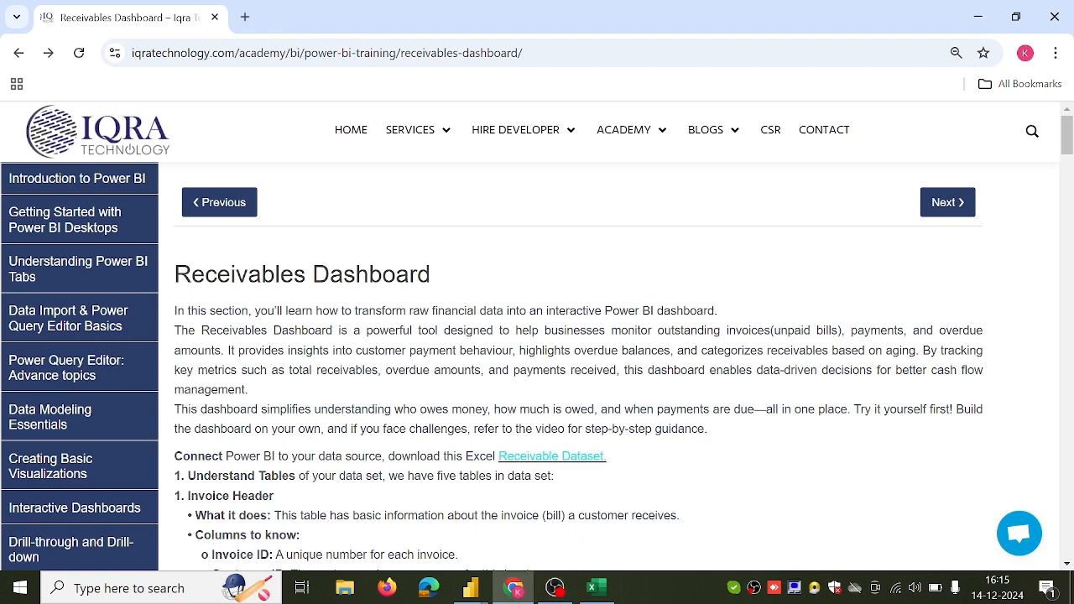
Step: Read the Receivables Dashboard introduction and the Invoice Header table description on the tutorial page
{"action": "scroll", "coordinate": [579, 360], "scroll_direction": "down", "scroll_amount": 2}
{"action": "scroll", "coordinate": [576, 524], "scroll_direction": "down", "scroll_amount": 3}
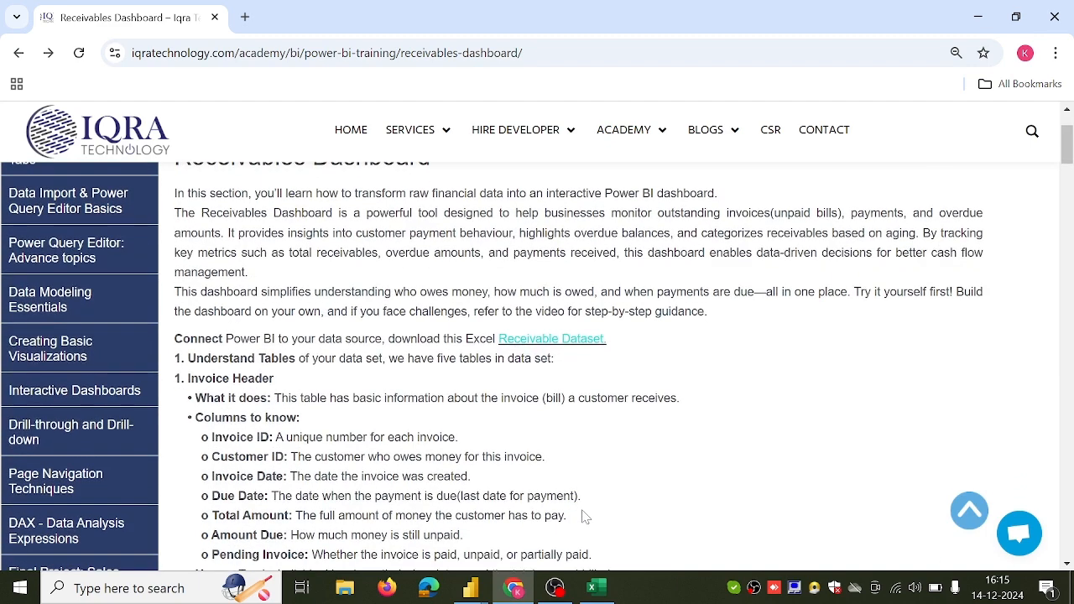
{"action": "scroll", "coordinate": [585, 513], "scroll_direction": "down", "scroll_amount": 2}
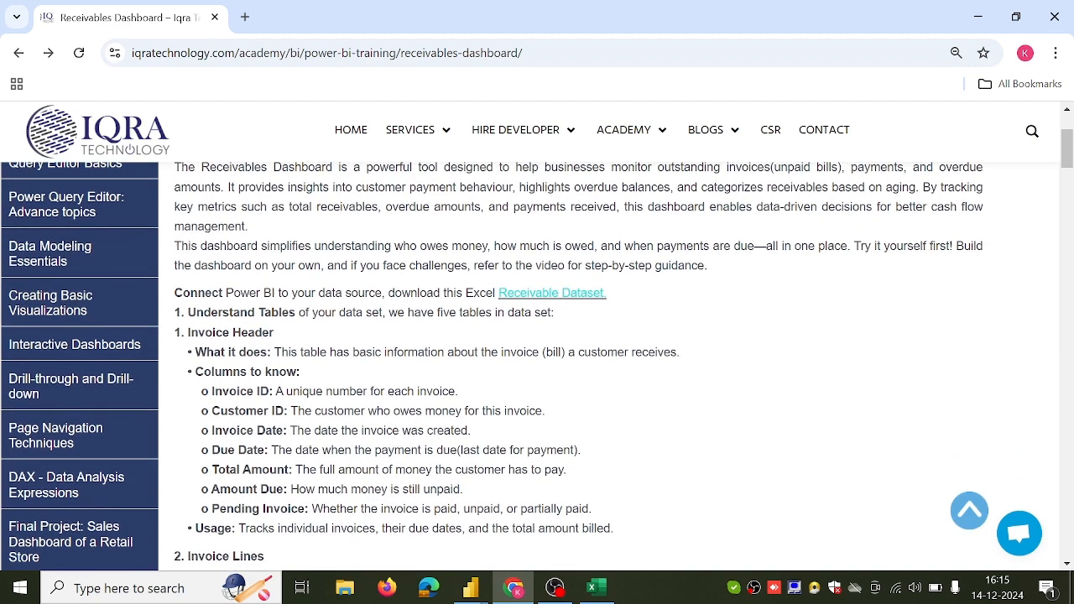
{"action": "scroll", "coordinate": [560, 499], "scroll_direction": "down", "scroll_amount": 2}
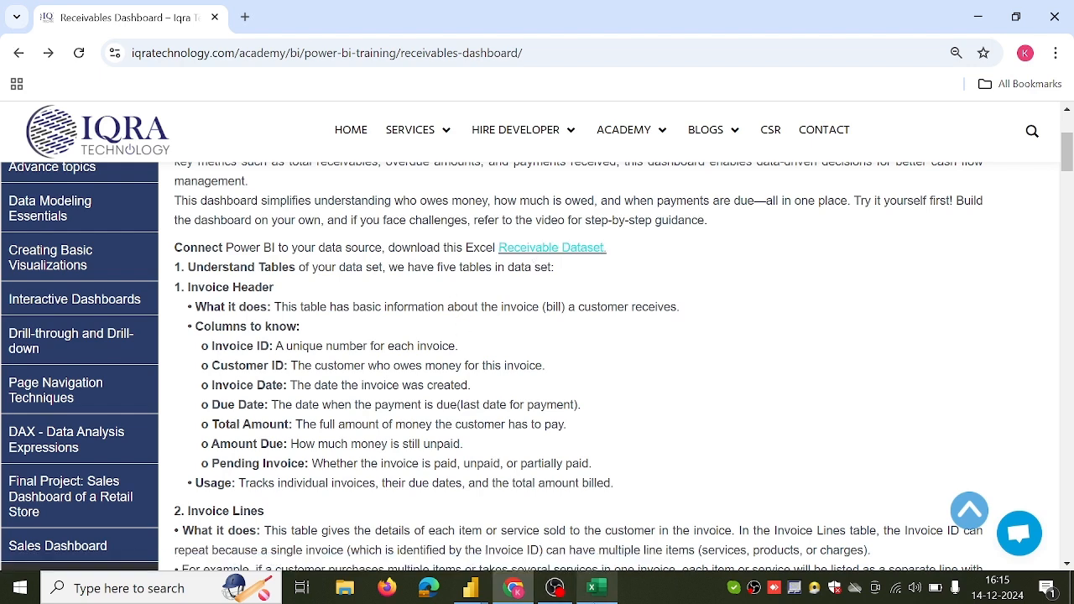
Step: Switch to the Receivables Data.xlsx workbook in Excel and examine the Invoice Header sheet's columns against the tutorial description
{"action": "left_click", "coordinate": [596, 587]}
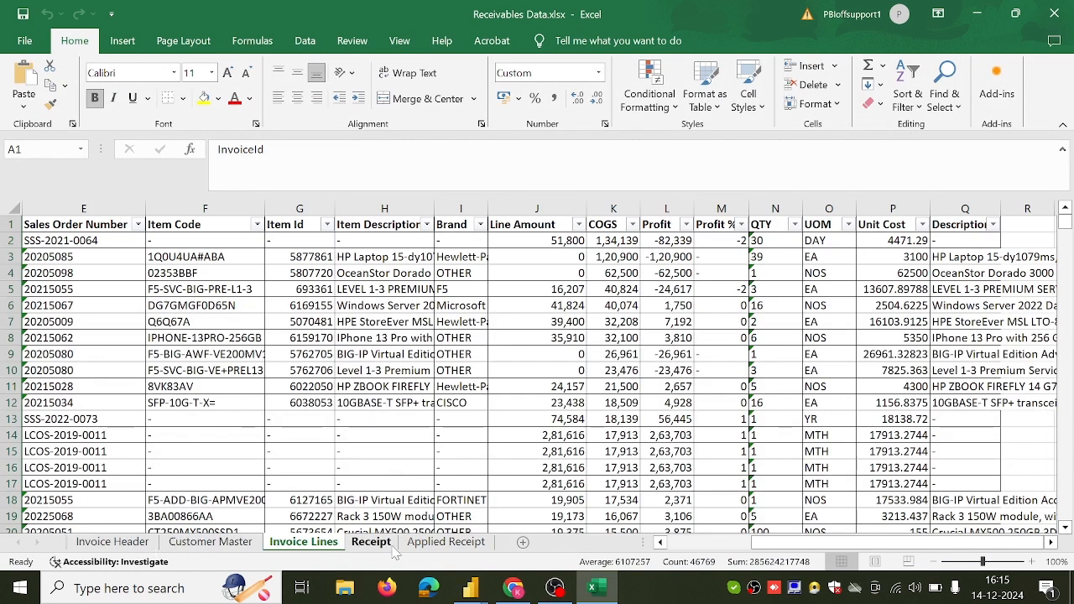
{"action": "left_click", "coordinate": [141, 547]}
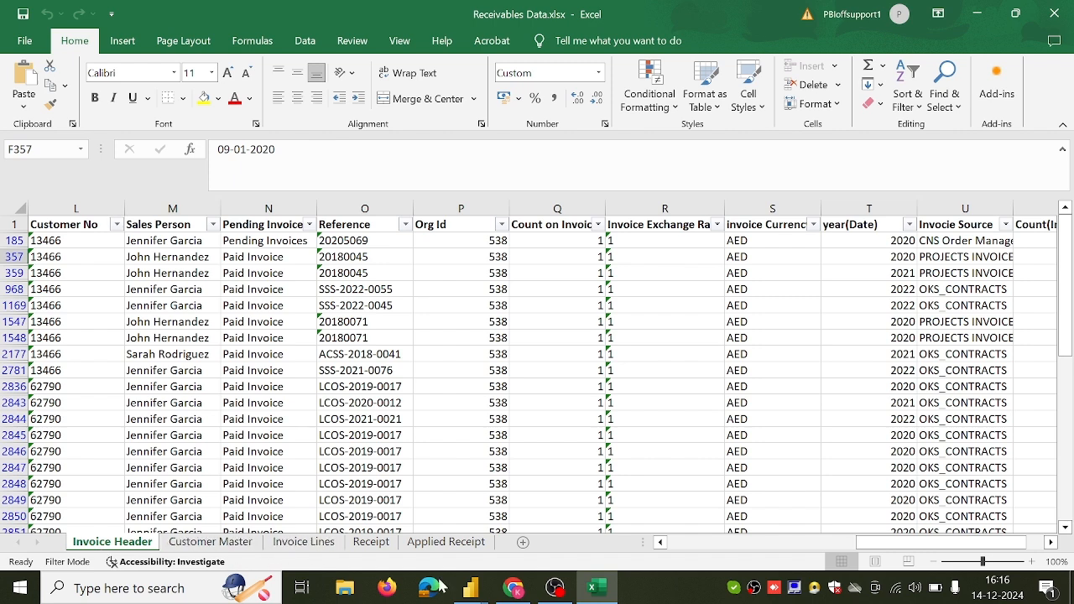
{"action": "left_click", "coordinate": [510, 589]}
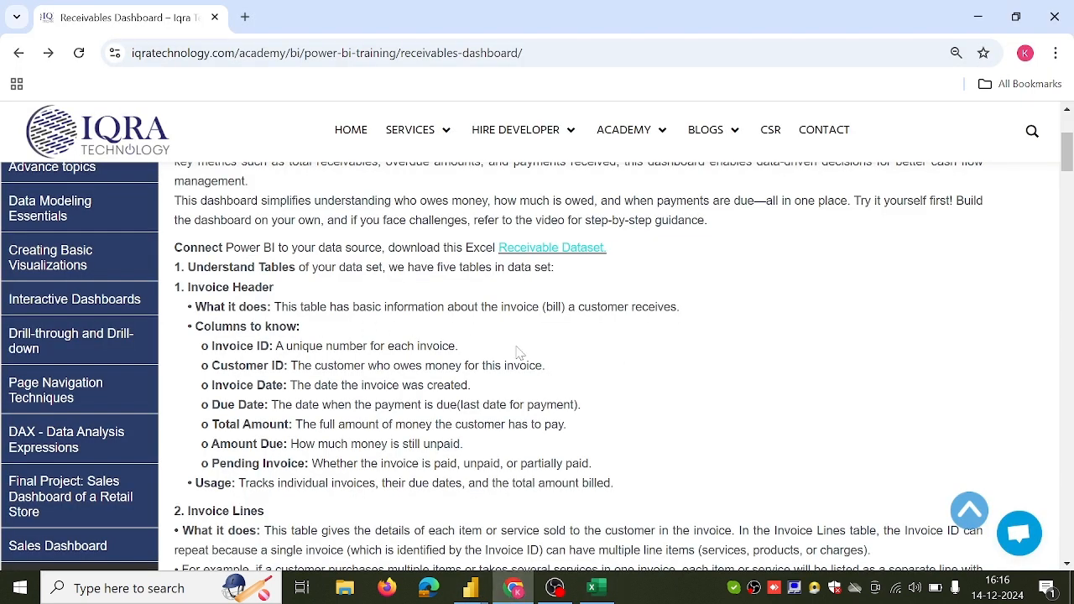
{"action": "left_click", "coordinate": [598, 589]}
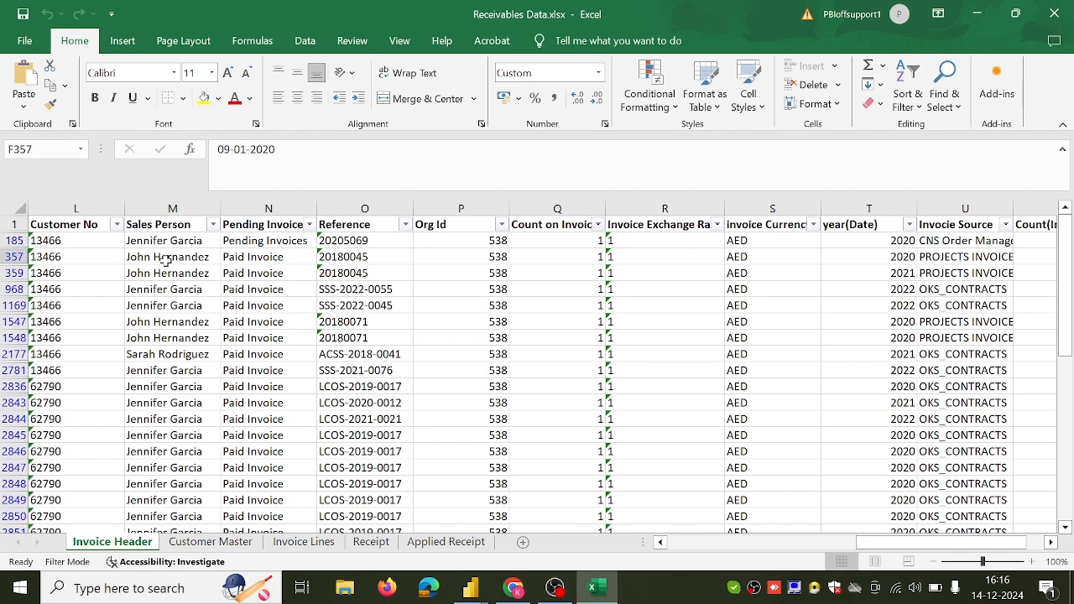
{"action": "scroll", "coordinate": [159, 261], "scroll_direction": "left", "scroll_amount": 5}
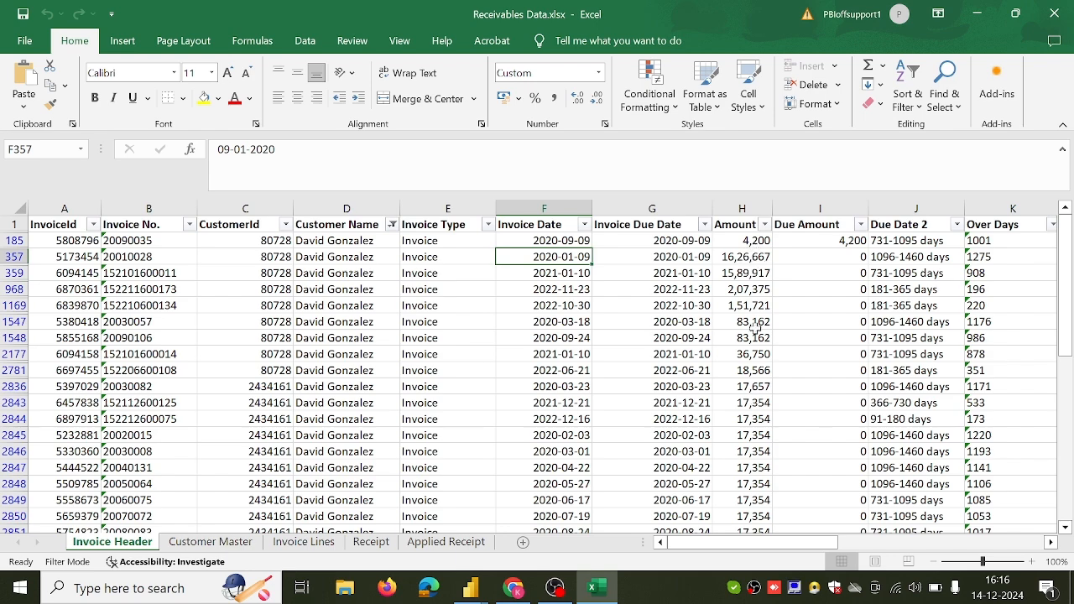
{"action": "left_click_drag", "start_coordinate": [760, 550], "coordinate": [831, 543]}
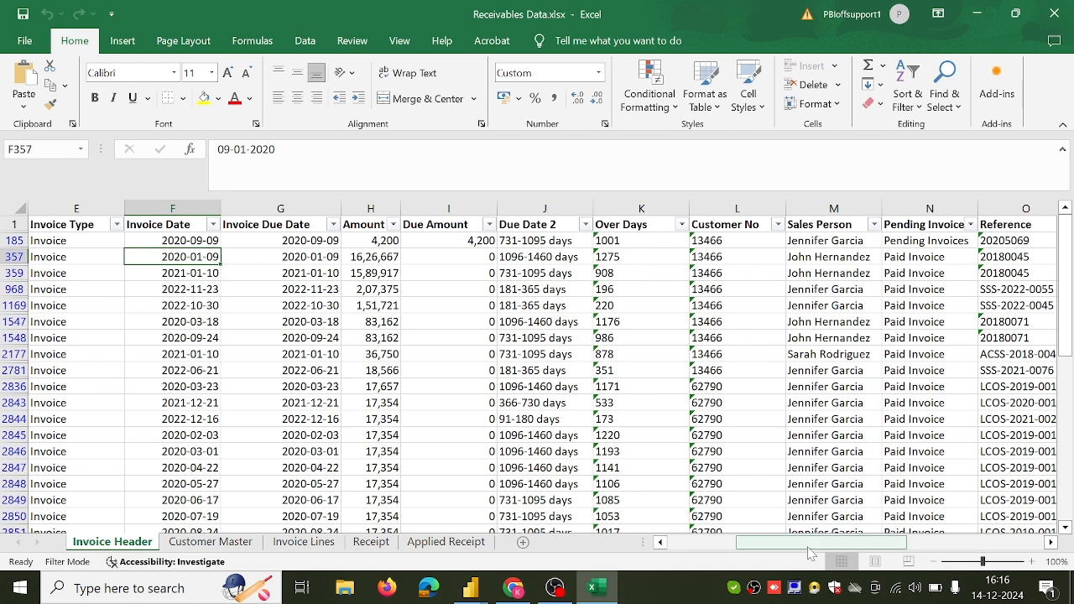
{"action": "left_click_drag", "start_coordinate": [811, 543], "coordinate": [849, 547]}
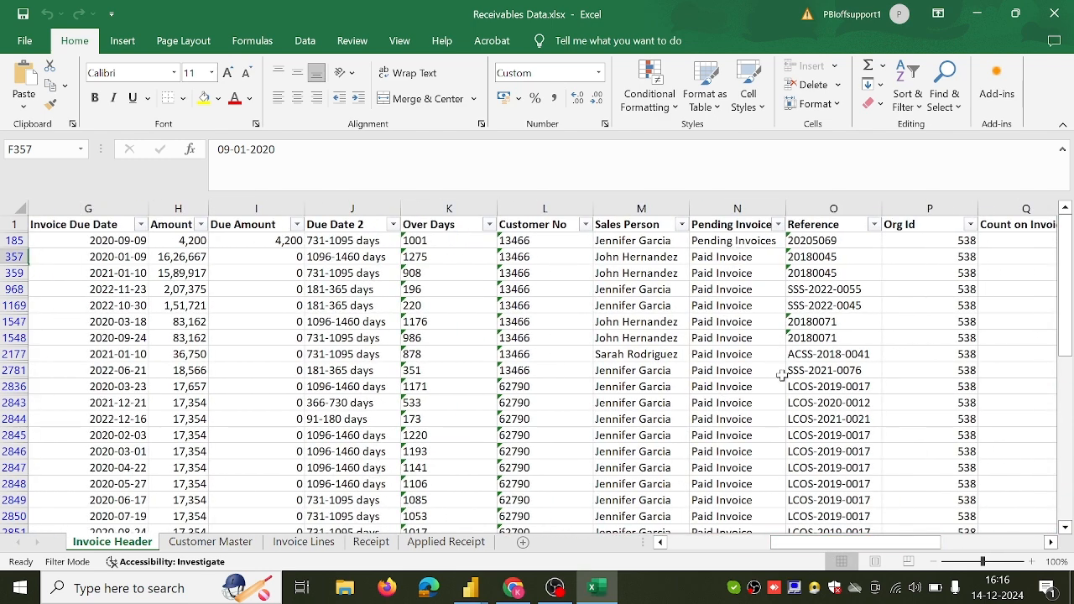
{"action": "left_click_drag", "start_coordinate": [859, 544], "coordinate": [760, 551]}
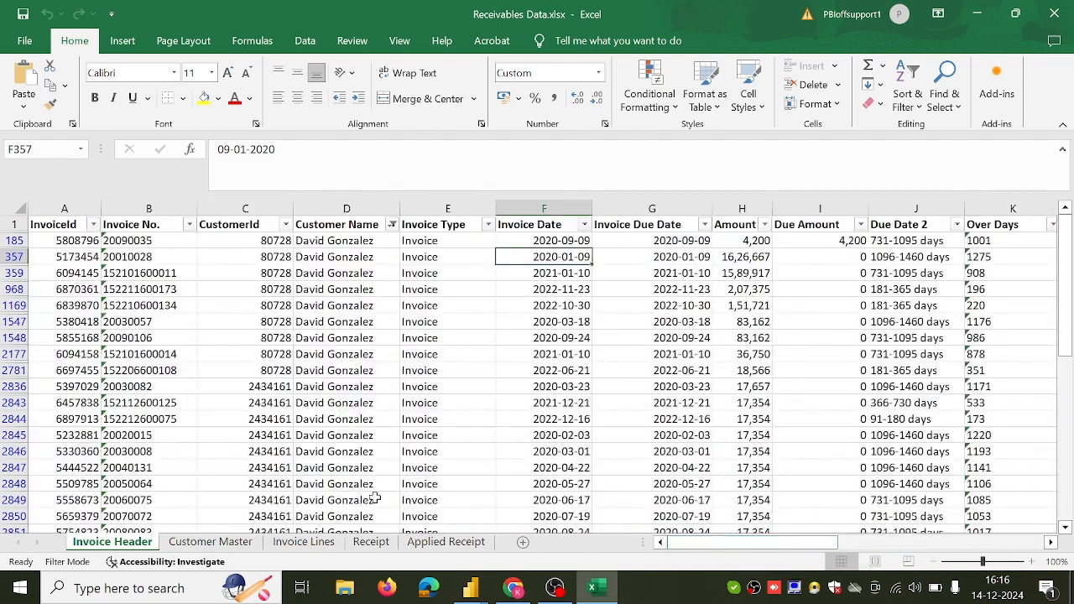
Step: View the Customer Master sheet and the first columns of the Invoice Lines sheet
{"action": "left_click", "coordinate": [241, 545]}
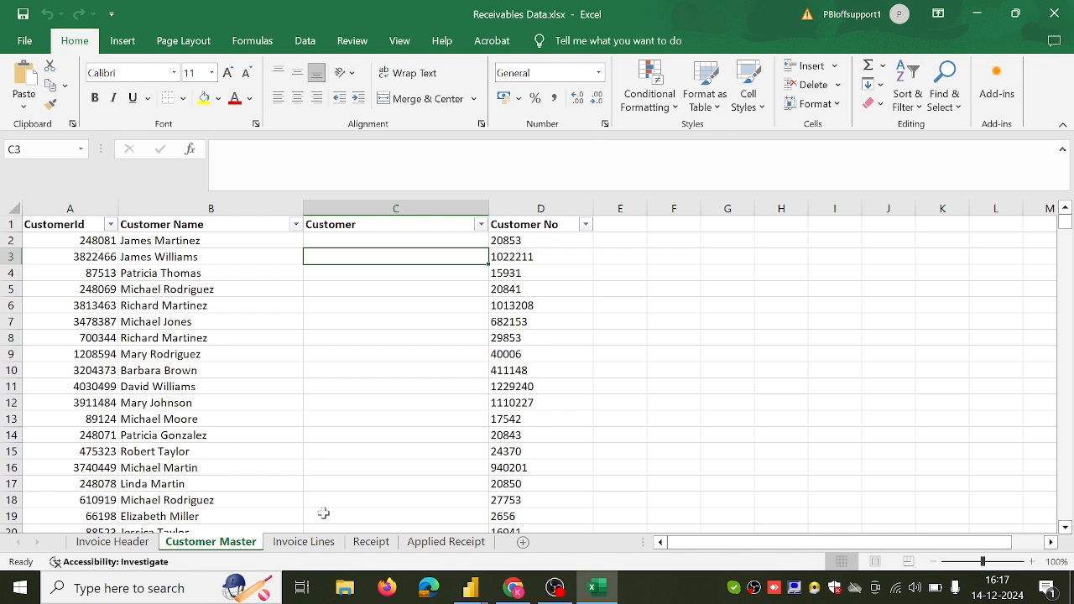
{"action": "left_click", "coordinate": [306, 542]}
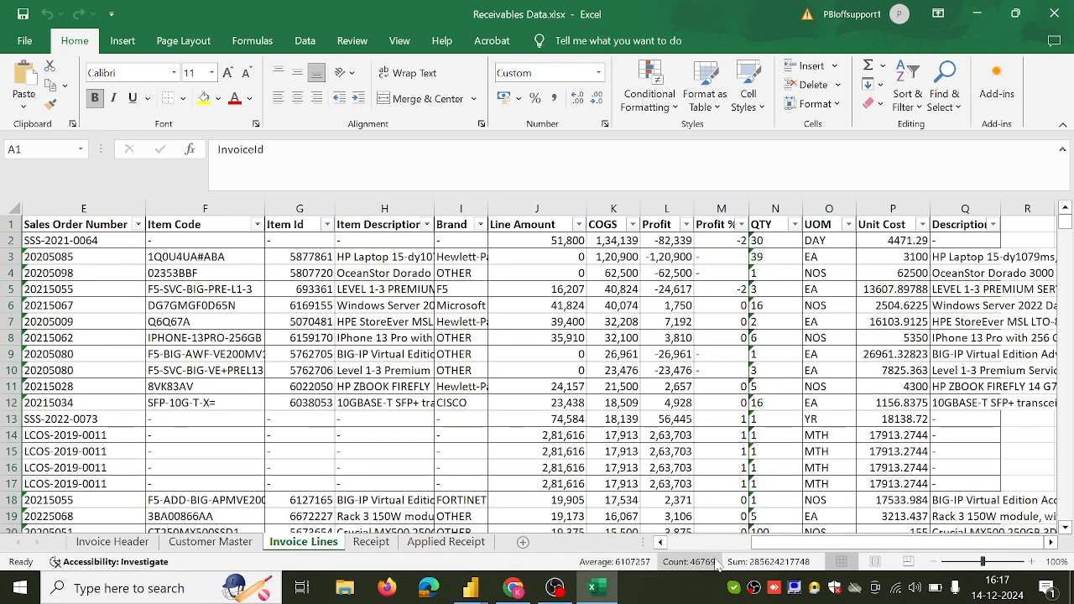
{"action": "left_click", "coordinate": [694, 543]}
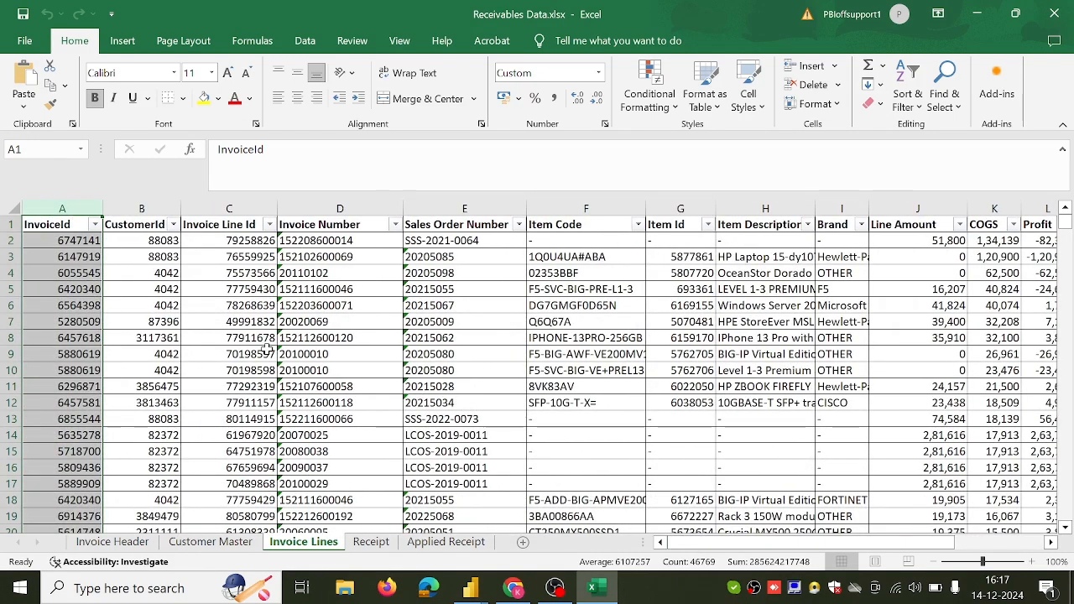
Step: Read the Invoice Lines description on the tutorial page in Chrome, and examine the matching sheet's columns through Description in Excel
{"action": "left_click", "coordinate": [513, 587]}
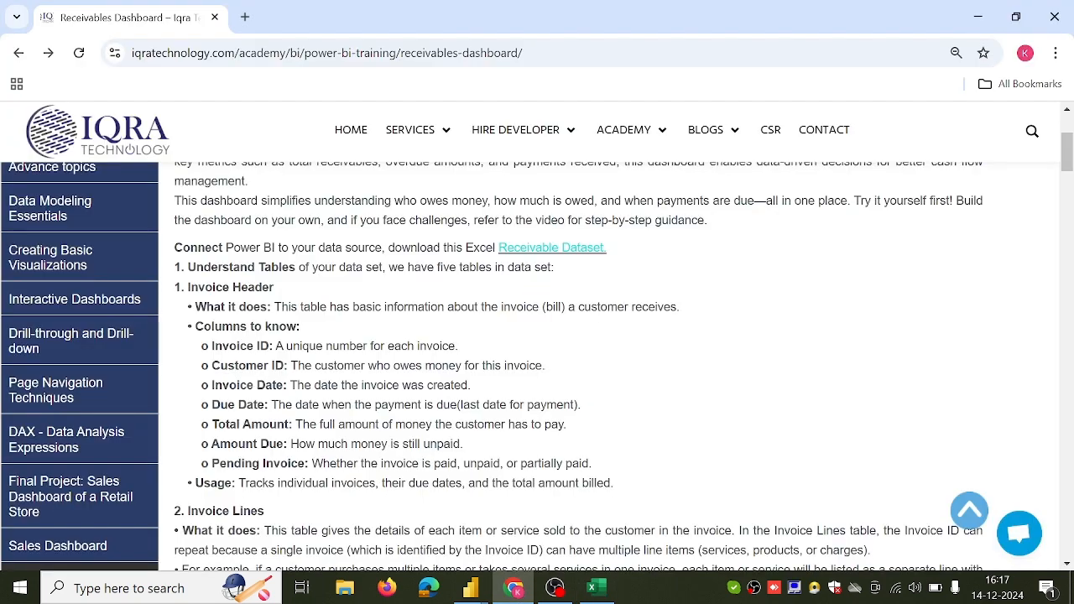
{"action": "scroll", "coordinate": [126, 149], "scroll_direction": "down", "scroll_amount": 1}
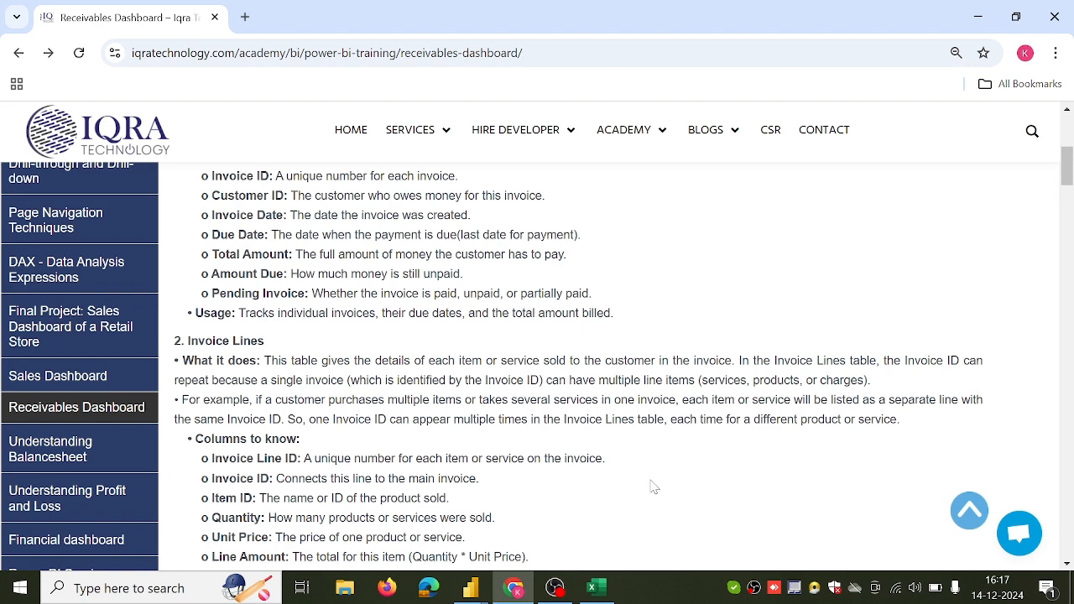
{"action": "left_click", "coordinate": [583, 595]}
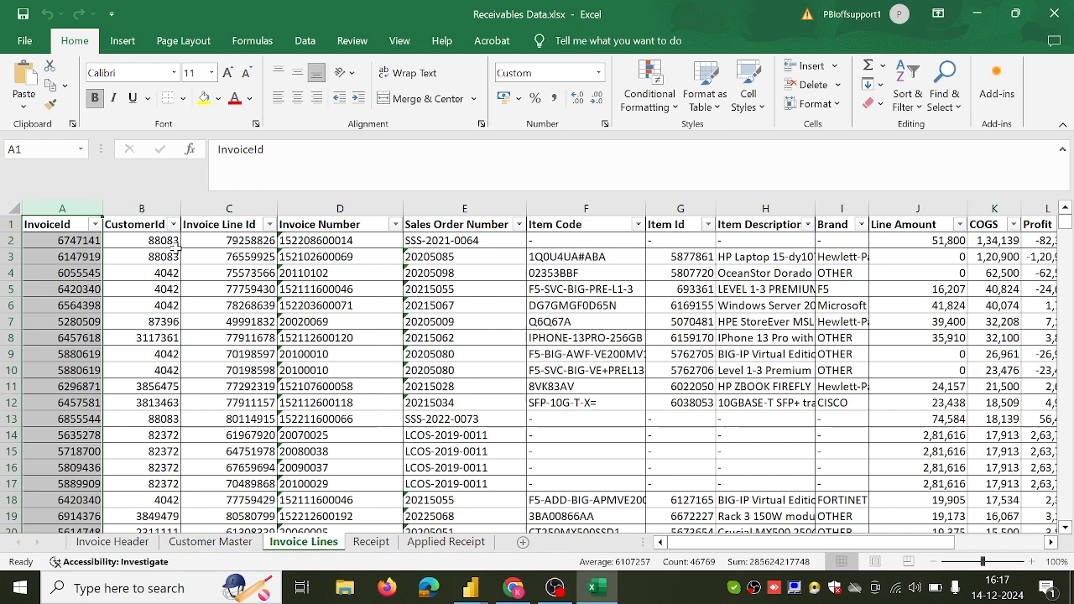
{"action": "left_click", "coordinate": [132, 243]}
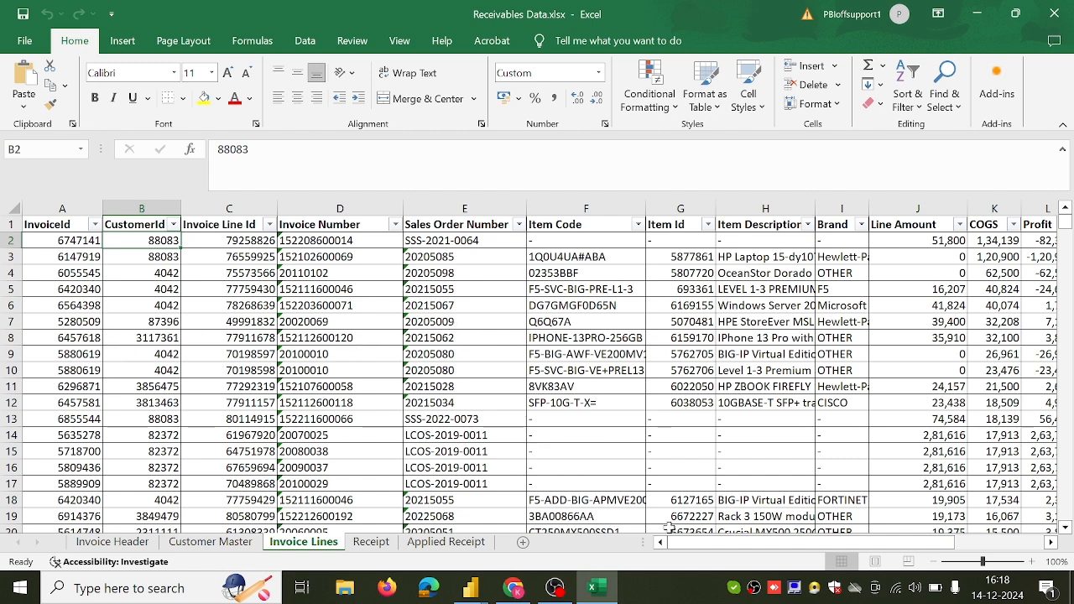
{"action": "left_click_drag", "start_coordinate": [690, 547], "coordinate": [733, 547]}
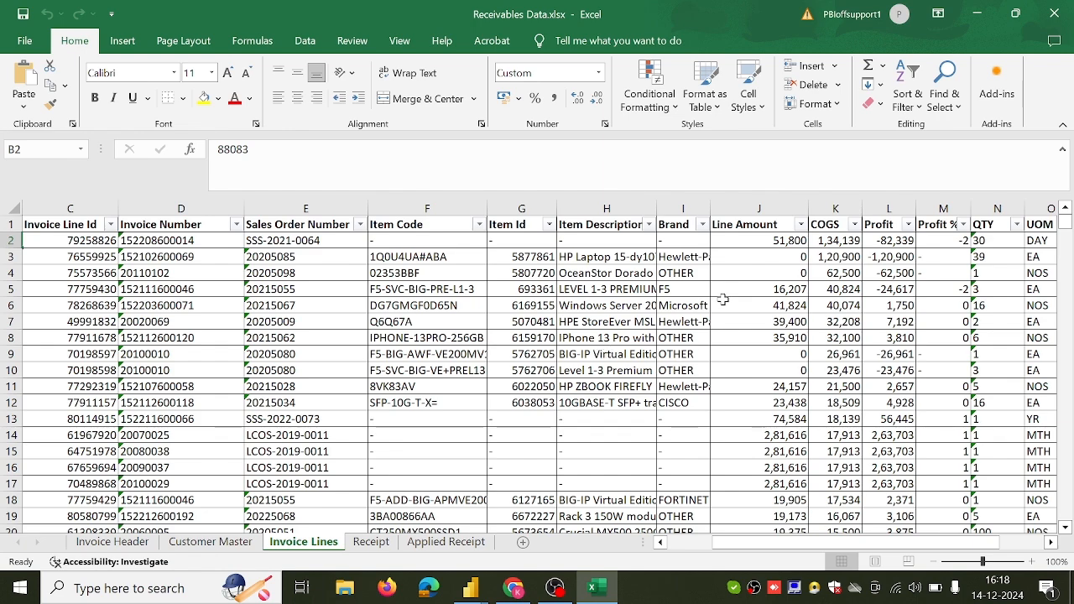
{"action": "left_click_drag", "start_coordinate": [801, 544], "coordinate": [835, 548]}
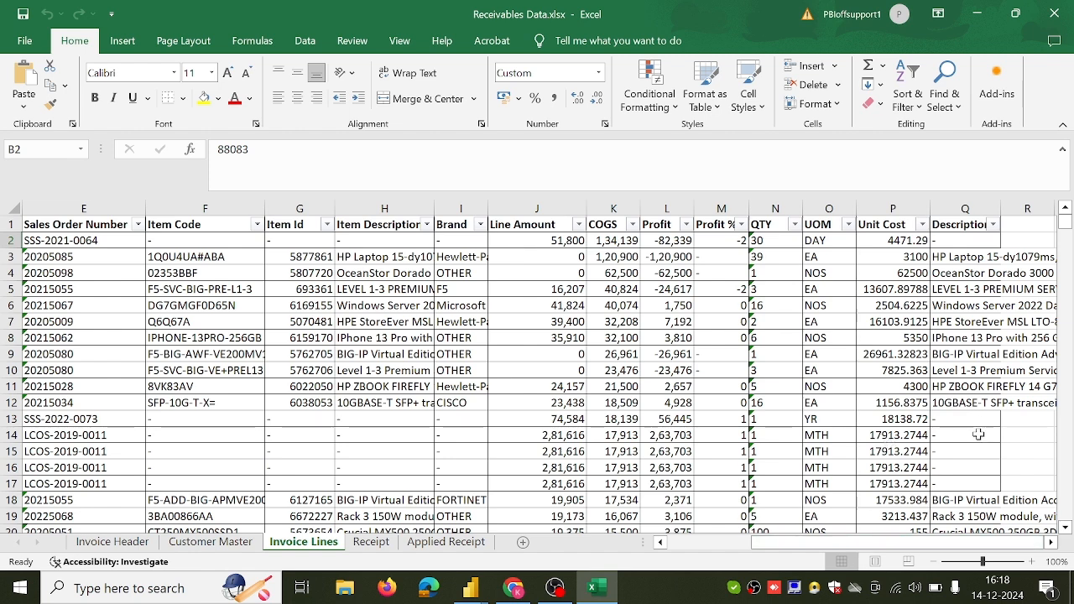
Step: Show the Receipt sheet, and read the Receipt table description on the tutorial page in Chrome
{"action": "left_click", "coordinate": [371, 541]}
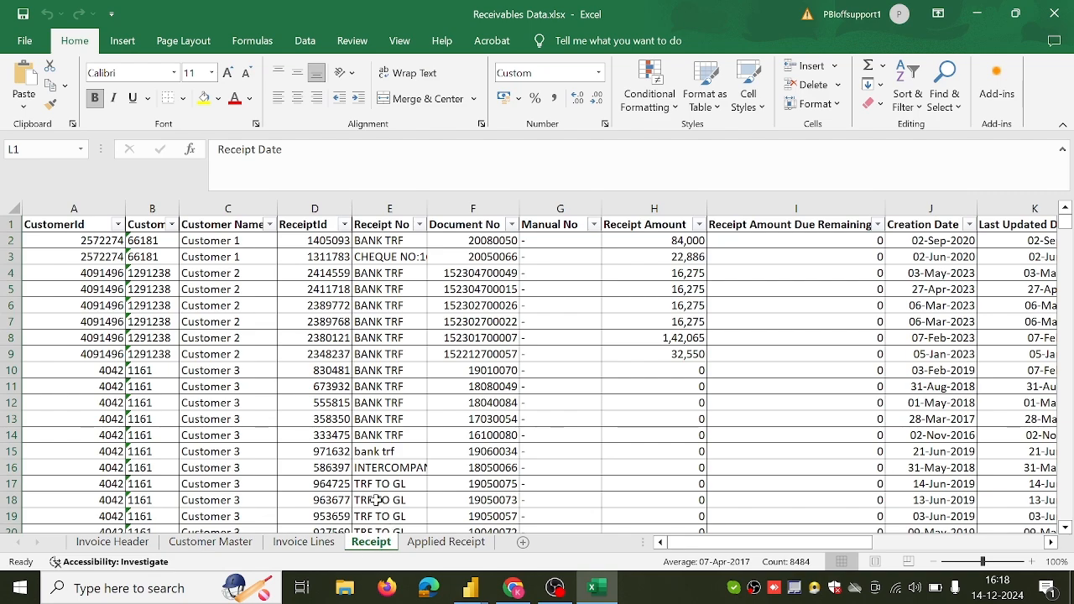
{"action": "left_click", "coordinate": [513, 587]}
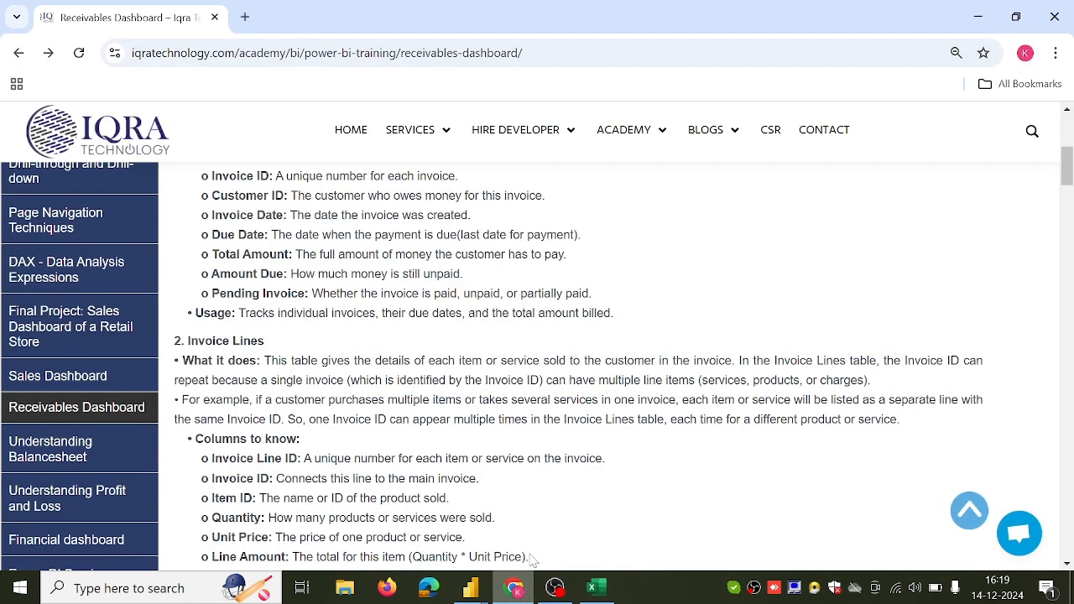
{"action": "scroll", "coordinate": [536, 366], "scroll_direction": "down", "scroll_amount": 8}
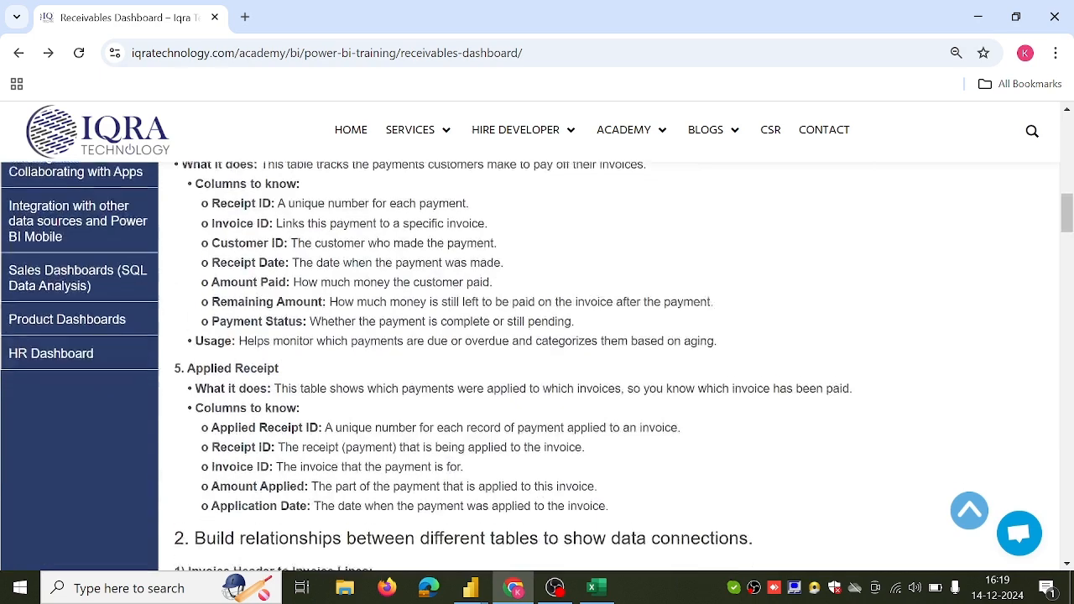
{"action": "scroll", "coordinate": [126, 149], "scroll_direction": "up", "scroll_amount": 2}
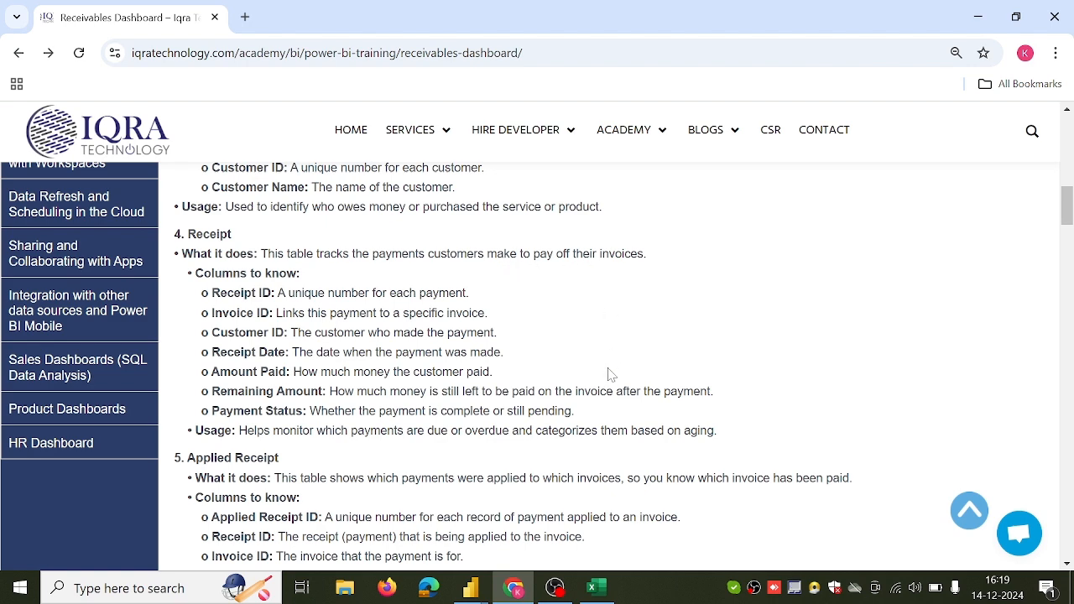
Step: Examine the Receipt sheet's amount, date and status columns in Excel, including the filter options of the Status column
{"action": "left_click", "coordinate": [591, 591]}
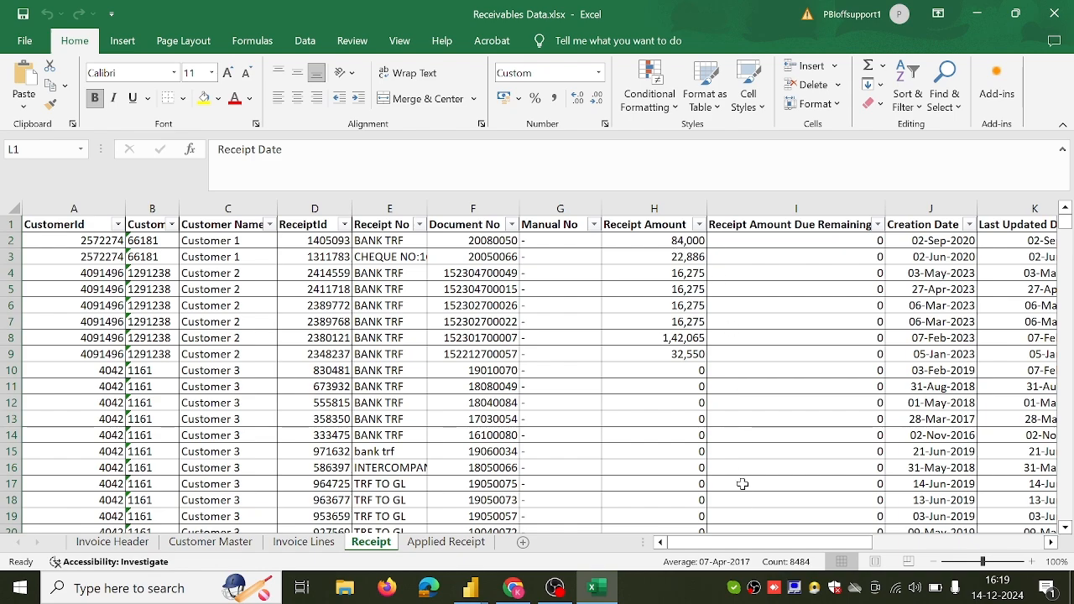
{"action": "left_click_drag", "start_coordinate": [730, 546], "coordinate": [829, 547]}
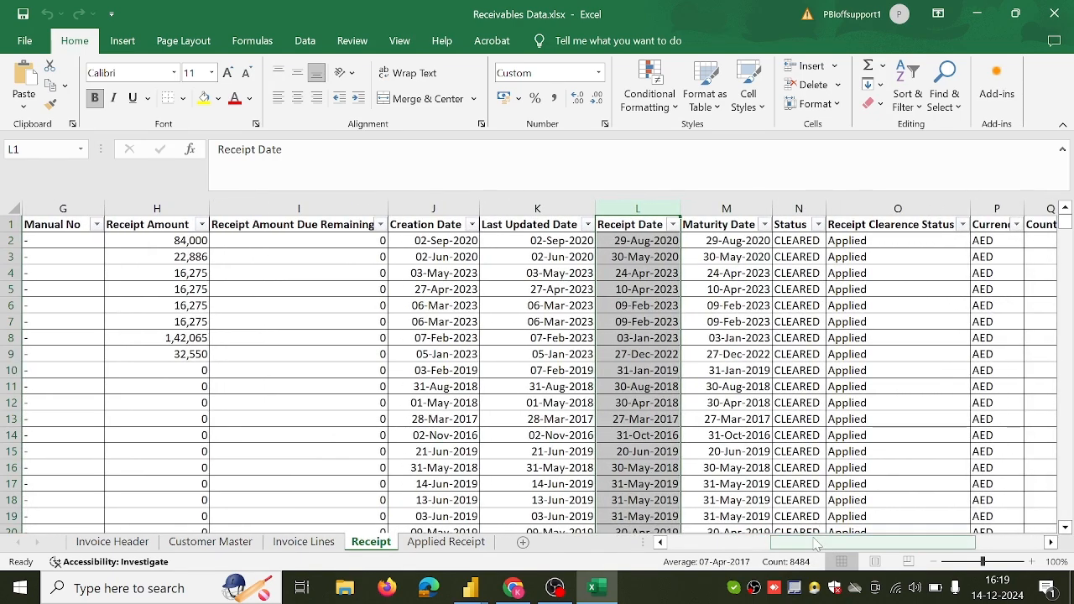
{"action": "left_click_drag", "start_coordinate": [816, 544], "coordinate": [847, 543]}
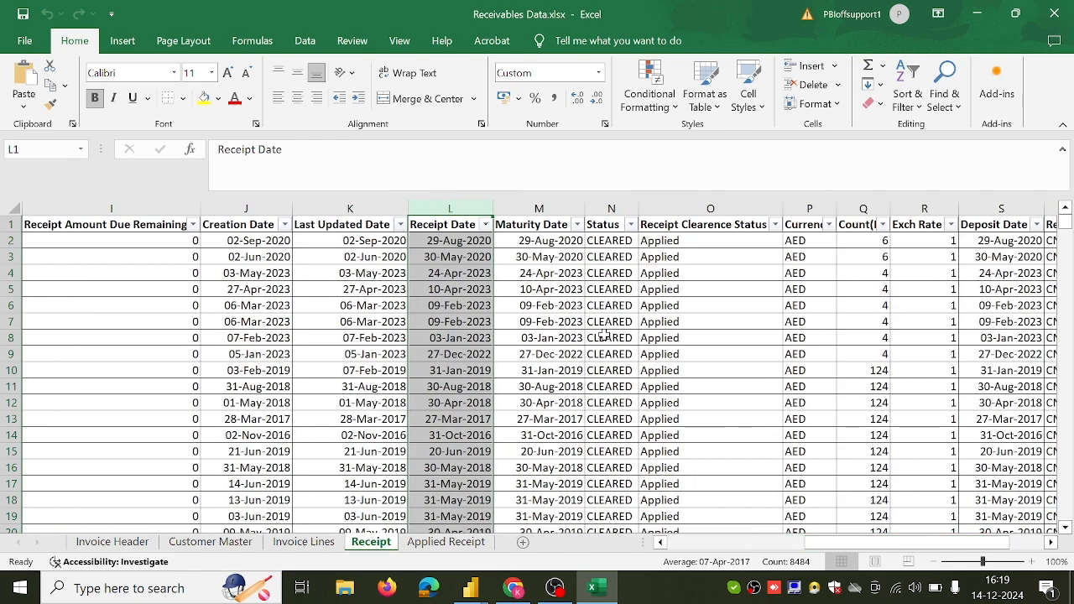
{"action": "left_click", "coordinate": [631, 225]}
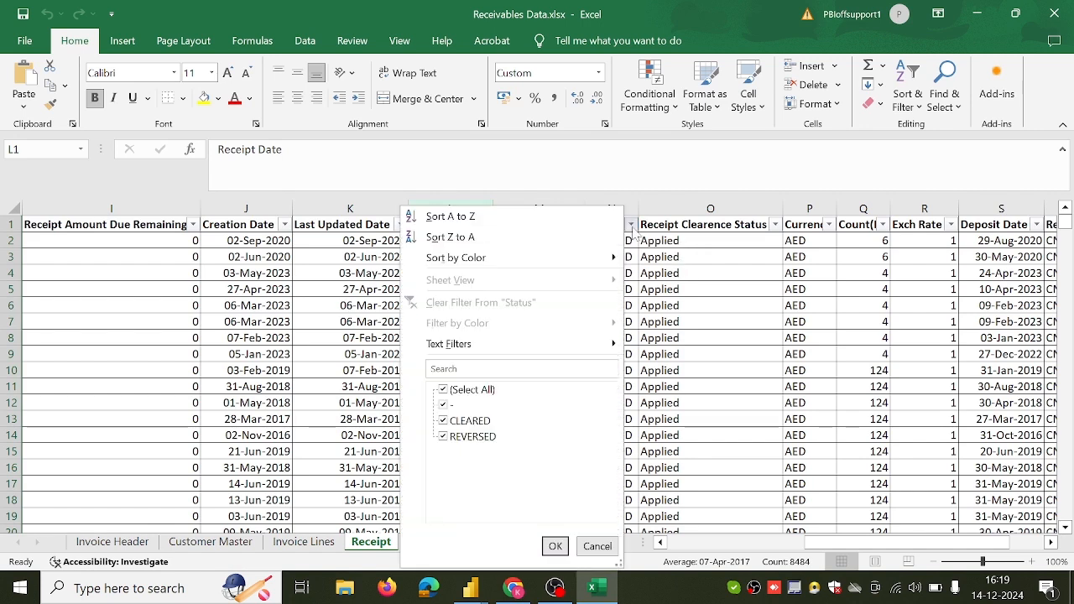
{"action": "left_click", "coordinate": [597, 546]}
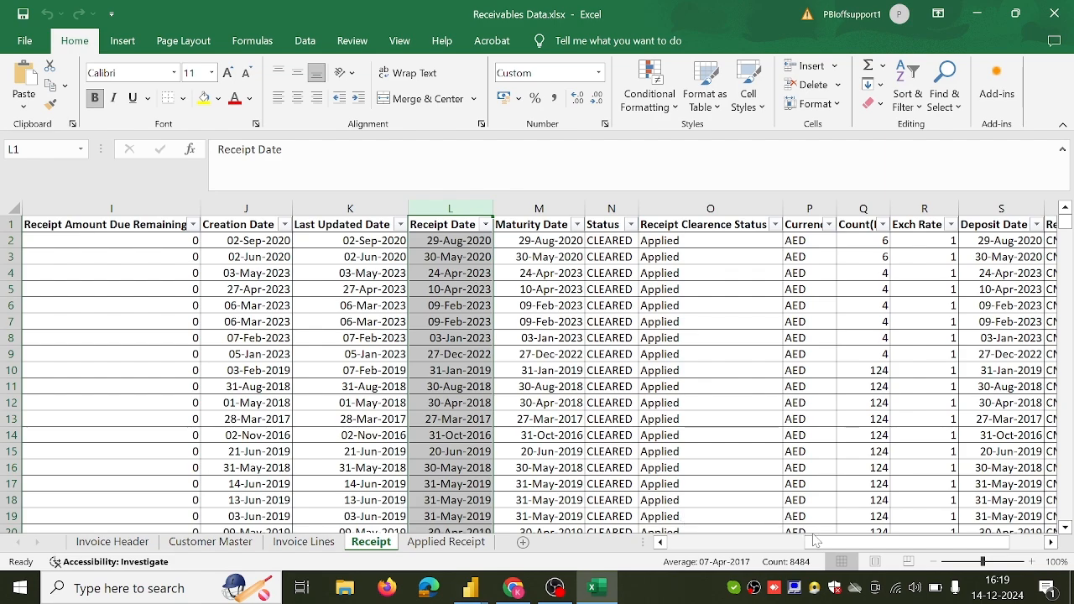
{"action": "left_click_drag", "start_coordinate": [811, 542], "coordinate": [785, 546]}
Step: Examine the Applied Receipt sheet's columns in Excel and compare them with the tutorial page's Applied Receipt description
{"action": "left_click", "coordinate": [472, 543]}
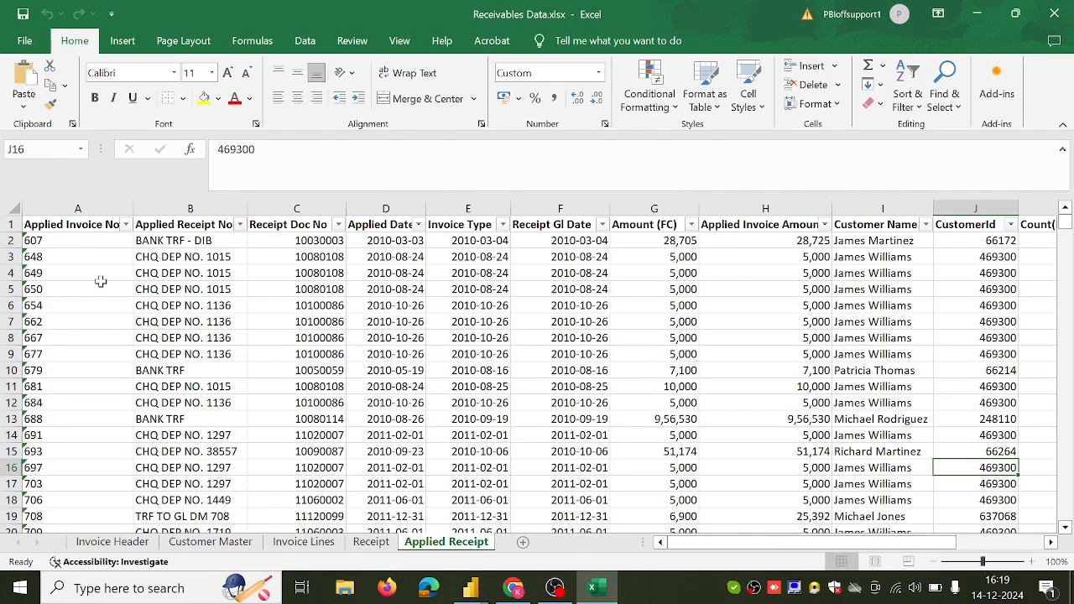
{"action": "left_click", "coordinate": [513, 587]}
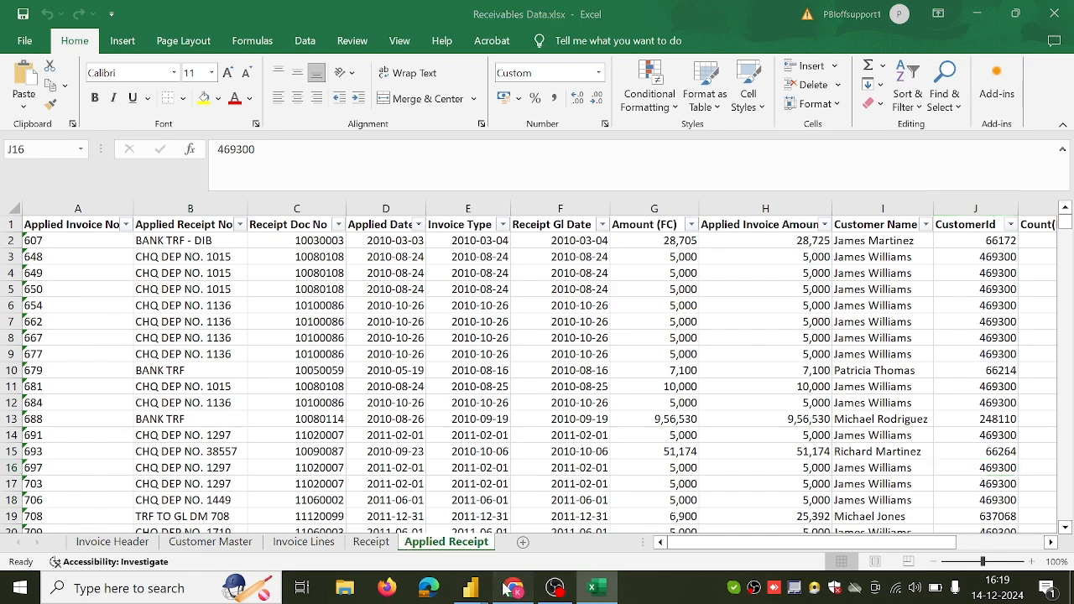
{"action": "scroll", "coordinate": [126, 149], "scroll_direction": "down", "scroll_amount": 2}
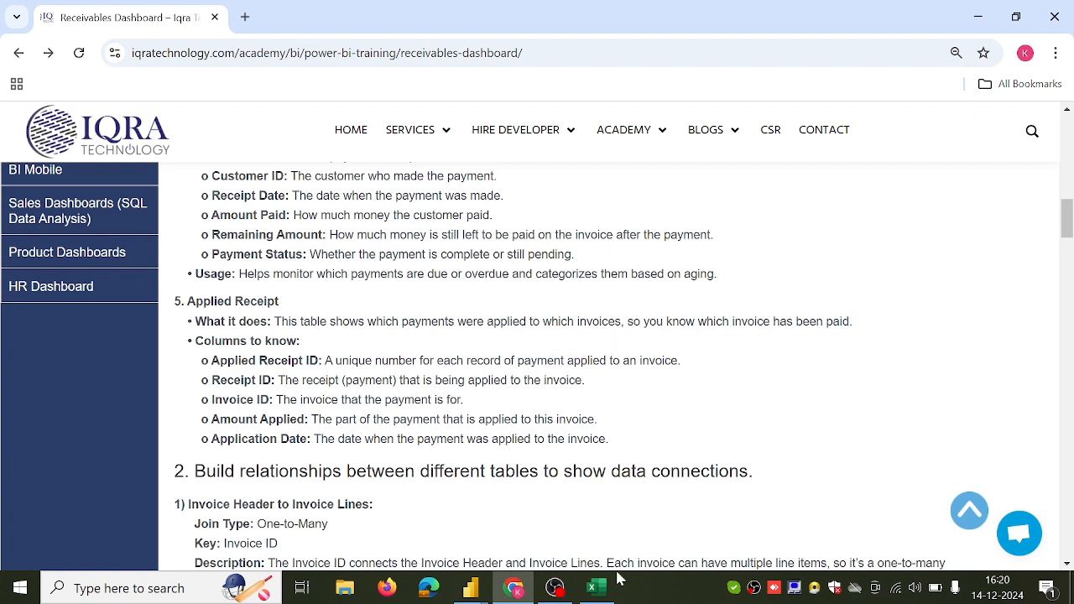
{"action": "left_click", "coordinate": [594, 588]}
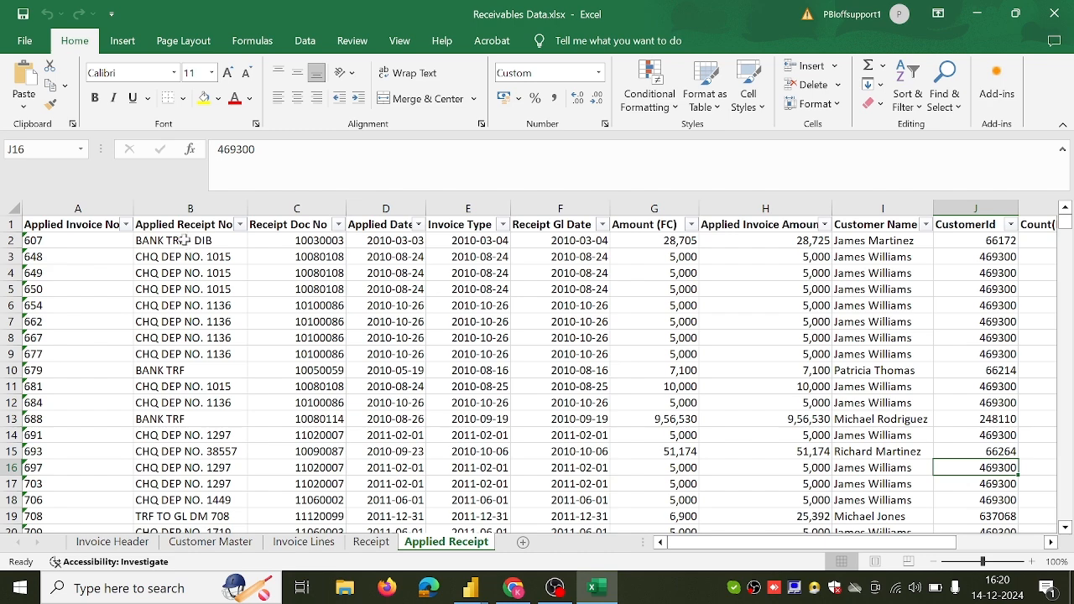
{"action": "scroll", "coordinate": [185, 240], "scroll_direction": "right", "scroll_amount": 5}
{"action": "scroll", "coordinate": [184, 240], "scroll_direction": "left", "scroll_amount": 5}
{"action": "left_click_drag", "start_coordinate": [739, 543], "coordinate": [759, 554]}
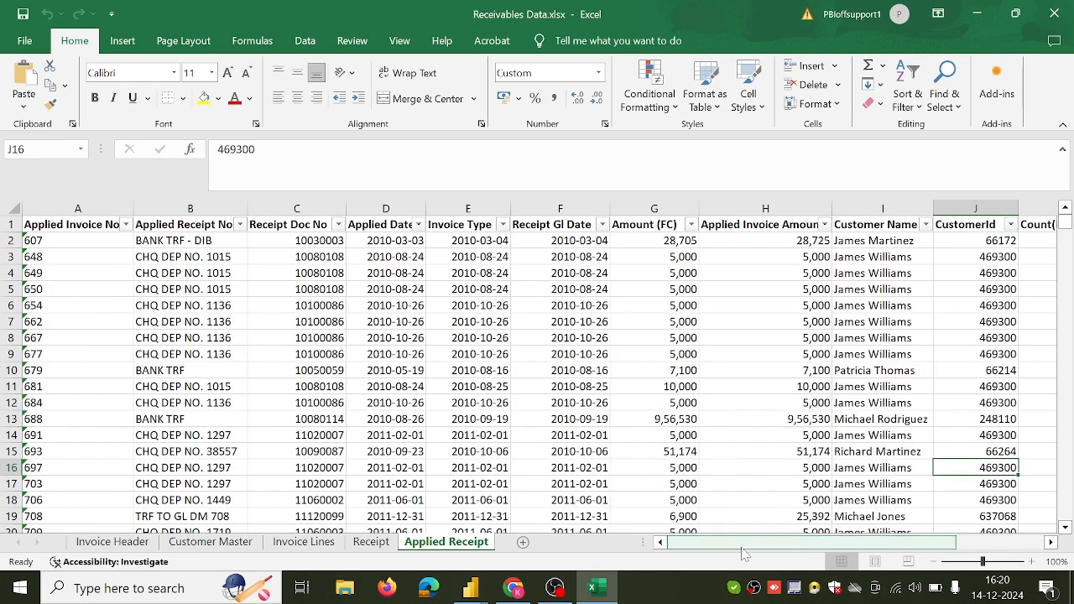
Step: Switch to the tutorial page in Chrome and read the section on building relationships between different tables
{"action": "left_click", "coordinate": [513, 587]}
{"action": "scroll", "coordinate": [547, 460], "scroll_direction": "down", "scroll_amount": 3}
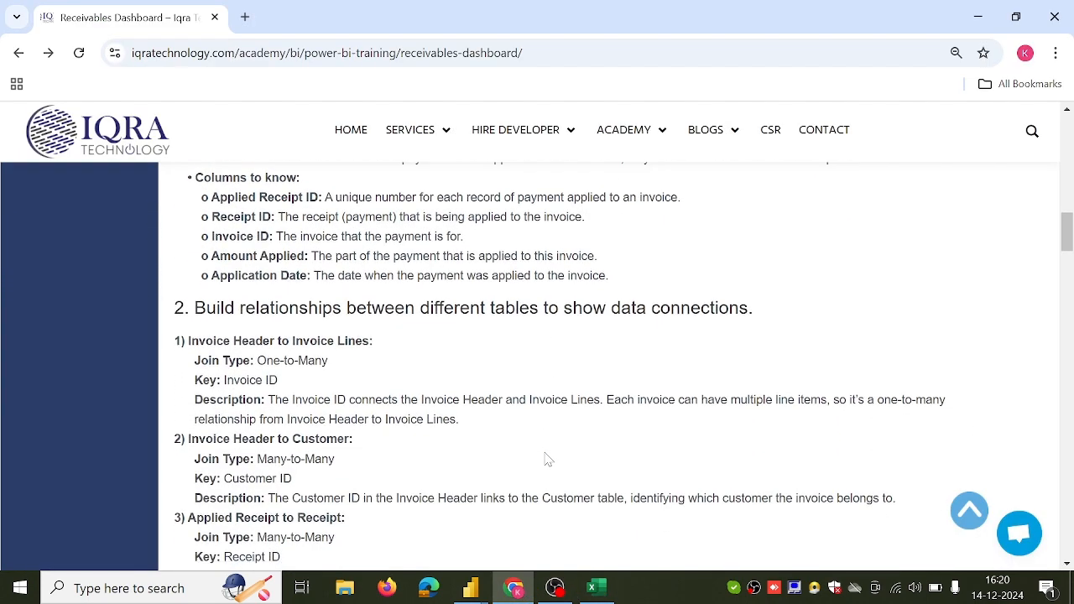
Step: Reread the Applied Receipt column descriptions and the join types and keys listed for the table relationships
{"action": "scroll", "coordinate": [547, 459], "scroll_direction": "up", "scroll_amount": 1}
{"action": "scroll", "coordinate": [547, 460], "scroll_direction": "up", "scroll_amount": 1}
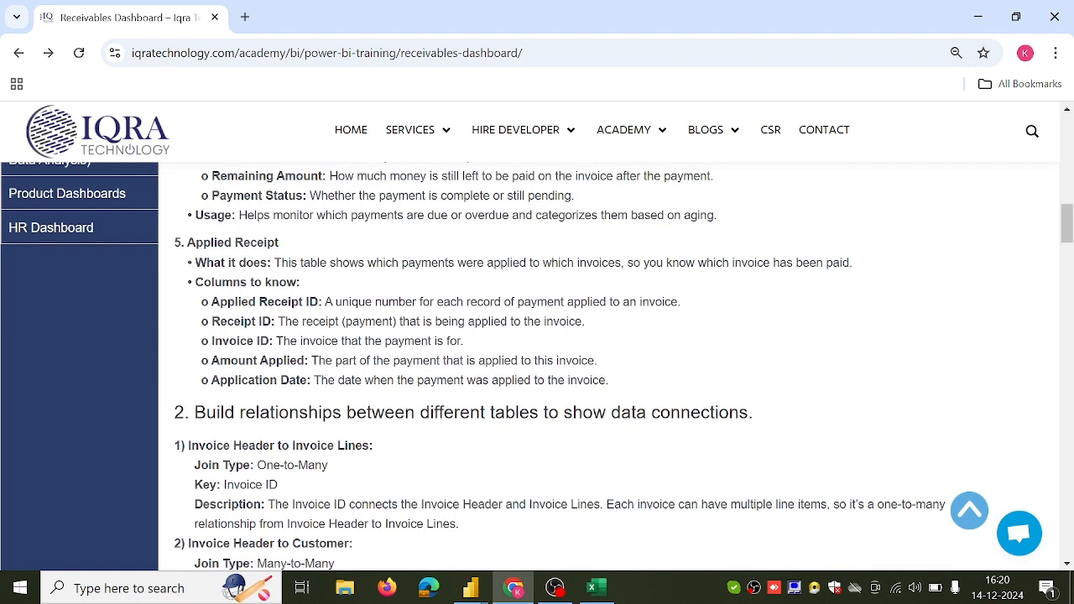
{"action": "left_click_drag", "start_coordinate": [324, 301], "coordinate": [400, 380]}
{"action": "left_click_drag", "start_coordinate": [299, 338], "coordinate": [298, 336]}
{"action": "scroll", "coordinate": [503, 361], "scroll_direction": "up", "scroll_amount": 4}
{"action": "scroll", "coordinate": [126, 149], "scroll_direction": "down", "scroll_amount": 5}
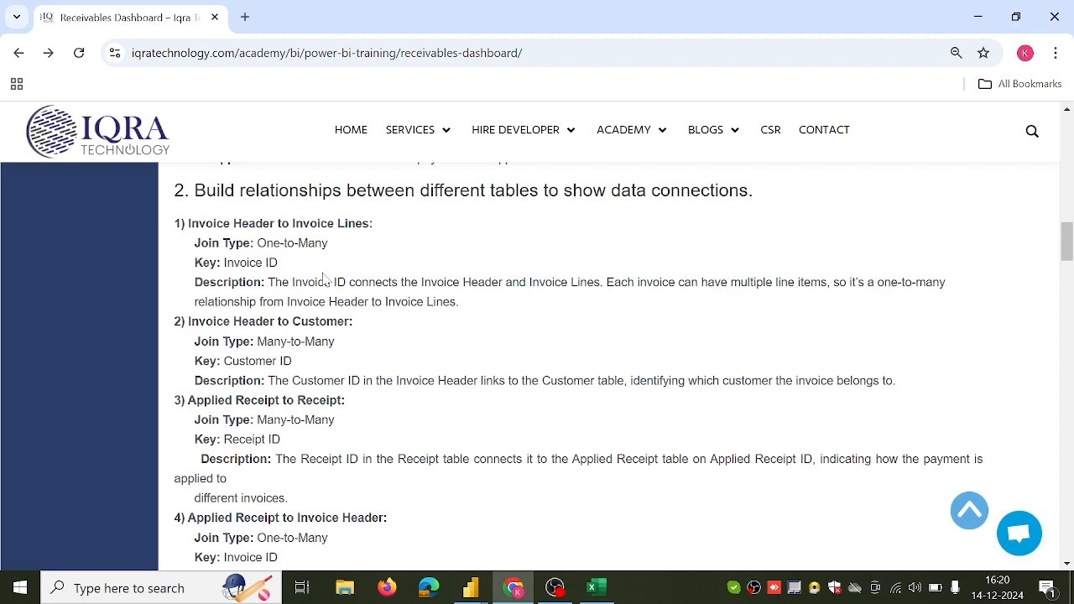
Step: Examine the relationship diagram linking Customer, Invoice Header, Invoice Lines, Applied Receipt and Receipt by their ID columns
{"action": "scroll", "coordinate": [492, 359], "scroll_direction": "down", "scroll_amount": 5}
{"action": "scroll", "coordinate": [492, 355], "scroll_direction": "down", "scroll_amount": 1}
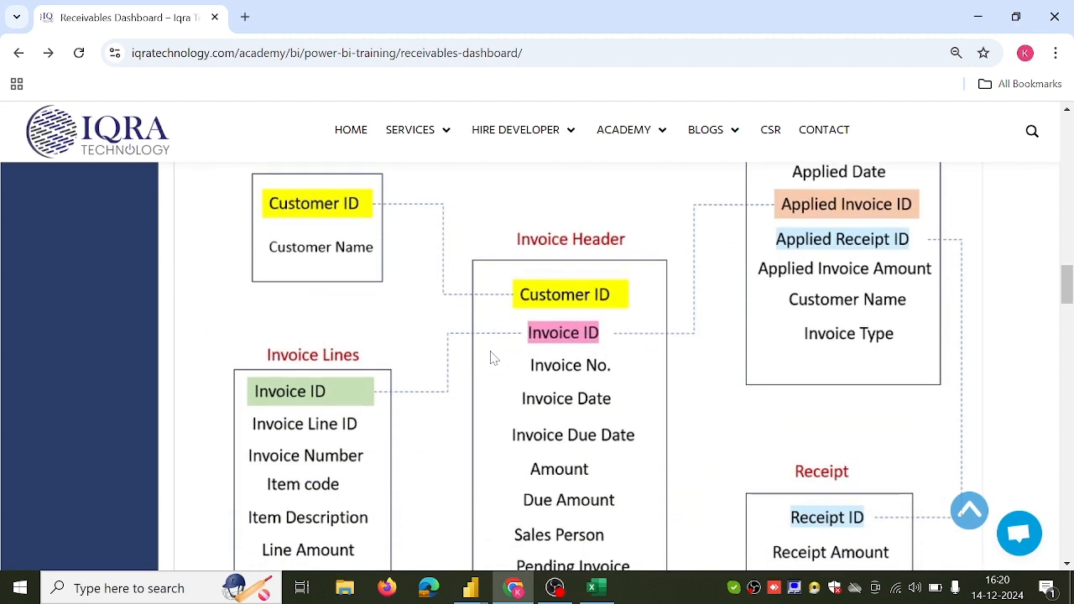
{"action": "scroll", "coordinate": [492, 355], "scroll_direction": "up", "scroll_amount": 1}
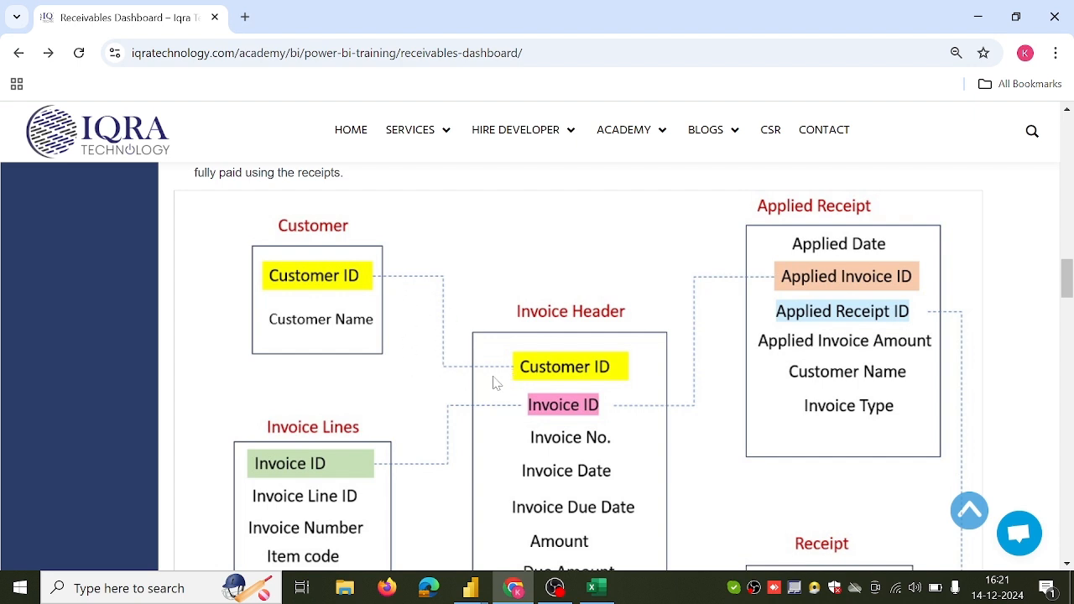
{"action": "scroll", "coordinate": [508, 369], "scroll_direction": "down", "scroll_amount": 3}
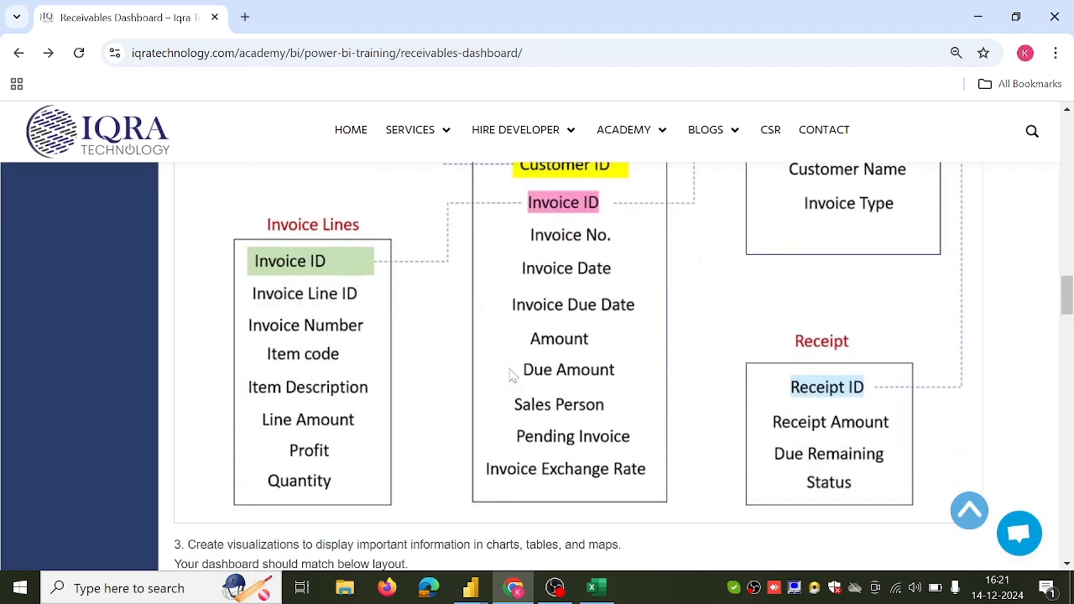
{"action": "scroll", "coordinate": [512, 375], "scroll_direction": "up", "scroll_amount": 1}
{"action": "scroll", "coordinate": [555, 369], "scroll_direction": "up", "scroll_amount": 1}
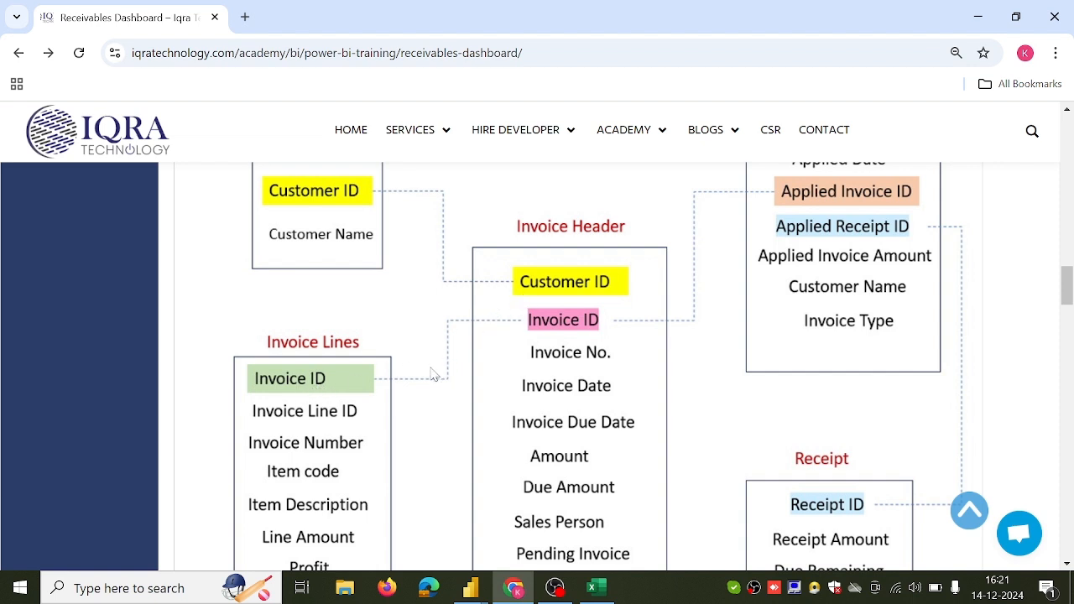
{"action": "scroll", "coordinate": [434, 372], "scroll_direction": "up", "scroll_amount": 1}
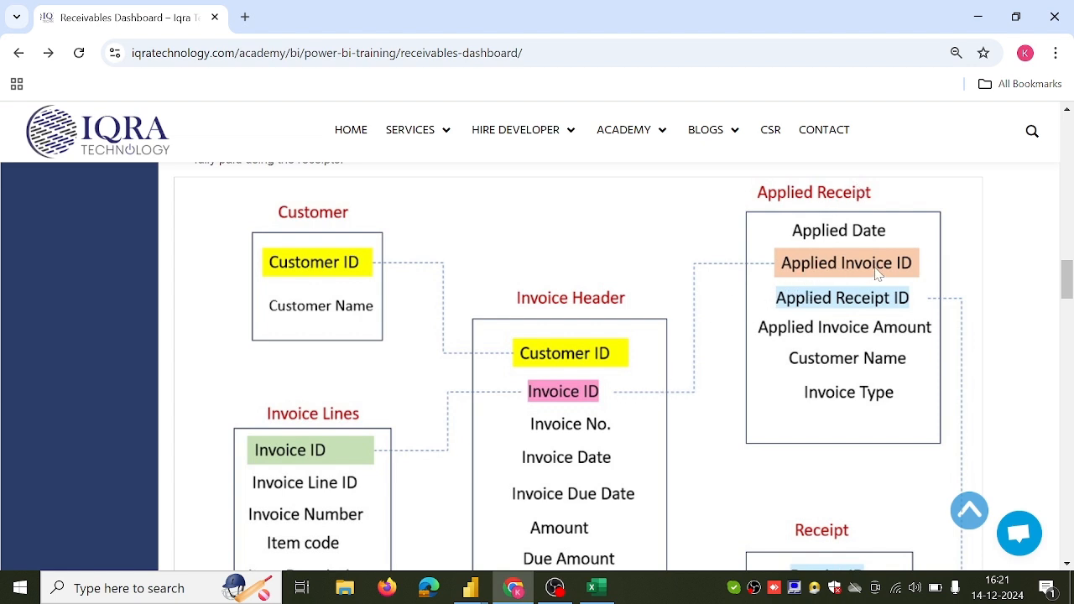
{"action": "scroll", "coordinate": [877, 270], "scroll_direction": "down", "scroll_amount": 2}
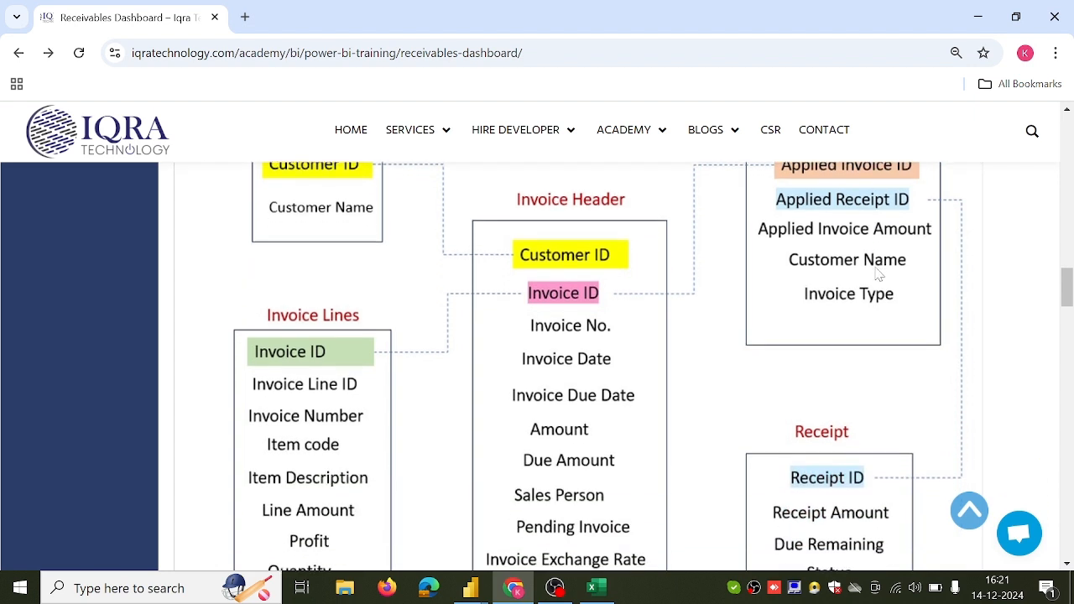
{"action": "scroll", "coordinate": [876, 270], "scroll_direction": "down", "scroll_amount": 1}
{"action": "scroll", "coordinate": [877, 270], "scroll_direction": "up", "scroll_amount": 1}
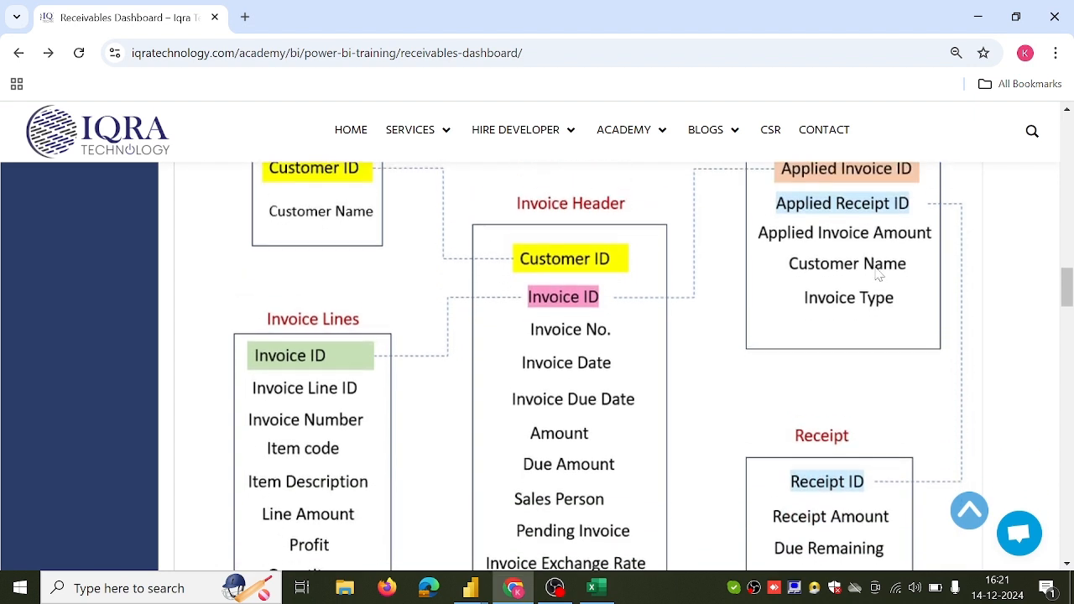
{"action": "scroll", "coordinate": [876, 270], "scroll_direction": "down", "scroll_amount": 1}
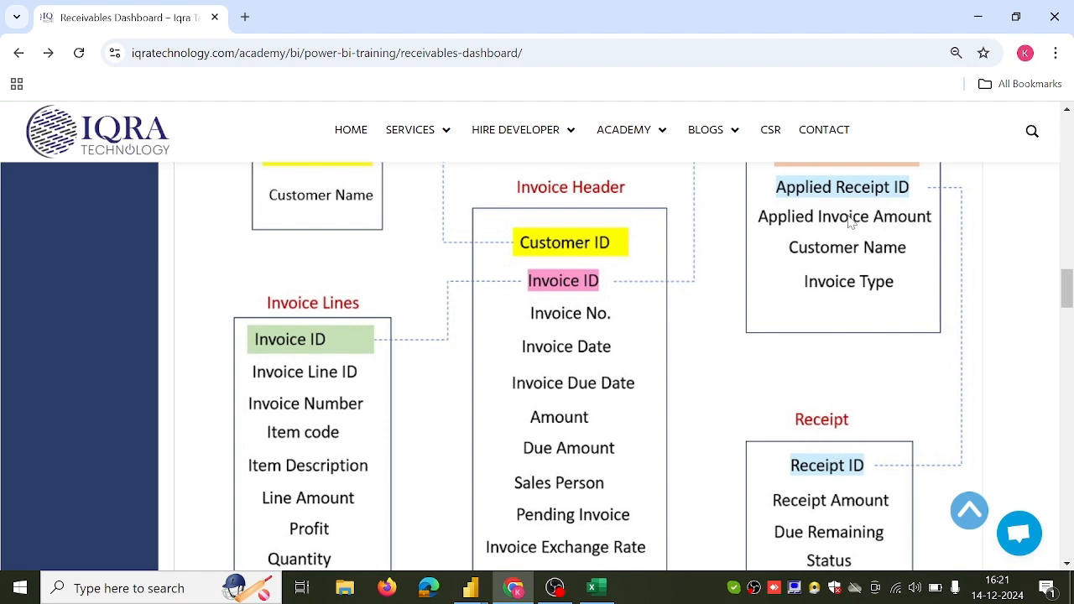
{"action": "scroll", "coordinate": [851, 219], "scroll_direction": "down", "scroll_amount": 1}
{"action": "scroll", "coordinate": [851, 220], "scroll_direction": "up", "scroll_amount": 2}
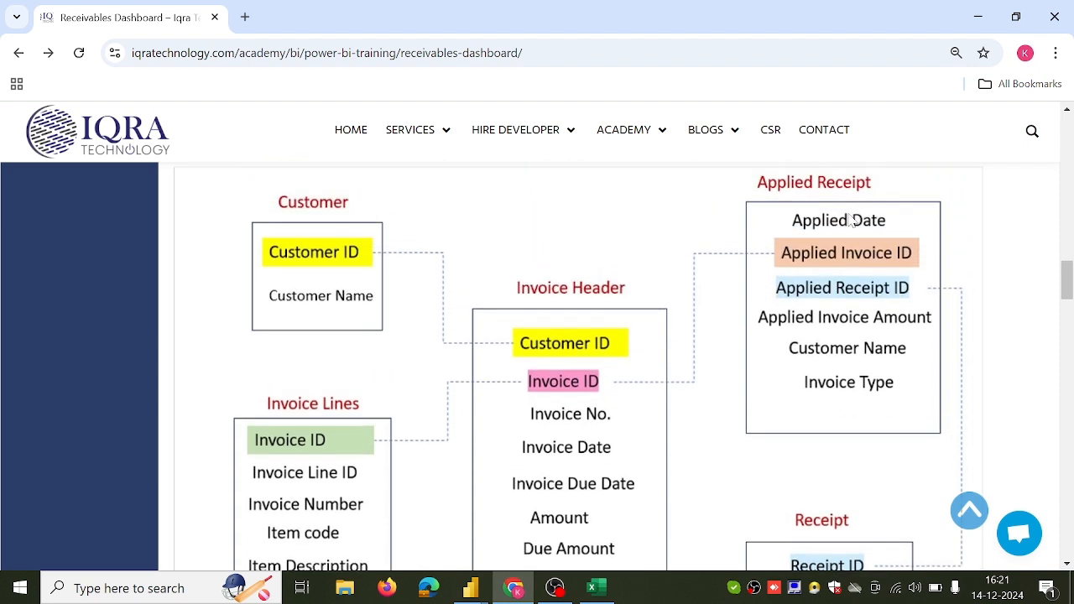
{"action": "scroll", "coordinate": [852, 220], "scroll_direction": "down", "scroll_amount": 1}
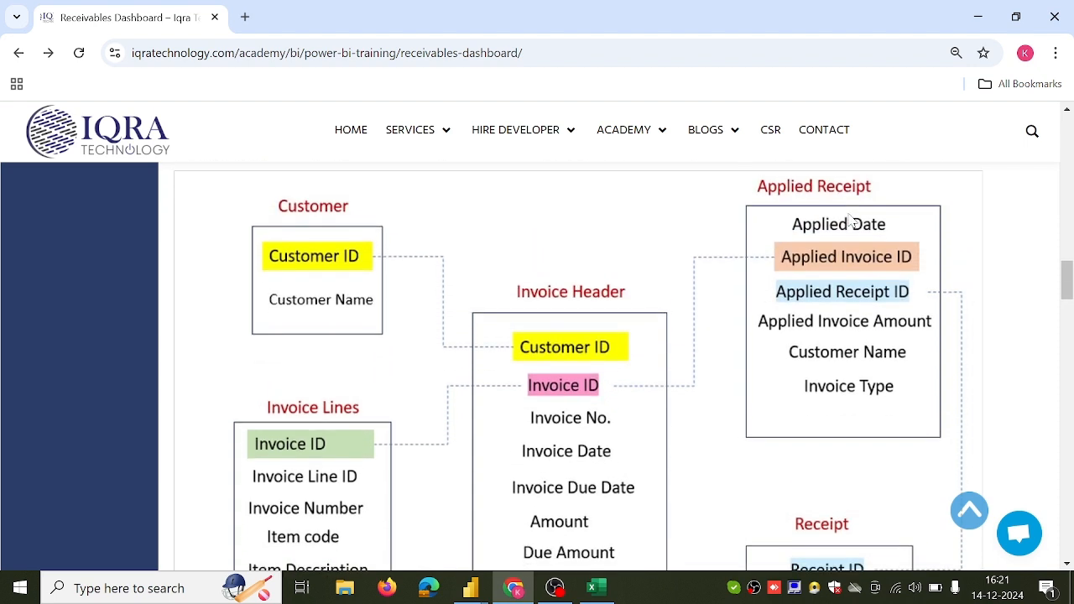
Step: Examine the target Receivables Dashboard layout, including its slicers, cards, bar charts and yearly table
{"action": "scroll", "coordinate": [851, 220], "scroll_direction": "down", "scroll_amount": 5}
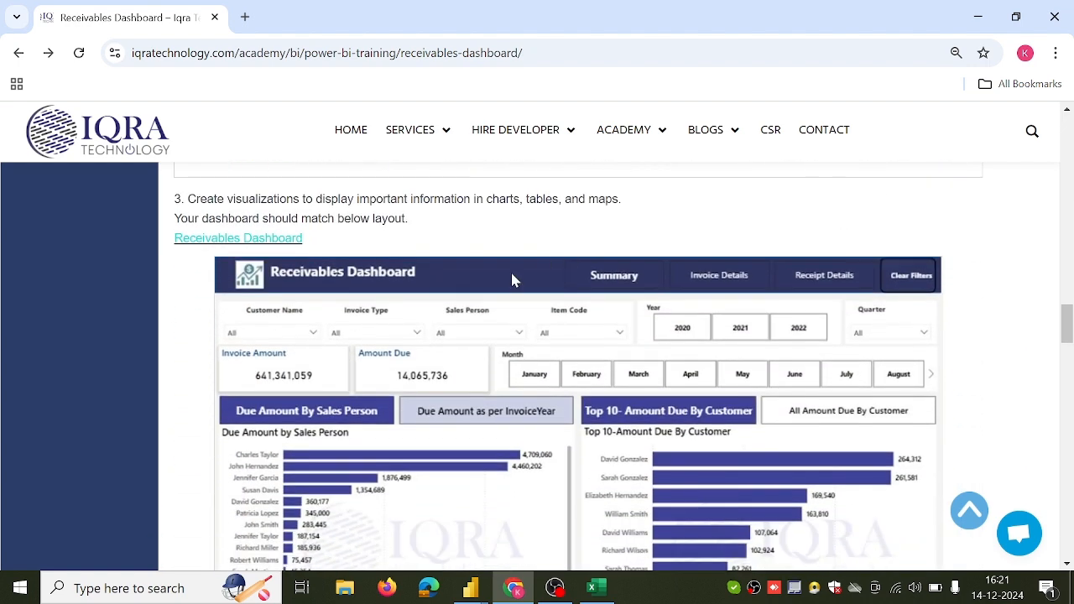
{"action": "scroll", "coordinate": [513, 280], "scroll_direction": "down", "scroll_amount": 1}
{"action": "scroll", "coordinate": [514, 280], "scroll_direction": "up", "scroll_amount": 2}
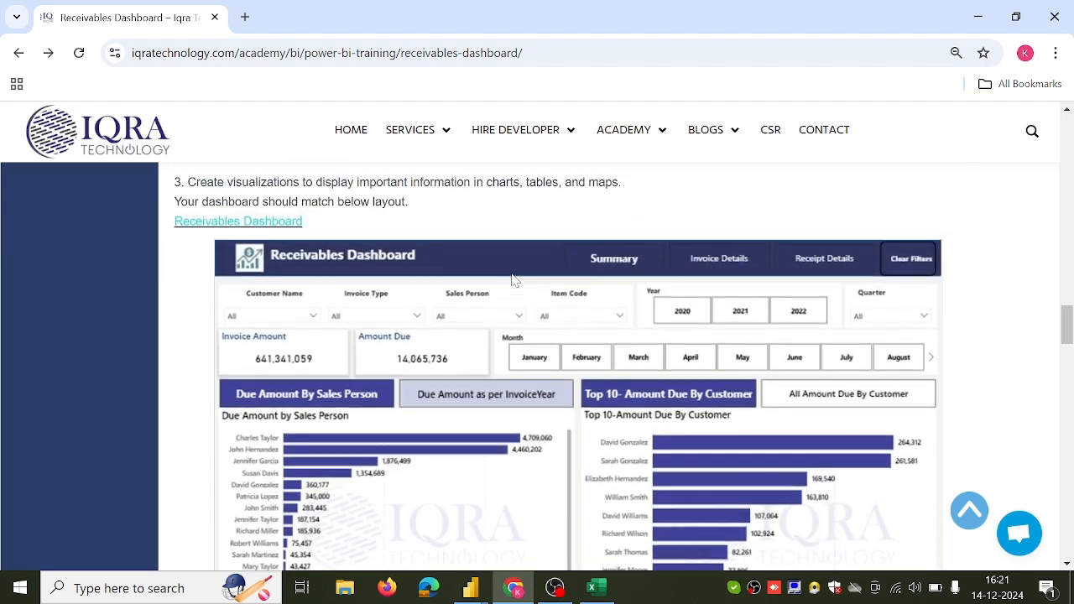
{"action": "scroll", "coordinate": [514, 280], "scroll_direction": "down", "scroll_amount": 5}
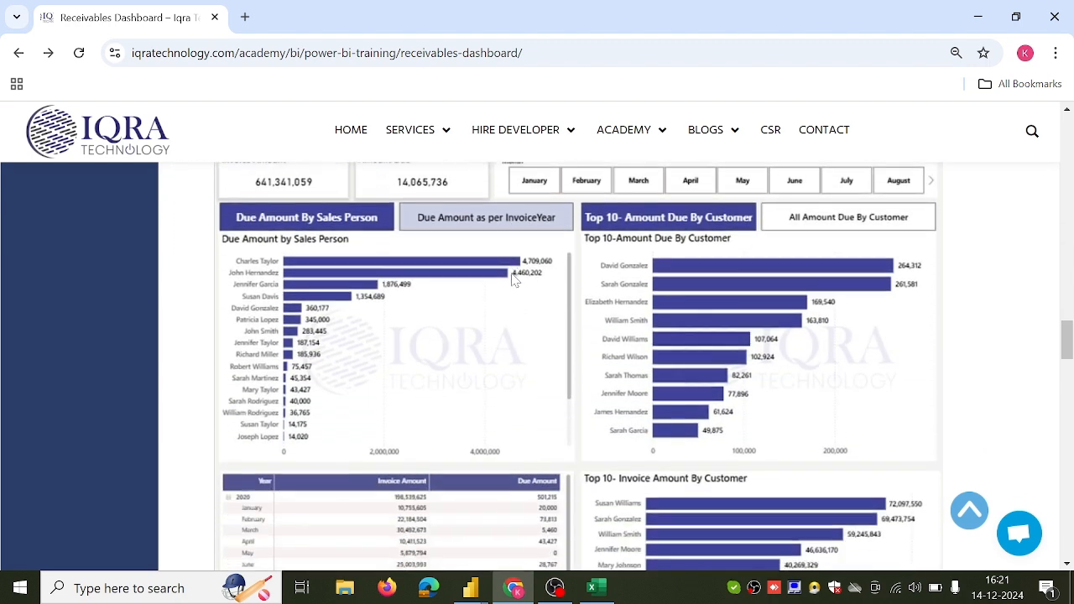
{"action": "scroll", "coordinate": [514, 280], "scroll_direction": "down", "scroll_amount": 6}
{"action": "scroll", "coordinate": [514, 280], "scroll_direction": "up", "scroll_amount": 4}
{"action": "scroll", "coordinate": [514, 280], "scroll_direction": "up", "scroll_amount": 5}
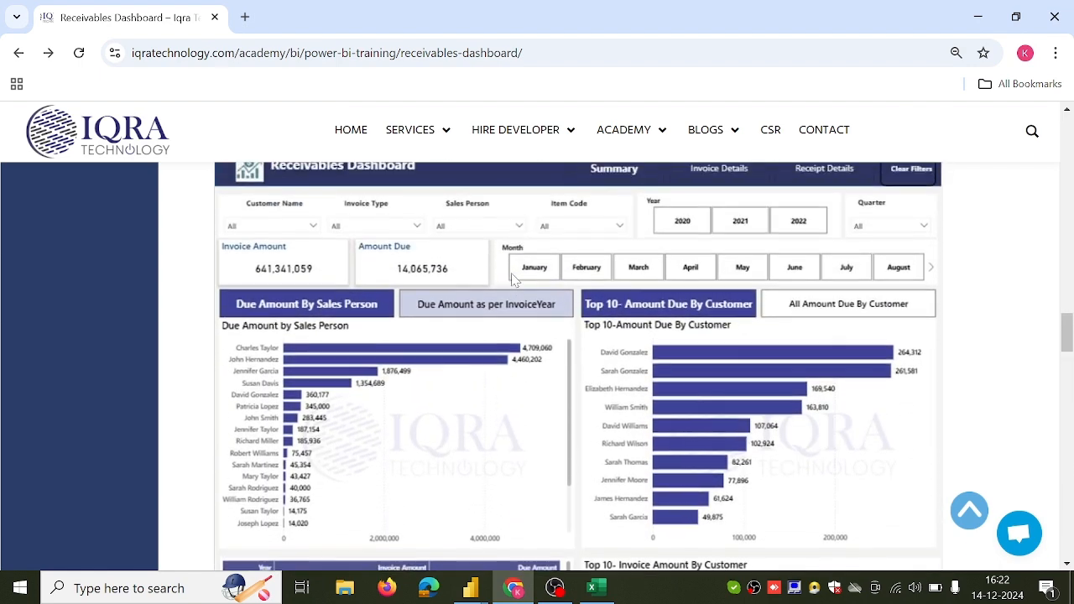
{"action": "scroll", "coordinate": [514, 280], "scroll_direction": "up", "scroll_amount": 1}
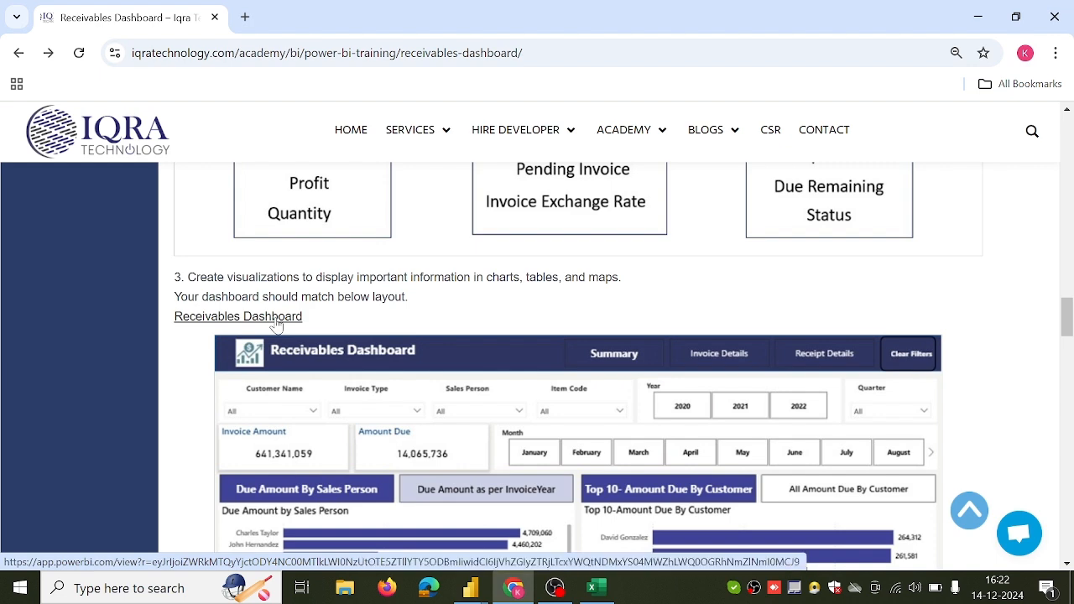
{"action": "scroll", "coordinate": [346, 382], "scroll_direction": "down", "scroll_amount": 3}
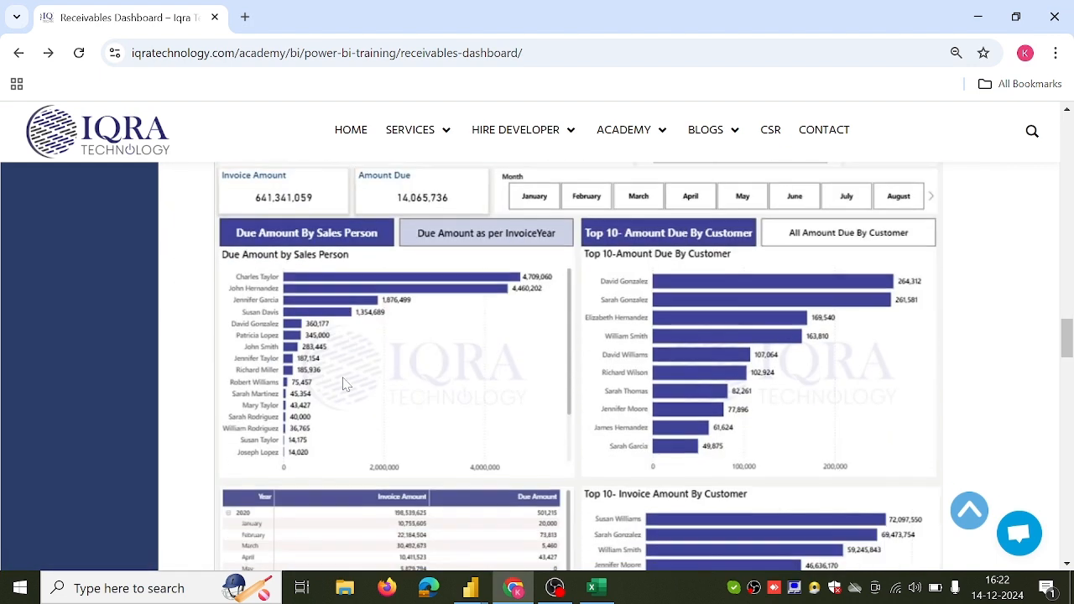
Step: Switch to the untitled report in Power BI Desktop, view the load errors and show the Errors in Receipt query
{"action": "mouse_move", "coordinate": [472, 586]}
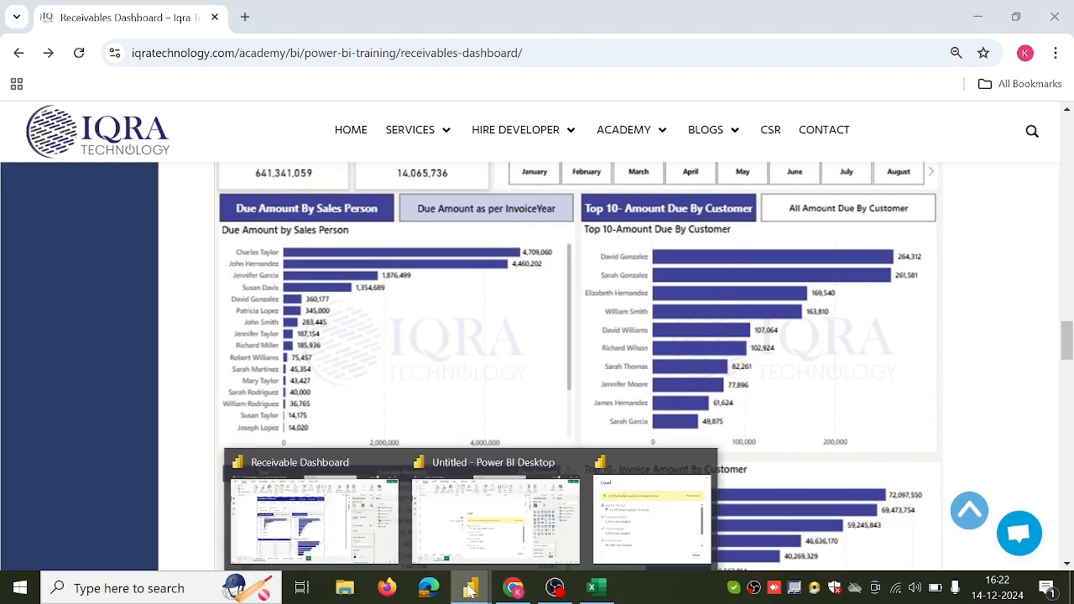
{"action": "left_click", "coordinate": [483, 550]}
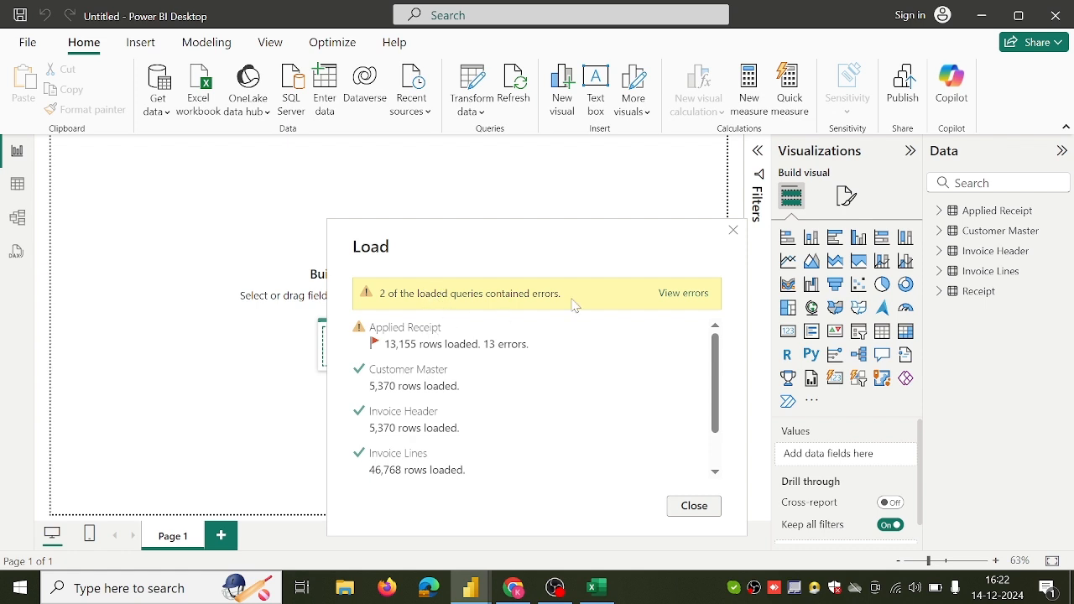
{"action": "left_click", "coordinate": [667, 295]}
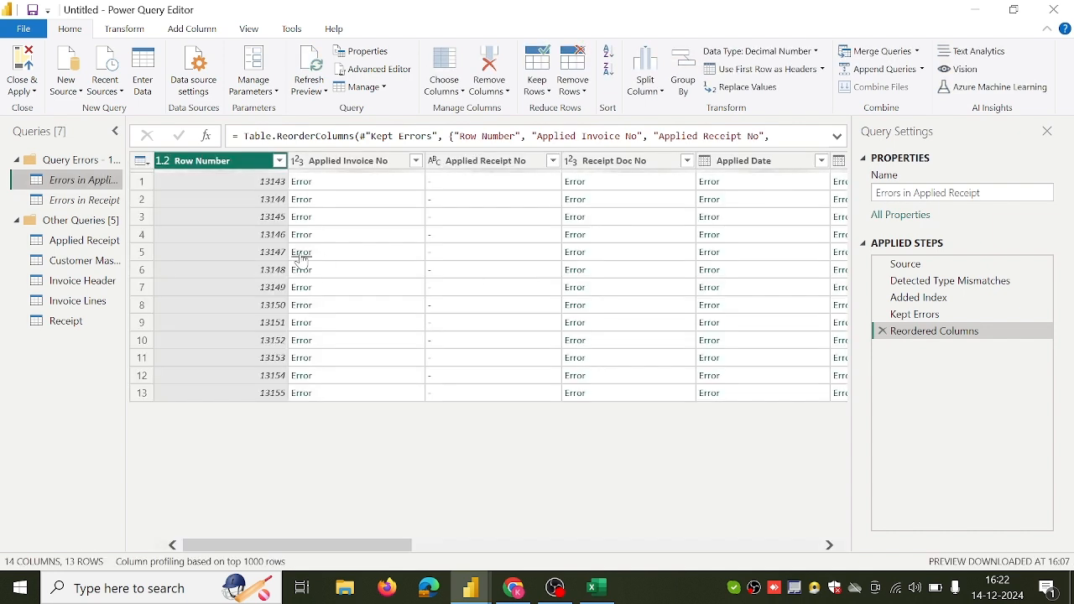
{"action": "left_click", "coordinate": [99, 202]}
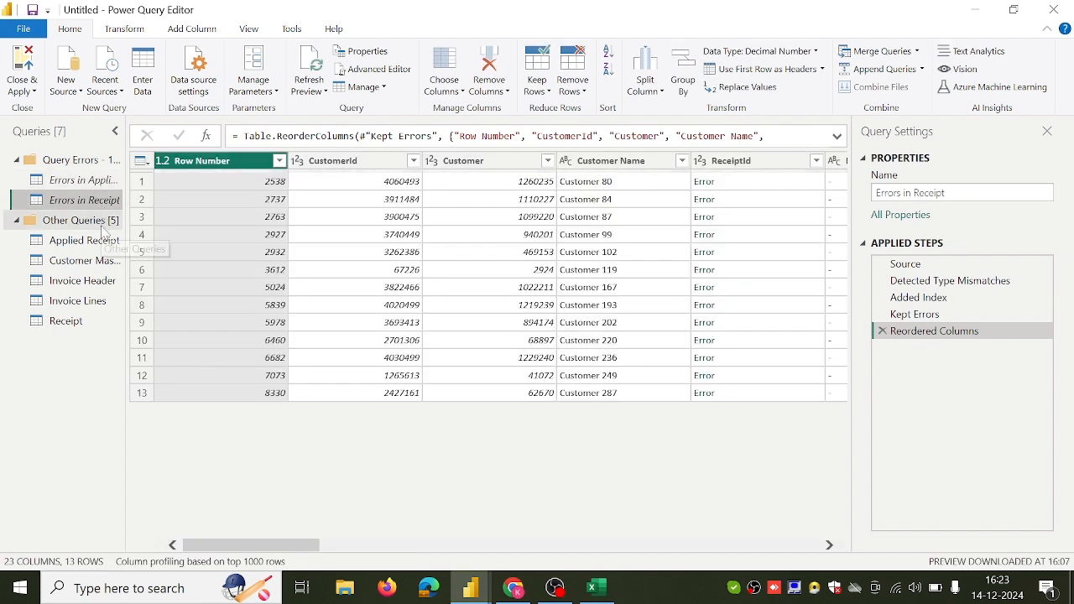
Step: Delete the Reordered Columns, Kept Errors and Added Index steps from the Errors in Applied Receipt query
{"action": "left_click", "coordinate": [91, 185]}
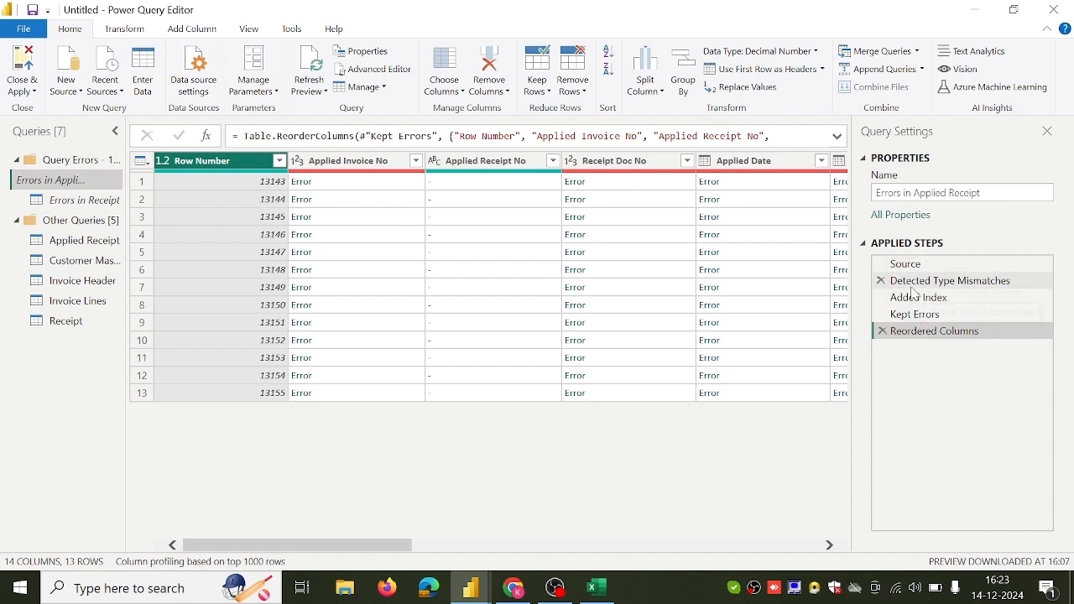
{"action": "left_click", "coordinate": [882, 333]}
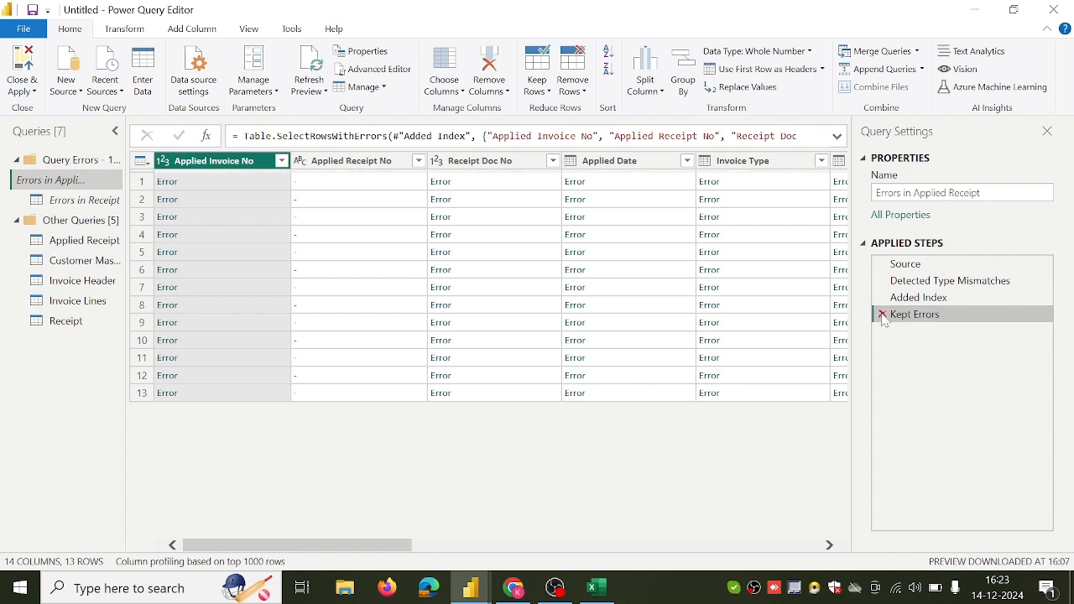
{"action": "left_click", "coordinate": [883, 317]}
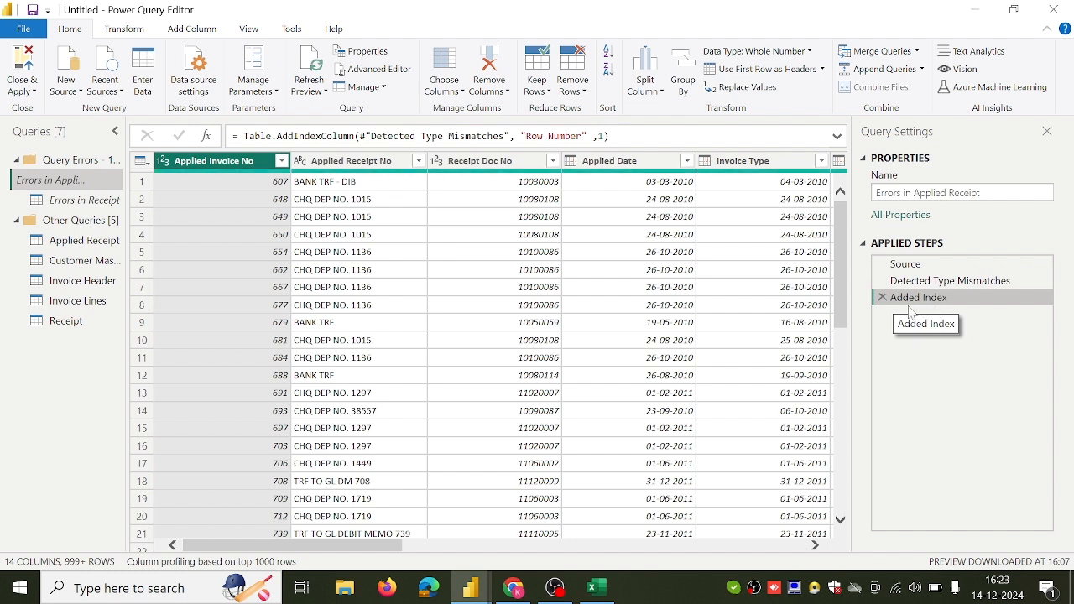
{"action": "left_click", "coordinate": [882, 298]}
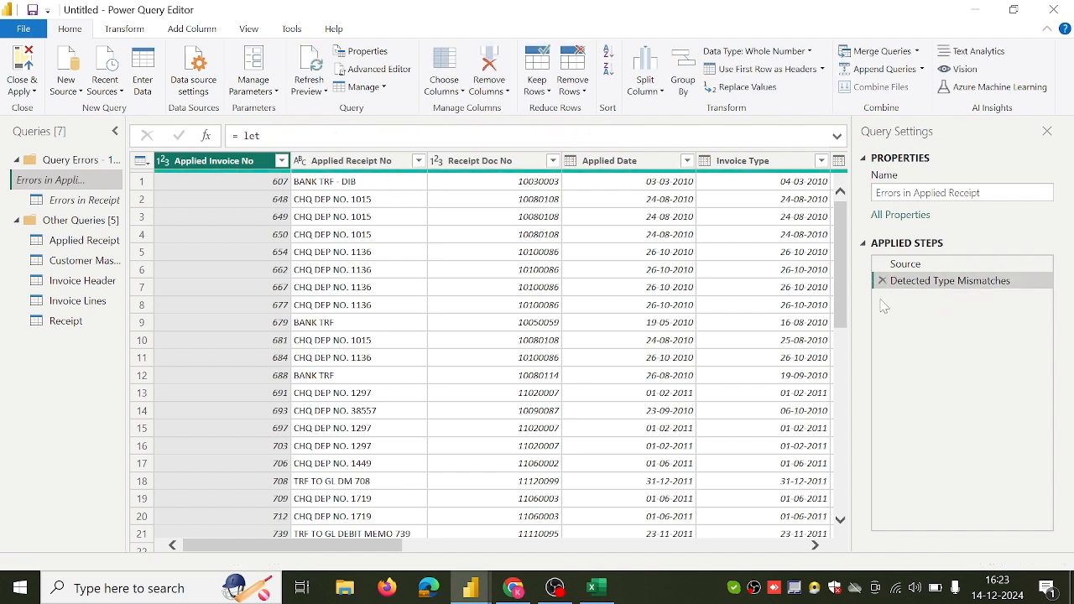
Step: Delete the Reordered Columns, Kept Errors and Added Index steps from the Errors in Receipt query, and close and apply the changes
{"action": "left_click", "coordinate": [113, 201]}
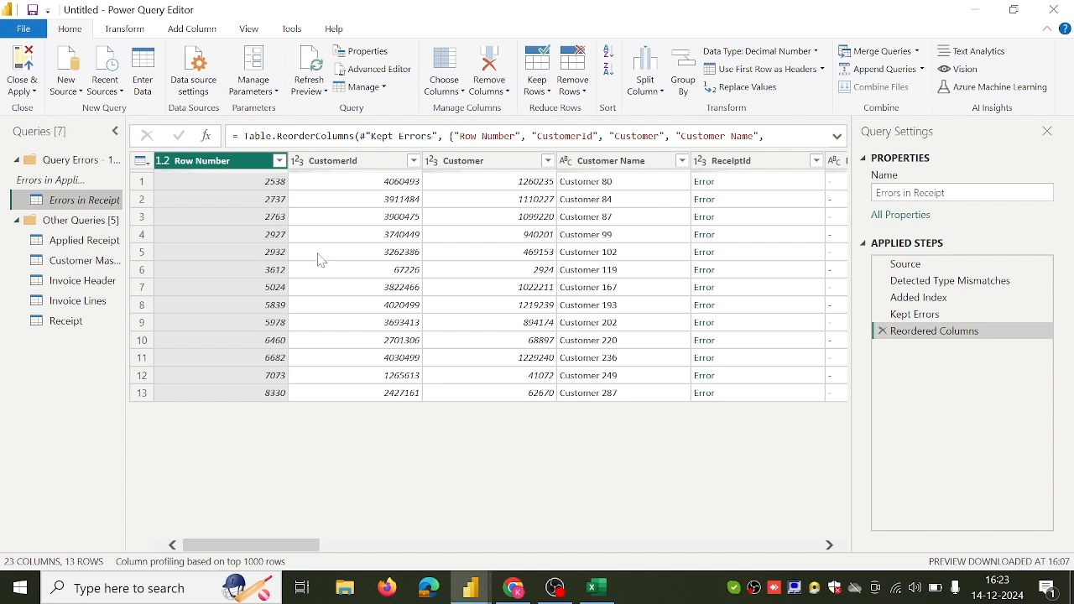
{"action": "left_click", "coordinate": [877, 331]}
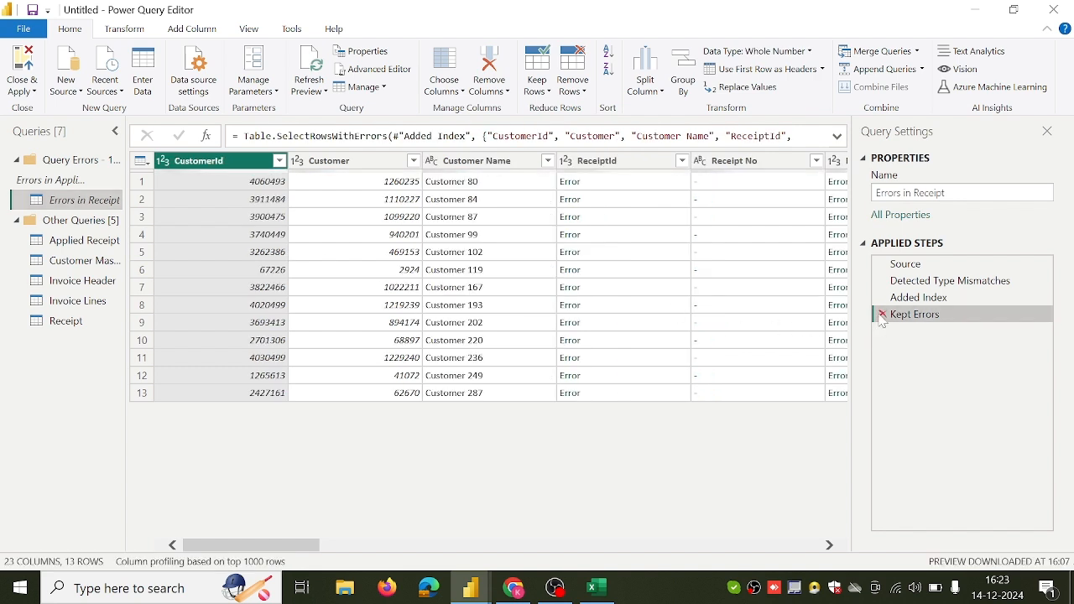
{"action": "left_click", "coordinate": [877, 314]}
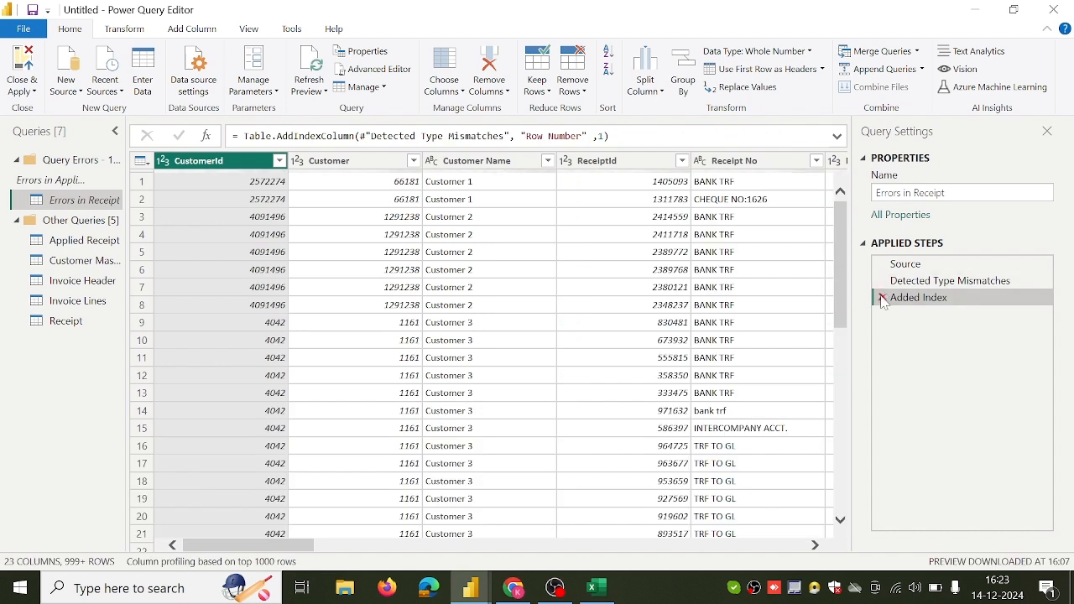
{"action": "left_click", "coordinate": [882, 297]}
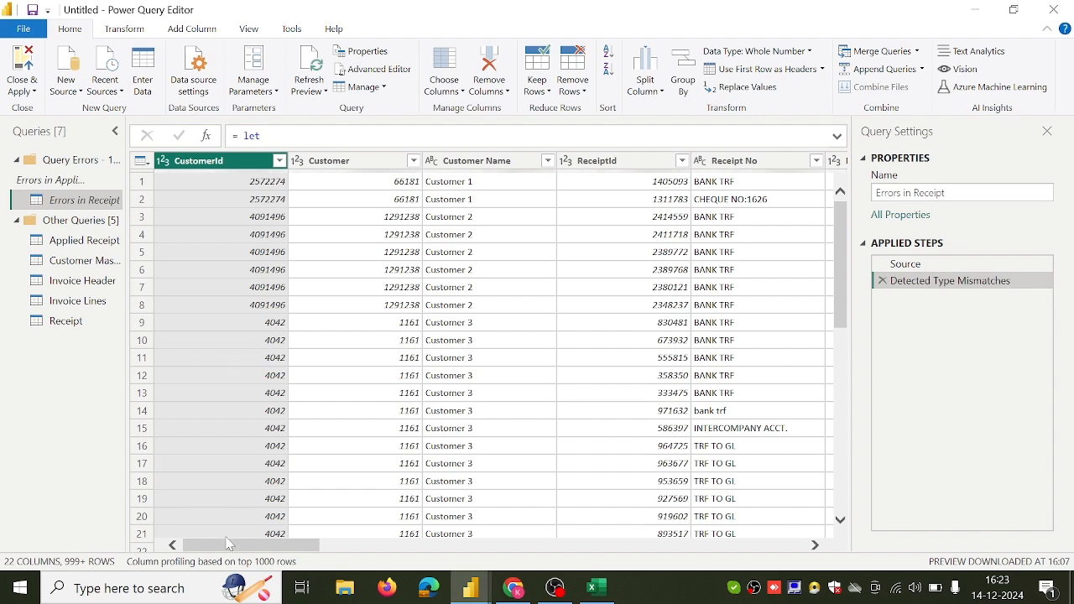
{"action": "mouse_move", "coordinate": [225, 546]}
{"action": "left_mouse_down"}
{"action": "mouse_move", "coordinate": [590, 547]}
{"action": "mouse_move", "coordinate": [327, 560]}
{"action": "mouse_move", "coordinate": [211, 546]}
{"action": "left_mouse_up"}
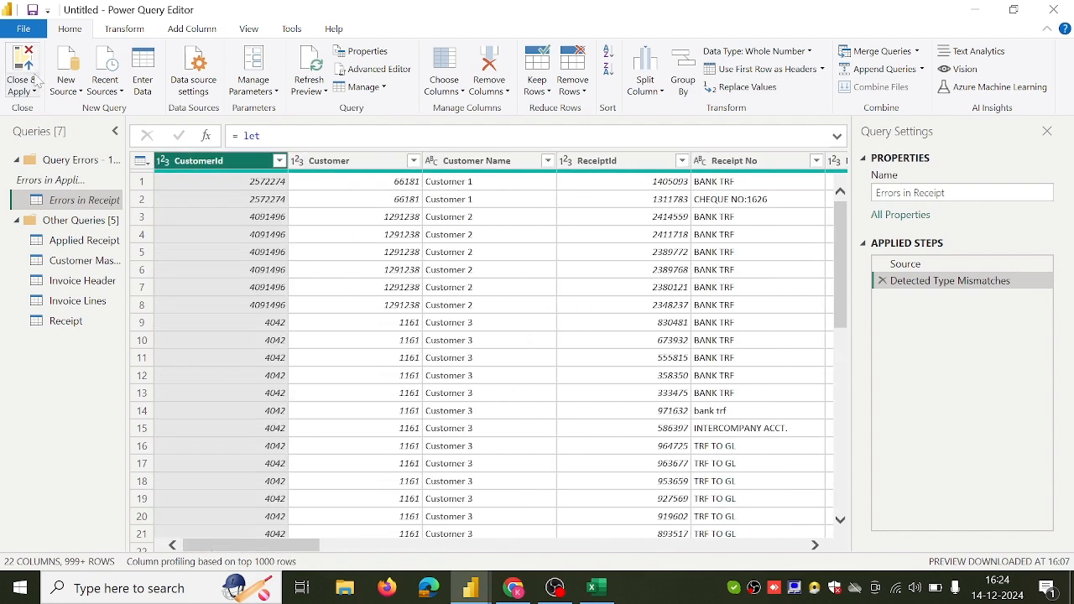
{"action": "left_click", "coordinate": [31, 90]}
{"action": "left_click", "coordinate": [49, 110]}
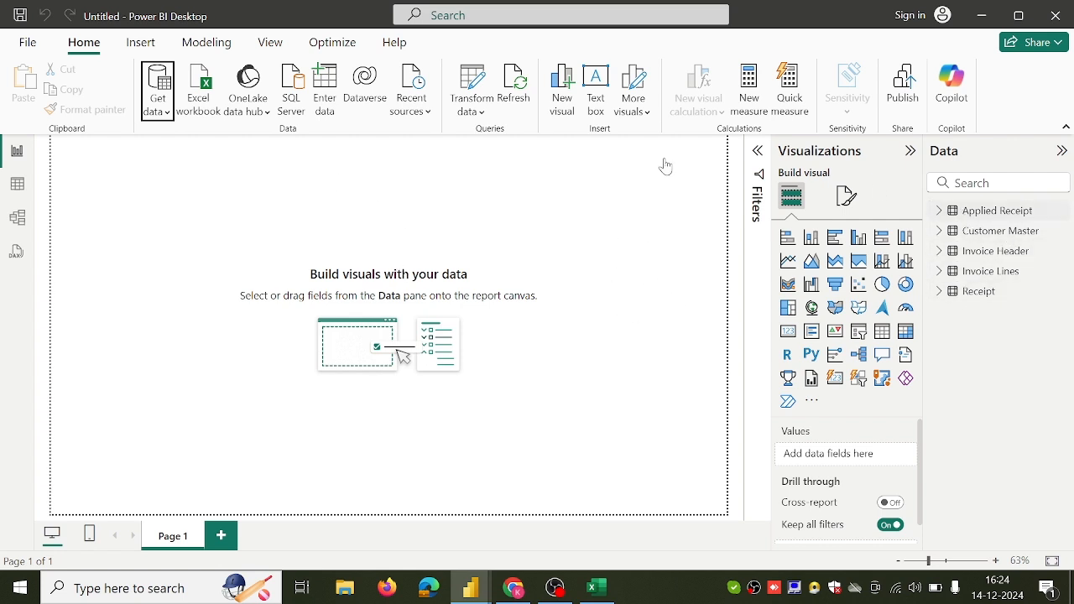
{"action": "left_click", "coordinate": [27, 42]}
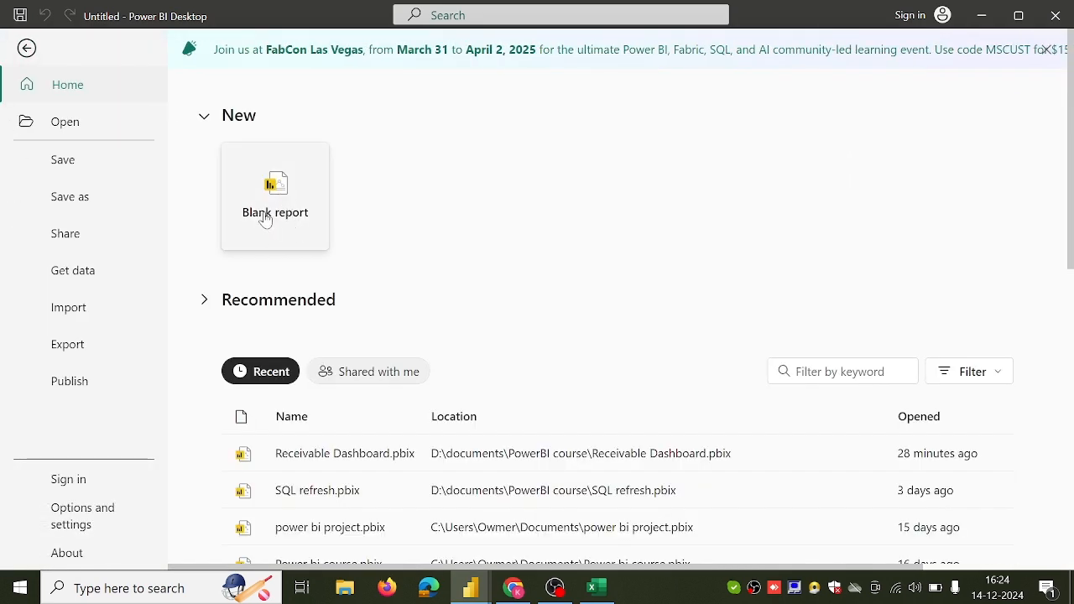
{"action": "left_click", "coordinate": [20, 52]}
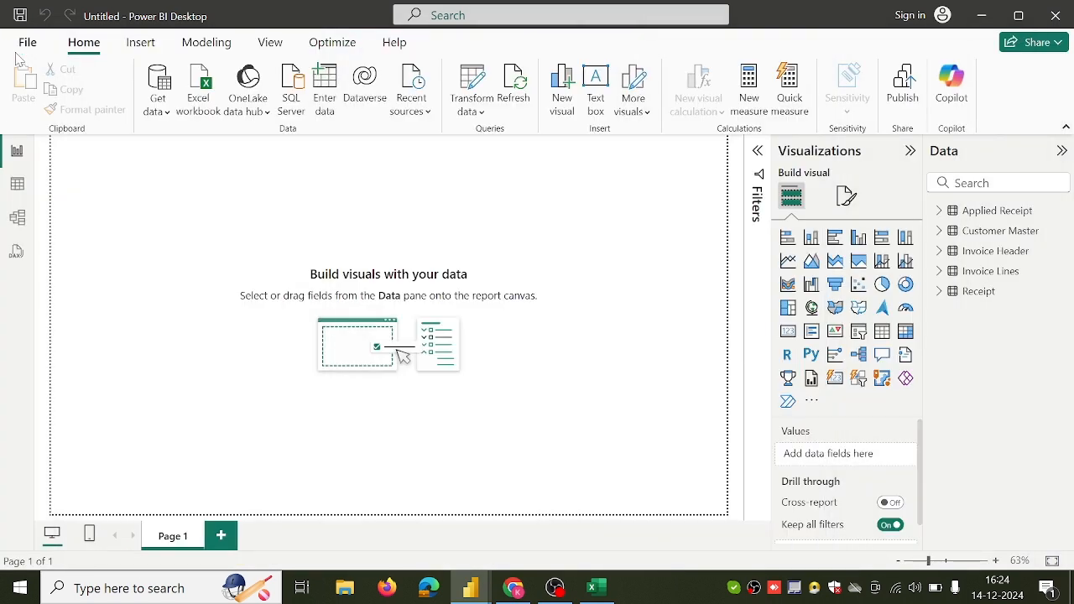
{"action": "left_click", "coordinate": [158, 104]}
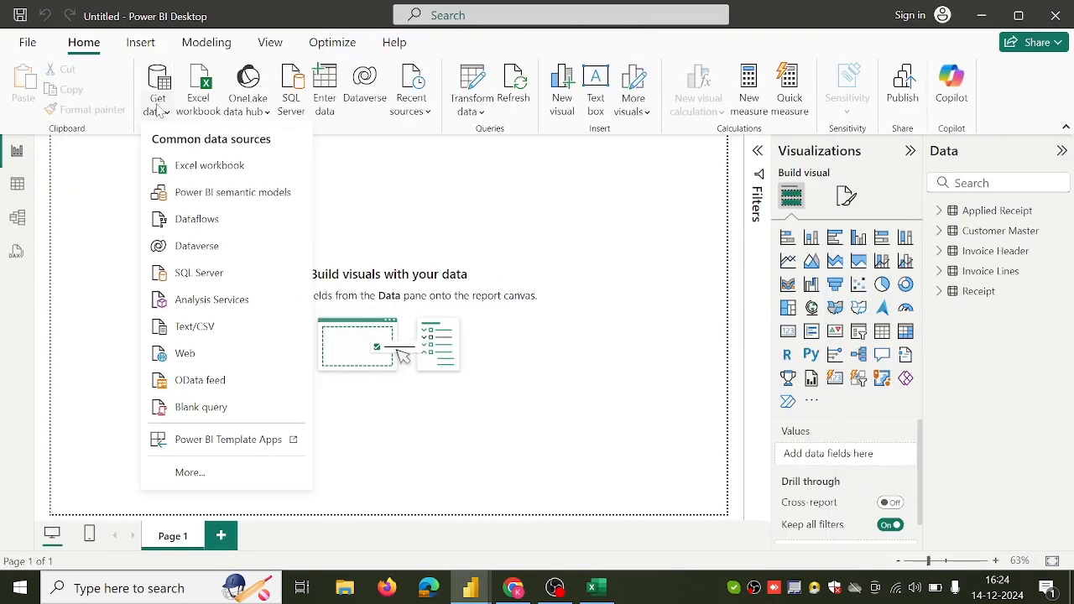
{"action": "left_click", "coordinate": [202, 172]}
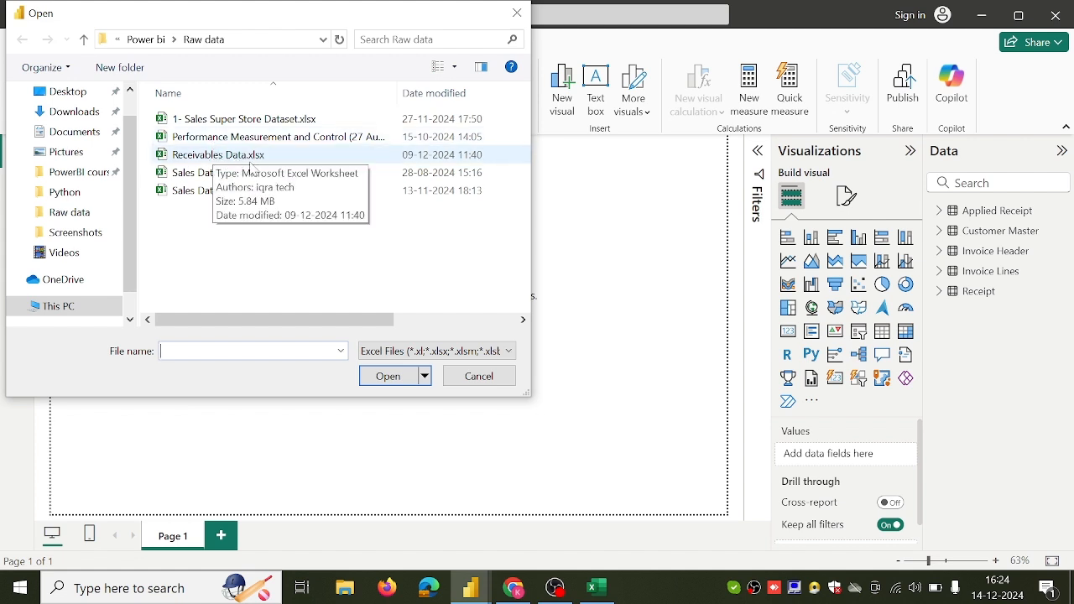
{"action": "left_click", "coordinate": [450, 386]}
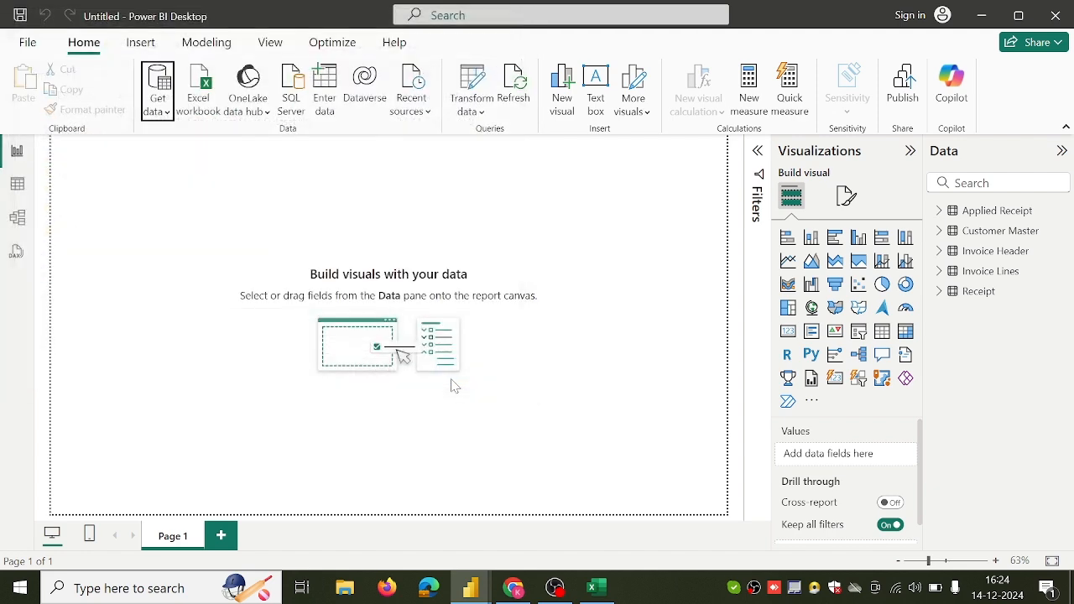
Step: Show the data model and examine the InvoiceId relationship between Invoice Lines and Invoice Header
{"action": "left_click", "coordinate": [16, 222]}
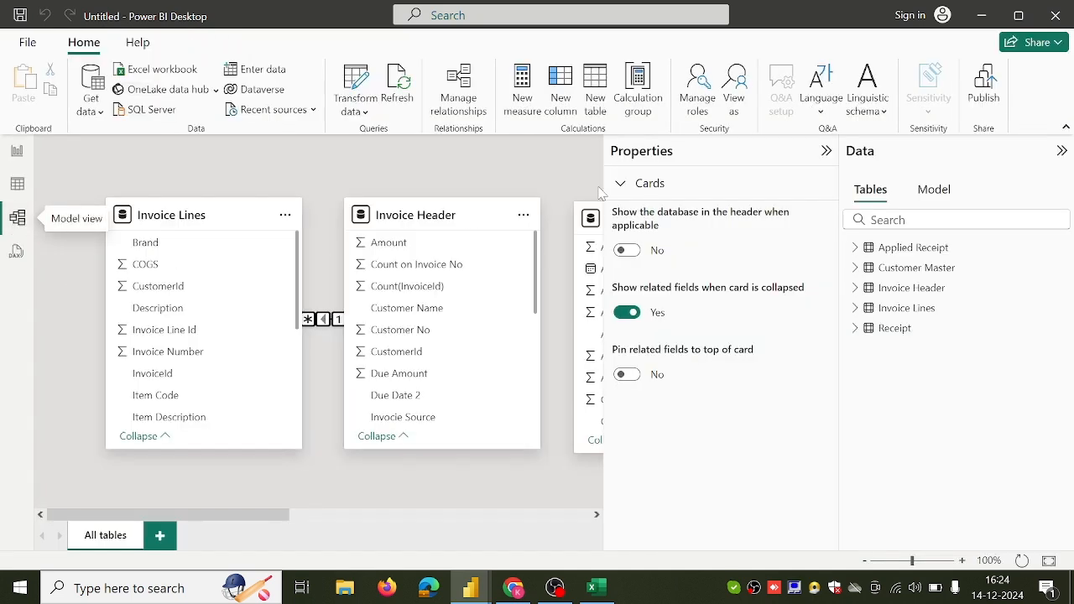
{"action": "left_click", "coordinate": [825, 151]}
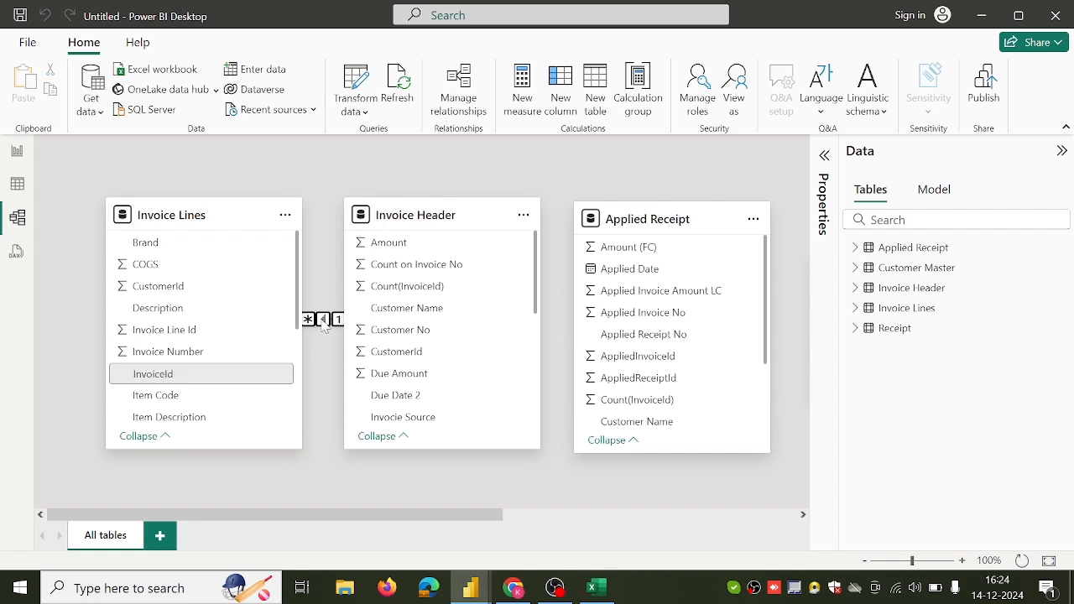
{"action": "scroll", "coordinate": [492, 333], "scroll_direction": "down", "scroll_amount": 5}
{"action": "scroll", "coordinate": [492, 353], "scroll_direction": "up", "scroll_amount": 2}
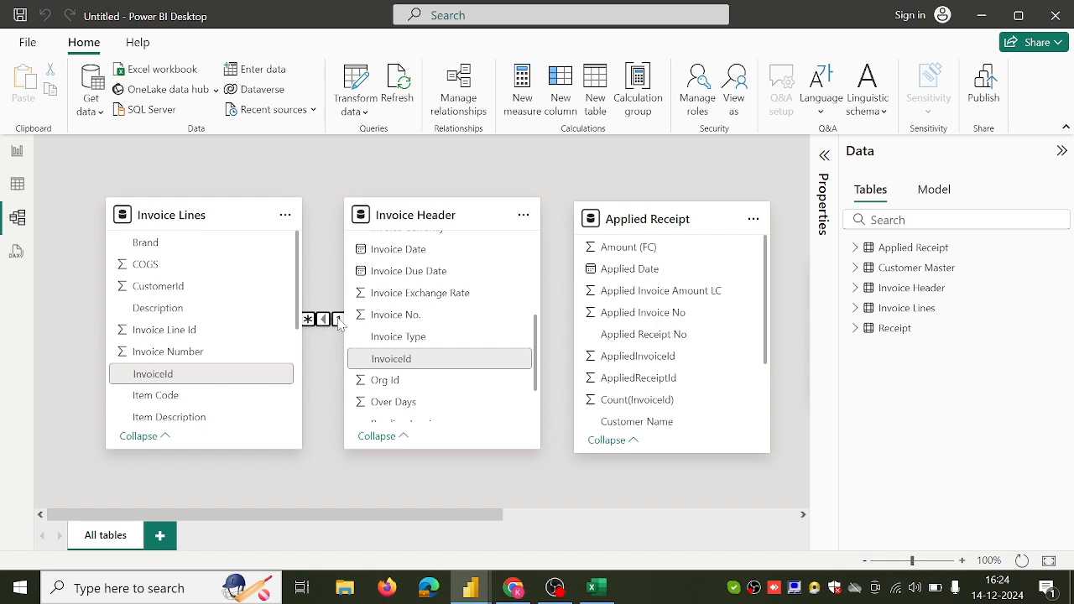
Step: Relate AppliedReceiptId in Applied Receipt to Invoice No. in Invoice Header as an active many-to-many relationship with cross-filter direction Both
{"action": "scroll", "coordinate": [638, 318], "scroll_direction": "down", "scroll_amount": 3}
{"action": "scroll", "coordinate": [662, 344], "scroll_direction": "up", "scroll_amount": 2}
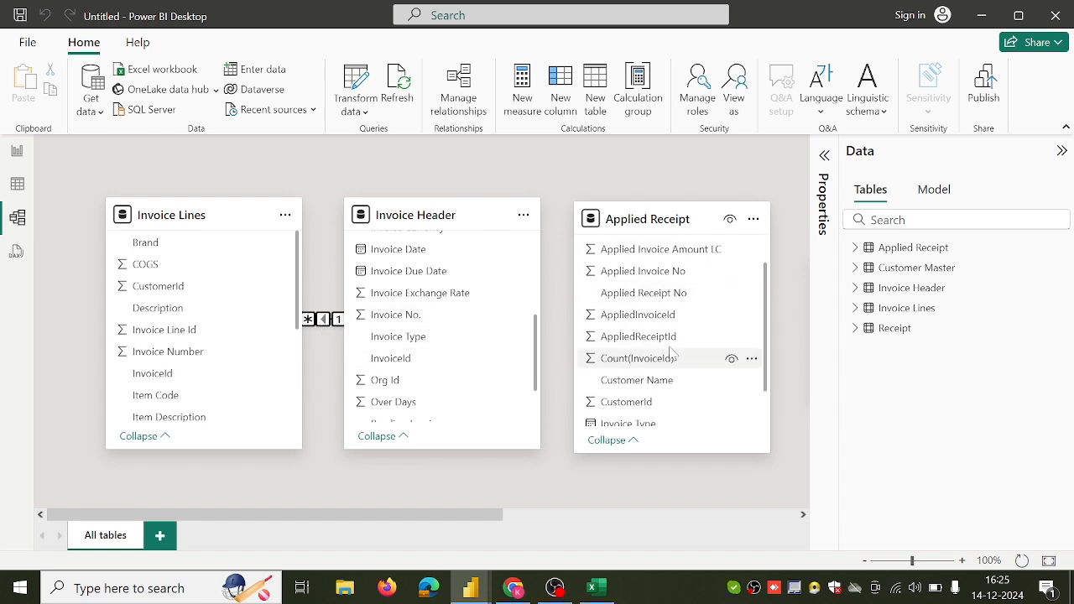
{"action": "left_click_drag", "start_coordinate": [660, 343], "coordinate": [467, 318]}
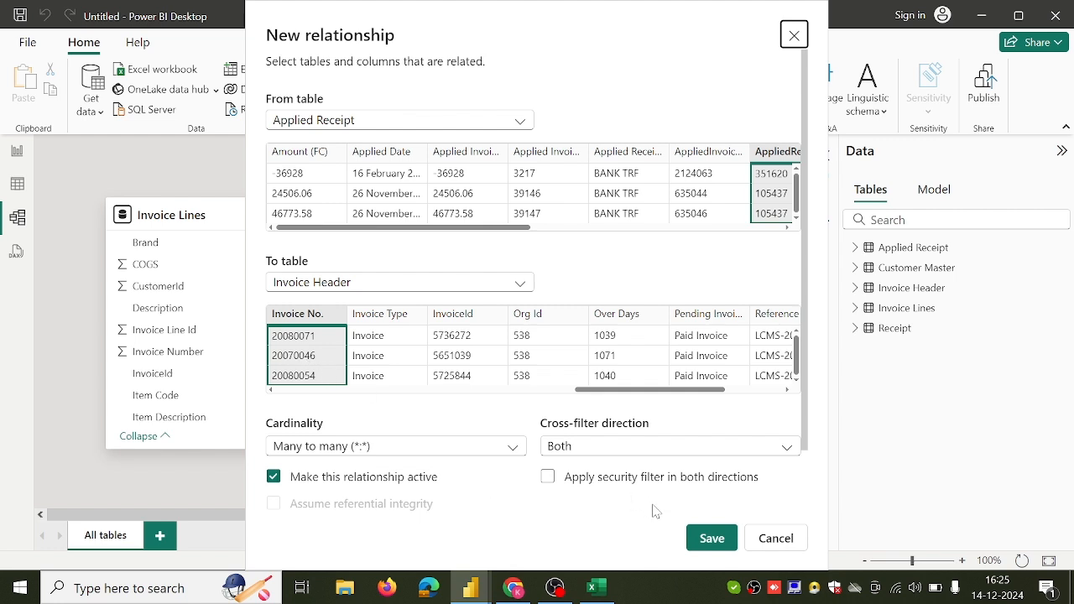
{"action": "left_click", "coordinate": [582, 449]}
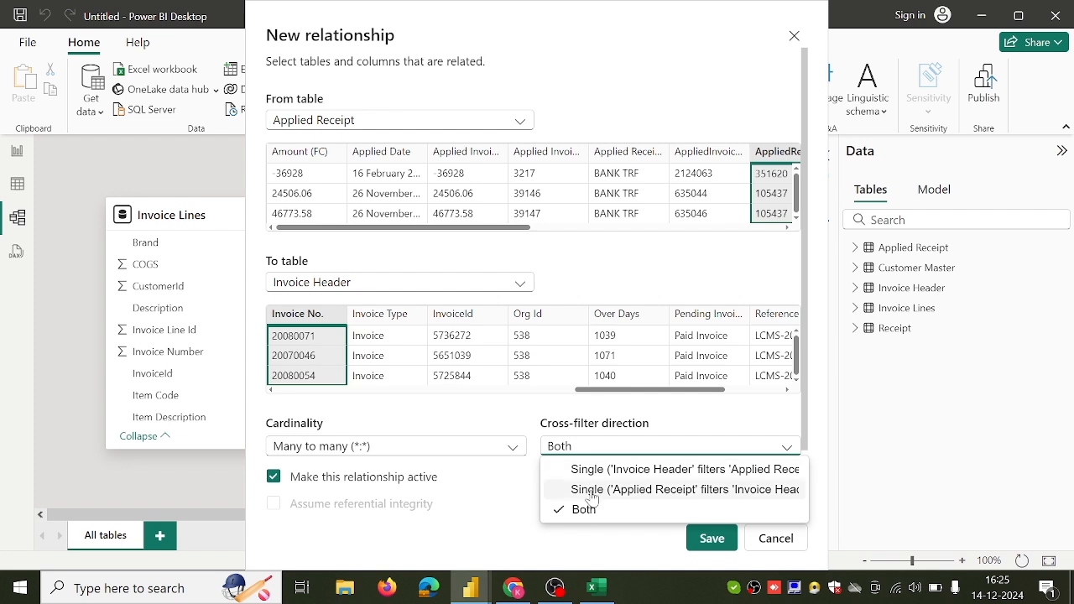
{"action": "left_click", "coordinate": [591, 518]}
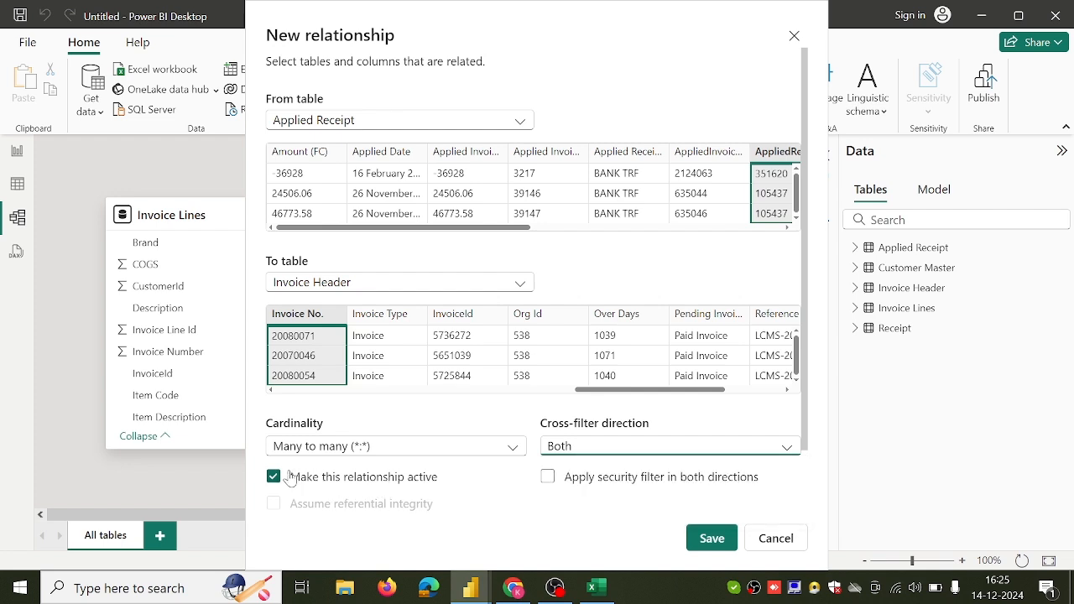
{"action": "left_click", "coordinate": [695, 539]}
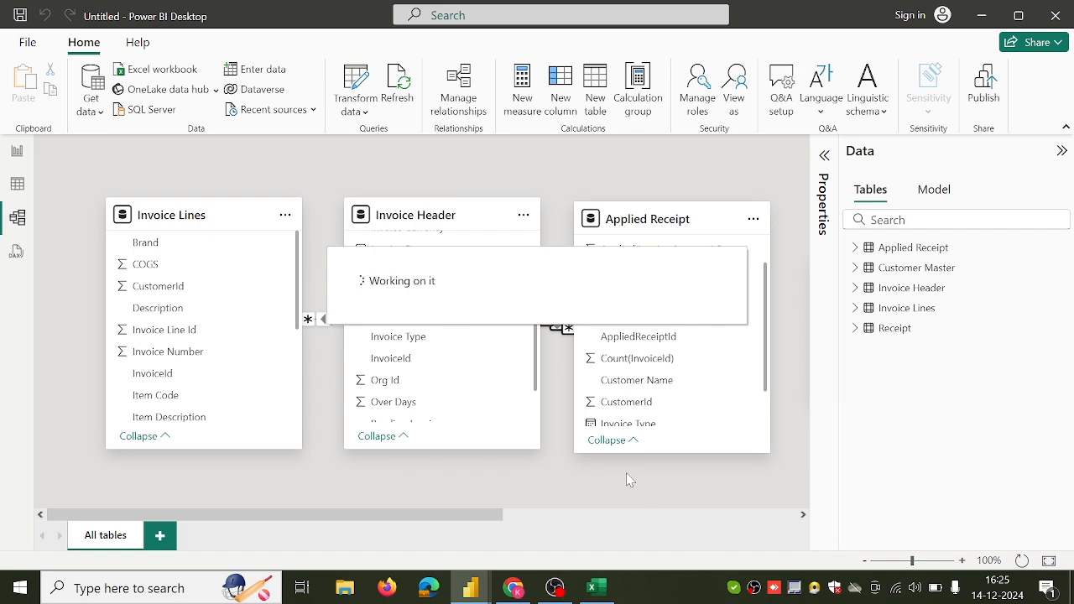
Step: Move the Customer Master table below Invoice Header in the model diagram
{"action": "left_click_drag", "start_coordinate": [491, 517], "coordinate": [622, 518]}
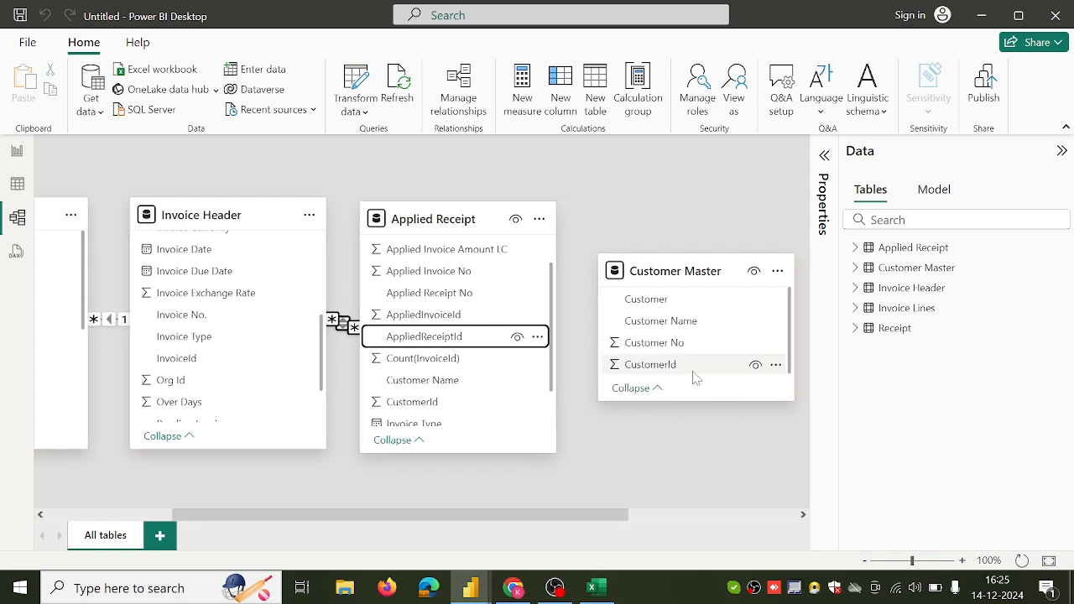
{"action": "left_click_drag", "start_coordinate": [687, 273], "coordinate": [277, 479]}
{"action": "scroll", "coordinate": [276, 478], "scroll_direction": "down", "scroll_amount": 2}
{"action": "scroll", "coordinate": [277, 478], "scroll_direction": "down", "scroll_amount": 2}
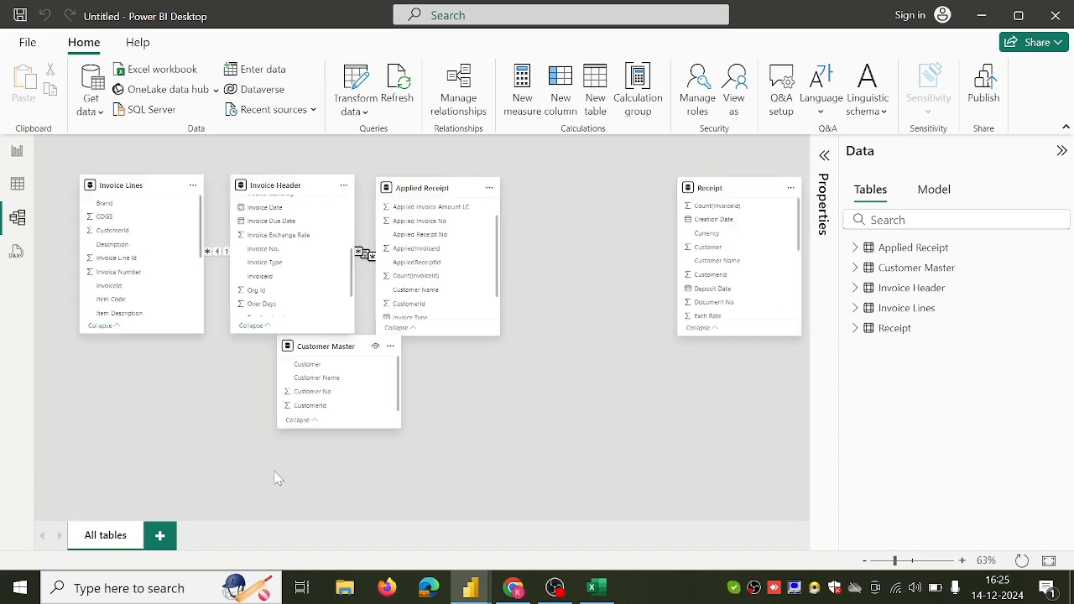
Step: Relate CustomerId in Customer Master to CustomerId in Invoice Header as an active many-to-many relationship with cross-filter direction Both
{"action": "left_click", "coordinate": [331, 406]}
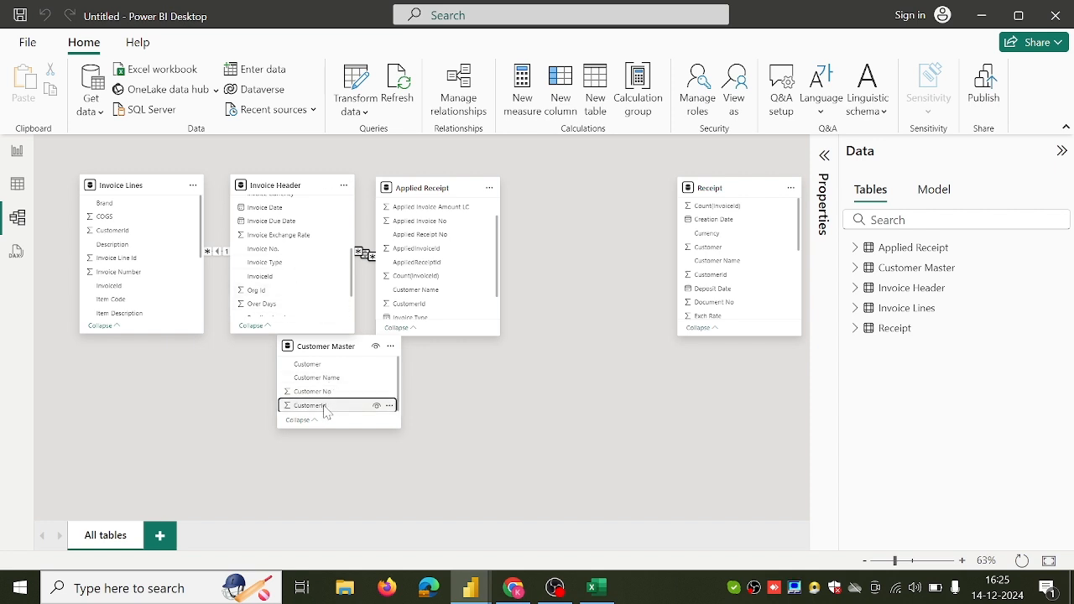
{"action": "scroll", "coordinate": [307, 307], "scroll_direction": "up", "scroll_amount": 3}
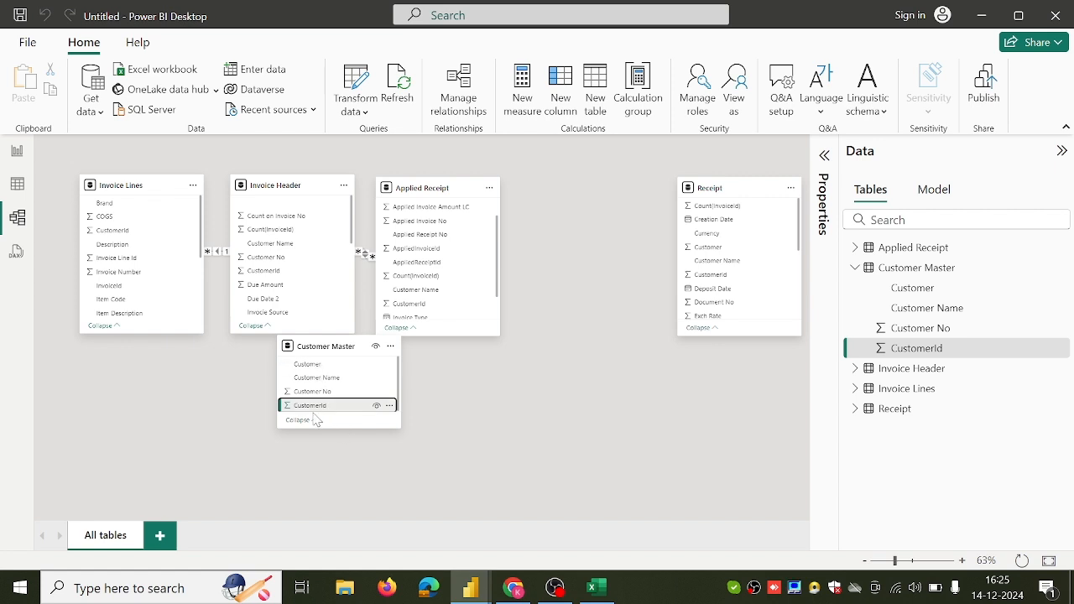
{"action": "left_click_drag", "start_coordinate": [307, 406], "coordinate": [292, 310]}
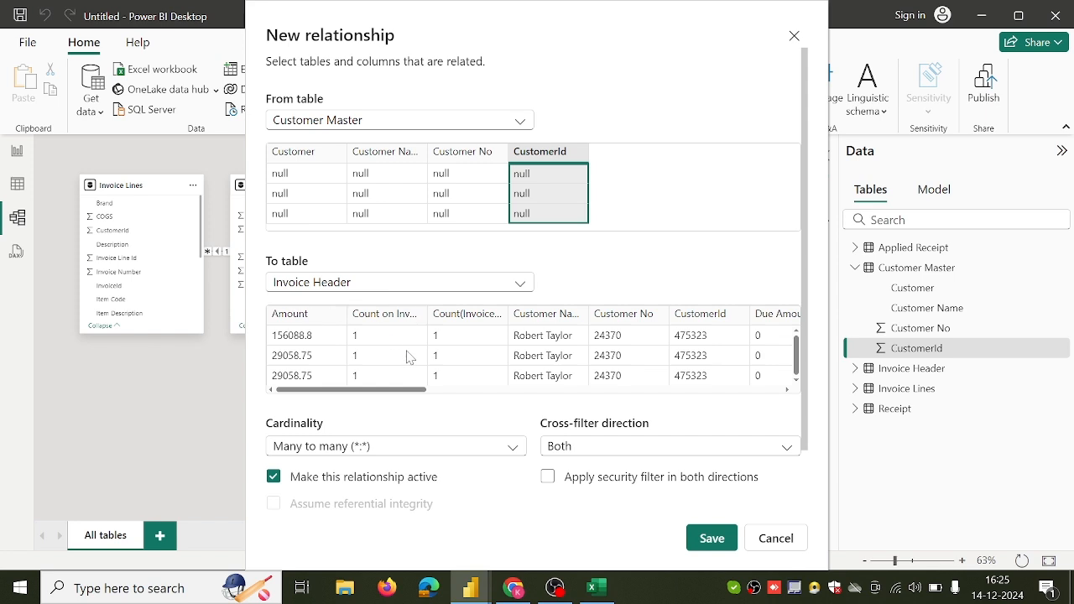
{"action": "left_click", "coordinate": [702, 317]}
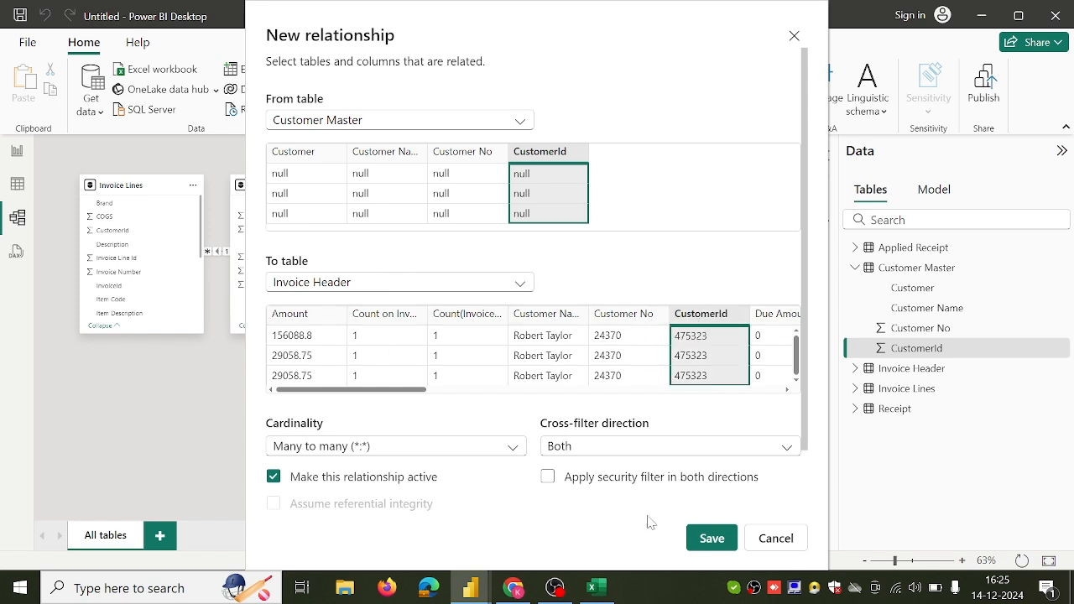
{"action": "left_click", "coordinate": [696, 537]}
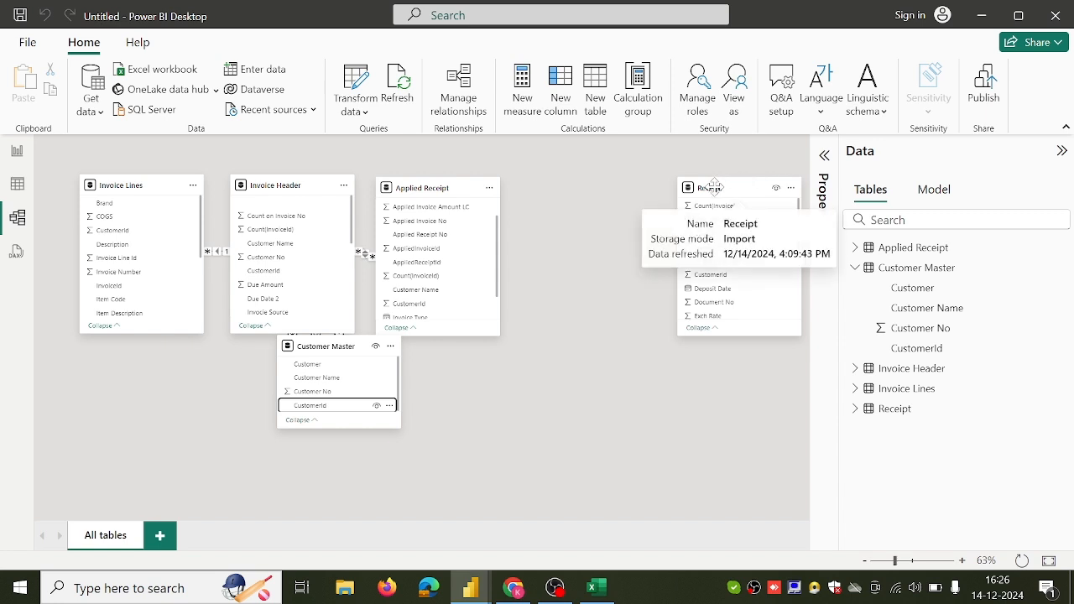
Step: Move the Receipt table next to Applied Receipt and bring its ReceiptId field into view
{"action": "left_click_drag", "start_coordinate": [712, 186], "coordinate": [568, 192]}
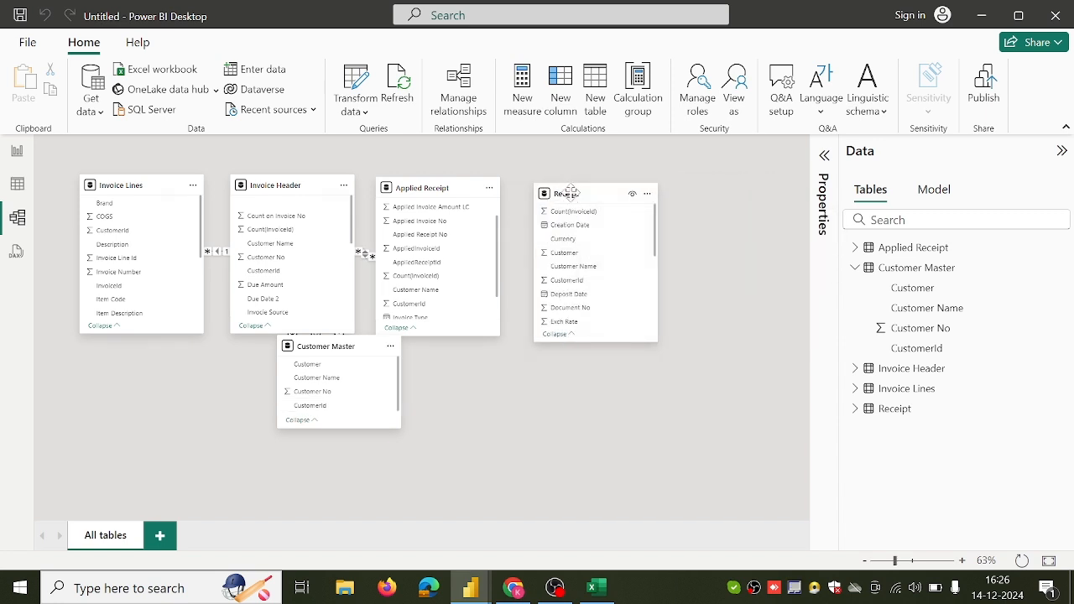
{"action": "scroll", "coordinate": [594, 300], "scroll_direction": "down", "scroll_amount": 3}
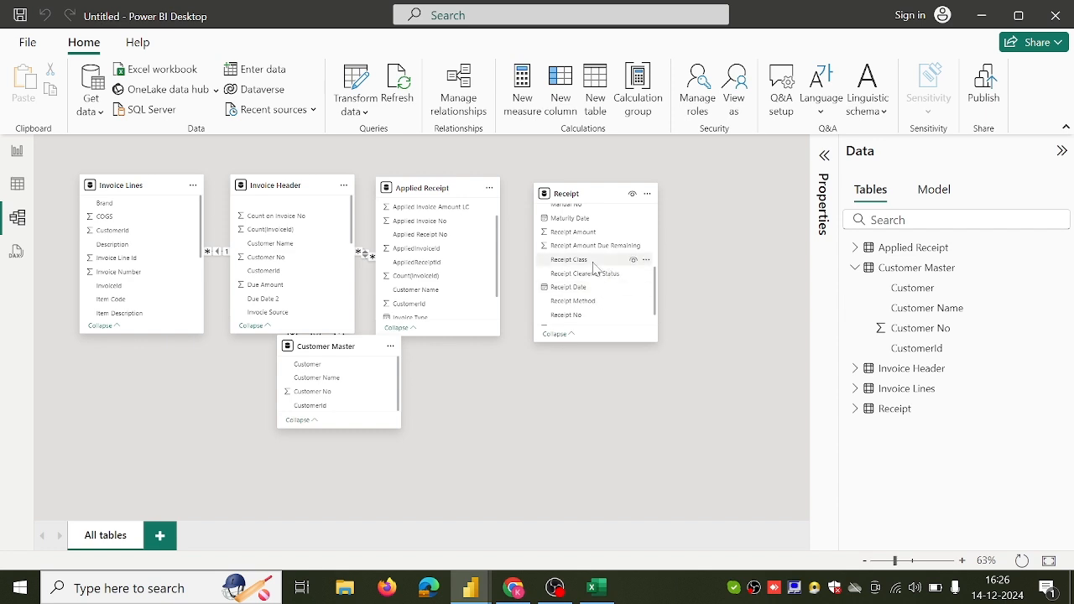
{"action": "scroll", "coordinate": [593, 266], "scroll_direction": "up", "scroll_amount": 4}
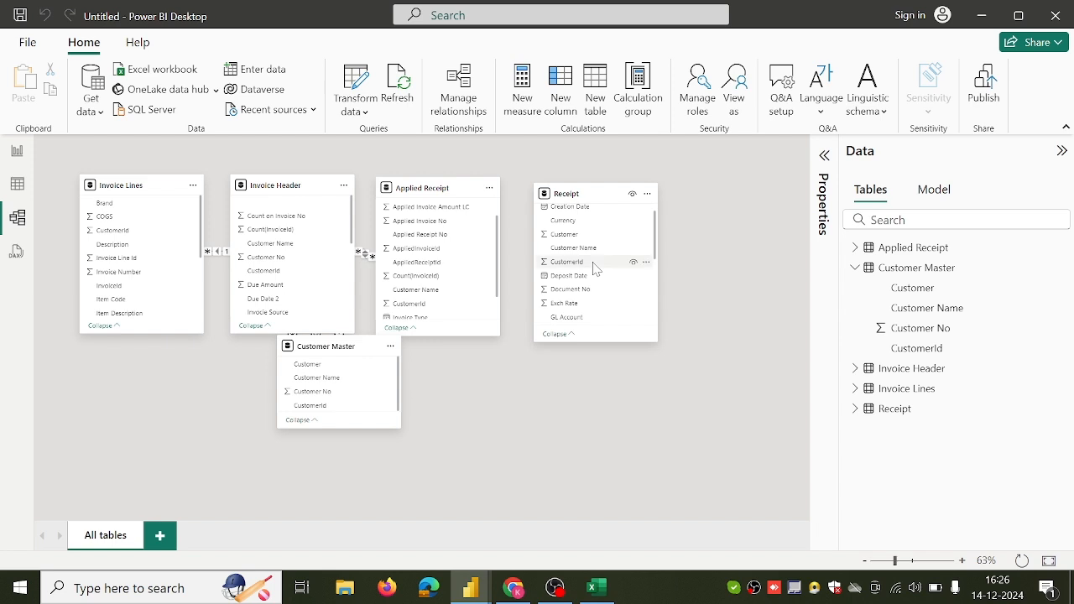
{"action": "scroll", "coordinate": [594, 267], "scroll_direction": "down", "scroll_amount": 4}
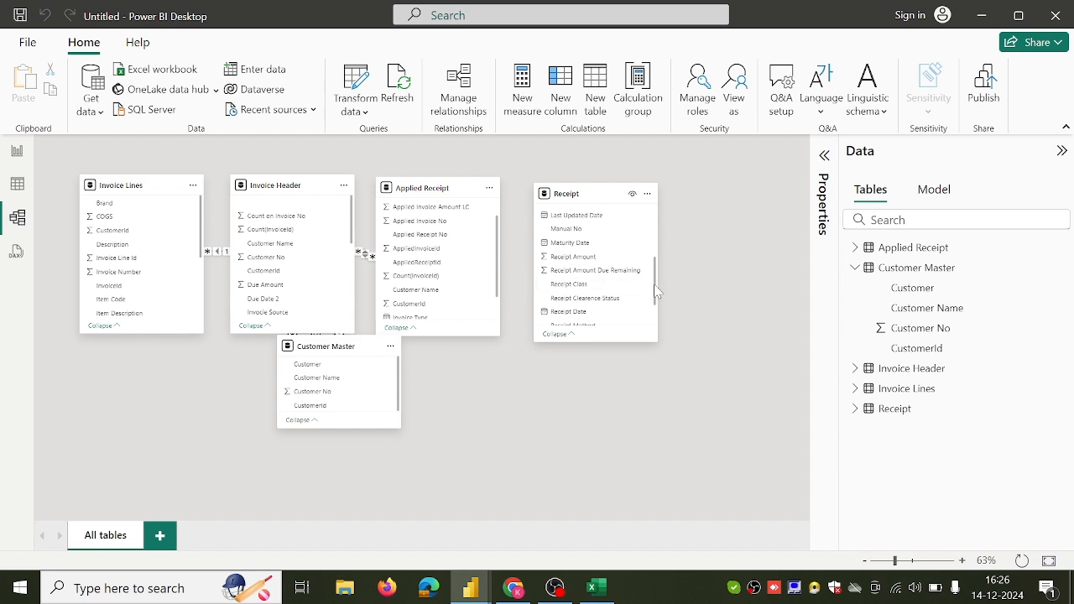
{"action": "scroll", "coordinate": [656, 302], "scroll_direction": "down", "scroll_amount": 3}
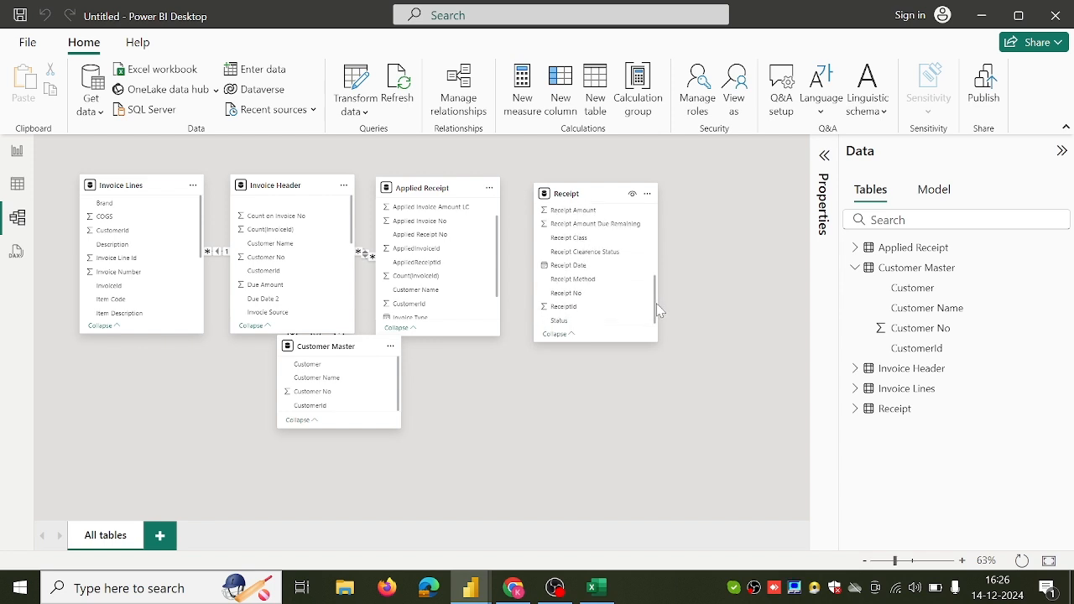
Step: Relate Receipt's ReceiptId to Applied Receipt's AppliedReceiptId as many-to-many with cross-filter direction Both, and move Customer Master slightly lower in the diagram
{"action": "left_click", "coordinate": [606, 307]}
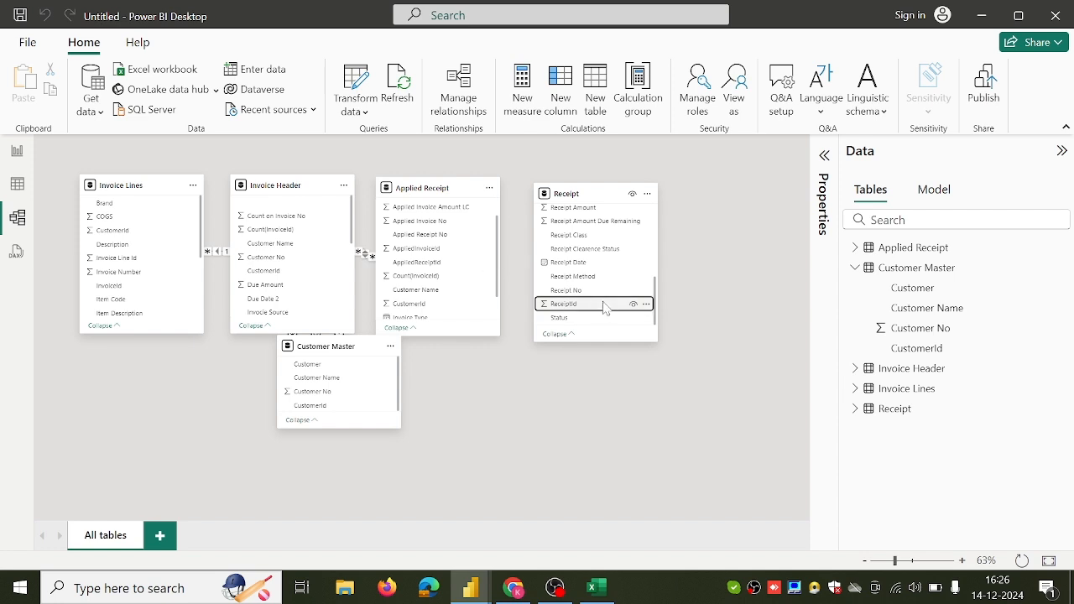
{"action": "left_click_drag", "start_coordinate": [606, 307], "coordinate": [460, 264]}
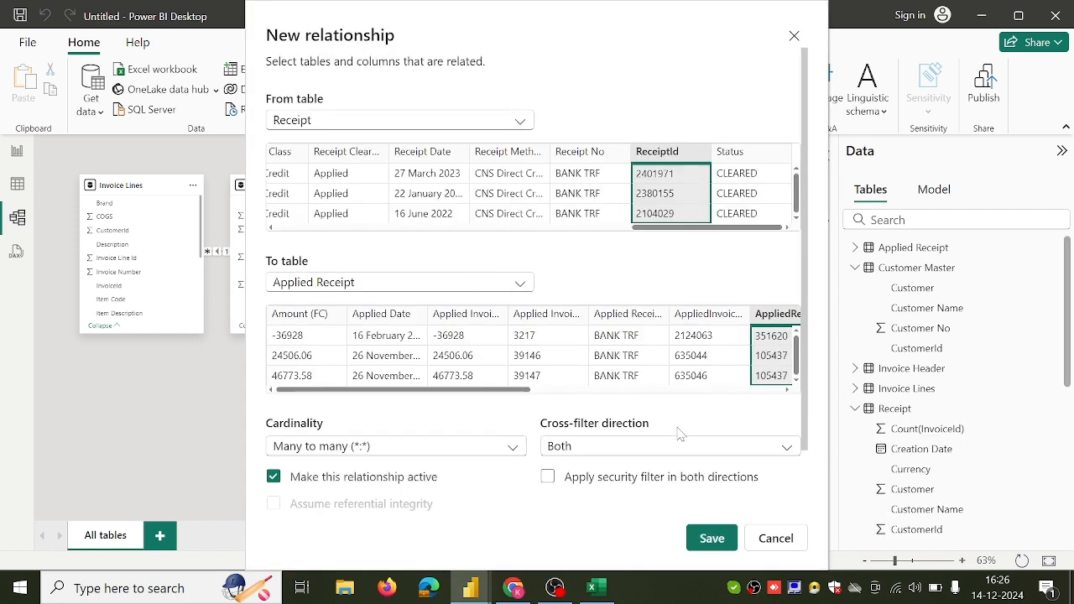
{"action": "left_click", "coordinate": [718, 538]}
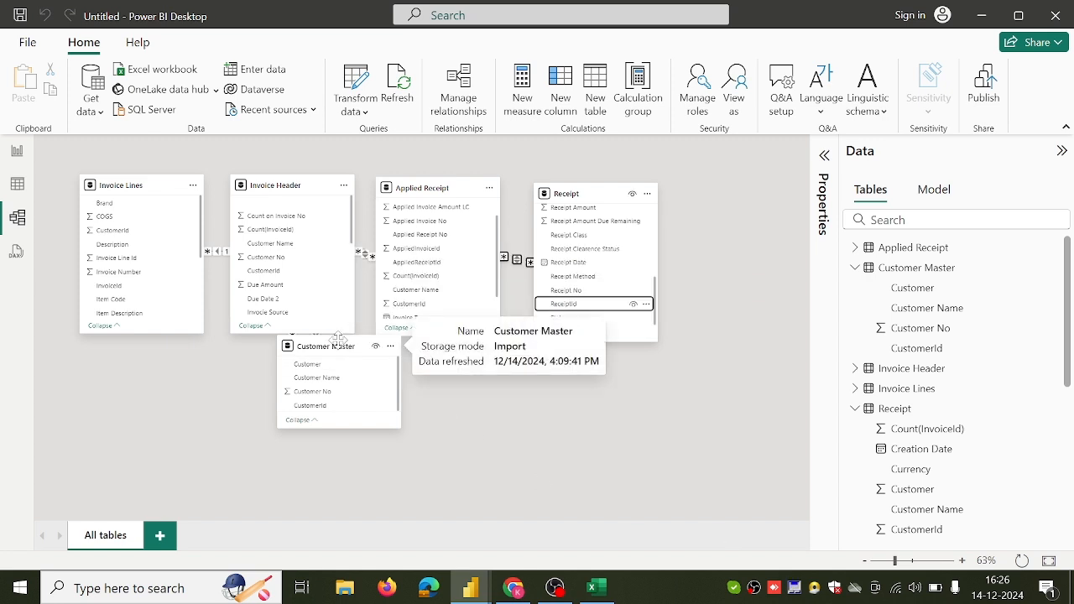
{"action": "left_click_drag", "start_coordinate": [338, 344], "coordinate": [331, 376]}
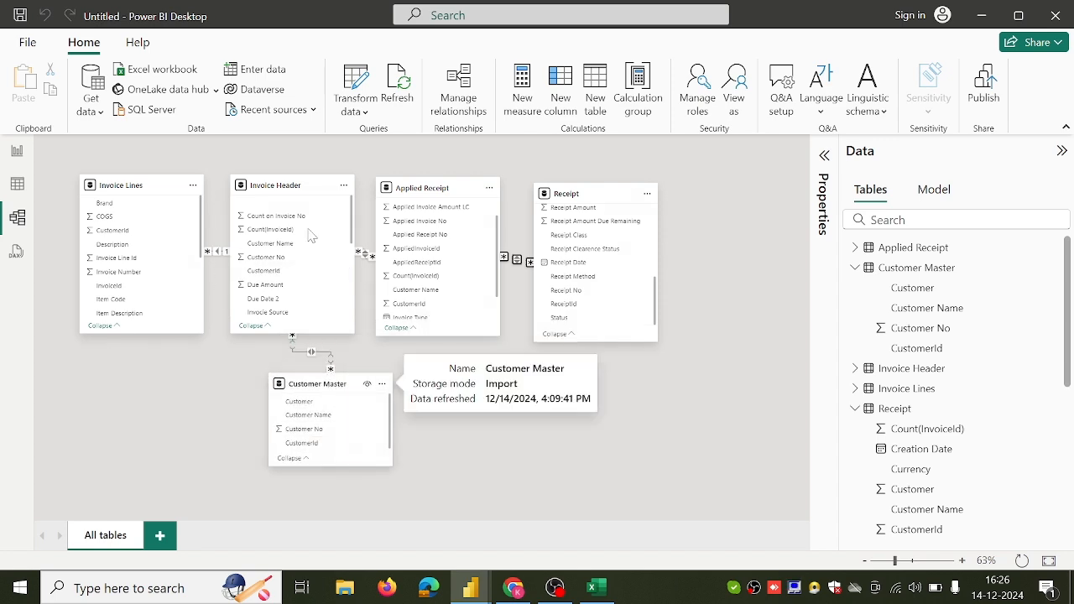
Step: Return to the report page and try to save the report as receivable dashboard in the PowerBI course folder, replacing the existing file
{"action": "left_click", "coordinate": [18, 156]}
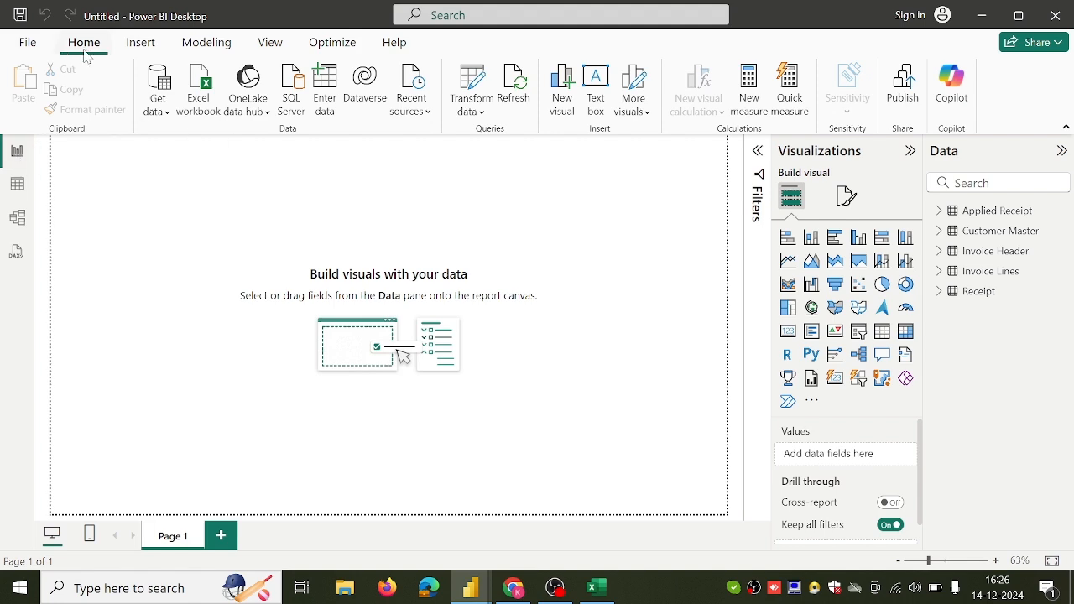
{"action": "left_click", "coordinate": [29, 44]}
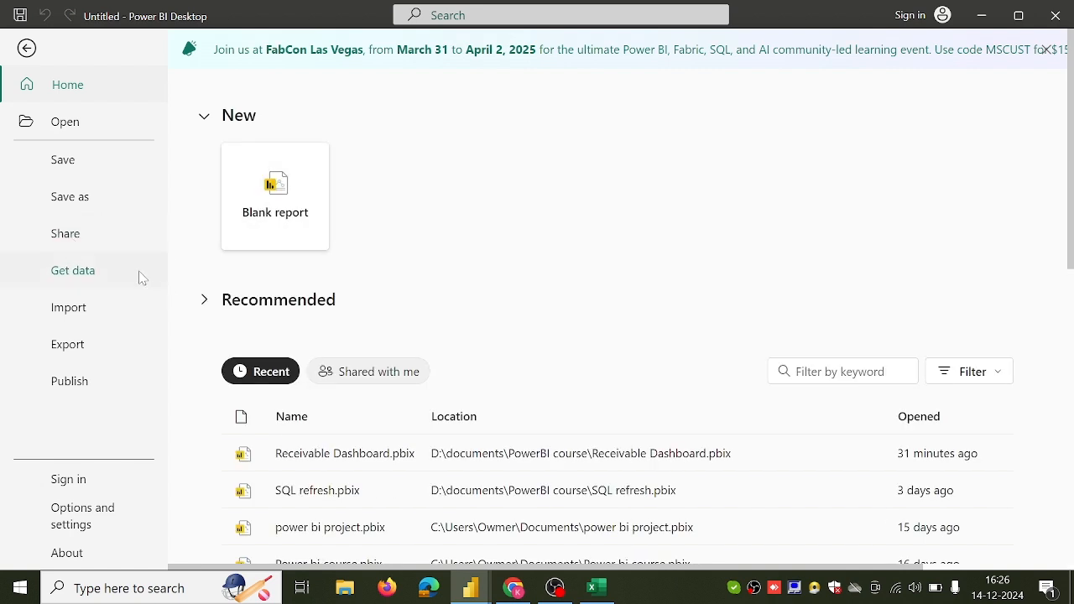
{"action": "left_click", "coordinate": [130, 210]}
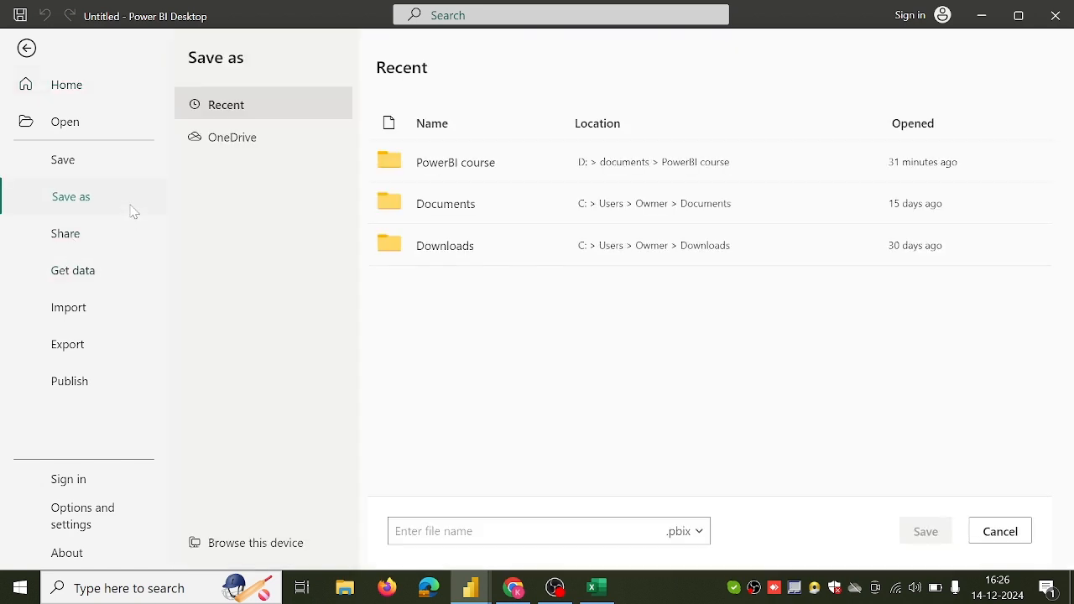
{"action": "left_click", "coordinate": [503, 531]}
{"action": "type", "text": "receivable dashboard"}
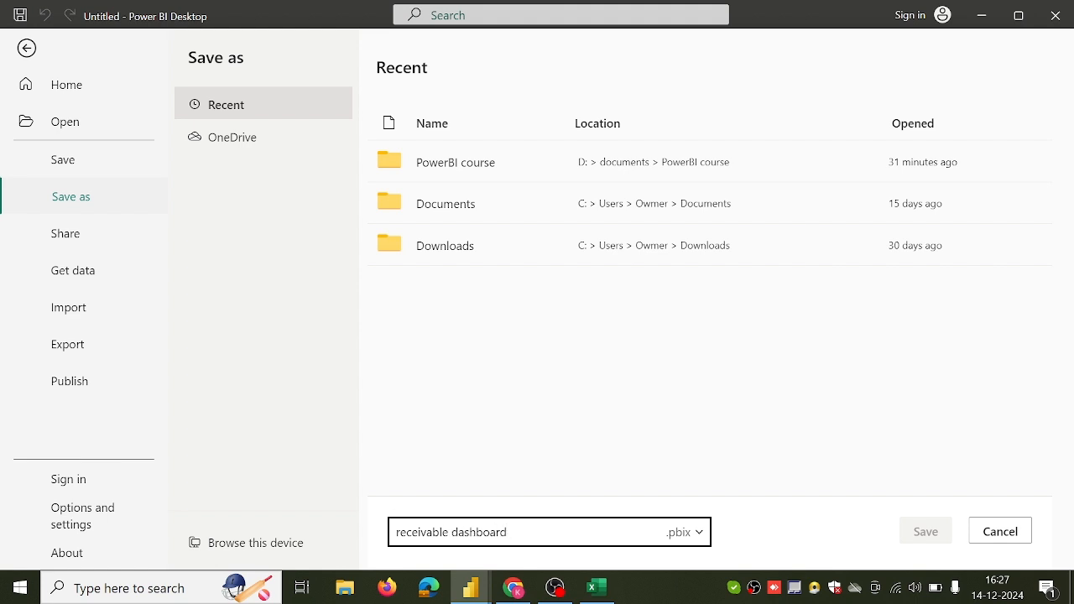
{"action": "left_click", "coordinate": [509, 163]}
{"action": "left_click", "coordinate": [944, 538]}
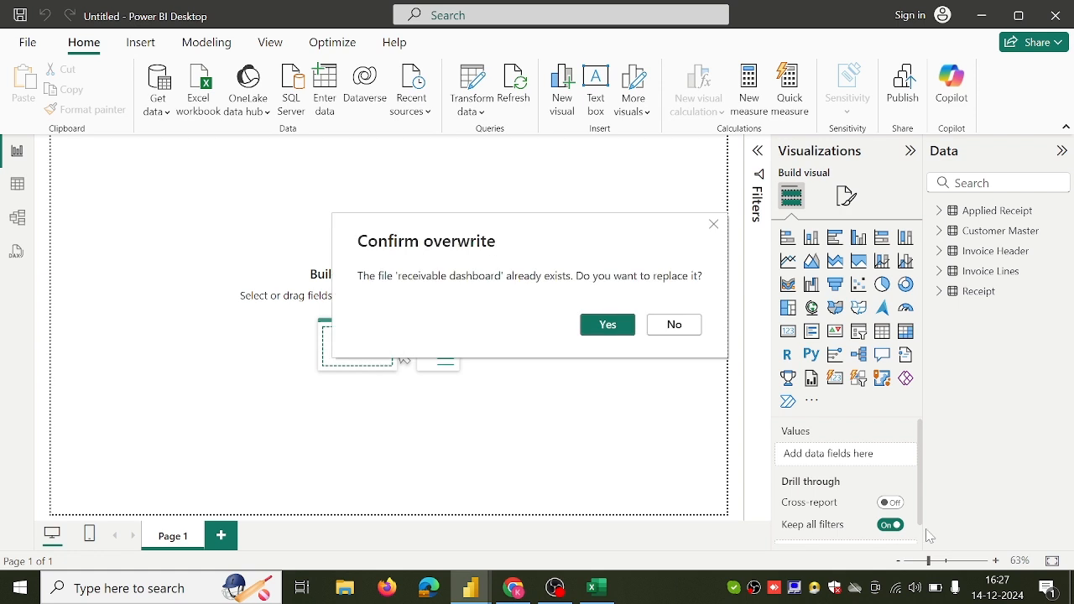
{"action": "left_click", "coordinate": [602, 336]}
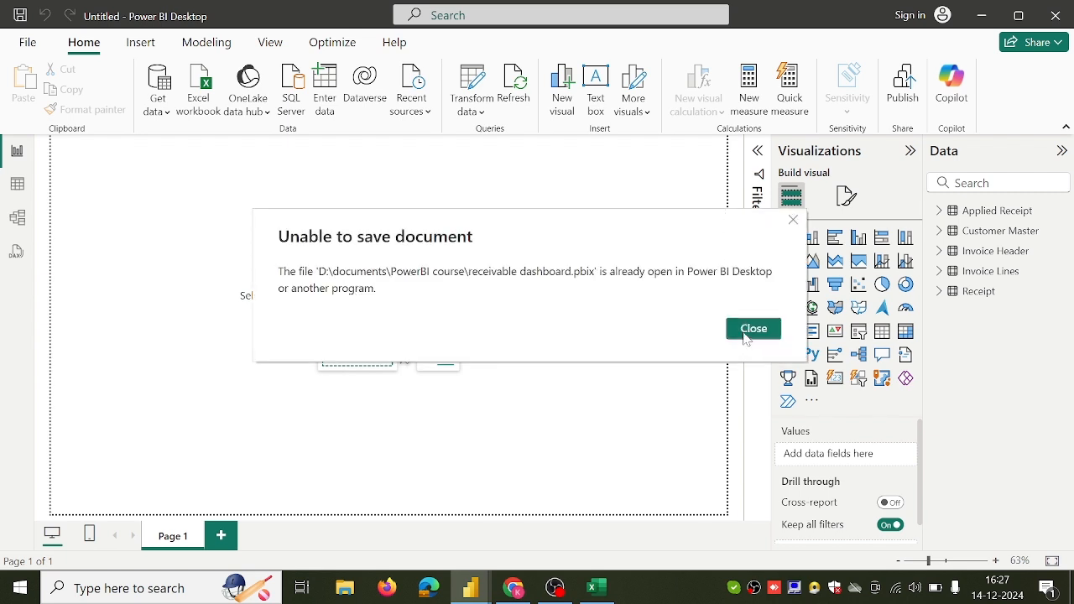
Step: Dismiss the save error, then insert a text box and size it as a thin banner across the full width of the page's upper edge
{"action": "left_click", "coordinate": [746, 332]}
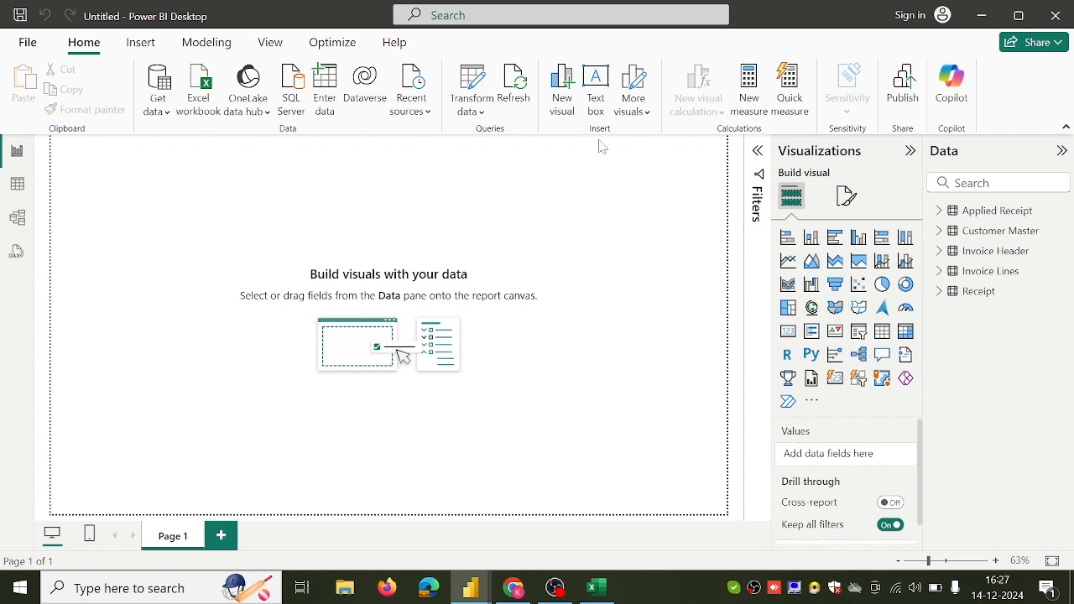
{"action": "left_click", "coordinate": [147, 50]}
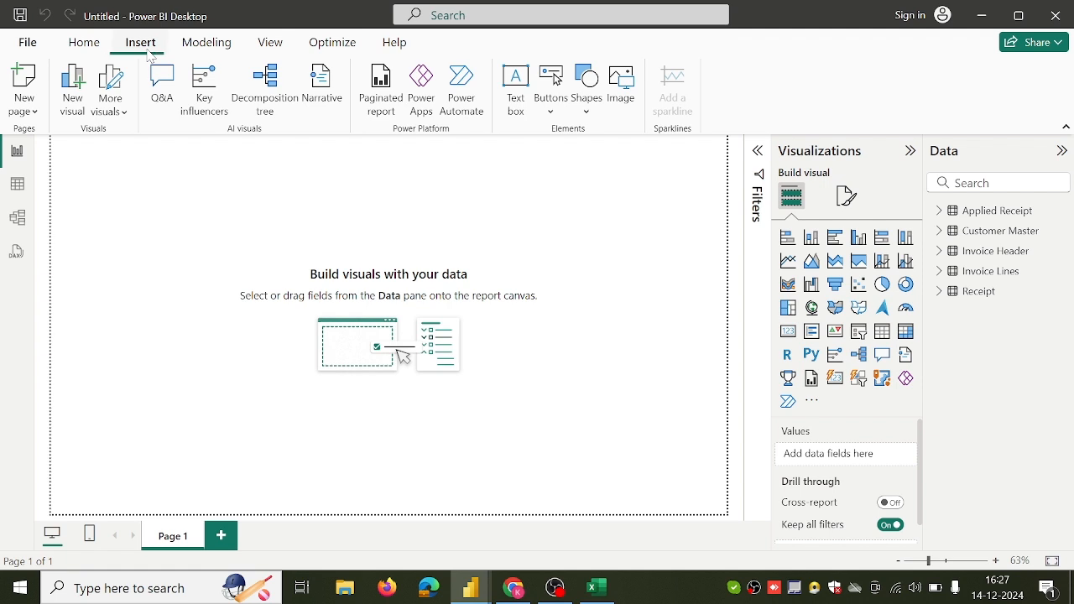
{"action": "left_click", "coordinate": [515, 117]}
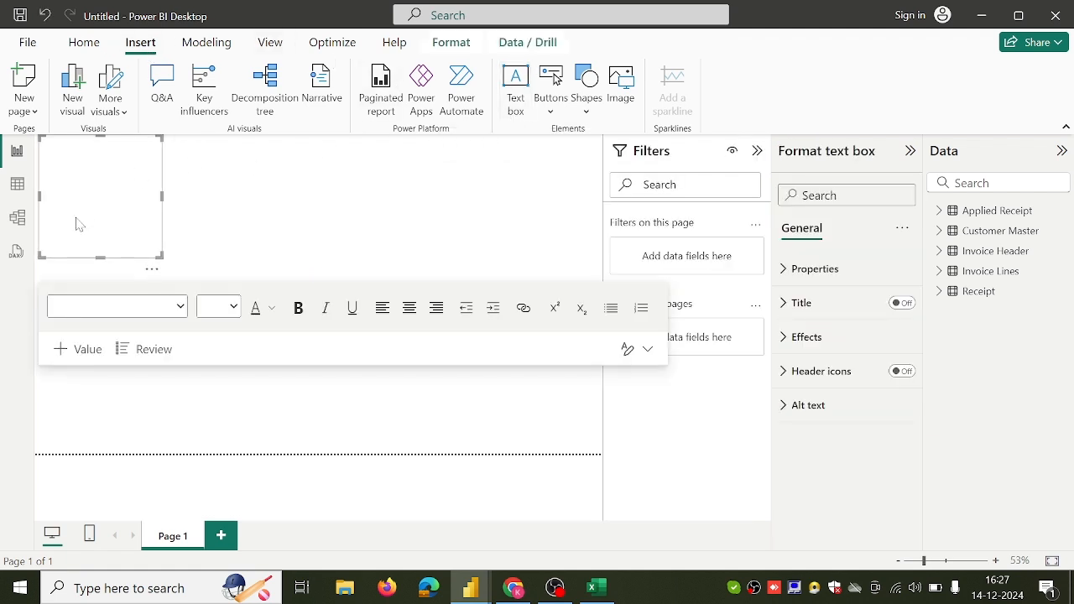
{"action": "left_click_drag", "start_coordinate": [101, 248], "coordinate": [101, 178]}
{"action": "left_click_drag", "start_coordinate": [162, 158], "coordinate": [612, 172]}
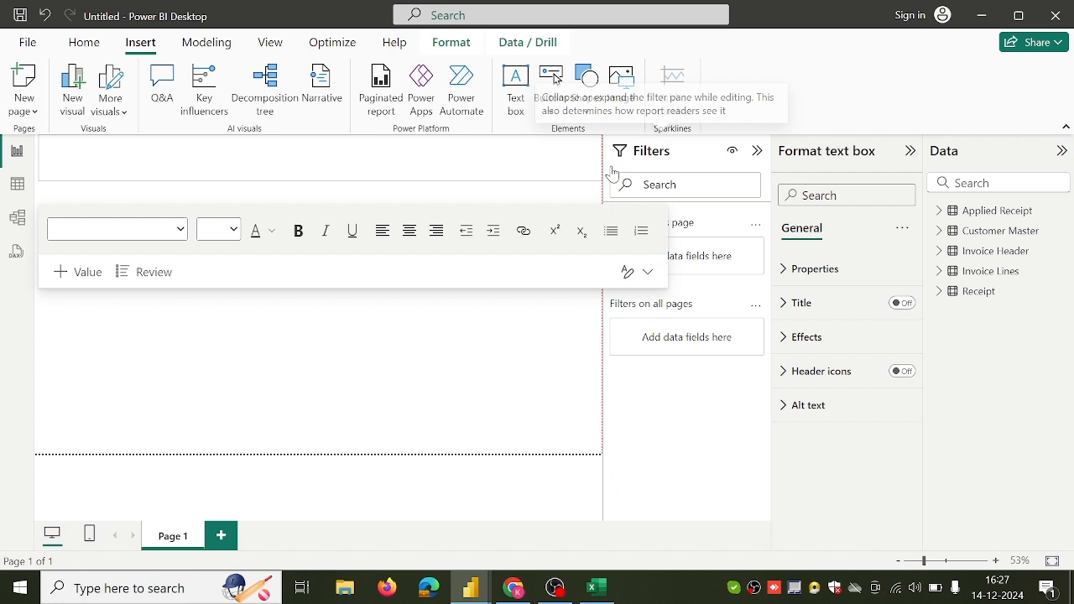
{"action": "left_click_drag", "start_coordinate": [322, 179], "coordinate": [323, 173]}
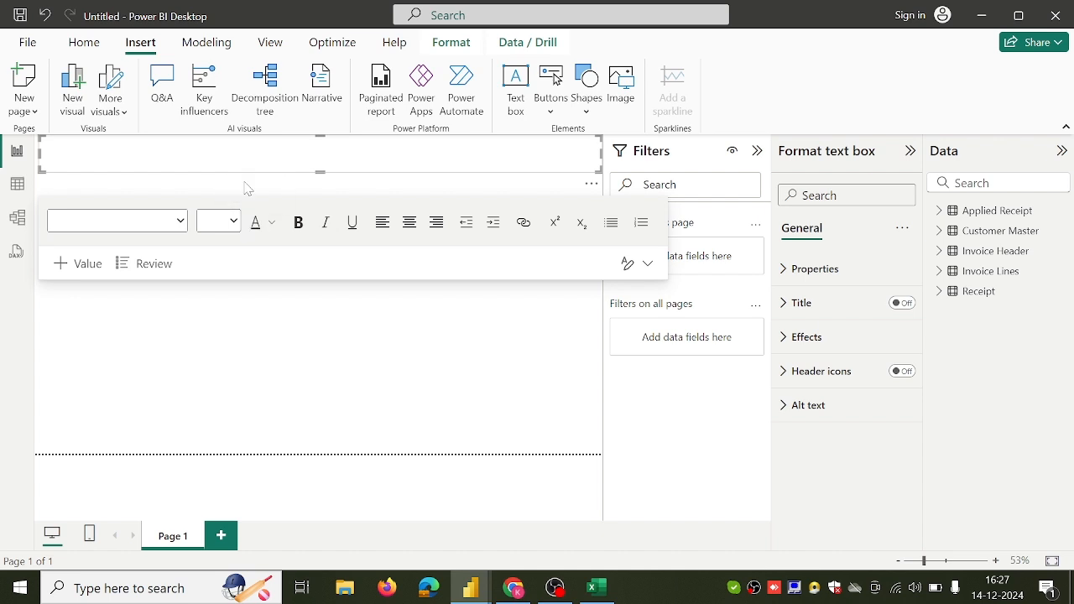
Step: Choose font size 20 in the banner text box and enter the title Receivables Dashboard
{"action": "left_click", "coordinate": [237, 225]}
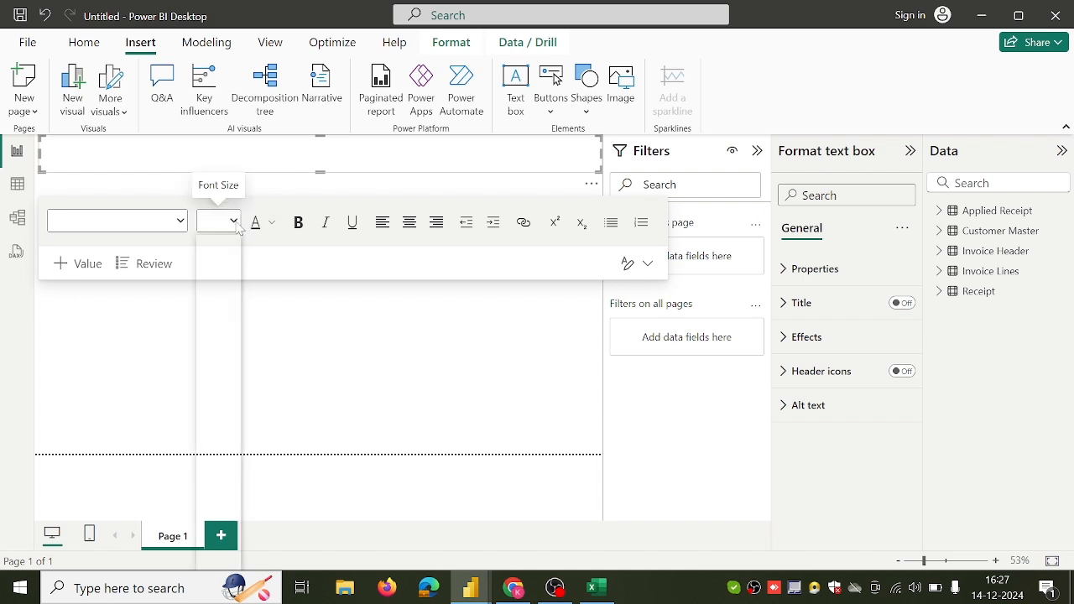
{"action": "left_click", "coordinate": [137, 153]}
{"action": "left_click", "coordinate": [216, 222]}
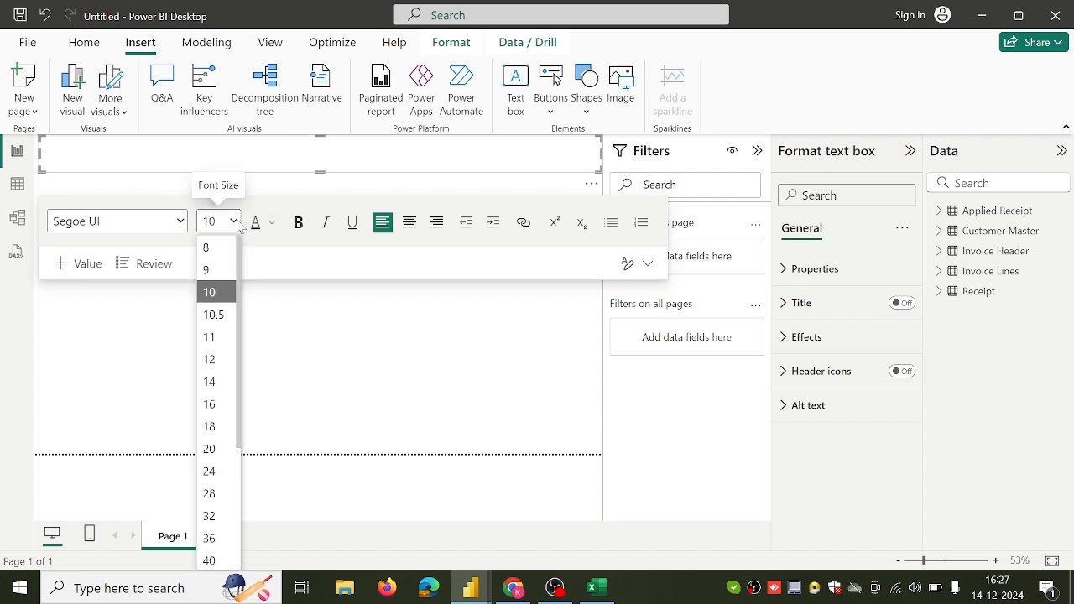
{"action": "left_click", "coordinate": [211, 426]}
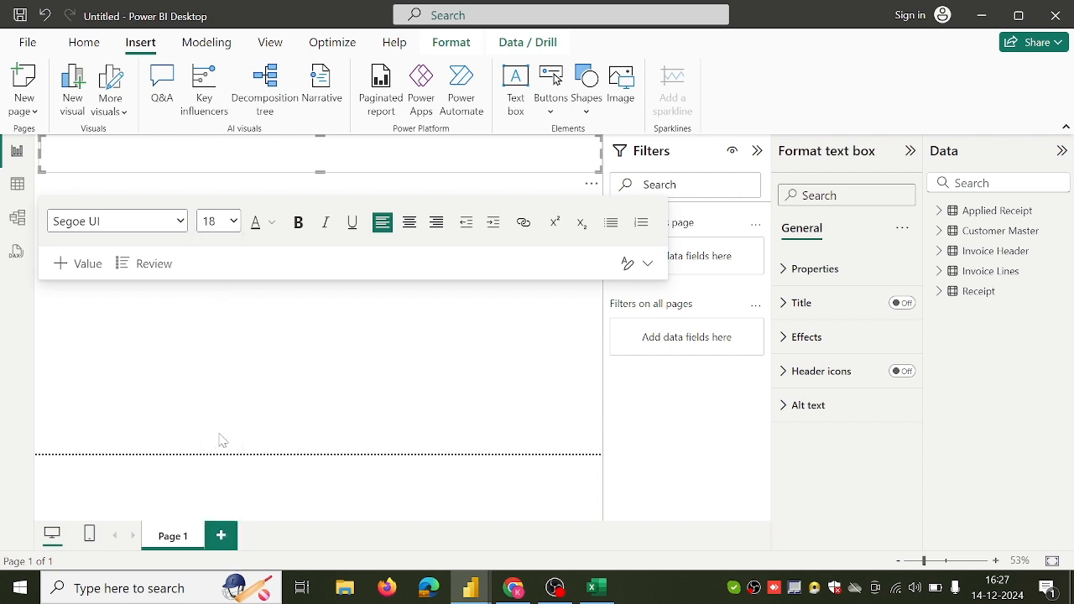
{"action": "left_click", "coordinate": [234, 222]}
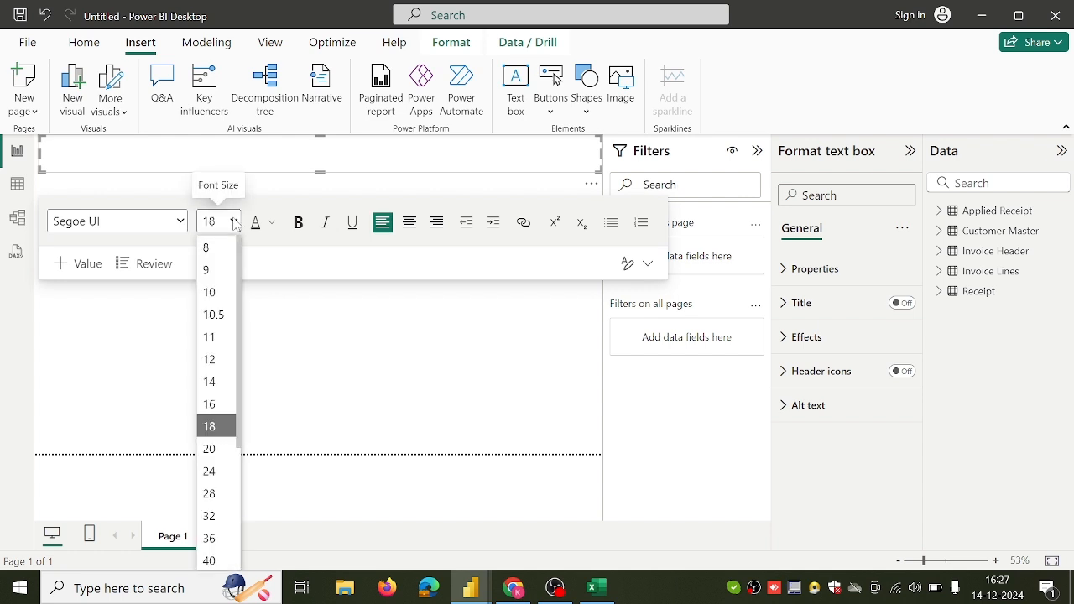
{"action": "left_click", "coordinate": [219, 448]}
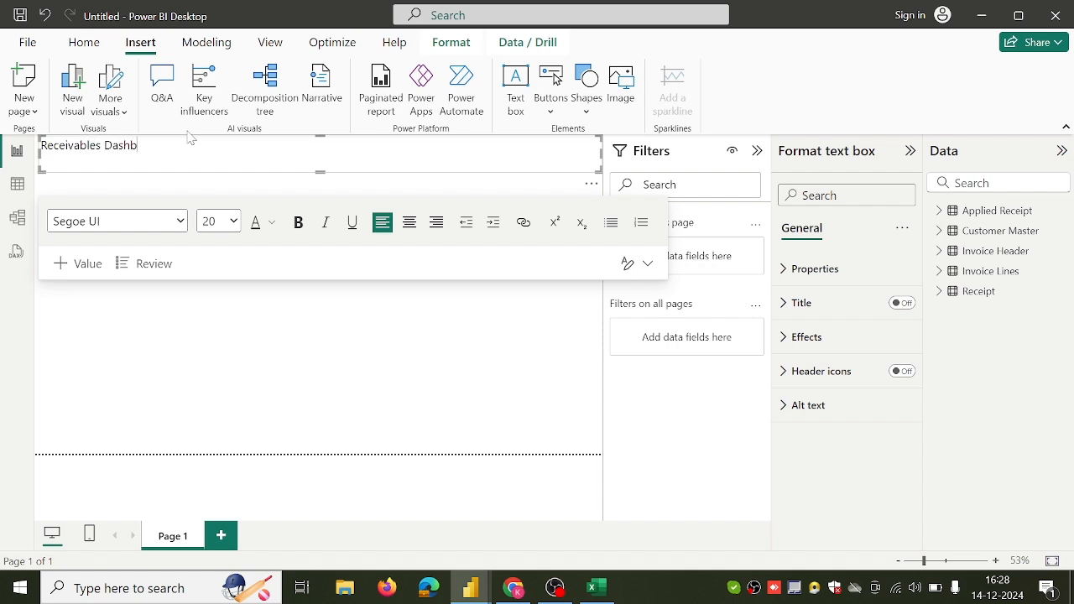
Step: Set the font size of the whole Receivables Dashboard title to 28
{"action": "left_click_drag", "start_coordinate": [162, 145], "coordinate": [40, 145]}
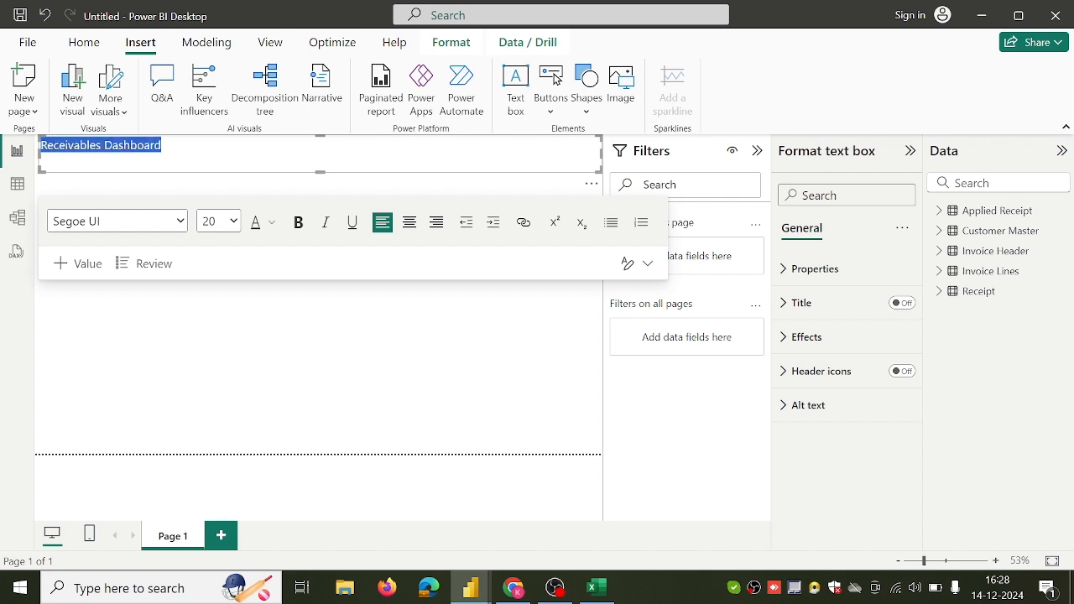
{"action": "left_click", "coordinate": [235, 222]}
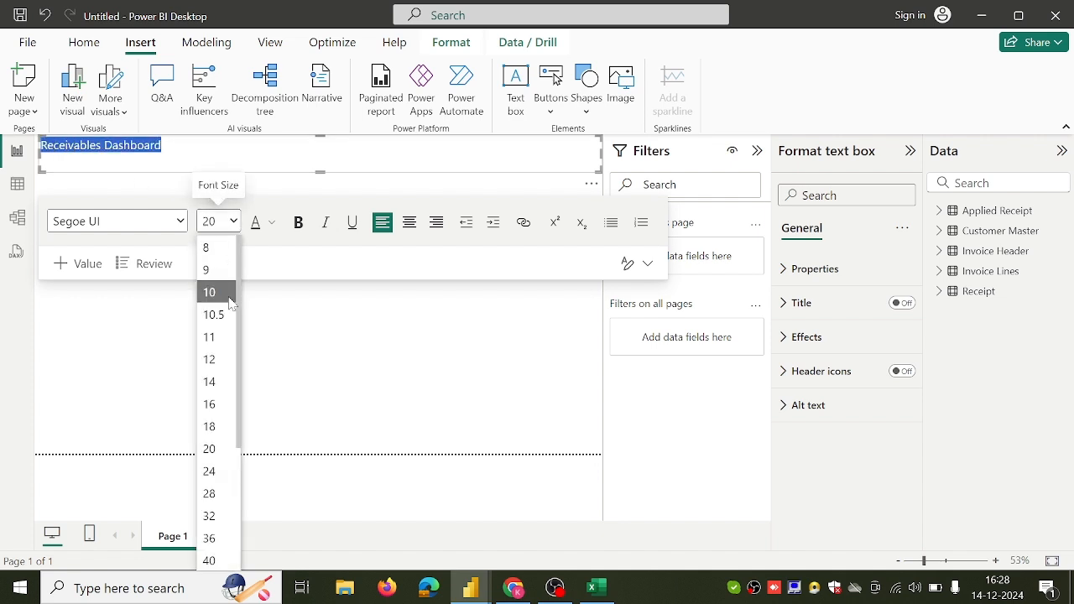
{"action": "left_click", "coordinate": [225, 490]}
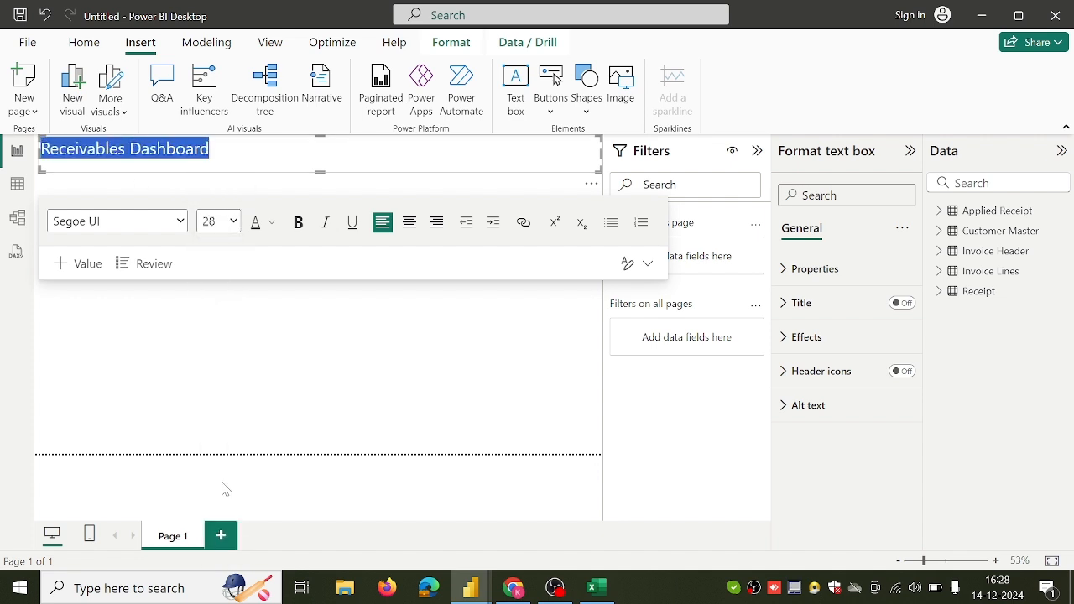
{"action": "left_click", "coordinate": [259, 302]}
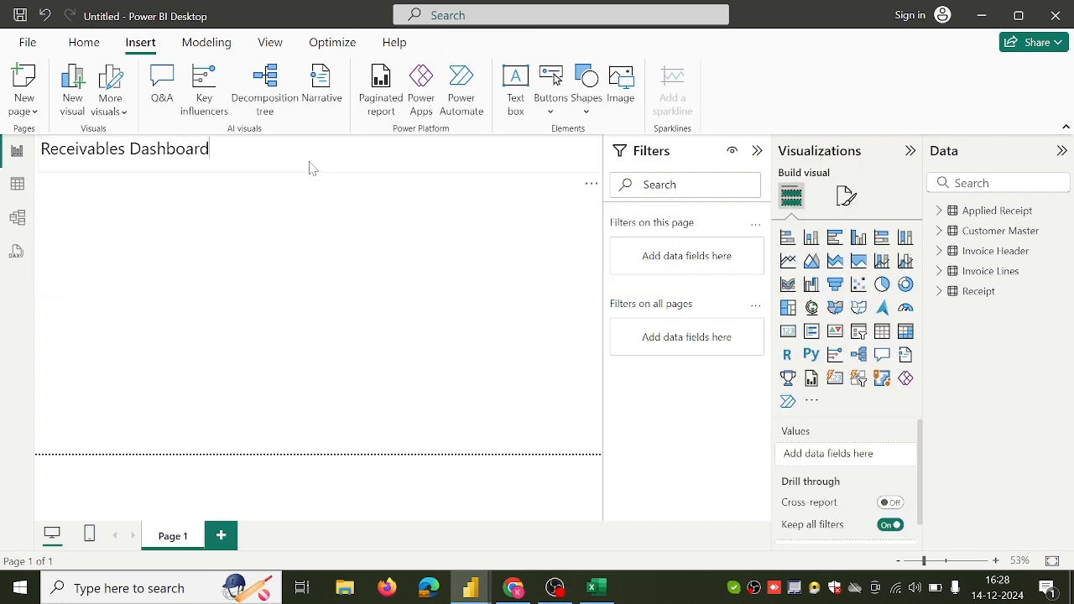
Step: Fill the title text box's background with the custom color #12239E, taking the hex code from the clipboard history
{"action": "left_click", "coordinate": [308, 168]}
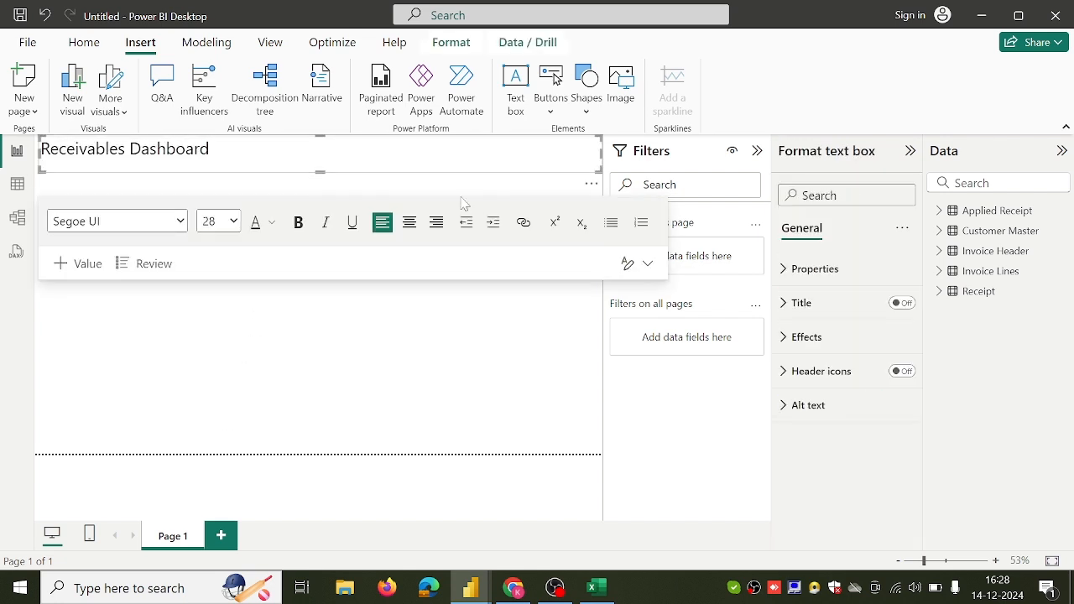
{"action": "left_click", "coordinate": [850, 334]}
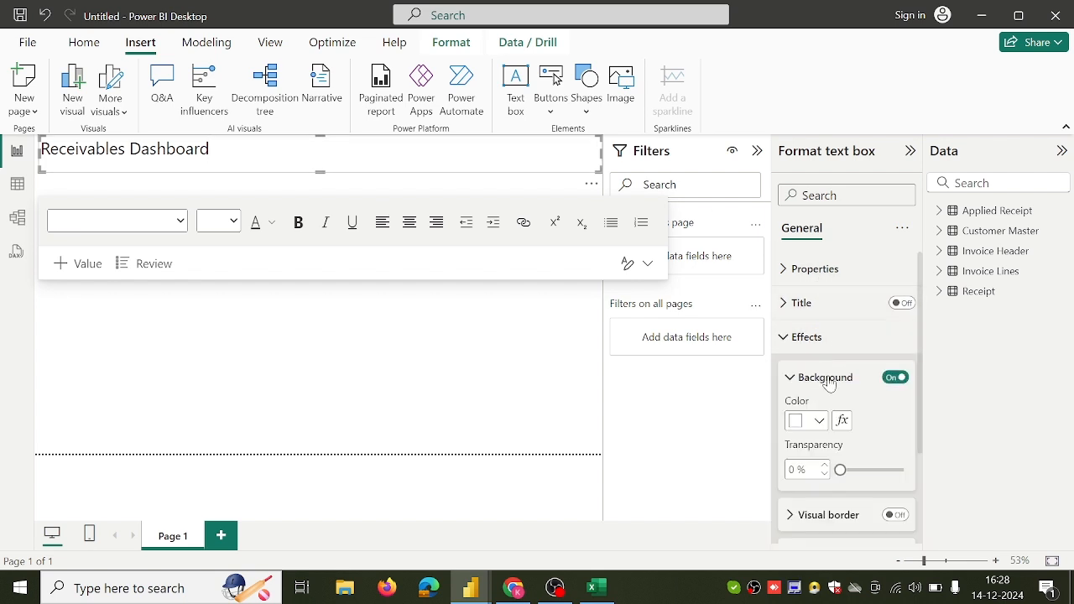
{"action": "left_click", "coordinate": [817, 424]}
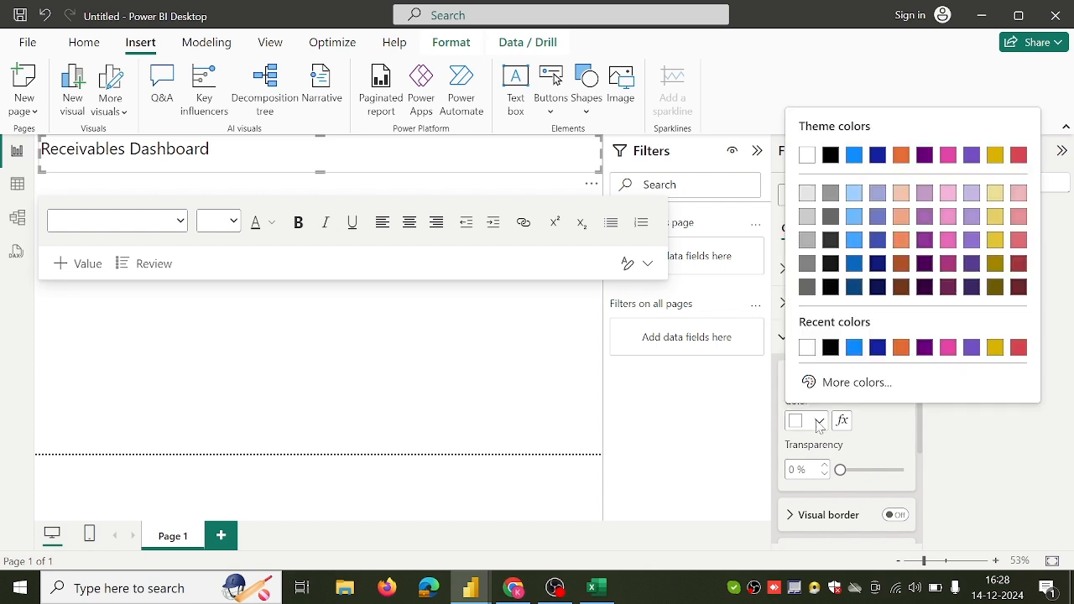
{"action": "left_click", "coordinate": [830, 380]}
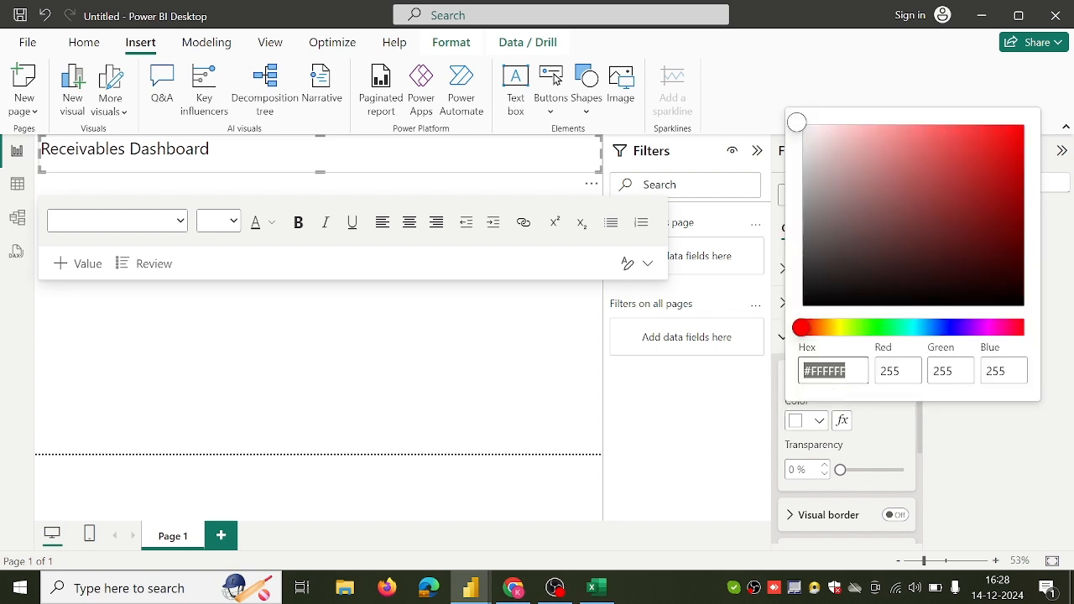
{"action": "key", "text": "super+v"}
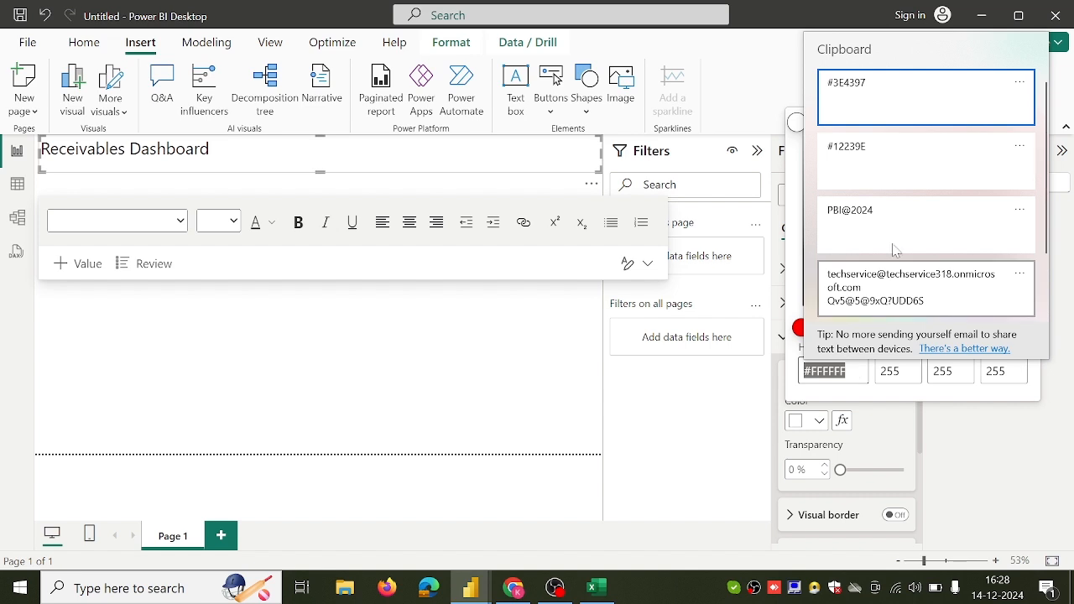
{"action": "left_click", "coordinate": [911, 182]}
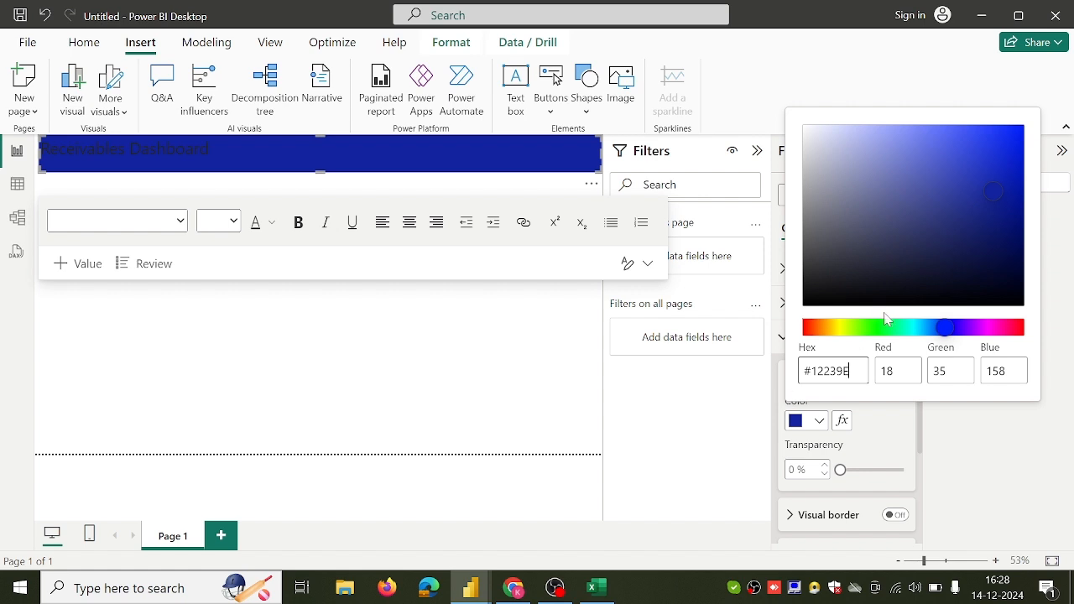
{"action": "left_click", "coordinate": [773, 407]}
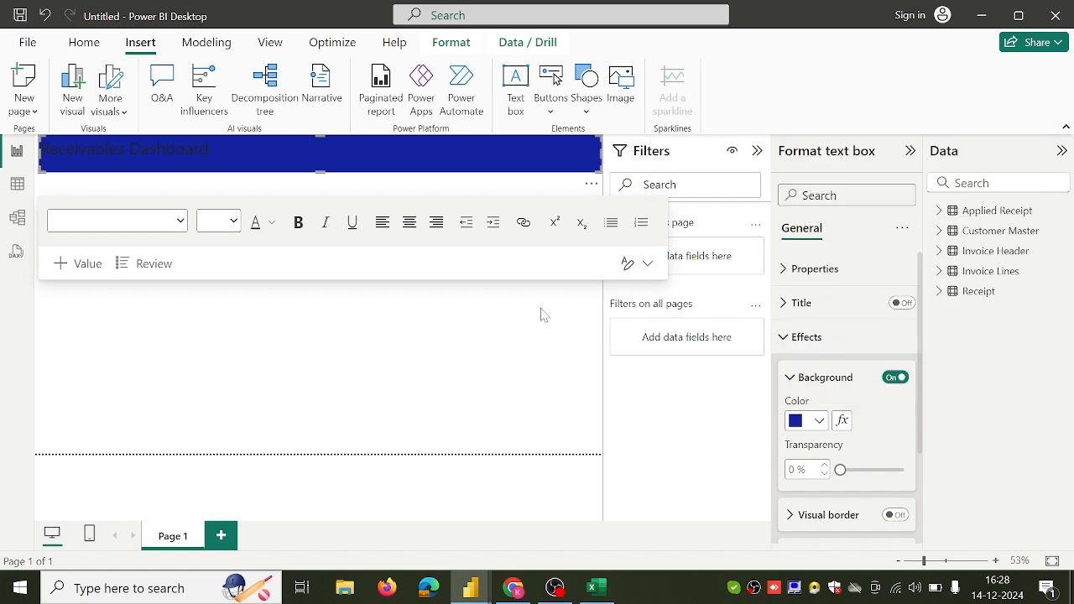
Step: Change the Receivables Dashboard title's font color to white and make the text bold
{"action": "left_click_drag", "start_coordinate": [211, 149], "coordinate": [40, 151]}
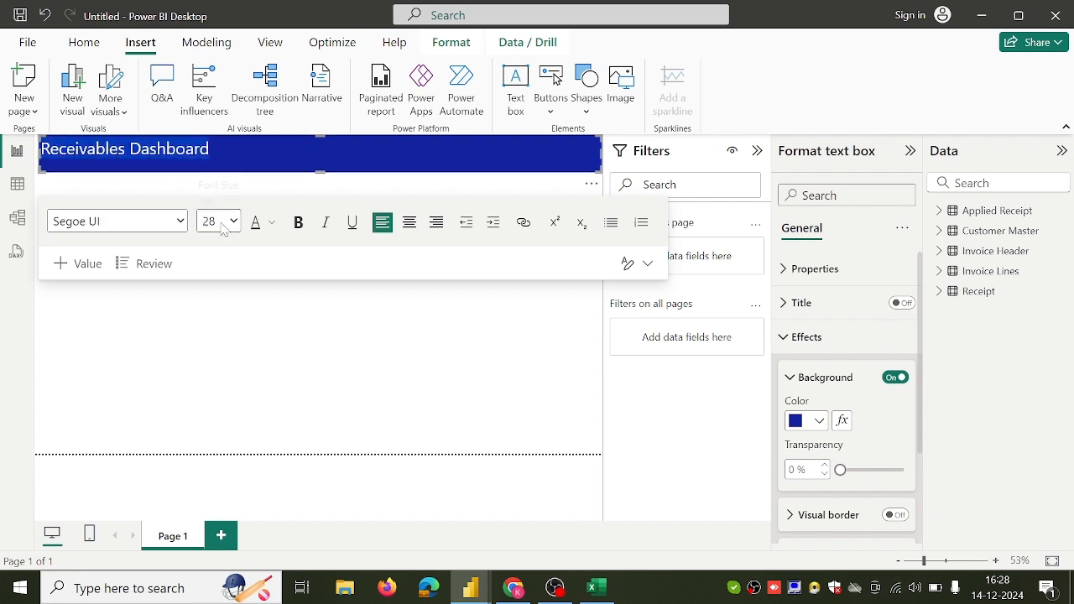
{"action": "left_click", "coordinate": [273, 228]}
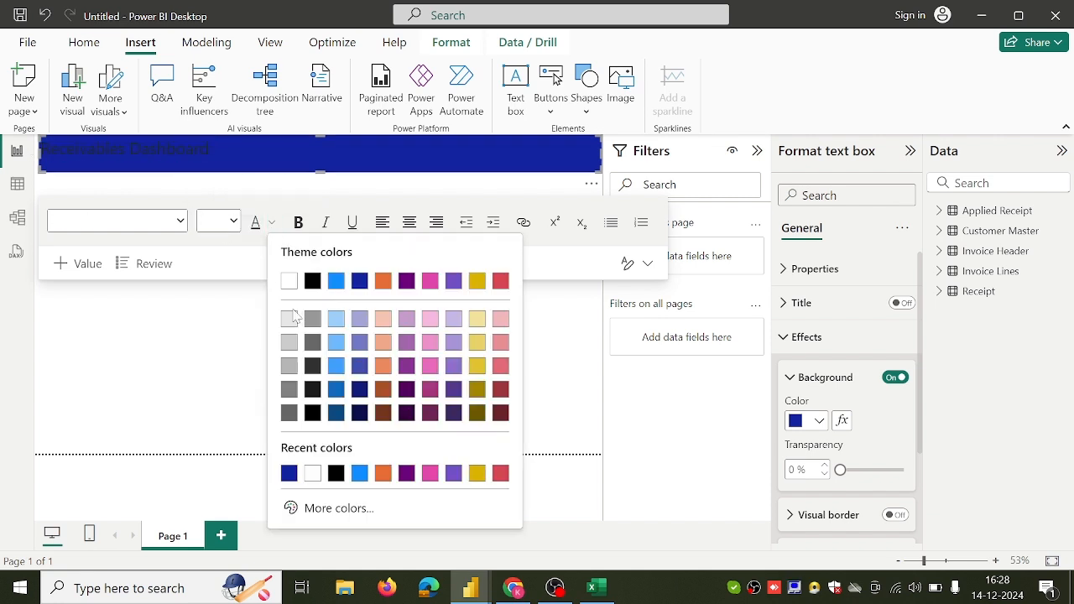
{"action": "left_click", "coordinate": [288, 284]}
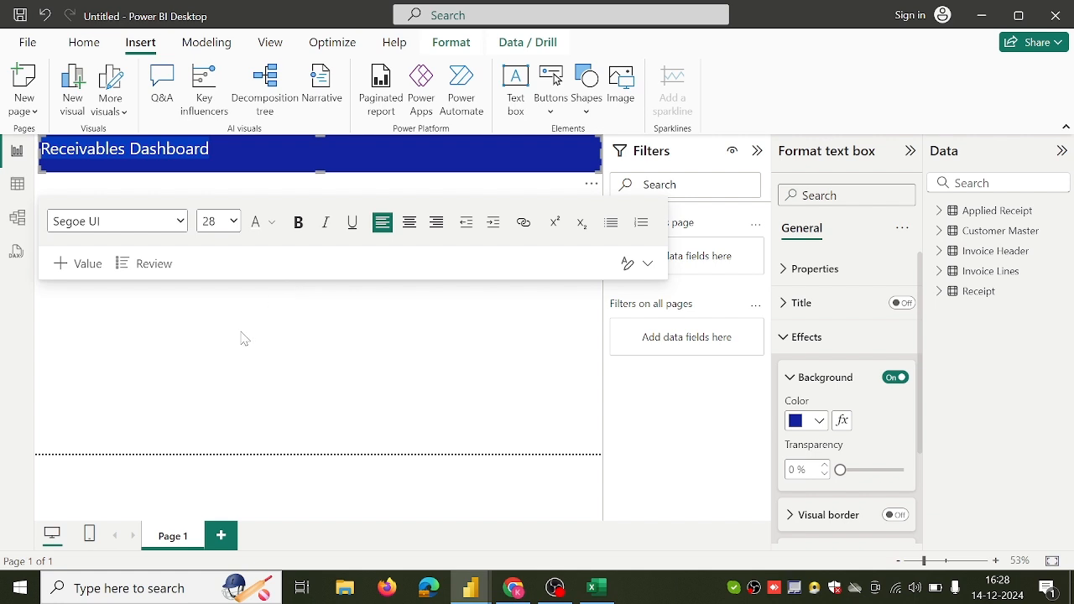
{"action": "left_click", "coordinate": [243, 337]}
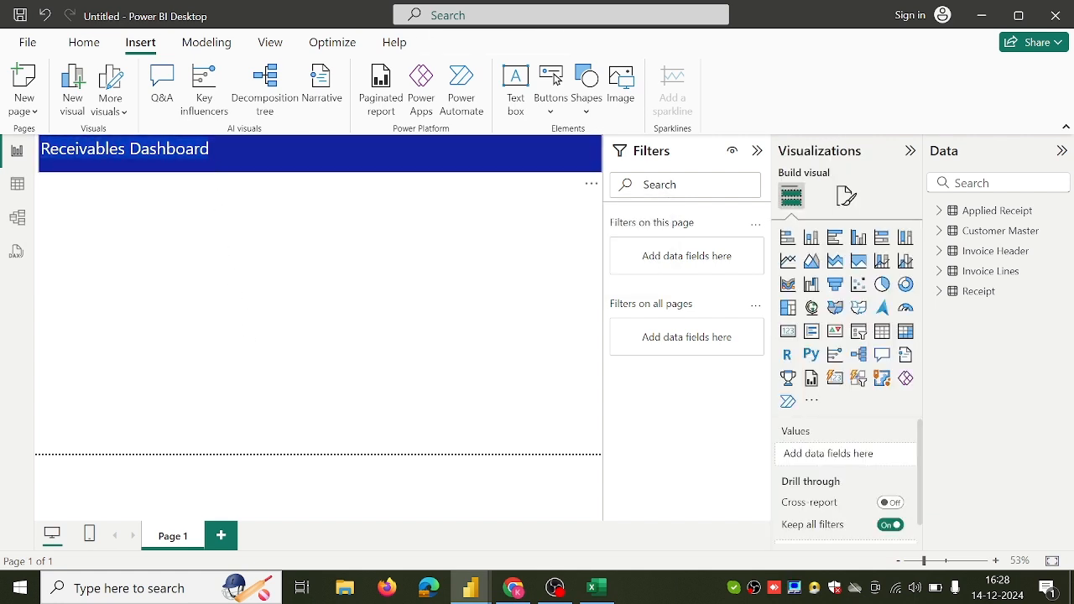
{"action": "triple_click", "coordinate": [126, 149]}
{"action": "left_click", "coordinate": [300, 223]}
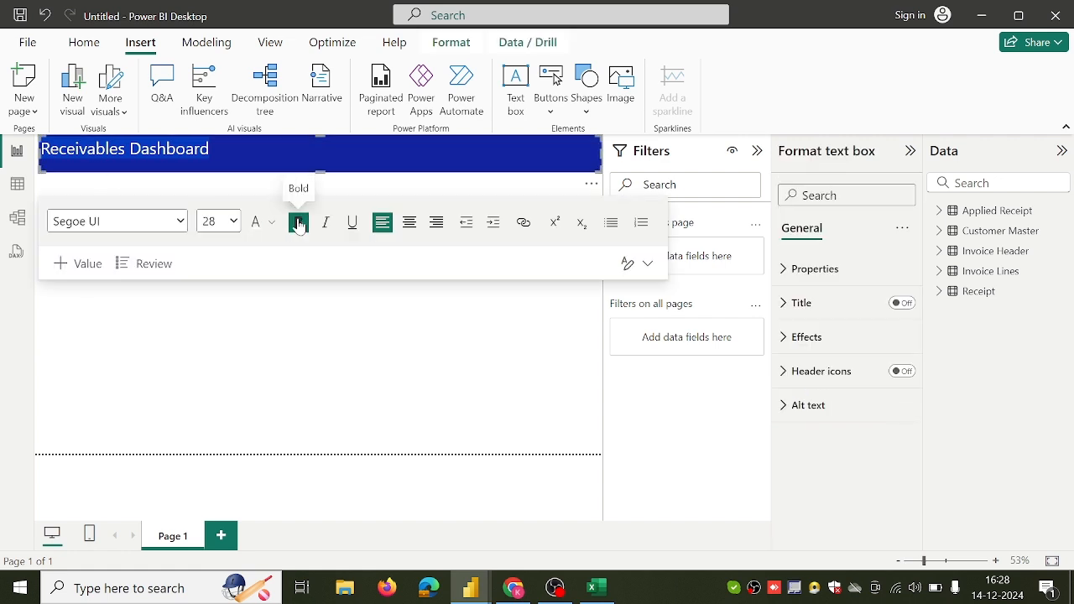
{"action": "left_click", "coordinate": [235, 353]}
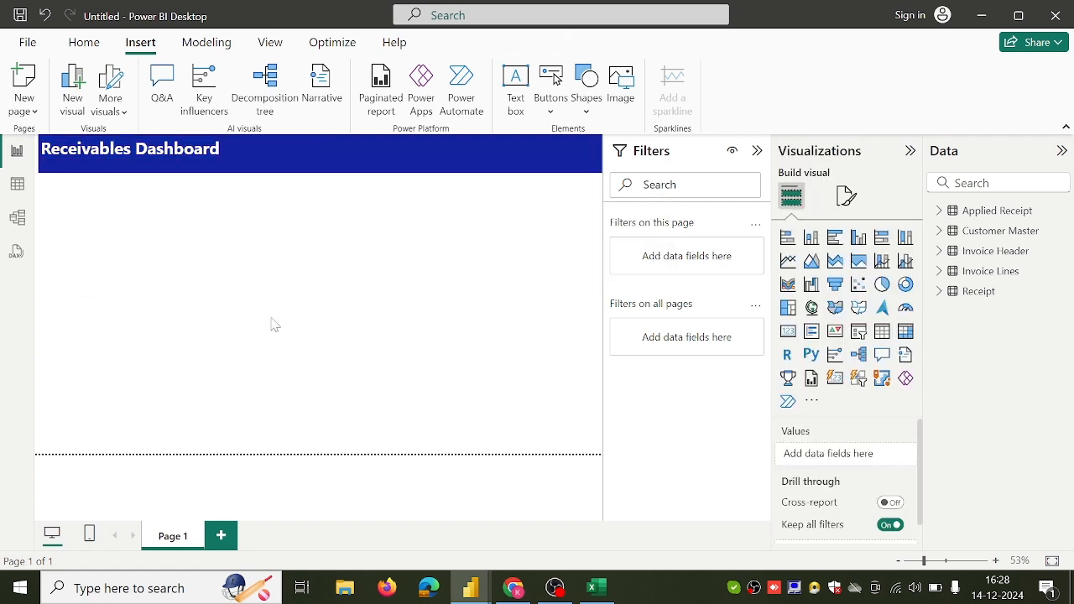
Step: Collapse the Filters pane, reduce the title banner's height slightly and extend the banner to the page's left edge
{"action": "left_click", "coordinate": [757, 150]}
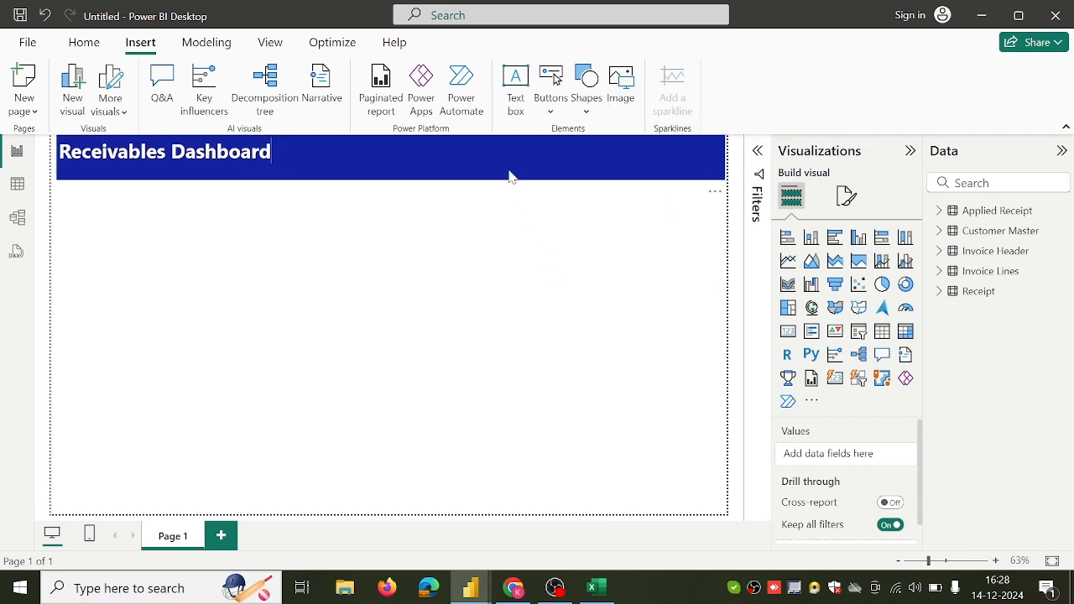
{"action": "left_click", "coordinate": [458, 176]}
{"action": "left_click_drag", "start_coordinate": [393, 179], "coordinate": [394, 168]}
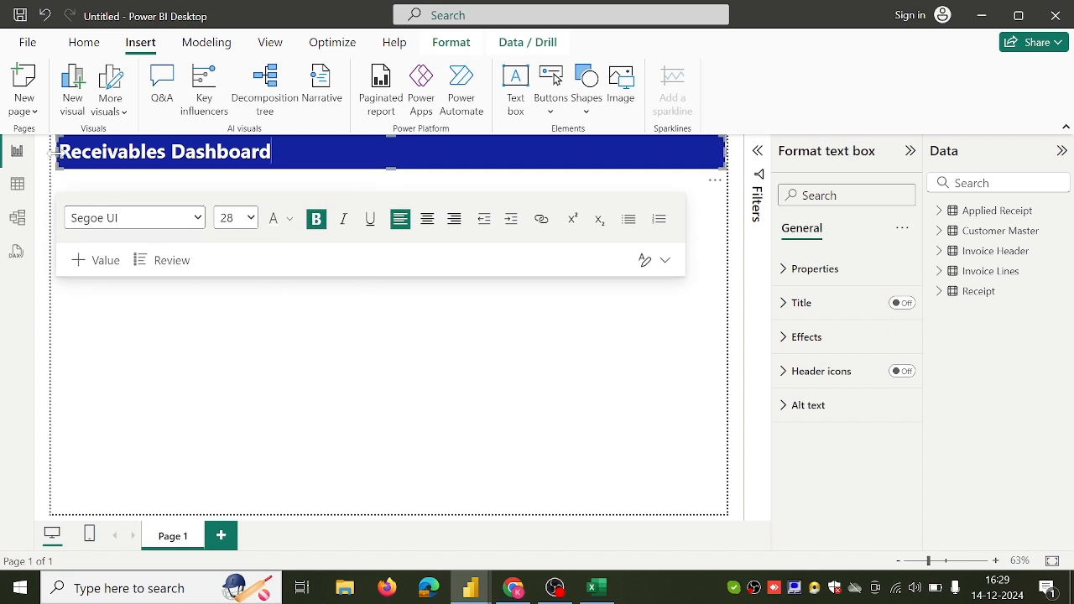
{"action": "left_click_drag", "start_coordinate": [52, 152], "coordinate": [47, 151]}
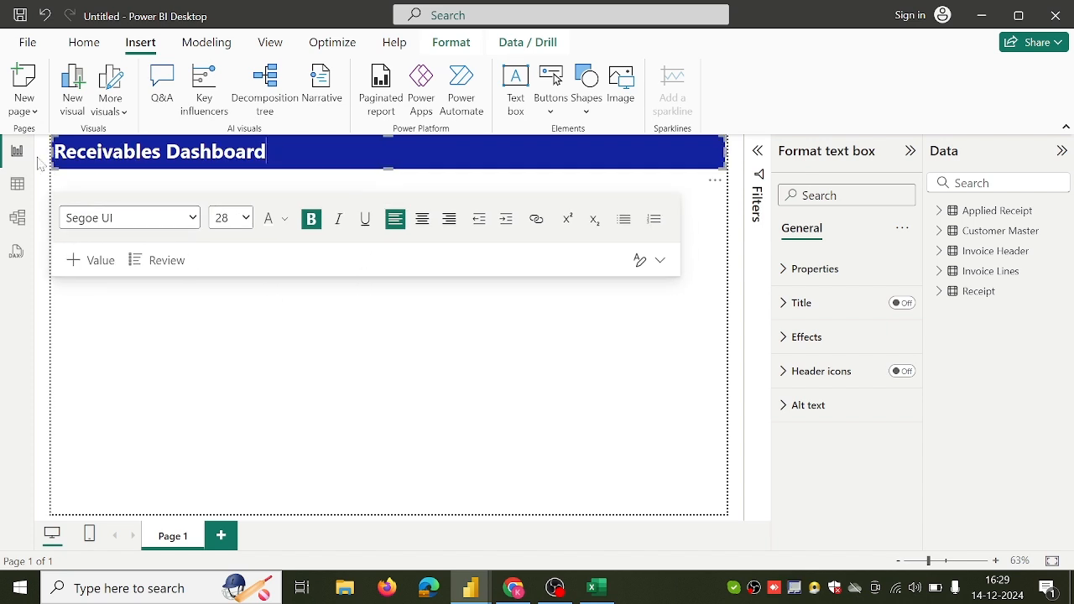
{"action": "left_click", "coordinate": [194, 321]}
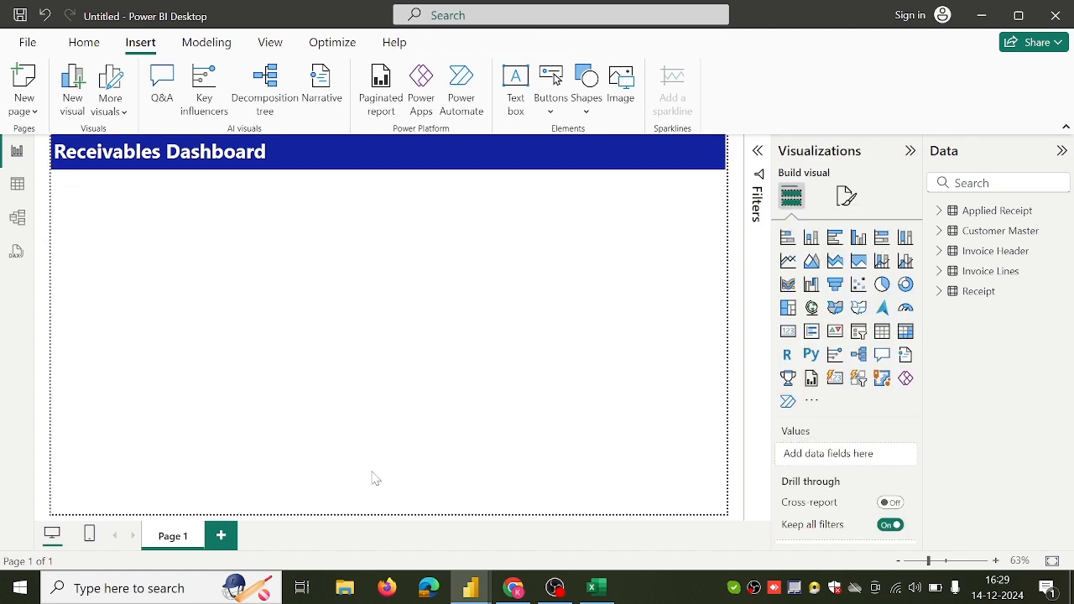
Step: Review the sample layout on the Receivables Dashboard web page and in the finished Receivable Dashboard report, then return to the untitled report
{"action": "left_click", "coordinate": [515, 589]}
{"action": "scroll", "coordinate": [515, 481], "scroll_direction": "up", "scroll_amount": 2}
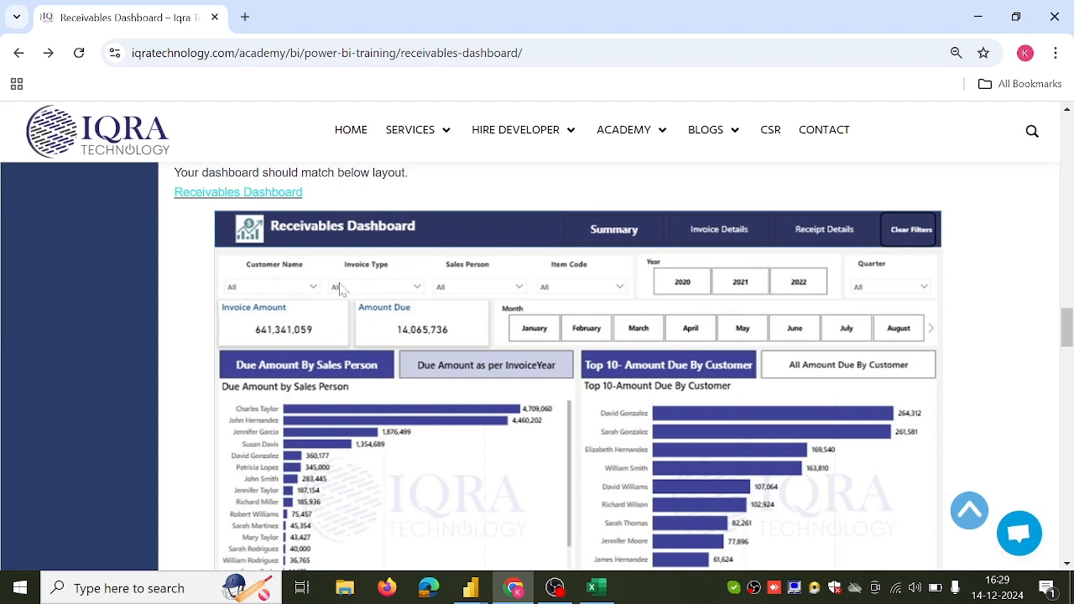
{"action": "mouse_move", "coordinate": [468, 579]}
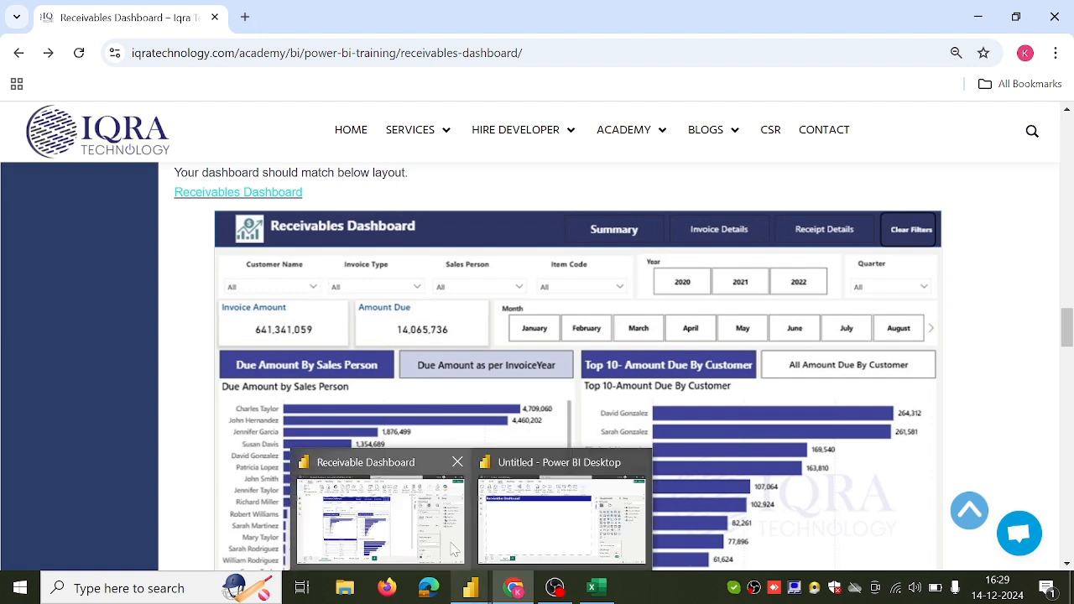
{"action": "left_click", "coordinate": [426, 517]}
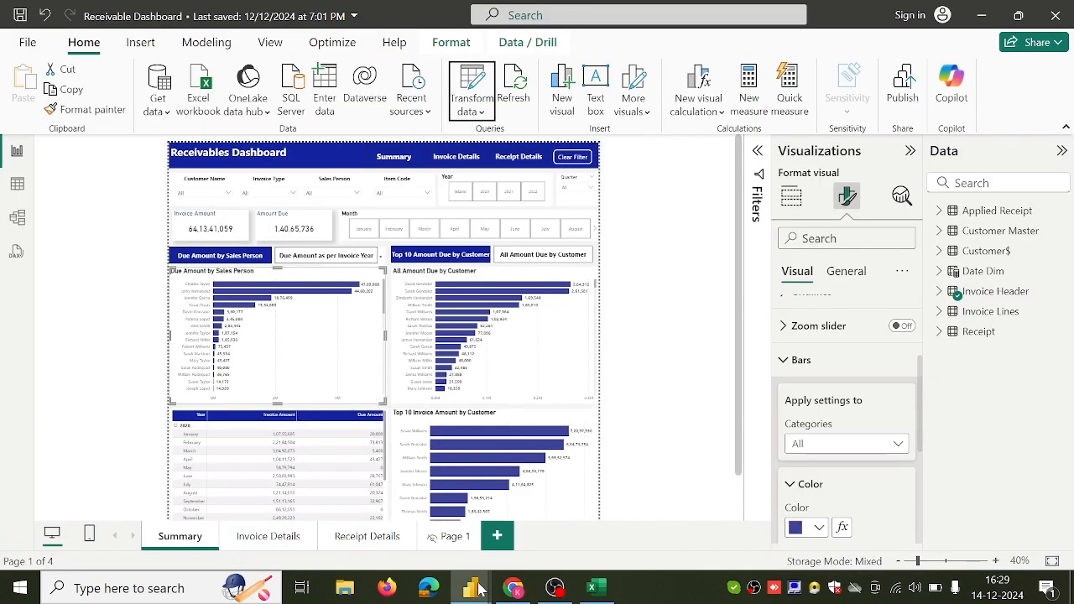
{"action": "mouse_move", "coordinate": [476, 584]}
{"action": "left_click", "coordinate": [519, 515]}
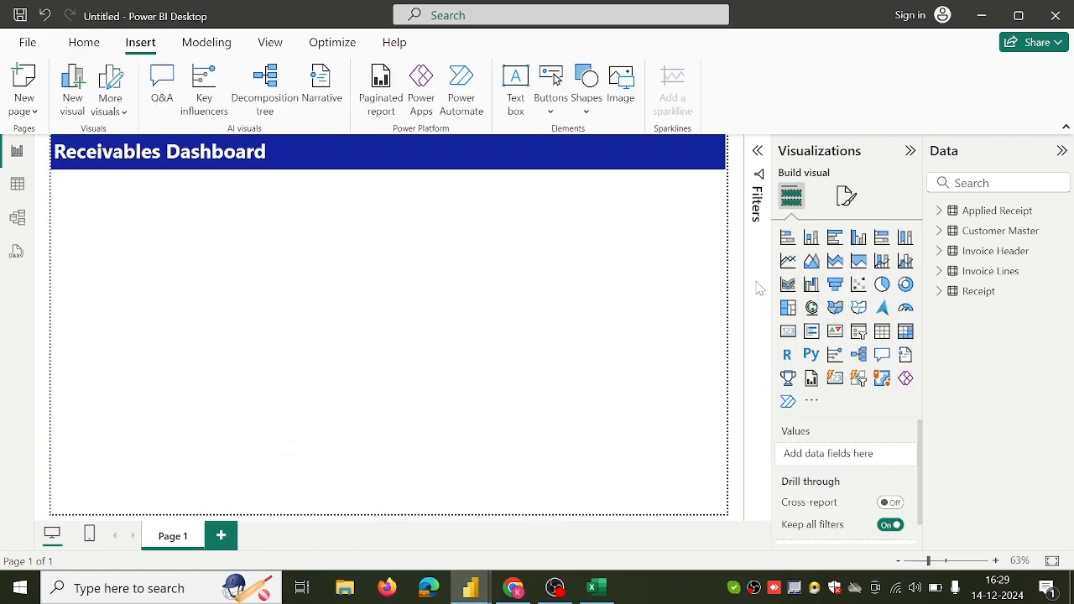
{"action": "left_click", "coordinate": [514, 107]}
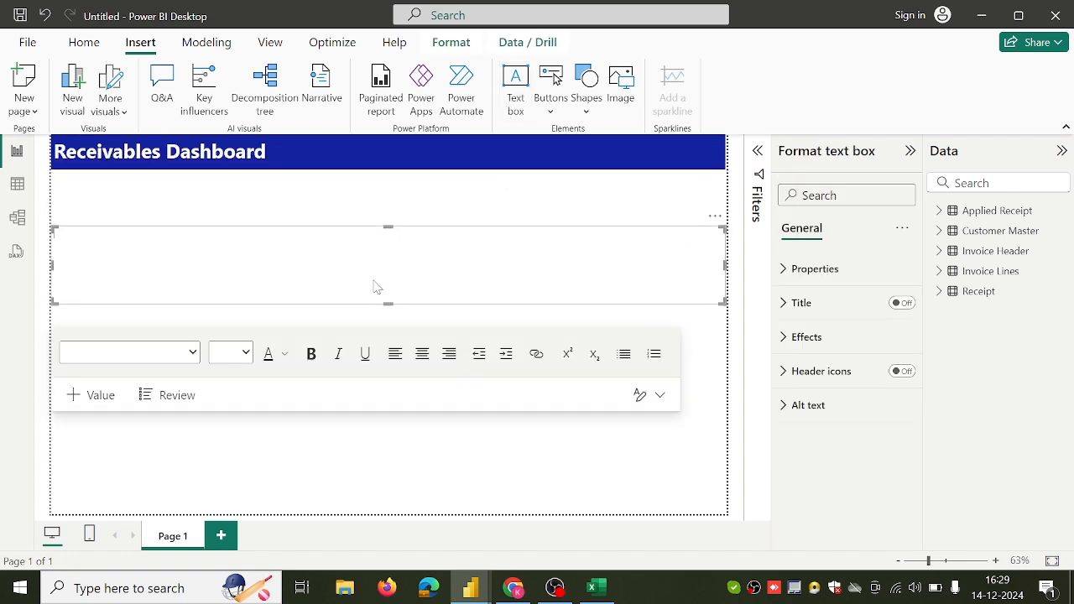
{"action": "left_click", "coordinate": [377, 287]}
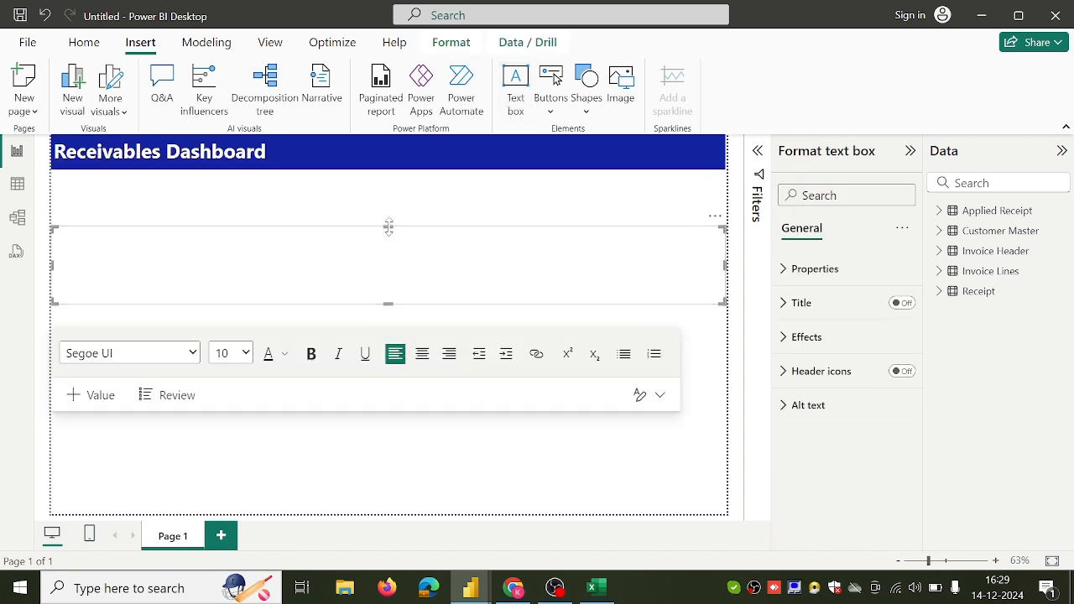
{"action": "left_click_drag", "start_coordinate": [388, 227], "coordinate": [387, 182]}
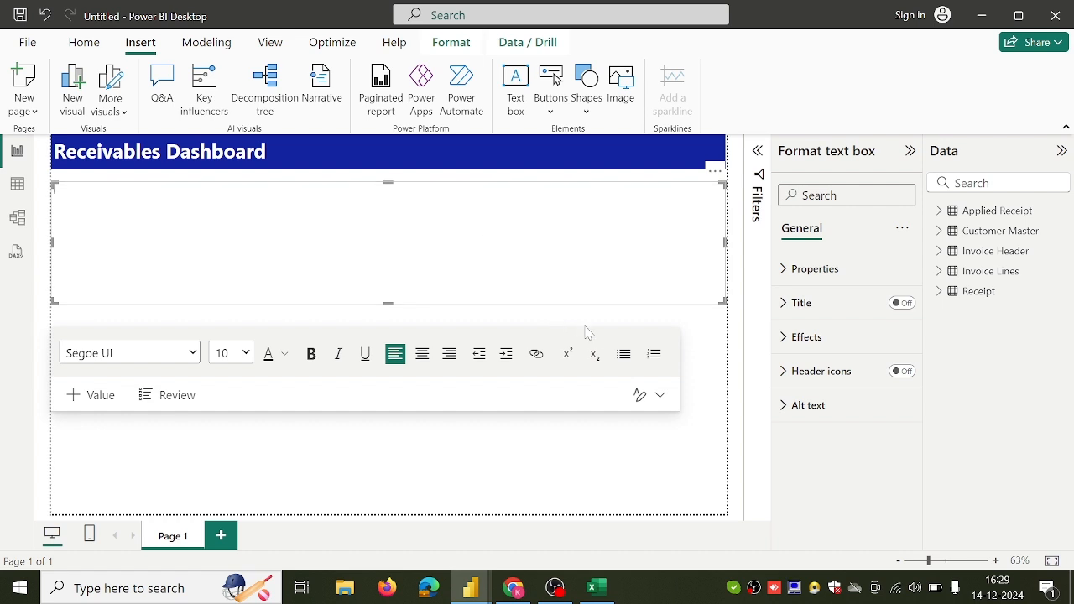
{"action": "left_click", "coordinate": [715, 173]}
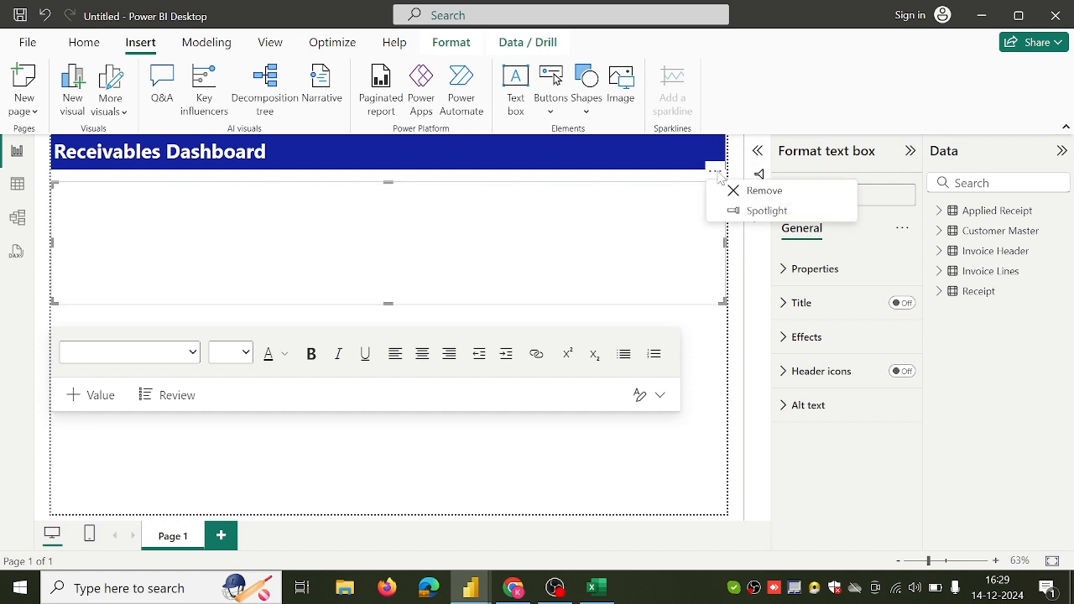
{"action": "left_click", "coordinate": [743, 192]}
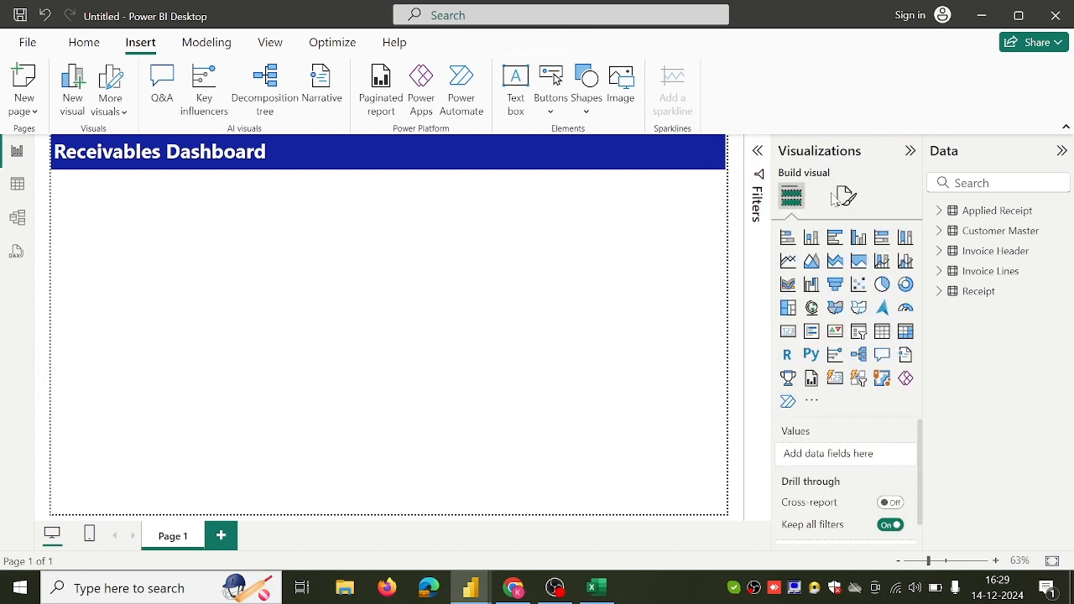
Step: Add an empty slicer, shrink it to a small box and place it below the title banner at the page's left edge
{"action": "left_click", "coordinate": [858, 331]}
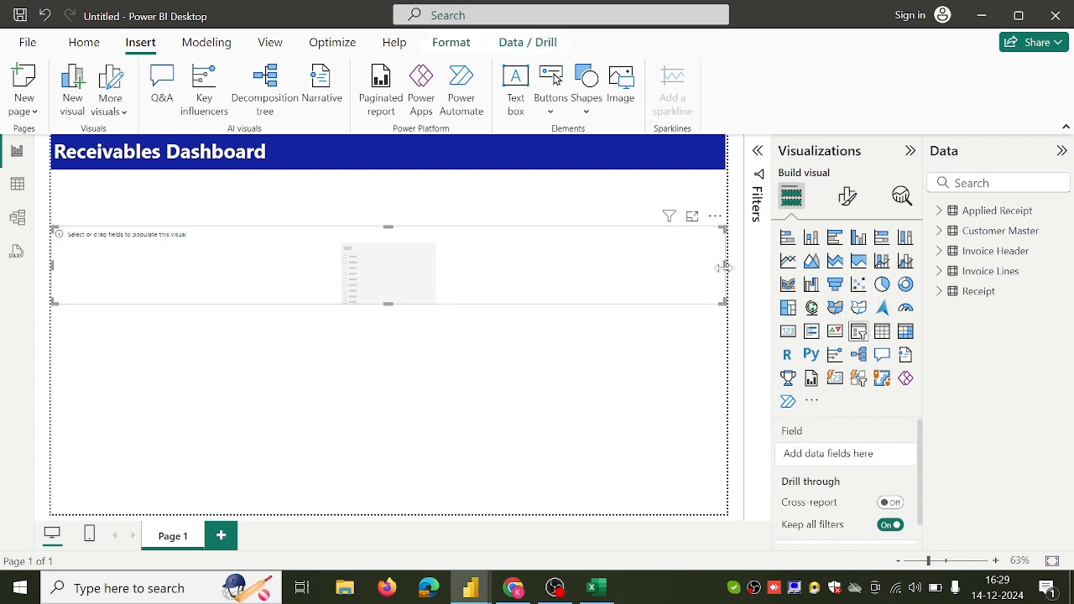
{"action": "left_click_drag", "start_coordinate": [724, 266], "coordinate": [270, 267]}
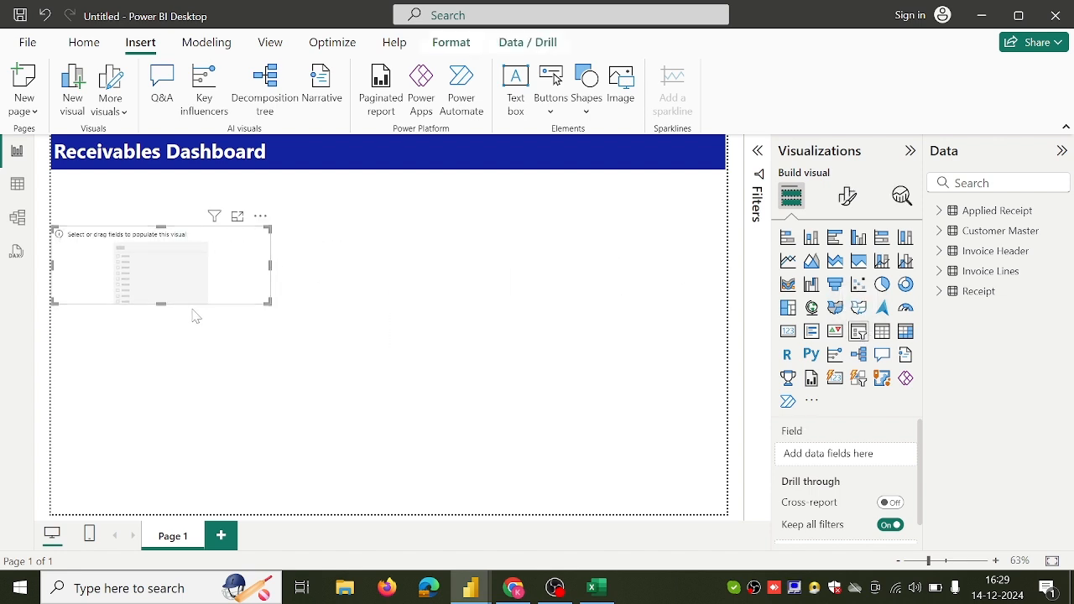
{"action": "left_click_drag", "start_coordinate": [162, 304], "coordinate": [166, 271]}
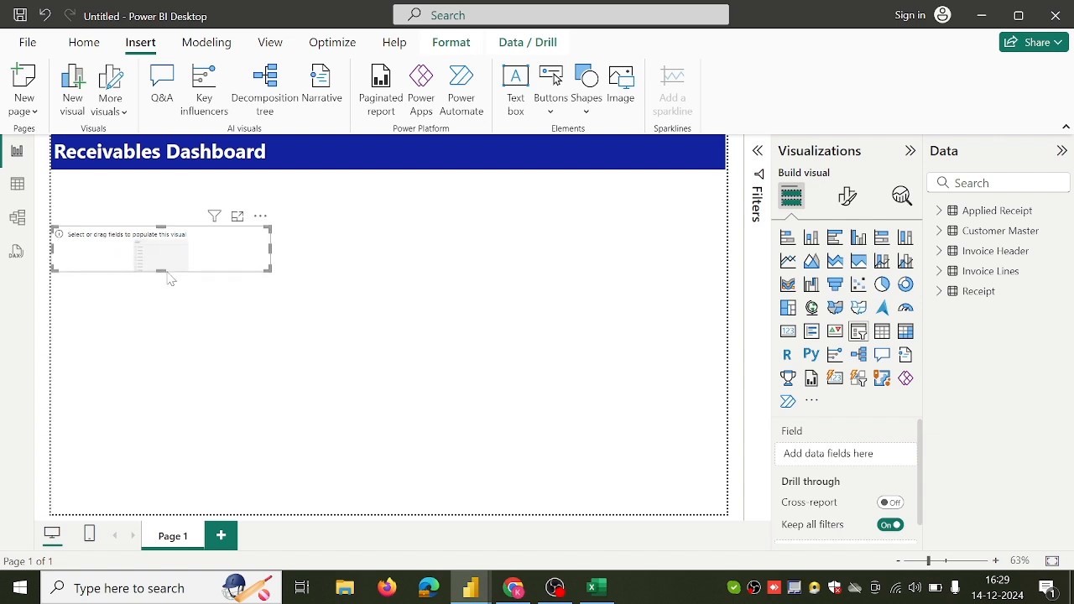
{"action": "left_click_drag", "start_coordinate": [270, 249], "coordinate": [140, 224]}
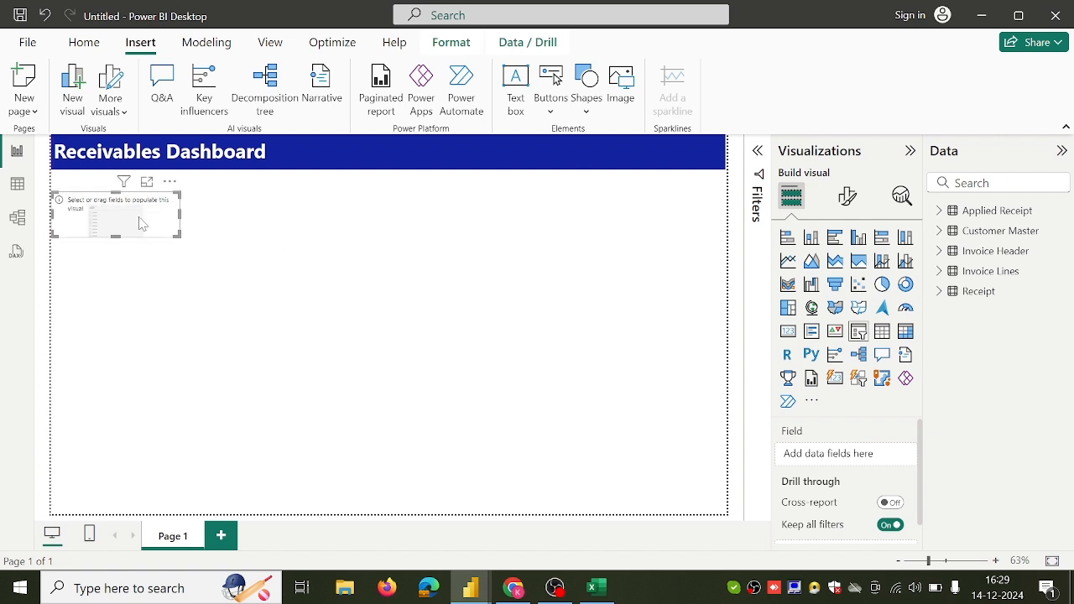
Step: Assign the Customer Name field from the Customer Master table to the slicer and move the slicer up close beneath the banner
{"action": "left_click", "coordinate": [940, 254]}
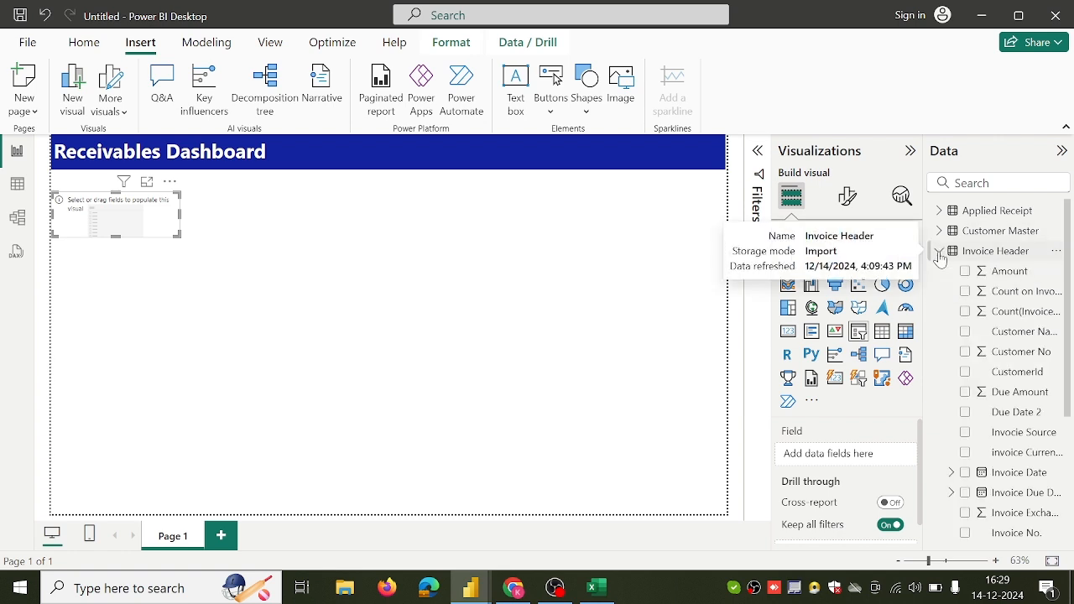
{"action": "left_click", "coordinate": [939, 253]}
{"action": "left_click", "coordinate": [939, 232]}
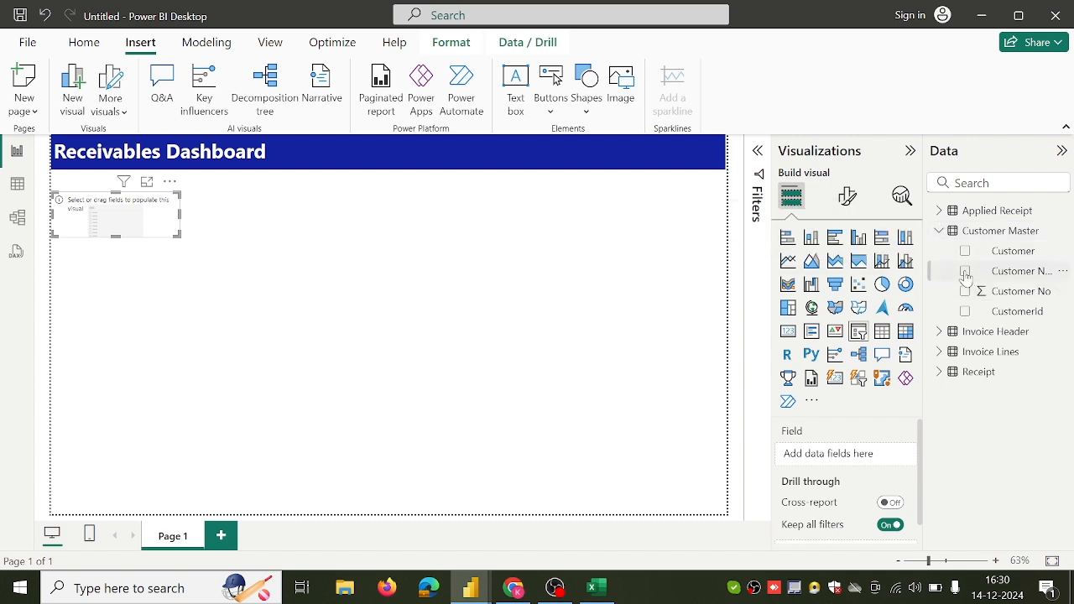
{"action": "left_click", "coordinate": [964, 272]}
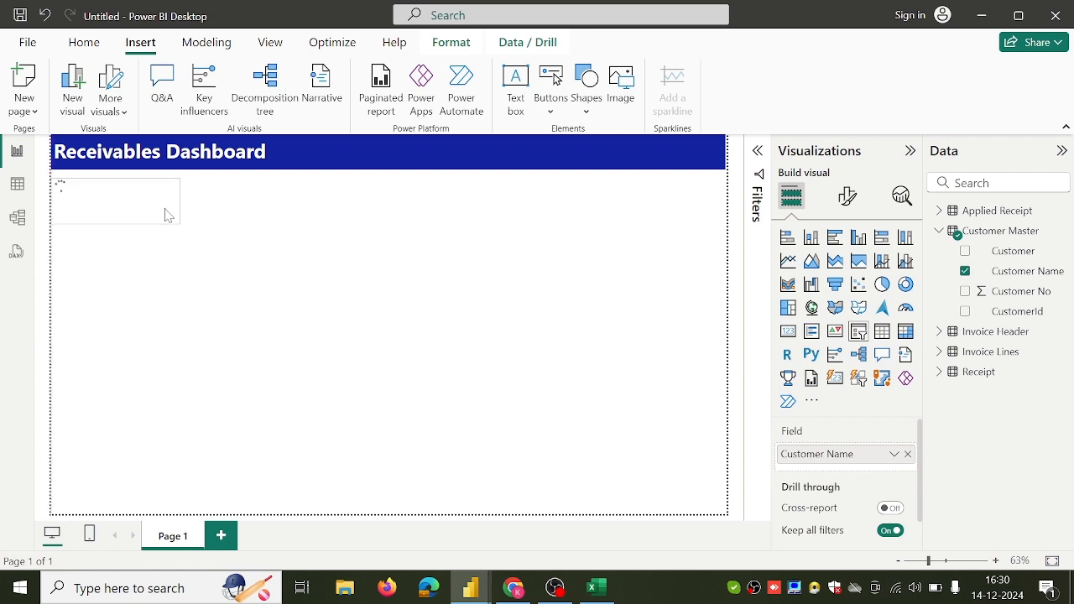
{"action": "left_click_drag", "start_coordinate": [164, 205], "coordinate": [163, 209]}
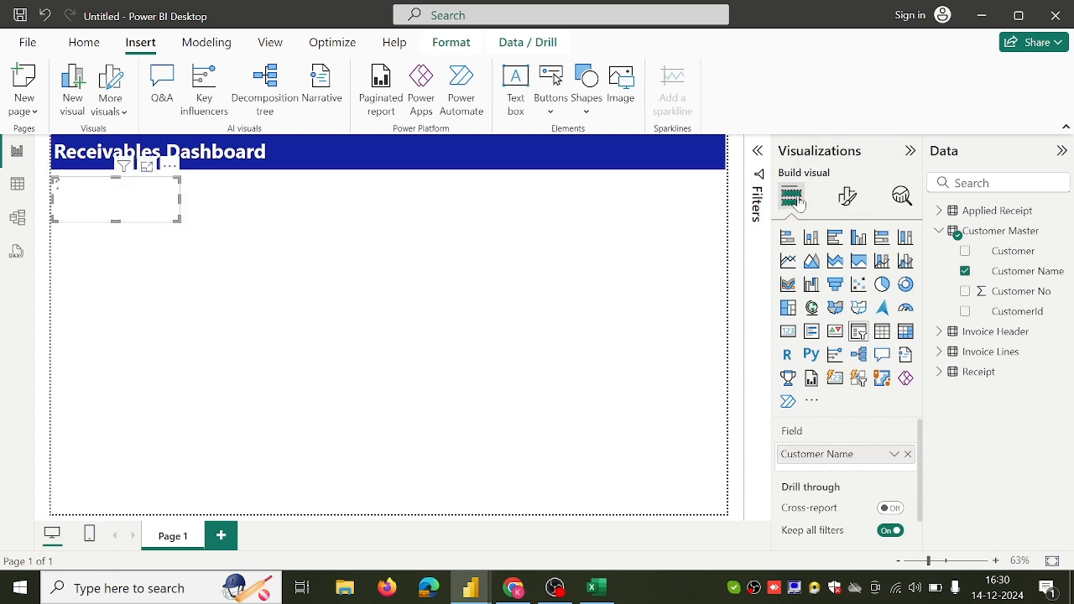
Step: Set the Customer Name slicer's style to Dropdown and check its list of entries
{"action": "left_click", "coordinate": [839, 204]}
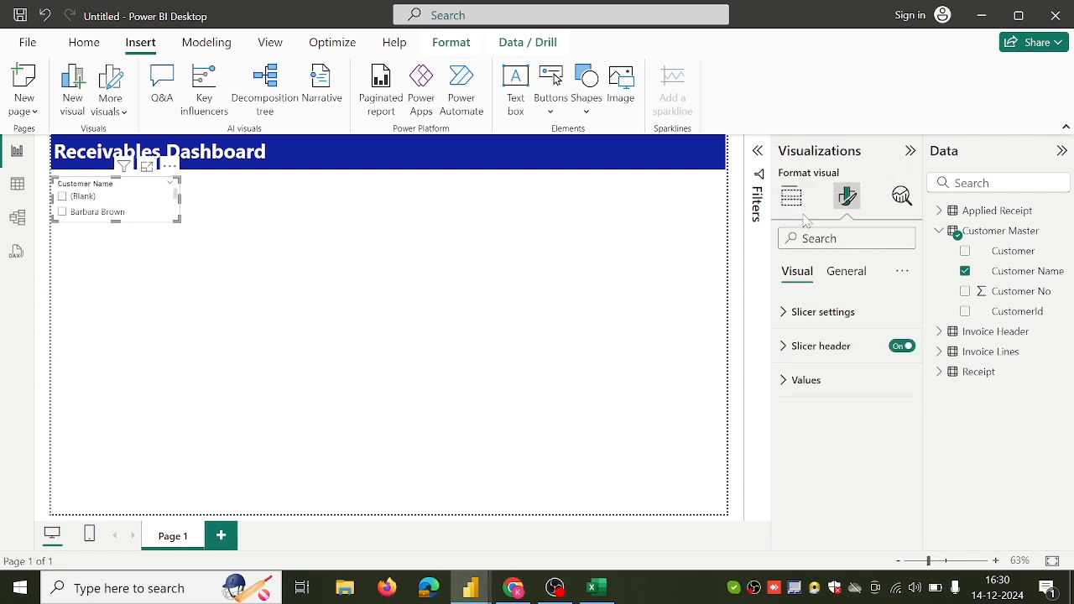
{"action": "left_click", "coordinate": [826, 312]}
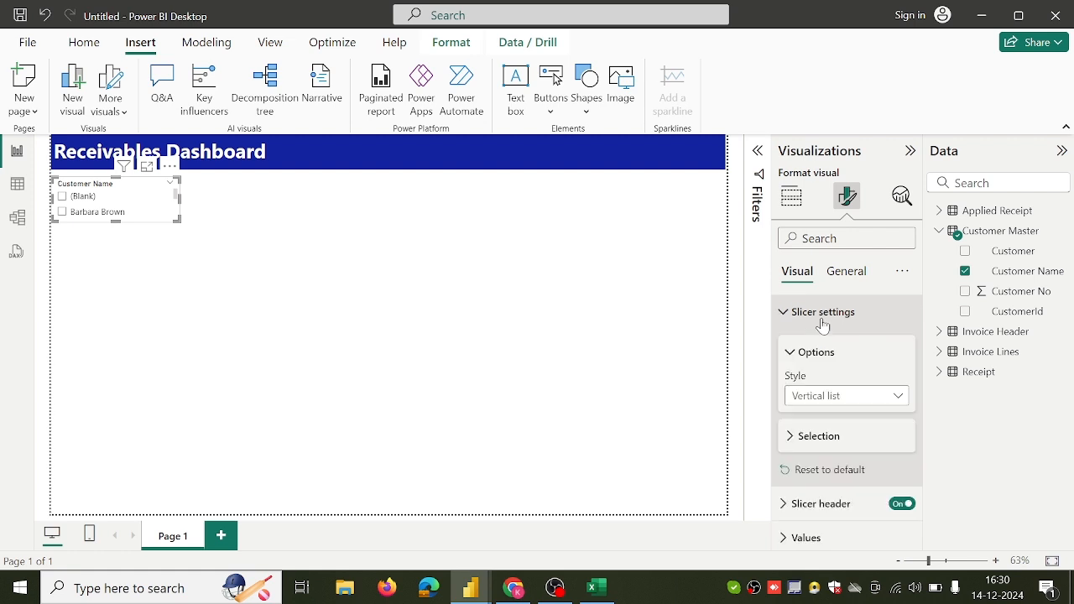
{"action": "left_click", "coordinate": [852, 400]}
{"action": "left_click", "coordinate": [852, 456]}
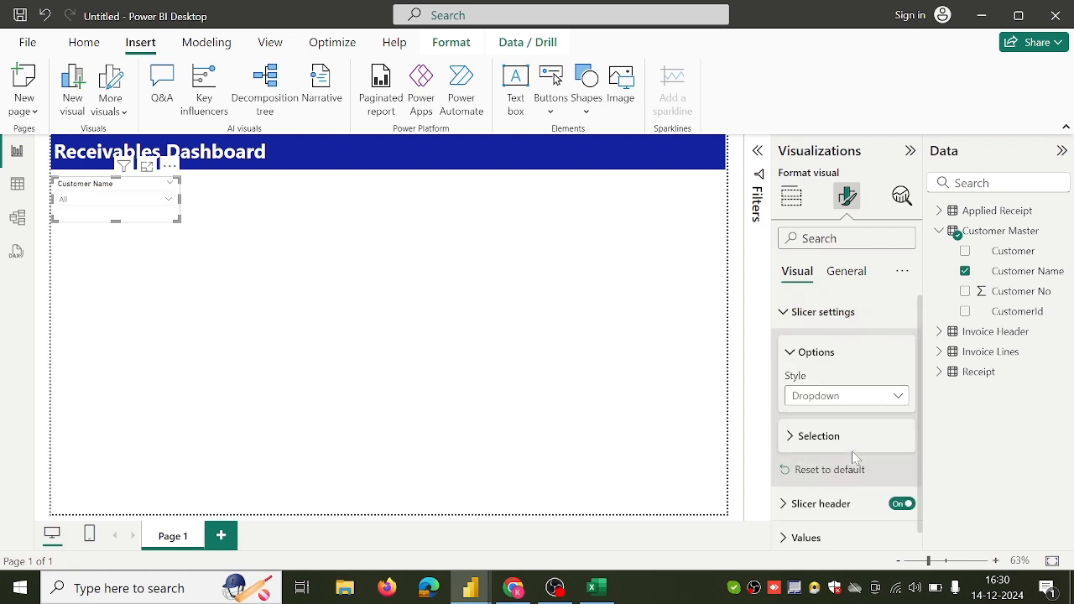
{"action": "left_click", "coordinate": [140, 207]}
{"action": "scroll", "coordinate": [127, 275], "scroll_direction": "down", "scroll_amount": 3}
{"action": "scroll", "coordinate": [128, 275], "scroll_direction": "up", "scroll_amount": 3}
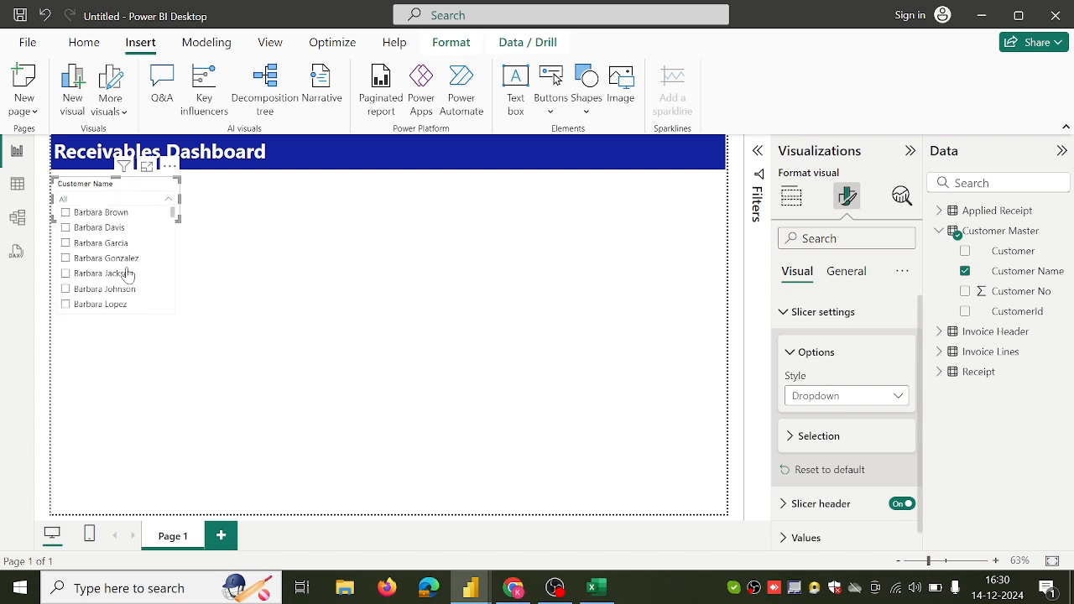
{"action": "left_click", "coordinate": [210, 299]}
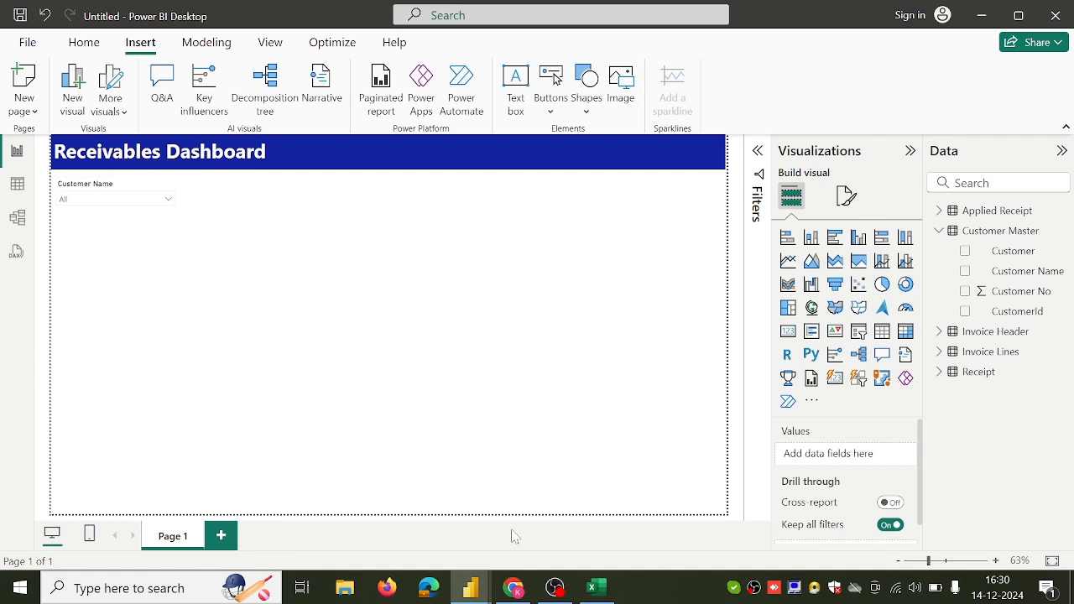
Step: Check the filter row of the sample layout on the Receivables Dashboard web page, then return to the untitled report
{"action": "left_click", "coordinate": [515, 588]}
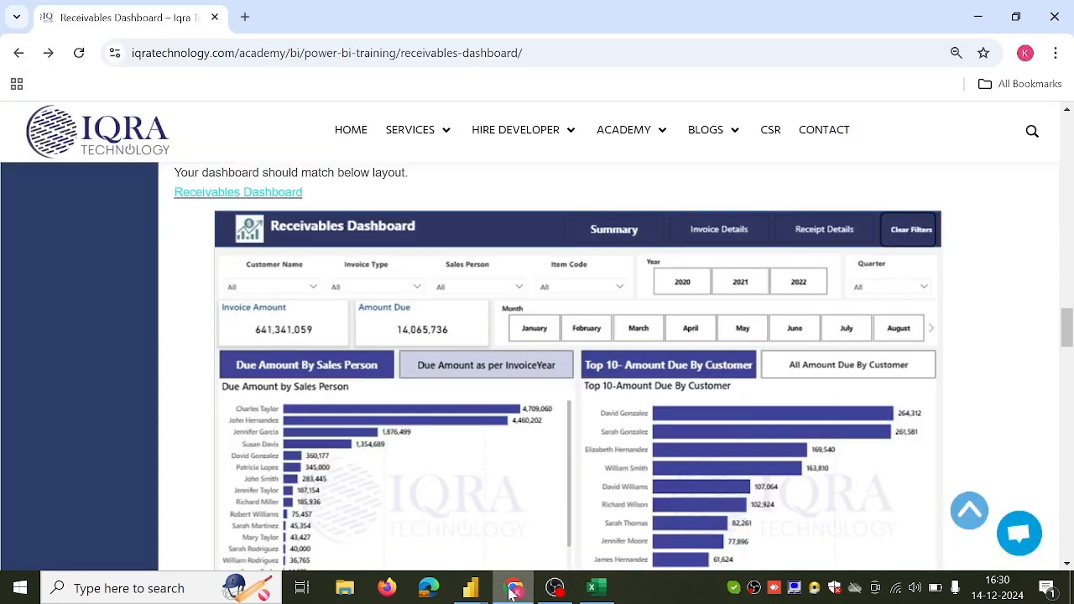
{"action": "mouse_move", "coordinate": [488, 595]}
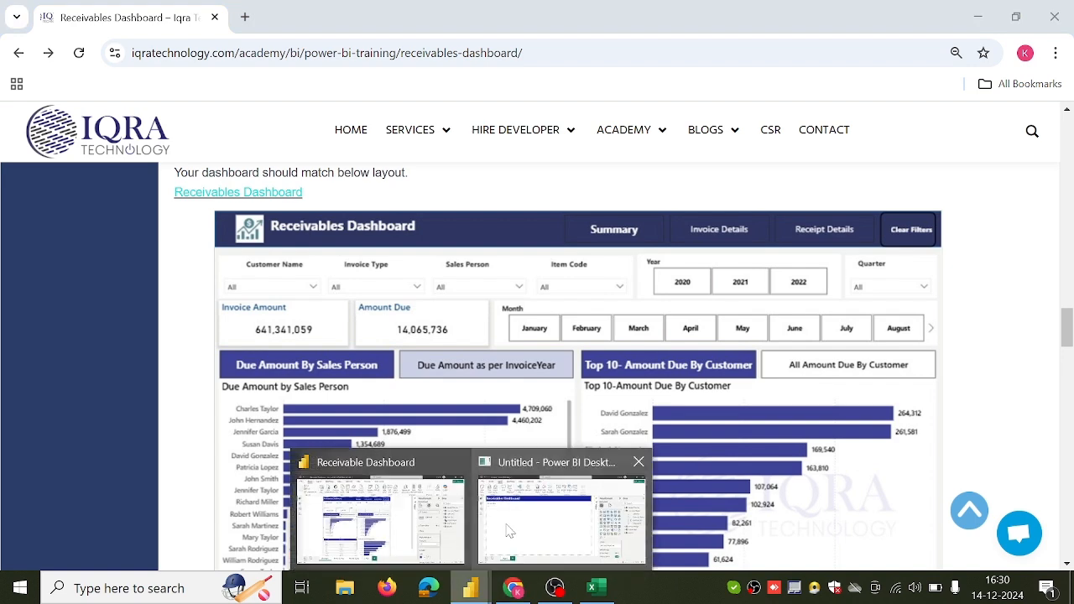
{"action": "left_click", "coordinate": [558, 503]}
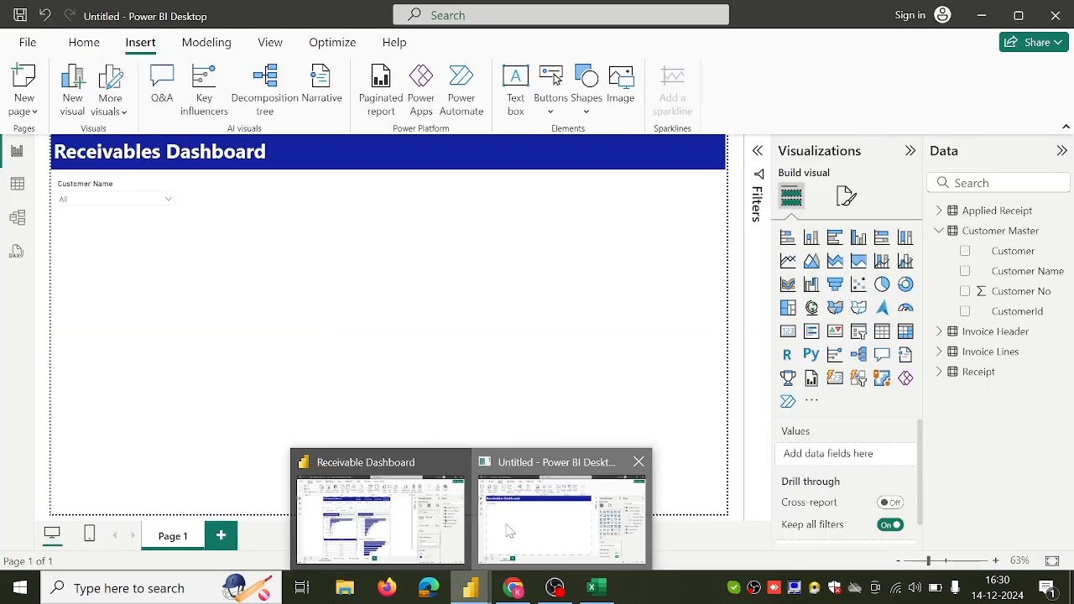
{"action": "left_click", "coordinate": [170, 225]}
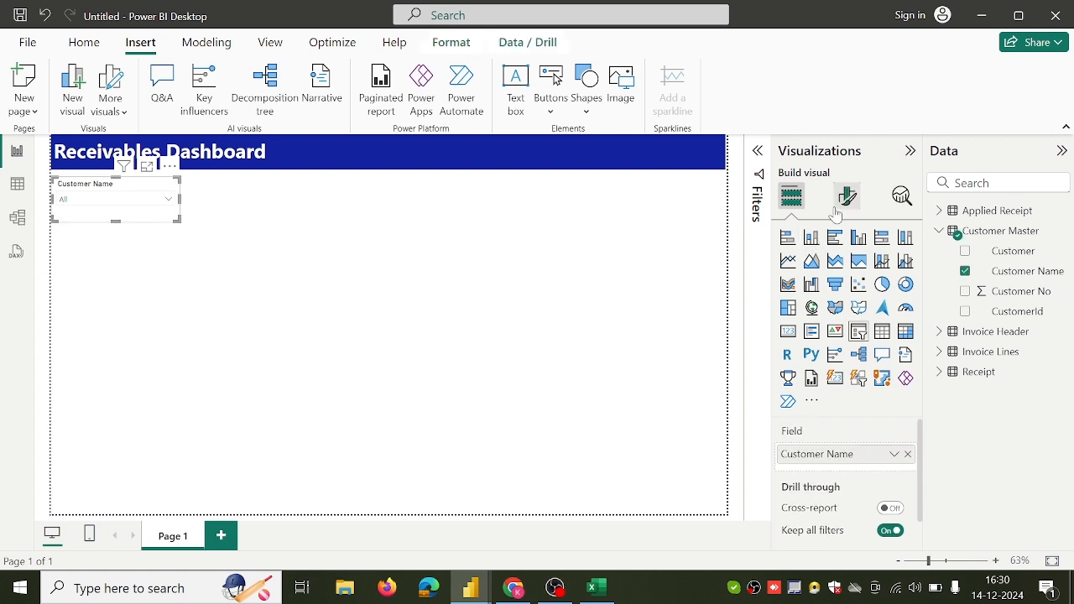
{"action": "left_click", "coordinate": [606, 304]}
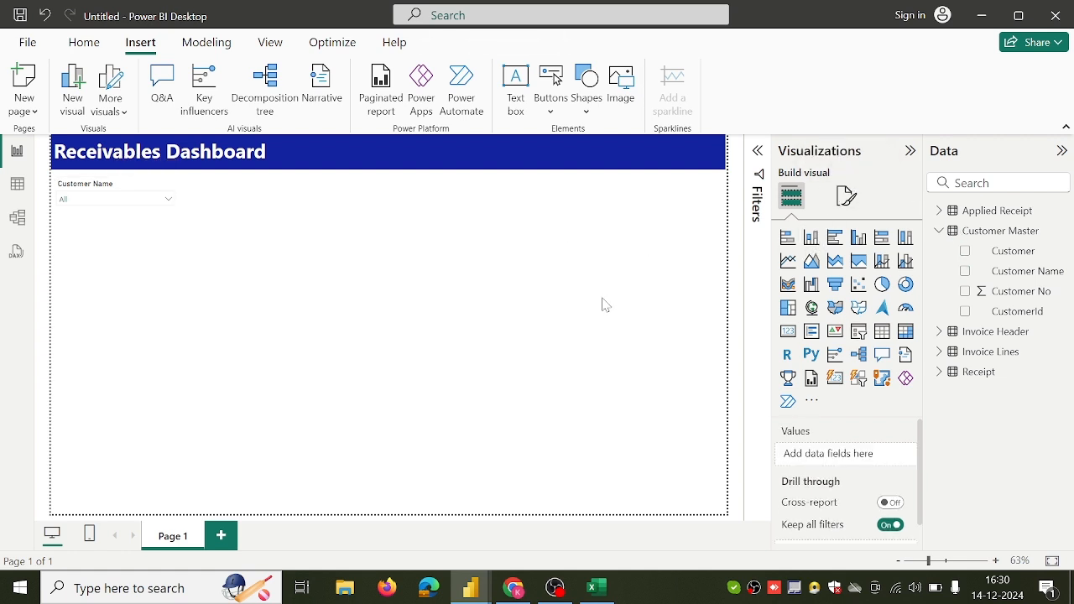
Step: Make the Customer Name slicer's header text bold and reduce the slicer's width and height slightly
{"action": "left_click", "coordinate": [164, 220]}
{"action": "left_click", "coordinate": [847, 196]}
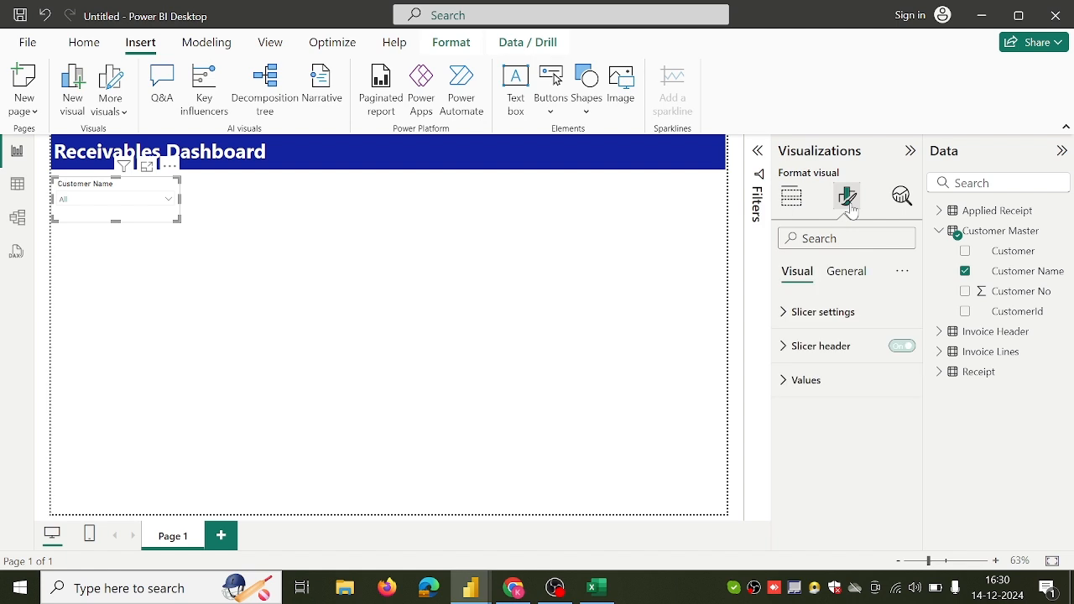
{"action": "left_click", "coordinate": [843, 275]}
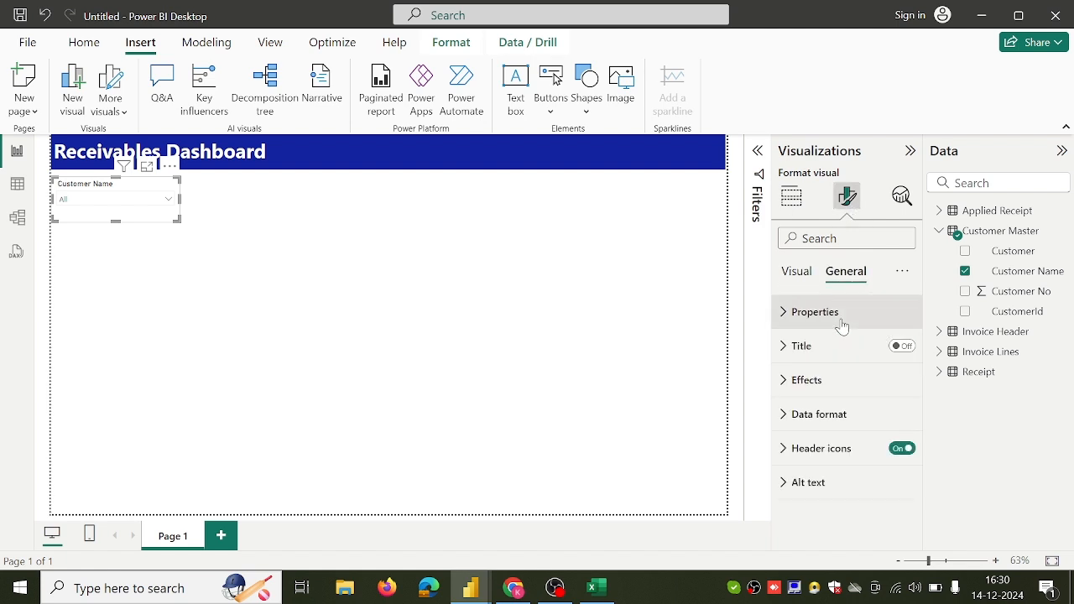
{"action": "left_click", "coordinate": [799, 274]}
{"action": "left_click", "coordinate": [821, 350]}
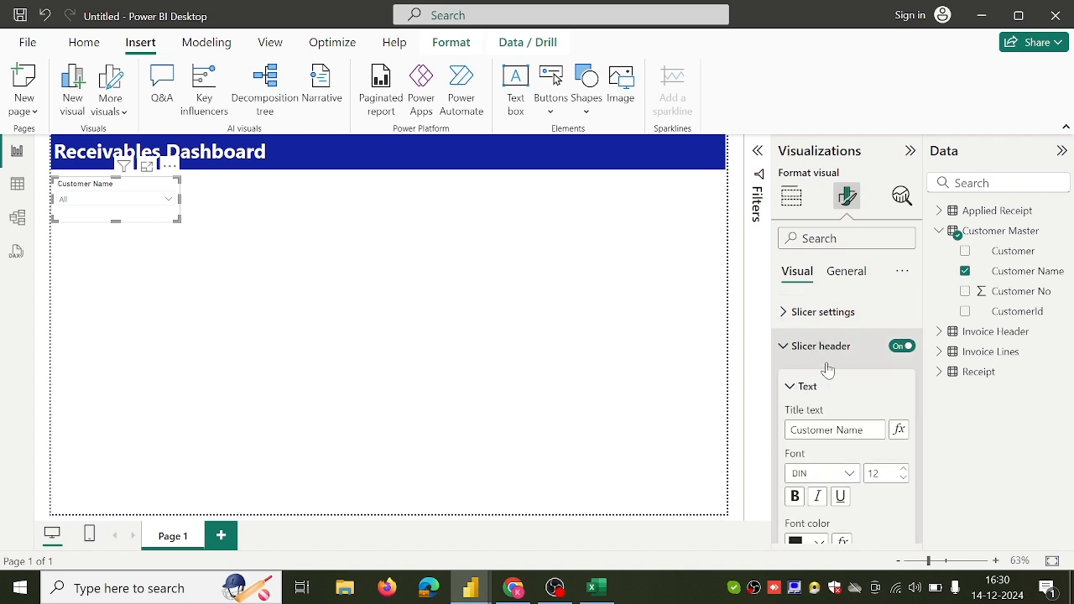
{"action": "scroll", "coordinate": [799, 399], "scroll_direction": "down", "scroll_amount": 3}
{"action": "scroll", "coordinate": [798, 398], "scroll_direction": "up", "scroll_amount": 1}
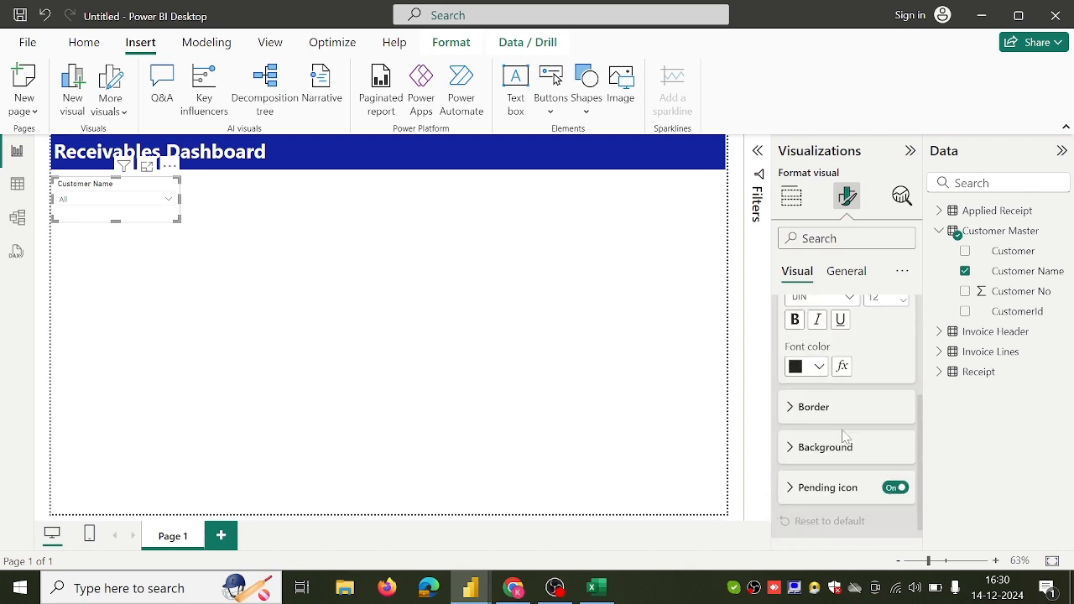
{"action": "left_click", "coordinate": [796, 388]}
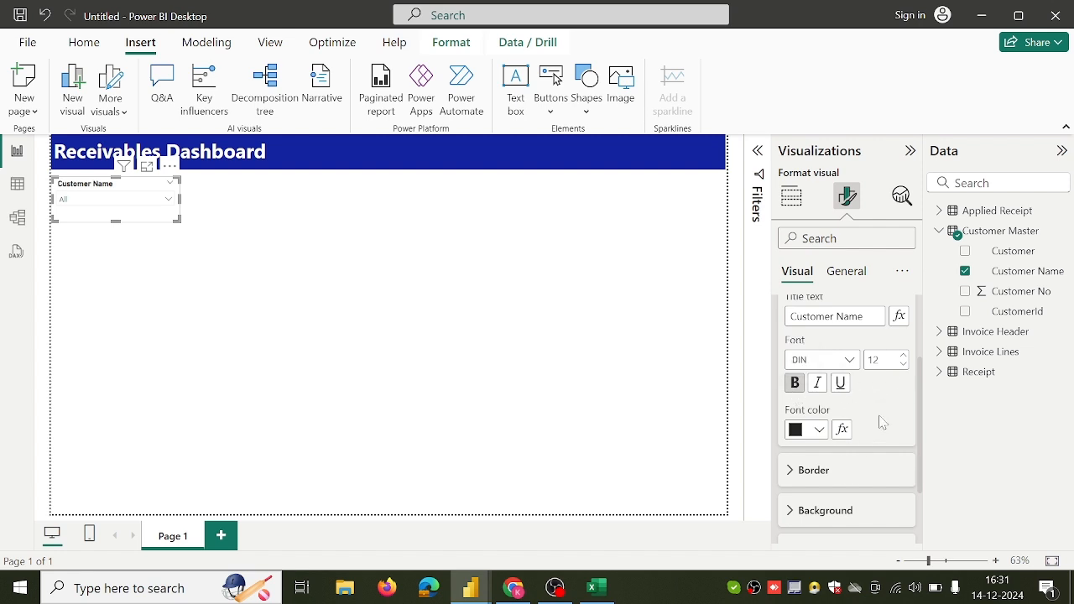
{"action": "scroll", "coordinate": [881, 423], "scroll_direction": "up", "scroll_amount": 2}
{"action": "scroll", "coordinate": [881, 423], "scroll_direction": "down", "scroll_amount": 4}
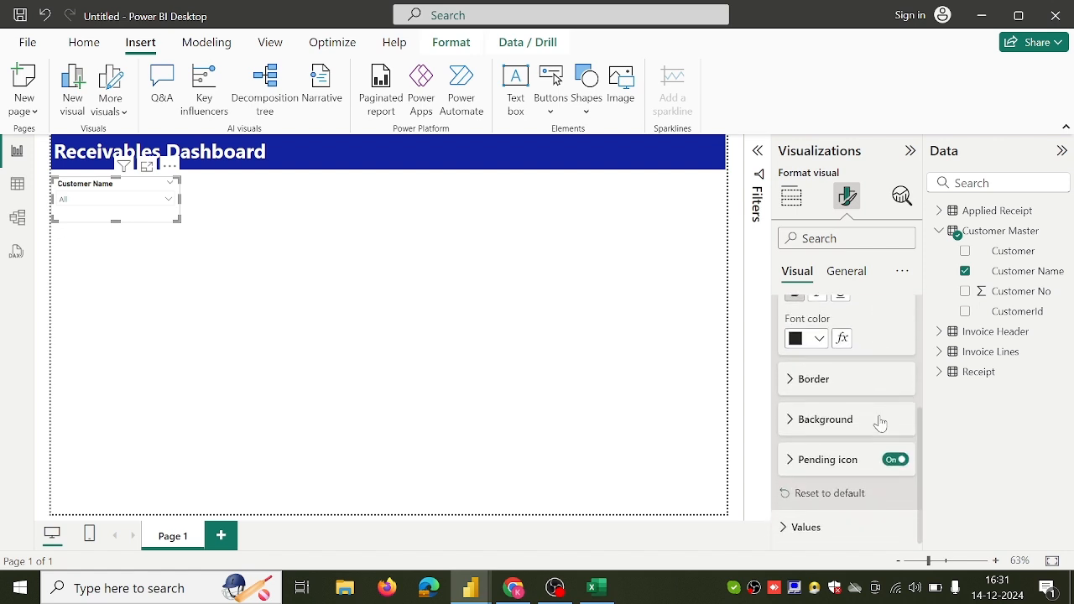
{"action": "scroll", "coordinate": [881, 423], "scroll_direction": "up", "scroll_amount": 3}
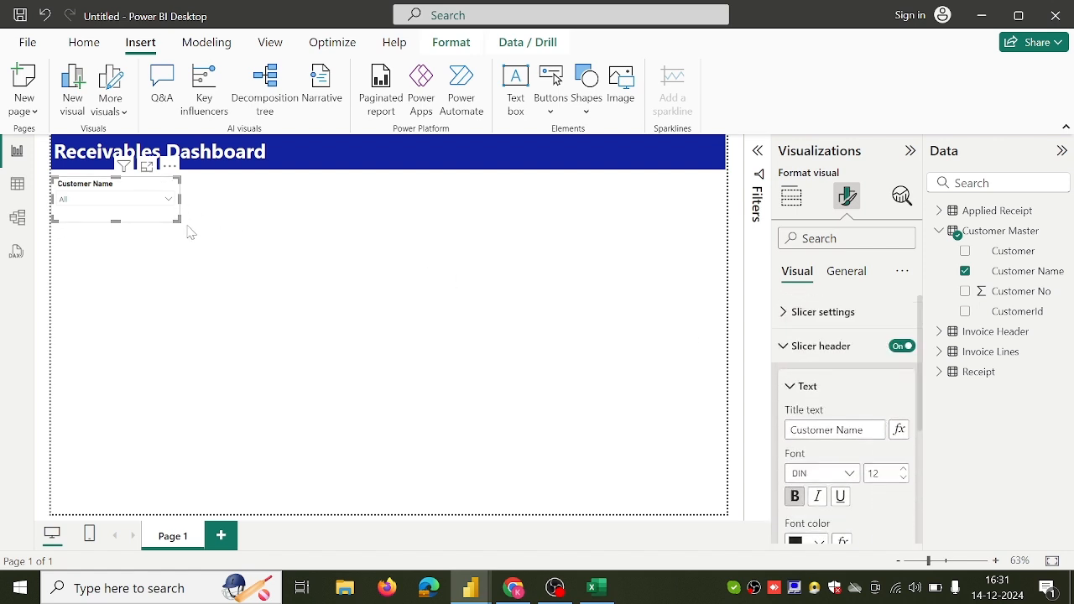
{"action": "left_click_drag", "start_coordinate": [176, 219], "coordinate": [167, 221]}
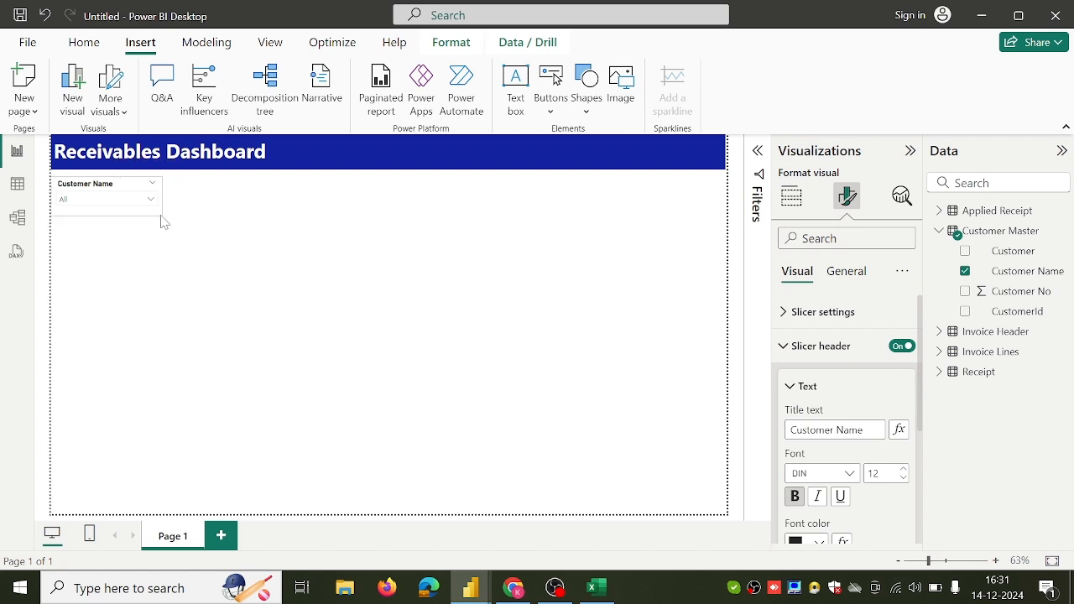
{"action": "left_click", "coordinate": [217, 233]}
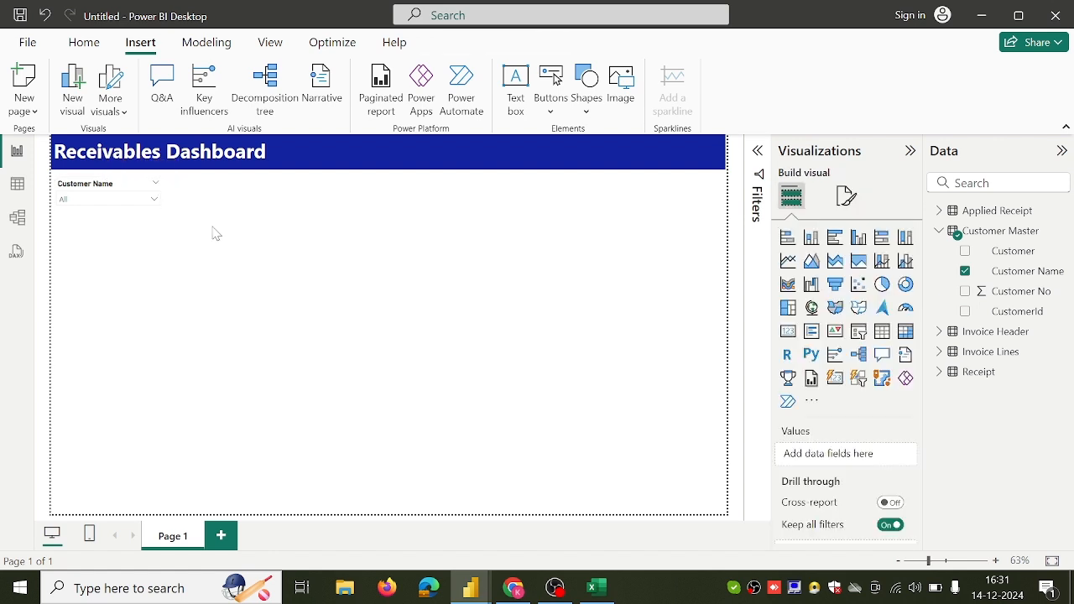
Step: Duplicate the Customer Name slicer and place the copy directly to the right of the original, aligned beneath the banner
{"action": "right_click", "coordinate": [143, 215]}
{"action": "mouse_move", "coordinate": [174, 272]}
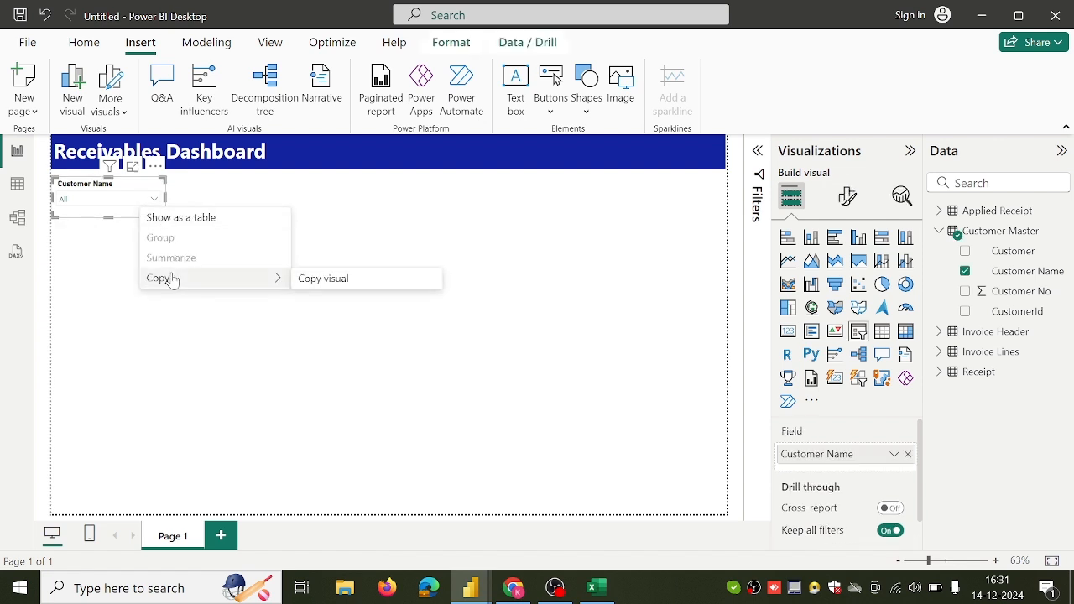
{"action": "left_click", "coordinate": [320, 280]}
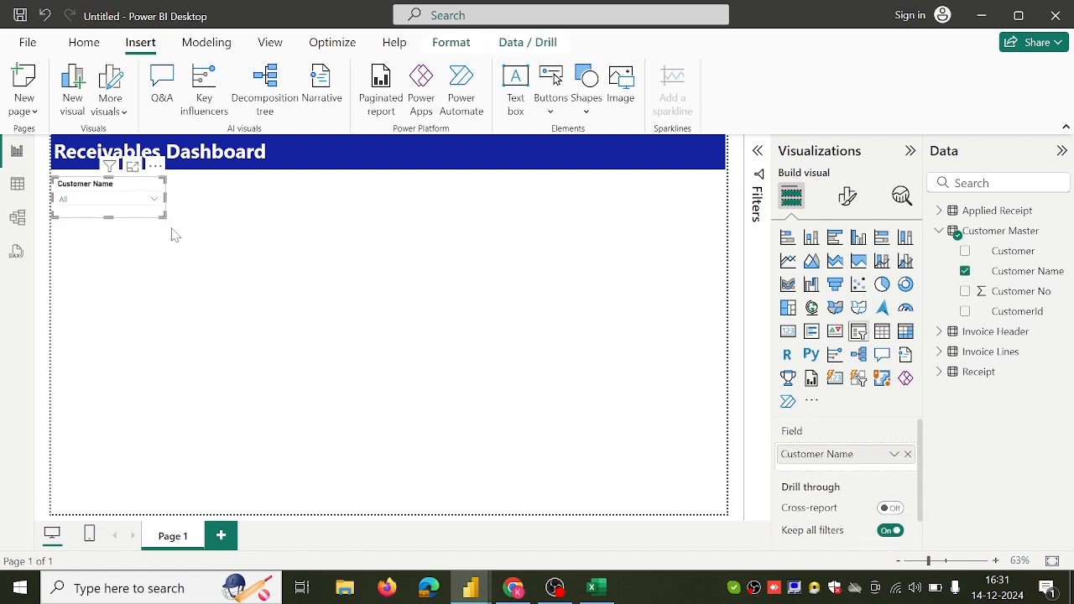
{"action": "mouse_move", "coordinate": [153, 214]}
{"action": "left_mouse_down"}
{"action": "mouse_move", "coordinate": [214, 221]}
{"action": "mouse_move", "coordinate": [143, 216]}
{"action": "left_mouse_up"}
{"action": "key", "text": "ctrl+v"}
{"action": "left_click_drag", "start_coordinate": [128, 222], "coordinate": [240, 215]}
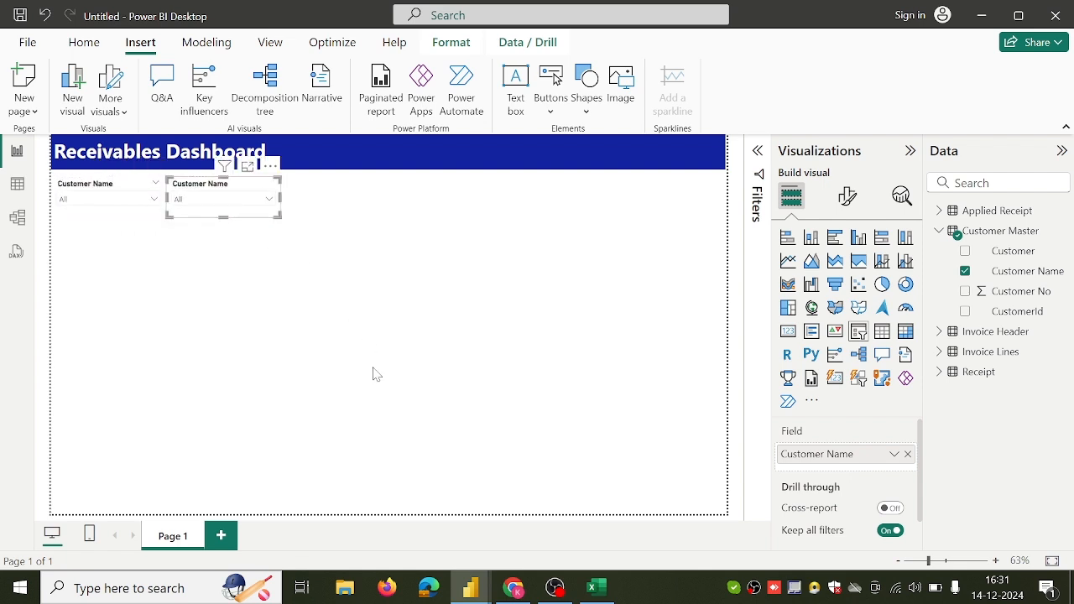
Step: Check the sample layout's second filter, then replace the copied slicer's Customer Name field with Invoice Type from the Invoice Header table
{"action": "left_click", "coordinate": [514, 588]}
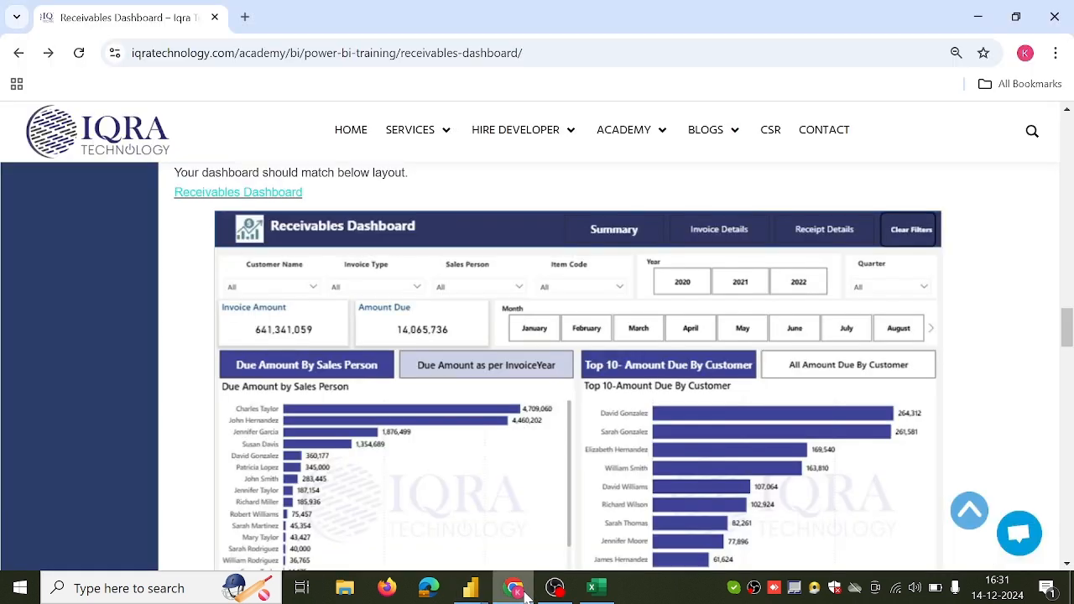
{"action": "mouse_move", "coordinate": [470, 587]}
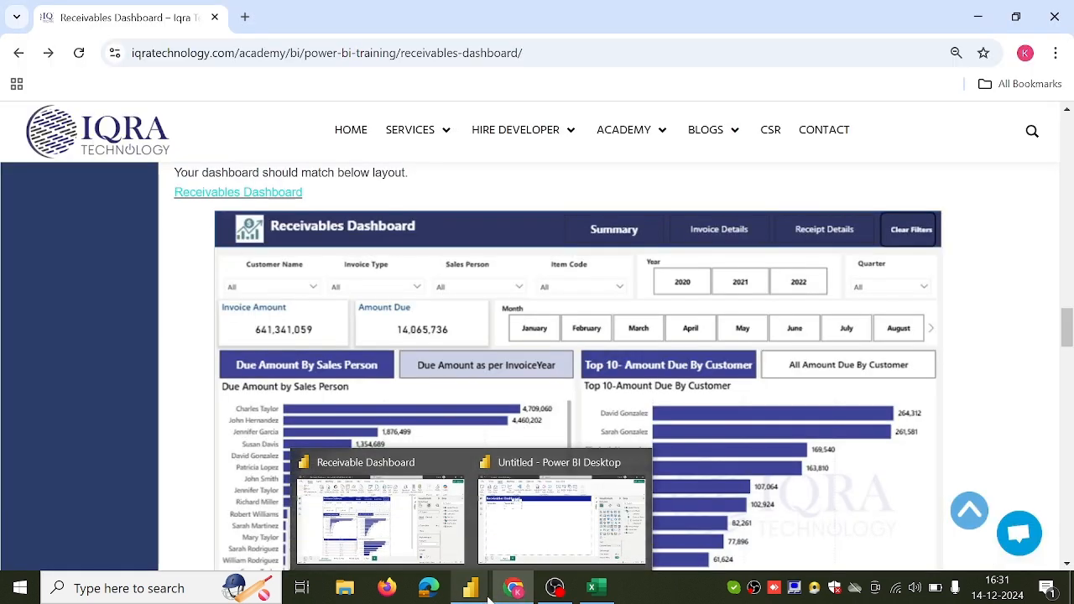
{"action": "left_click", "coordinate": [516, 553]}
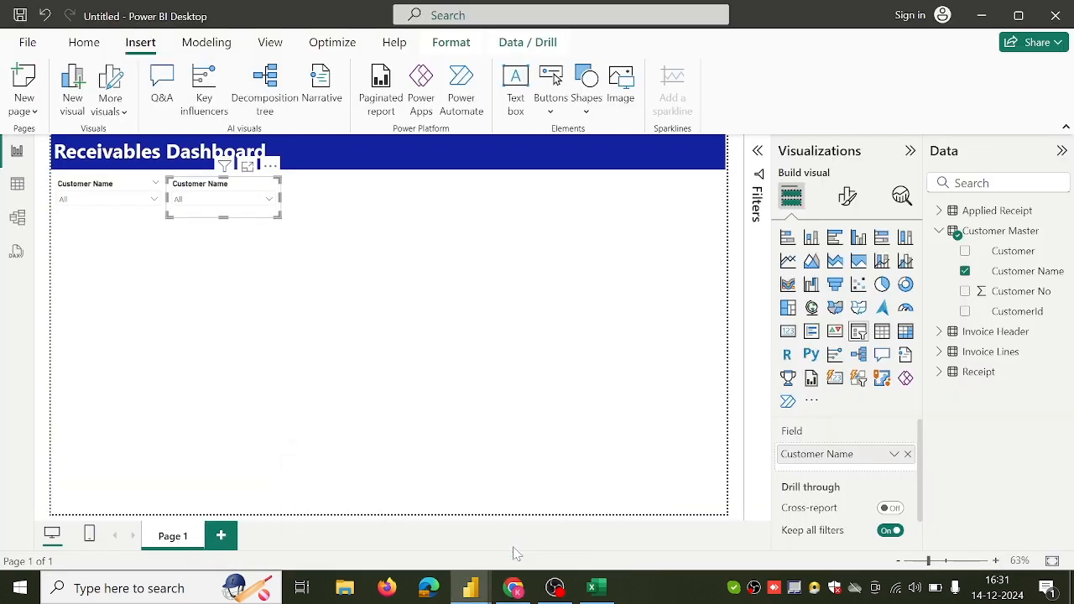
{"action": "left_click", "coordinate": [908, 456]}
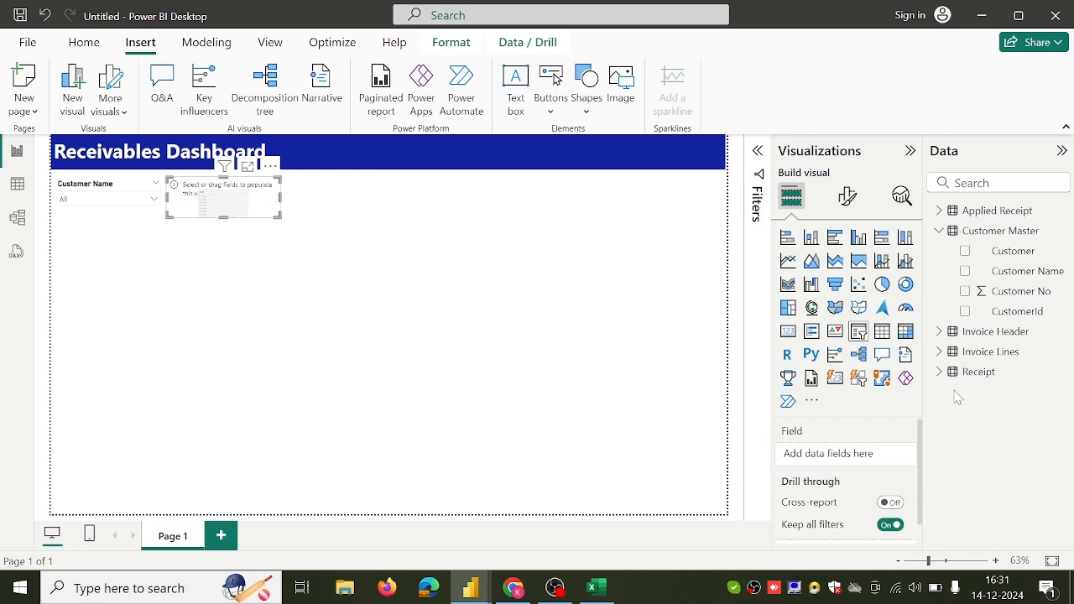
{"action": "left_click", "coordinate": [938, 333]}
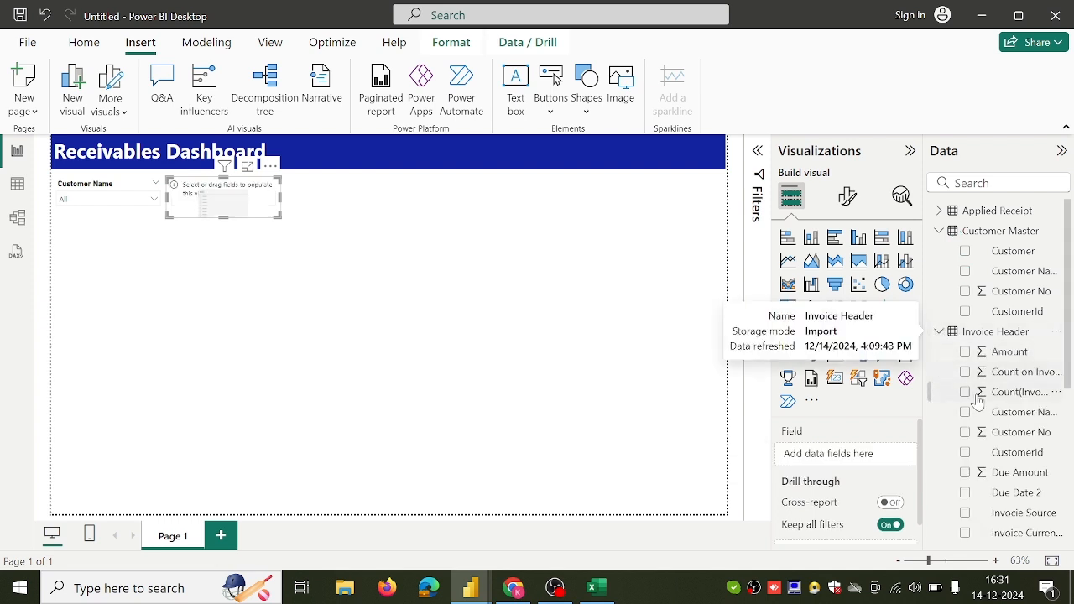
{"action": "scroll", "coordinate": [978, 401], "scroll_direction": "down", "scroll_amount": 3}
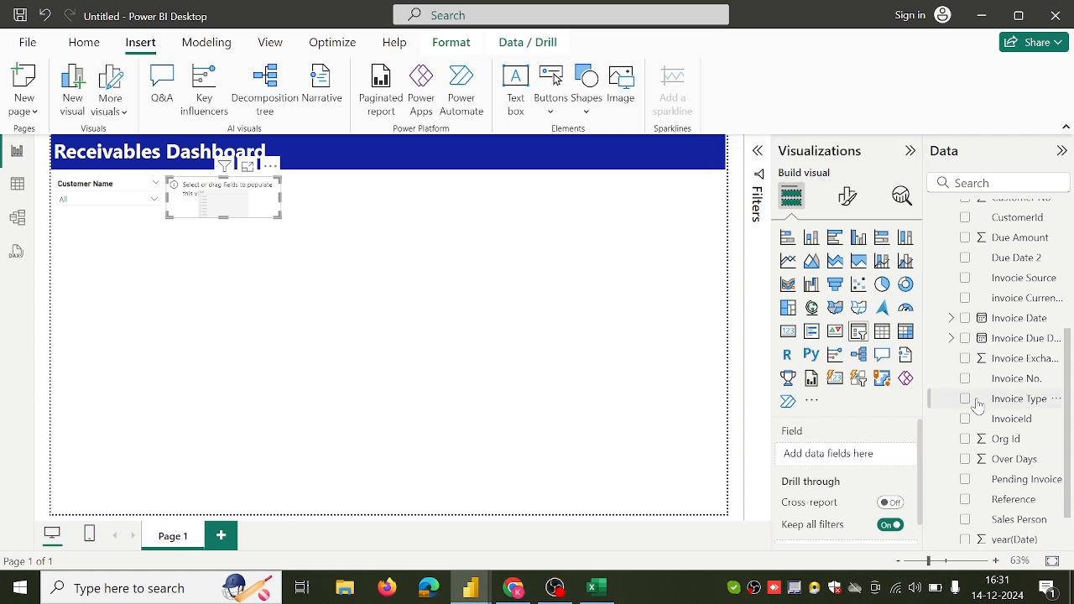
{"action": "left_click", "coordinate": [966, 399]}
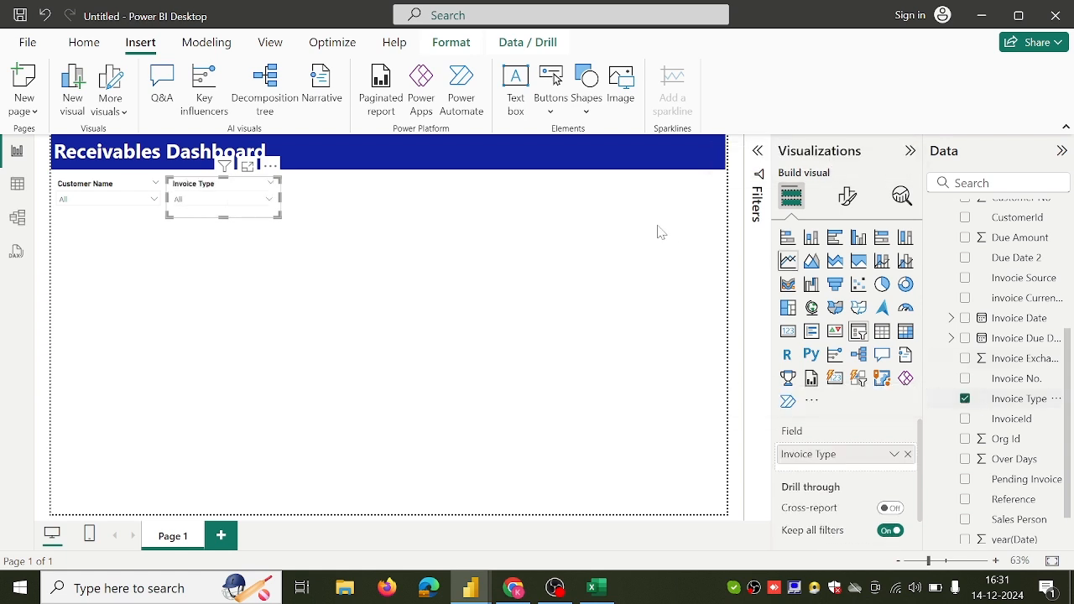
{"action": "left_click_drag", "start_coordinate": [264, 222], "coordinate": [266, 220]}
Step: Paste another copy of the Customer Name slicer and place it directly beside the Invoice Type slicer, aligned in the same row
{"action": "left_click", "coordinate": [257, 291]}
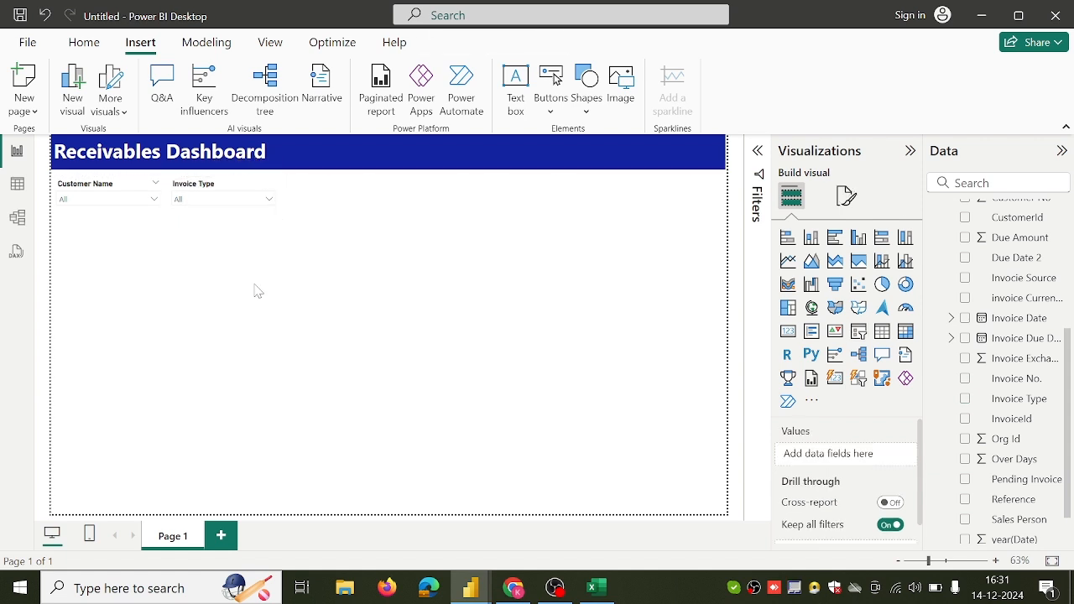
{"action": "key", "text": "ctrl+v"}
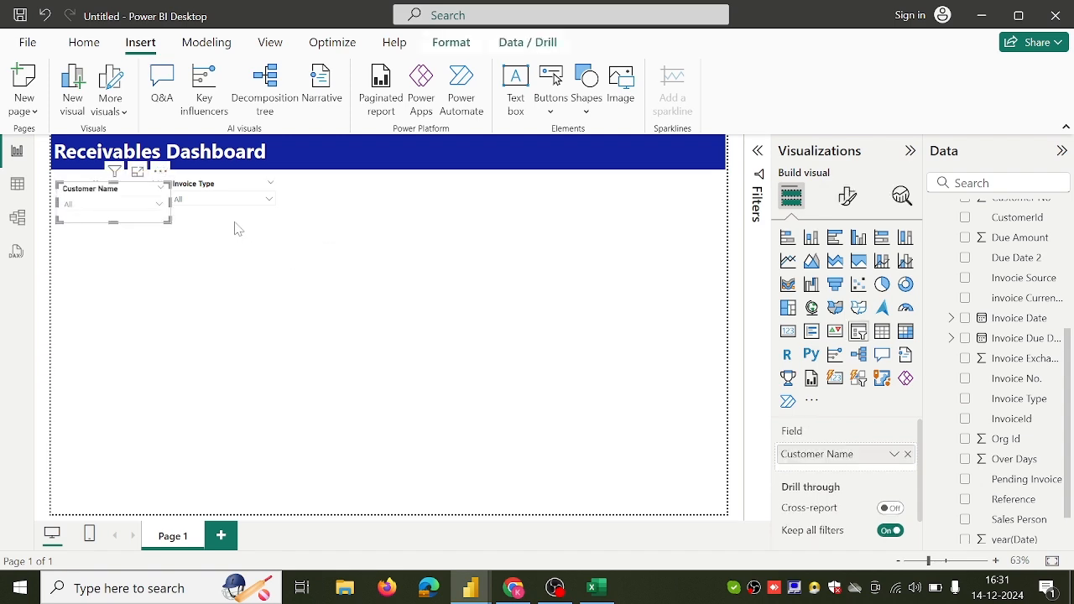
{"action": "left_click_drag", "start_coordinate": [144, 222], "coordinate": [370, 222]}
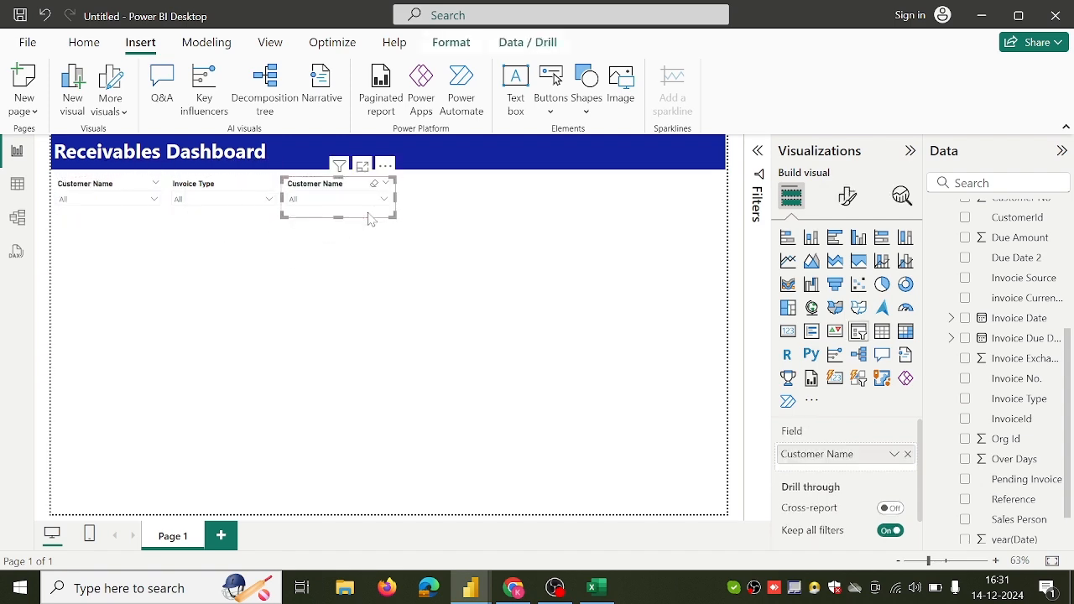
Step: Check the sample layout's third filter, then replace the third slicer's field with Sales Person from the Invoice Header table
{"action": "left_click", "coordinate": [516, 588]}
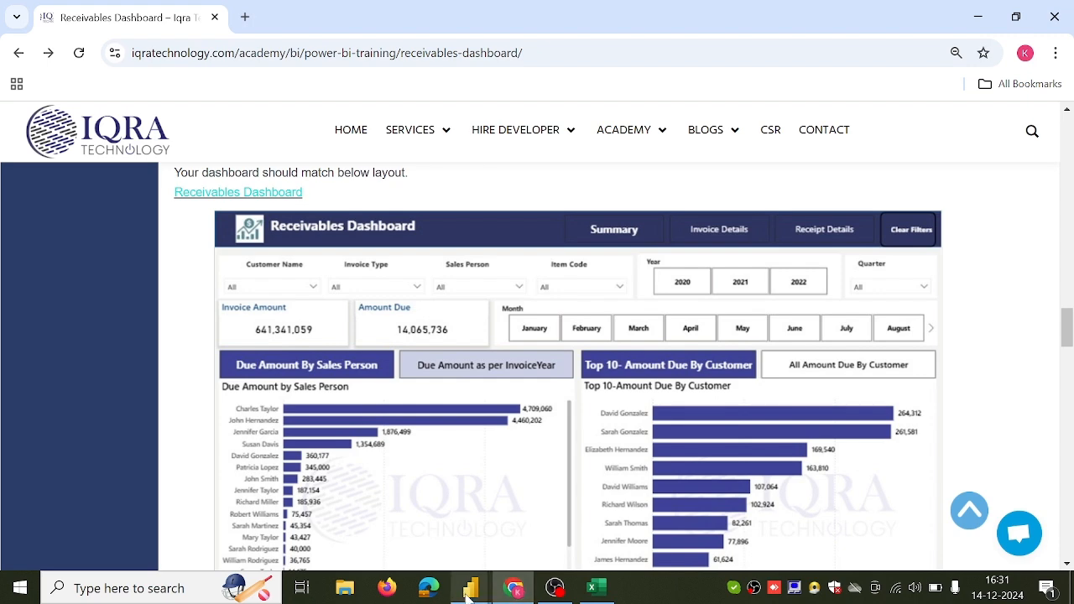
{"action": "mouse_move", "coordinate": [469, 592]}
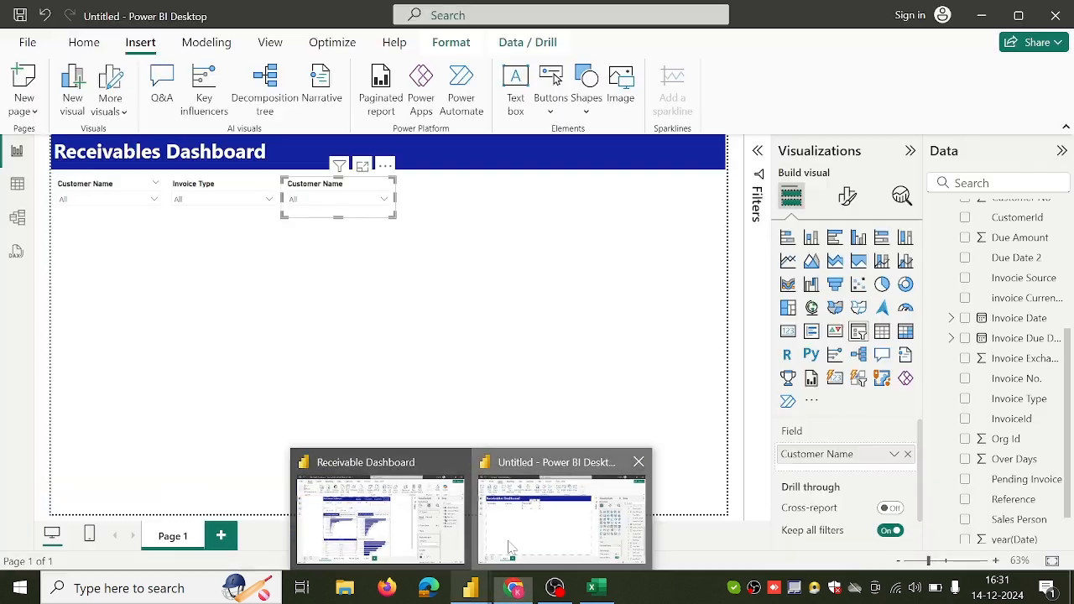
{"action": "left_click", "coordinate": [508, 547]}
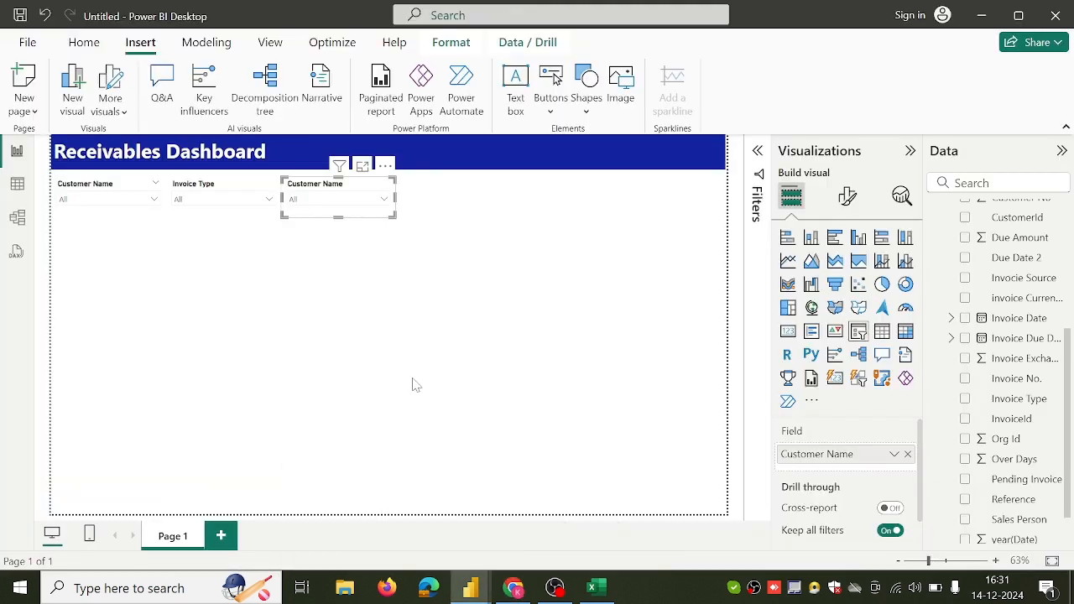
{"action": "left_click", "coordinate": [909, 456]}
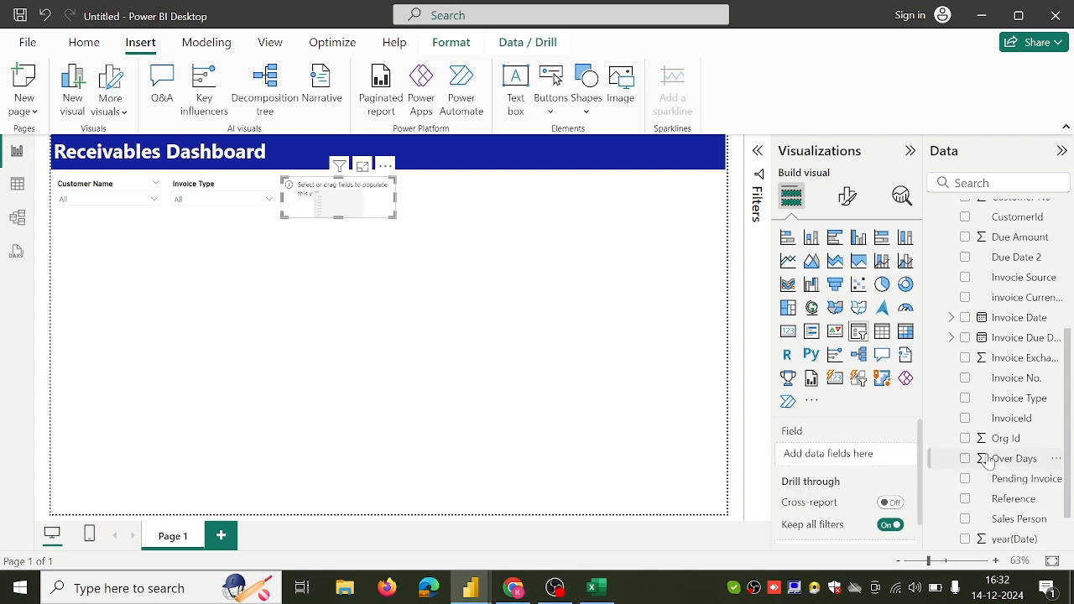
{"action": "scroll", "coordinate": [988, 459], "scroll_direction": "down", "scroll_amount": 1}
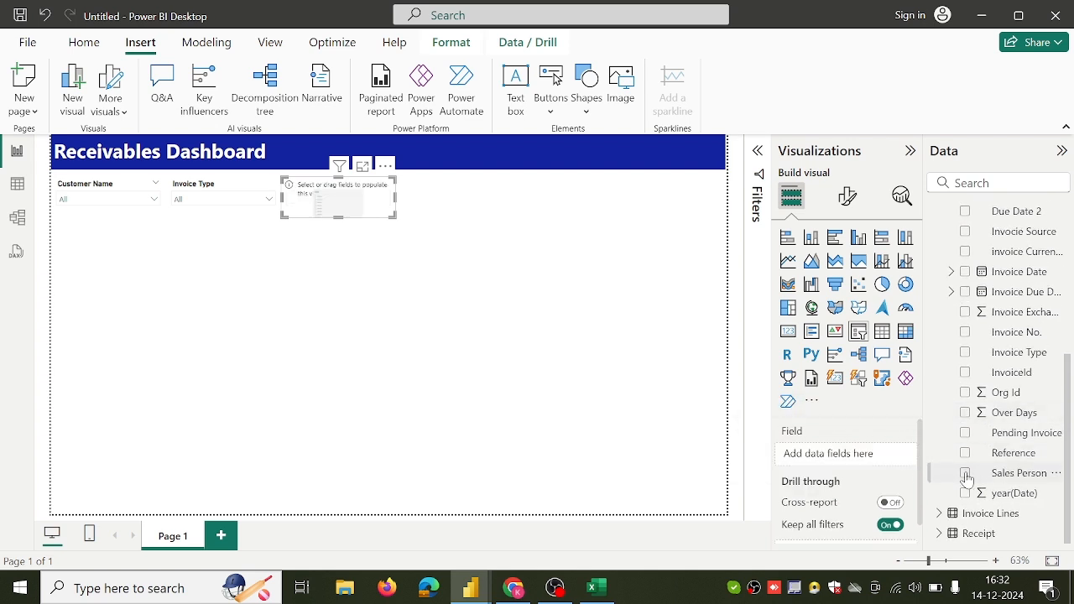
{"action": "left_click", "coordinate": [965, 474]}
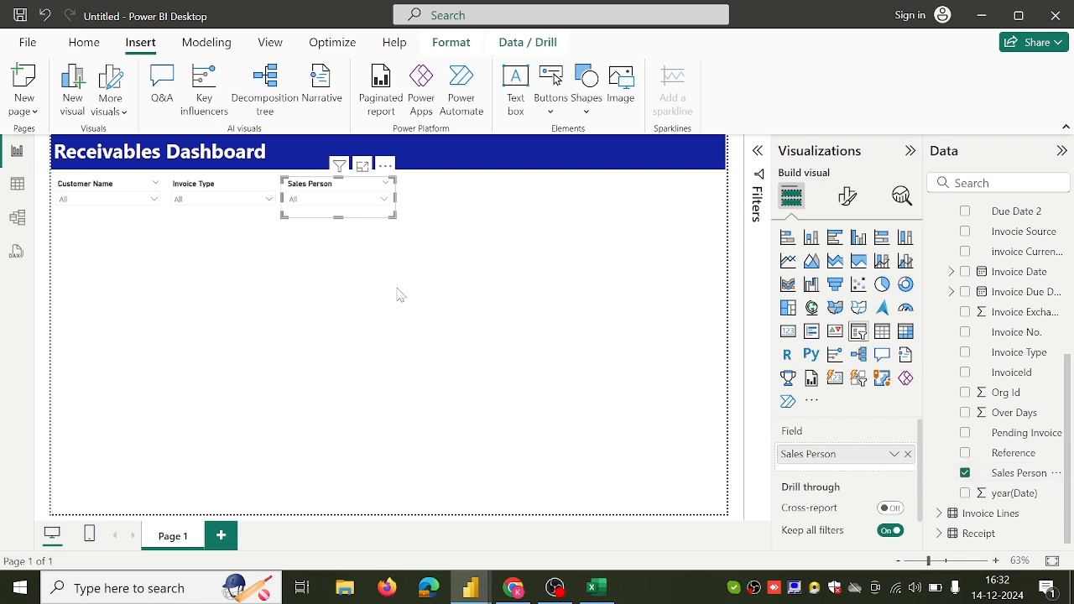
{"action": "left_click_drag", "start_coordinate": [372, 218], "coordinate": [373, 209]}
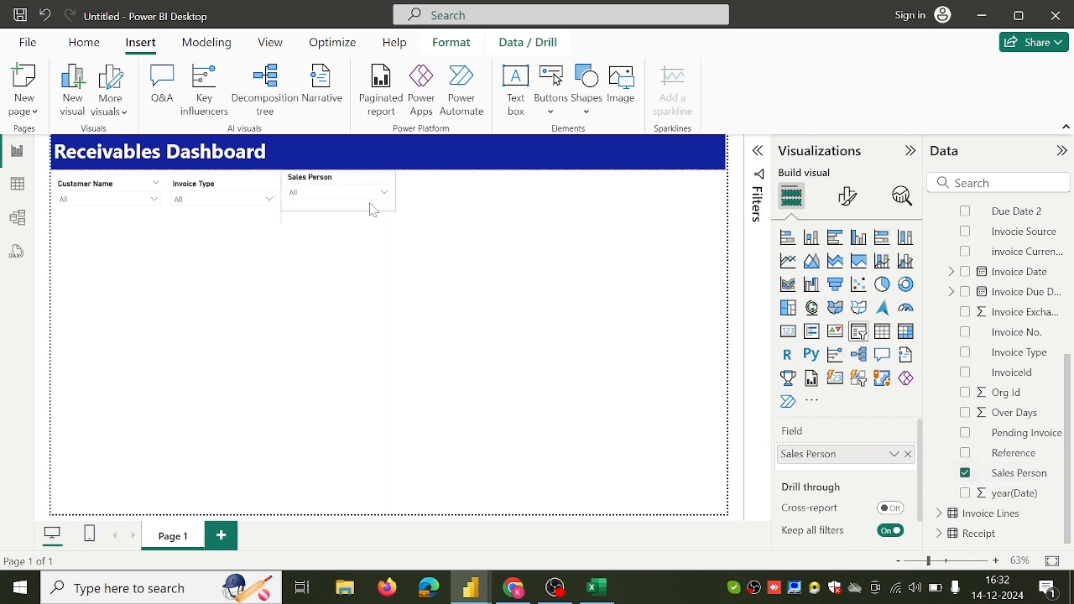
Step: Add a fourth Customer Name slicer copy beside the Sales Person slicer and realign the Sales Person slicer with the row
{"action": "left_click", "coordinate": [358, 253]}
{"action": "left_click_drag", "start_coordinate": [156, 217], "coordinate": [496, 213]}
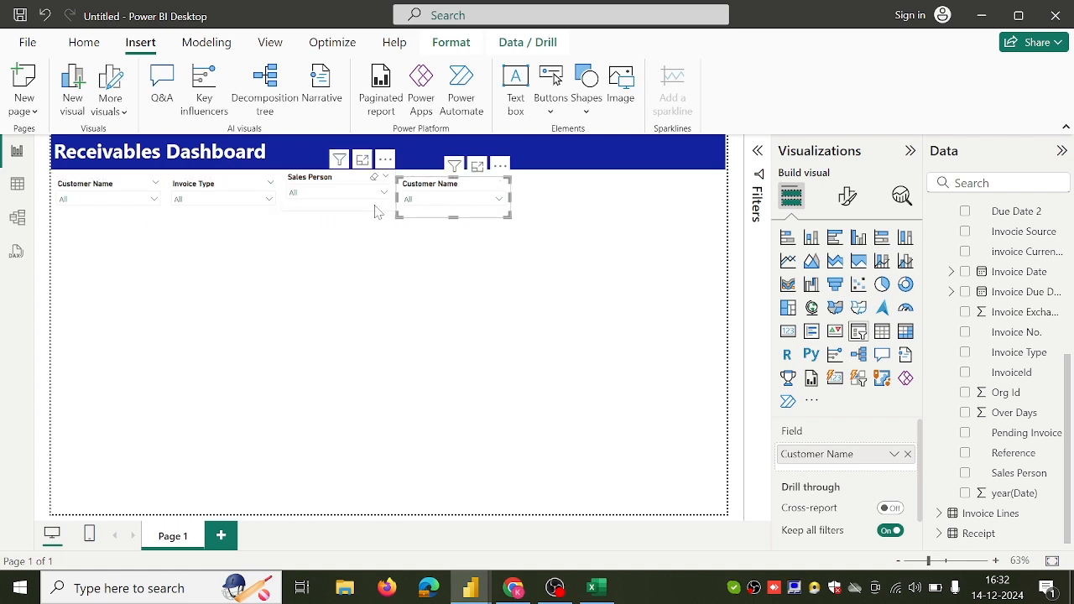
{"action": "left_click_drag", "start_coordinate": [376, 216], "coordinate": [377, 221]}
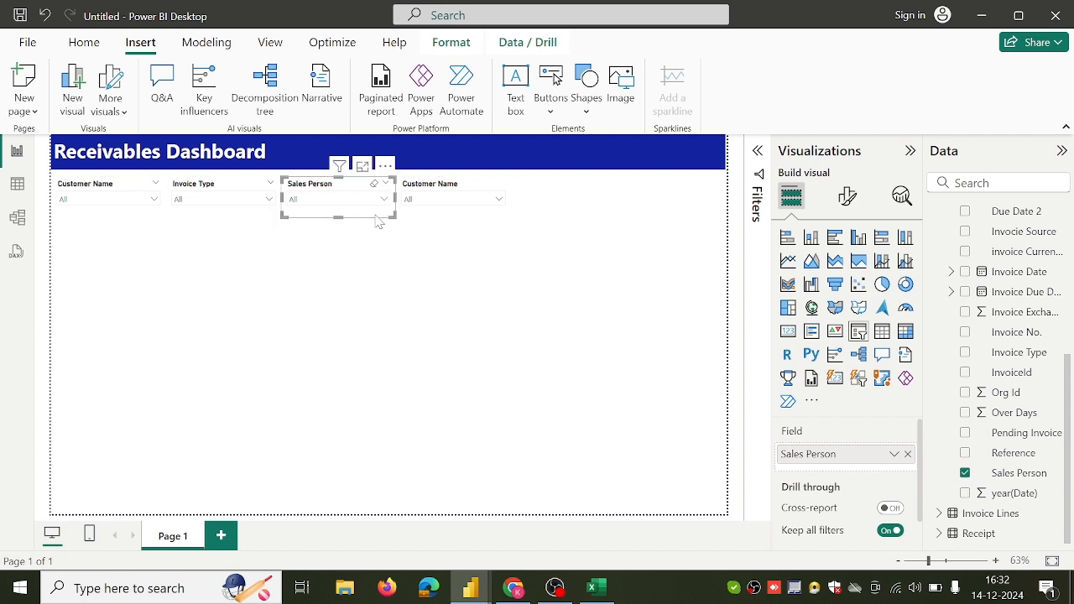
Step: Check the sample layout's fourth filter, then replace the fourth slicer's field with Item Code from the Invoice Lines table
{"action": "left_click", "coordinate": [435, 220]}
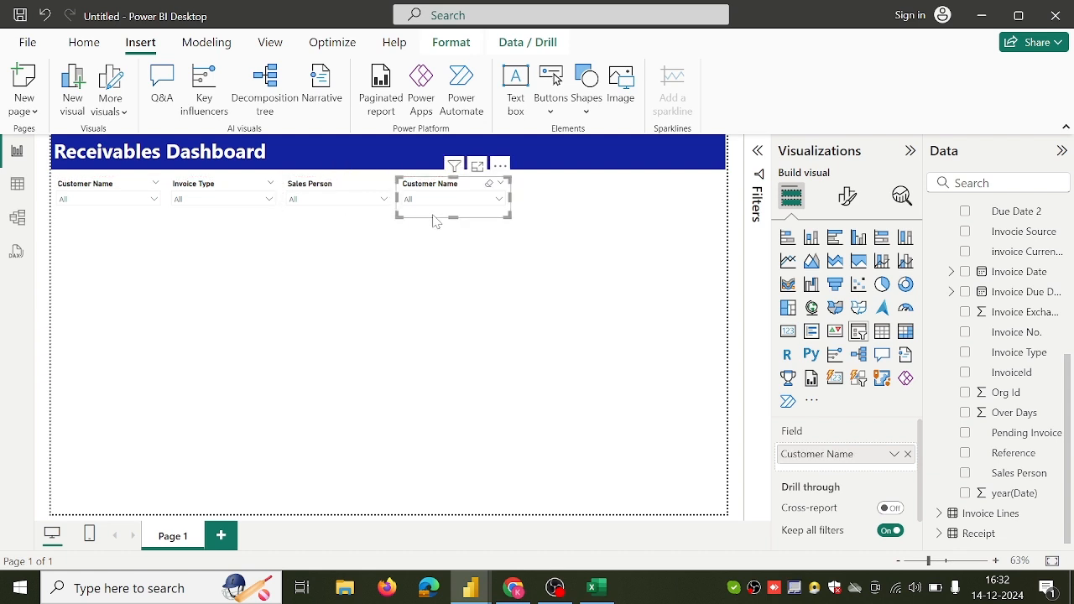
{"action": "left_click", "coordinate": [907, 454]}
{"action": "left_click", "coordinate": [520, 590]}
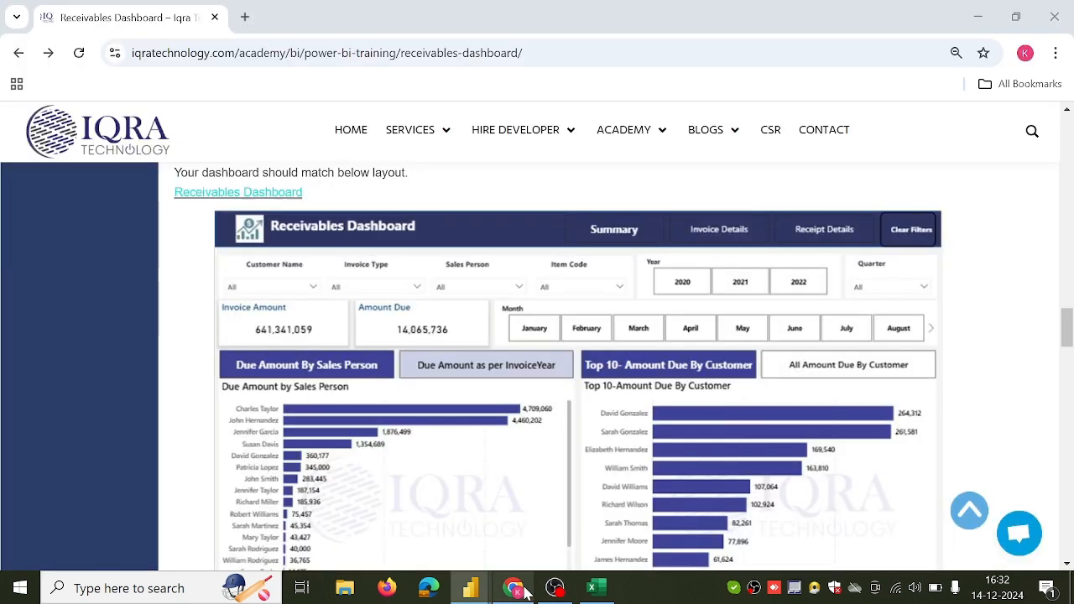
{"action": "mouse_move", "coordinate": [474, 587]}
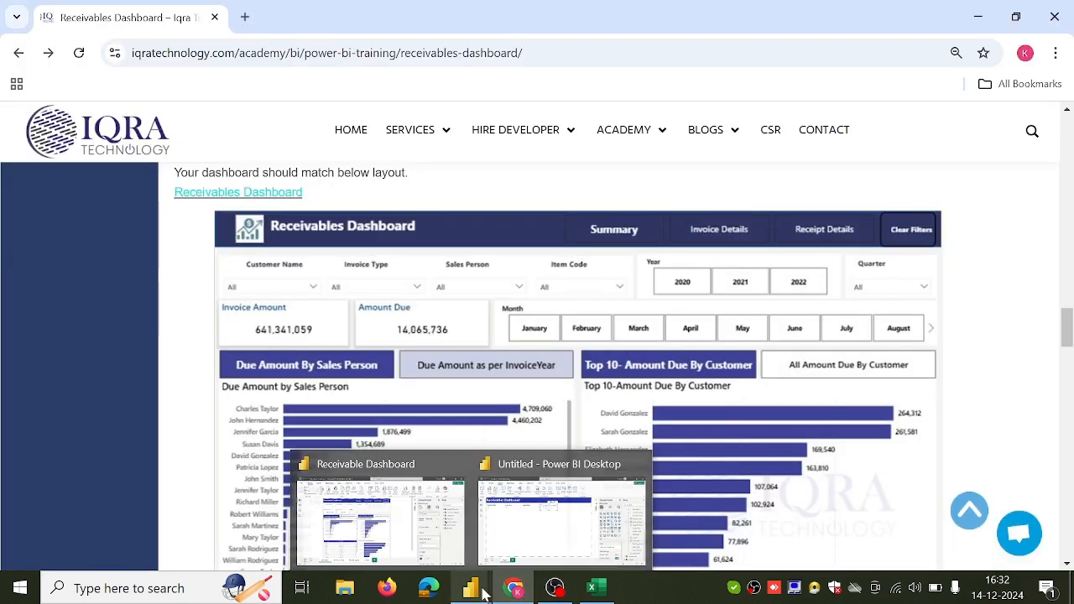
{"action": "left_click", "coordinate": [543, 537]}
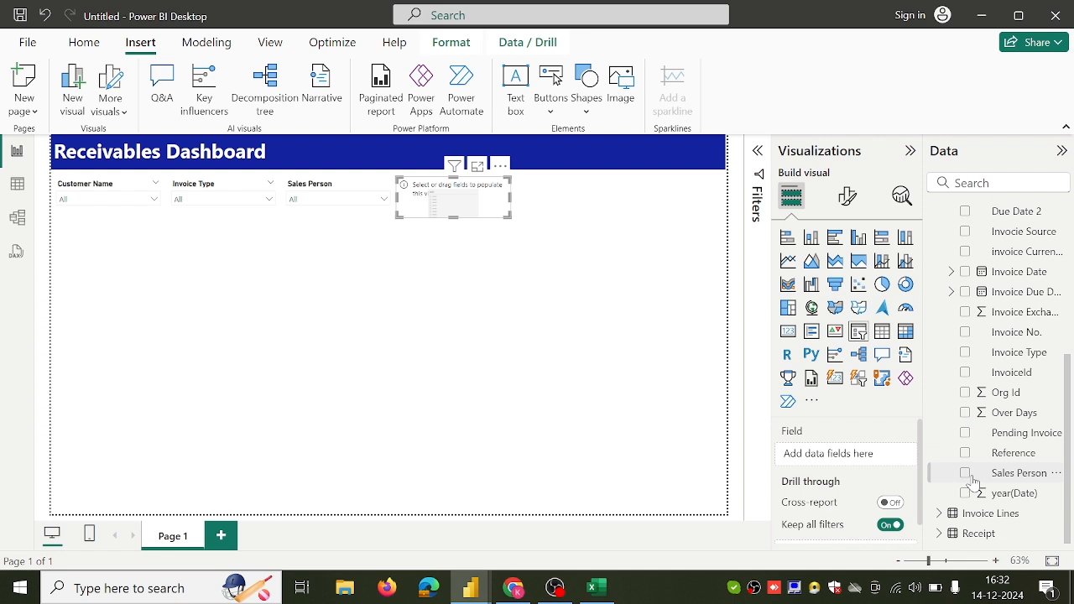
{"action": "scroll", "coordinate": [973, 483], "scroll_direction": "up", "scroll_amount": 3}
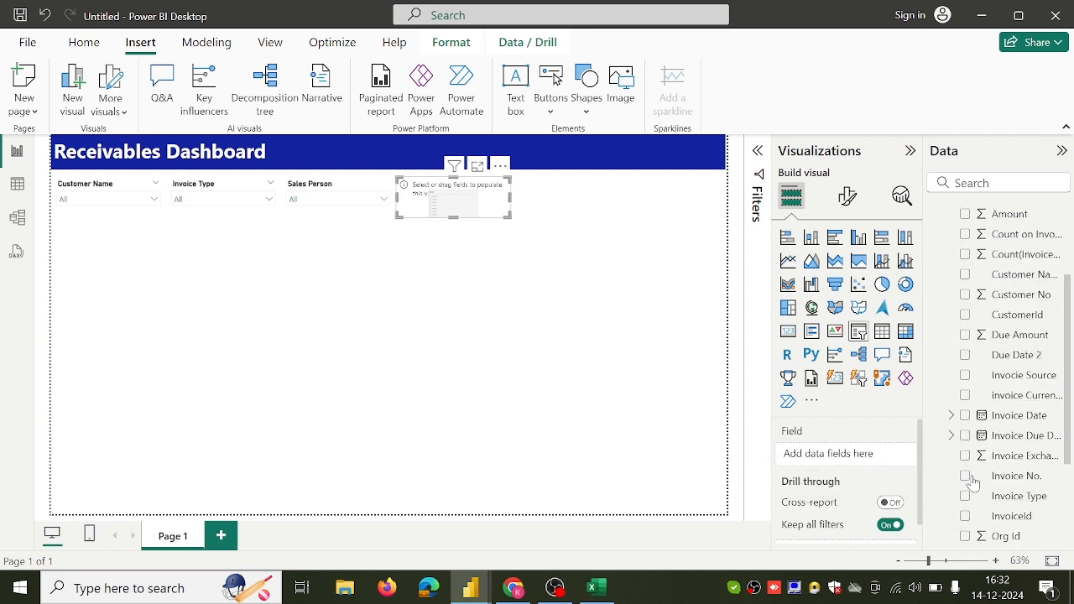
{"action": "scroll", "coordinate": [973, 484], "scroll_direction": "up", "scroll_amount": 3}
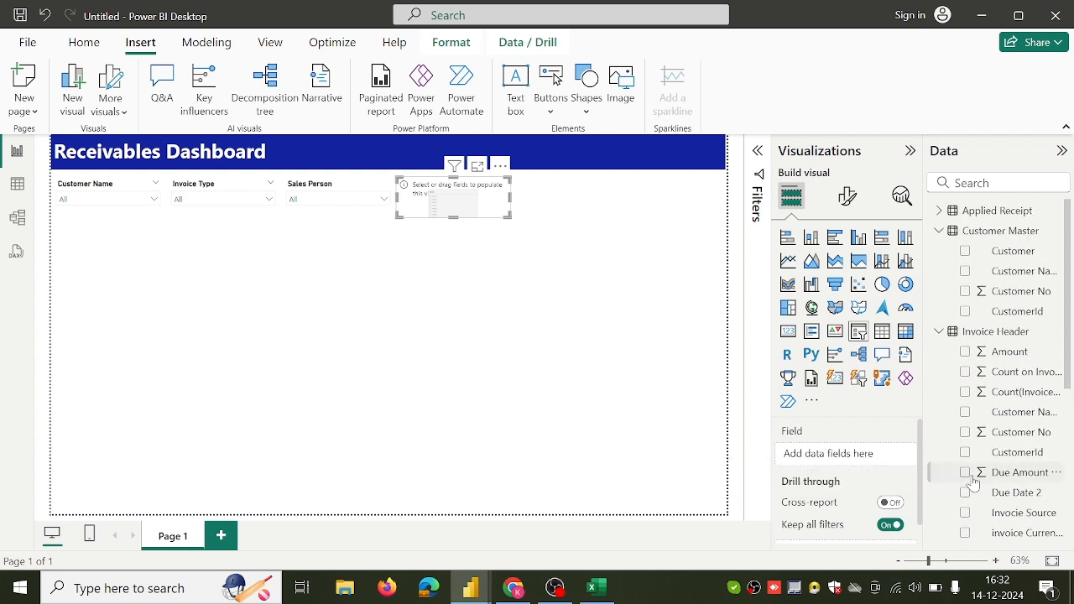
{"action": "scroll", "coordinate": [973, 484], "scroll_direction": "down", "scroll_amount": 6}
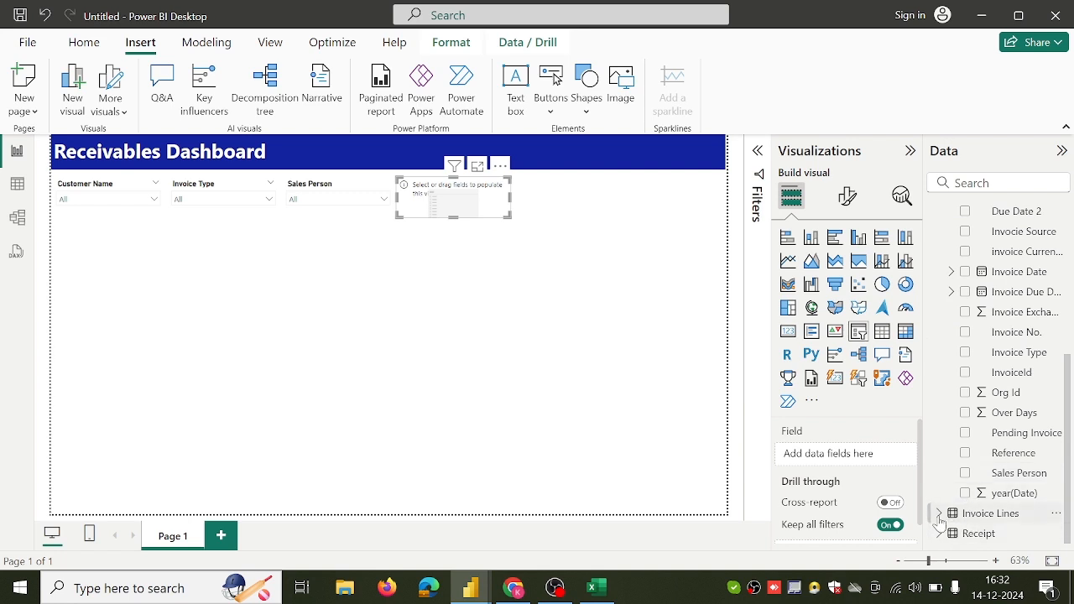
{"action": "left_click", "coordinate": [939, 515]}
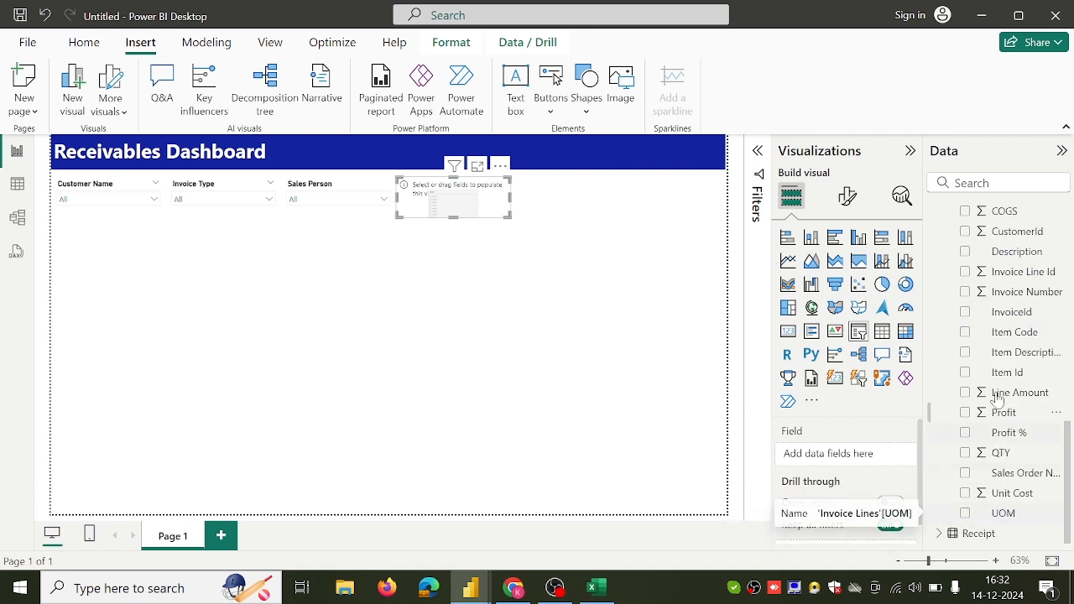
{"action": "left_click", "coordinate": [965, 335]}
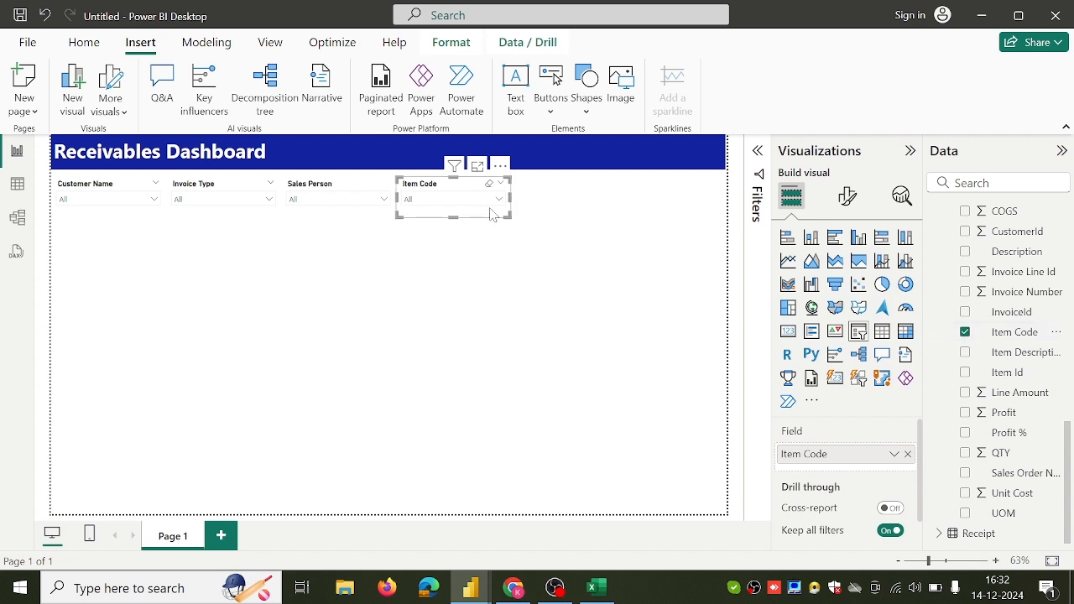
{"action": "left_click", "coordinate": [425, 266]}
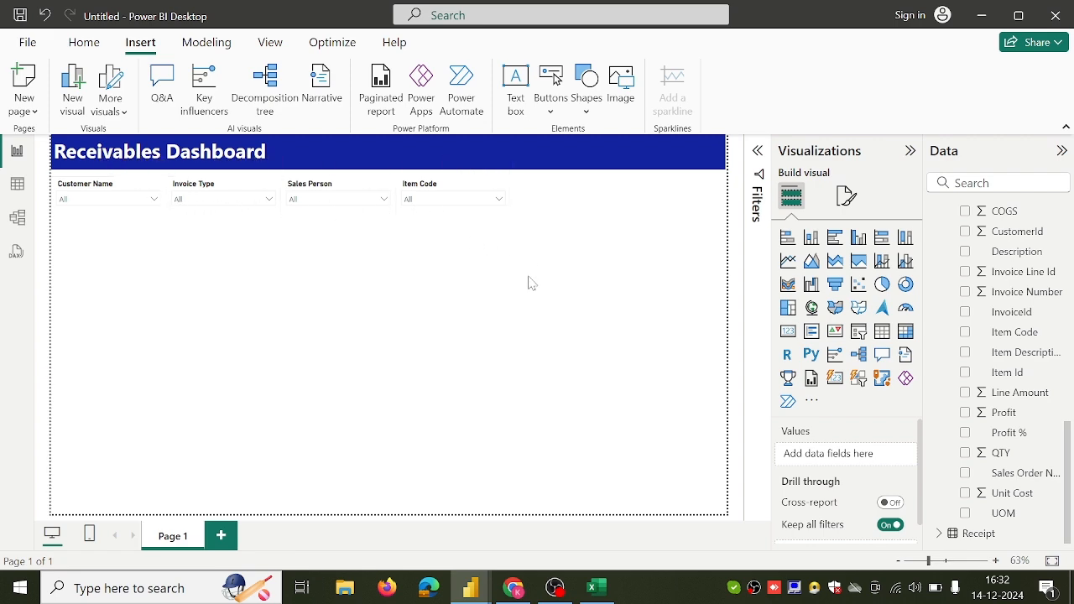
Step: Compare the slicer row with the sample layout, then narrow the Customer Name slicer and move the Invoice Type slicer up against it
{"action": "left_click", "coordinate": [513, 587]}
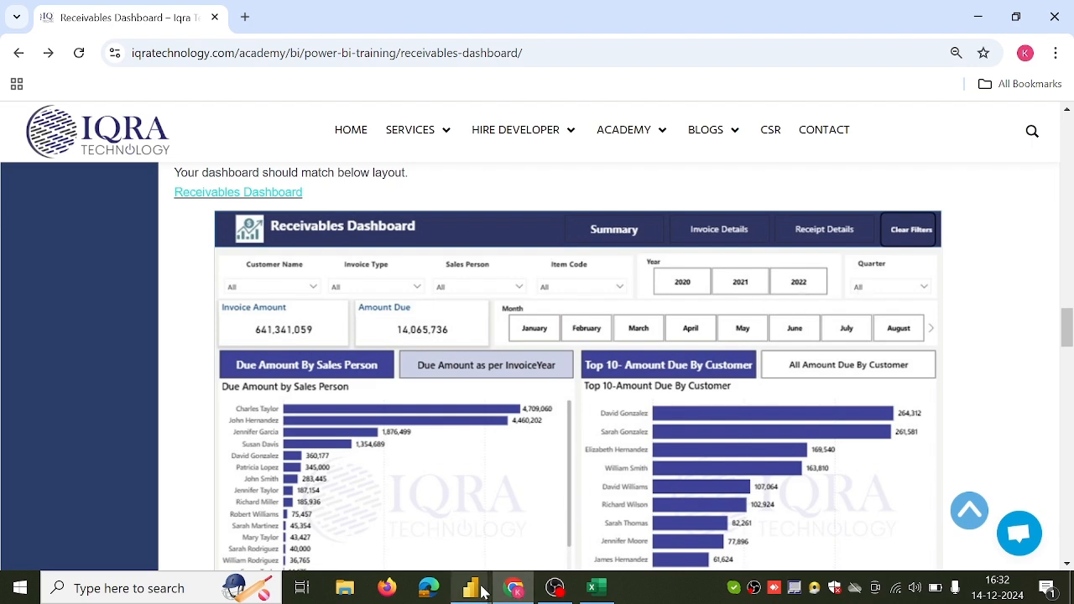
{"action": "mouse_move", "coordinate": [482, 593]}
{"action": "left_click", "coordinate": [528, 520]}
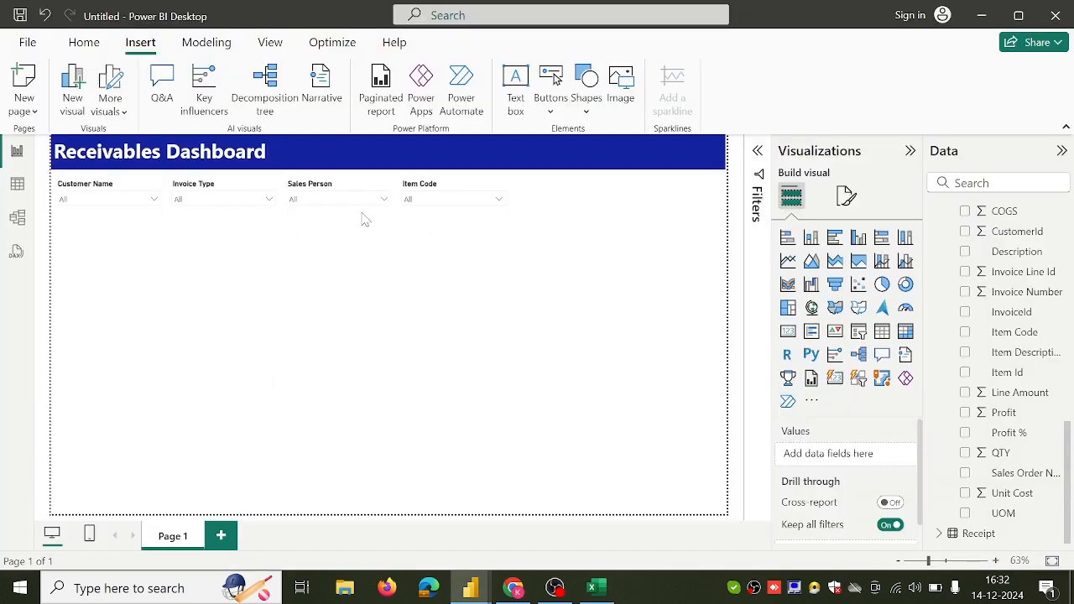
{"action": "left_click", "coordinate": [150, 218]}
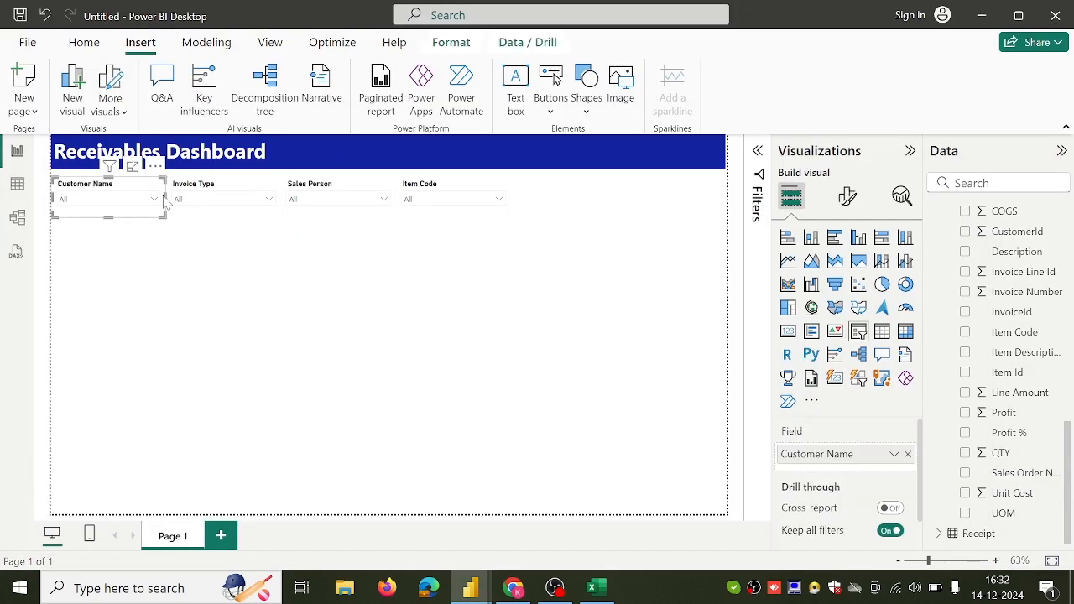
{"action": "left_click_drag", "start_coordinate": [163, 197], "coordinate": [183, 220]}
{"action": "left_click", "coordinate": [200, 215]}
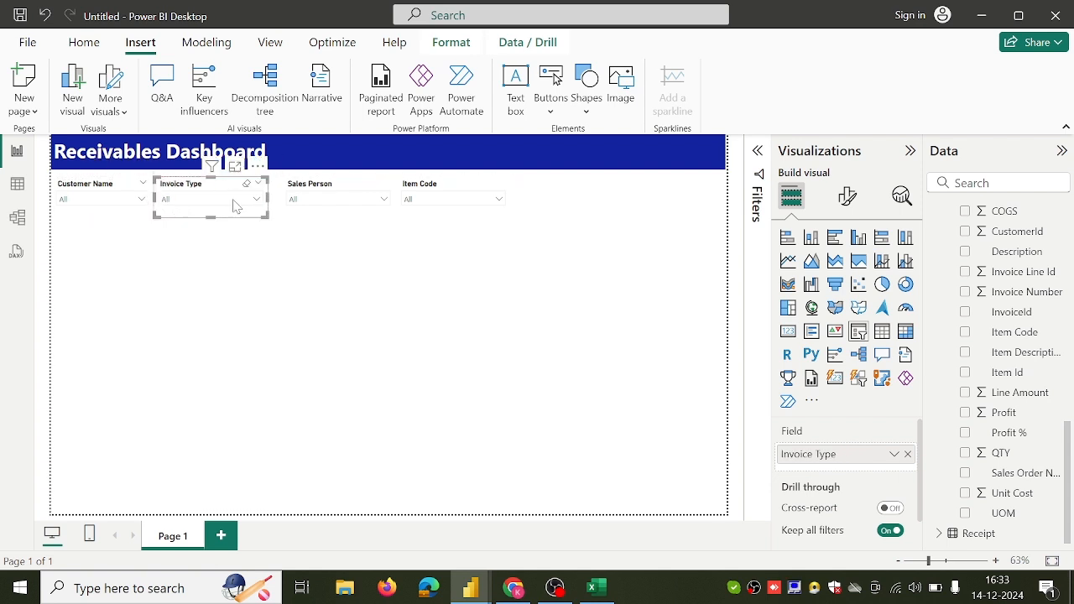
Step: Narrow the Invoice Type, Sales Person and Item Code slicers and close the gaps between them along the row
{"action": "left_click_drag", "start_coordinate": [268, 198], "coordinate": [260, 220]}
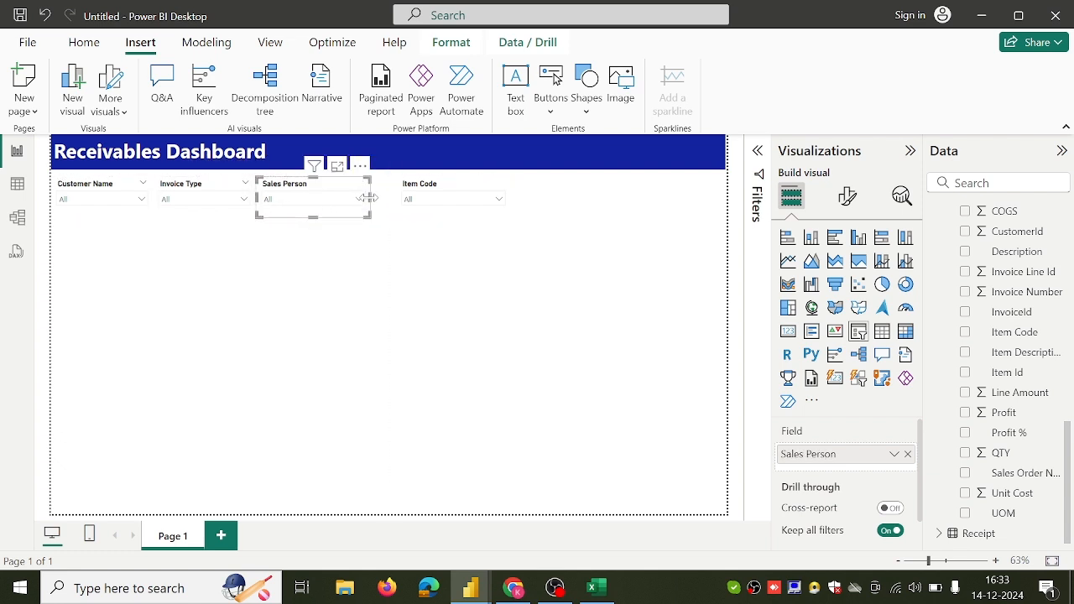
{"action": "left_click_drag", "start_coordinate": [367, 198], "coordinate": [354, 201]}
{"action": "left_click_drag", "start_coordinate": [419, 218], "coordinate": [391, 219]}
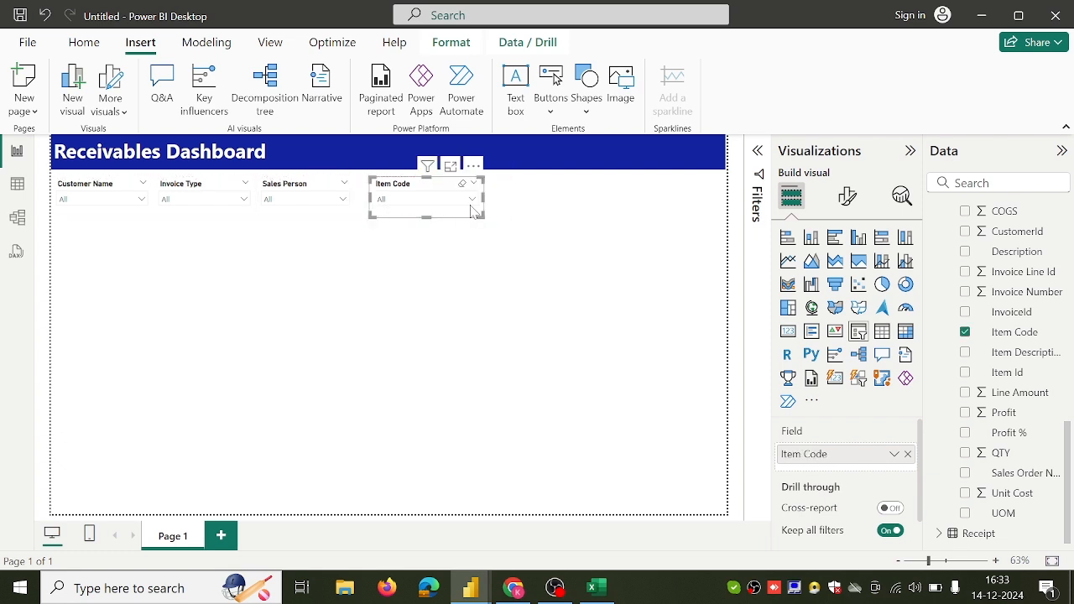
{"action": "mouse_move", "coordinate": [483, 198]}
{"action": "left_mouse_down"}
{"action": "mouse_move", "coordinate": [463, 206]}
{"action": "mouse_move", "coordinate": [474, 205]}
{"action": "left_mouse_up"}
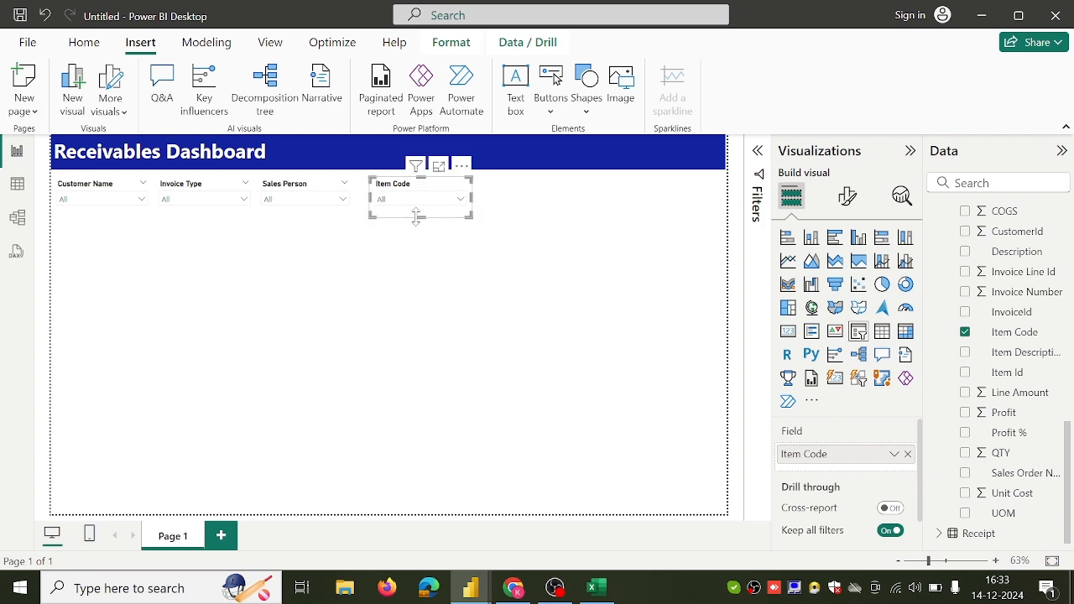
{"action": "left_click_drag", "start_coordinate": [409, 217], "coordinate": [400, 218]}
{"action": "left_click", "coordinate": [388, 272]}
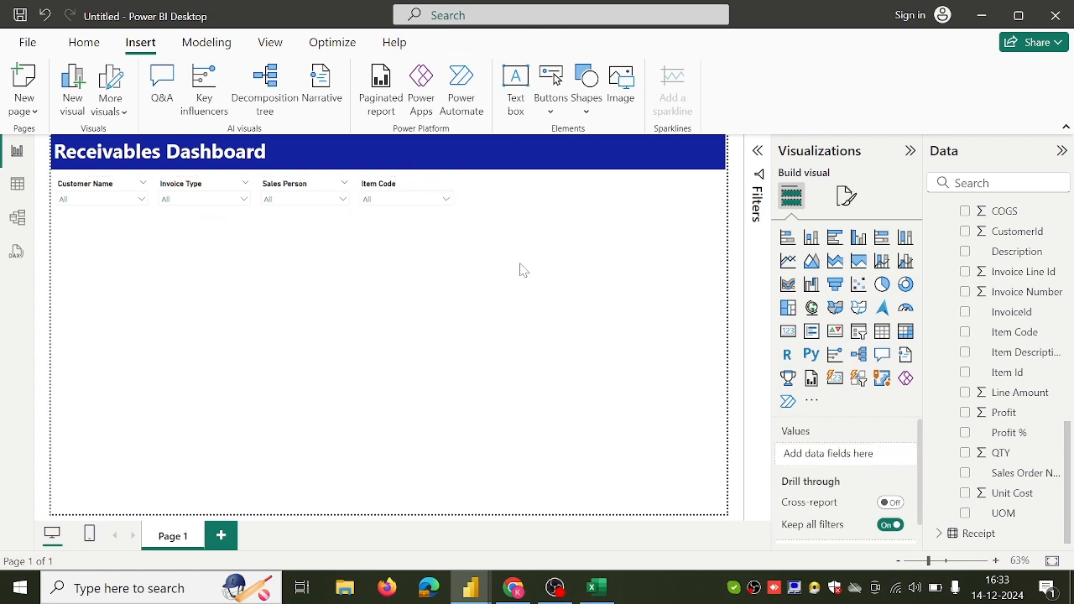
Step: Add a new slicer beside the Item Code slicer using Invoice Date from the Invoice Header table
{"action": "left_click", "coordinate": [857, 337]}
{"action": "left_click_drag", "start_coordinate": [134, 329], "coordinate": [541, 235]}
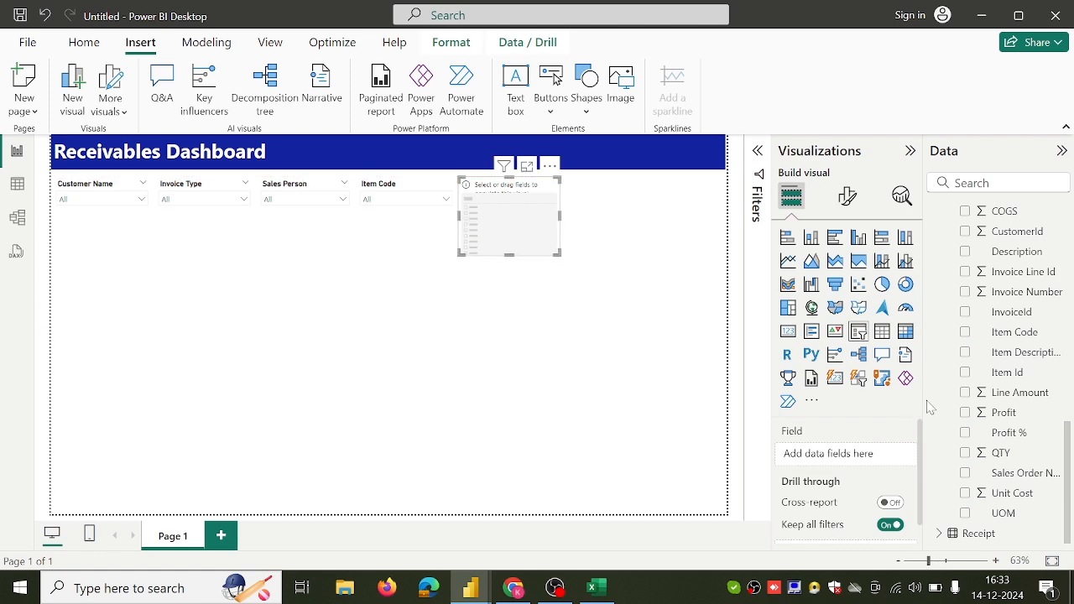
{"action": "scroll", "coordinate": [1007, 416], "scroll_direction": "up", "scroll_amount": 10}
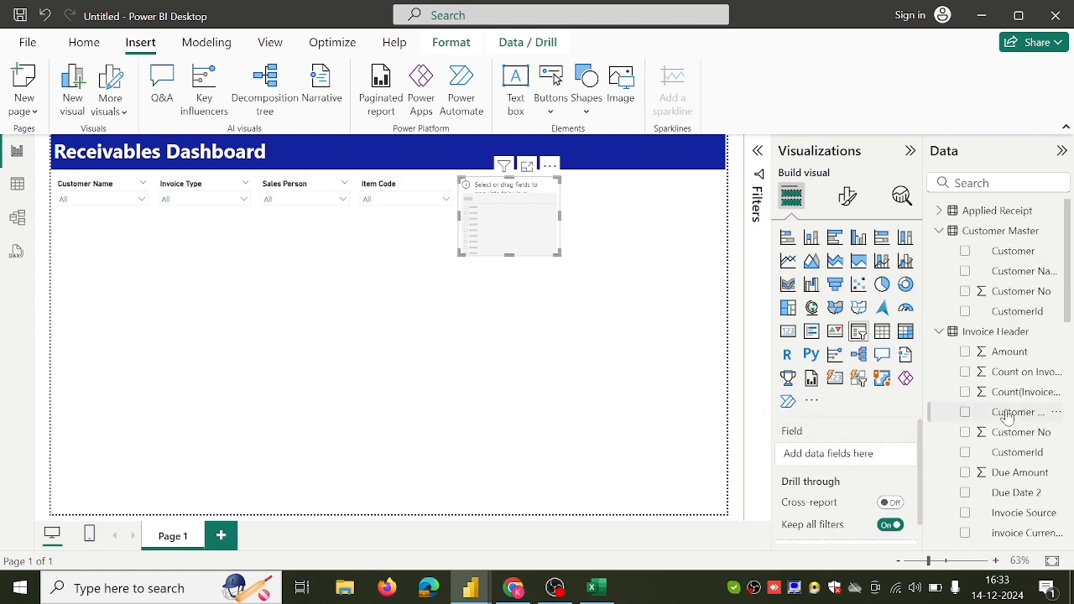
{"action": "scroll", "coordinate": [1007, 417], "scroll_direction": "down", "scroll_amount": 5}
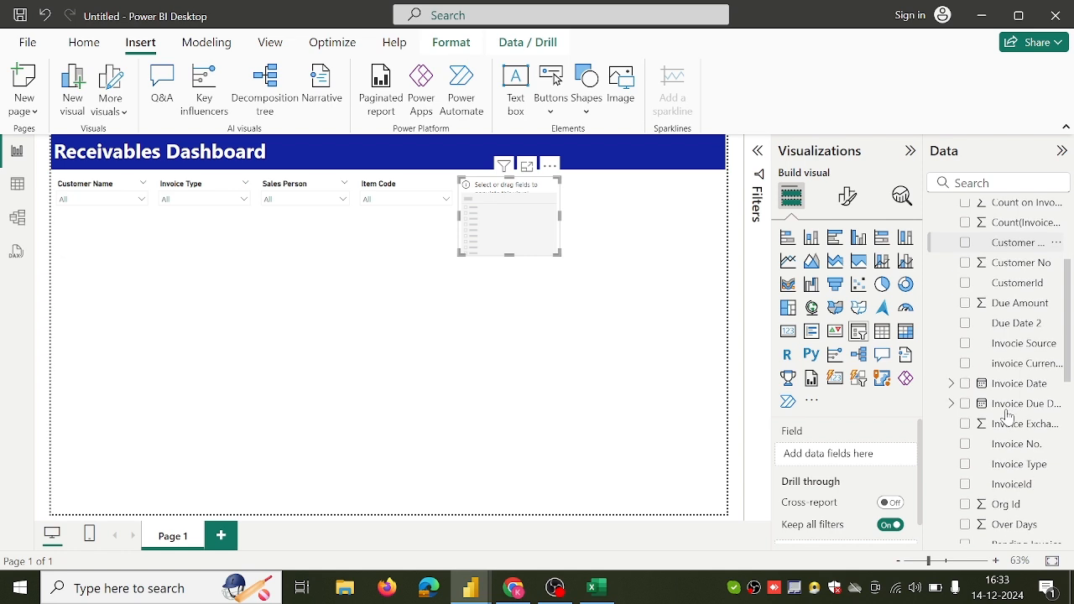
{"action": "left_click", "coordinate": [965, 384]}
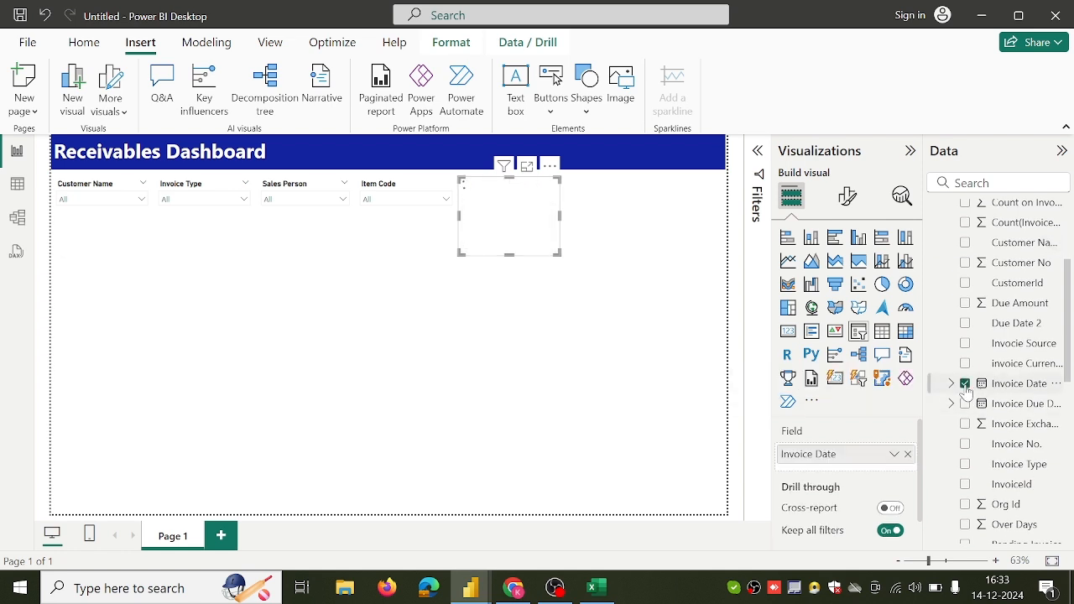
Step: Switch the new slicer's Invoice Date field to Date Hierarchy and remove the Quarter, Month and Day levels, keeping only Year
{"action": "right_click", "coordinate": [849, 463]}
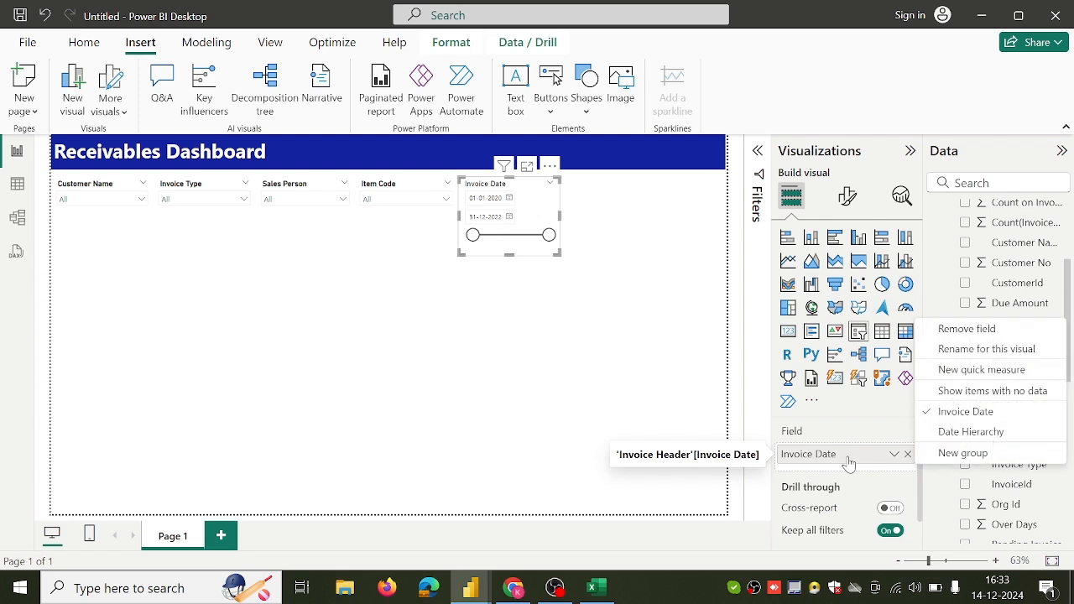
{"action": "left_click", "coordinate": [968, 432]}
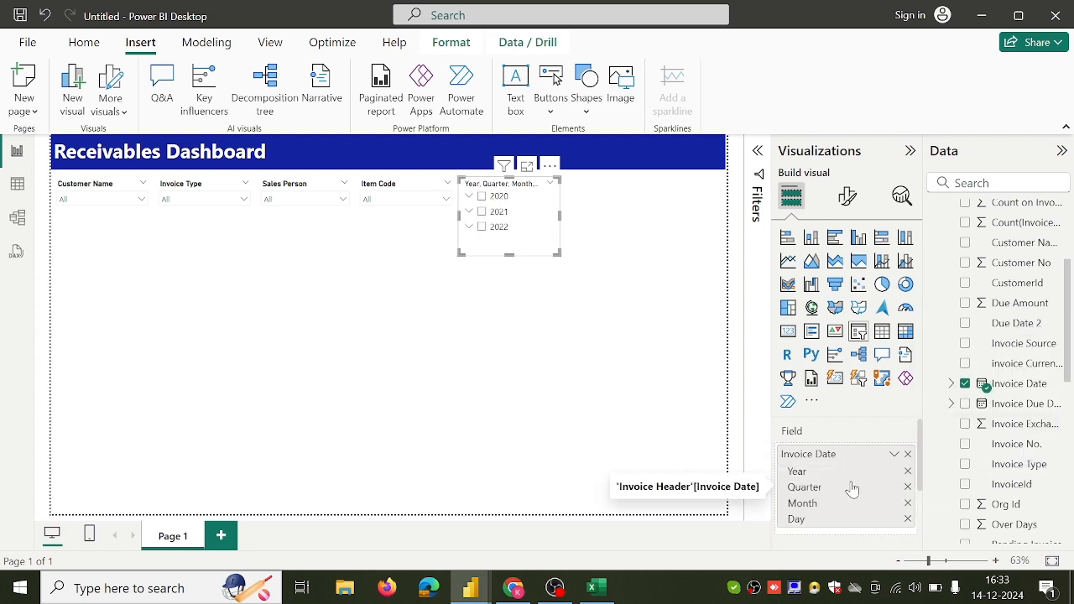
{"action": "left_click", "coordinate": [907, 487]}
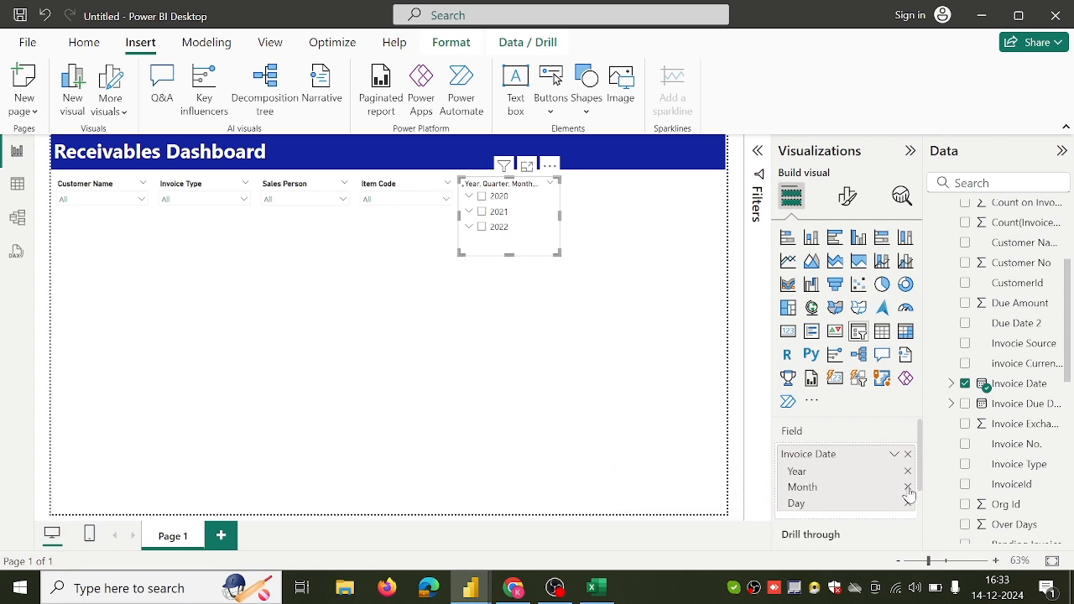
{"action": "left_click", "coordinate": [908, 489]}
{"action": "left_click", "coordinate": [907, 487]}
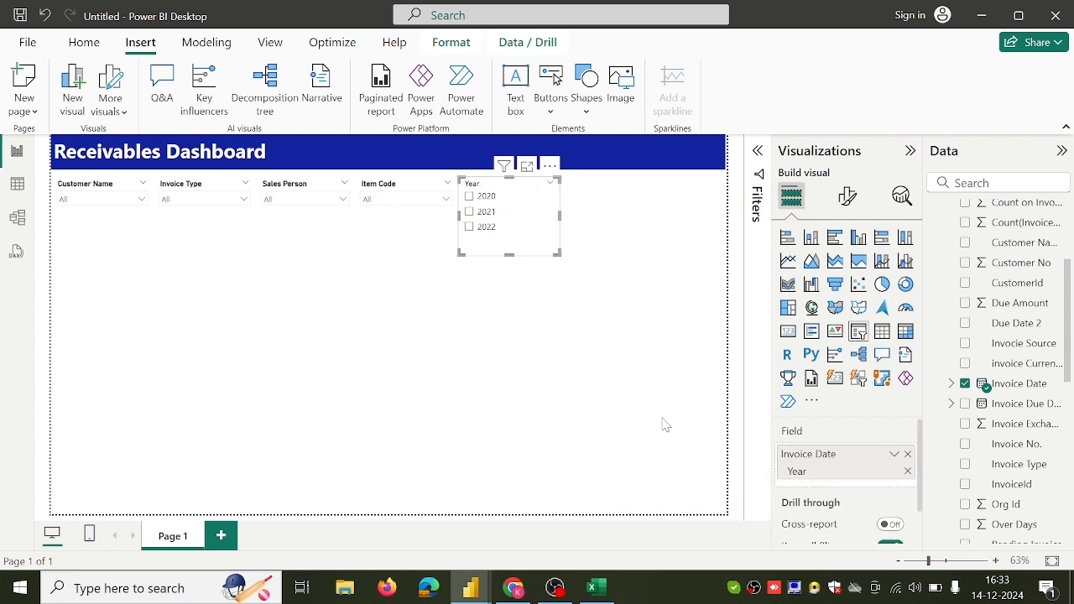
Step: Set the Year slicer's style to Tile and resize it wider and shorter so the three years fit in one row
{"action": "left_click_drag", "start_coordinate": [507, 253], "coordinate": [509, 242]}
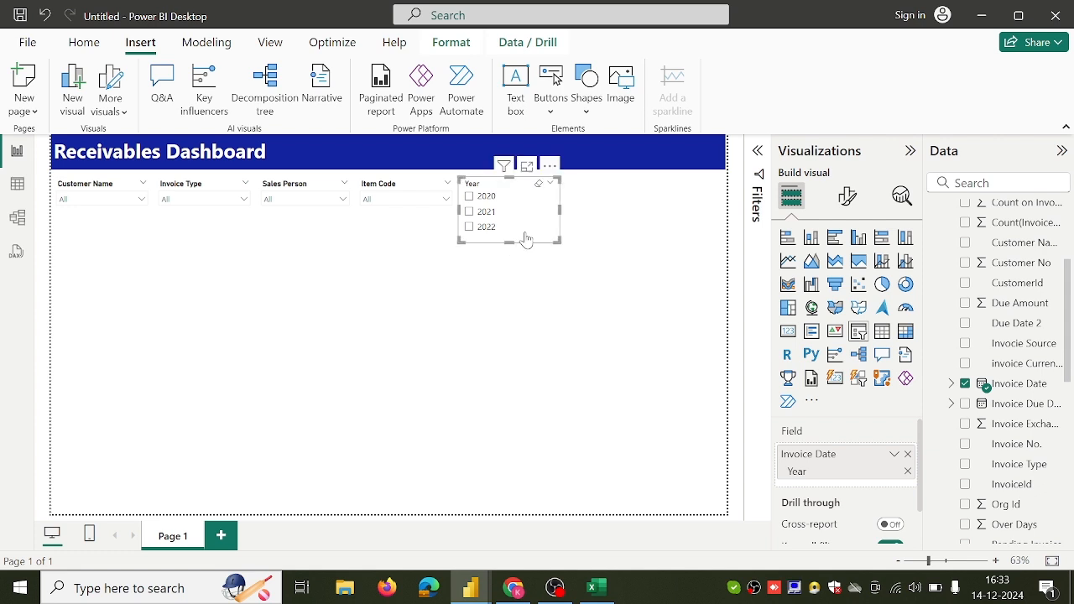
{"action": "left_click", "coordinate": [846, 198]}
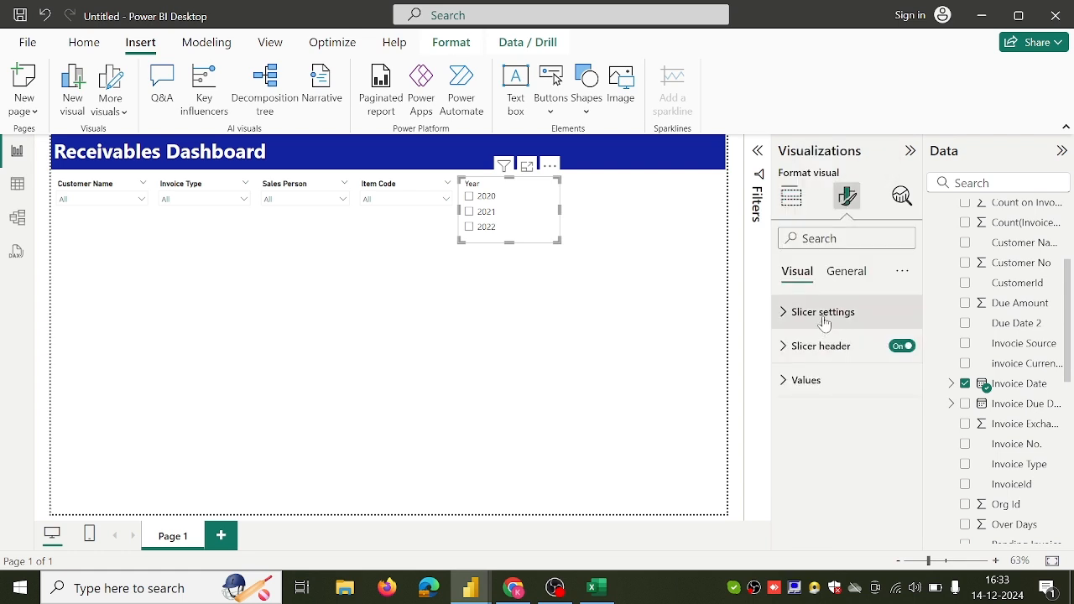
{"action": "left_click", "coordinate": [822, 313]}
{"action": "left_click", "coordinate": [842, 396]}
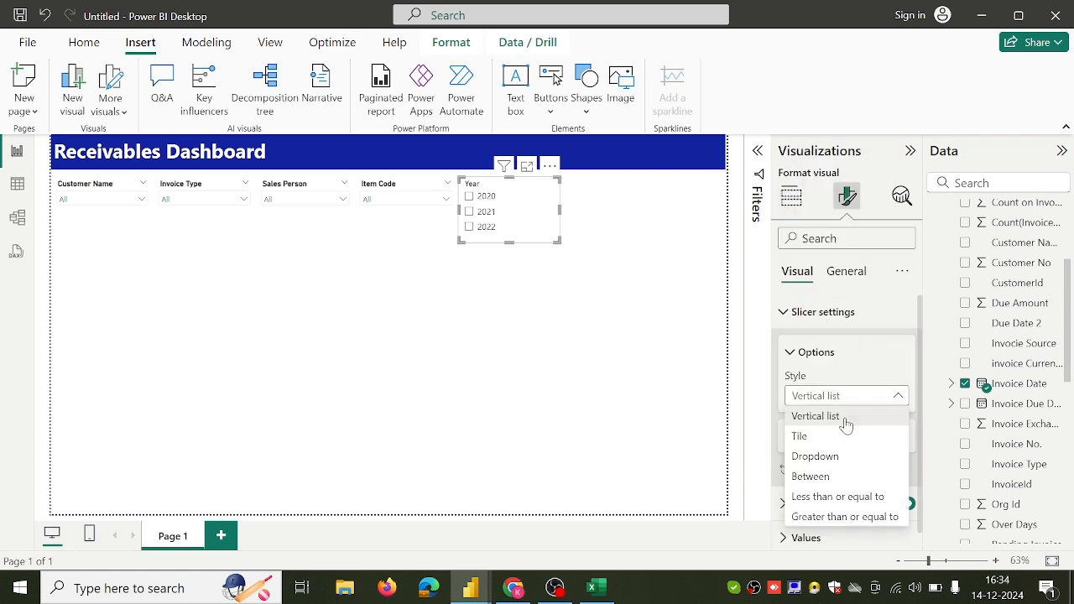
{"action": "left_click", "coordinate": [843, 434]}
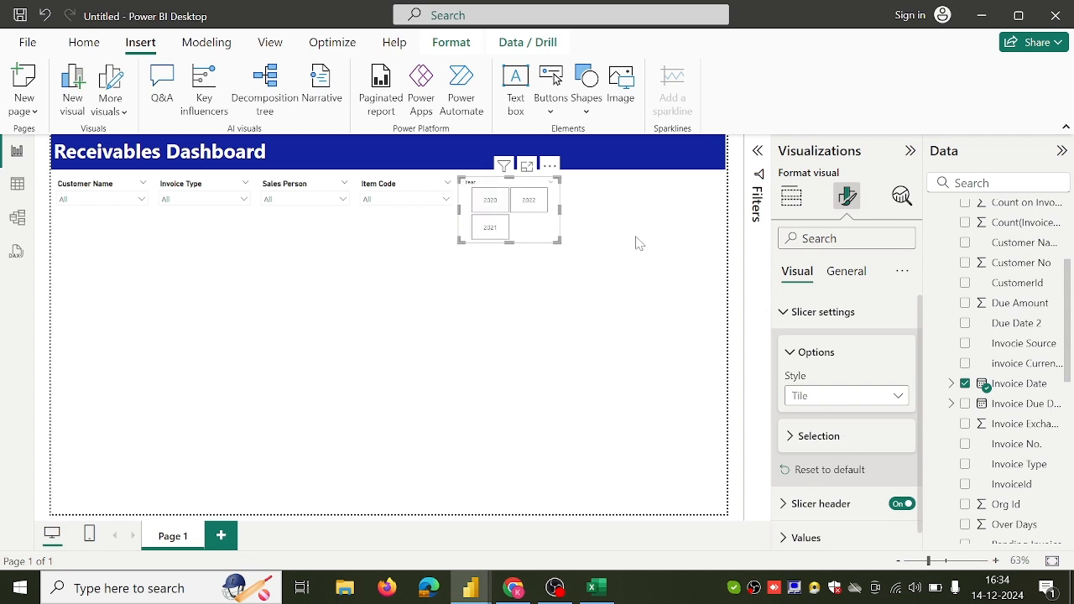
{"action": "left_click_drag", "start_coordinate": [560, 208], "coordinate": [628, 219]}
{"action": "left_click_drag", "start_coordinate": [544, 242], "coordinate": [543, 225]}
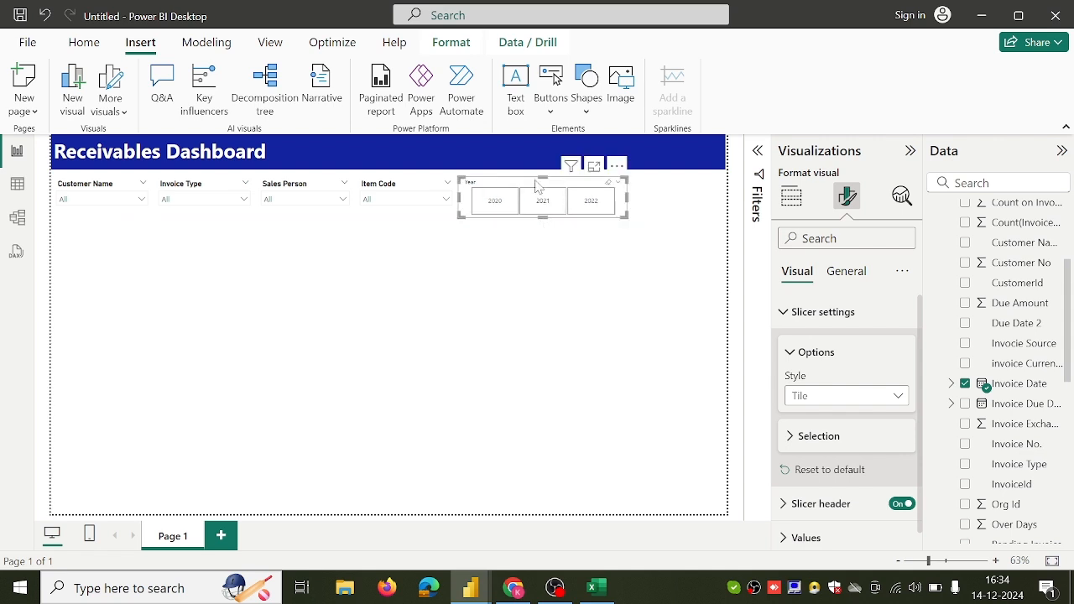
{"action": "left_click_drag", "start_coordinate": [541, 184], "coordinate": [537, 180]}
Step: Make the Year slicer's header text bold with a font size of 14
{"action": "left_click", "coordinate": [855, 271]}
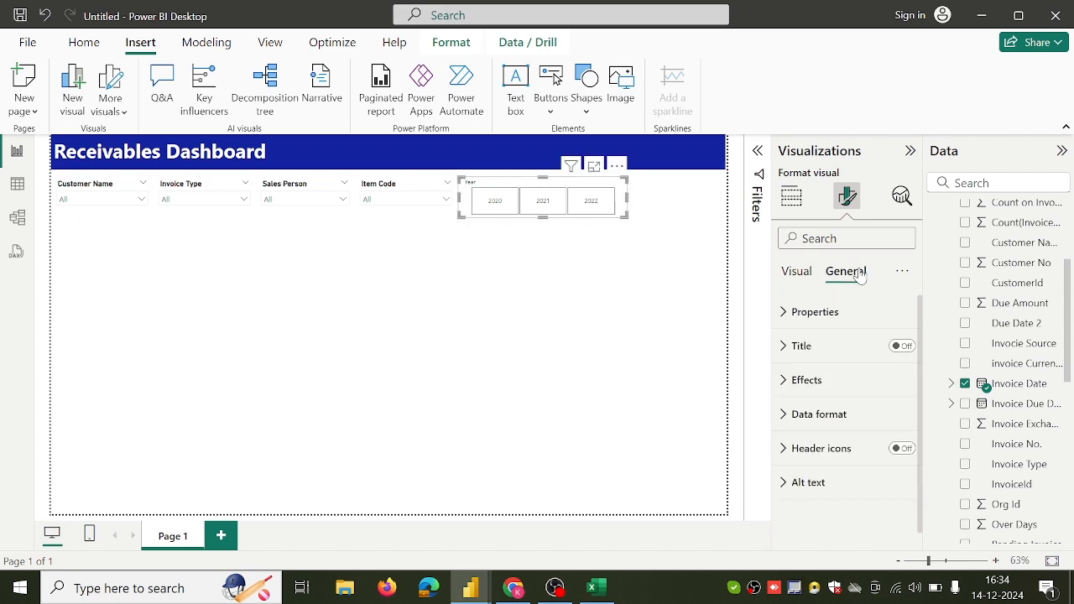
{"action": "left_click", "coordinate": [796, 283]}
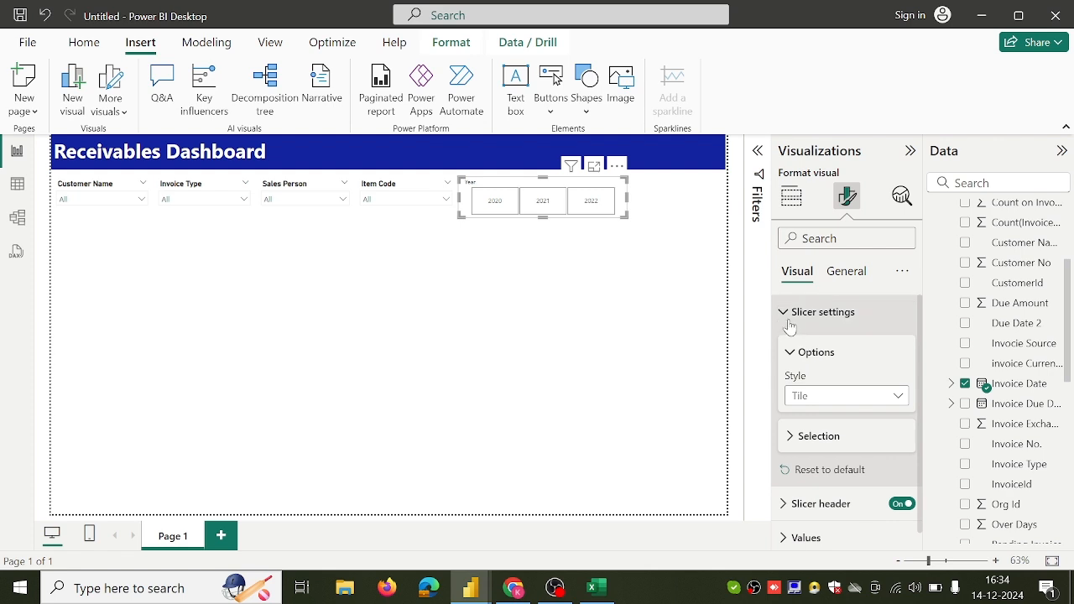
{"action": "left_click", "coordinate": [796, 317]}
{"action": "left_click", "coordinate": [815, 355]}
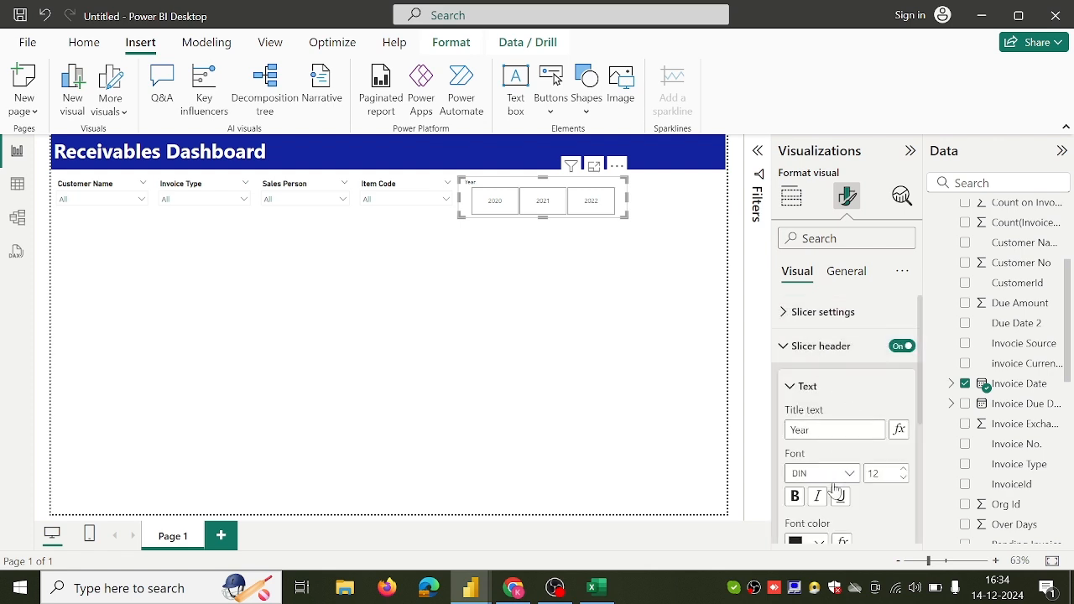
{"action": "left_click", "coordinate": [797, 495]}
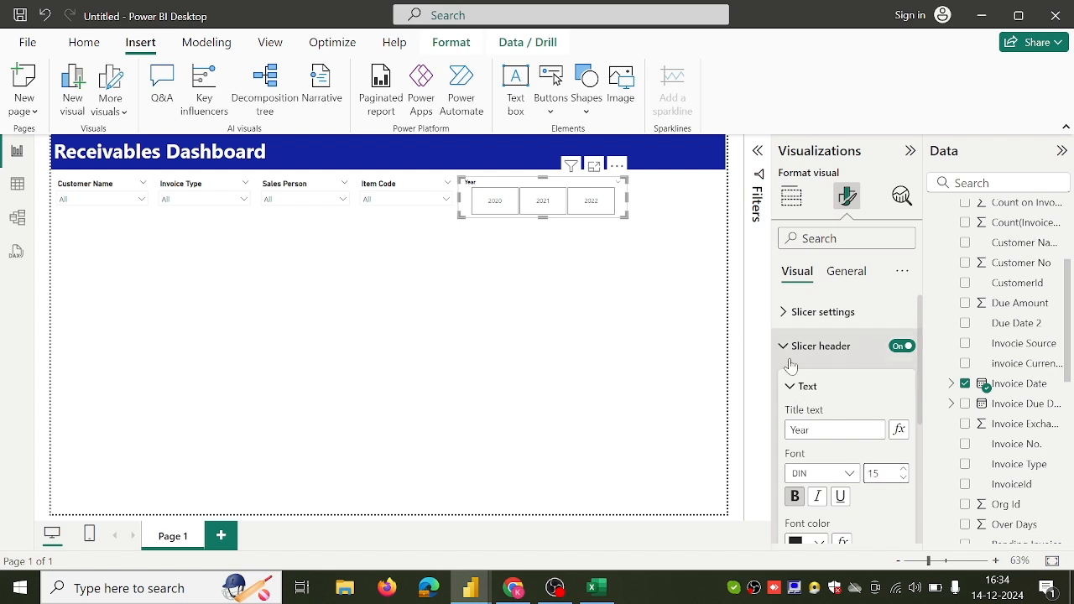
{"action": "left_click", "coordinate": [883, 473]}
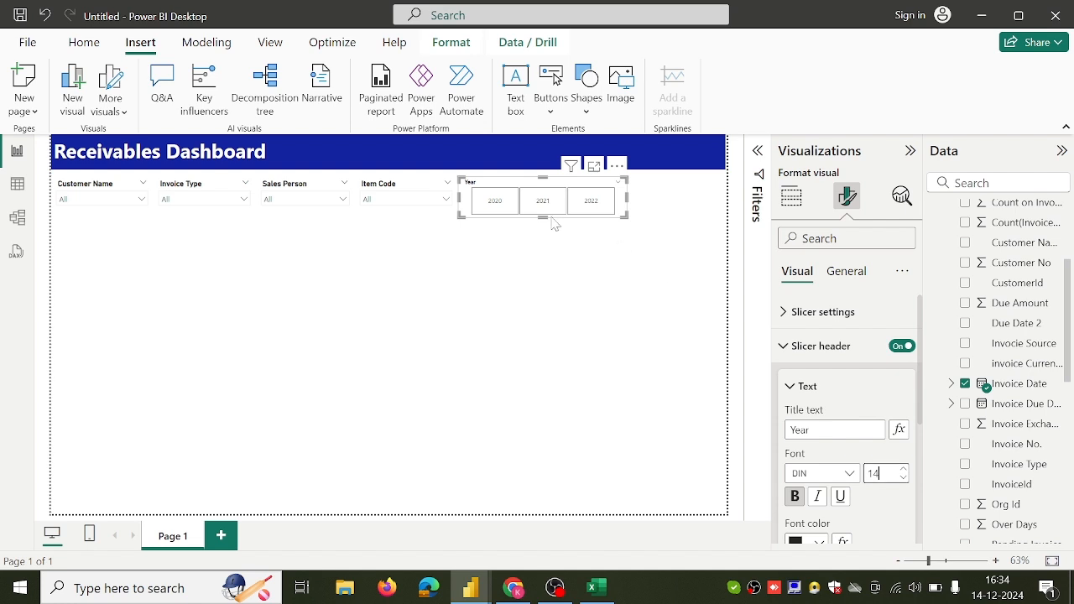
Step: Extend the Year slicer up to the banner and replace its slicer header with a title reading "Year"
{"action": "left_click_drag", "start_coordinate": [547, 180], "coordinate": [541, 174]}
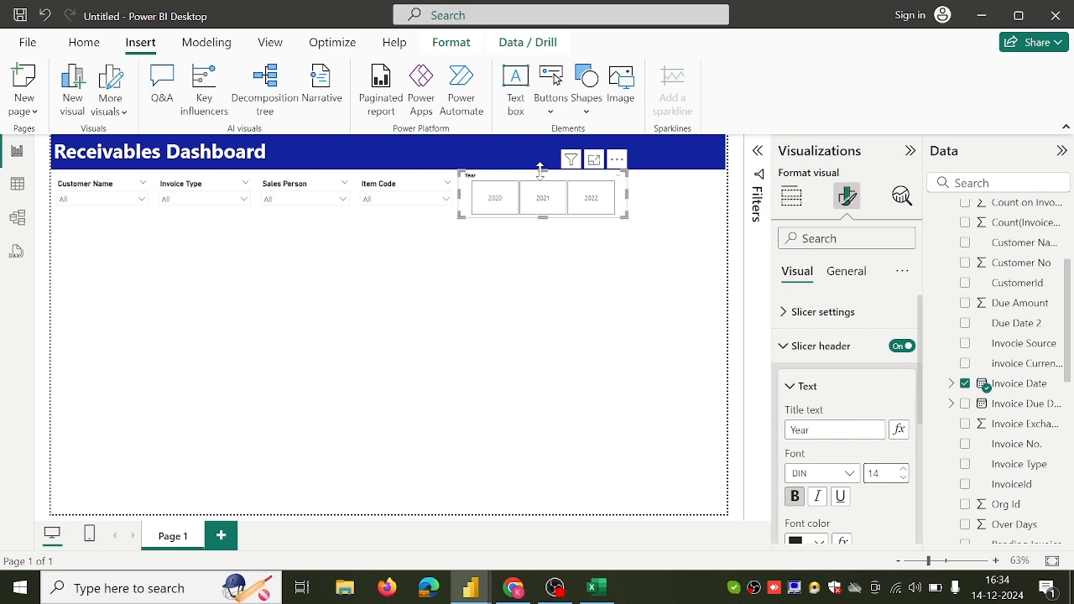
{"action": "left_click", "coordinate": [897, 349]}
{"action": "left_click", "coordinate": [843, 274]}
{"action": "left_click", "coordinate": [900, 349]}
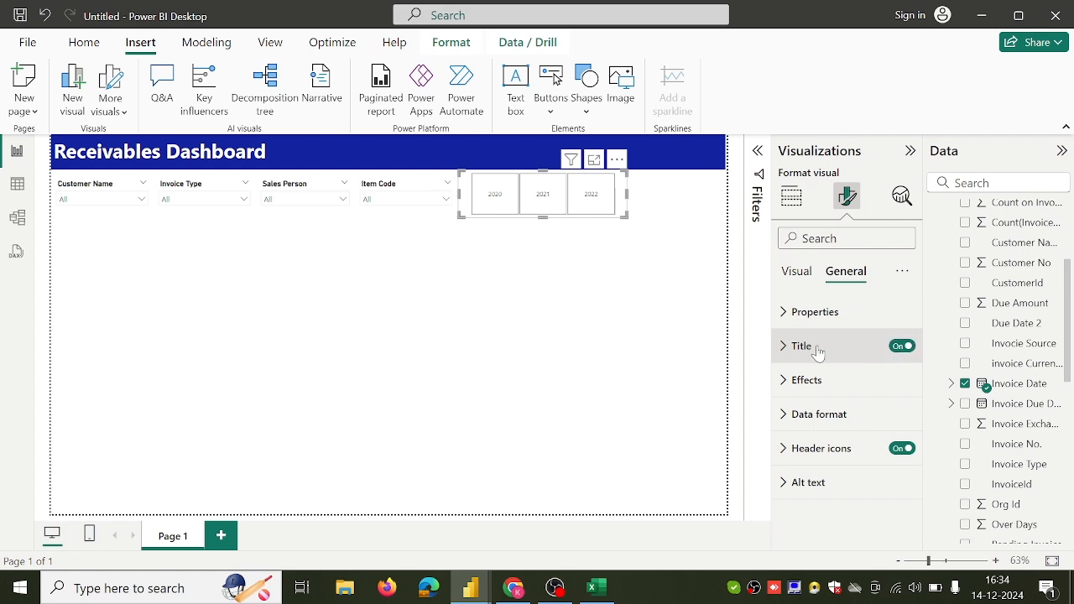
{"action": "left_click", "coordinate": [811, 349]}
{"action": "left_click", "coordinate": [818, 429]}
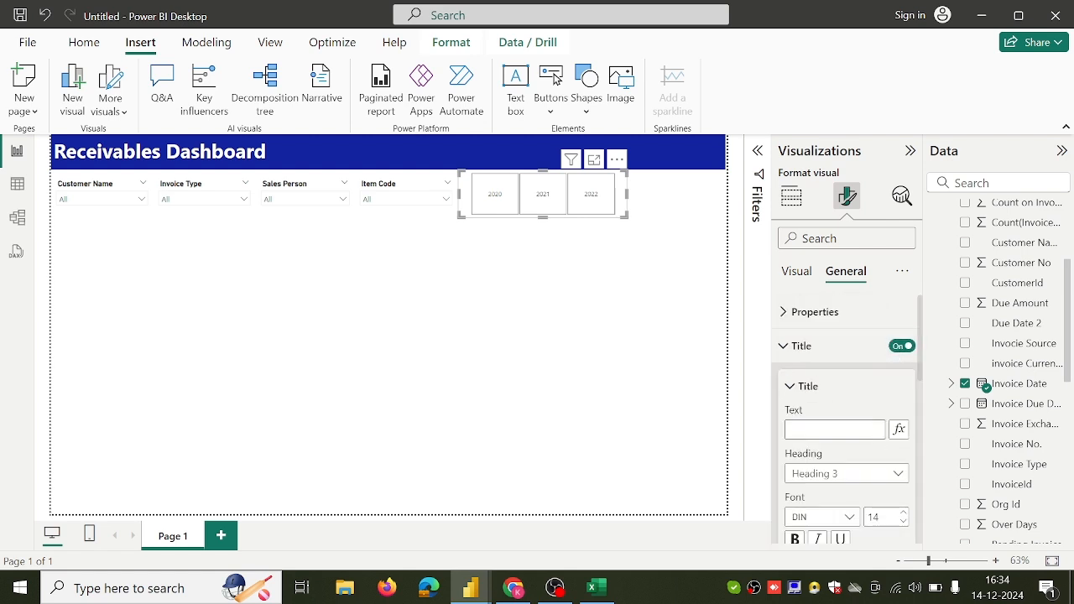
{"action": "type", "text": "Year"}
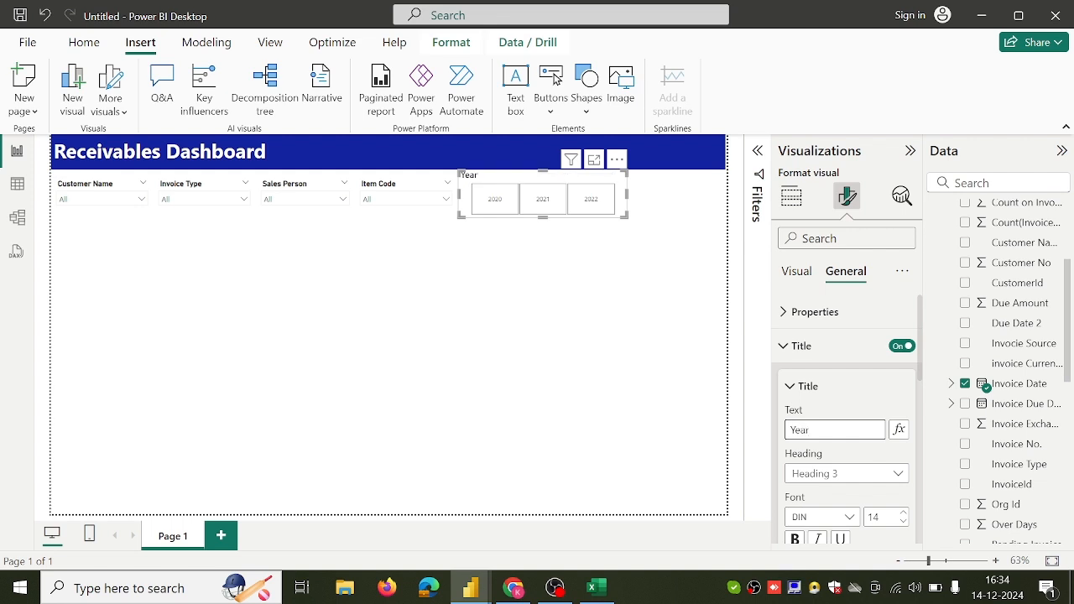
Step: Format the Year slicer's title as Heading 2, bold, size 12, and reduce the slicer's height slightly
{"action": "left_click", "coordinate": [855, 473]}
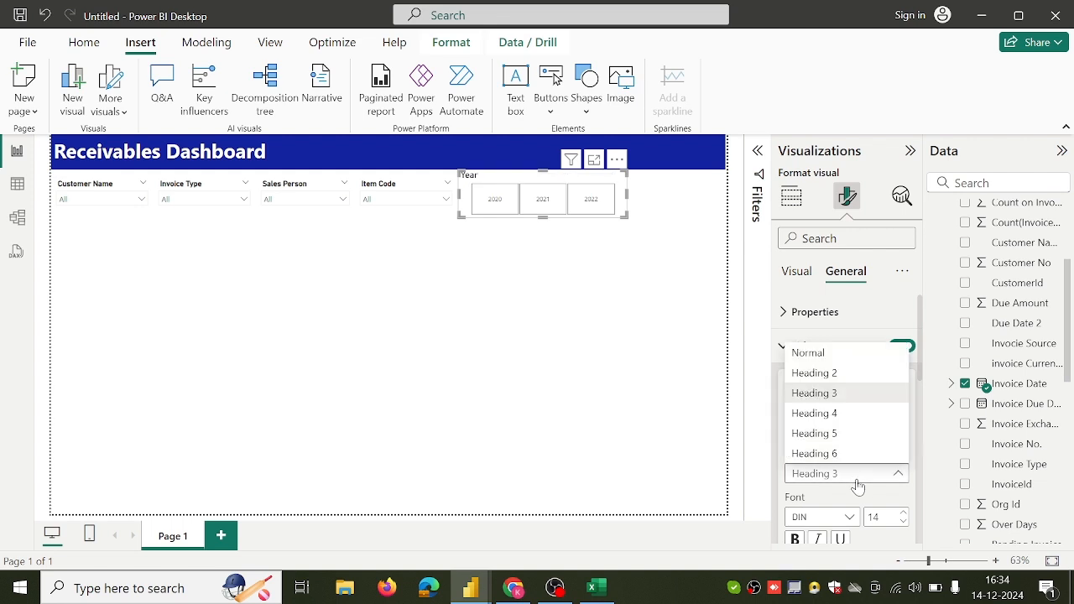
{"action": "left_click", "coordinate": [848, 374]}
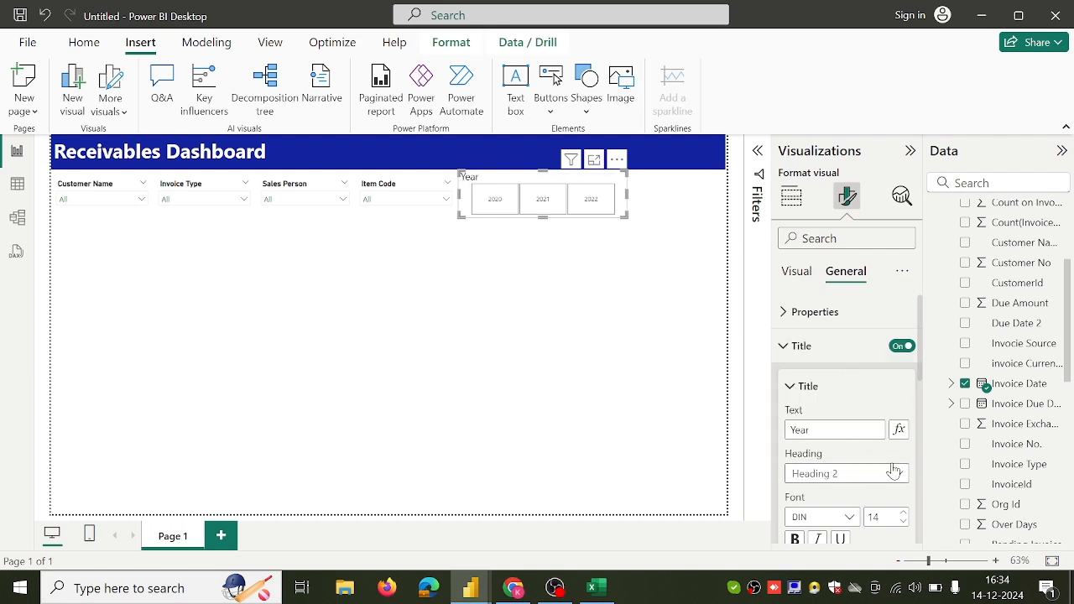
{"action": "left_click", "coordinate": [798, 541]}
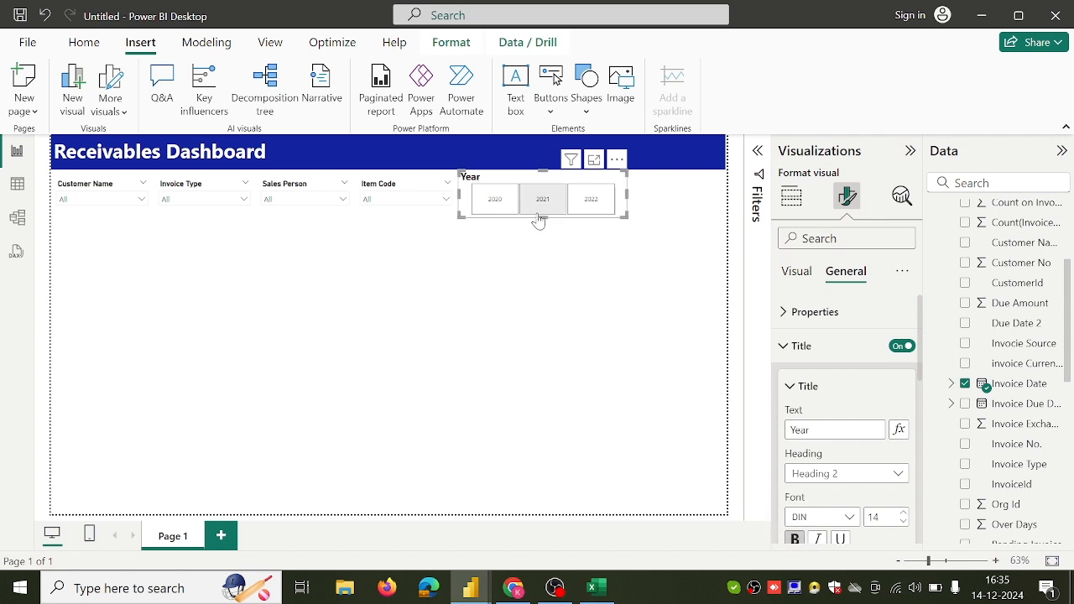
{"action": "left_click_drag", "start_coordinate": [544, 217], "coordinate": [542, 210]}
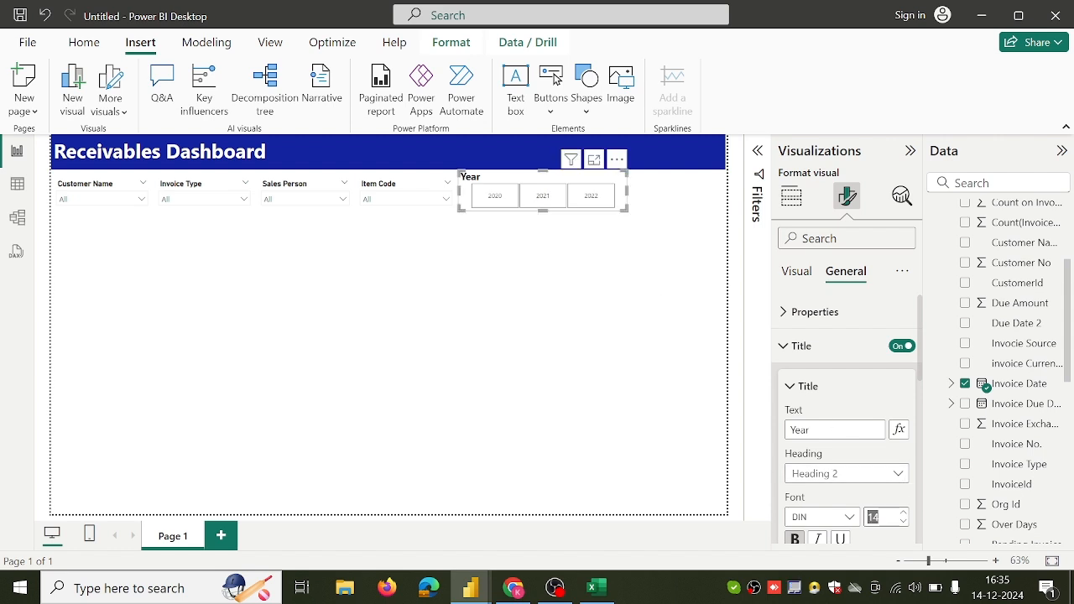
{"action": "key", "text": "Return"}
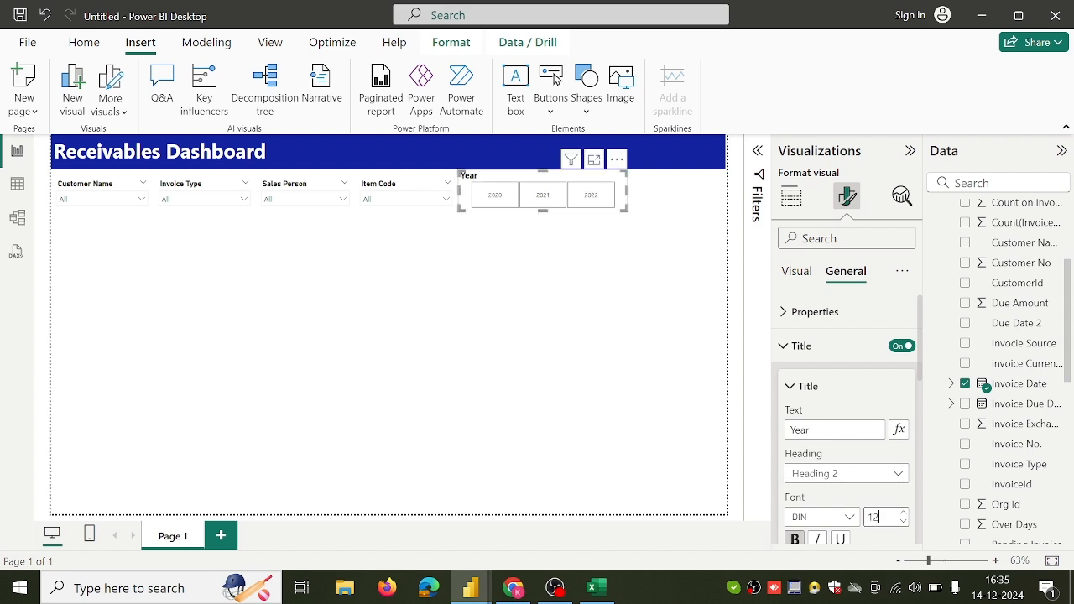
{"action": "left_click", "coordinate": [611, 328]}
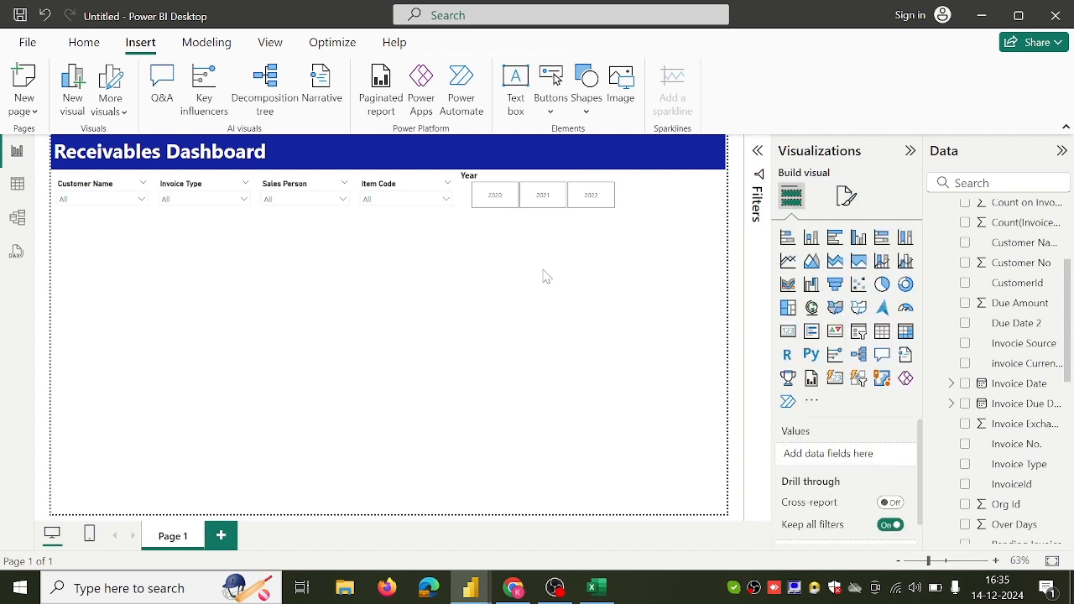
Step: Check the sample layout in the browser, then insert a new slicer in Power BI, shrunk to fit beside the Year slicer
{"action": "left_click", "coordinate": [515, 589]}
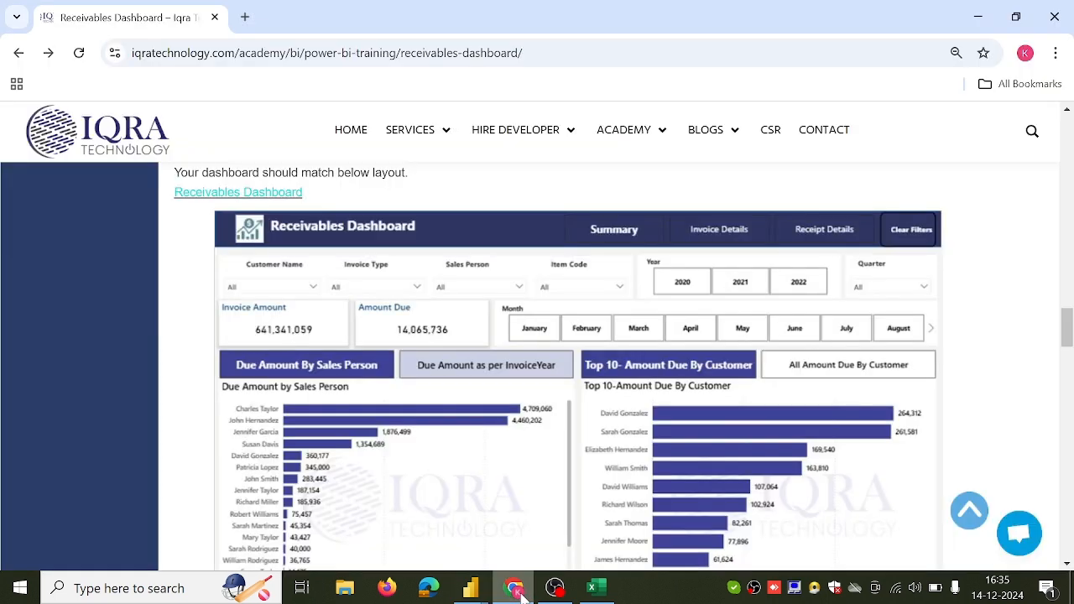
{"action": "mouse_move", "coordinate": [479, 598]}
{"action": "left_click", "coordinate": [522, 546]}
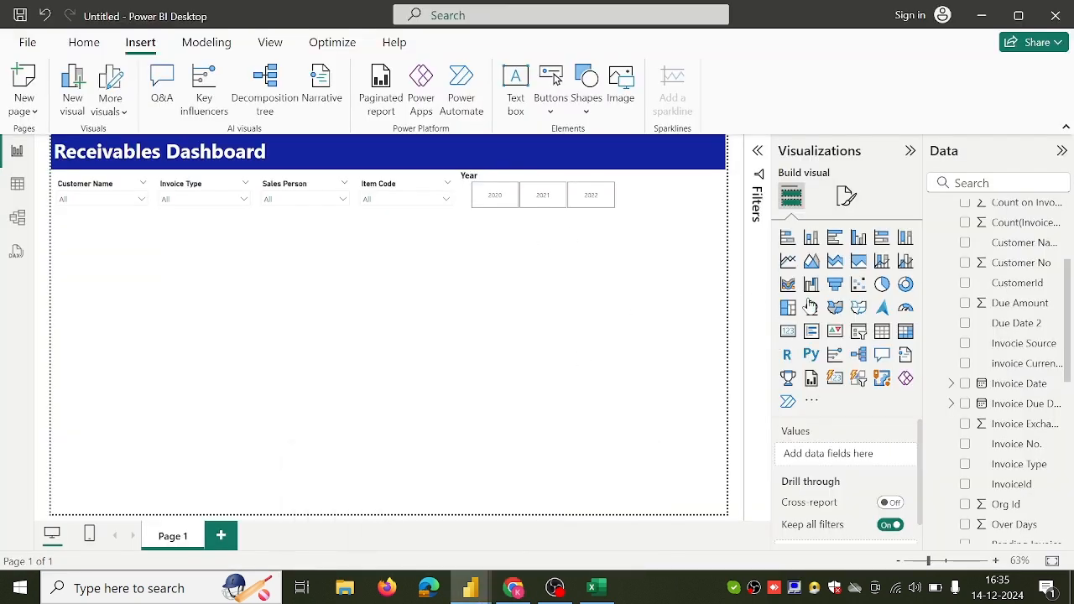
{"action": "left_click", "coordinate": [859, 331]}
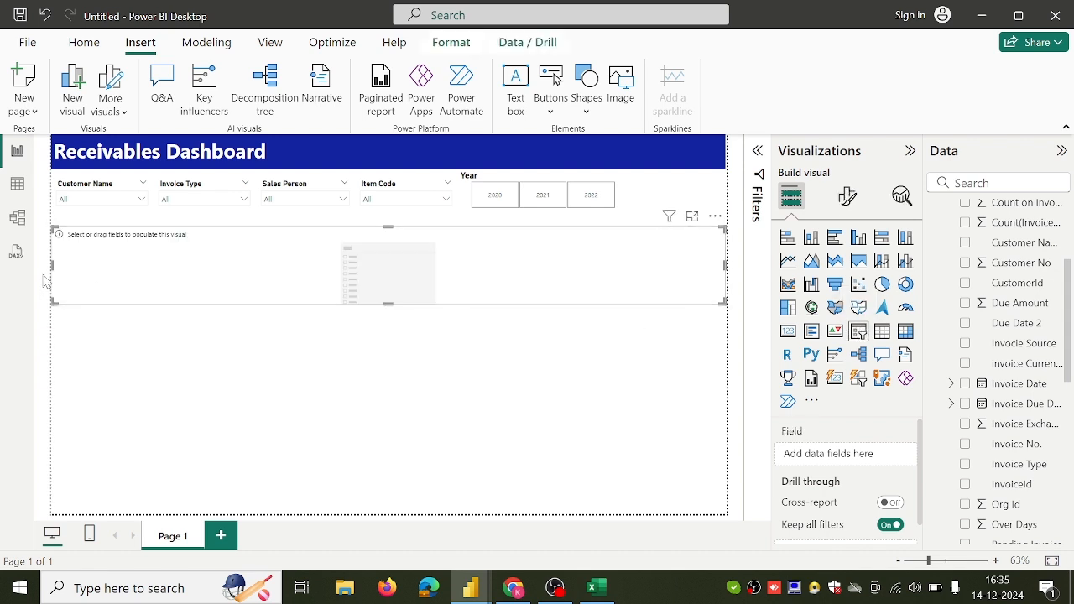
{"action": "left_click_drag", "start_coordinate": [52, 265], "coordinate": [266, 264]}
{"action": "left_click_drag", "start_coordinate": [357, 260], "coordinate": [620, 267]}
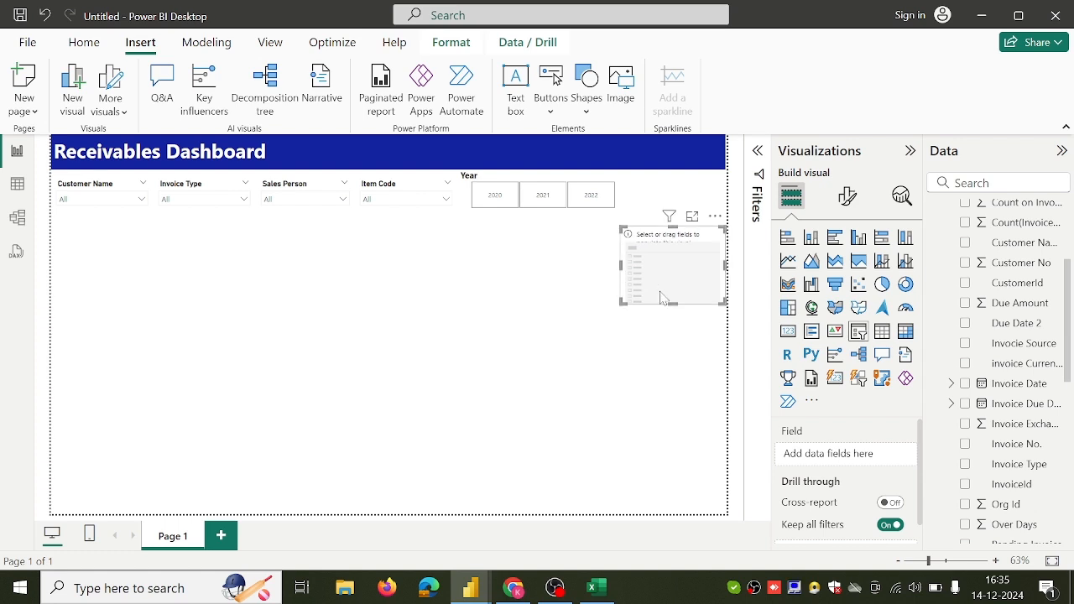
{"action": "left_click_drag", "start_coordinate": [674, 304], "coordinate": [681, 218]}
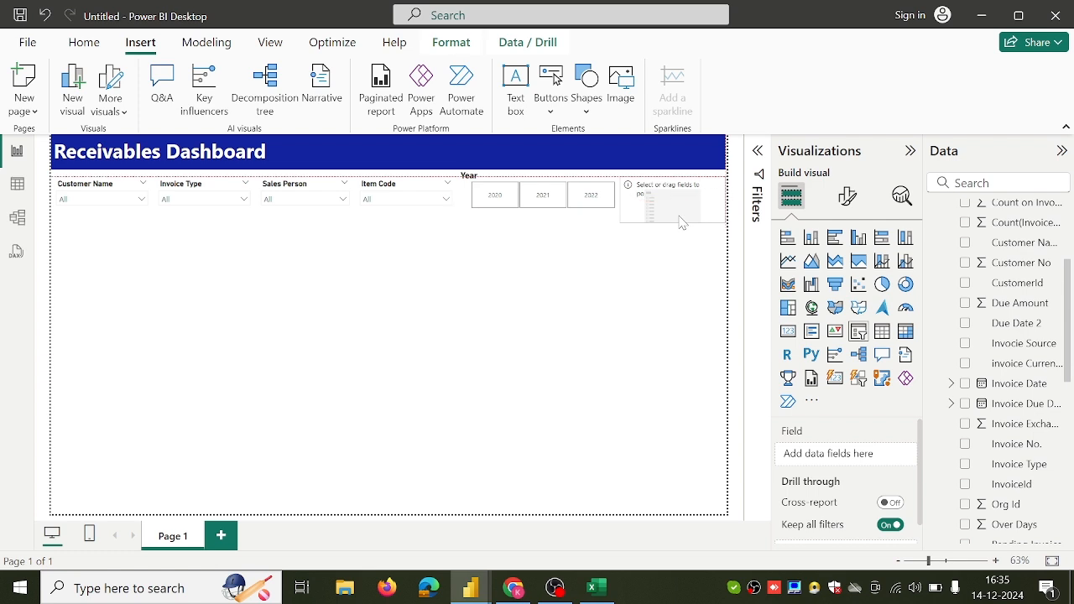
Step: Add Invoice Date to the new slicer as a date hierarchy and keep only the Quarter level
{"action": "left_click", "coordinate": [965, 384]}
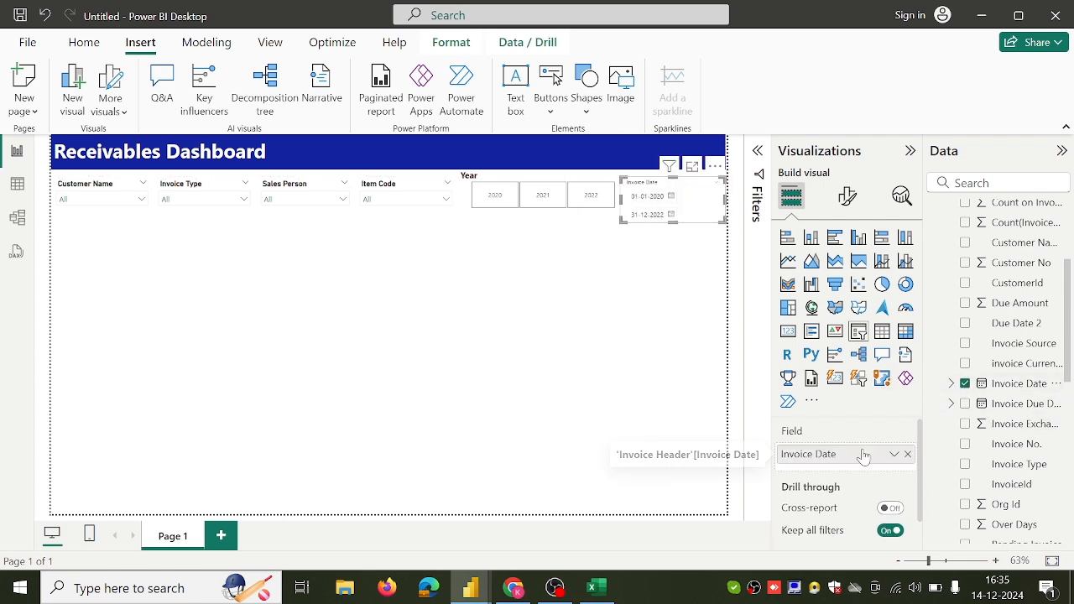
{"action": "left_click", "coordinate": [893, 454]}
{"action": "left_click", "coordinate": [948, 432]}
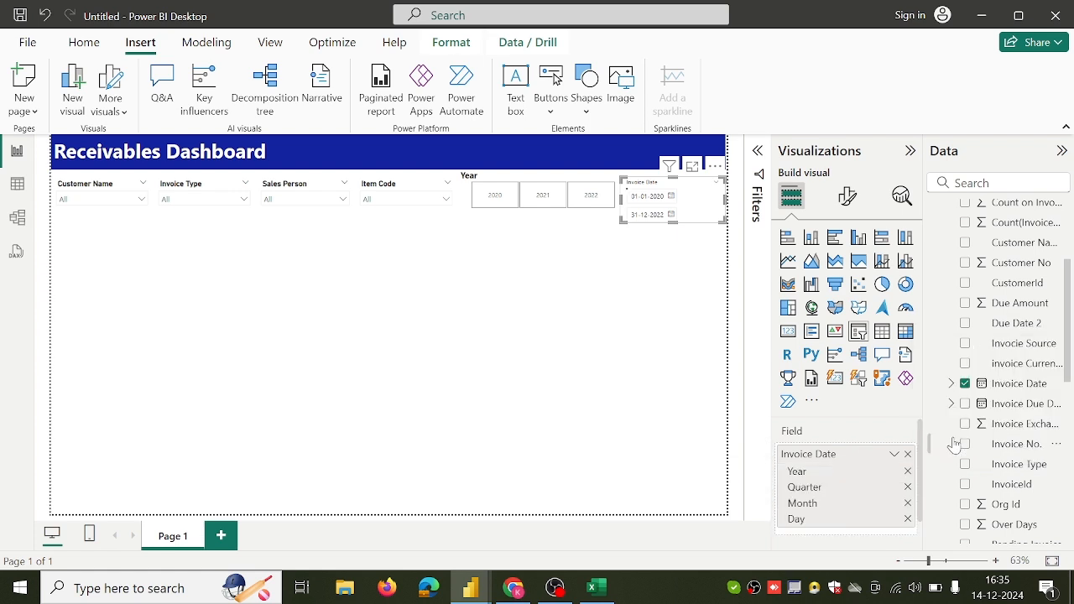
{"action": "left_click", "coordinate": [908, 472]}
{"action": "left_click", "coordinate": [908, 489]}
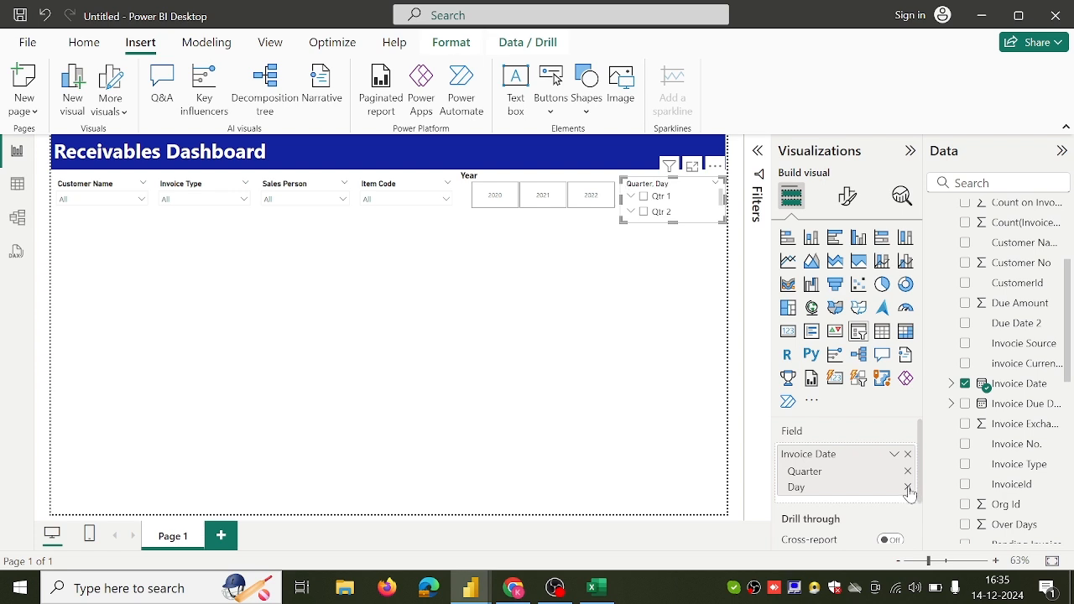
{"action": "left_click", "coordinate": [908, 488]}
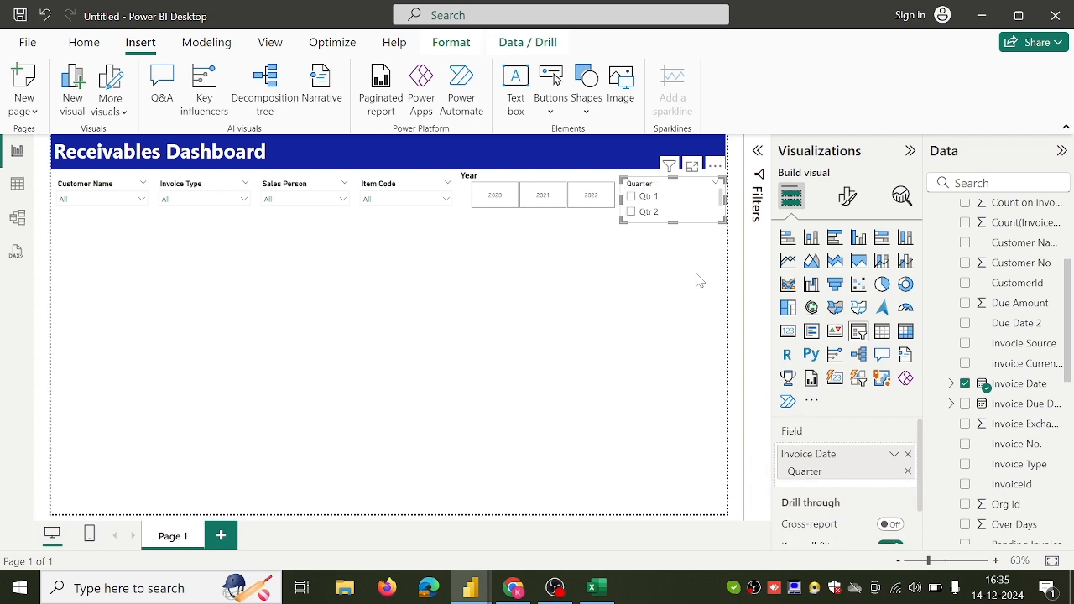
Step: Set the Quarter slicer's style to Dropdown and make the slicer slightly narrower and shorter
{"action": "left_click", "coordinate": [851, 202]}
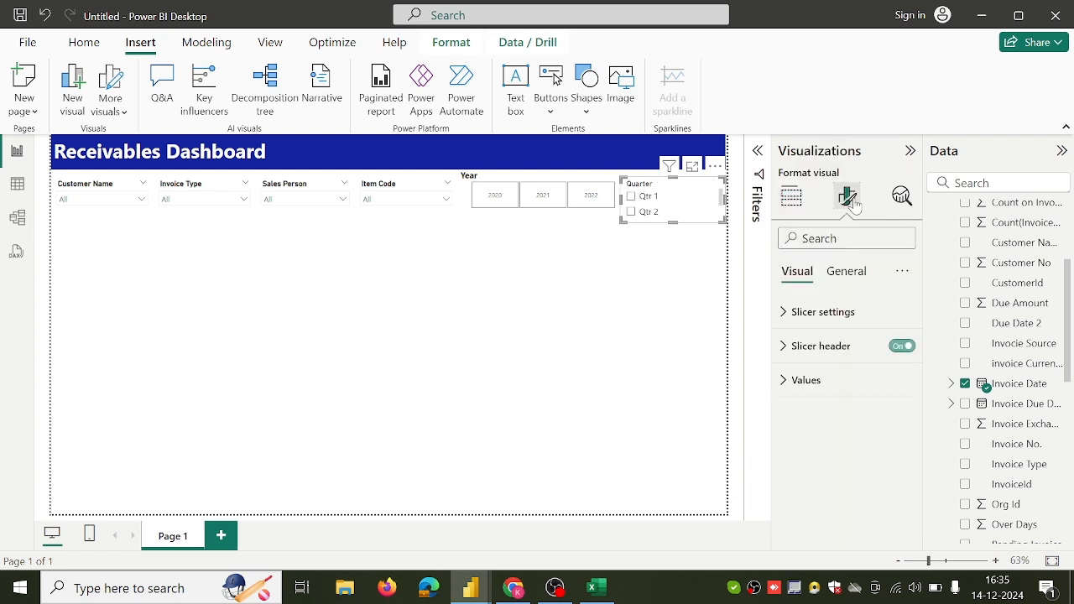
{"action": "left_click", "coordinate": [829, 318]}
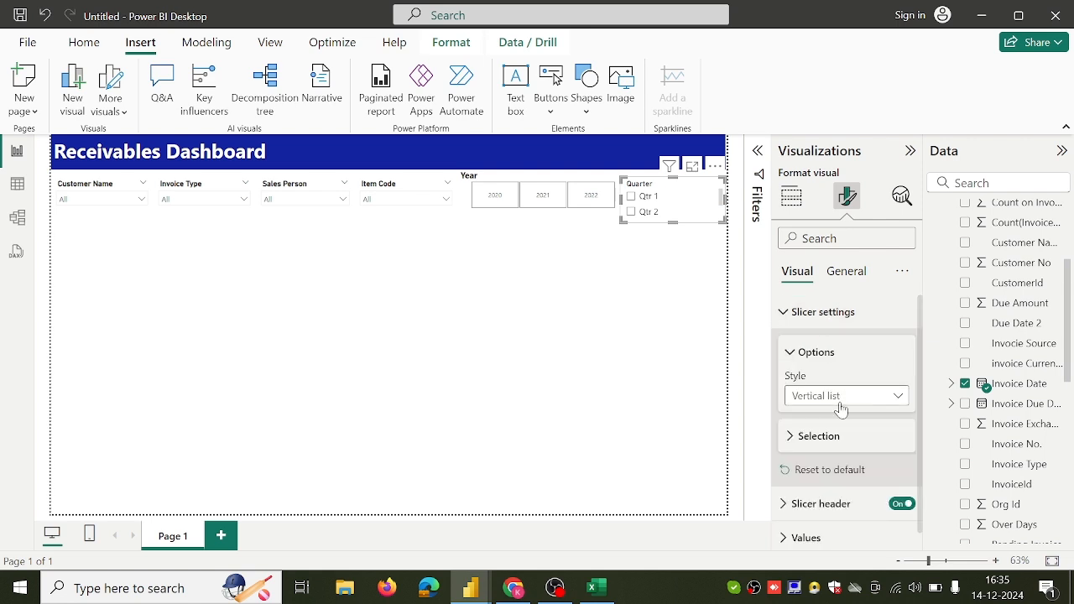
{"action": "left_click", "coordinate": [839, 399]}
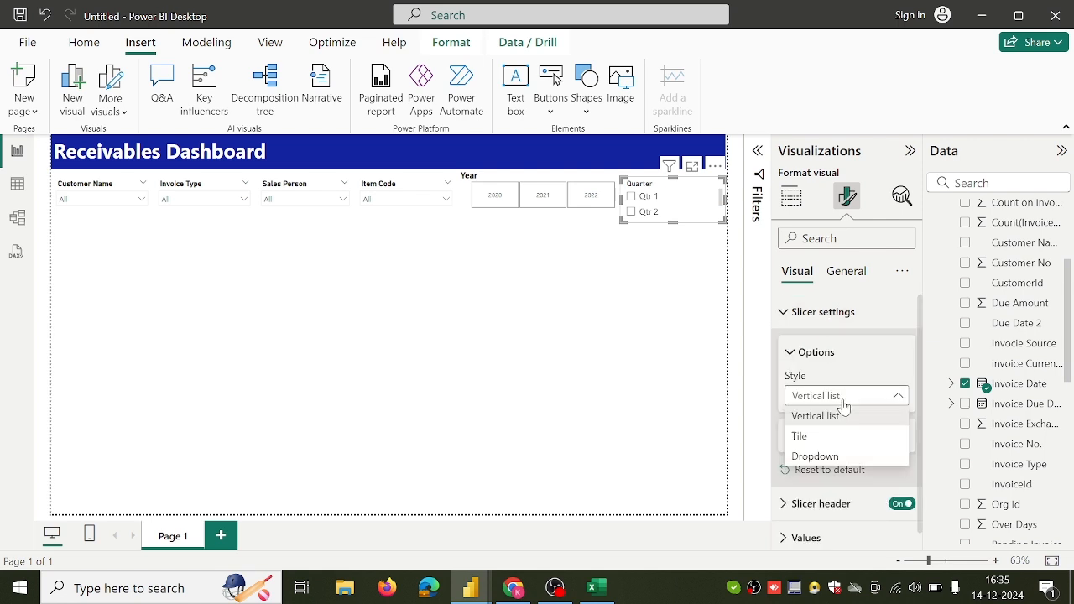
{"action": "left_click", "coordinate": [850, 456]}
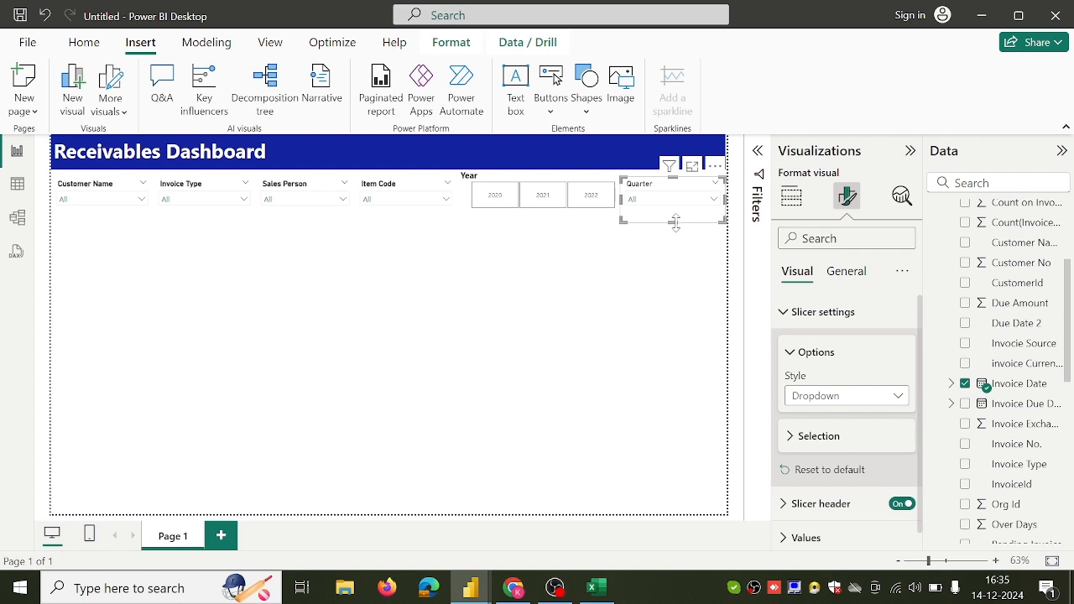
{"action": "mouse_move", "coordinate": [674, 222]}
{"action": "left_mouse_down"}
{"action": "mouse_move", "coordinate": [676, 210]}
{"action": "mouse_move", "coordinate": [641, 194]}
{"action": "mouse_move", "coordinate": [682, 217]}
{"action": "left_mouse_up"}
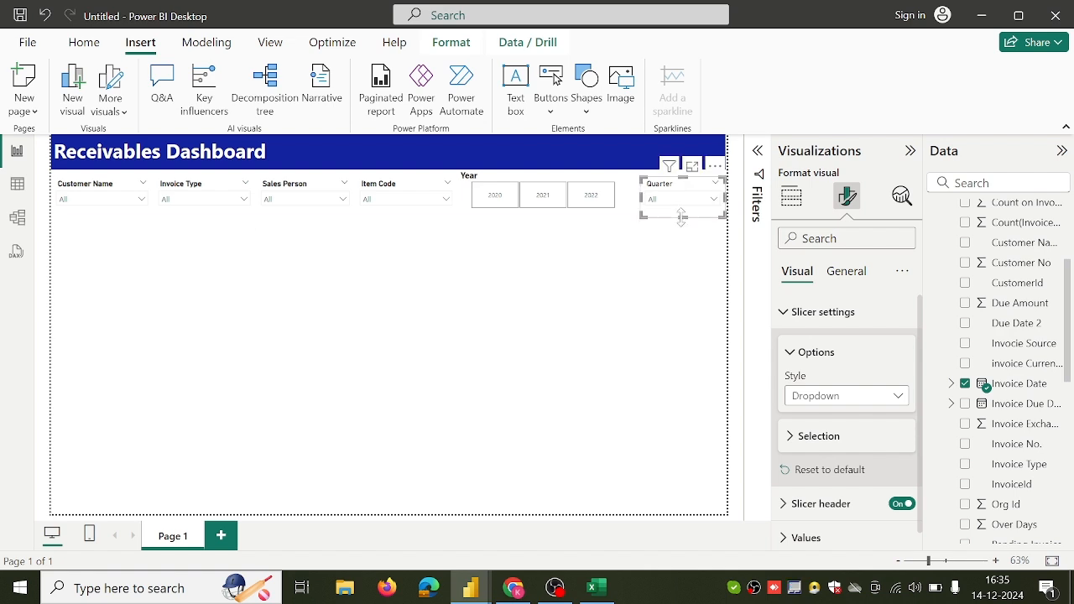
Step: Widen the Year slicer until it meets the edge of the Quarter slicer
{"action": "left_click", "coordinate": [622, 209]}
{"action": "left_click_drag", "start_coordinate": [634, 195], "coordinate": [646, 196]}
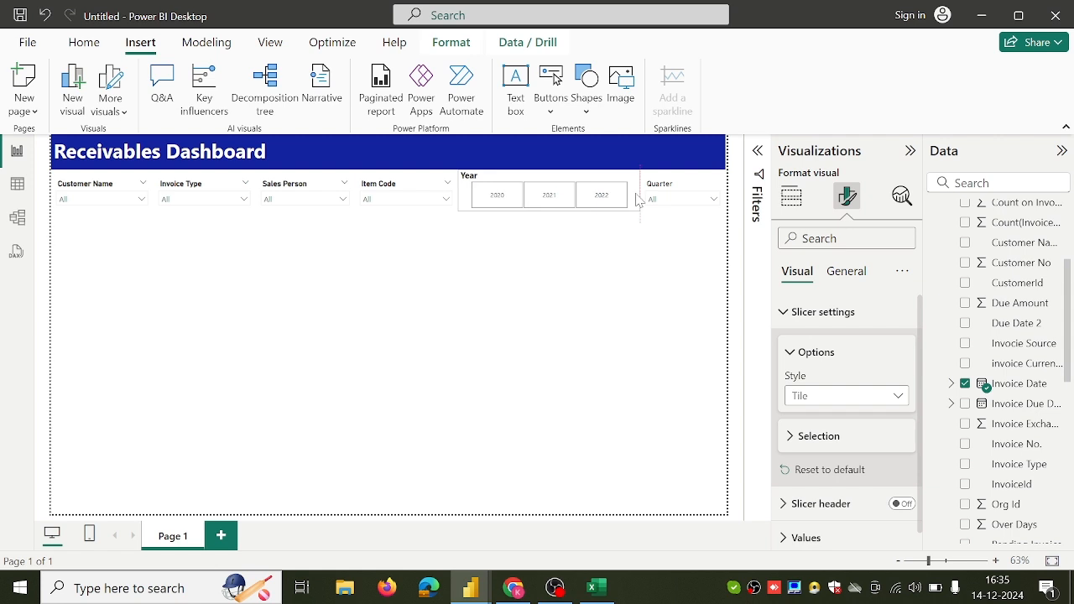
{"action": "left_click", "coordinate": [553, 228]}
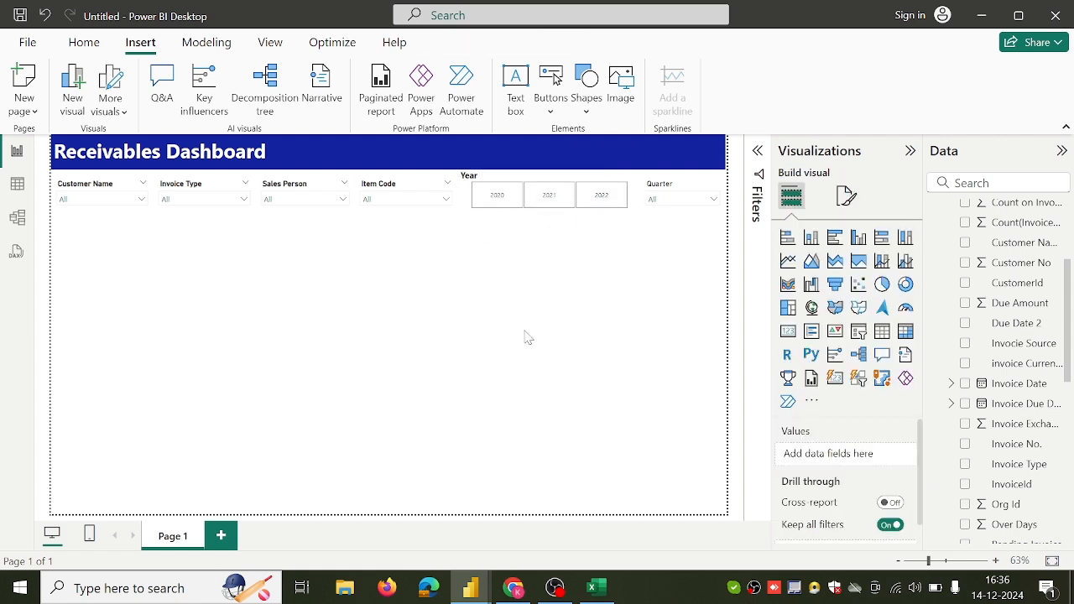
{"action": "left_click", "coordinate": [512, 587]}
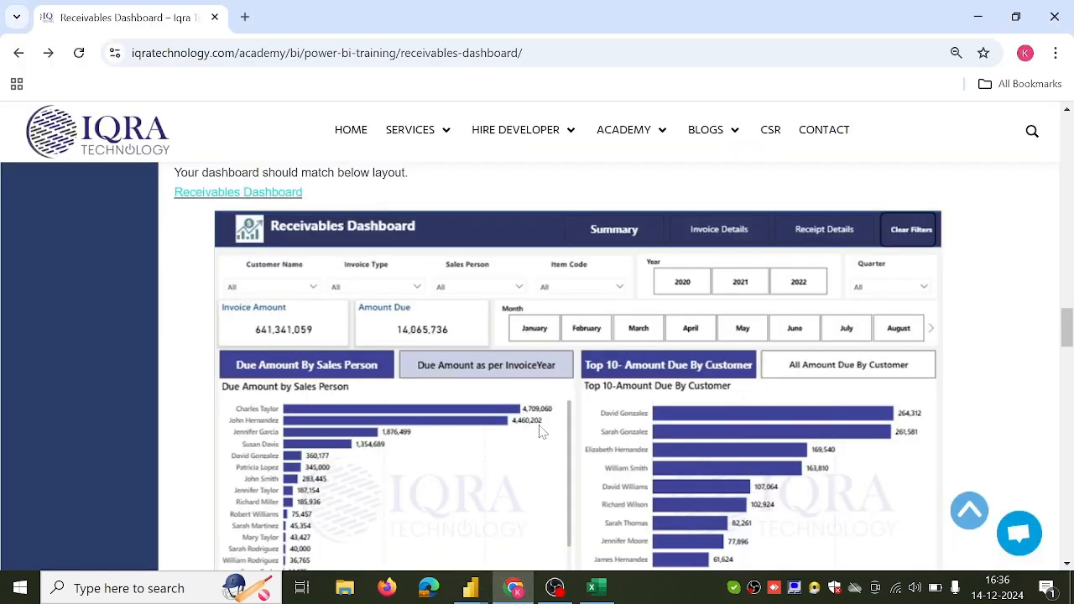
{"action": "mouse_move", "coordinate": [474, 585]}
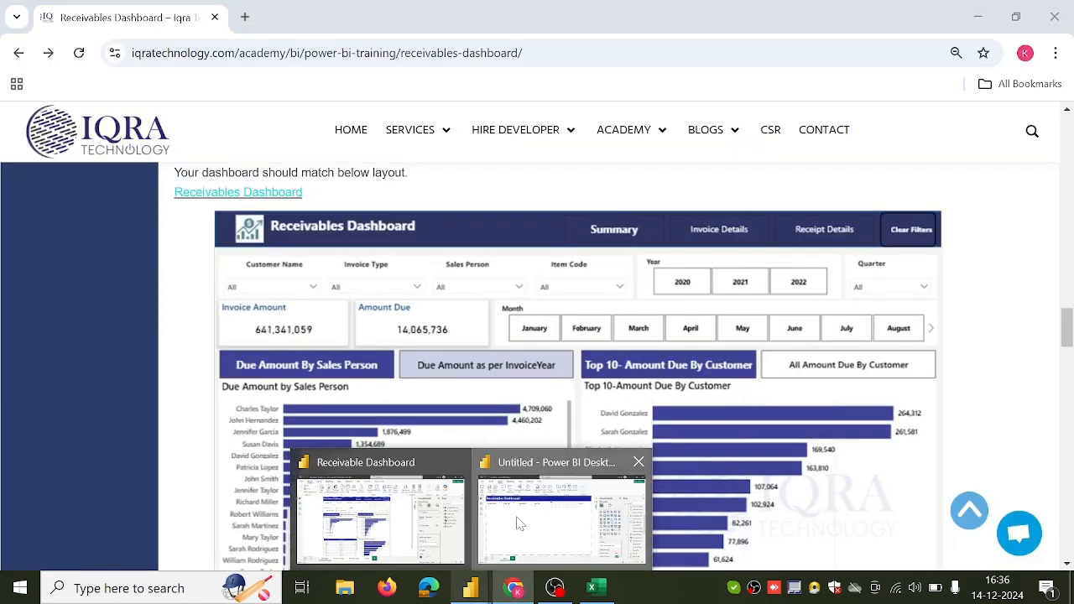
{"action": "left_click", "coordinate": [553, 512]}
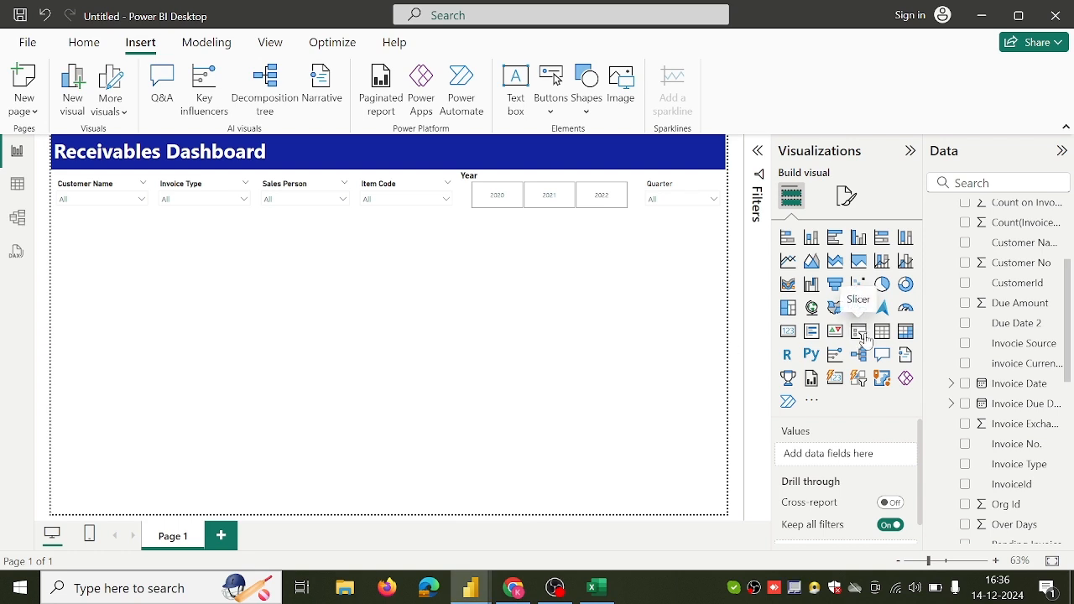
{"action": "left_click", "coordinate": [858, 332]}
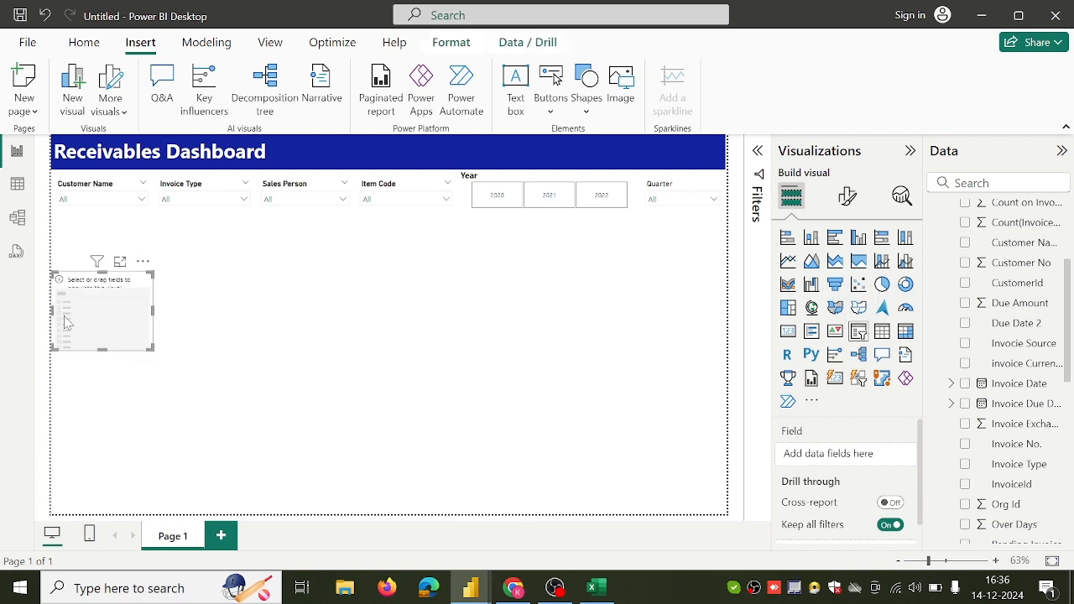
{"action": "key", "text": "Delete"}
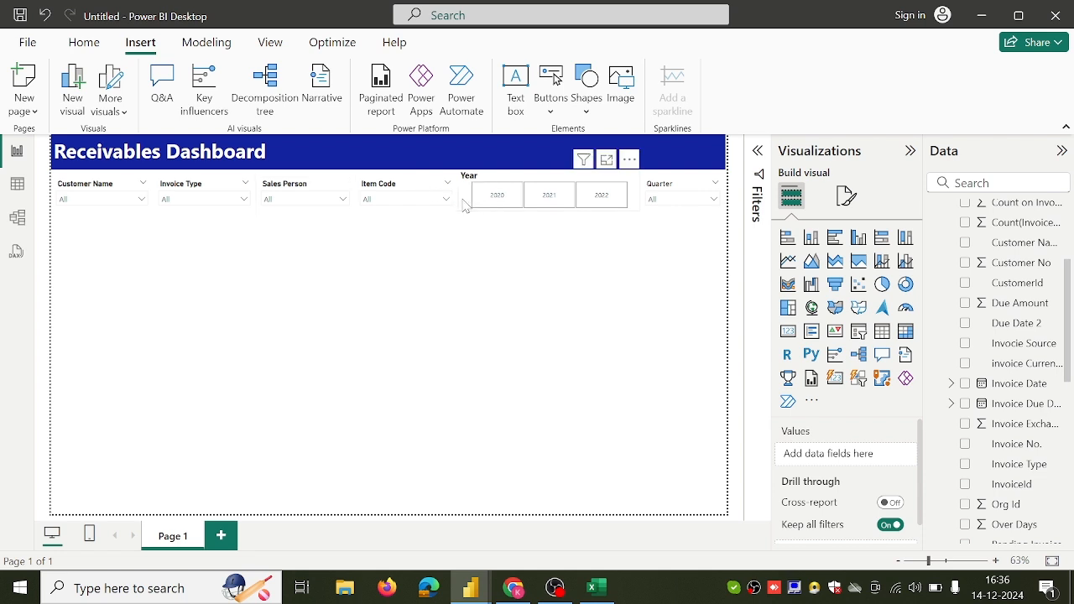
Step: Duplicate the Year slicer and place the copy below the Quarter slicer, against the page's right edge
{"action": "right_click", "coordinate": [465, 206]}
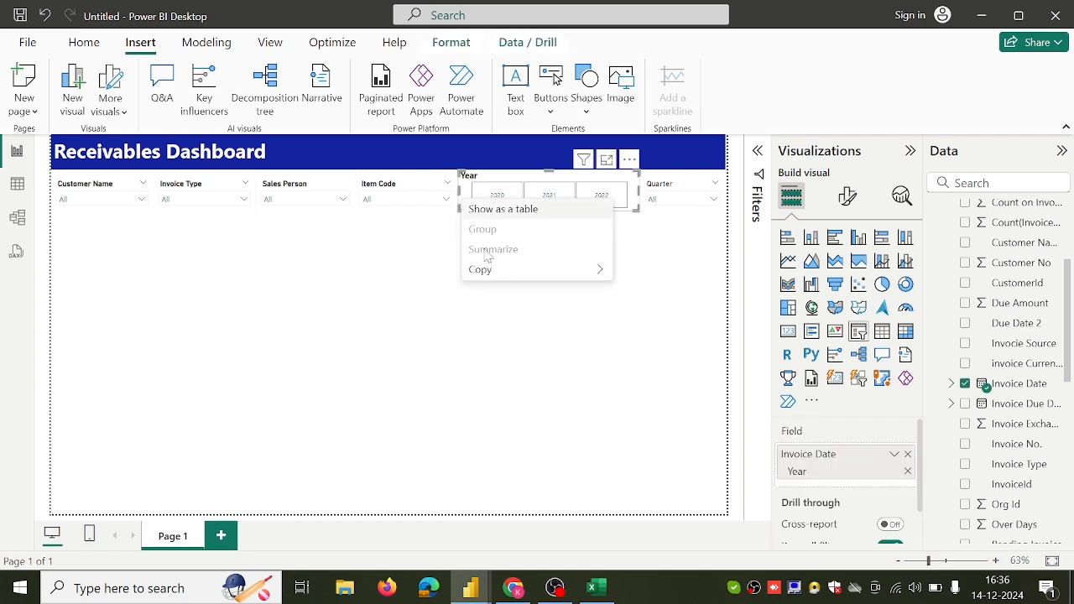
{"action": "mouse_move", "coordinate": [486, 270]}
{"action": "left_click", "coordinate": [633, 273]}
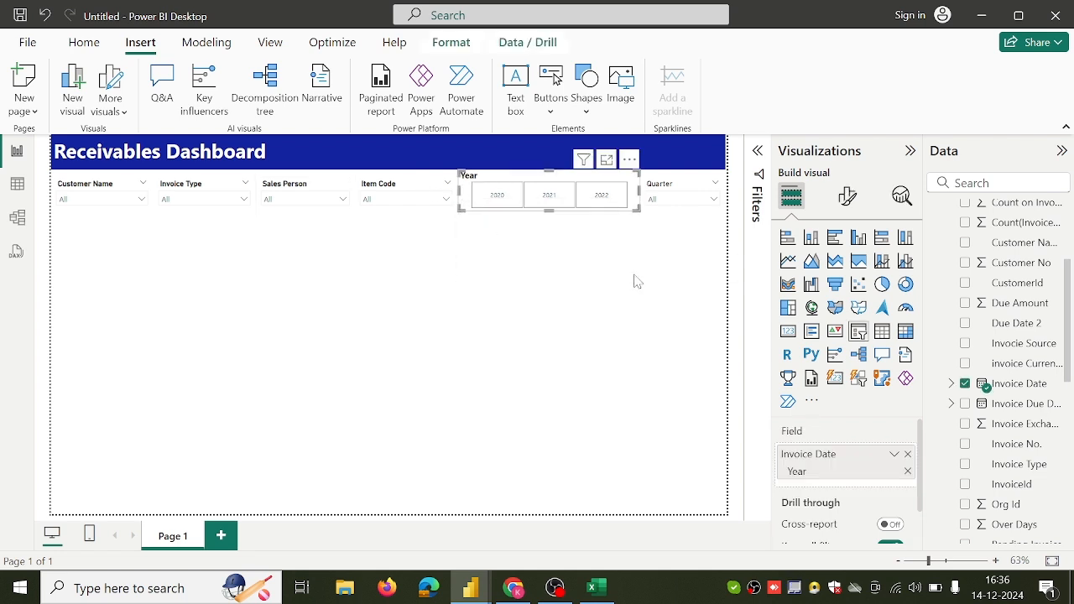
{"action": "left_click", "coordinate": [568, 305]}
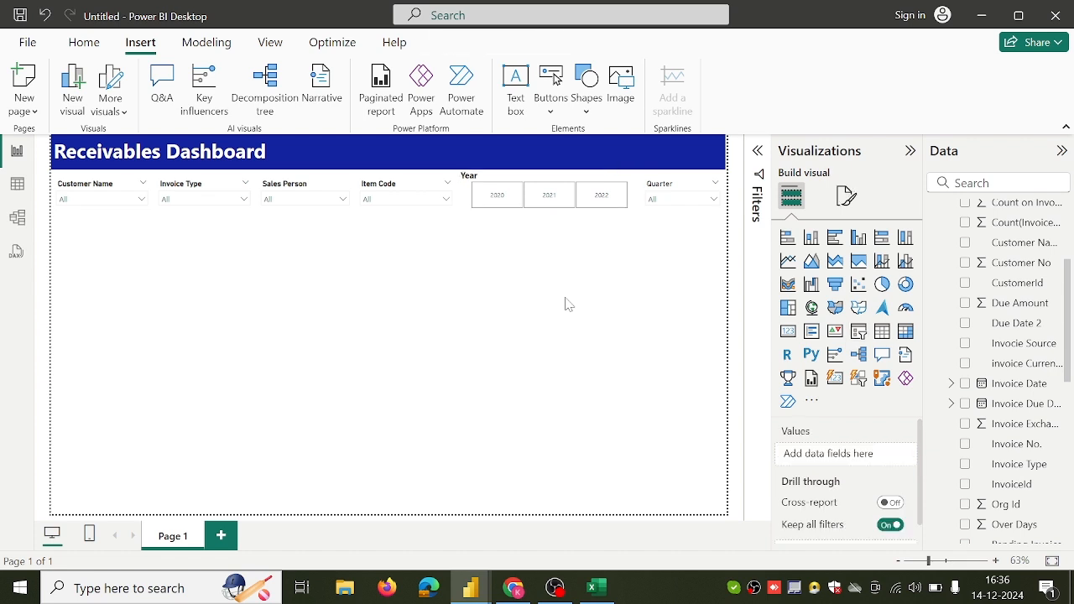
{"action": "key", "text": "ctrl+v"}
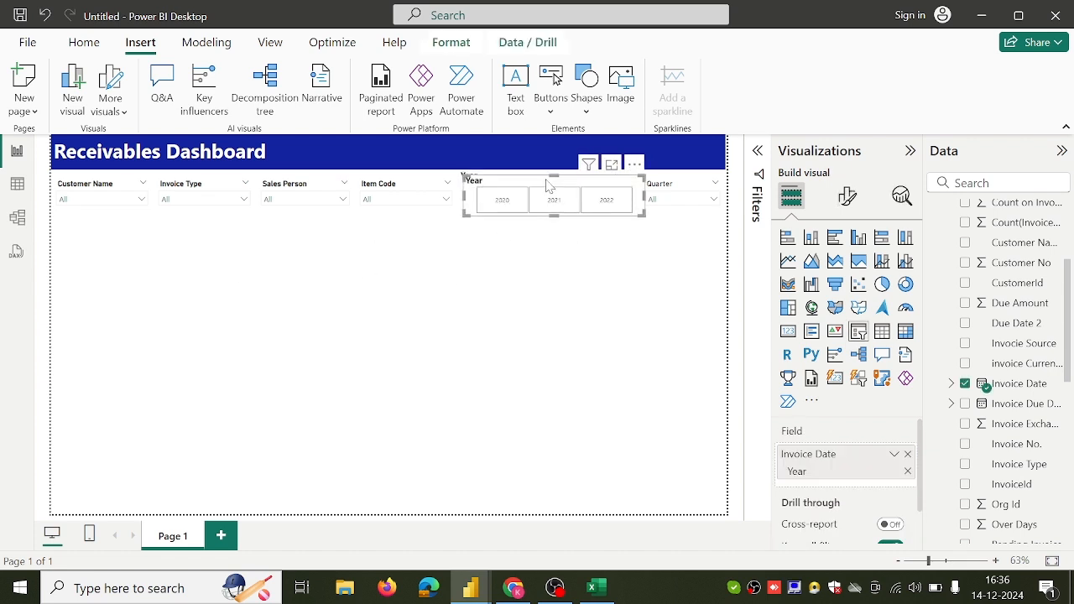
{"action": "left_click_drag", "start_coordinate": [549, 185], "coordinate": [629, 227]}
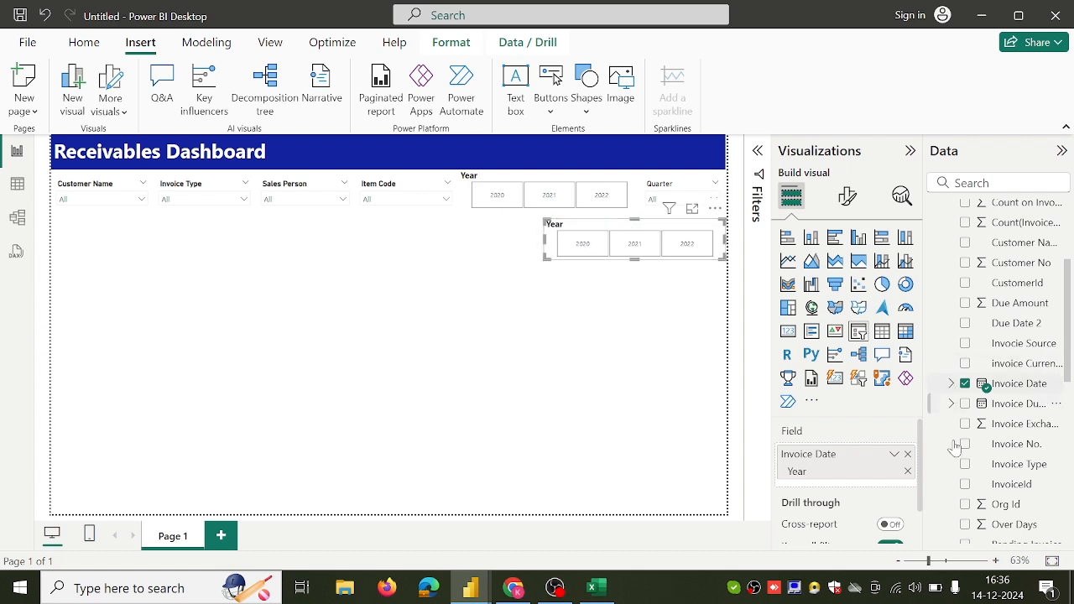
Step: Restore the full Invoice Date hierarchy in the duplicated slicer and keep only the Month level
{"action": "left_click", "coordinate": [894, 454]}
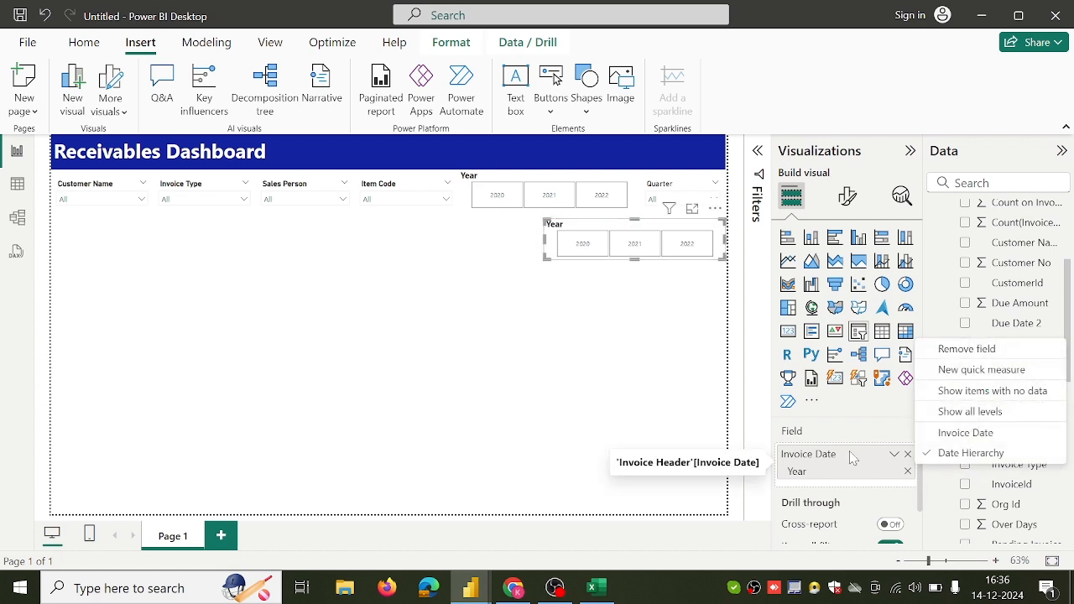
{"action": "left_click", "coordinate": [937, 440]}
{"action": "right_click", "coordinate": [851, 461]}
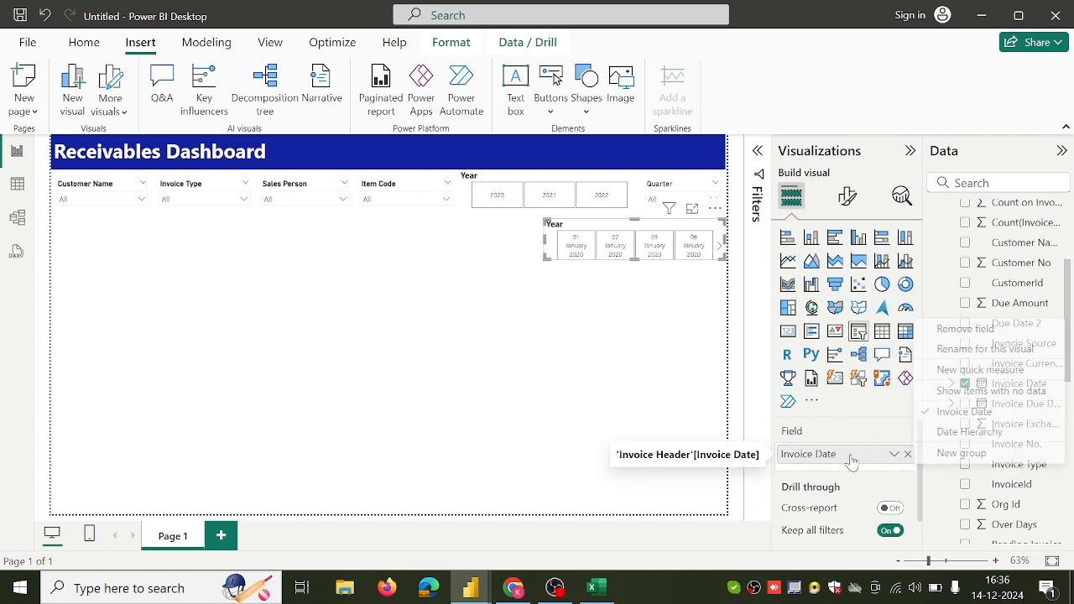
{"action": "left_click", "coordinate": [946, 435]}
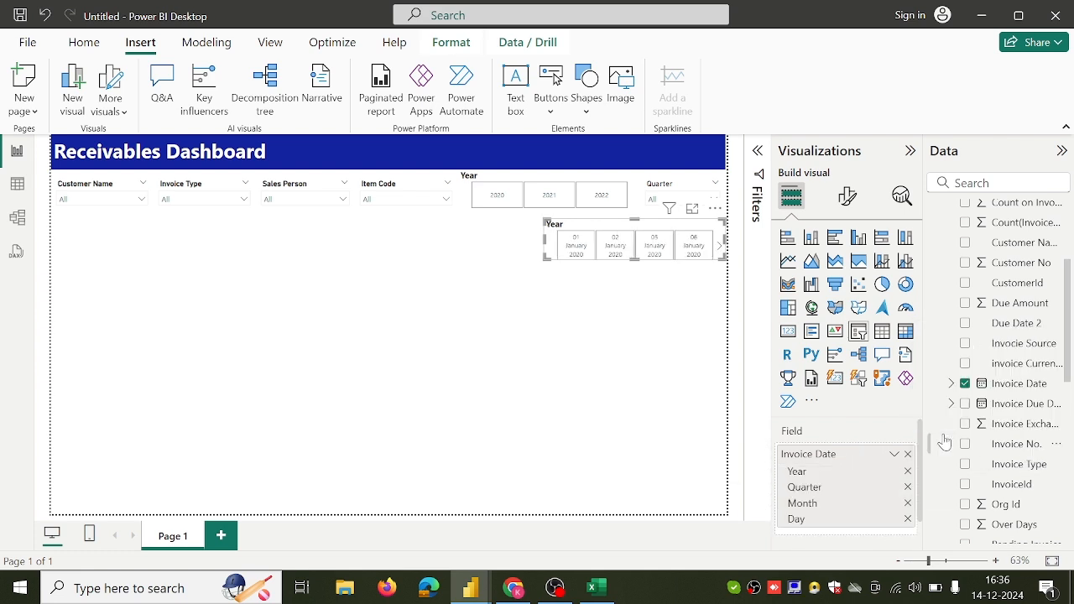
{"action": "left_click", "coordinate": [906, 472]}
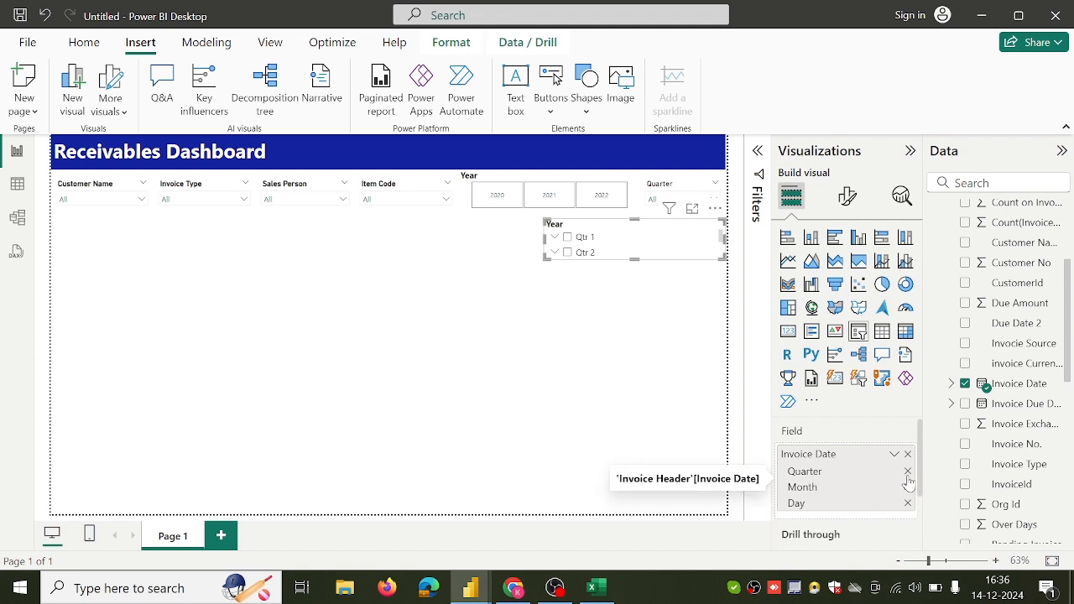
{"action": "left_click", "coordinate": [906, 473]}
{"action": "left_click", "coordinate": [907, 487]}
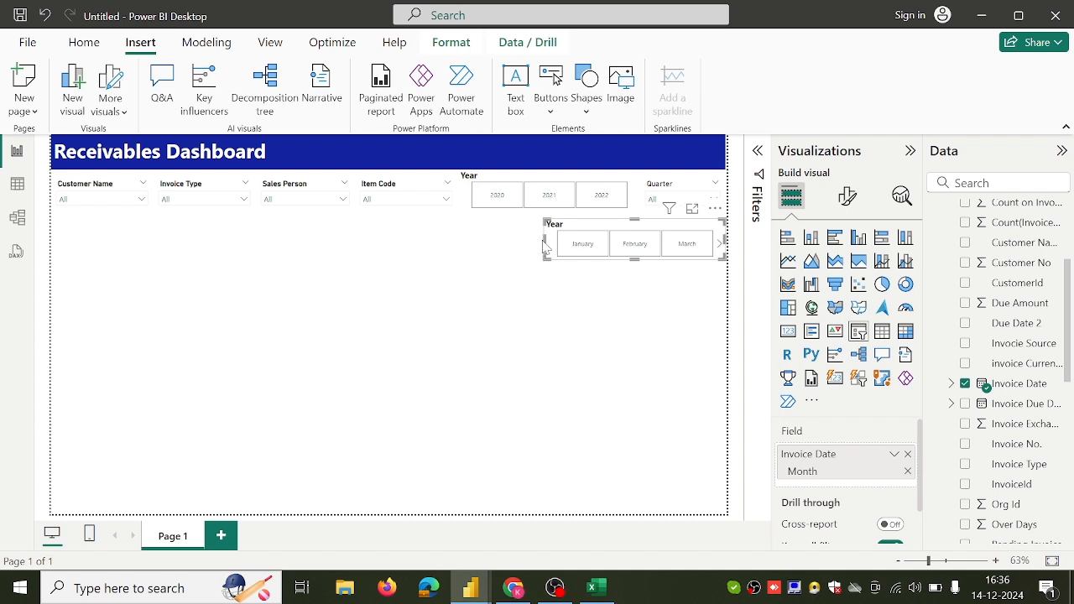
Step: Widen the month tile slicer leftward so January to August fit in one row, and set its title to "Month"
{"action": "left_click_drag", "start_coordinate": [544, 241], "coordinate": [332, 252]}
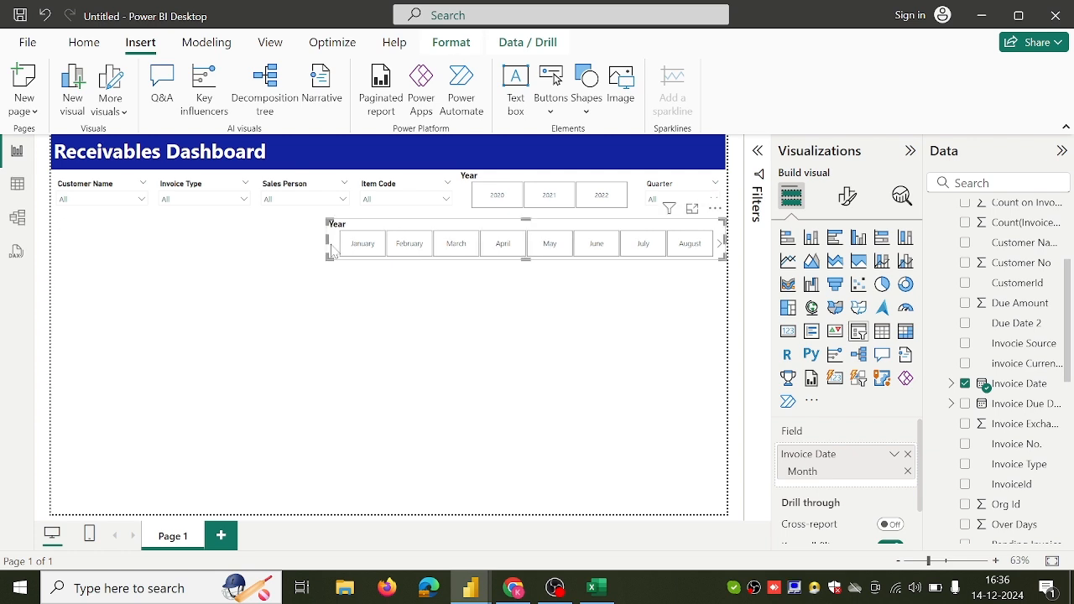
{"action": "left_click", "coordinate": [847, 196]}
{"action": "left_click", "coordinate": [847, 272]}
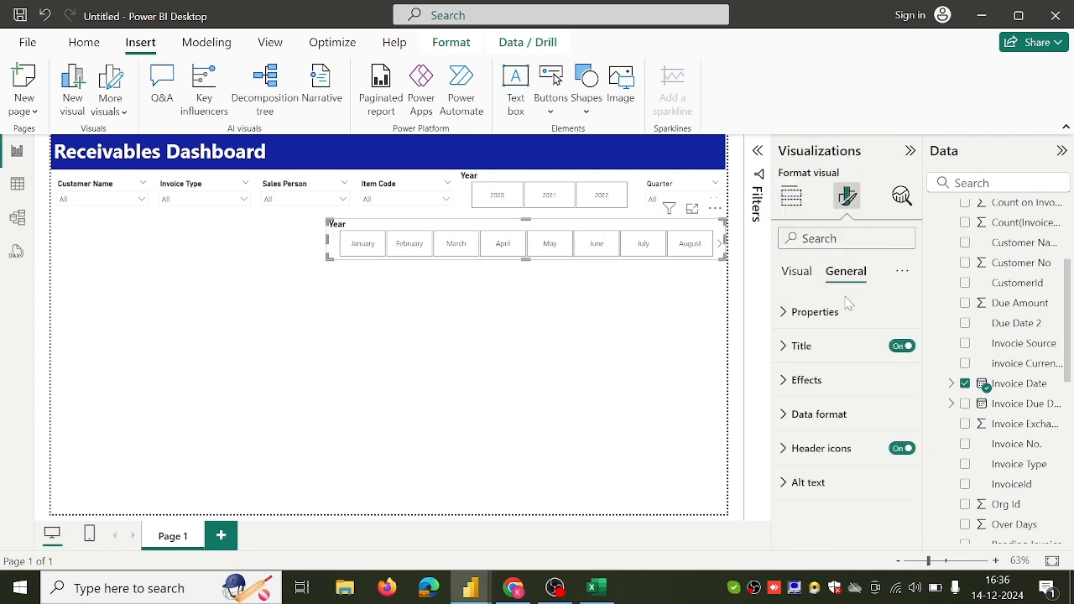
{"action": "left_click", "coordinate": [812, 346]}
{"action": "left_click", "coordinate": [814, 429]}
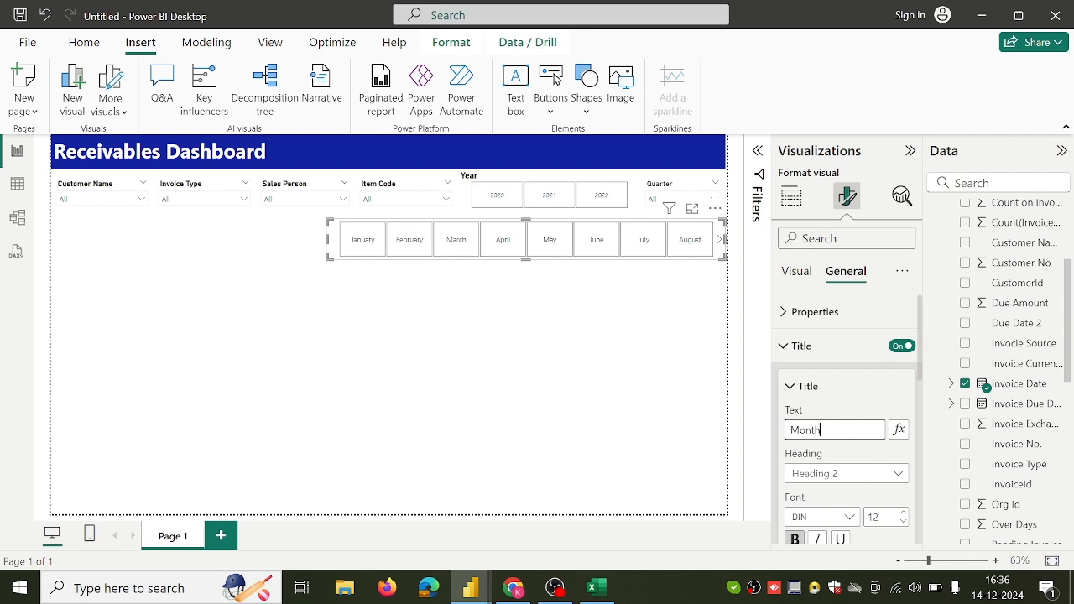
{"action": "left_click", "coordinate": [627, 420]}
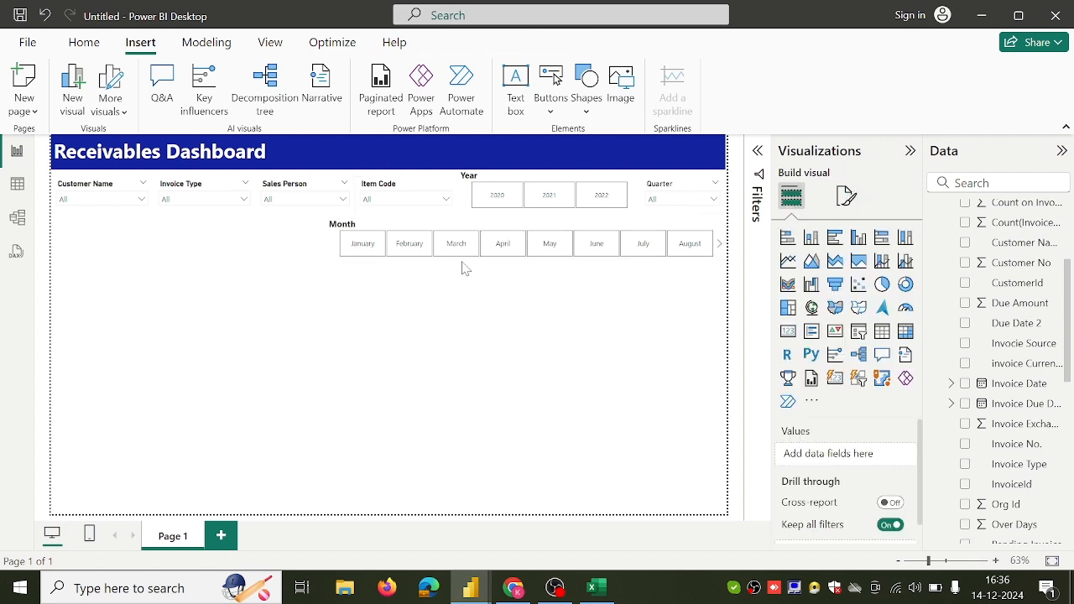
Step: Check the sample layout, and add a matching card visual below the Customer Name slicer, sized to fit beside the Month slicer
{"action": "left_click", "coordinate": [513, 587]}
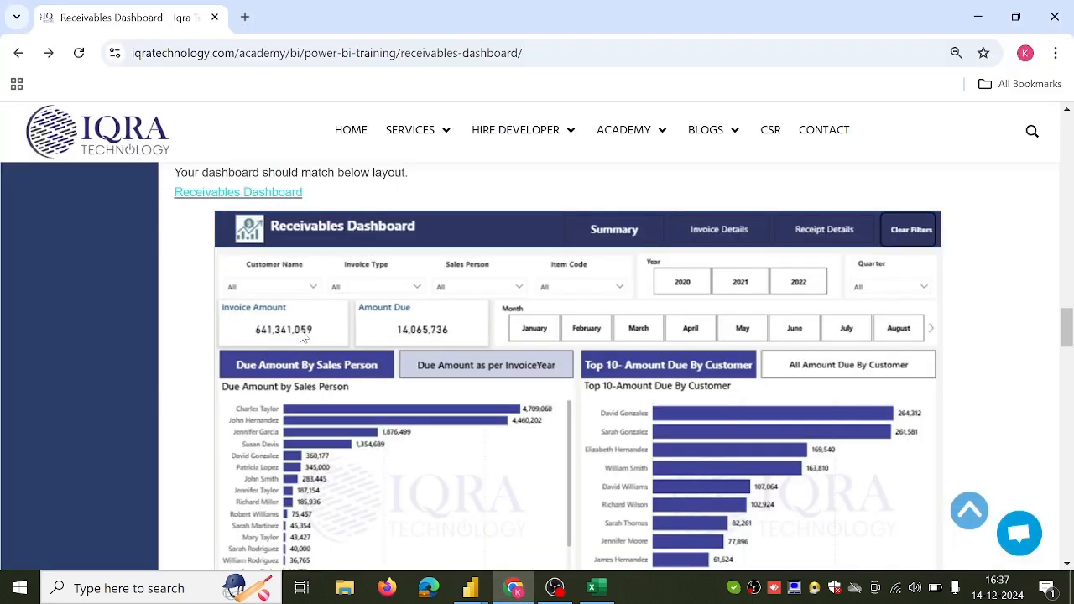
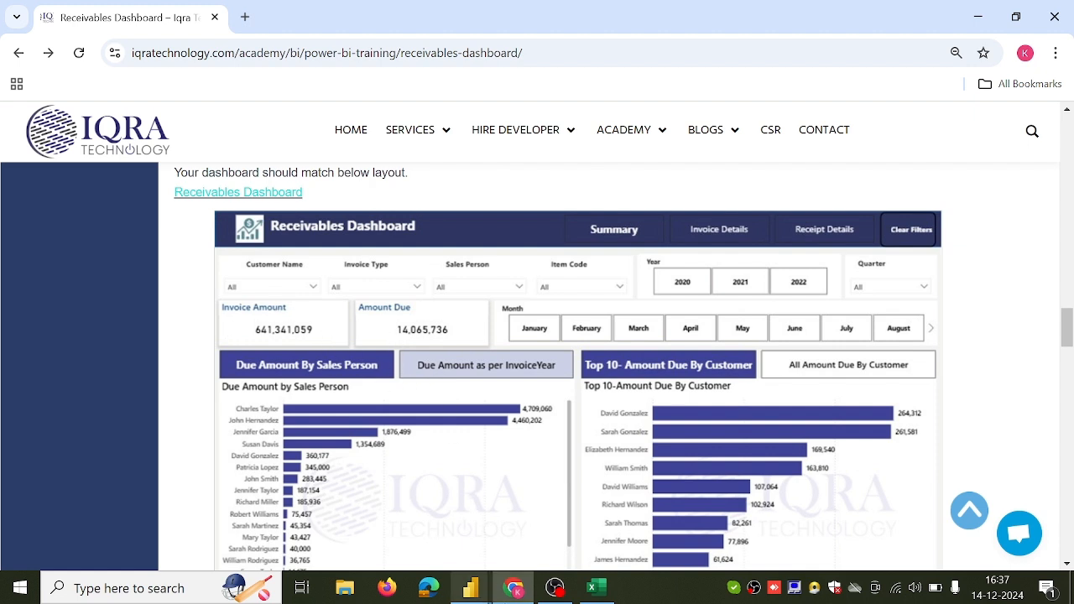
{"action": "mouse_move", "coordinate": [474, 592]}
{"action": "left_click", "coordinate": [554, 516]}
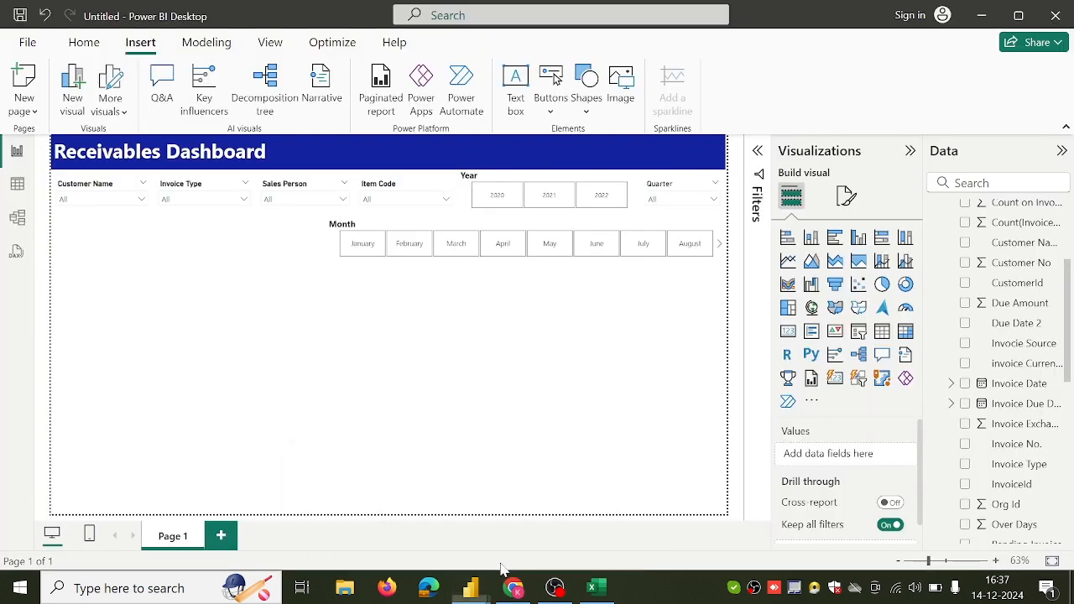
{"action": "left_click", "coordinate": [787, 335]}
{"action": "left_click_drag", "start_coordinate": [87, 356], "coordinate": [84, 246]}
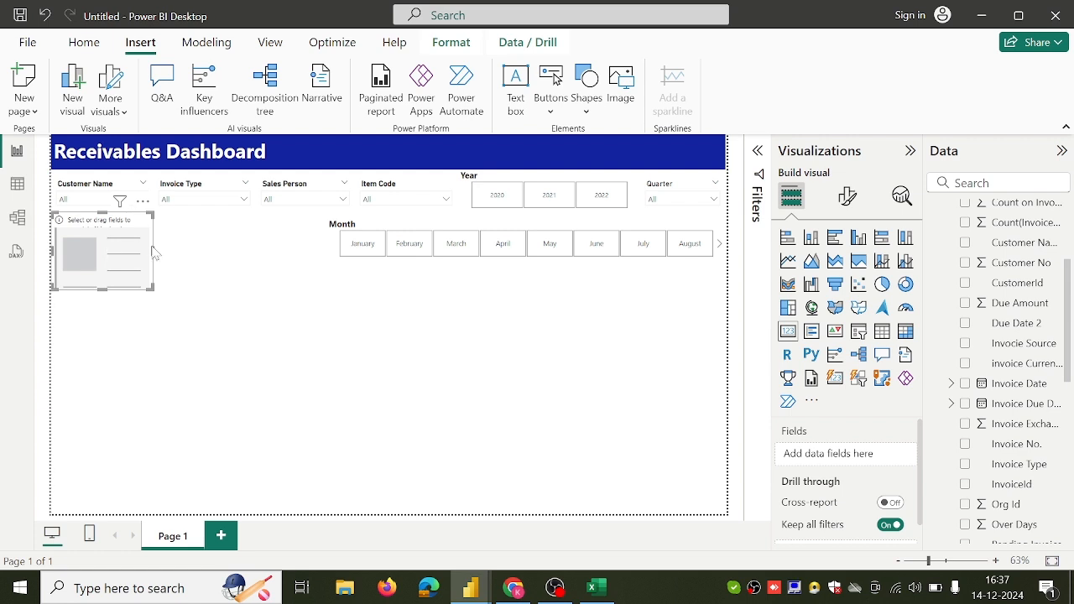
{"action": "left_click_drag", "start_coordinate": [153, 249], "coordinate": [168, 249]}
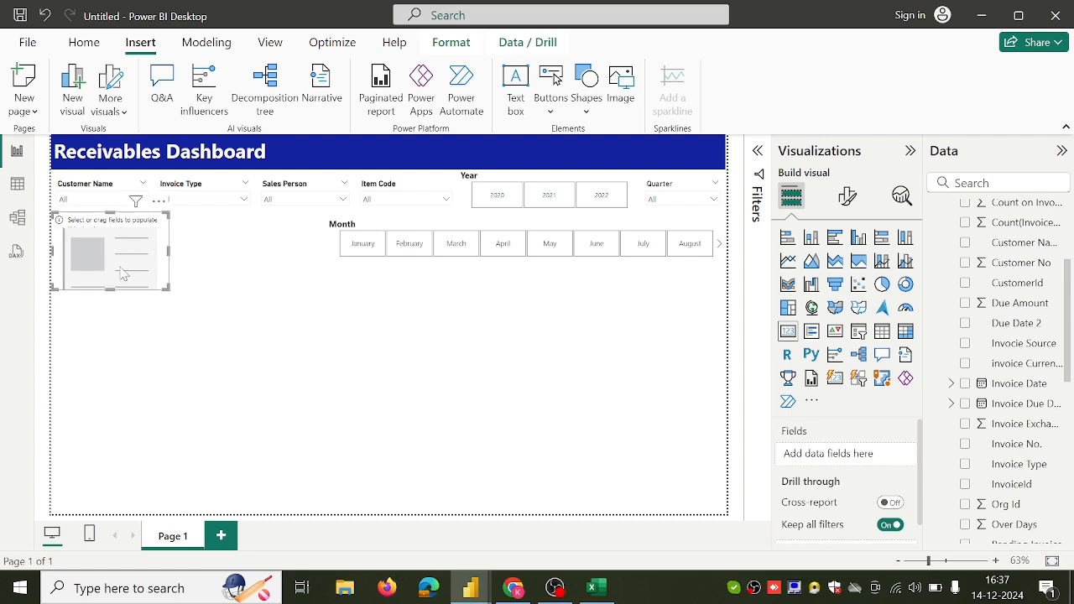
{"action": "left_click_drag", "start_coordinate": [111, 287], "coordinate": [110, 269]}
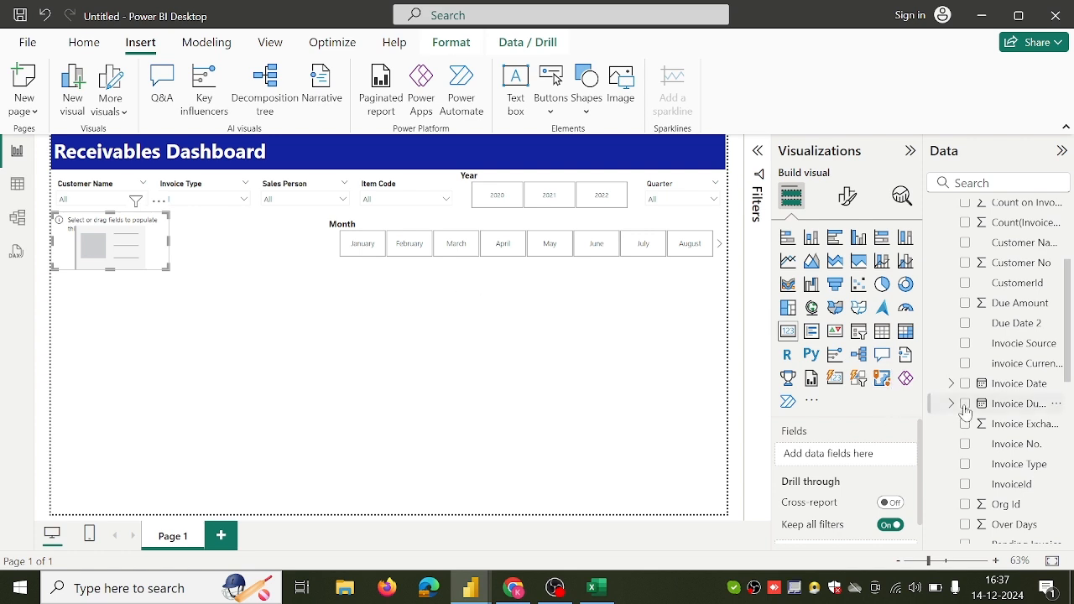
Step: Show the Amount field from Invoice Header in the card and set its callout value's display units to None
{"action": "scroll", "coordinate": [964, 411], "scroll_direction": "up", "scroll_amount": 2}
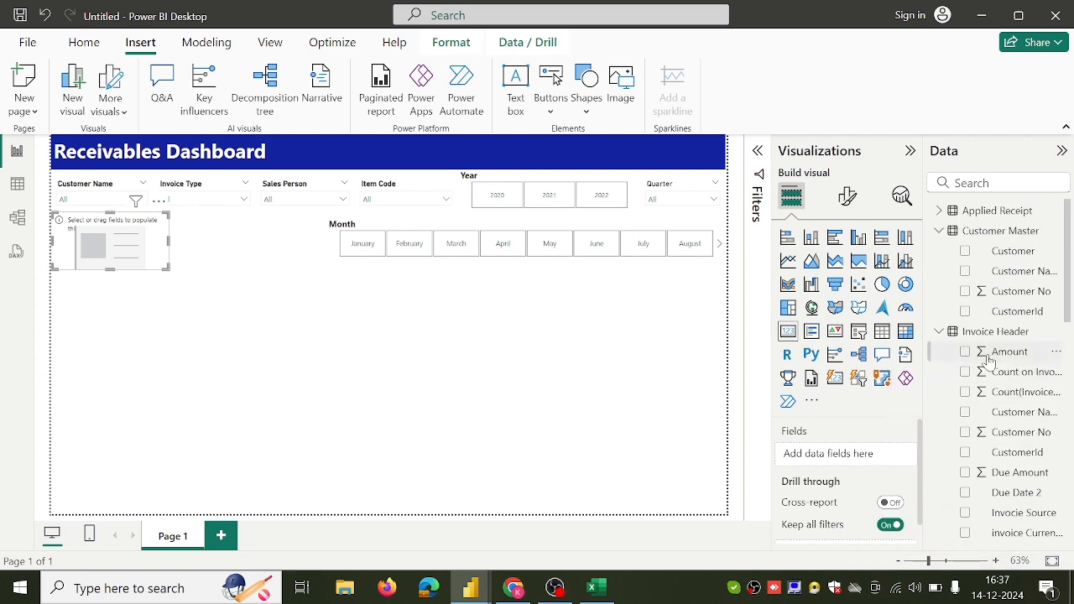
{"action": "left_click", "coordinate": [964, 353]}
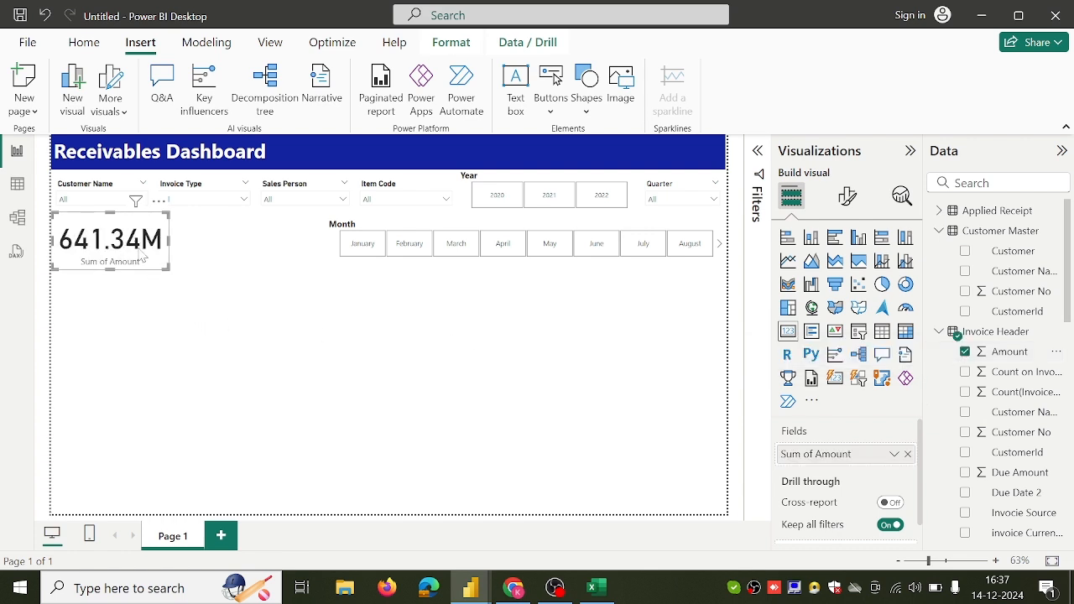
{"action": "left_click", "coordinate": [841, 205]}
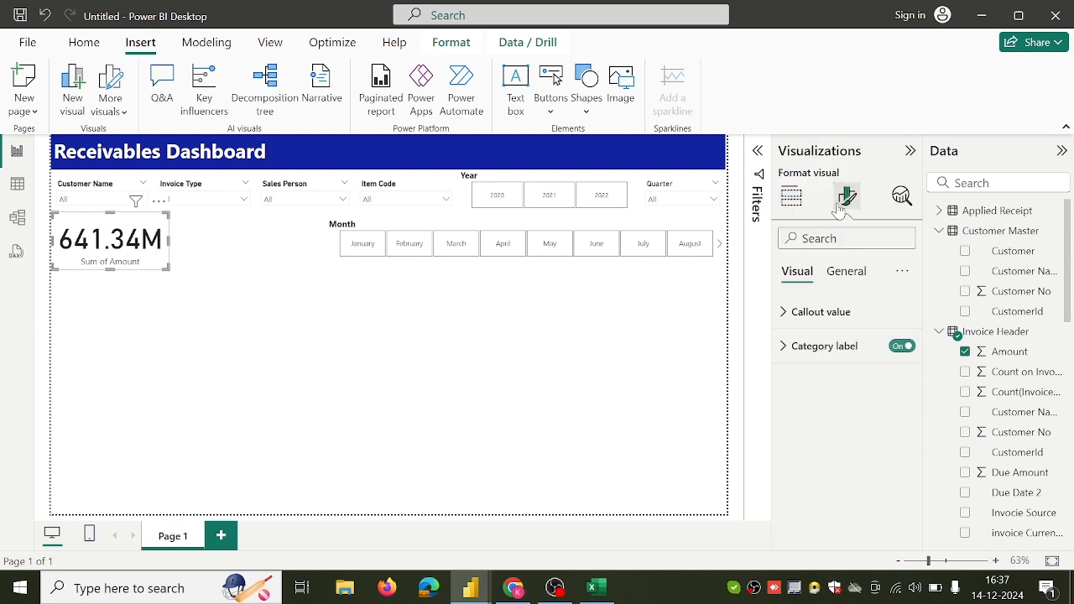
{"action": "left_click", "coordinate": [798, 344]}
{"action": "left_click", "coordinate": [793, 340]}
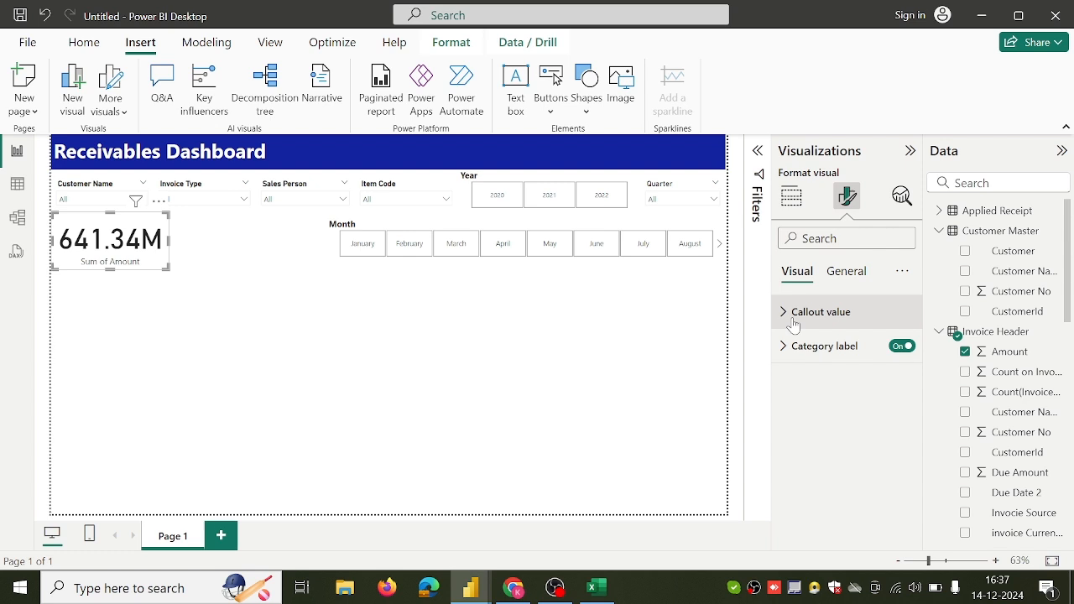
{"action": "left_click", "coordinate": [794, 323]}
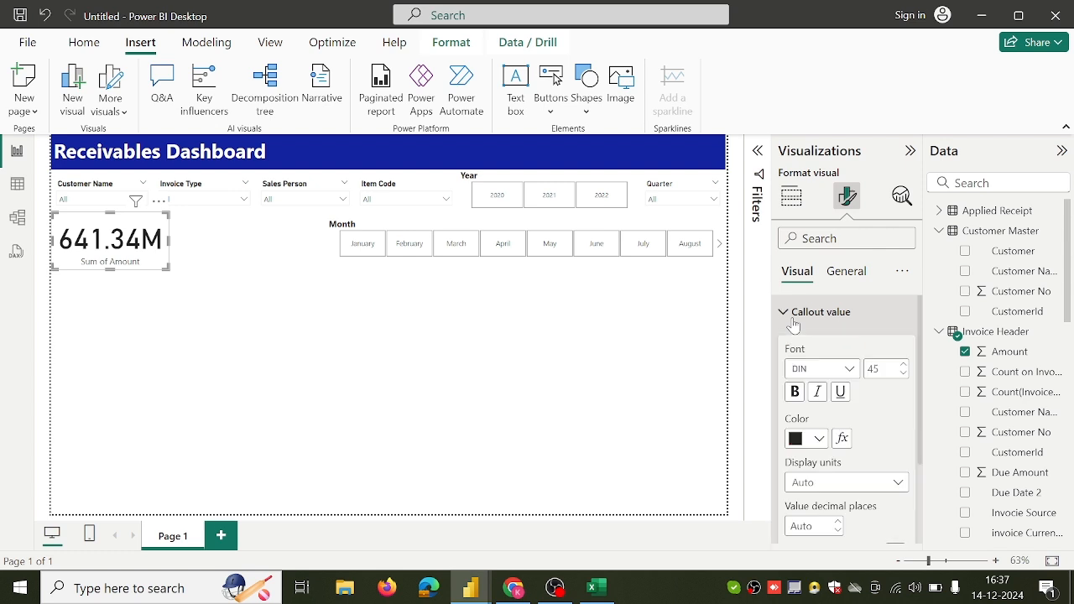
{"action": "left_click", "coordinate": [837, 491]}
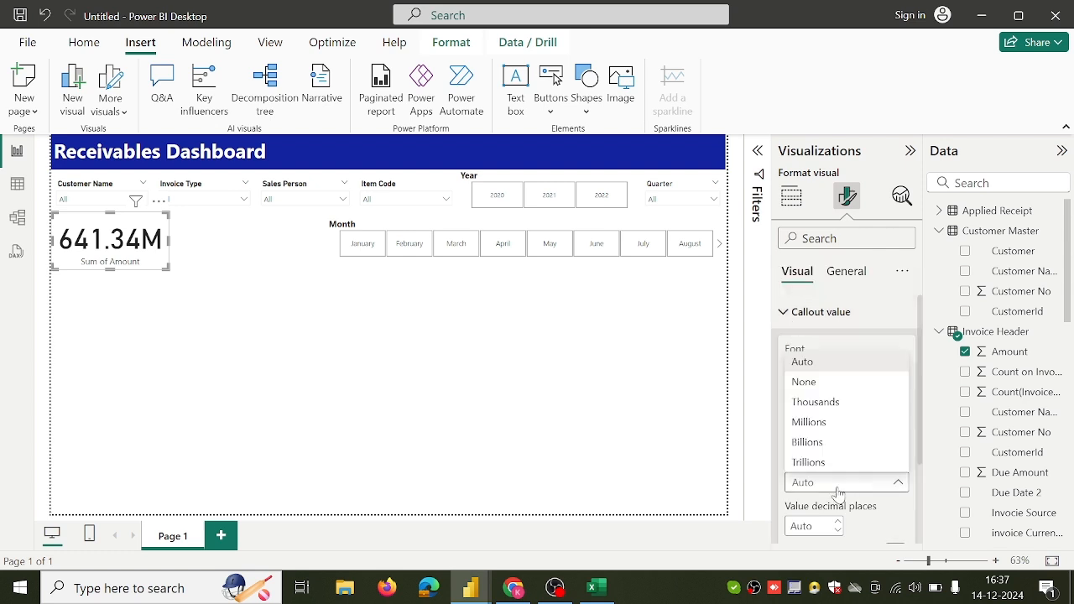
{"action": "left_click", "coordinate": [816, 389]}
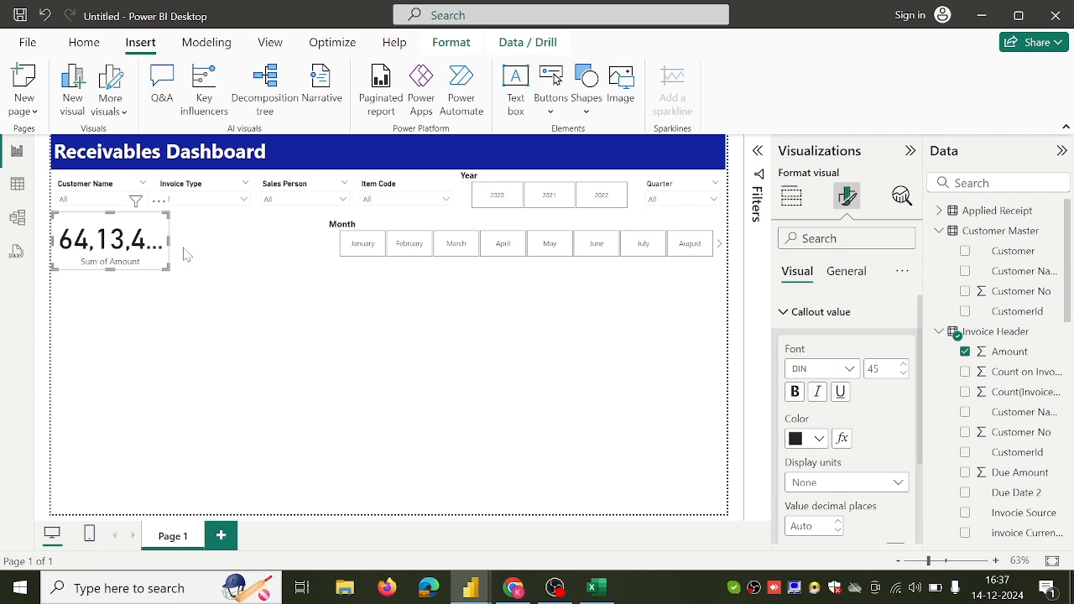
Step: Set the callout value's font size to 20 and hide the category label, resizing the card to fit the number
{"action": "left_click_drag", "start_coordinate": [167, 241], "coordinate": [239, 241]}
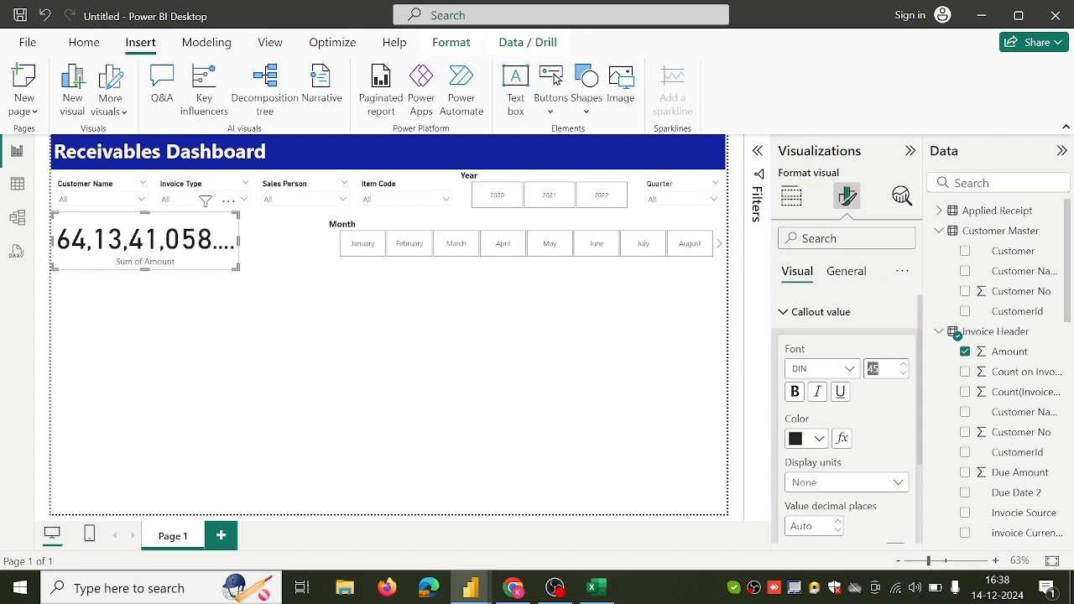
{"action": "key", "text": "BackSpace"}
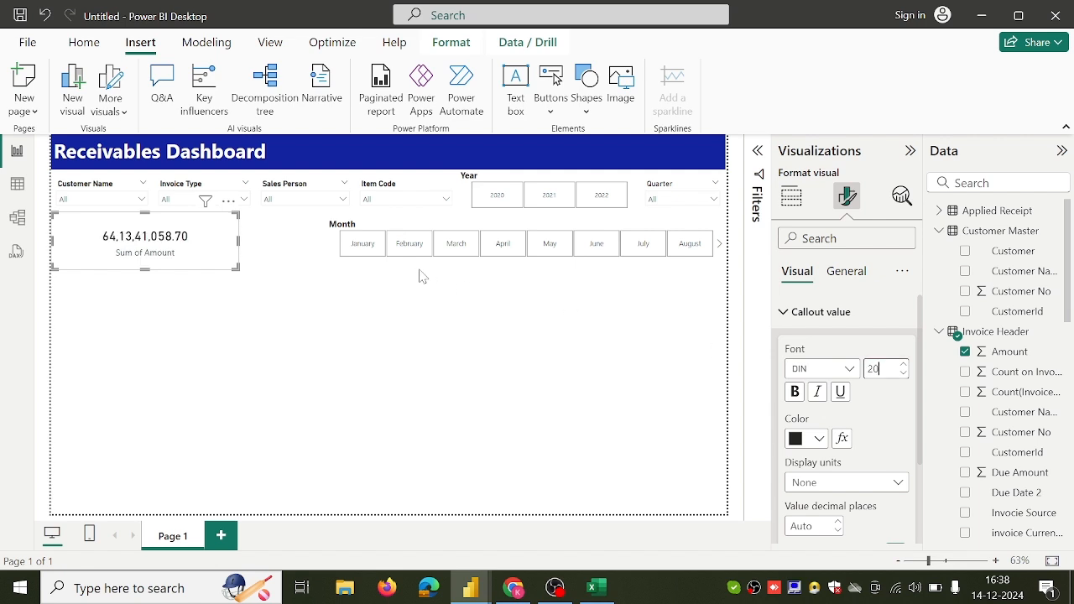
{"action": "left_click", "coordinate": [784, 311]}
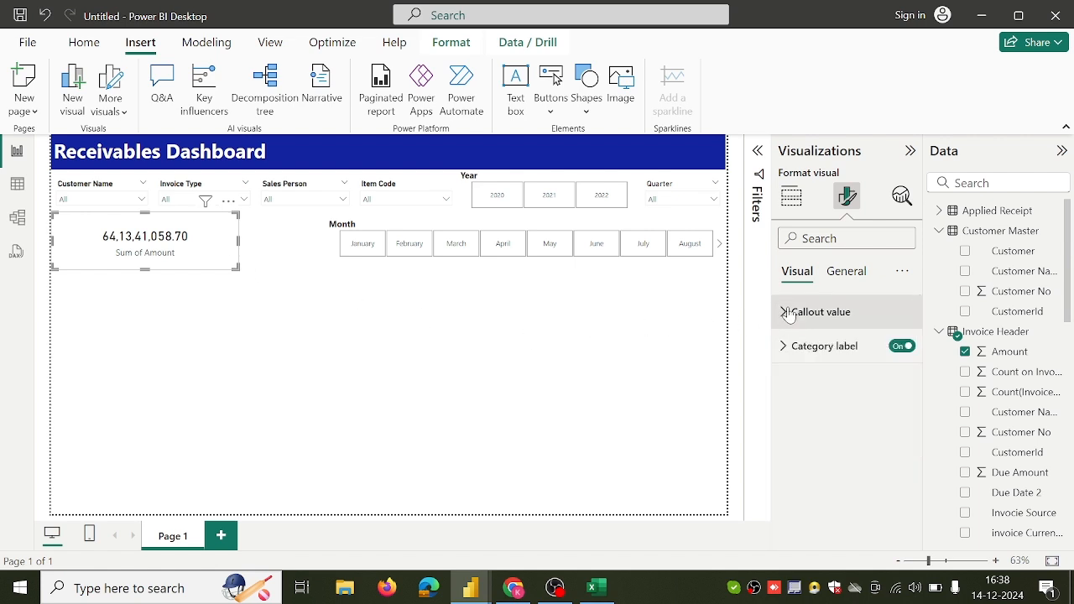
{"action": "left_click", "coordinate": [898, 347]}
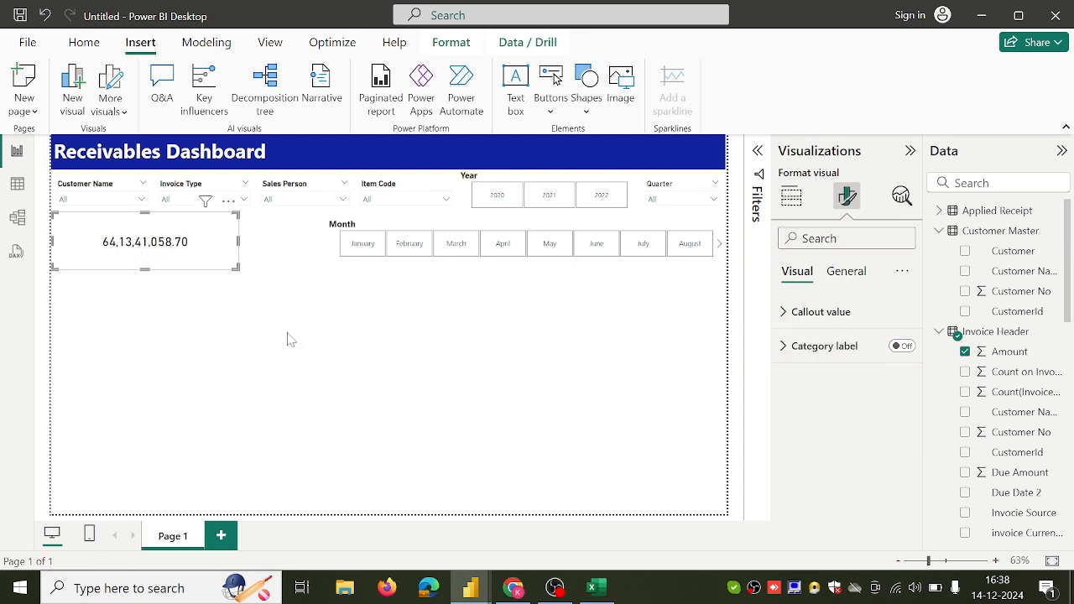
{"action": "left_click_drag", "start_coordinate": [237, 268], "coordinate": [174, 267]}
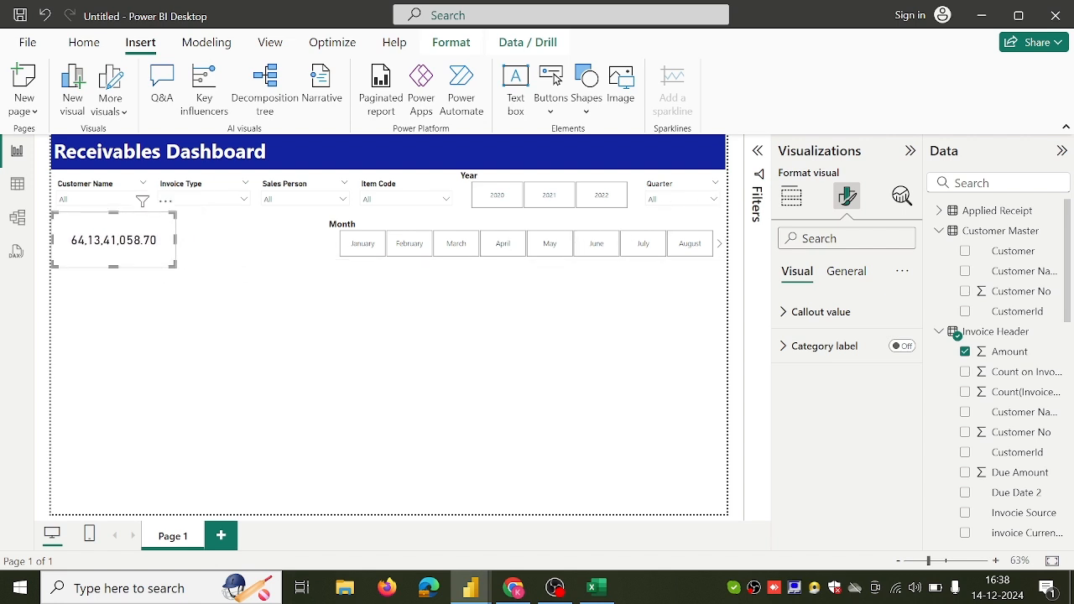
Step: Turn on the card's title with the text "Invoice Amount" and colour the title text blue
{"action": "left_click", "coordinate": [844, 271]}
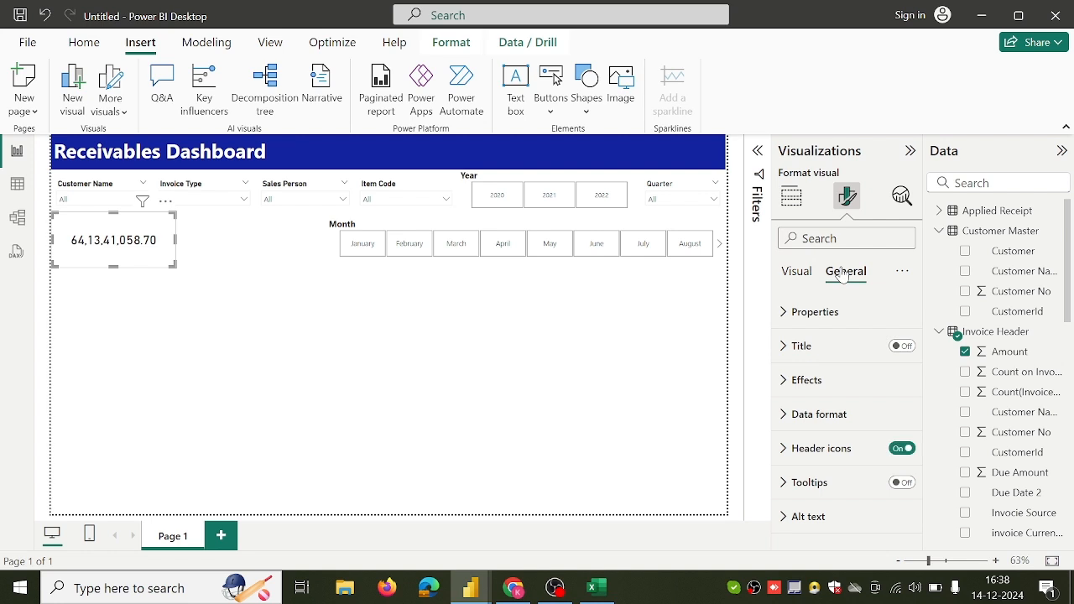
{"action": "left_click", "coordinate": [902, 345]}
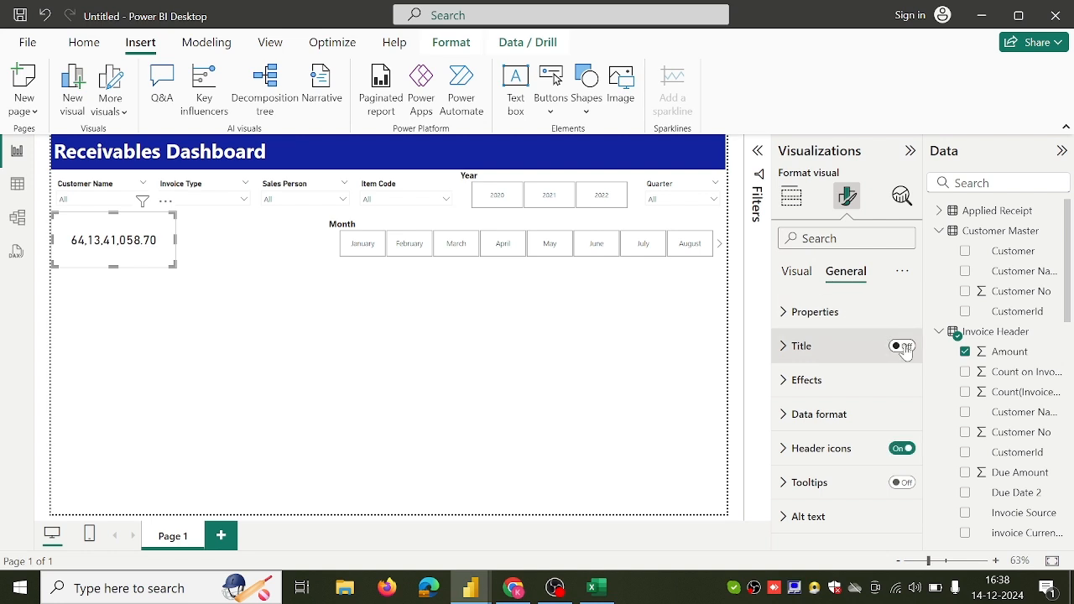
{"action": "left_click", "coordinate": [817, 347]}
{"action": "left_click", "coordinate": [822, 430]}
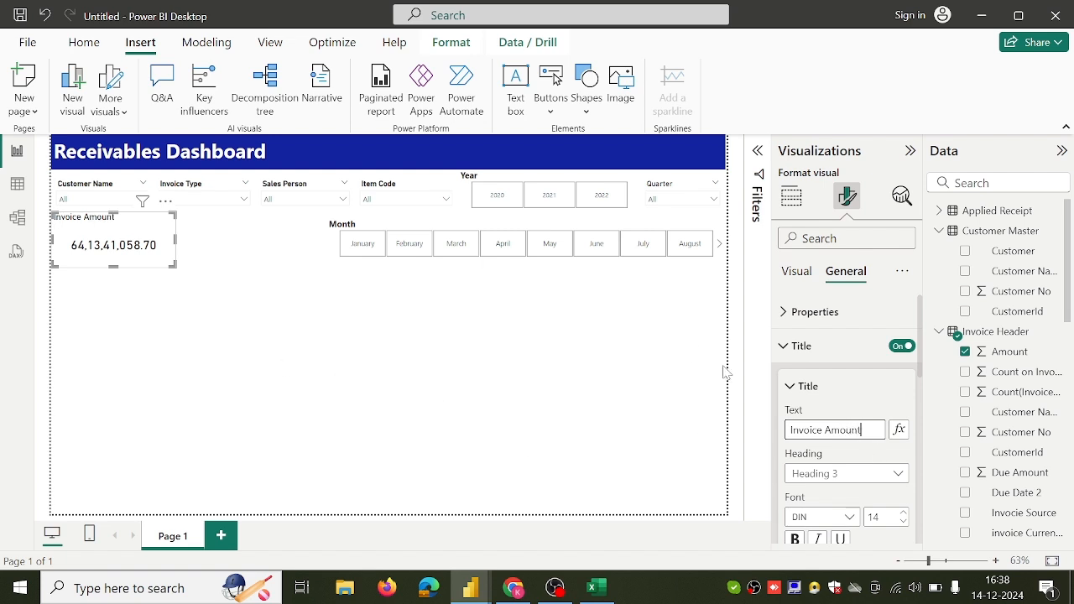
{"action": "scroll", "coordinate": [881, 463], "scroll_direction": "down", "scroll_amount": 3}
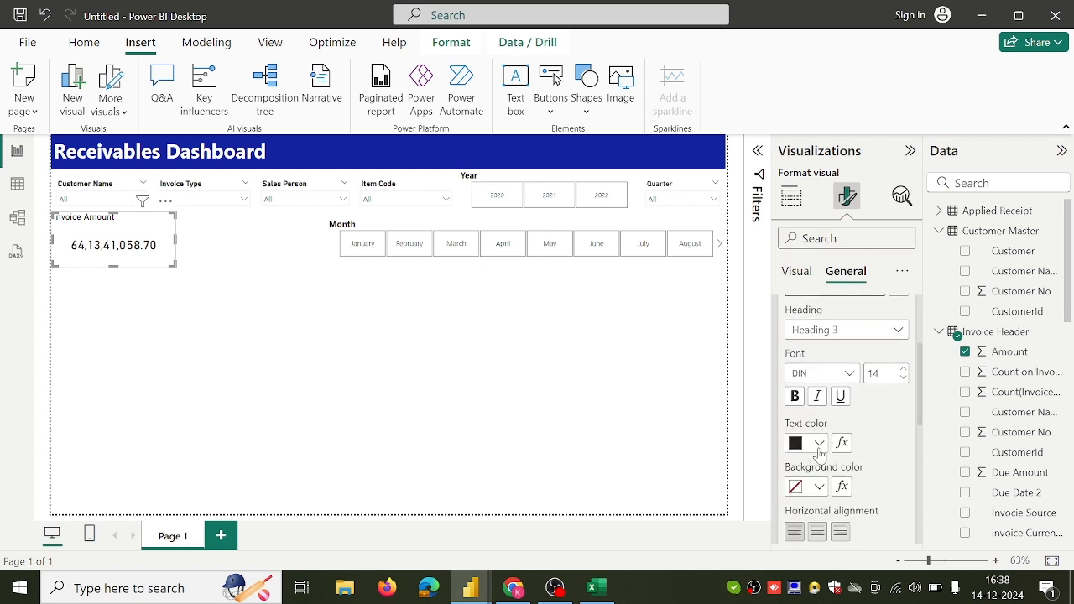
{"action": "left_click", "coordinate": [819, 445]}
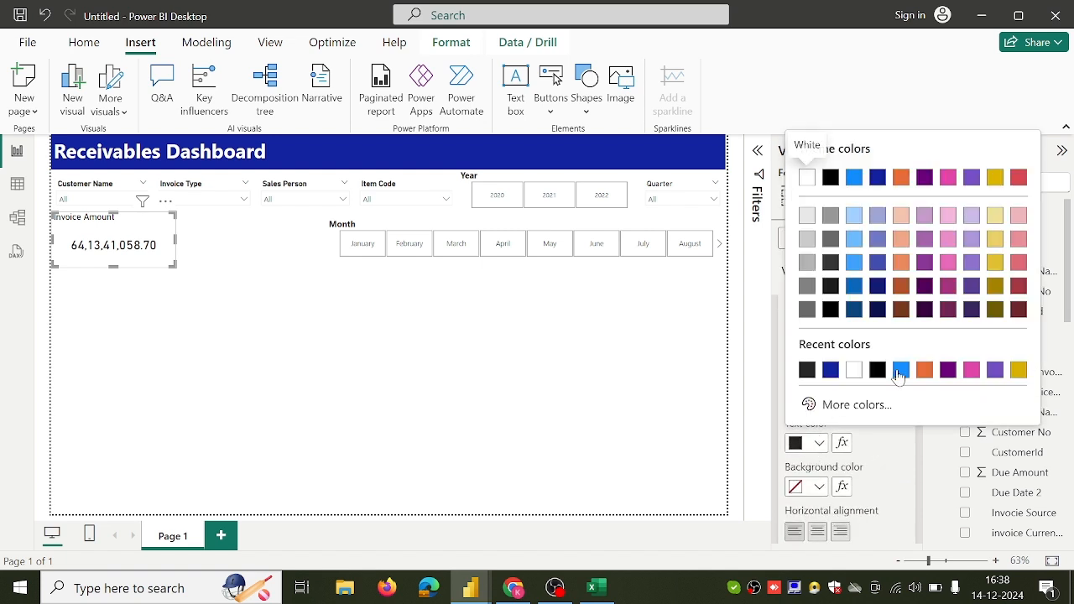
{"action": "left_click", "coordinate": [899, 371]}
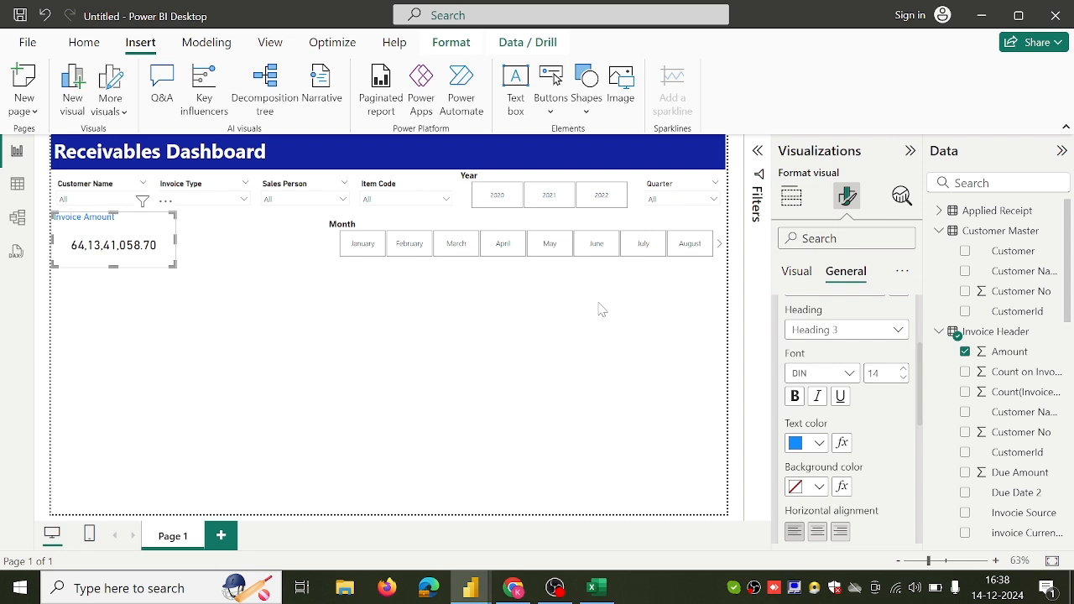
Step: Shrink the card slightly and, following the sample layout, make its title bold at font size 15
{"action": "left_click_drag", "start_coordinate": [173, 267], "coordinate": [162, 260]}
{"action": "left_click", "coordinate": [513, 588]}
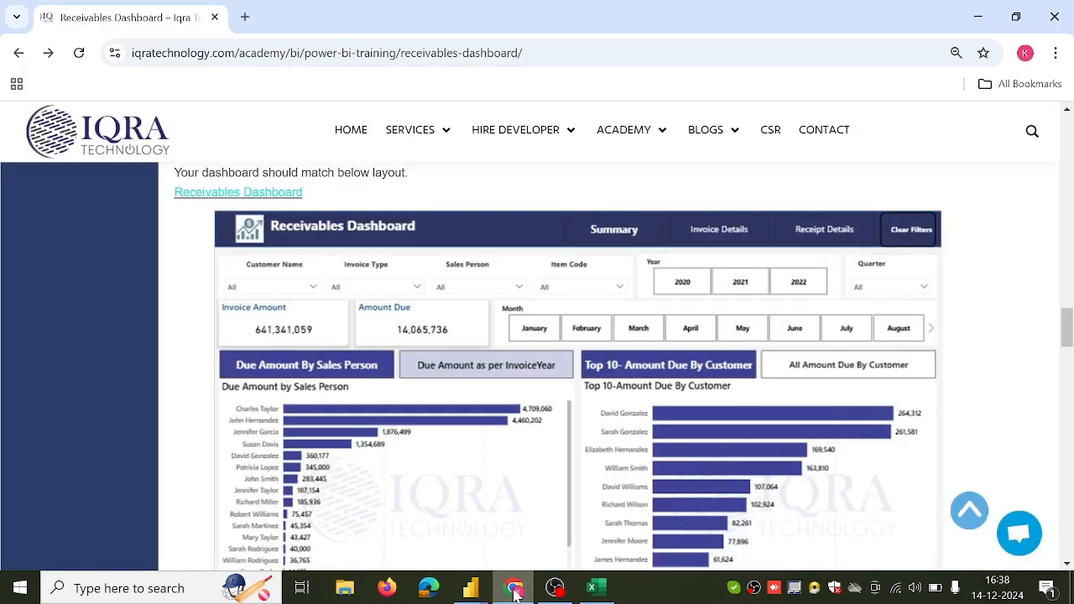
{"action": "mouse_move", "coordinate": [470, 588]}
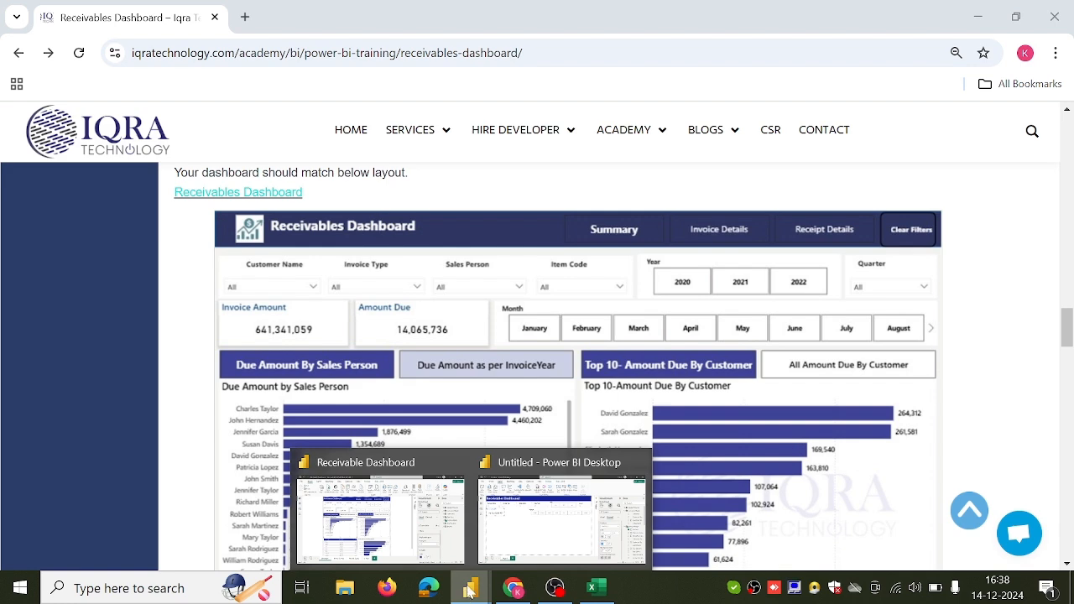
{"action": "left_click", "coordinate": [507, 539]}
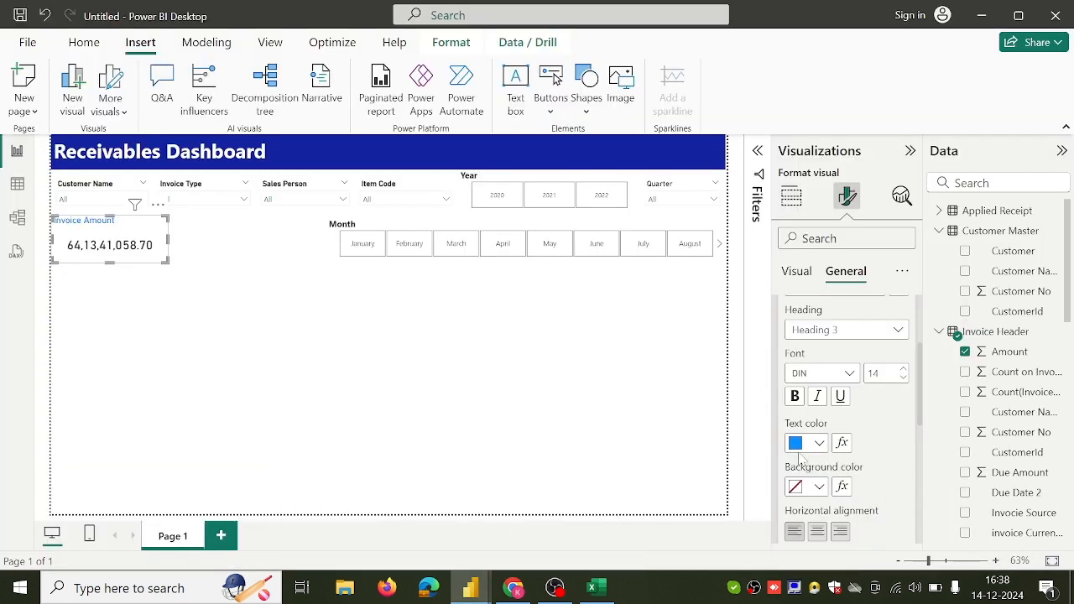
{"action": "left_click", "coordinate": [794, 395]}
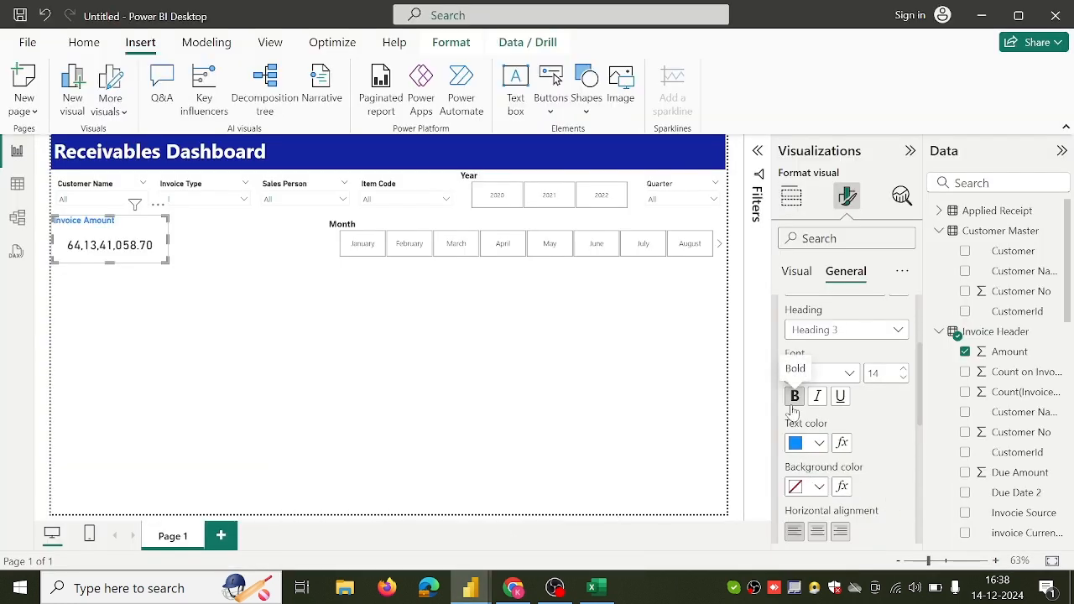
{"action": "left_click_drag", "start_coordinate": [162, 256], "coordinate": [159, 261]}
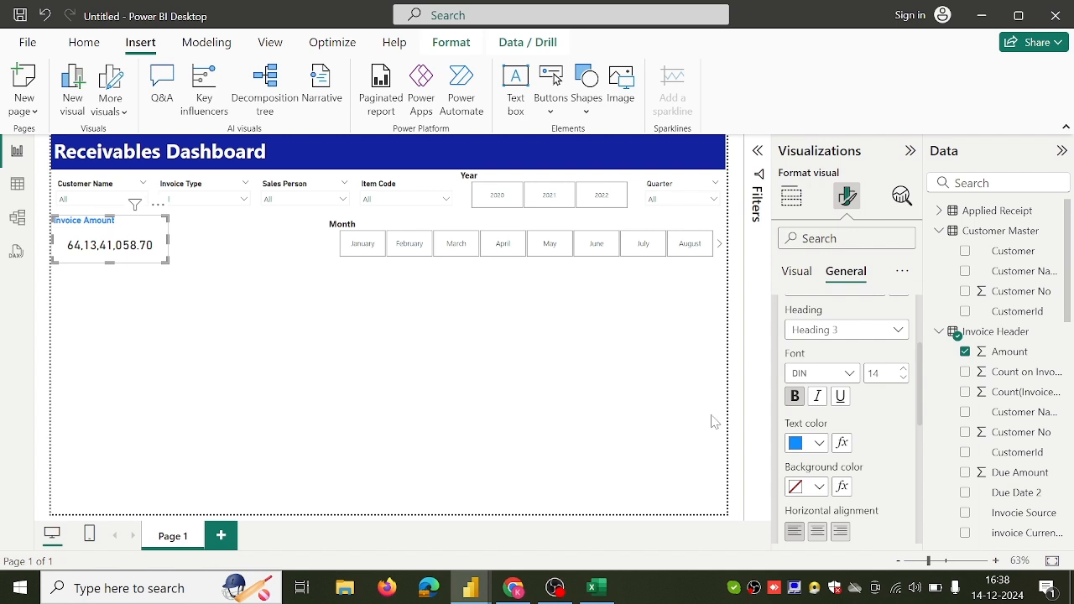
{"action": "type", "text": "15"}
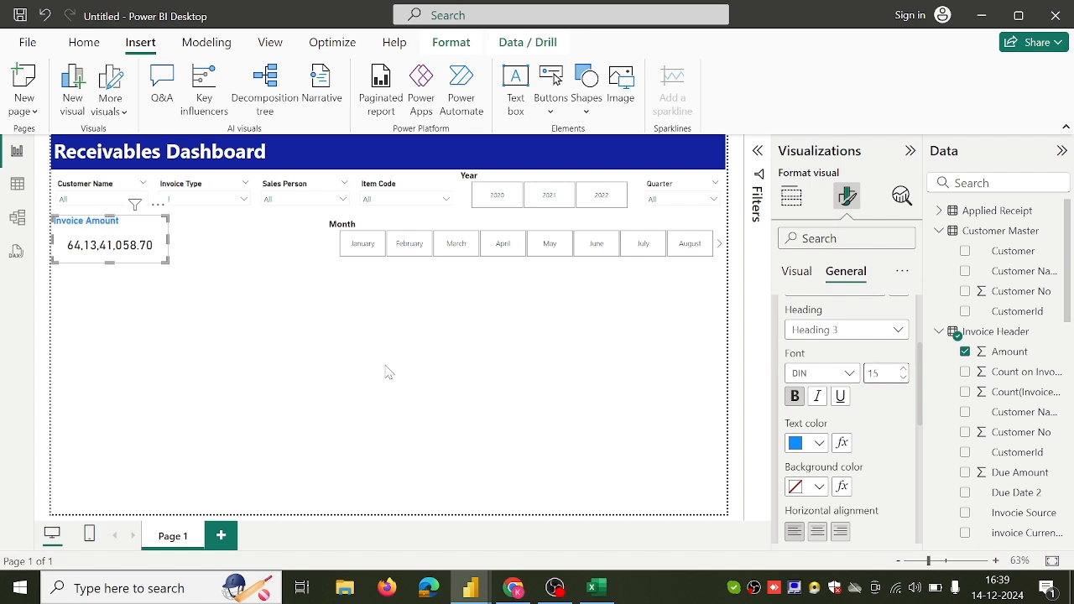
Step: Format the Amount column of Invoice Header with 0 decimal places
{"action": "left_click", "coordinate": [378, 371]}
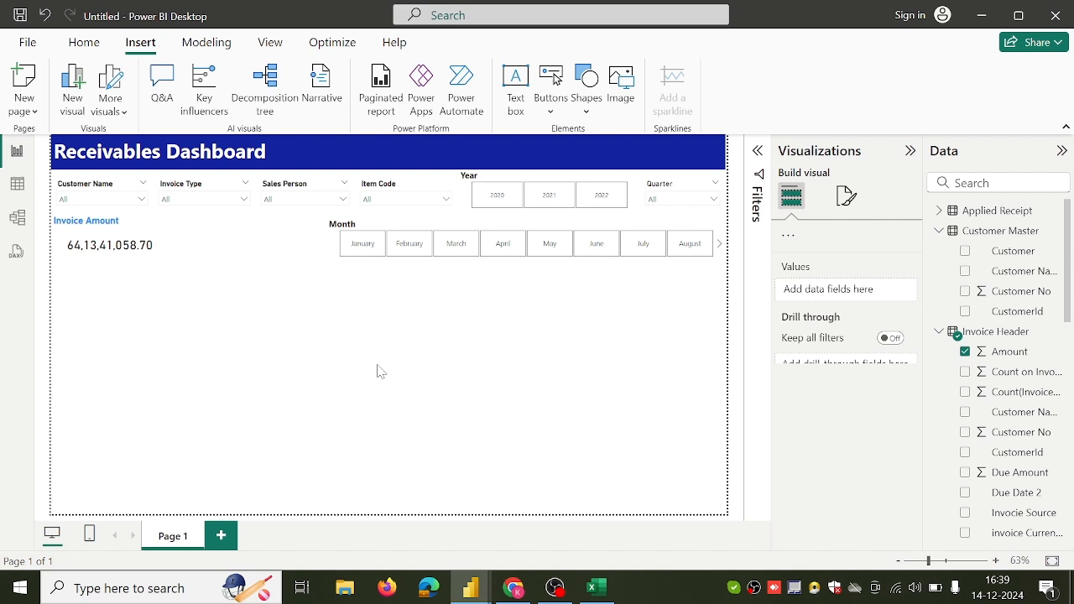
{"action": "left_click", "coordinate": [146, 264]}
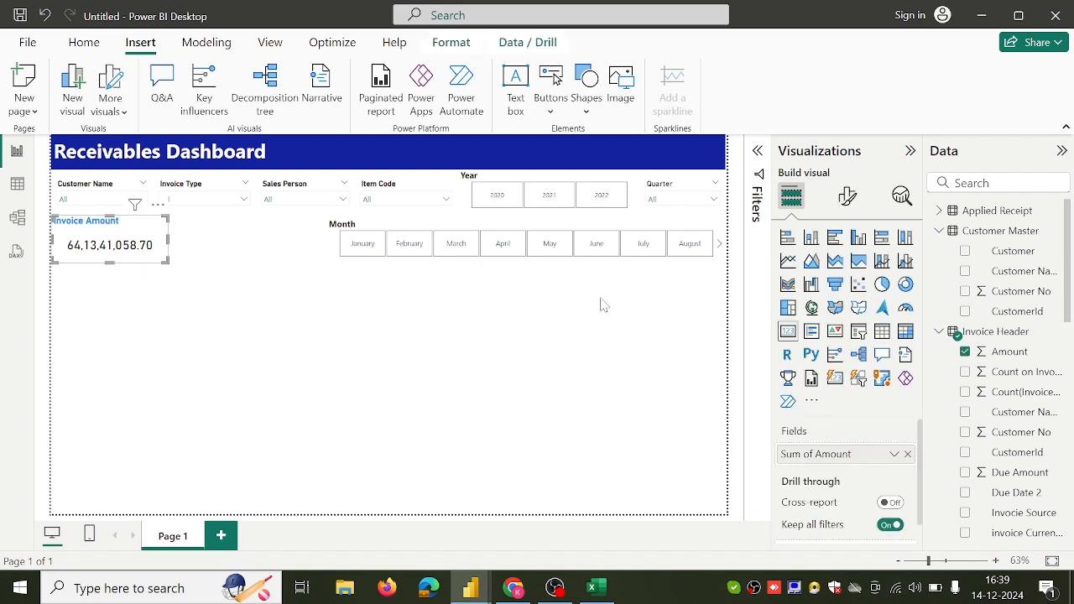
{"action": "left_click", "coordinate": [1011, 352]}
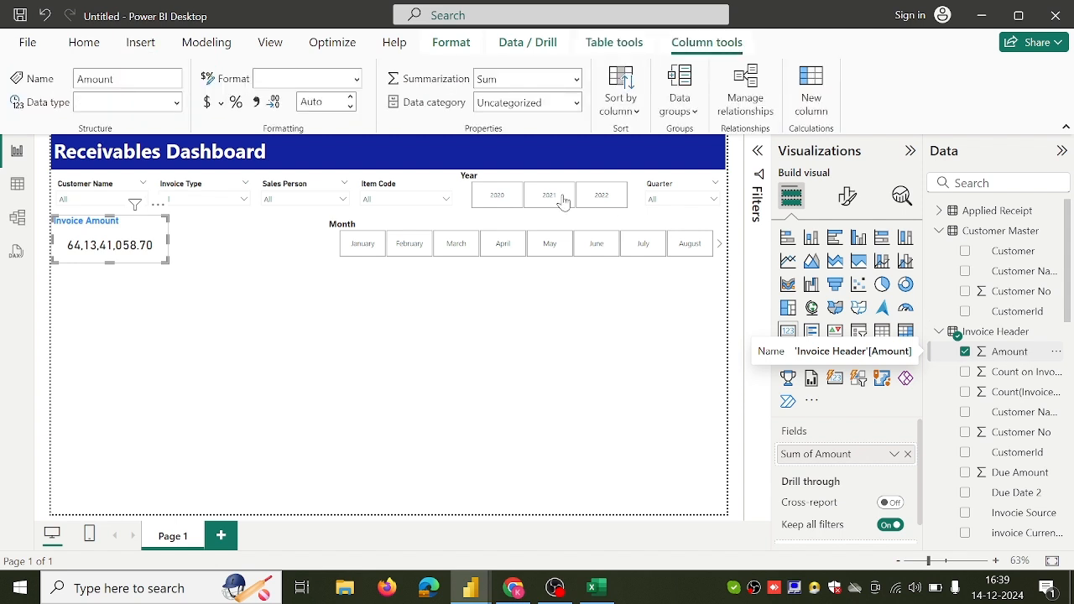
{"action": "left_click", "coordinate": [317, 101]}
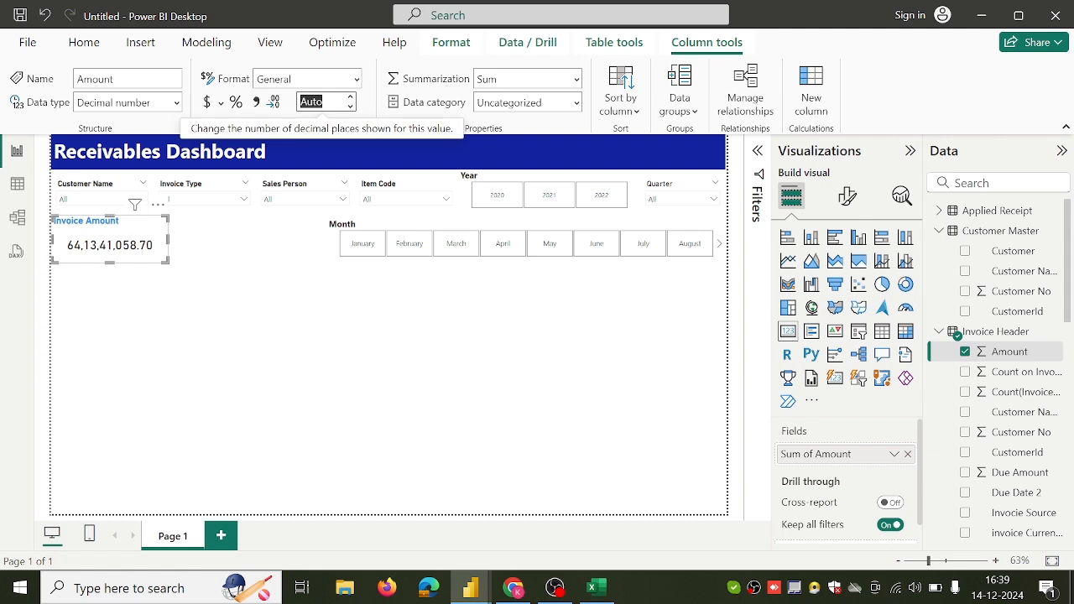
{"action": "type", "text": "0"}
{"action": "left_click", "coordinate": [295, 125]}
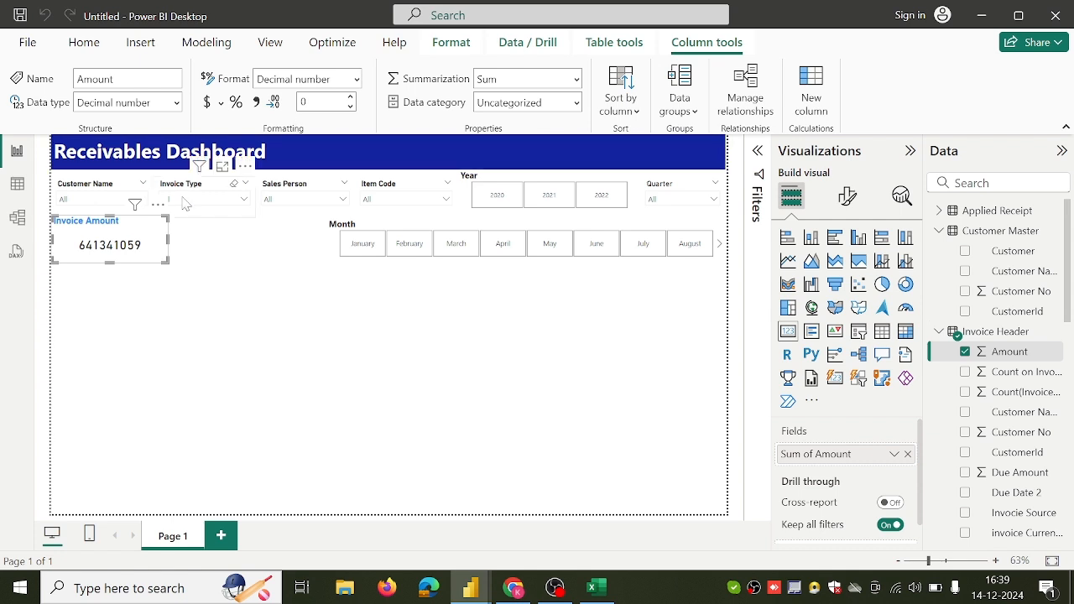
Step: Add a thousands separator to the Amount column's format and turn on the visual border of the Invoice Amount card
{"action": "left_click", "coordinate": [261, 102]}
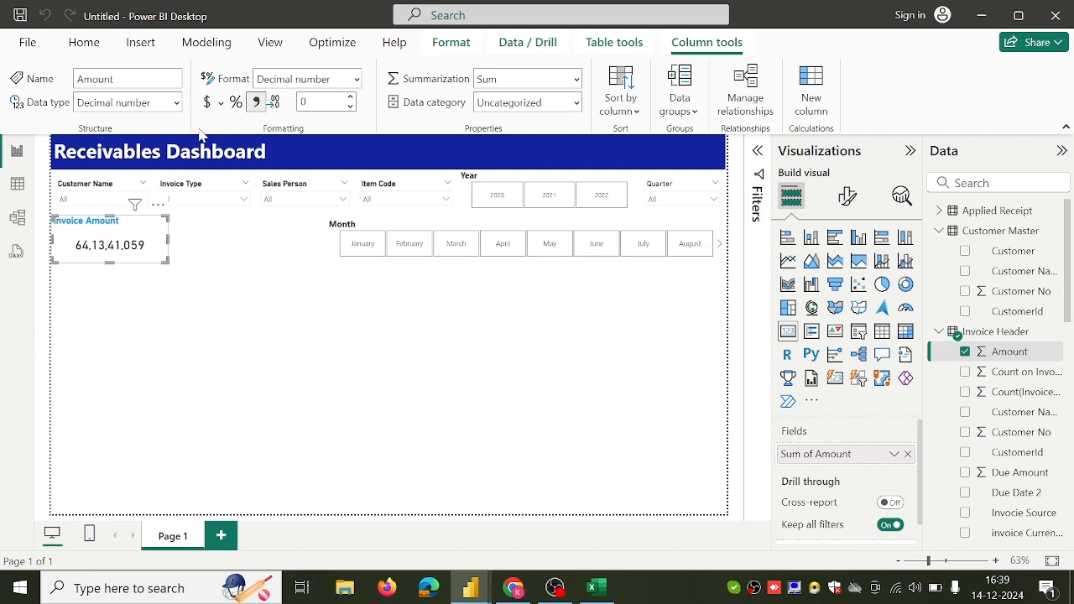
{"action": "left_click", "coordinate": [151, 303]}
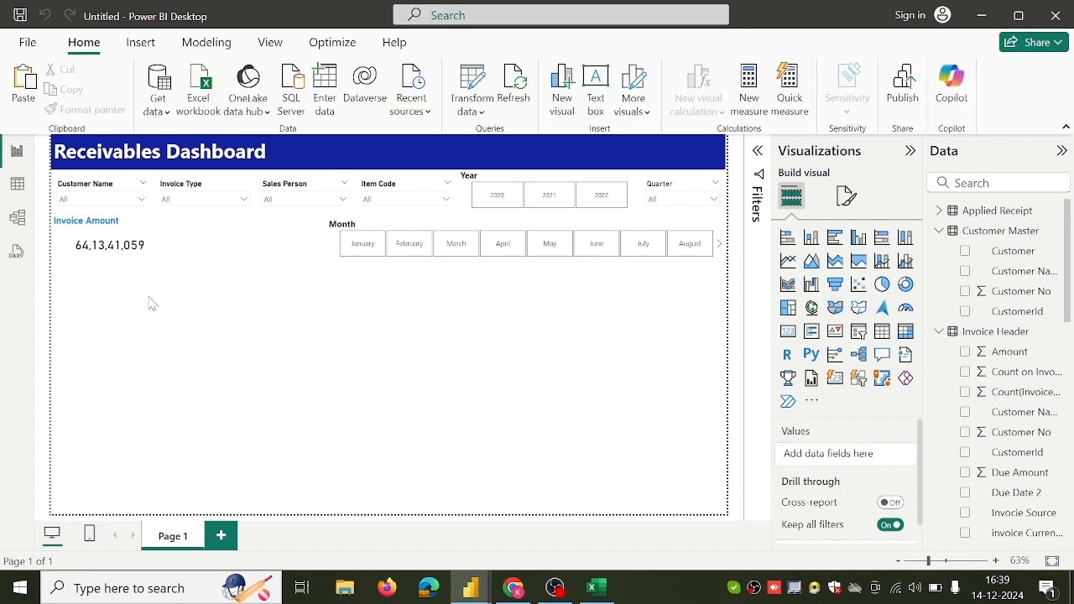
{"action": "left_click", "coordinate": [153, 252]}
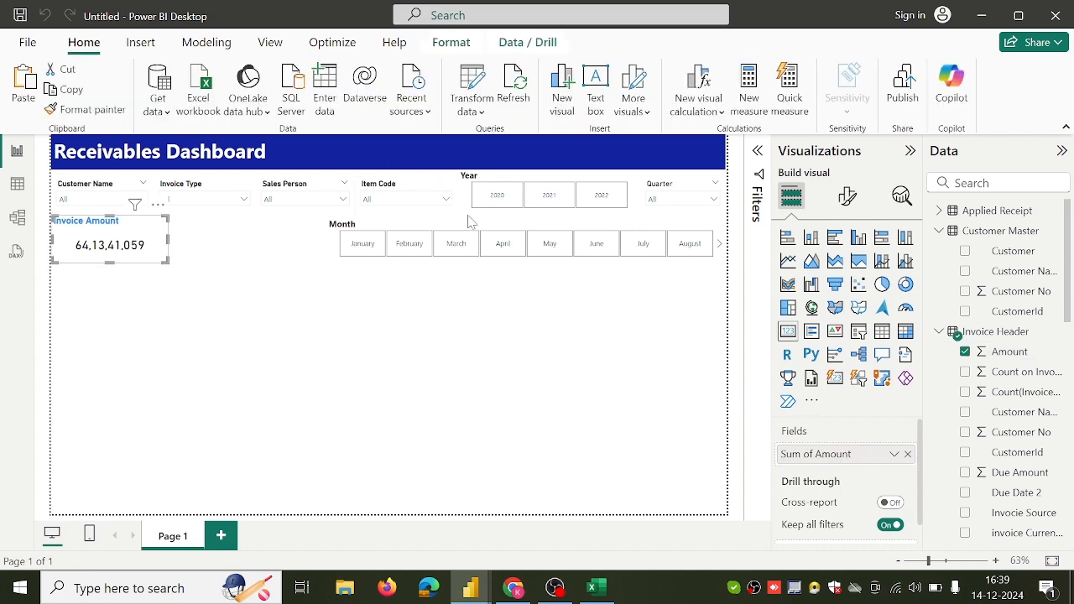
{"action": "left_click", "coordinate": [850, 204]}
{"action": "left_click", "coordinate": [844, 273]}
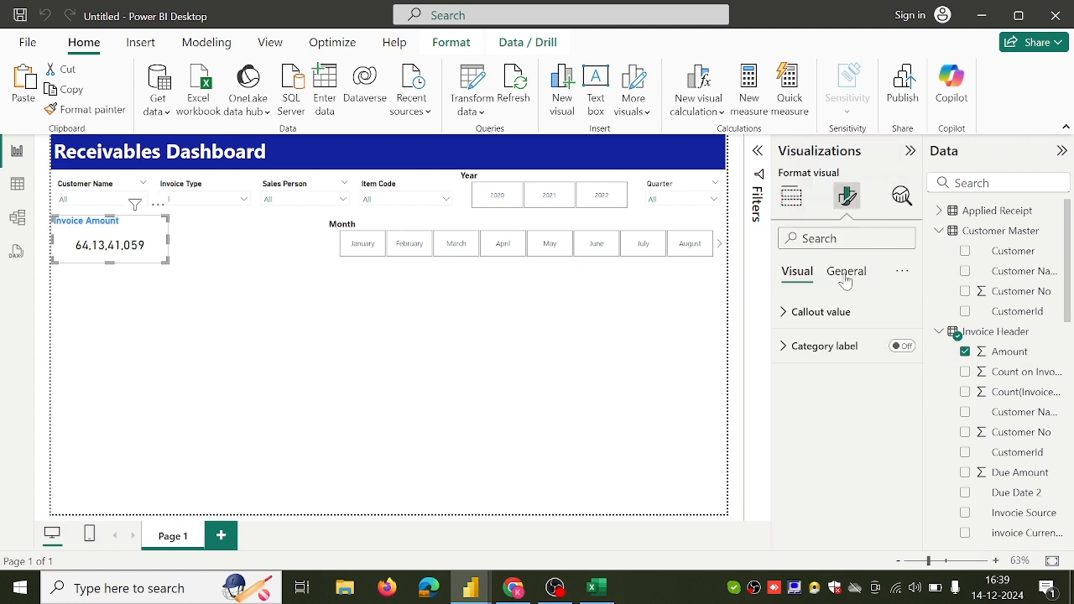
{"action": "left_click", "coordinate": [839, 383]}
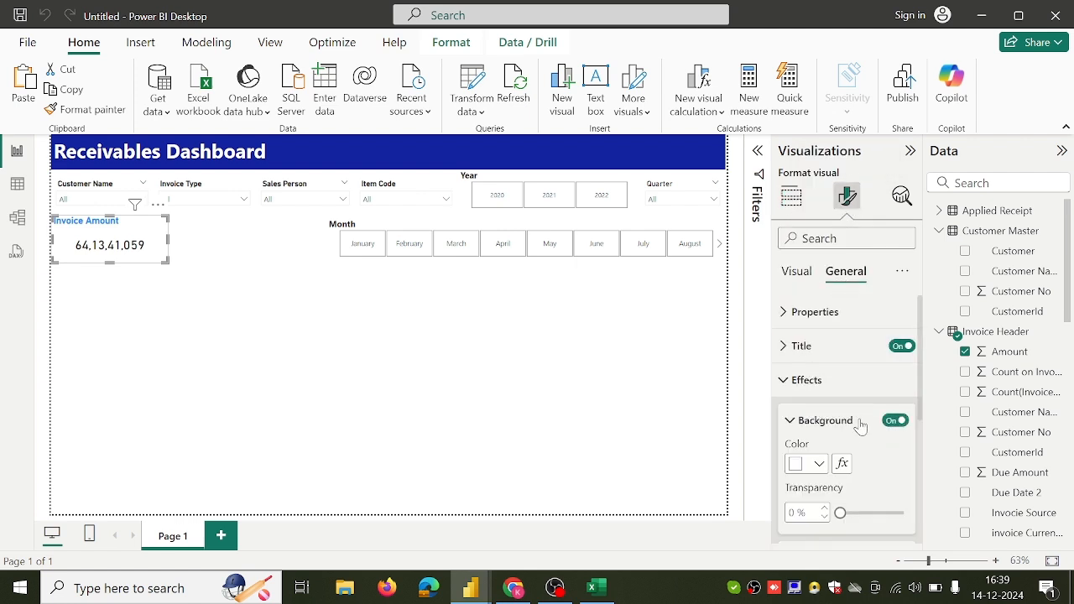
{"action": "scroll", "coordinate": [864, 442], "scroll_direction": "down", "scroll_amount": 3}
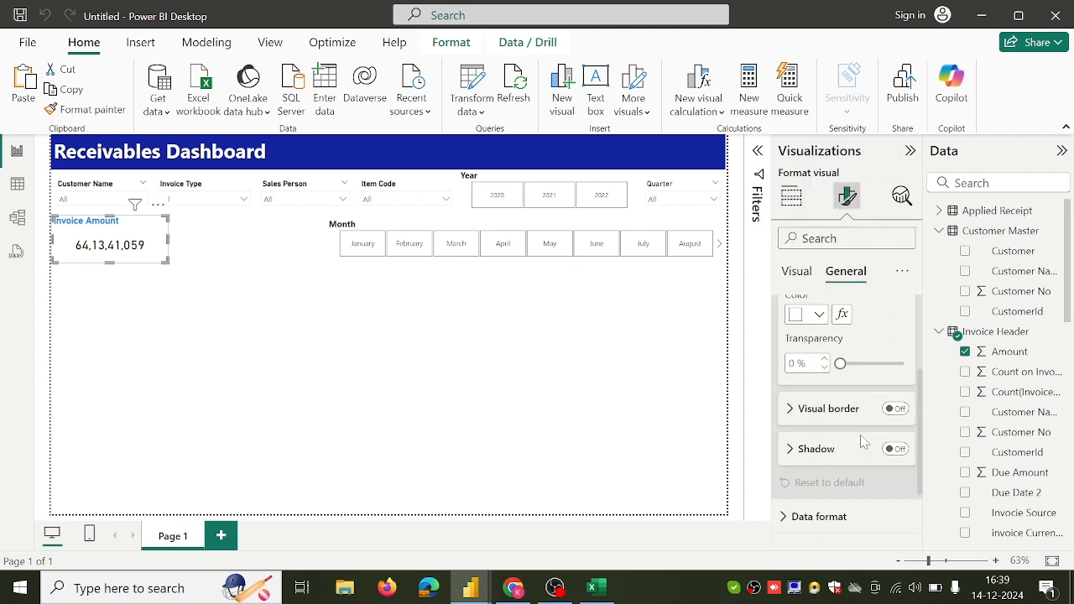
{"action": "left_click", "coordinate": [892, 404]}
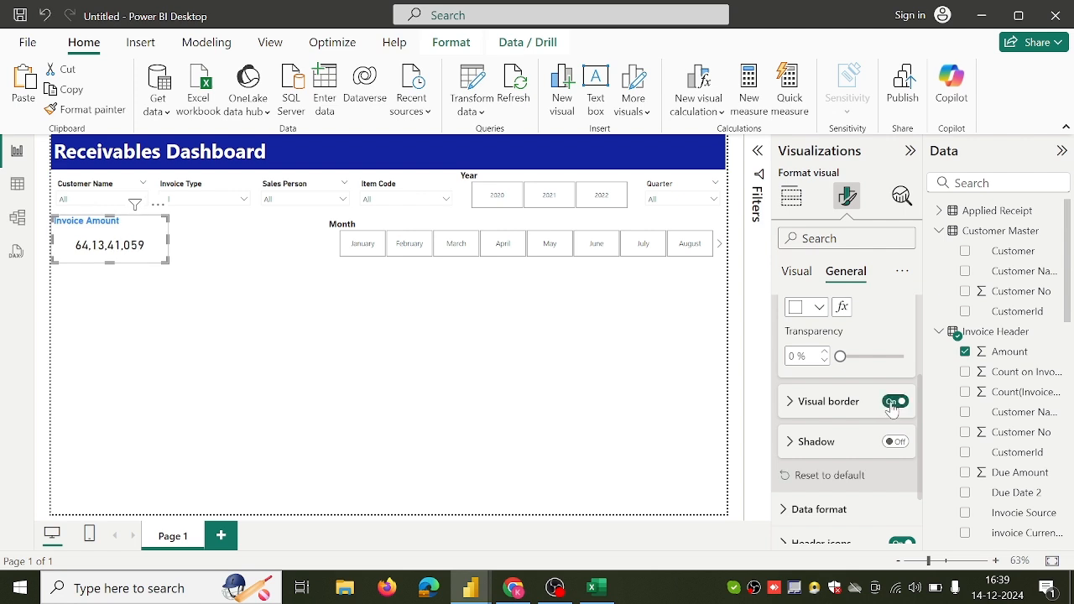
{"action": "left_click", "coordinate": [648, 460]}
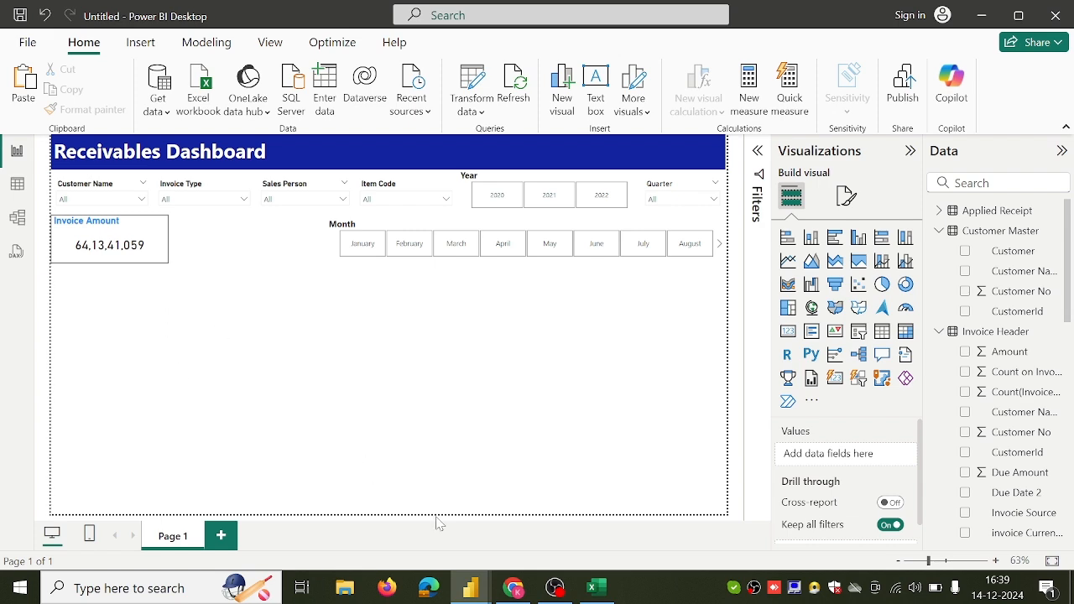
Step: Following the sample layout, add a second card beside the Invoice Amount card showing Due Amount from Invoice Header
{"action": "left_click", "coordinate": [513, 588]}
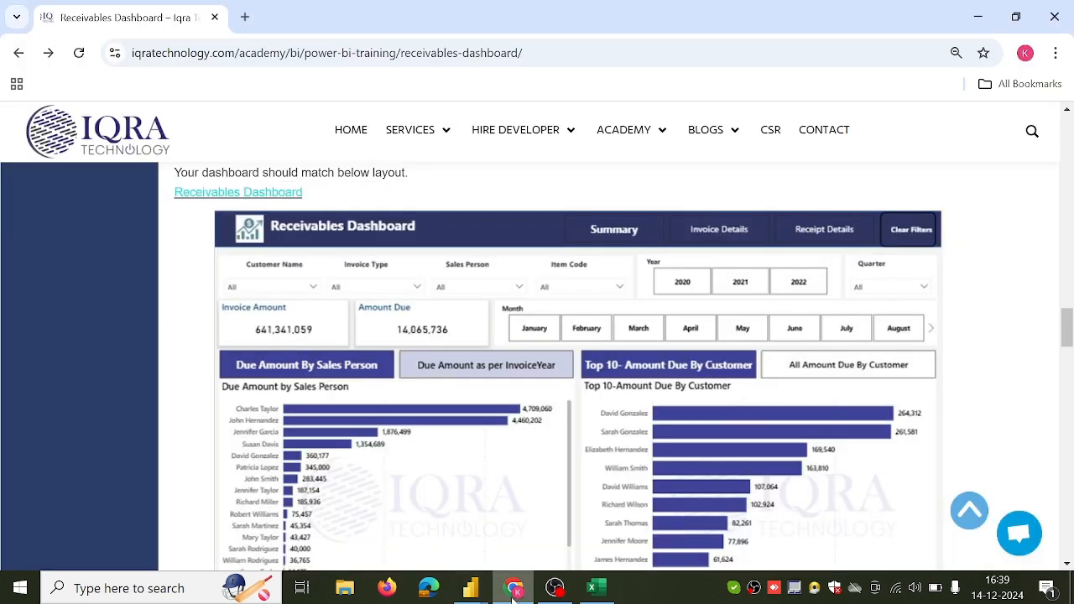
{"action": "mouse_move", "coordinate": [480, 597]}
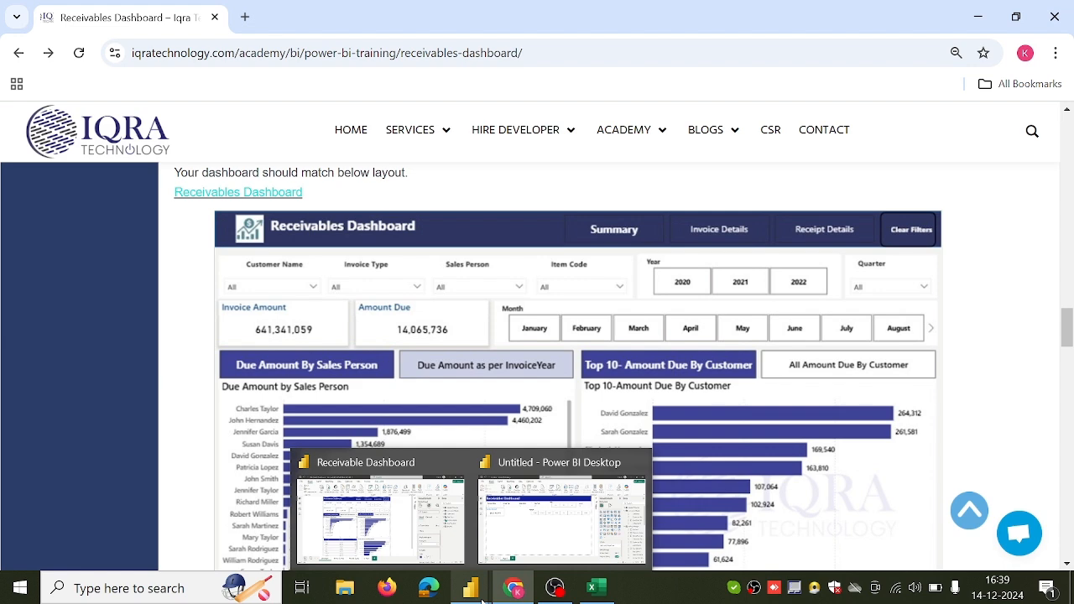
{"action": "left_click", "coordinate": [517, 553]}
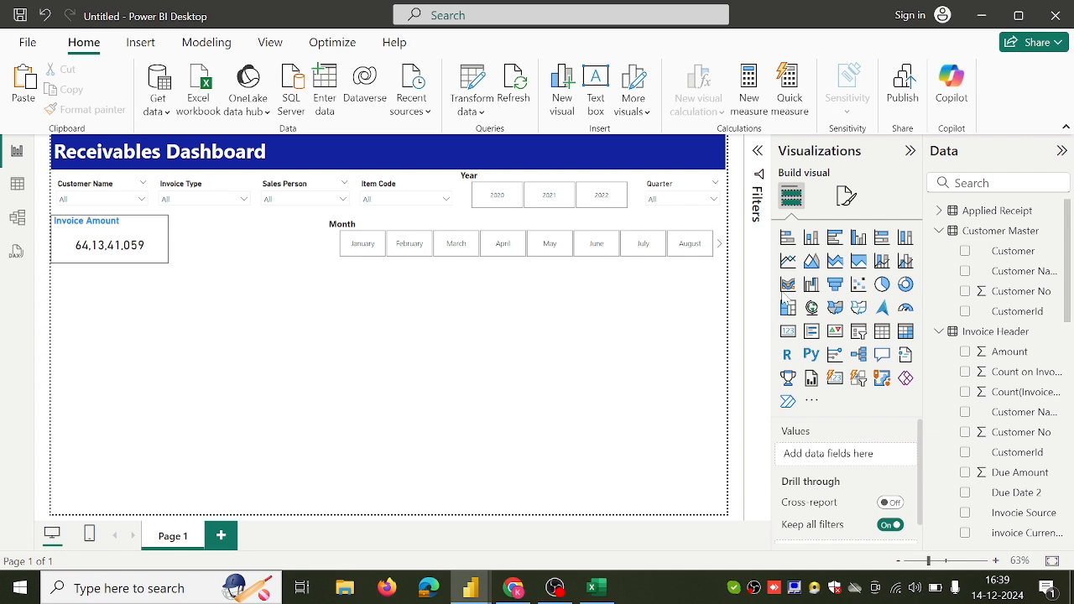
{"action": "left_click", "coordinate": [795, 338]}
{"action": "left_click_drag", "start_coordinate": [179, 347], "coordinate": [317, 255]}
{"action": "left_click_drag", "start_coordinate": [245, 292], "coordinate": [248, 274]}
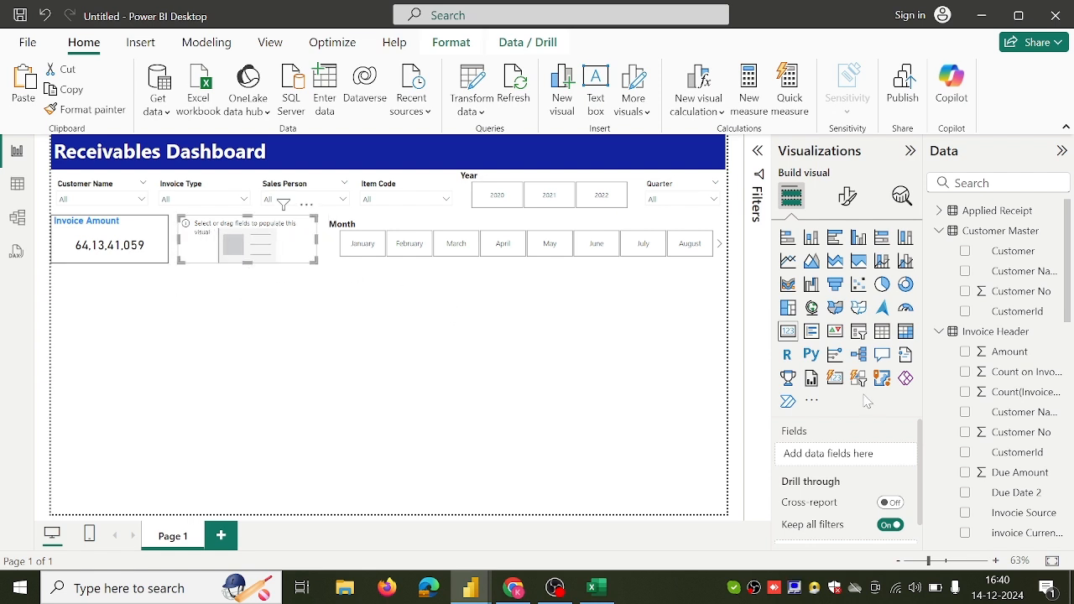
{"action": "scroll", "coordinate": [973, 403], "scroll_direction": "down", "scroll_amount": 5}
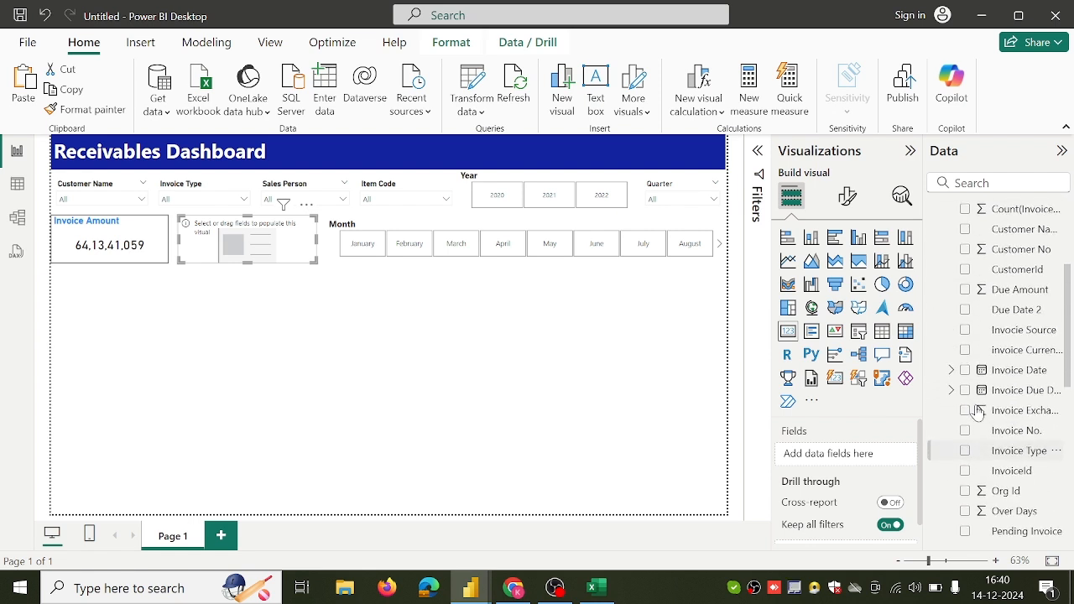
{"action": "left_click", "coordinate": [965, 291]}
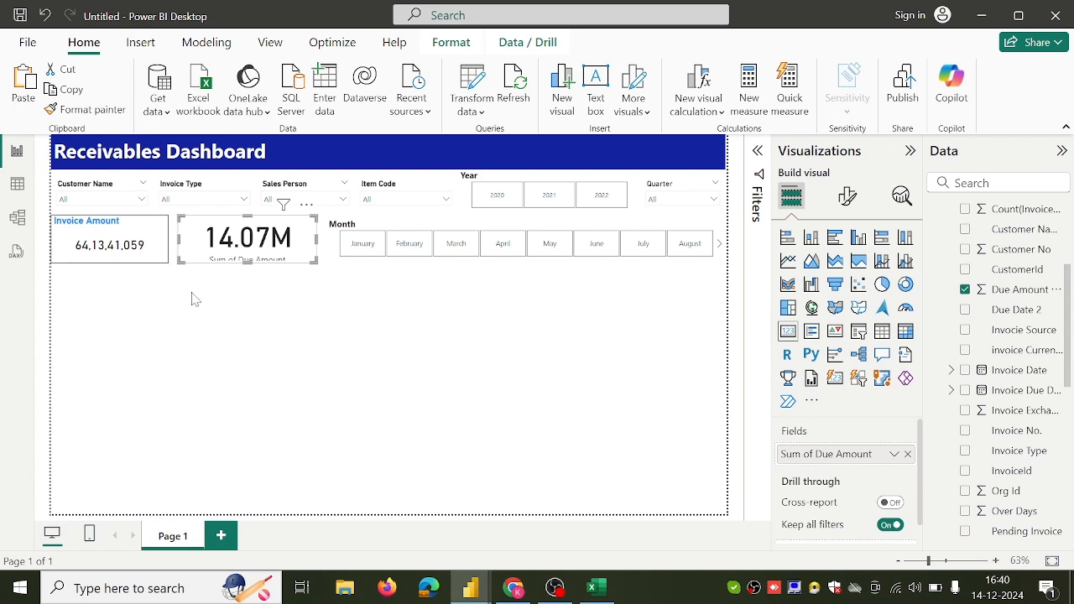
Step: Copy the Invoice Amount card's formatting to the Due Amount card with Format Painter
{"action": "left_click", "coordinate": [158, 243]}
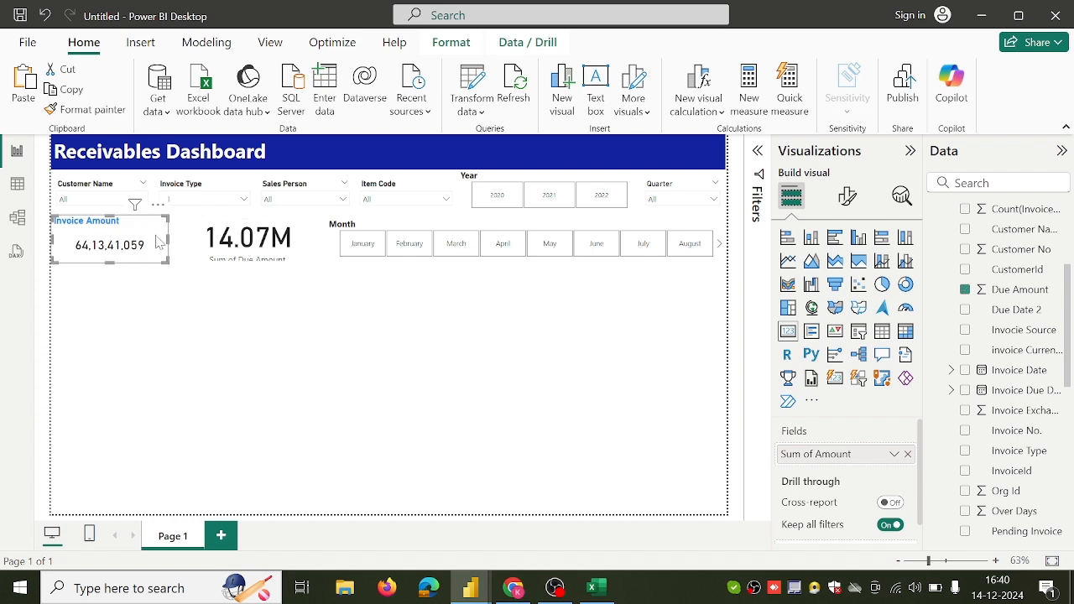
{"action": "left_click", "coordinate": [87, 111]}
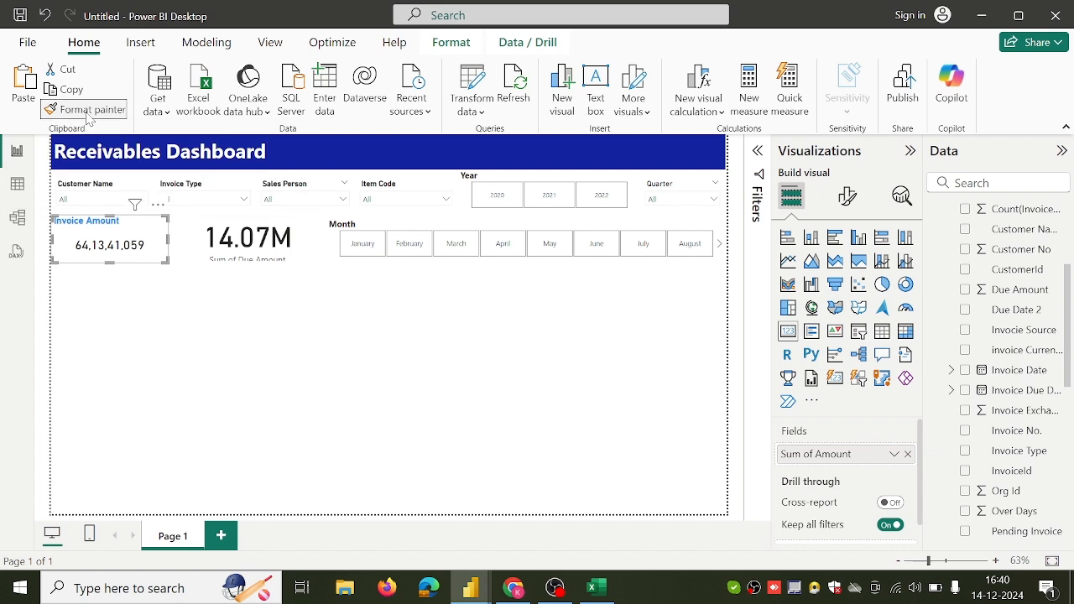
{"action": "left_click", "coordinate": [203, 236]}
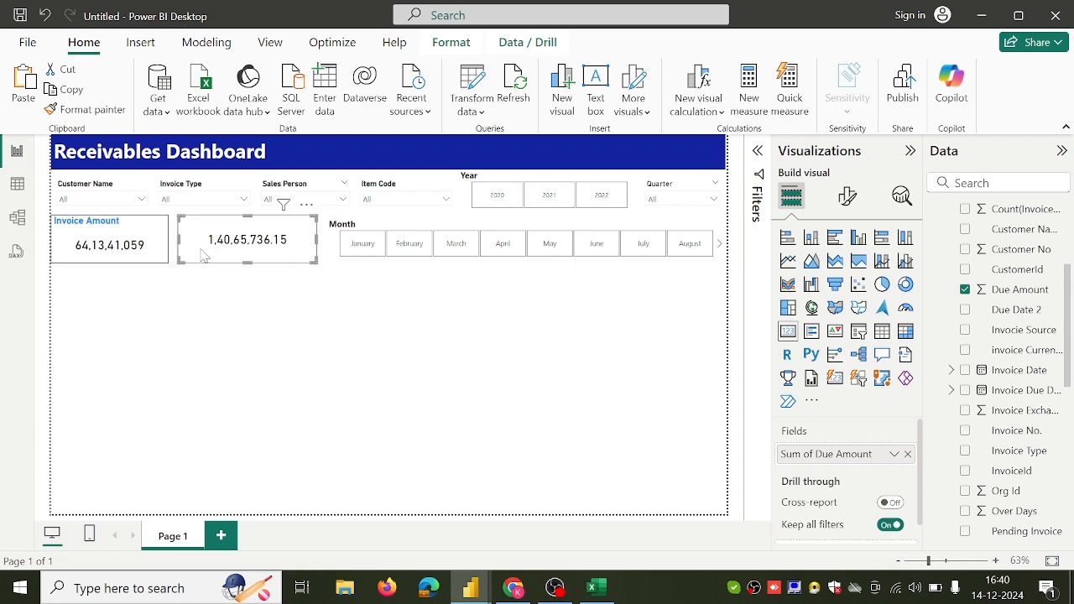
Step: Set the new card's title text to "Amount Due"
{"action": "left_click", "coordinate": [846, 197]}
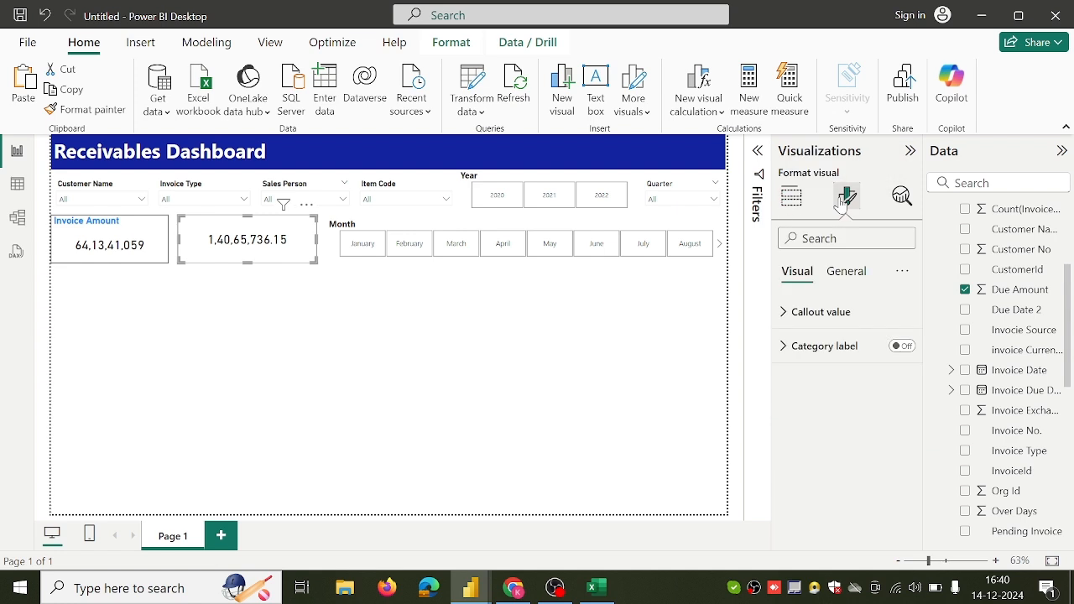
{"action": "left_click", "coordinate": [836, 276]}
{"action": "left_click", "coordinate": [814, 349]}
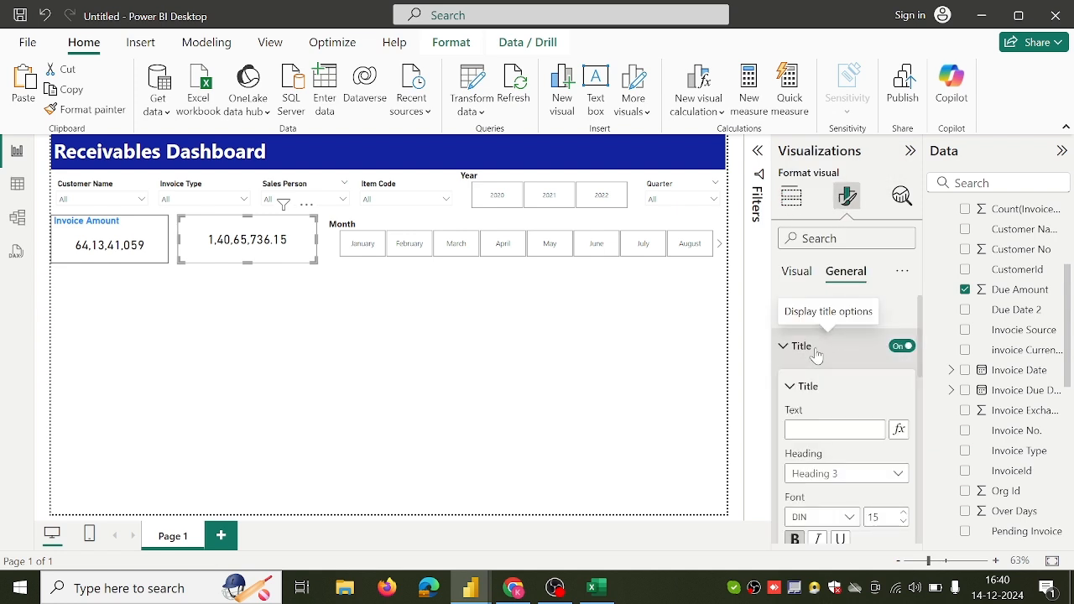
{"action": "left_click", "coordinate": [834, 429]}
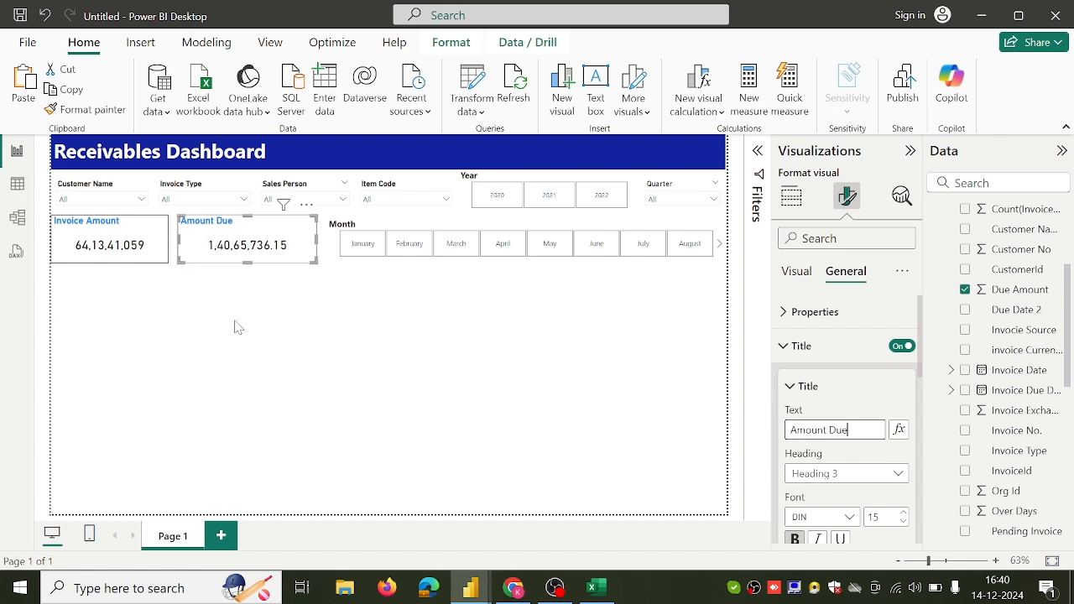
{"action": "left_click", "coordinate": [168, 283]}
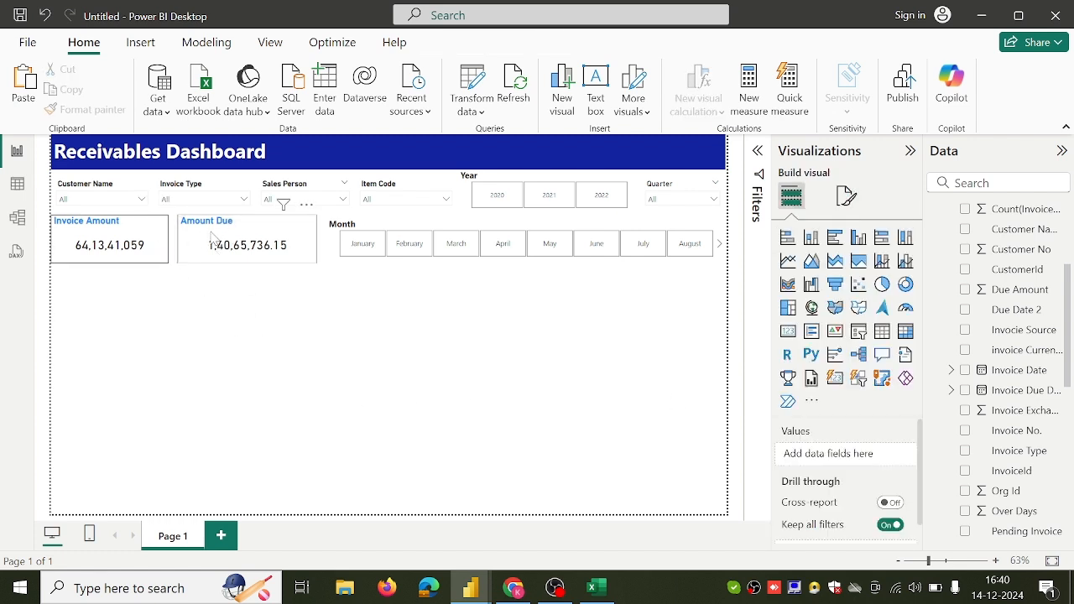
Step: Narrow the Amount Due card from its inner edge and widen the Invoice Amount card to a similar width
{"action": "left_click", "coordinate": [182, 250]}
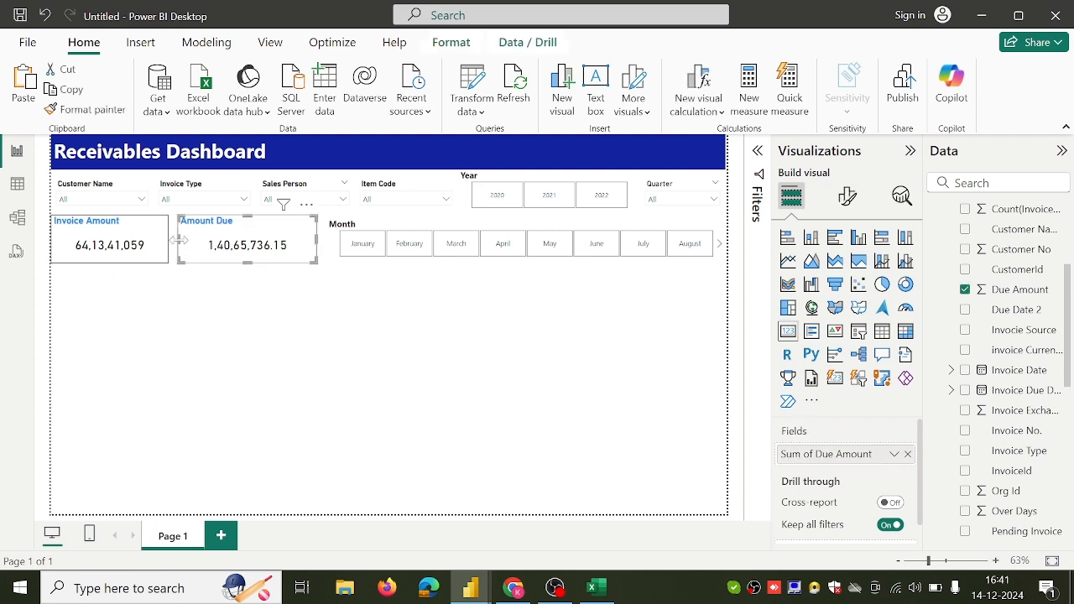
{"action": "mouse_move", "coordinate": [177, 239]}
{"action": "left_mouse_down"}
{"action": "mouse_move", "coordinate": [195, 240]}
{"action": "mouse_move", "coordinate": [184, 240]}
{"action": "left_mouse_up"}
{"action": "left_click", "coordinate": [167, 245]}
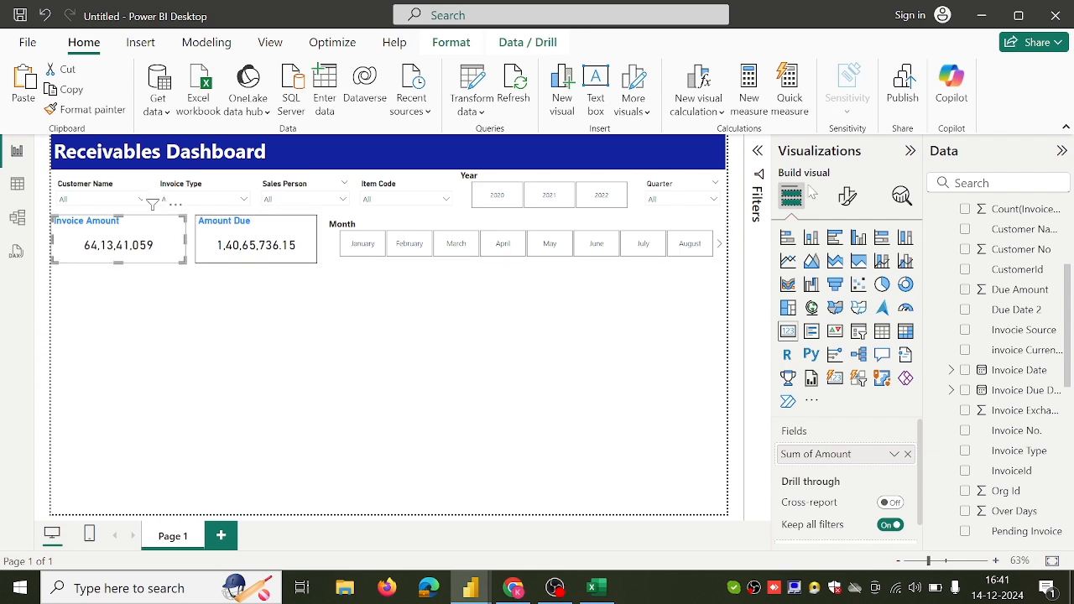
{"action": "left_click", "coordinate": [846, 196]}
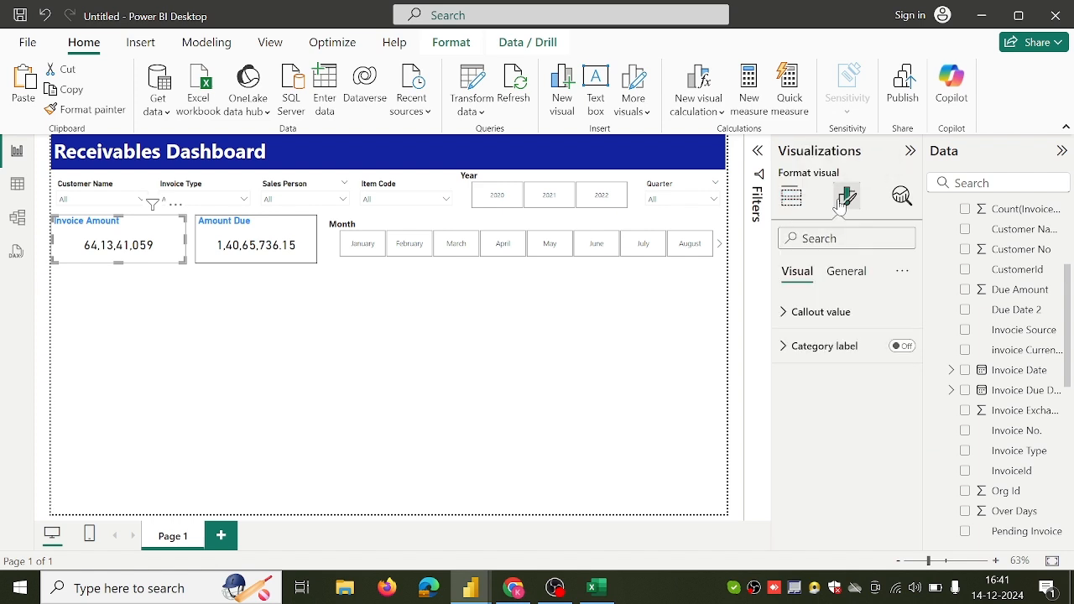
{"action": "left_click", "coordinate": [842, 272]}
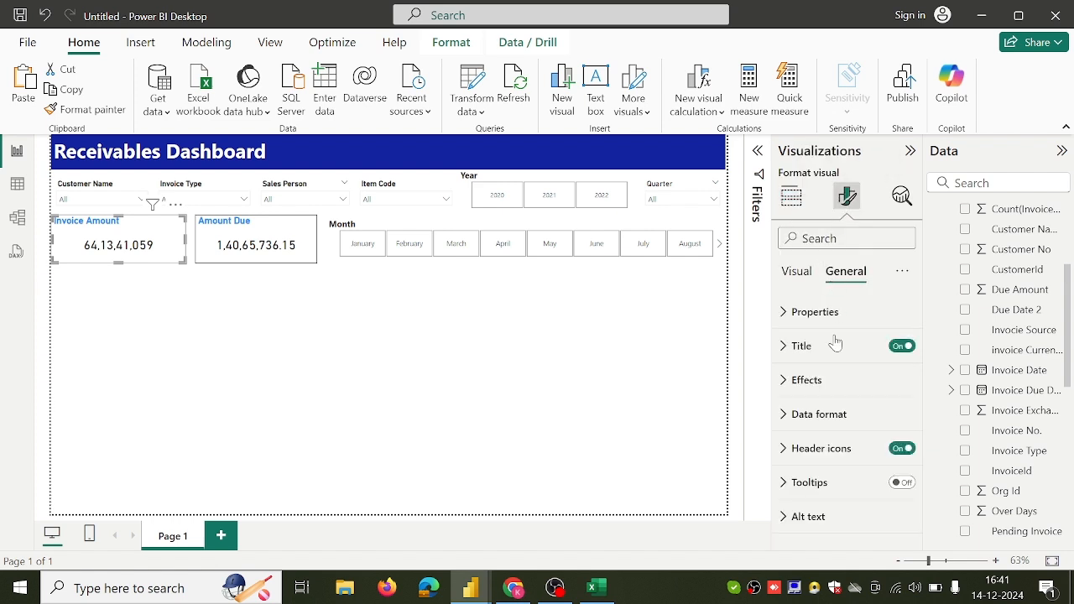
{"action": "left_click", "coordinate": [814, 391]}
{"action": "scroll", "coordinate": [813, 389], "scroll_direction": "down", "scroll_amount": 4}
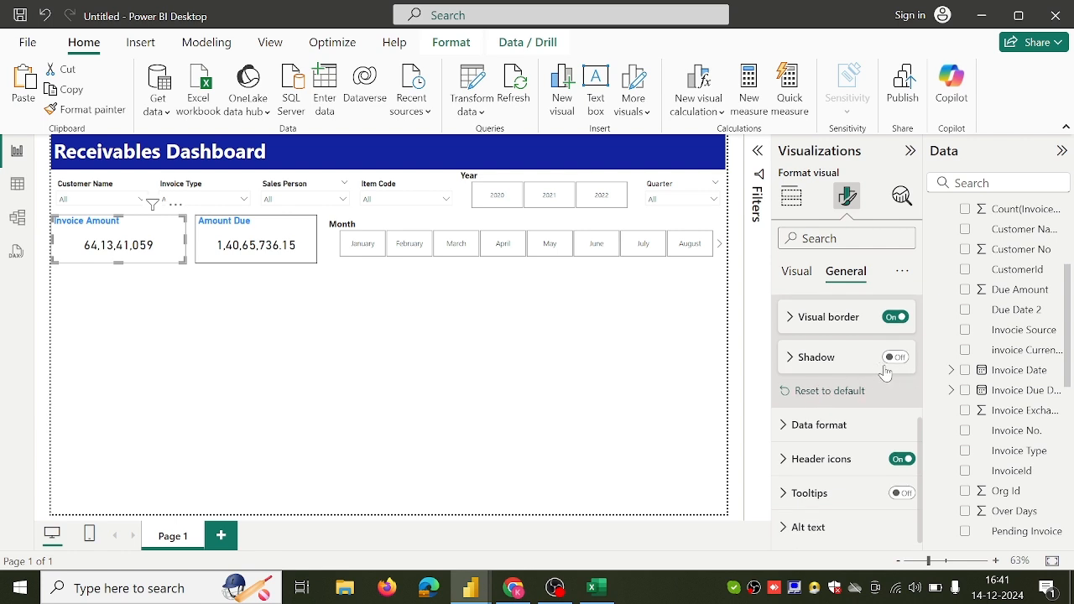
{"action": "left_click", "coordinate": [793, 198]}
{"action": "left_click", "coordinate": [578, 340]}
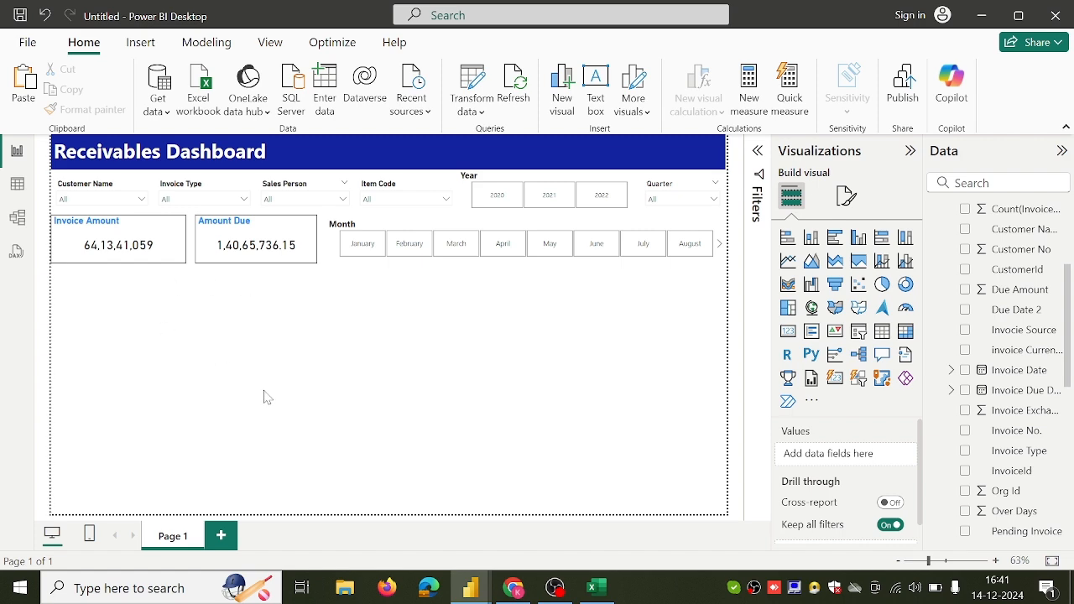
Step: Following the sample layout, add a clustered bar chart of Due Amount by Sales Person and enlarge it to span beneath both cards
{"action": "left_click", "coordinate": [516, 590]}
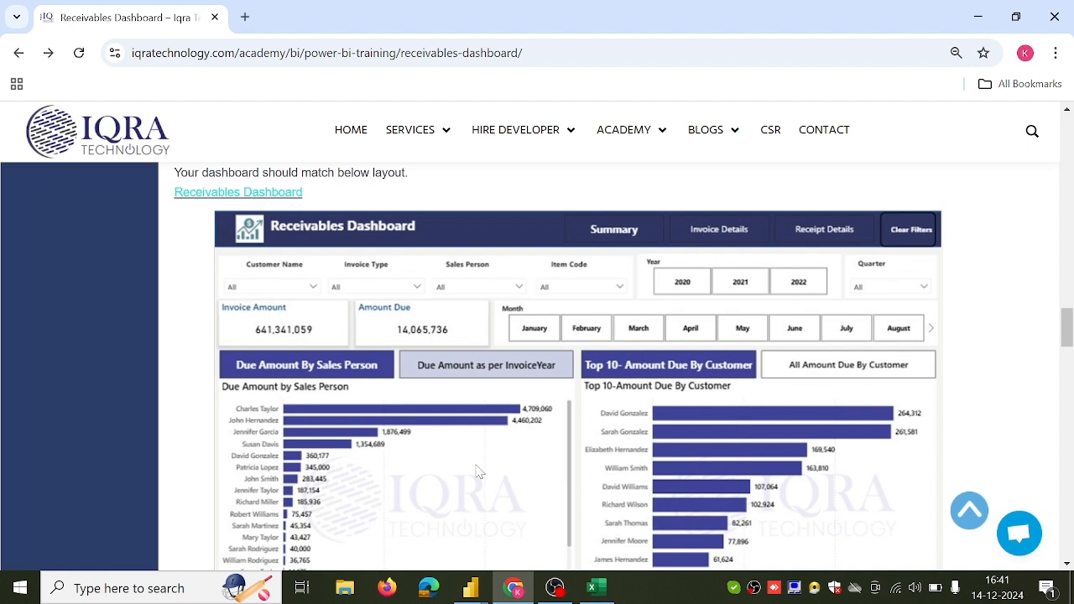
{"action": "scroll", "coordinate": [477, 471], "scroll_direction": "down", "scroll_amount": 1}
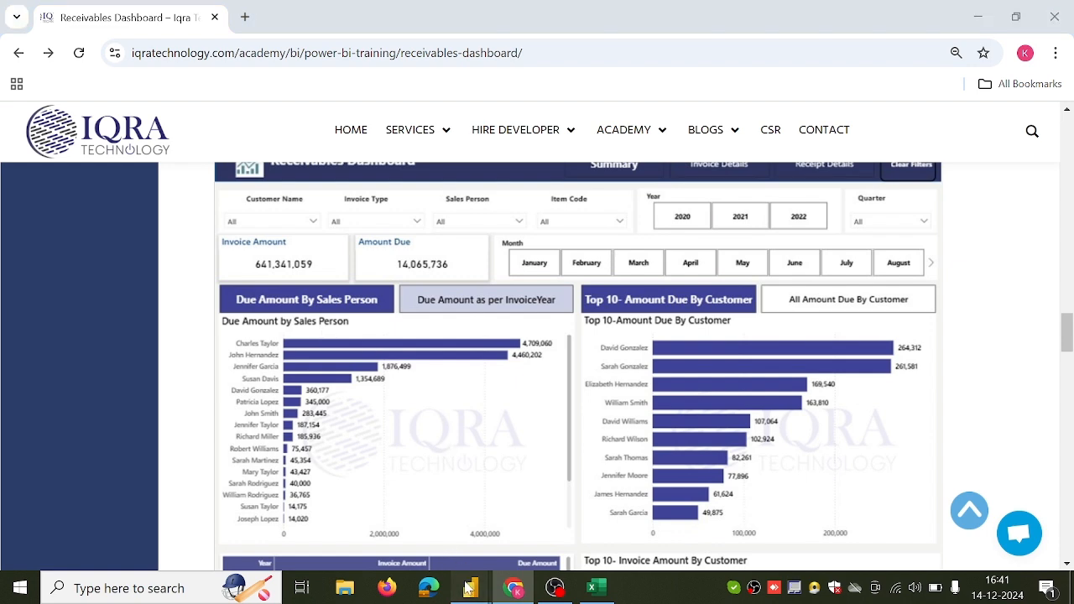
{"action": "mouse_move", "coordinate": [469, 586]}
{"action": "left_click", "coordinate": [519, 542]}
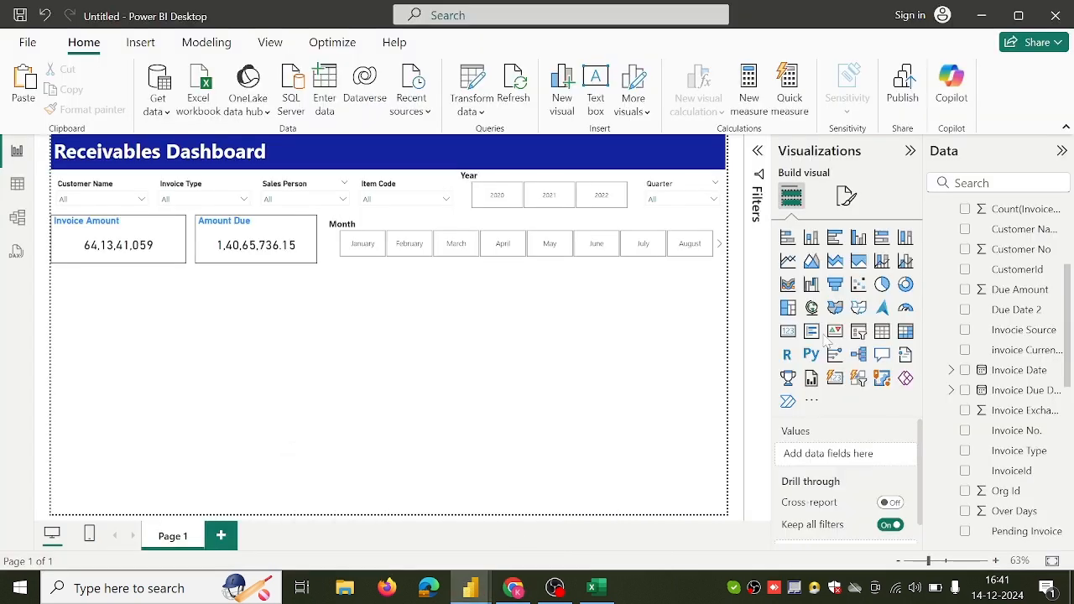
{"action": "left_click", "coordinate": [836, 239]}
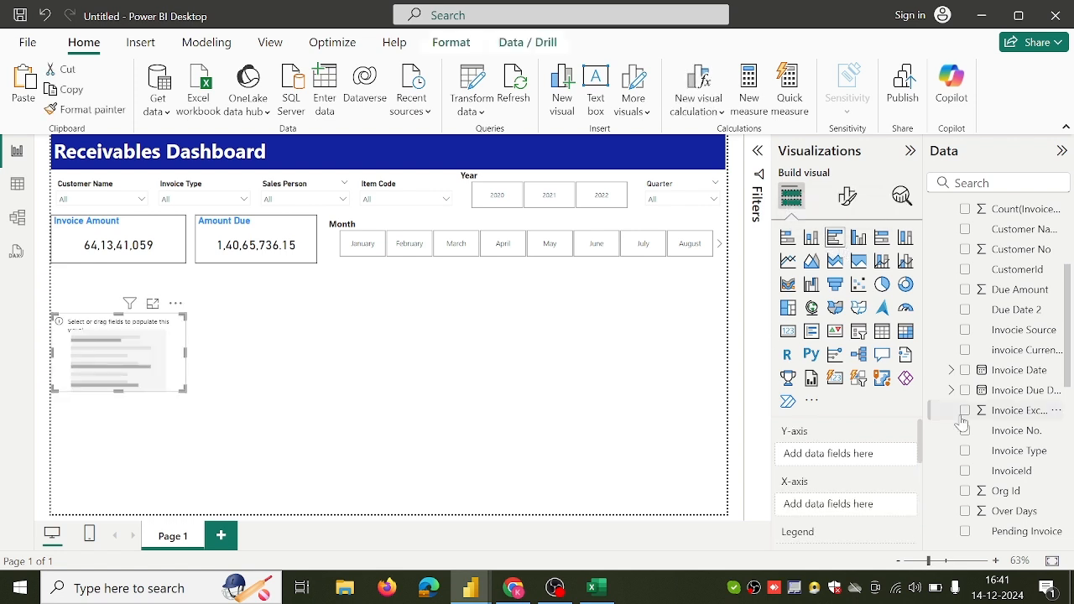
{"action": "left_click", "coordinate": [965, 291]}
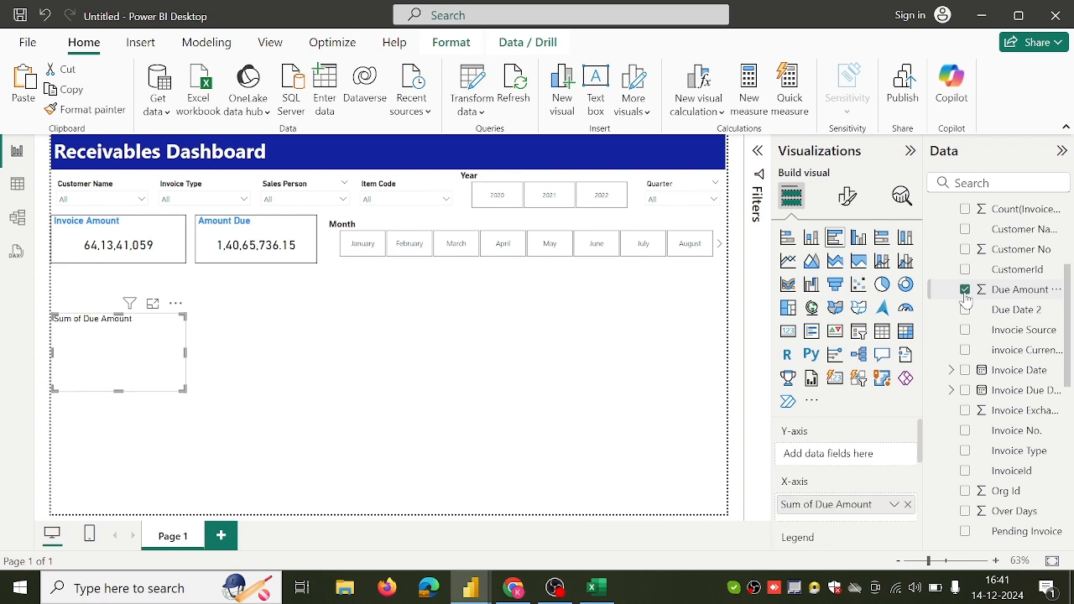
{"action": "scroll", "coordinate": [962, 489], "scroll_direction": "down", "scroll_amount": 5}
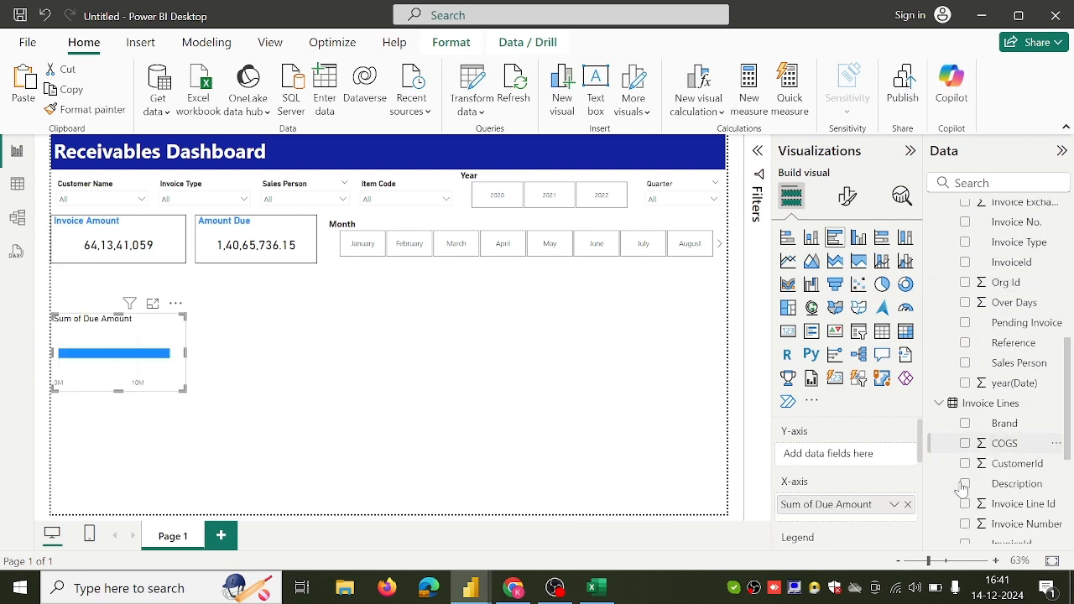
{"action": "left_click", "coordinate": [965, 366]}
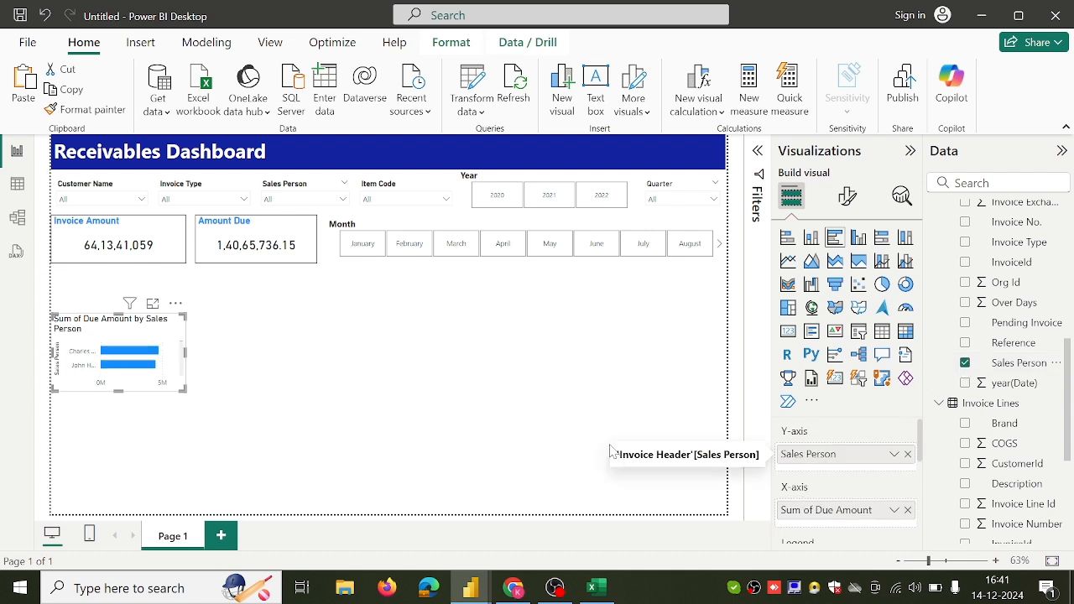
{"action": "left_click_drag", "start_coordinate": [119, 312], "coordinate": [118, 274]}
{"action": "left_click_drag", "start_coordinate": [231, 337], "coordinate": [343, 339]}
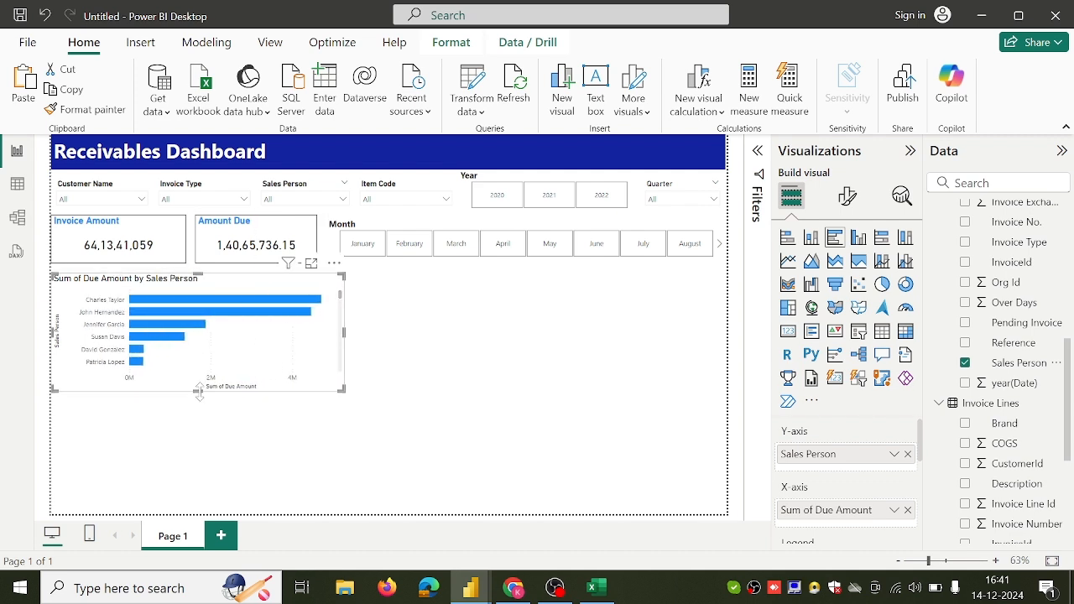
Step: Make the Due Amount by Sales Person bar chart taller and wider so it fills the area beneath the amount cards
{"action": "left_click_drag", "start_coordinate": [199, 392], "coordinate": [201, 461]}
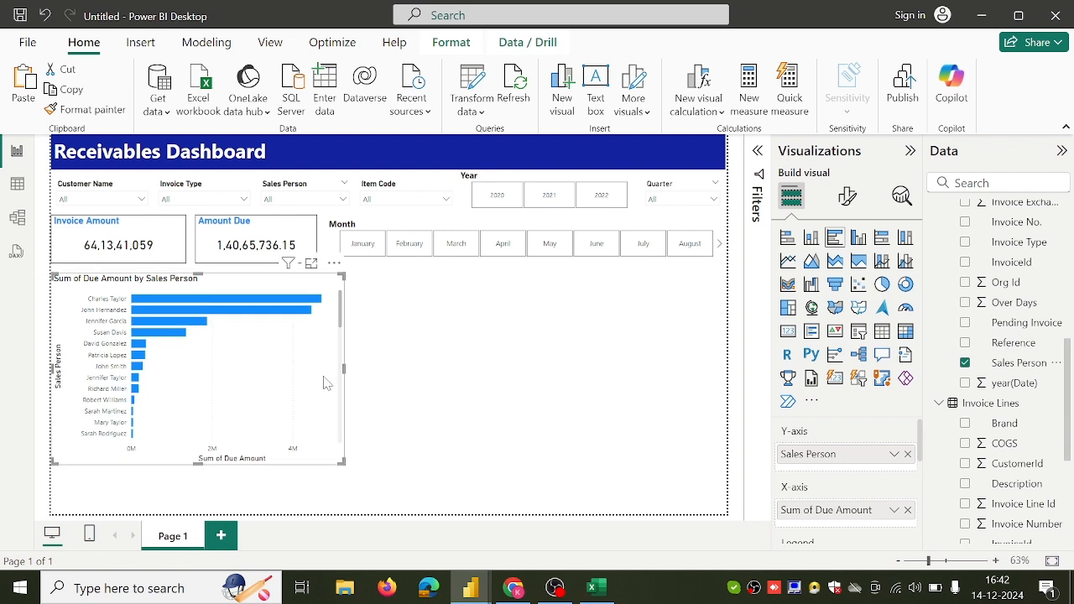
{"action": "left_click_drag", "start_coordinate": [344, 366], "coordinate": [404, 369]}
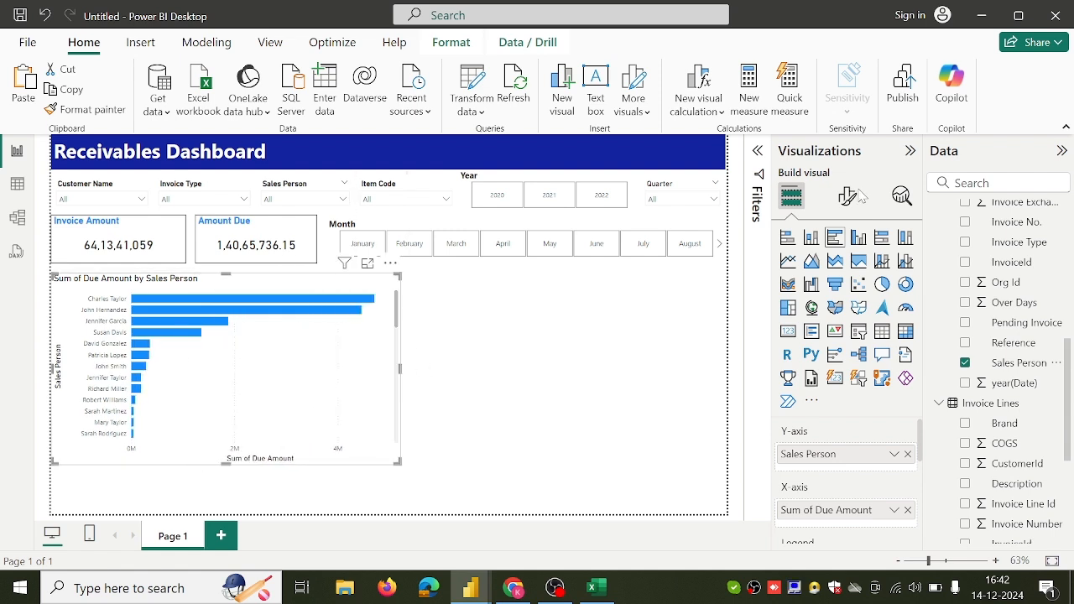
Step: Set the report page's canvas background to the lightest grey shade with 36% transparency
{"action": "left_click", "coordinate": [638, 339]}
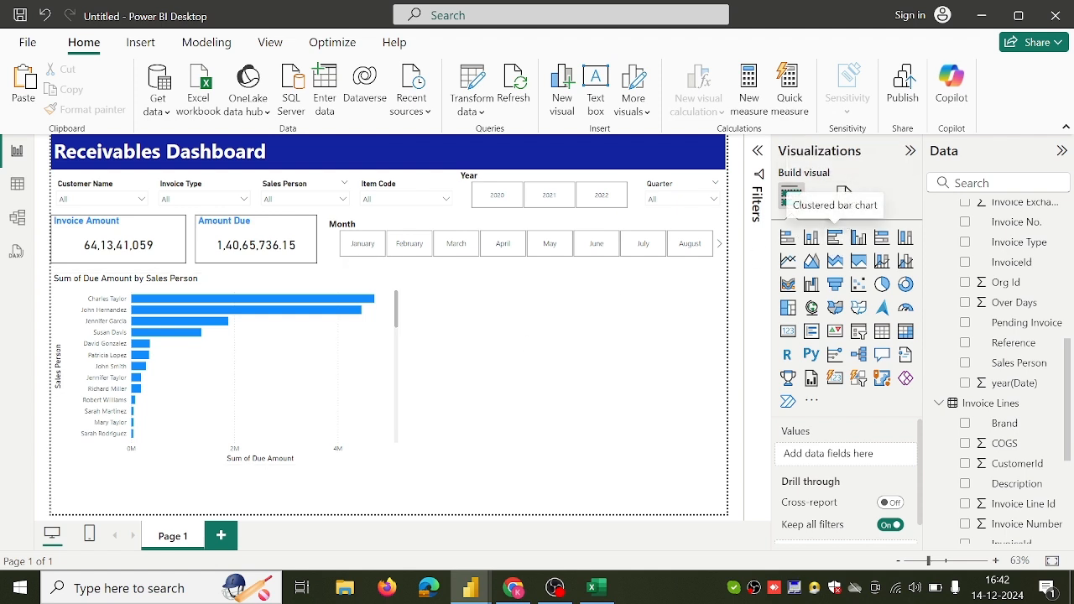
{"action": "left_click", "coordinate": [846, 196]}
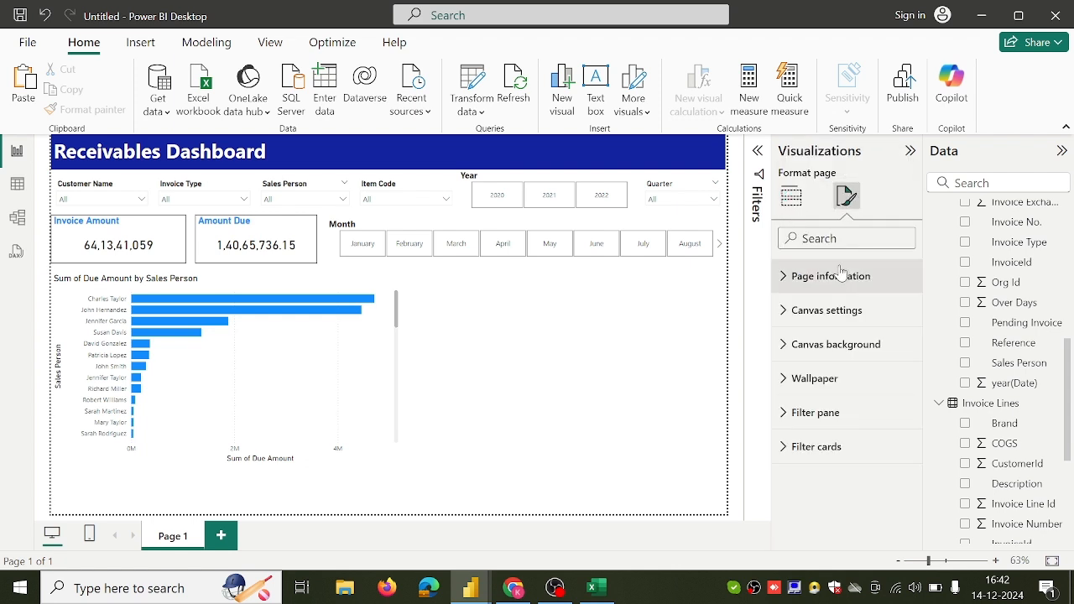
{"action": "left_click", "coordinate": [833, 344]}
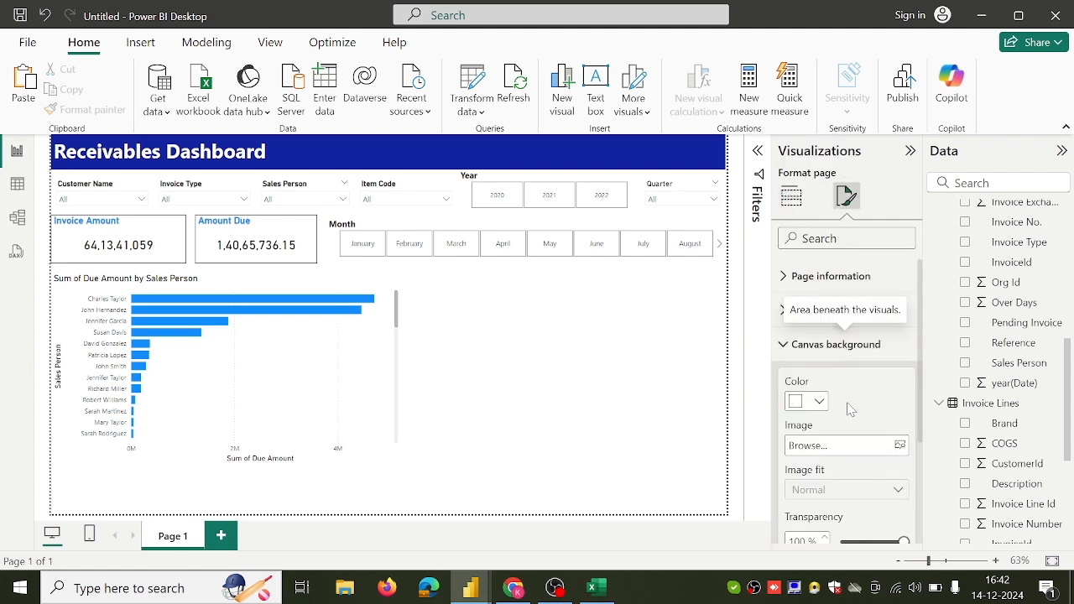
{"action": "scroll", "coordinate": [847, 426], "scroll_direction": "down", "scroll_amount": 2}
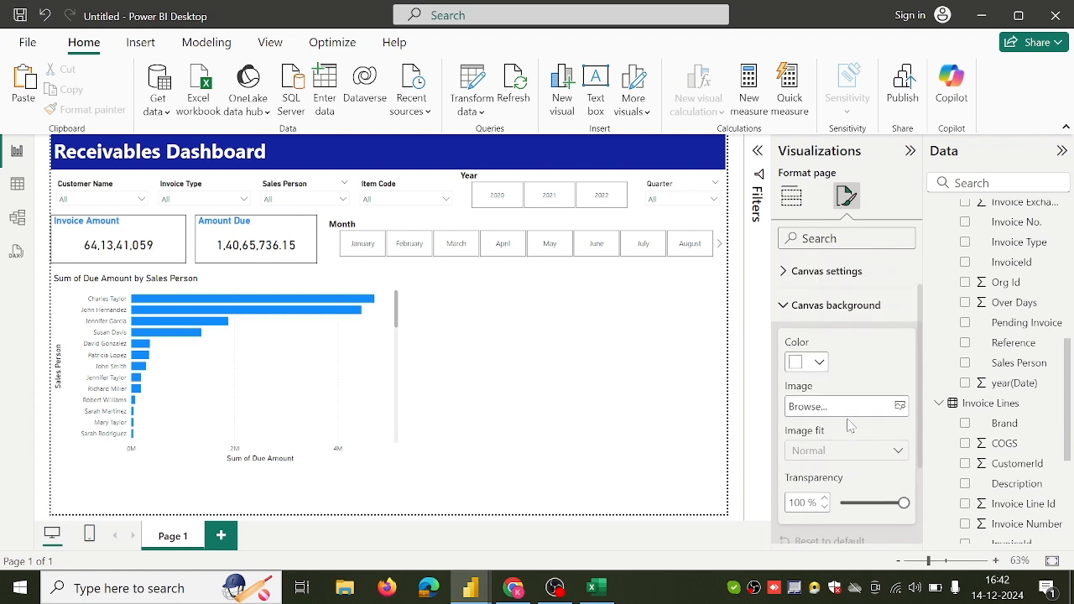
{"action": "left_click", "coordinate": [819, 362]}
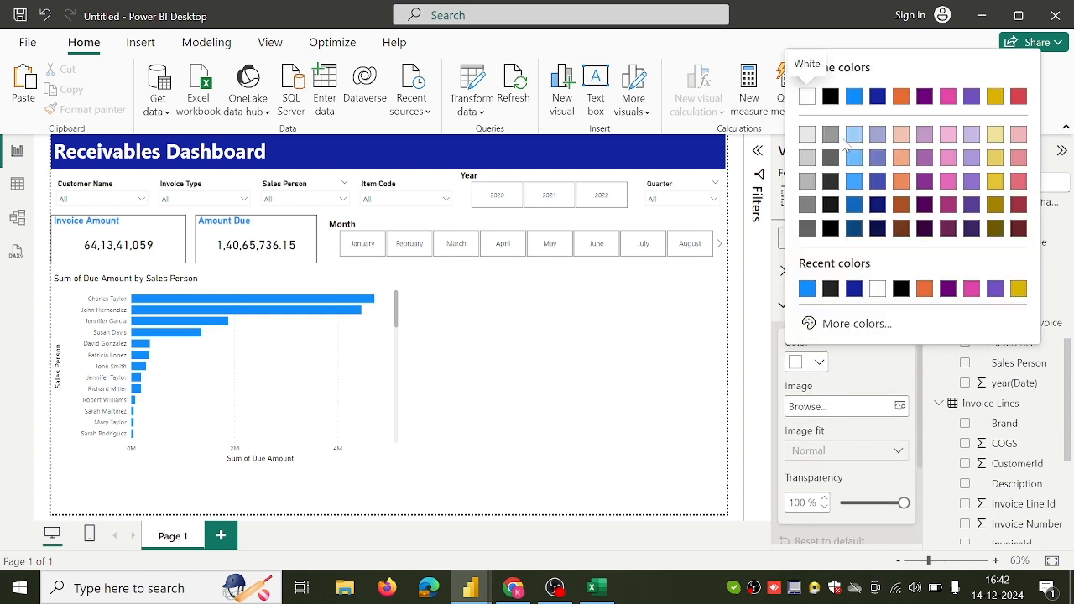
{"action": "left_click", "coordinate": [806, 136]}
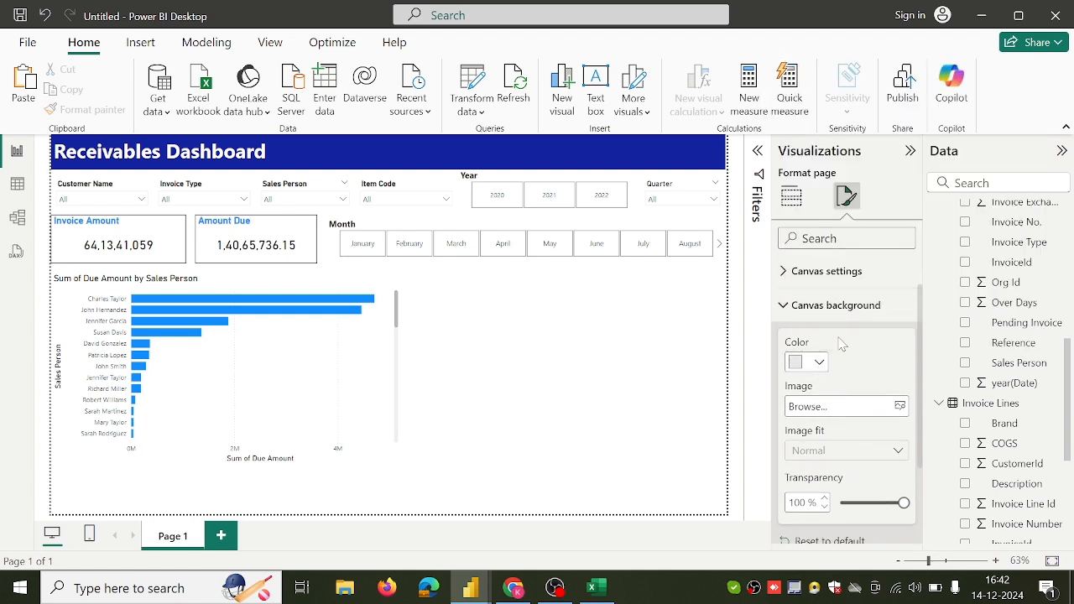
{"action": "left_click", "coordinate": [863, 503]}
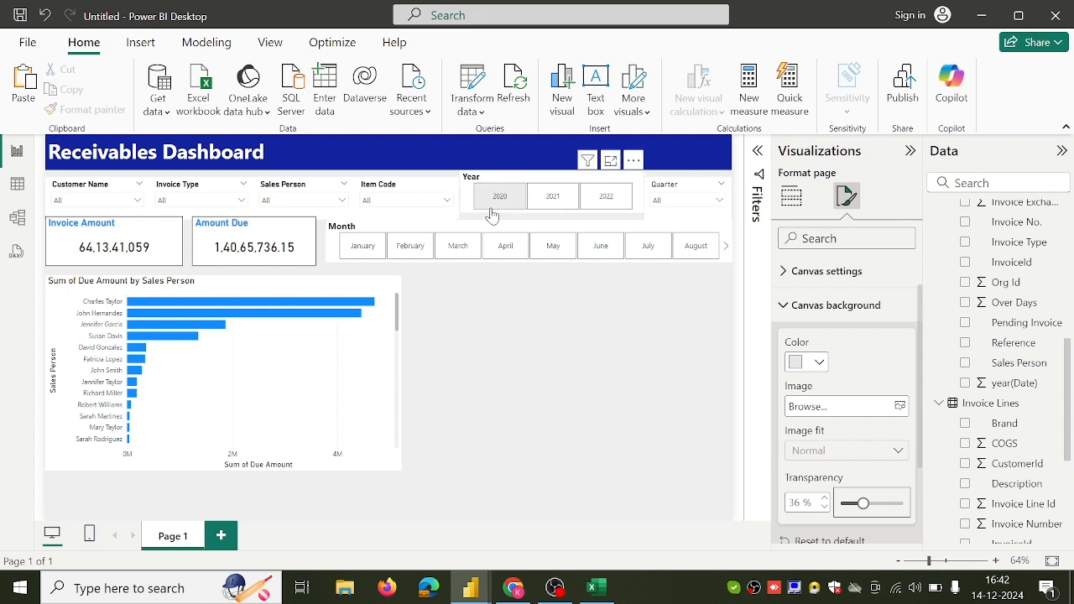
Step: Nudge the Year slicer down in line with the other slicers and shift both amount cards slightly down, keeping them flush with the page edge
{"action": "left_click", "coordinate": [466, 211]}
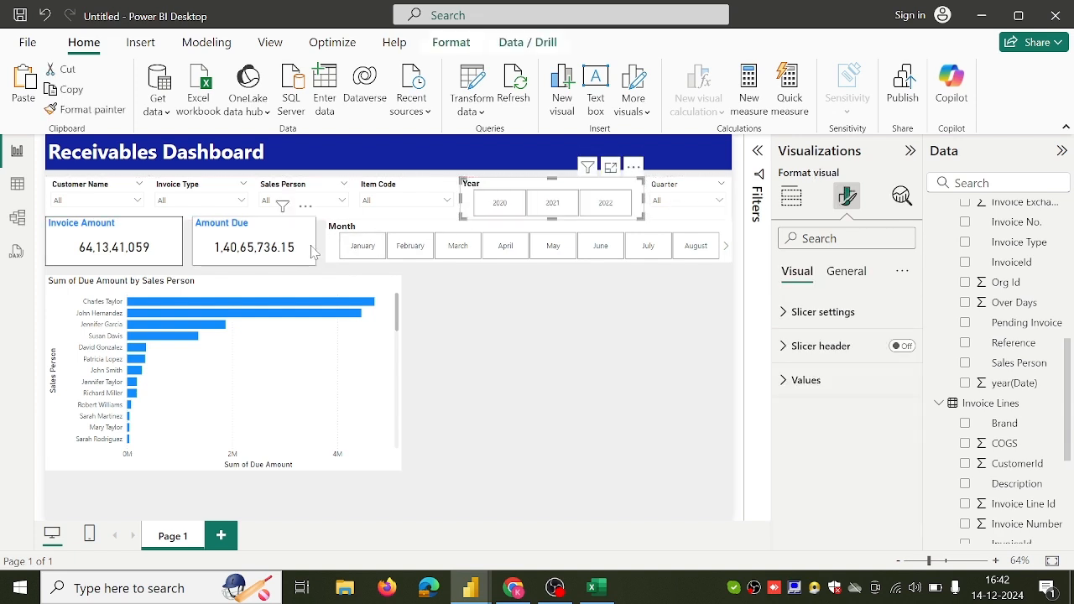
{"action": "left_click_drag", "start_coordinate": [315, 258], "coordinate": [322, 257]}
{"action": "left_click_drag", "start_coordinate": [178, 250], "coordinate": [188, 253]}
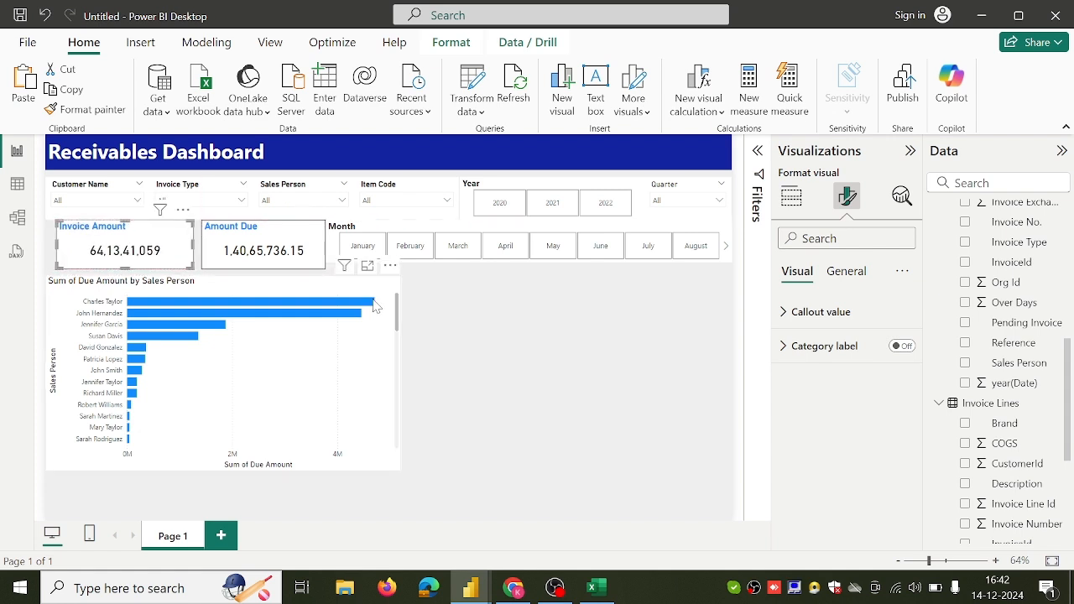
{"action": "left_click", "coordinate": [436, 320]}
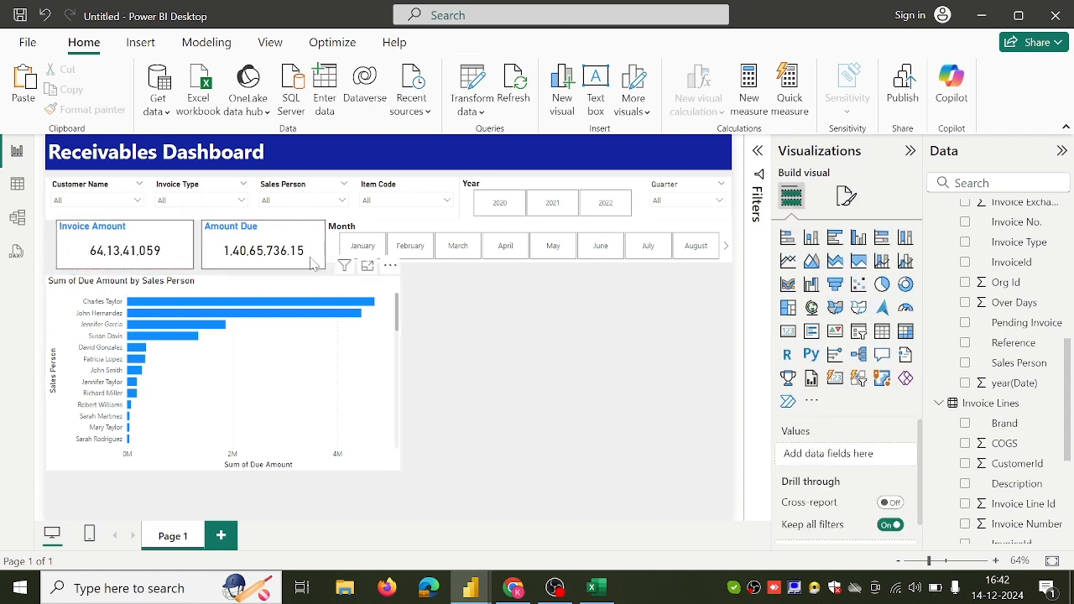
{"action": "left_click_drag", "start_coordinate": [167, 256], "coordinate": [205, 253]}
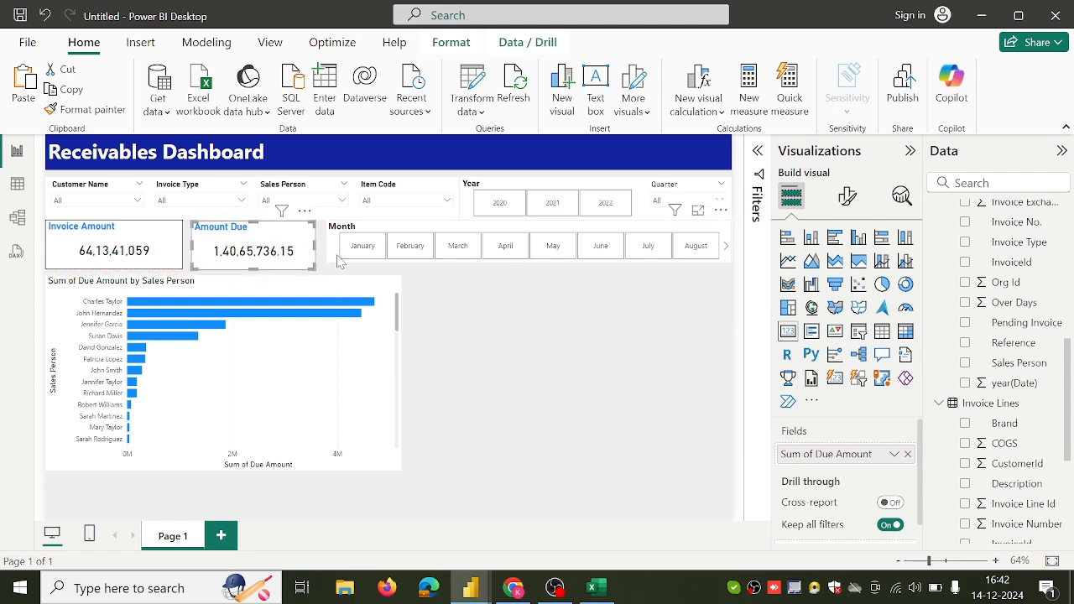
Step: Reposition the Month slicer to fit between the Amount Due card and the outer edge of the banner
{"action": "left_click_drag", "start_coordinate": [339, 262], "coordinate": [333, 263]}
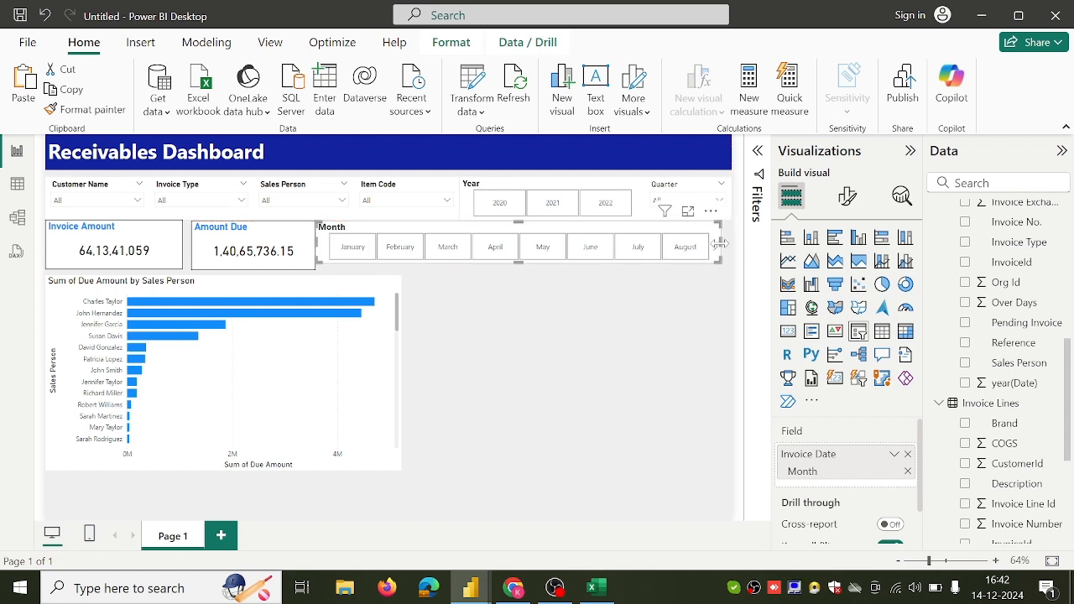
{"action": "left_click_drag", "start_coordinate": [719, 244], "coordinate": [726, 253]}
{"action": "left_click_drag", "start_coordinate": [604, 231], "coordinate": [619, 232]}
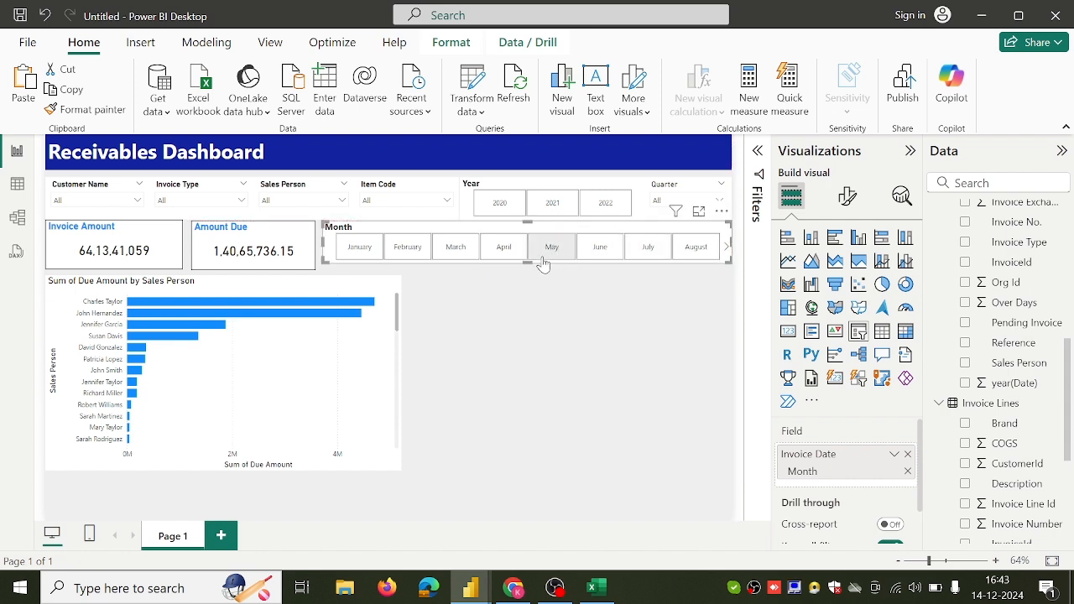
Step: Enlarge the Month slicer slightly at its lower edge and deselect it
{"action": "left_click_drag", "start_coordinate": [528, 263], "coordinate": [528, 269]}
{"action": "left_click", "coordinate": [539, 305]}
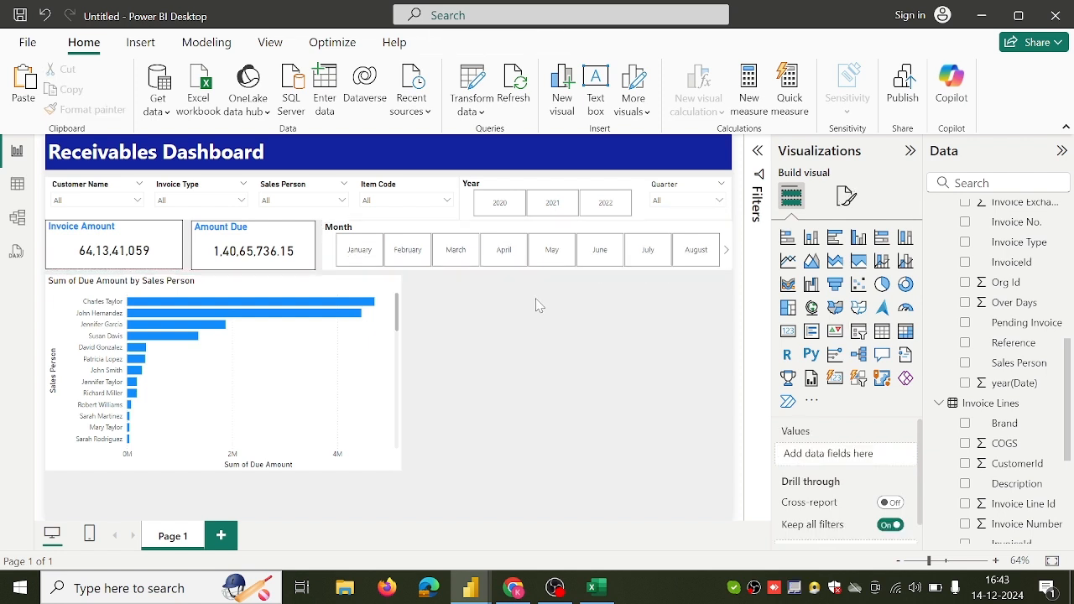
Step: Turn on data labels for the bar chart of due amount by sales person
{"action": "left_click", "coordinate": [372, 349]}
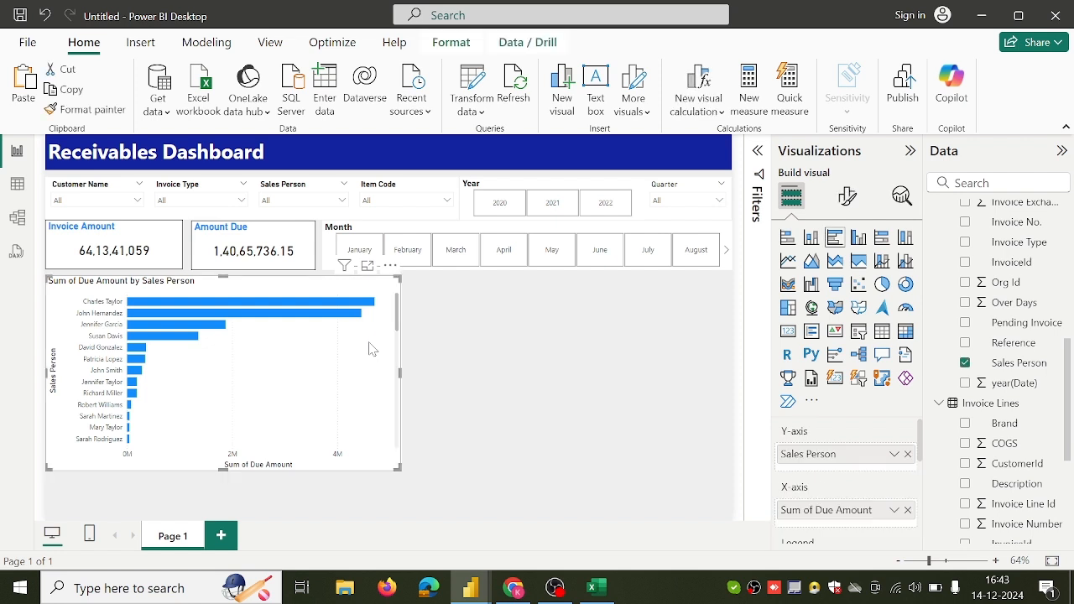
{"action": "left_click", "coordinate": [846, 198]}
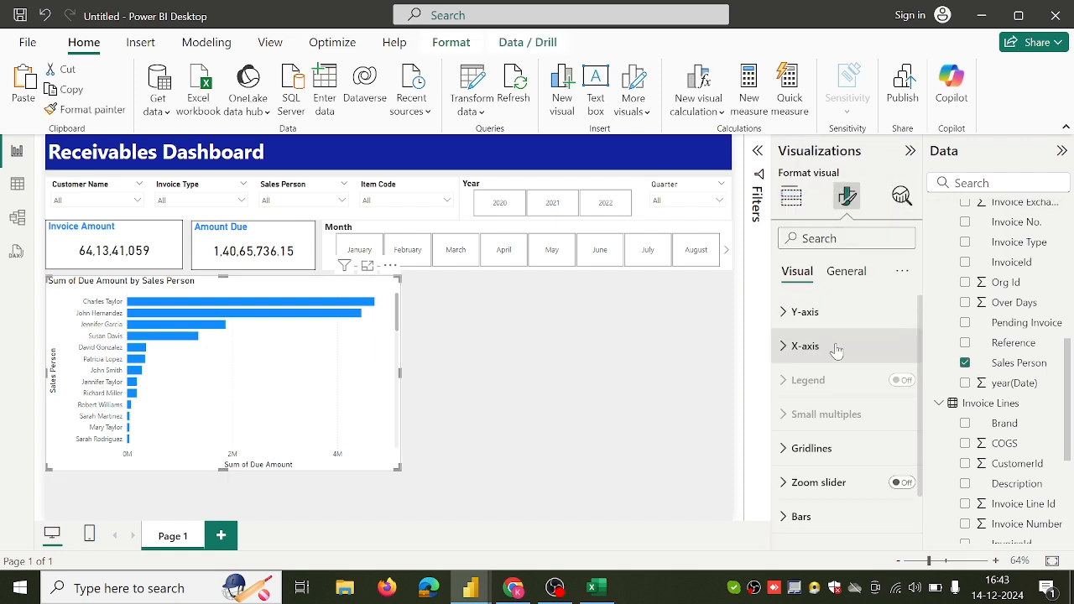
{"action": "scroll", "coordinate": [827, 456], "scroll_direction": "down", "scroll_amount": 1}
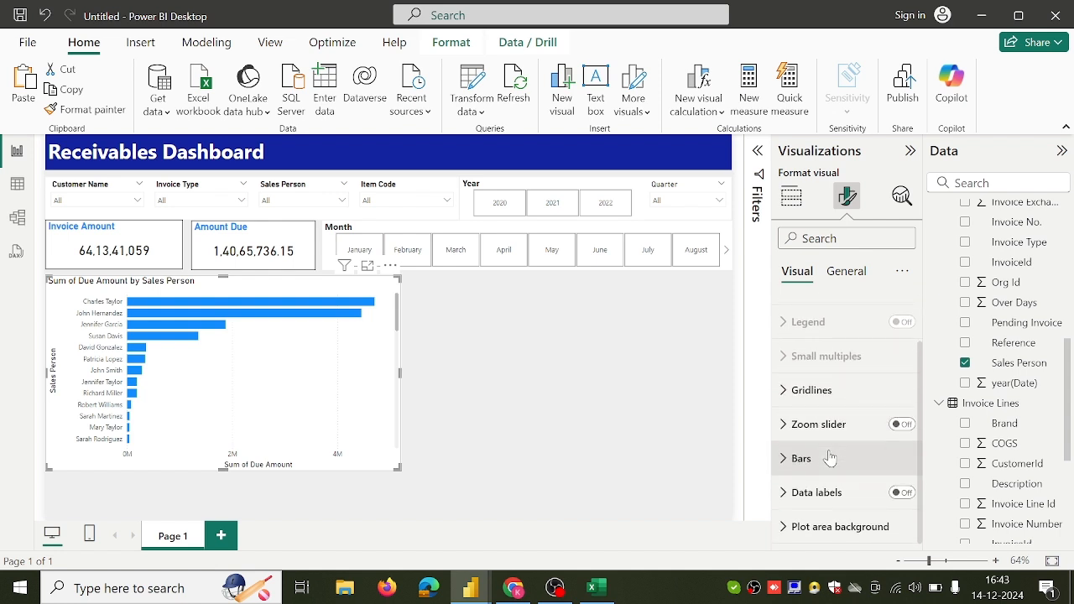
{"action": "left_click", "coordinate": [903, 494]}
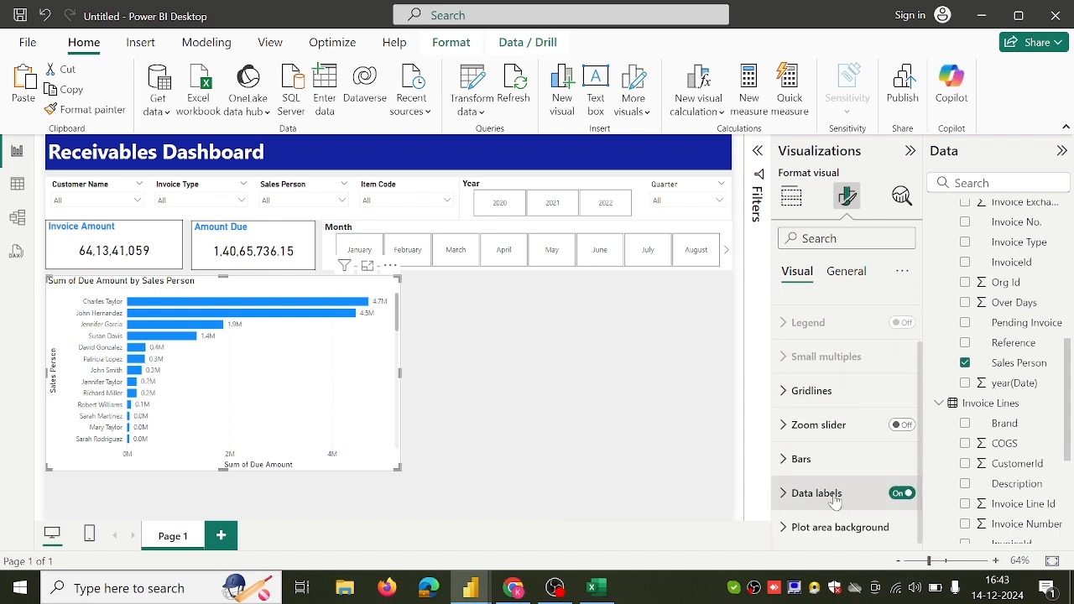
Step: Set the display units of the bar chart's data label values to None
{"action": "left_click", "coordinate": [816, 494]}
{"action": "scroll", "coordinate": [835, 500], "scroll_direction": "down", "scroll_amount": 3}
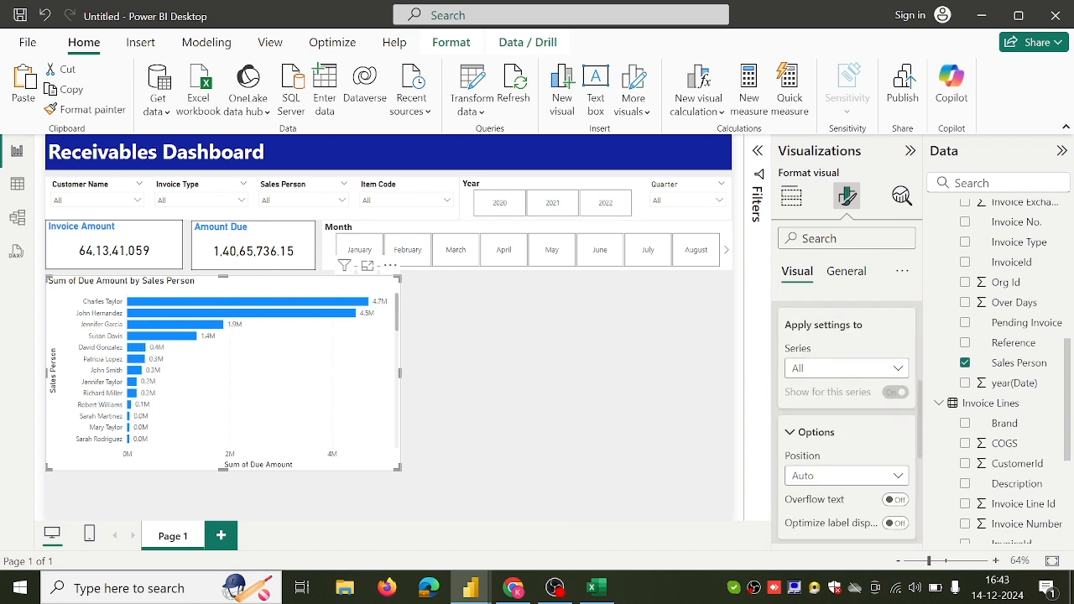
{"action": "scroll", "coordinate": [831, 486], "scroll_direction": "down", "scroll_amount": 2}
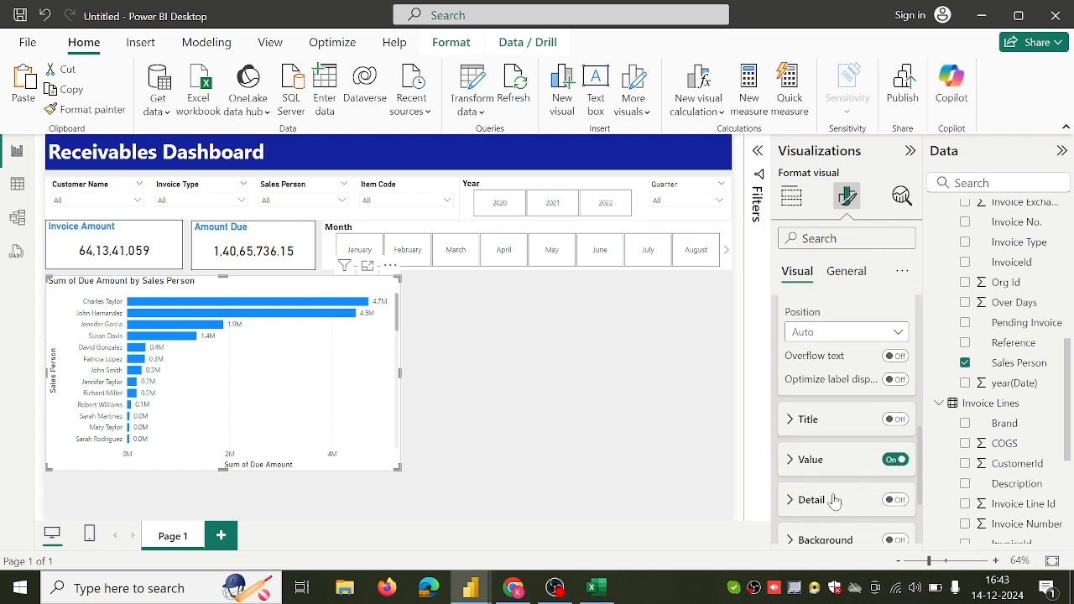
{"action": "left_click", "coordinate": [830, 475]}
{"action": "scroll", "coordinate": [831, 475], "scroll_direction": "down", "scroll_amount": 3}
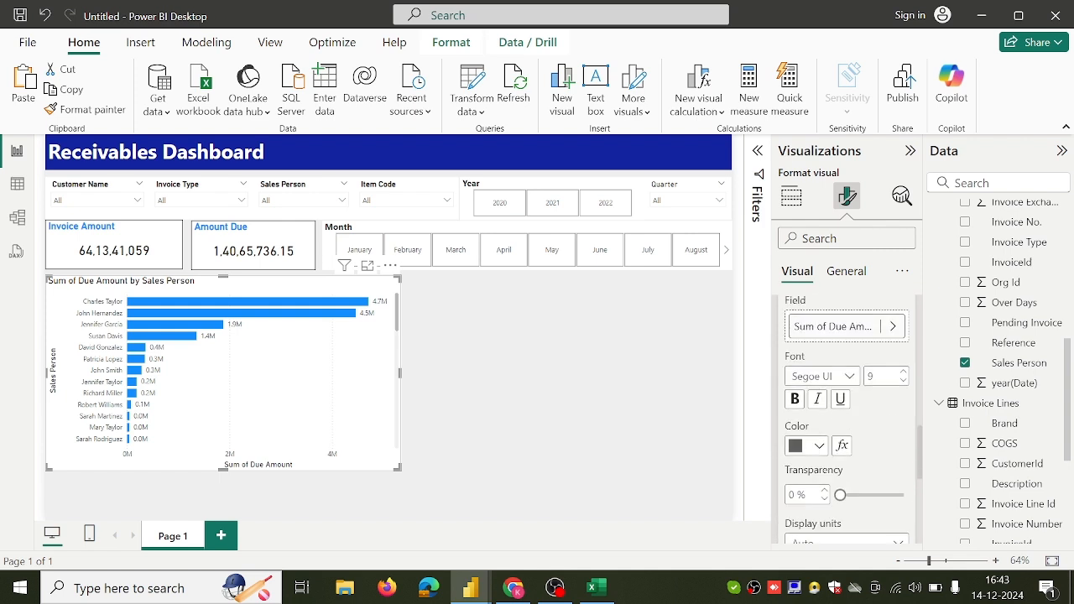
{"action": "scroll", "coordinate": [831, 475], "scroll_direction": "down", "scroll_amount": 1}
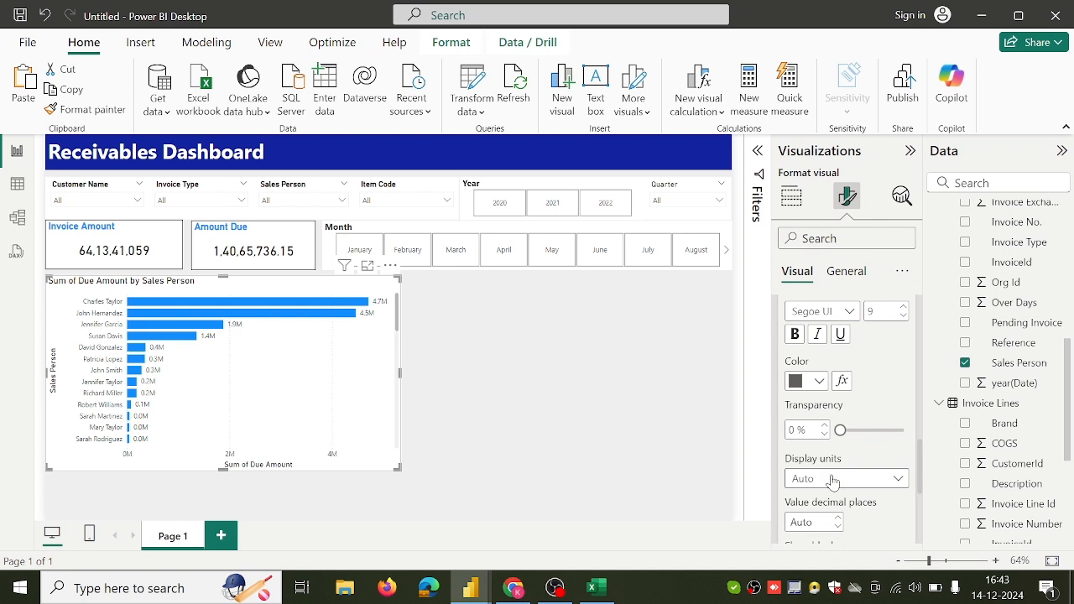
{"action": "left_click", "coordinate": [832, 478]}
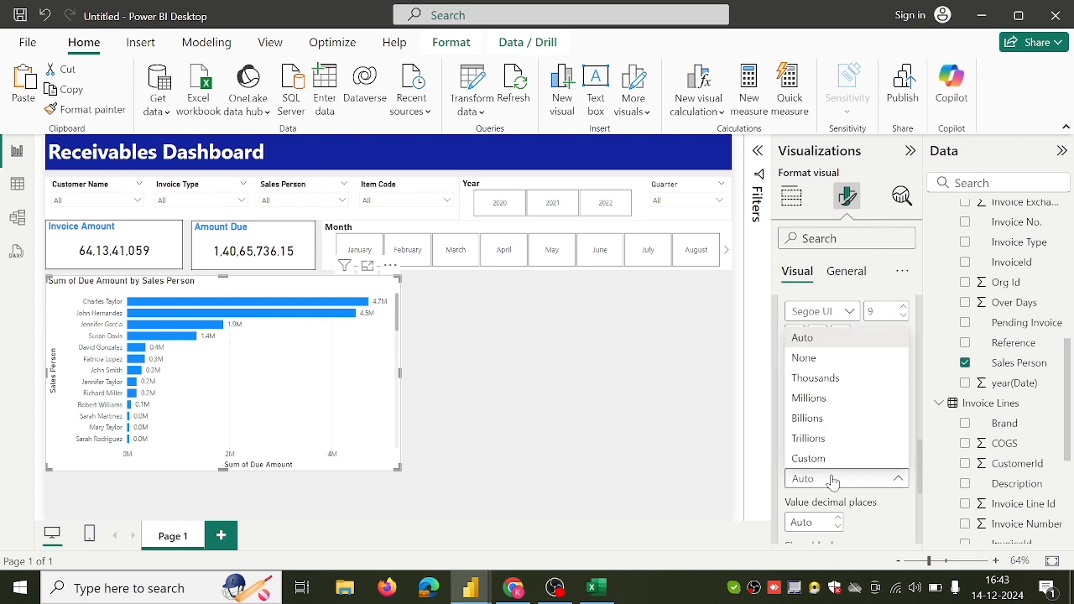
{"action": "left_click", "coordinate": [843, 359]}
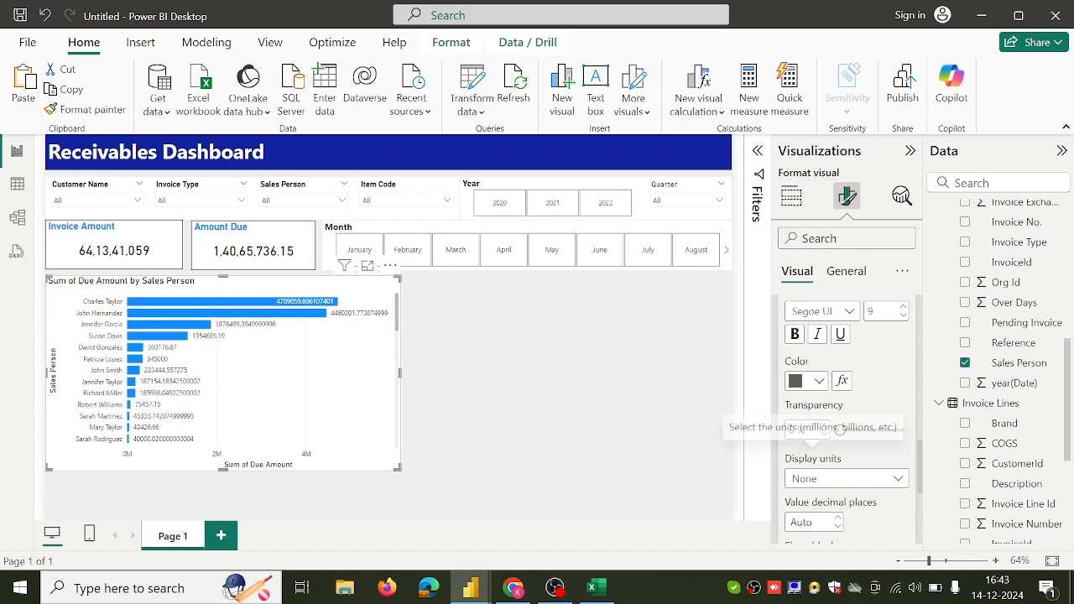
Step: Set the position of the bar chart's data labels to Outside end
{"action": "scroll", "coordinate": [795, 461], "scroll_direction": "up", "scroll_amount": 5}
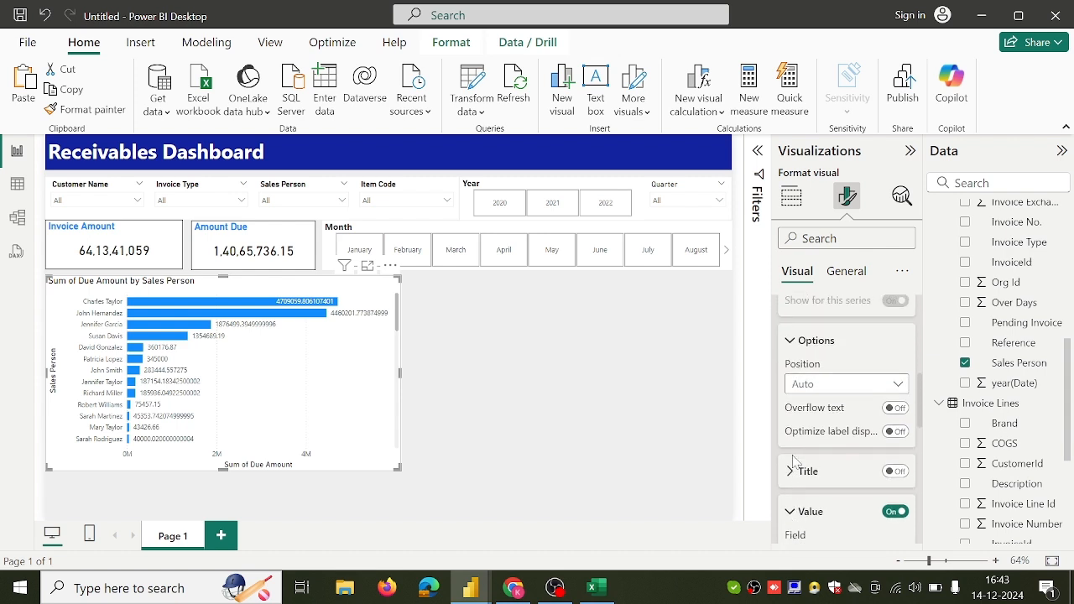
{"action": "scroll", "coordinate": [795, 461], "scroll_direction": "up", "scroll_amount": 3}
{"action": "scroll", "coordinate": [792, 460], "scroll_direction": "down", "scroll_amount": 5}
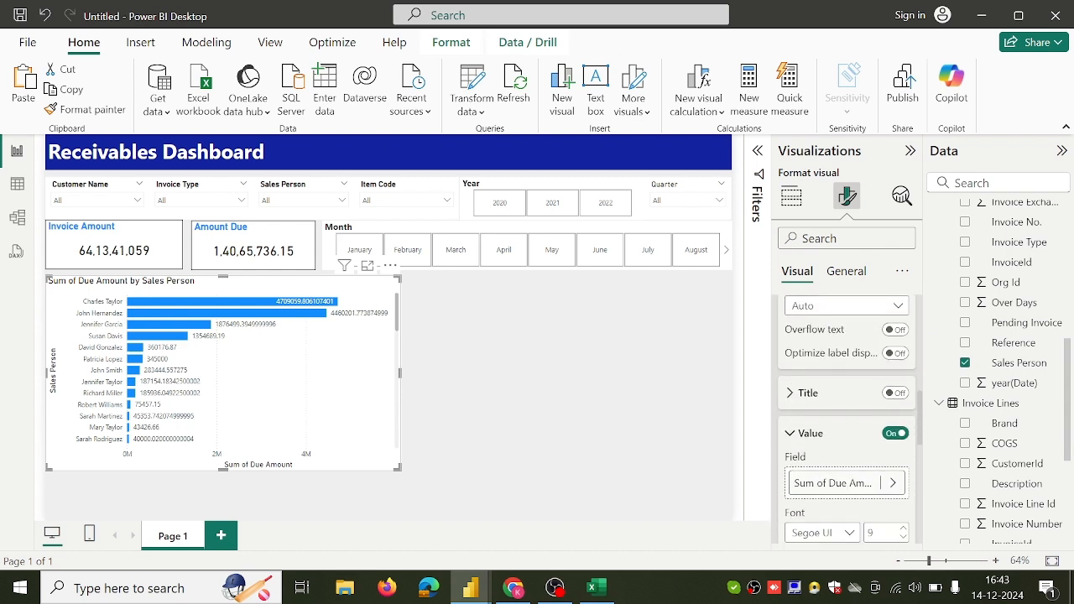
{"action": "left_click", "coordinate": [831, 310]}
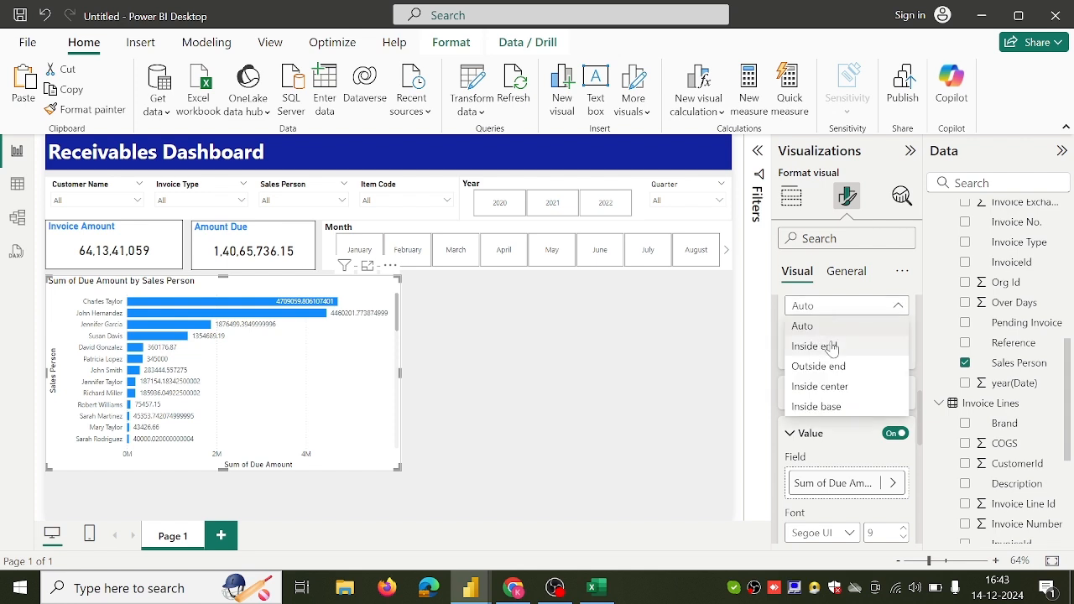
{"action": "left_click", "coordinate": [837, 368]}
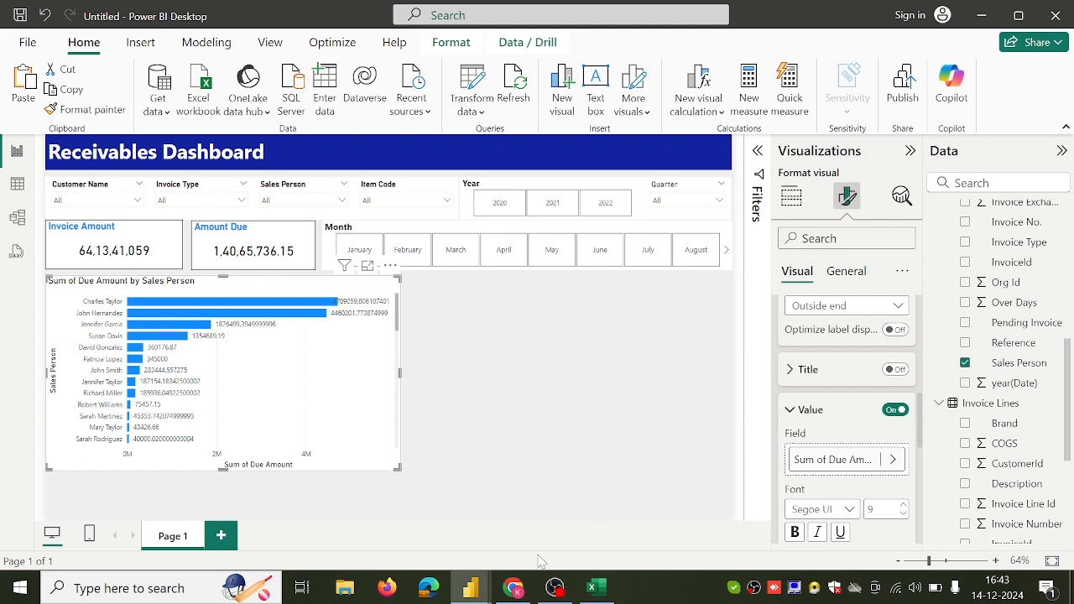
Step: Check the number format of the sales person chart's labels on the reference dashboard in Chrome and return to the untitled Power BI report
{"action": "left_click", "coordinate": [513, 588]}
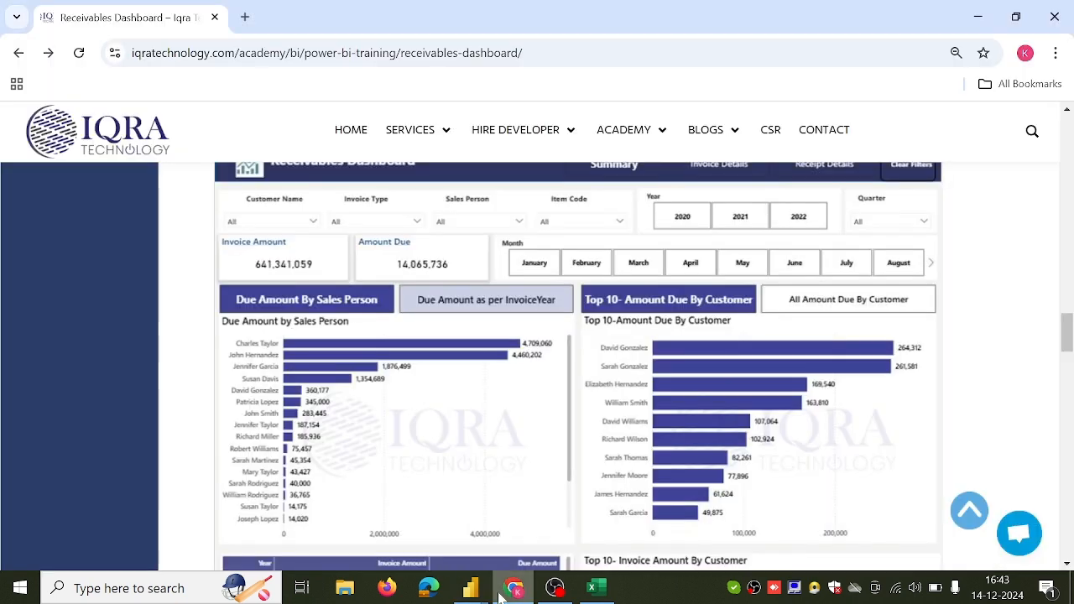
{"action": "mouse_move", "coordinate": [470, 589]}
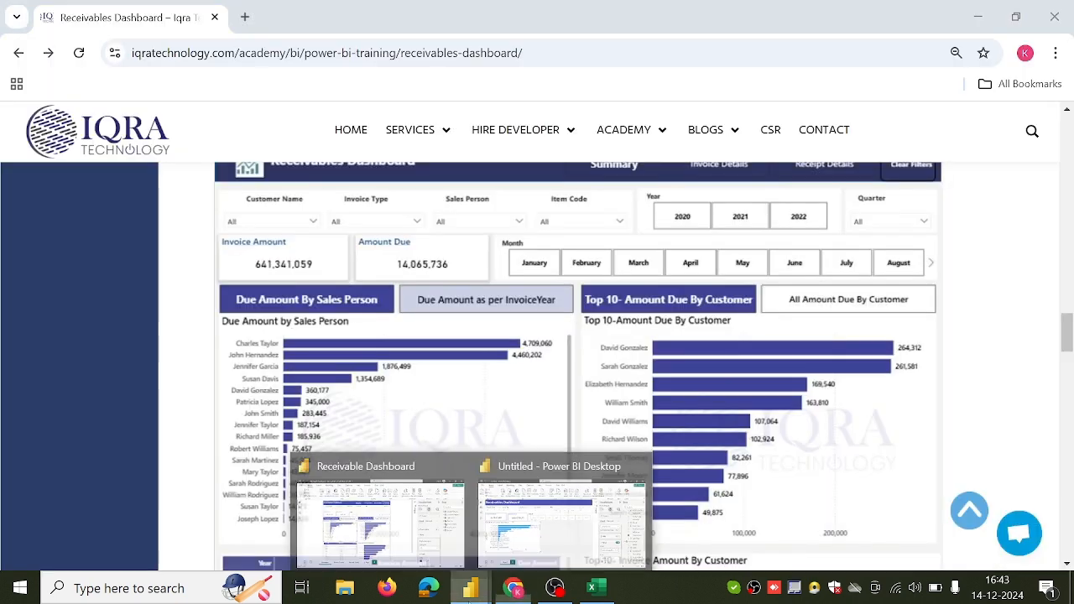
{"action": "left_click", "coordinate": [543, 541]}
Step: Format the Due Amount column of the Invoice Header table with 0 decimal places and a thousands separator
{"action": "scroll", "coordinate": [1015, 317], "scroll_direction": "up", "scroll_amount": 4}
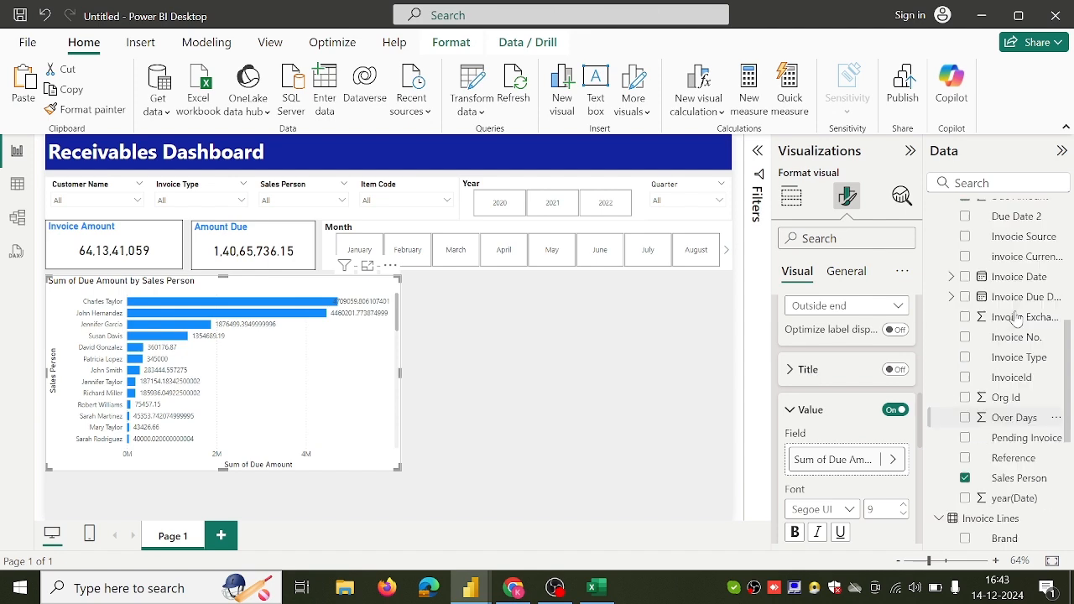
{"action": "scroll", "coordinate": [1015, 317], "scroll_direction": "down", "scroll_amount": 1}
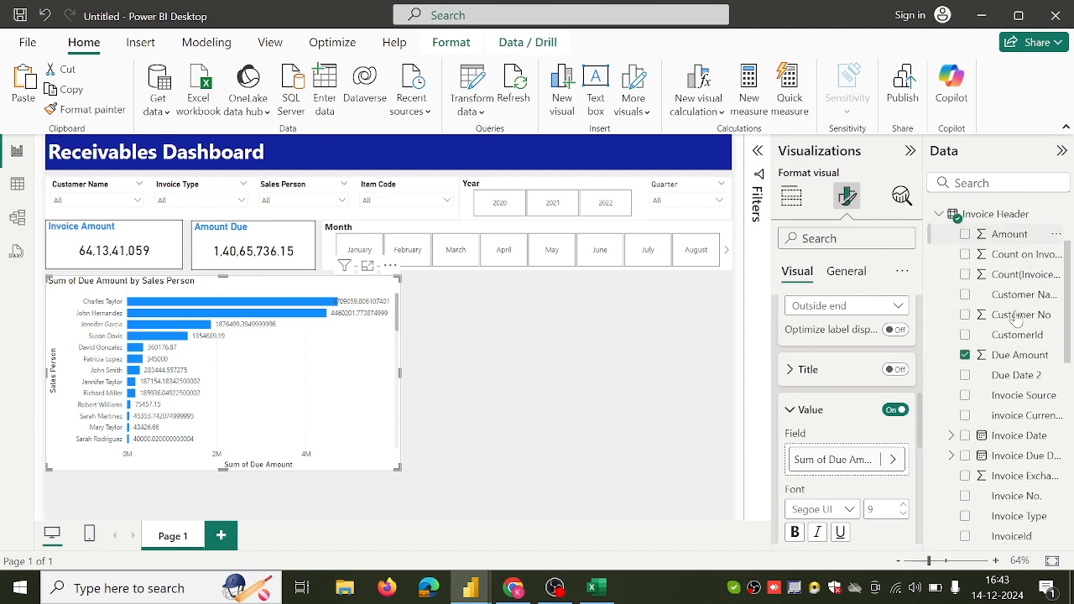
{"action": "left_click", "coordinate": [1015, 361]}
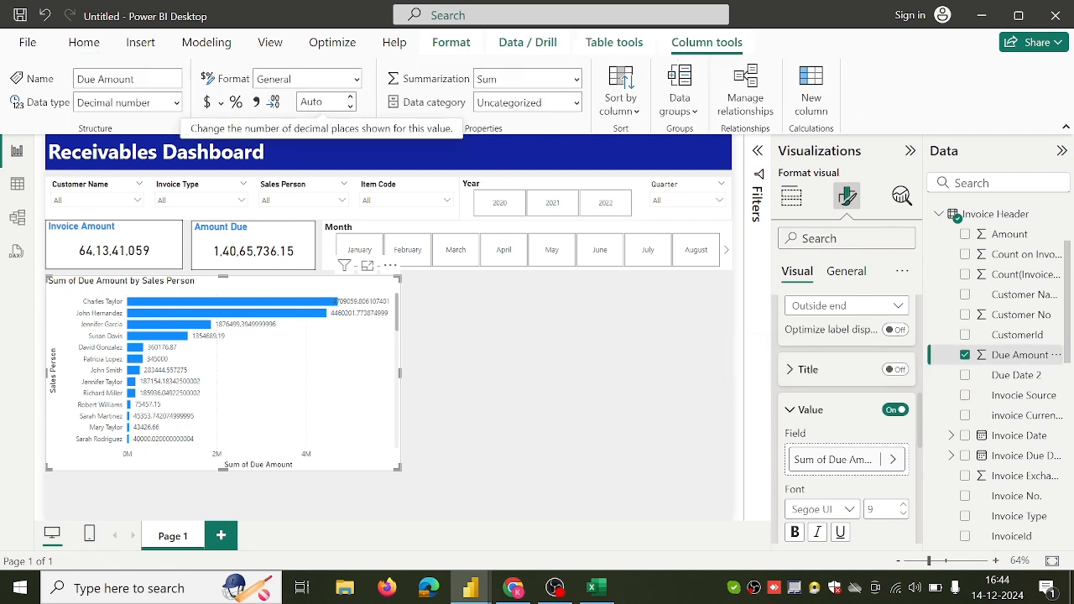
{"action": "left_click", "coordinate": [317, 103]}
{"action": "type", "text": "0"}
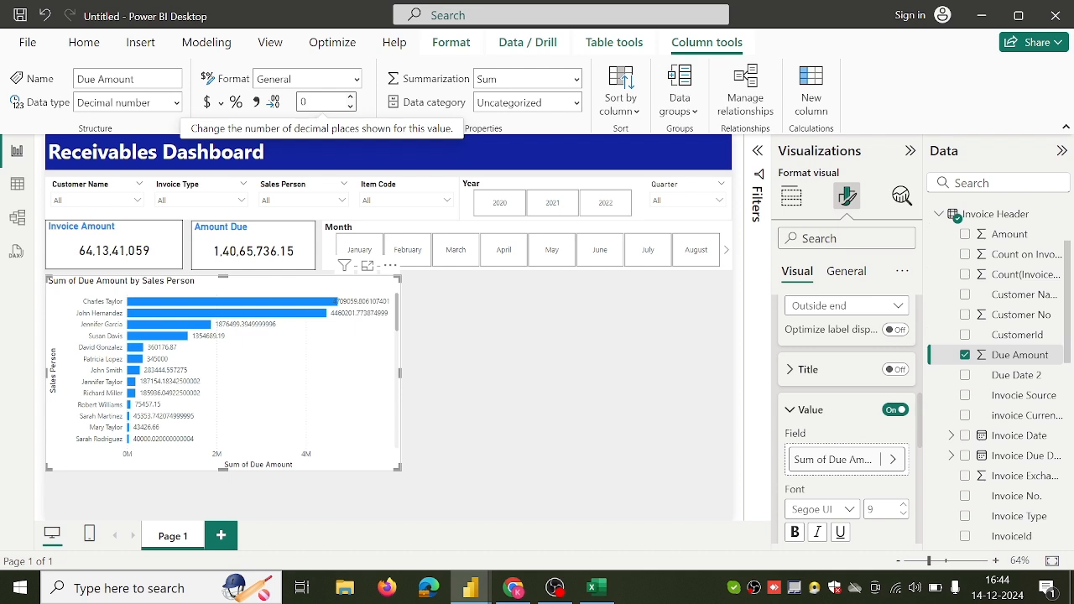
{"action": "left_click", "coordinate": [290, 116]}
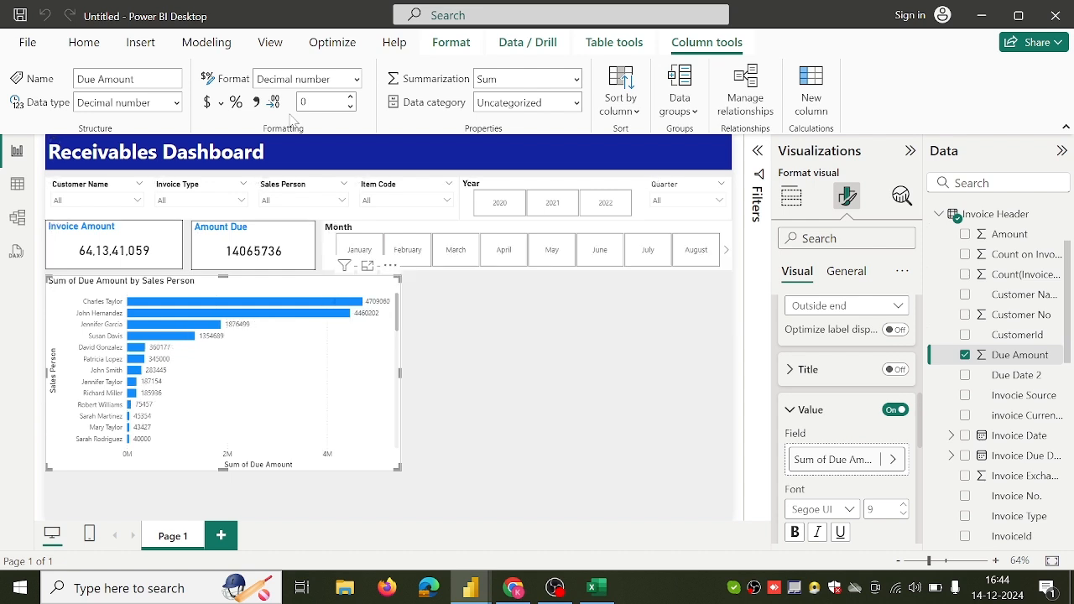
{"action": "left_click", "coordinate": [256, 104]}
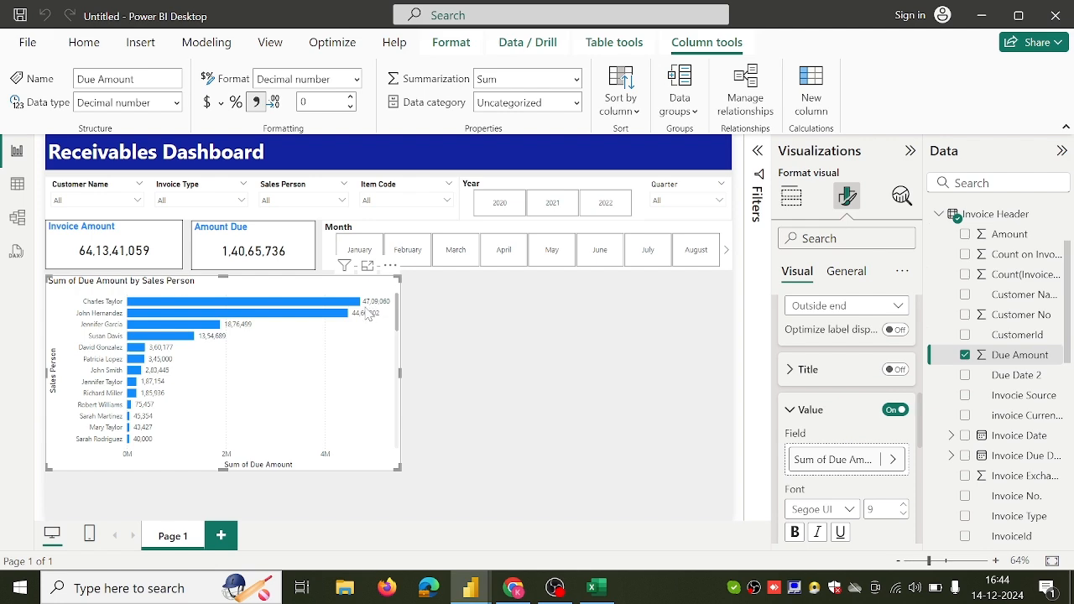
Step: Compare the sales person chart with the reference dashboard in Chrome and switch back to the untitled Power BI report
{"action": "left_click", "coordinate": [513, 588]}
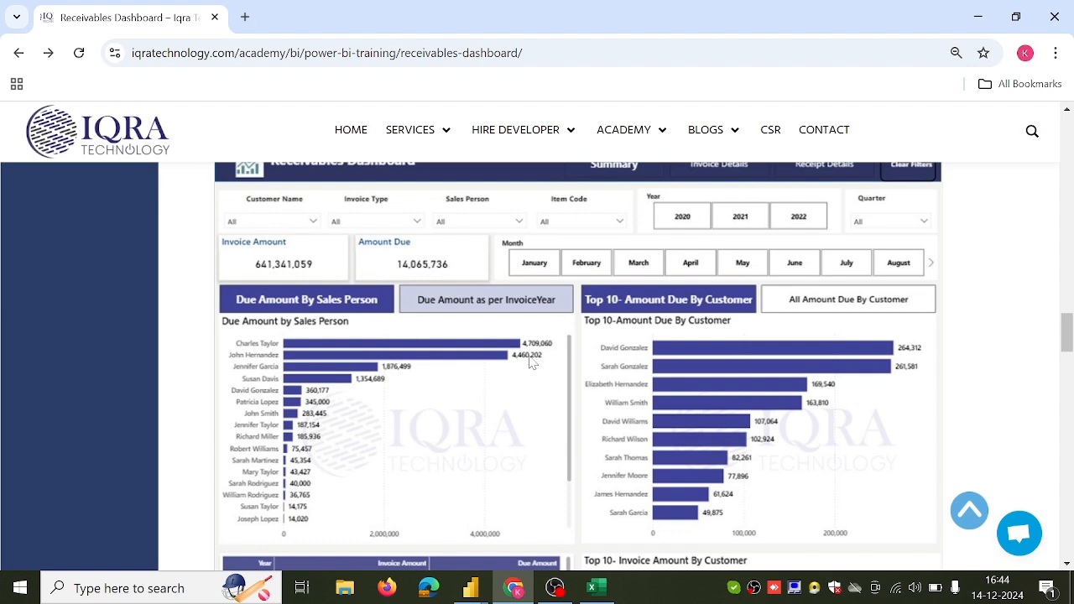
{"action": "mouse_move", "coordinate": [469, 587]}
{"action": "left_click", "coordinate": [504, 547]}
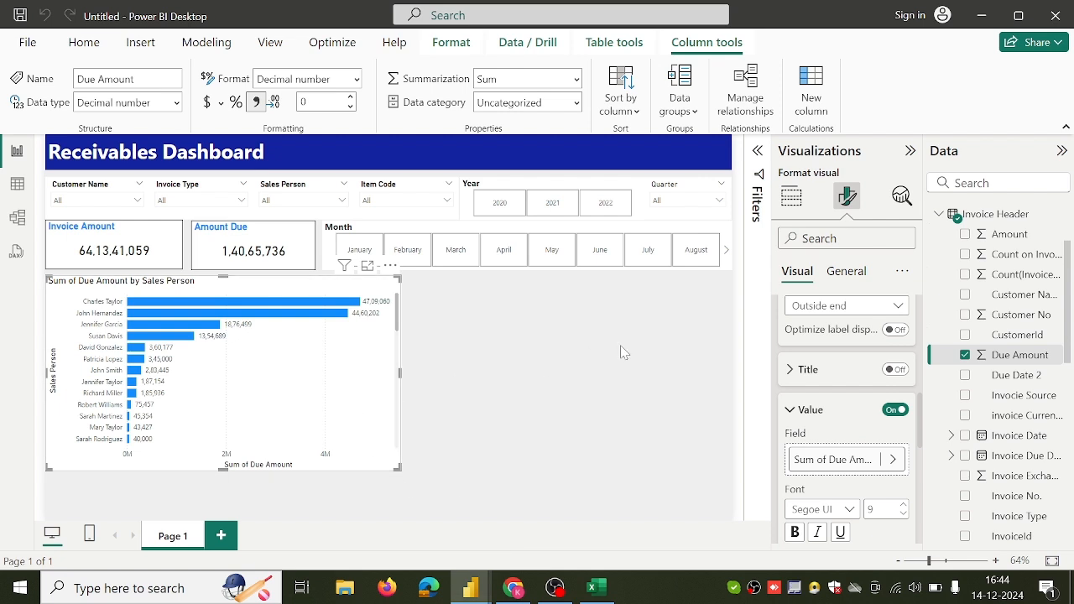
Step: Set the bar color of the sales person chart to the copied custom hex value #3E4397
{"action": "scroll", "coordinate": [856, 386], "scroll_direction": "up", "scroll_amount": 10}
{"action": "scroll", "coordinate": [856, 392], "scroll_direction": "down", "scroll_amount": 2}
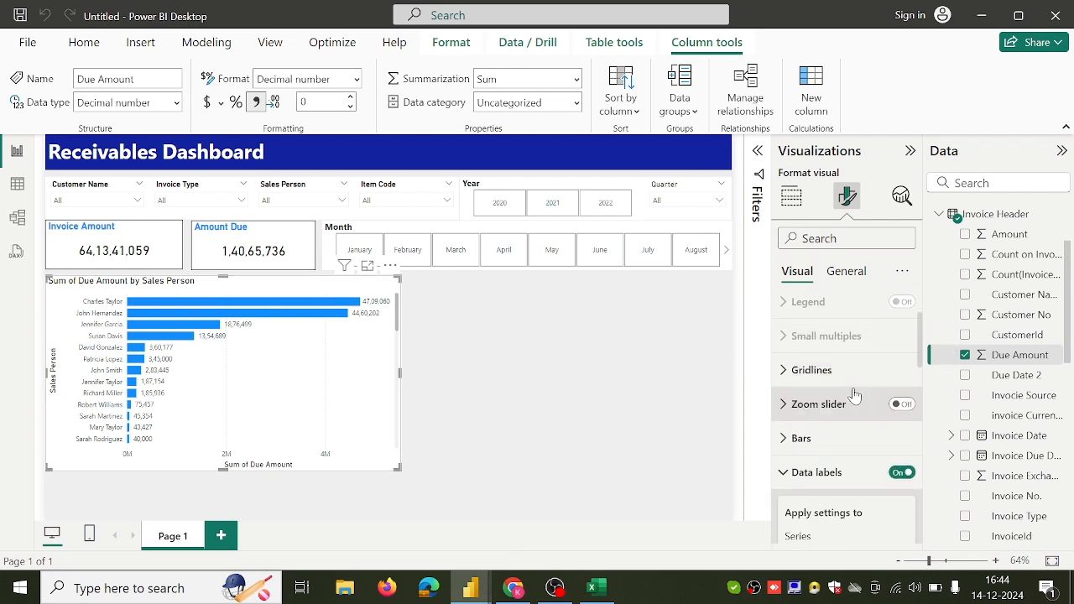
{"action": "left_click", "coordinate": [801, 438]}
{"action": "scroll", "coordinate": [814, 419], "scroll_direction": "down", "scroll_amount": 3}
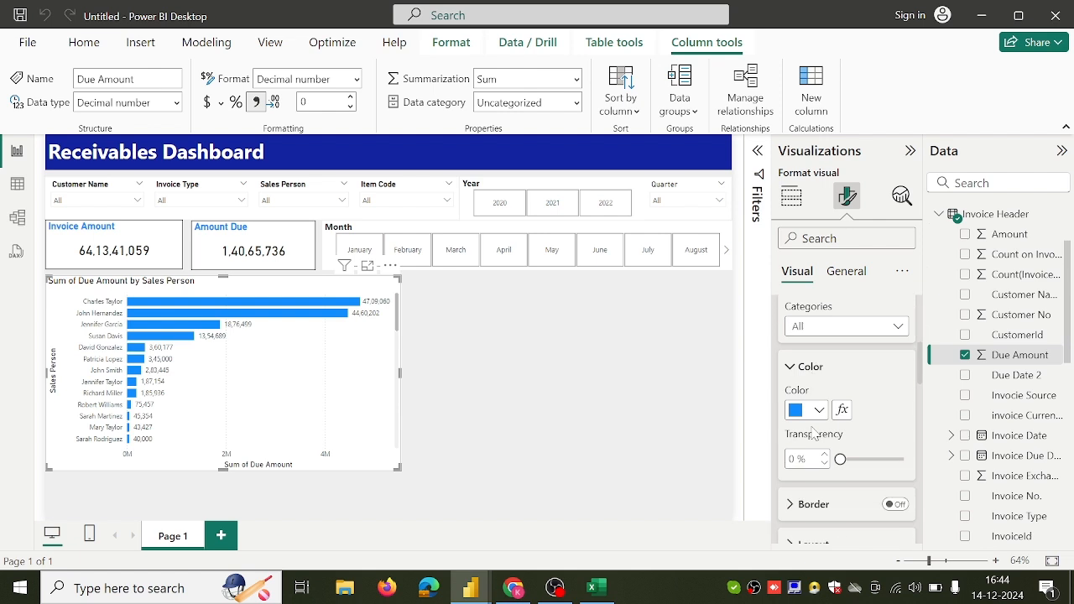
{"action": "left_click", "coordinate": [821, 411]}
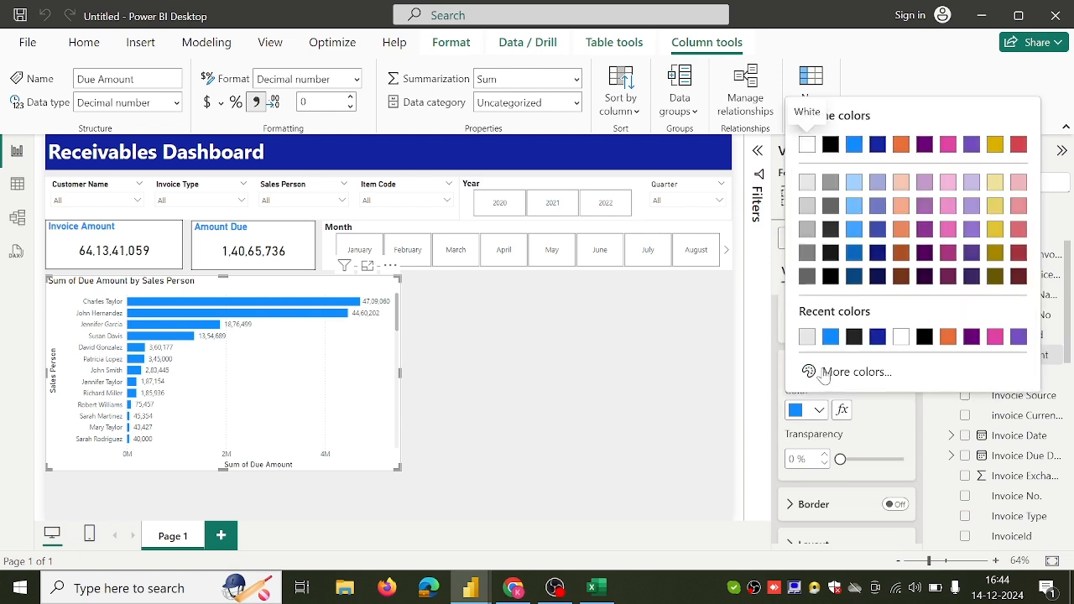
{"action": "left_click", "coordinate": [815, 372]}
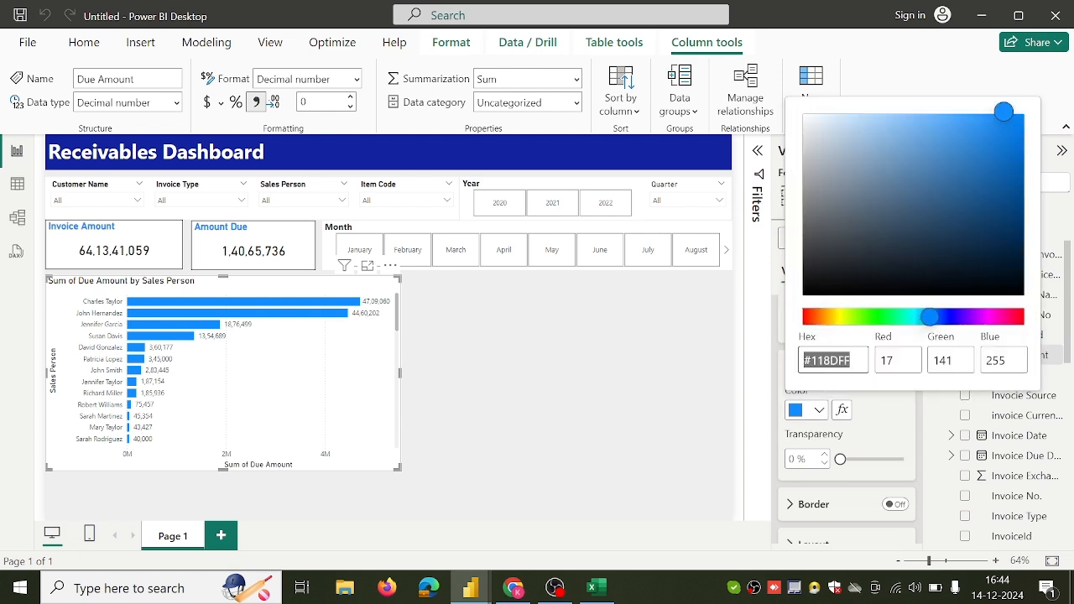
{"action": "key", "text": "super+v"}
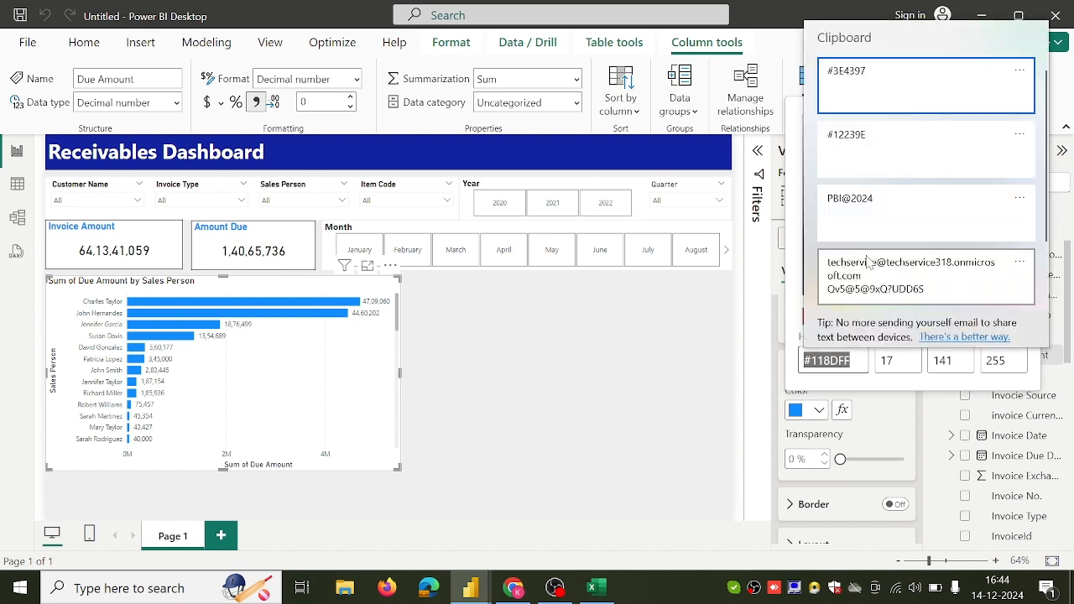
{"action": "left_click", "coordinate": [872, 84]}
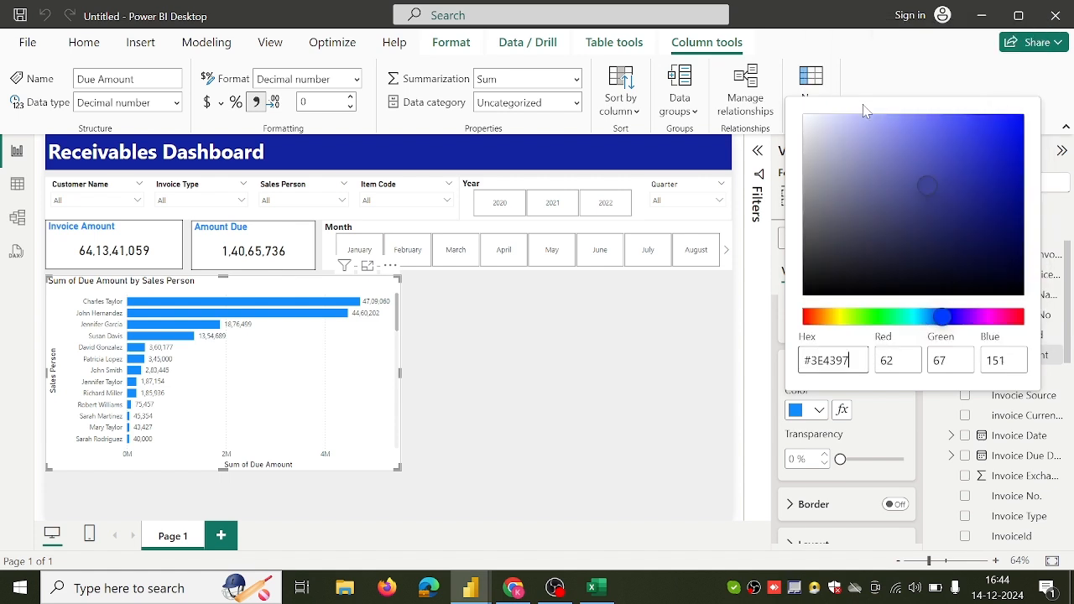
{"action": "key", "text": "Return"}
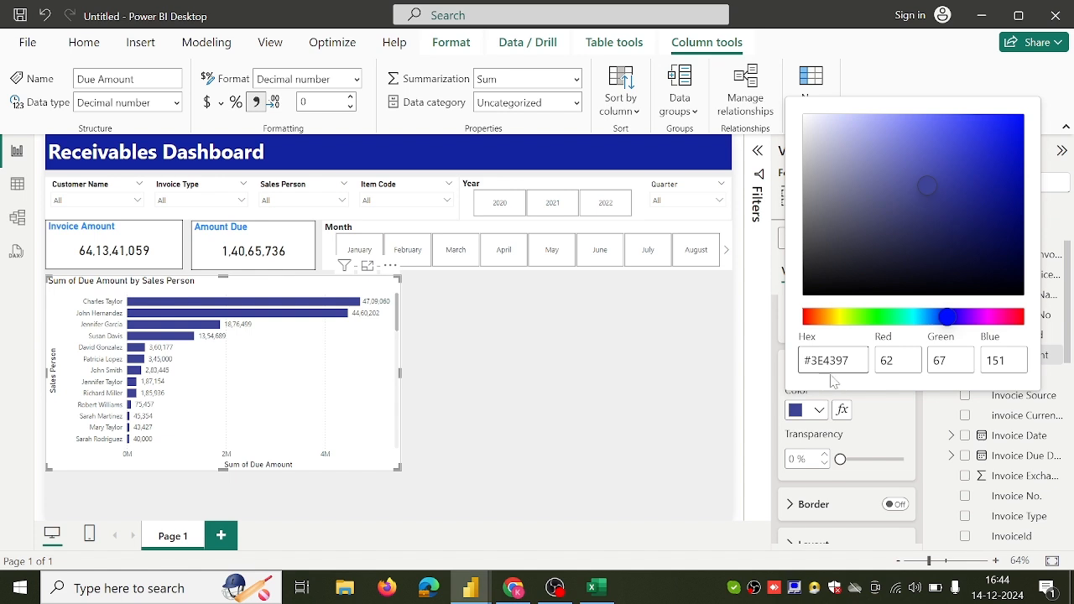
{"action": "left_click", "coordinate": [869, 412]}
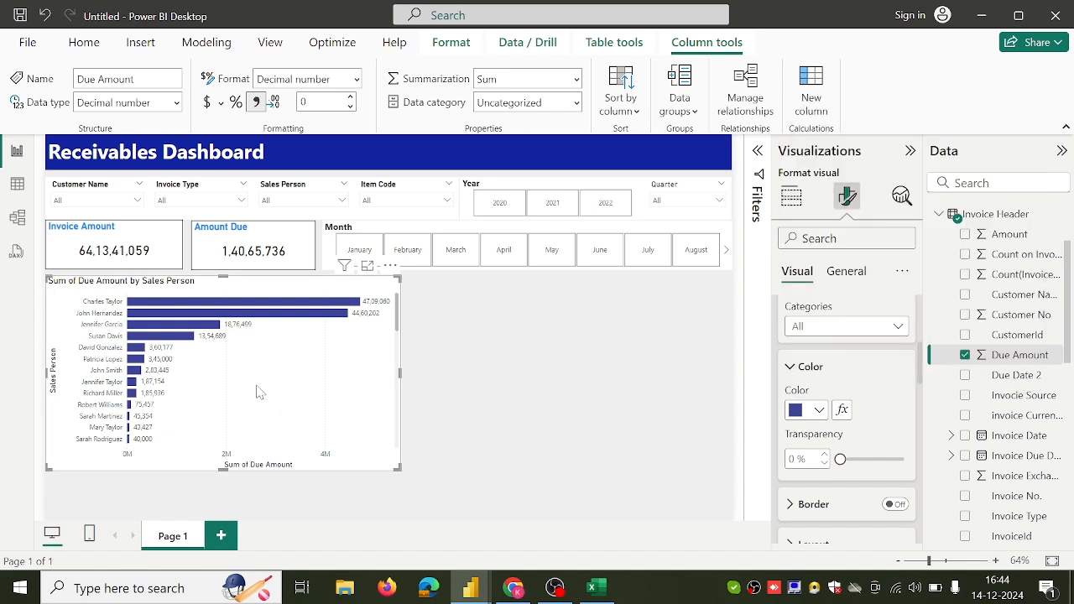
Step: Change the title text of the sales person bar chart to "Due Amount by Sales Person"
{"action": "left_click", "coordinate": [848, 272]}
{"action": "left_click", "coordinate": [818, 348]}
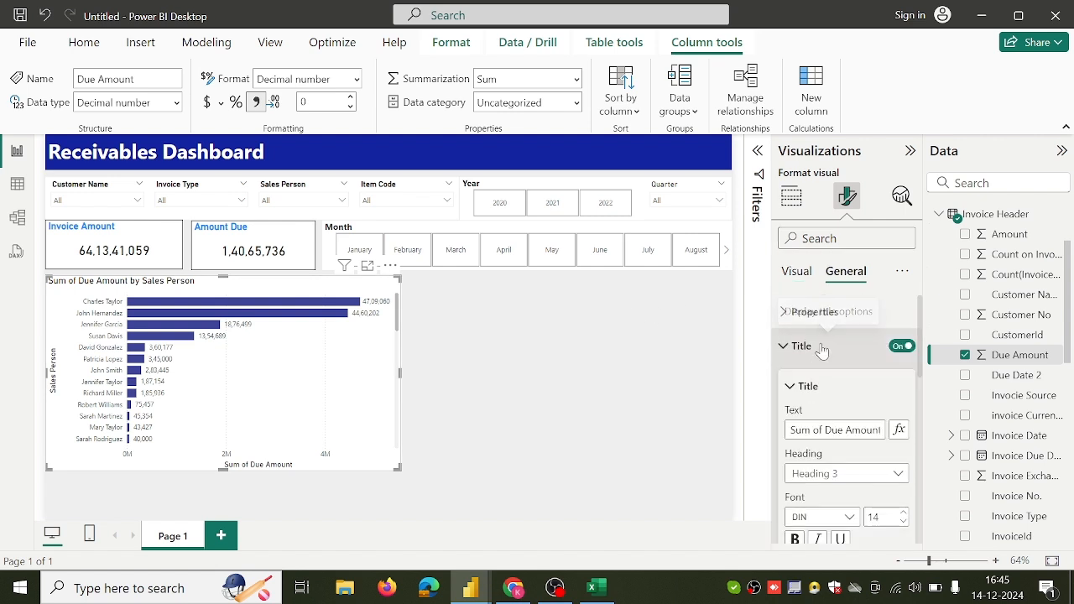
{"action": "left_click", "coordinate": [838, 425]}
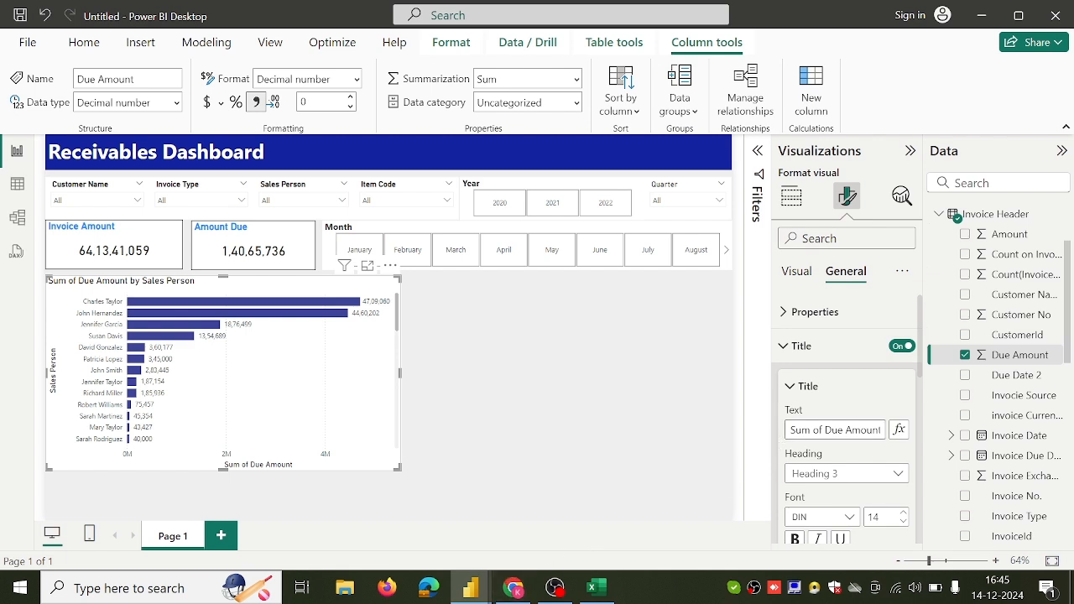
{"action": "left_click", "coordinate": [824, 430]}
{"action": "key", "text": "BackSpace"}
{"action": "key", "text": "BackSpace"}
{"action": "key", "text": "BackSpace"}
{"action": "key", "text": "BackSpace"}
{"action": "key", "text": "BackSpace"}
{"action": "key", "text": "BackSpace"}
{"action": "key", "text": "BackSpace"}
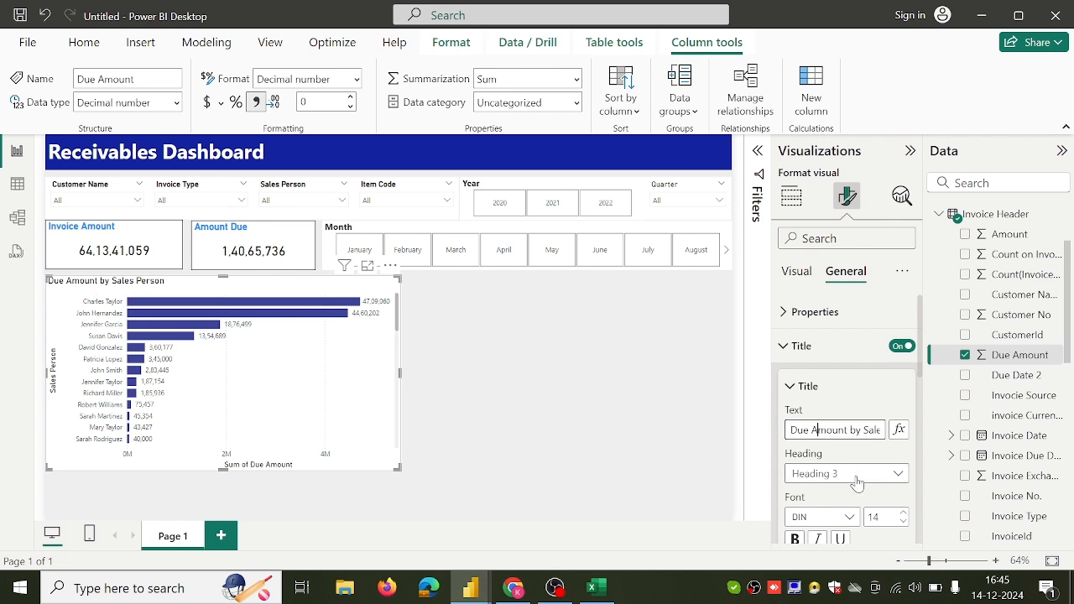
Step: Make the title of the sales person bar chart bold and larger
{"action": "left_click", "coordinate": [796, 539]}
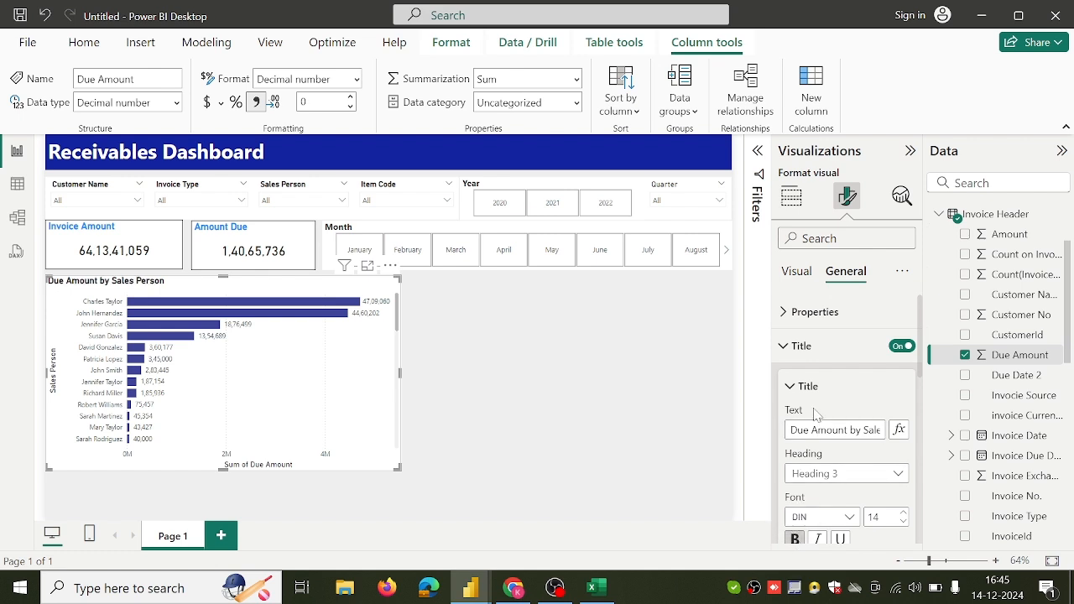
{"action": "left_click", "coordinate": [828, 472]}
{"action": "left_click", "coordinate": [843, 390]}
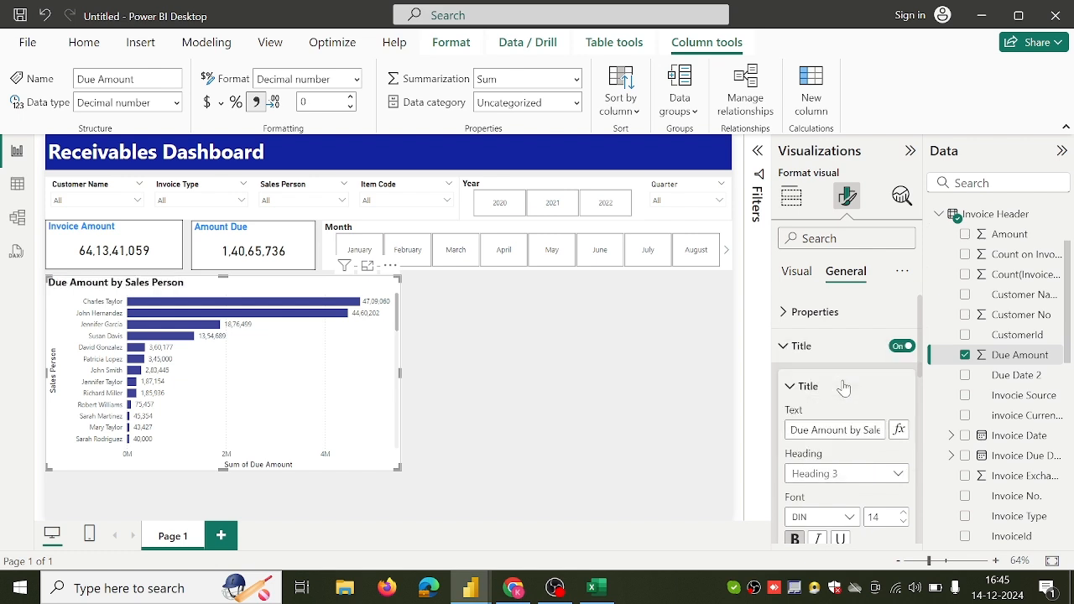
Step: Turn off the Y-axis title of the sales person bar chart
{"action": "left_click", "coordinate": [795, 274]}
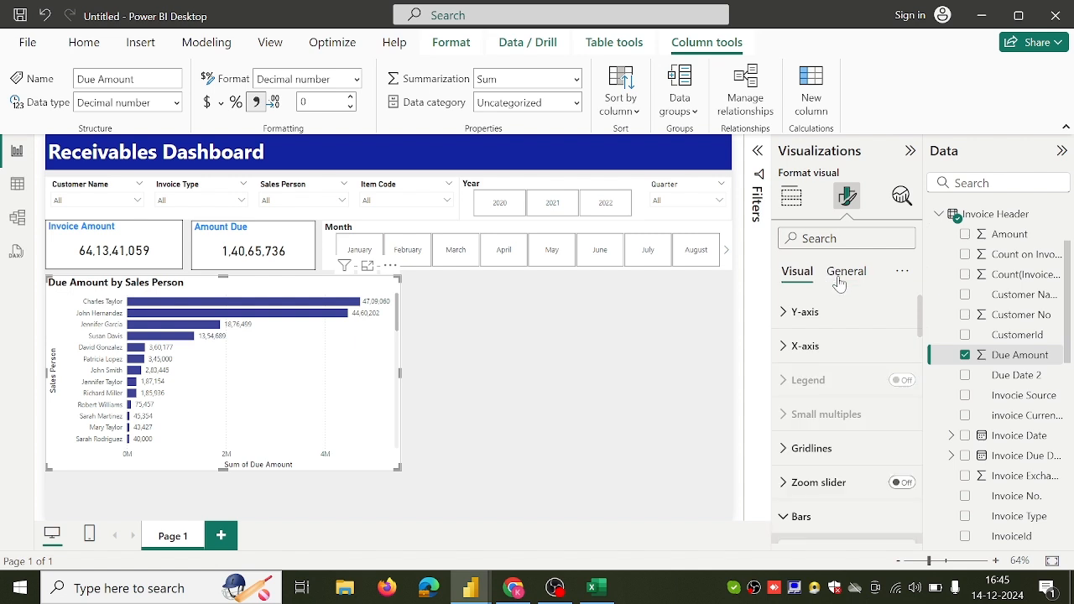
{"action": "left_click", "coordinate": [811, 325]}
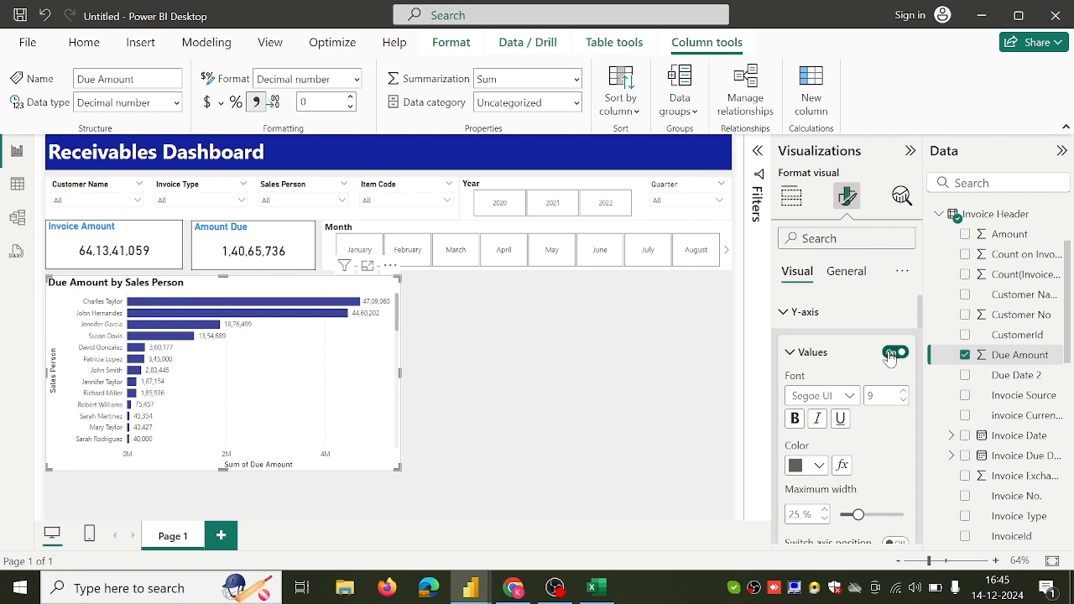
{"action": "scroll", "coordinate": [889, 369], "scroll_direction": "down", "scroll_amount": 3}
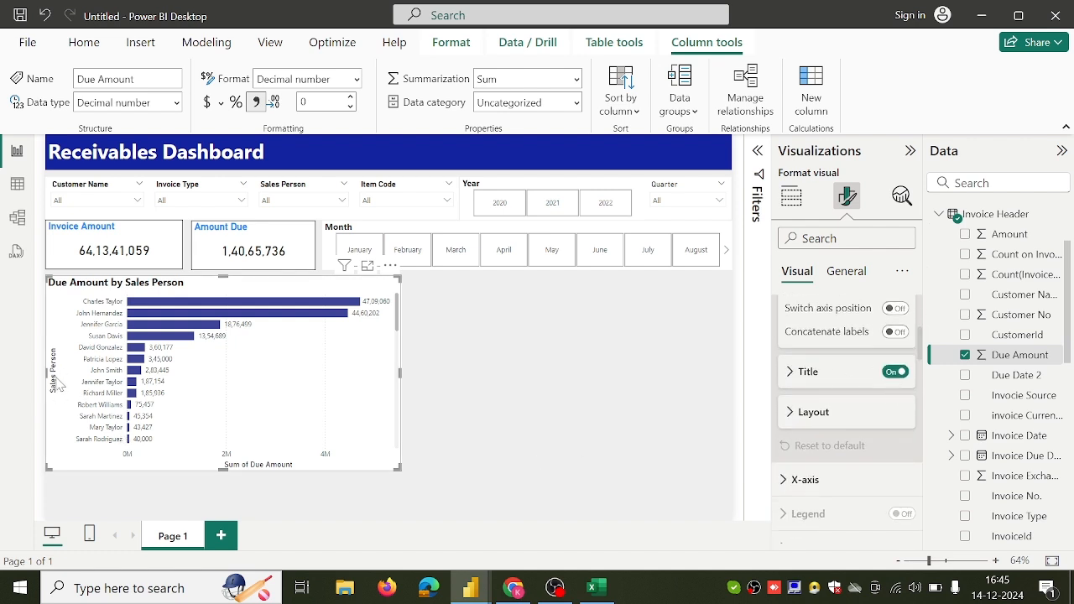
{"action": "left_click", "coordinate": [894, 372]}
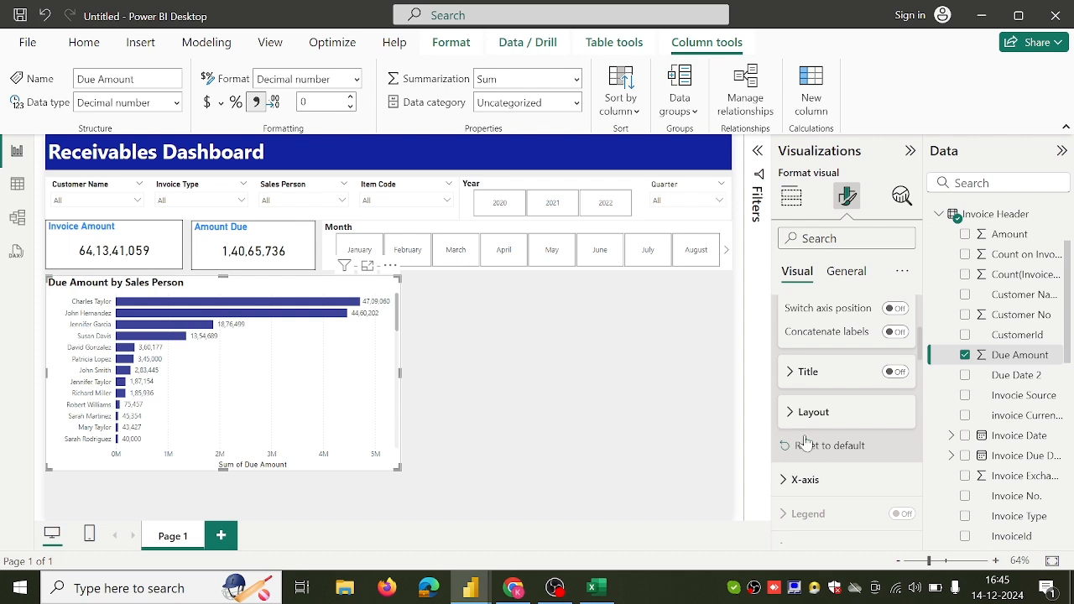
Step: Turn off the X-axis title of the sales person bar chart and return to its field setup
{"action": "scroll", "coordinate": [805, 442], "scroll_direction": "down", "scroll_amount": 5}
{"action": "scroll", "coordinate": [805, 437], "scroll_direction": "up", "scroll_amount": 2}
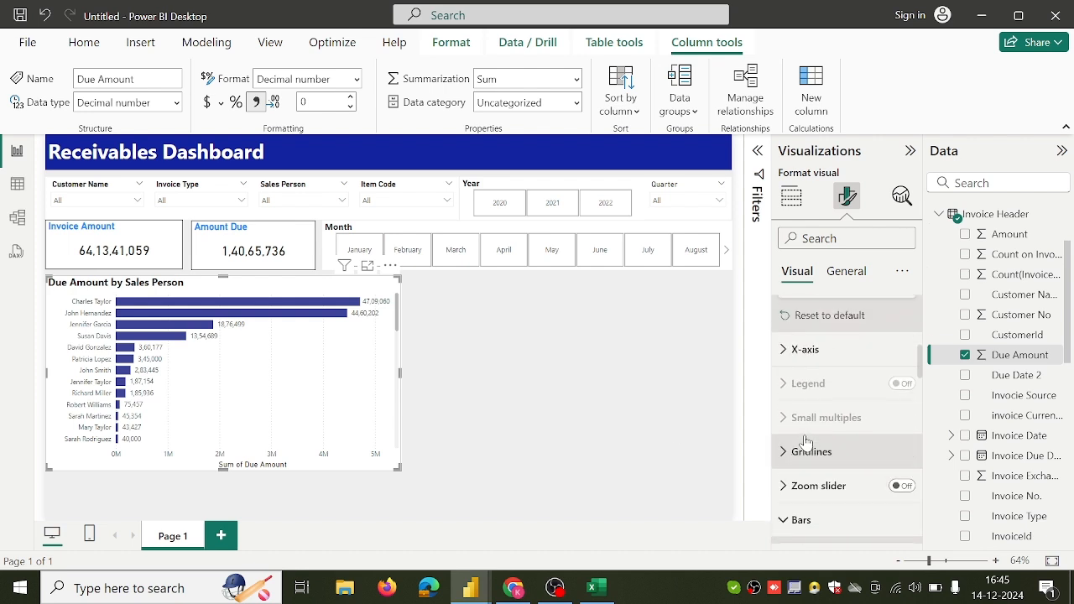
{"action": "left_click", "coordinate": [815, 365]}
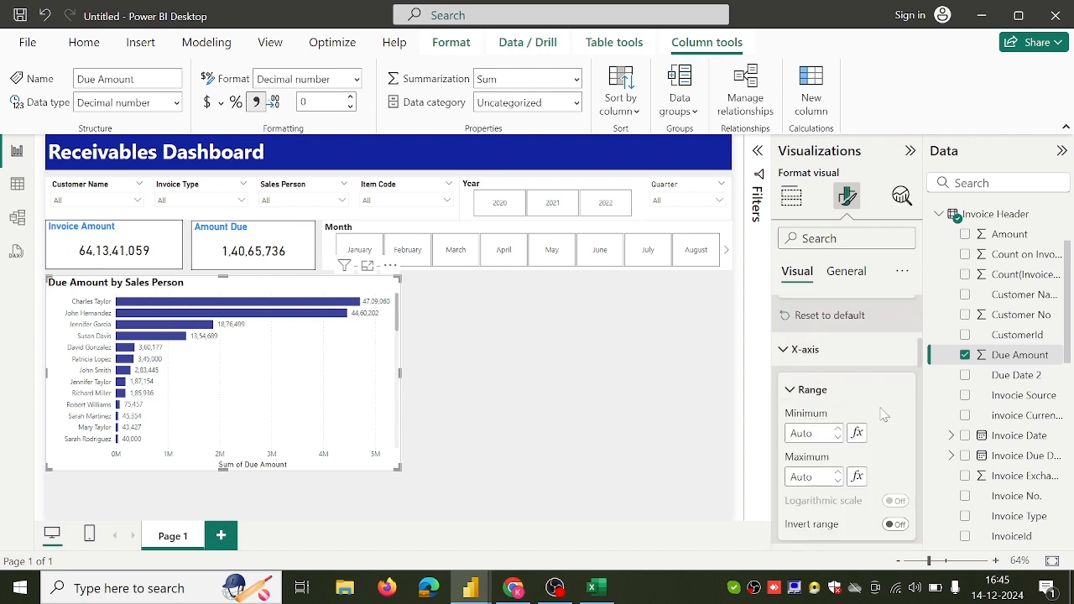
{"action": "scroll", "coordinate": [880, 411], "scroll_direction": "down", "scroll_amount": 2}
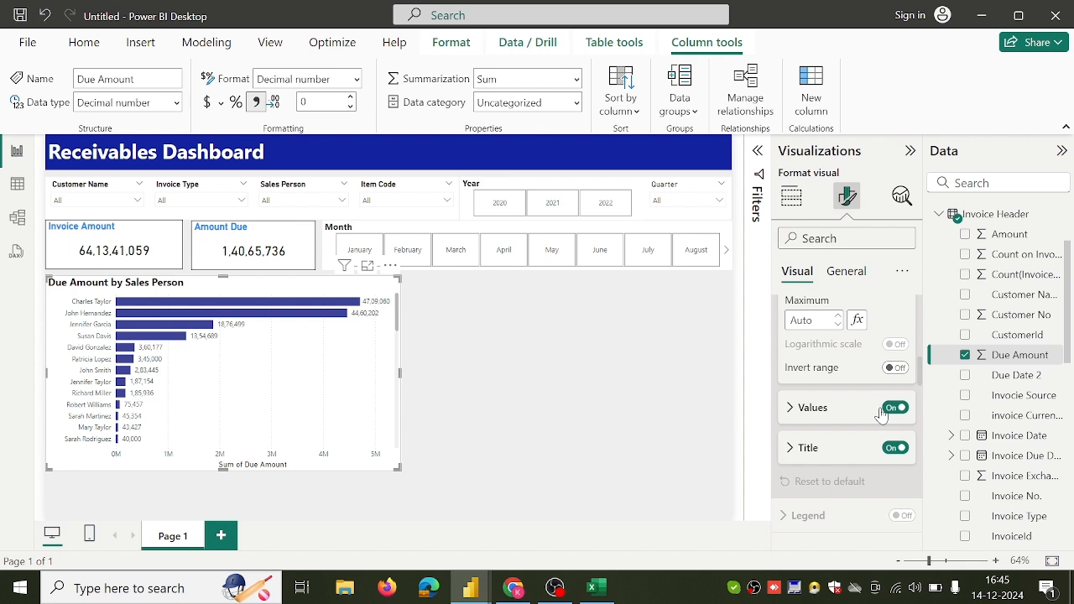
{"action": "left_click", "coordinate": [894, 449]}
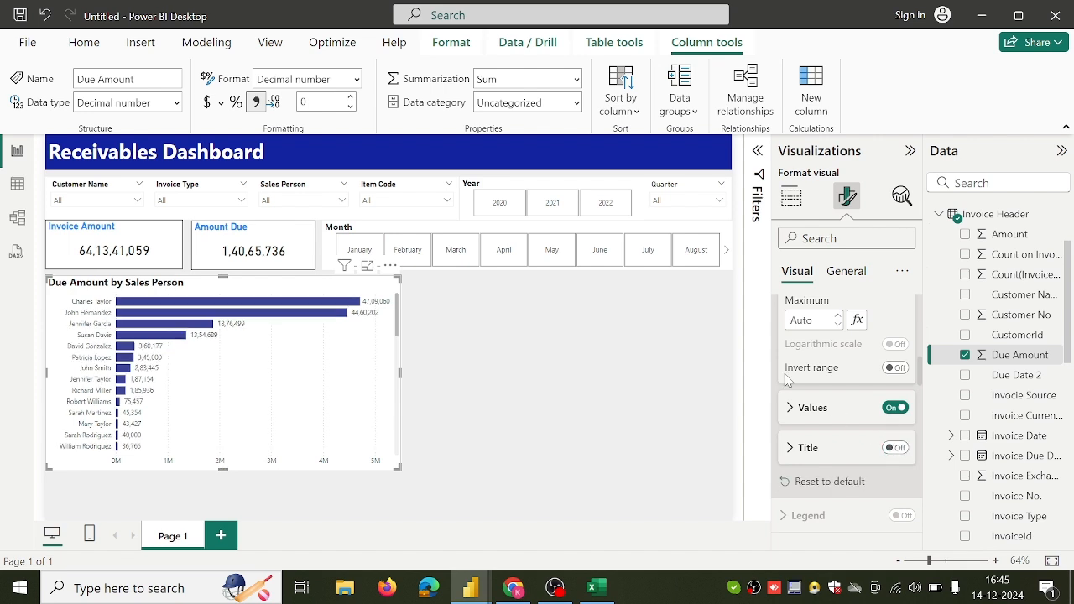
{"action": "left_click", "coordinate": [793, 204]}
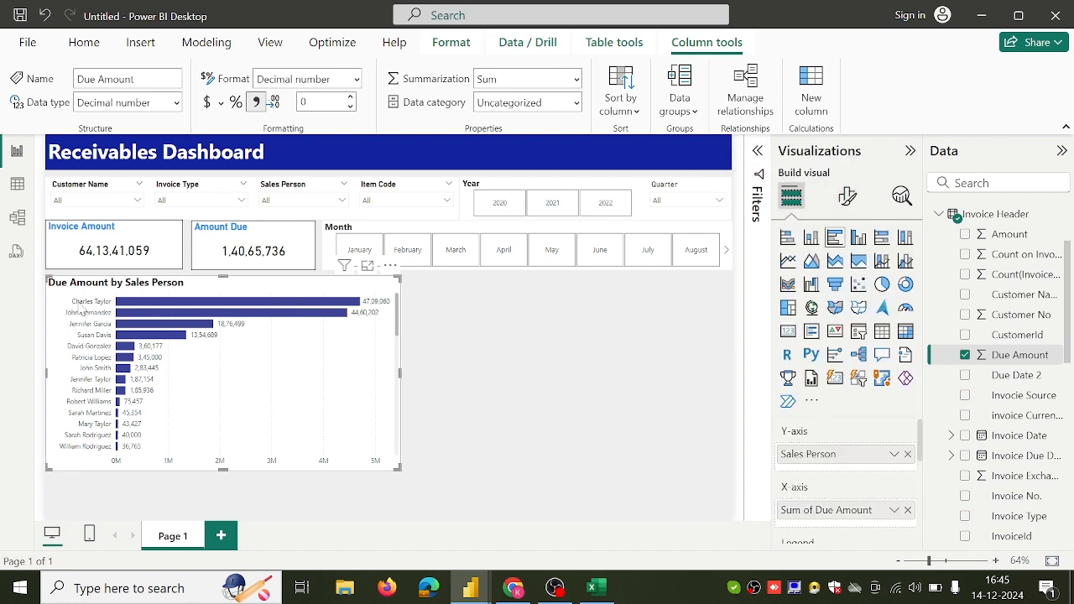
Step: Compare the Due Amount By Sales Person and Due Amount as per InvoiceYear views on the reference Summary page in Chrome, then return to the untitled Power BI report
{"action": "left_click", "coordinate": [514, 591]}
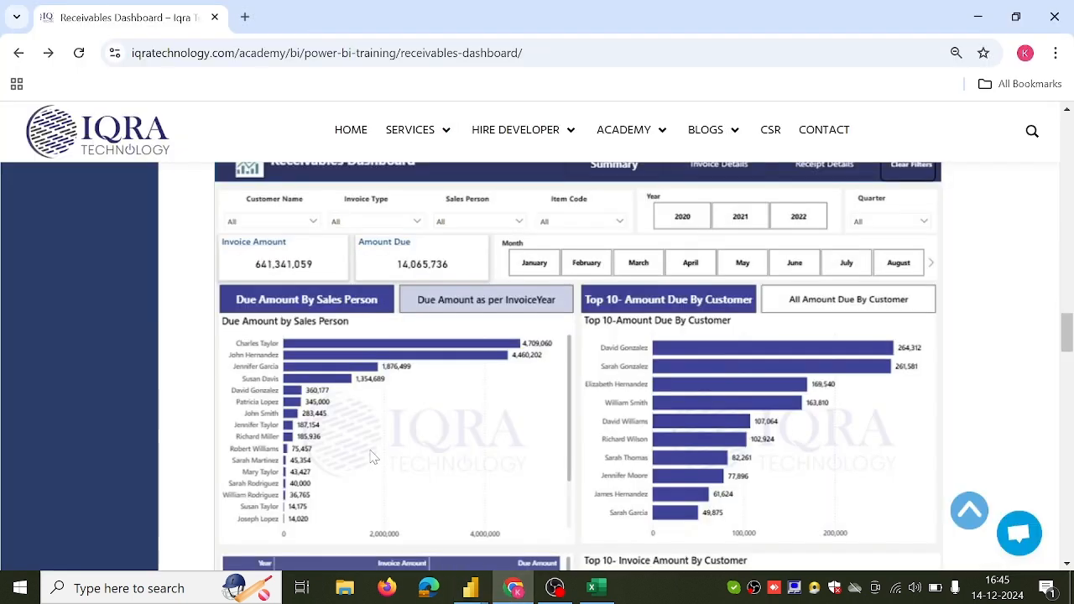
{"action": "scroll", "coordinate": [436, 351], "scroll_direction": "up", "scroll_amount": 2}
{"action": "left_click", "coordinate": [293, 275]}
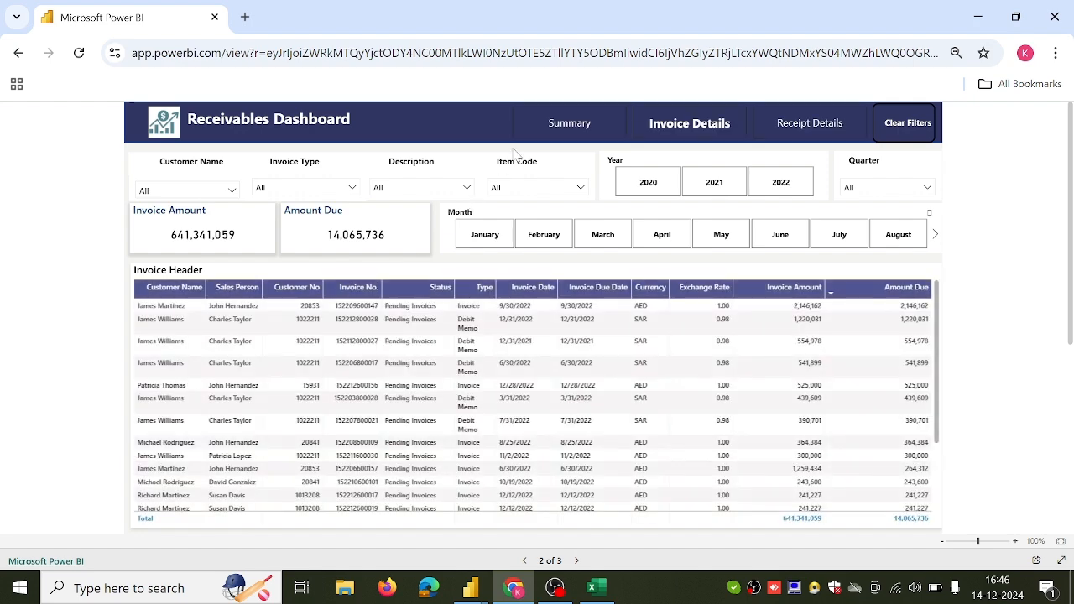
{"action": "left_click", "coordinate": [568, 128]}
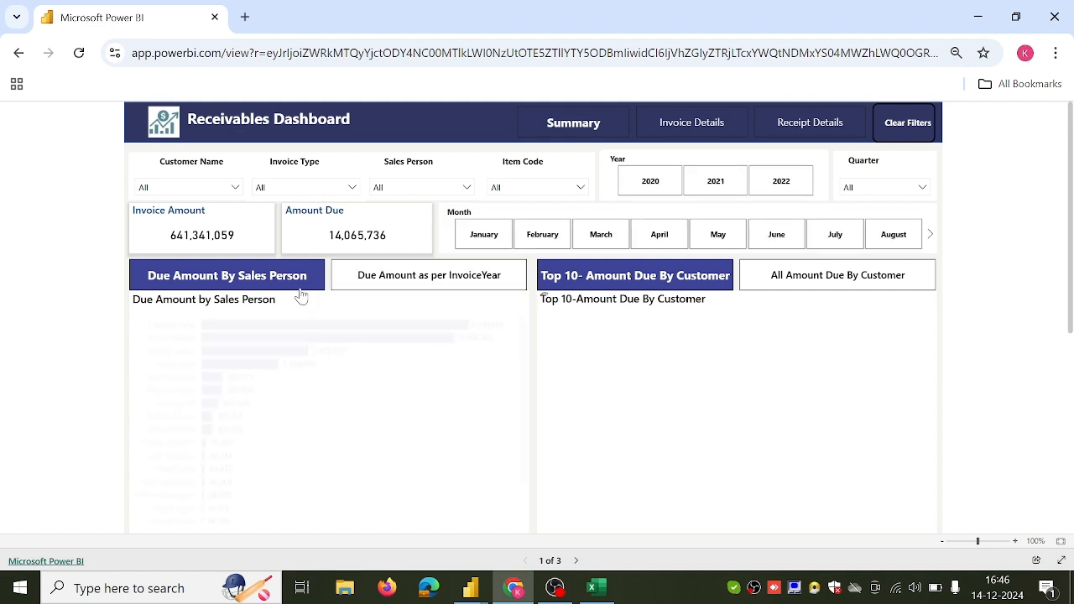
{"action": "left_click", "coordinate": [366, 285]}
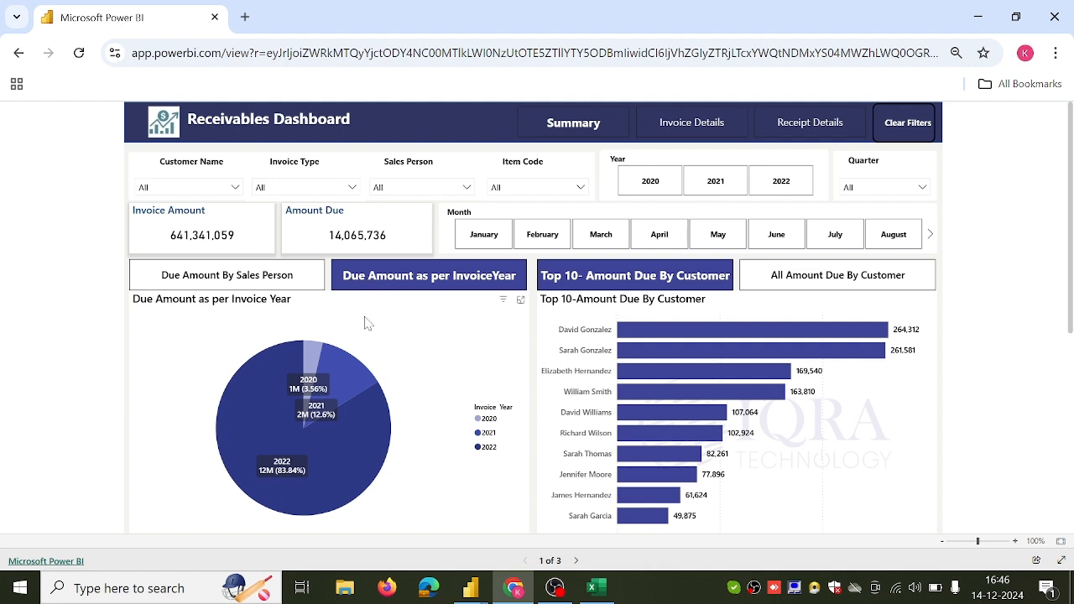
{"action": "left_click", "coordinate": [295, 282]}
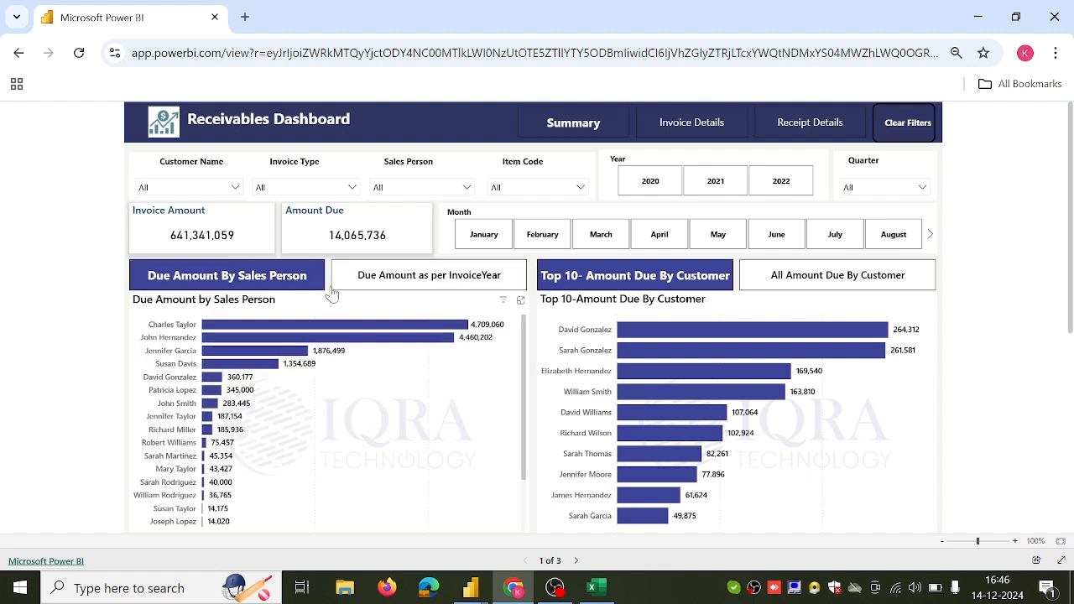
{"action": "left_click", "coordinate": [358, 289]}
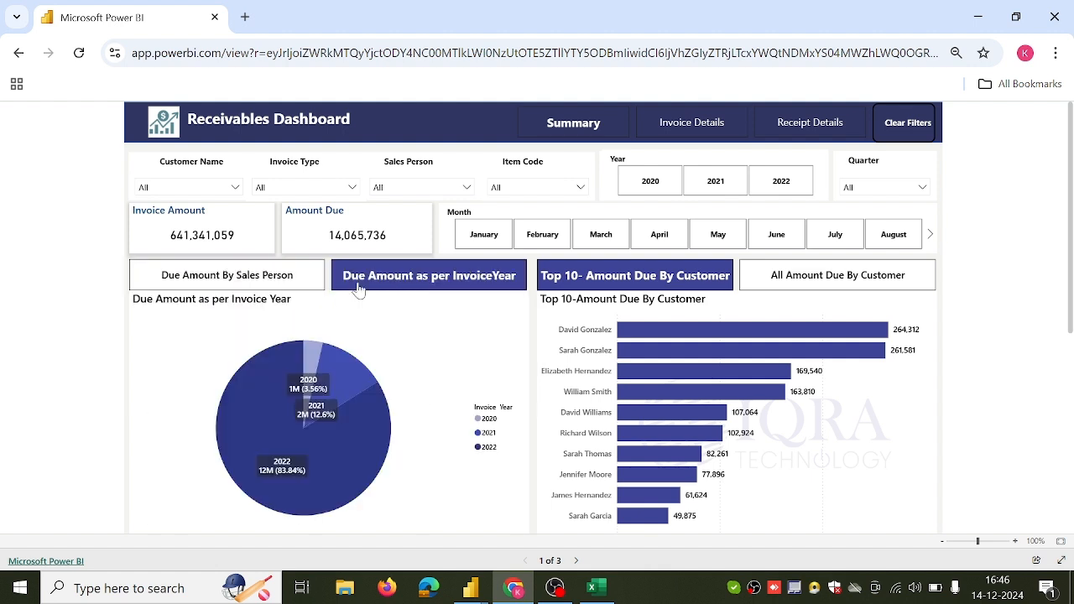
{"action": "left_click", "coordinate": [299, 282]}
{"action": "left_click", "coordinate": [353, 286]}
{"action": "mouse_move", "coordinate": [483, 596]}
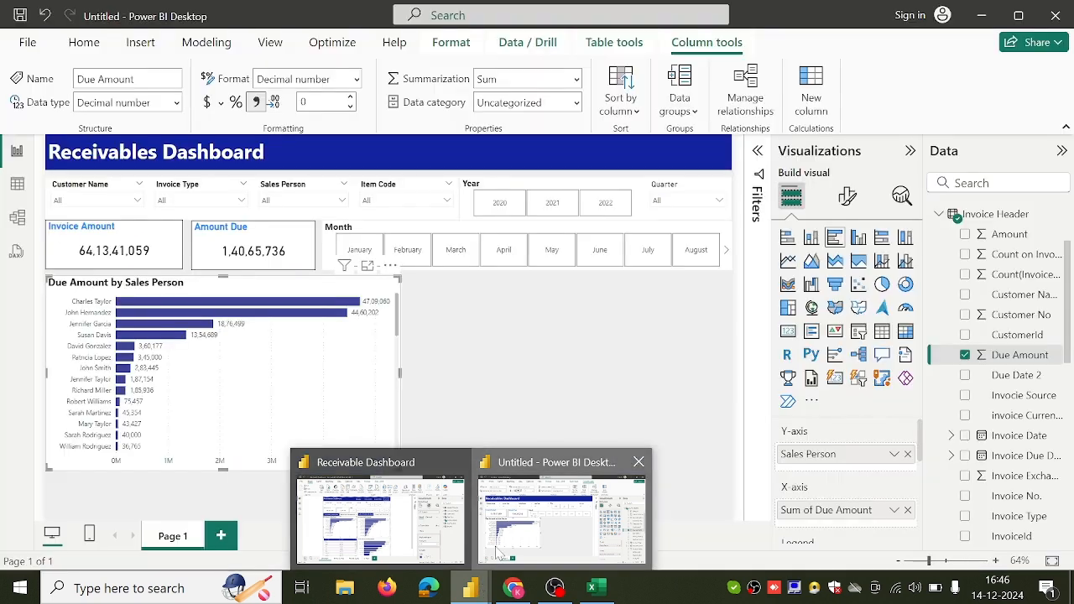
{"action": "left_click", "coordinate": [498, 555]}
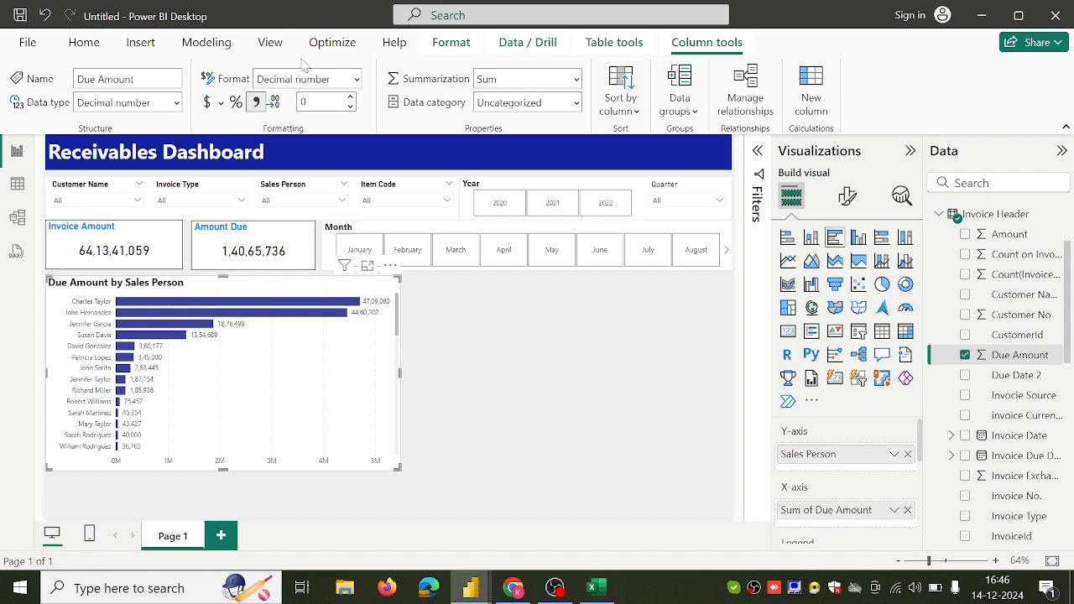
Step: Hide the Due Amount by Sales Person chart using the Selection pane and collapse the pane
{"action": "left_click", "coordinate": [270, 43]}
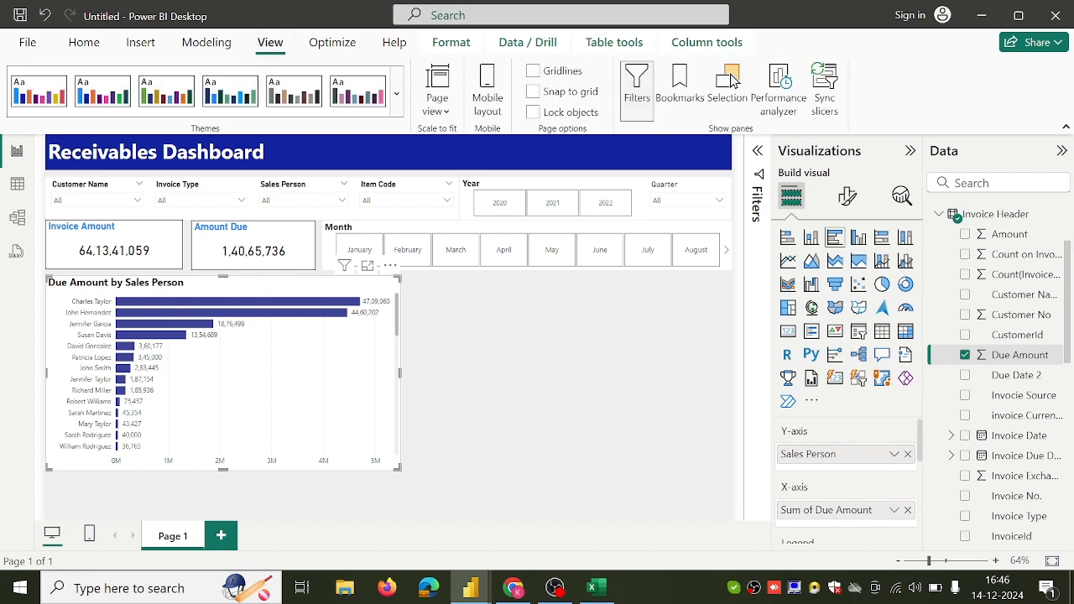
{"action": "left_click", "coordinate": [728, 84]}
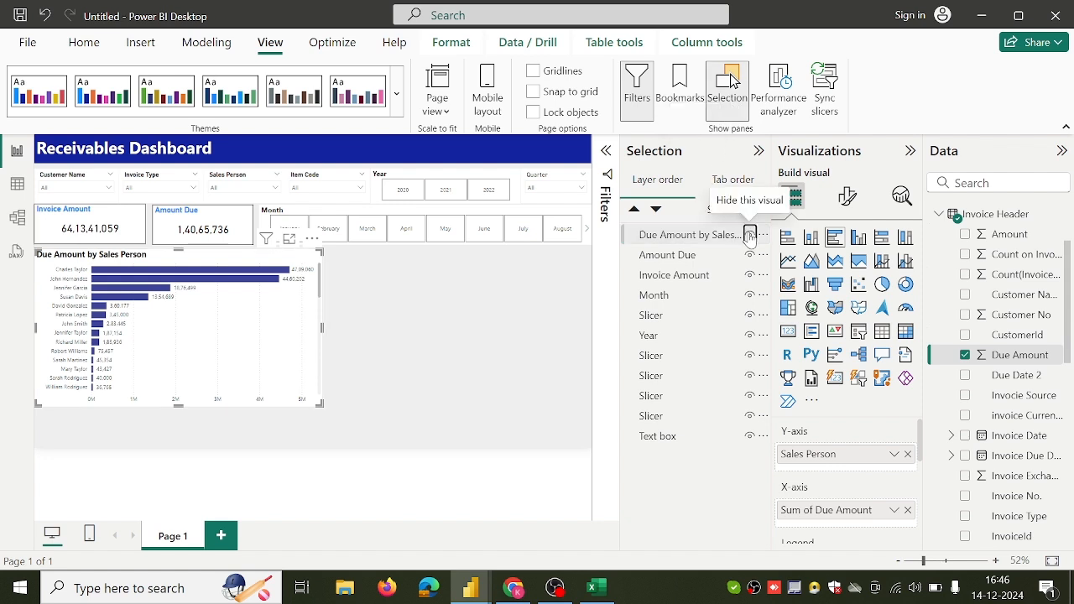
{"action": "left_click", "coordinate": [749, 235]}
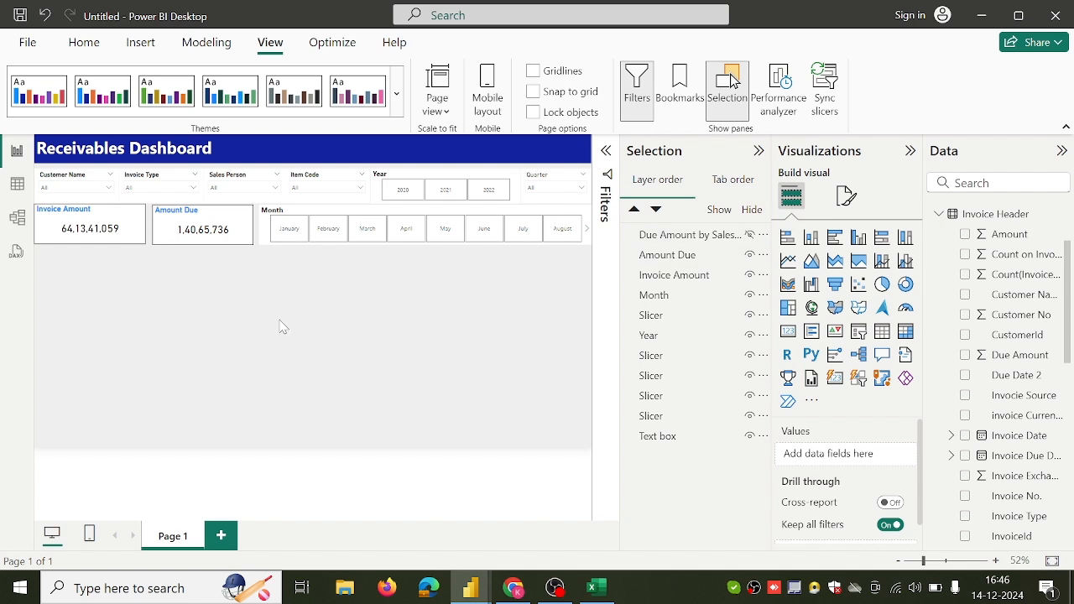
{"action": "left_click", "coordinate": [760, 155]}
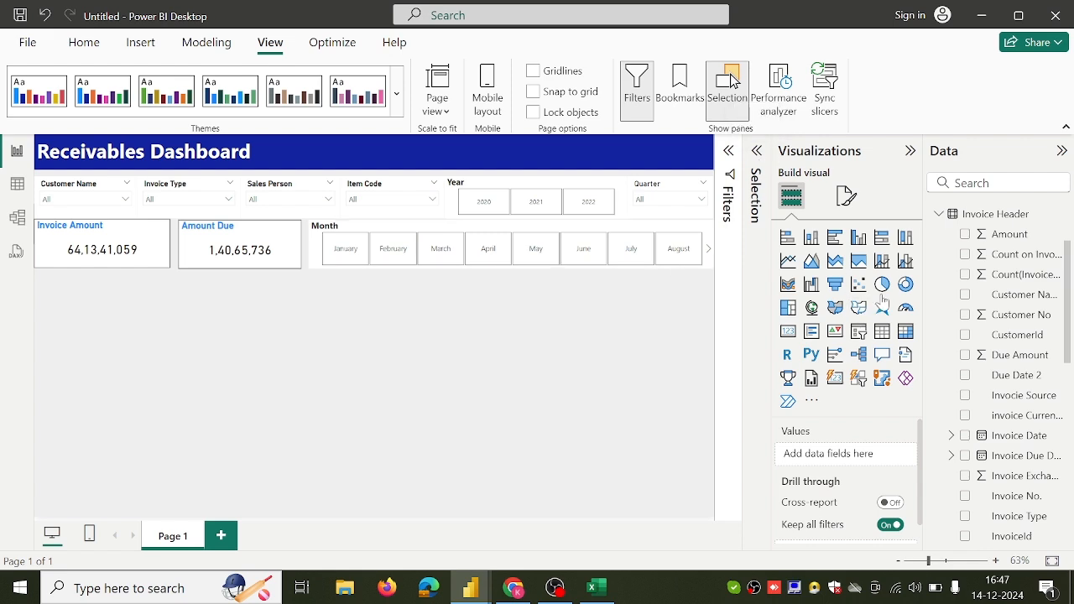
Step: Insert a pie chart, check the reference dashboard in Chrome, and place the chart below the Invoice Amount and Amount Due cards
{"action": "left_click", "coordinate": [882, 285]}
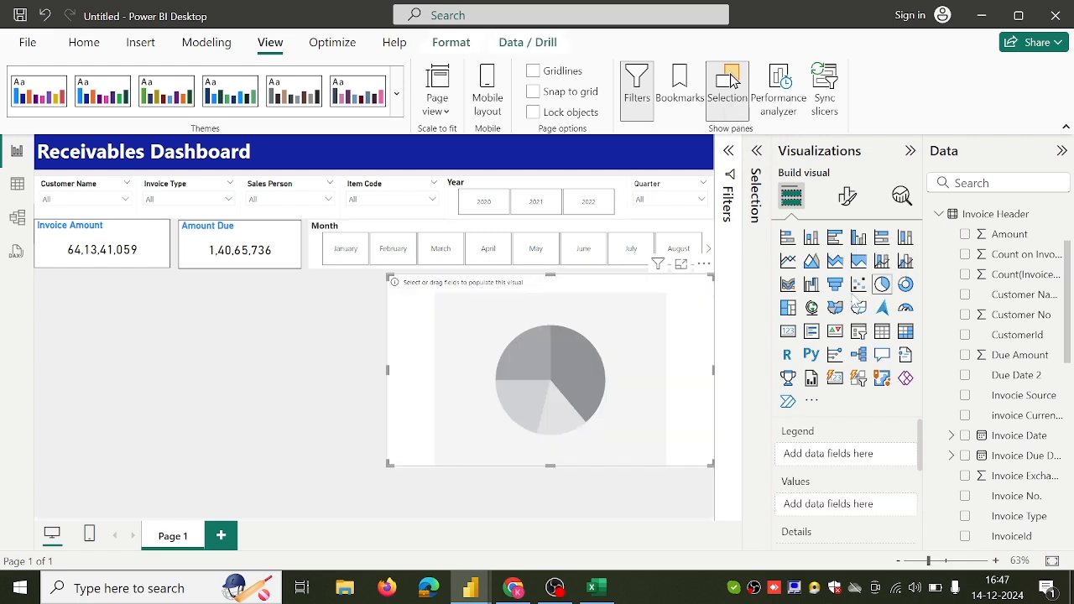
{"action": "left_click", "coordinate": [515, 587]}
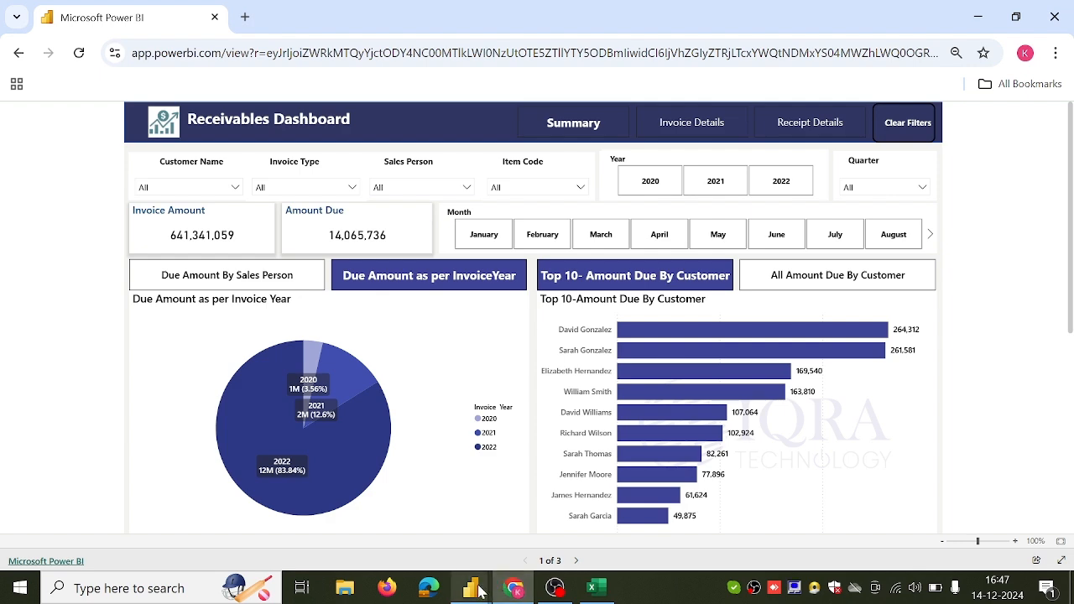
{"action": "left_click", "coordinate": [503, 539]}
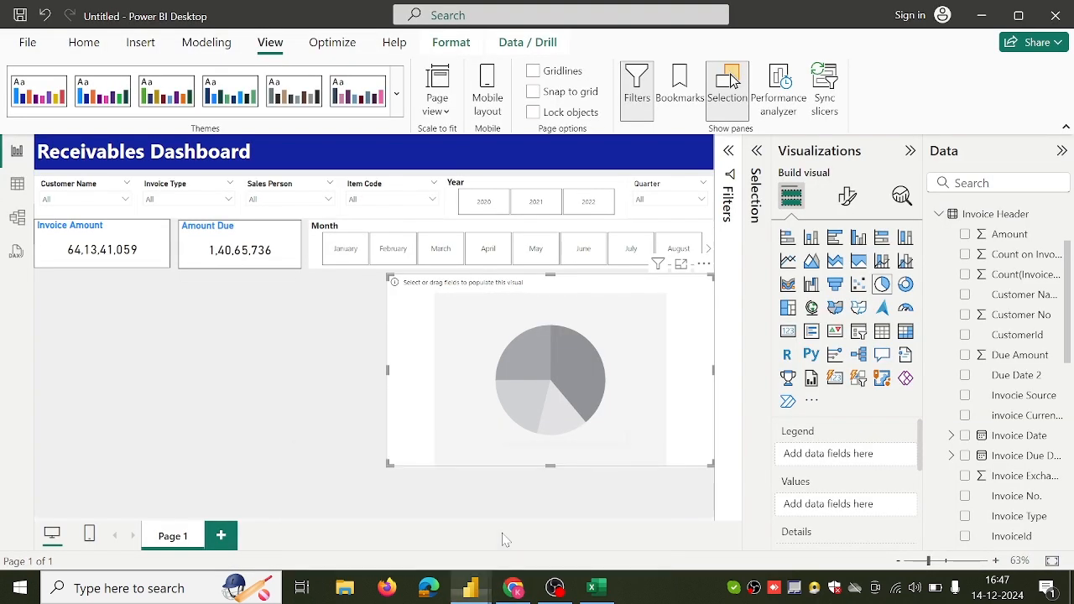
{"action": "left_click_drag", "start_coordinate": [513, 437], "coordinate": [220, 437]}
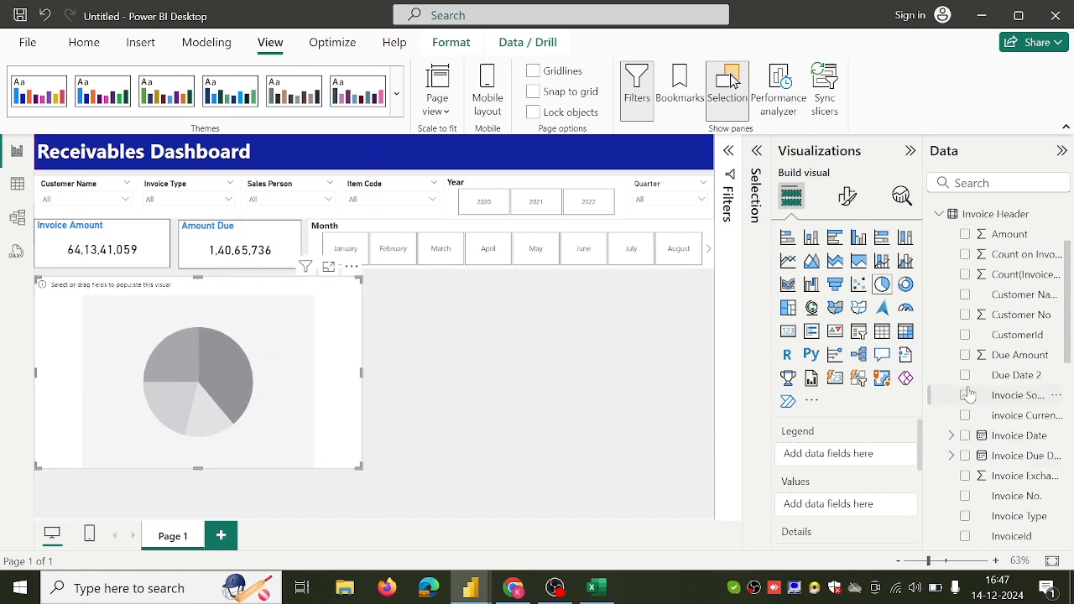
Step: Add Due Amount as the pie chart's values and Invoice Date as its legend, keeping only the Year level
{"action": "left_click", "coordinate": [965, 359]}
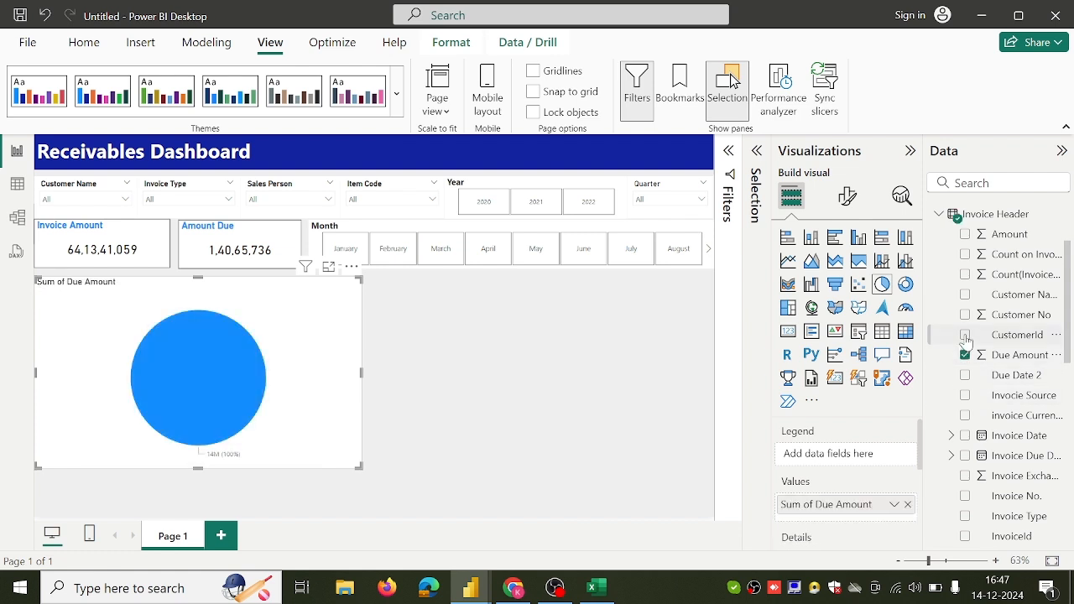
{"action": "left_click", "coordinate": [965, 436]}
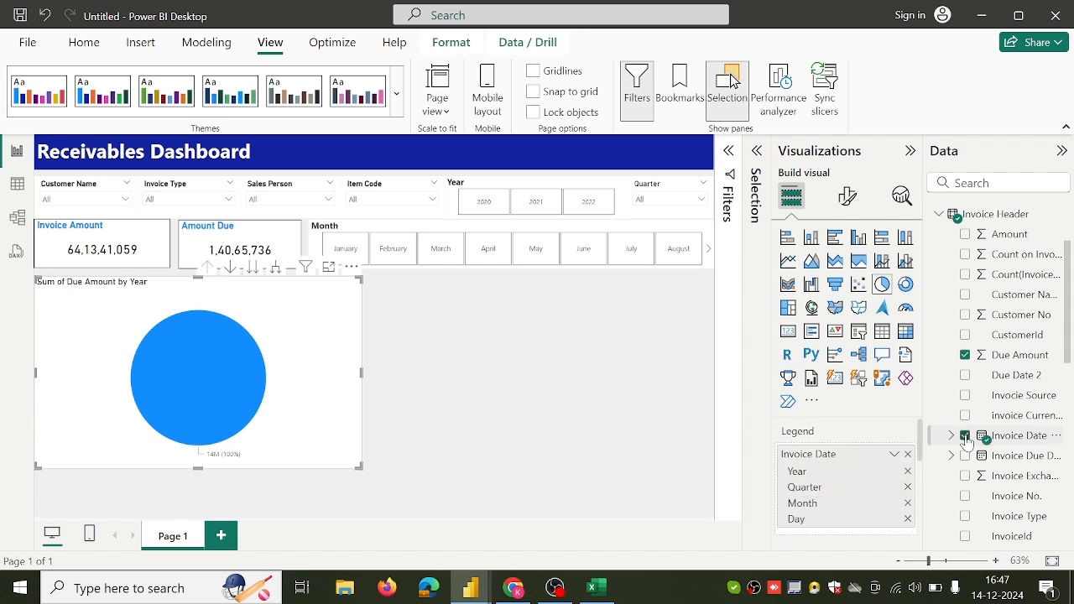
{"action": "left_click", "coordinate": [906, 488]}
{"action": "left_click", "coordinate": [907, 488]}
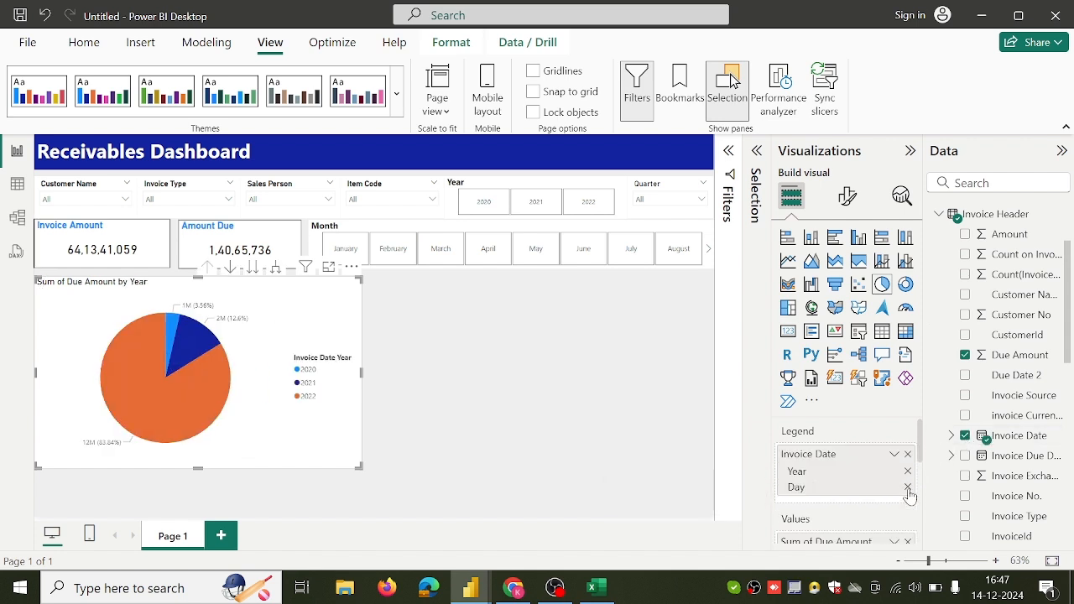
{"action": "left_click", "coordinate": [907, 488]}
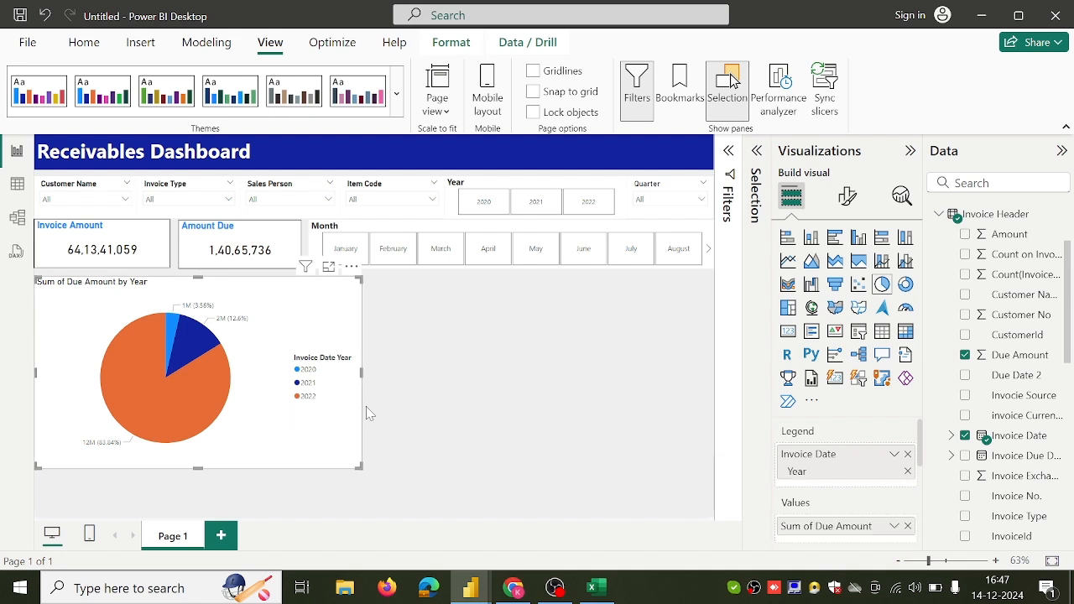
Step: Recolor the pie chart's 2020 slice in the lightest tint of the dark blue theme color
{"action": "left_click", "coordinate": [848, 202]}
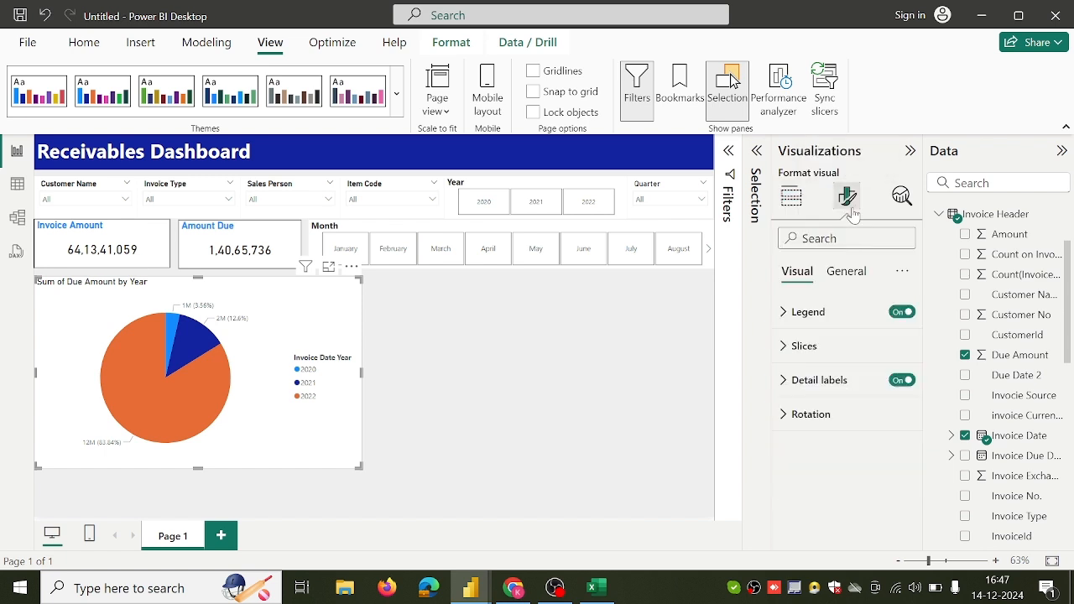
{"action": "left_click", "coordinate": [811, 352]}
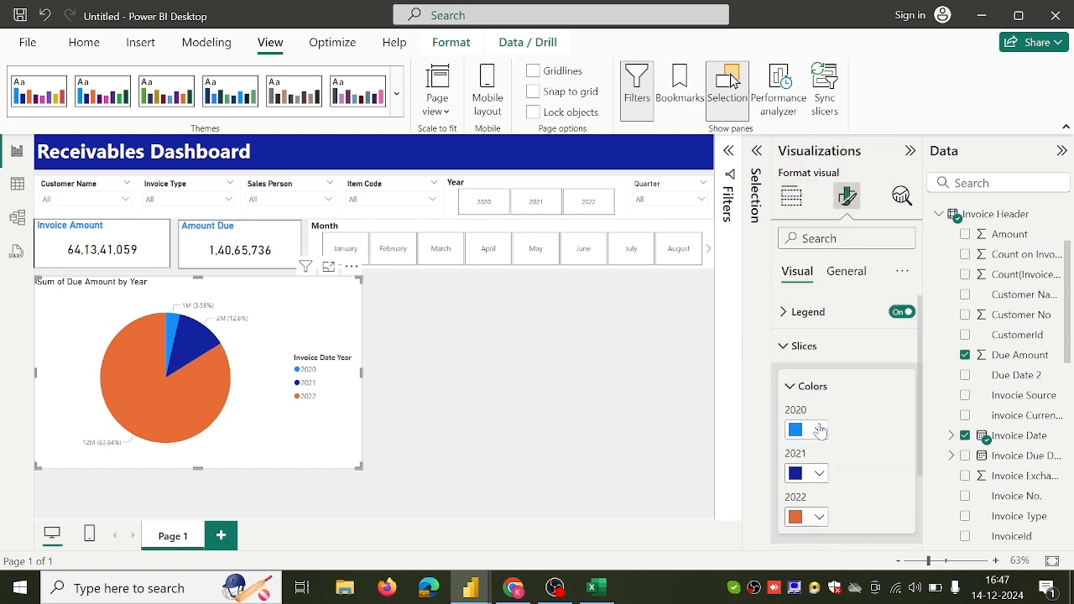
{"action": "left_click", "coordinate": [820, 431]}
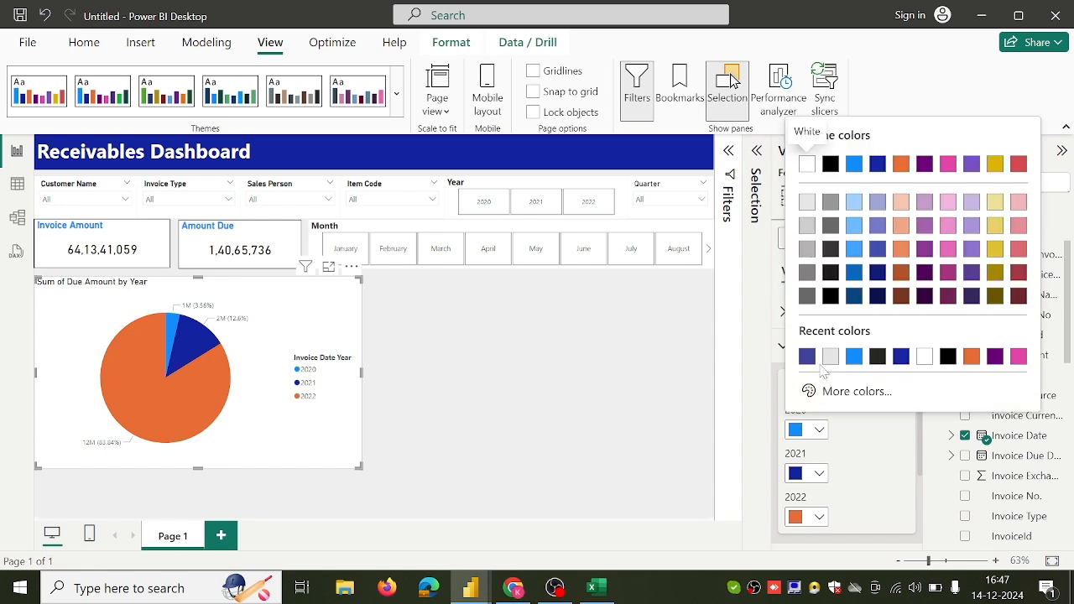
{"action": "left_click", "coordinate": [878, 260]}
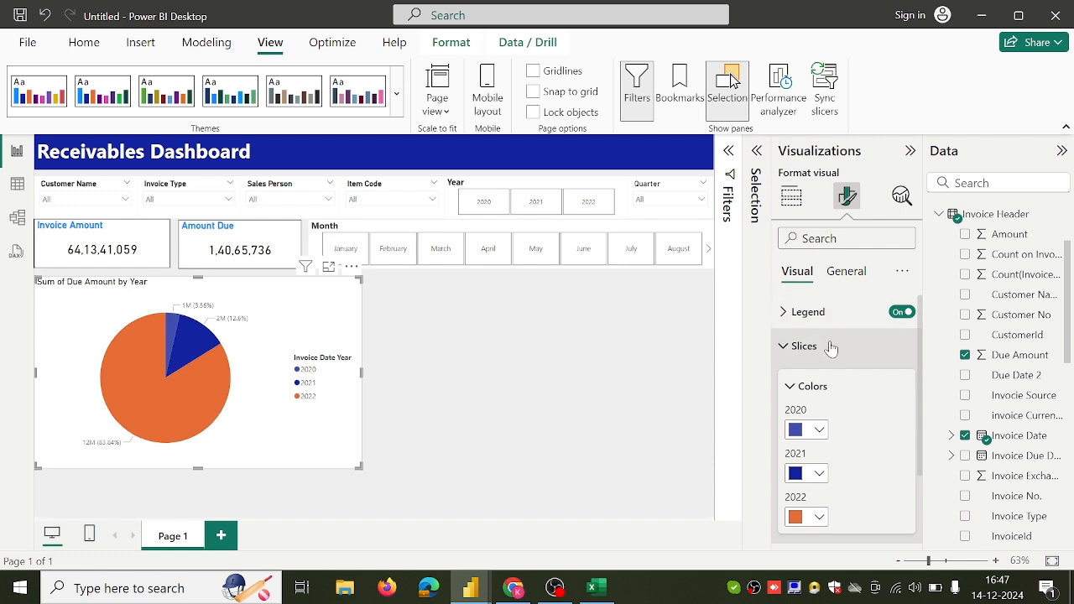
{"action": "left_click", "coordinate": [826, 430]}
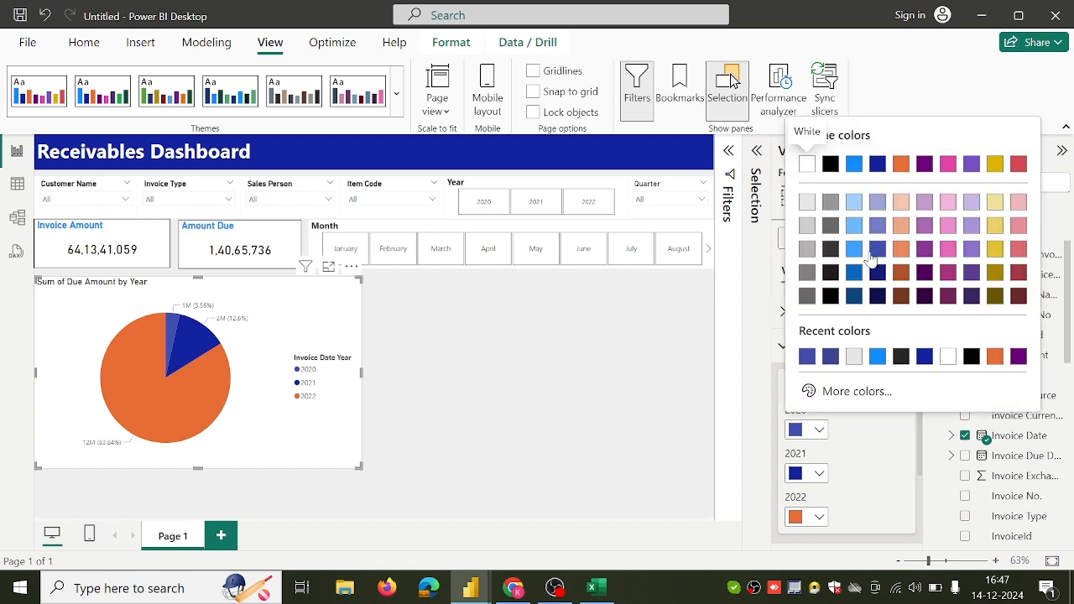
{"action": "left_click", "coordinate": [881, 204]}
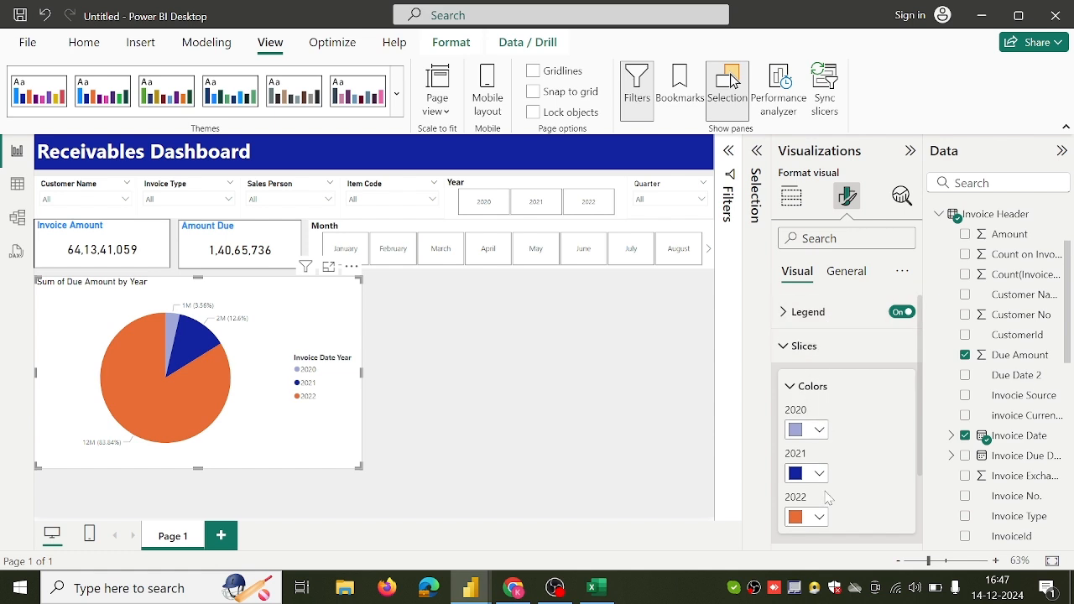
Step: Recolor the pie chart's 2022 slice dark navy and its 2021 slice a medium tint of the dark blue theme color
{"action": "left_click", "coordinate": [818, 518]}
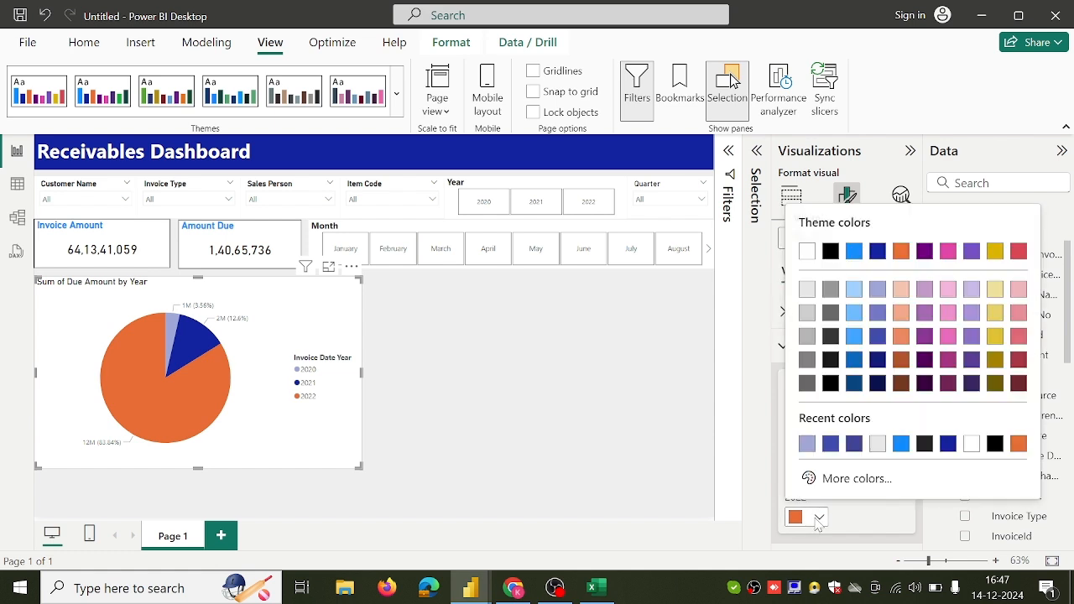
{"action": "left_click", "coordinate": [879, 360]}
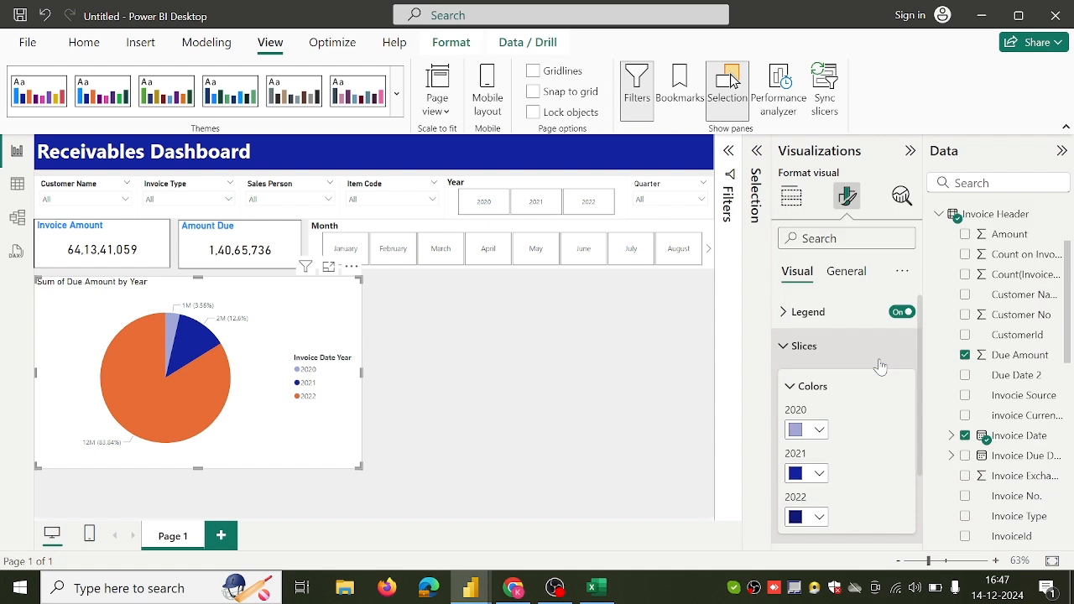
{"action": "left_click", "coordinate": [818, 518]}
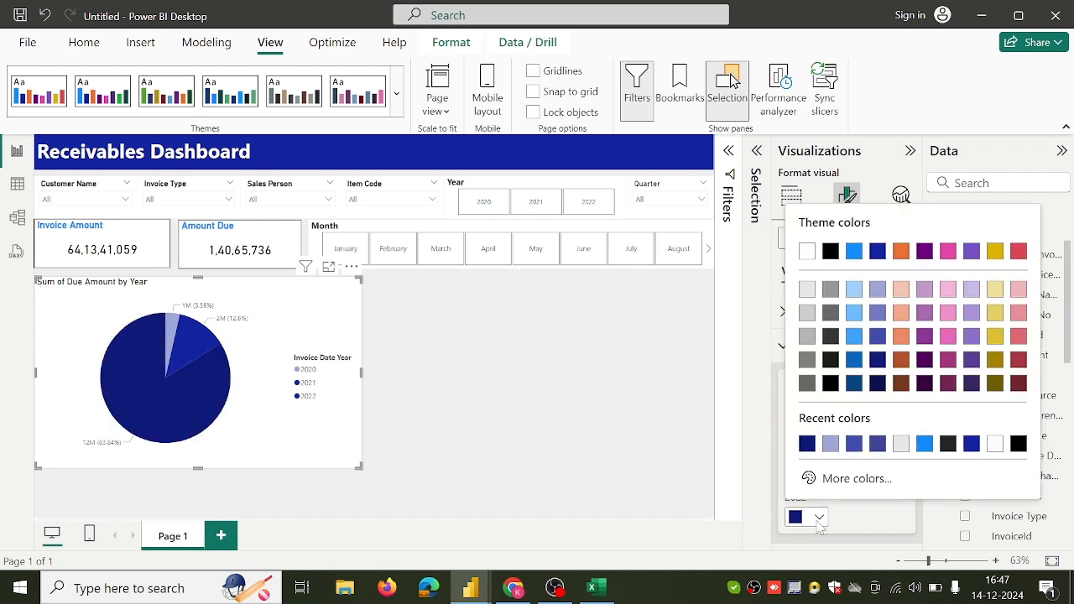
{"action": "left_click", "coordinate": [854, 383]}
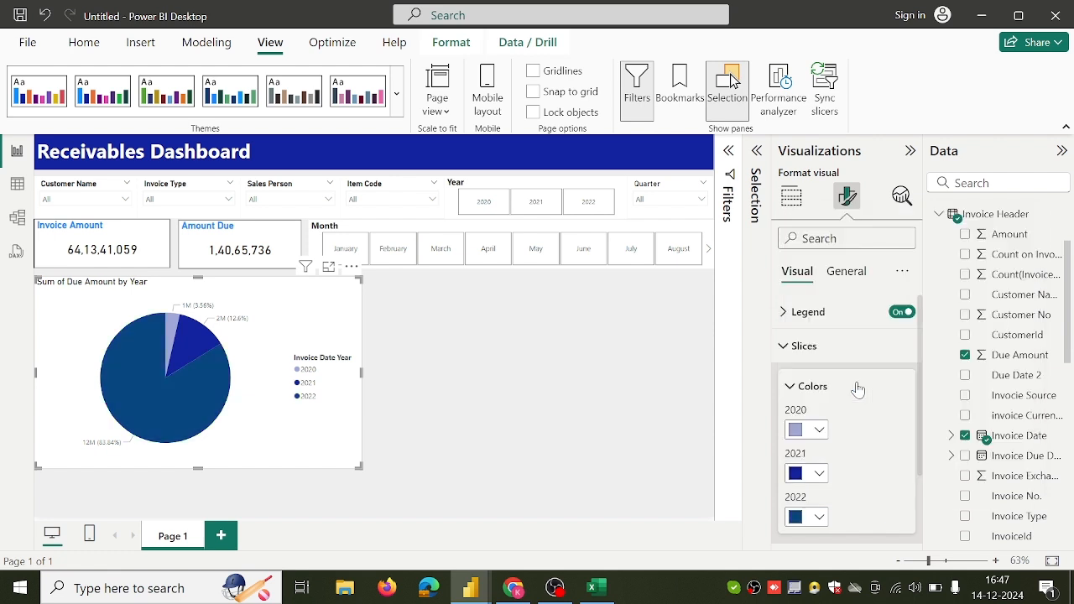
{"action": "left_click", "coordinate": [818, 517]}
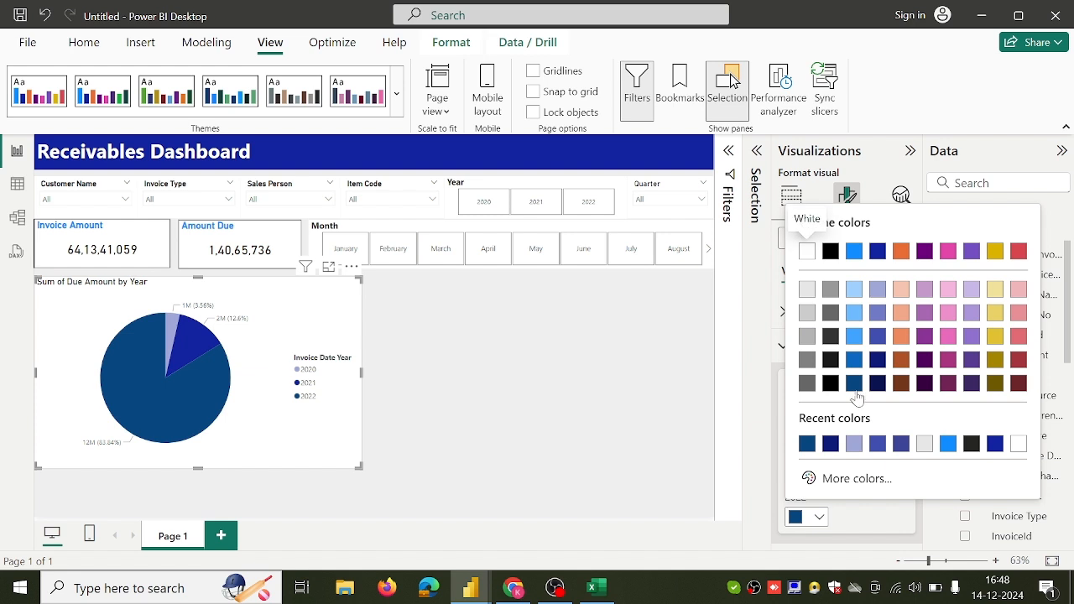
{"action": "left_click", "coordinate": [878, 336]}
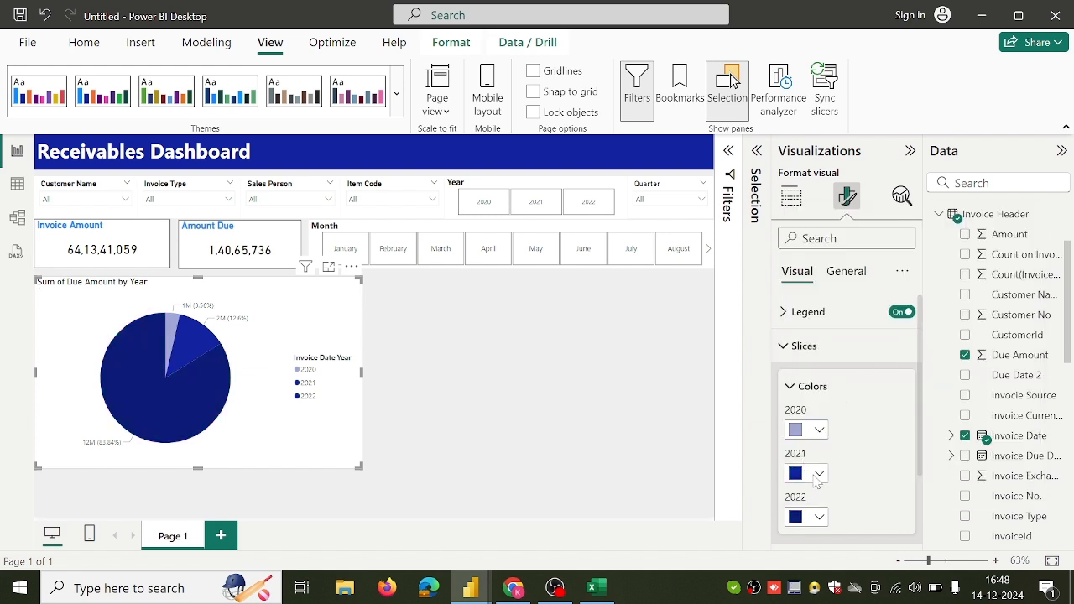
{"action": "left_click", "coordinate": [815, 475]}
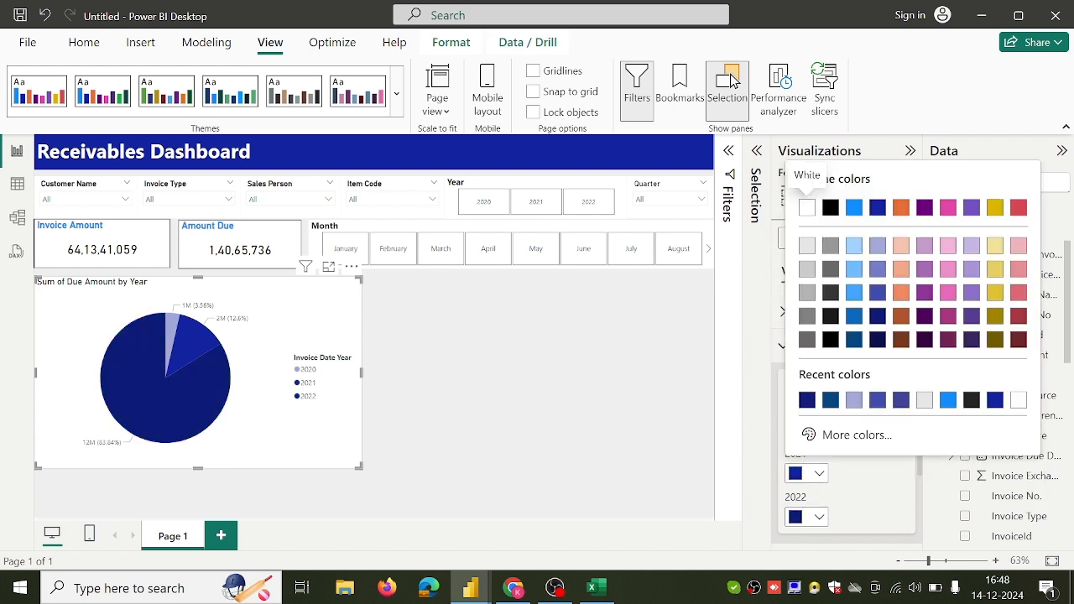
{"action": "left_click", "coordinate": [877, 294]}
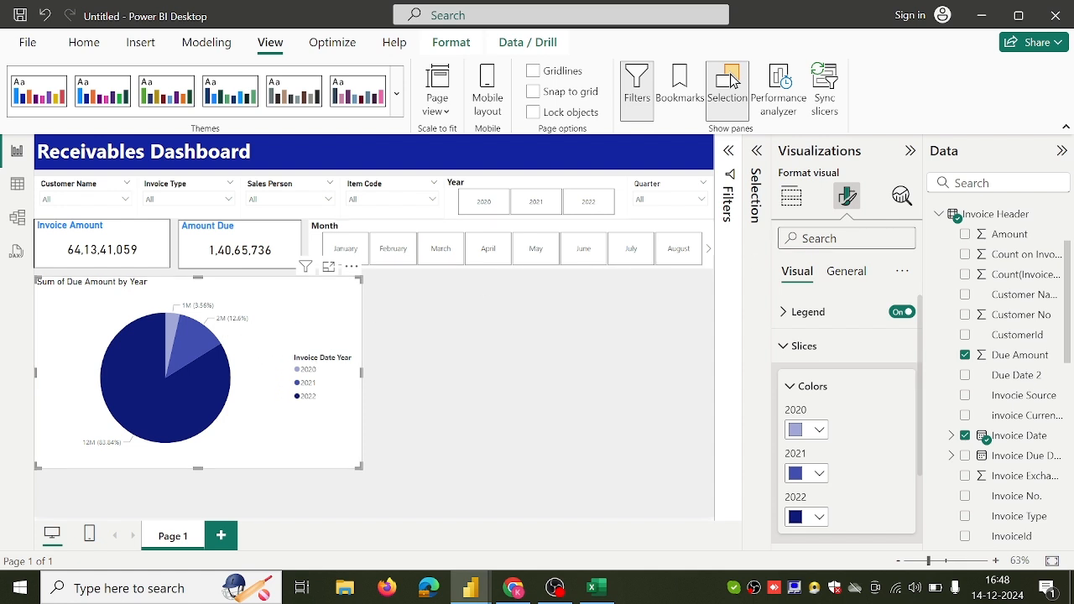
Step: Set the display units of the pie chart's detail label values to None
{"action": "scroll", "coordinate": [815, 325], "scroll_direction": "down", "scroll_amount": 1}
{"action": "scroll", "coordinate": [815, 326], "scroll_direction": "down", "scroll_amount": 2}
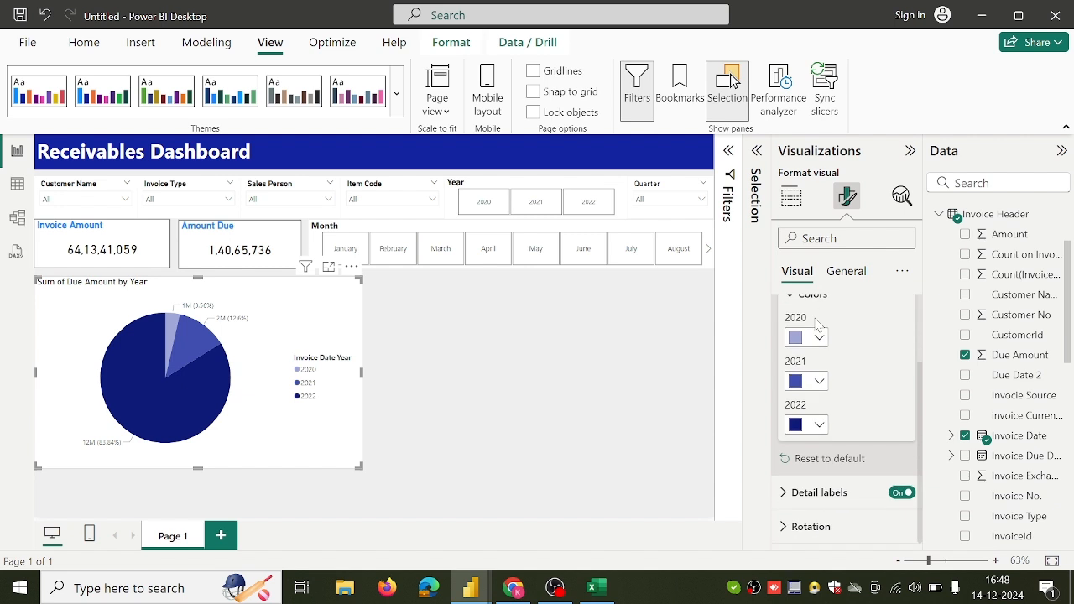
{"action": "left_click", "coordinate": [843, 492]}
{"action": "scroll", "coordinate": [841, 486], "scroll_direction": "down", "scroll_amount": 2}
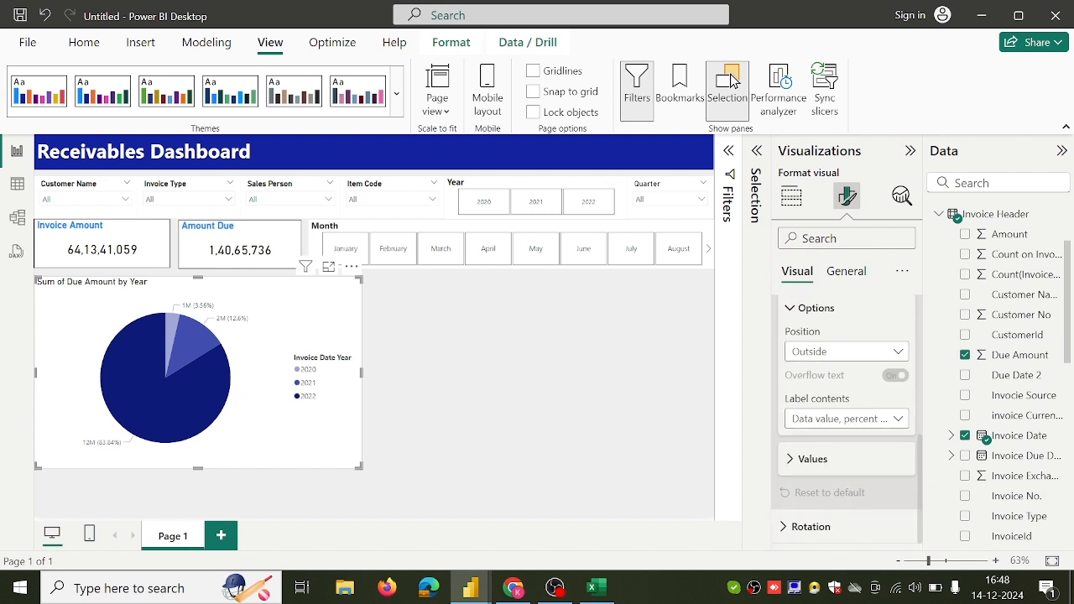
{"action": "left_click", "coordinate": [845, 460]}
{"action": "scroll", "coordinate": [844, 458], "scroll_direction": "down", "scroll_amount": 4}
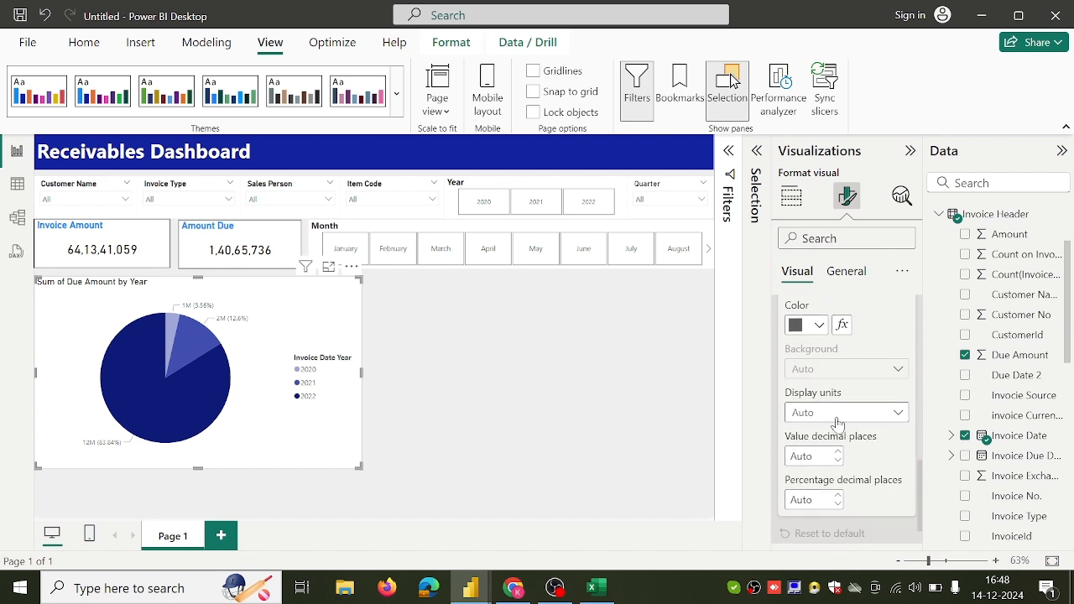
{"action": "left_click", "coordinate": [837, 422]}
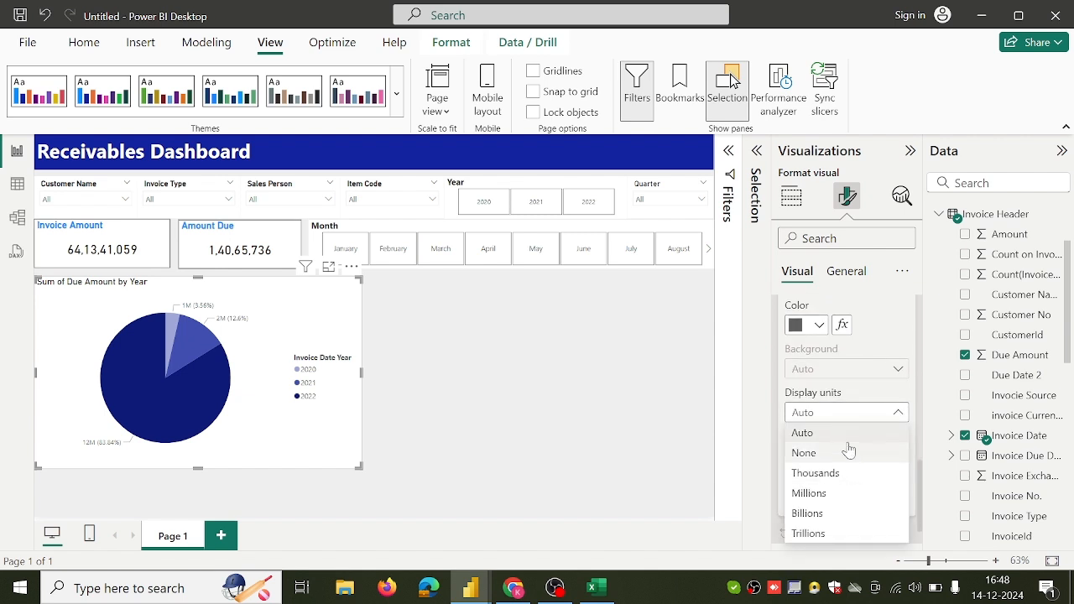
{"action": "left_click", "coordinate": [803, 452]}
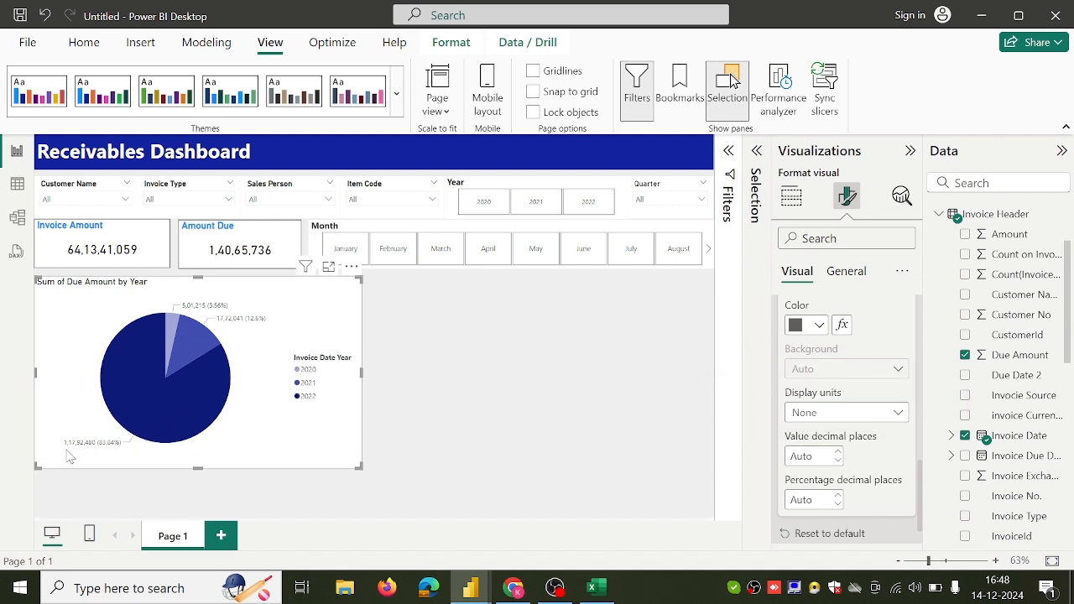
Step: Check the reference pie chart's labels in Chrome, then set the detail label display units to Millions in the untitled Power BI report
{"action": "left_click", "coordinate": [511, 587]}
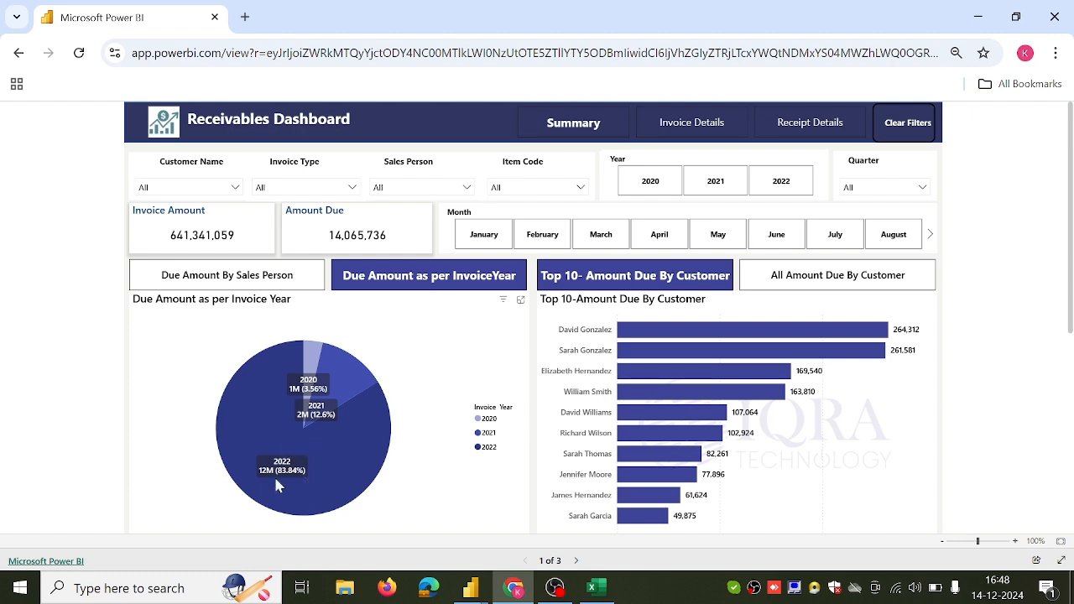
{"action": "mouse_move", "coordinate": [268, 474]}
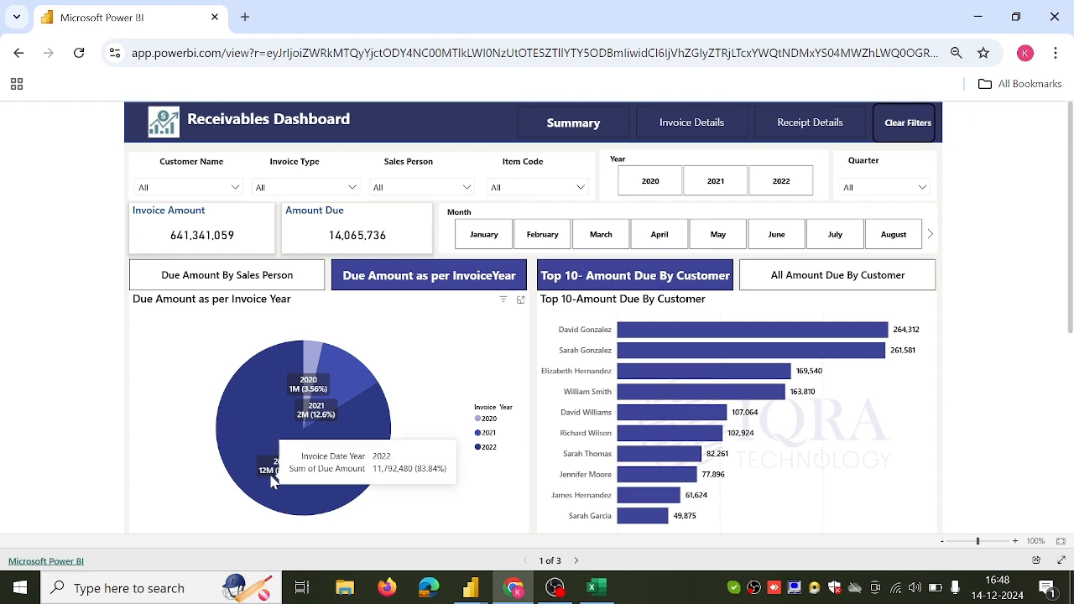
{"action": "mouse_move", "coordinate": [470, 587]}
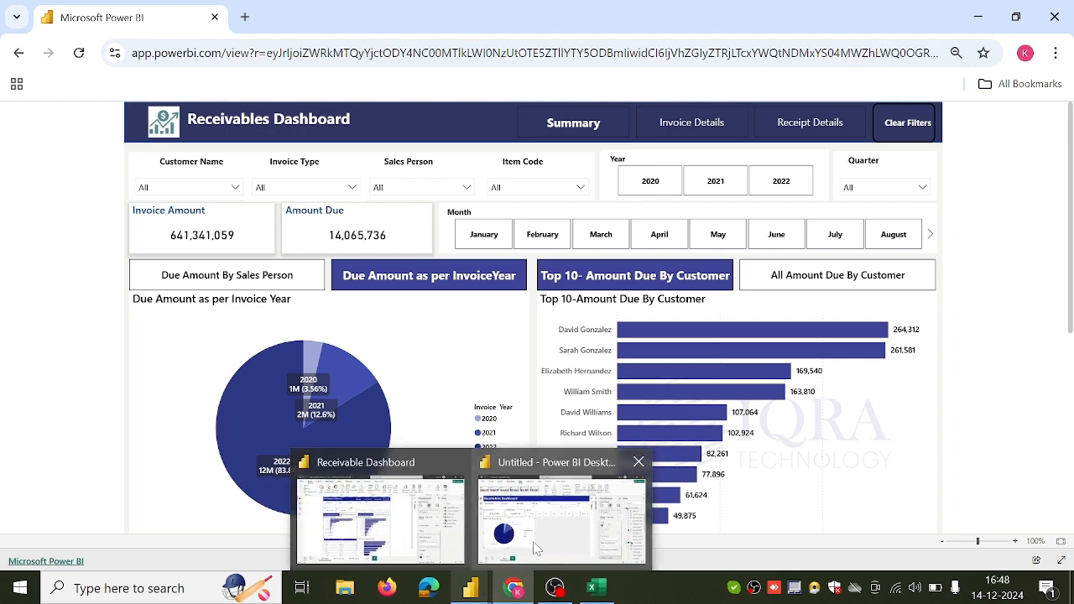
{"action": "left_click", "coordinate": [535, 551]}
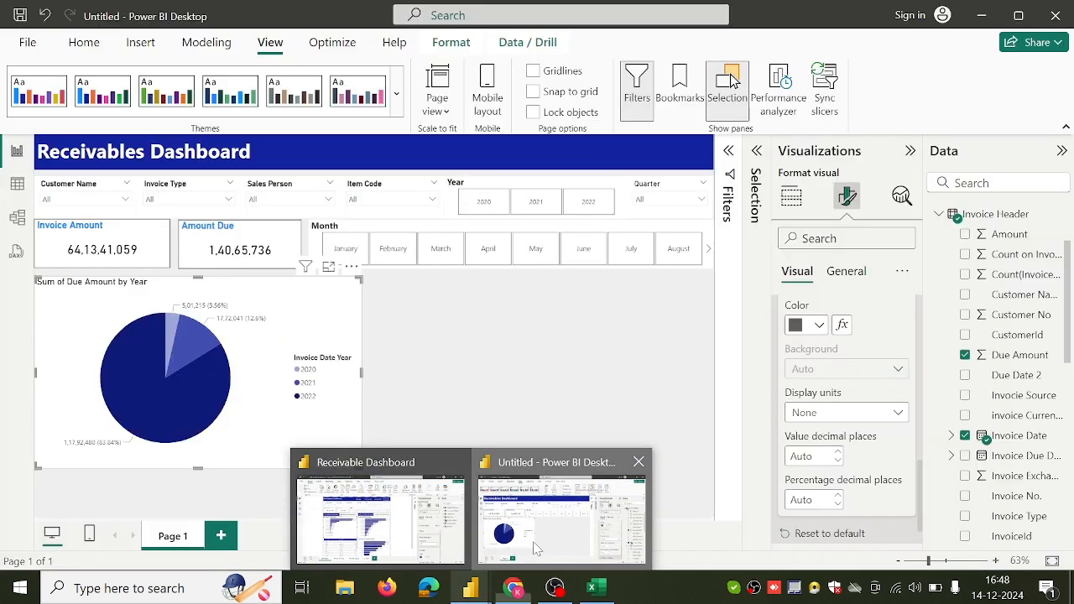
{"action": "left_click", "coordinate": [832, 417]}
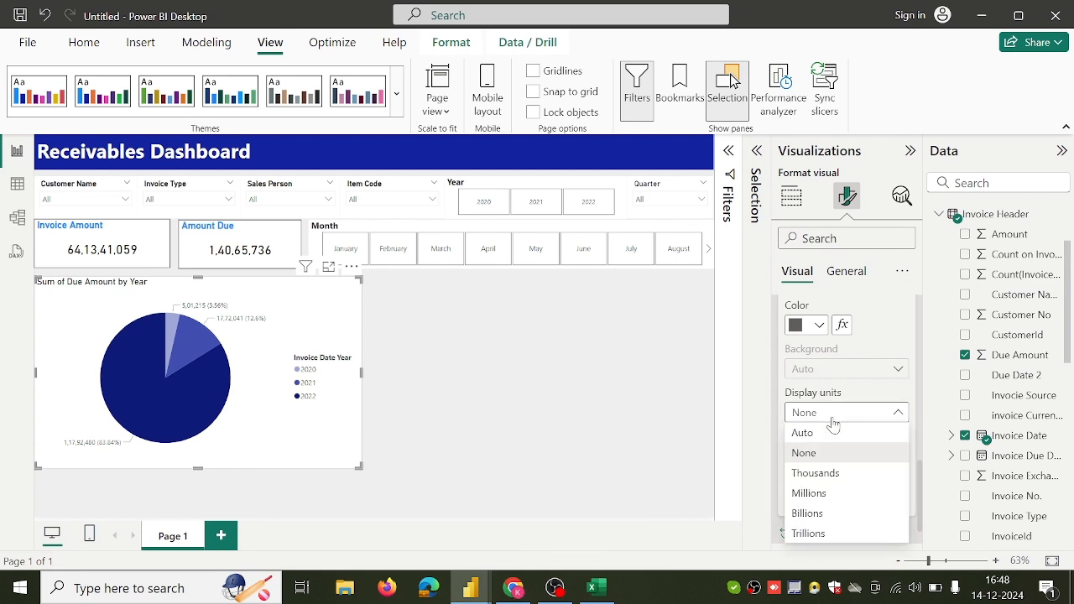
{"action": "left_click", "coordinate": [827, 494]}
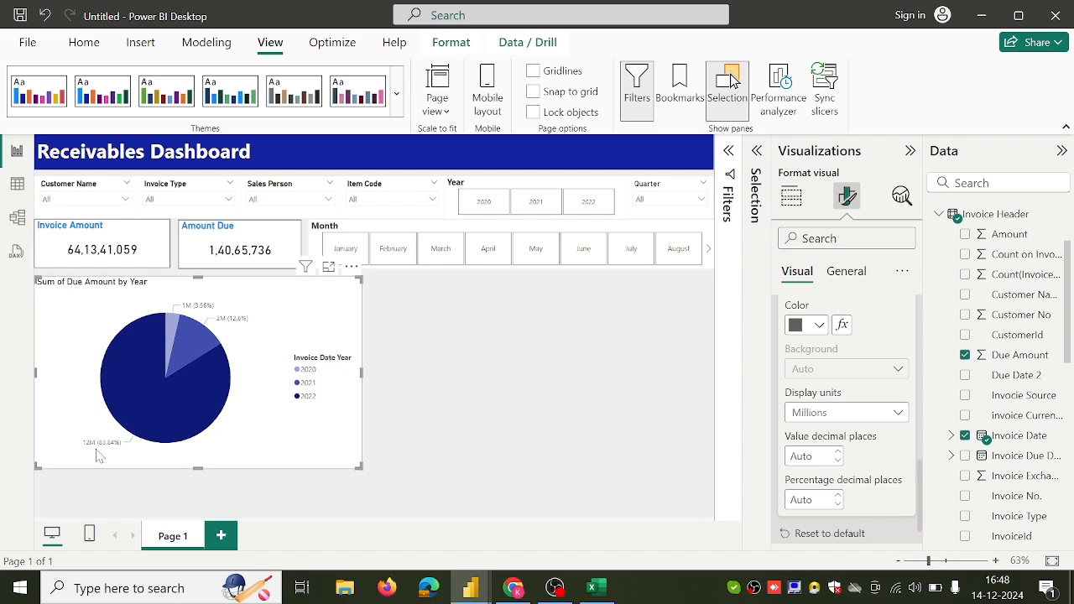
Step: Recheck the reference pie chart in Chrome, then set the detail label position to Inside in the untitled Power BI report
{"action": "left_click", "coordinate": [514, 590]}
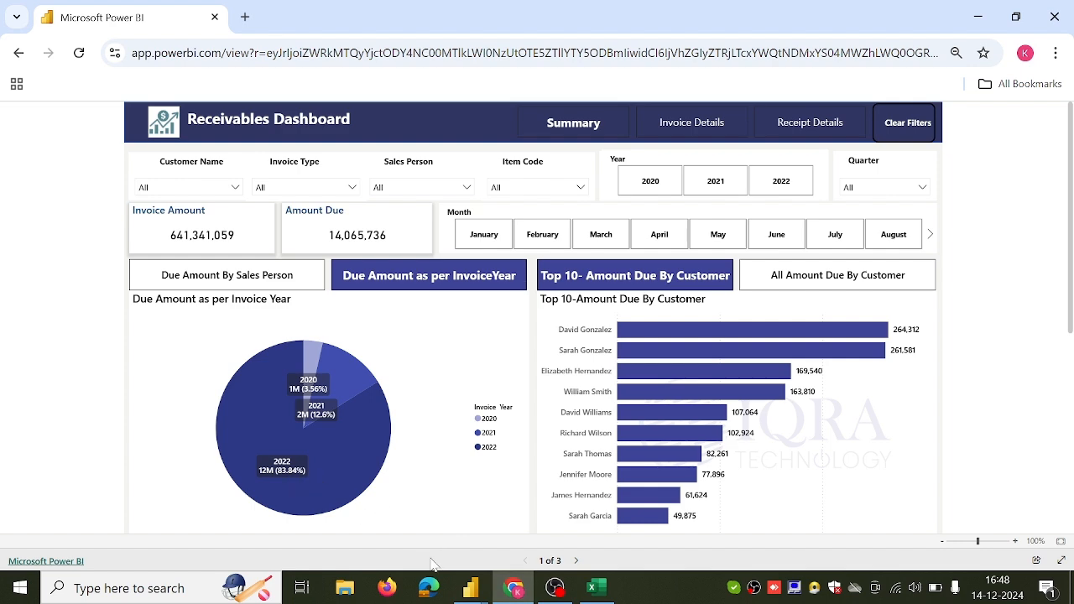
{"action": "mouse_move", "coordinate": [472, 588]}
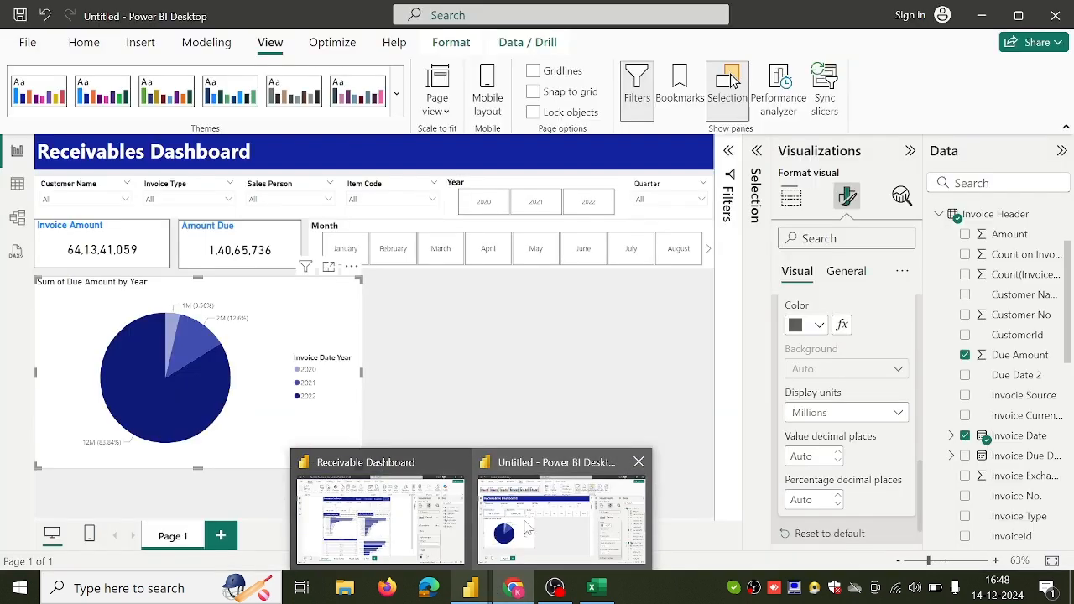
{"action": "left_click", "coordinate": [527, 527]}
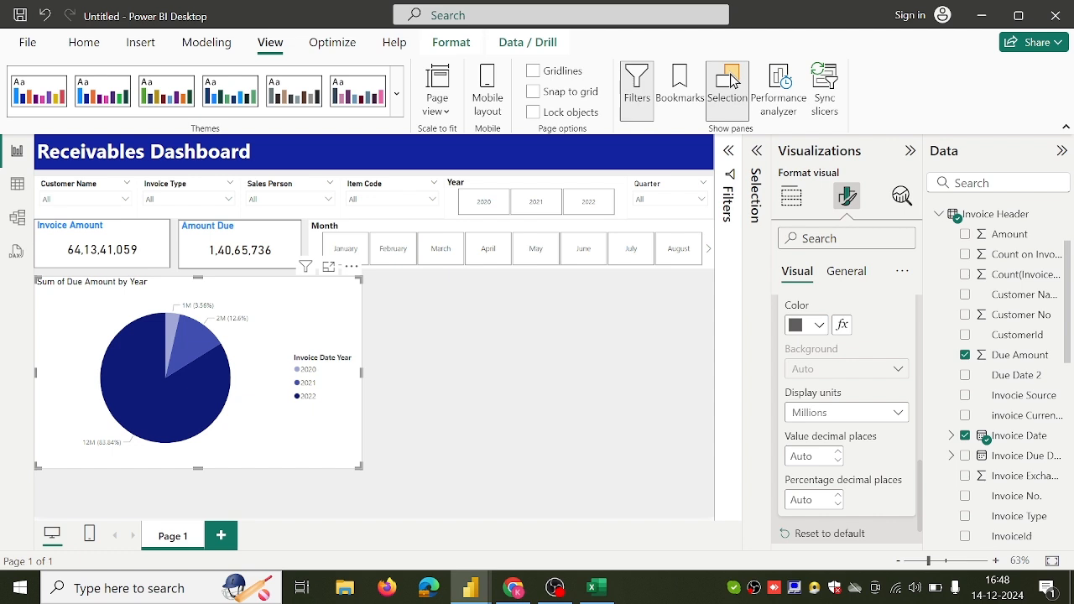
{"action": "scroll", "coordinate": [839, 377], "scroll_direction": "up", "scroll_amount": 2}
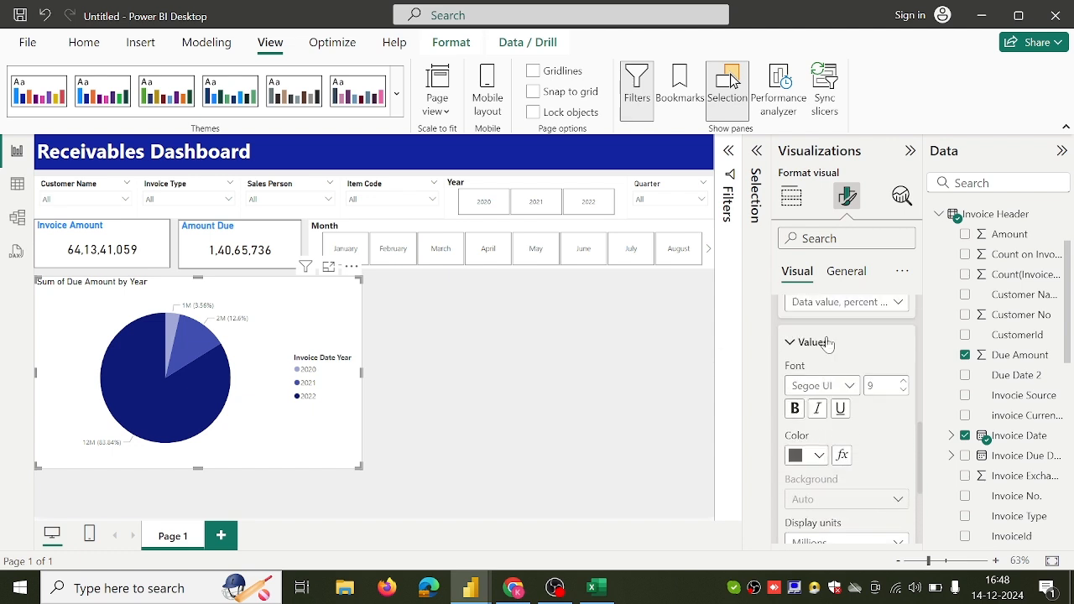
{"action": "scroll", "coordinate": [836, 327], "scroll_direction": "up", "scroll_amount": 3}
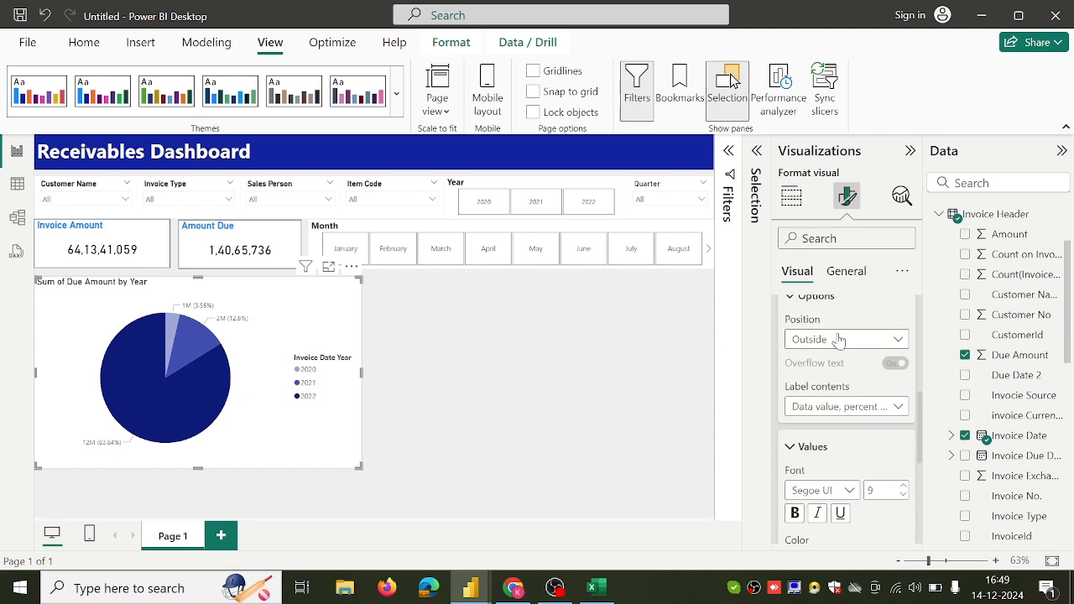
{"action": "left_click", "coordinate": [838, 340]}
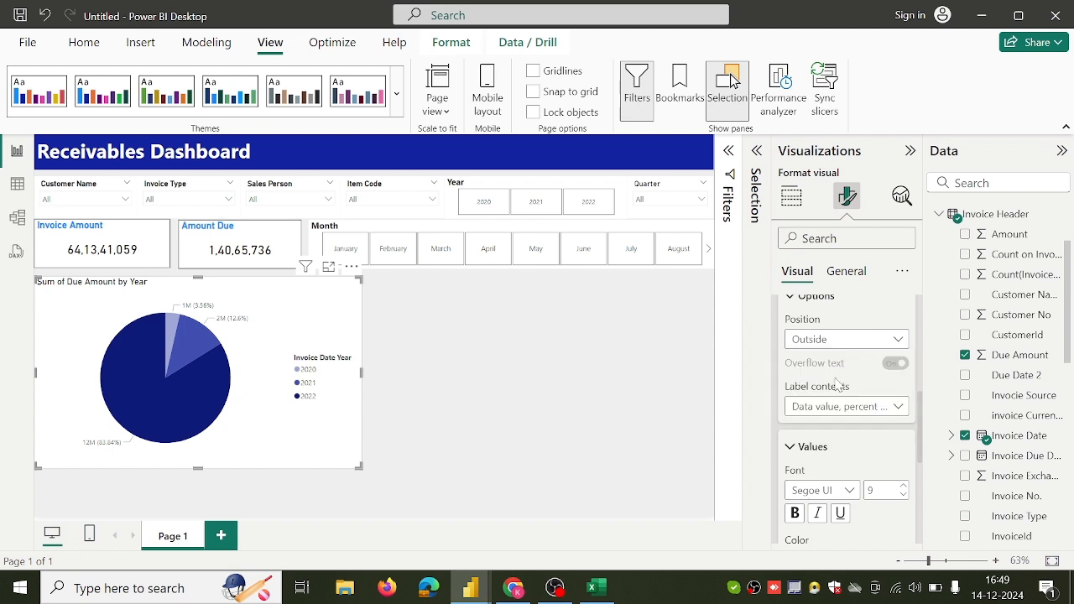
{"action": "left_click", "coordinate": [839, 380]}
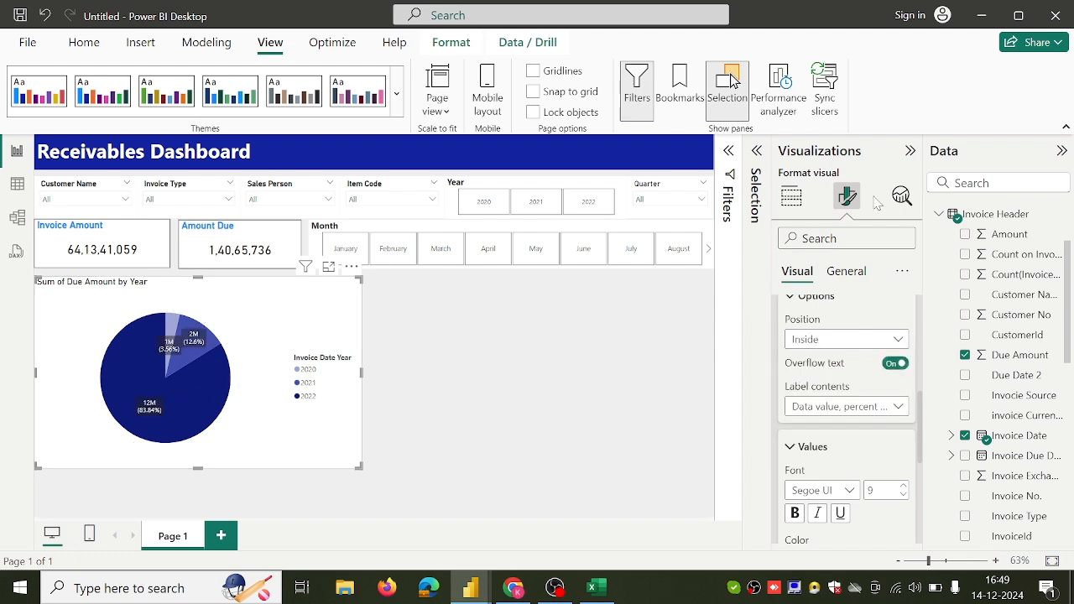
Step: Remove "Sum of" from the pie chart's title so it reads "Due Amount by Year"
{"action": "left_click", "coordinate": [847, 271]}
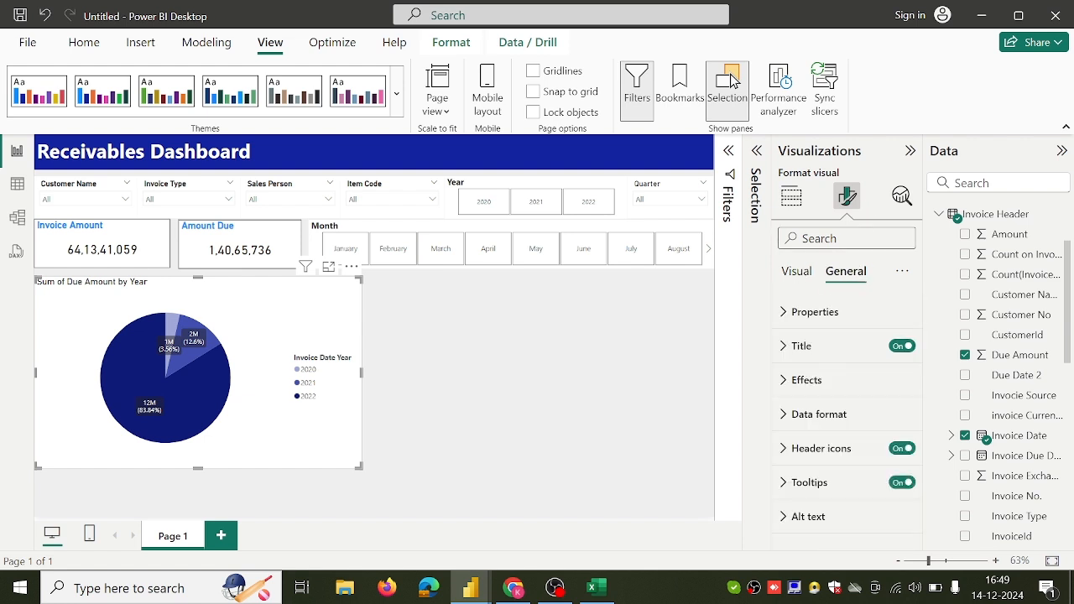
{"action": "left_click", "coordinate": [832, 369]}
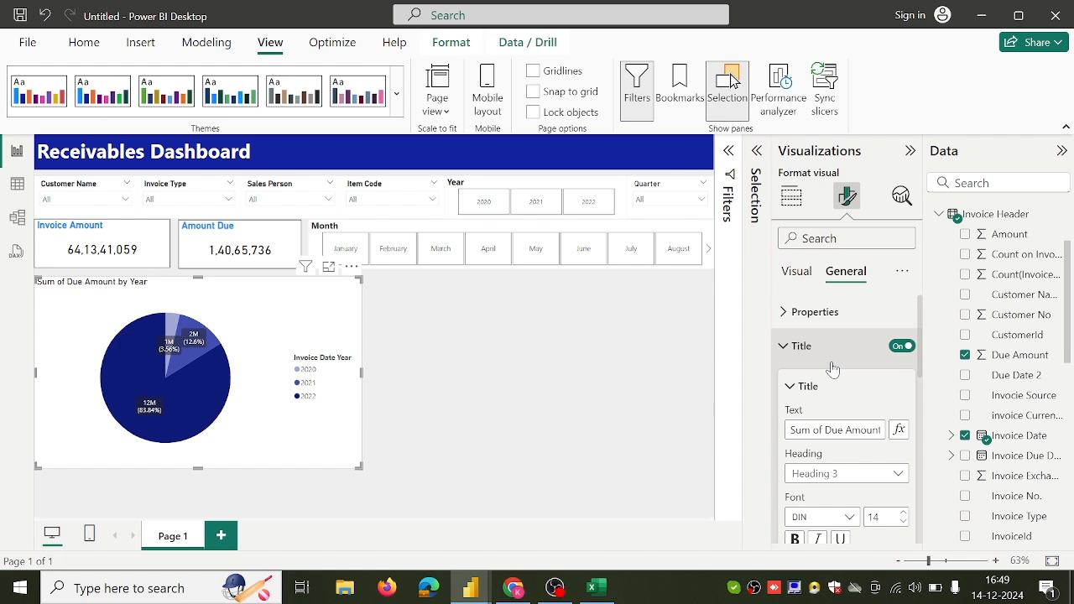
{"action": "left_click", "coordinate": [827, 429]}
{"action": "key", "text": "BackSpace"}
{"action": "key", "text": "BackSpace"}
{"action": "key", "text": "BackSpace"}
{"action": "key", "text": "BackSpace"}
{"action": "key", "text": "BackSpace"}
{"action": "key", "text": "BackSpace"}
{"action": "key", "text": "BackSpace"}
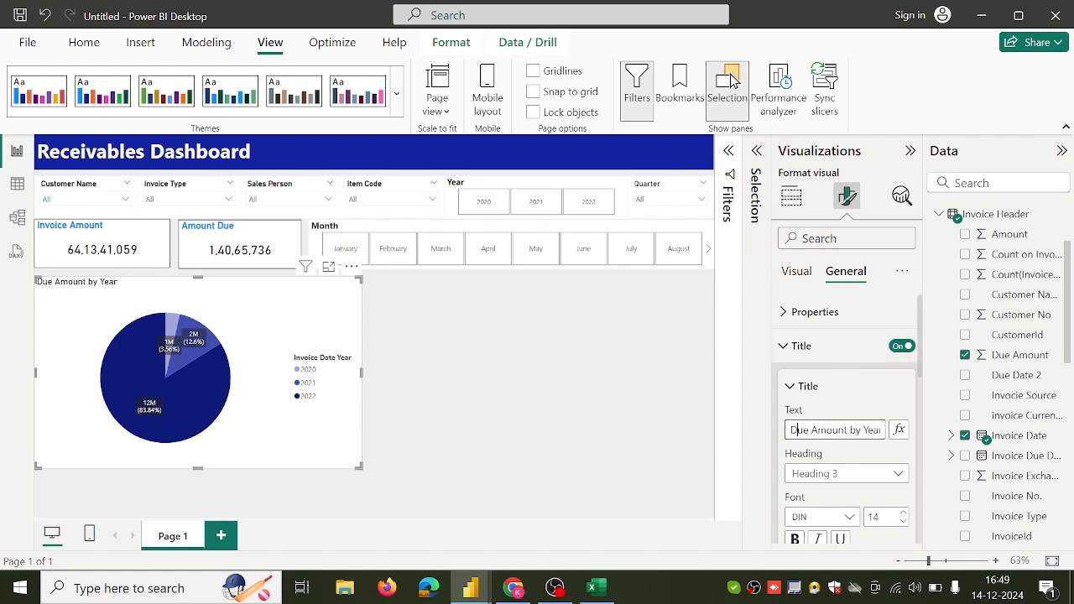
Step: Reword the pie chart's title to "Due Amount as per Invoice Year"
{"action": "key", "text": "End"}
{"action": "key", "text": "BackSpace"}
{"action": "key", "text": "BackSpace"}
{"action": "type", "text": "as per Invoice"}
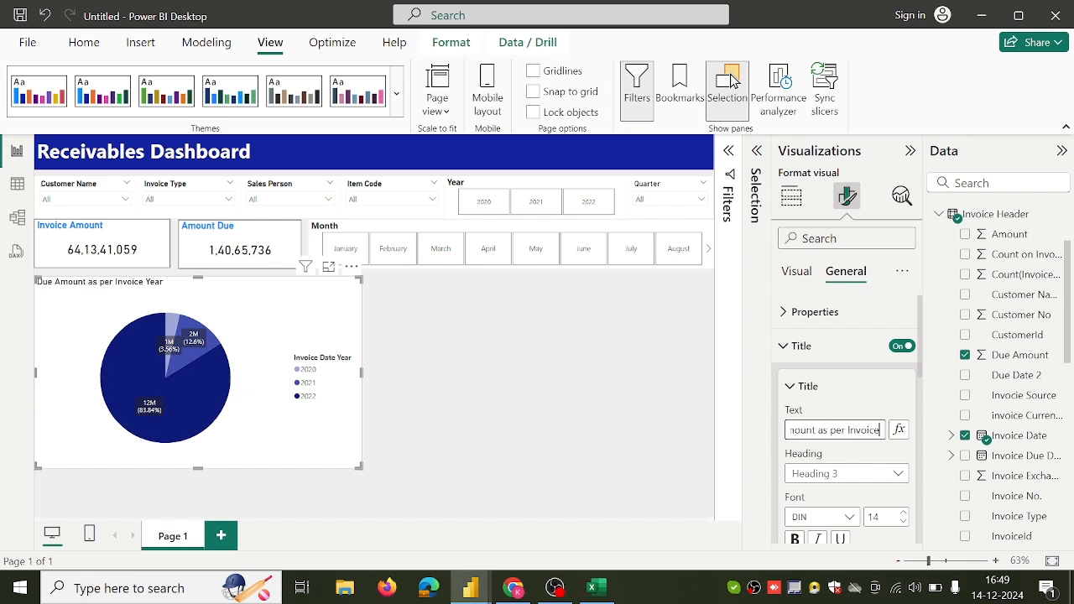
Step: Set the pie chart title's heading style to Heading 2 and make the title bold
{"action": "left_click", "coordinate": [870, 475]}
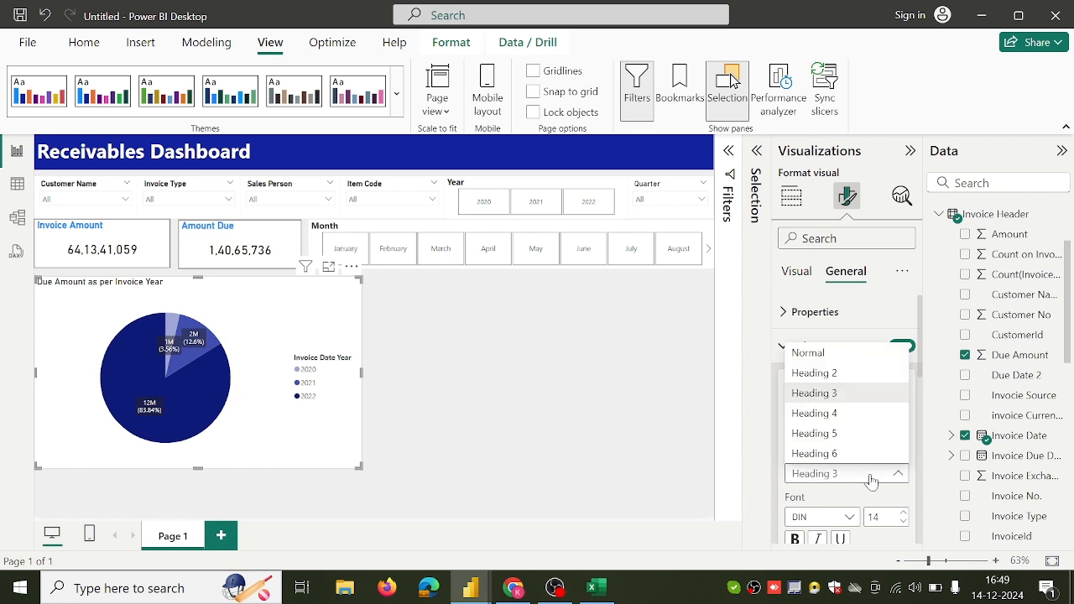
{"action": "left_click", "coordinate": [873, 390]}
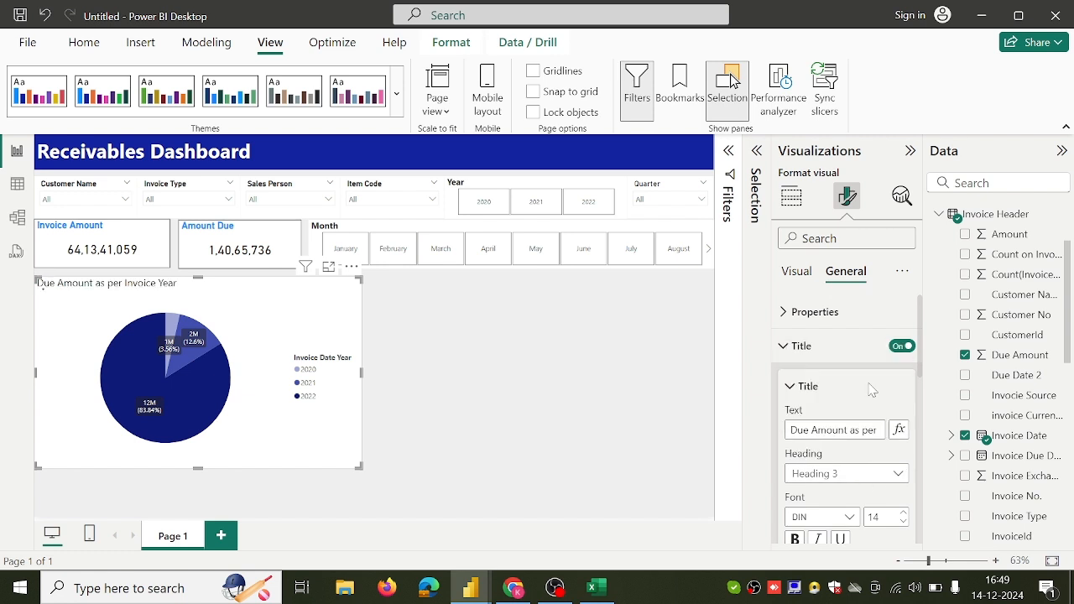
{"action": "left_click", "coordinate": [794, 540]}
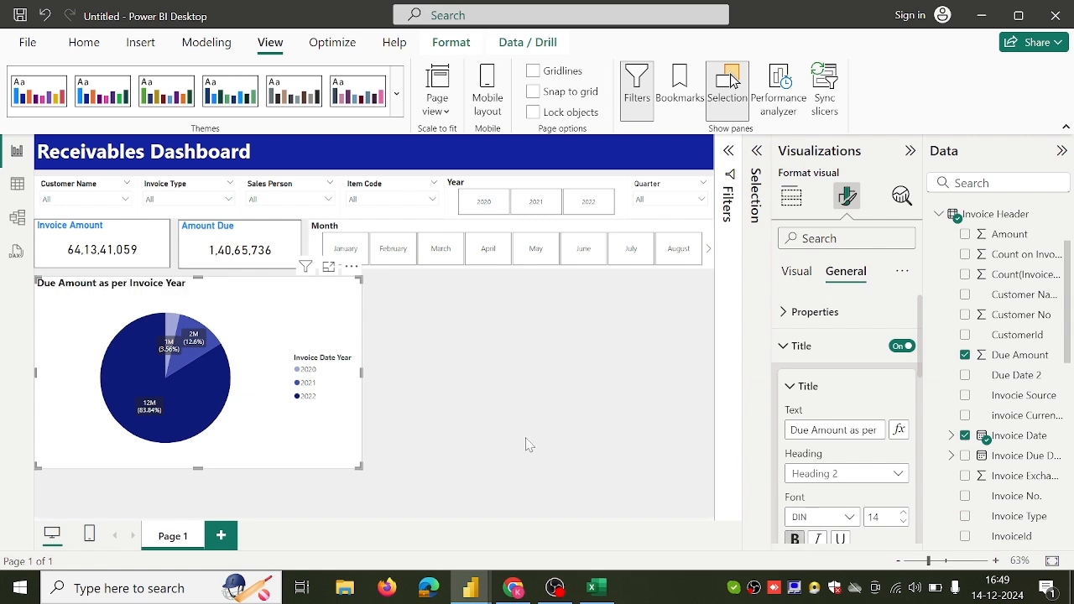
Step: Add a bookmark of the current pie chart view, put it in a new bookmark group, and expand the group
{"action": "left_click", "coordinate": [791, 198]}
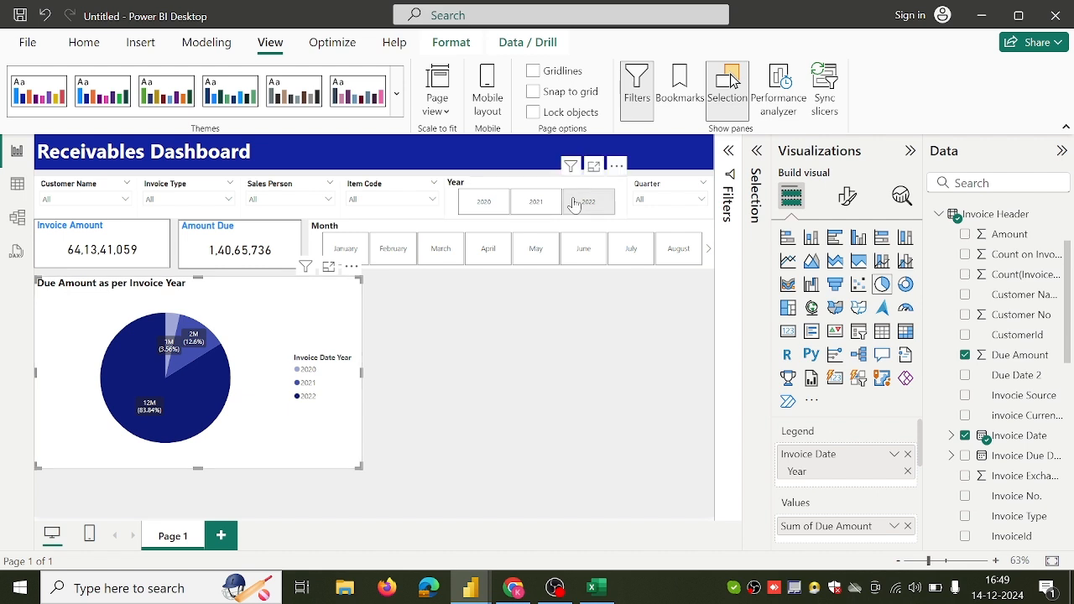
{"action": "left_click", "coordinate": [682, 109]}
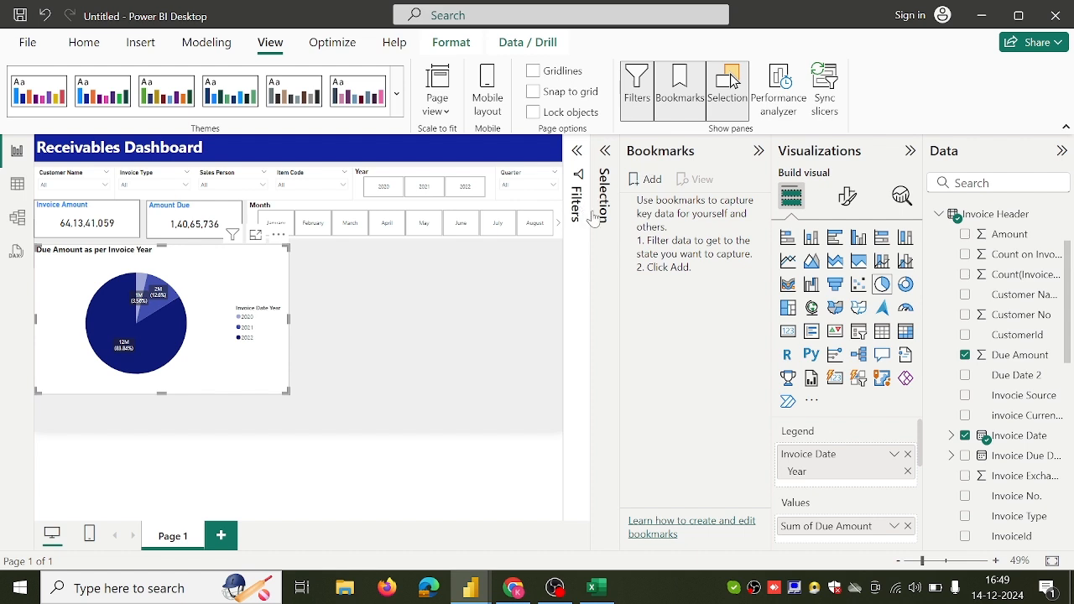
{"action": "left_click", "coordinate": [641, 181]}
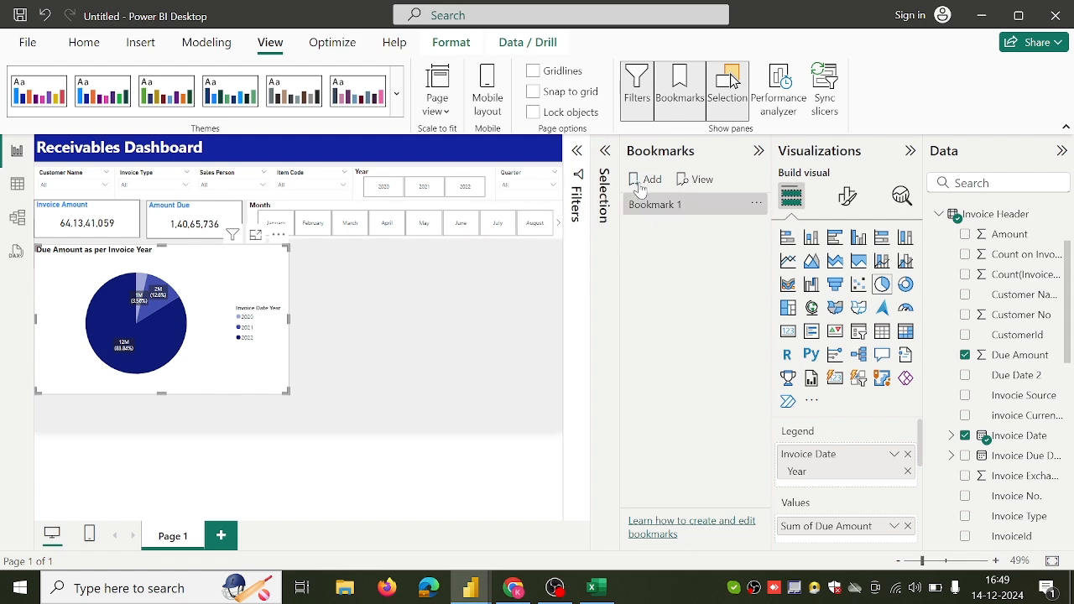
{"action": "left_click", "coordinate": [755, 204]}
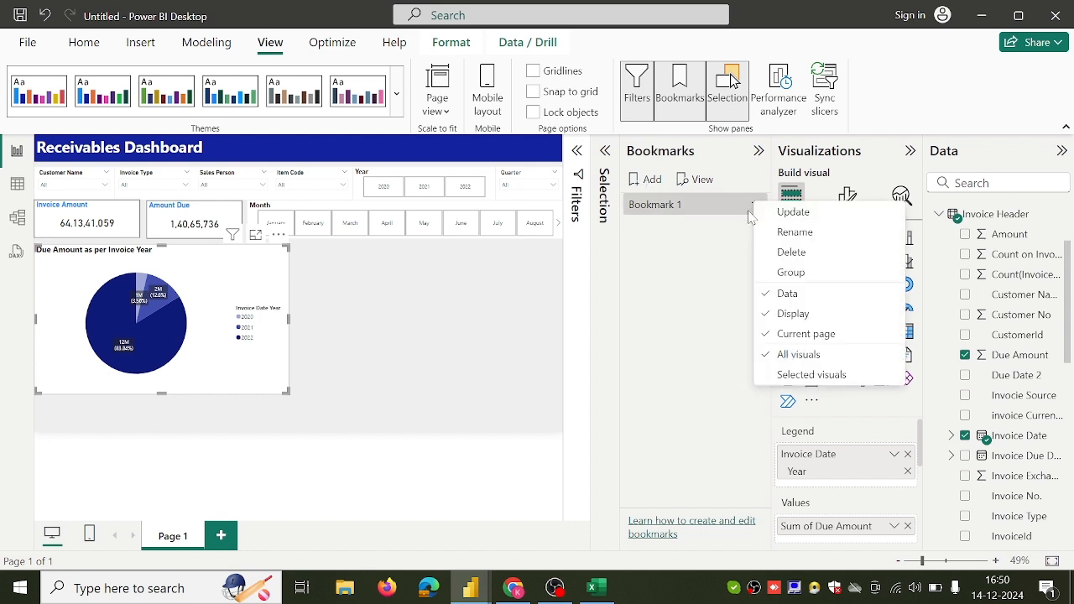
{"action": "left_click", "coordinate": [790, 275]}
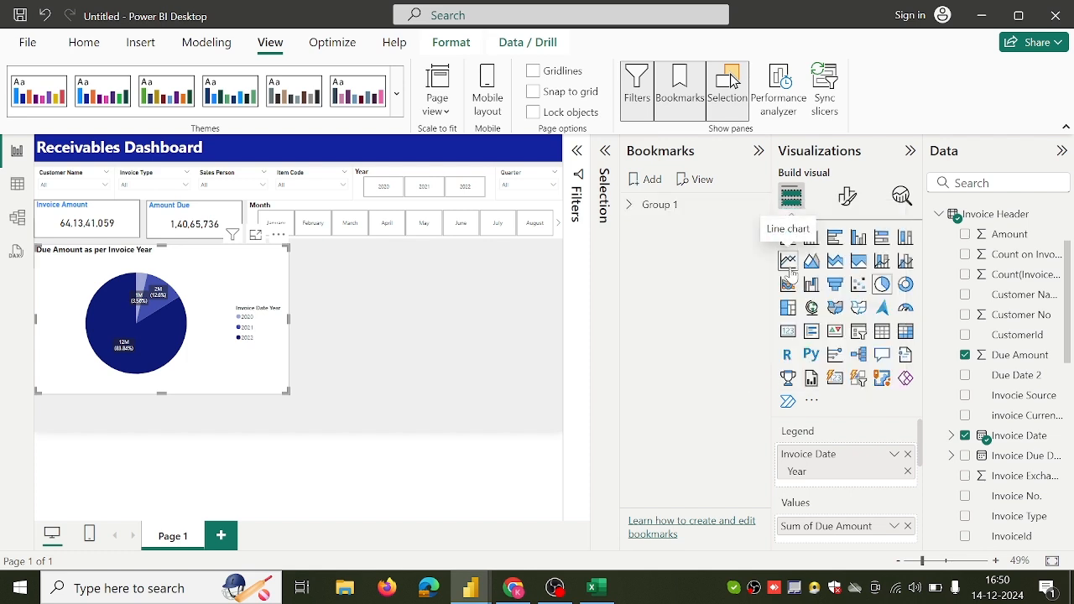
{"action": "left_click", "coordinate": [629, 204]}
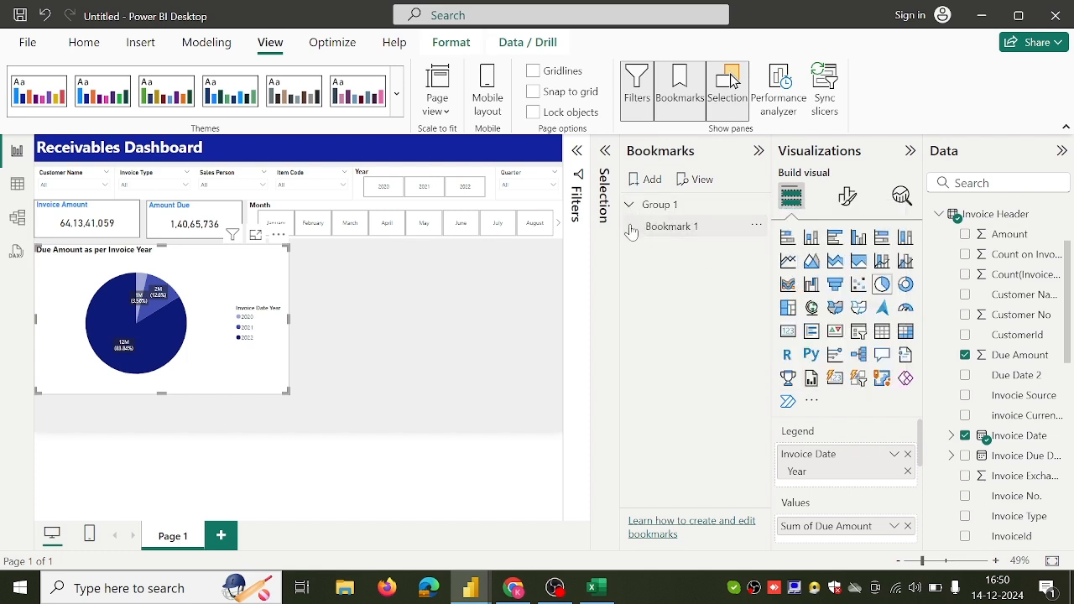
Step: Rename the grouped bookmark as "Due Amount as per Invoice Year"
{"action": "double_click", "coordinate": [708, 228]}
{"action": "key", "text": "BackSpace"}
{"action": "key", "text": "BackSpace"}
{"action": "key", "text": "BackSpace"}
{"action": "key", "text": "BackSpace"}
{"action": "key", "text": "BackSpace"}
{"action": "key", "text": "BackSpace"}
{"action": "key", "text": "BackSpace"}
{"action": "key", "text": "BackSpace"}
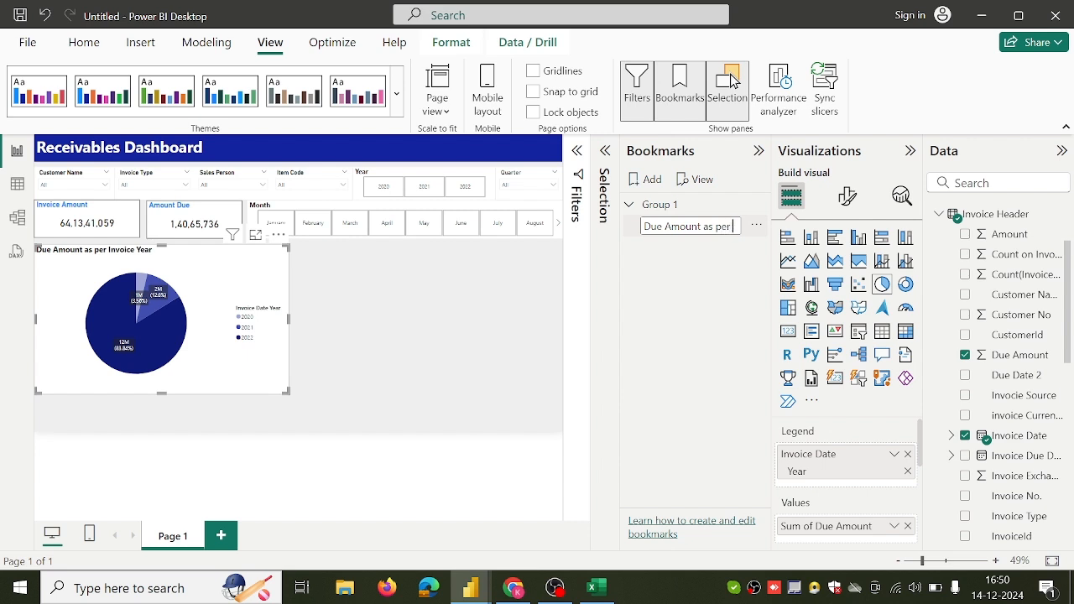
{"action": "type", "text": "Invoice year"}
{"action": "key", "text": "BackSpace"}
{"action": "key", "text": "BackSpace"}
{"action": "key", "text": "BackSpace"}
{"action": "key", "text": "BackSpace"}
{"action": "type", "text": "Year"}
{"action": "left_click", "coordinate": [707, 279]}
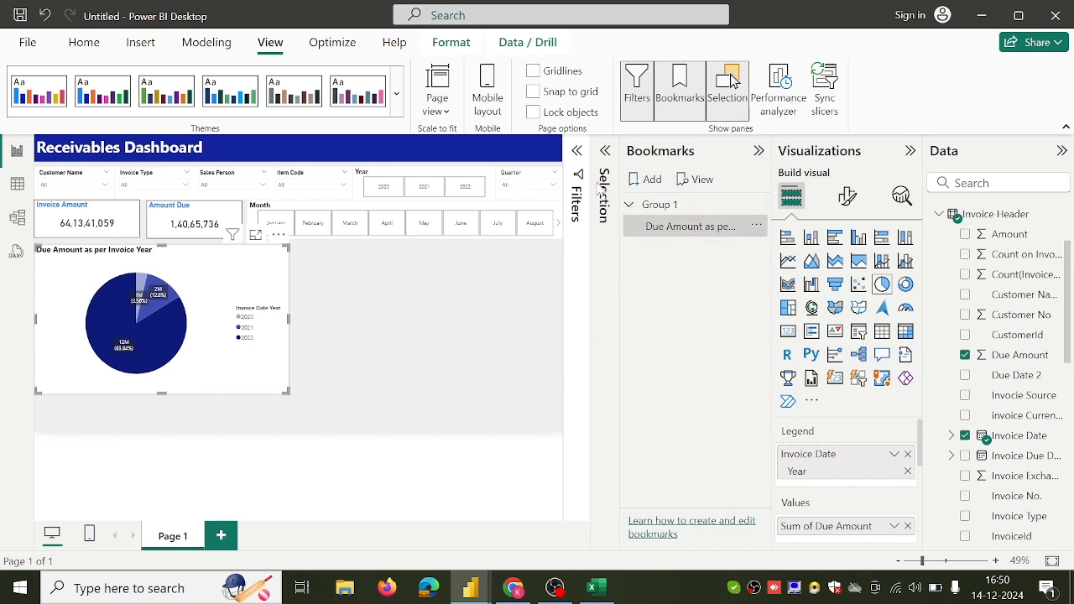
Step: Hide the Due Amount as per Invoice Year pie chart and show the Due Amount by Sales Person chart instead
{"action": "left_click", "coordinate": [607, 189]}
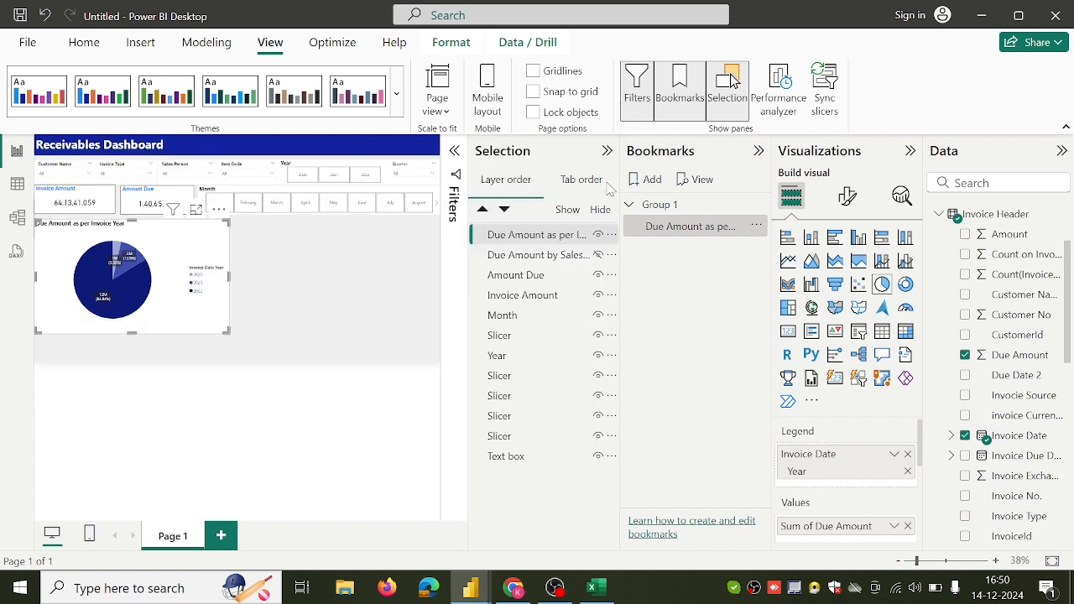
{"action": "left_click", "coordinate": [598, 238]}
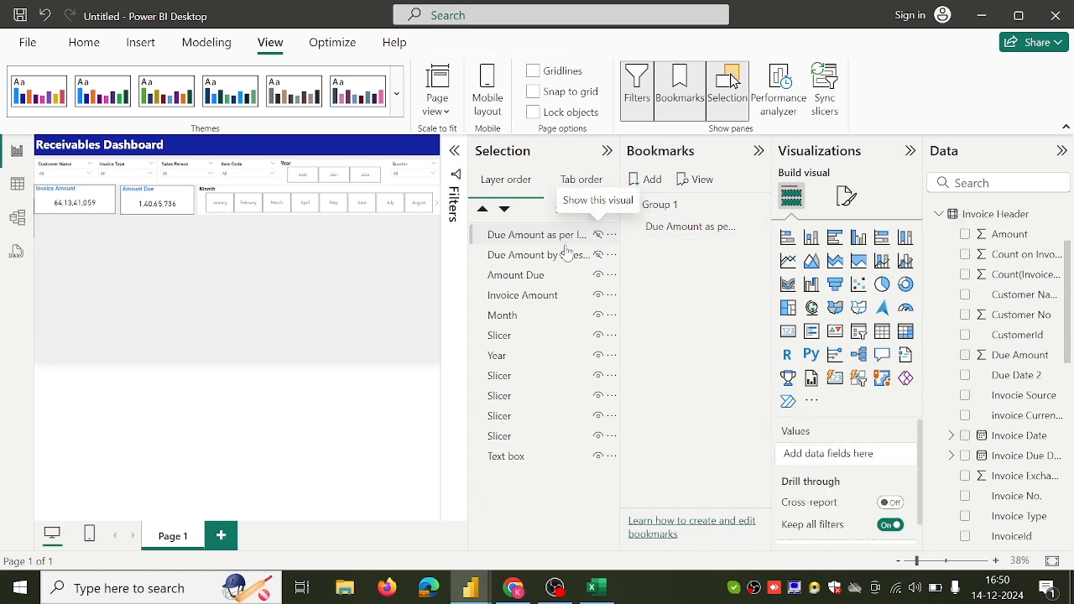
{"action": "left_click", "coordinate": [597, 255]}
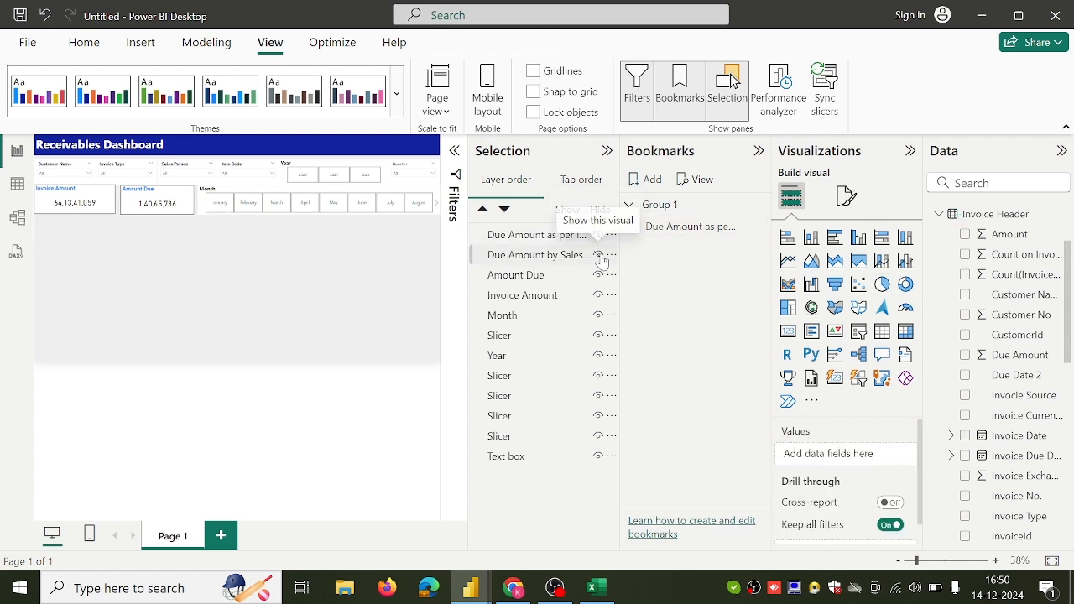
{"action": "left_click", "coordinate": [598, 256]}
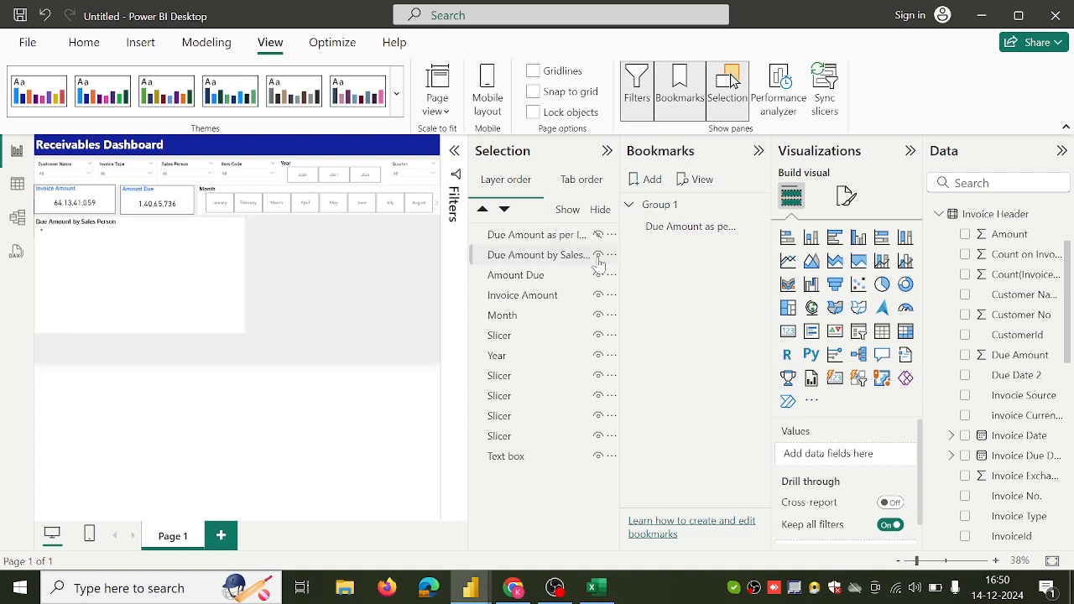
{"action": "left_click", "coordinate": [607, 151]}
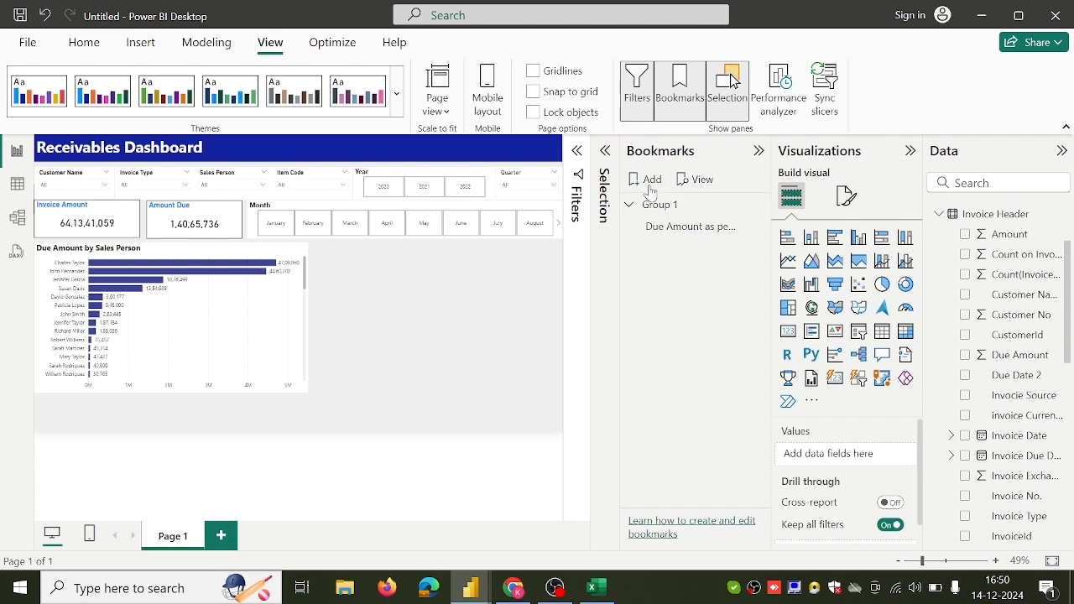
Step: Add a bookmark of the sales person chart view at the start of Group 1 and name it "Due Amount by Sales Person"
{"action": "left_click", "coordinate": [650, 181]}
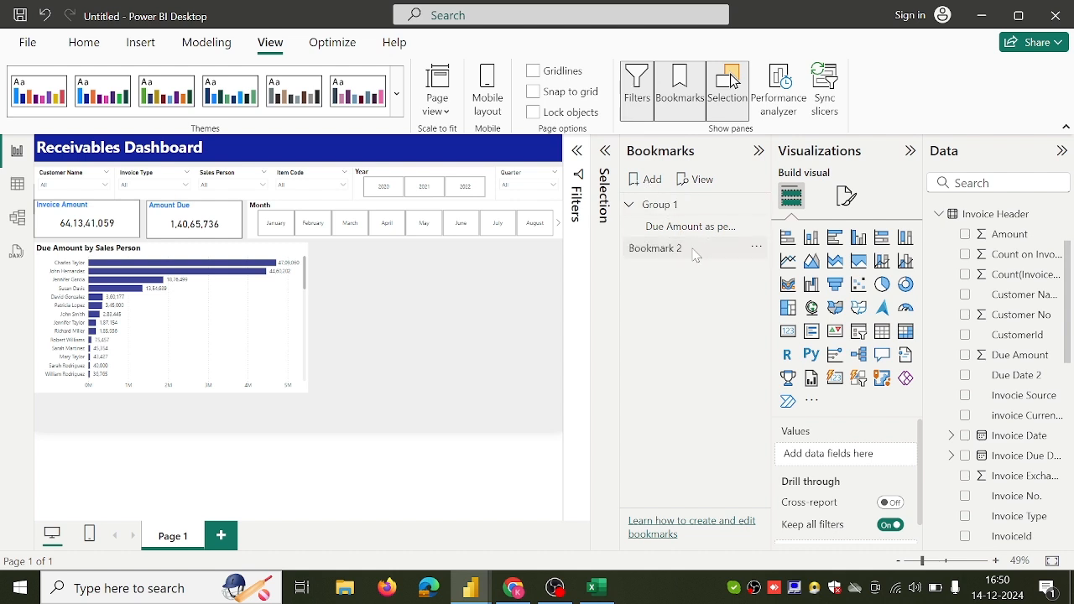
{"action": "left_click_drag", "start_coordinate": [696, 250], "coordinate": [711, 223]}
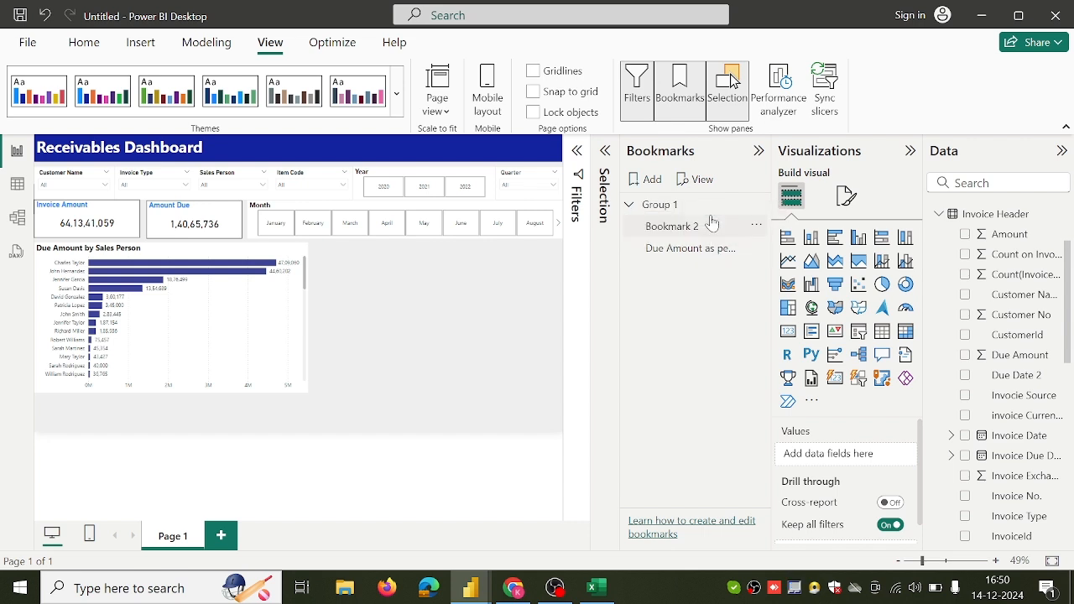
{"action": "double_click", "coordinate": [702, 235]}
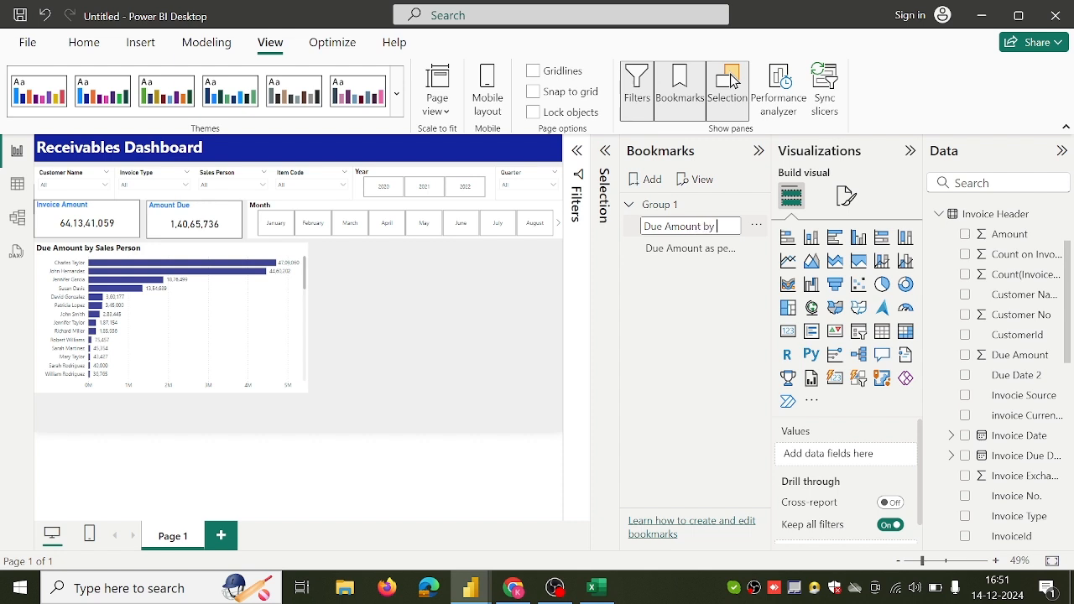
{"action": "type", "text": "es Person"}
{"action": "left_click", "coordinate": [684, 311]}
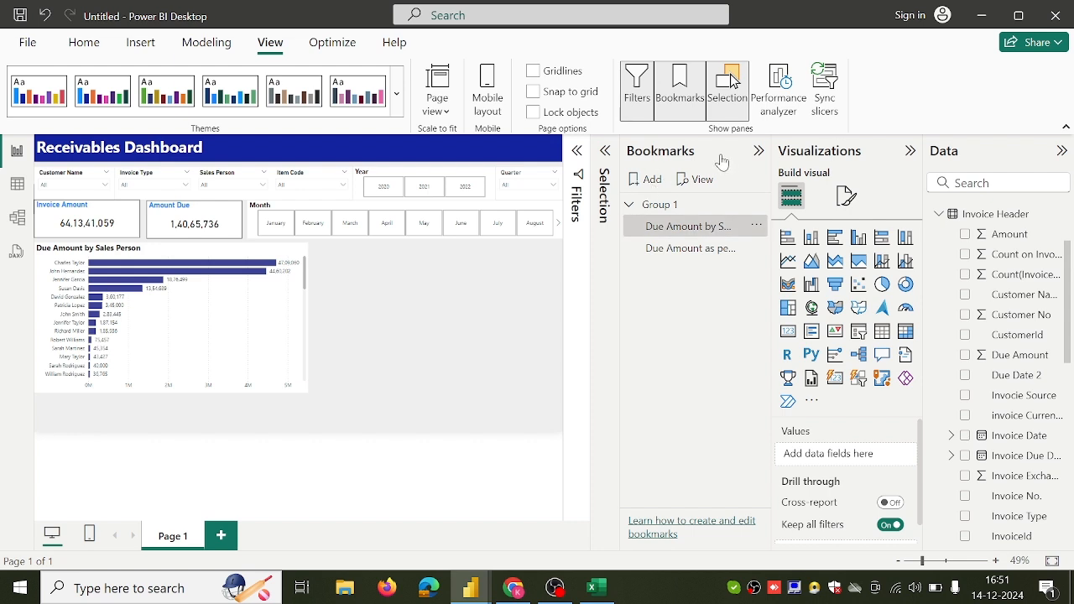
{"action": "left_click", "coordinate": [757, 152]}
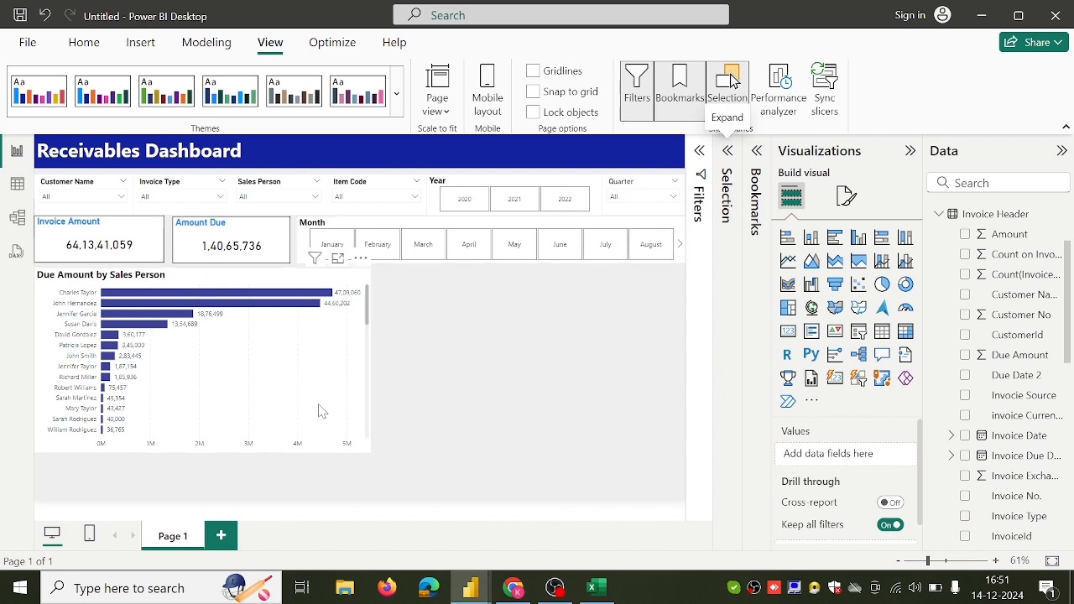
Step: Move the sales person chart down and insert a bookmark navigator in the gap between it and the amount cards
{"action": "left_click_drag", "start_coordinate": [317, 417], "coordinate": [317, 425]}
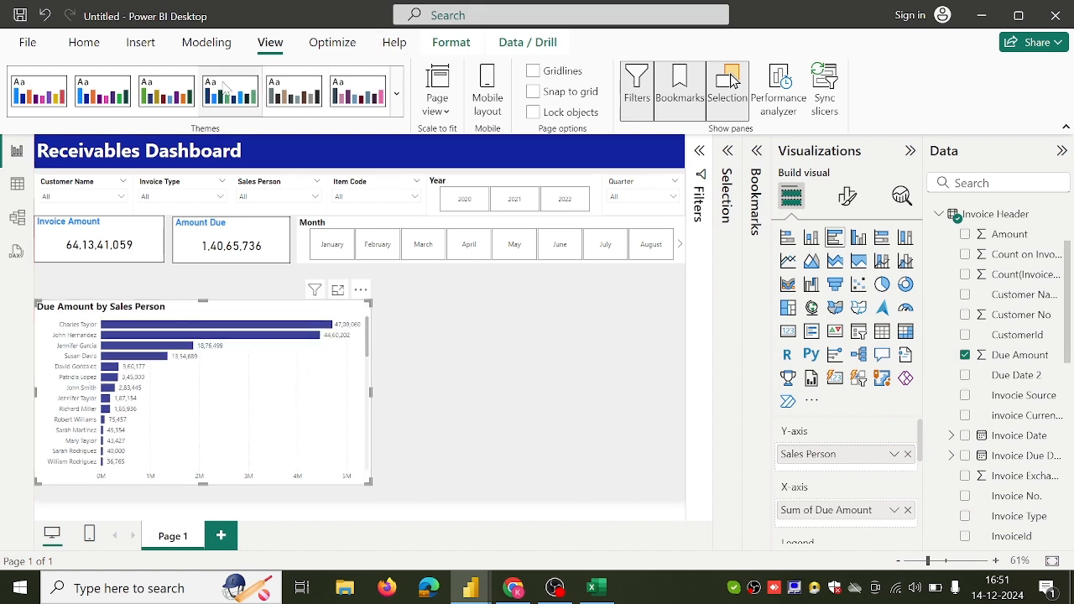
{"action": "left_click", "coordinate": [141, 46]}
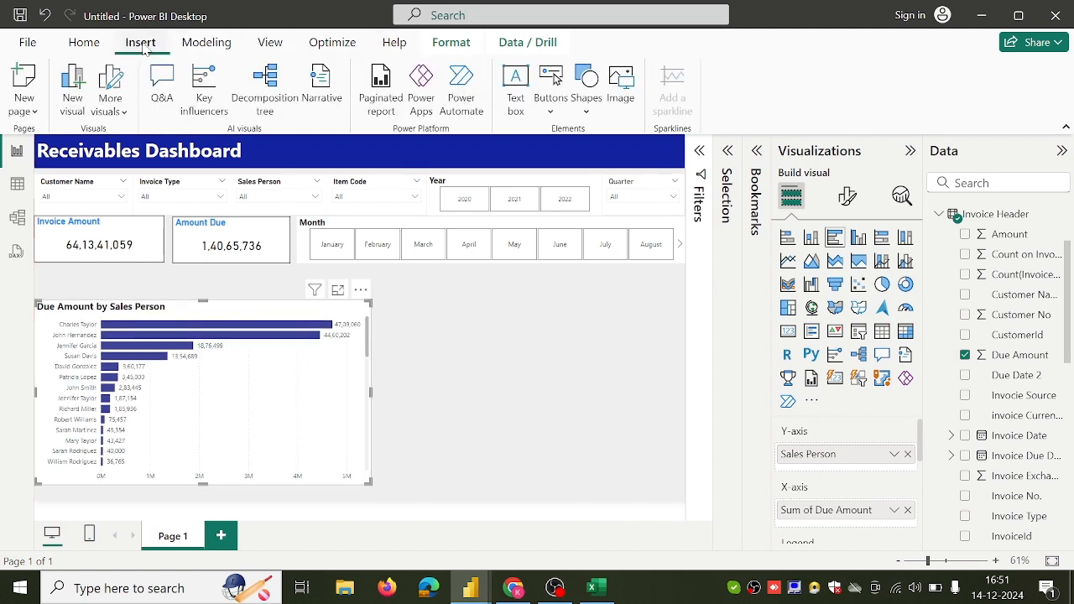
{"action": "left_click", "coordinate": [554, 116]}
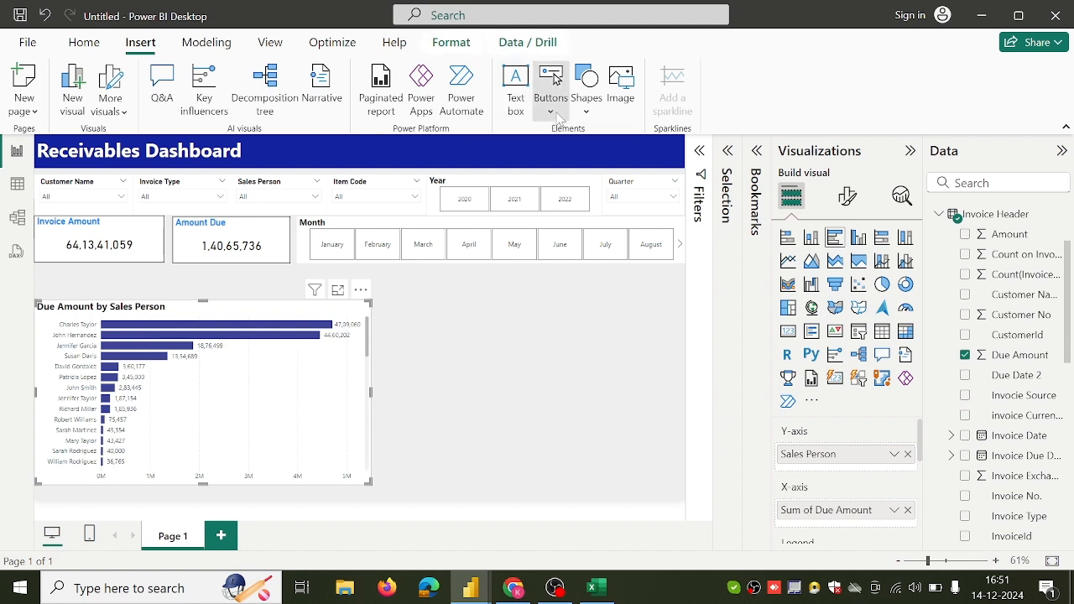
{"action": "mouse_move", "coordinate": [607, 443]}
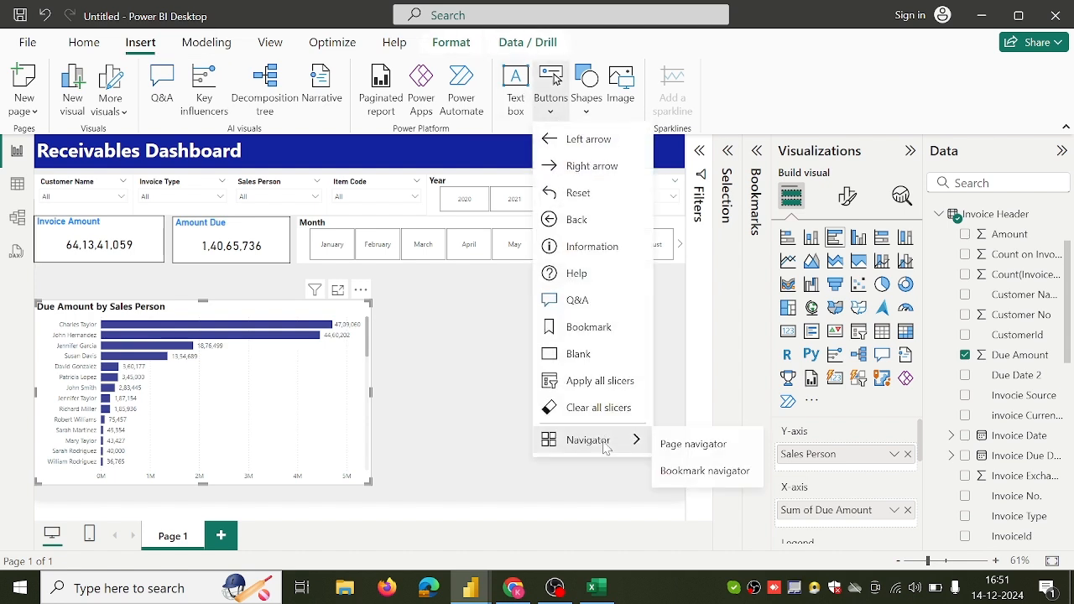
{"action": "left_click", "coordinate": [705, 474]}
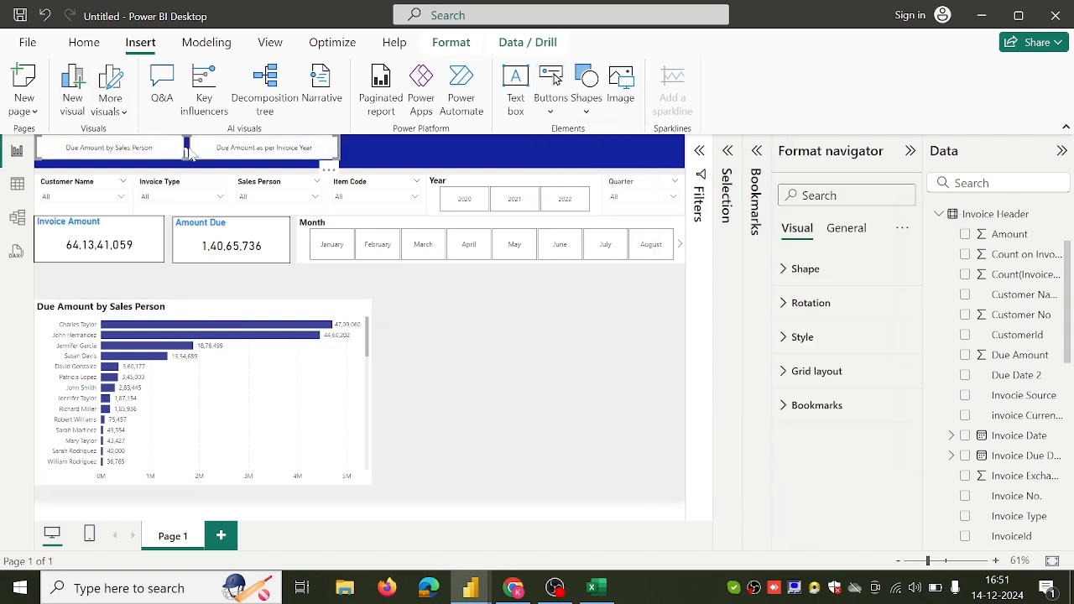
{"action": "left_click_drag", "start_coordinate": [186, 153], "coordinate": [191, 279]}
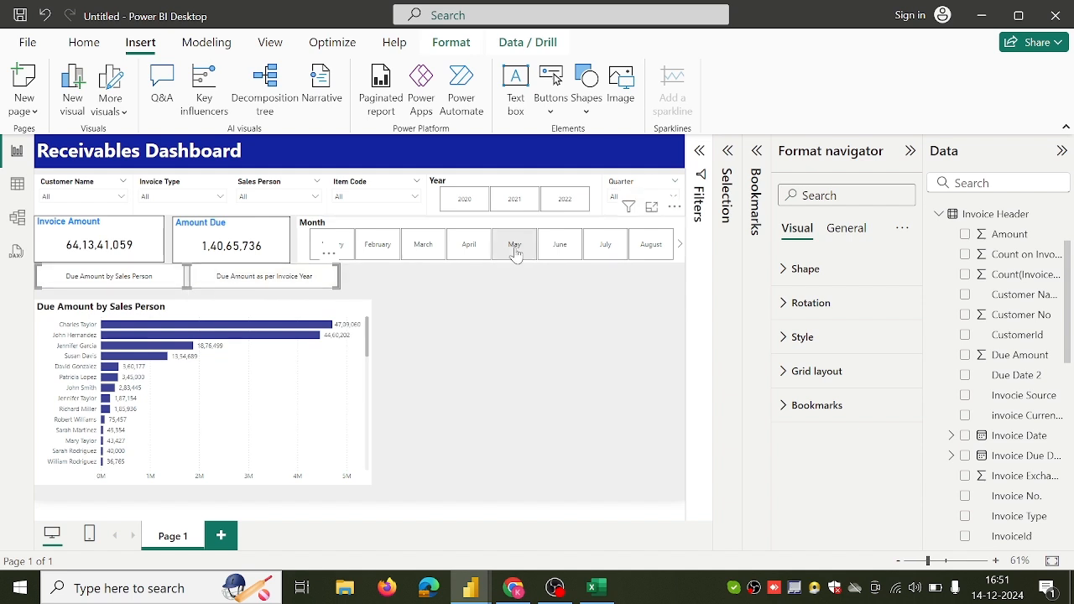
Step: Unhide the Due Amount as per Invoice Year pie chart over the sales person chart
{"action": "left_click", "coordinate": [725, 213]}
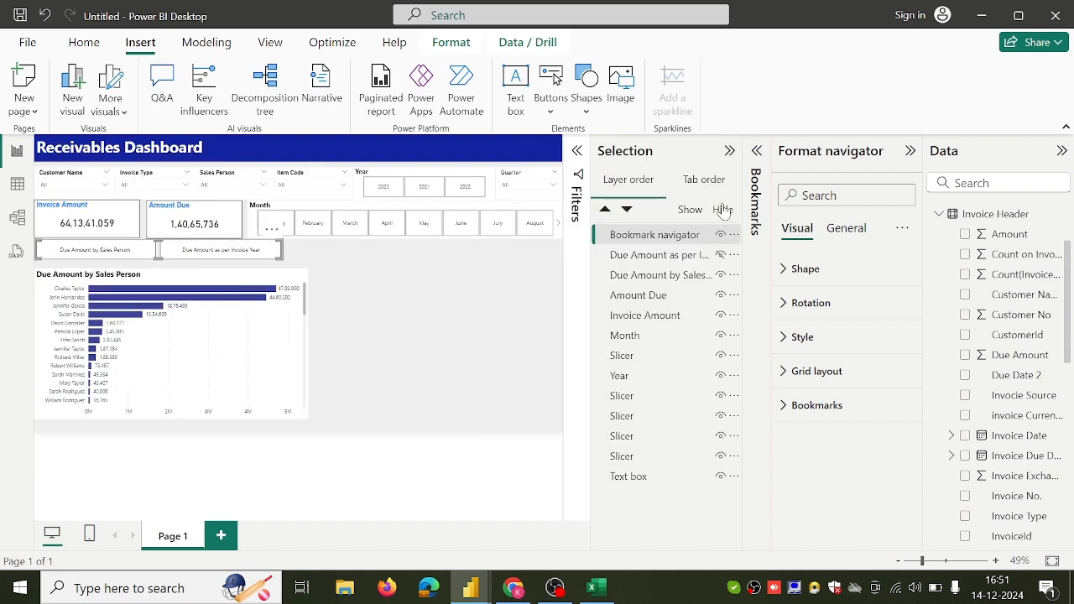
{"action": "left_click", "coordinate": [719, 257]}
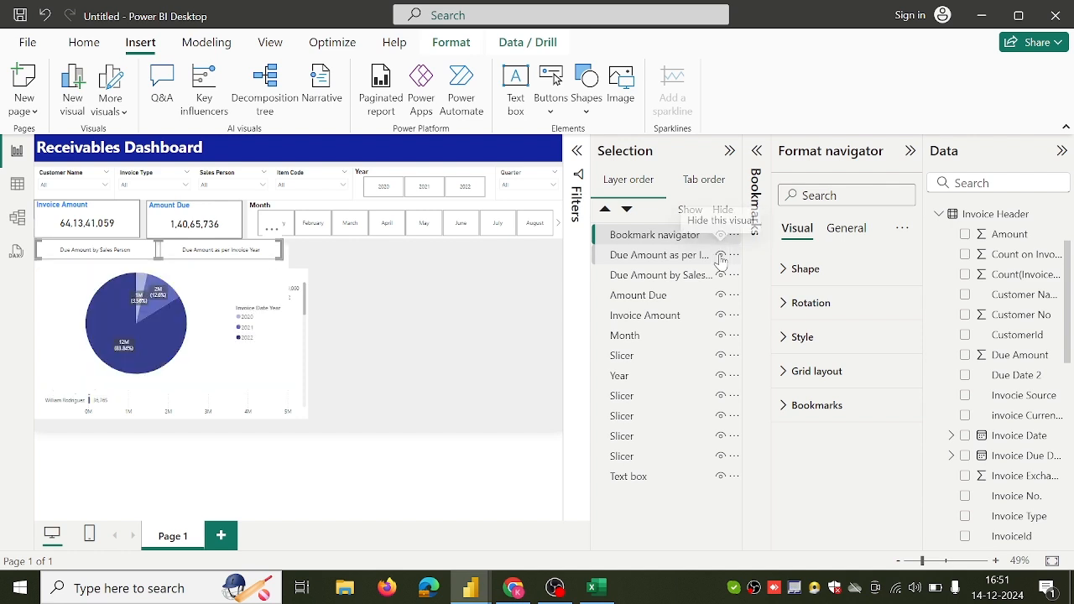
{"action": "left_click", "coordinate": [730, 153]}
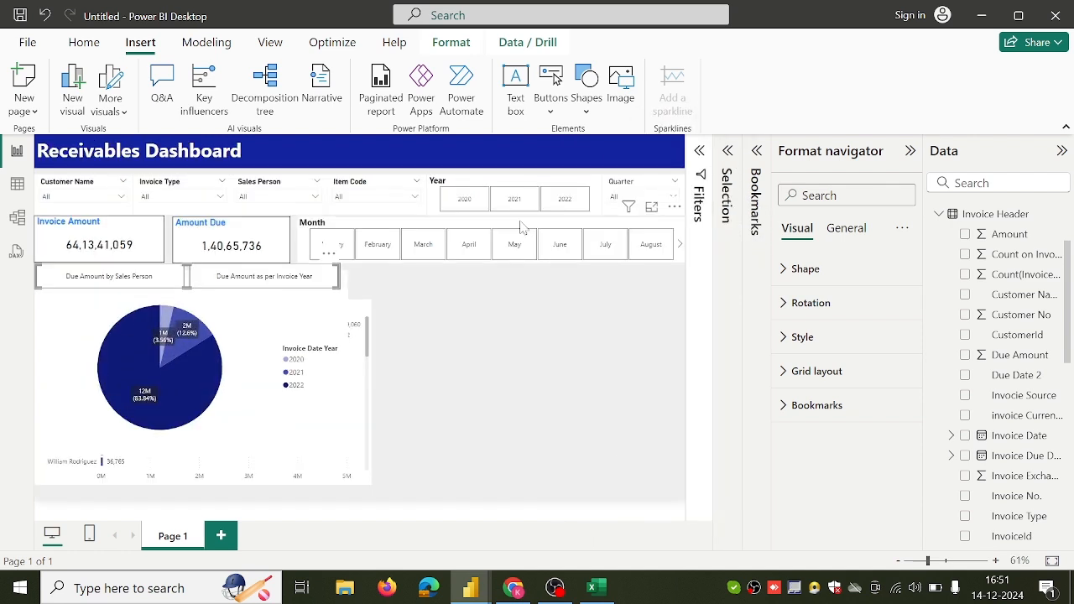
Step: Switch to the invoice year view through the bookmark navigator and move the pie chart and navigator slightly down, clear of the amount cards
{"action": "left_click", "coordinate": [145, 283]}
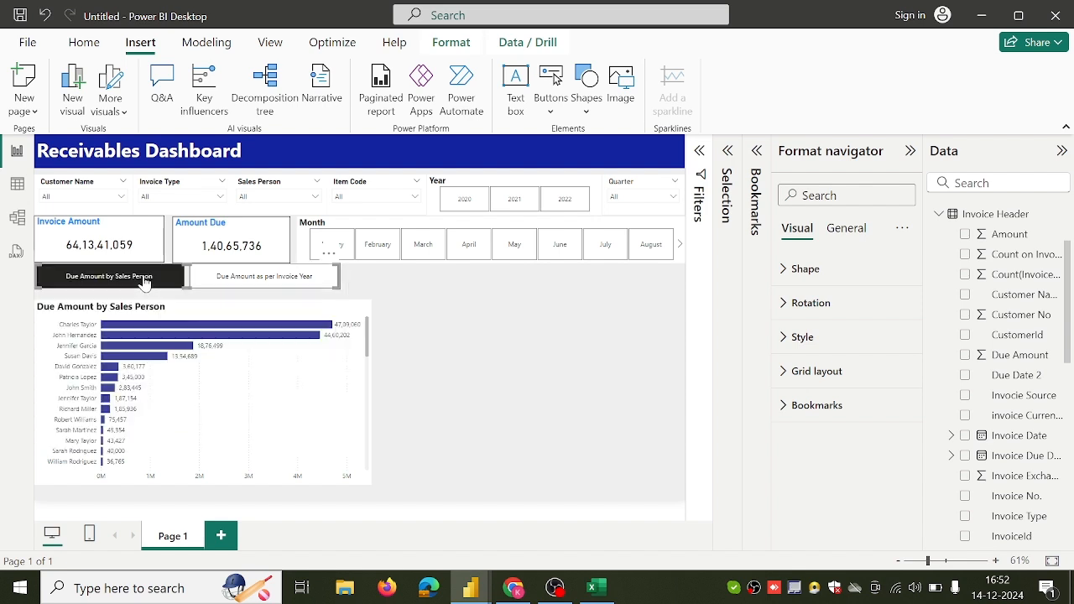
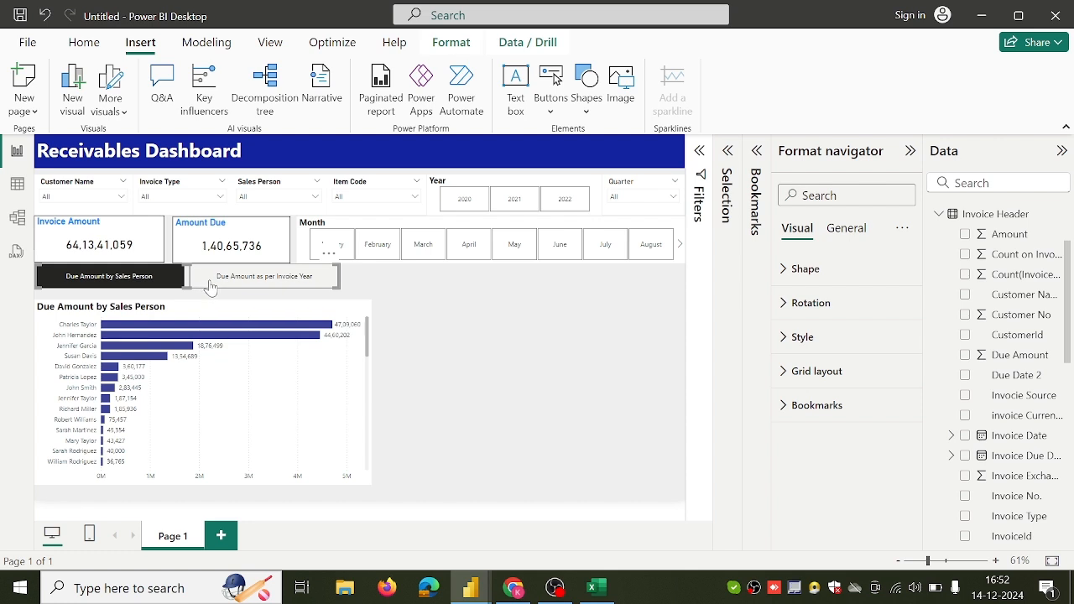
{"action": "left_click", "coordinate": [210, 286]}
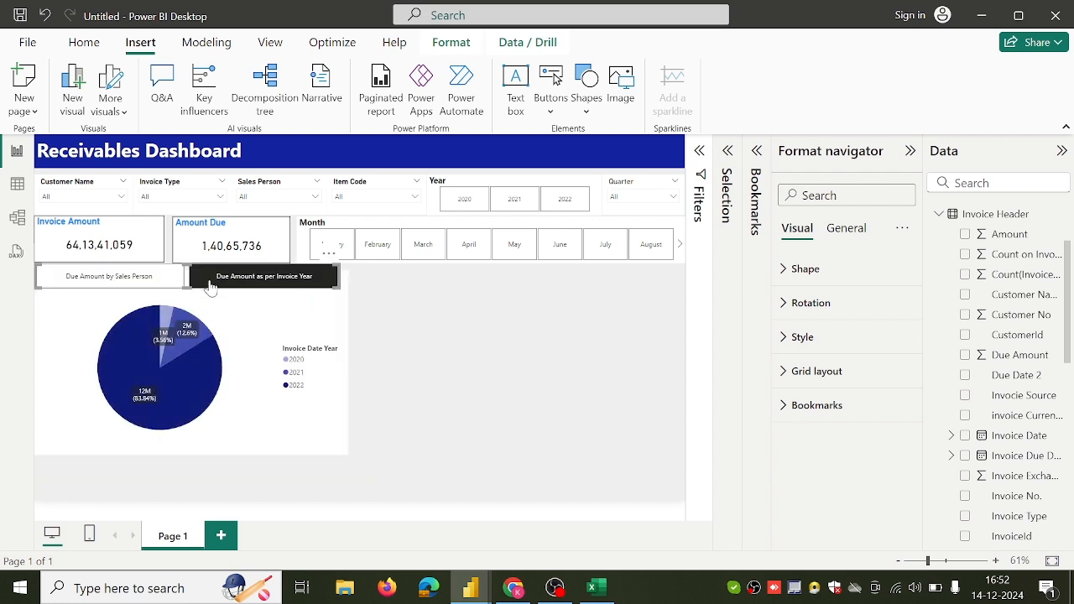
{"action": "left_click", "coordinate": [231, 321]}
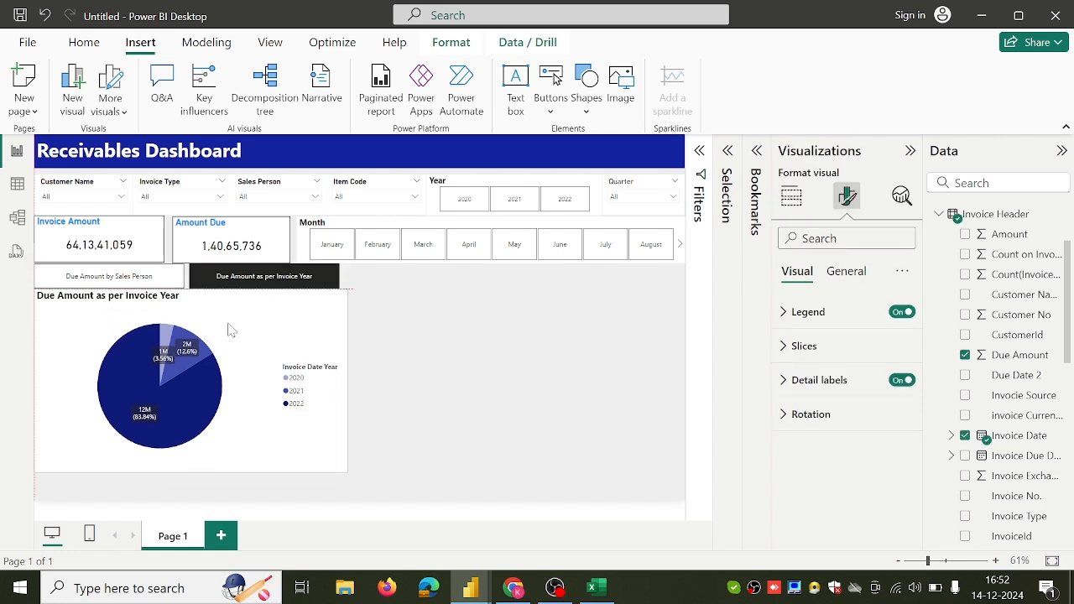
{"action": "left_click", "coordinate": [190, 291]}
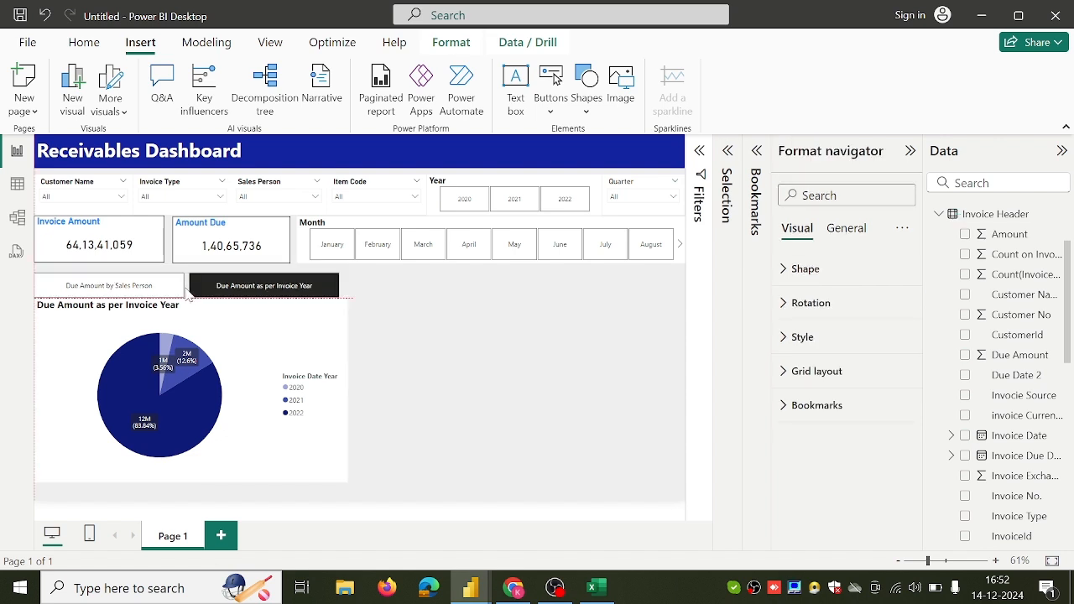
Step: Test the navigator, ending on the Due Amount by Sales Person view, and enlarge the navigator to nearly the bar chart's width
{"action": "left_click", "coordinate": [156, 292]}
{"action": "left_click", "coordinate": [156, 290], "text": "ctrl"}
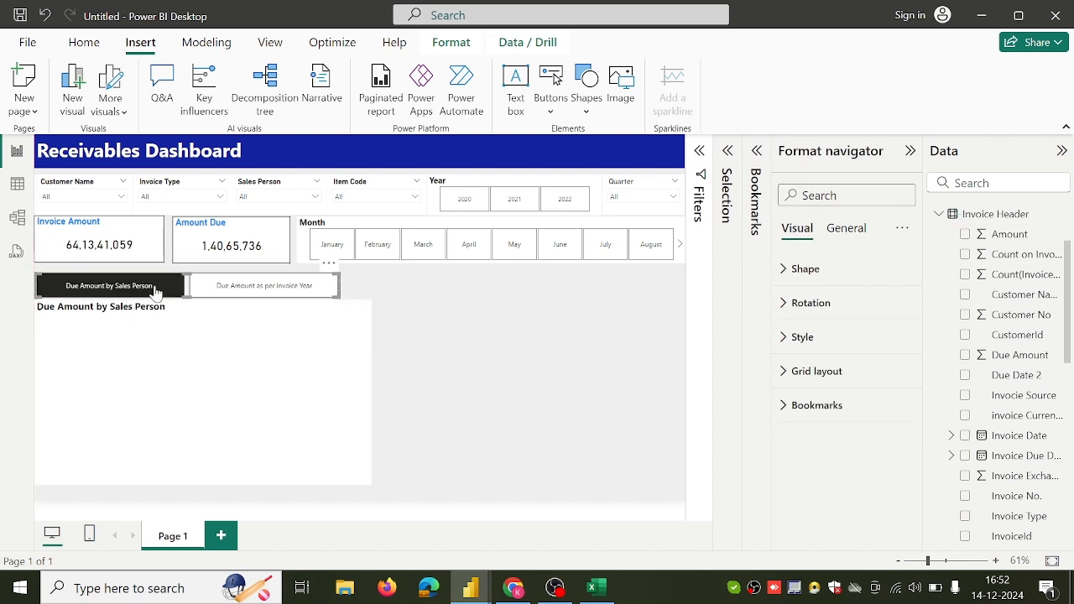
{"action": "left_click", "coordinate": [226, 286], "text": "ctrl"}
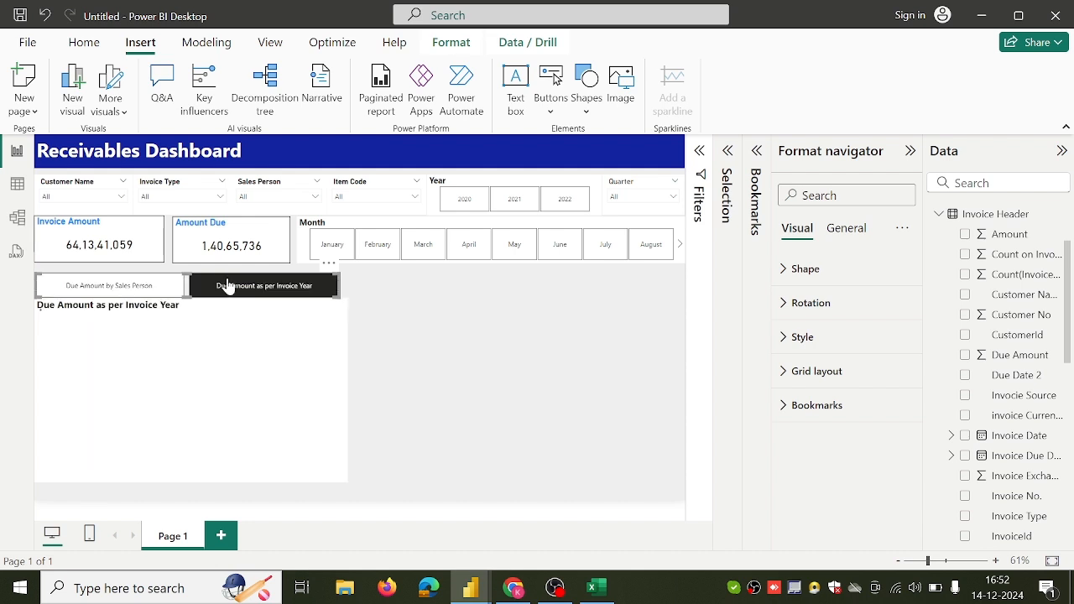
{"action": "left_click", "coordinate": [175, 286], "text": "ctrl"}
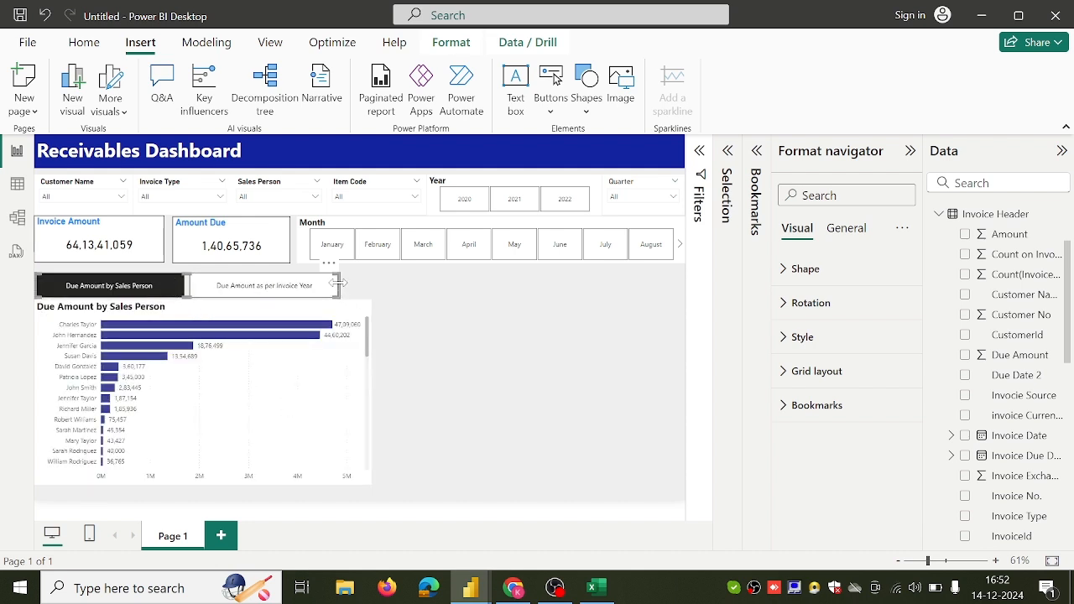
{"action": "left_click_drag", "start_coordinate": [338, 282], "coordinate": [363, 283]}
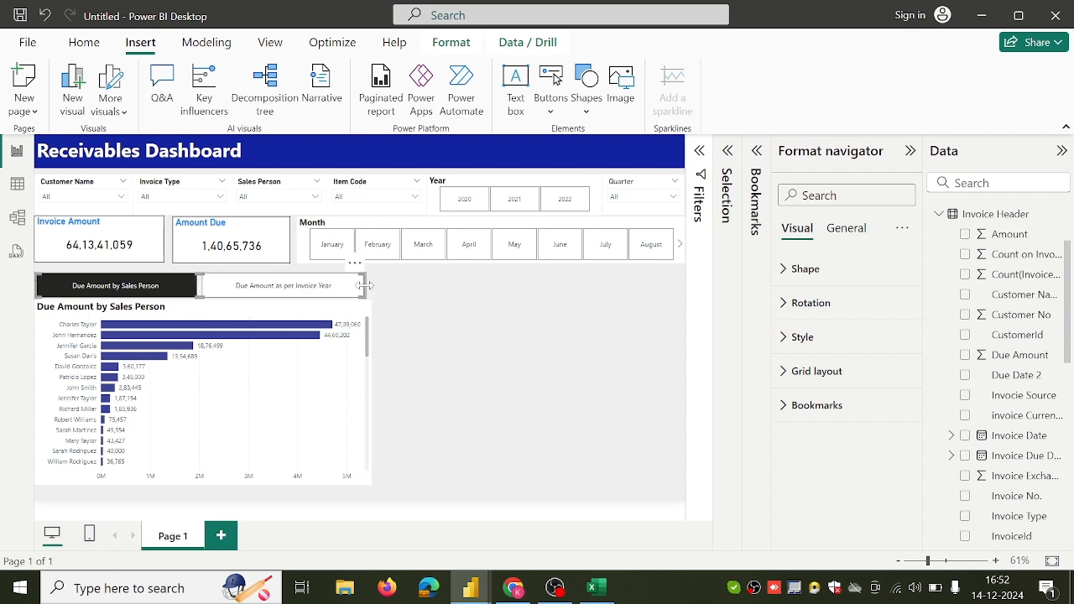
{"action": "left_click_drag", "start_coordinate": [203, 273], "coordinate": [203, 272]}
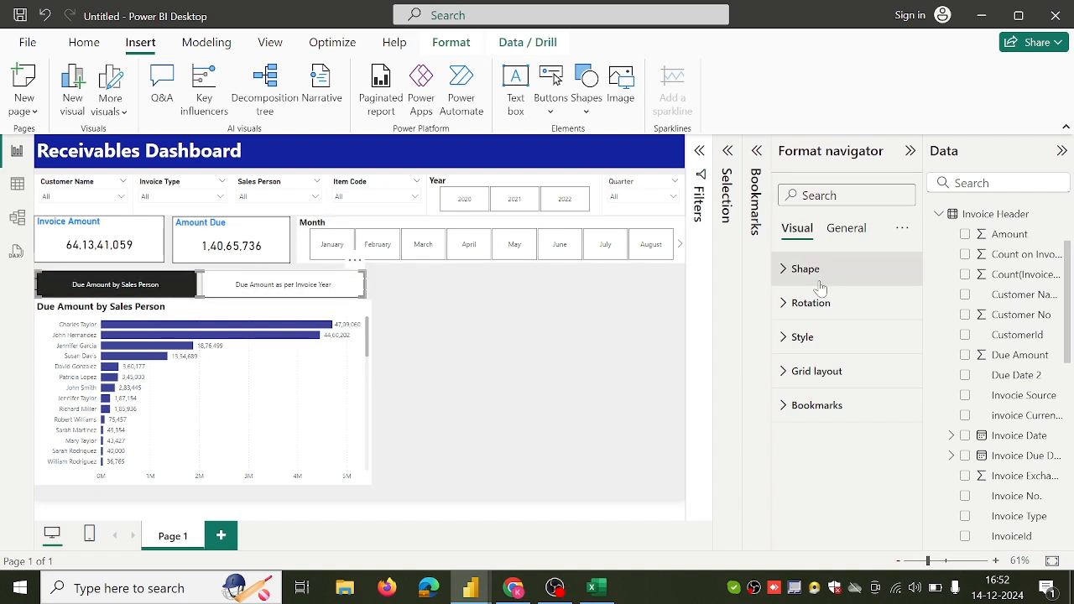
Step: Set the fill color of the bookmark navigator's Selected state to the dark blue theme color of the dashboard header
{"action": "left_click", "coordinate": [823, 338]}
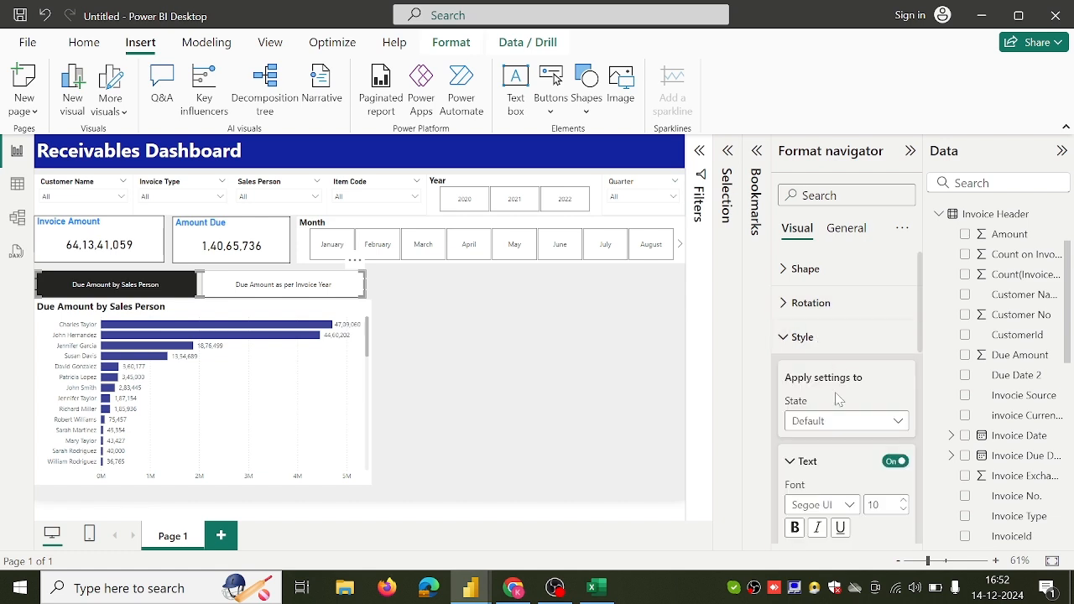
{"action": "scroll", "coordinate": [837, 399], "scroll_direction": "down", "scroll_amount": 3}
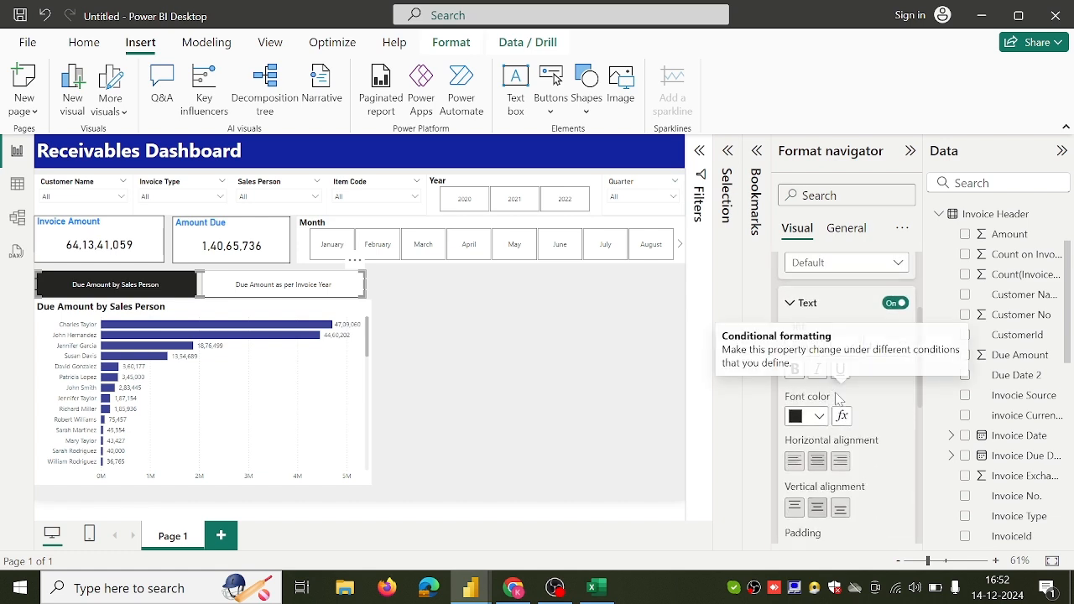
{"action": "scroll", "coordinate": [837, 399], "scroll_direction": "up", "scroll_amount": 1}
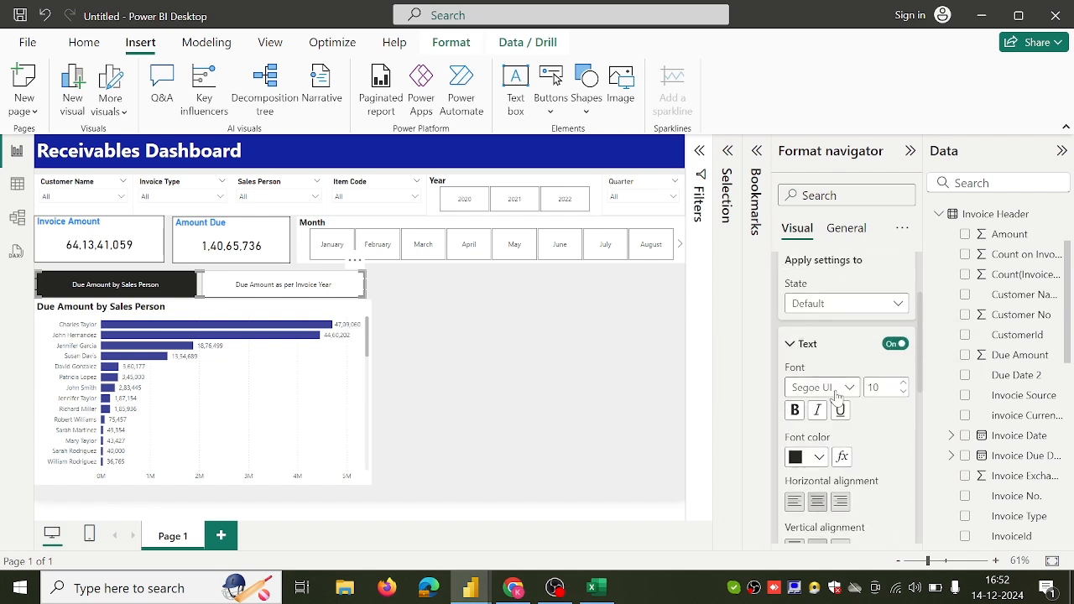
{"action": "left_click", "coordinate": [857, 310]}
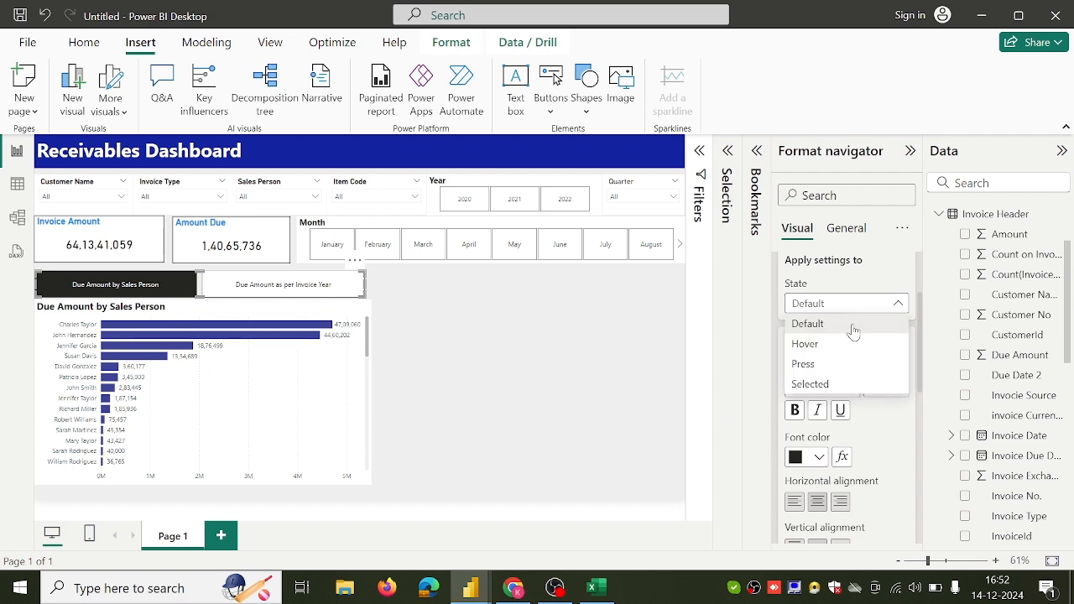
{"action": "left_click", "coordinate": [851, 384]}
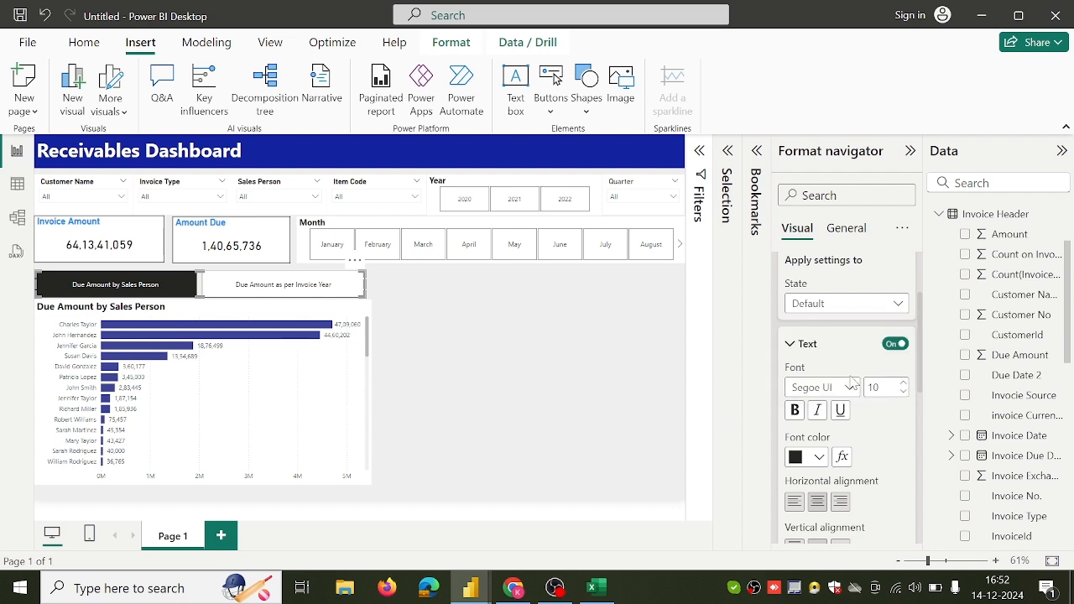
{"action": "left_click", "coordinate": [819, 458]}
{"action": "left_click", "coordinate": [821, 459]}
{"action": "scroll", "coordinate": [868, 466], "scroll_direction": "down", "scroll_amount": 3}
{"action": "scroll", "coordinate": [868, 466], "scroll_direction": "up", "scroll_amount": 4}
{"action": "scroll", "coordinate": [866, 468], "scroll_direction": "down", "scroll_amount": 3}
{"action": "scroll", "coordinate": [867, 467], "scroll_direction": "down", "scroll_amount": 3}
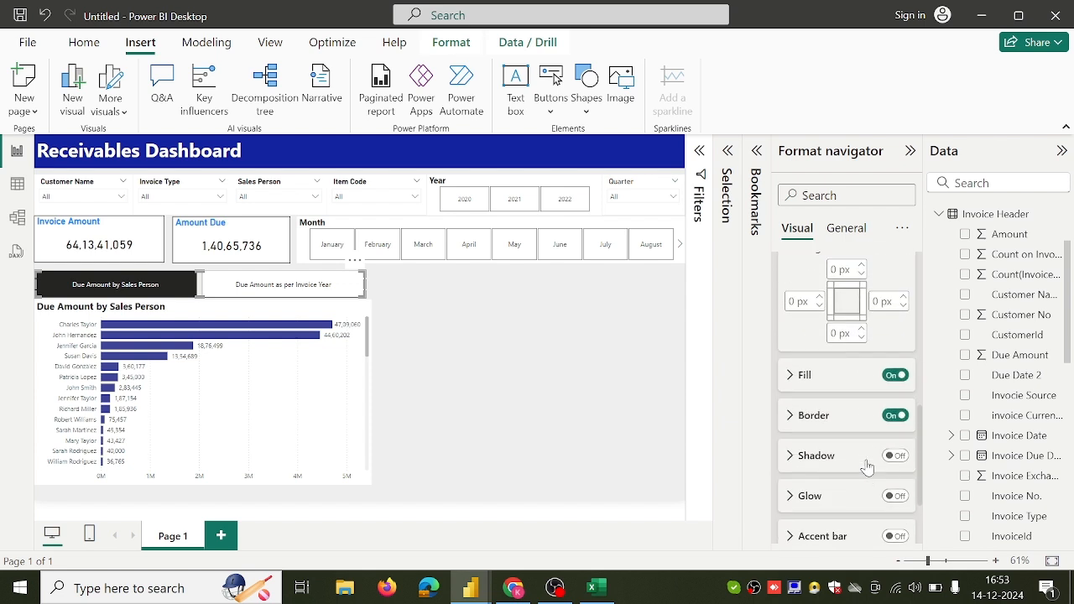
{"action": "left_click", "coordinate": [829, 390]}
{"action": "left_click", "coordinate": [819, 421]}
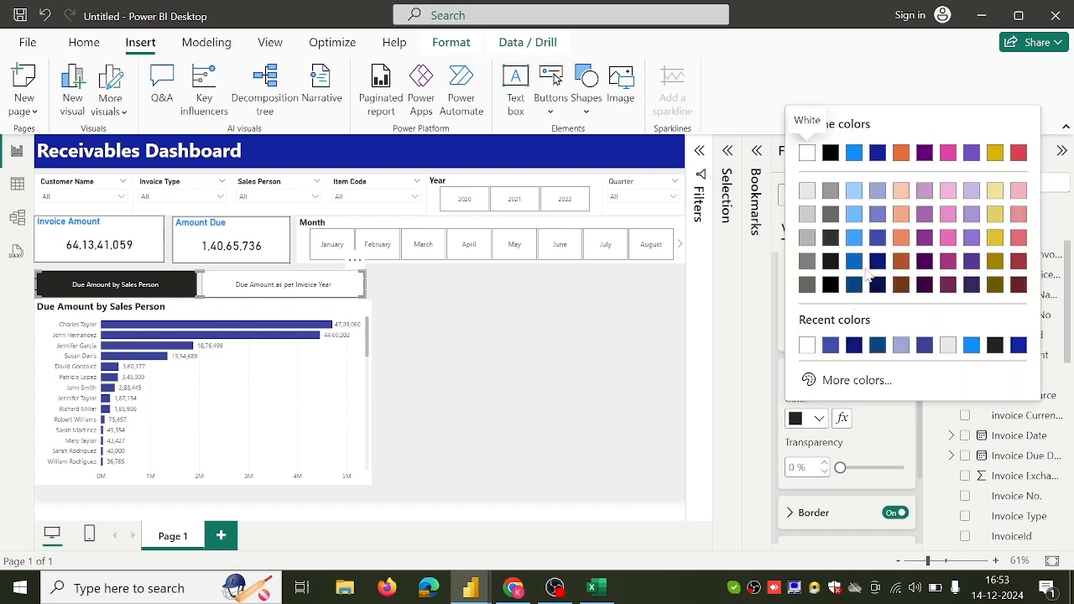
{"action": "left_click", "coordinate": [877, 153]}
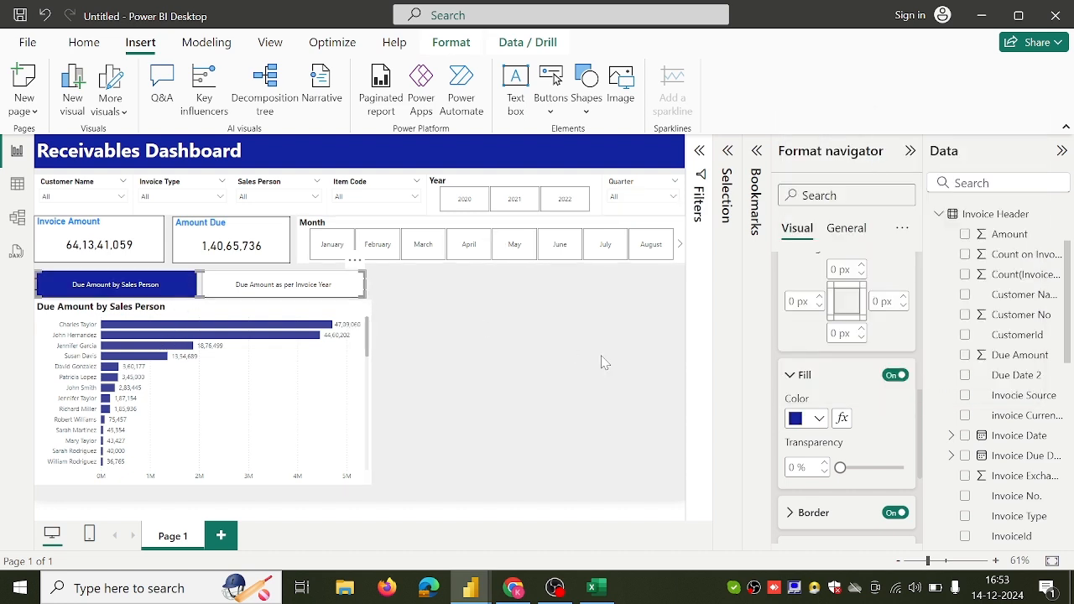
Step: Set the navigator's Selected state text to font size 14 and bold
{"action": "scroll", "coordinate": [787, 382], "scroll_direction": "down", "scroll_amount": 5}
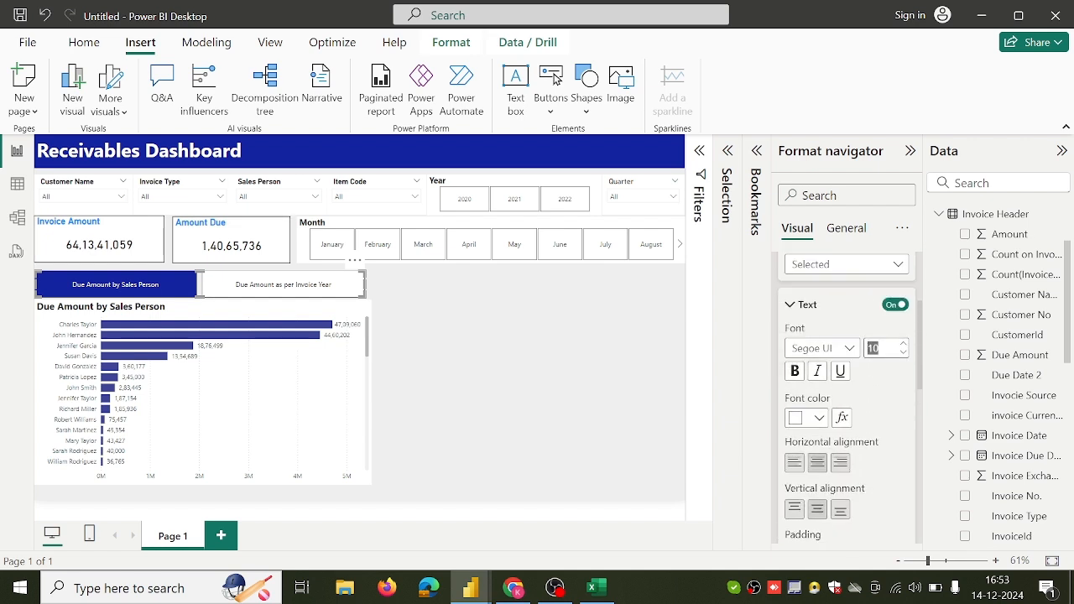
{"action": "type", "text": "14"}
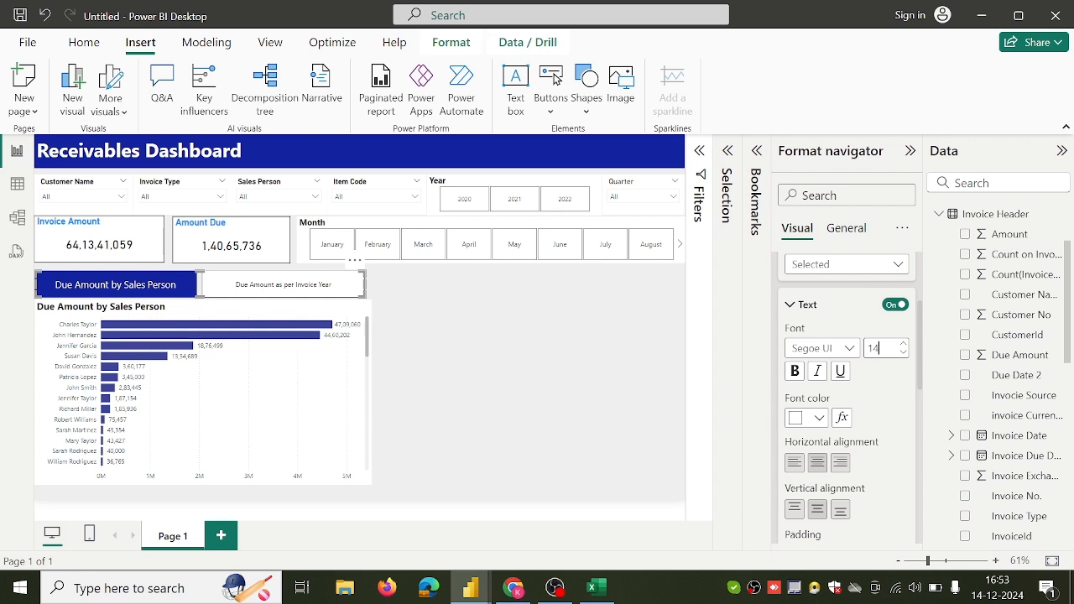
{"action": "left_click", "coordinate": [796, 374]}
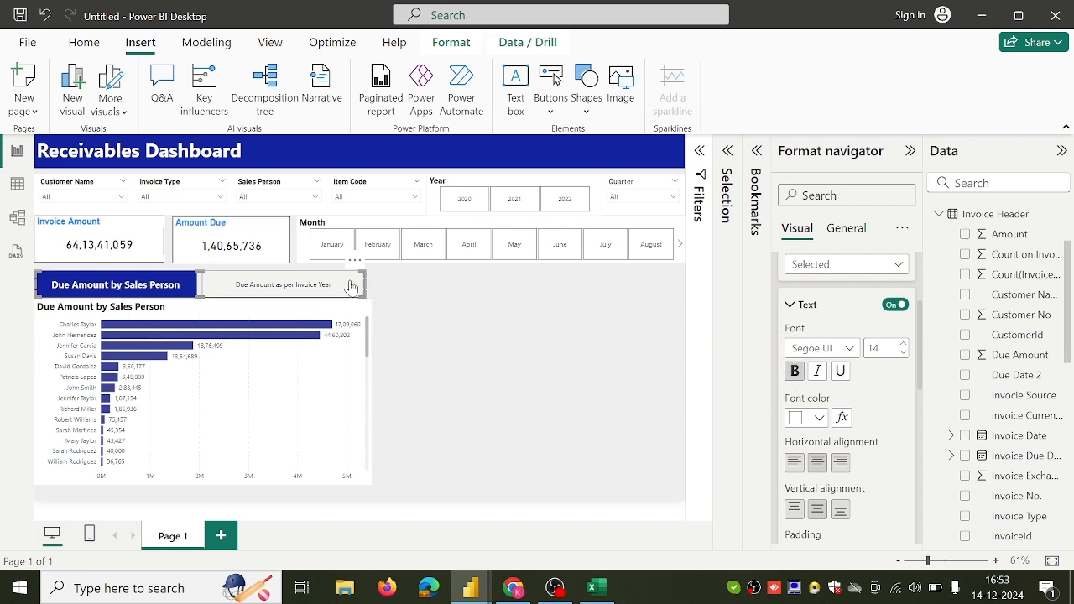
Step: Set the navigator's Default state text to font size 12 and bold
{"action": "left_click", "coordinate": [872, 264]}
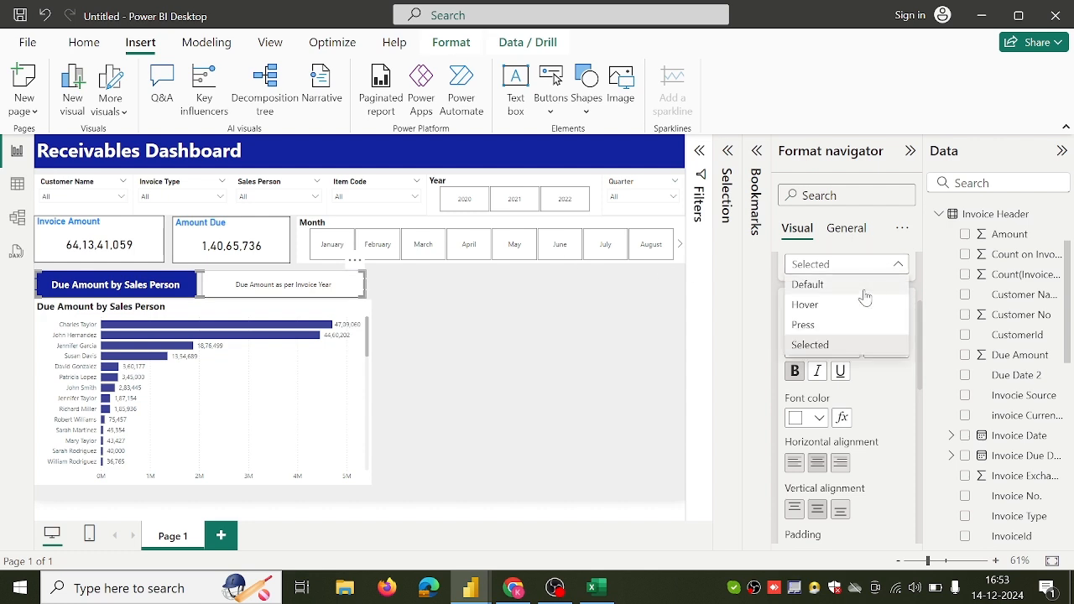
{"action": "left_click", "coordinate": [865, 289]}
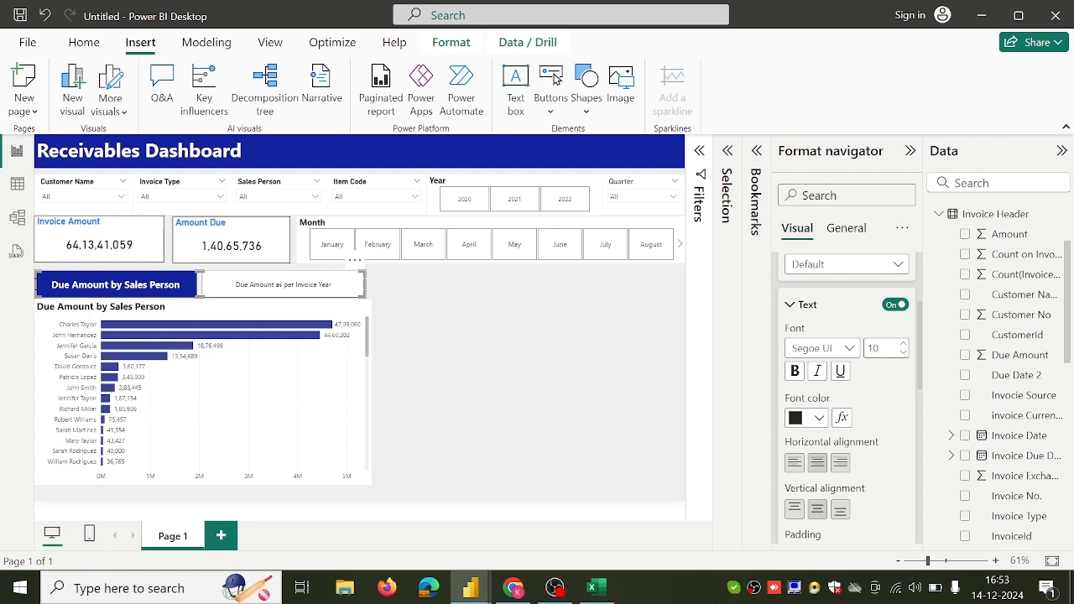
{"action": "double_click", "coordinate": [874, 348]}
{"action": "type", "text": "12"}
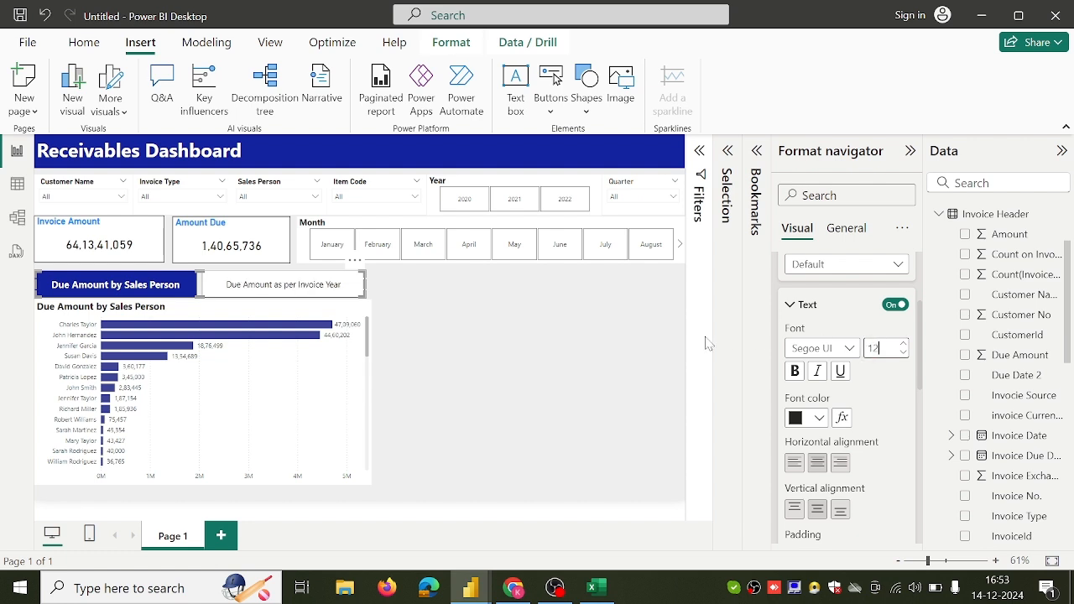
{"action": "left_click", "coordinate": [794, 374]}
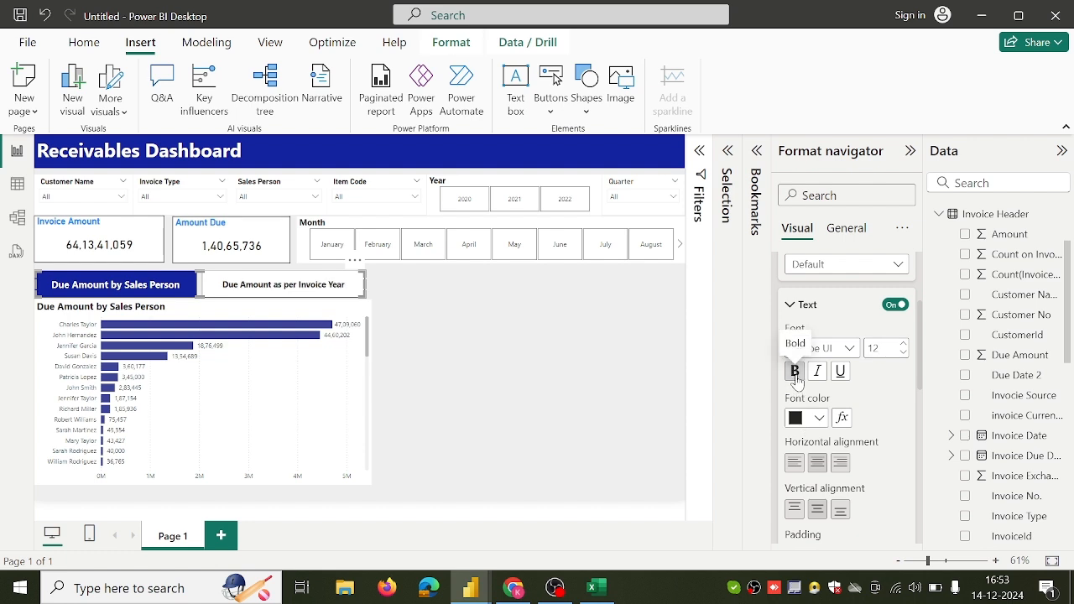
{"action": "left_click", "coordinate": [602, 387]}
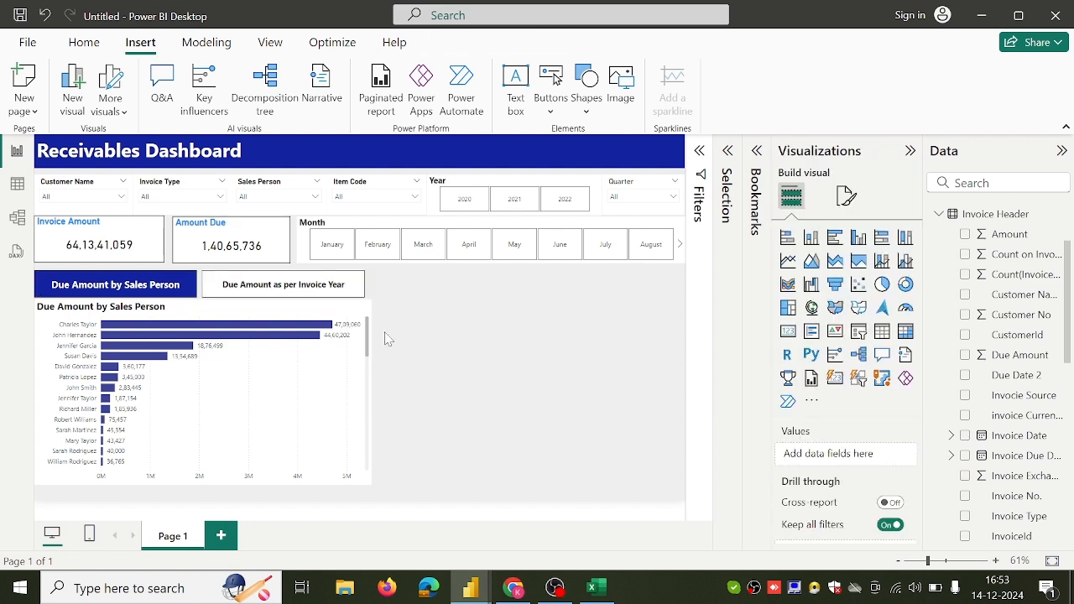
Step: Switch to the invoice year view, place the pie chart just below the navigator and widen it to the navigator's width
{"action": "left_click", "coordinate": [227, 290], "text": "ctrl"}
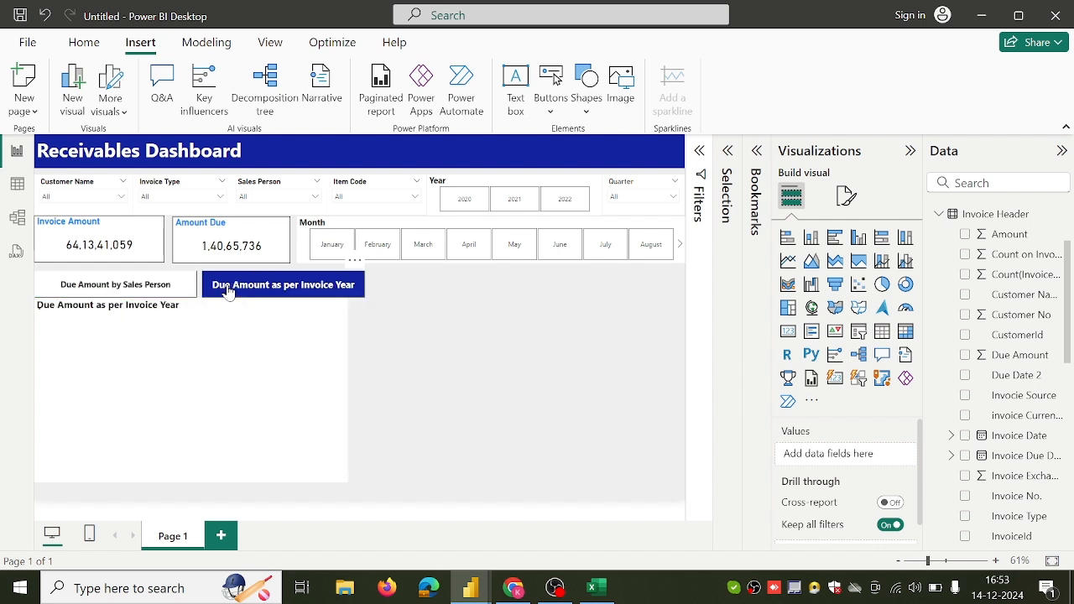
{"action": "left_click", "coordinate": [293, 332]}
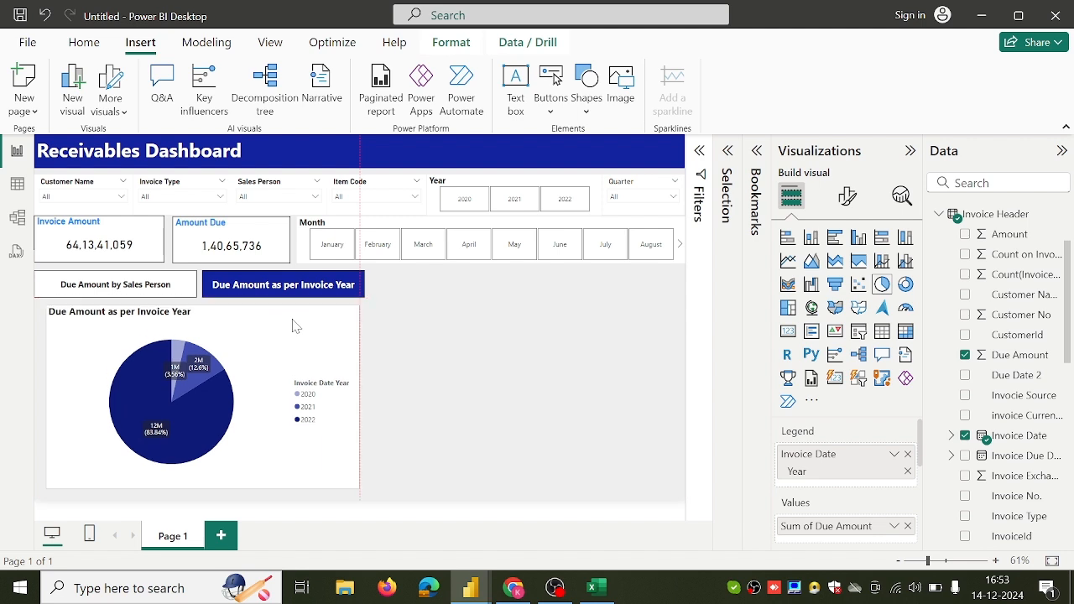
{"action": "left_click_drag", "start_coordinate": [288, 327], "coordinate": [283, 324]}
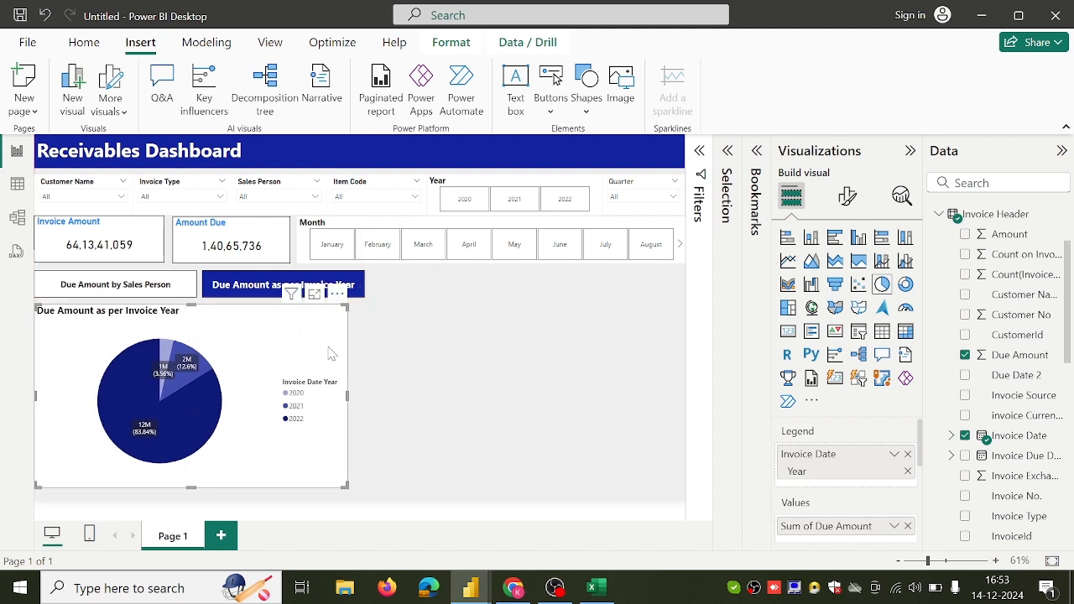
{"action": "left_click_drag", "start_coordinate": [346, 395], "coordinate": [365, 406]}
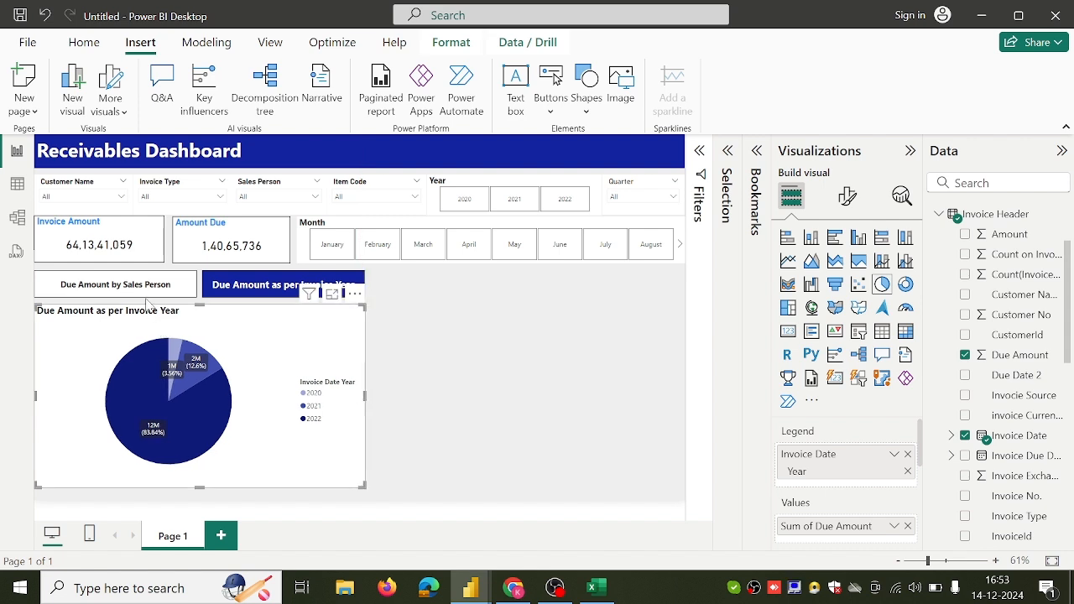
Step: Switch to the sales person view, move the bar chart just below the navigator and narrow it to the navigator's width
{"action": "left_click", "coordinate": [143, 289], "text": "ctrl"}
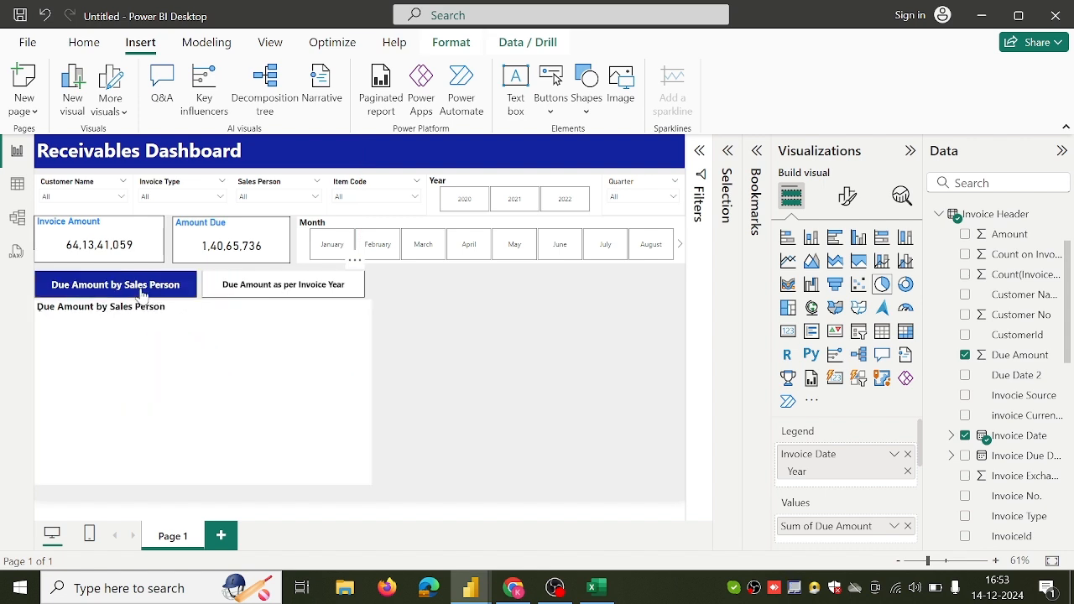
{"action": "left_click", "coordinate": [208, 293], "text": "ctrl"}
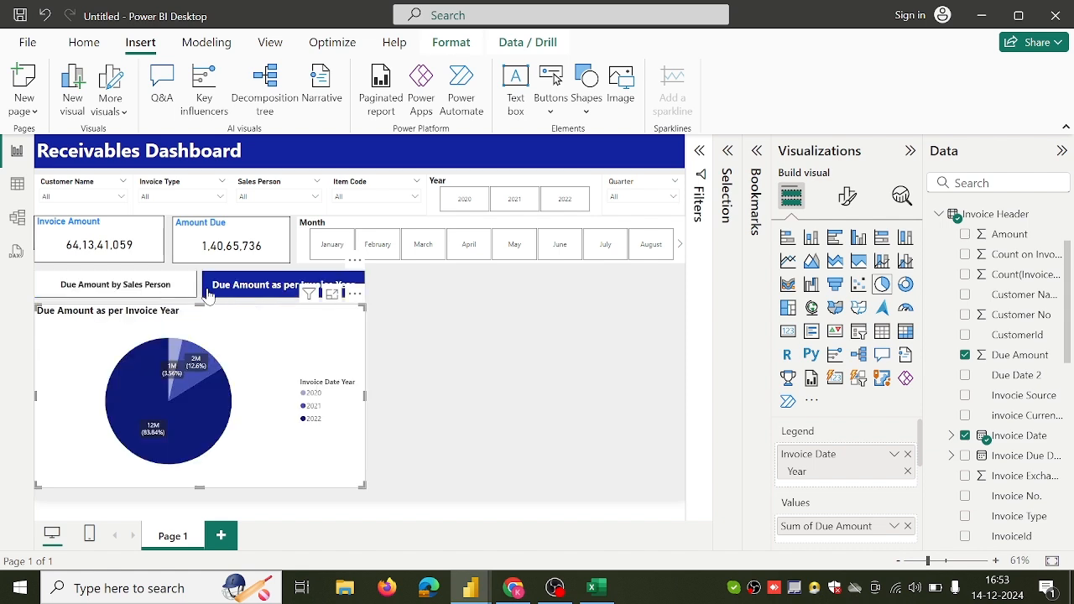
{"action": "left_click", "coordinate": [168, 290], "text": "ctrl"}
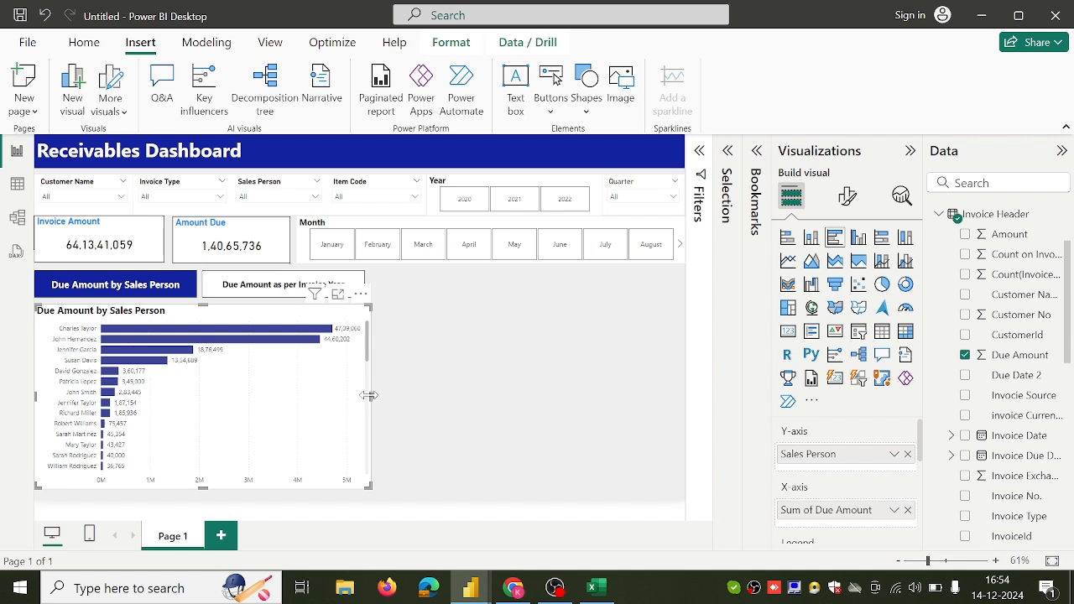
{"action": "mouse_move", "coordinate": [370, 396]}
{"action": "left_mouse_down"}
{"action": "mouse_move", "coordinate": [360, 398]}
{"action": "mouse_move", "coordinate": [369, 406]}
{"action": "left_mouse_up"}
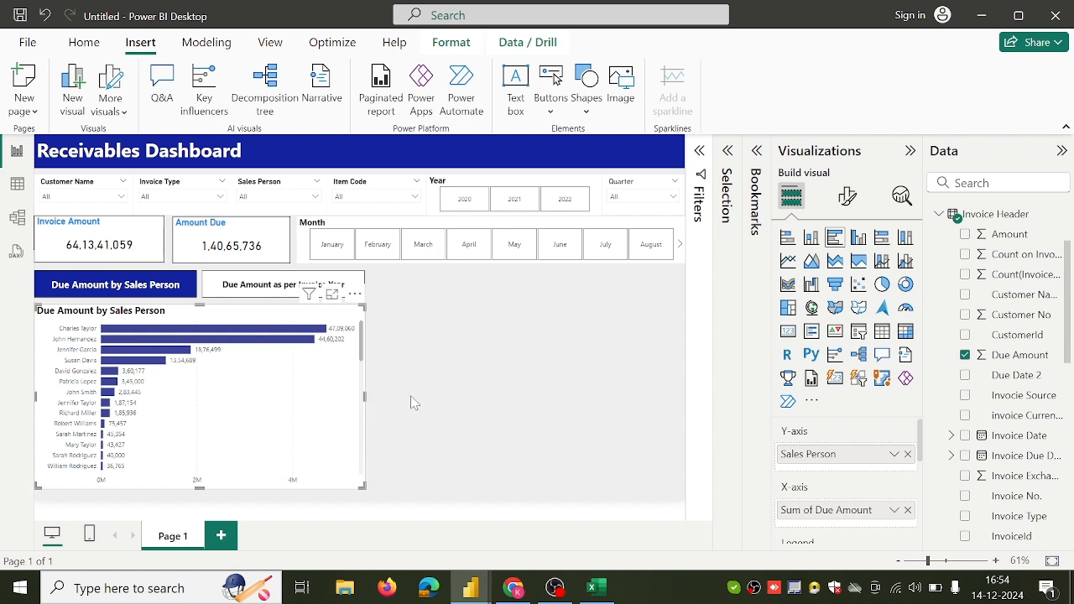
{"action": "left_click", "coordinate": [411, 403]}
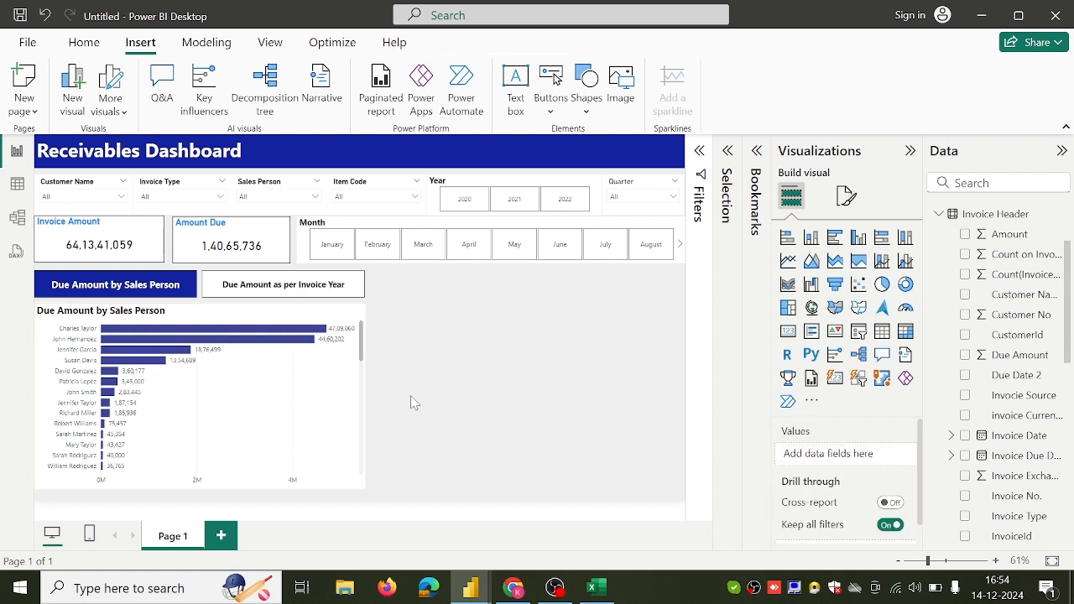
Step: Switch to the reference dashboard in the browser and examine its Top 10 and All Amount Due By Customer views
{"action": "left_click", "coordinate": [527, 587]}
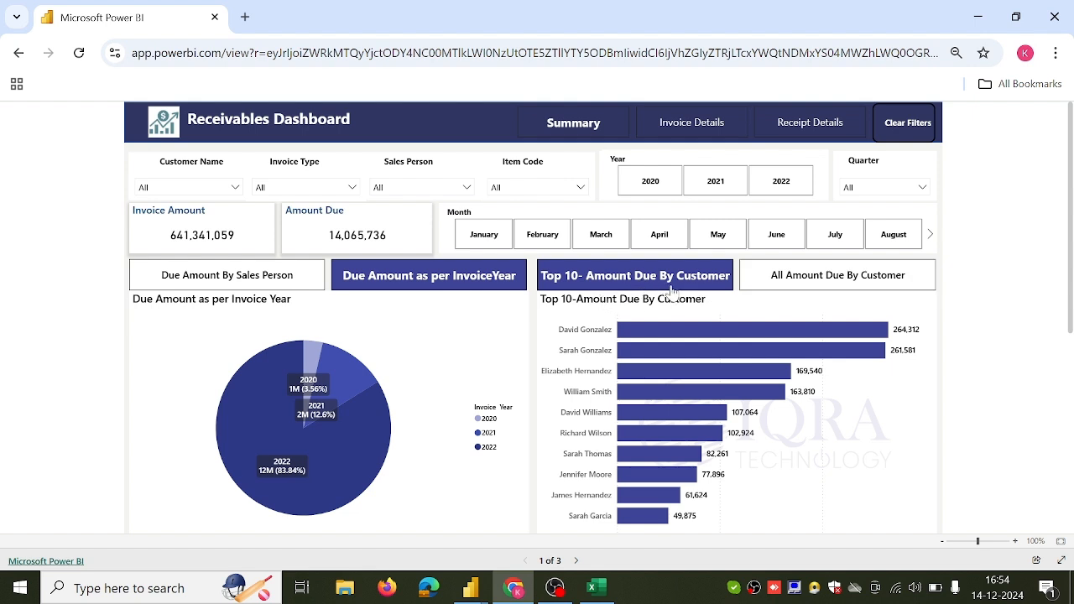
{"action": "left_click", "coordinate": [786, 287]}
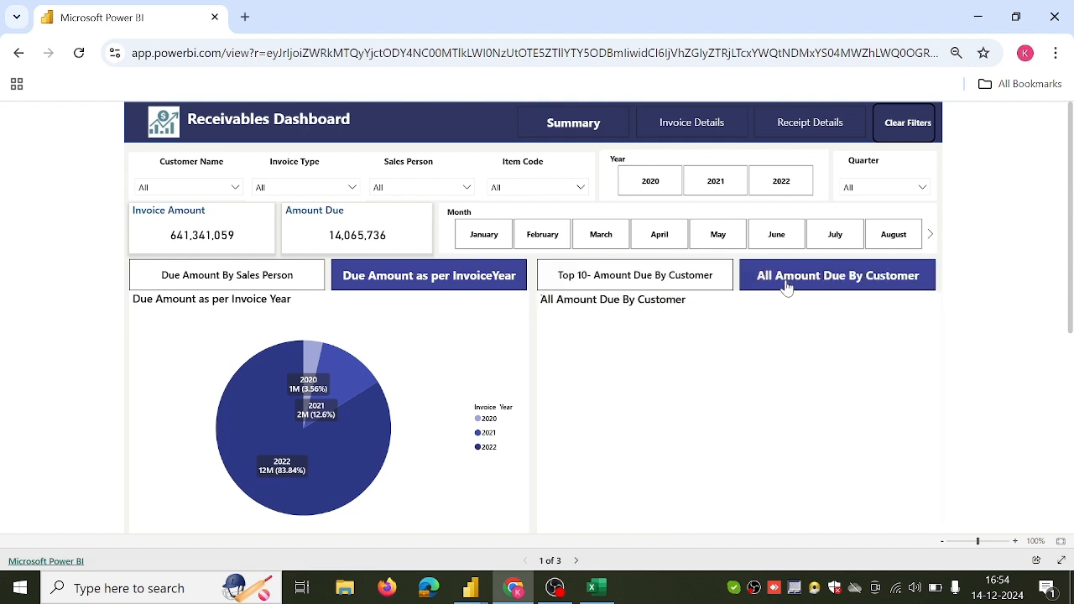
{"action": "left_click", "coordinate": [713, 291]}
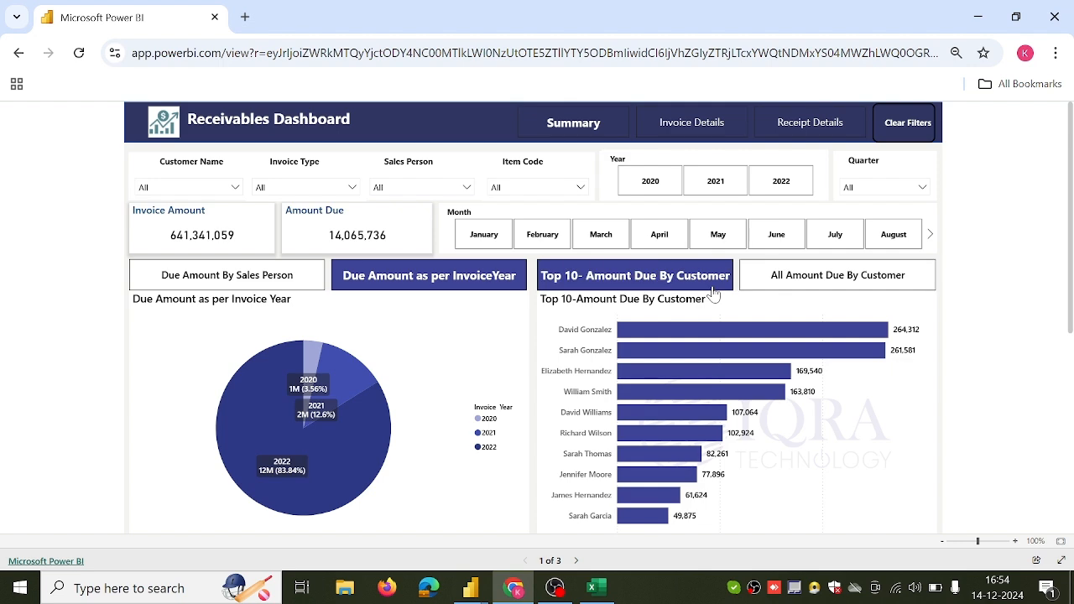
{"action": "mouse_move", "coordinate": [470, 587]}
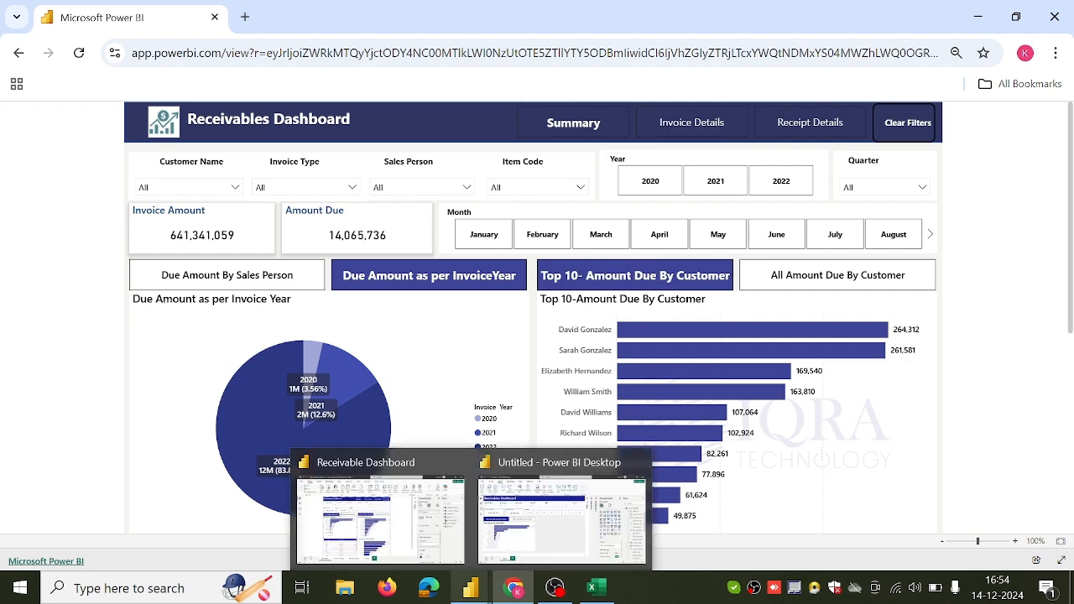
{"action": "left_click", "coordinate": [543, 533]}
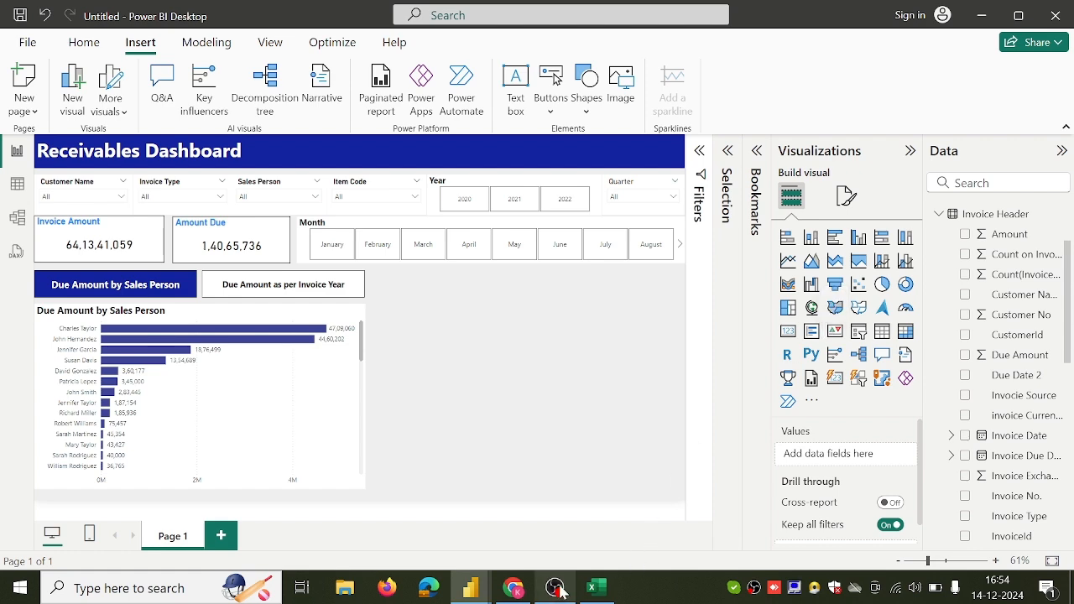
{"action": "left_click", "coordinate": [514, 587]}
{"action": "mouse_move", "coordinate": [468, 596]}
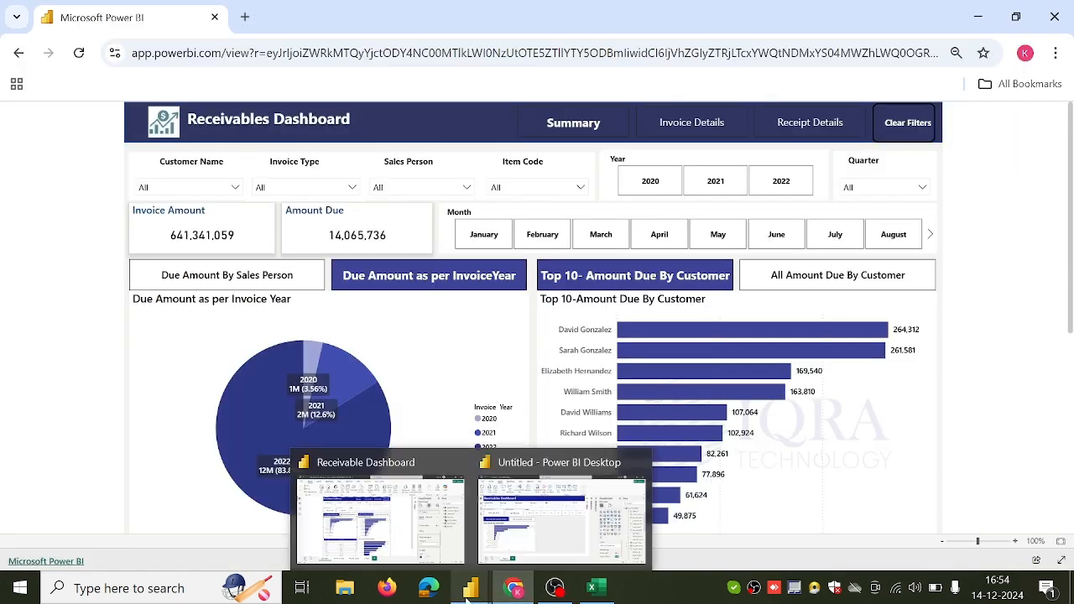
{"action": "left_click", "coordinate": [545, 530]}
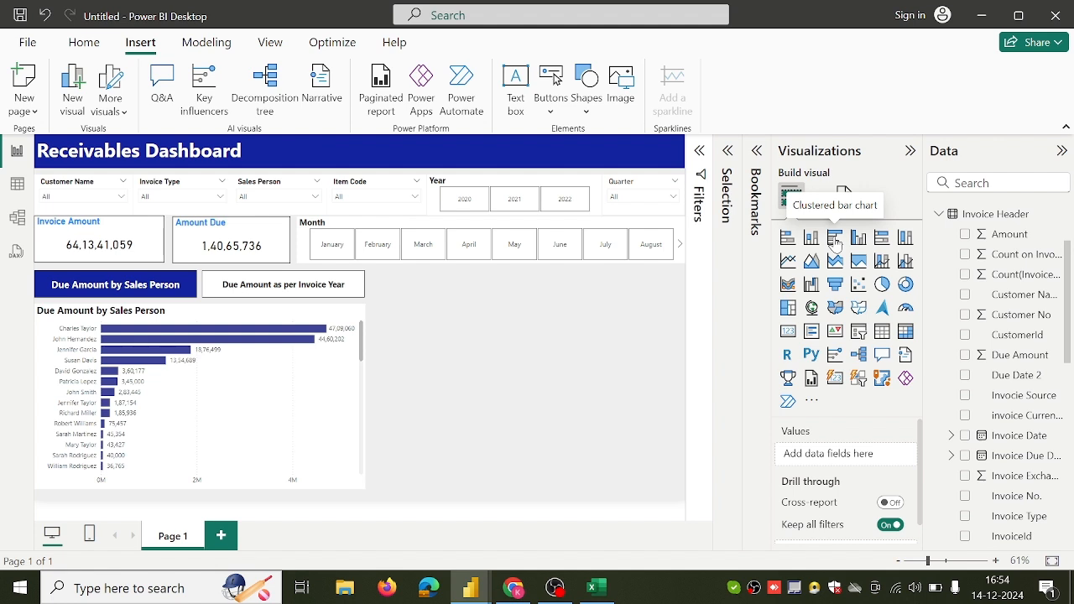
Step: Add a clustered bar chart beside the sales person chart, narrow it slightly to leave a gap, and plot Due Amount from Invoice Header
{"action": "left_click", "coordinate": [835, 238]}
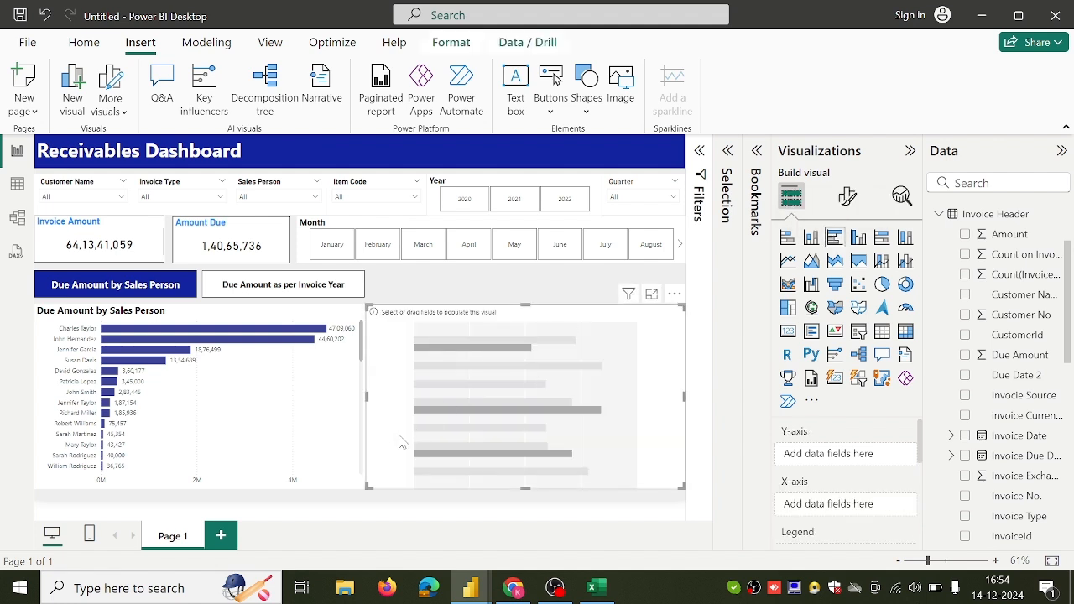
{"action": "left_click_drag", "start_coordinate": [367, 397], "coordinate": [375, 398]}
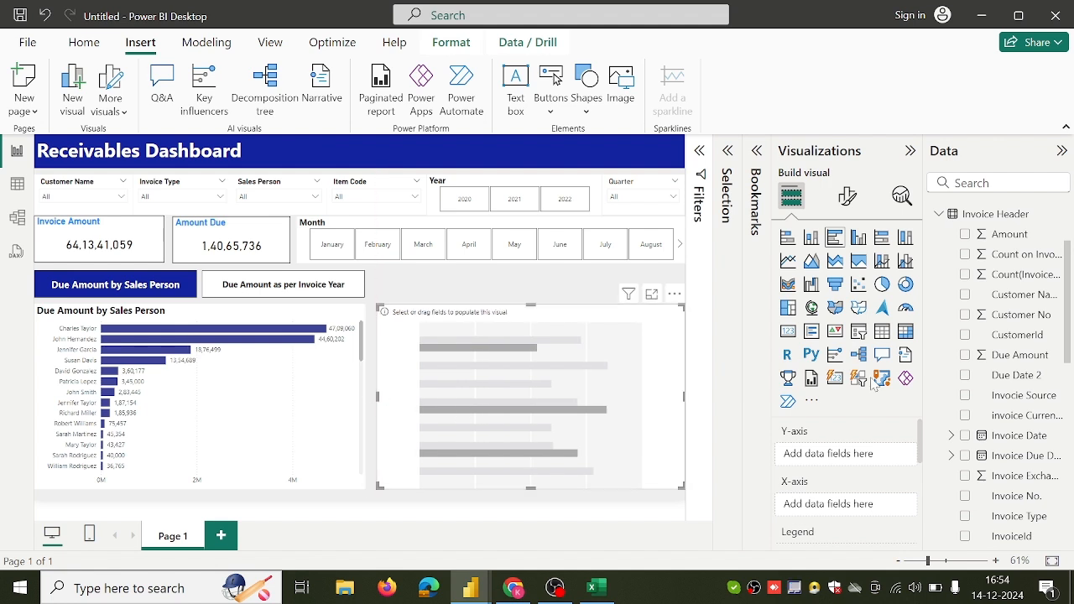
{"action": "left_click", "coordinate": [966, 357]}
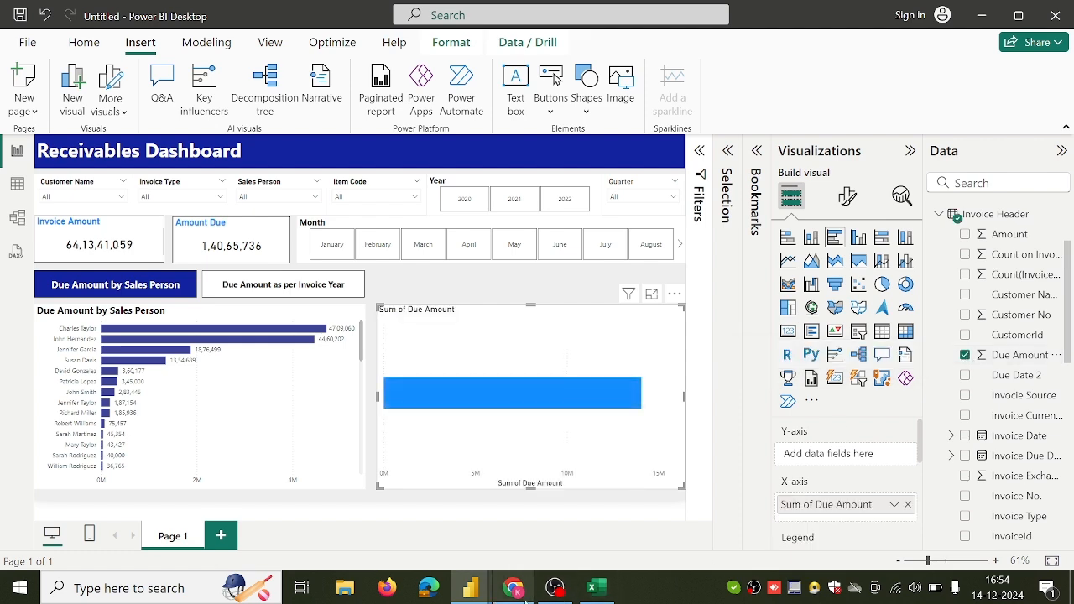
Step: Check the reference customer chart and try Customer Name from the Applied Receipt table as the new chart's Y-axis
{"action": "left_click", "coordinate": [515, 589]}
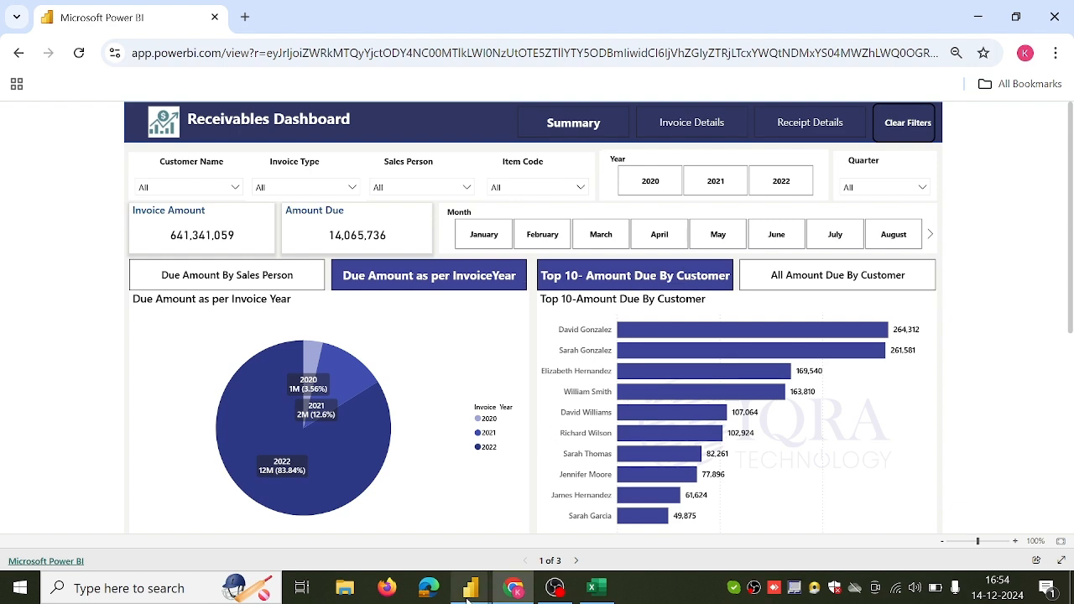
{"action": "mouse_move", "coordinate": [470, 583]}
{"action": "left_click", "coordinate": [550, 536]}
{"action": "scroll", "coordinate": [965, 419], "scroll_direction": "up", "scroll_amount": 3}
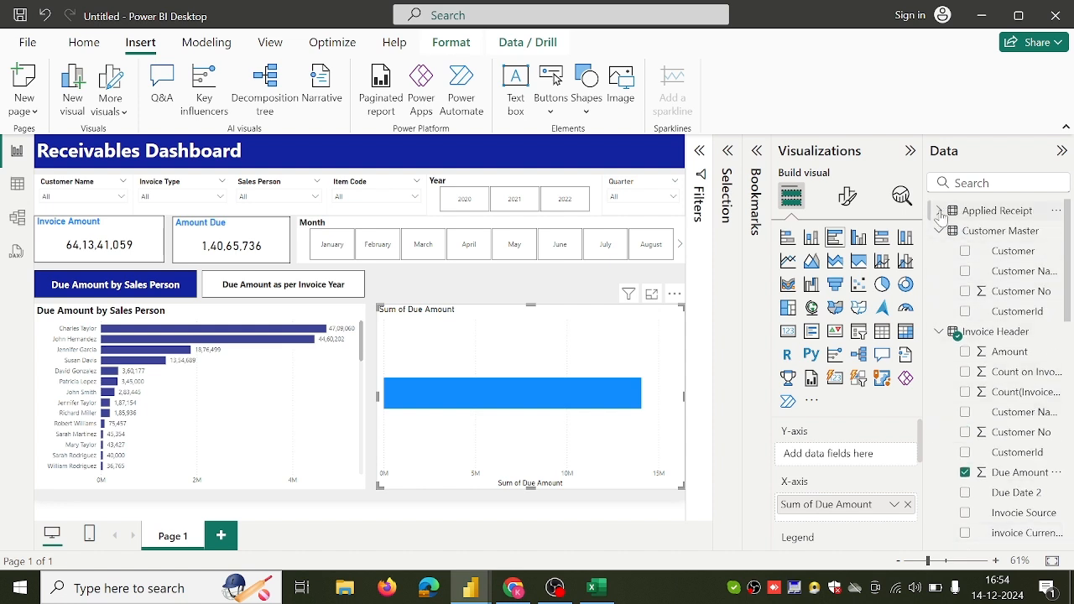
{"action": "left_click", "coordinate": [940, 213]}
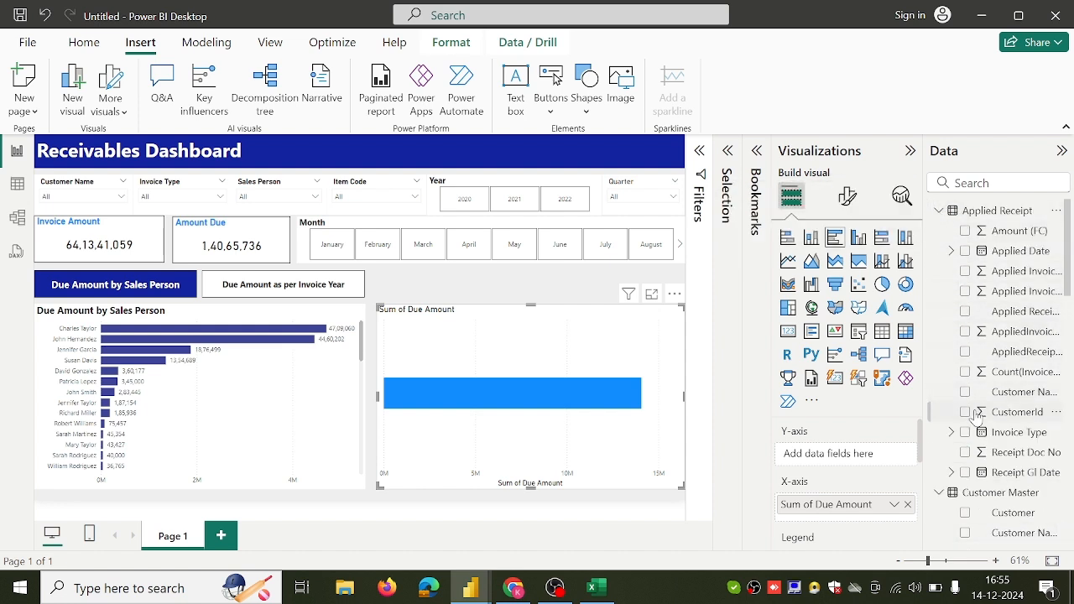
{"action": "left_click", "coordinate": [965, 393]}
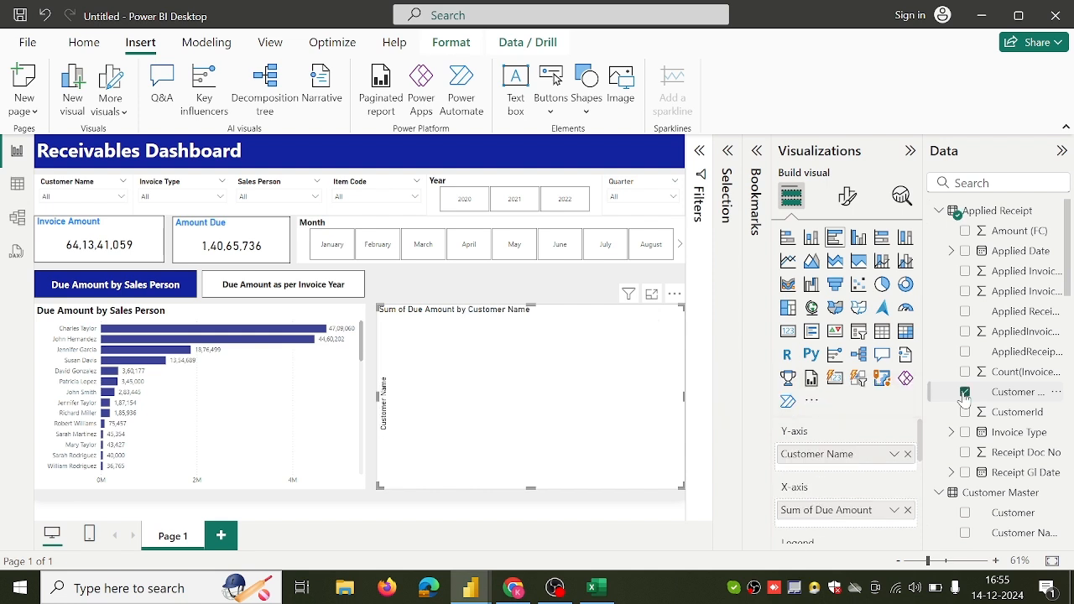
{"action": "left_click", "coordinate": [965, 393]}
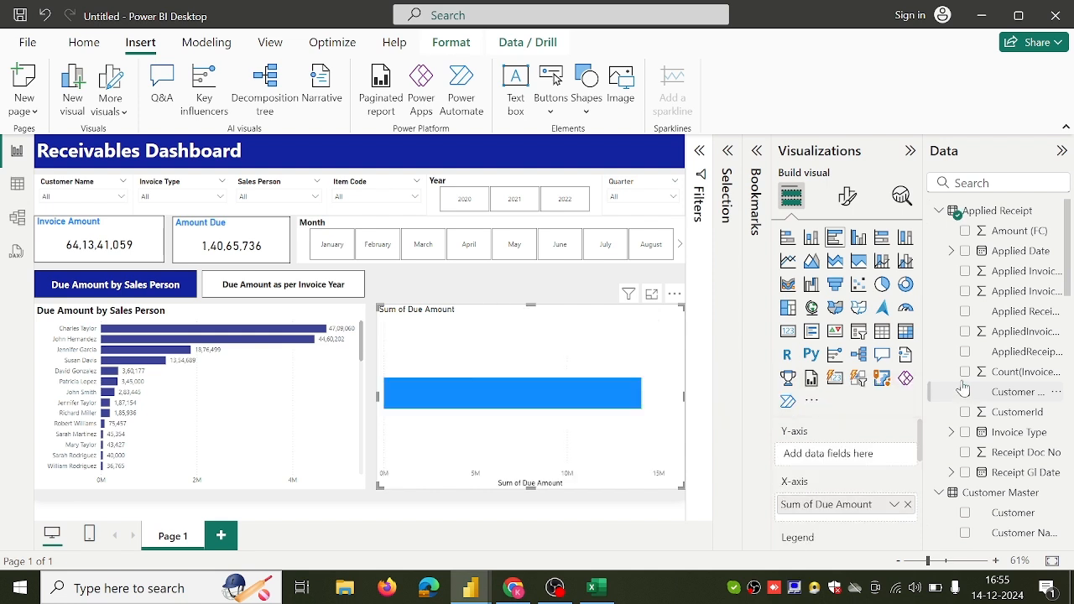
Step: Use Customer Name from the Invoice Header table as the new bar chart's Y-axis
{"action": "scroll", "coordinate": [964, 390], "scroll_direction": "down", "scroll_amount": 10}
{"action": "scroll", "coordinate": [964, 388], "scroll_direction": "up", "scroll_amount": 7}
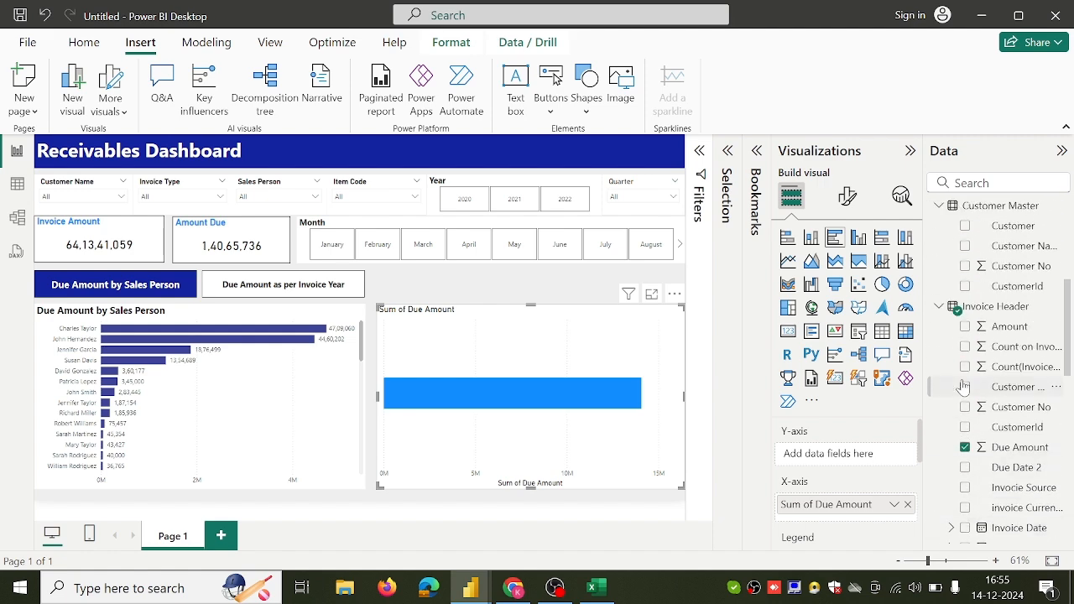
{"action": "scroll", "coordinate": [972, 415], "scroll_direction": "up", "scroll_amount": 2}
{"action": "scroll", "coordinate": [975, 426], "scroll_direction": "down", "scroll_amount": 1}
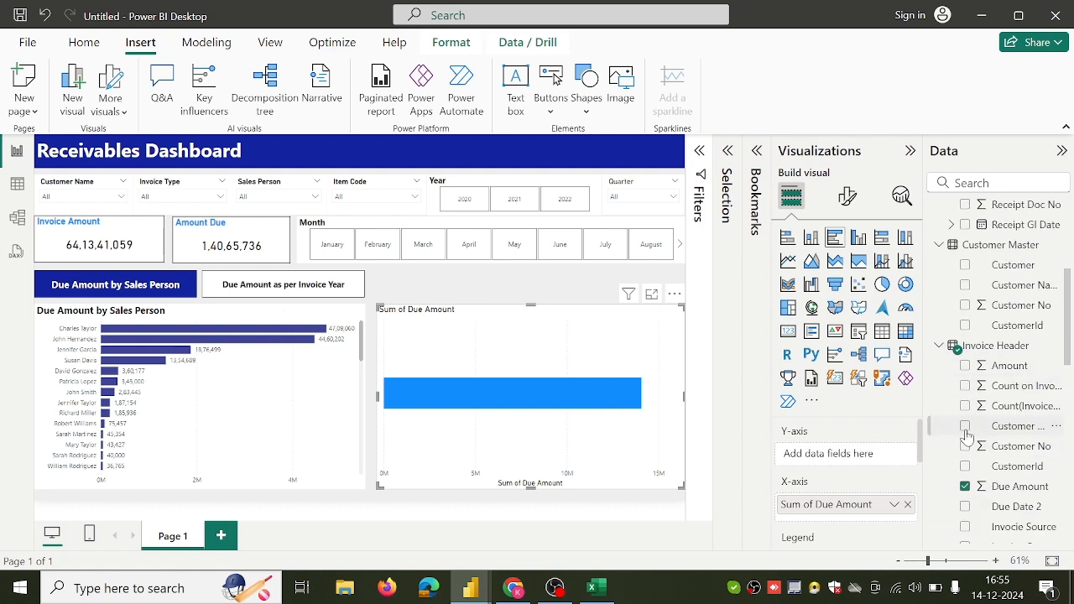
{"action": "left_click", "coordinate": [964, 426]}
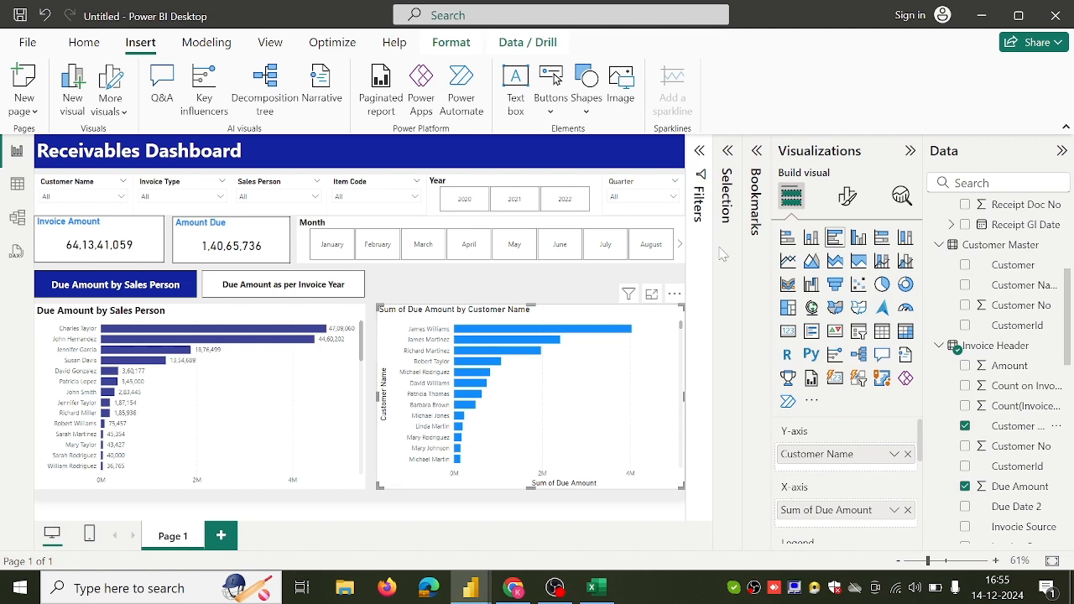
{"action": "left_click_drag", "start_coordinate": [643, 421], "coordinate": [678, 426]}
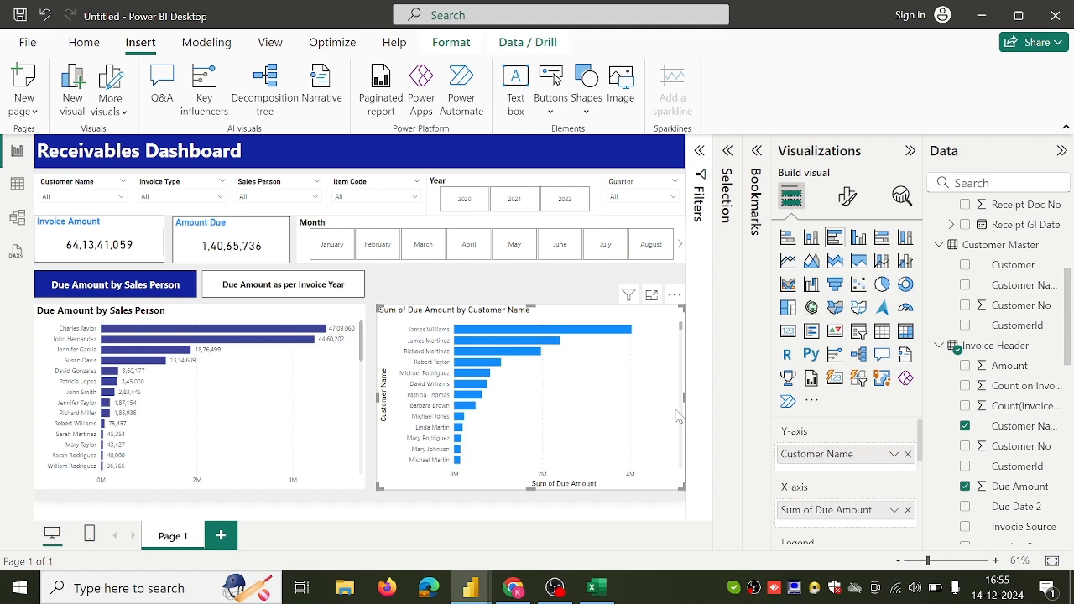
Step: Filter the chart's Customer Name with a Top N filter showing the top 10 by Sum of Due Amount
{"action": "left_click", "coordinate": [697, 225]}
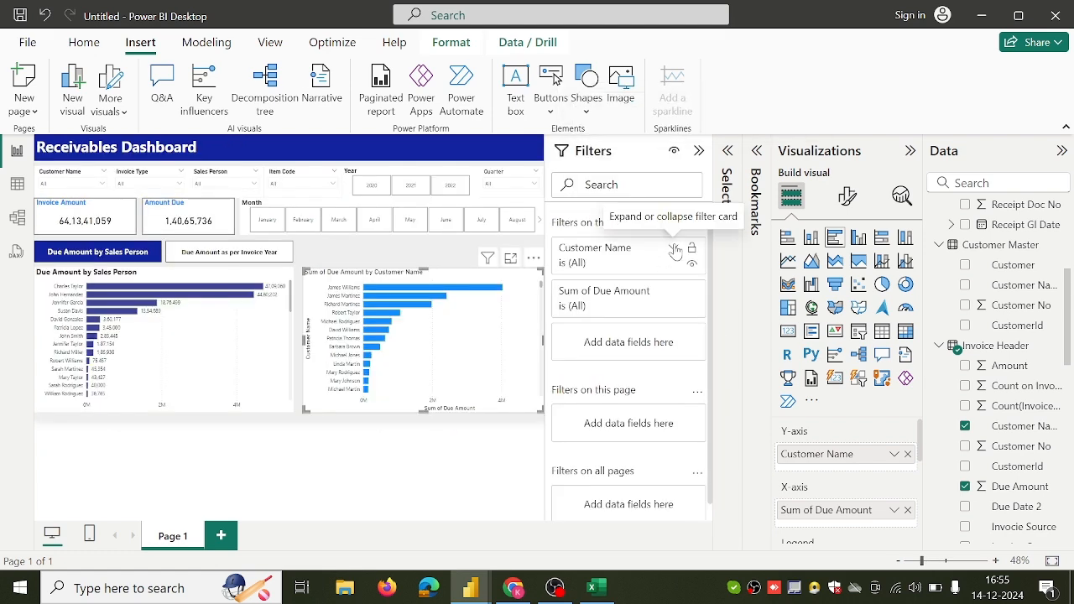
{"action": "left_click", "coordinate": [673, 248]}
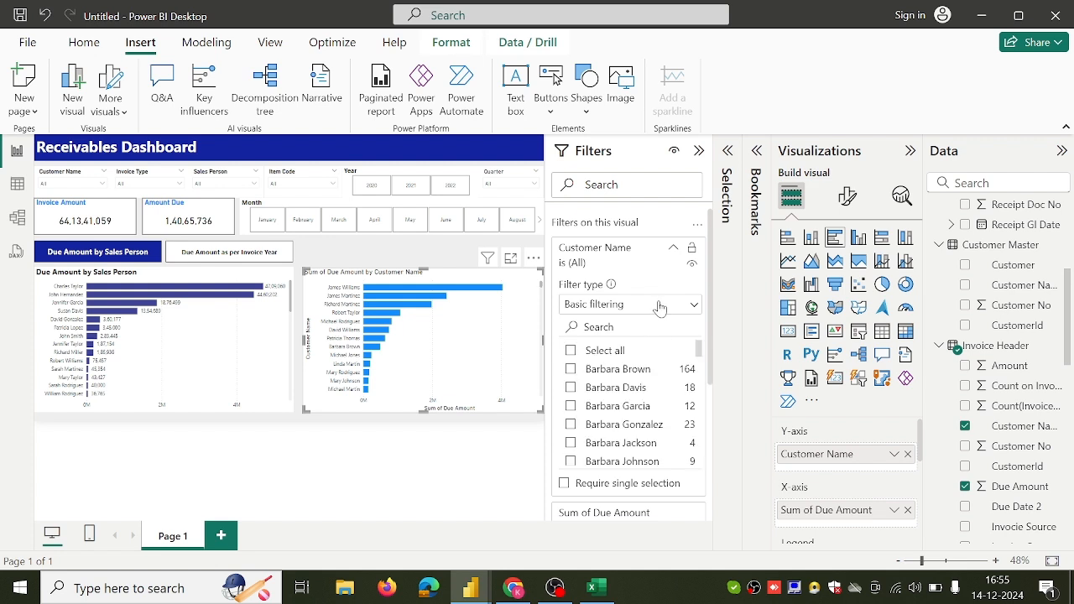
{"action": "left_click", "coordinate": [659, 312]}
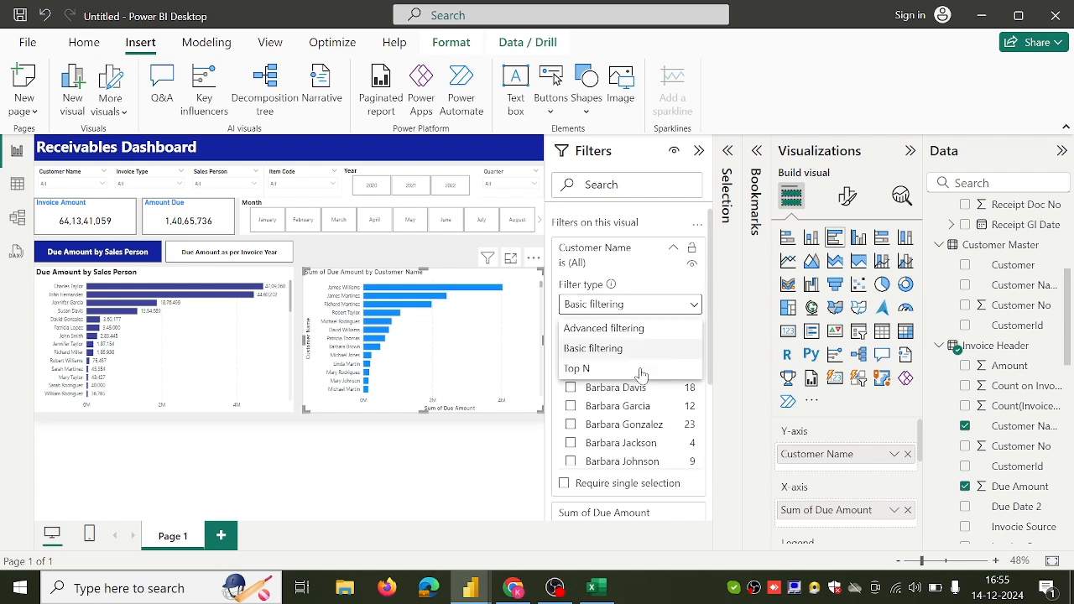
{"action": "left_click", "coordinate": [641, 371]}
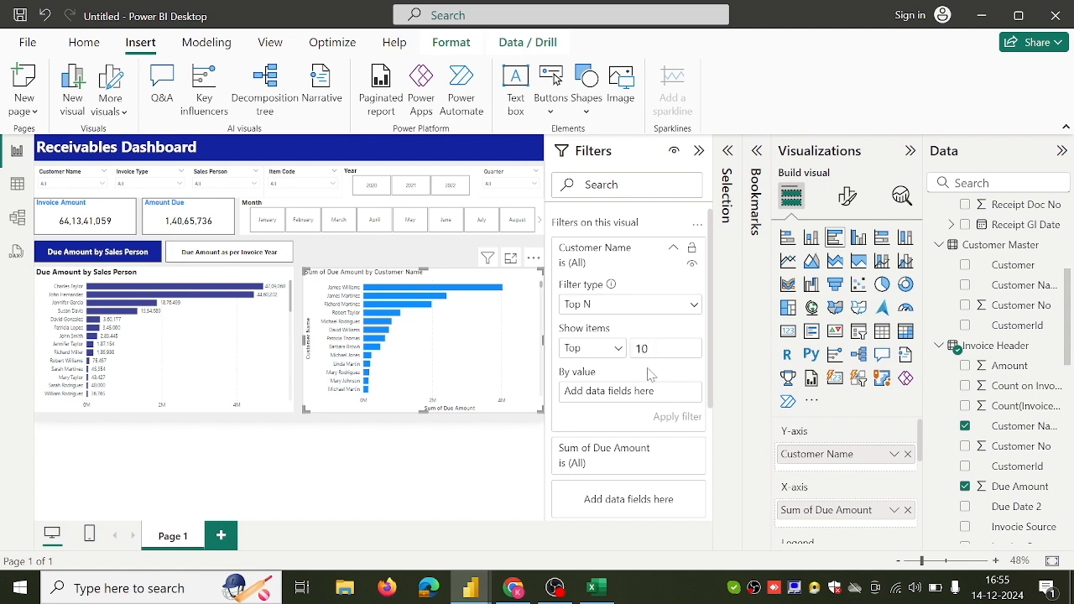
{"action": "type", "text": "10"}
{"action": "left_click", "coordinate": [618, 353]}
{"action": "left_click", "coordinate": [617, 352]}
{"action": "left_click_drag", "start_coordinate": [1013, 494], "coordinate": [643, 403]}
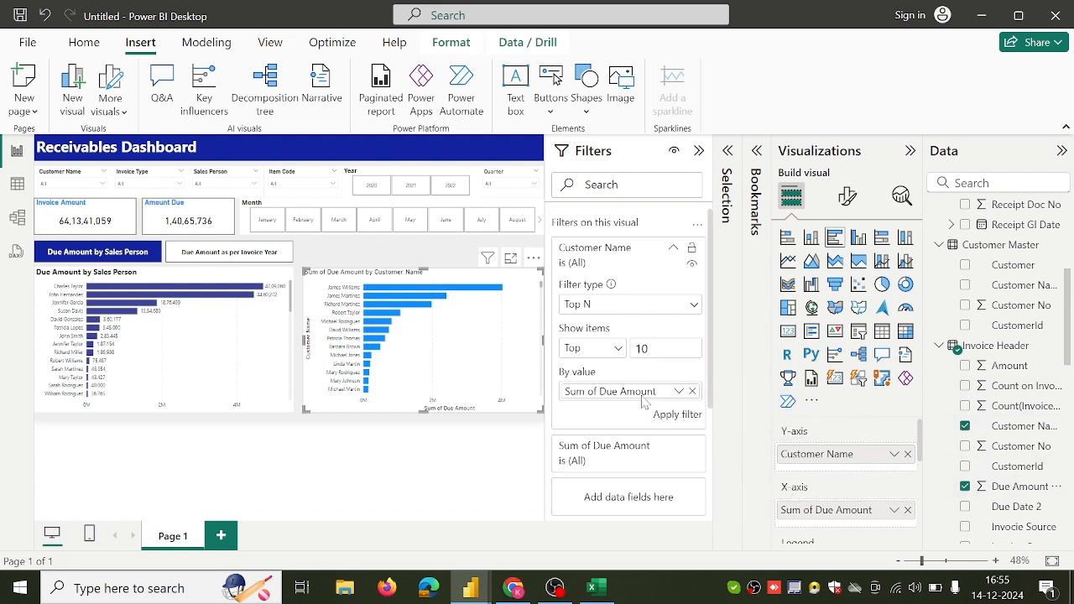
{"action": "left_click", "coordinate": [683, 419]}
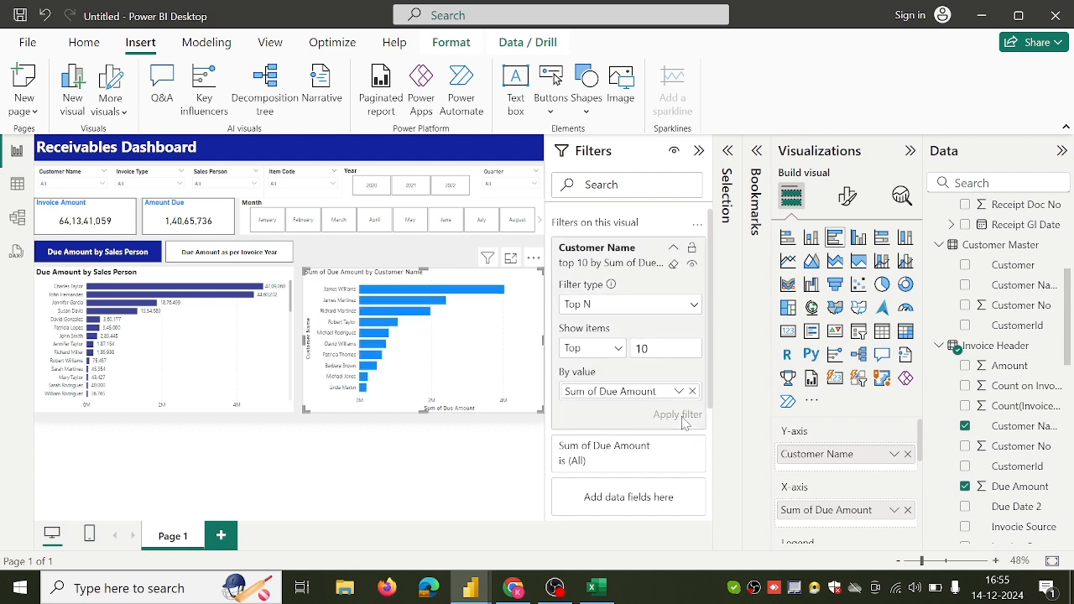
{"action": "left_click", "coordinate": [698, 152]}
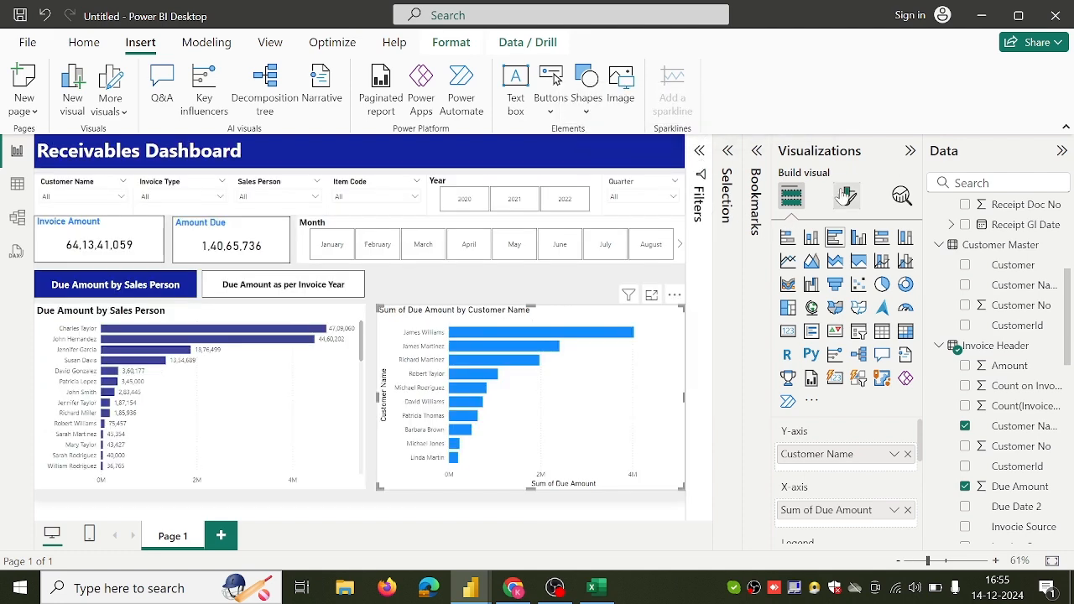
Step: Turn on data labels for the customer bar chart and set their value display units to None
{"action": "left_click", "coordinate": [846, 195]}
{"action": "scroll", "coordinate": [856, 378], "scroll_direction": "down", "scroll_amount": 2}
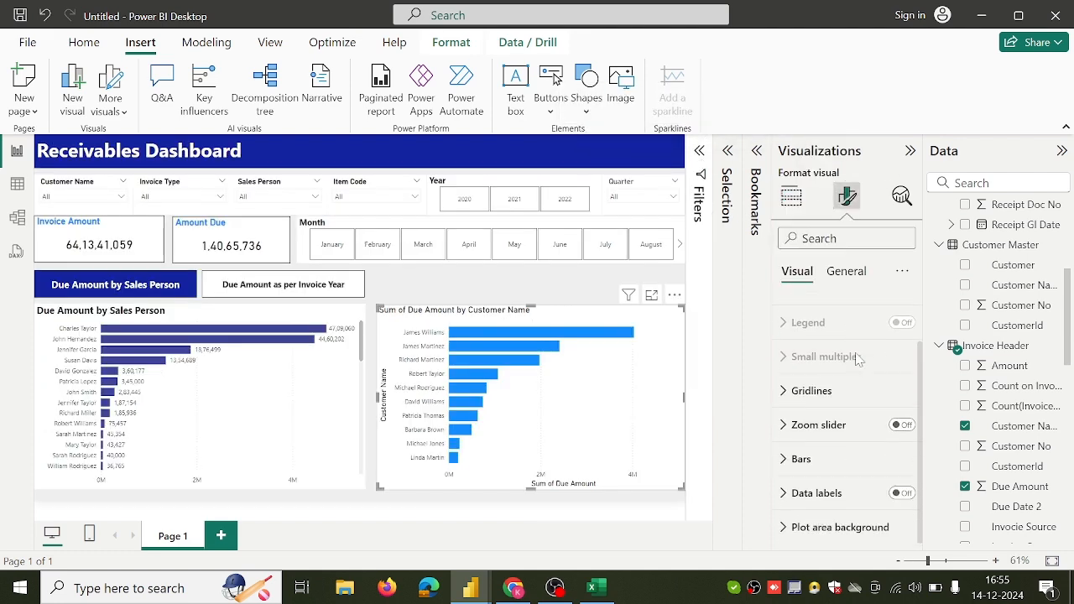
{"action": "left_click", "coordinate": [903, 495]}
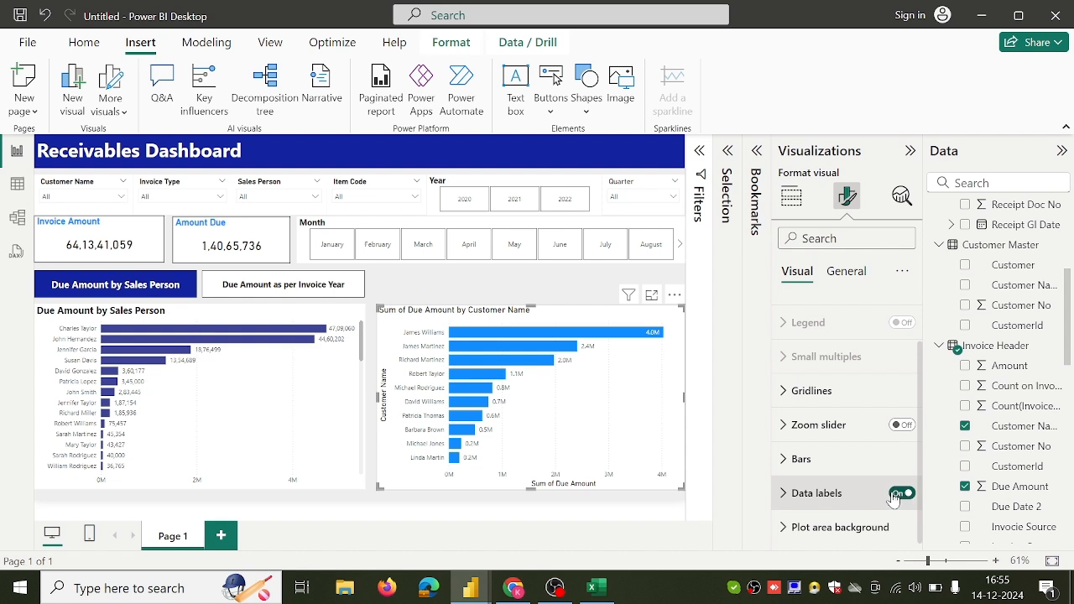
{"action": "left_click", "coordinate": [812, 488]}
{"action": "scroll", "coordinate": [812, 486], "scroll_direction": "down", "scroll_amount": 3}
{"action": "scroll", "coordinate": [812, 487], "scroll_direction": "up", "scroll_amount": 1}
{"action": "scroll", "coordinate": [812, 486], "scroll_direction": "down", "scroll_amount": 1}
{"action": "scroll", "coordinate": [812, 486], "scroll_direction": "down", "scroll_amount": 3}
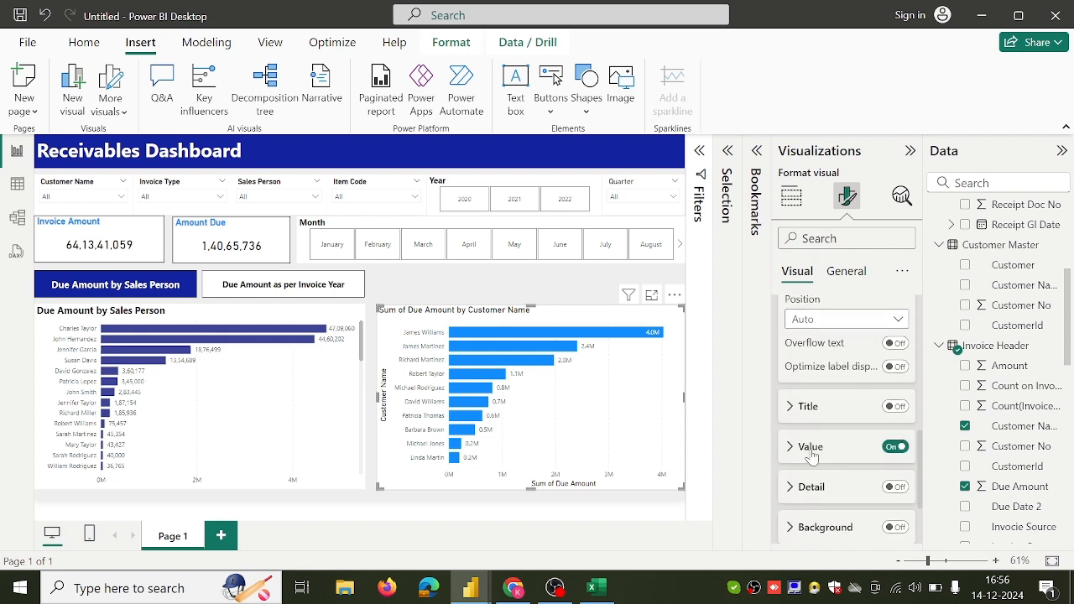
{"action": "left_click", "coordinate": [810, 446]}
{"action": "scroll", "coordinate": [812, 455], "scroll_direction": "down", "scroll_amount": 5}
{"action": "scroll", "coordinate": [812, 455], "scroll_direction": "up", "scroll_amount": 2}
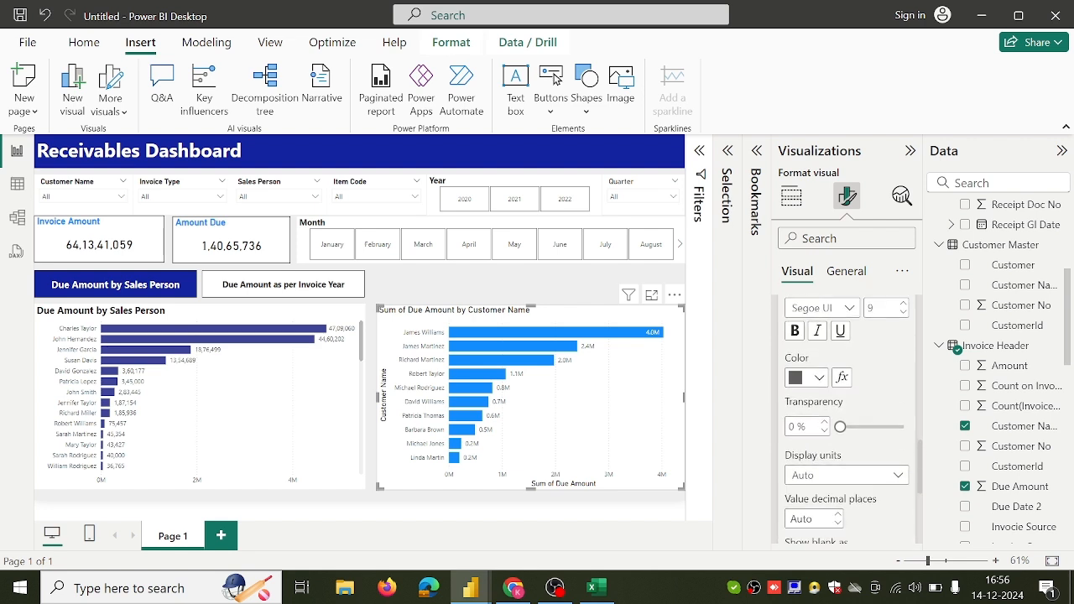
{"action": "scroll", "coordinate": [812, 454], "scroll_direction": "down", "scroll_amount": 1}
{"action": "left_click", "coordinate": [825, 442]}
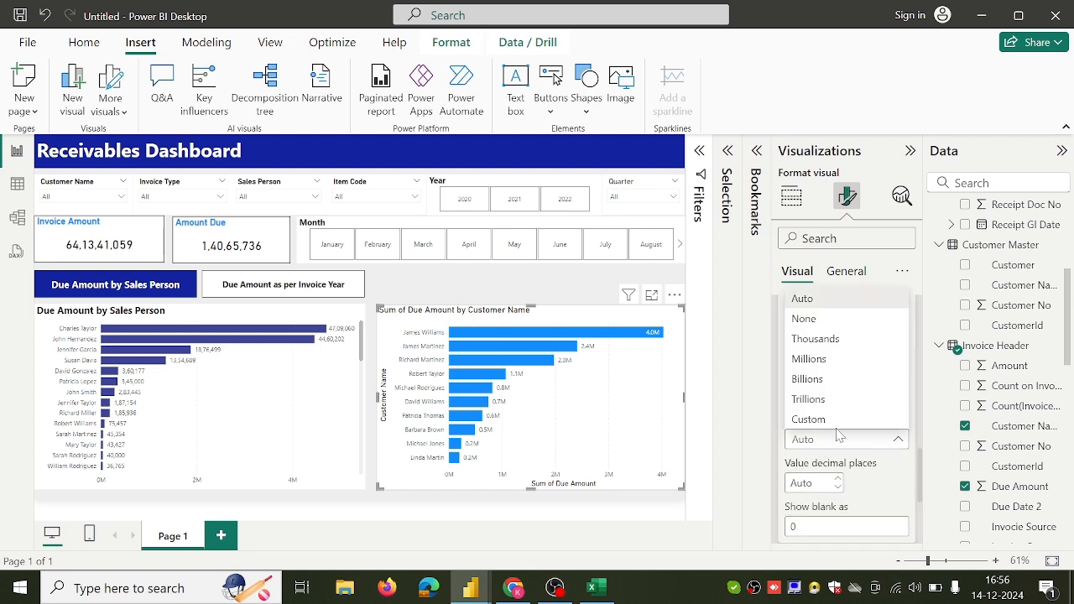
{"action": "left_click", "coordinate": [854, 326]}
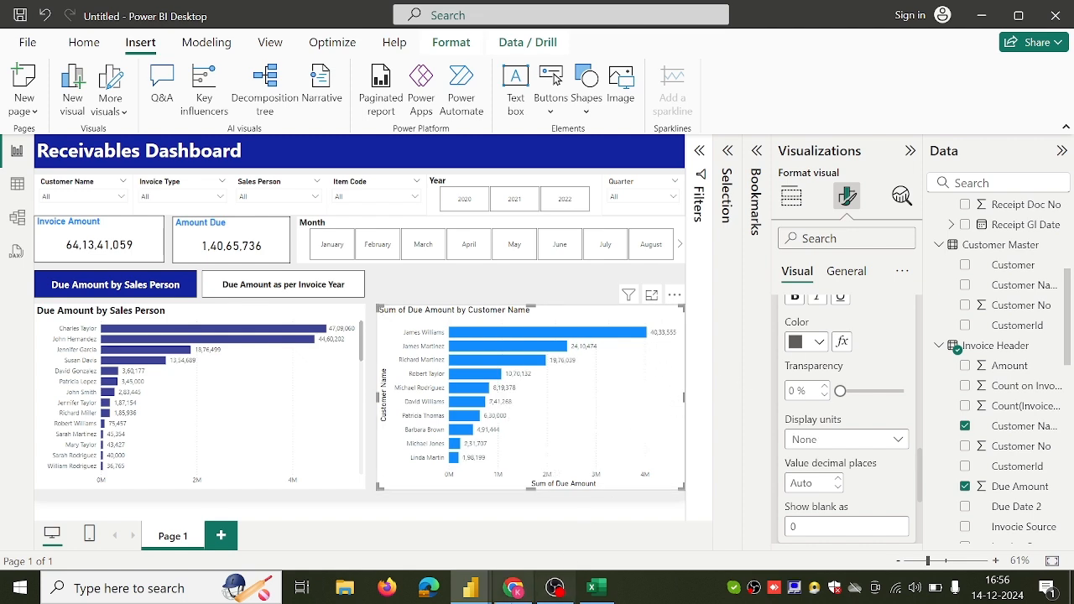
Step: Compare with the reference dashboard and replace the customer chart's Y-axis field with Customer Name from the Applied Receipt table
{"action": "left_click", "coordinate": [514, 588]}
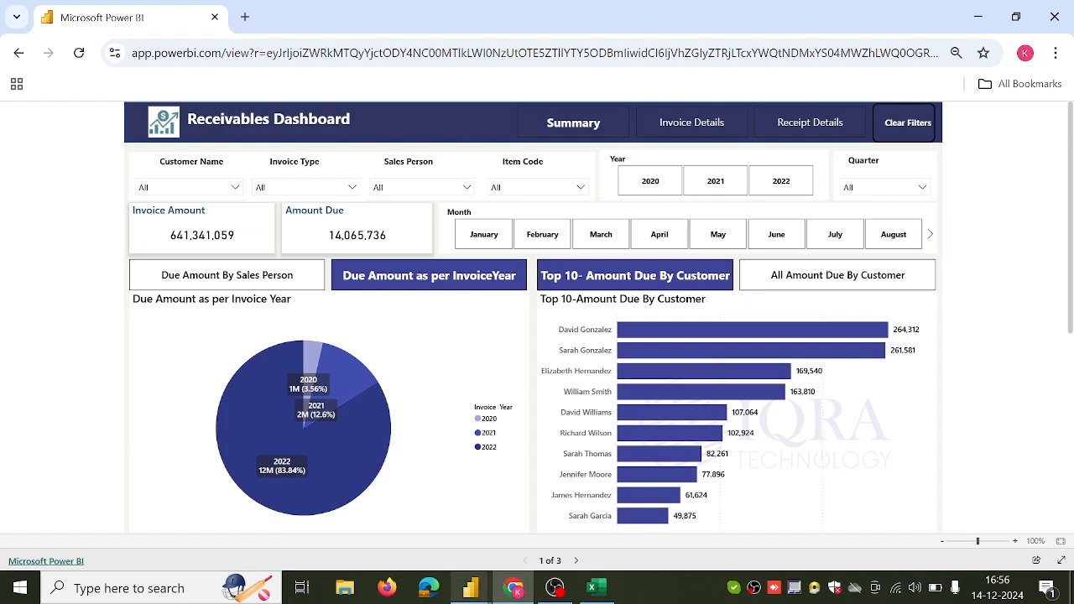
{"action": "mouse_move", "coordinate": [470, 588]}
{"action": "left_click", "coordinate": [563, 514]}
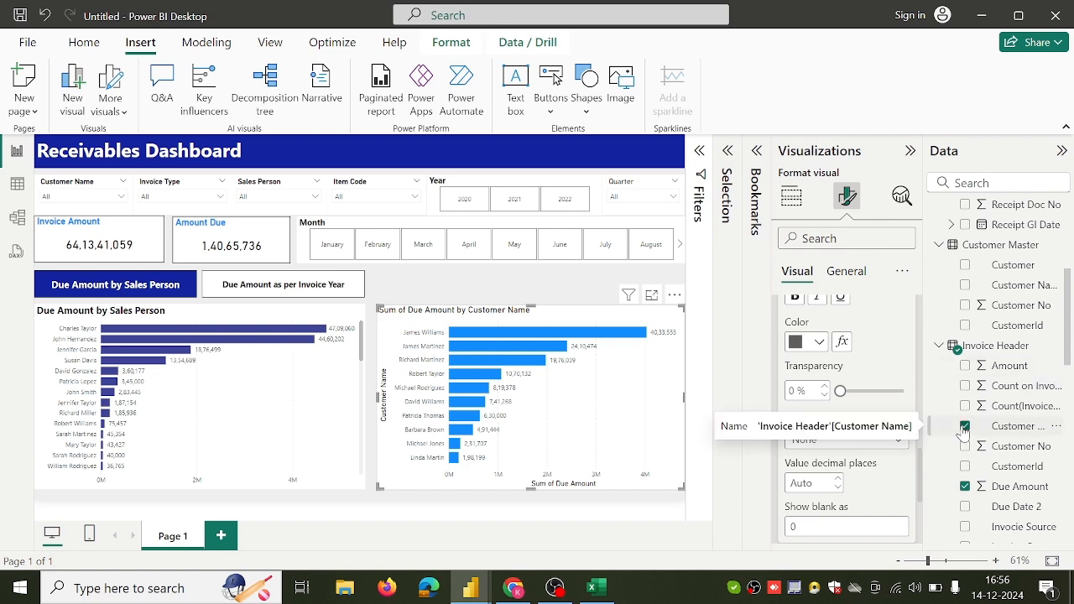
{"action": "scroll", "coordinate": [973, 403], "scroll_direction": "up", "scroll_amount": 4}
{"action": "scroll", "coordinate": [995, 356], "scroll_direction": "down", "scroll_amount": 6}
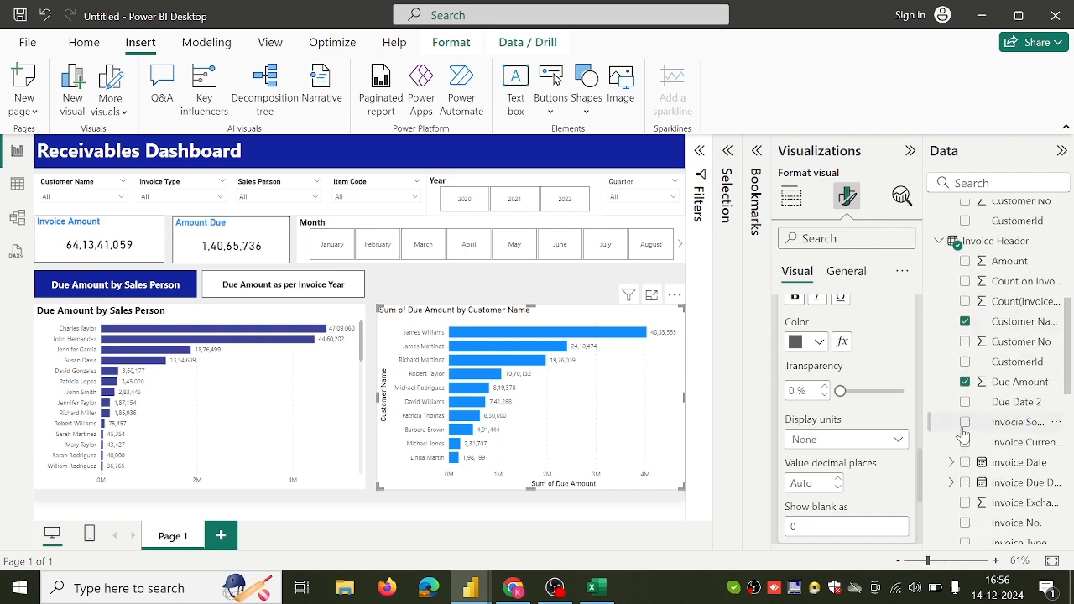
{"action": "left_click", "coordinate": [964, 321]}
{"action": "scroll", "coordinate": [967, 323], "scroll_direction": "up", "scroll_amount": 6}
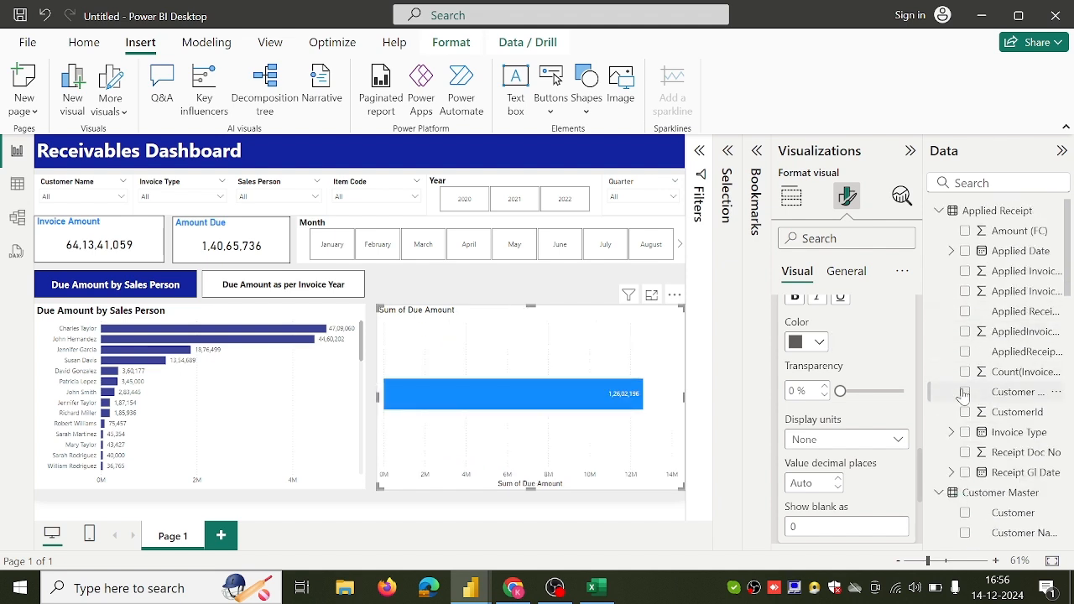
{"action": "left_click", "coordinate": [965, 393]}
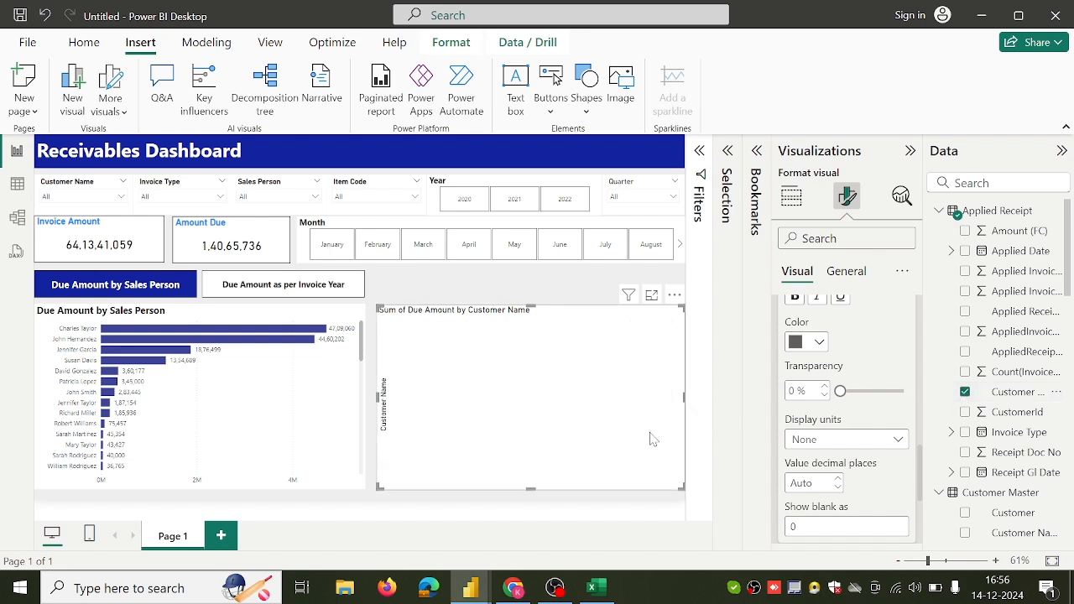
Step: Edit the relationship between Applied Receipt and Invoice Header to use InvoiceId as the Invoice Header column
{"action": "left_click", "coordinate": [18, 221]}
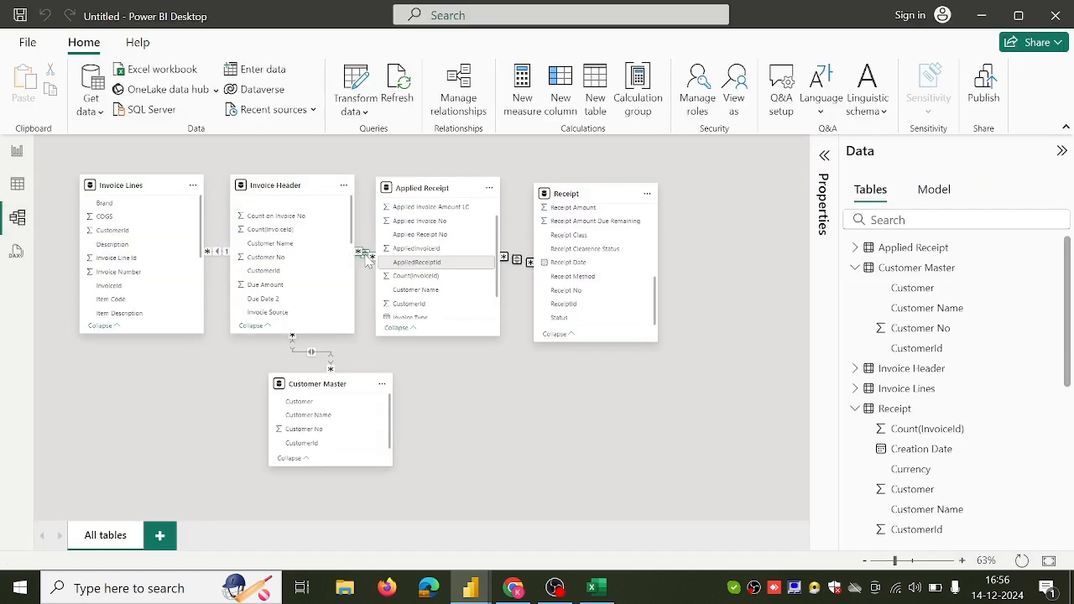
{"action": "scroll", "coordinate": [318, 277], "scroll_direction": "down", "scroll_amount": 3}
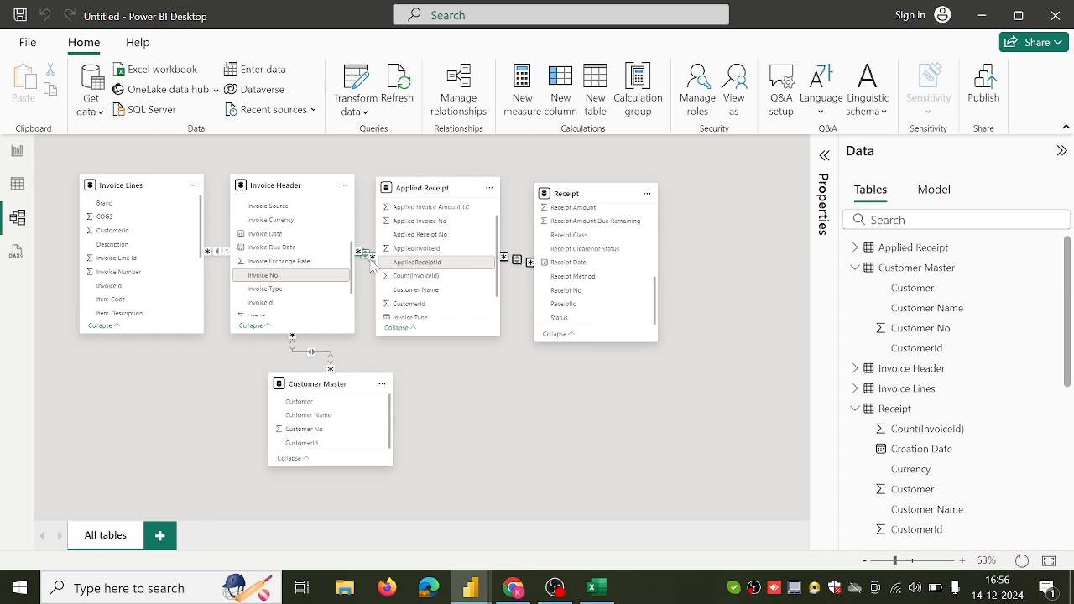
{"action": "right_click", "coordinate": [371, 262]}
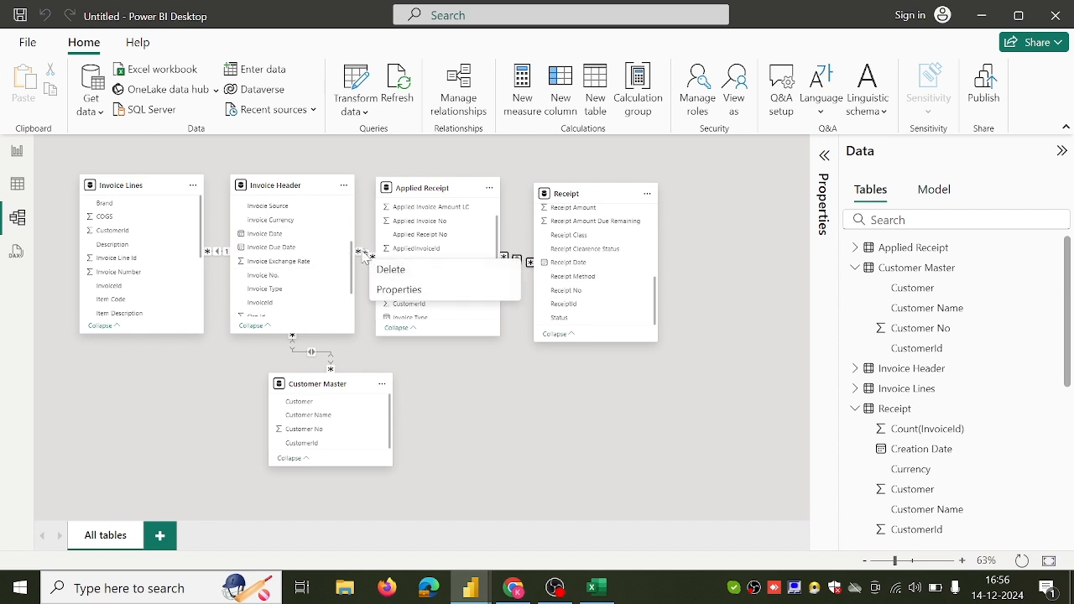
{"action": "left_click", "coordinate": [385, 296]}
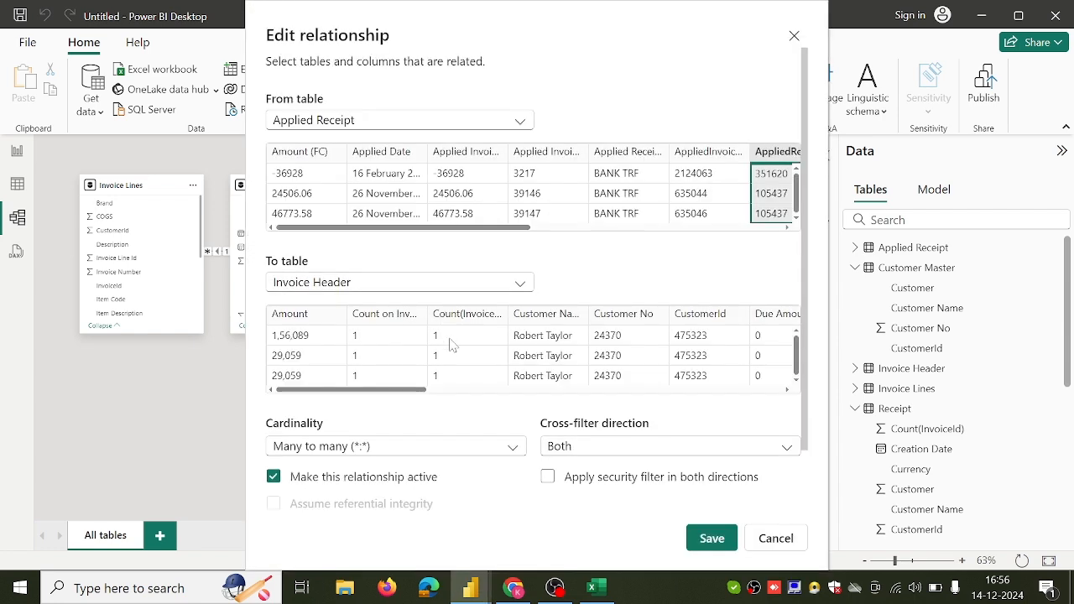
{"action": "scroll", "coordinate": [544, 351], "scroll_direction": "right", "scroll_amount": 10}
{"action": "scroll", "coordinate": [544, 350], "scroll_direction": "left", "scroll_amount": 8}
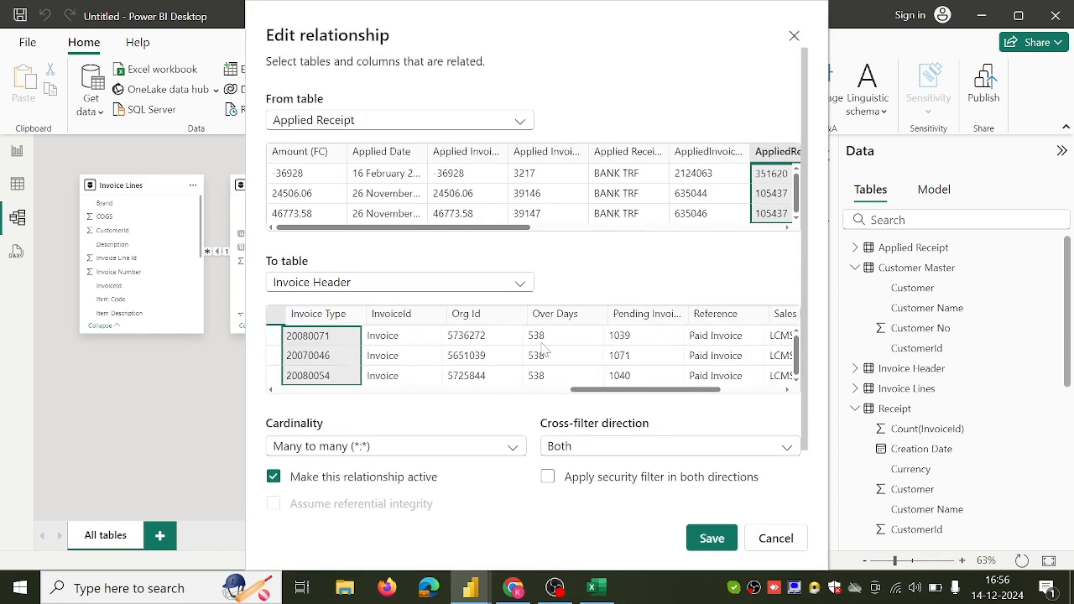
{"action": "scroll", "coordinate": [544, 350], "scroll_direction": "right", "scroll_amount": 5}
{"action": "left_click", "coordinate": [544, 350]}
{"action": "scroll", "coordinate": [544, 351], "scroll_direction": "right", "scroll_amount": 2}
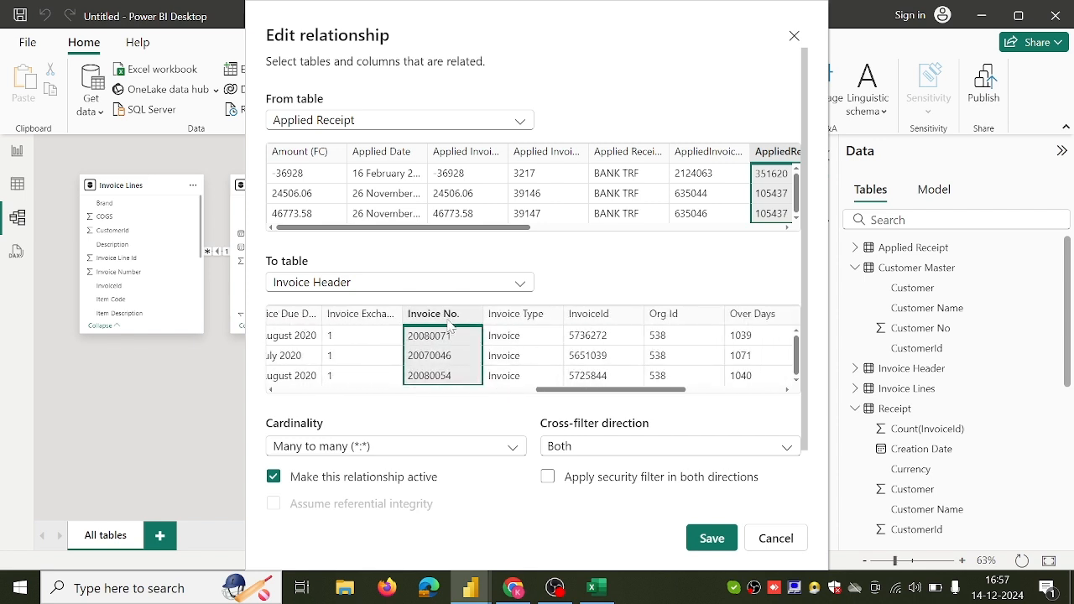
{"action": "left_click", "coordinate": [598, 315]}
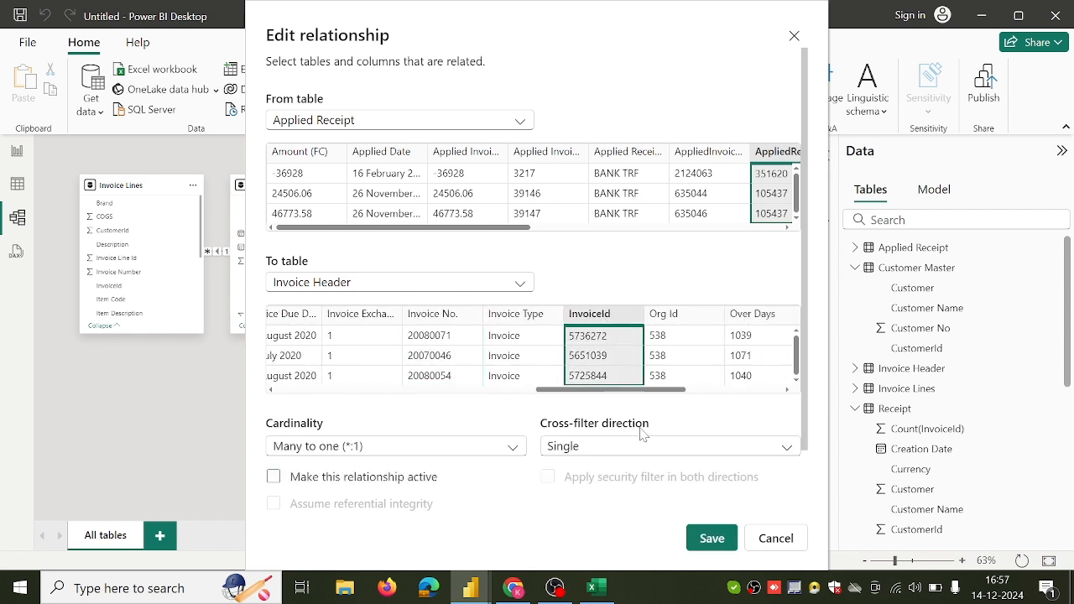
Step: Set the relationship's cross-filter direction to Both, make it active and save it
{"action": "left_click", "coordinate": [591, 453]}
{"action": "left_click", "coordinate": [587, 490]}
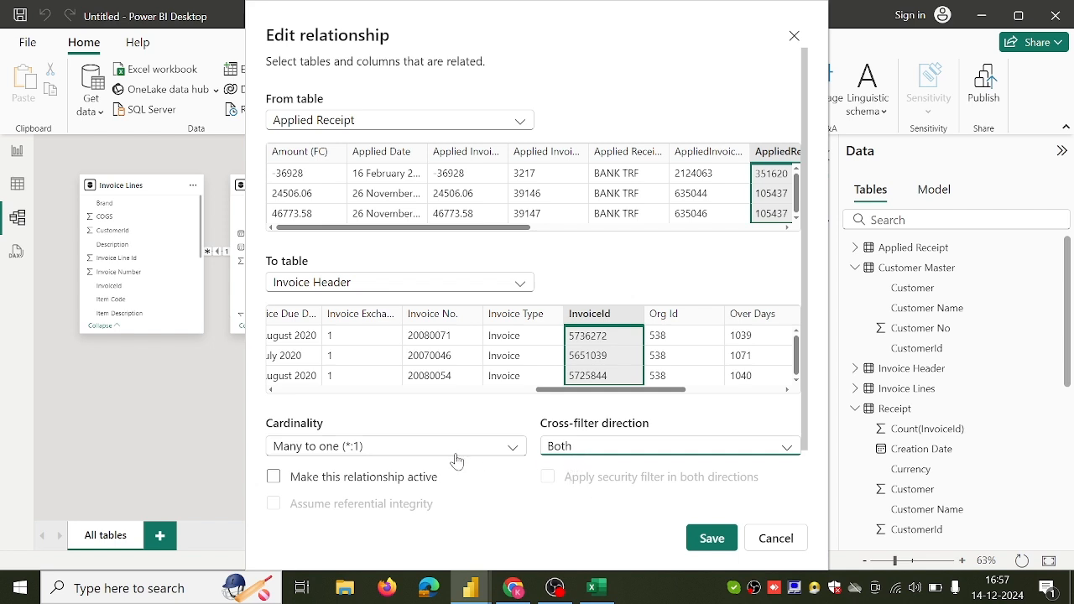
{"action": "left_click", "coordinate": [274, 484]}
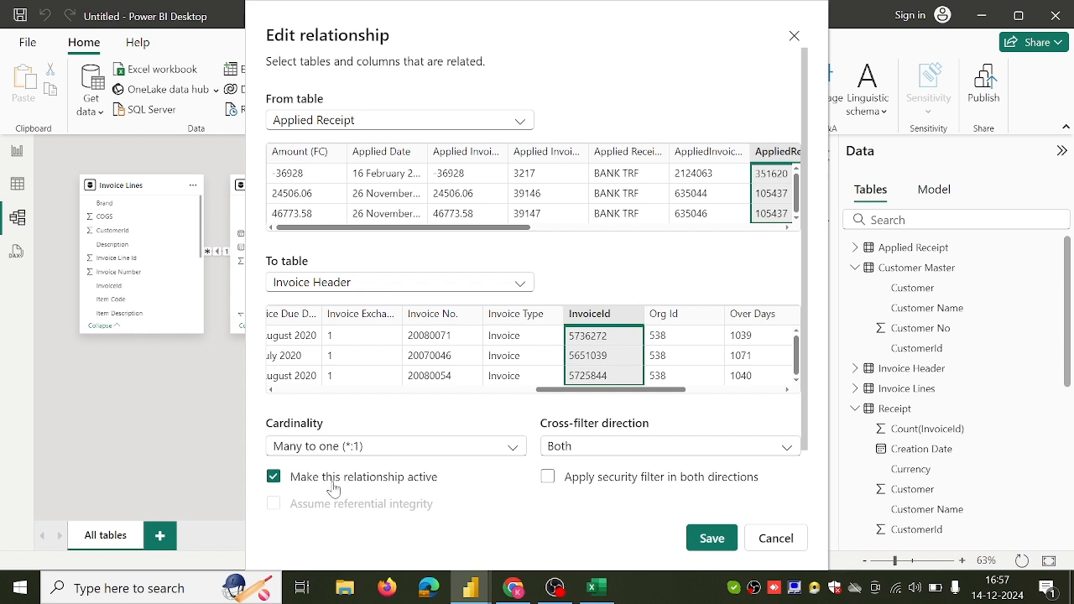
{"action": "left_click", "coordinate": [700, 537]}
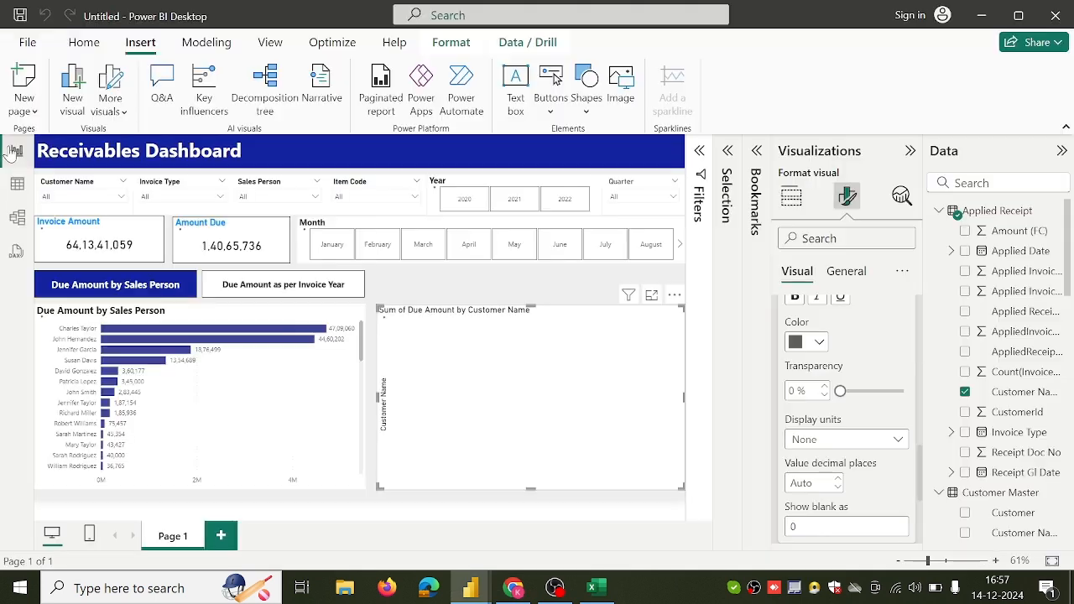
Step: Remove Customer Name from the customer chart's Y-axis in the report and add it again from the Applied Receipt table
{"action": "left_click", "coordinate": [17, 151]}
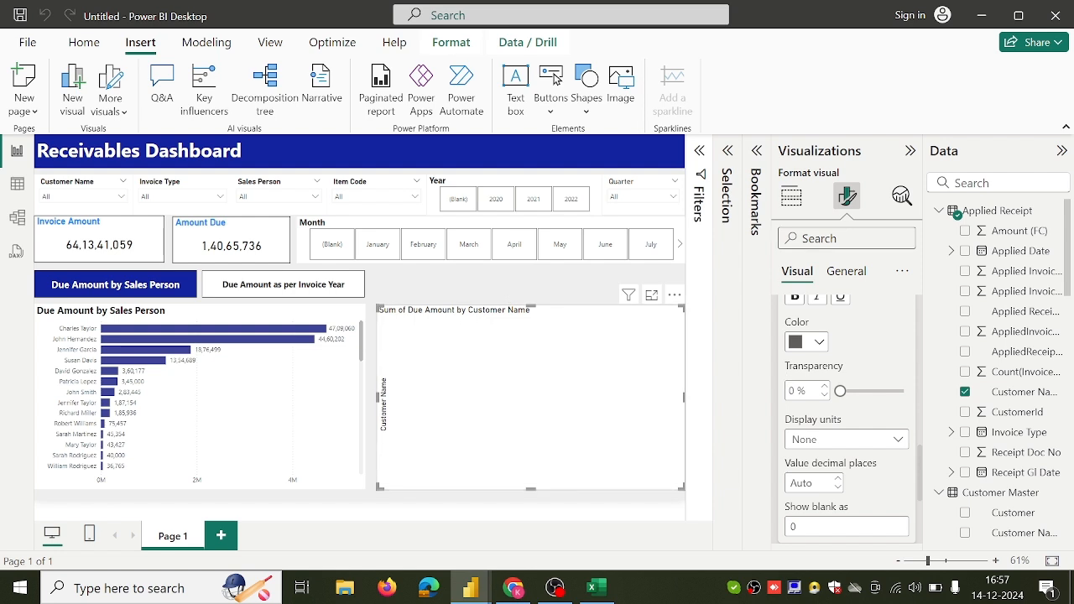
{"action": "left_click", "coordinate": [790, 198]}
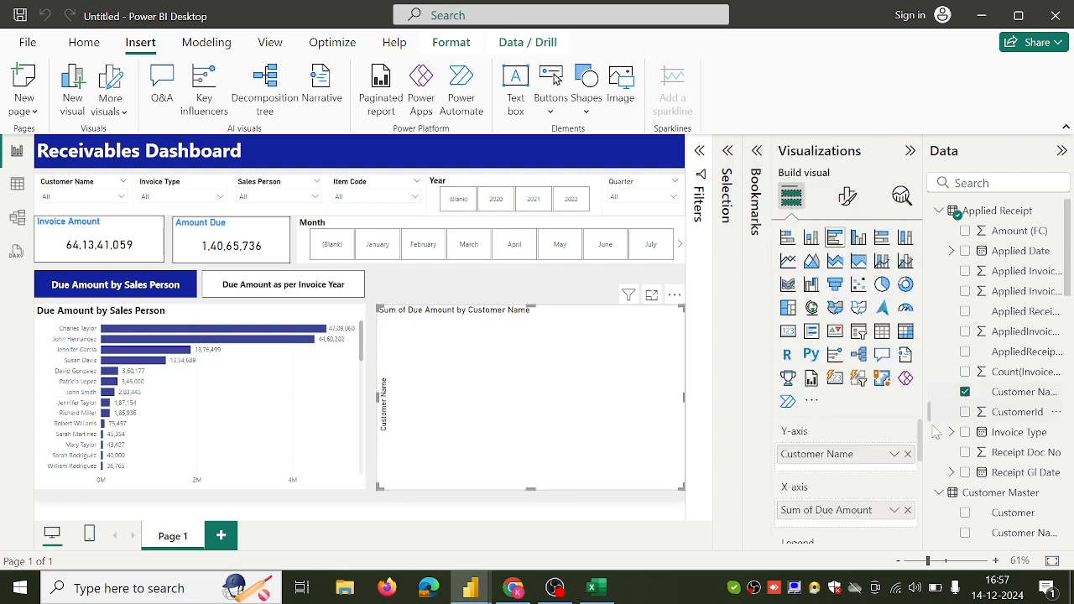
{"action": "left_click", "coordinate": [908, 455]}
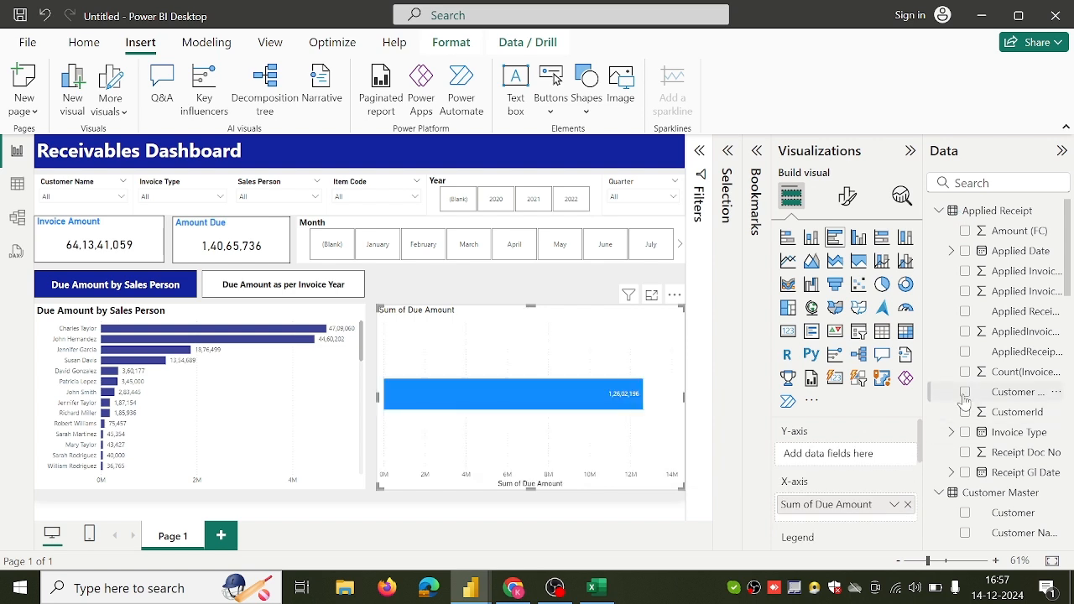
{"action": "left_click", "coordinate": [964, 392]}
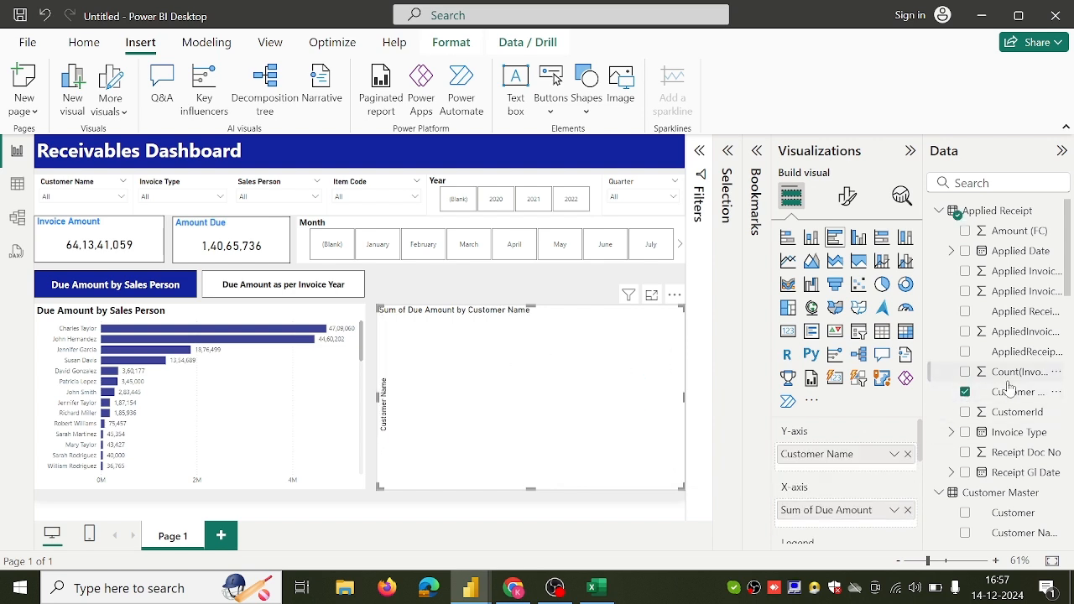
Step: Remove the old top 10 Customer Name filter from the customer chart
{"action": "left_click", "coordinate": [698, 229]}
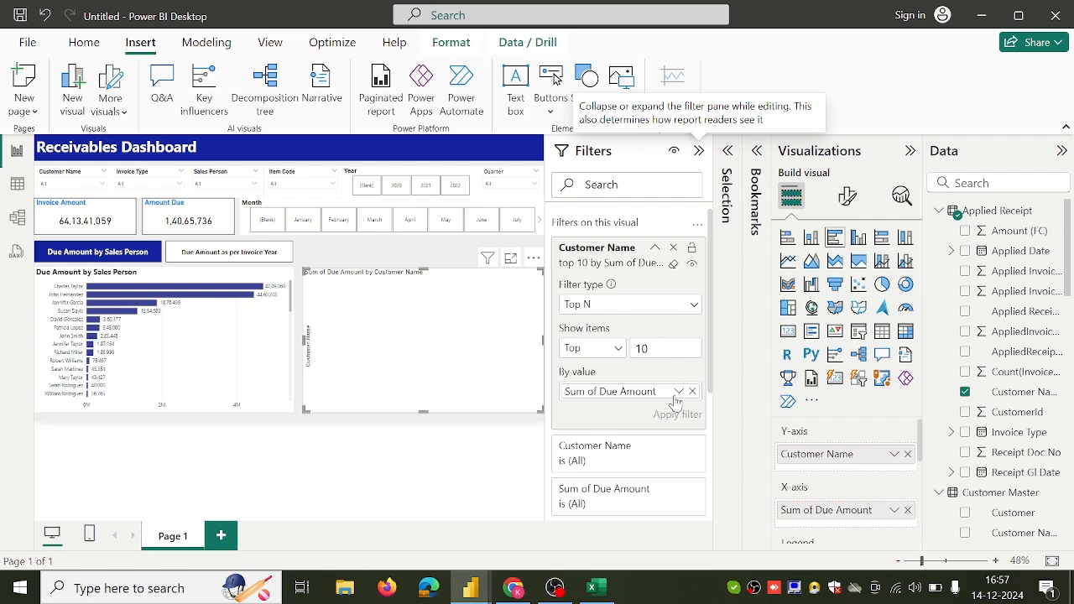
{"action": "left_click", "coordinate": [673, 248]}
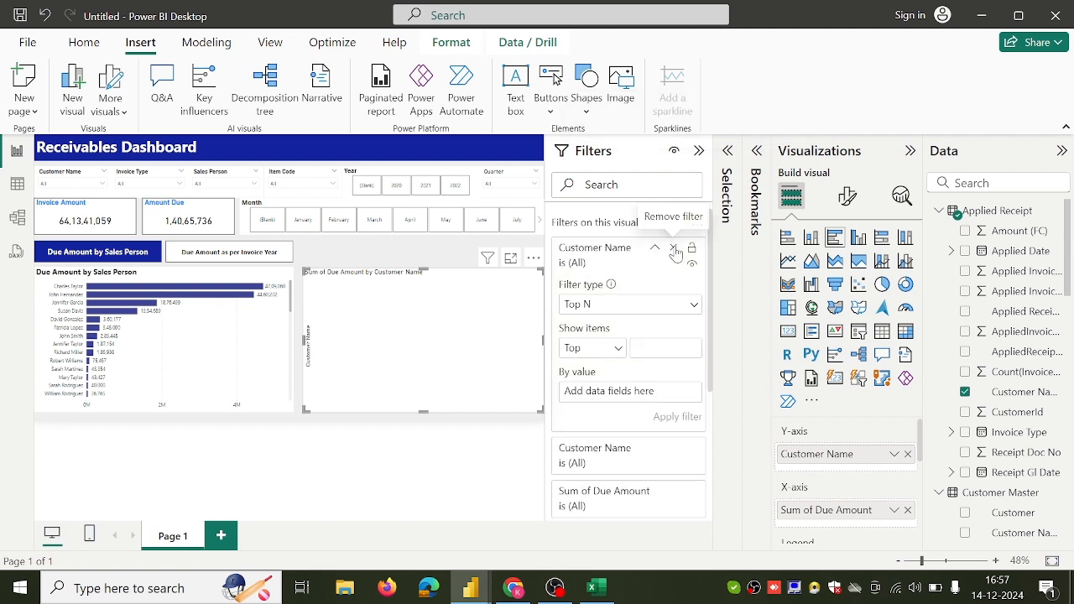
{"action": "left_click", "coordinate": [673, 248]}
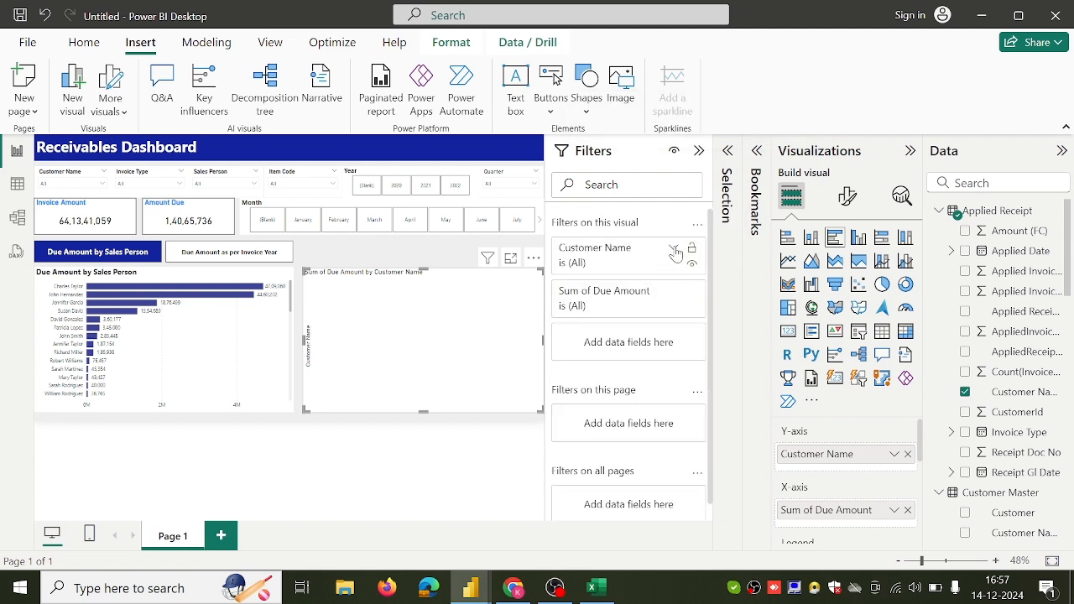
Step: Filter the chart's Applied Receipt Customer Name with a Top N filter showing the top 10 by Sum of Due Amount
{"action": "left_click", "coordinate": [673, 247]}
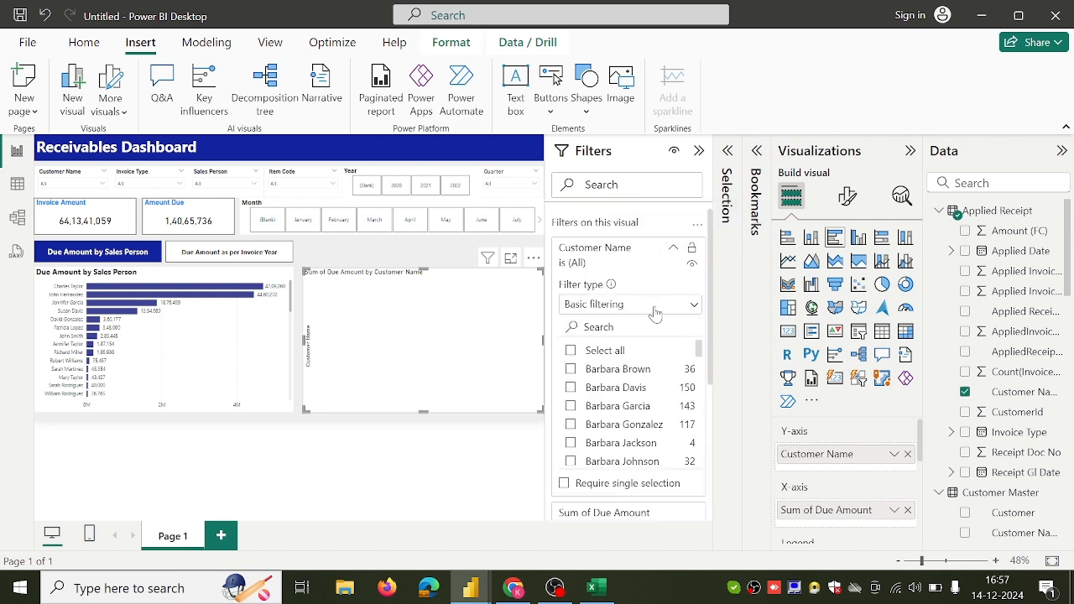
{"action": "left_click", "coordinate": [654, 307]}
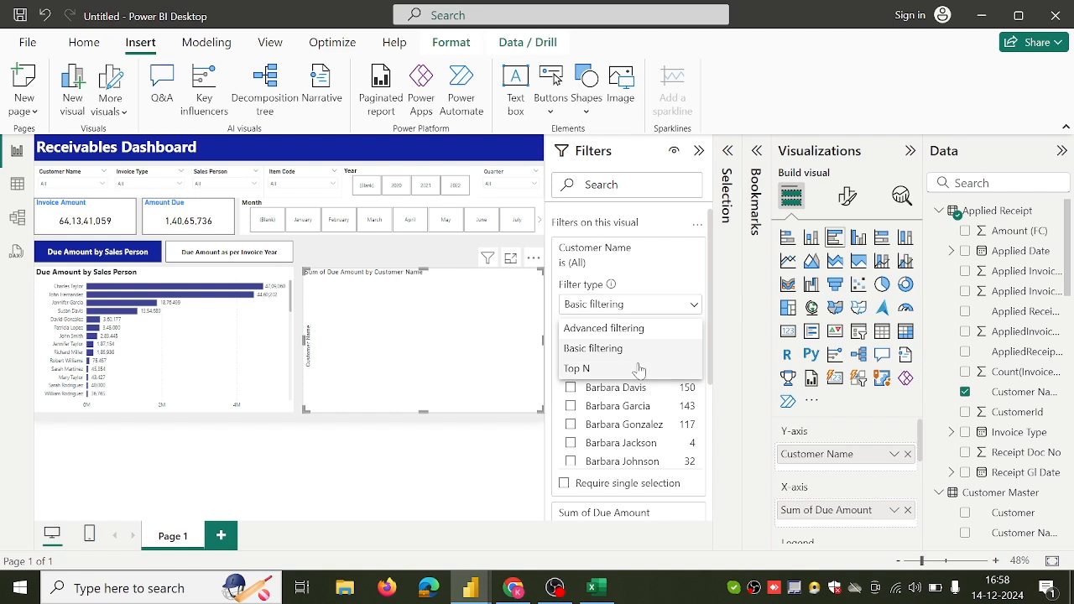
{"action": "left_click", "coordinate": [639, 369]}
{"action": "left_click", "coordinate": [659, 348]}
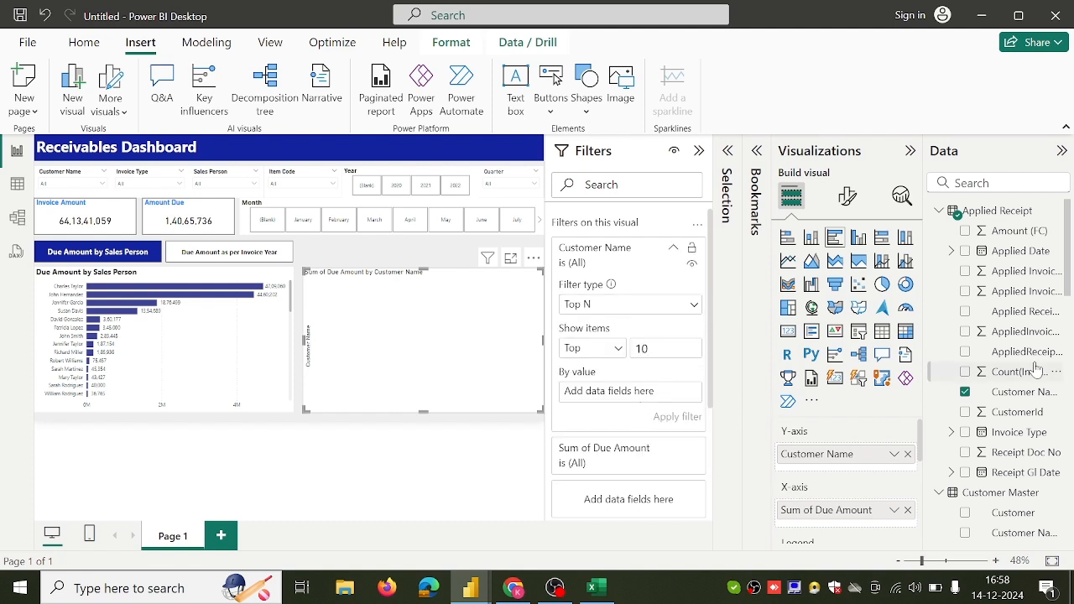
{"action": "scroll", "coordinate": [1027, 417], "scroll_direction": "down", "scroll_amount": 5}
{"action": "scroll", "coordinate": [1027, 417], "scroll_direction": "up", "scroll_amount": 4}
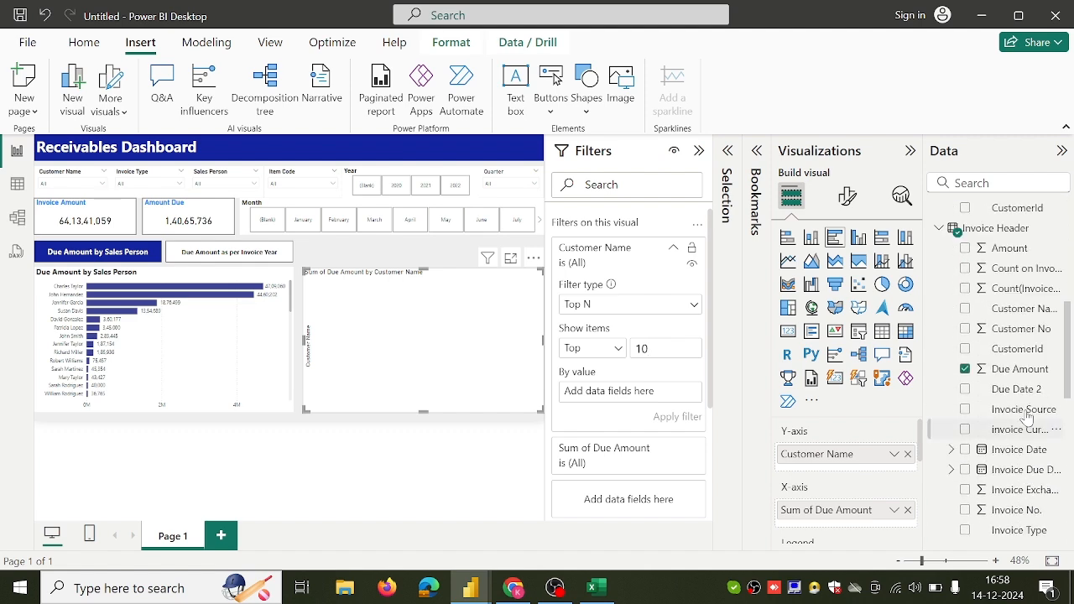
{"action": "left_click_drag", "start_coordinate": [1024, 379], "coordinate": [683, 410]}
{"action": "left_click", "coordinate": [681, 415]}
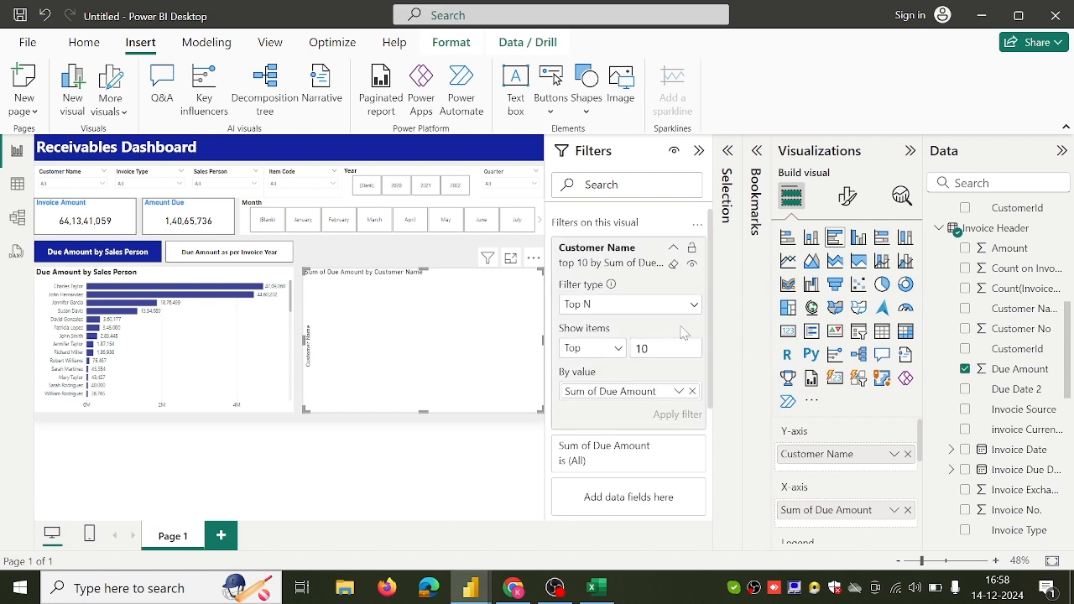
{"action": "scroll", "coordinate": [660, 290], "scroll_direction": "down", "scroll_amount": 1}
{"action": "scroll", "coordinate": [661, 290], "scroll_direction": "down", "scroll_amount": 3}
{"action": "scroll", "coordinate": [660, 291], "scroll_direction": "up", "scroll_amount": 3}
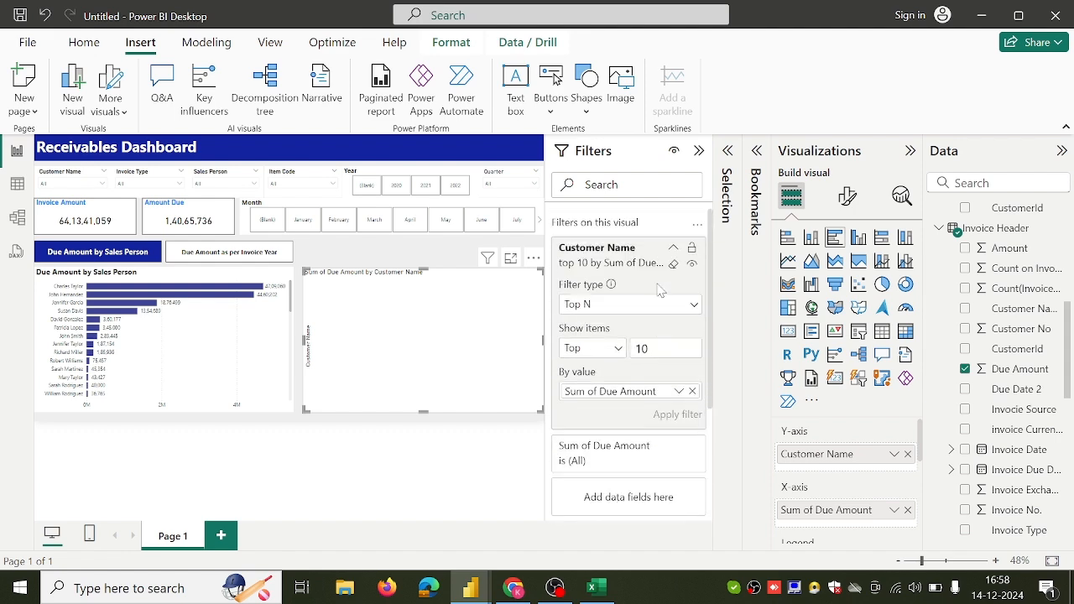
{"action": "left_click", "coordinate": [698, 151]}
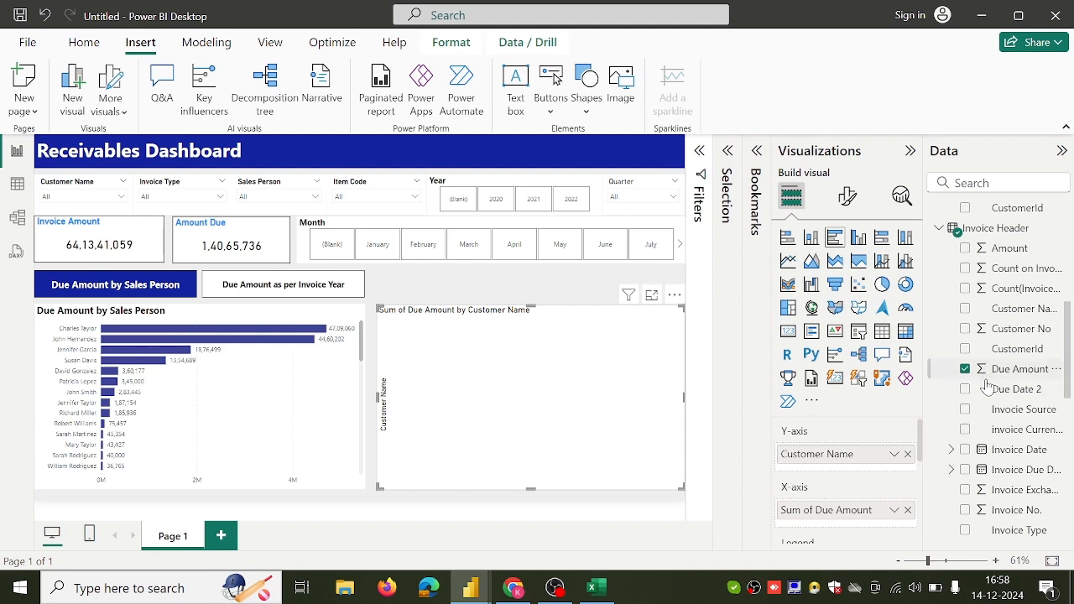
Step: Edit the Applied Receipt–Invoice Header relationship in the model so that AppliedInvoiceId is matched to InvoiceId
{"action": "left_click", "coordinate": [15, 220]}
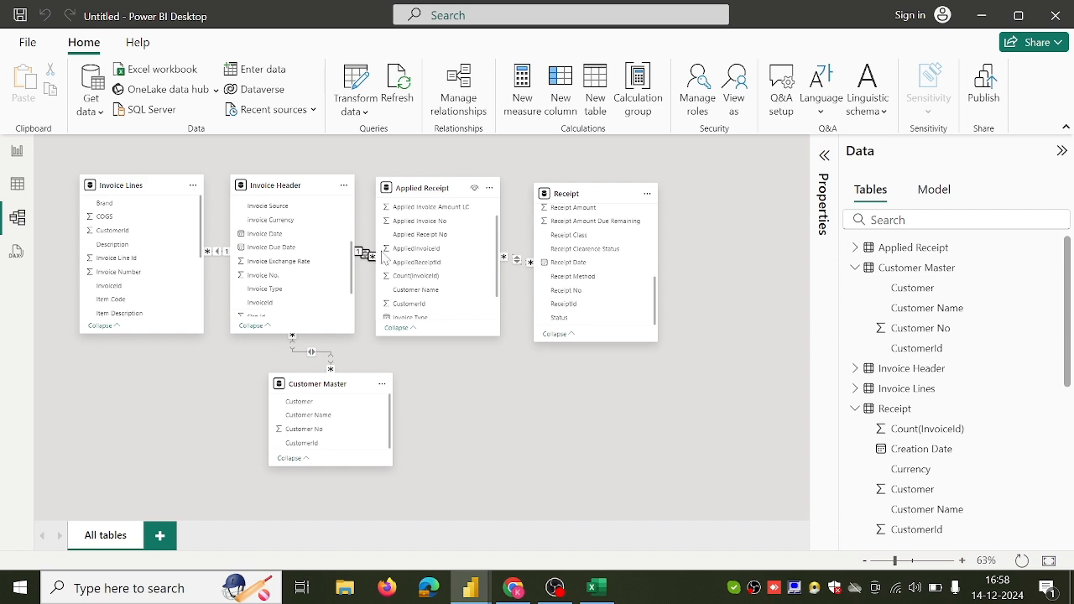
{"action": "right_click", "coordinate": [366, 255]}
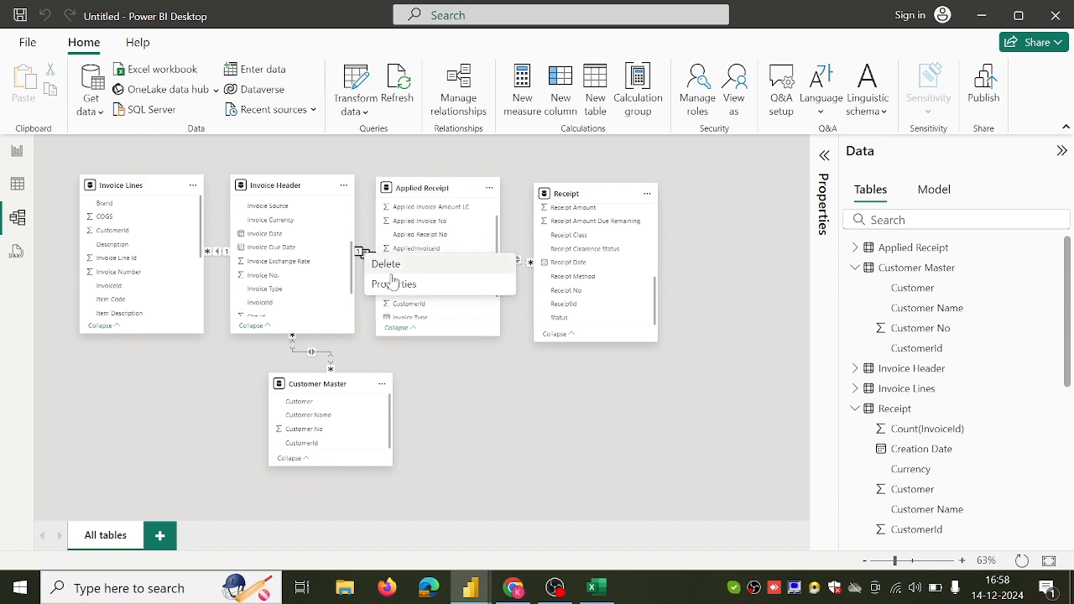
{"action": "left_click", "coordinate": [391, 283]}
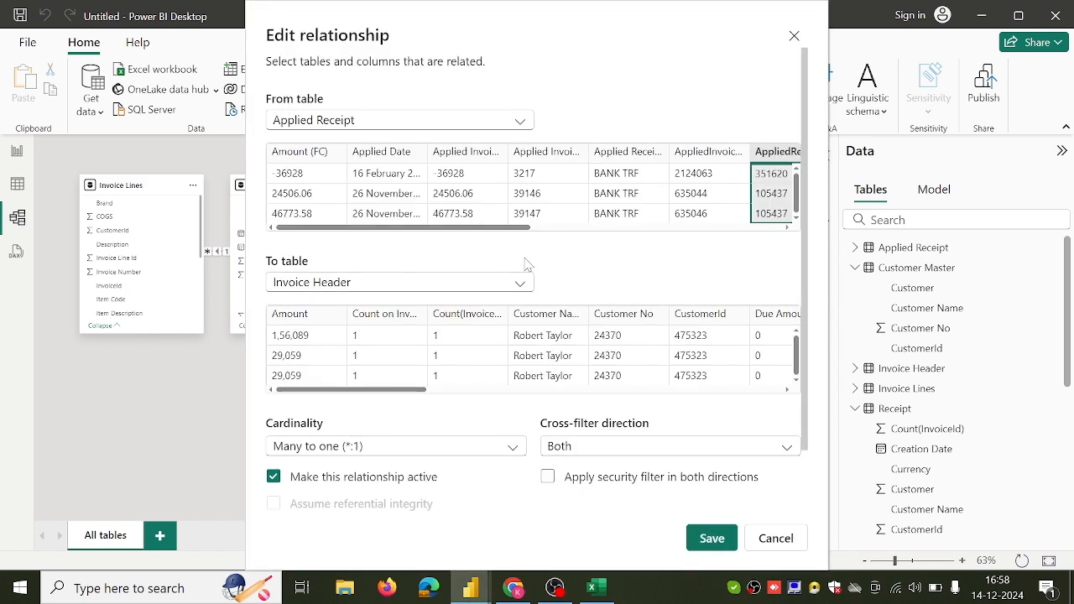
{"action": "left_click", "coordinate": [709, 152]}
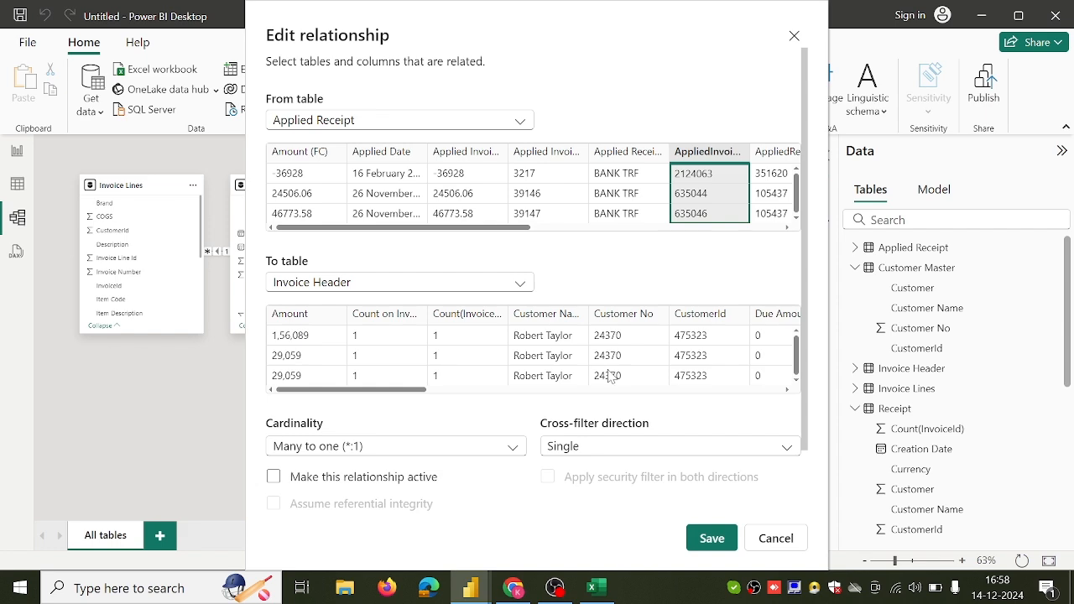
{"action": "scroll", "coordinate": [610, 376], "scroll_direction": "right", "scroll_amount": 12}
{"action": "scroll", "coordinate": [610, 376], "scroll_direction": "left", "scroll_amount": 3}
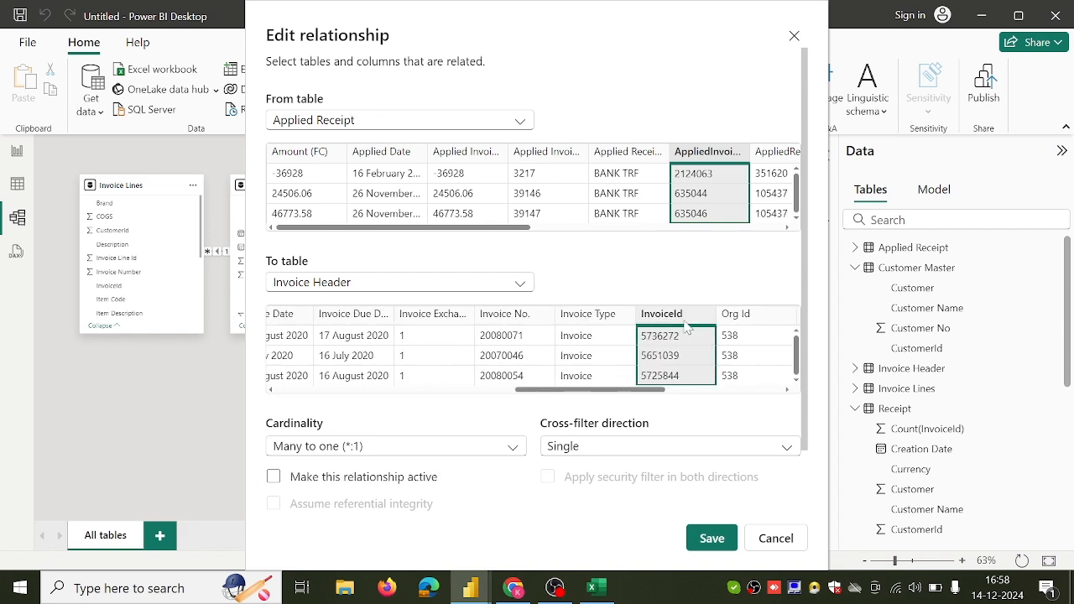
Step: Set the corrected AppliedInvoiceId–InvoiceId relationship to filter in both directions, make it active and save it
{"action": "left_click", "coordinate": [631, 447]}
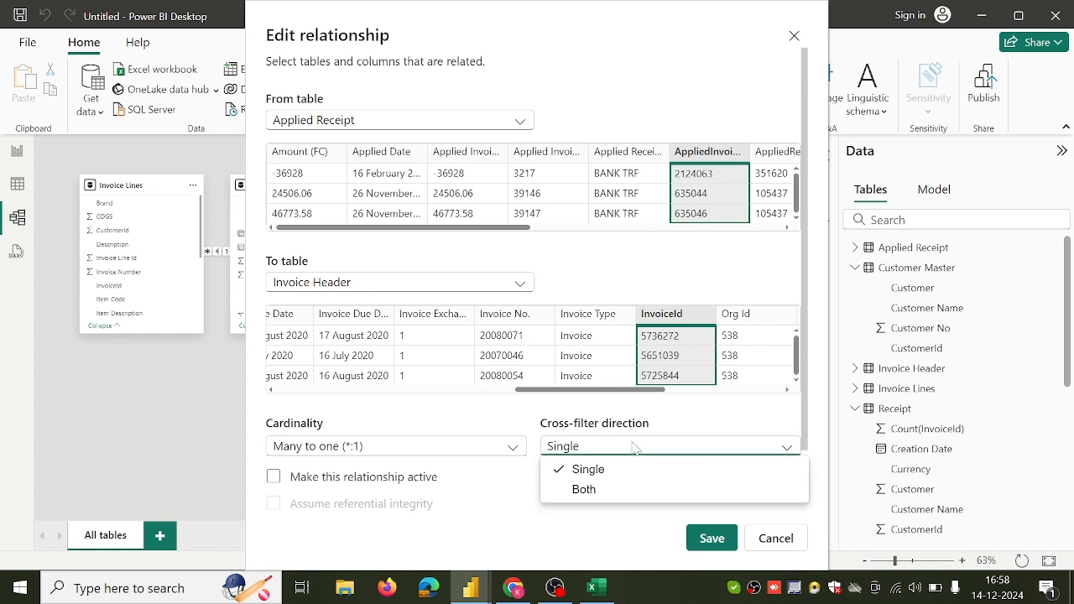
{"action": "left_click", "coordinate": [614, 493]}
{"action": "left_click", "coordinate": [275, 480]}
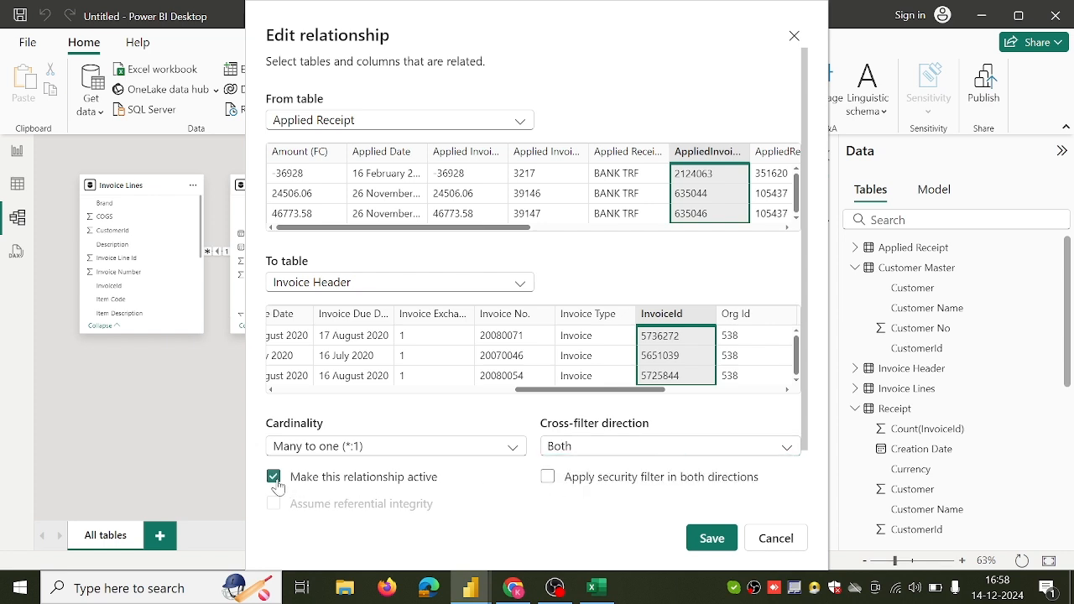
{"action": "left_click", "coordinate": [700, 534]}
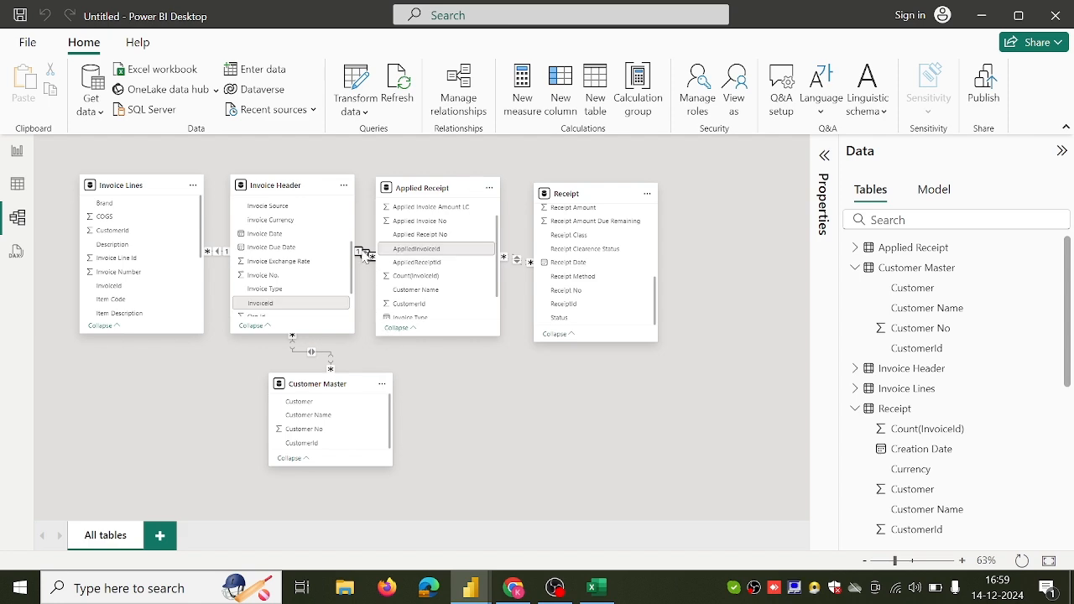
Step: Return to the report and set the customer chart's data label position to Outside end
{"action": "left_click", "coordinate": [14, 166]}
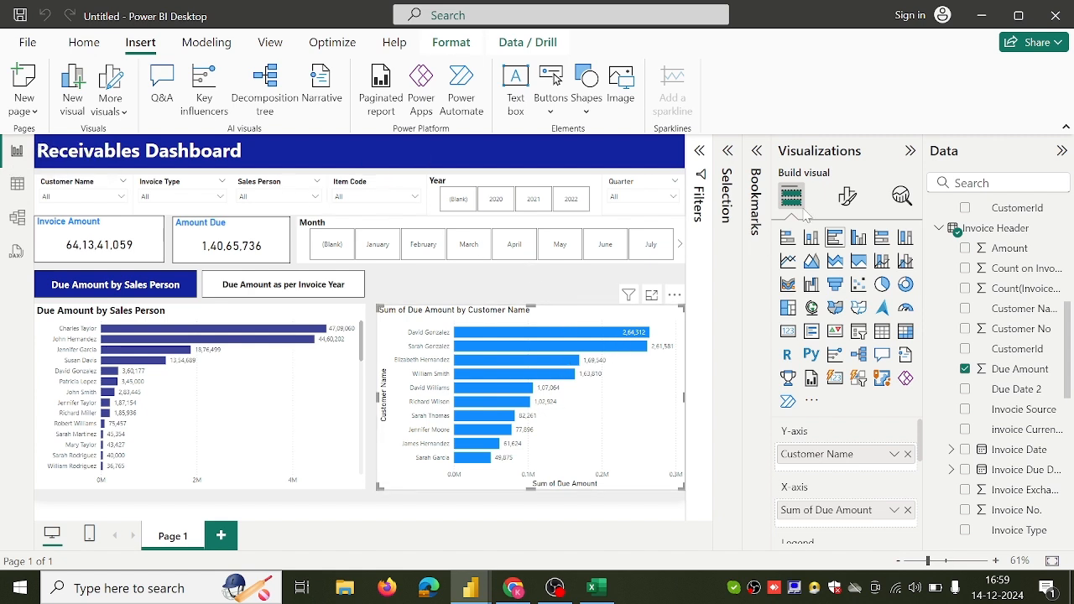
{"action": "left_click", "coordinate": [847, 196]}
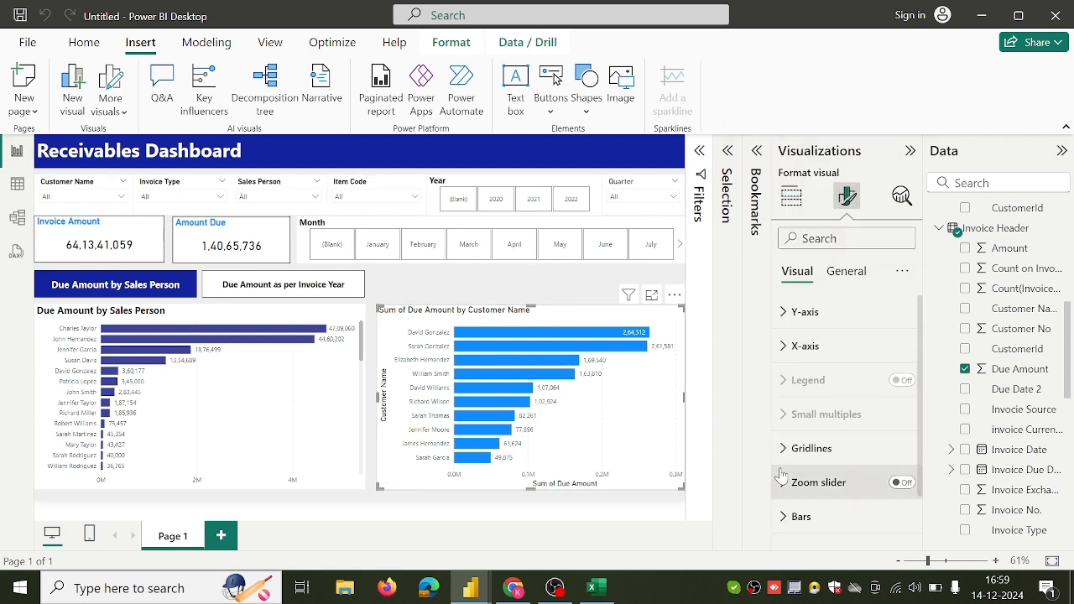
{"action": "scroll", "coordinate": [809, 495], "scroll_direction": "down", "scroll_amount": 2}
{"action": "left_click", "coordinate": [813, 495]}
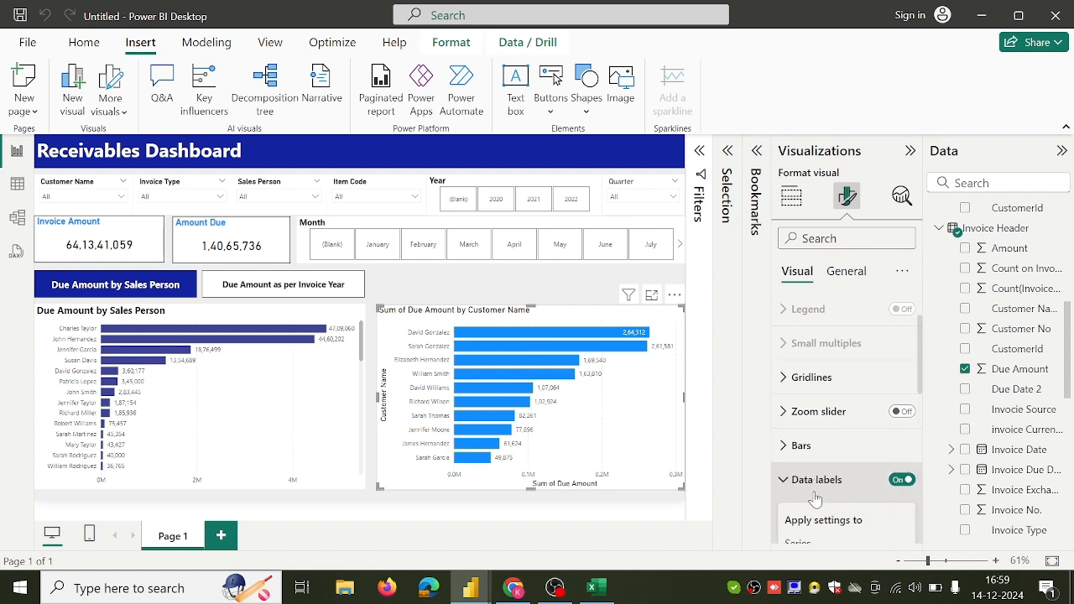
{"action": "scroll", "coordinate": [814, 499], "scroll_direction": "down", "scroll_amount": 5}
{"action": "left_click", "coordinate": [812, 491]}
{"action": "scroll", "coordinate": [814, 504], "scroll_direction": "down", "scroll_amount": 4}
{"action": "scroll", "coordinate": [815, 499], "scroll_direction": "down", "scroll_amount": 2}
{"action": "scroll", "coordinate": [816, 498], "scroll_direction": "up", "scroll_amount": 2}
{"action": "scroll", "coordinate": [815, 497], "scroll_direction": "up", "scroll_amount": 5}
{"action": "scroll", "coordinate": [814, 498], "scroll_direction": "up", "scroll_amount": 2}
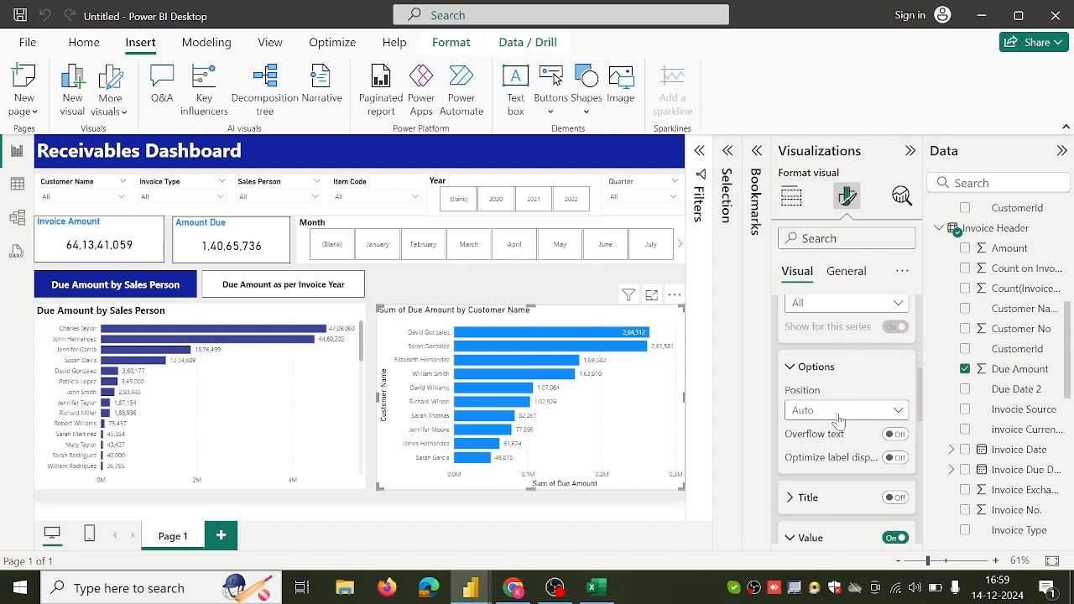
{"action": "left_click", "coordinate": [838, 411]}
{"action": "left_click", "coordinate": [819, 471]}
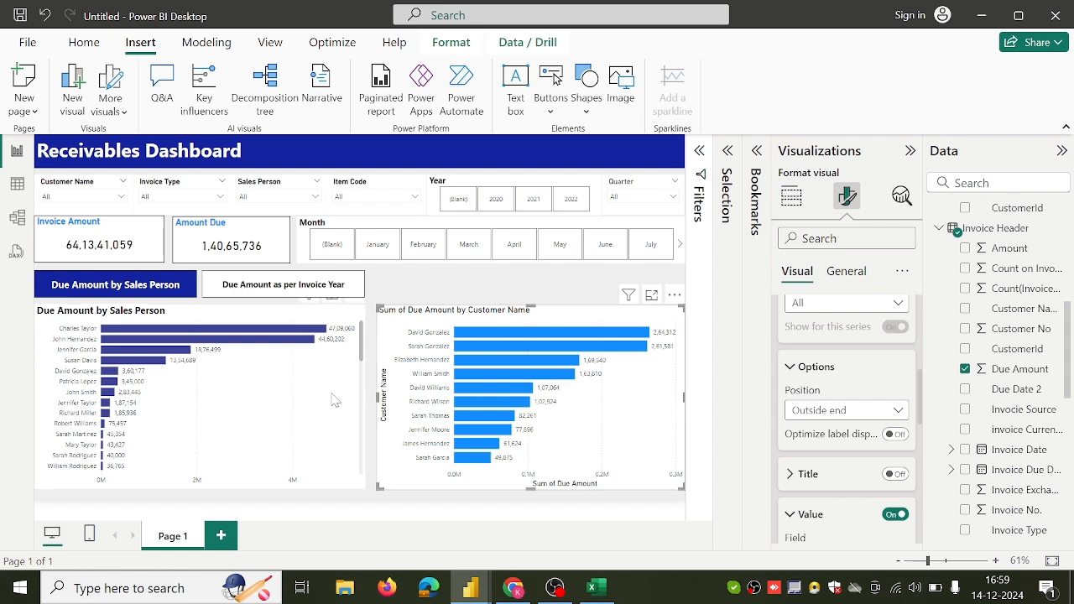
Step: Copy the formatting of the Due Amount by Sales Person chart onto the customer chart with Format painter
{"action": "left_click", "coordinate": [264, 375]}
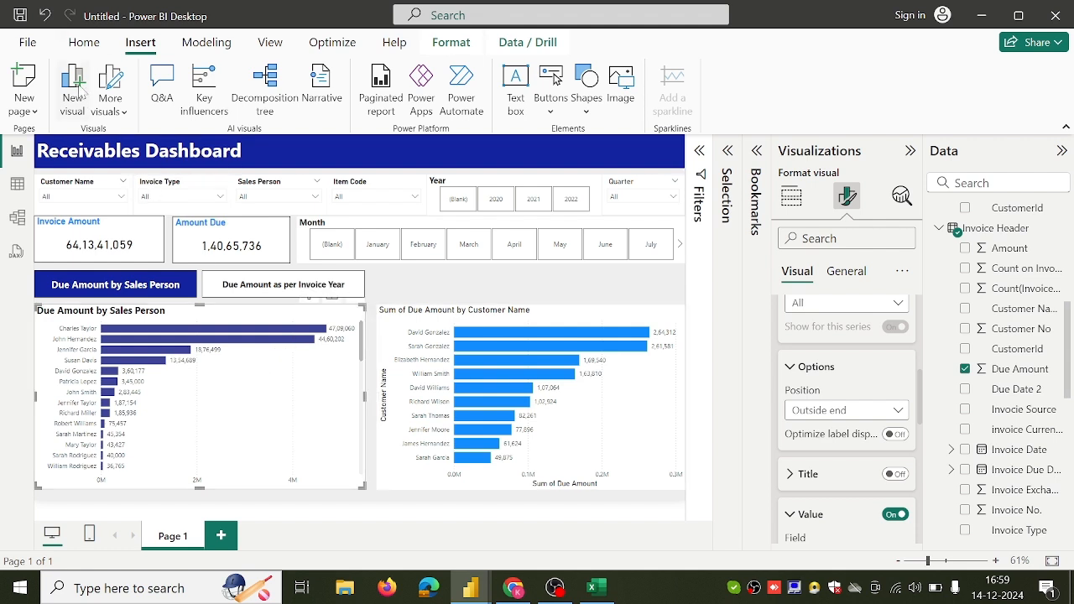
{"action": "left_click", "coordinate": [80, 44]}
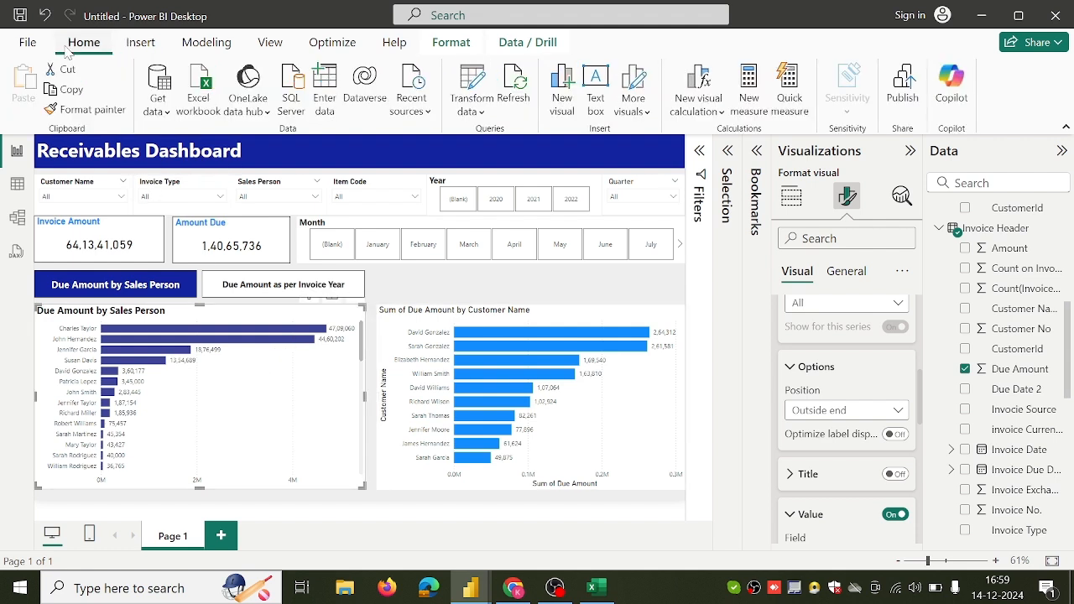
{"action": "left_click", "coordinate": [82, 111]}
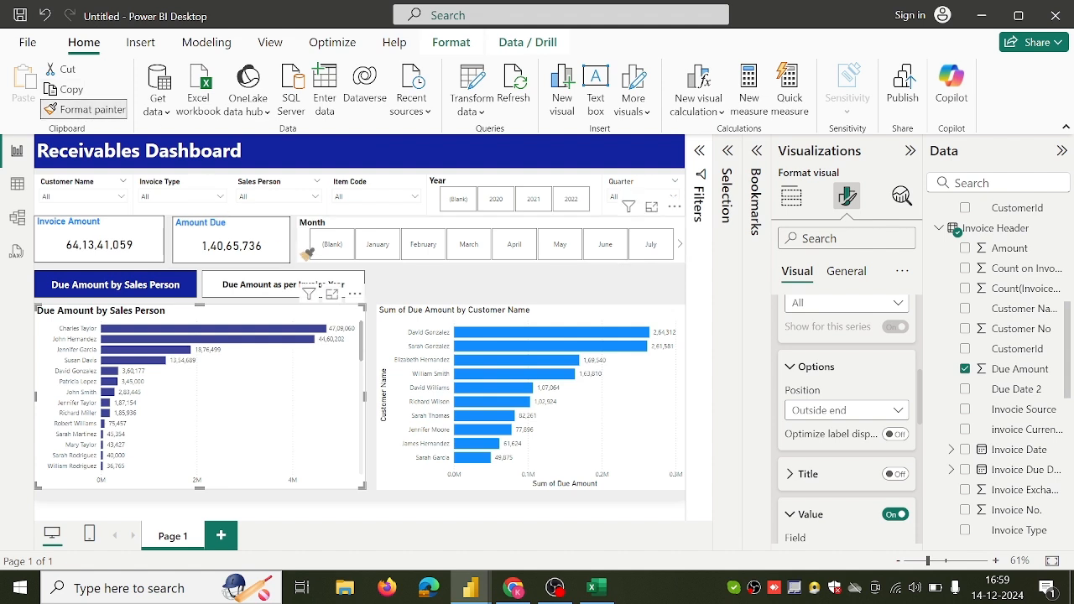
{"action": "left_click", "coordinate": [607, 410]}
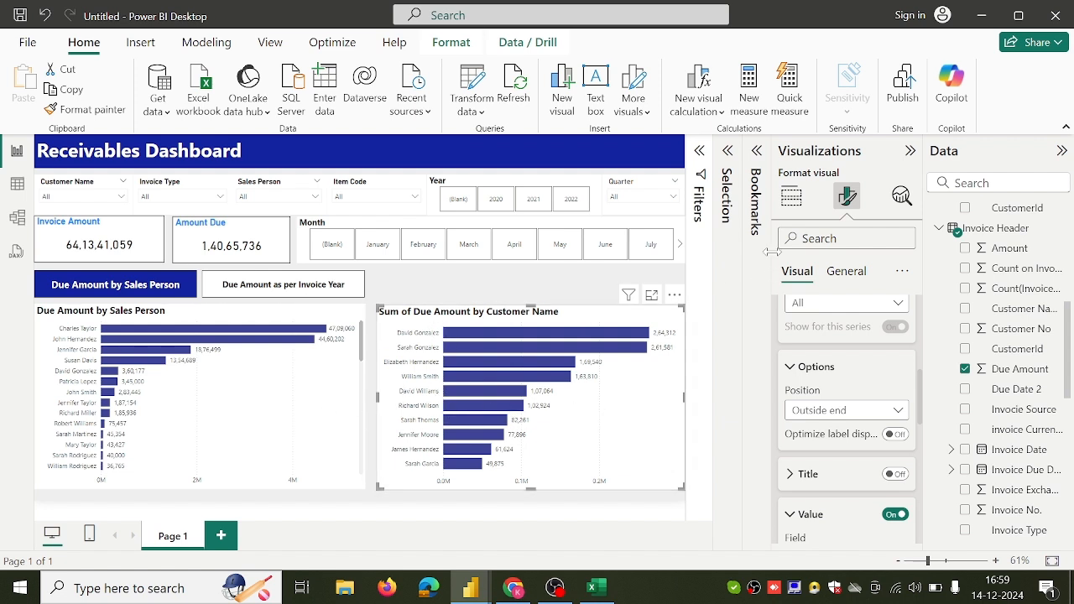
Step: Change the customer chart's title to "Top 10 Due Amount by Customer" and deselect the chart
{"action": "left_click", "coordinate": [849, 272]}
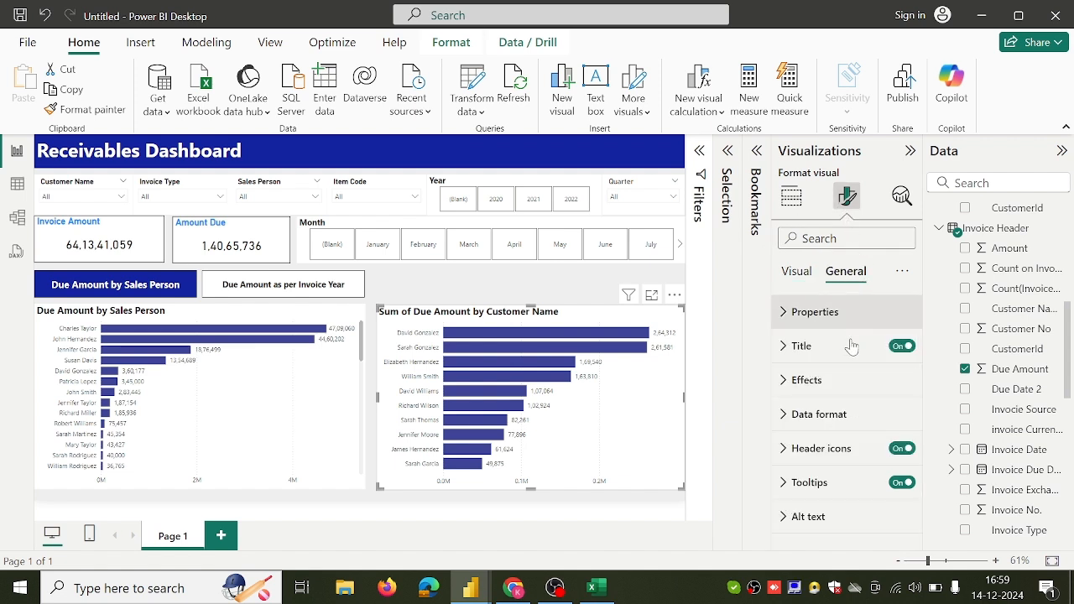
{"action": "left_click", "coordinate": [827, 350]}
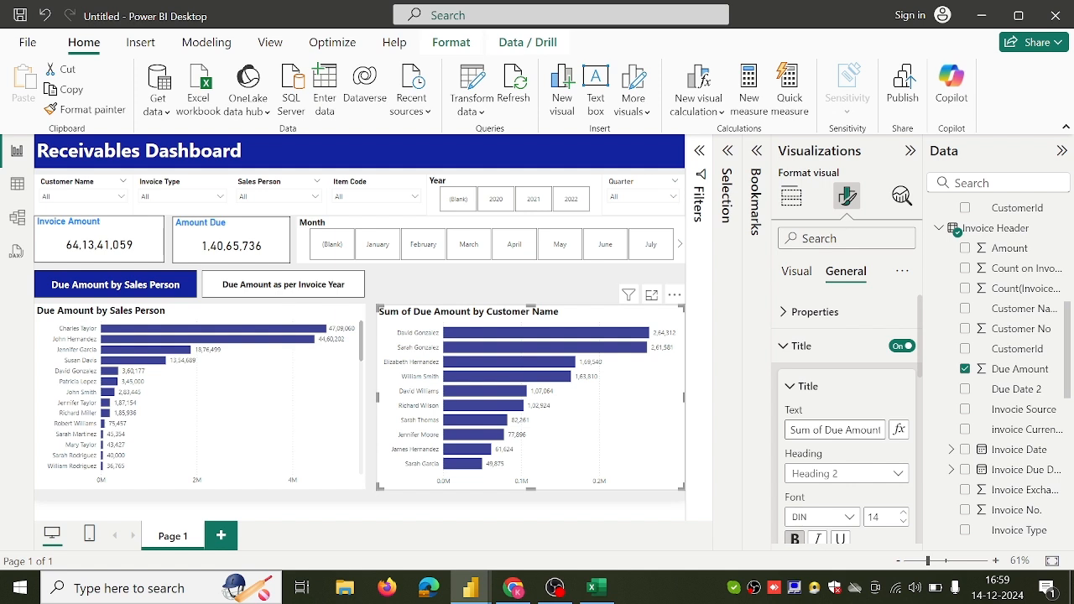
{"action": "left_click", "coordinate": [824, 430]}
{"action": "key", "text": "BackSpace"}
{"action": "key", "text": "BackSpace"}
{"action": "key", "text": "BackSpace"}
{"action": "key", "text": "BackSpace"}
{"action": "key", "text": "BackSpace"}
{"action": "key", "text": "BackSpace"}
{"action": "key", "text": "BackSpace"}
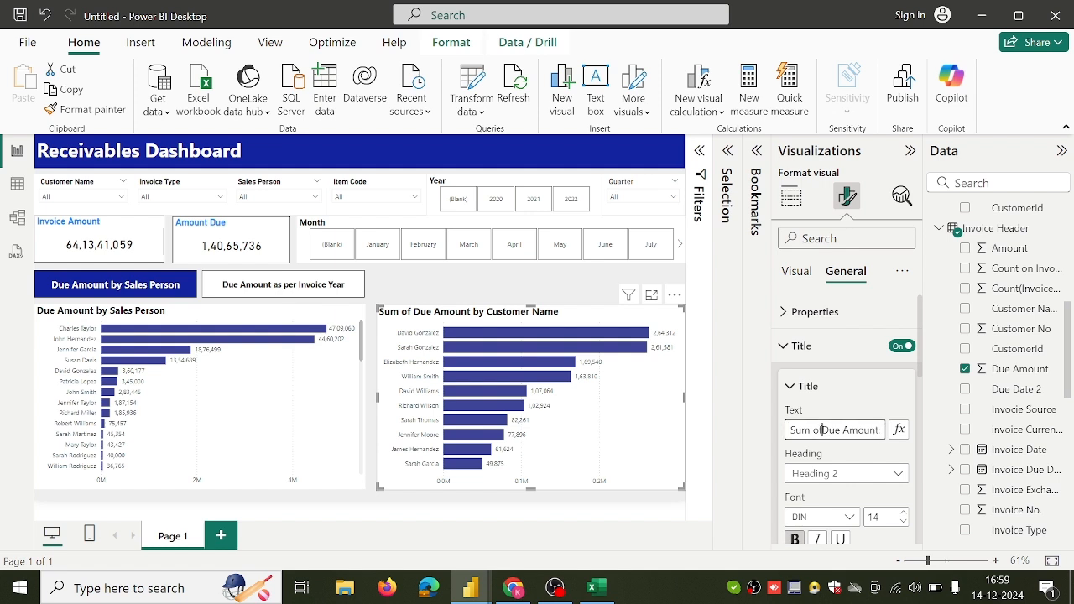
{"action": "type", "text": "Top"}
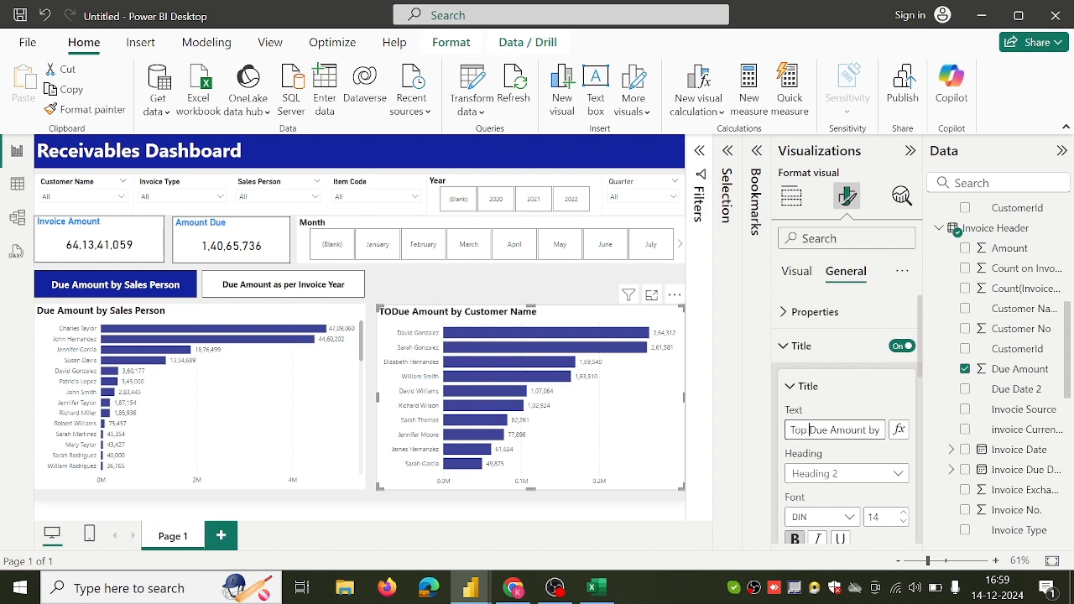
{"action": "type", "text": " 10"}
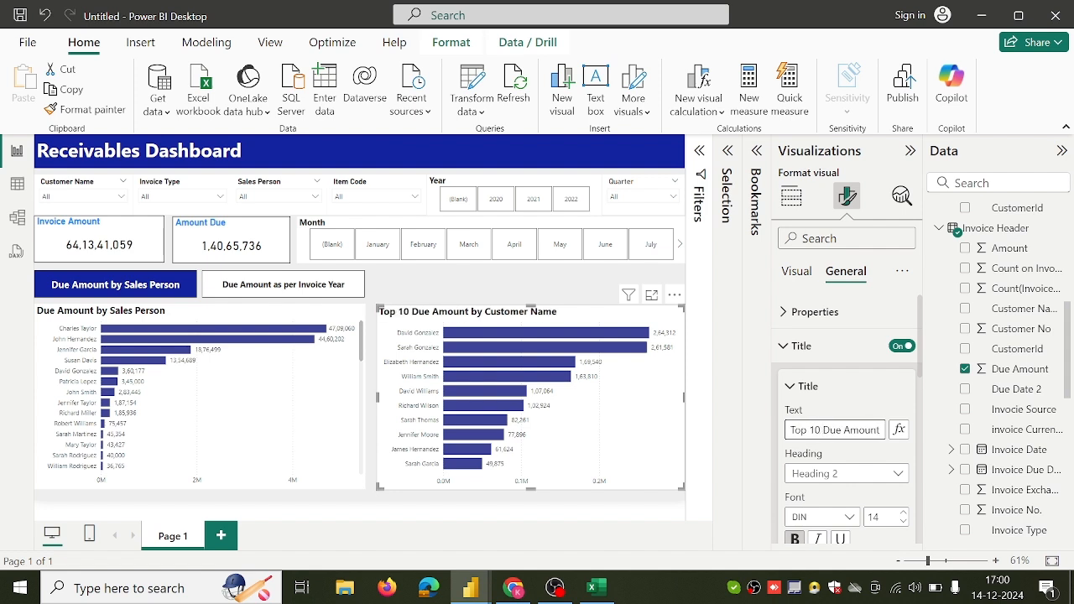
{"action": "key", "text": "Right"}
{"action": "key", "text": "Right"}
{"action": "key", "text": "Right"}
{"action": "key", "text": "Right"}
{"action": "key", "text": "Right"}
{"action": "key", "text": "Right"}
{"action": "key", "text": "Right"}
{"action": "key", "text": "Right"}
{"action": "key", "text": "Right"}
{"action": "key", "text": "Right"}
{"action": "key", "text": "Right"}
{"action": "key", "text": "Right"}
{"action": "key", "text": "Right"}
{"action": "key", "text": "Right"}
{"action": "key", "text": "Right"}
{"action": "key", "text": "Right"}
{"action": "key", "text": "Right"}
{"action": "key", "text": "Right"}
{"action": "key", "text": "Right"}
{"action": "key", "text": "Right"}
{"action": "key", "text": "BackSpace"}
{"action": "key", "text": "BackSpace"}
{"action": "key", "text": "BackSpace"}
{"action": "key", "text": "BackSpace"}
{"action": "key", "text": "BackSpace"}
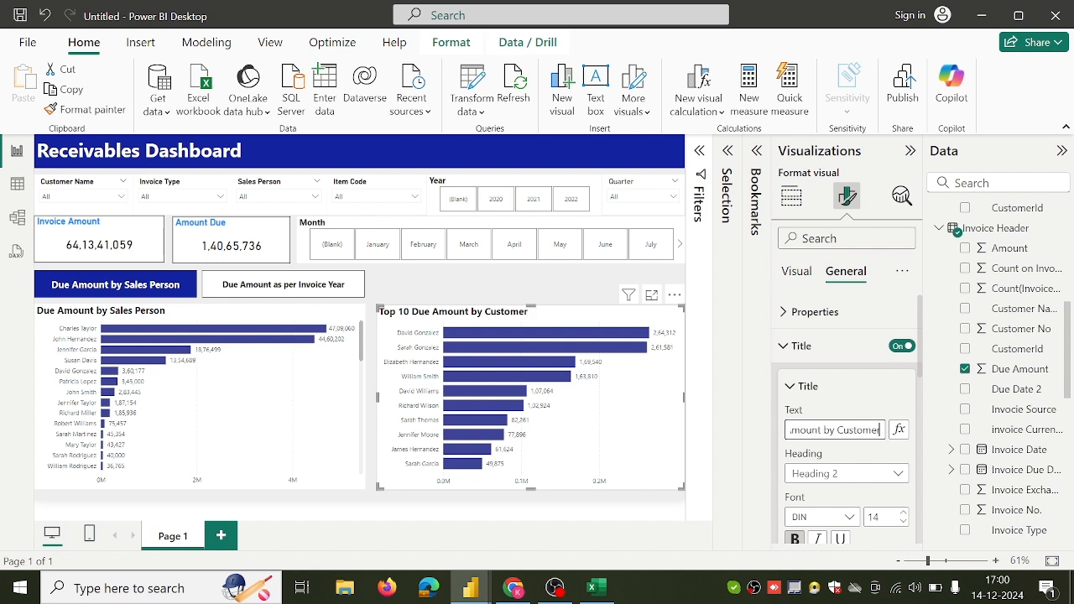
{"action": "left_click", "coordinate": [790, 195]}
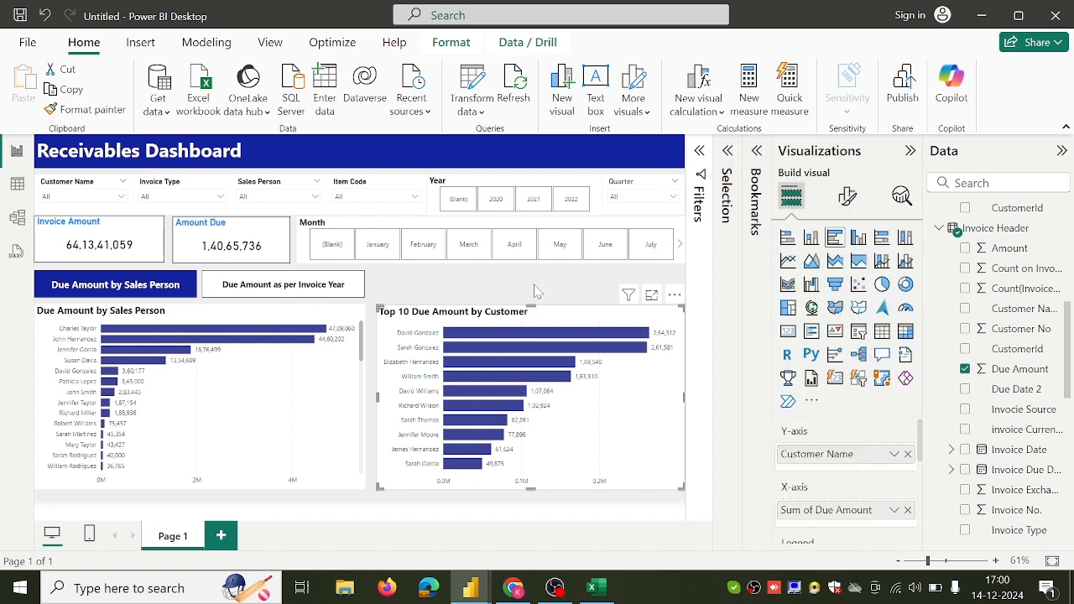
{"action": "left_click", "coordinate": [521, 293]}
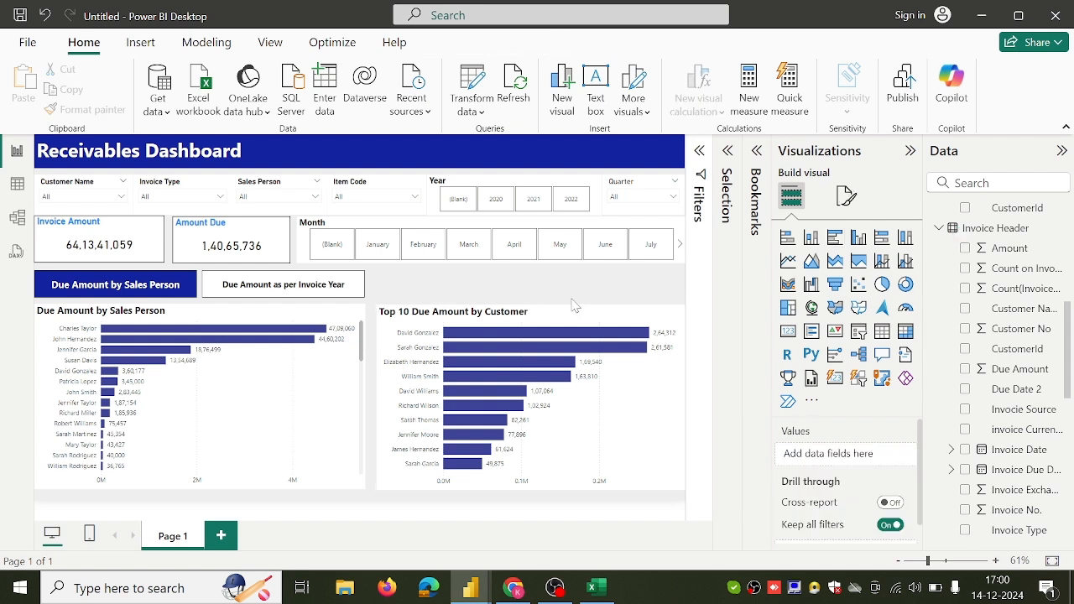
Step: Hide the Top 10 Due Amount by Customer chart on the report page
{"action": "left_click", "coordinate": [728, 220]}
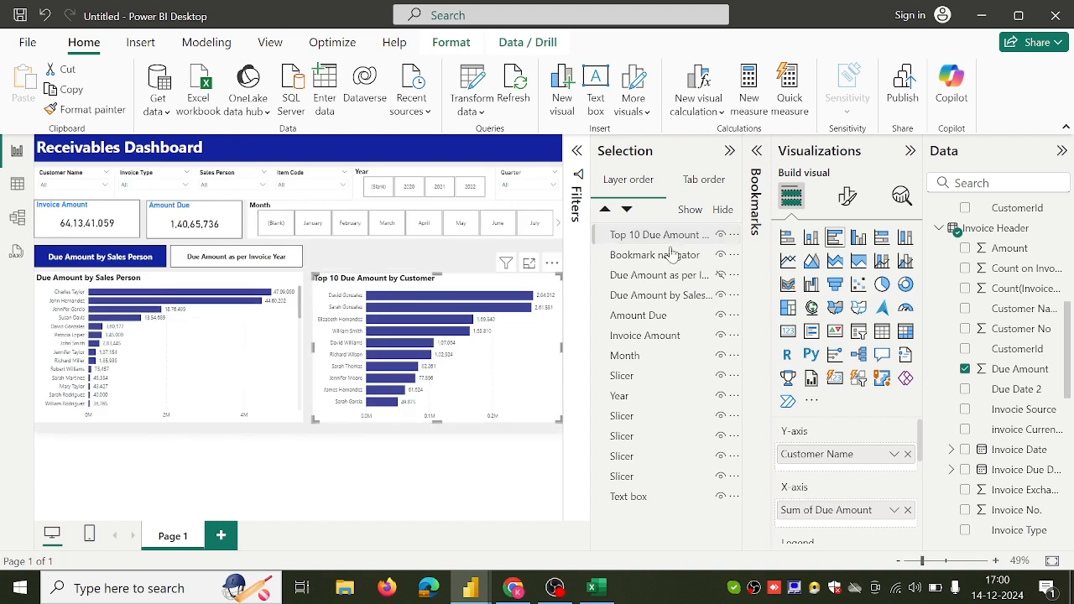
{"action": "left_click", "coordinate": [721, 235]}
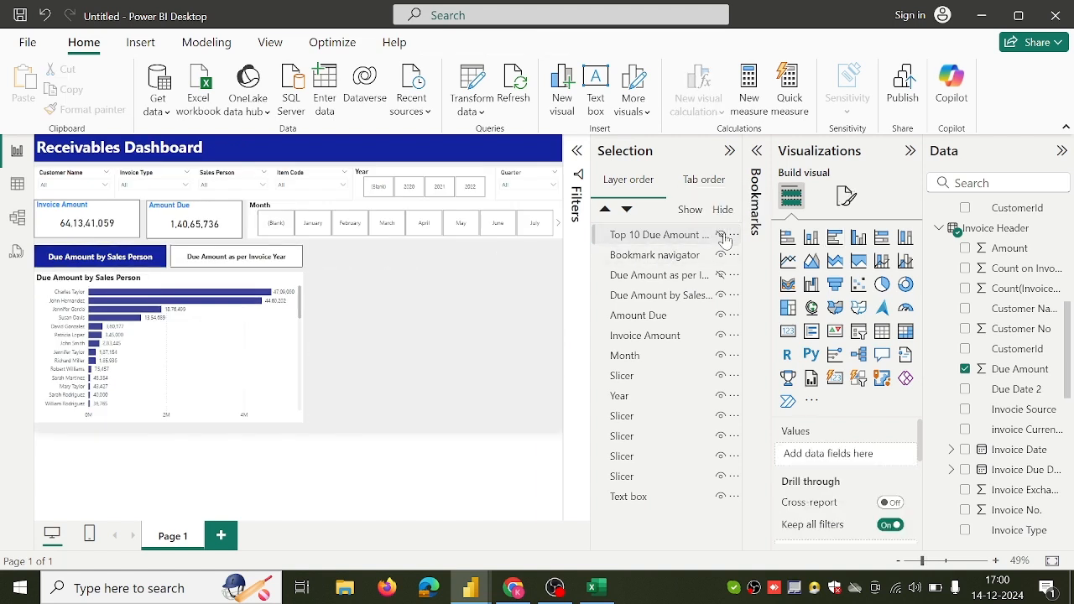
{"action": "left_click", "coordinate": [729, 152]}
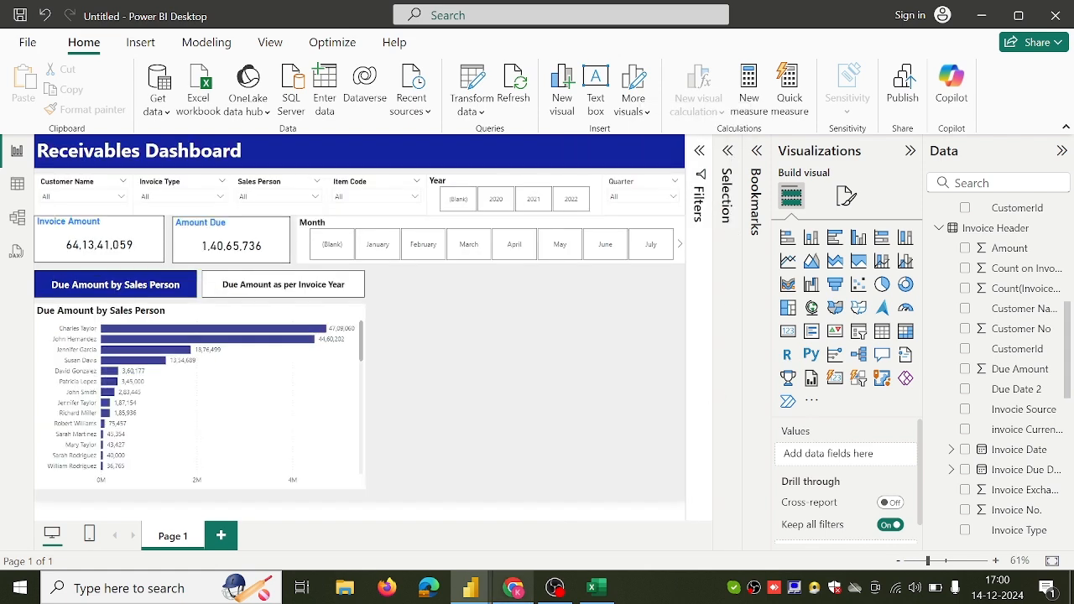
Step: Check the All Amount Due By Customer view in the browser's reference dashboard, then switch back to the untitled Power BI Desktop report
{"action": "left_click", "coordinate": [523, 597]}
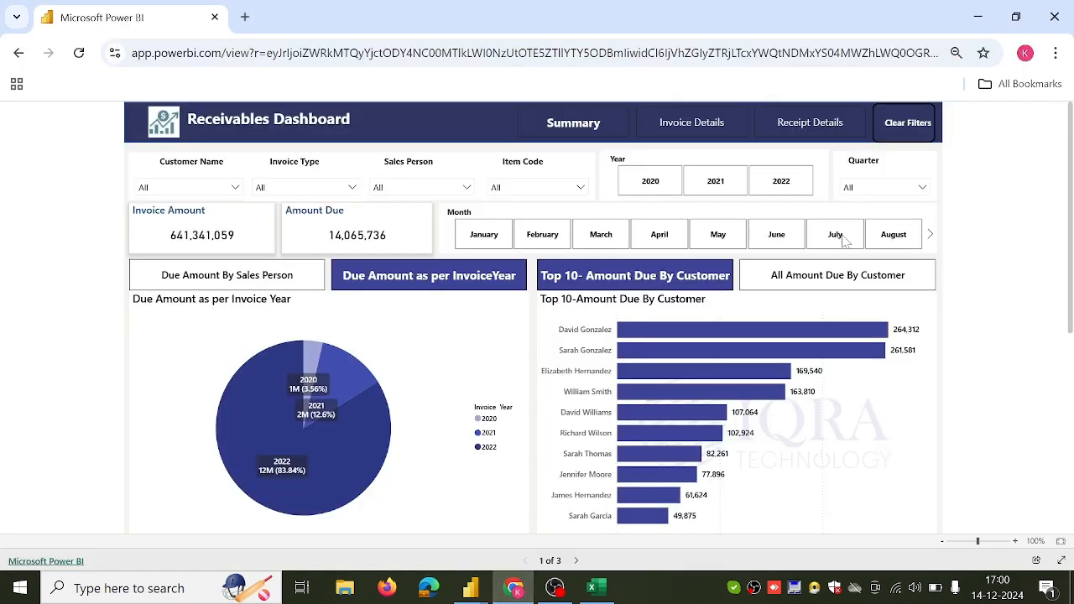
{"action": "left_click", "coordinate": [810, 285]}
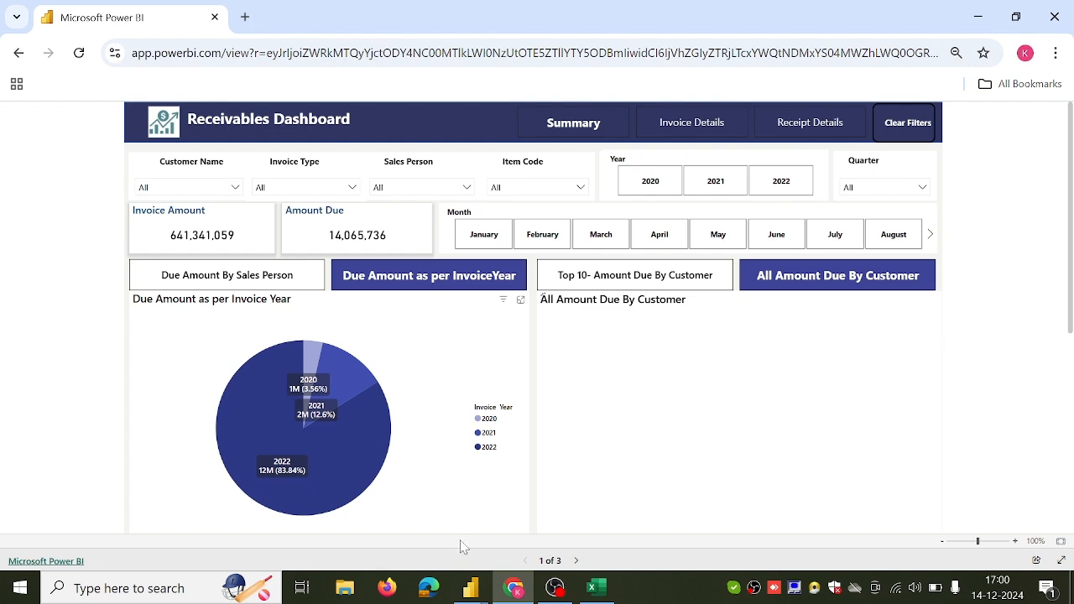
{"action": "mouse_move", "coordinate": [471, 588]}
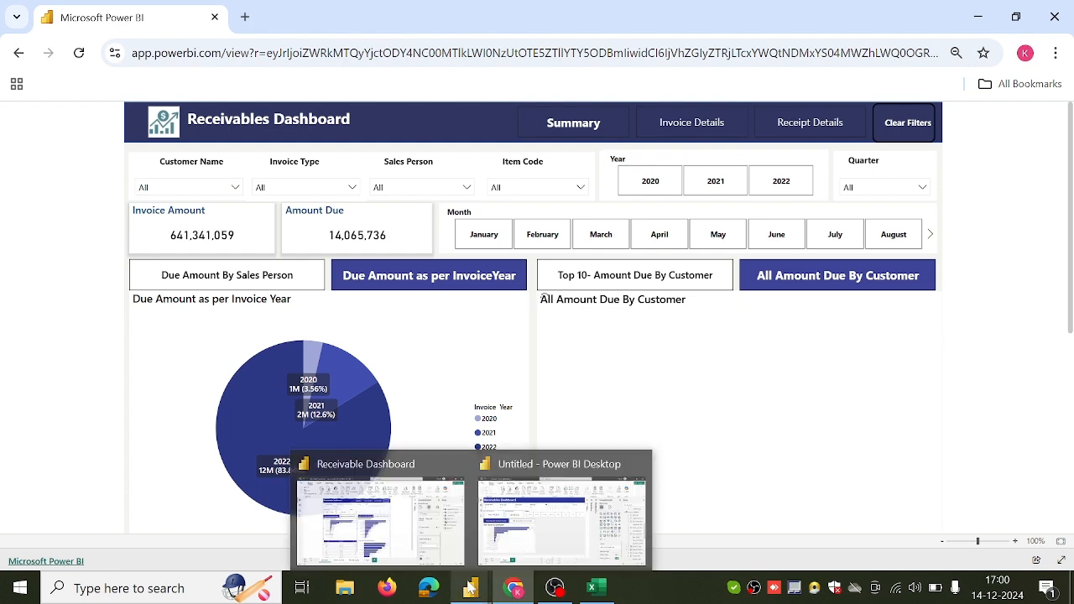
{"action": "left_click", "coordinate": [561, 512]}
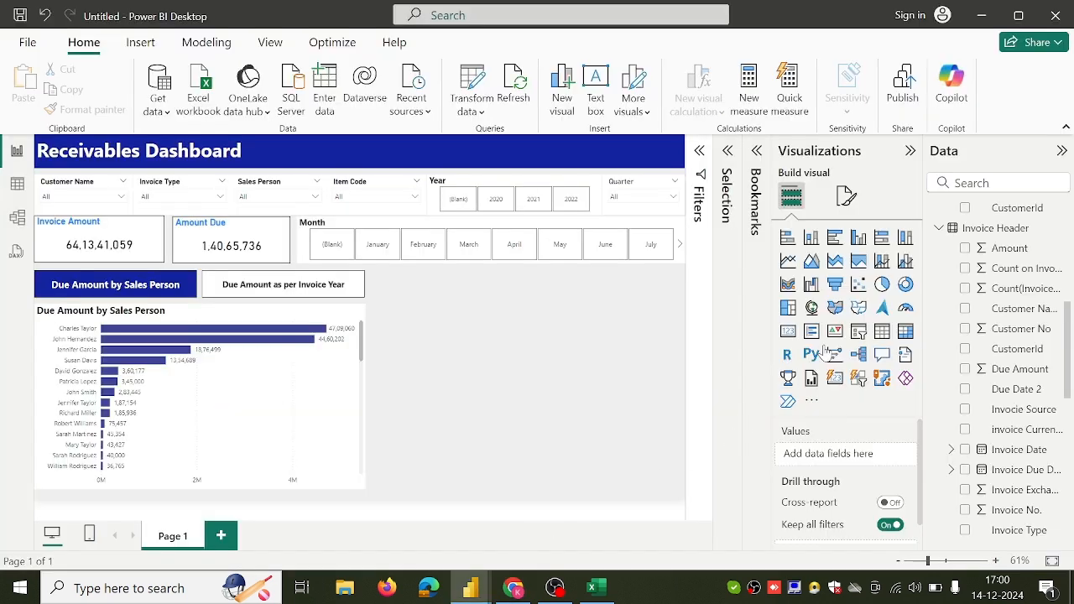
{"action": "left_click", "coordinate": [836, 245]}
{"action": "left_click_drag", "start_coordinate": [215, 277], "coordinate": [499, 404]}
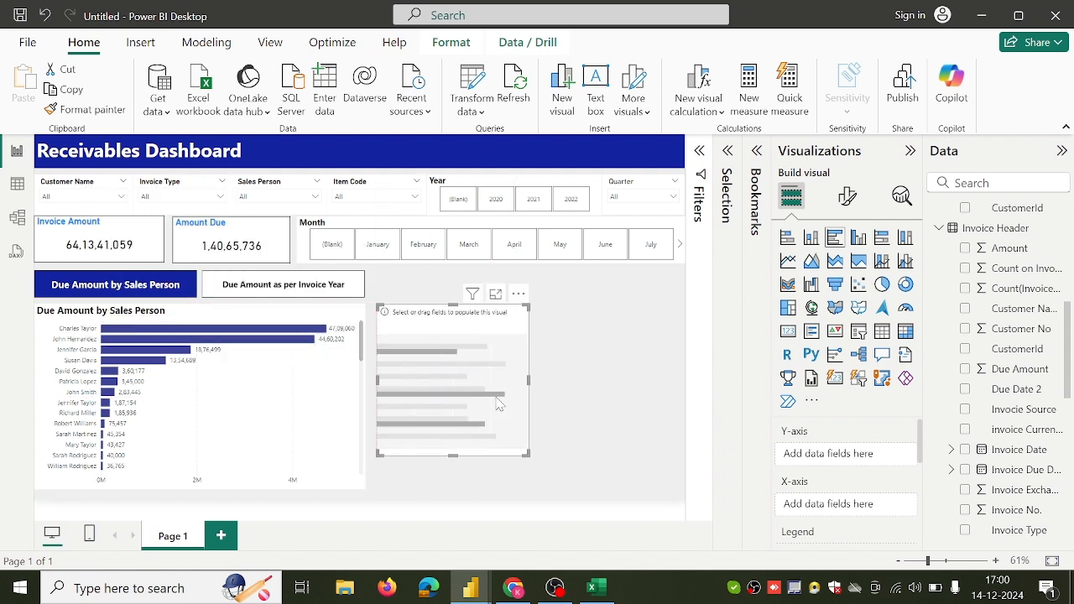
{"action": "key", "text": "Delete"}
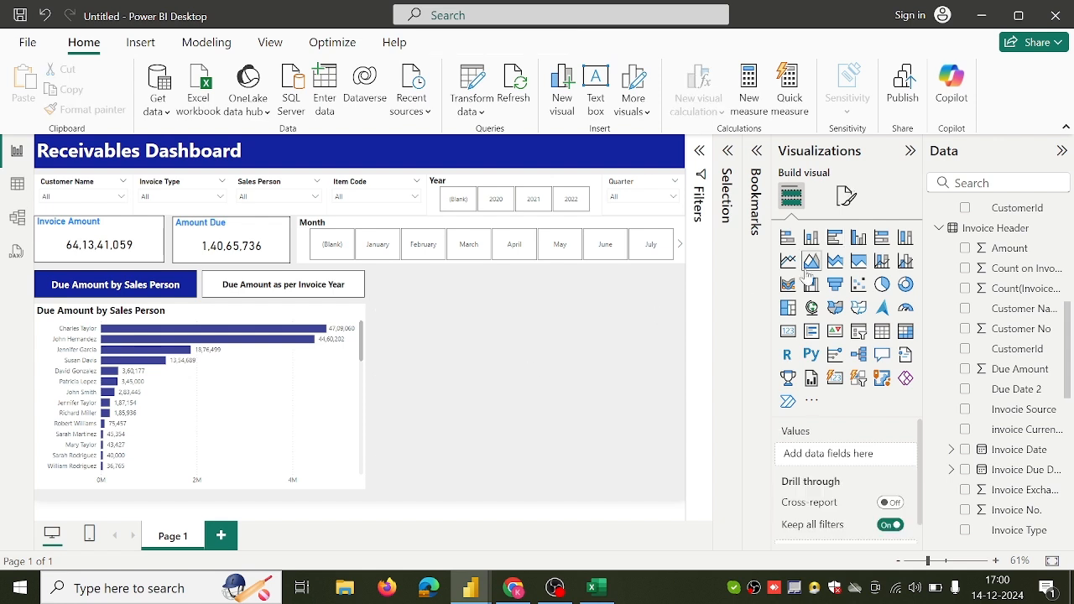
Step: Unhide the Top 10 Due Amount by Customer chart and copy the visual
{"action": "left_click", "coordinate": [726, 215]}
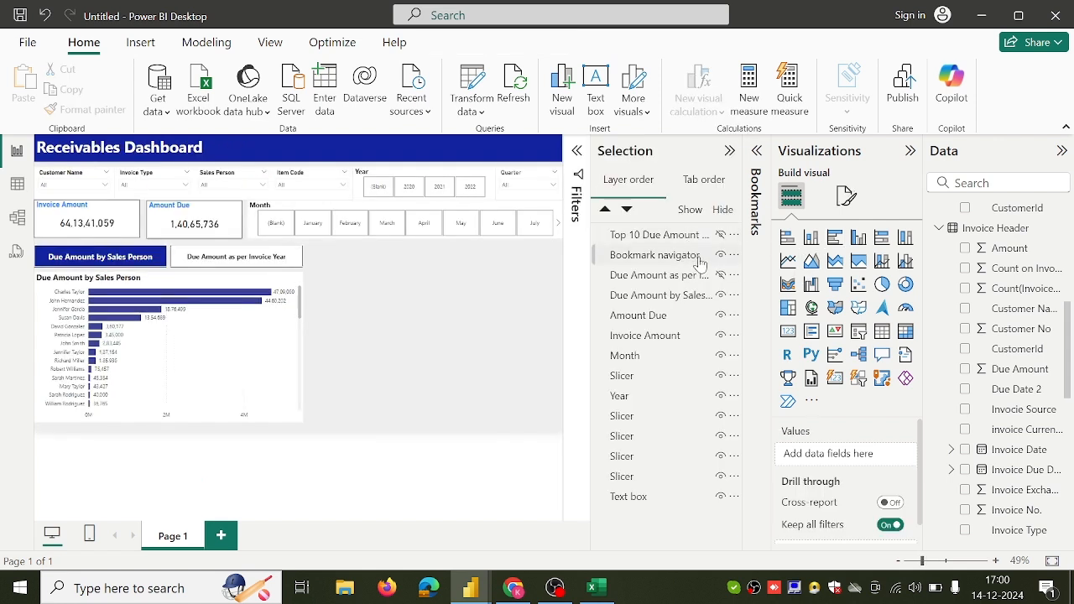
{"action": "left_click", "coordinate": [719, 238]}
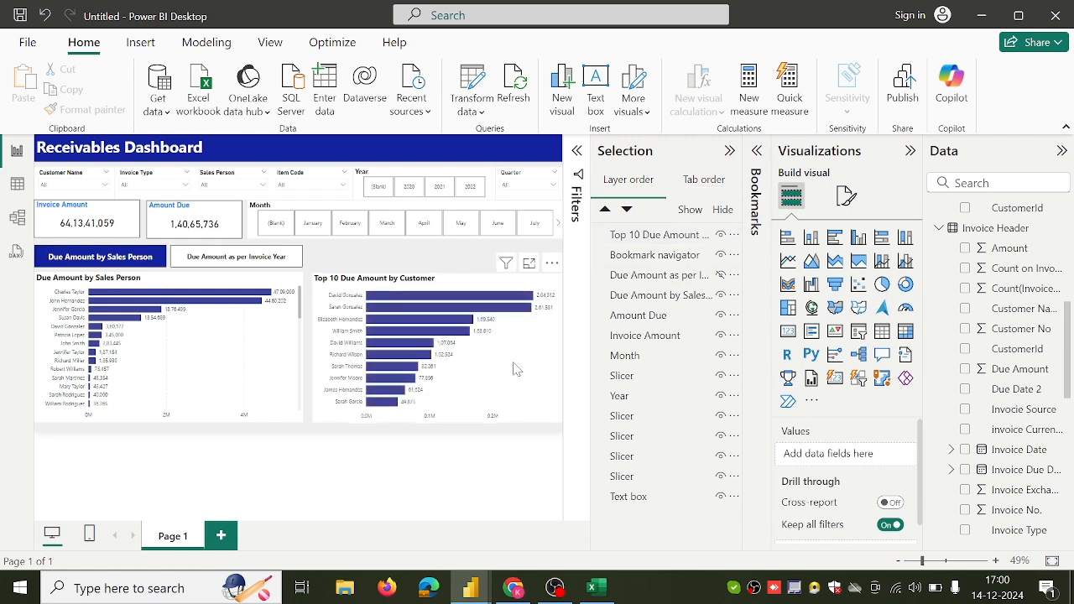
{"action": "right_click", "coordinate": [515, 369]}
{"action": "mouse_move", "coordinate": [541, 454]}
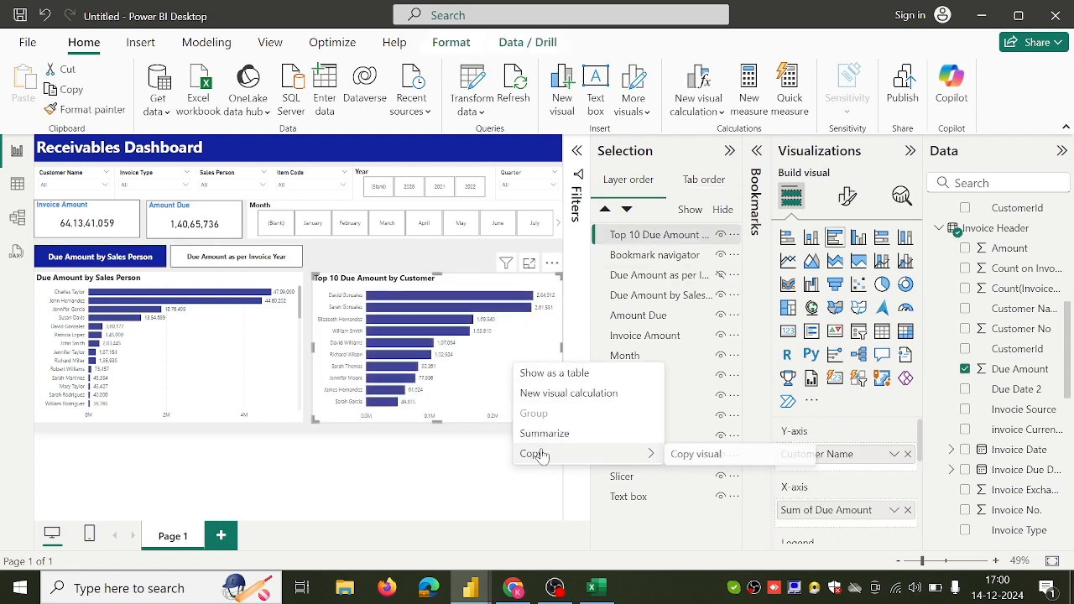
{"action": "left_click", "coordinate": [688, 454]}
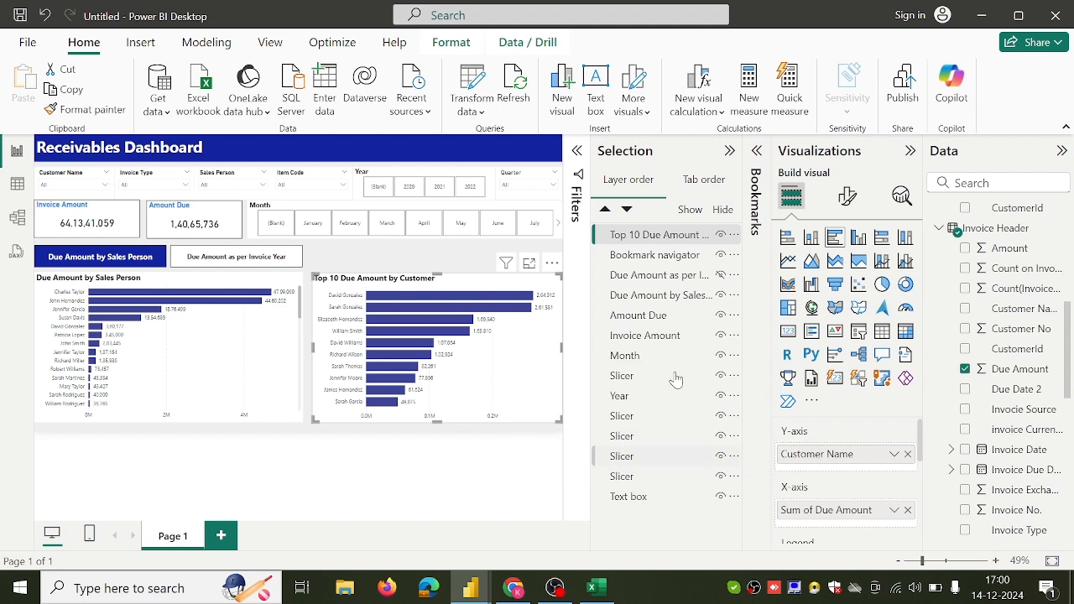
Step: Hide the Top 10 Due Amount by Customer chart and paste the copied visual onto the report page
{"action": "left_click", "coordinate": [720, 235]}
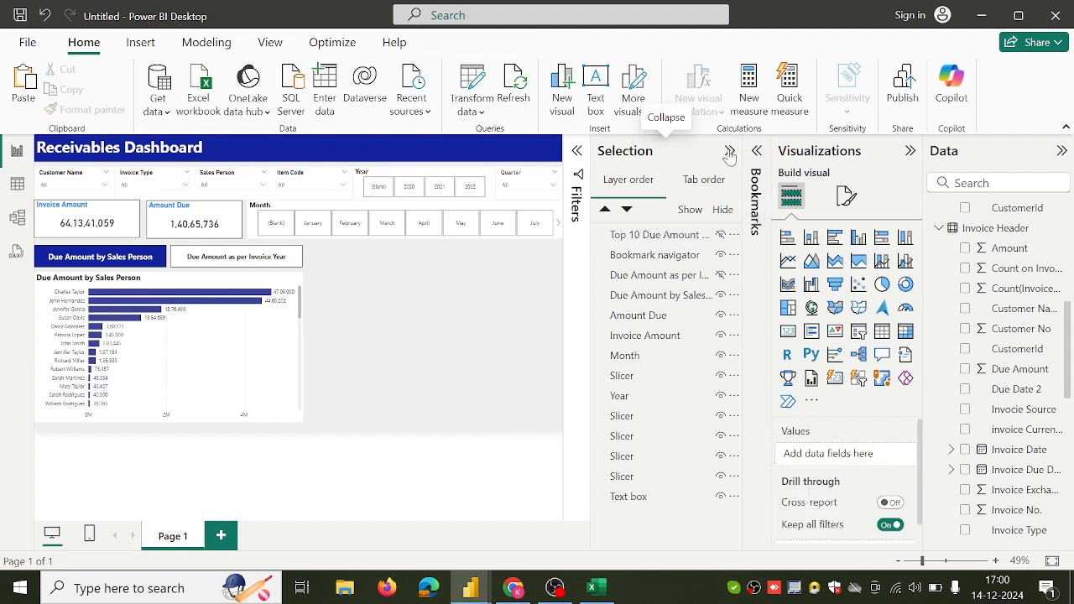
{"action": "left_click", "coordinate": [729, 151]}
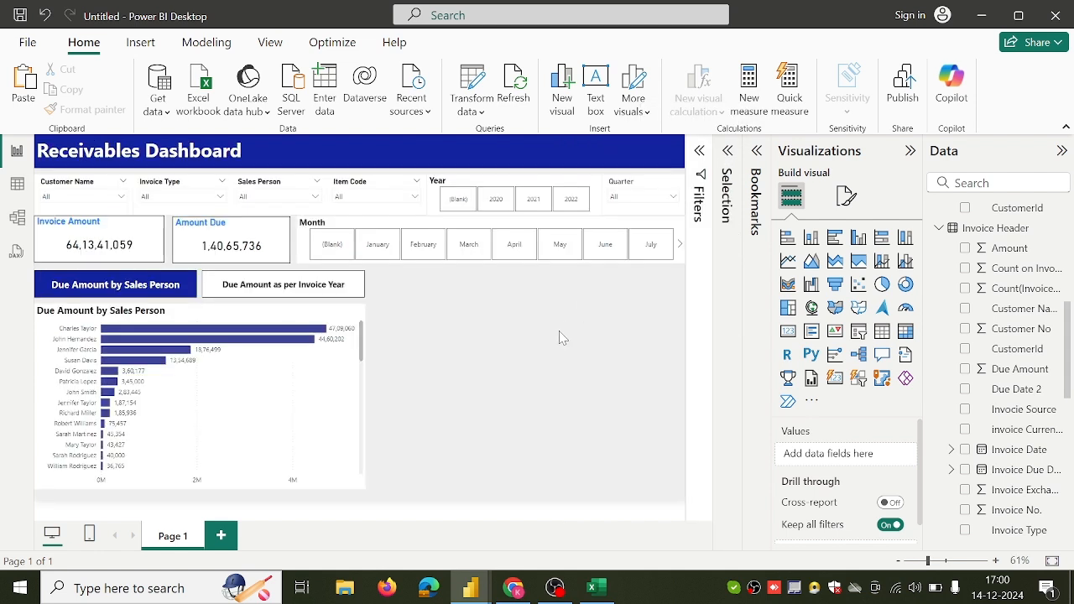
{"action": "key", "text": "ctrl+v"}
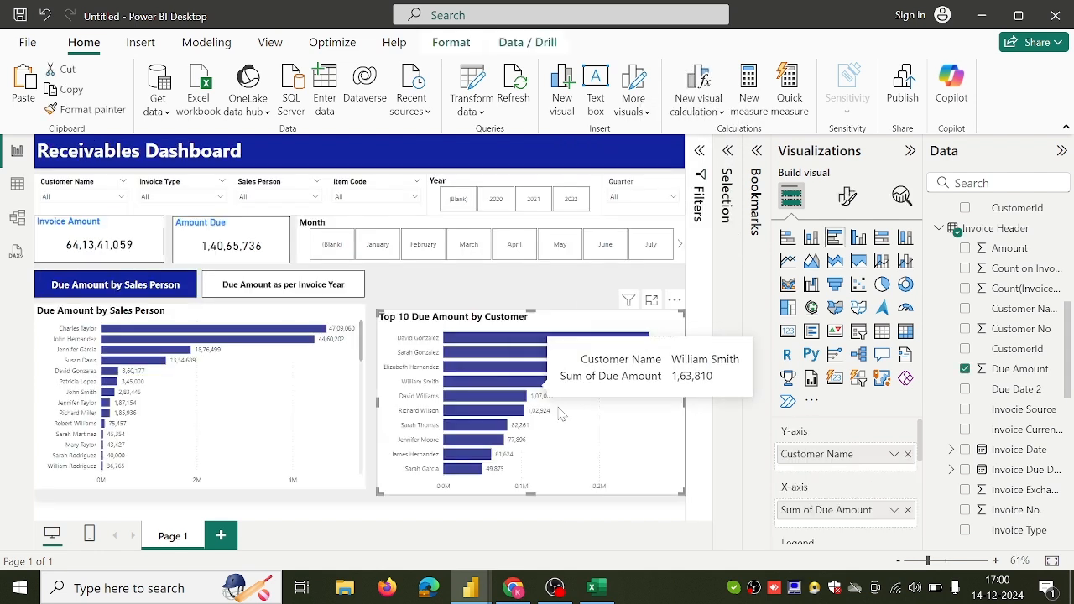
Step: Clear the top 10 Customer Name filter from the pasted chart so it includes all customers
{"action": "left_click", "coordinate": [701, 223]}
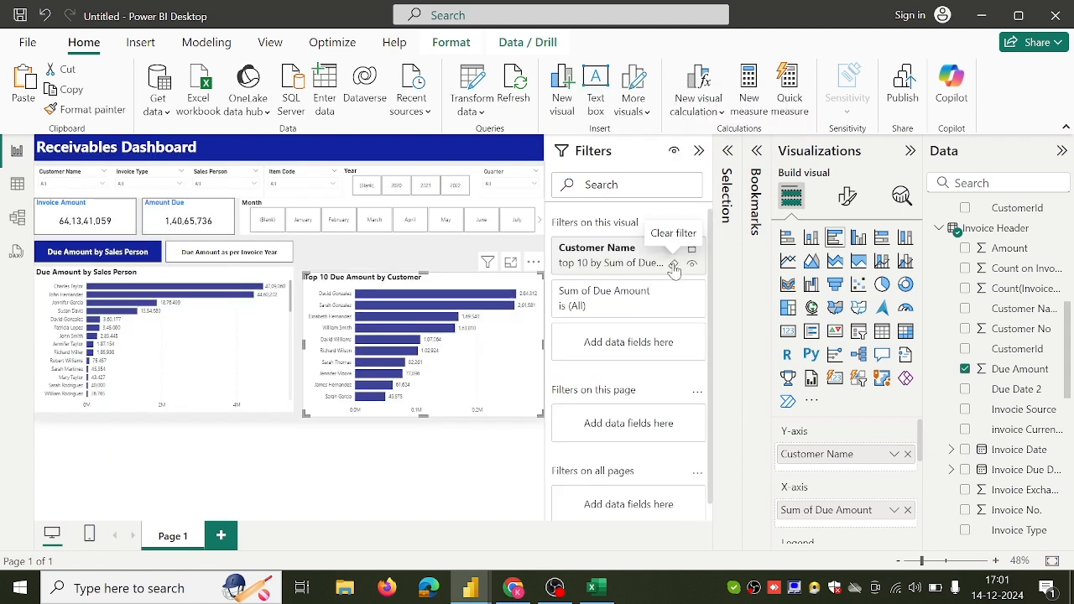
{"action": "left_click", "coordinate": [673, 265]}
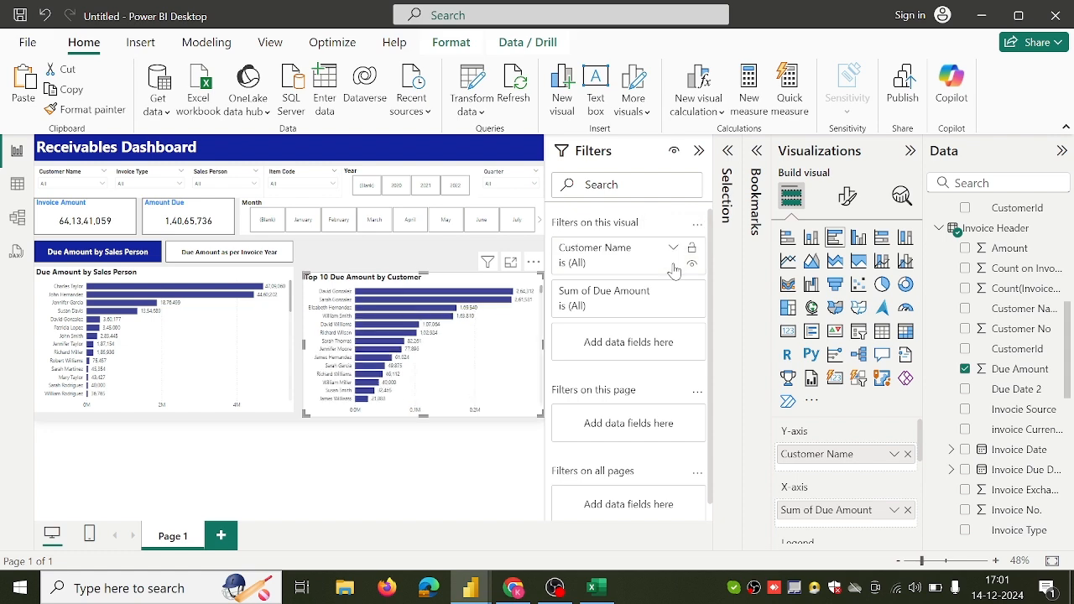
{"action": "left_click", "coordinate": [699, 152]}
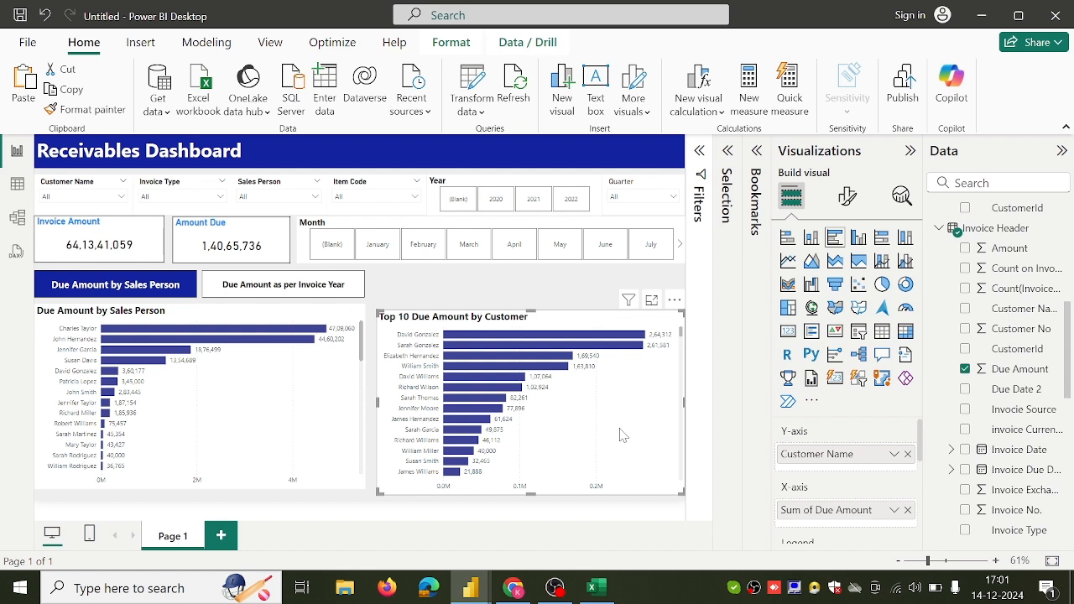
{"action": "scroll", "coordinate": [622, 435], "scroll_direction": "down", "scroll_amount": 1}
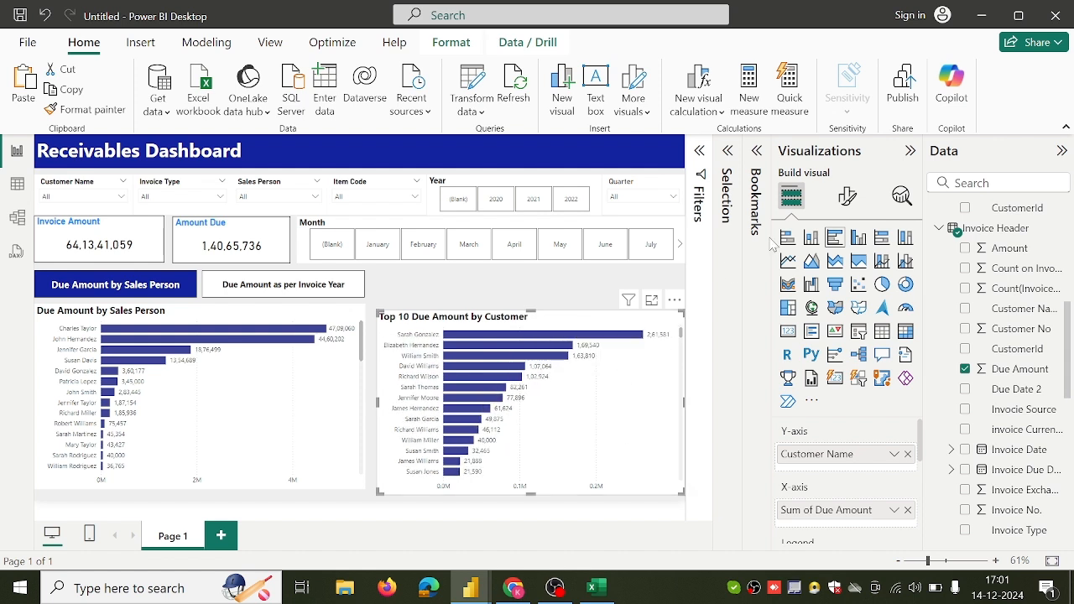
Step: Change the pasted chart's title to "All Due Amount by Customer" and deselect the chart
{"action": "left_click", "coordinate": [848, 196]}
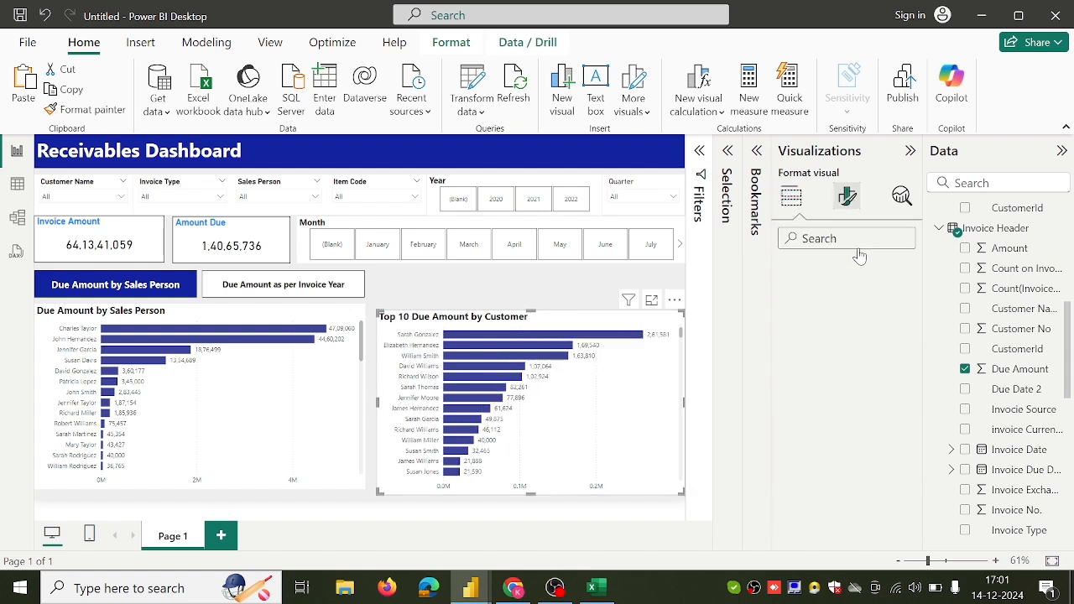
{"action": "left_click", "coordinate": [851, 274]}
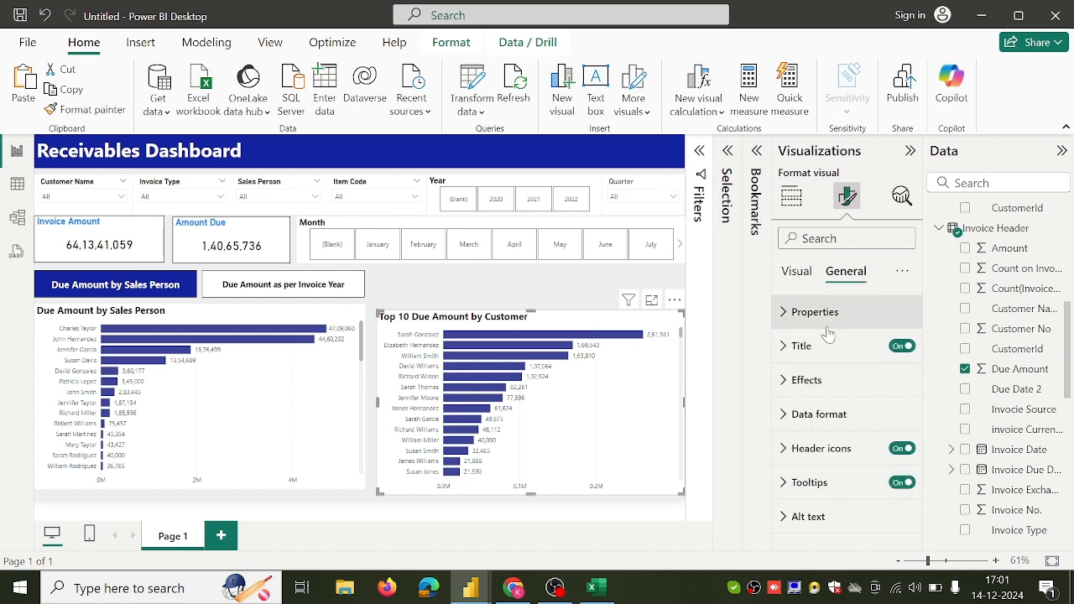
{"action": "left_click", "coordinate": [815, 349]}
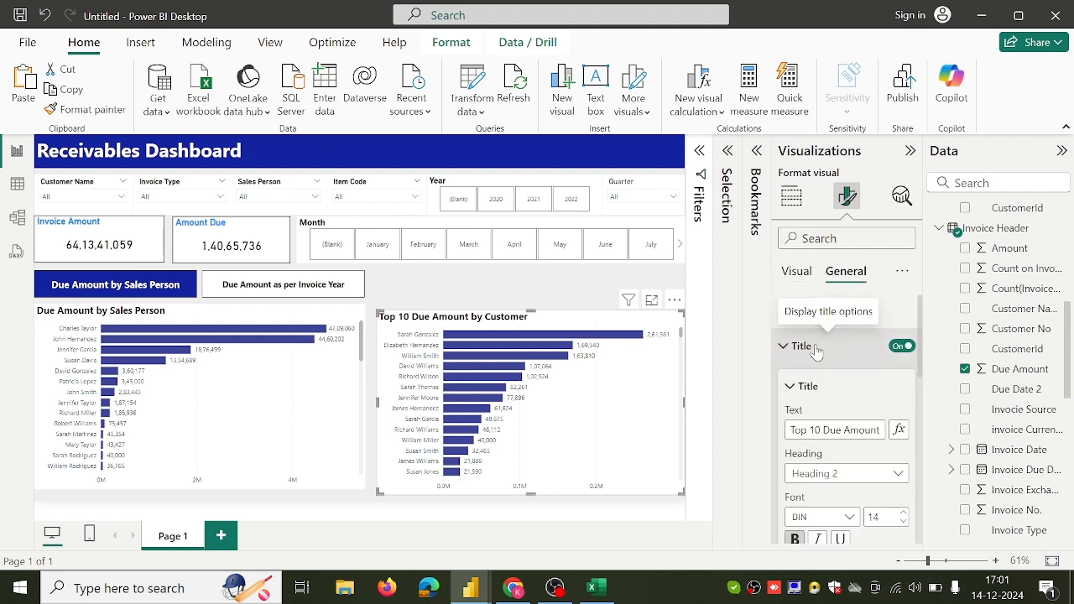
{"action": "left_click", "coordinate": [824, 429]}
{"action": "key", "text": "BackSpace"}
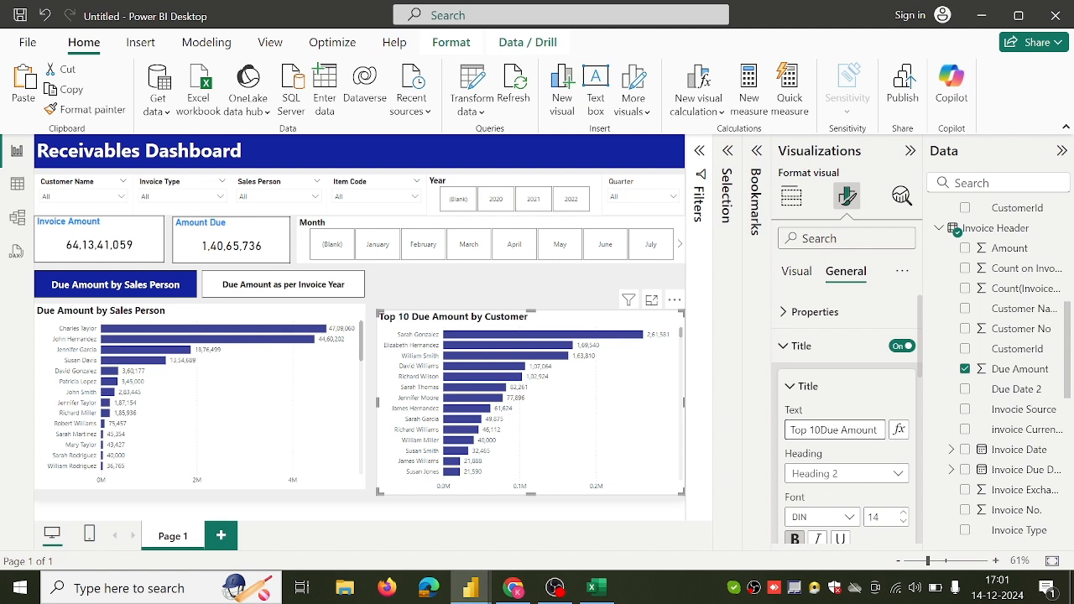
{"action": "key", "text": "BackSpace"}
{"action": "key", "text": "BackSpace"}
{"action": "key", "text": "BackSpace"}
{"action": "key", "text": "BackSpace"}
{"action": "key", "text": "BackSpace"}
{"action": "key", "text": "BackSpace"}
{"action": "type", "text": "Al"}
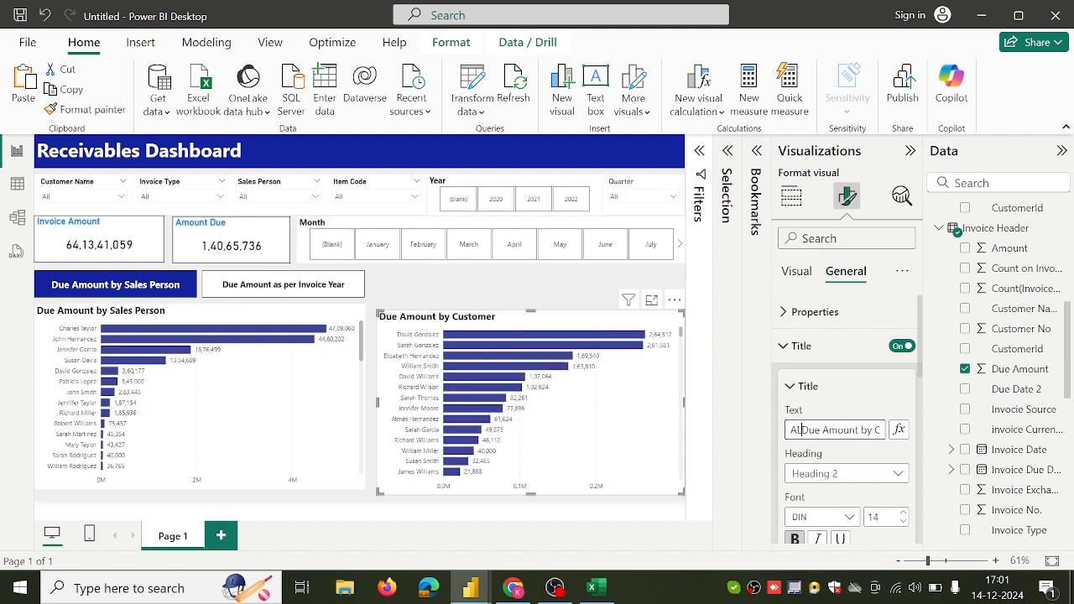
{"action": "type", "text": "l"}
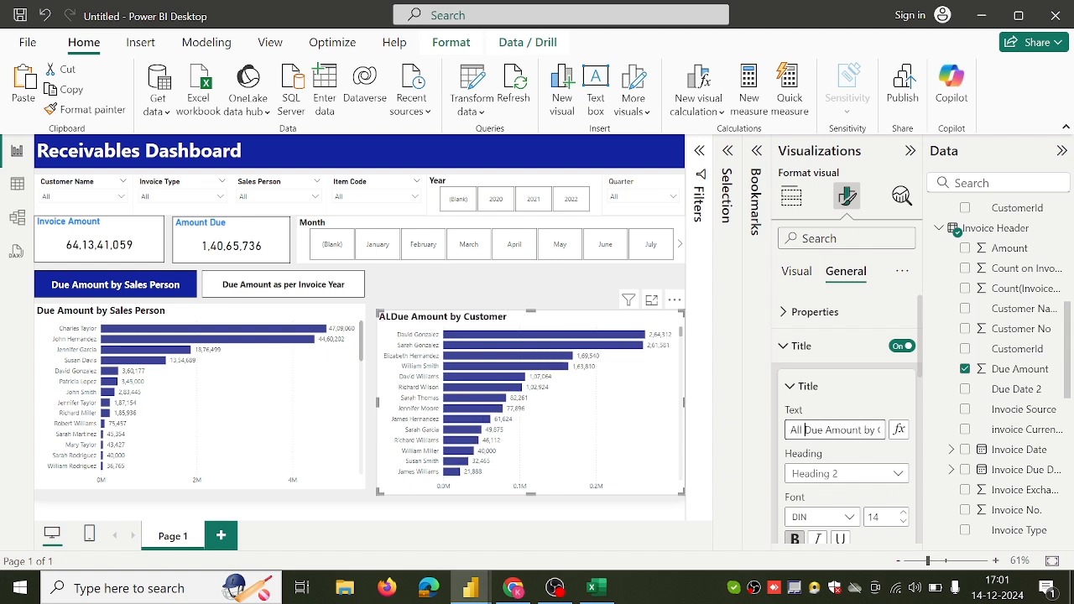
{"action": "left_click", "coordinate": [498, 292]}
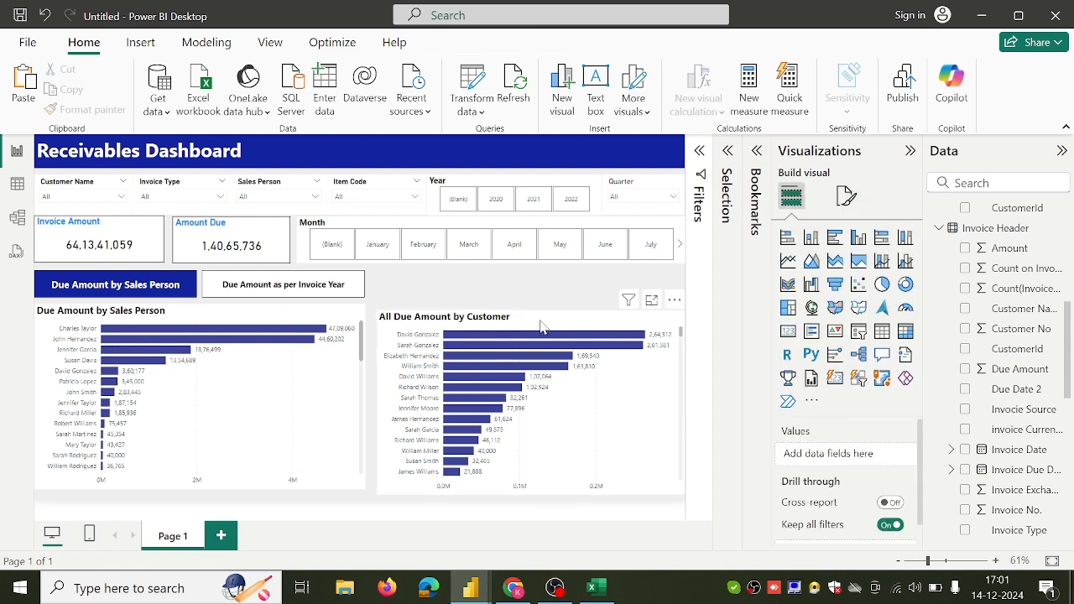
Step: Move the All Due Amount by Customer chart up and shorten it to line up with the Due Amount by Sales Person chart
{"action": "left_click", "coordinate": [537, 322]}
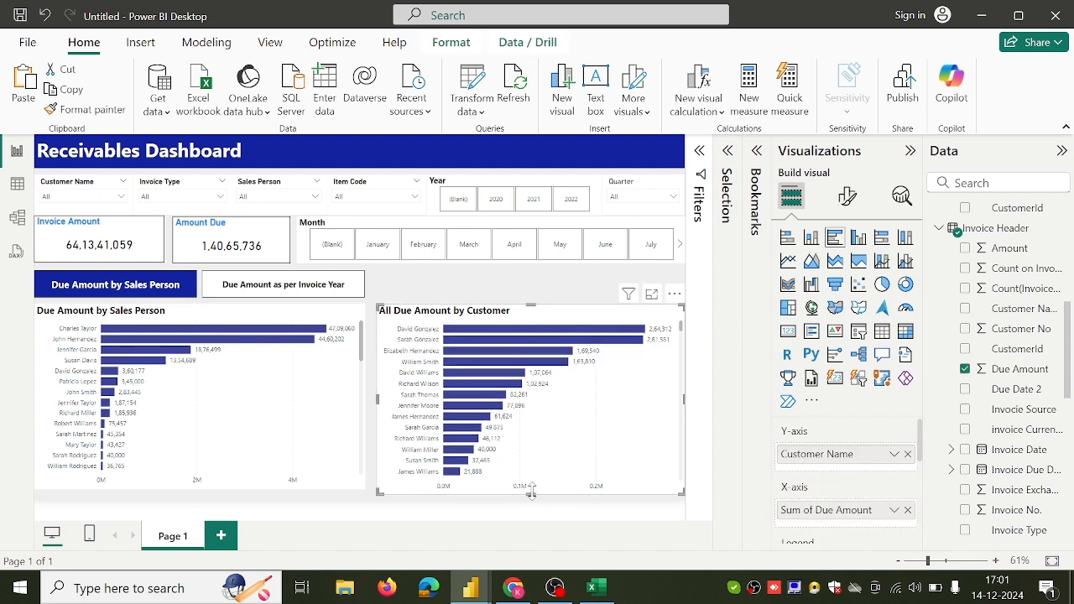
{"action": "left_click_drag", "start_coordinate": [530, 493], "coordinate": [535, 487]}
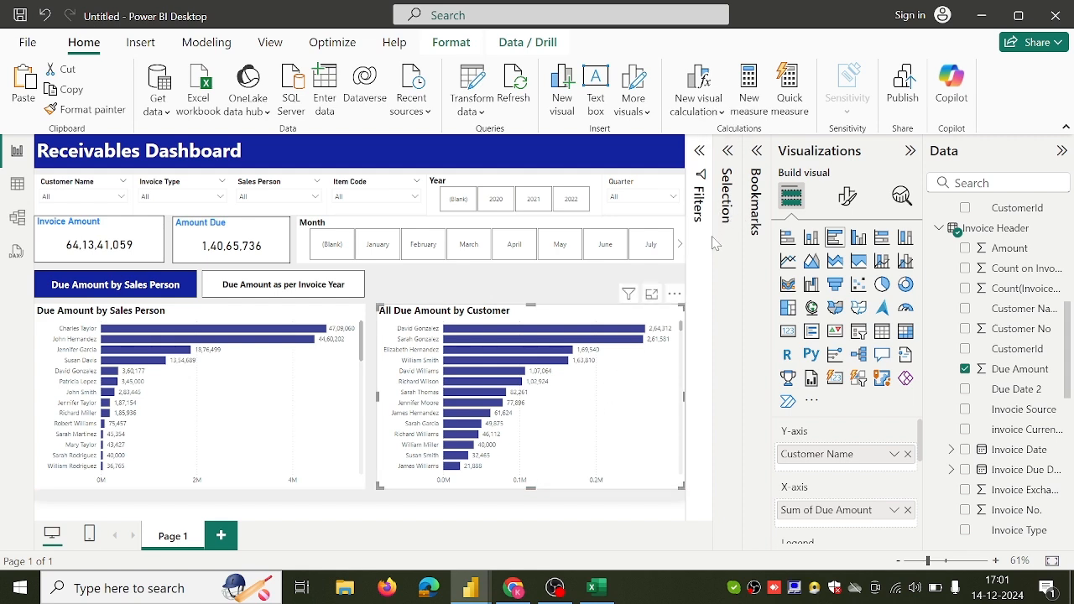
Step: Add a bookmark of the current view, place it in a new bookmark group and expand the group
{"action": "left_click", "coordinate": [753, 210]}
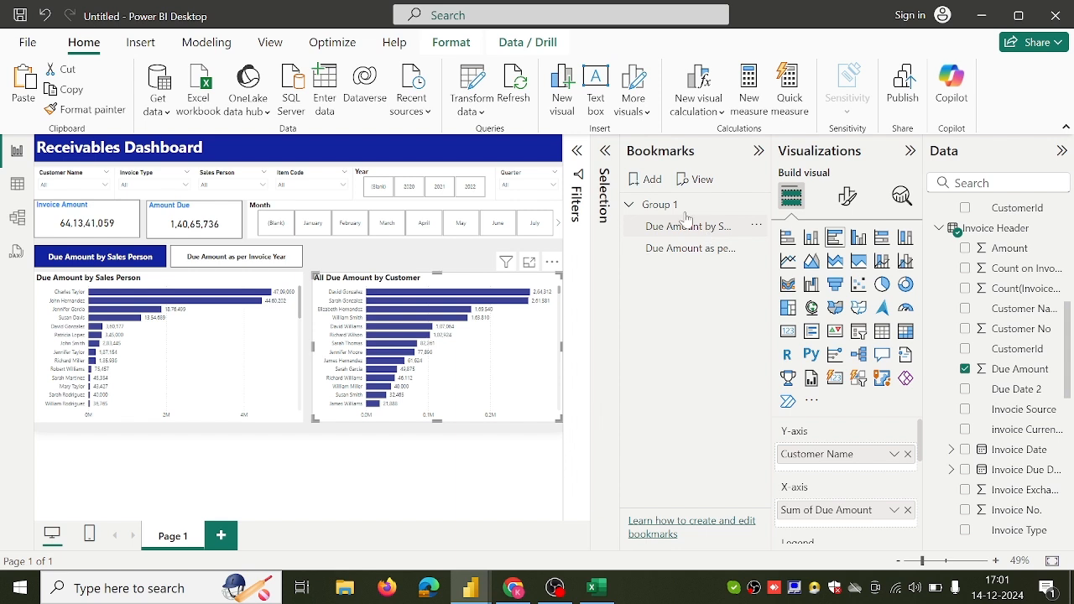
{"action": "left_click", "coordinate": [652, 180]}
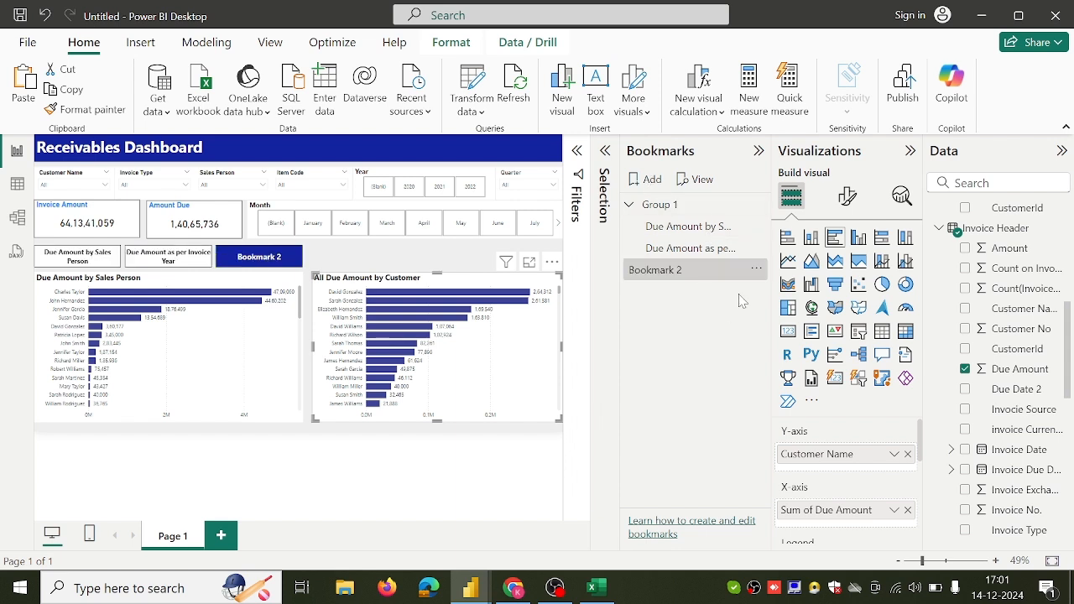
{"action": "left_click", "coordinate": [756, 271]}
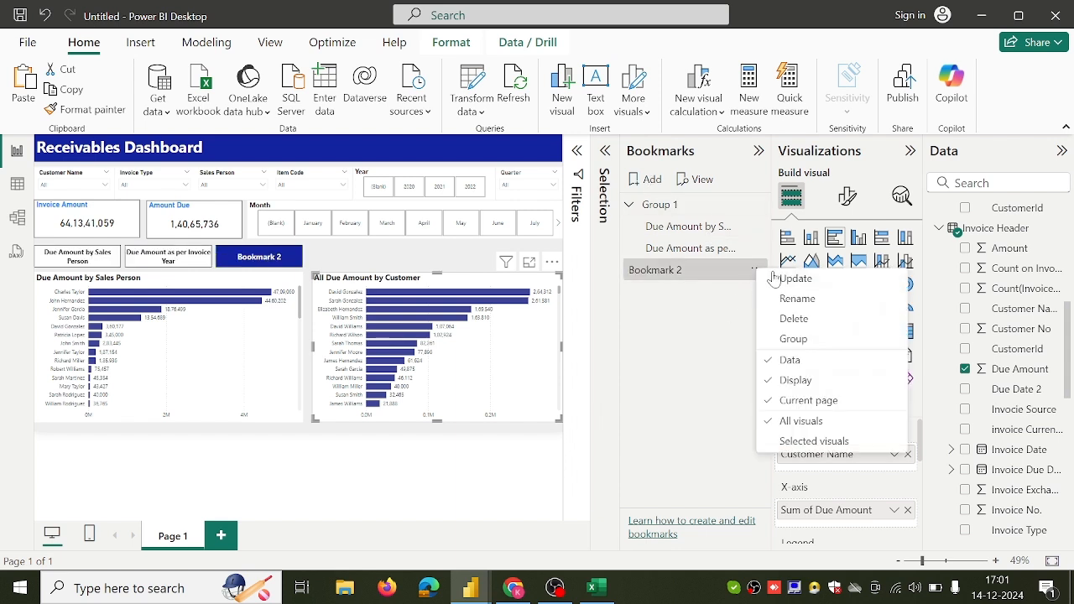
{"action": "left_click", "coordinate": [794, 340]}
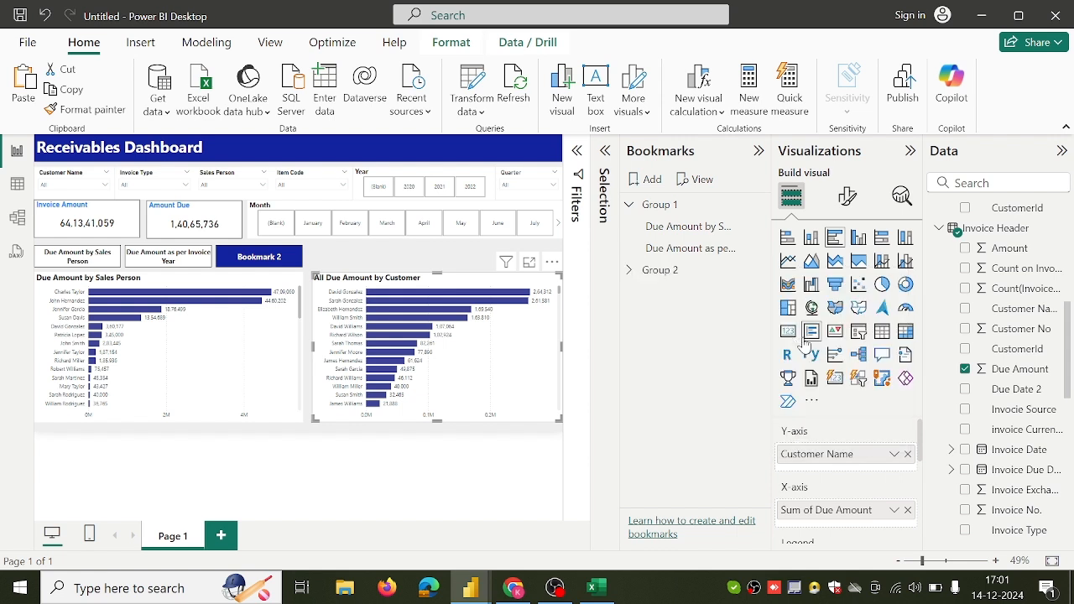
{"action": "left_click", "coordinate": [629, 270]}
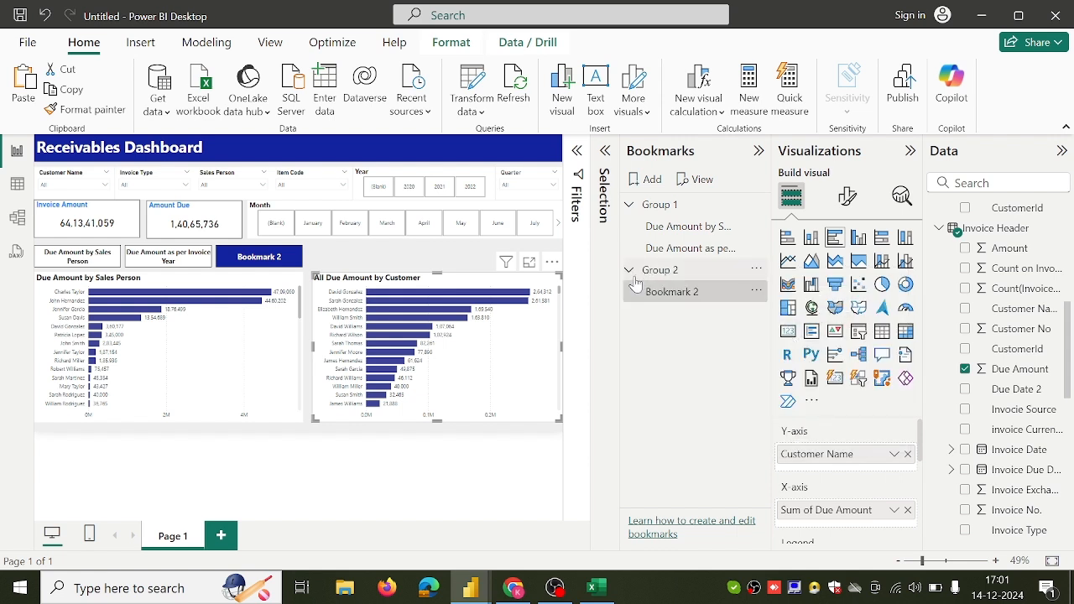
Step: Rename the bookmark in Group 2 to "All Due Amount by Customer" and apply it
{"action": "double_click", "coordinate": [708, 293]}
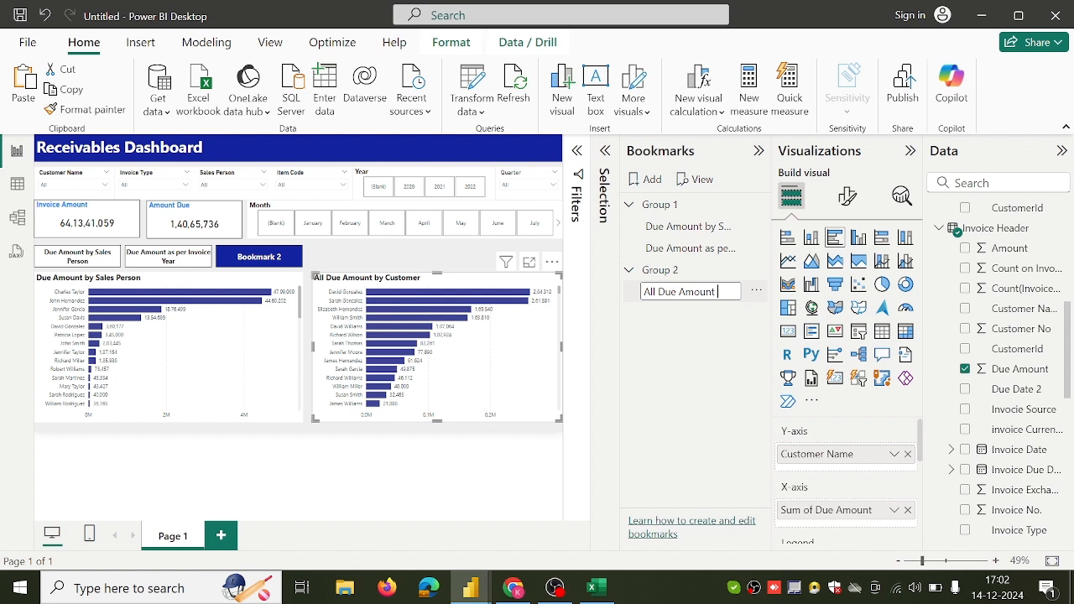
{"action": "type", "text": "ustomer"}
{"action": "key", "text": "Return"}
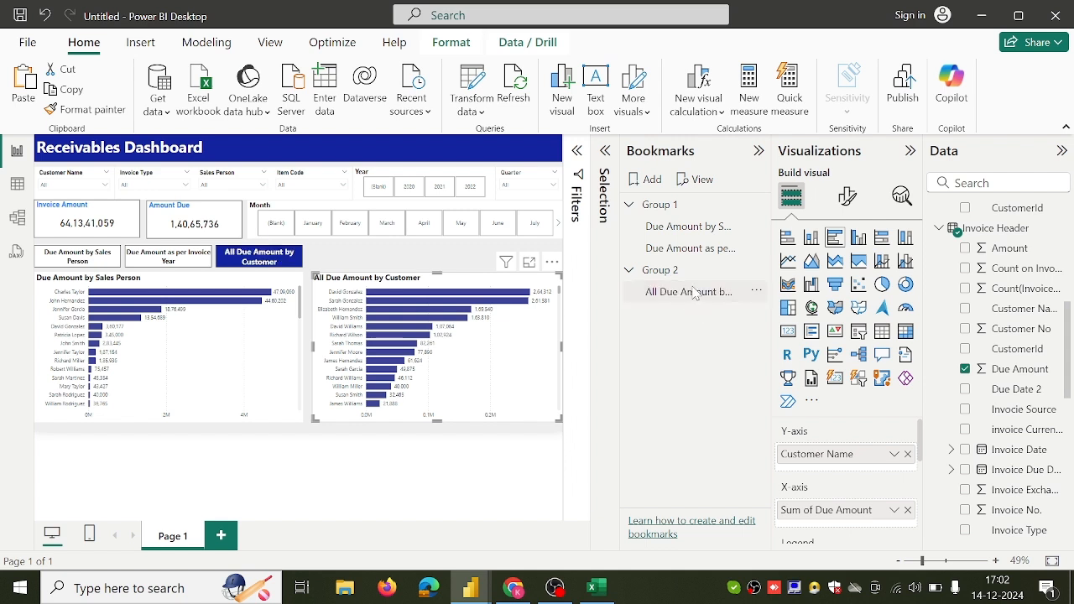
{"action": "left_click", "coordinate": [721, 292]}
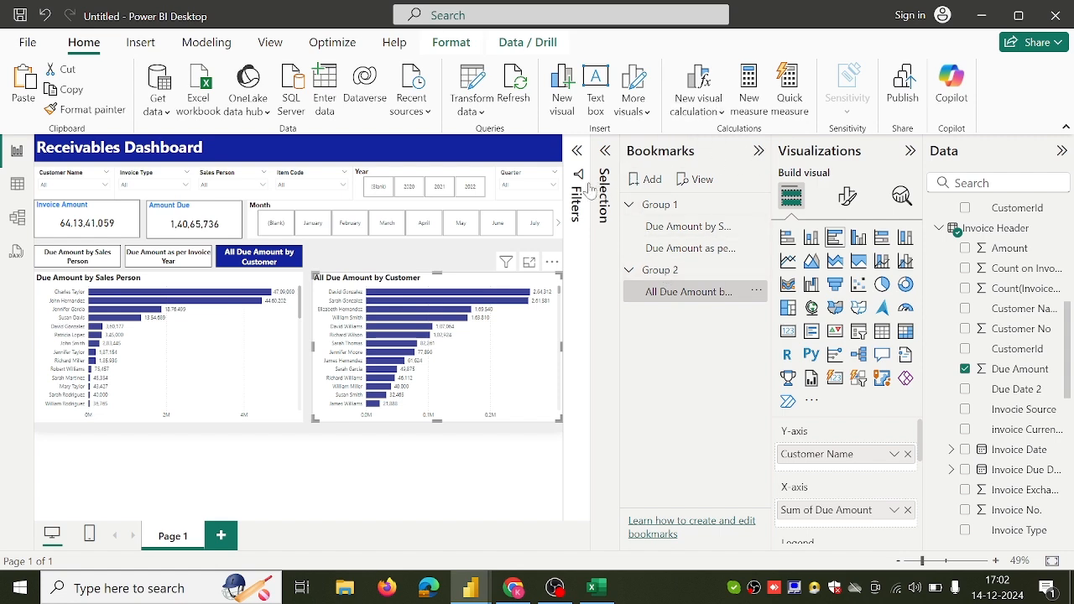
Step: Hide the All Due Amount by Customer chart and show the Top 10 Due Amount by Customer chart
{"action": "left_click", "coordinate": [605, 152]}
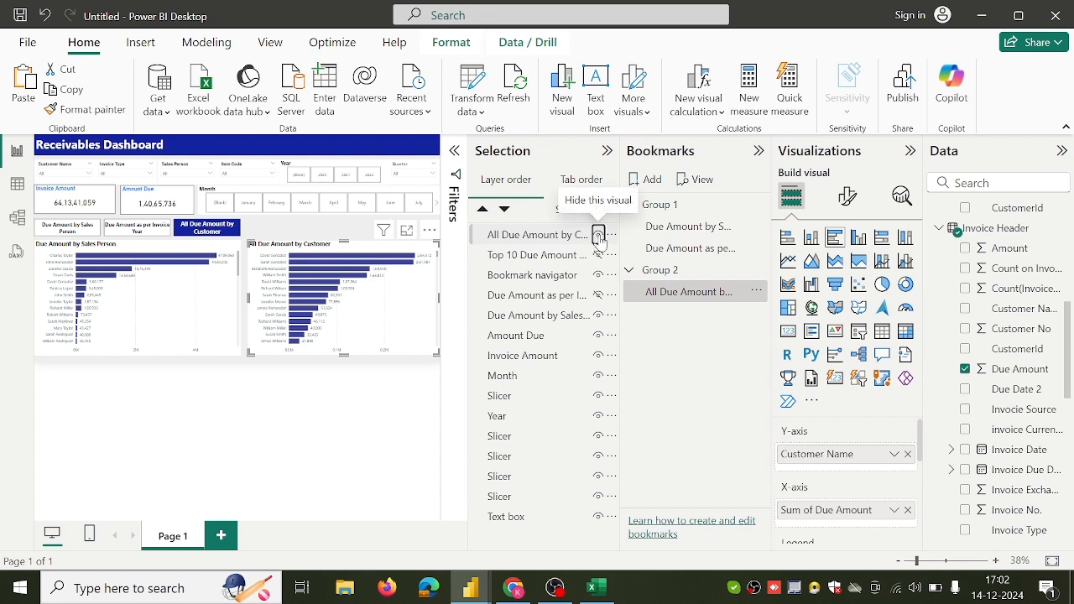
{"action": "left_click", "coordinate": [599, 237]}
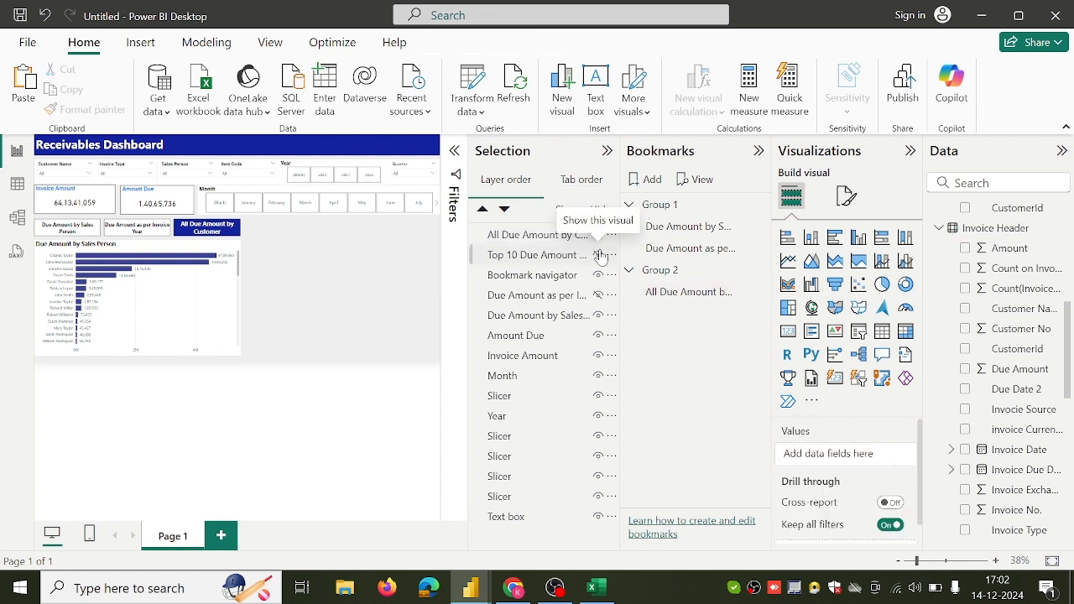
{"action": "left_click", "coordinate": [600, 255]}
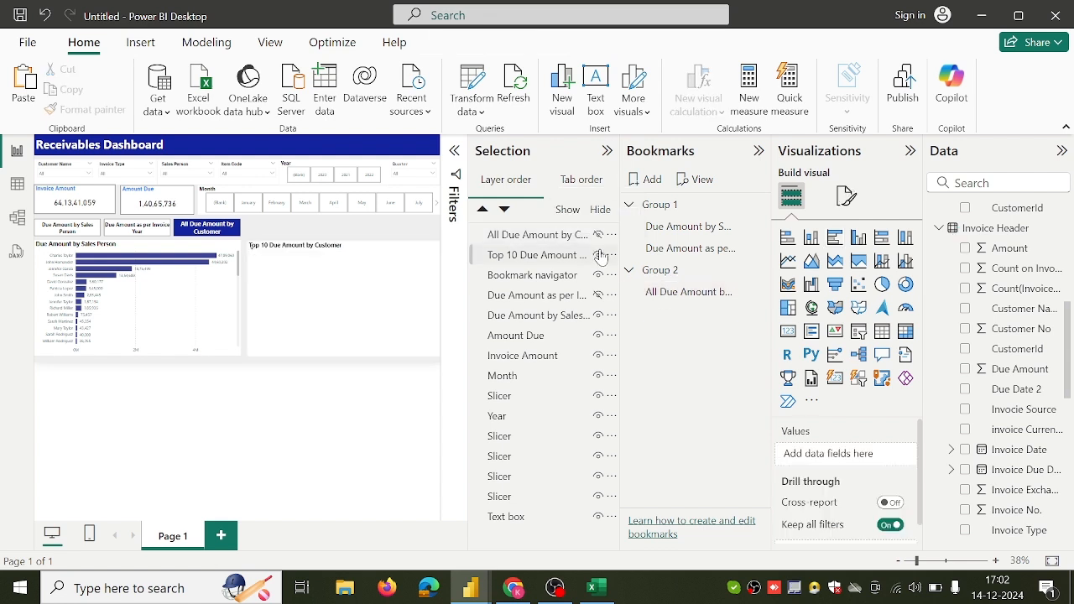
{"action": "left_click", "coordinate": [607, 156]}
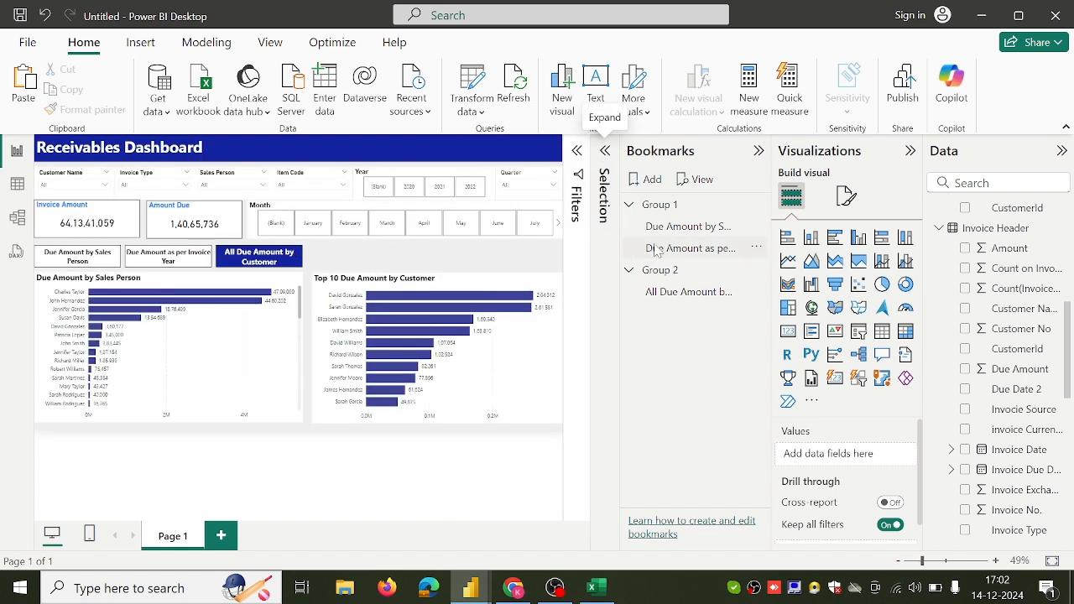
Step: Add a bookmark of the current view and move it into Group 2 above the All Due Amount by Customer bookmark
{"action": "left_click", "coordinate": [654, 184]}
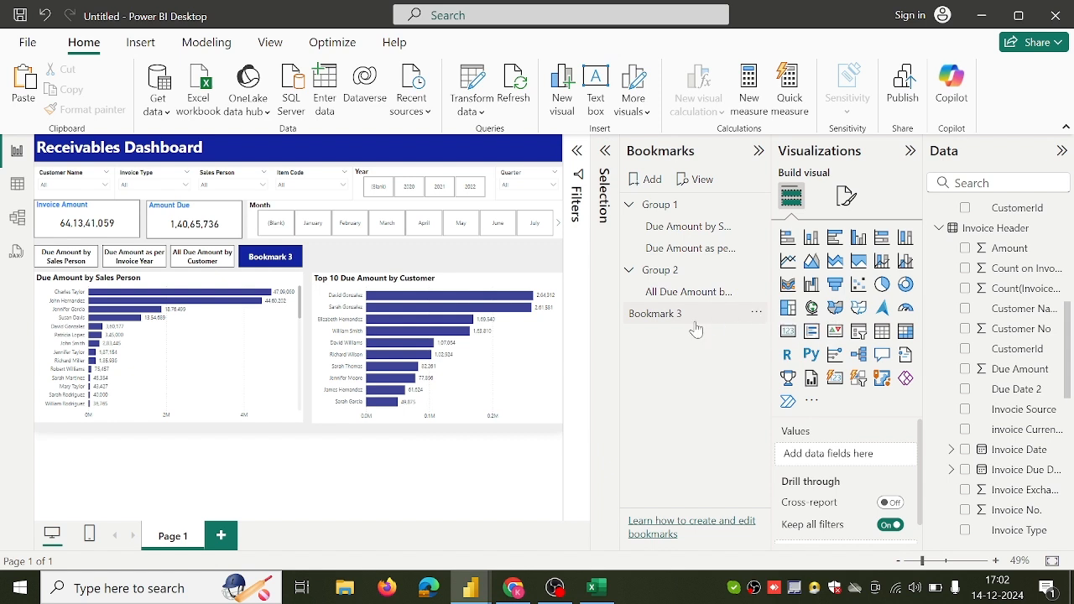
{"action": "left_click_drag", "start_coordinate": [693, 322], "coordinate": [701, 288]}
Step: Rename the new bookmark in Group 2 to "Top 10 Due Amount by Customer" and open its options
{"action": "double_click", "coordinate": [701, 289]}
{"action": "key", "text": "BackSpace"}
{"action": "key", "text": "BackSpace"}
{"action": "key", "text": "BackSpace"}
{"action": "key", "text": "BackSpace"}
{"action": "key", "text": "BackSpace"}
{"action": "key", "text": "BackSpace"}
{"action": "key", "text": "BackSpace"}
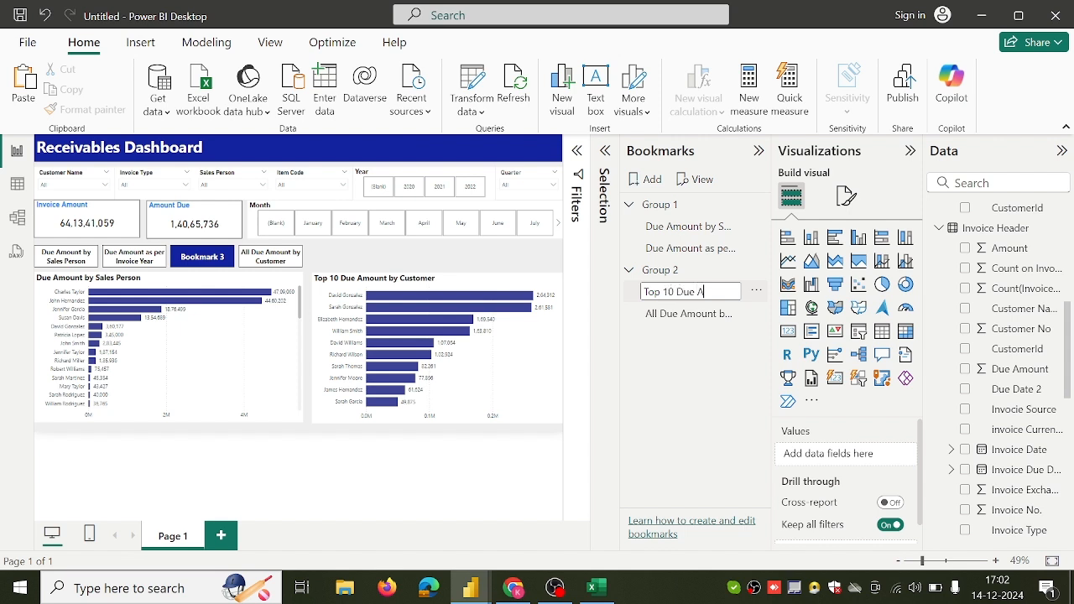
{"action": "type", "text": "by Customer"}
{"action": "left_click", "coordinate": [756, 291]}
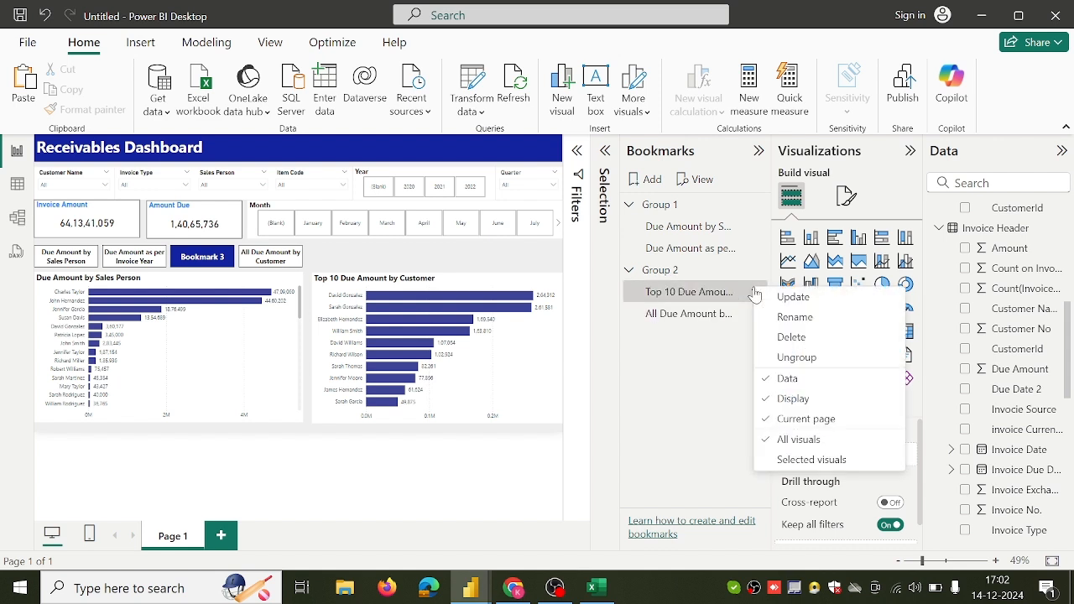
Step: Limit the existing bookmark navigator above the Due Amount by Sales Person chart to the Group 1 bookmarks
{"action": "left_click", "coordinate": [717, 362]}
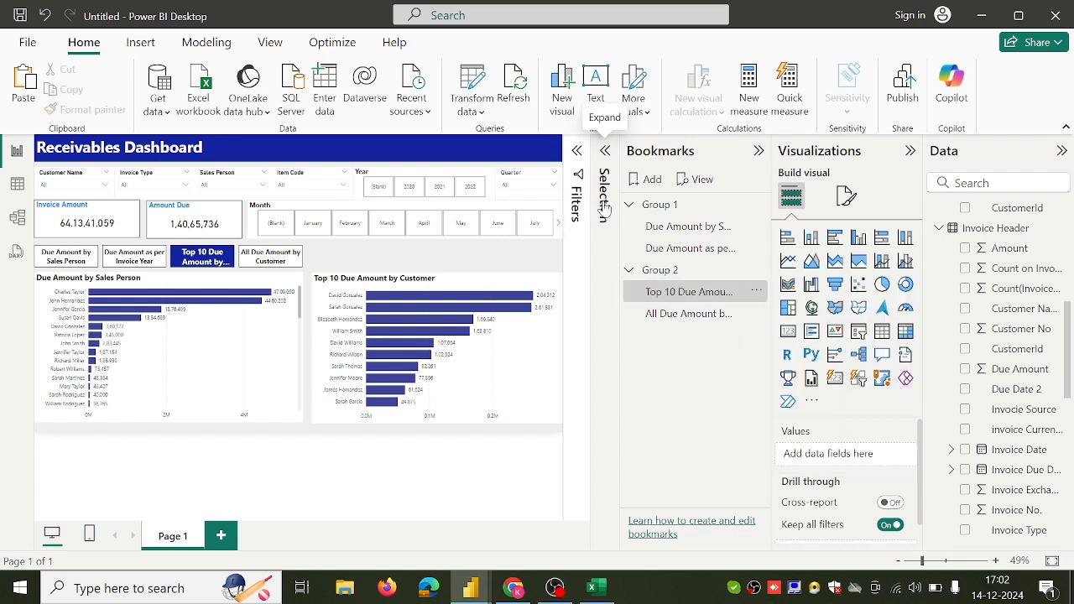
{"action": "left_click", "coordinate": [758, 151]}
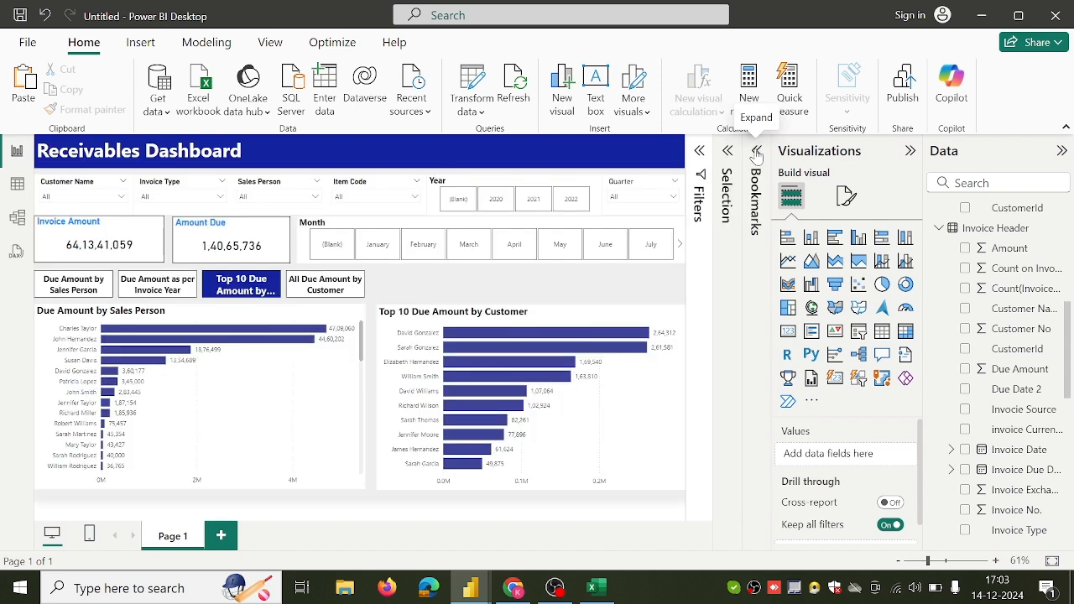
{"action": "left_click", "coordinate": [285, 297]}
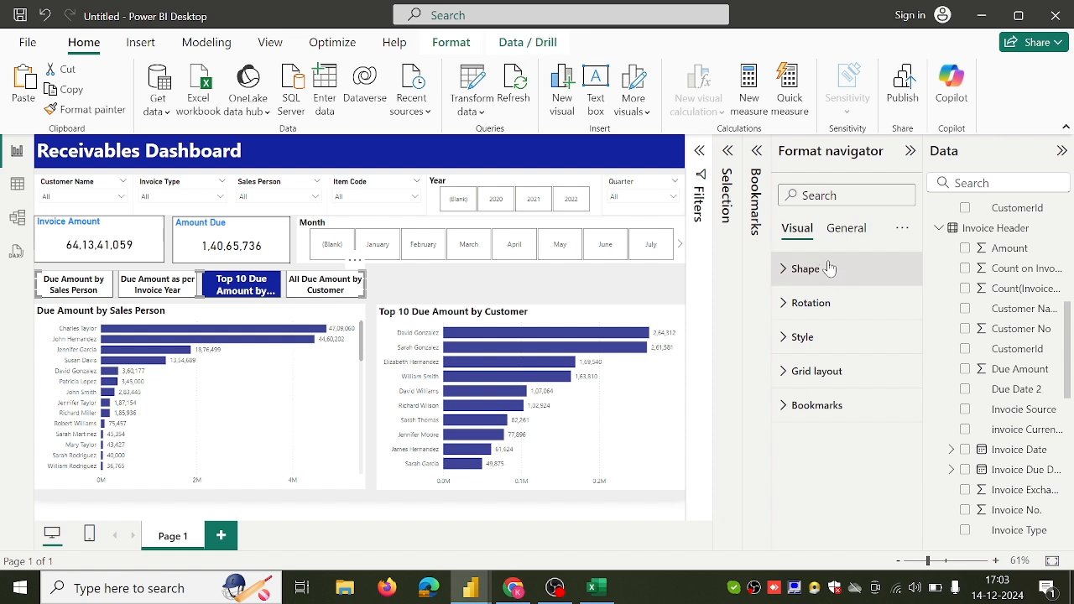
{"action": "left_click", "coordinate": [801, 405]}
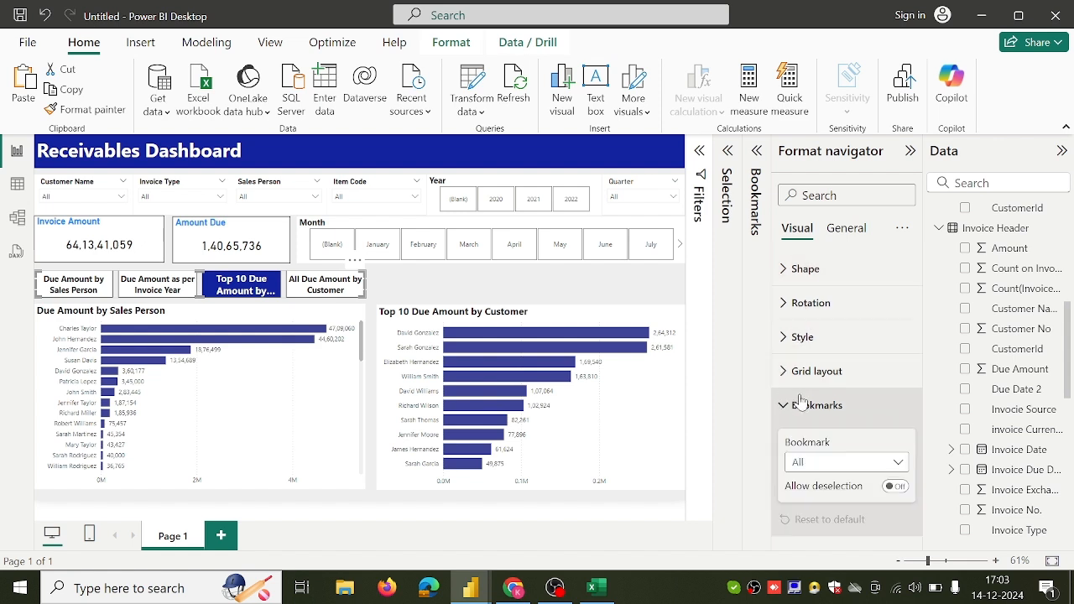
{"action": "left_click", "coordinate": [829, 466]}
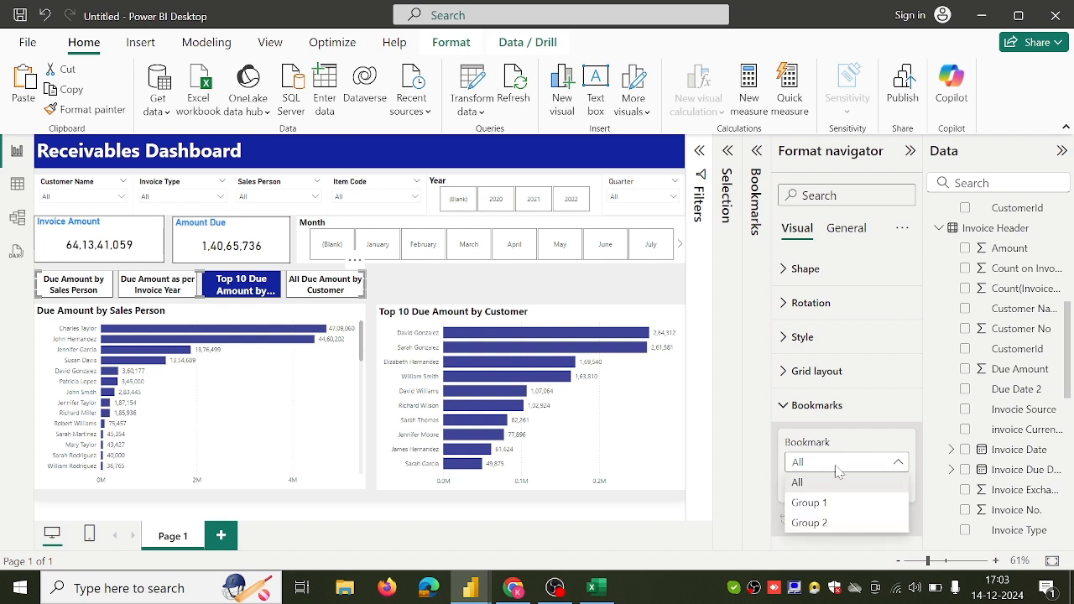
{"action": "left_click", "coordinate": [829, 502]}
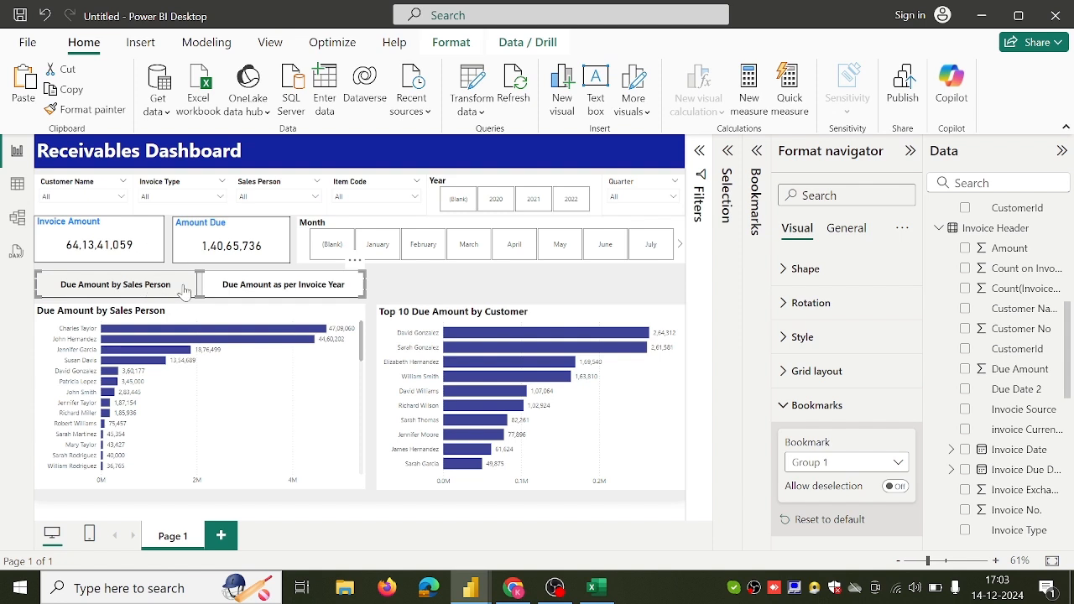
{"action": "left_click", "coordinate": [391, 286]}
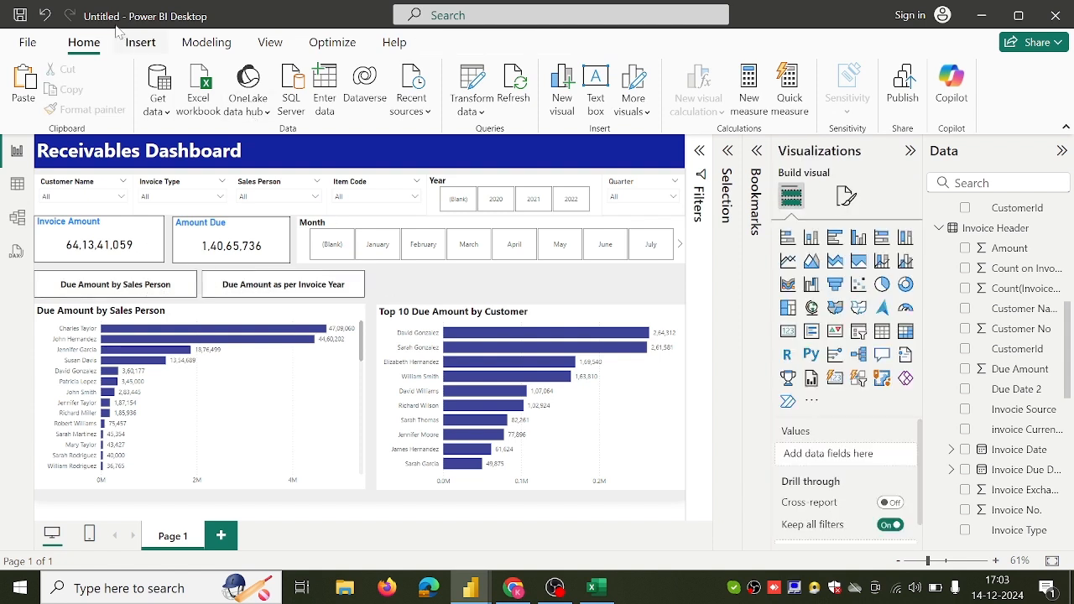
Step: Insert a second bookmark navigator and place it above the Top 10 Due Amount by Customer chart
{"action": "left_click", "coordinate": [137, 42]}
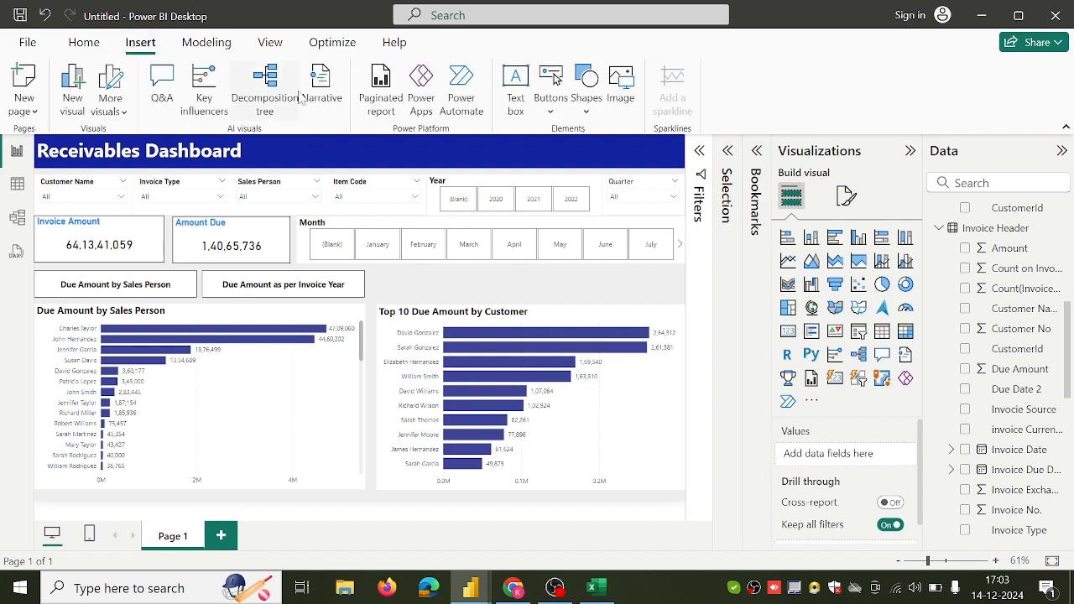
{"action": "left_click", "coordinate": [549, 114]}
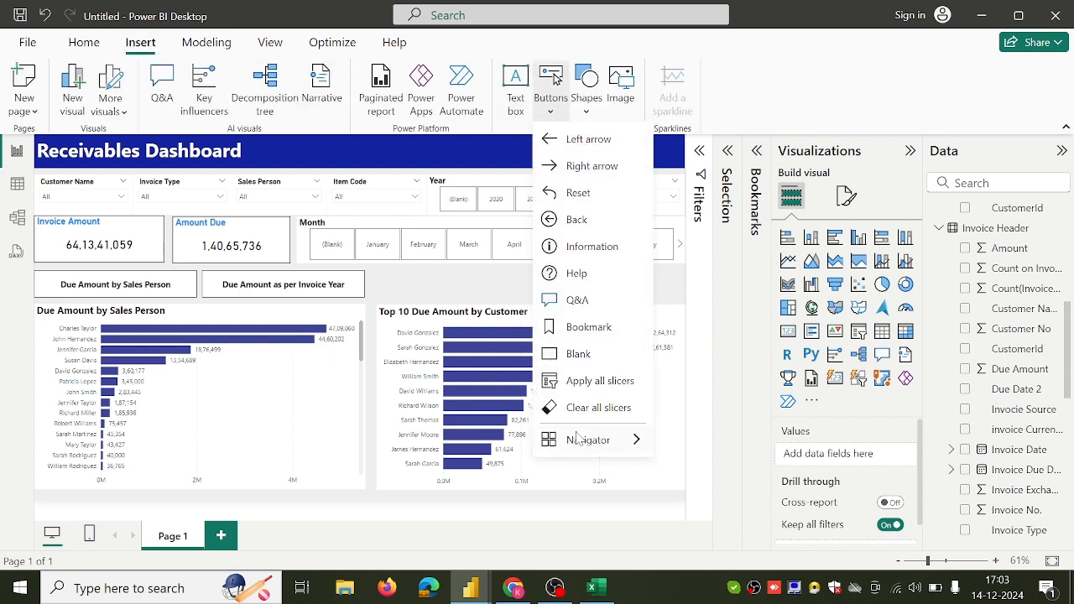
{"action": "mouse_move", "coordinate": [591, 439]}
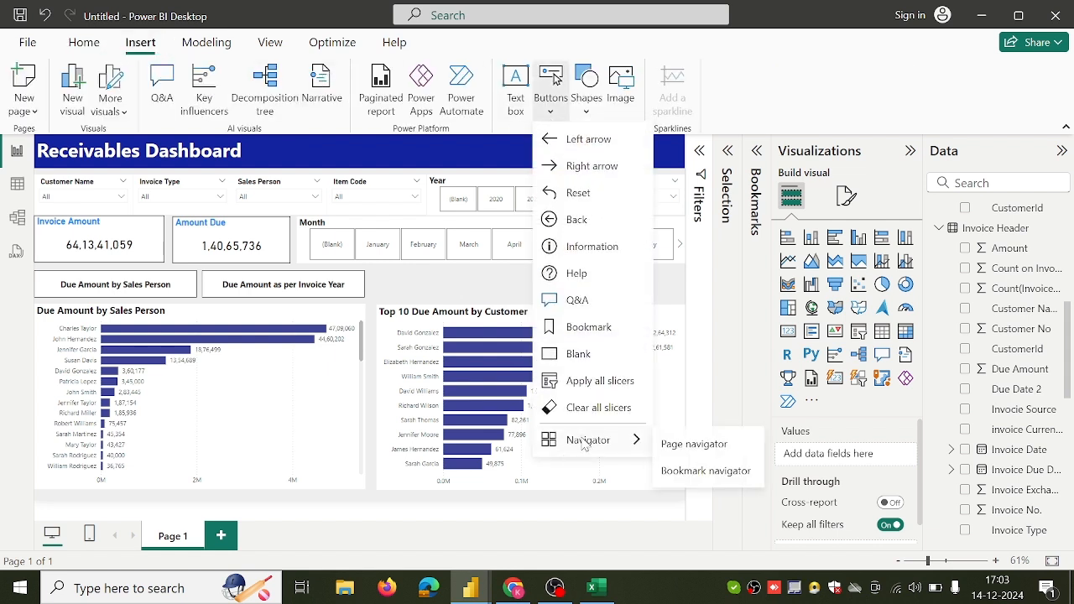
{"action": "left_click", "coordinate": [707, 471]}
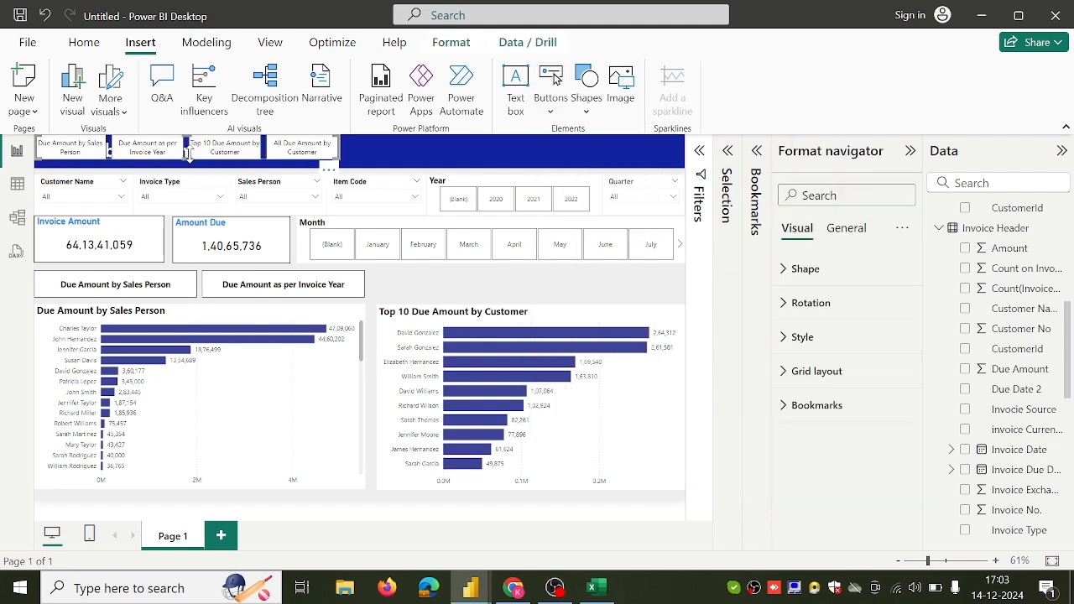
{"action": "left_click_drag", "start_coordinate": [191, 155], "coordinate": [535, 290]}
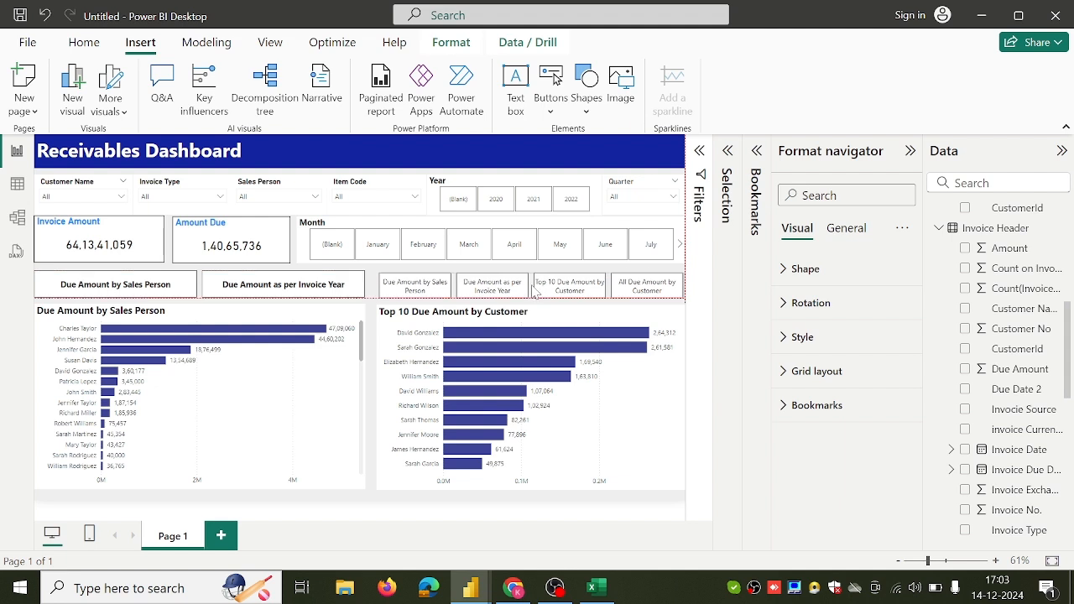
Step: Limit the newly inserted bookmark navigator to the Group 2 bookmarks
{"action": "left_click", "coordinate": [851, 416]}
{"action": "left_click", "coordinate": [851, 461]}
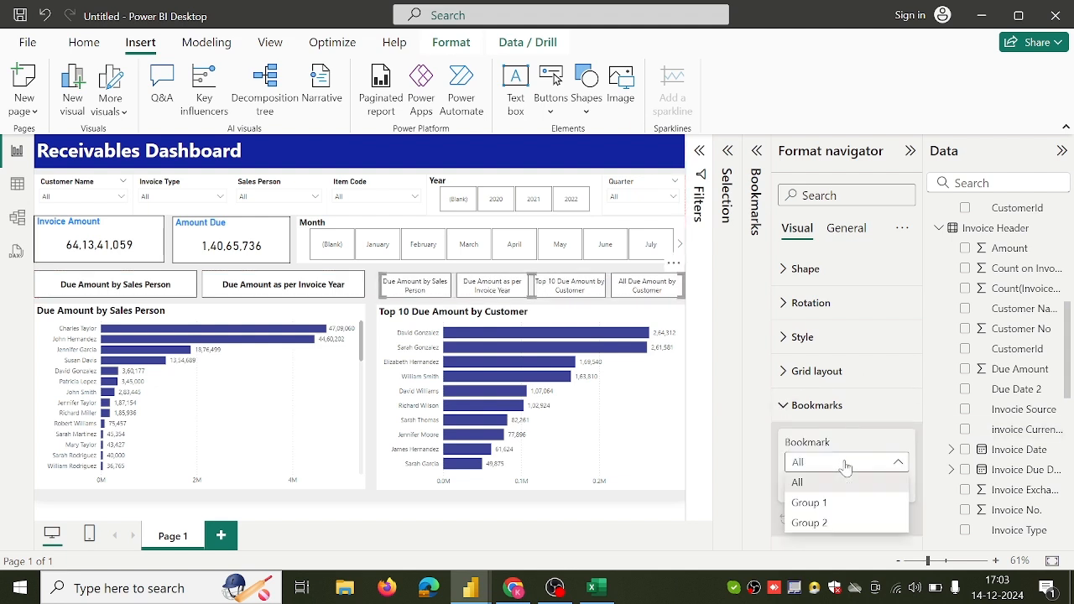
{"action": "left_click", "coordinate": [832, 523]}
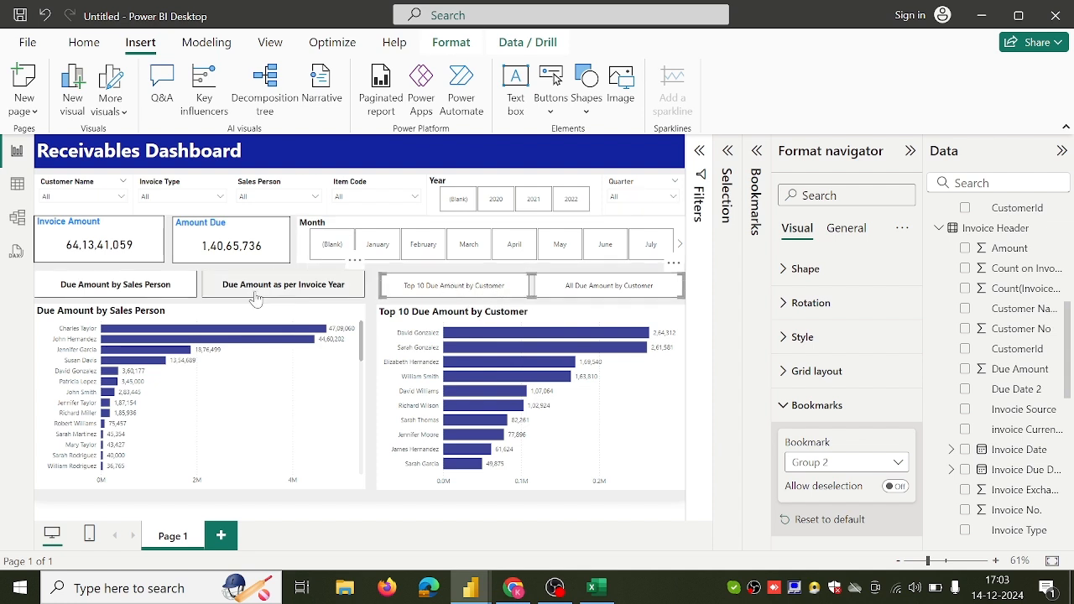
Step: Copy the Group 1 navigator's formatting onto the navigator above the customer chart with Format painter
{"action": "left_click", "coordinate": [200, 285]}
{"action": "left_click", "coordinate": [92, 49]}
{"action": "left_click", "coordinate": [107, 114]}
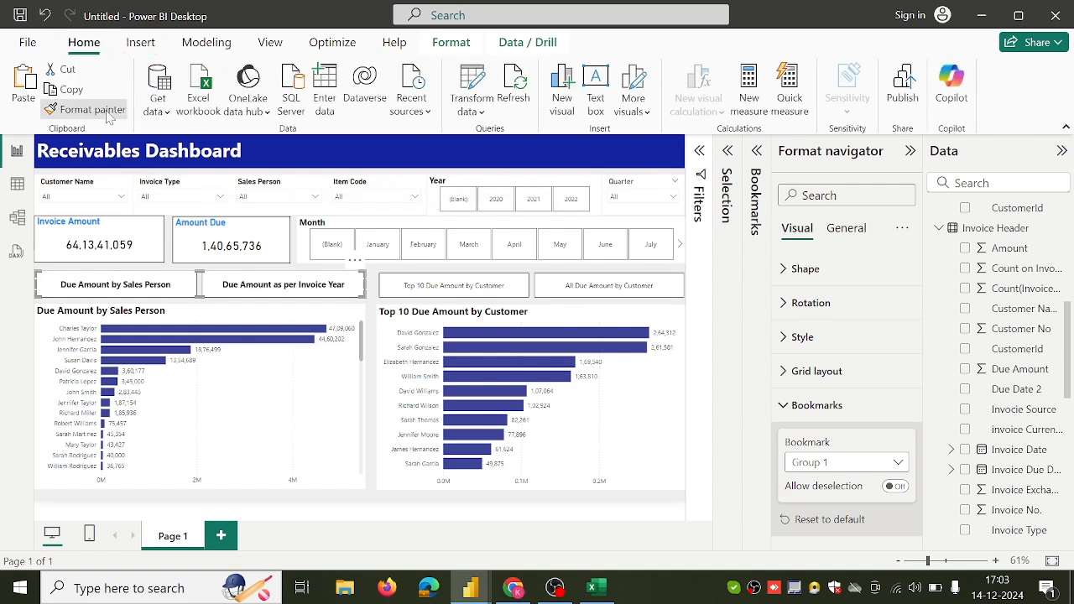
{"action": "left_click", "coordinate": [530, 283]}
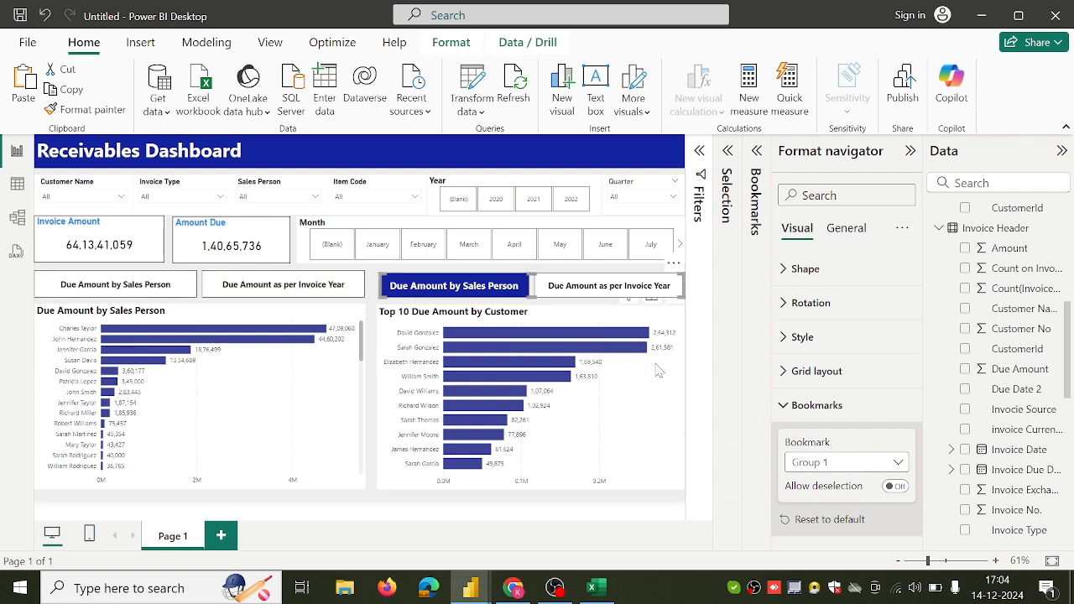
Step: Assign Group 2 to the restyled navigator and nudge it into line with the customer chart
{"action": "left_click", "coordinate": [845, 466]}
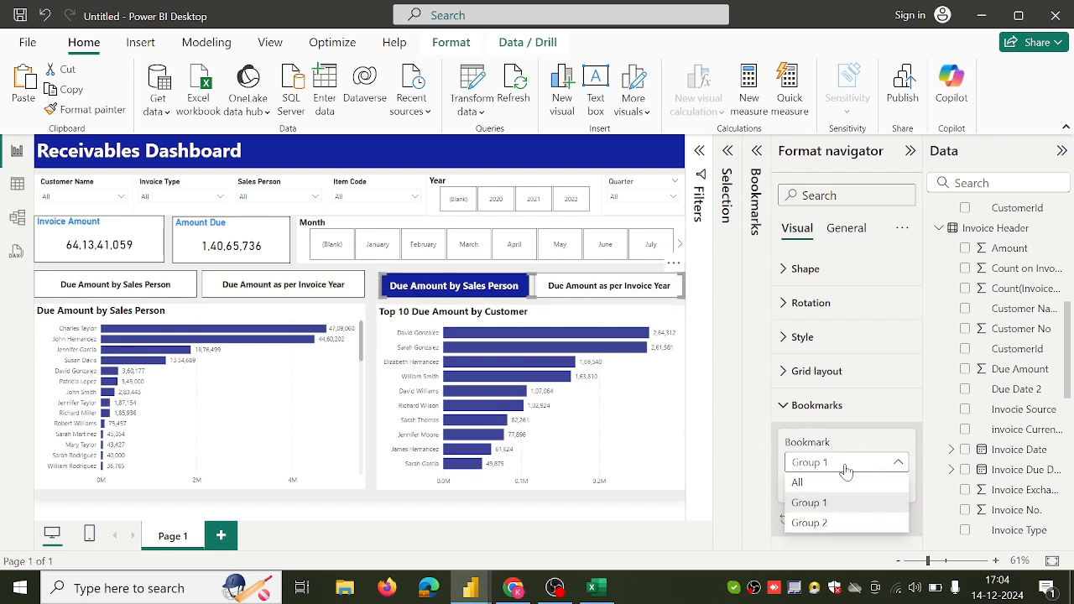
{"action": "left_click", "coordinate": [840, 522]}
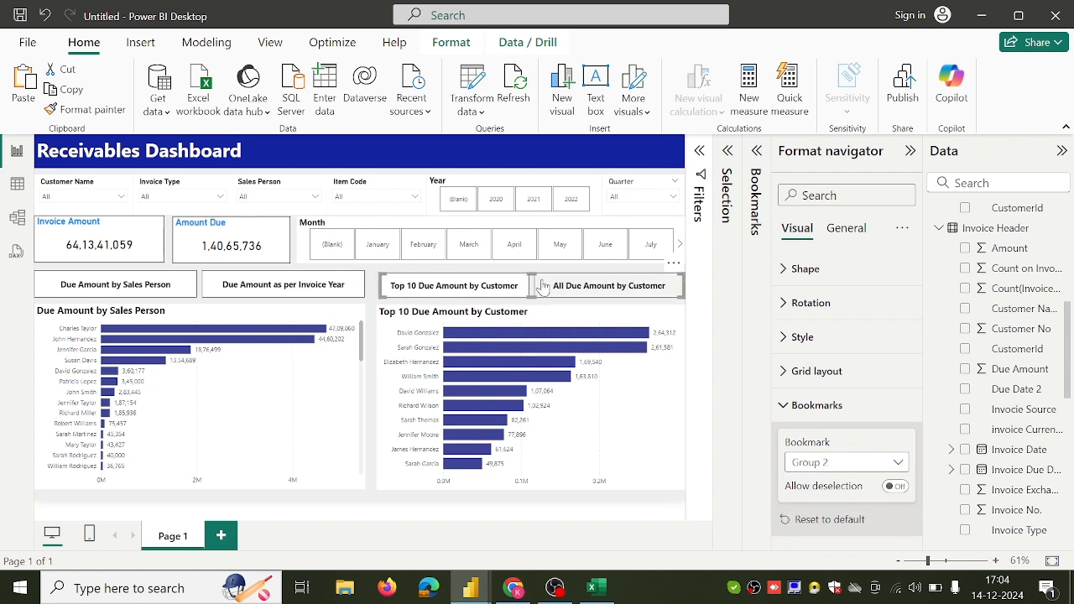
{"action": "left_click_drag", "start_coordinate": [533, 282], "coordinate": [531, 281]}
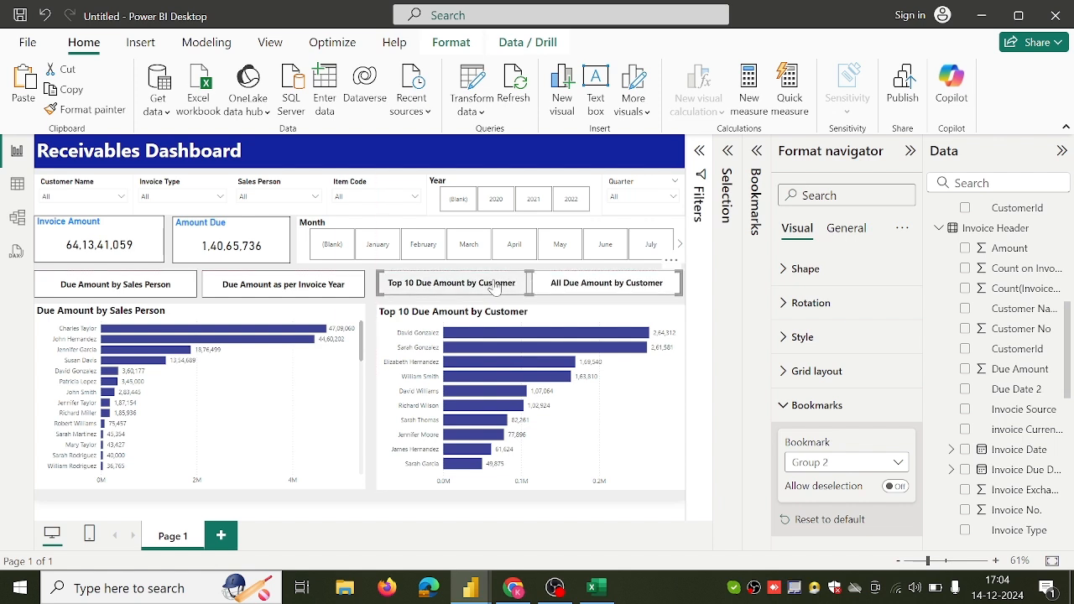
Step: Test both bookmark navigators by switching between their charts, finishing on Due Amount by Sales Person and Top 10 Due Amount by Customer
{"action": "left_click", "coordinate": [494, 287]}
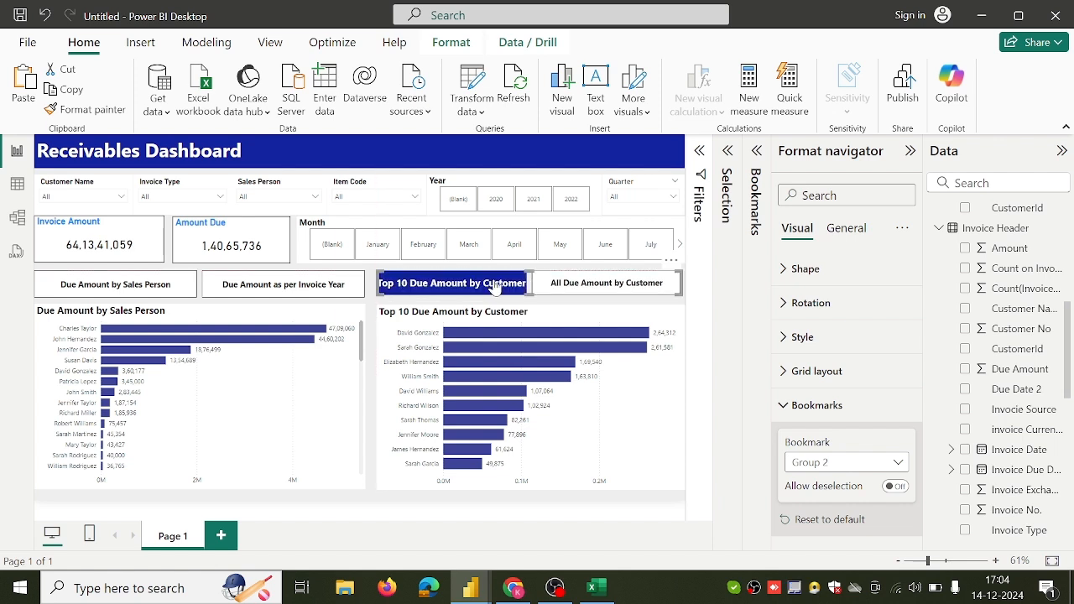
{"action": "left_click", "coordinate": [577, 289]}
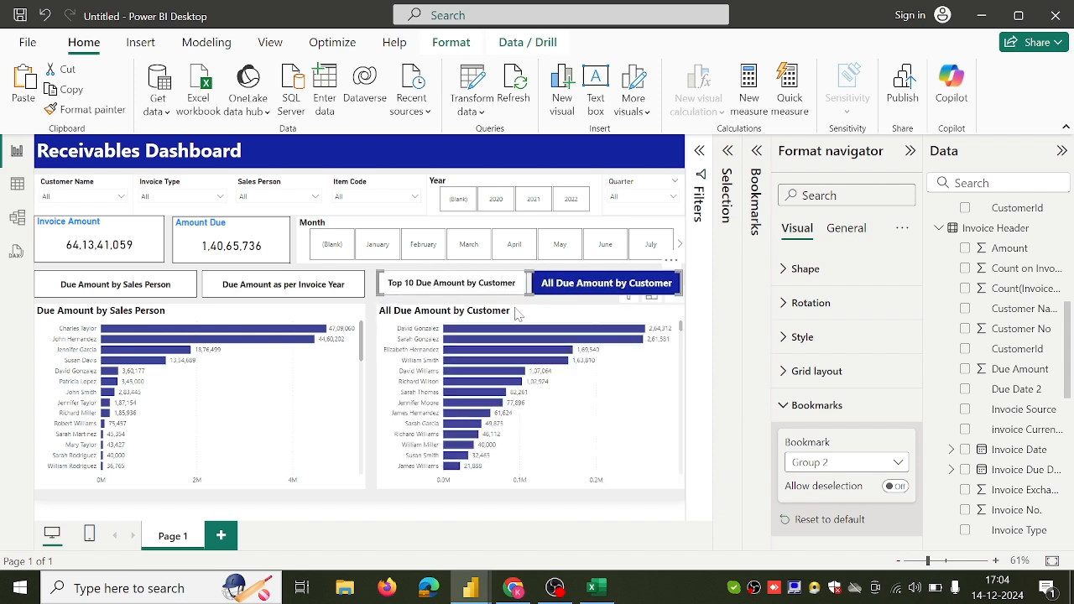
{"action": "left_click", "coordinate": [491, 286]}
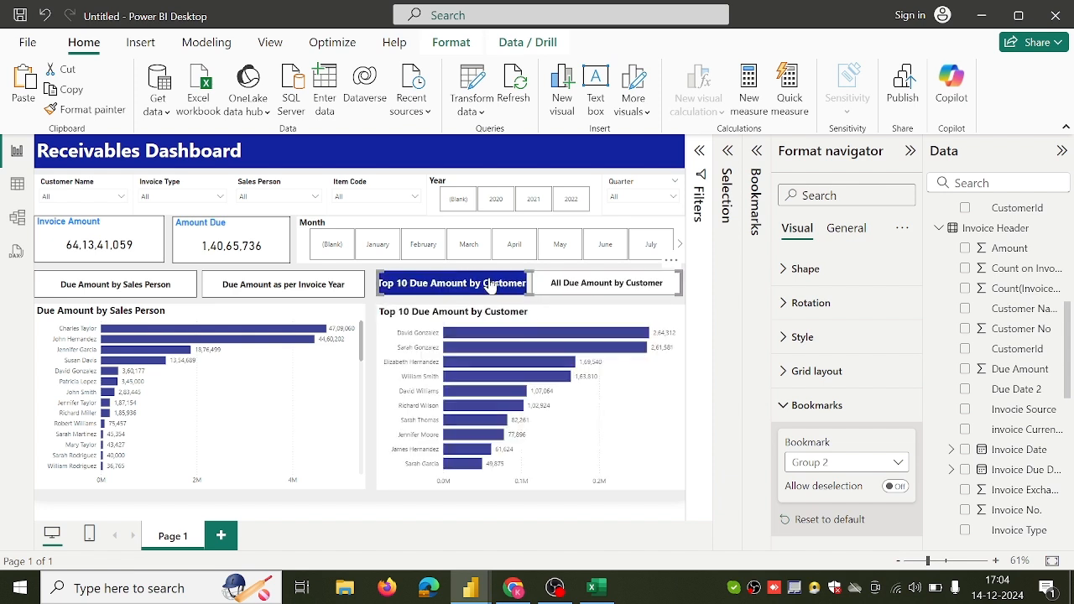
{"action": "left_click", "coordinate": [144, 294]}
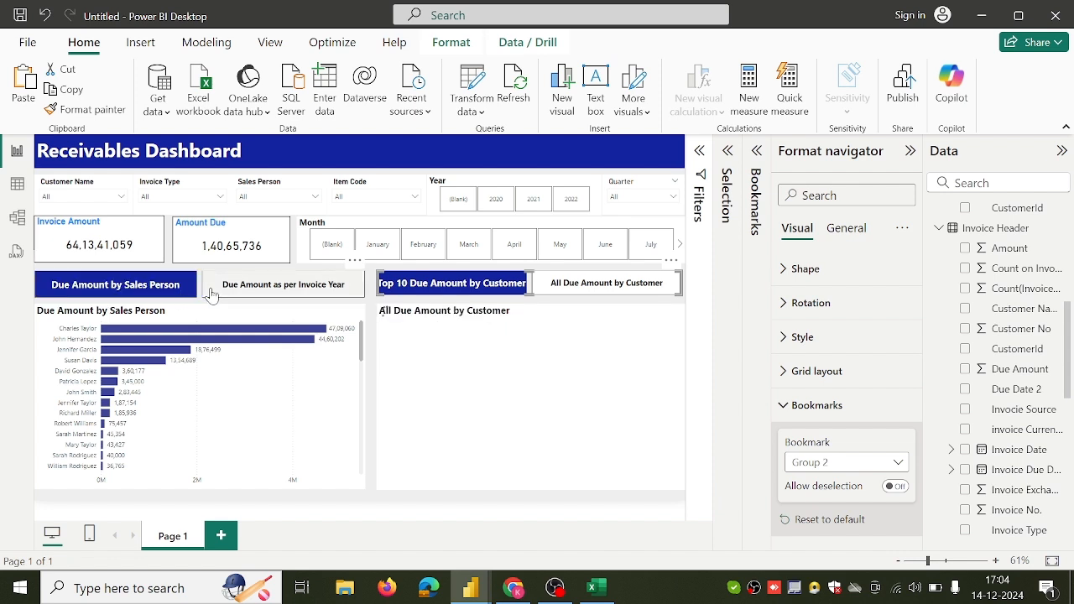
{"action": "left_click", "coordinate": [211, 291]}
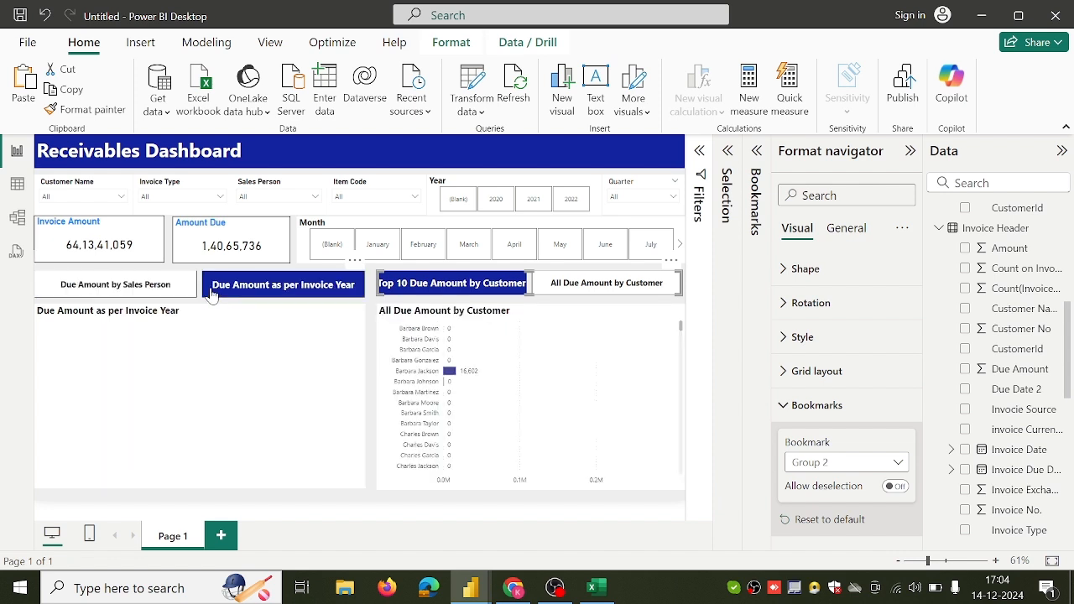
{"action": "left_click", "coordinate": [166, 293]}
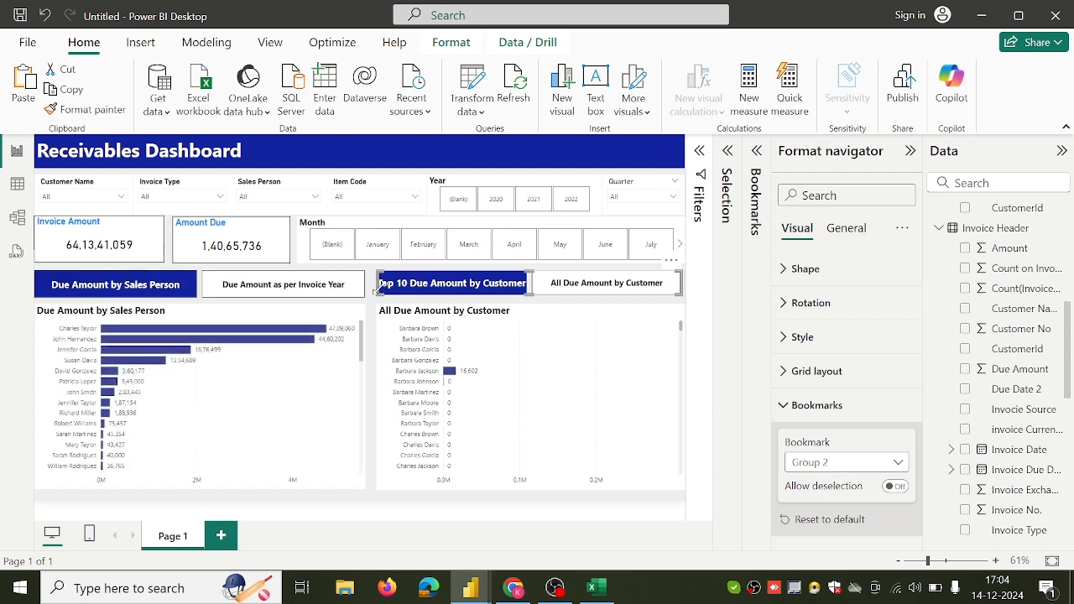
{"action": "left_click", "coordinate": [555, 287]}
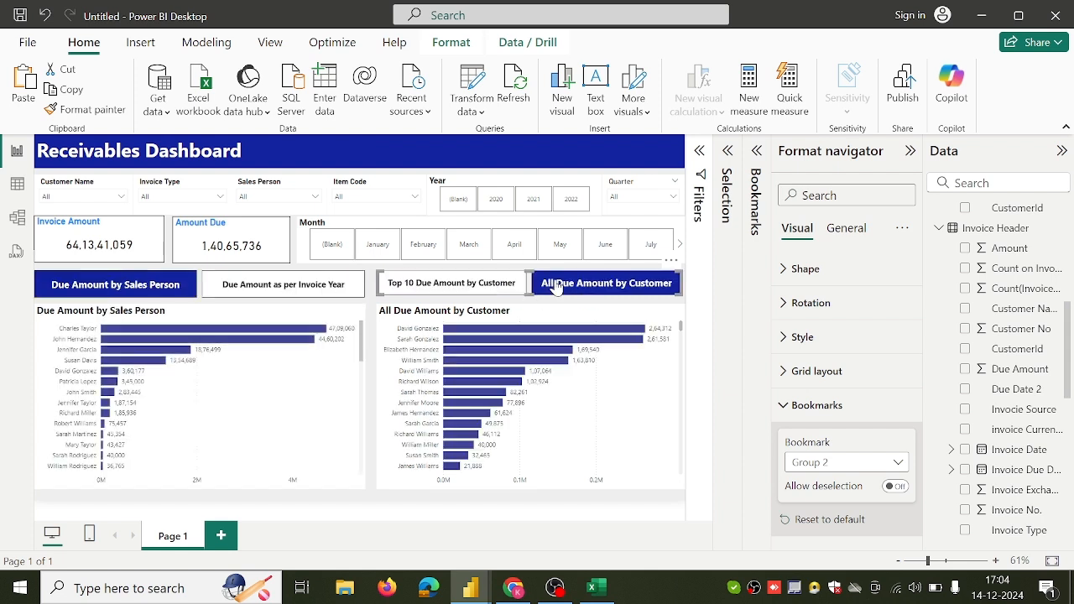
{"action": "left_click", "coordinate": [515, 287]}
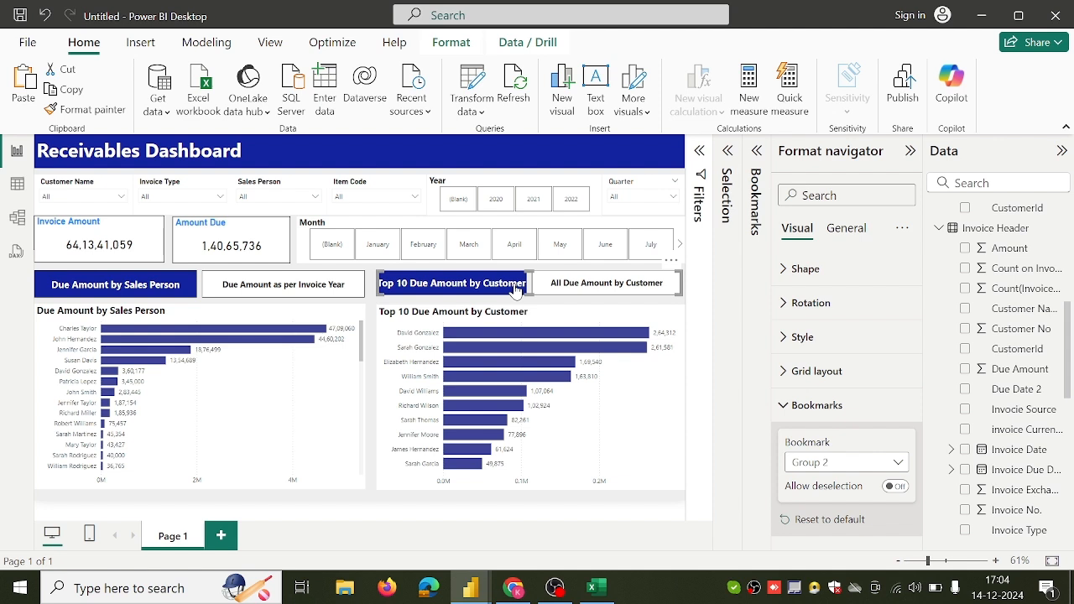
{"action": "left_click", "coordinate": [911, 152]}
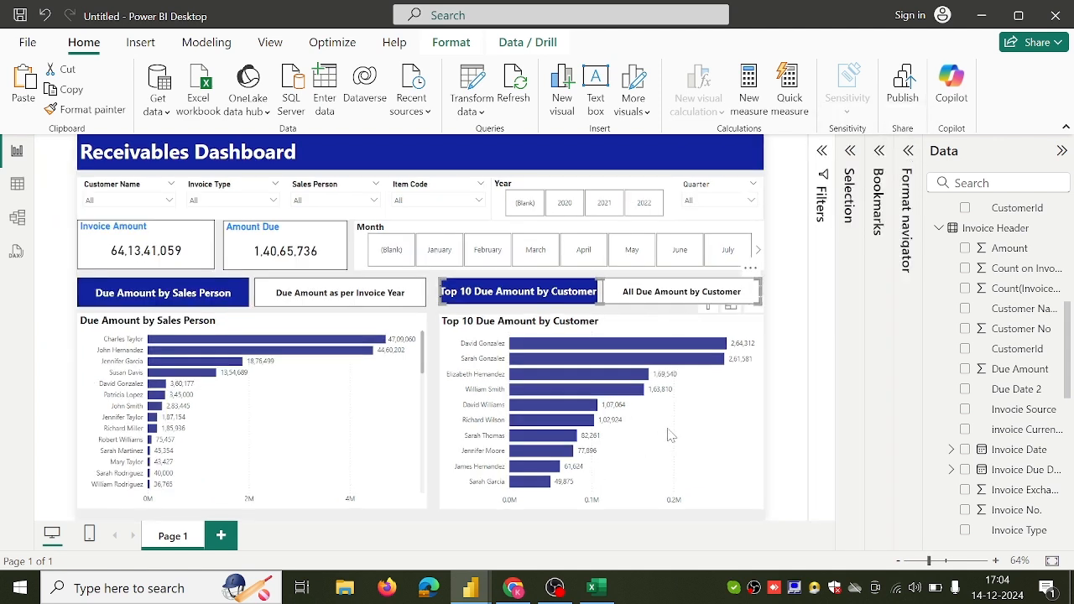
Step: Switch to the reference dashboard in Chrome and examine its lower table and charts, the Sales Person view and the Invoice Year pie chart
{"action": "left_click", "coordinate": [514, 587]}
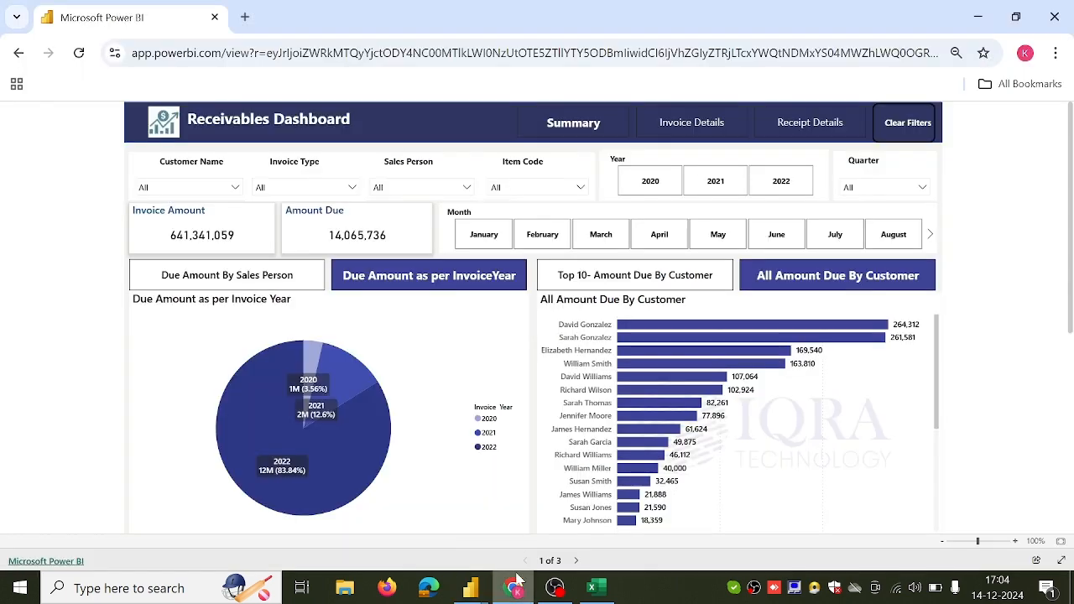
{"action": "scroll", "coordinate": [527, 478], "scroll_direction": "down", "scroll_amount": 5}
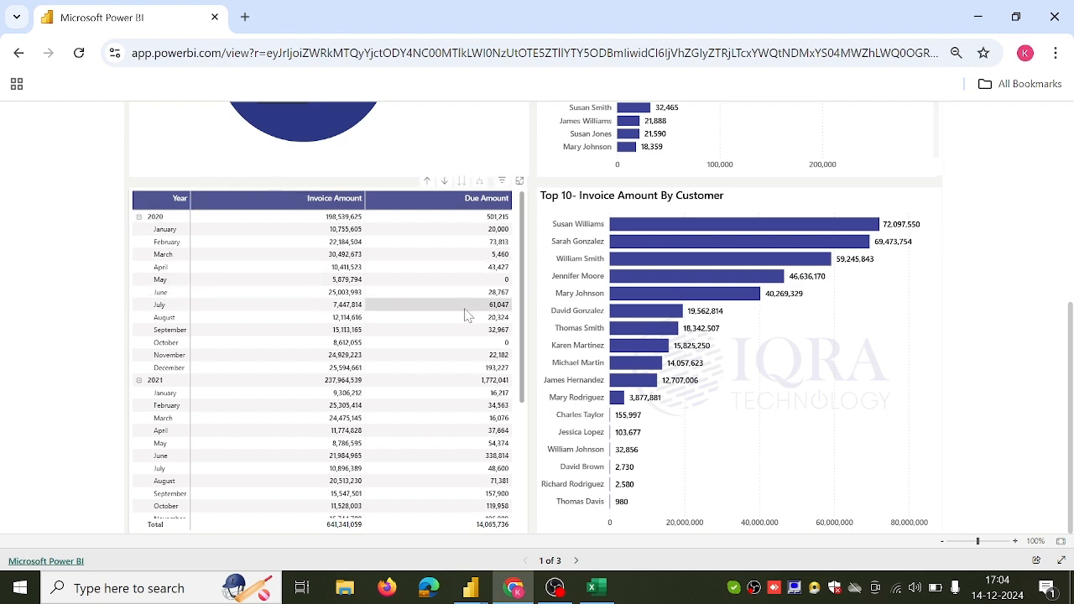
{"action": "scroll", "coordinate": [462, 282], "scroll_direction": "up", "scroll_amount": 4}
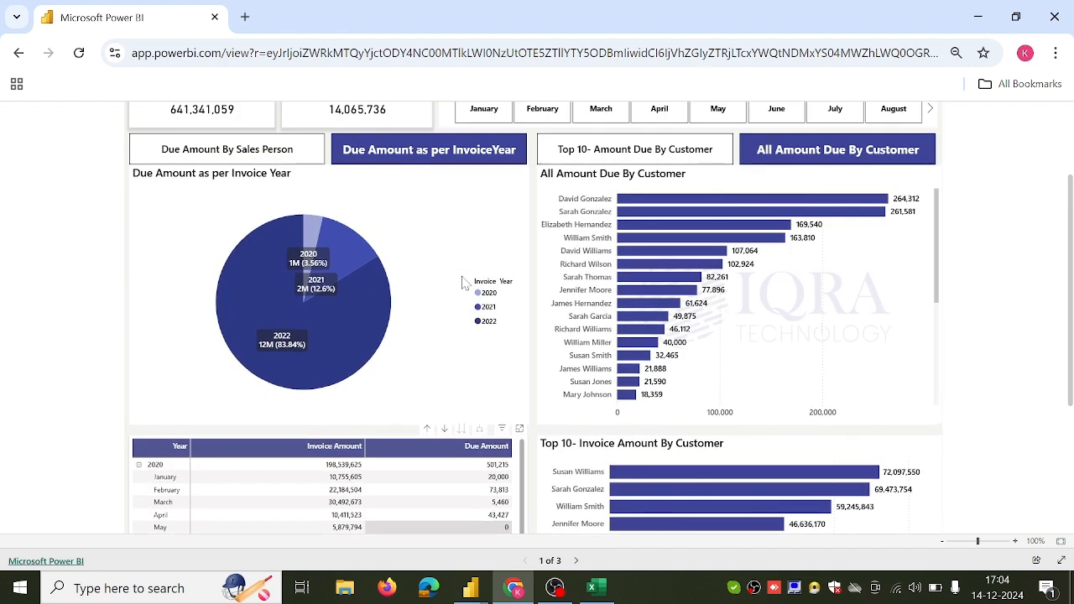
{"action": "left_click", "coordinate": [319, 242]}
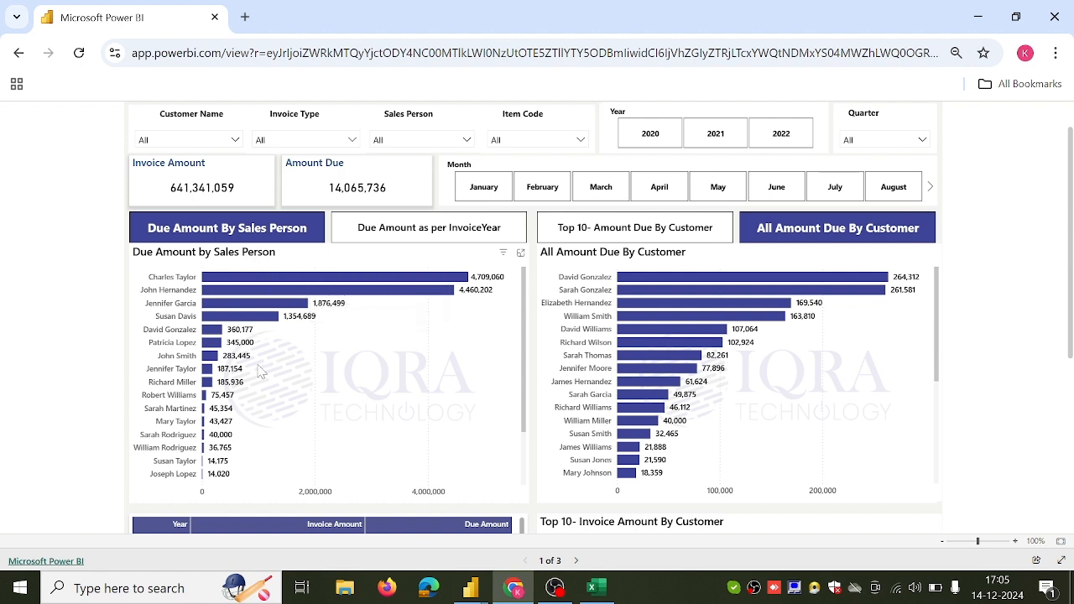
{"action": "scroll", "coordinate": [261, 371], "scroll_direction": "down", "scroll_amount": 3}
{"action": "scroll", "coordinate": [261, 372], "scroll_direction": "up", "scroll_amount": 3}
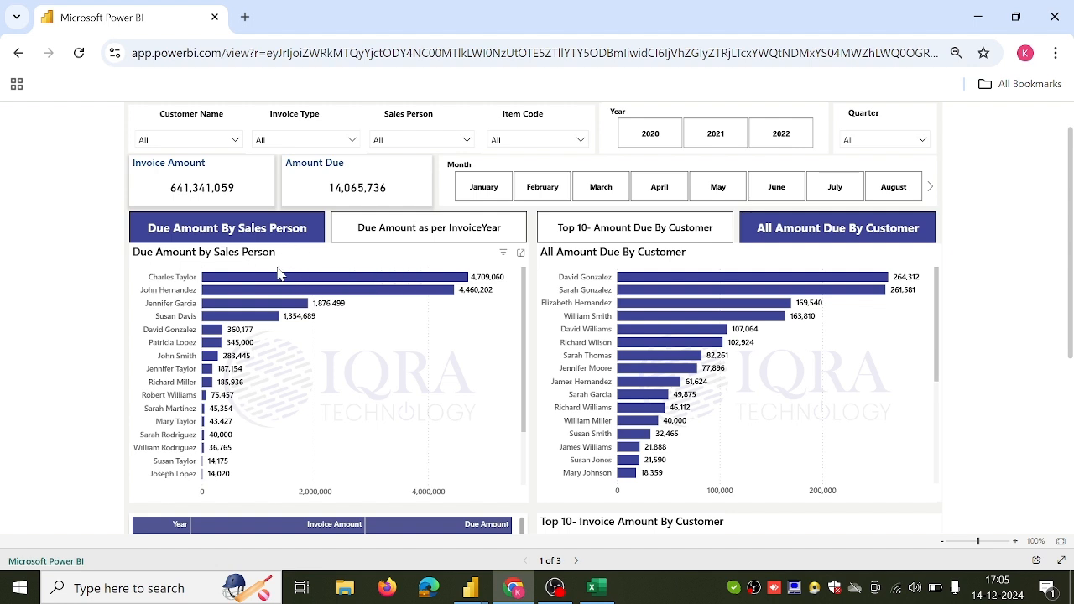
{"action": "left_click", "coordinate": [369, 237]}
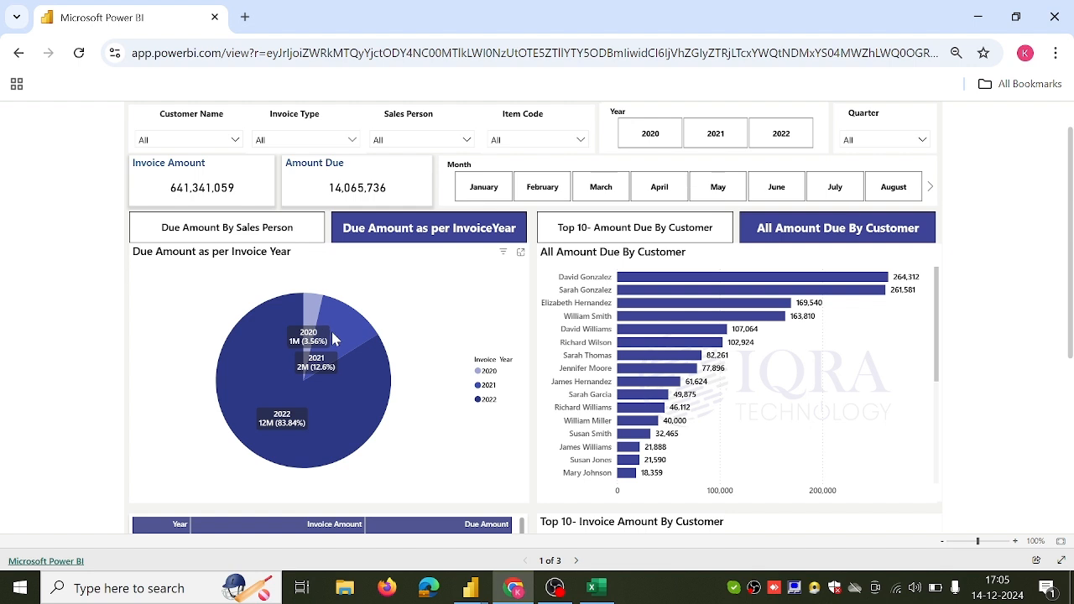
{"action": "mouse_move", "coordinate": [316, 322]}
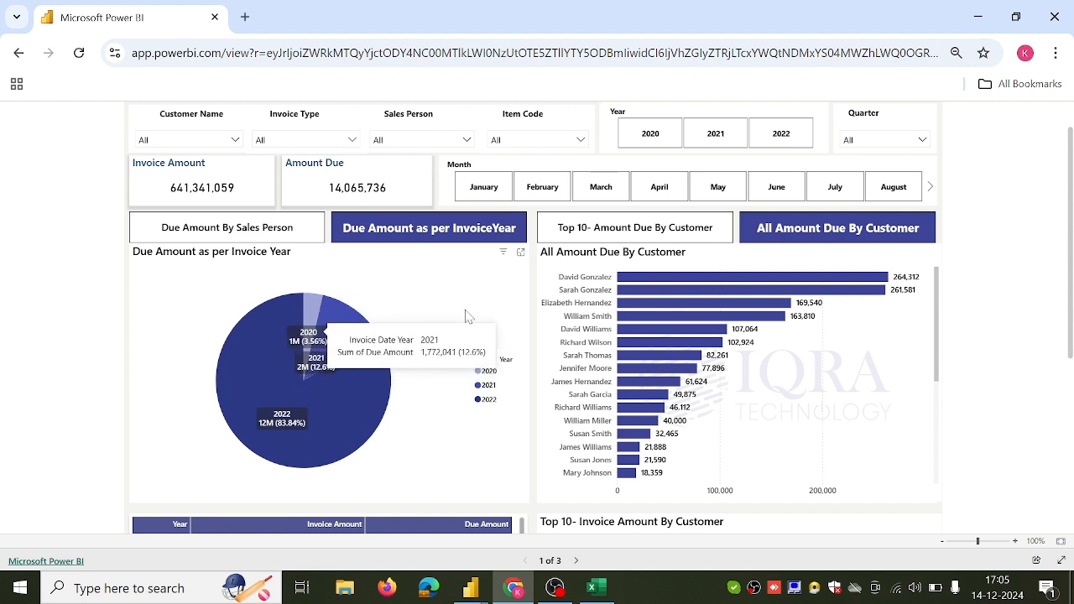
Step: Examine the reference dashboard's Top 10 and All Amount Due By Customer views, the year and month table, and the Invoice Amount By Customer chart
{"action": "left_click", "coordinate": [569, 238]}
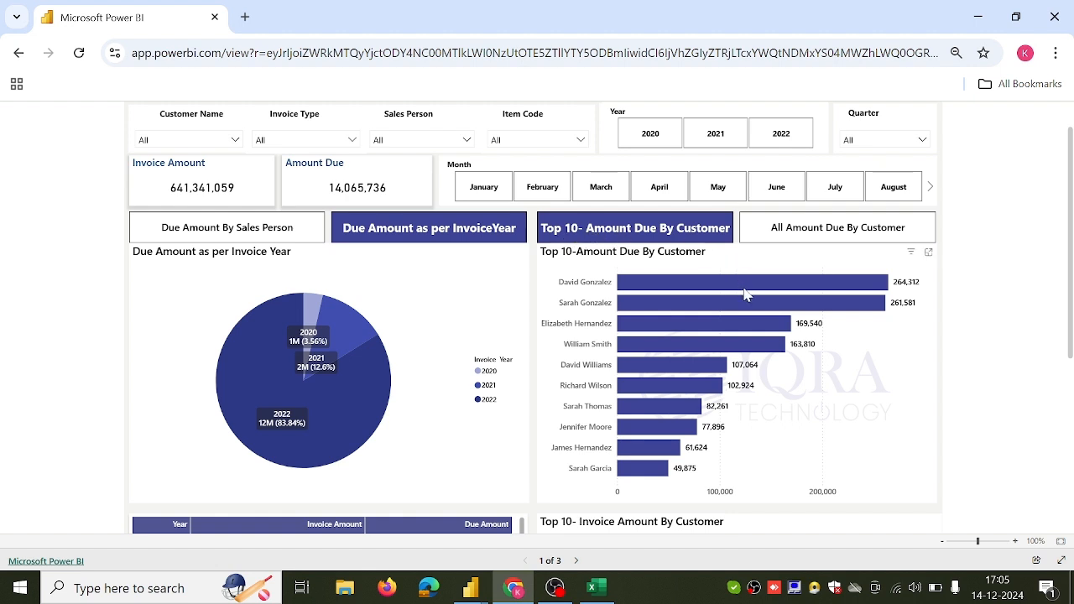
{"action": "mouse_move", "coordinate": [745, 292]}
{"action": "left_click", "coordinate": [788, 243]}
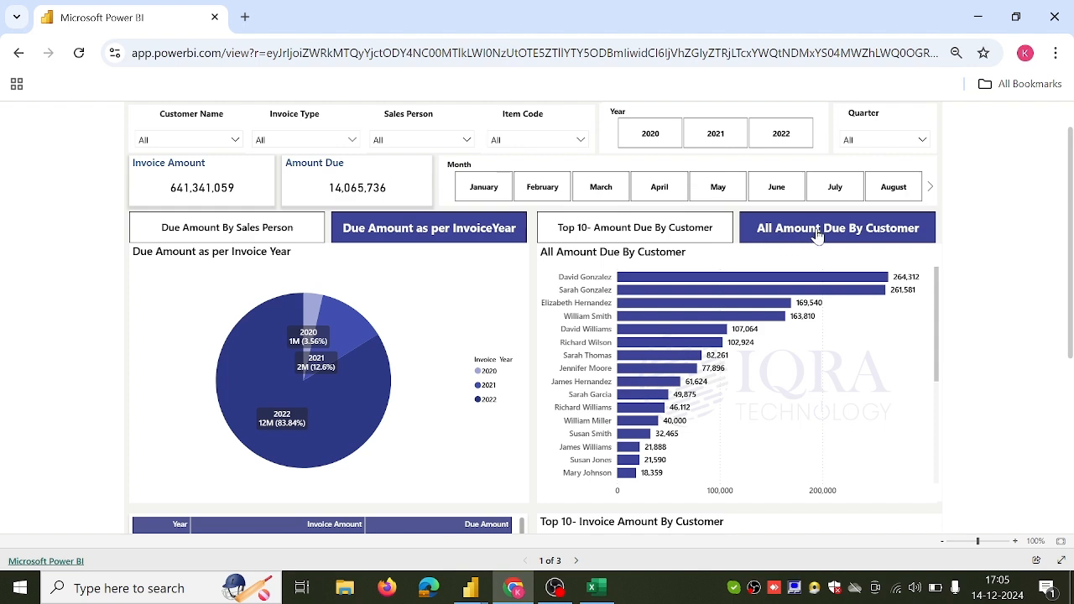
{"action": "scroll", "coordinate": [817, 236], "scroll_direction": "up", "scroll_amount": 1}
{"action": "scroll", "coordinate": [818, 237], "scroll_direction": "down", "scroll_amount": 2}
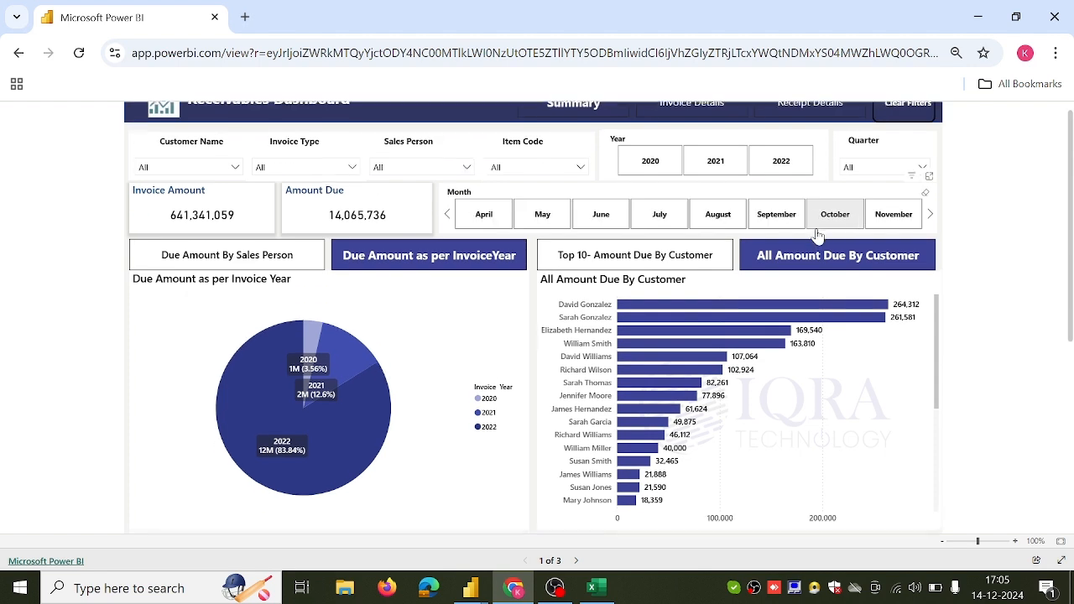
{"action": "scroll", "coordinate": [817, 236], "scroll_direction": "up", "scroll_amount": 1}
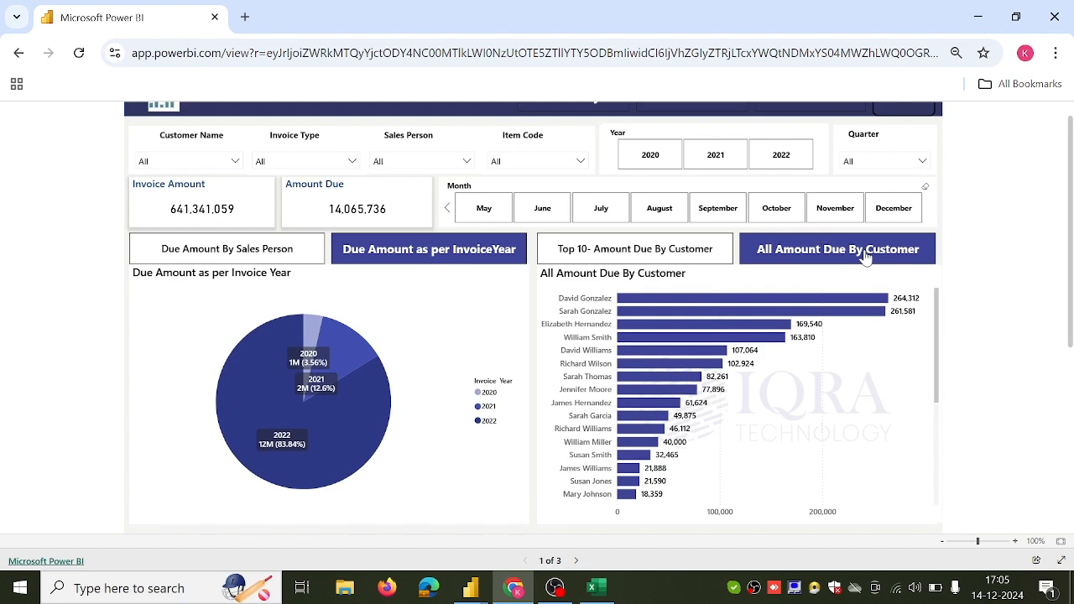
{"action": "scroll", "coordinate": [871, 269], "scroll_direction": "down", "scroll_amount": 5}
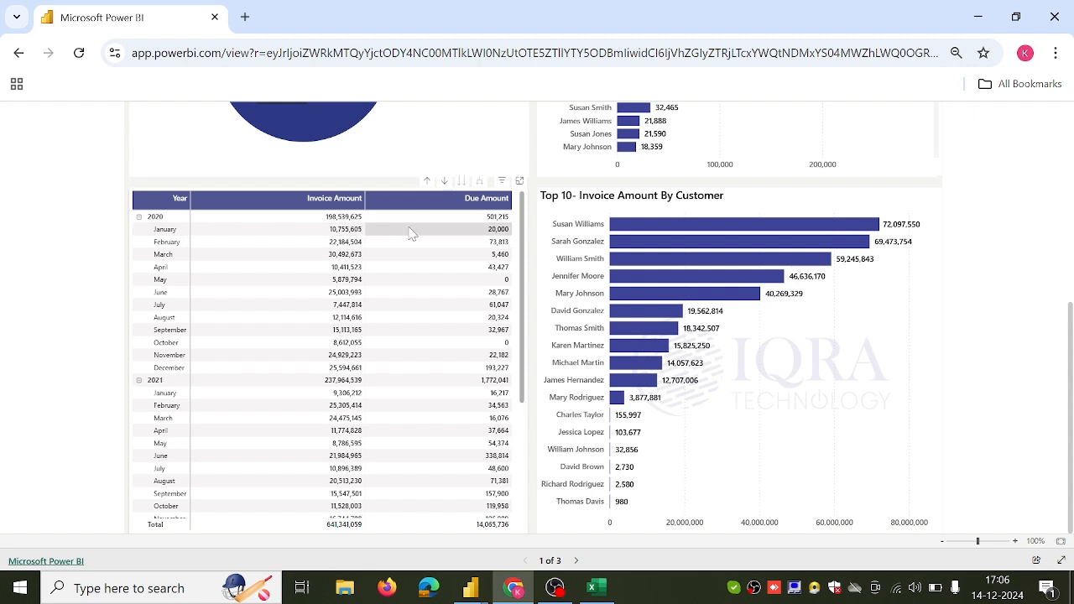
Step: Switch to the untitled report in Power BI Desktop and hide the Bookmarks and Selection panes
{"action": "mouse_move", "coordinate": [470, 587]}
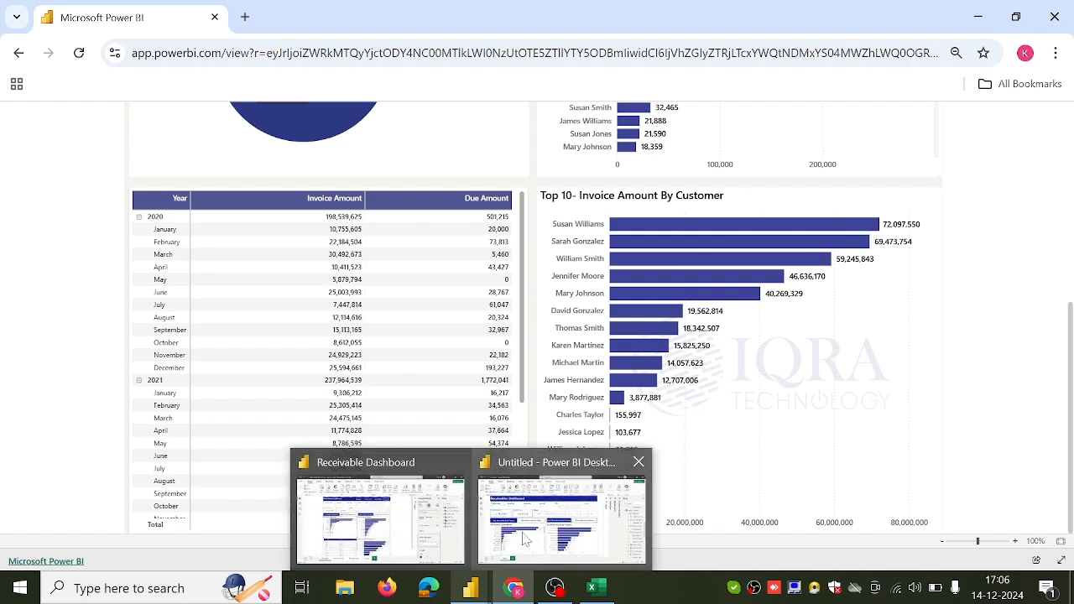
{"action": "left_click", "coordinate": [527, 537]}
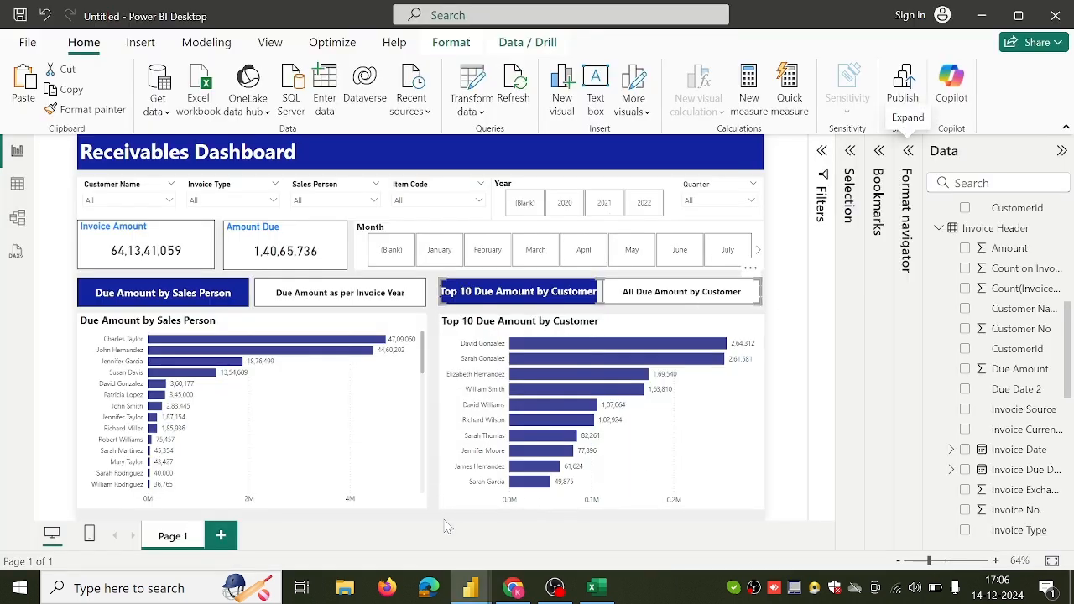
{"action": "left_click", "coordinate": [538, 525]}
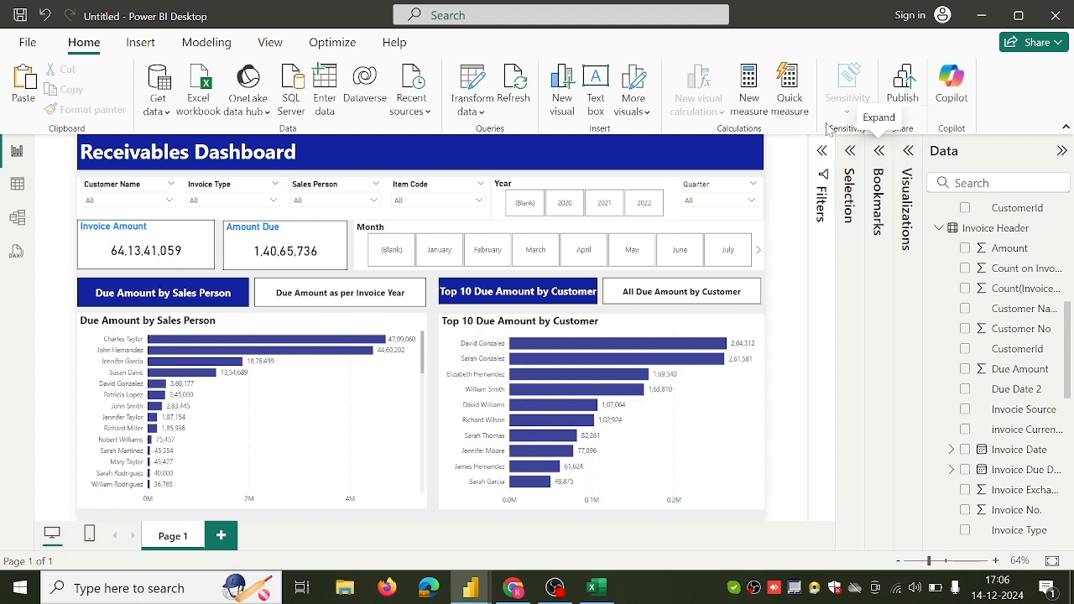
{"action": "left_click", "coordinate": [269, 41]}
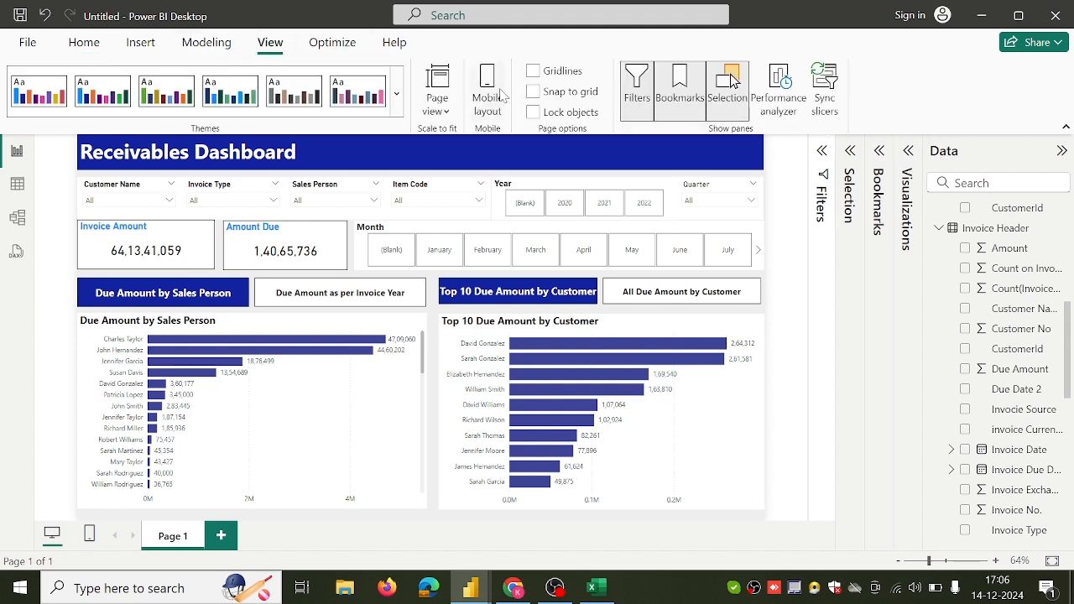
{"action": "left_click", "coordinate": [679, 84]}
{"action": "left_click", "coordinate": [728, 84]}
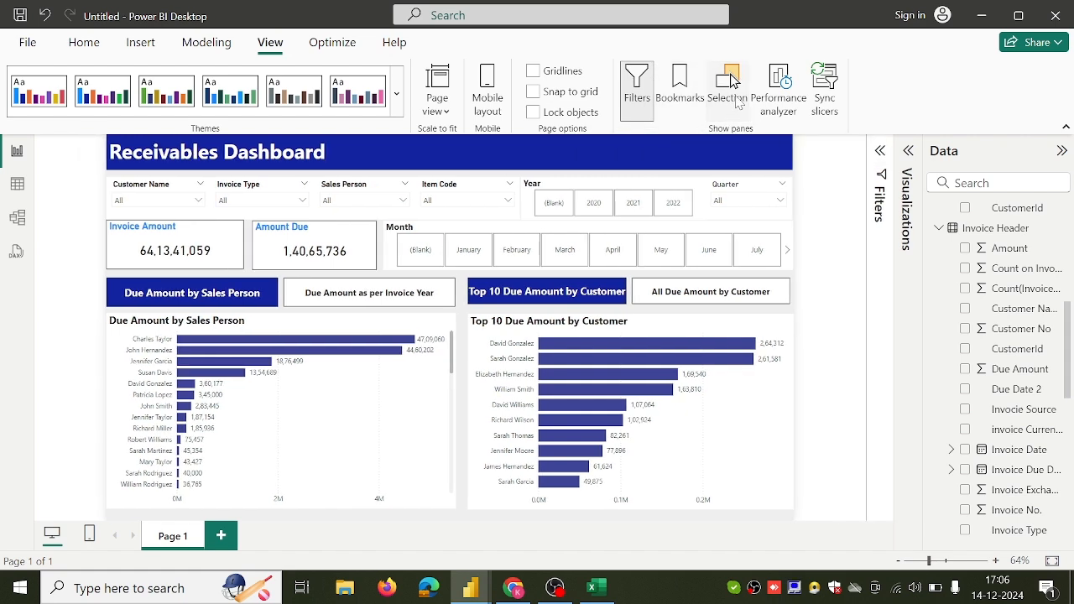
Step: Change the page's canvas type to Custom and set its height to 1380 px
{"action": "left_click", "coordinate": [907, 194]}
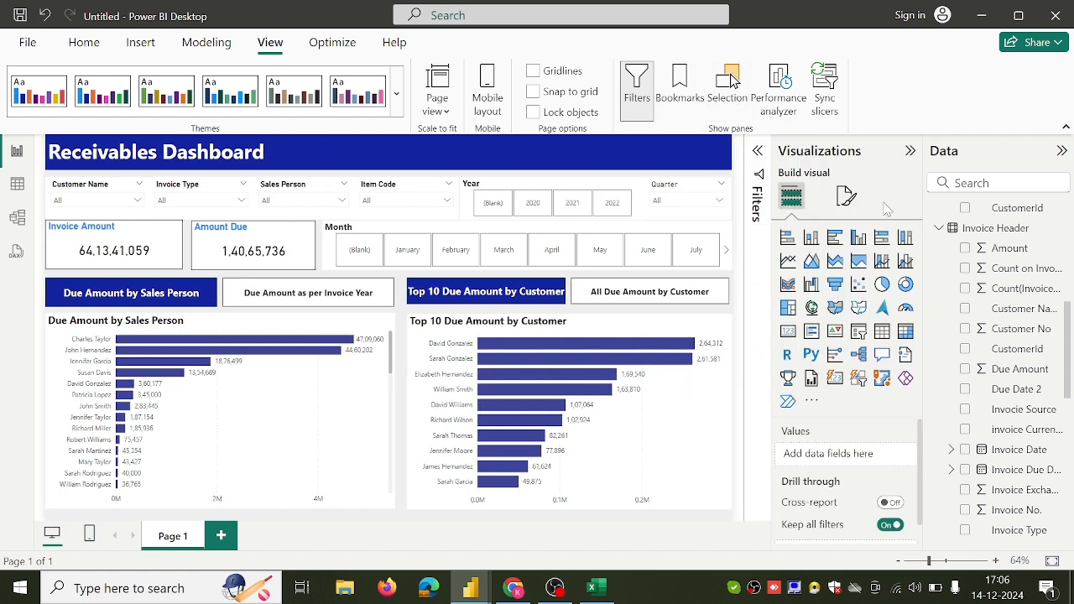
{"action": "left_click", "coordinate": [846, 198]}
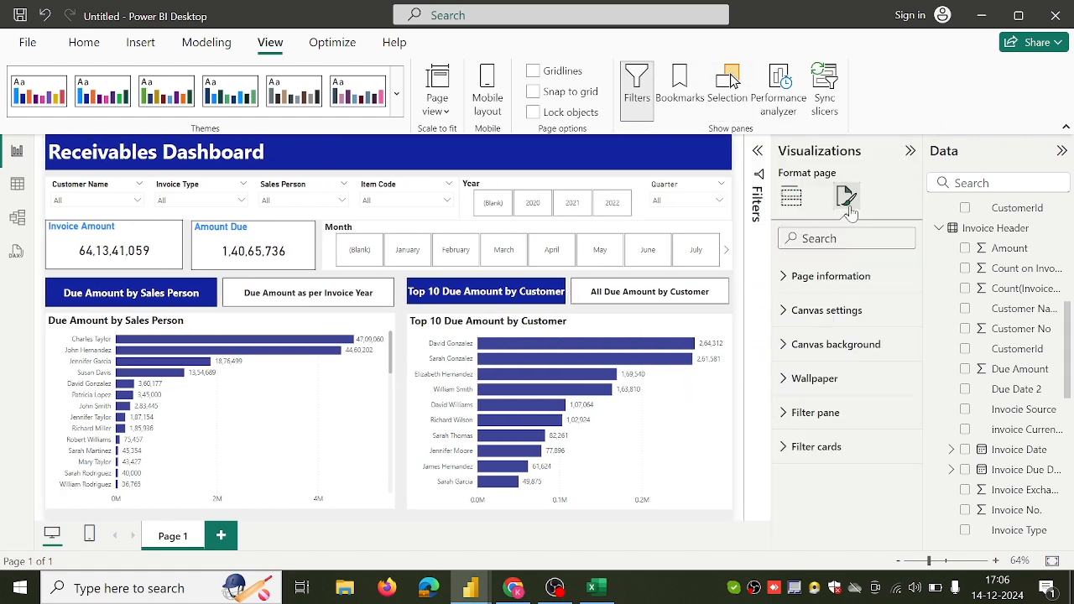
{"action": "left_click", "coordinate": [835, 342]}
{"action": "scroll", "coordinate": [835, 340], "scroll_direction": "down", "scroll_amount": 3}
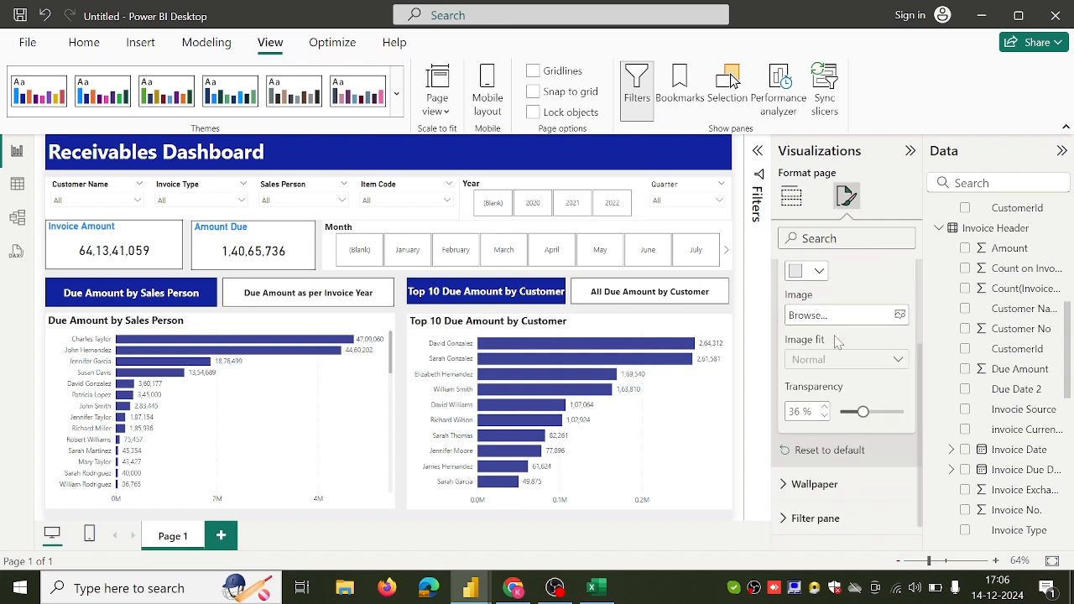
{"action": "scroll", "coordinate": [833, 307], "scroll_direction": "up", "scroll_amount": 3}
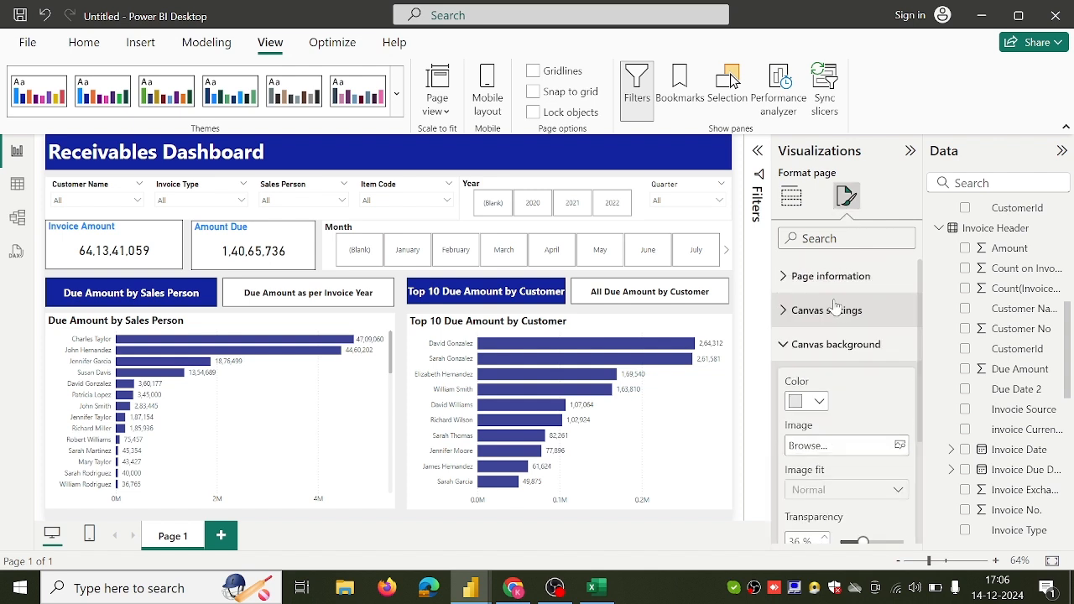
{"action": "left_click", "coordinate": [835, 309]}
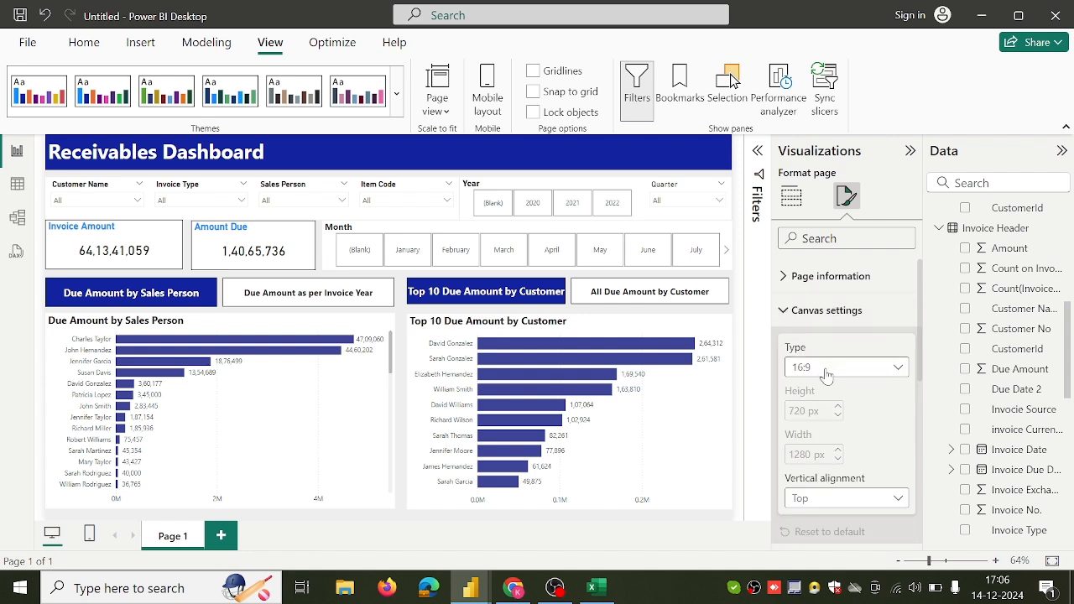
{"action": "left_click", "coordinate": [825, 369]}
{"action": "left_click", "coordinate": [823, 473]}
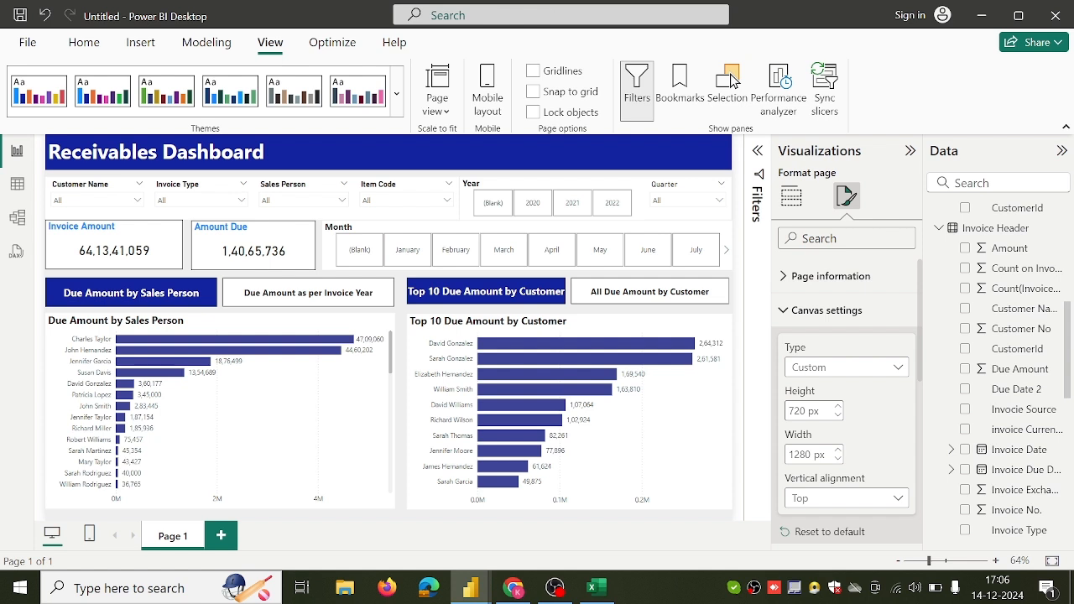
{"action": "key", "text": "Tab"}
{"action": "type", "text": "1"}
{"action": "type", "text": "38"}
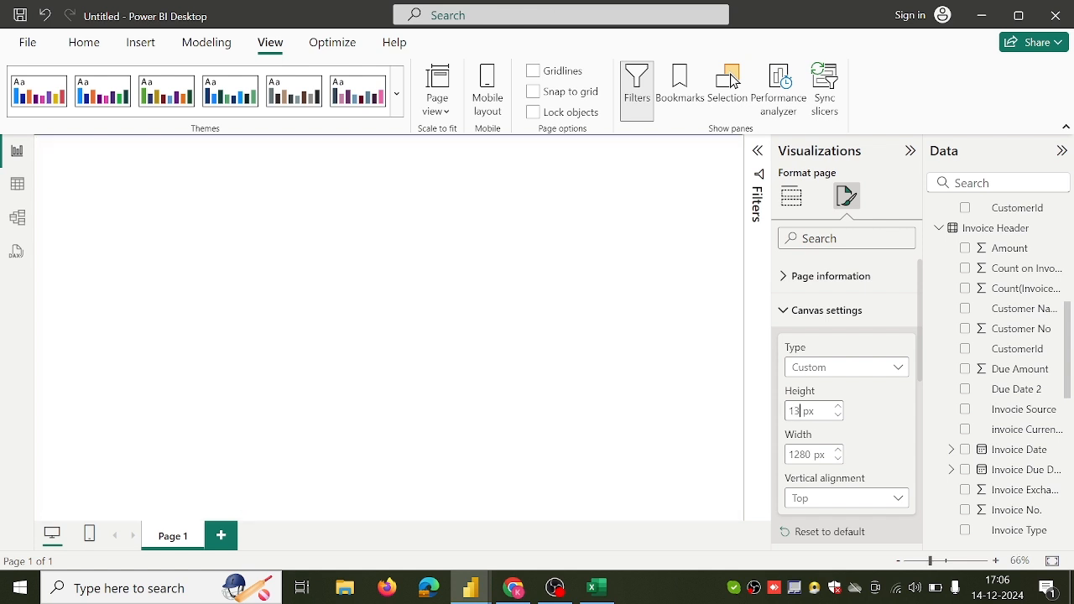
{"action": "type", "text": "0"}
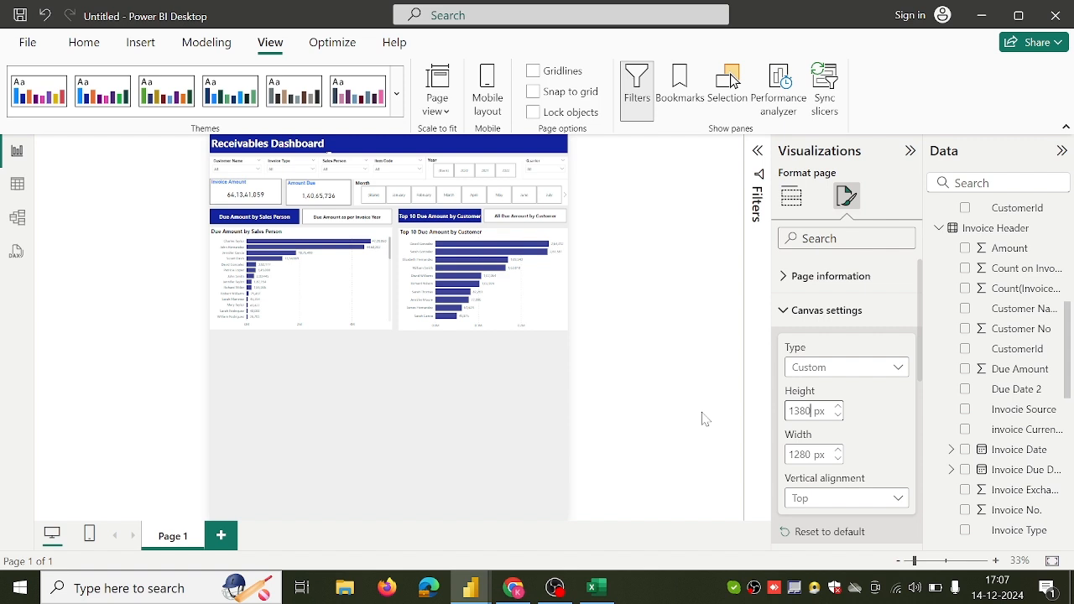
Step: Stretch the Due Amount by Sales Person chart downward into the empty area of the enlarged page
{"action": "left_click", "coordinate": [791, 198]}
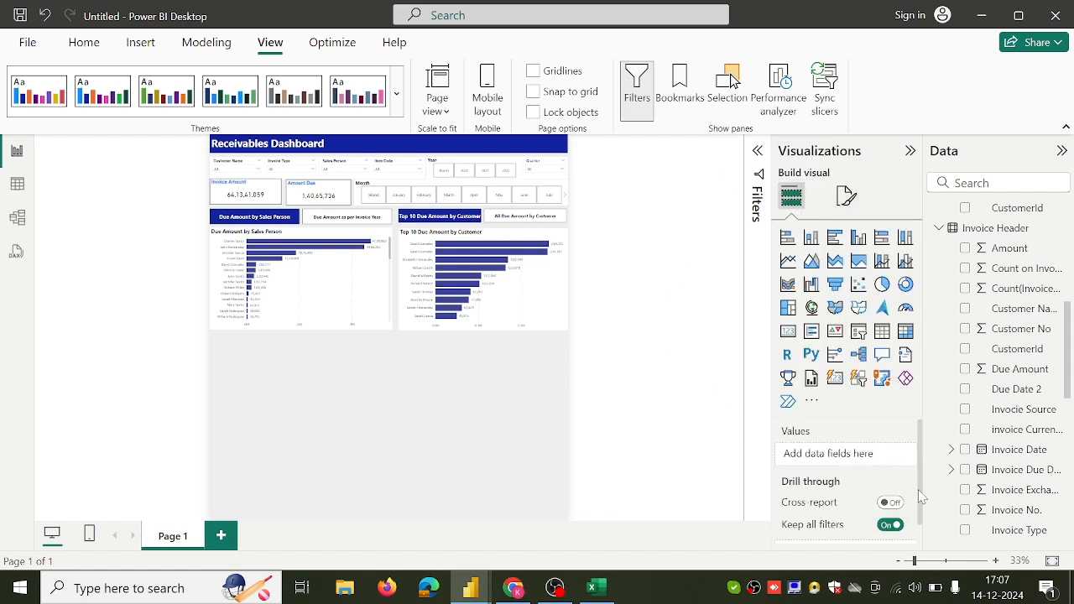
{"action": "left_click", "coordinate": [922, 561]}
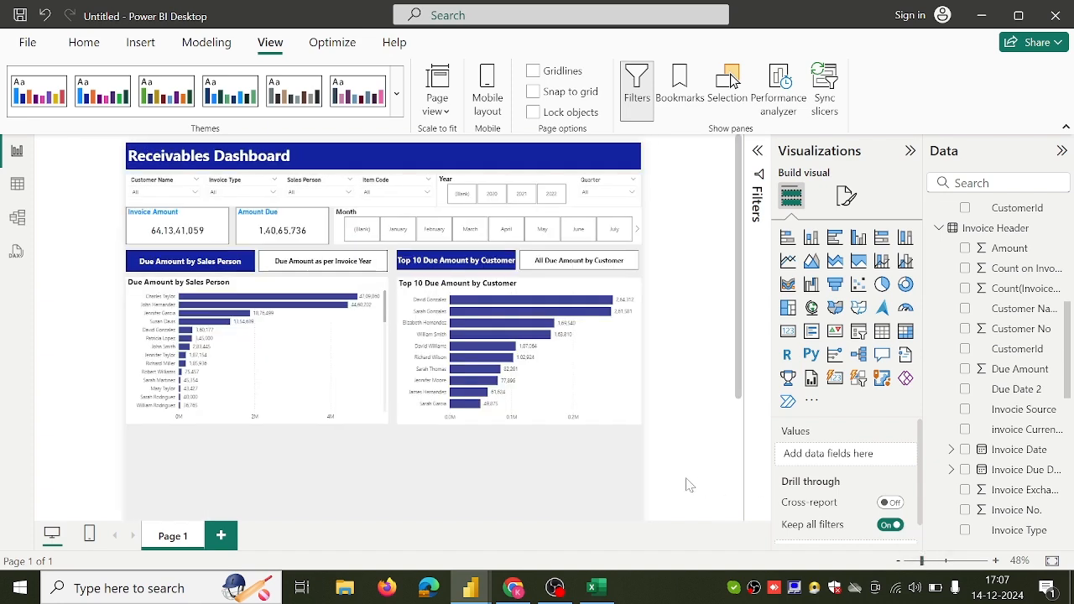
{"action": "scroll", "coordinate": [688, 485], "scroll_direction": "down", "scroll_amount": 3}
{"action": "scroll", "coordinate": [688, 485], "scroll_direction": "up", "scroll_amount": 3}
{"action": "left_click", "coordinate": [273, 419]}
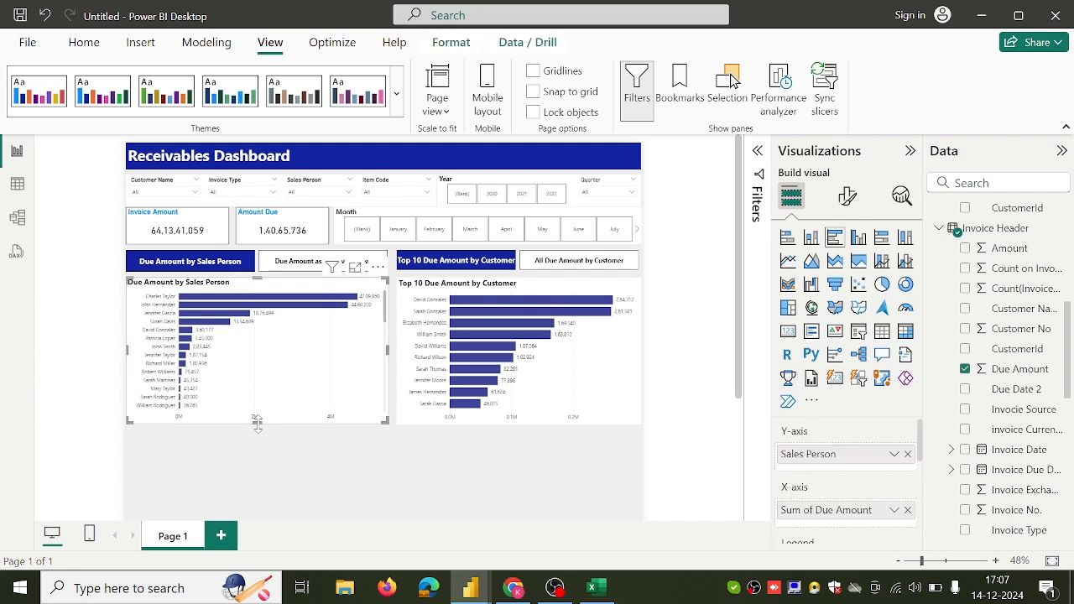
{"action": "left_click_drag", "start_coordinate": [259, 447], "coordinate": [254, 486]}
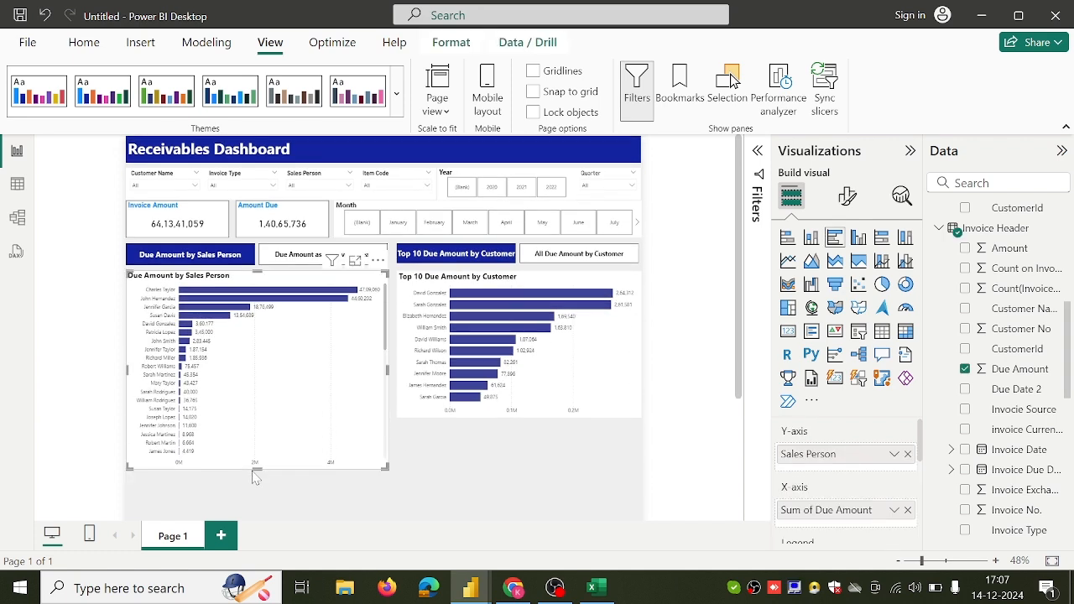
Step: Show the Due Amount as per Invoice Year pie chart, stretch it down to the Sales Person chart's height, and return to the Sales Person view
{"action": "left_click", "coordinate": [298, 259], "text": "ctrl"}
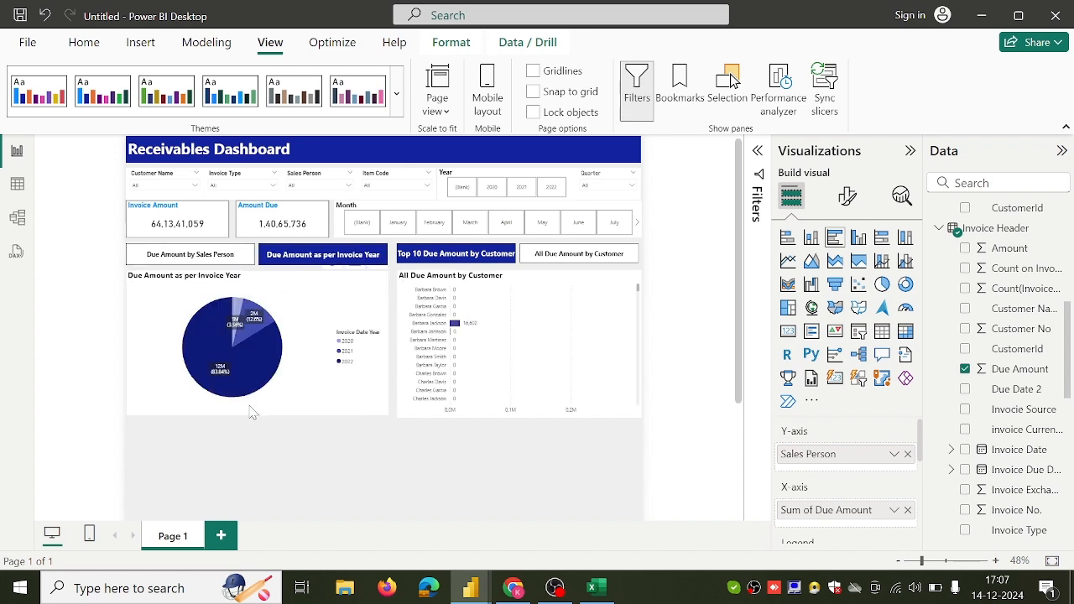
{"action": "left_click", "coordinate": [253, 411]}
{"action": "left_click_drag", "start_coordinate": [259, 414], "coordinate": [259, 468]}
{"action": "left_click", "coordinate": [183, 253], "text": "ctrl"}
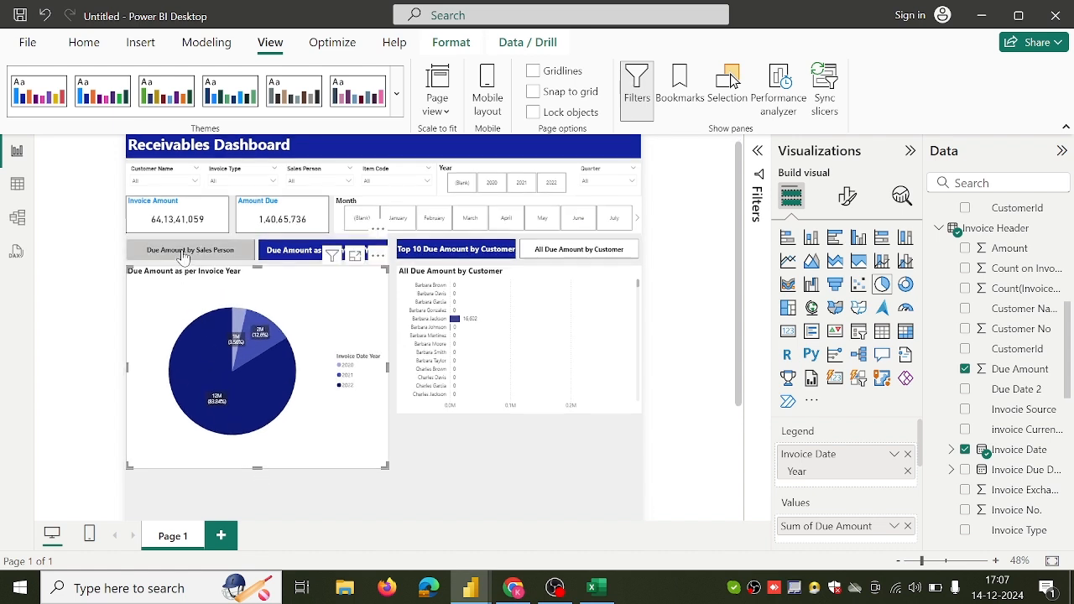
Step: Show the Due Amount by Sales Person chart and stretch the All Due Amount by Customer chart down to its lower edge
{"action": "left_click", "coordinate": [276, 256], "text": "ctrl"}
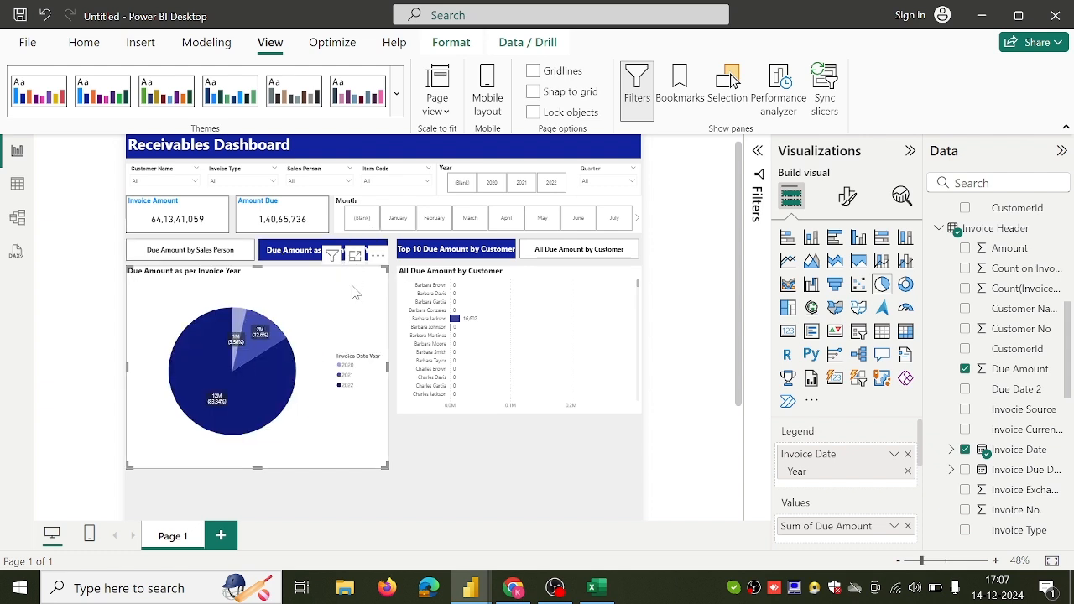
{"action": "left_click", "coordinate": [503, 327]}
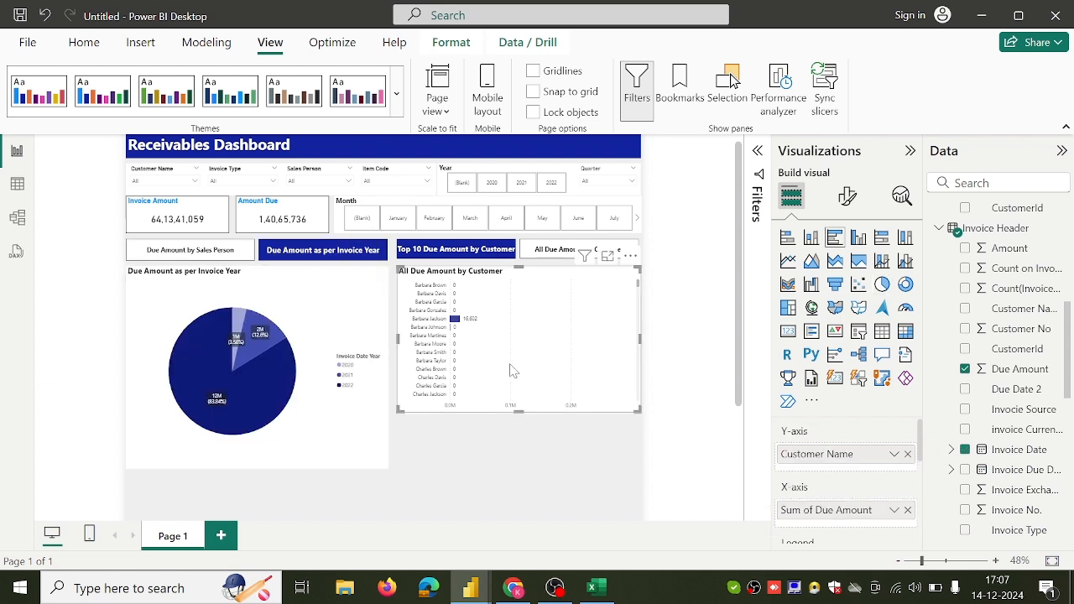
{"action": "left_click_drag", "start_coordinate": [518, 408], "coordinate": [519, 467]}
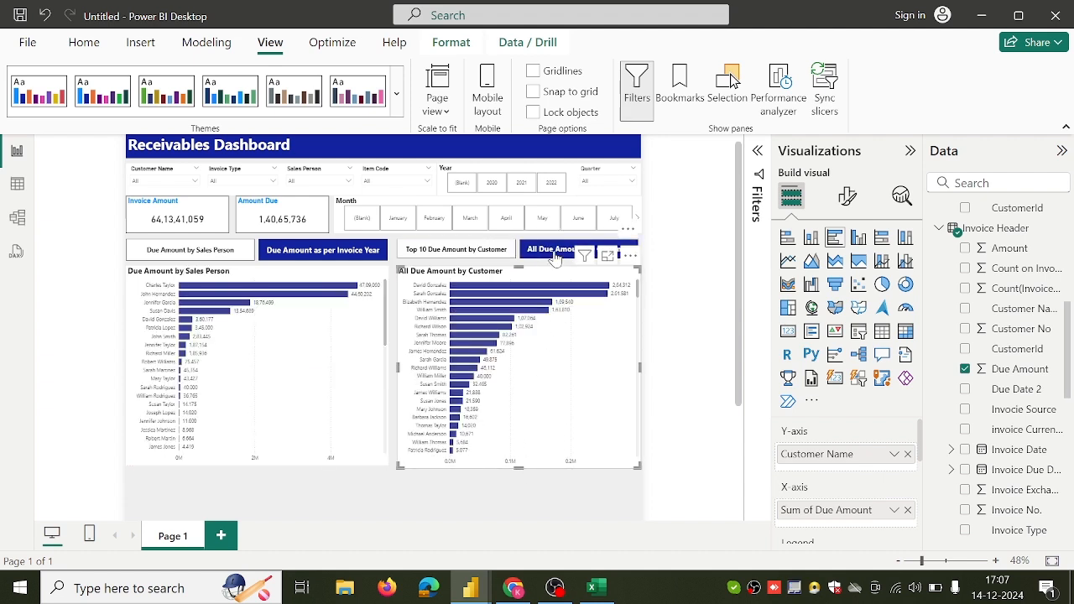
Step: Add a table visual below the charts with Invoice Date reduced to its Year and Month levels
{"action": "left_click", "coordinate": [506, 509]}
{"action": "scroll", "coordinate": [506, 509], "scroll_direction": "down", "scroll_amount": 3}
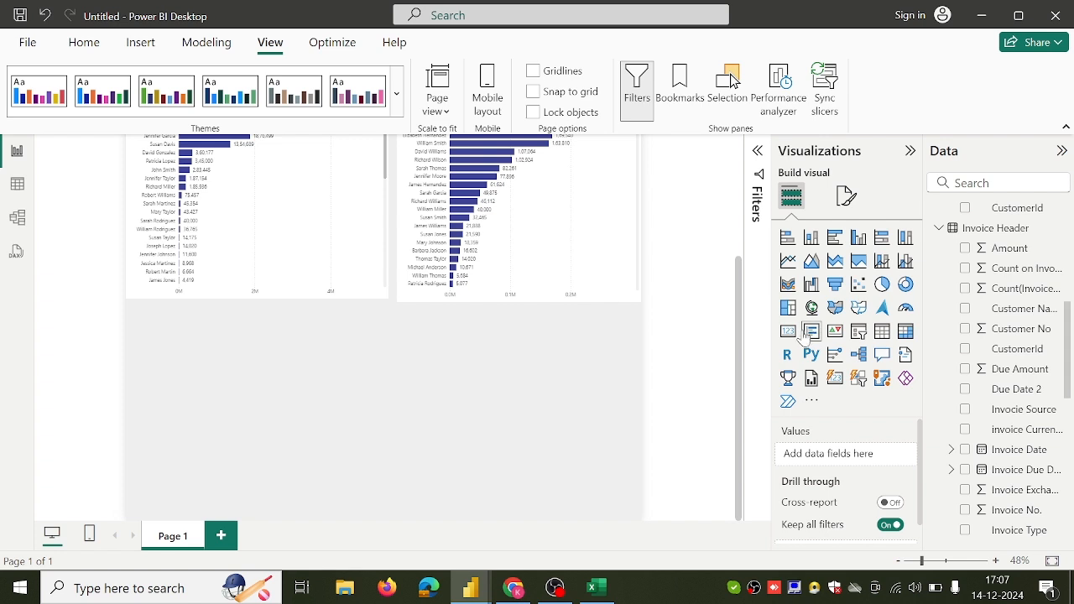
{"action": "left_click", "coordinate": [881, 332]}
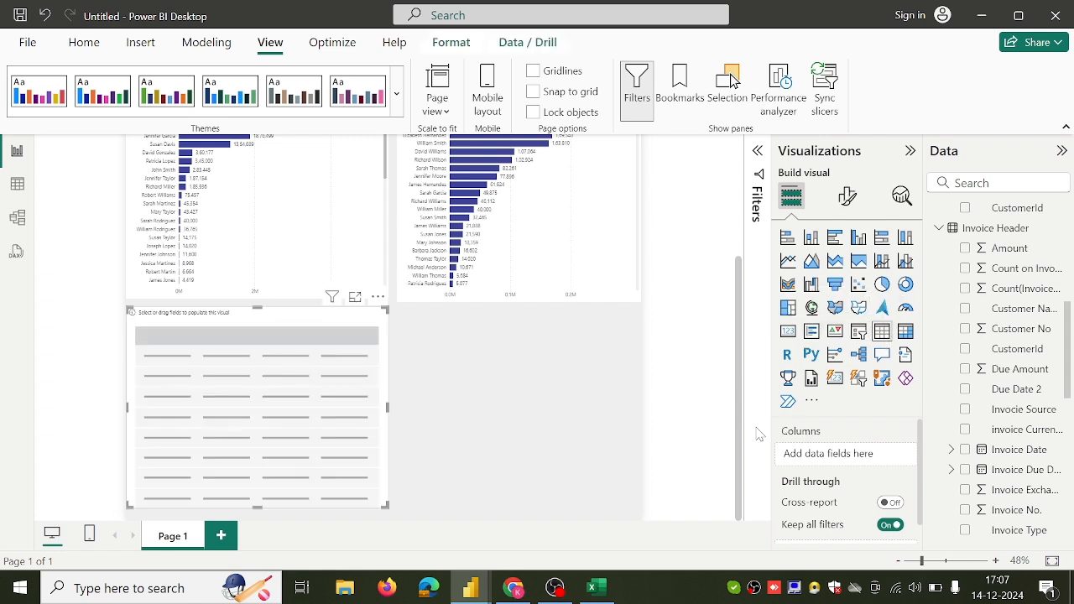
{"action": "left_click", "coordinate": [964, 451]}
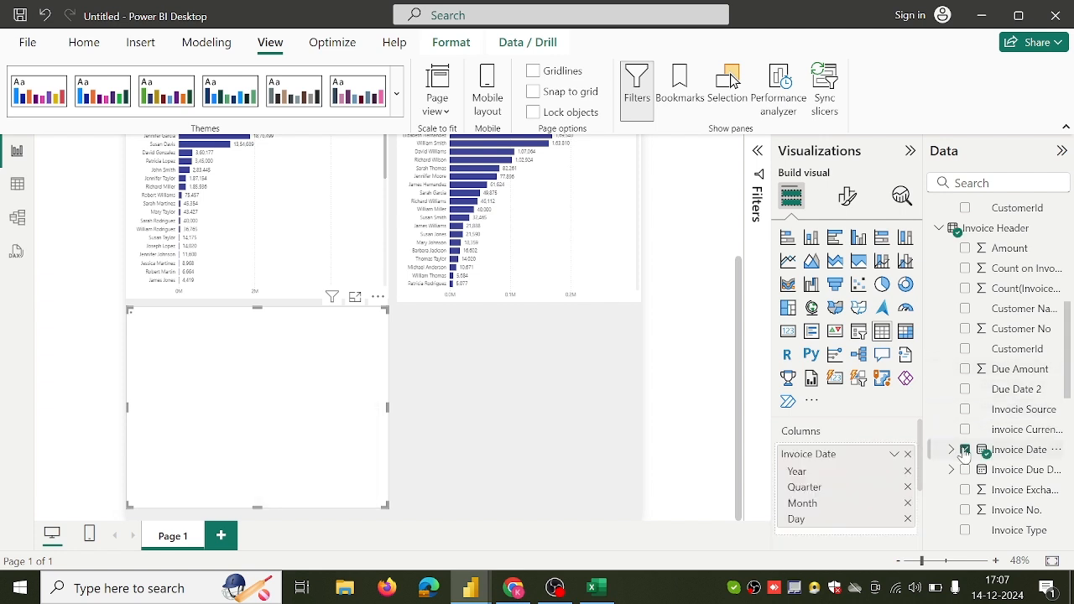
{"action": "left_click", "coordinate": [908, 488]}
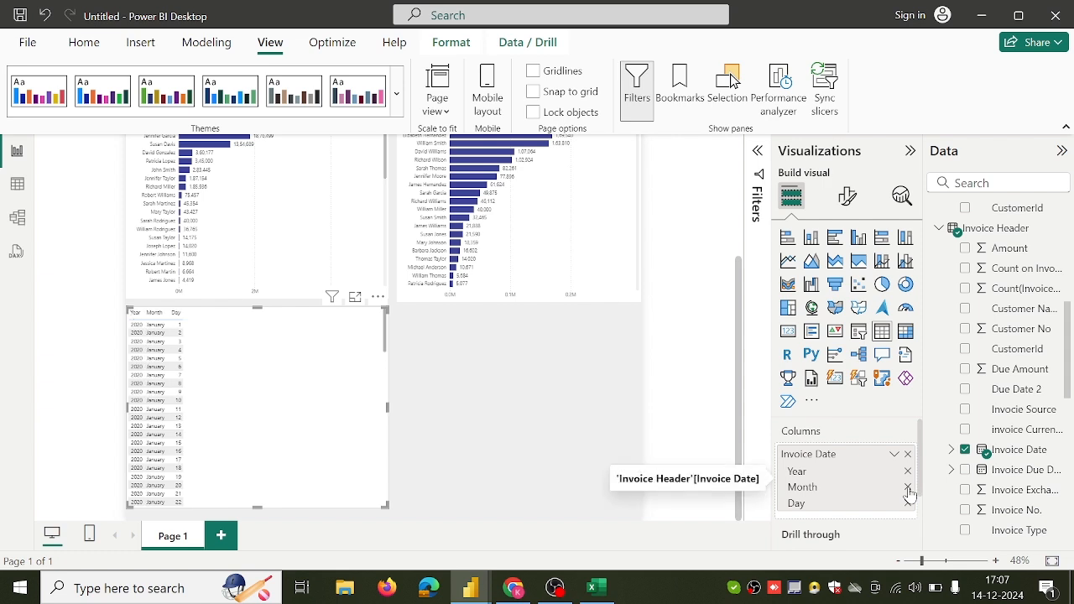
{"action": "left_click", "coordinate": [908, 504]}
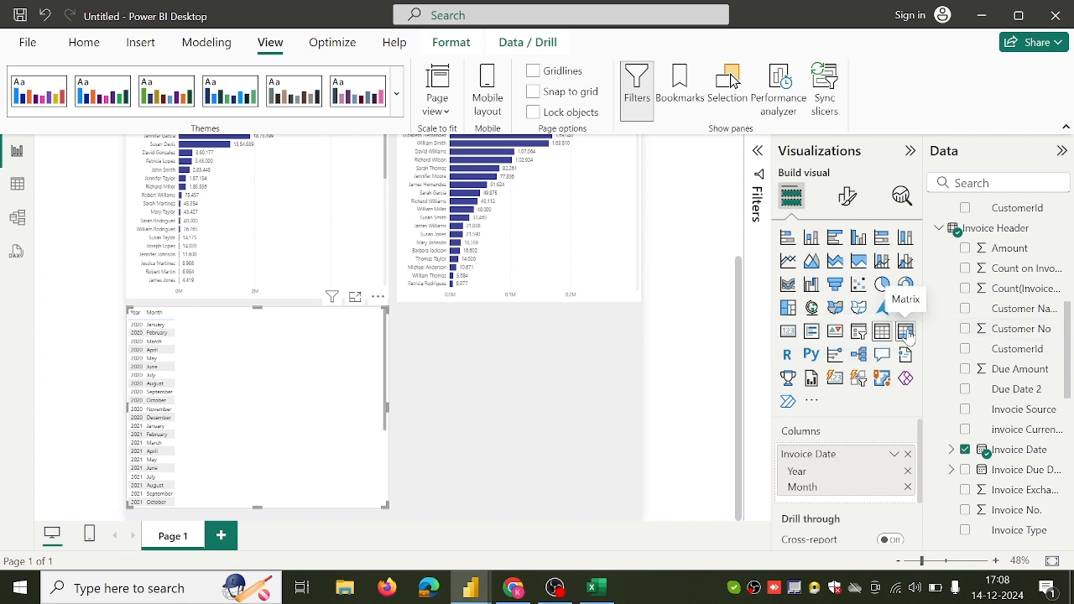
Step: Check the year matrix in the browser's reference report and convert the new table into a matrix with Amount and Due Amount values
{"action": "left_click", "coordinate": [508, 592]}
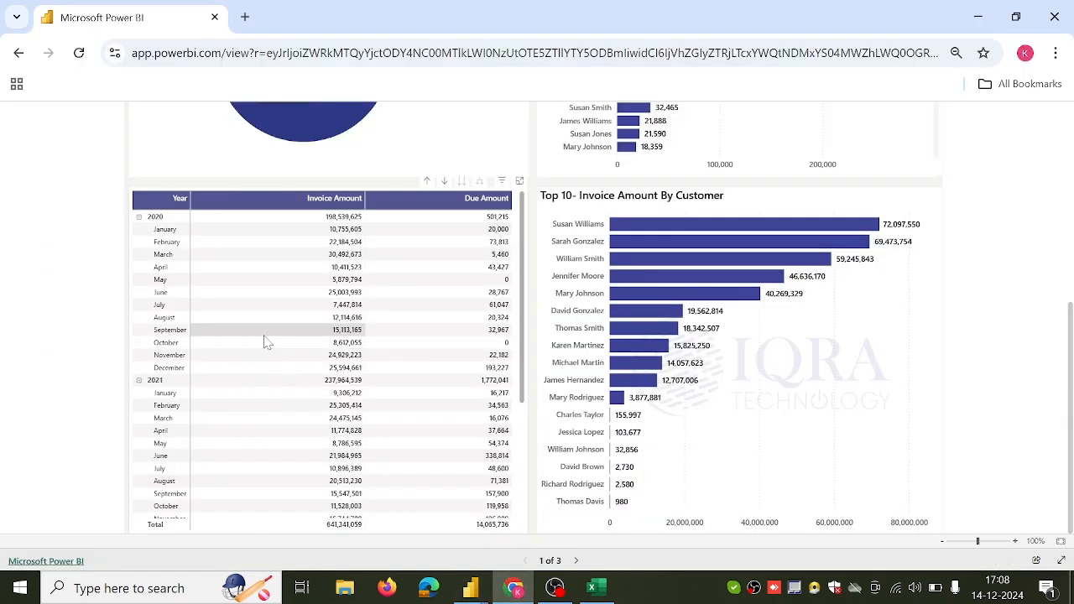
{"action": "left_click", "coordinate": [139, 217]}
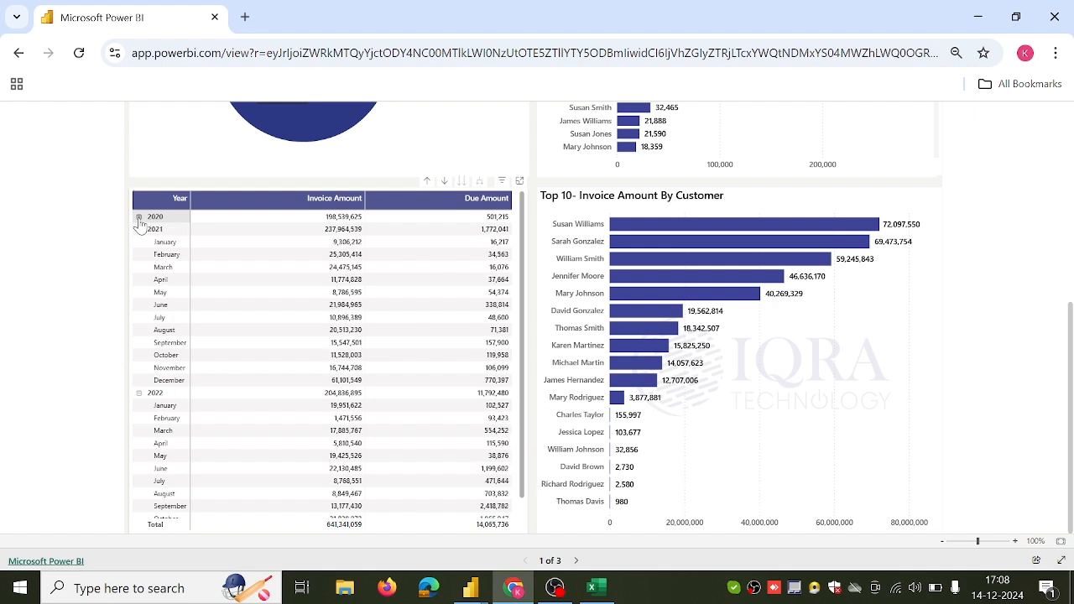
{"action": "left_click", "coordinate": [139, 217]}
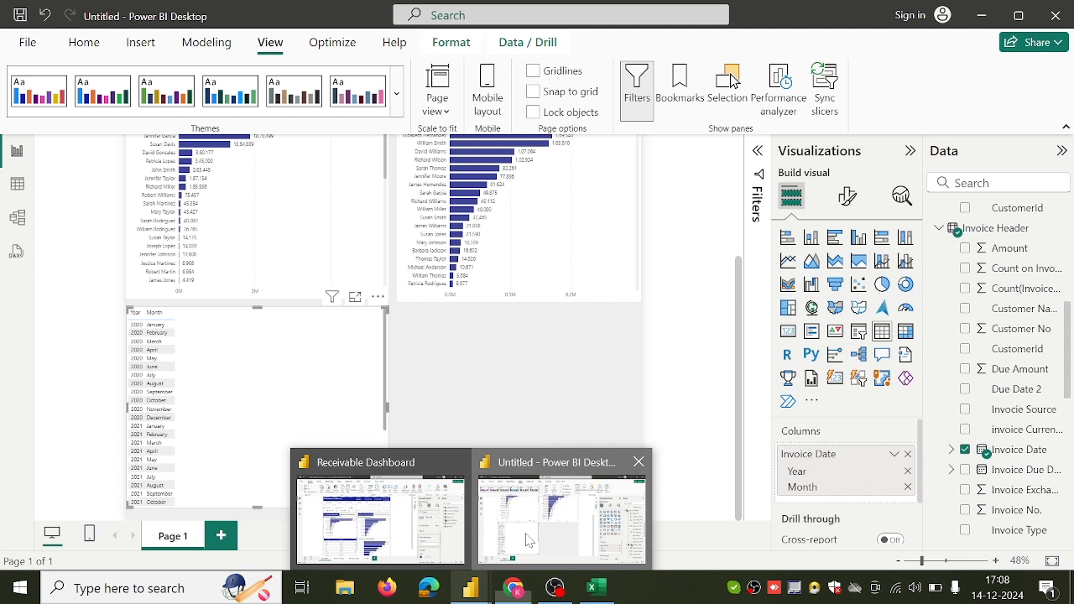
{"action": "left_click", "coordinate": [650, 478]}
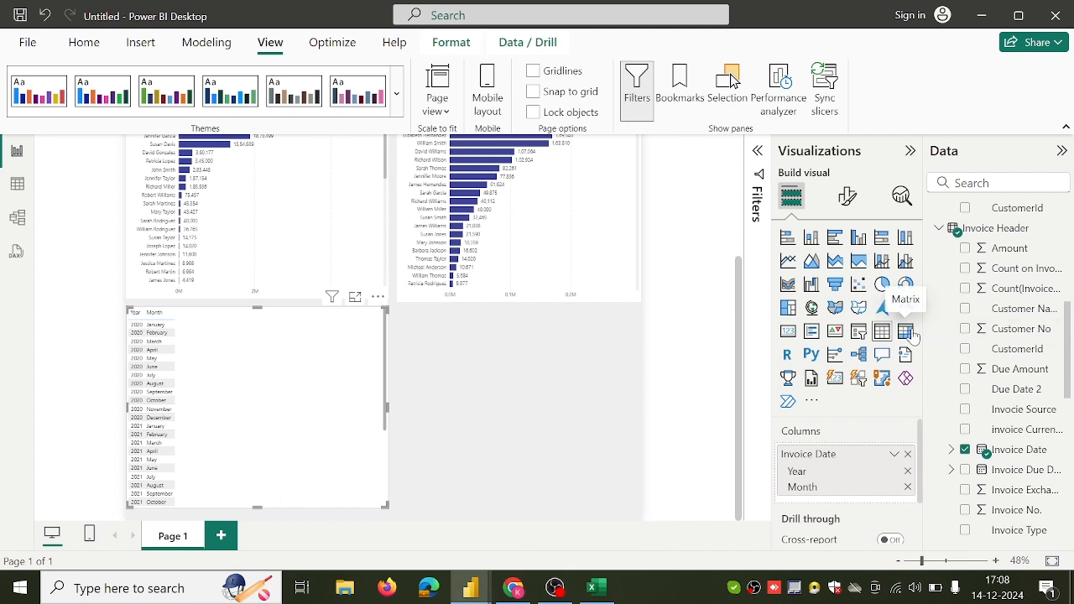
{"action": "left_click", "coordinate": [911, 333]}
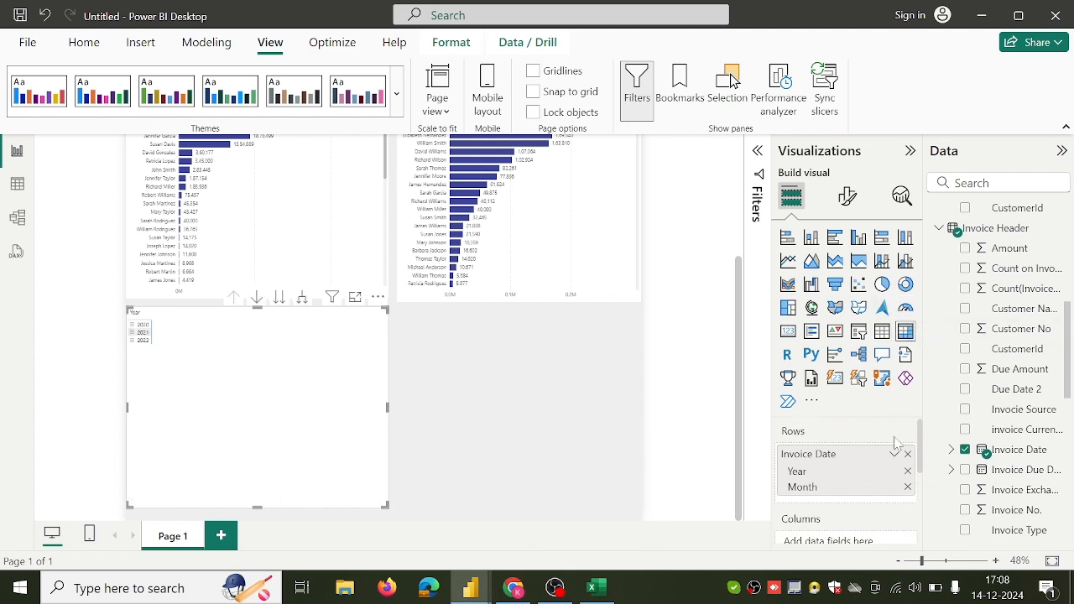
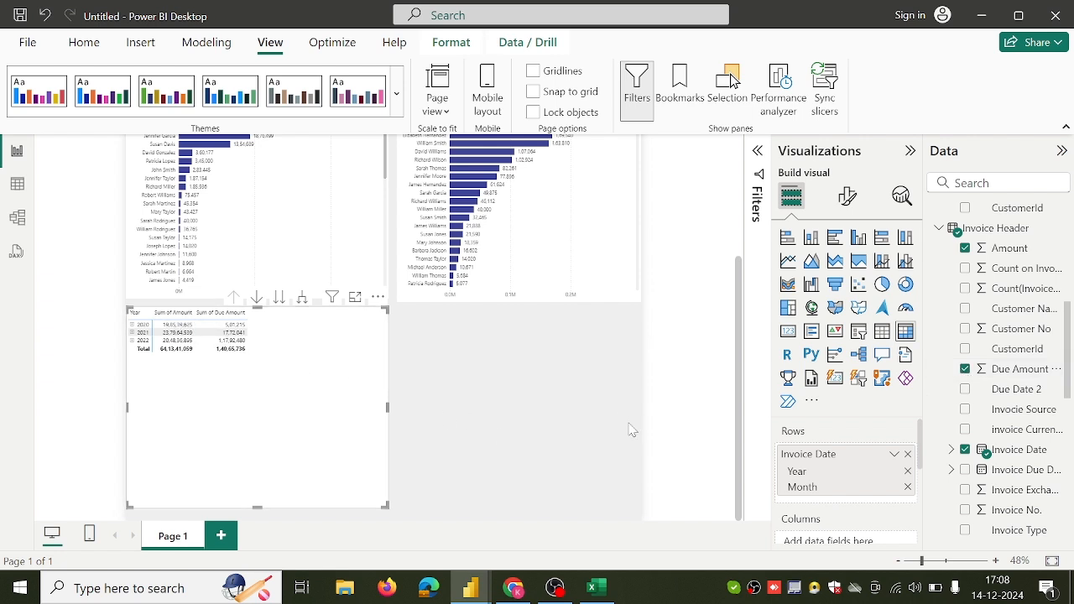
Step: Expand the 2020, 2021 and 2022 rows of the matrix down to month level
{"action": "left_click", "coordinate": [132, 326]}
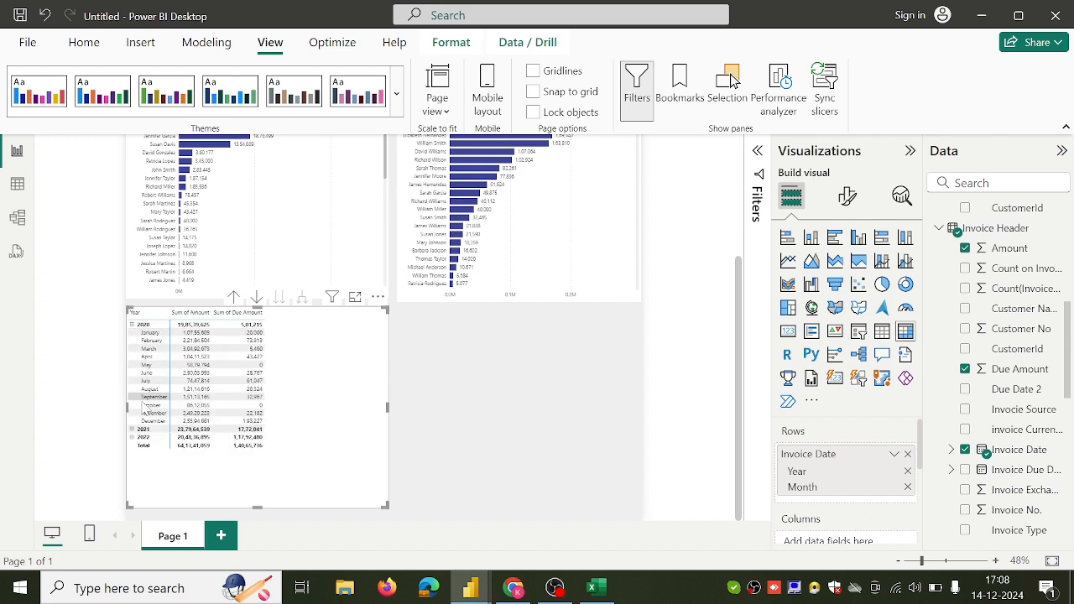
{"action": "left_click", "coordinate": [131, 430]}
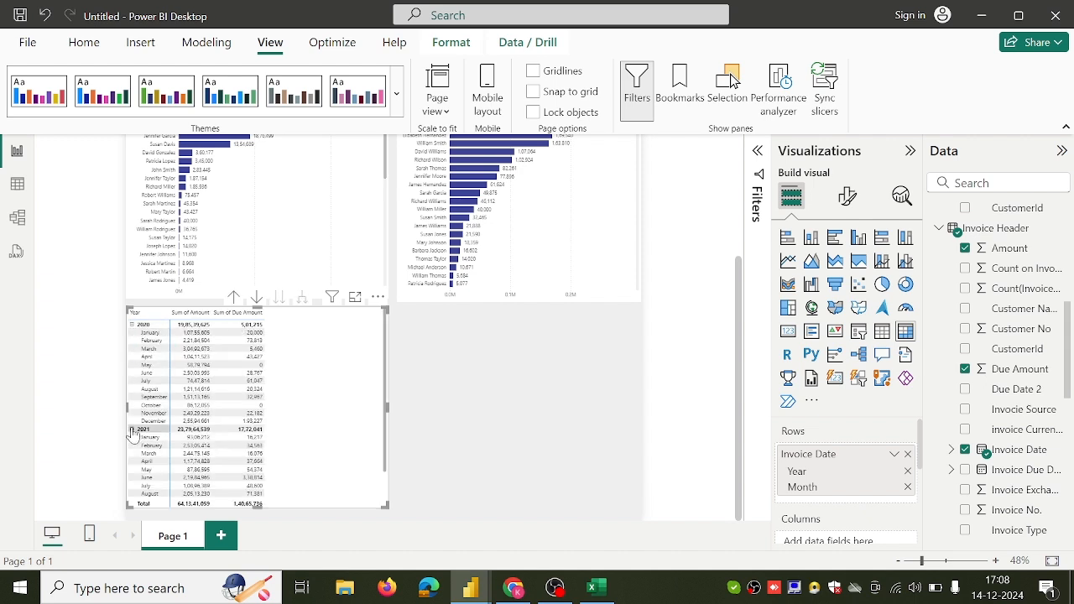
{"action": "scroll", "coordinate": [132, 432], "scroll_direction": "down", "scroll_amount": 1}
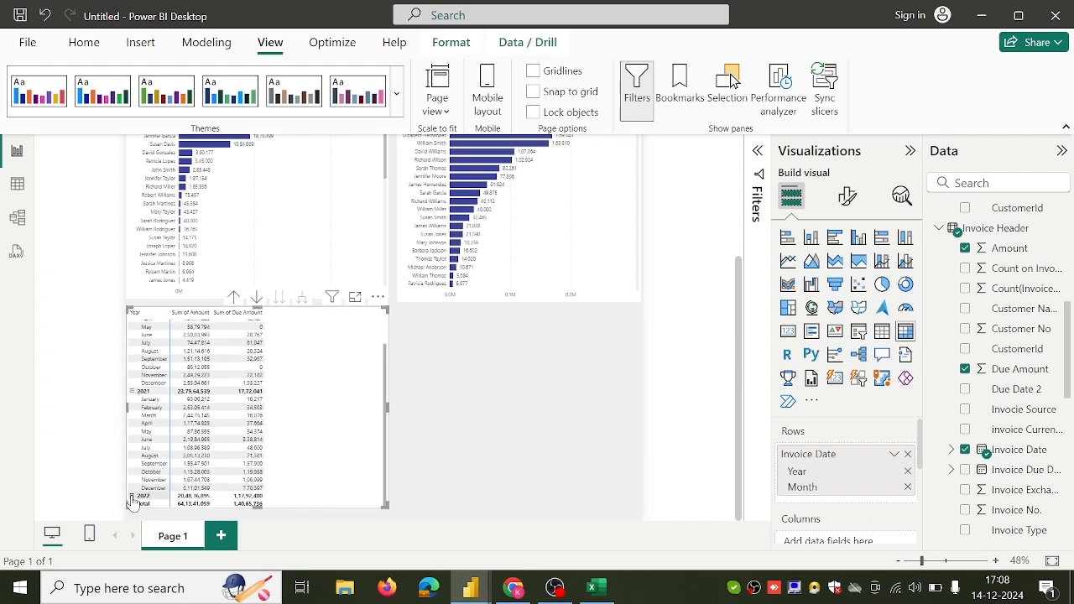
{"action": "scroll", "coordinate": [183, 466], "scroll_direction": "up", "scroll_amount": 1}
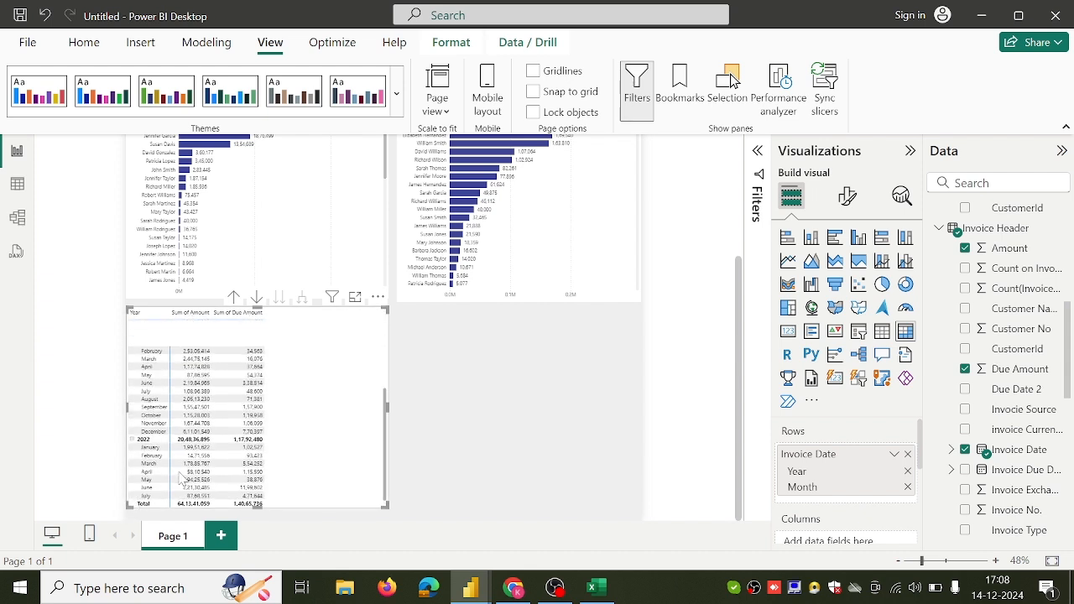
Step: Widen both amount columns to fill the matrix, sorted by Sum of Due Amount descending, and extend the matrix slightly downward
{"action": "left_click_drag", "start_coordinate": [217, 316], "coordinate": [293, 329]}
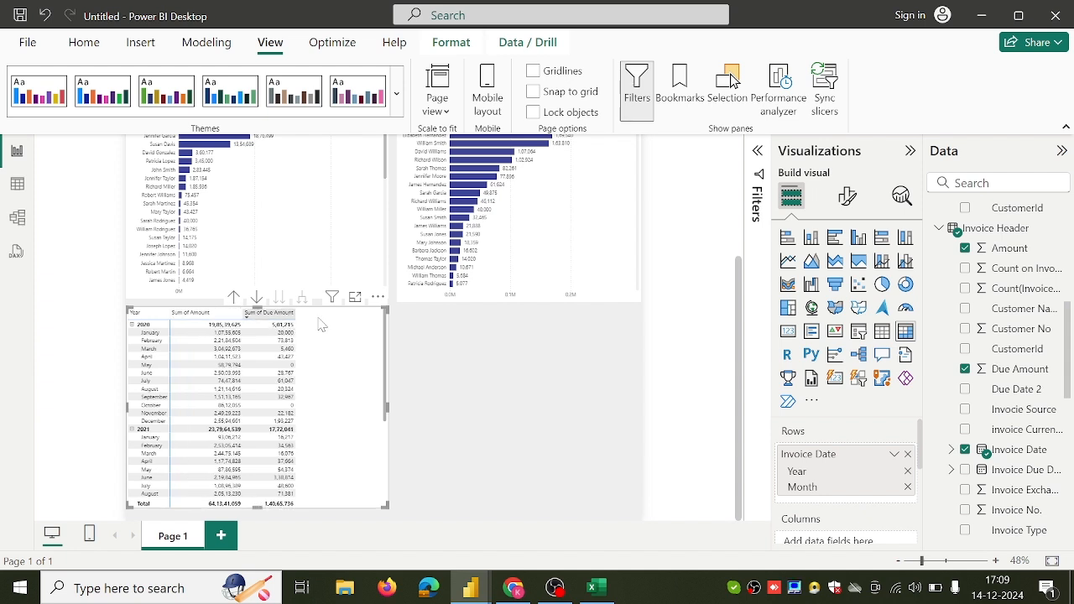
{"action": "left_click_drag", "start_coordinate": [300, 316], "coordinate": [359, 316]}
{"action": "left_click", "coordinate": [309, 315]}
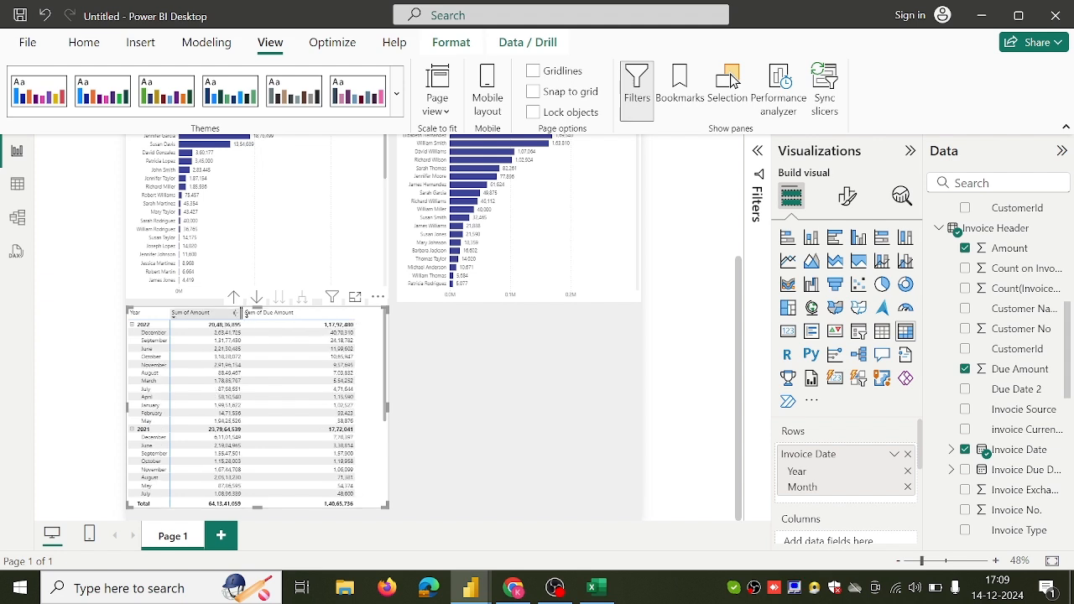
{"action": "left_click_drag", "start_coordinate": [244, 313], "coordinate": [280, 323]}
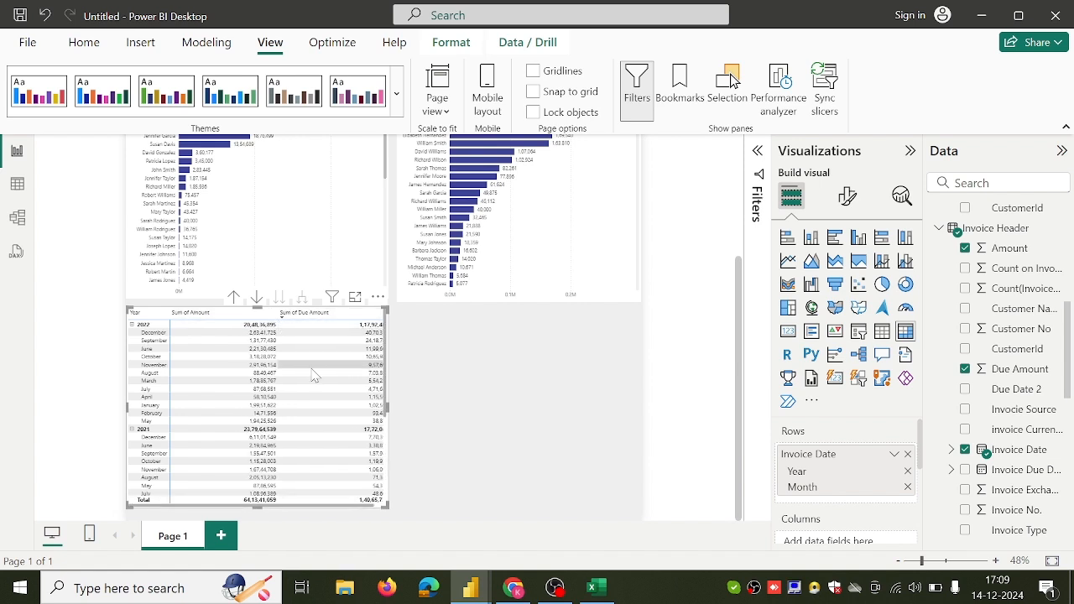
{"action": "scroll", "coordinate": [313, 374], "scroll_direction": "right", "scroll_amount": 1}
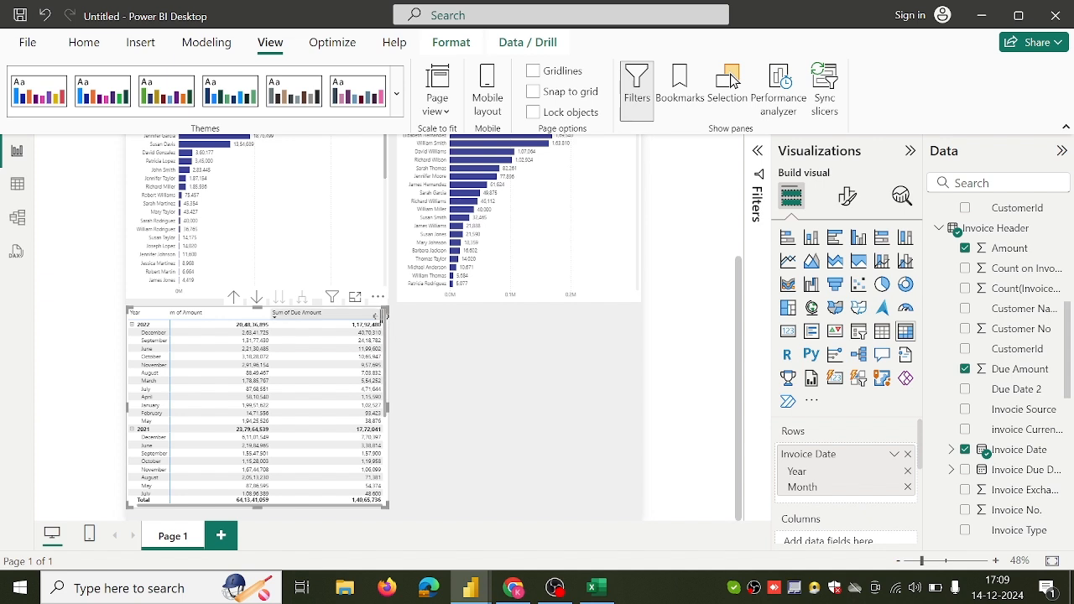
{"action": "left_click", "coordinate": [375, 316]}
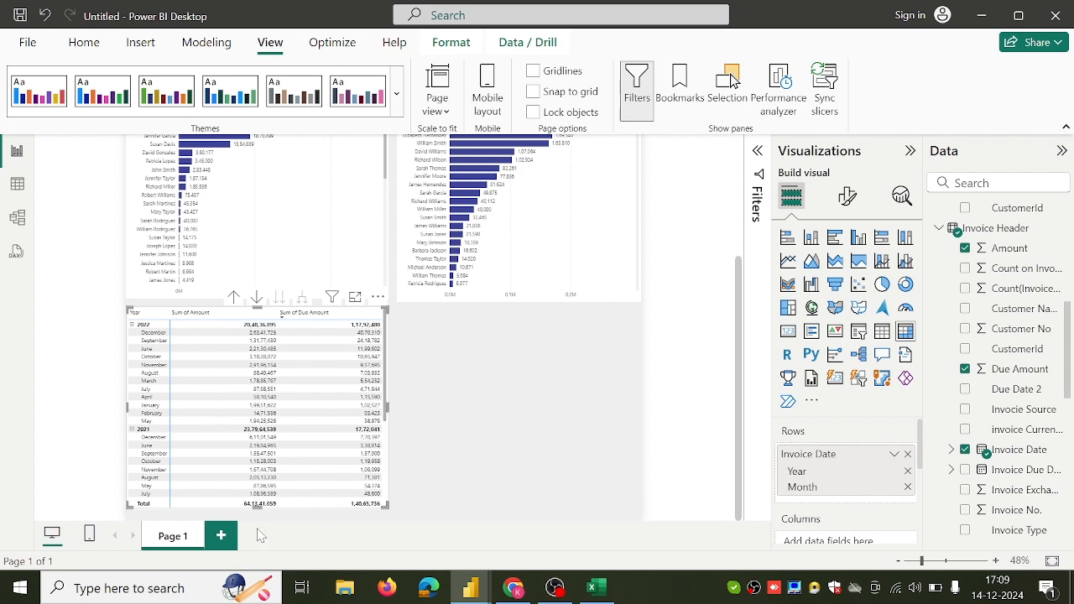
{"action": "left_click_drag", "start_coordinate": [256, 517], "coordinate": [256, 547]}
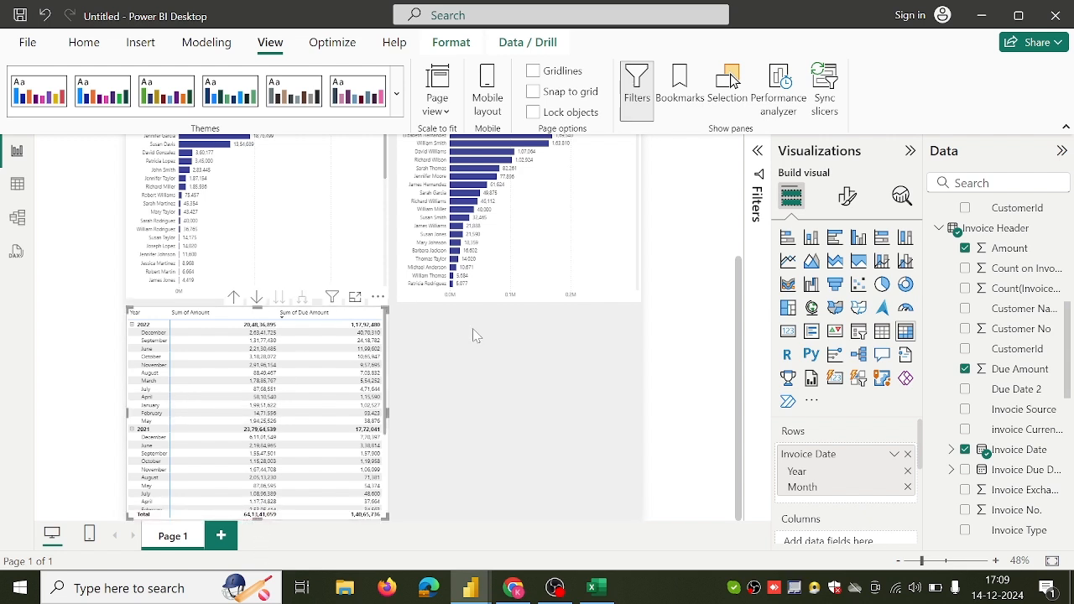
Step: Set the matrix column headers to font size 14 with light blue text
{"action": "left_click", "coordinate": [849, 197]}
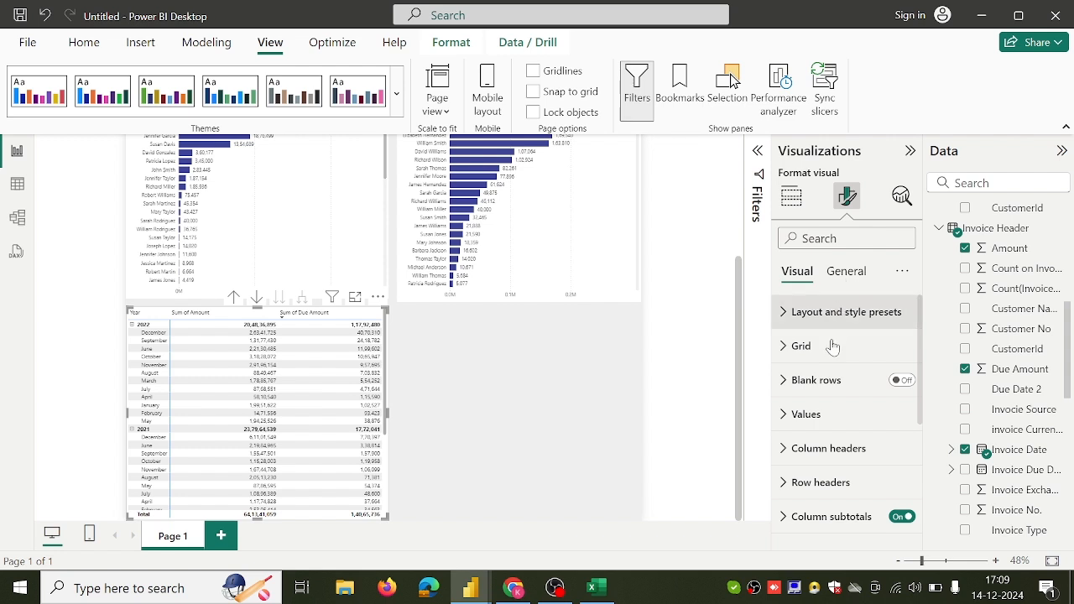
{"action": "scroll", "coordinate": [827, 373], "scroll_direction": "down", "scroll_amount": 3}
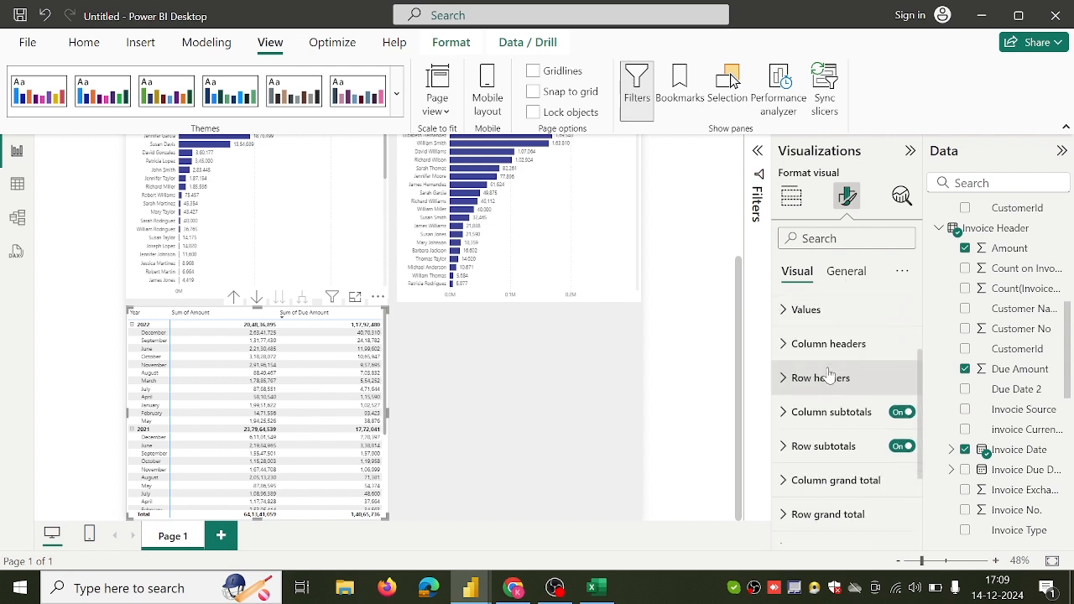
{"action": "left_click", "coordinate": [828, 345]}
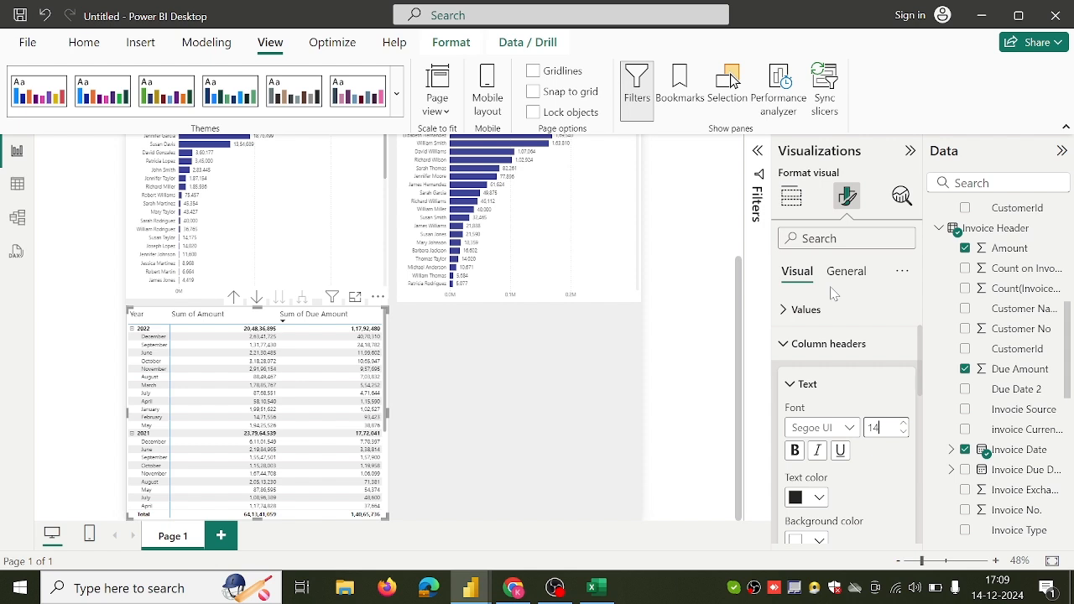
{"action": "left_click", "coordinate": [818, 499]}
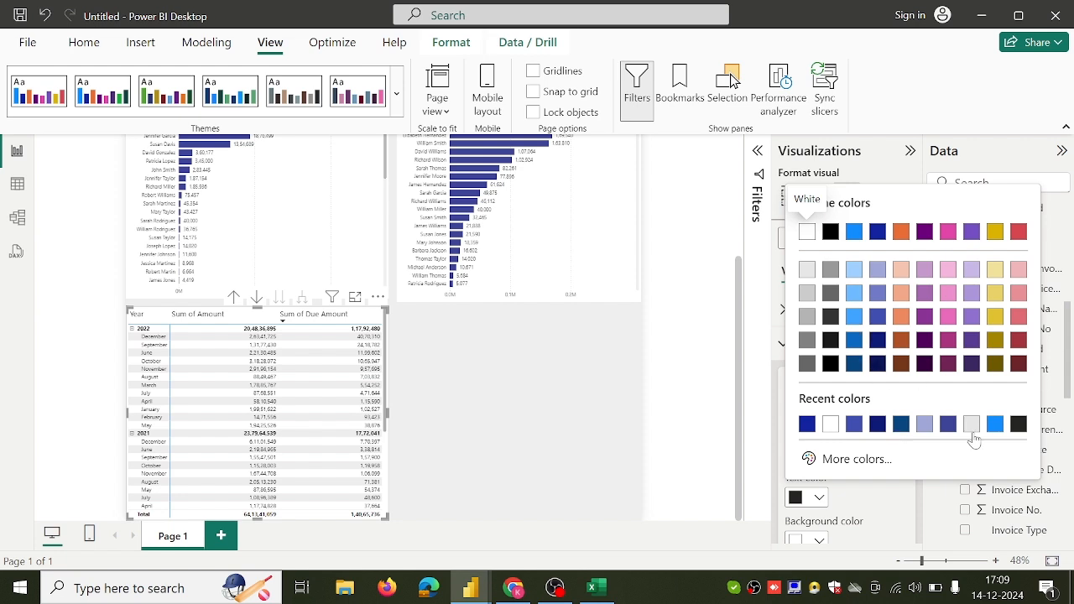
{"action": "left_click", "coordinate": [994, 426]}
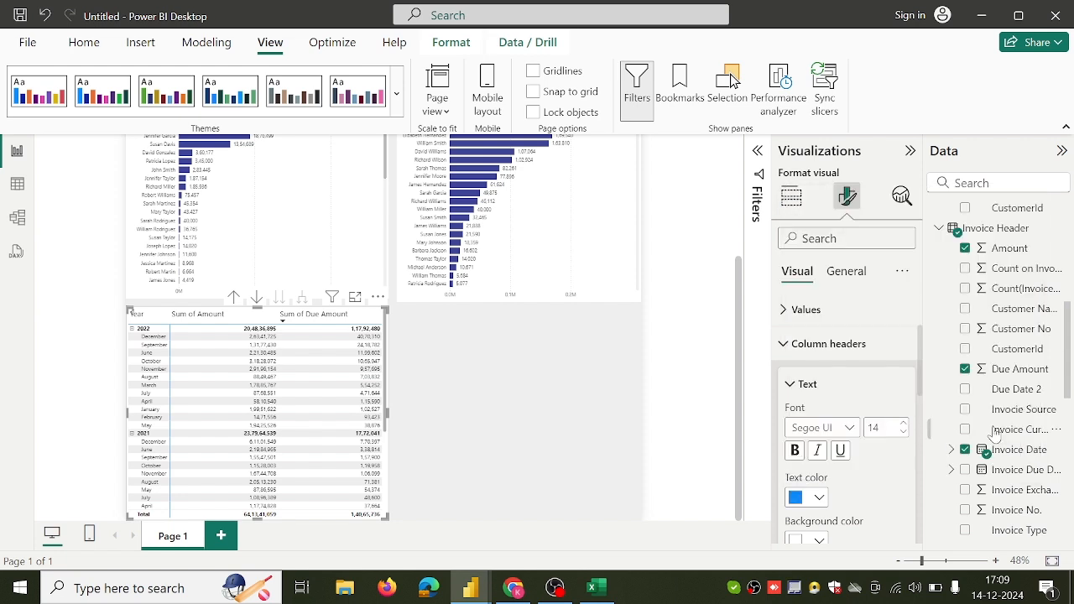
Step: Compare the header styling with the browser's reference report and set the matrix column headers' background to dark blue
{"action": "left_click", "coordinate": [514, 590]}
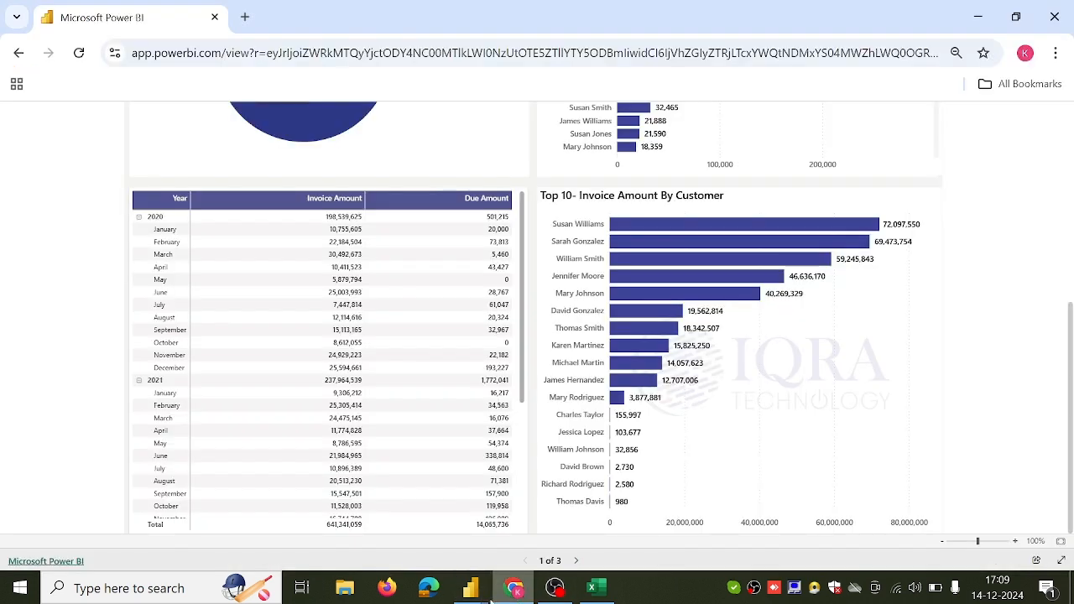
{"action": "mouse_move", "coordinate": [474, 591]}
{"action": "left_click", "coordinate": [529, 549]}
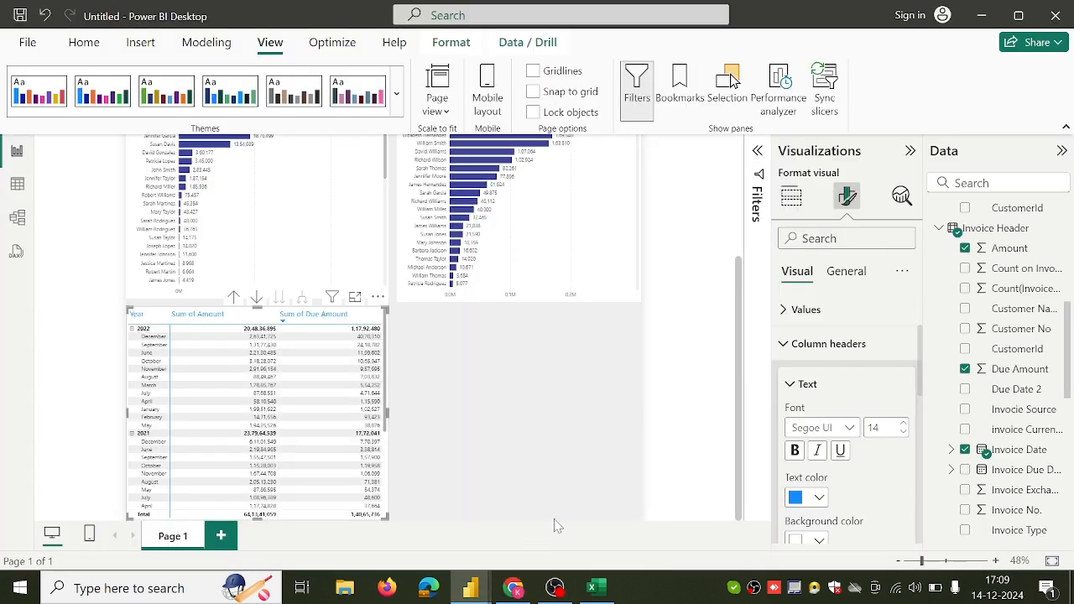
{"action": "scroll", "coordinate": [826, 408], "scroll_direction": "down", "scroll_amount": 5}
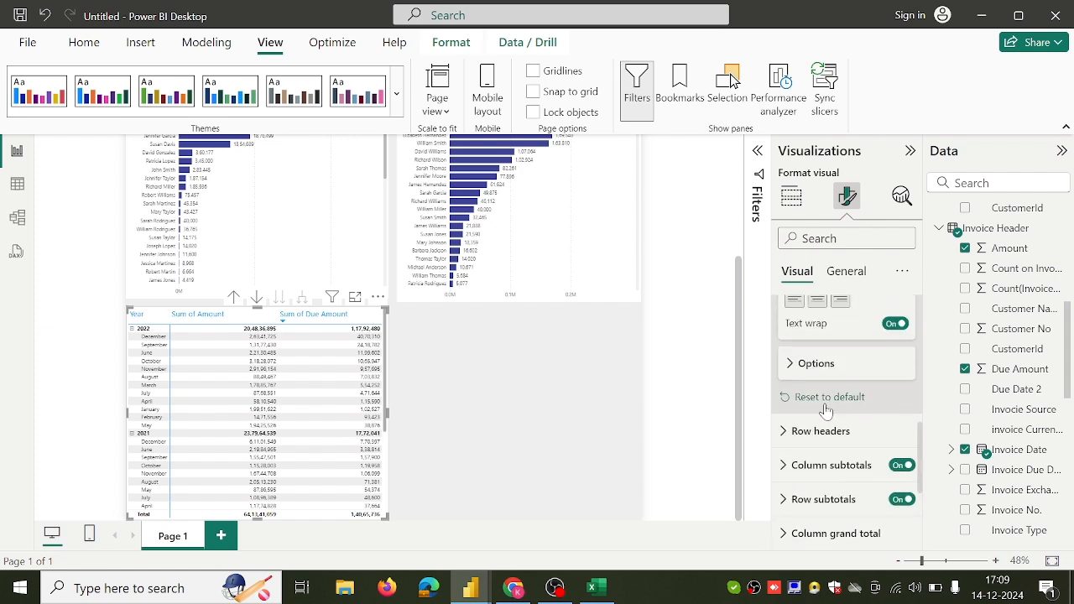
{"action": "scroll", "coordinate": [826, 408], "scroll_direction": "up", "scroll_amount": 3}
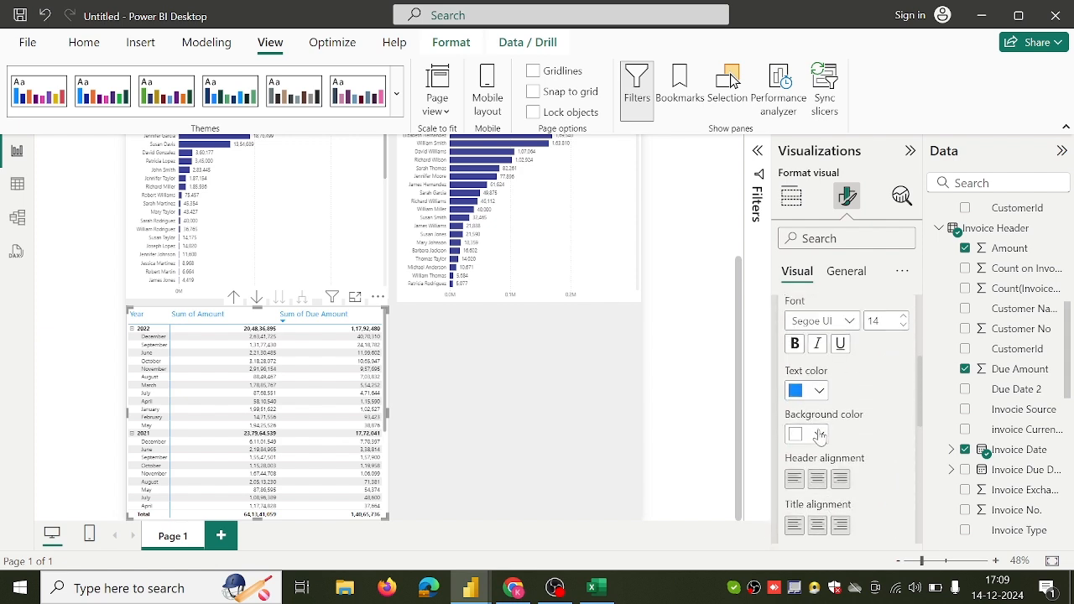
{"action": "left_click", "coordinate": [819, 435]}
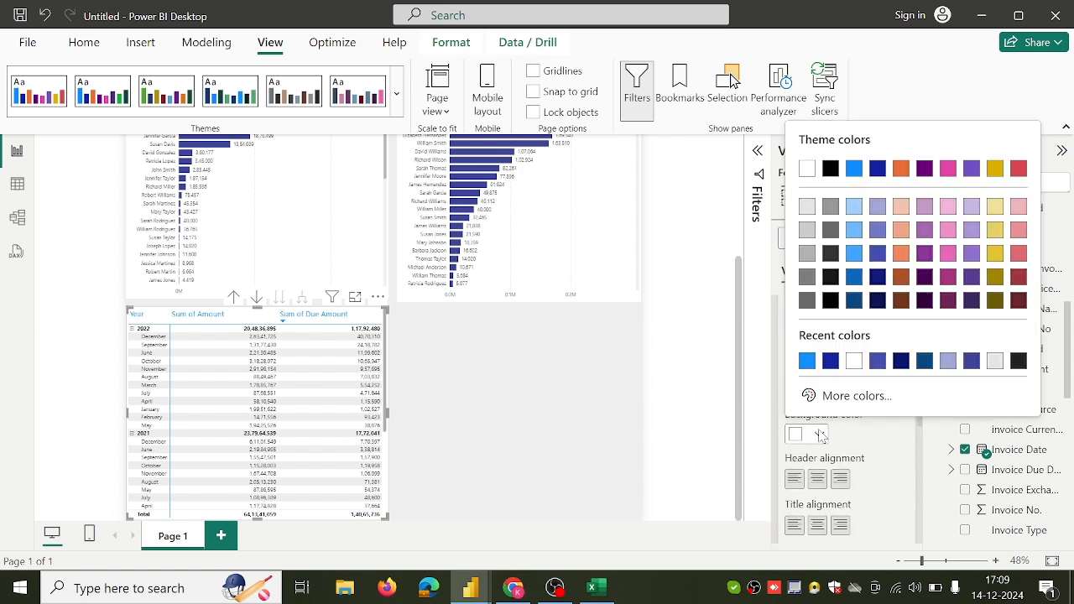
{"action": "left_click", "coordinate": [830, 361]}
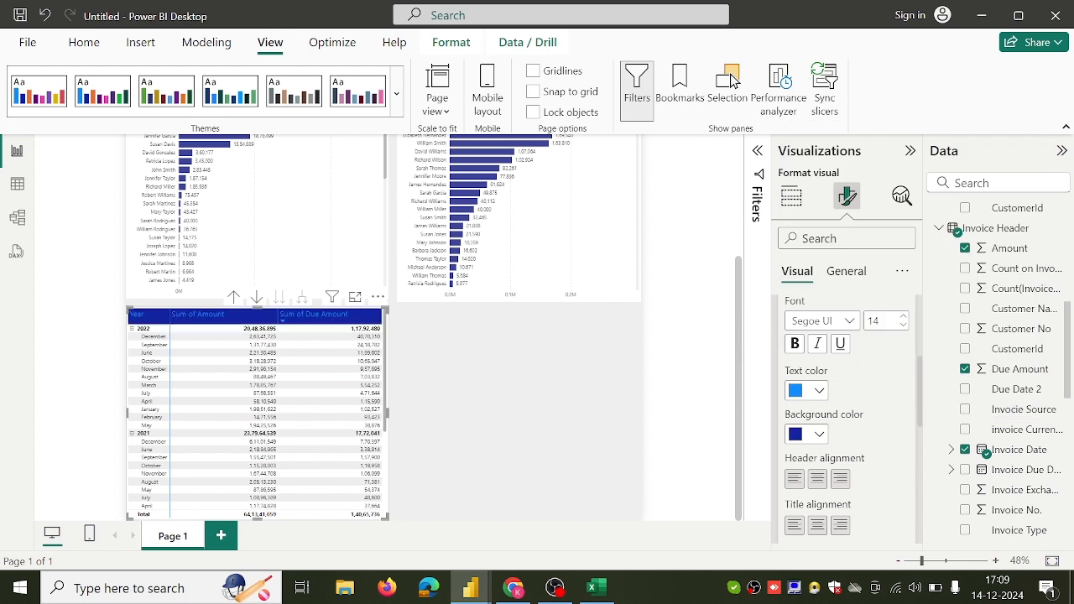
Step: Set the matrix column headers' background to #414fb1 and their text to white, checking against the browser's reference report
{"action": "left_click", "coordinate": [819, 435]}
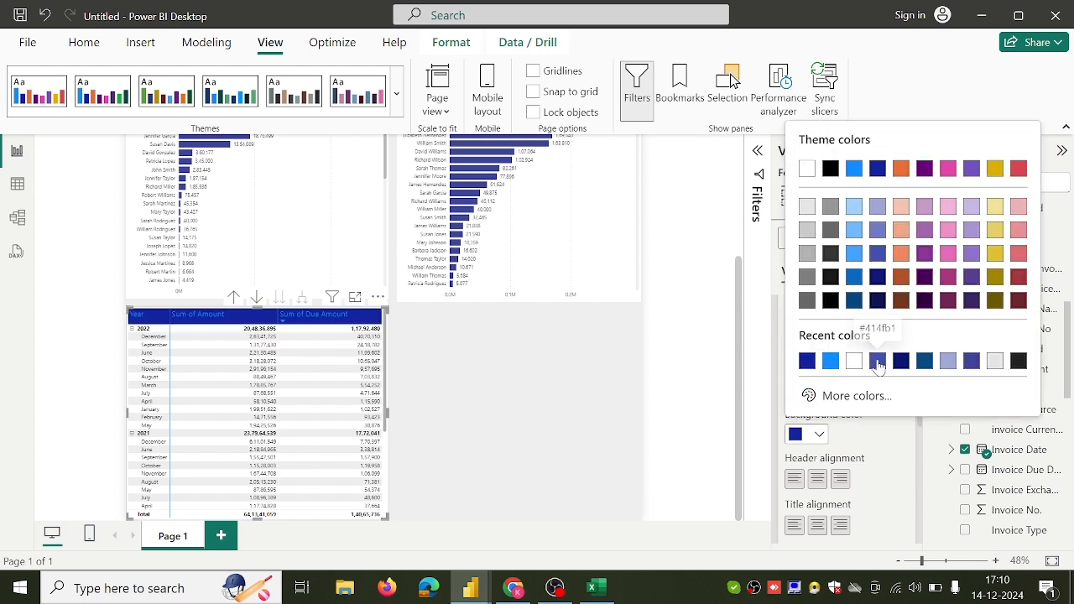
{"action": "left_click", "coordinate": [879, 362]}
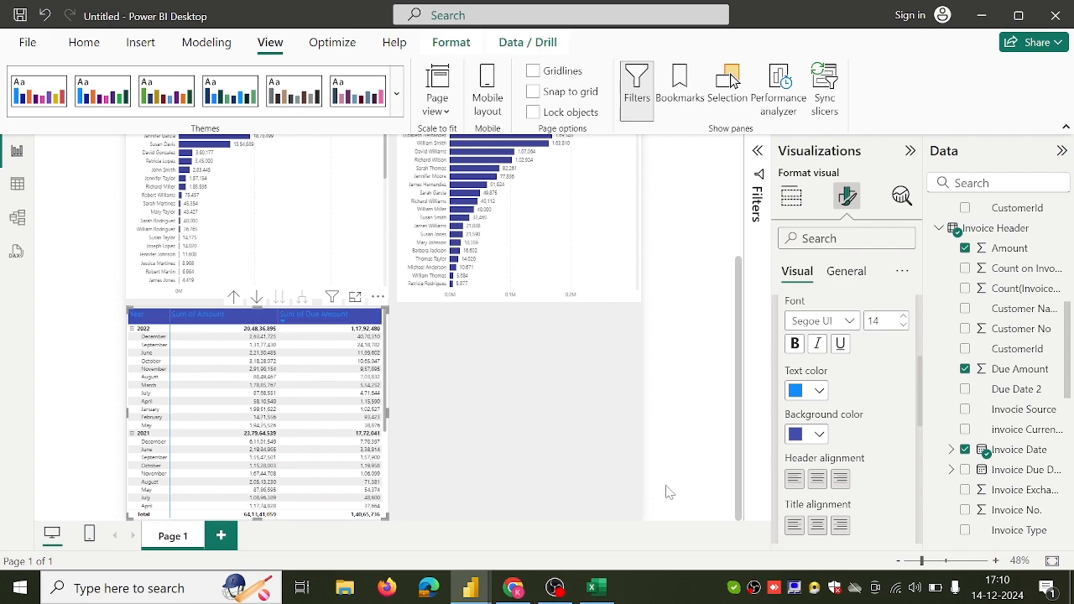
{"action": "left_click", "coordinate": [514, 588]}
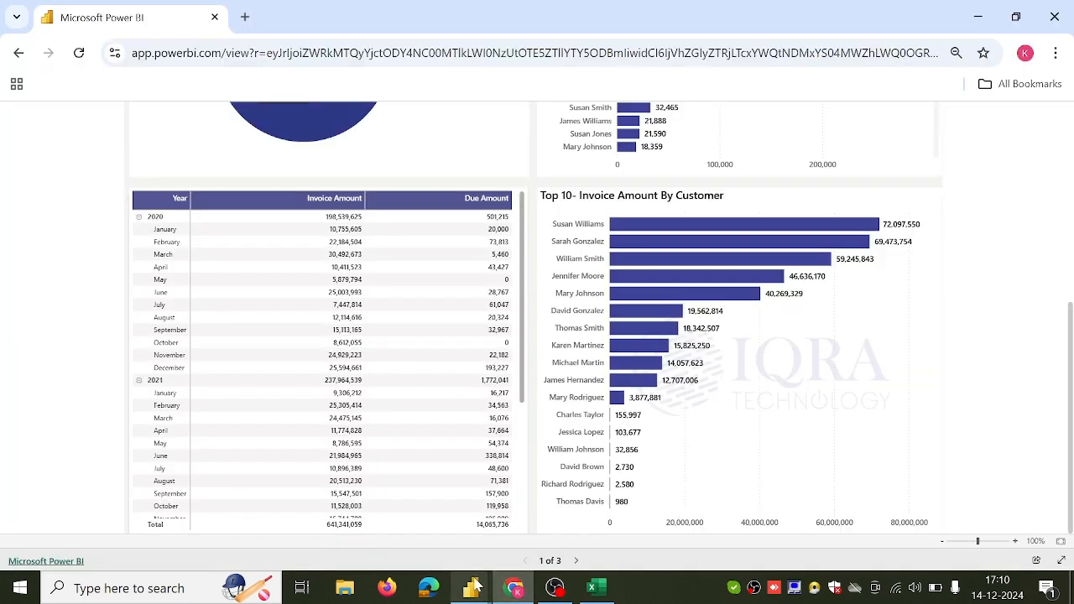
{"action": "mouse_move", "coordinate": [470, 588]}
{"action": "left_click", "coordinate": [530, 534]}
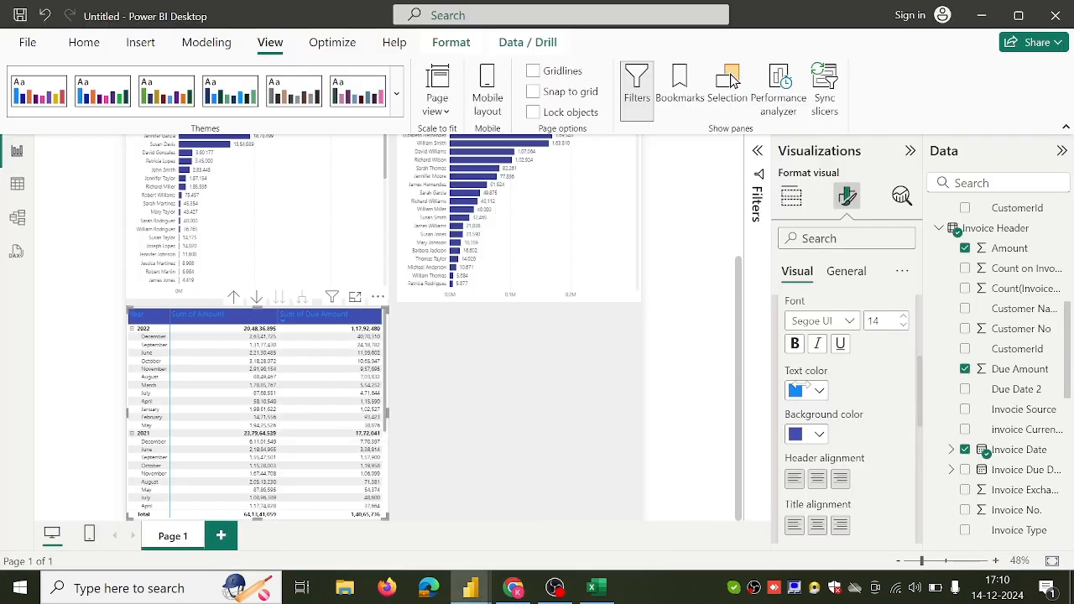
{"action": "left_click", "coordinate": [820, 391]}
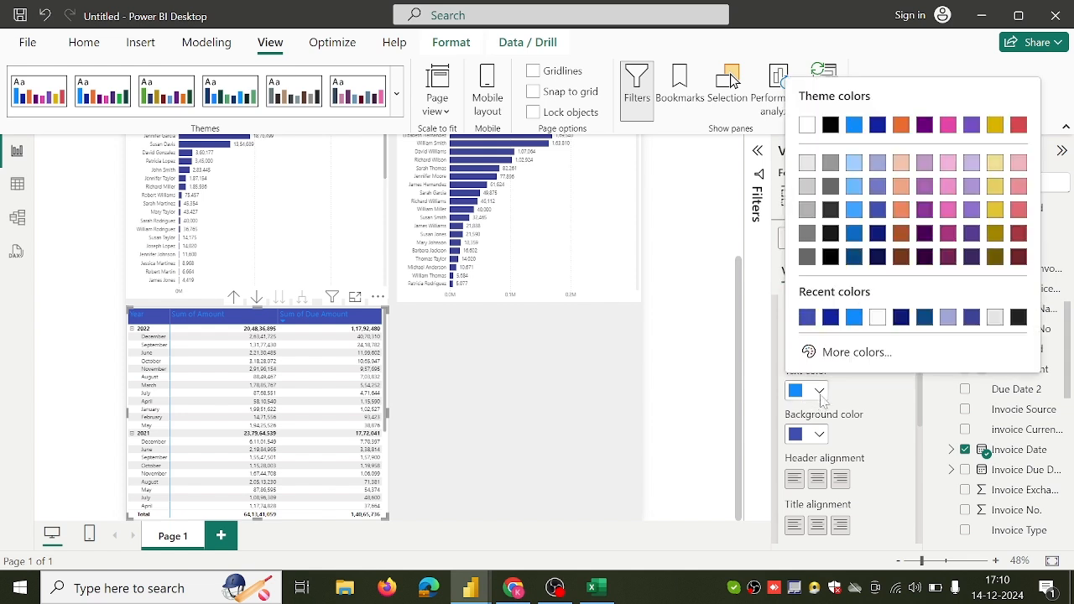
{"action": "left_click", "coordinate": [876, 318]}
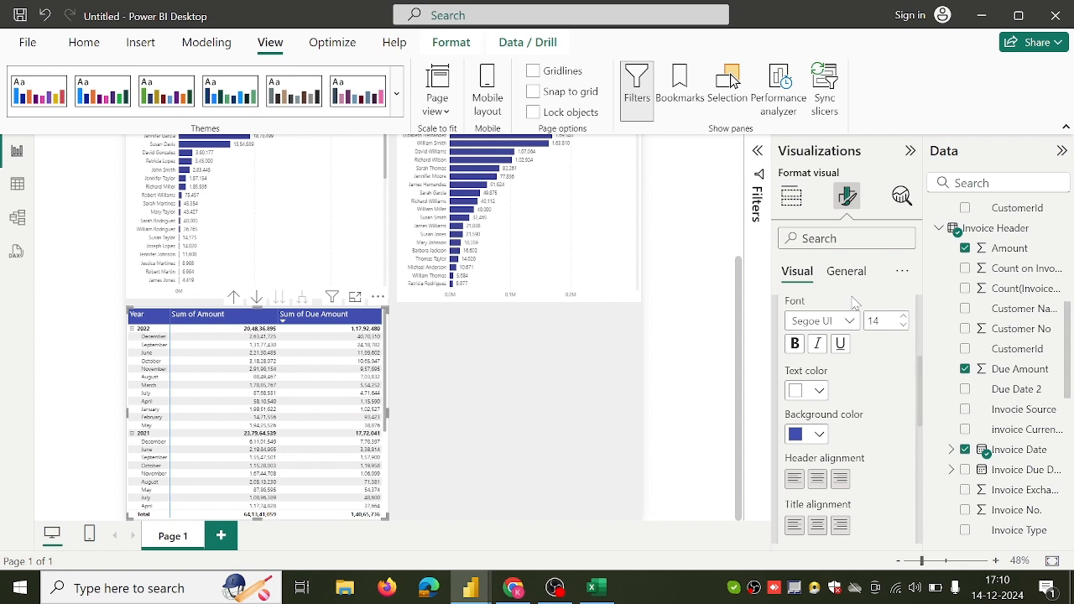
Step: Set the alternate background color of the matrix values to the custom pale pink #F7F0F7
{"action": "scroll", "coordinate": [854, 304], "scroll_direction": "down", "scroll_amount": 5}
{"action": "scroll", "coordinate": [854, 304], "scroll_direction": "down", "scroll_amount": 1}
{"action": "scroll", "coordinate": [854, 304], "scroll_direction": "down", "scroll_amount": 1}
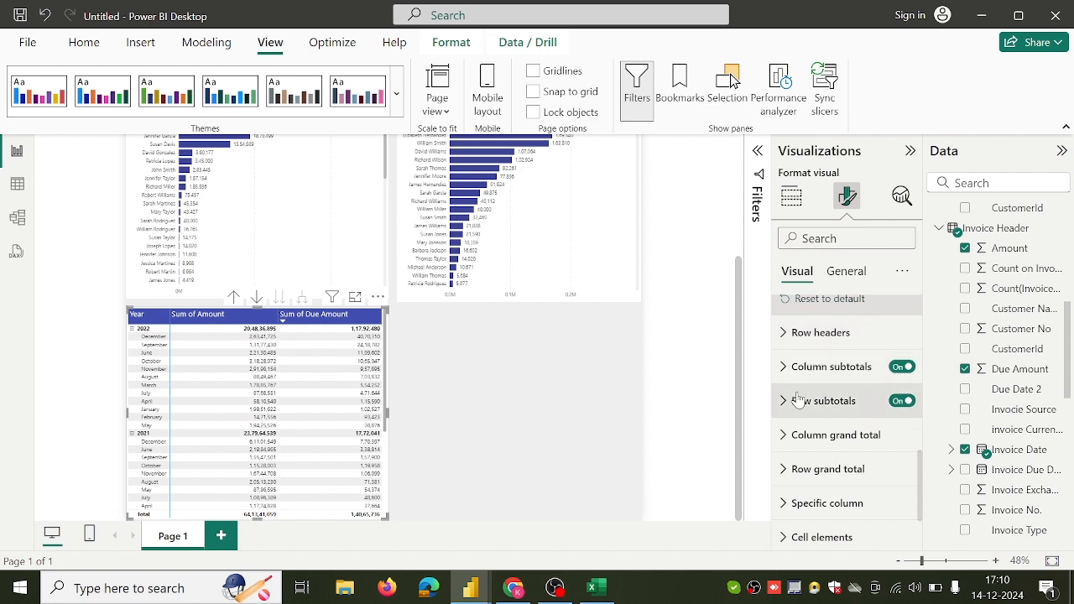
{"action": "scroll", "coordinate": [798, 398], "scroll_direction": "up", "scroll_amount": 8}
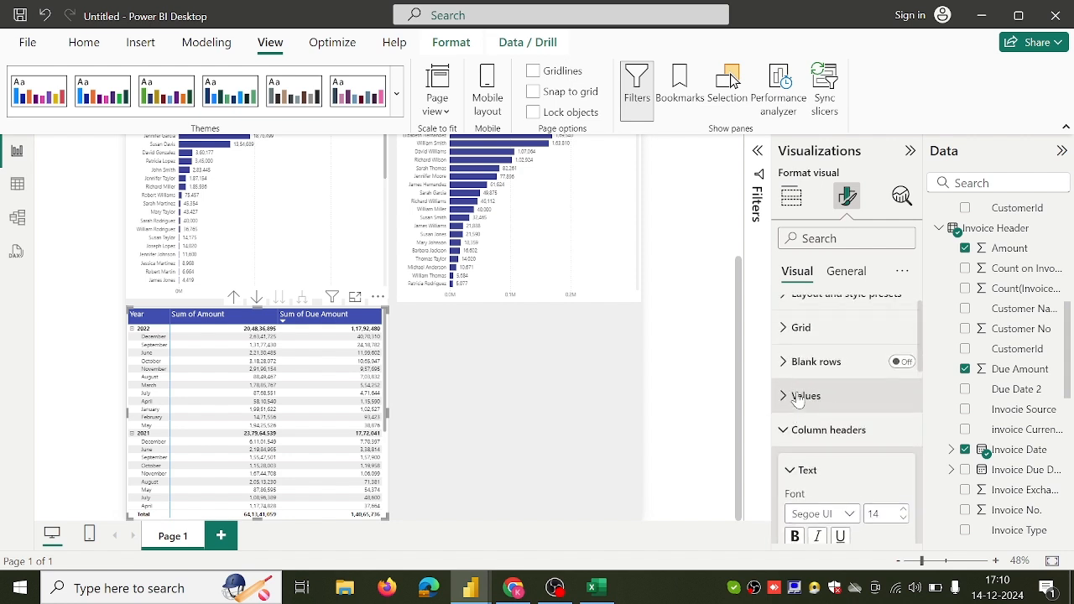
{"action": "scroll", "coordinate": [797, 399], "scroll_direction": "up", "scroll_amount": 1}
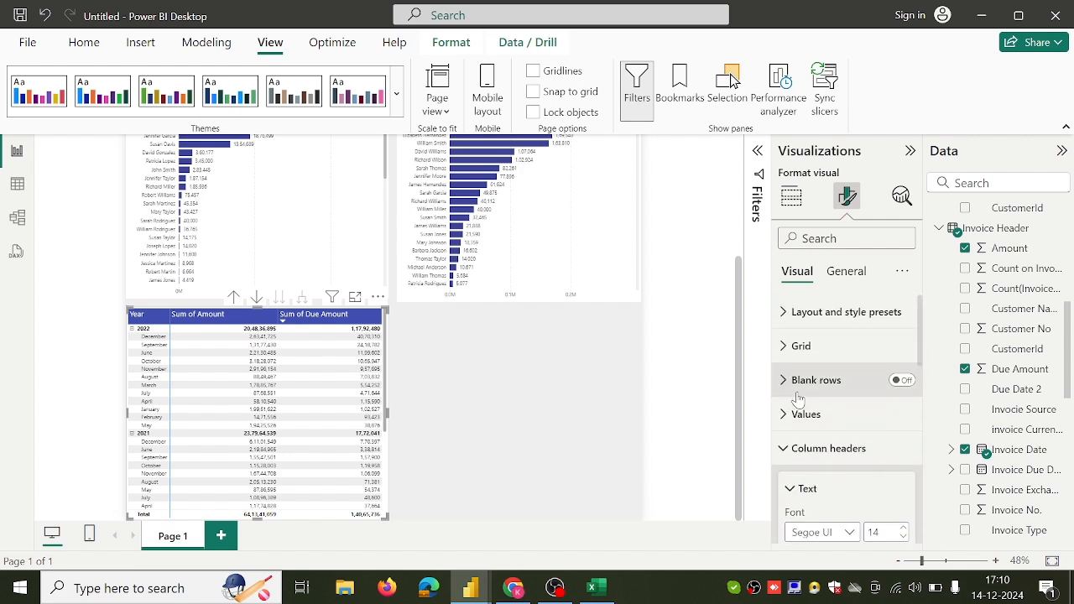
{"action": "left_click", "coordinate": [797, 347]}
{"action": "scroll", "coordinate": [798, 364], "scroll_direction": "down", "scroll_amount": 8}
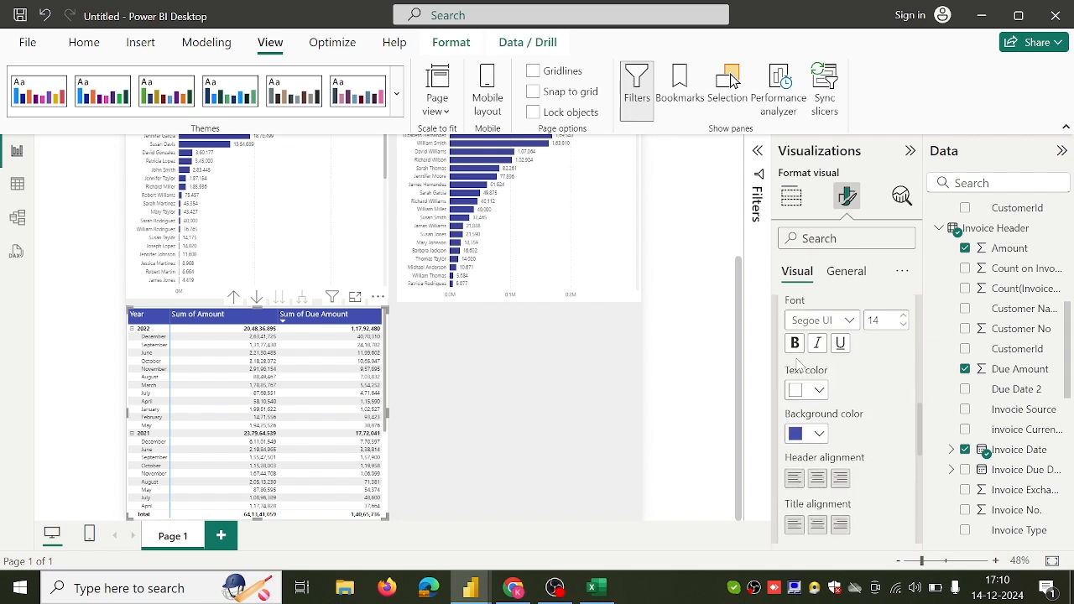
{"action": "scroll", "coordinate": [798, 365], "scroll_direction": "up", "scroll_amount": 3}
{"action": "left_click", "coordinate": [805, 436]}
{"action": "scroll", "coordinate": [816, 437], "scroll_direction": "down", "scroll_amount": 3}
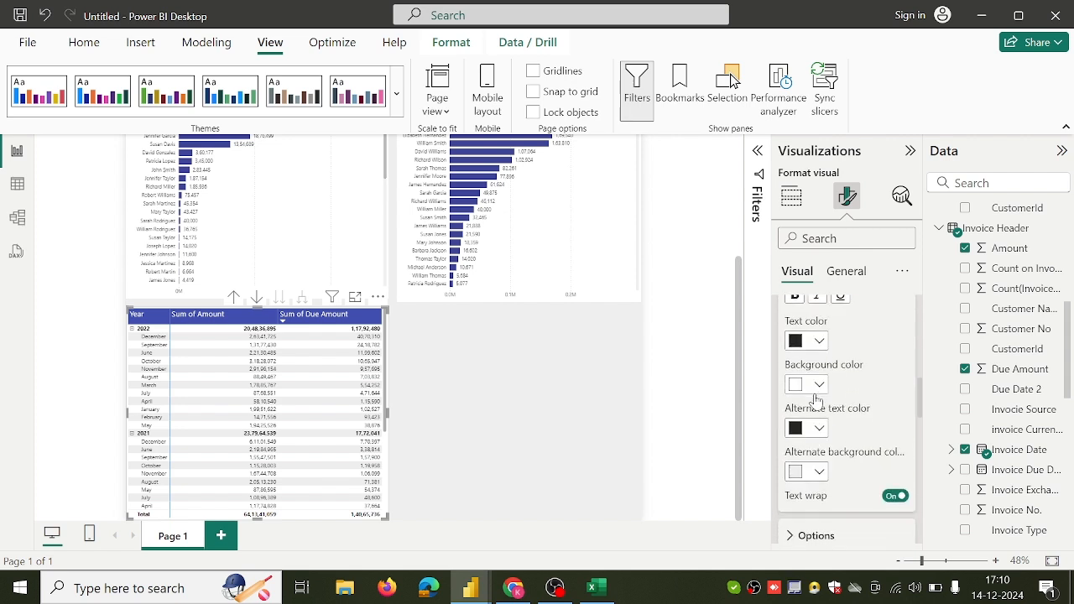
{"action": "left_click", "coordinate": [819, 471]}
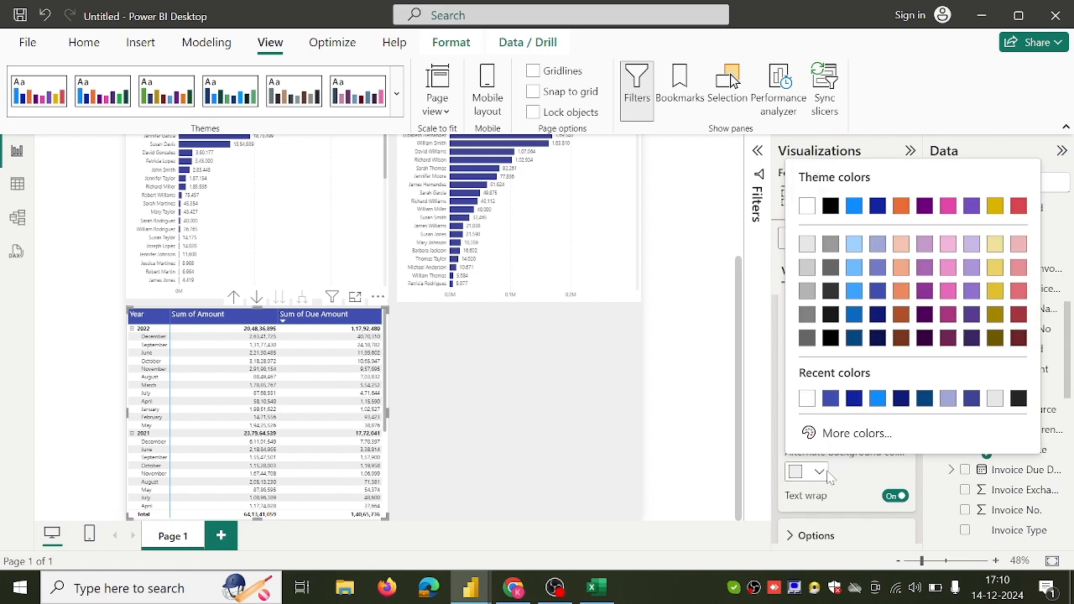
{"action": "left_click", "coordinate": [855, 433]}
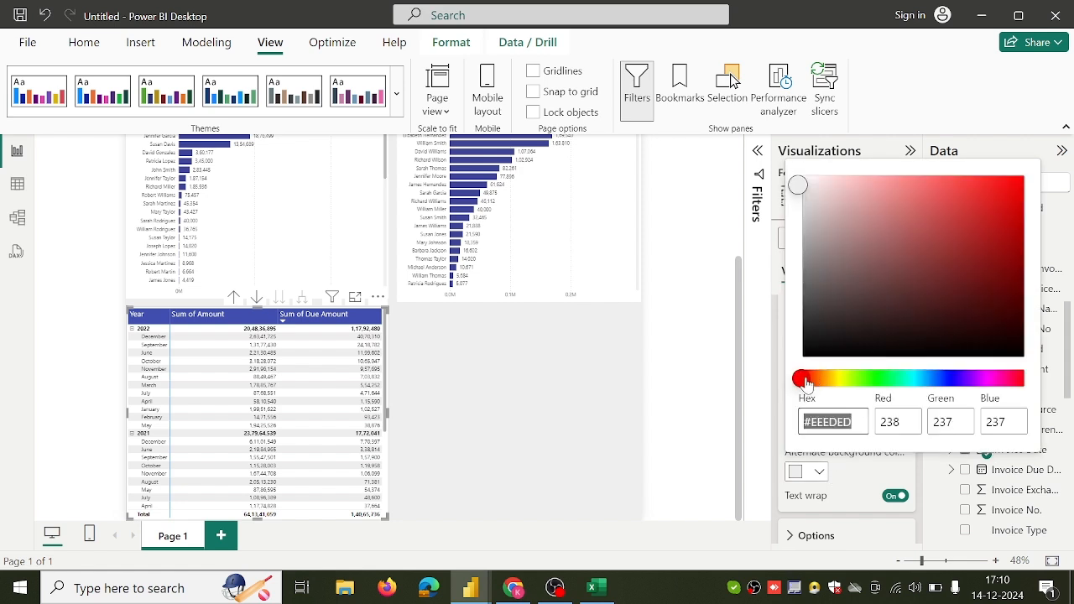
{"action": "left_click_drag", "start_coordinate": [806, 384], "coordinate": [987, 388]}
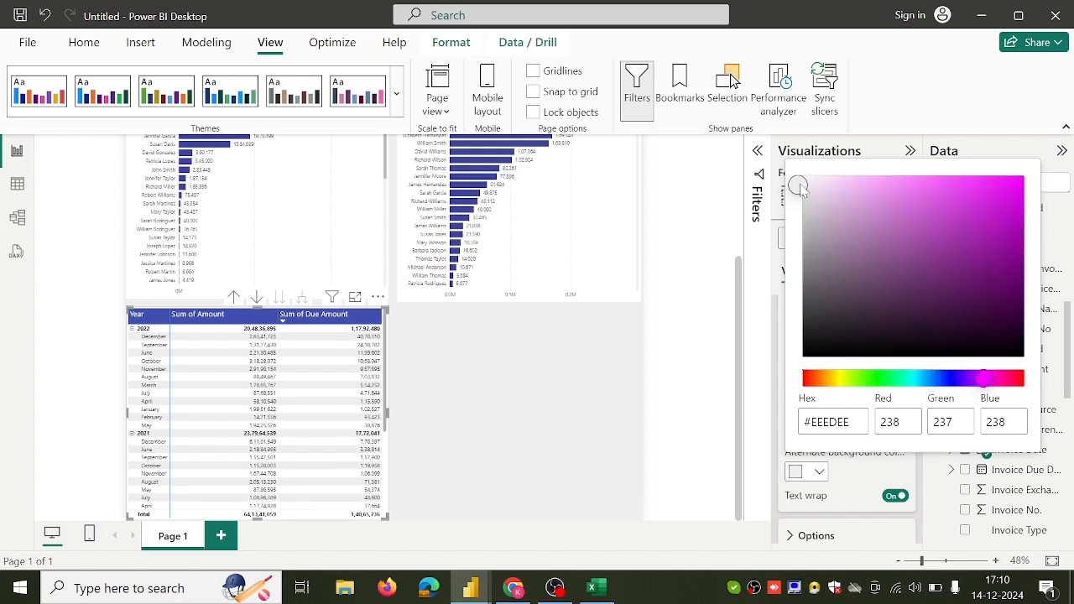
{"action": "left_click_drag", "start_coordinate": [803, 193], "coordinate": [809, 188]}
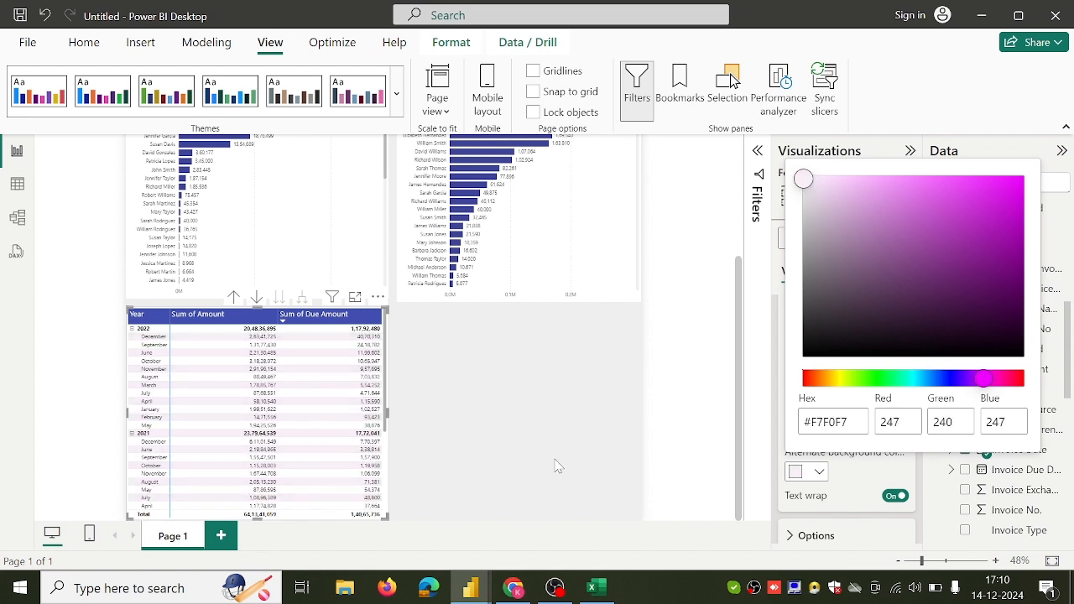
Step: Compare the row banding with the browser's reference report and adjust the matrix's alternate background color to #F7F3F7
{"action": "left_click", "coordinate": [513, 588]}
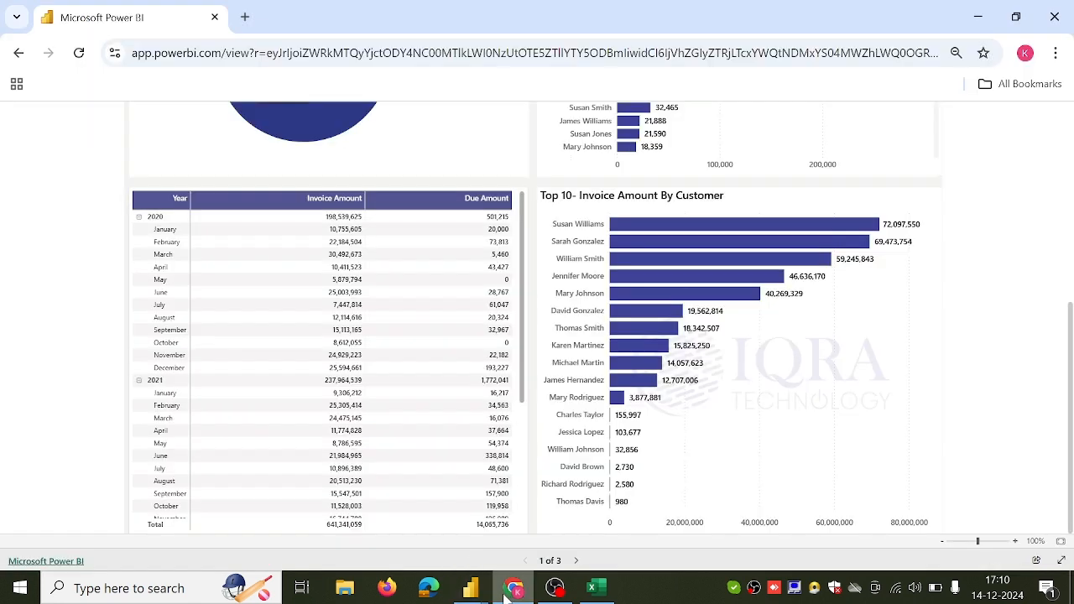
{"action": "mouse_move", "coordinate": [470, 587]}
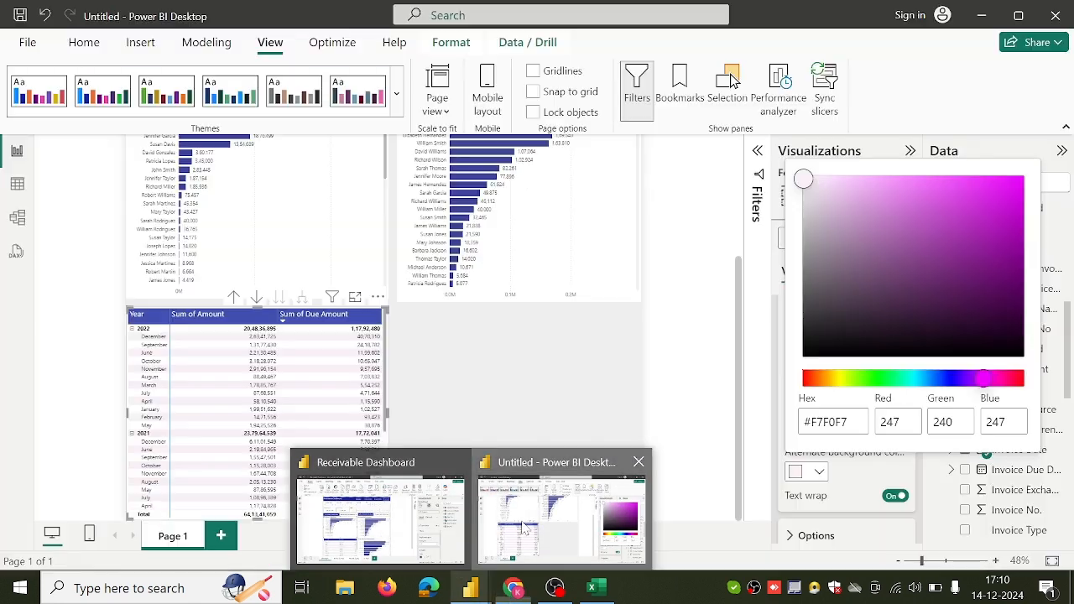
{"action": "left_click", "coordinate": [524, 526]}
{"action": "mouse_move", "coordinate": [812, 186]}
{"action": "left_mouse_down"}
{"action": "mouse_move", "coordinate": [805, 177]}
{"action": "mouse_move", "coordinate": [807, 189]}
{"action": "left_mouse_up"}
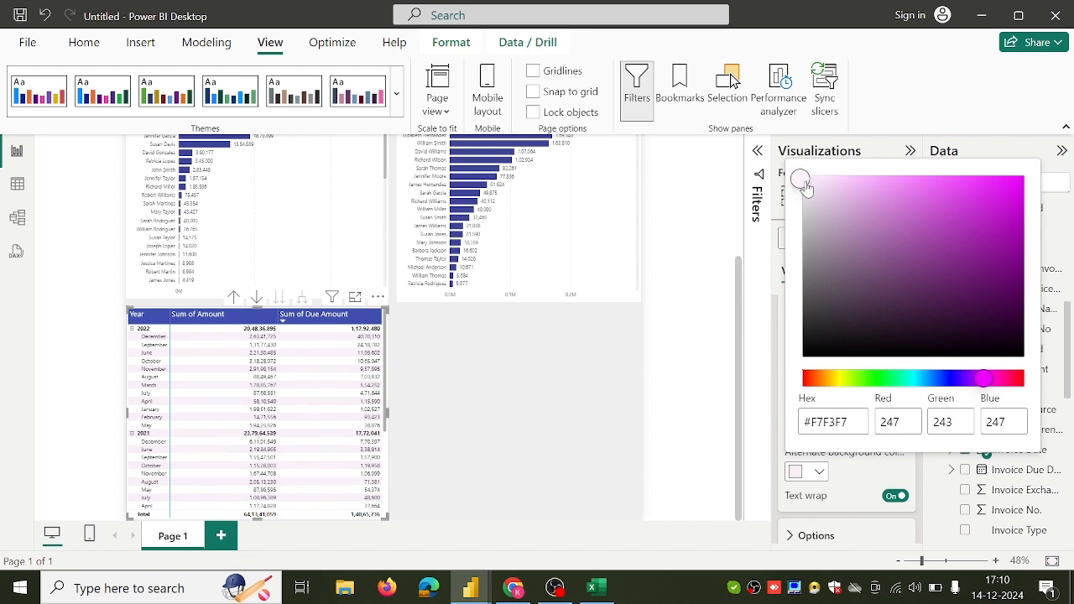
{"action": "left_click", "coordinate": [572, 370]}
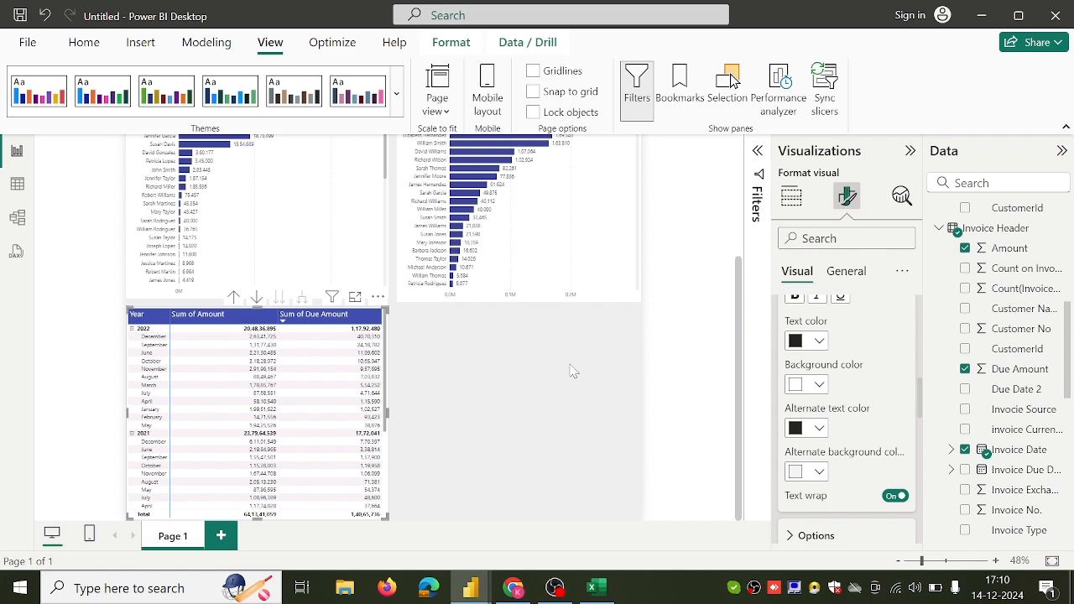
Step: Rename the matrix's Sum of Amount value field as Invoice Amount
{"action": "left_click", "coordinate": [791, 196]}
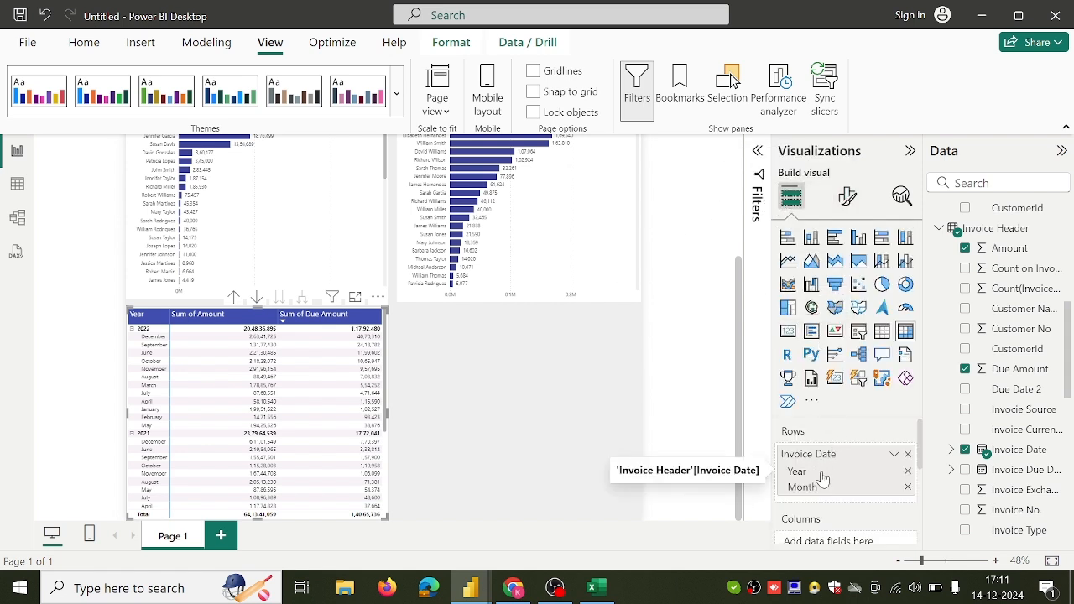
{"action": "scroll", "coordinate": [822, 478], "scroll_direction": "down", "scroll_amount": 3}
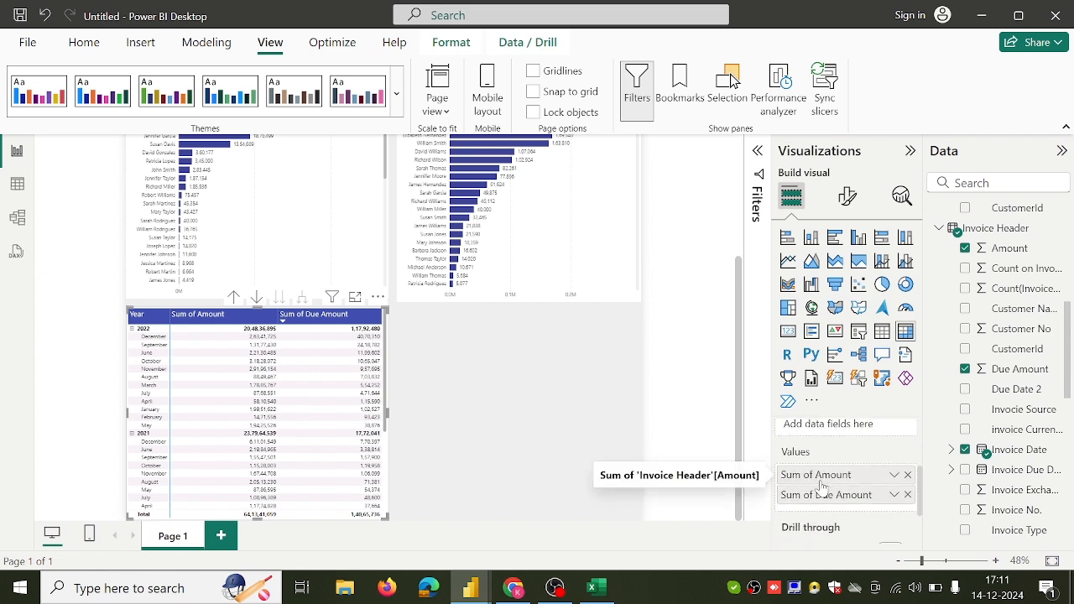
{"action": "double_click", "coordinate": [820, 475]}
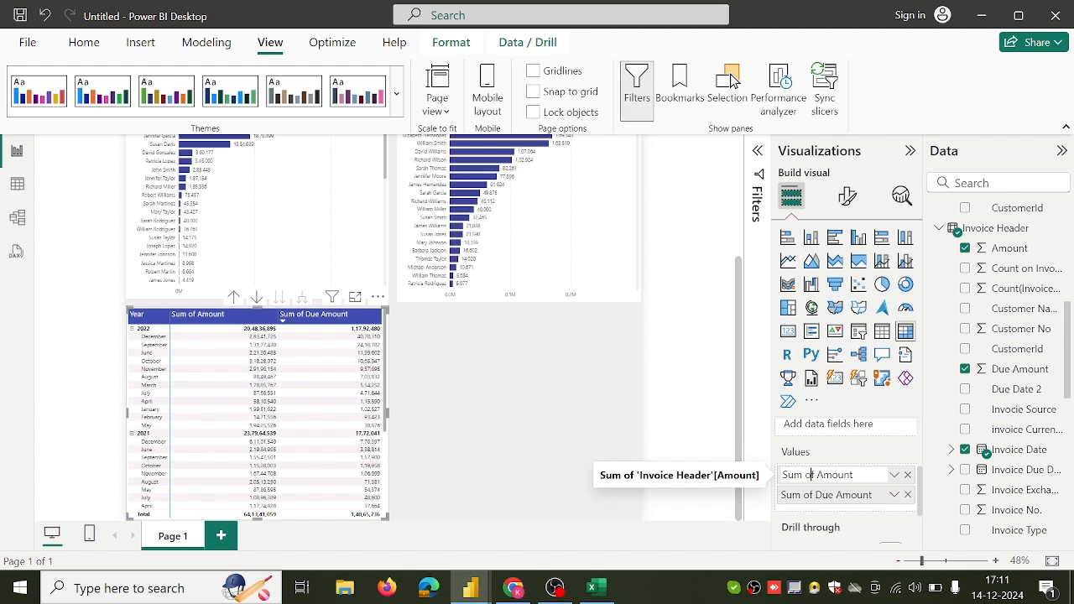
{"action": "key", "text": "BackSpace"}
{"action": "key", "text": "BackSpace"}
{"action": "key", "text": "BackSpace"}
{"action": "key", "text": "BackSpace"}
{"action": "key", "text": "BackSpace"}
{"action": "key", "text": "BackSpace"}
{"action": "type", "text": "Invoice"}
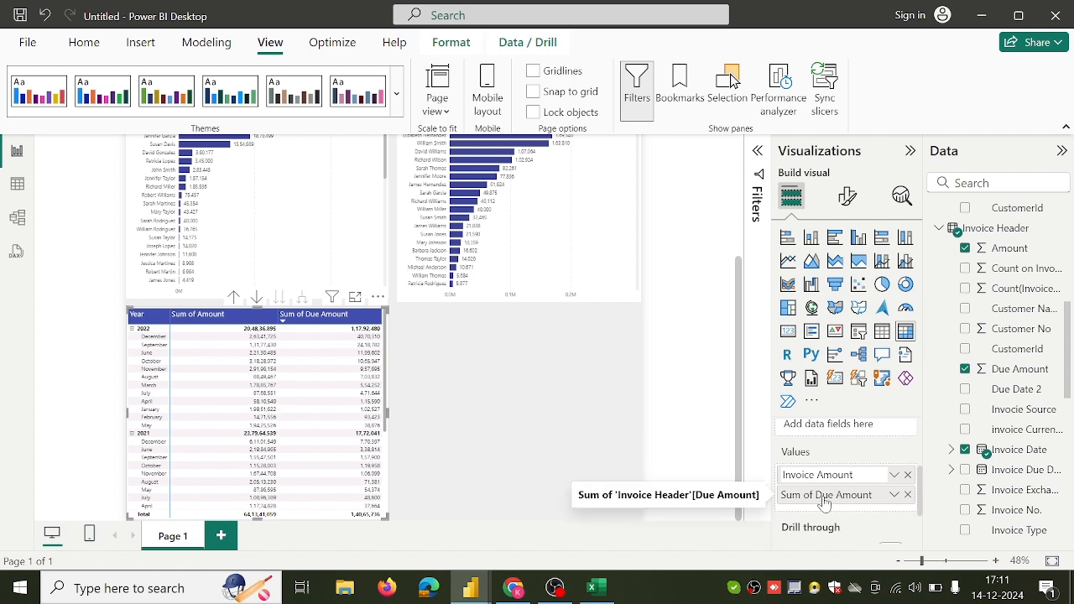
{"action": "key", "text": "Return"}
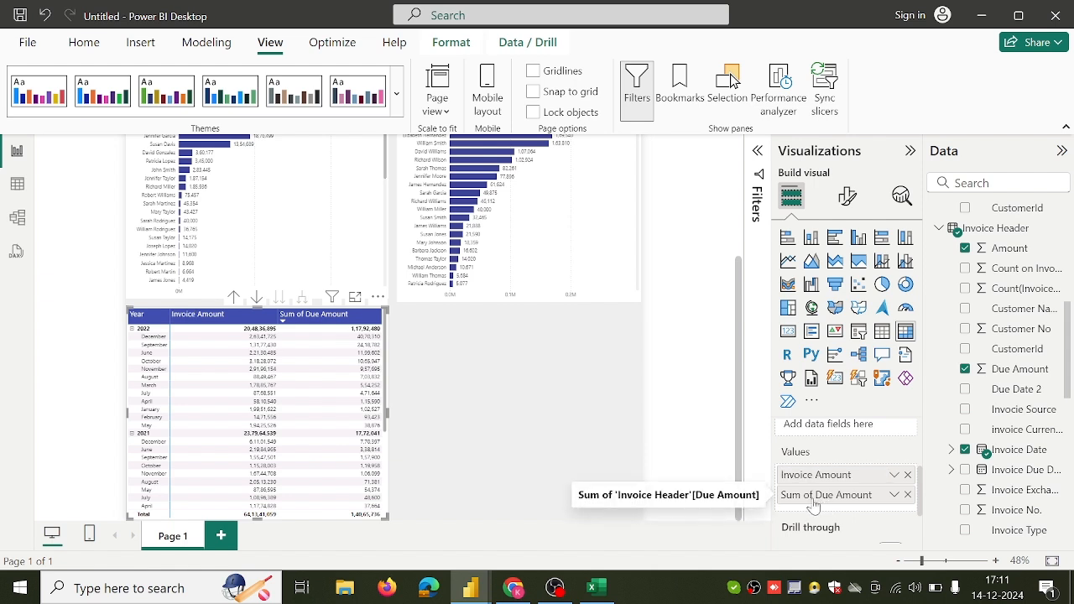
Step: Rename the matrix's Sum of Due Amount value field as Due Amount
{"action": "double_click", "coordinate": [811, 496]}
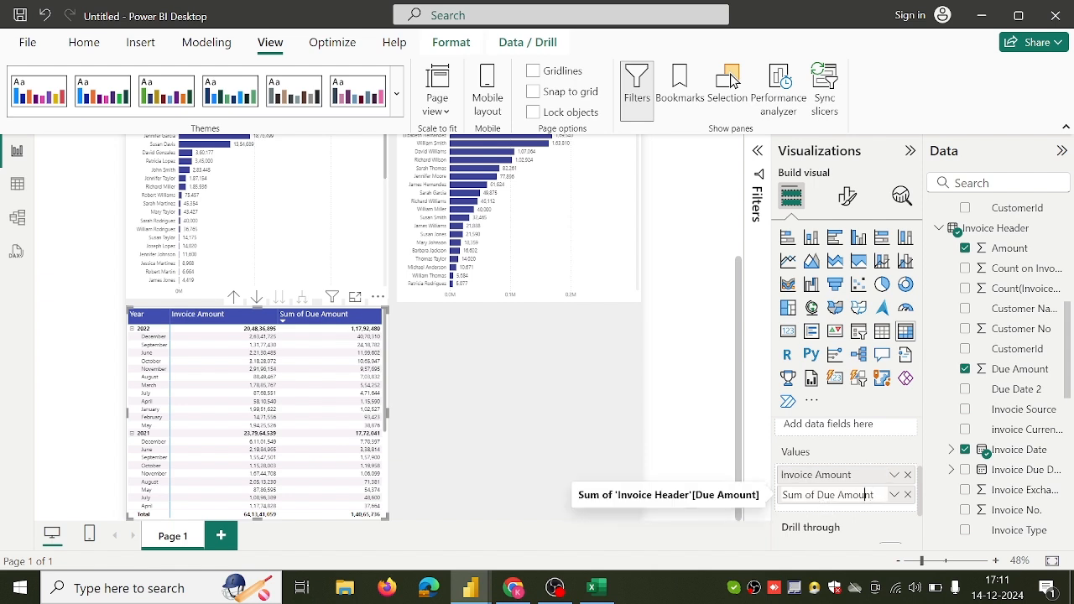
{"action": "key", "text": "BackSpace"}
{"action": "key", "text": "BackSpace"}
{"action": "key", "text": "BackSpace"}
{"action": "key", "text": "BackSpace"}
{"action": "key", "text": "BackSpace"}
{"action": "key", "text": "BackSpace"}
{"action": "key", "text": "BackSpace"}
{"action": "left_click", "coordinate": [813, 511]}
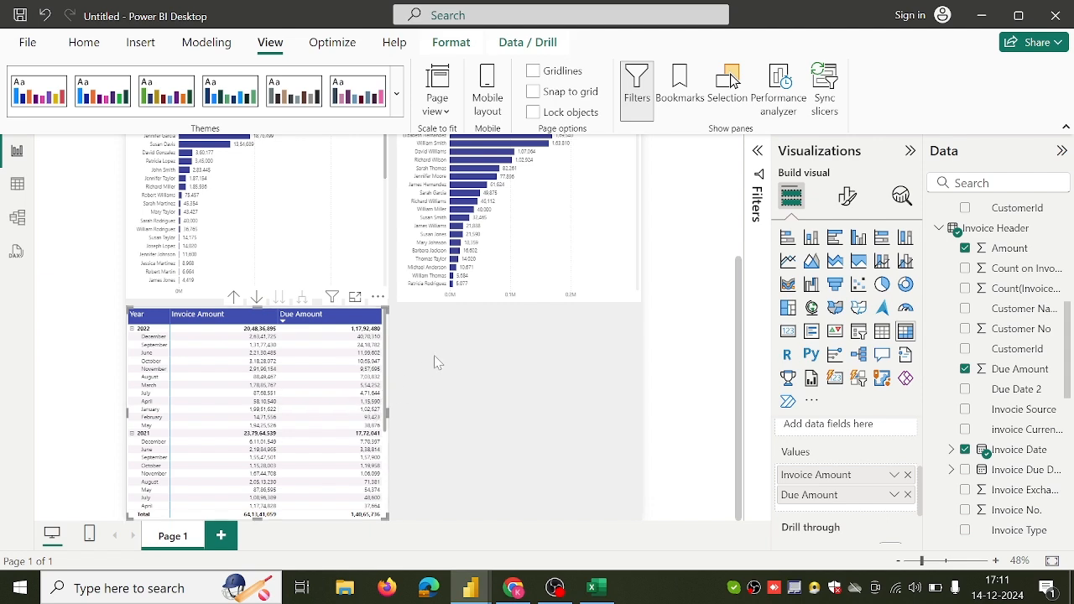
Step: Deselect the matrix, examine the matrix and Top 10 invoice chart in the browser's reference report, and return to Power BI Desktop's visual-building options
{"action": "scroll", "coordinate": [433, 355], "scroll_direction": "up", "scroll_amount": 3}
{"action": "scroll", "coordinate": [434, 355], "scroll_direction": "down", "scroll_amount": 3}
{"action": "left_click", "coordinate": [294, 285]}
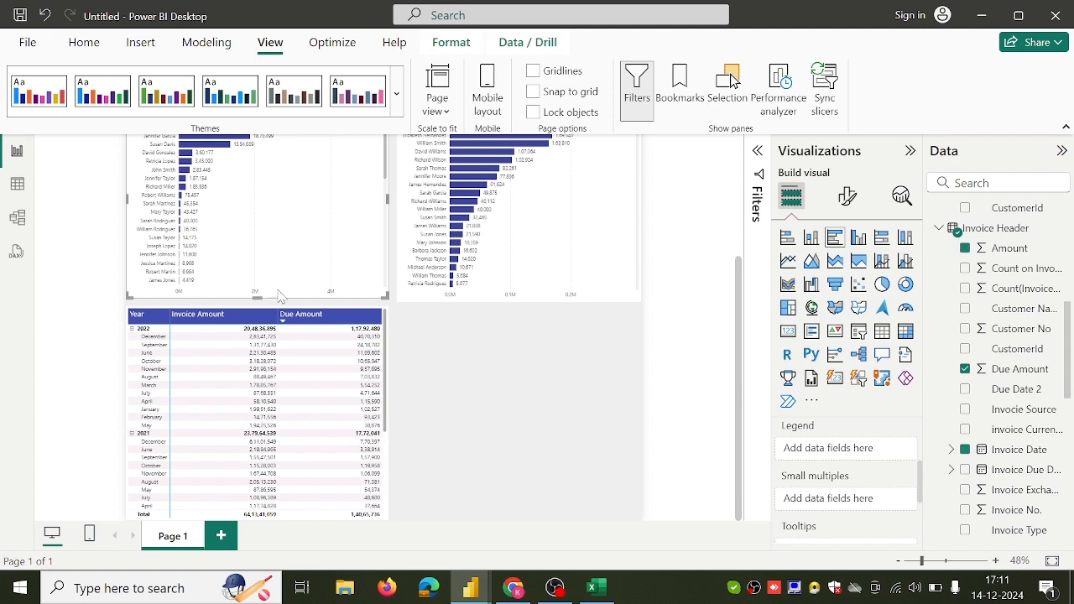
{"action": "left_click", "coordinate": [420, 361]}
{"action": "left_click", "coordinate": [514, 587]}
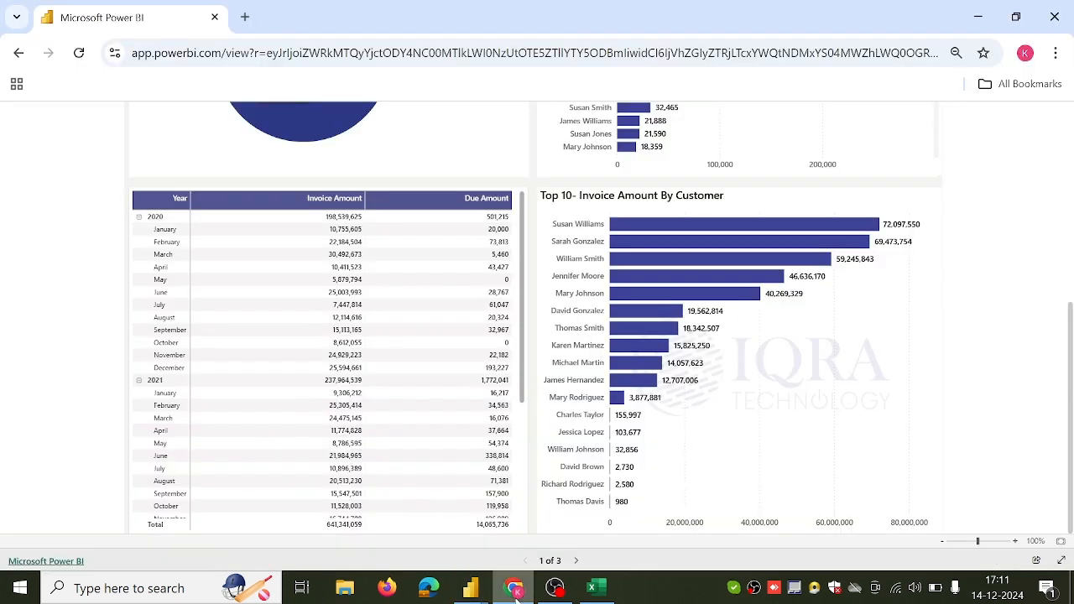
{"action": "mouse_move", "coordinate": [470, 587]}
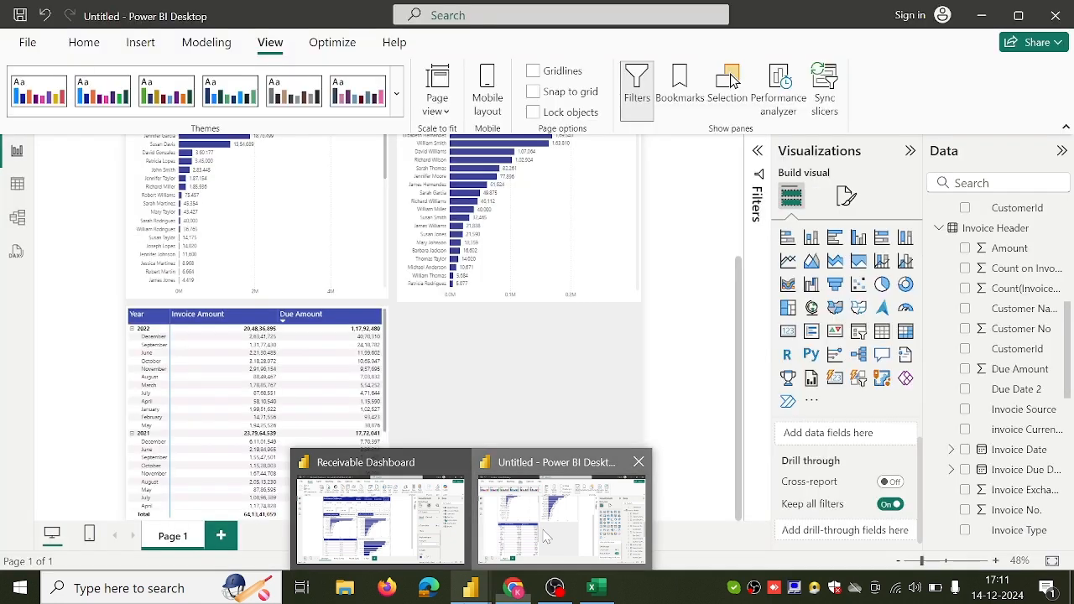
{"action": "left_click", "coordinate": [545, 537]}
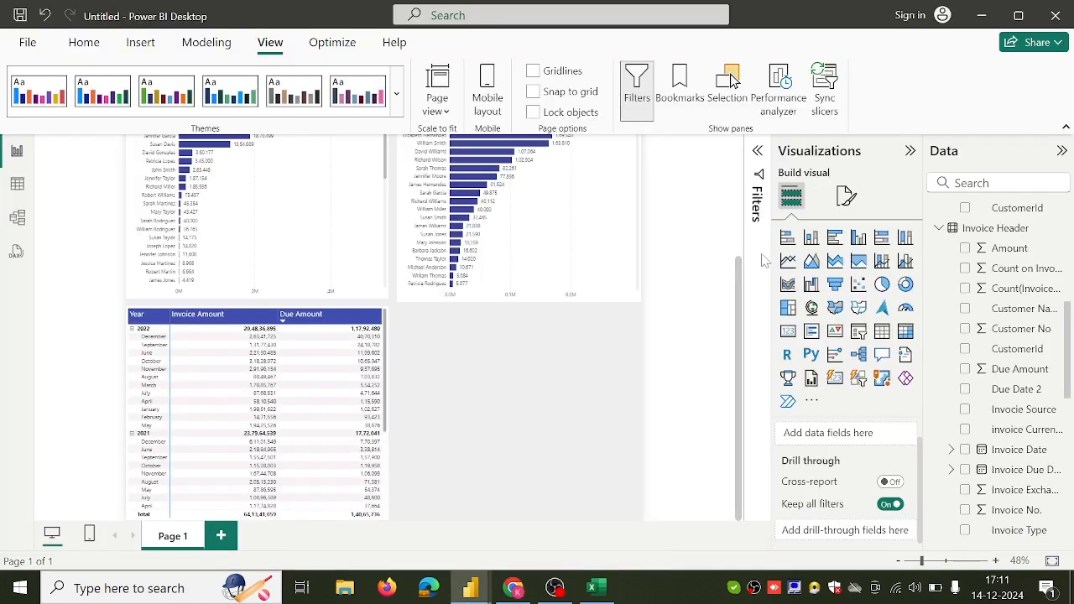
{"action": "left_click", "coordinate": [844, 198]}
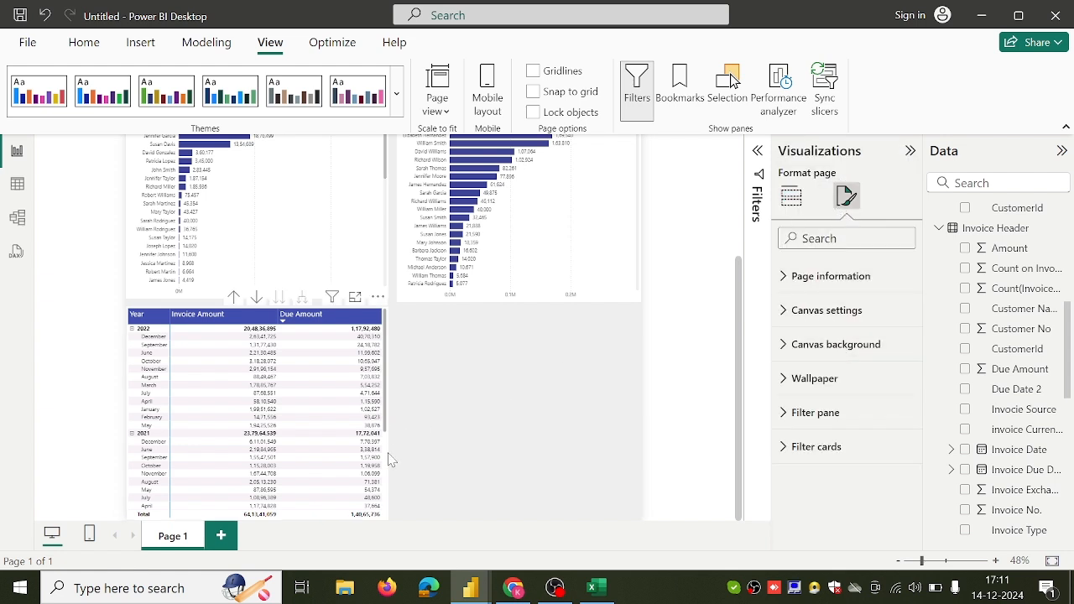
{"action": "left_click", "coordinate": [513, 588]}
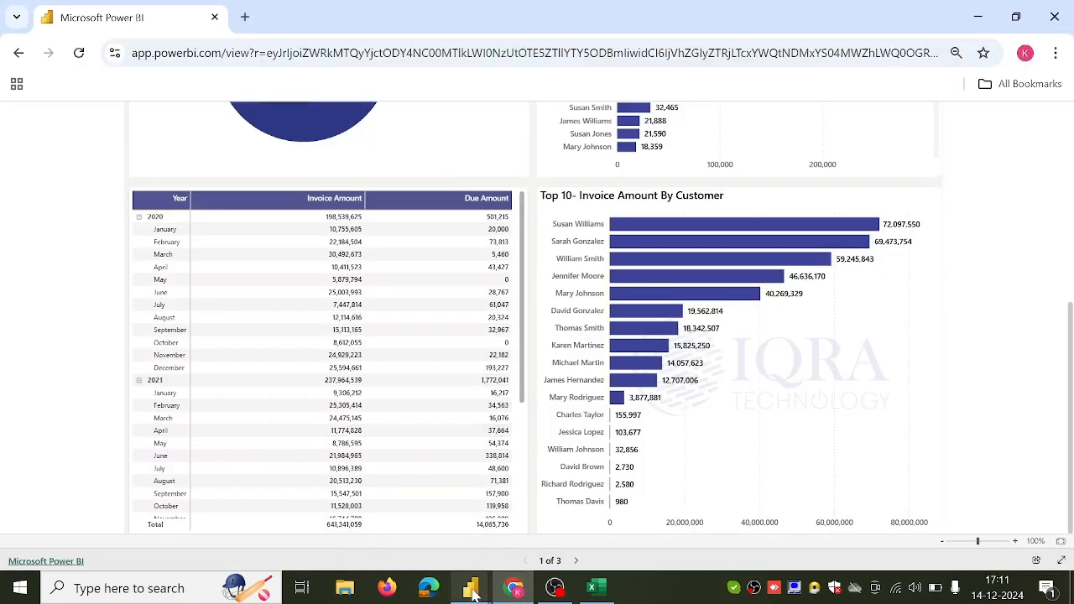
{"action": "mouse_move", "coordinate": [481, 585]}
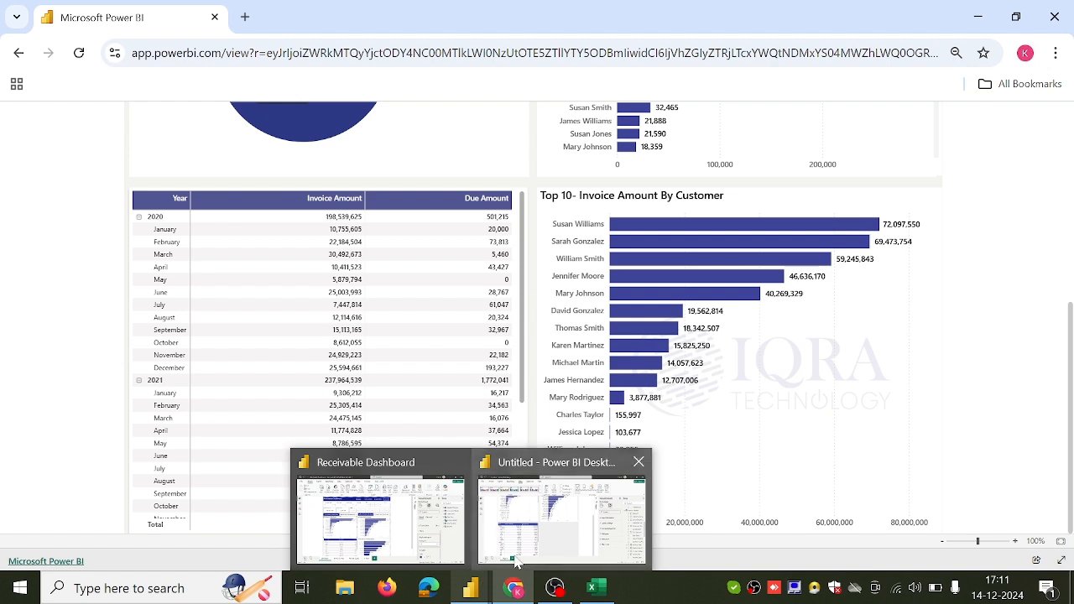
{"action": "left_click", "coordinate": [512, 562]}
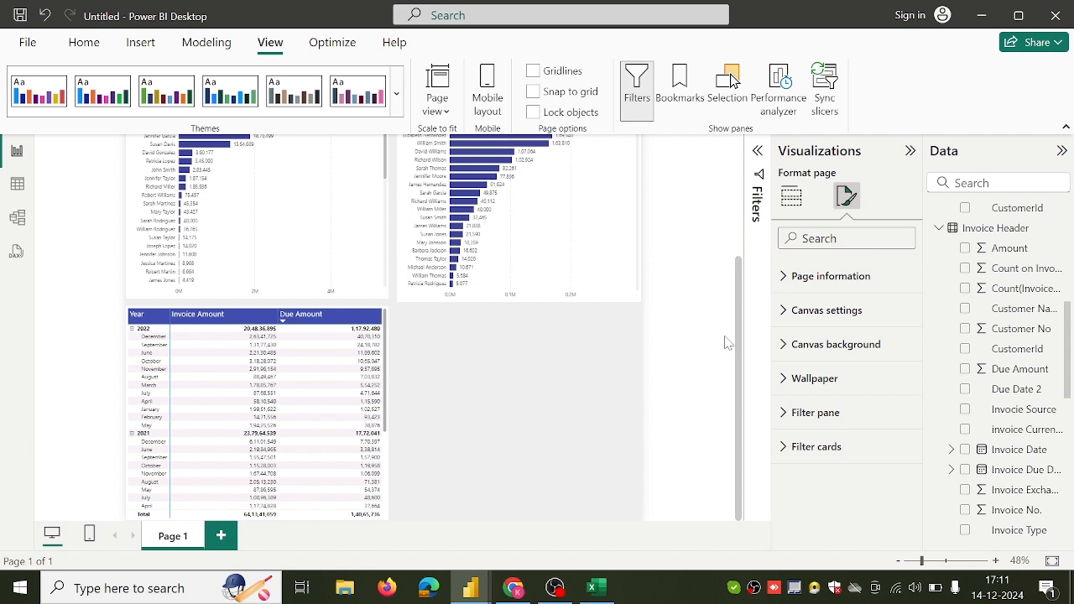
{"action": "left_click", "coordinate": [791, 195]}
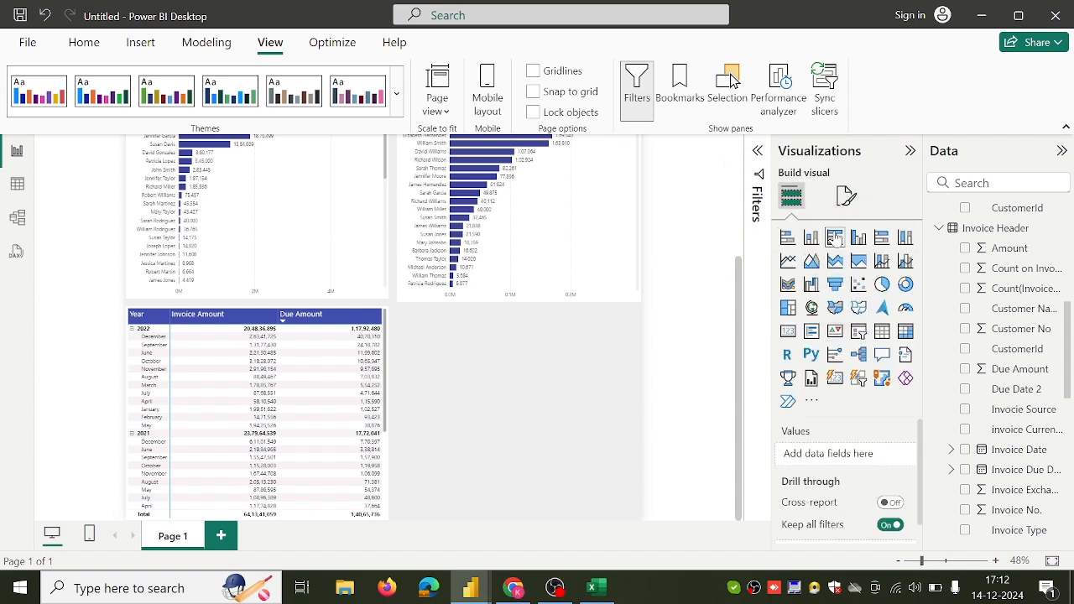
Step: Insert a clustered bar chart beside the matrix, plotting Invoice Header Amount by the Applied Receipt table's Customer Name
{"action": "left_click", "coordinate": [835, 237]}
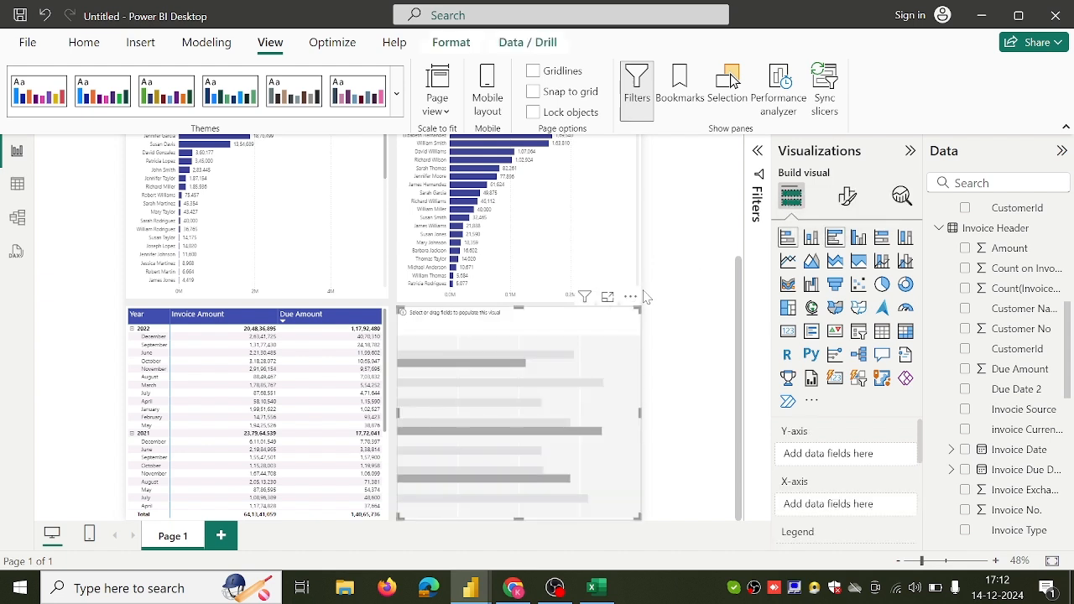
{"action": "left_click", "coordinate": [965, 249]}
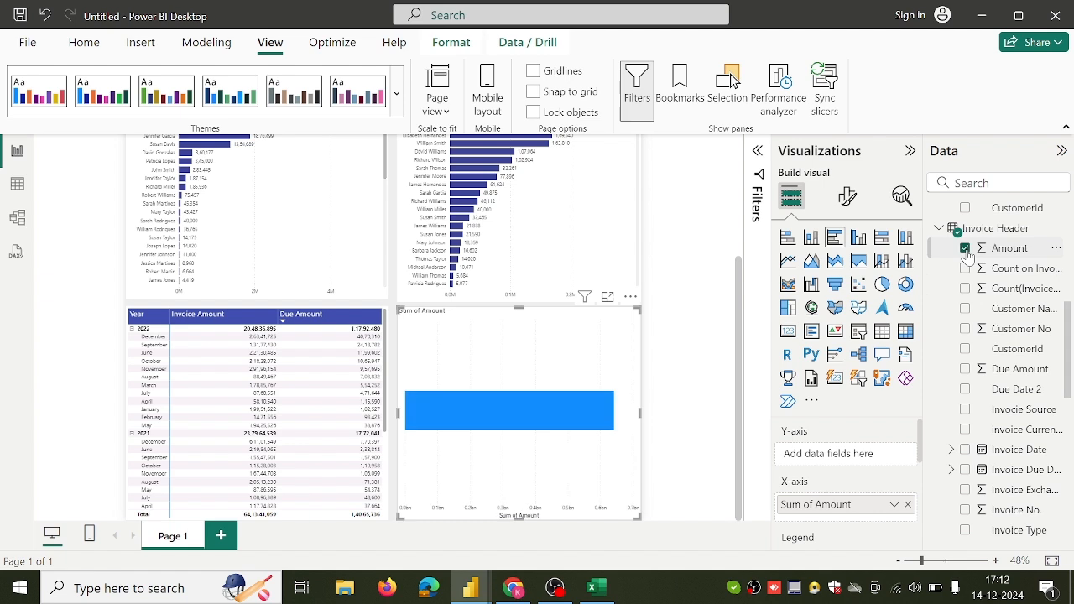
{"action": "left_click", "coordinate": [966, 309]}
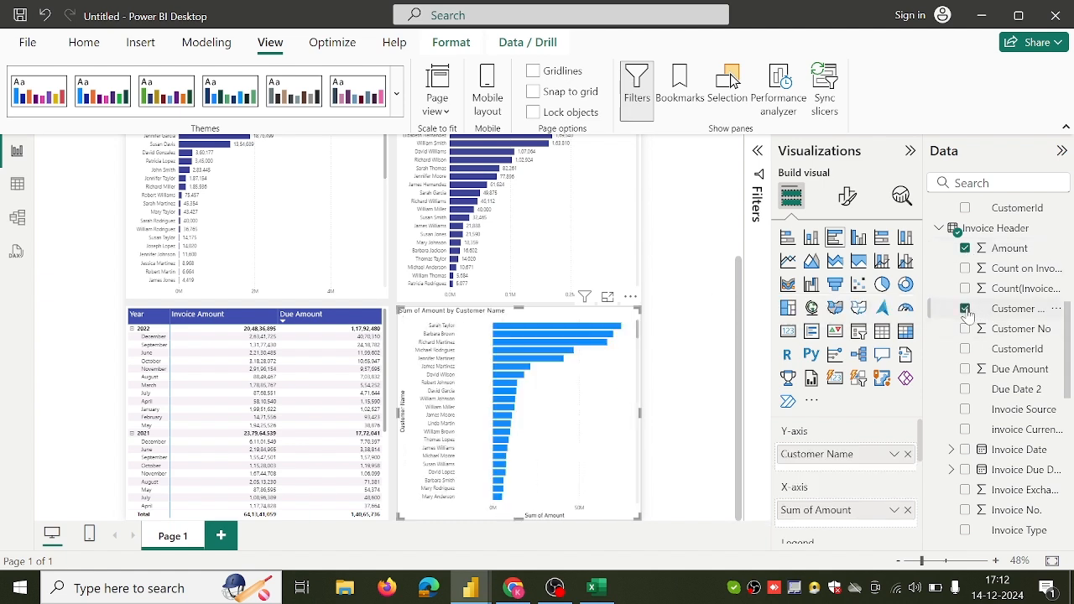
{"action": "left_click", "coordinate": [966, 310]}
{"action": "scroll", "coordinate": [966, 308], "scroll_direction": "up", "scroll_amount": 10}
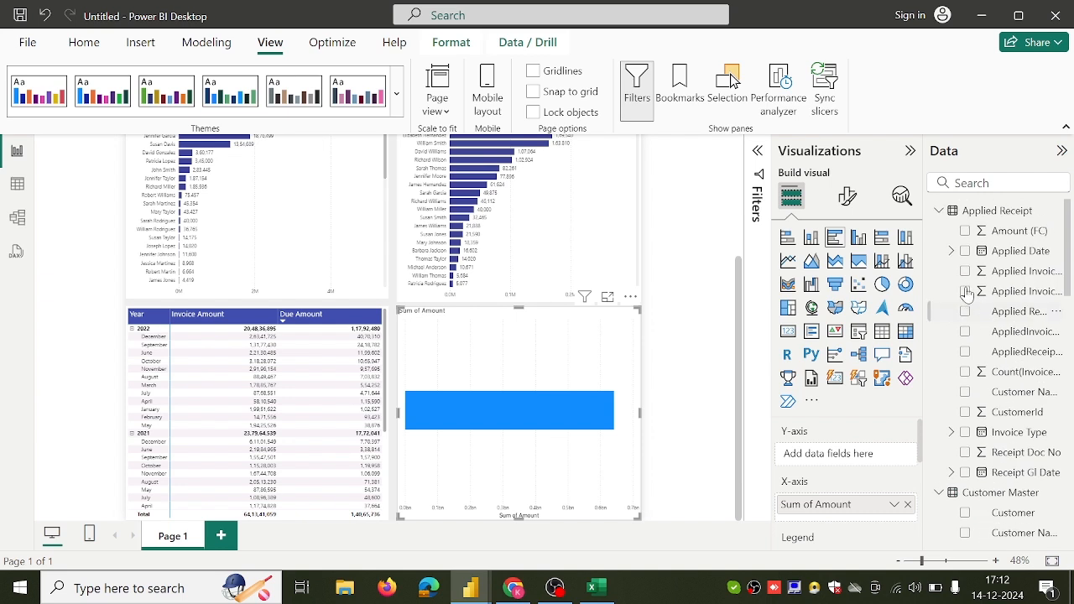
{"action": "left_click", "coordinate": [966, 392]}
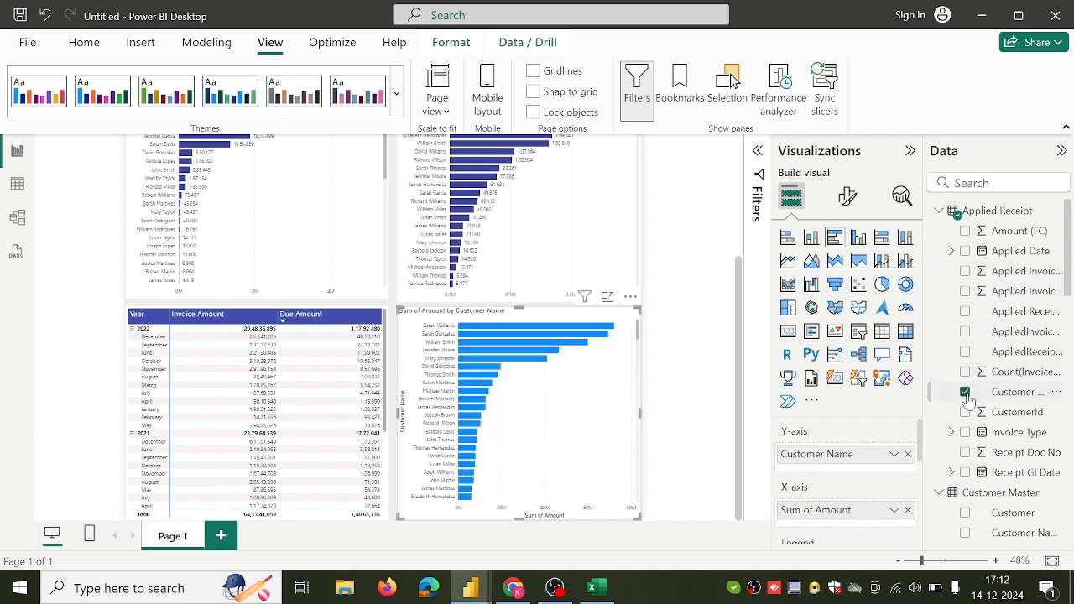
Step: Turn on data labels for the new bar chart and set their display units to None
{"action": "left_click", "coordinate": [846, 201]}
{"action": "scroll", "coordinate": [839, 384], "scroll_direction": "down", "scroll_amount": 1}
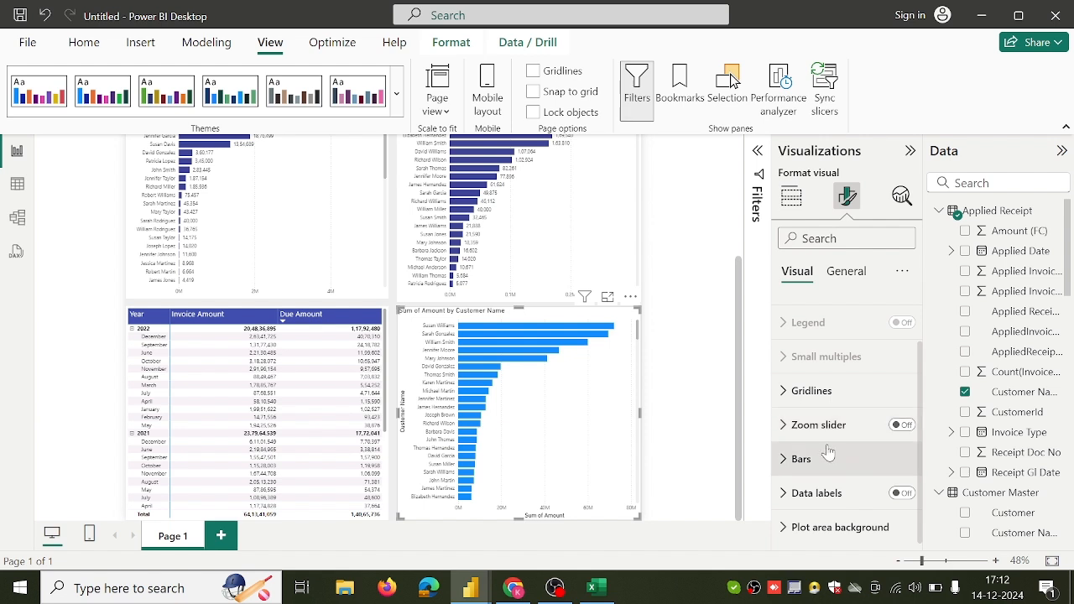
{"action": "left_click", "coordinate": [902, 495]}
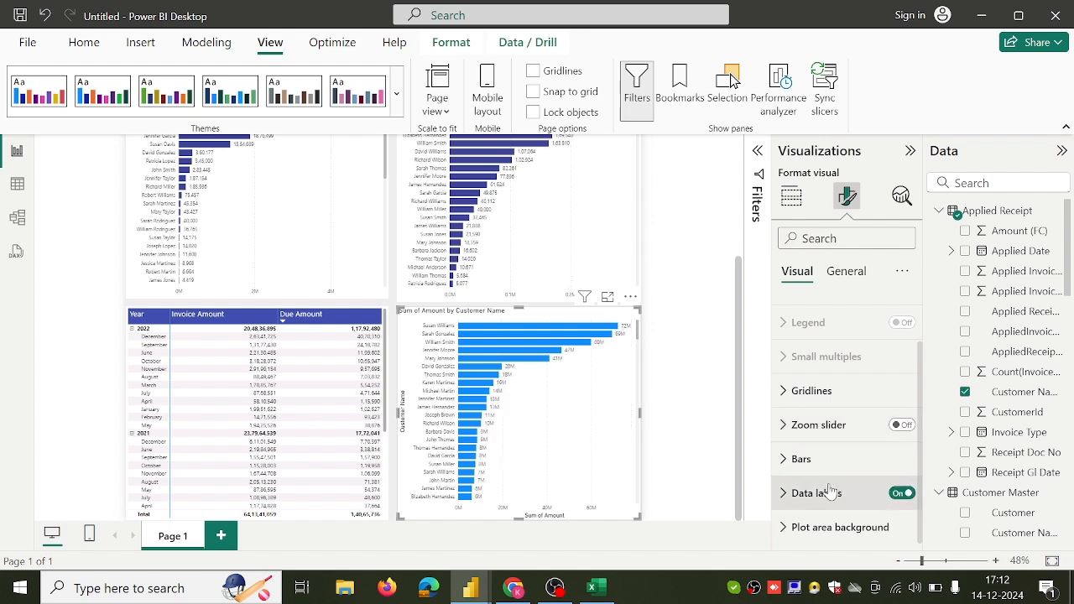
{"action": "left_click", "coordinate": [818, 492]}
{"action": "scroll", "coordinate": [828, 493], "scroll_direction": "down", "scroll_amount": 3}
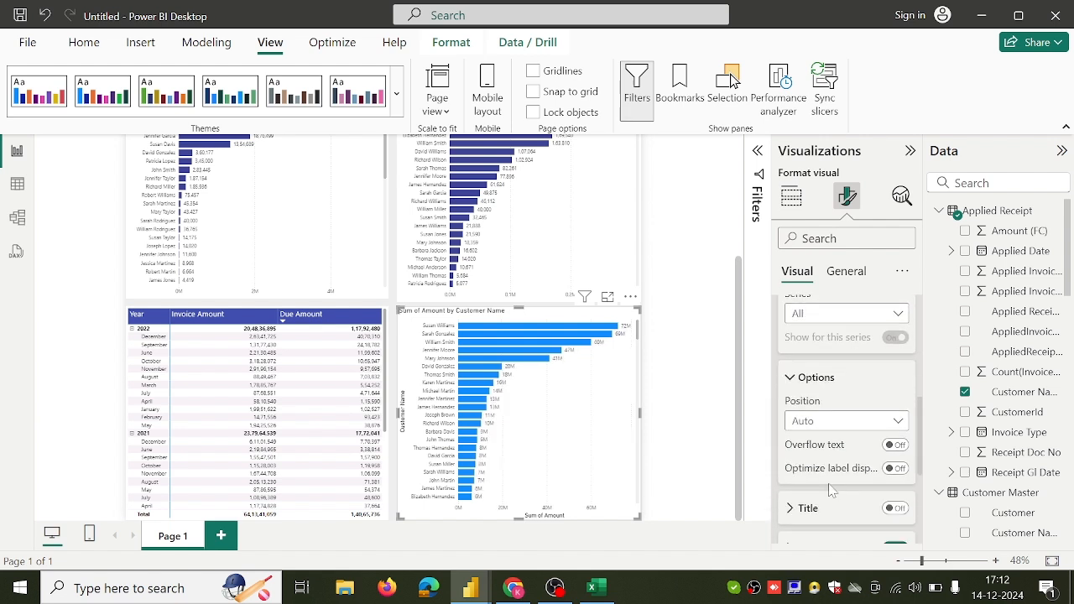
{"action": "scroll", "coordinate": [829, 490], "scroll_direction": "down", "scroll_amount": 3}
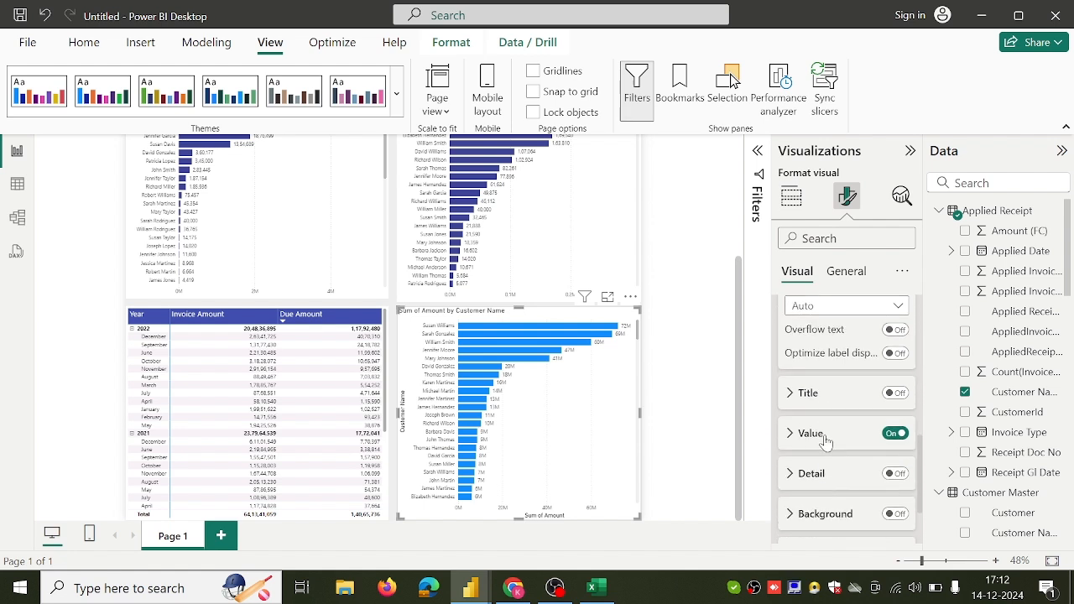
{"action": "left_click", "coordinate": [824, 433]}
{"action": "scroll", "coordinate": [825, 436], "scroll_direction": "down", "scroll_amount": 7}
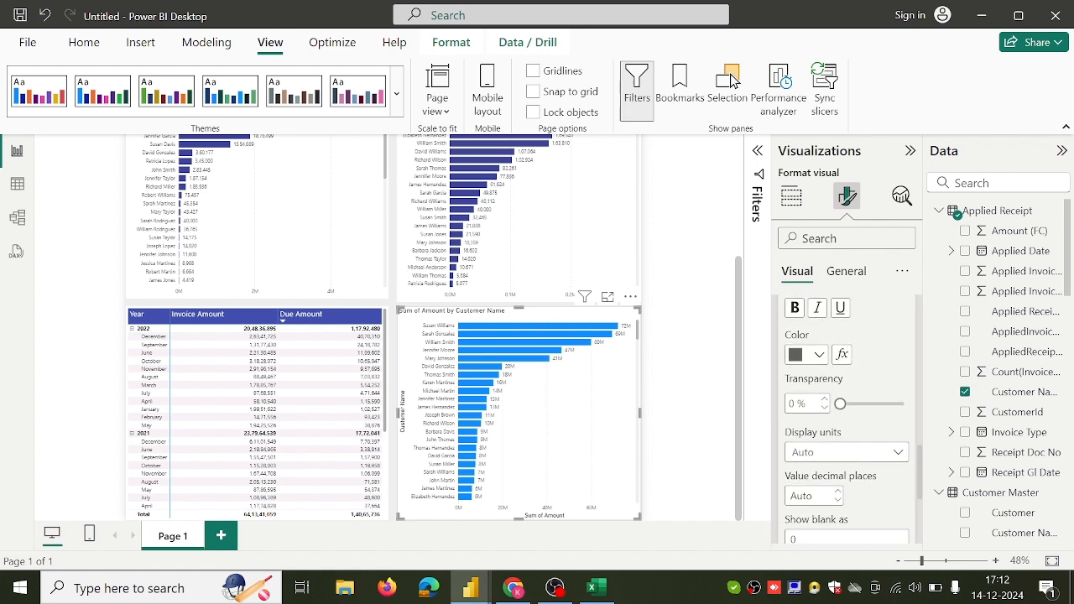
{"action": "left_click", "coordinate": [826, 452]}
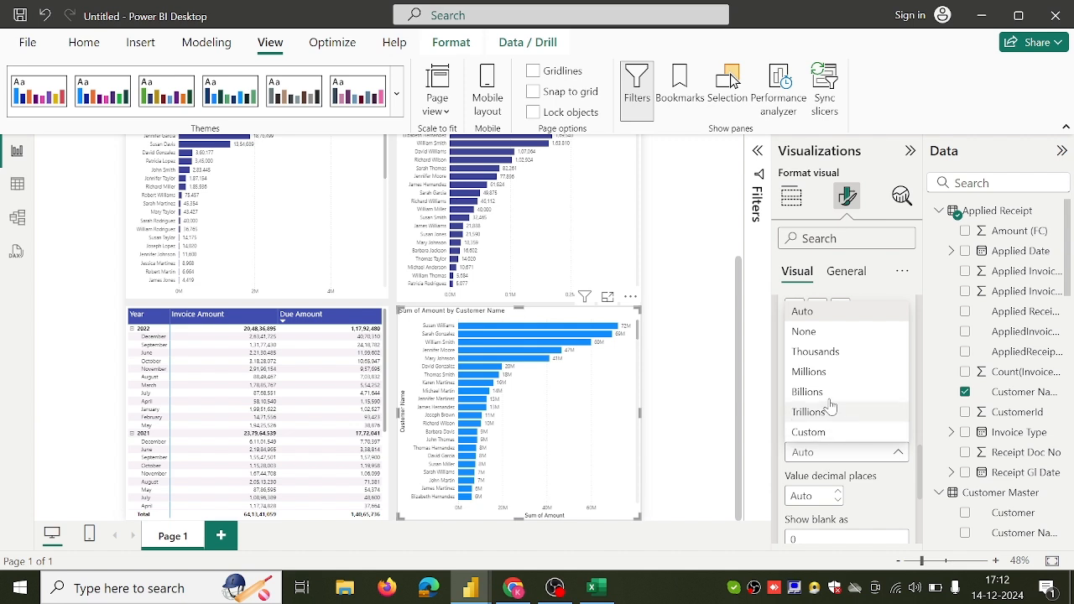
{"action": "left_click", "coordinate": [827, 337]}
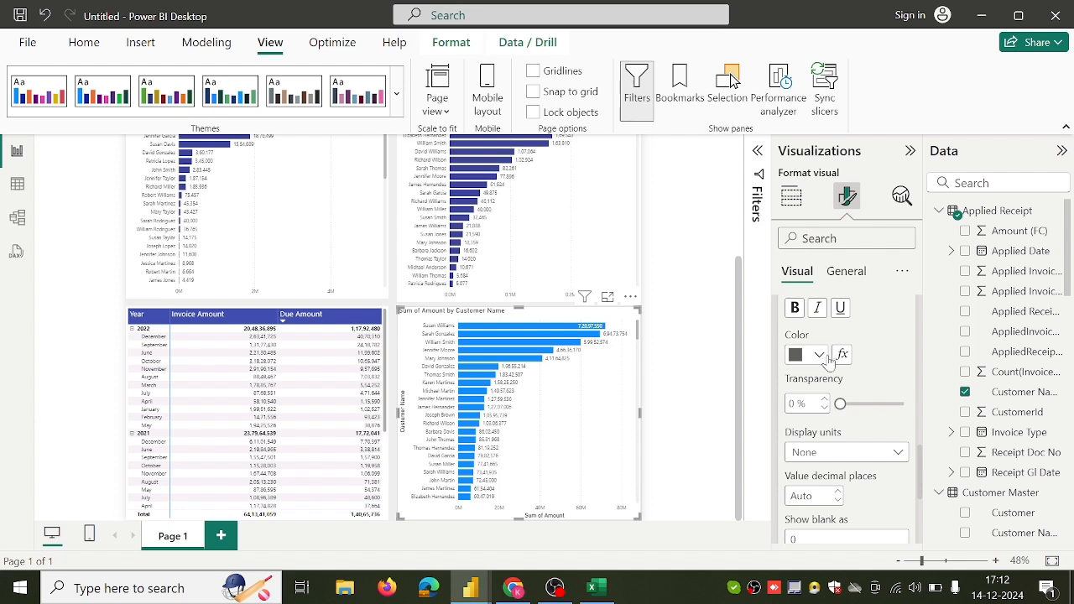
Step: Set the bar chart's data label position to Outside end
{"action": "scroll", "coordinate": [828, 359], "scroll_direction": "up", "scroll_amount": 5}
{"action": "scroll", "coordinate": [828, 361], "scroll_direction": "down", "scroll_amount": 3}
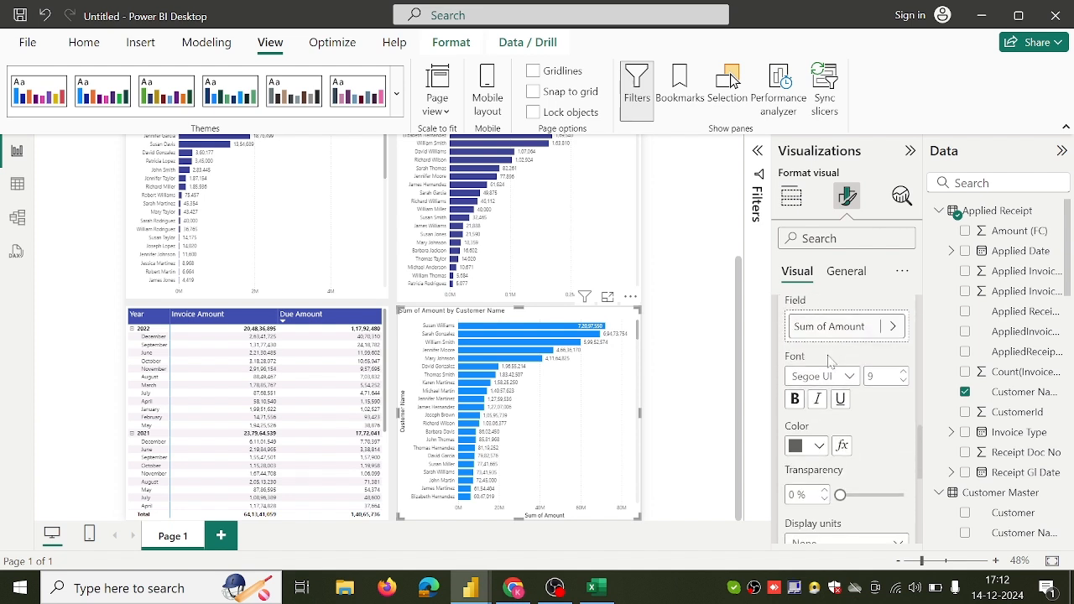
{"action": "scroll", "coordinate": [828, 359], "scroll_direction": "up", "scroll_amount": 5}
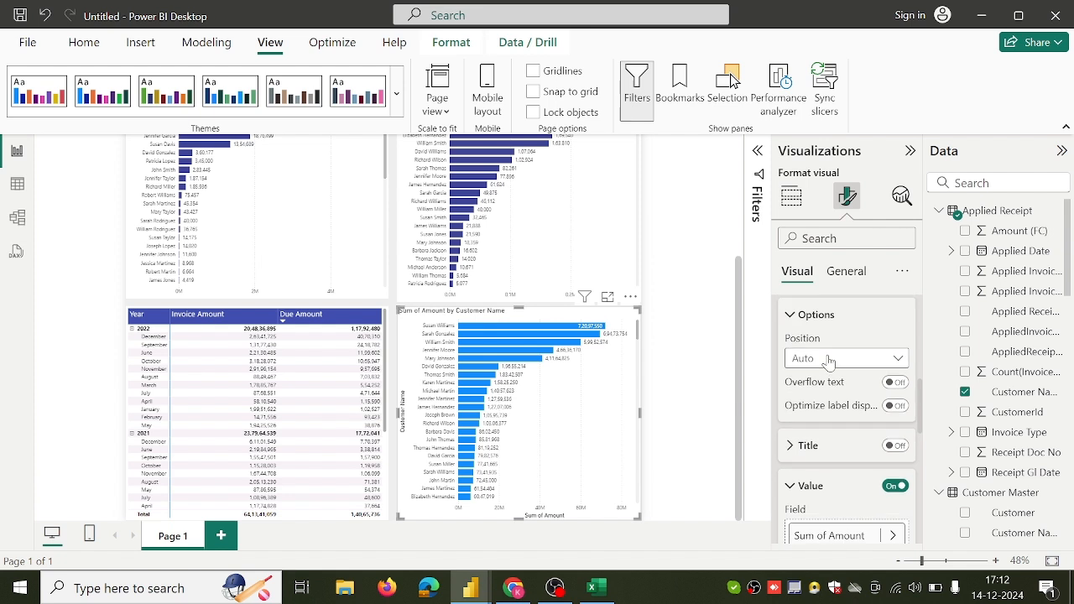
{"action": "left_click", "coordinate": [828, 361]}
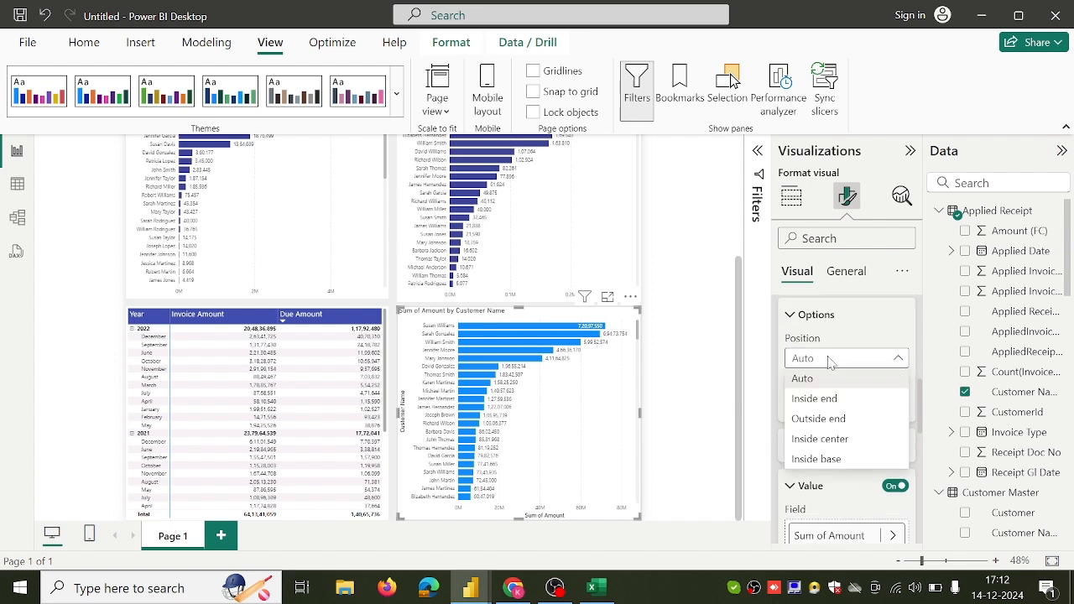
{"action": "left_click", "coordinate": [831, 420]}
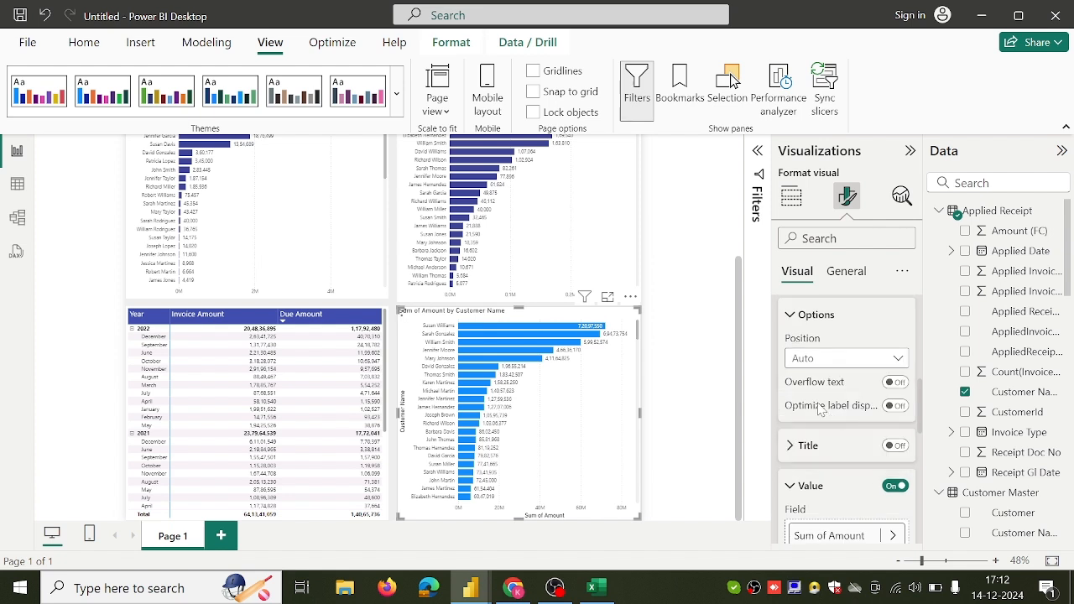
Step: Filter the bar chart's Customer Name to the Top N 10 items by Sum of Amount
{"action": "left_click", "coordinate": [752, 225]}
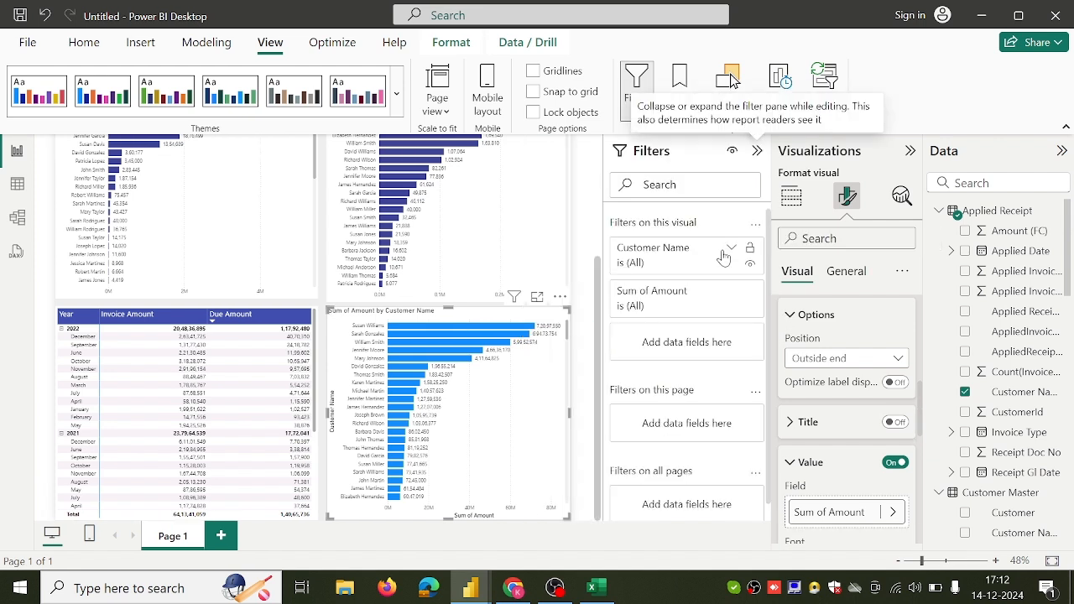
{"action": "left_click", "coordinate": [730, 249]}
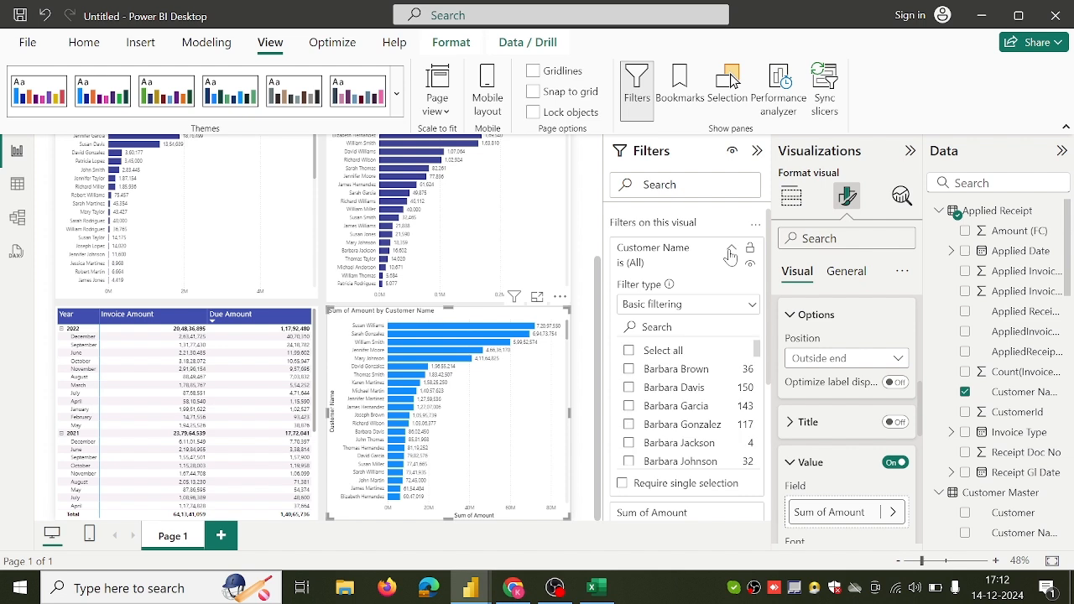
{"action": "left_click", "coordinate": [719, 311]}
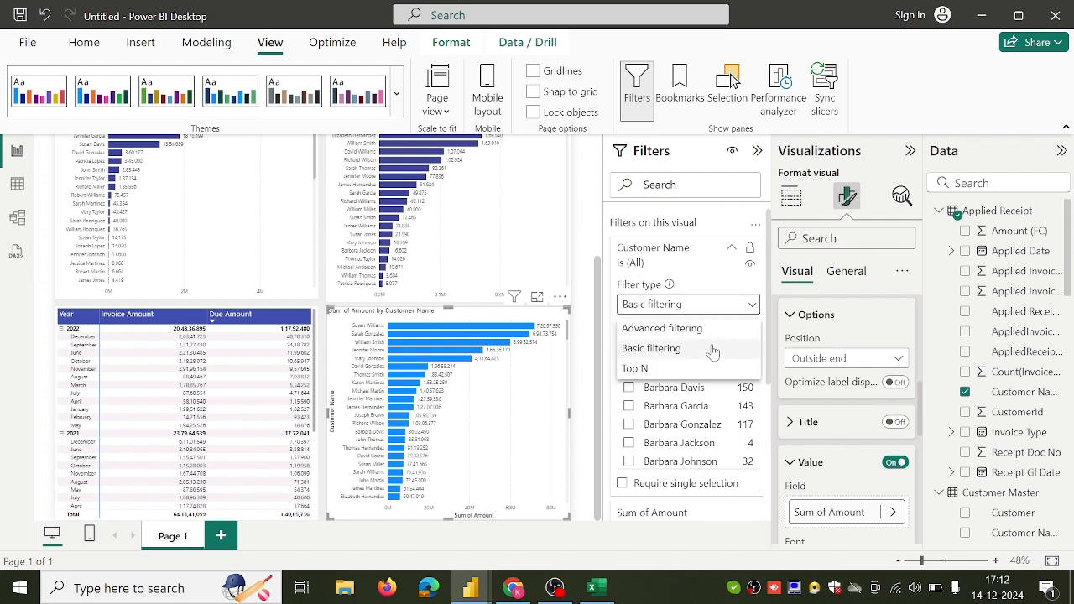
{"action": "left_click", "coordinate": [710, 369]}
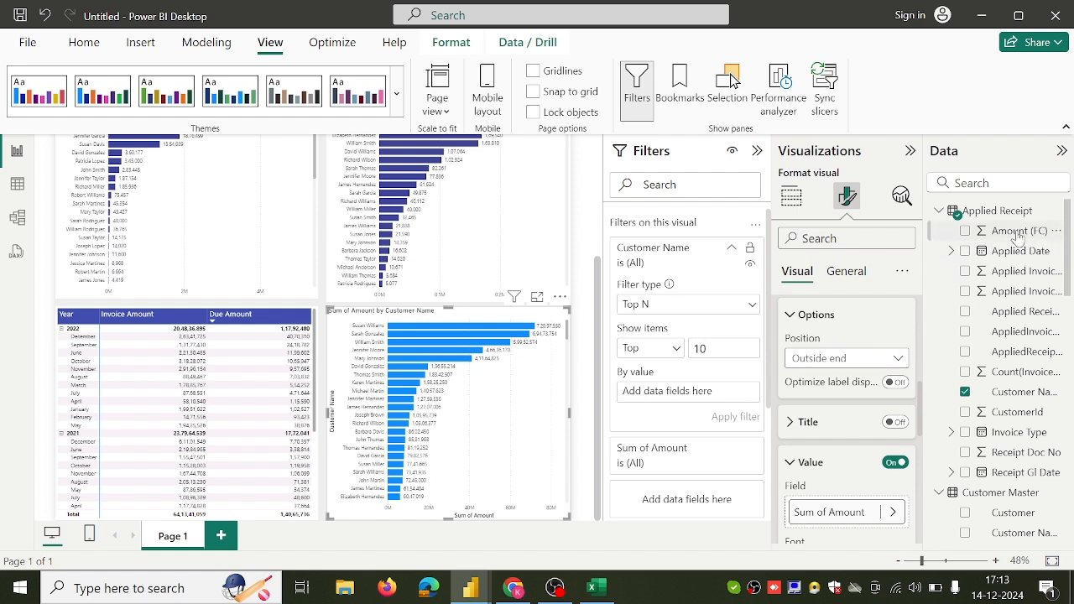
{"action": "scroll", "coordinate": [1007, 353], "scroll_direction": "down", "scroll_amount": 5}
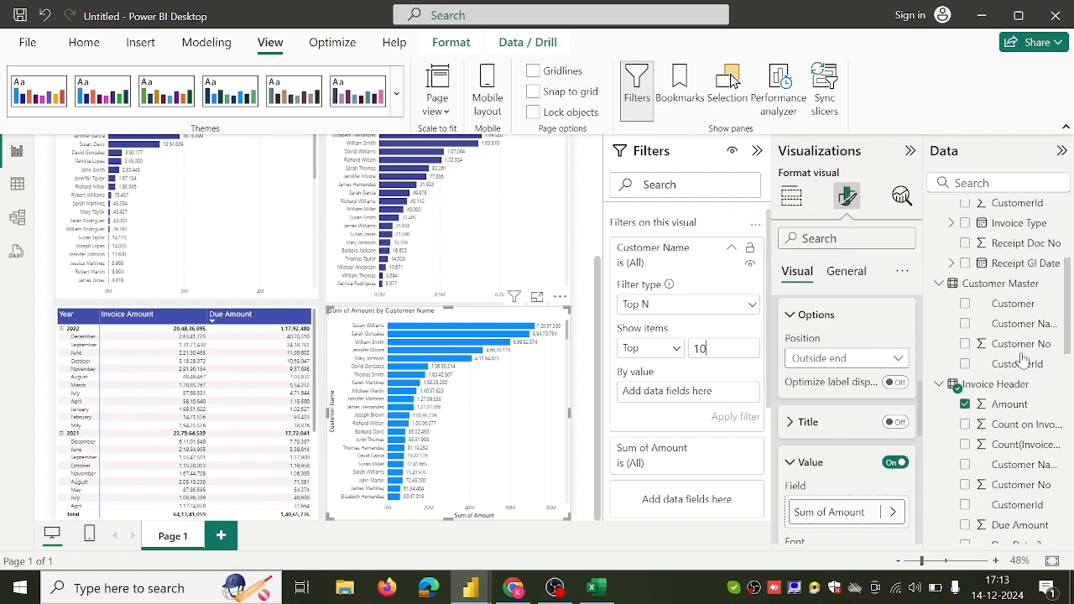
{"action": "left_click_drag", "start_coordinate": [1022, 359], "coordinate": [701, 394]}
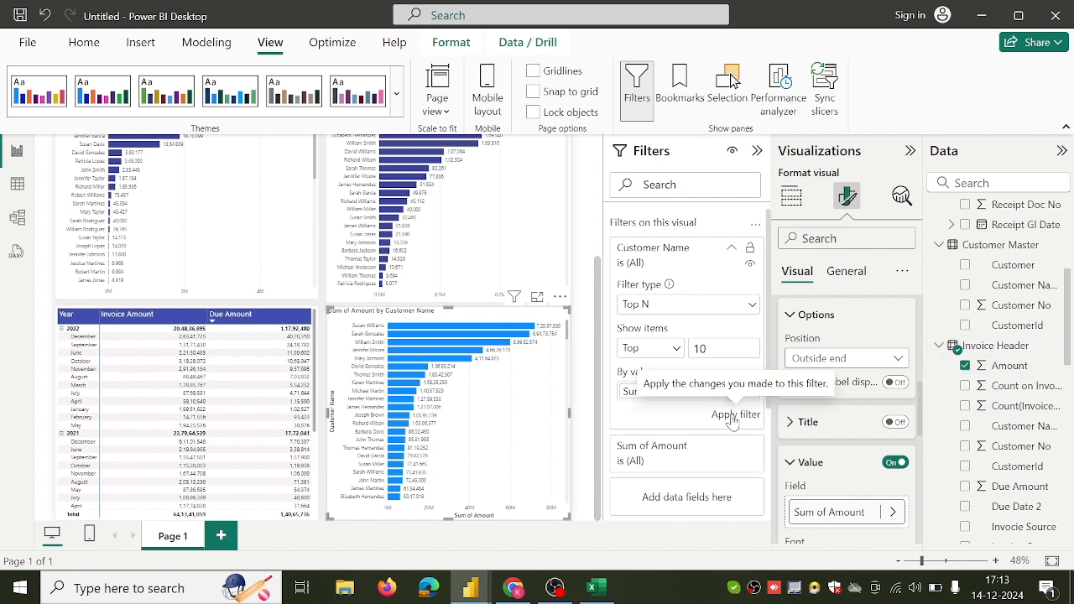
{"action": "left_click", "coordinate": [732, 415]}
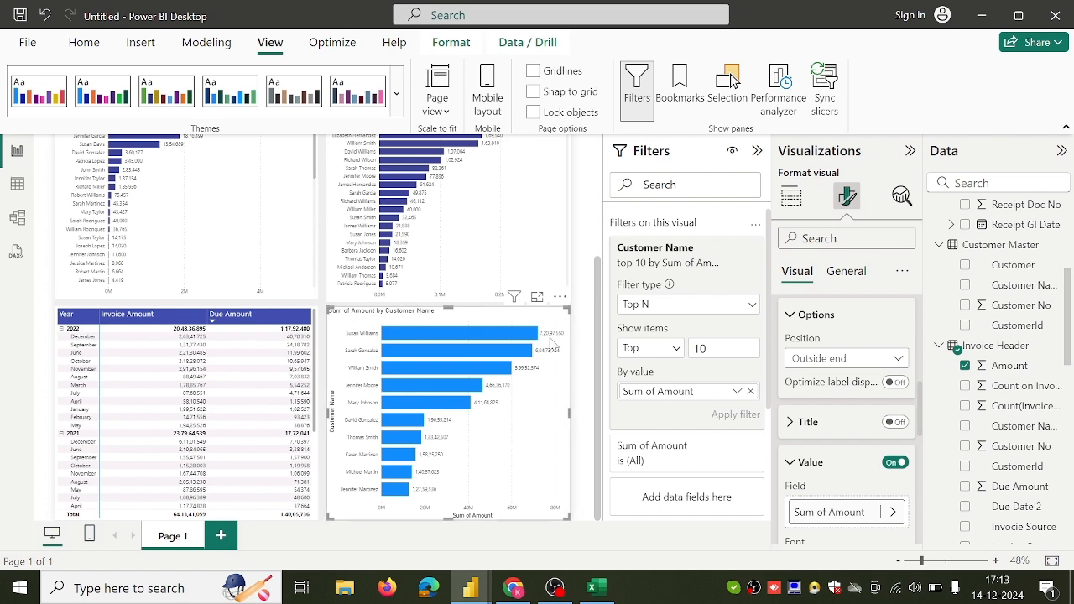
Step: Check the browser's reference report, and copy the All Due Amount by Customer chart's formatting onto the new bar chart with Format painter
{"action": "left_click", "coordinate": [513, 587]}
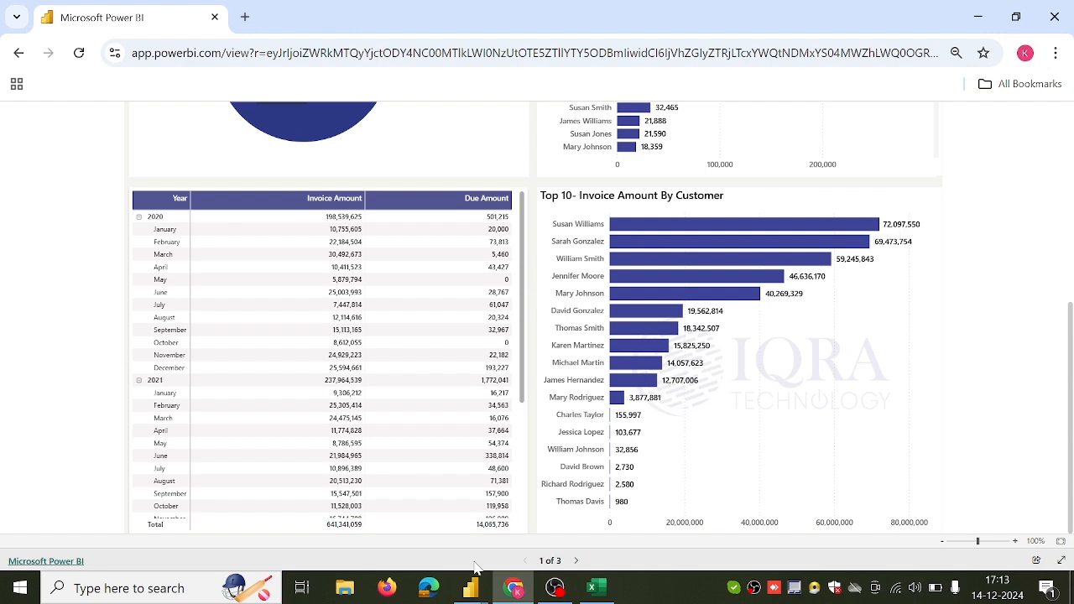
{"action": "mouse_move", "coordinate": [467, 591]}
{"action": "left_click", "coordinate": [561, 527]}
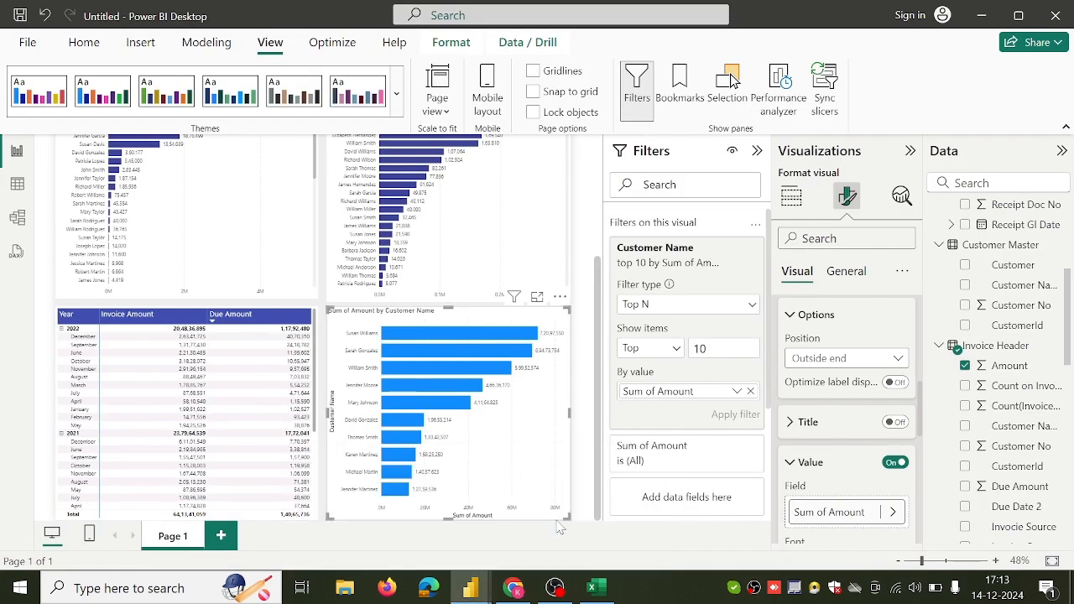
{"action": "scroll", "coordinate": [495, 457], "scroll_direction": "up", "scroll_amount": 1}
{"action": "scroll", "coordinate": [495, 457], "scroll_direction": "up", "scroll_amount": 2}
{"action": "scroll", "coordinate": [494, 458], "scroll_direction": "down", "scroll_amount": 2}
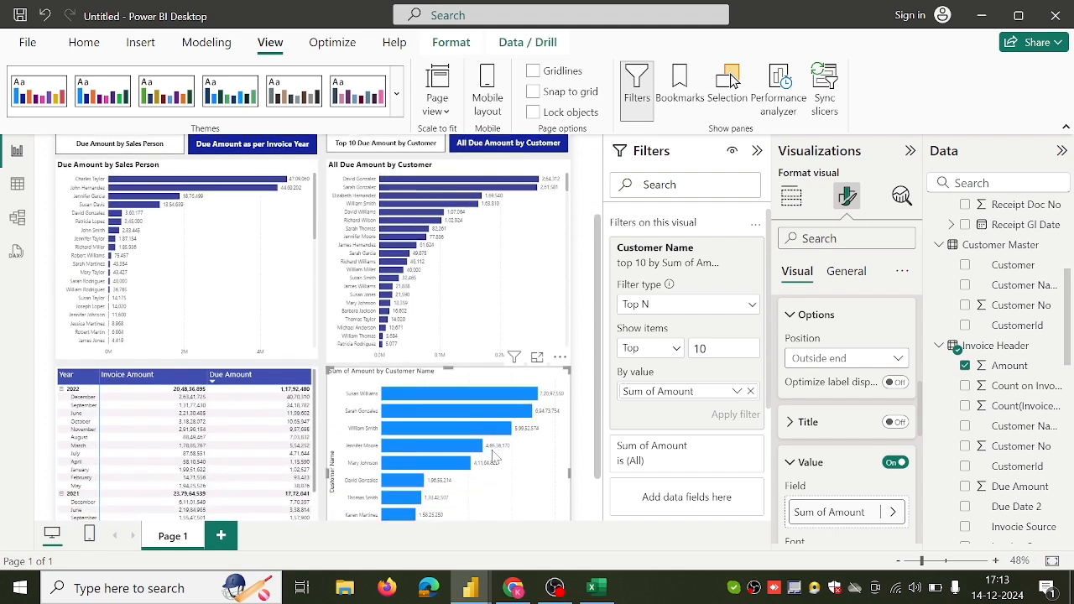
{"action": "left_click", "coordinate": [493, 331]}
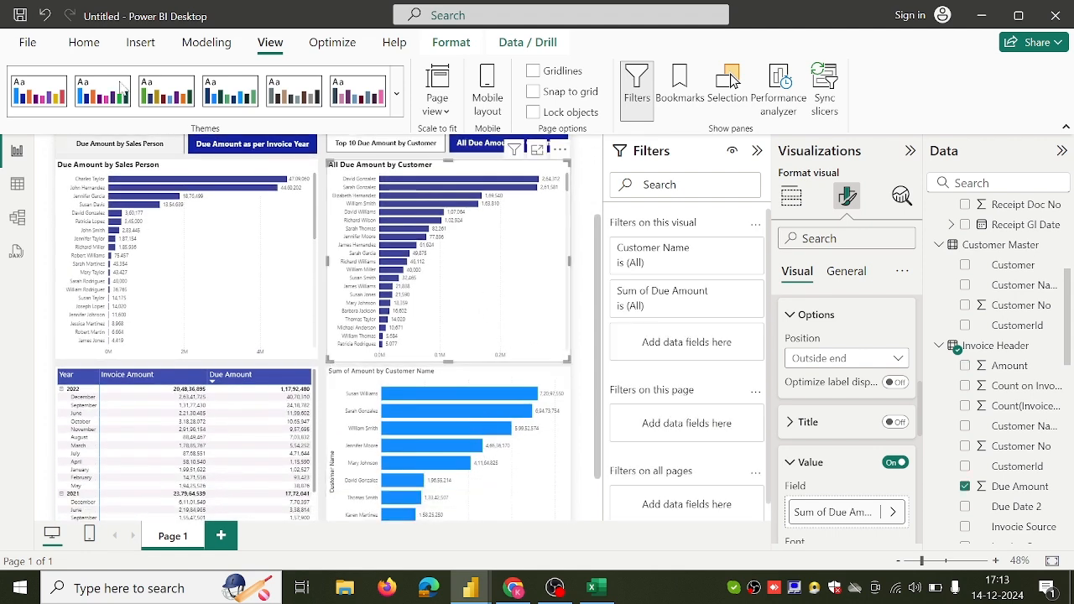
{"action": "left_click", "coordinate": [87, 45]}
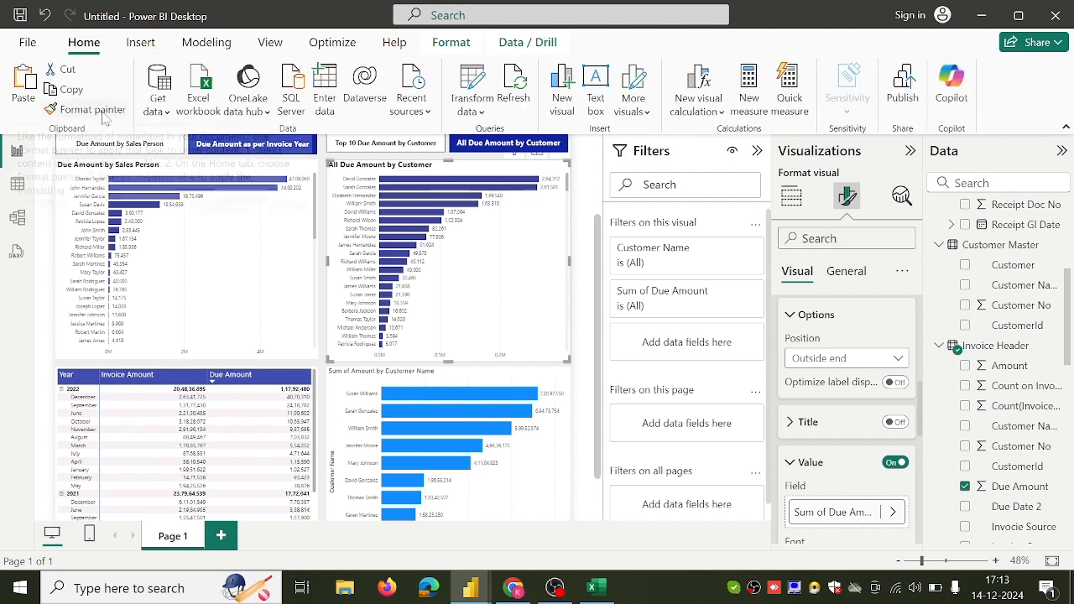
{"action": "left_click", "coordinate": [94, 111]}
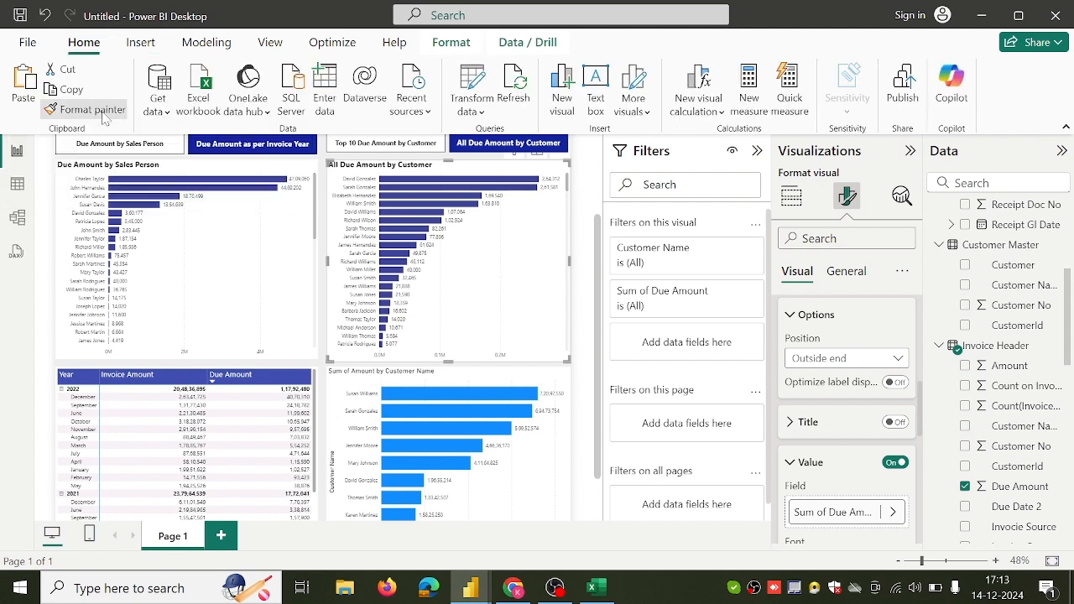
{"action": "left_click", "coordinate": [503, 450]}
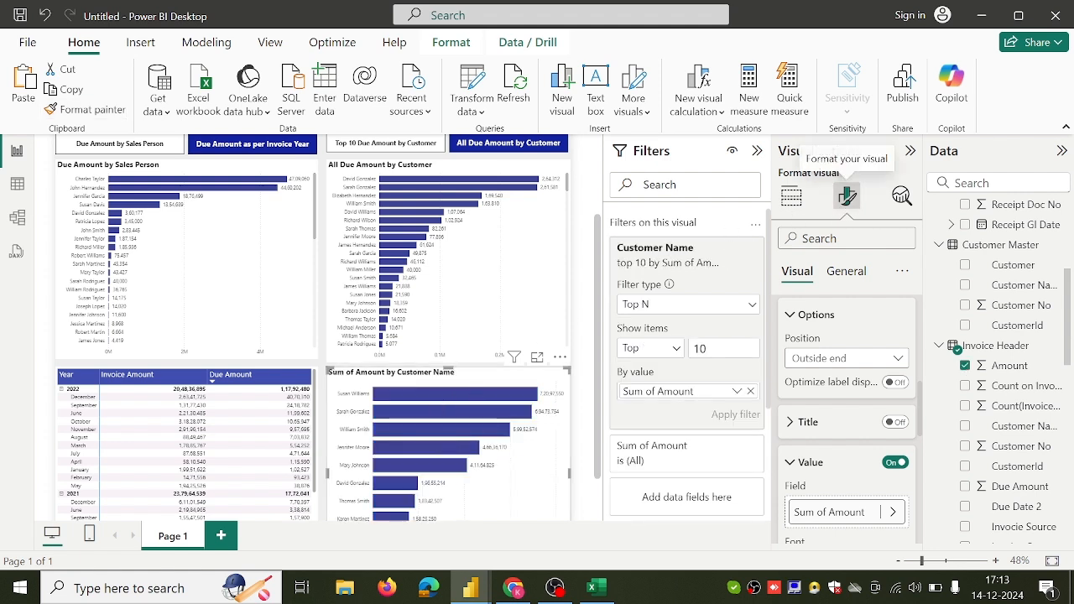
Step: Replace "Sum of" in the new bar chart's title text with "Top 10 Invoice"
{"action": "left_click", "coordinate": [847, 273]}
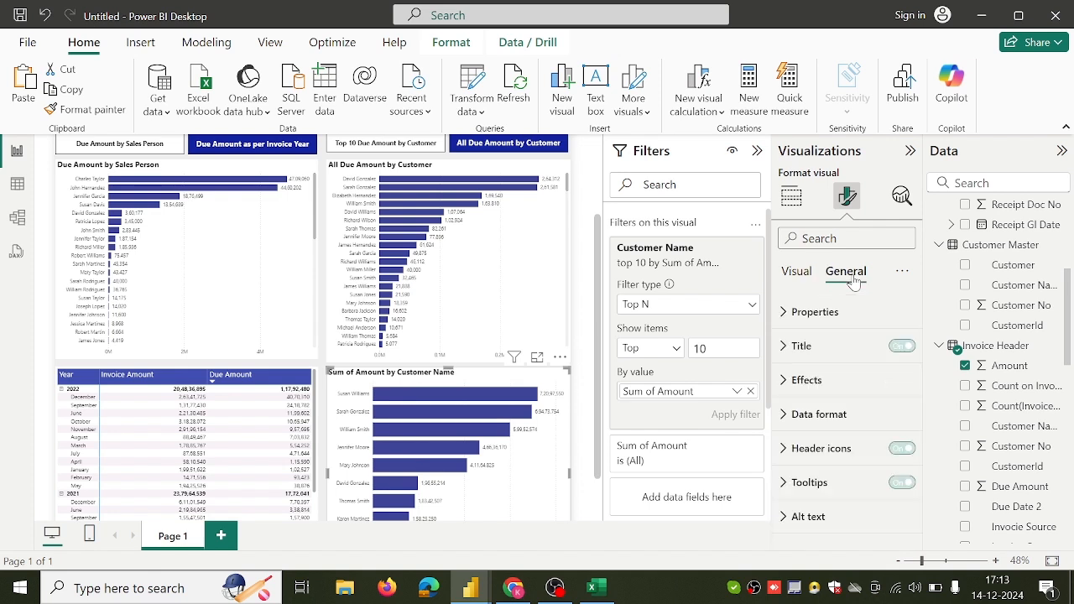
{"action": "left_click", "coordinate": [823, 351]}
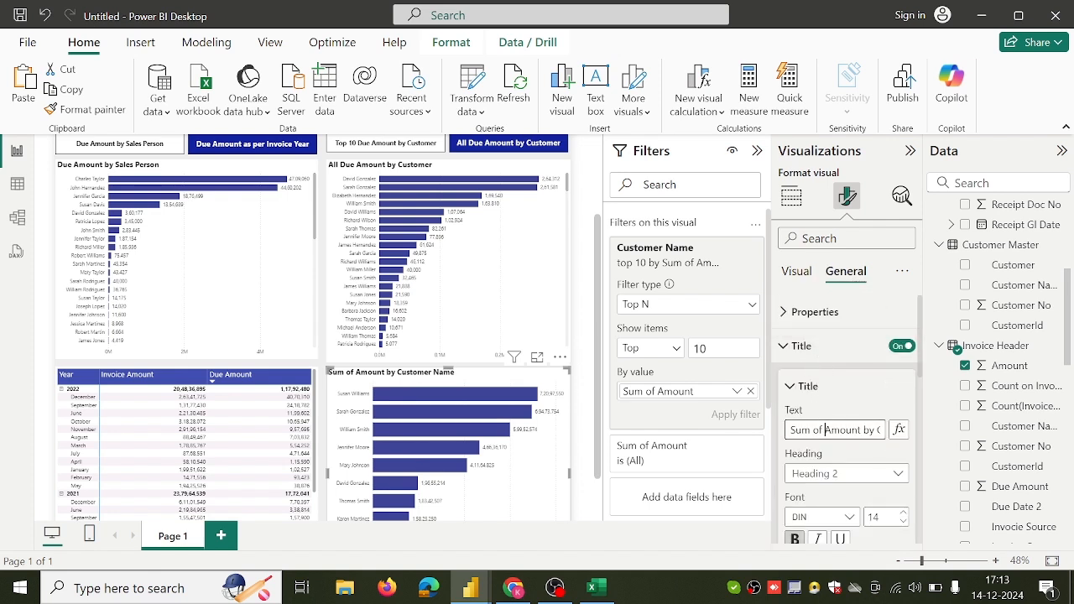
{"action": "type", "text": "\\"}
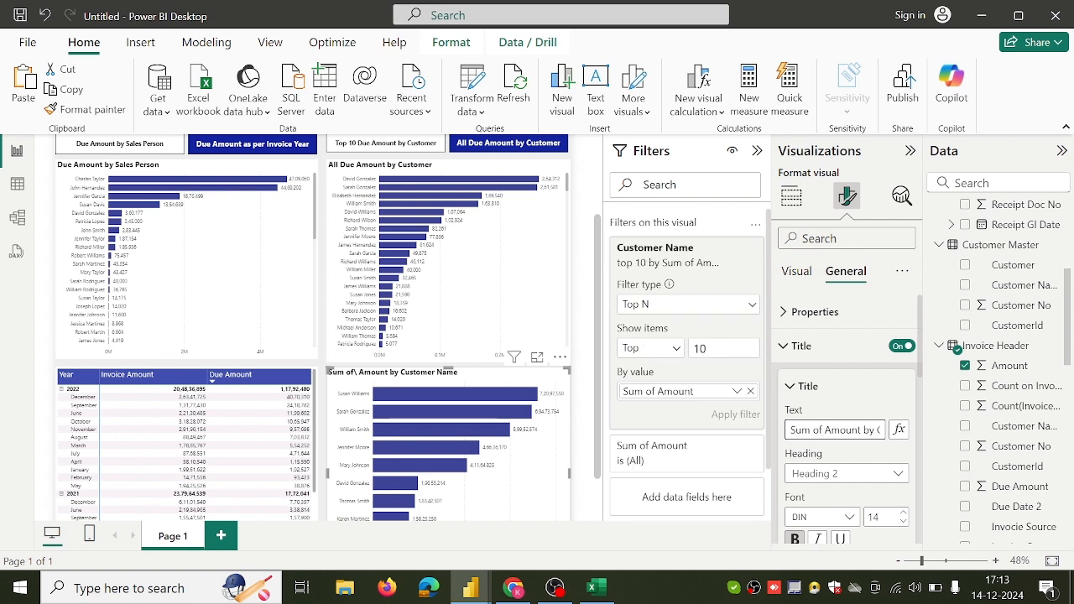
{"action": "type", "text": "To"}
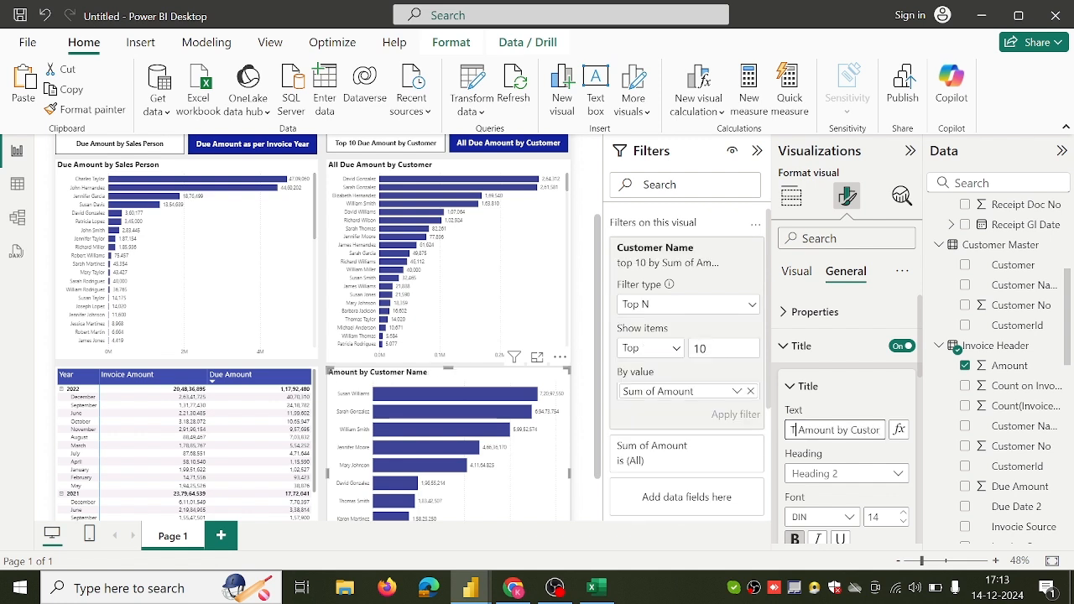
{"action": "type", "text": "p "}
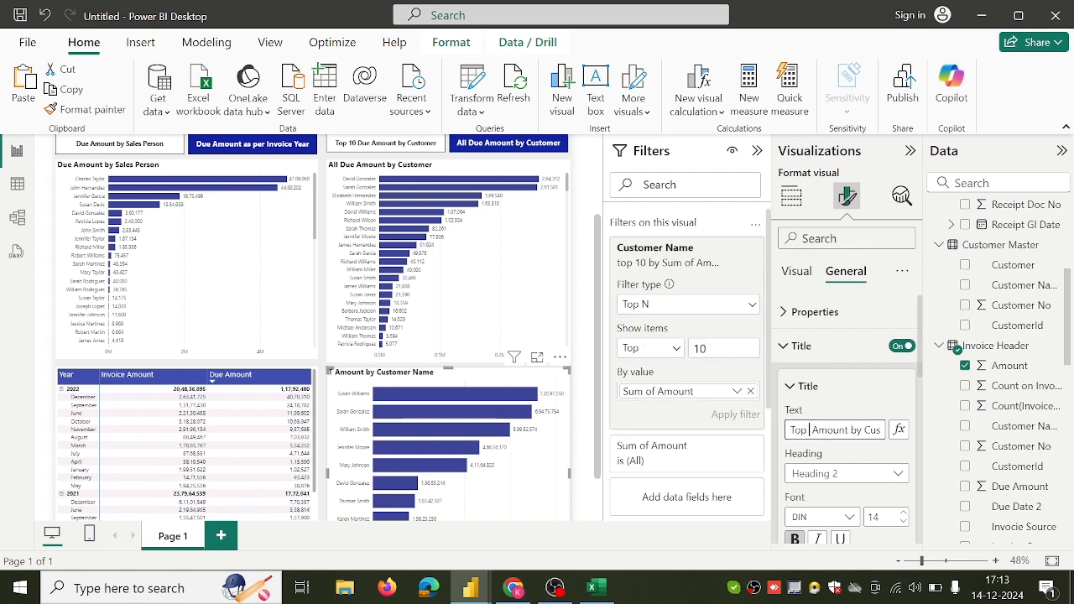
{"action": "type", "text": "10"}
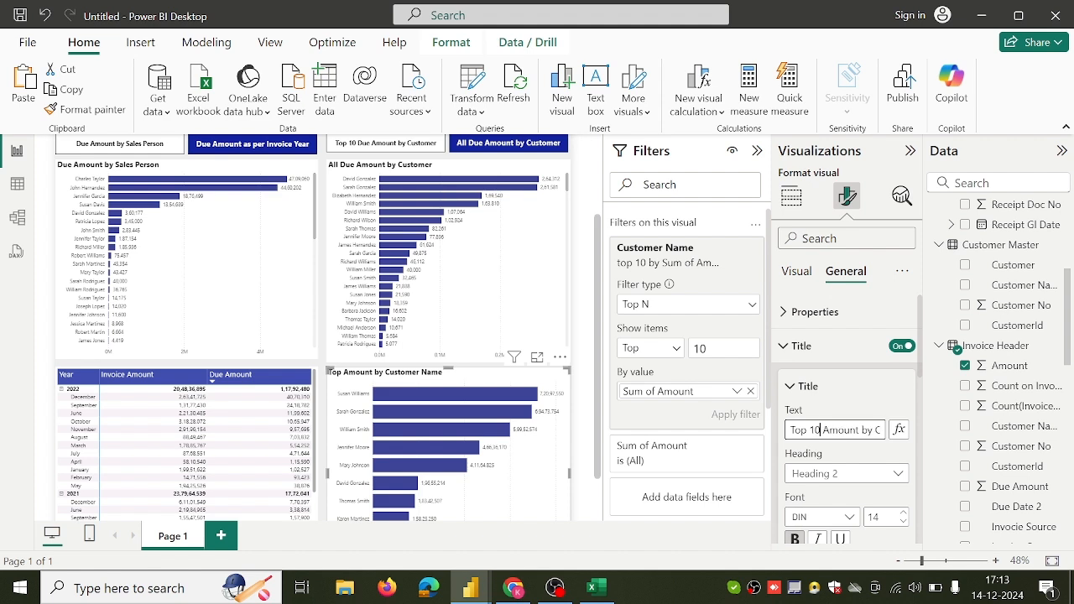
{"action": "type", "text": "Invoice"}
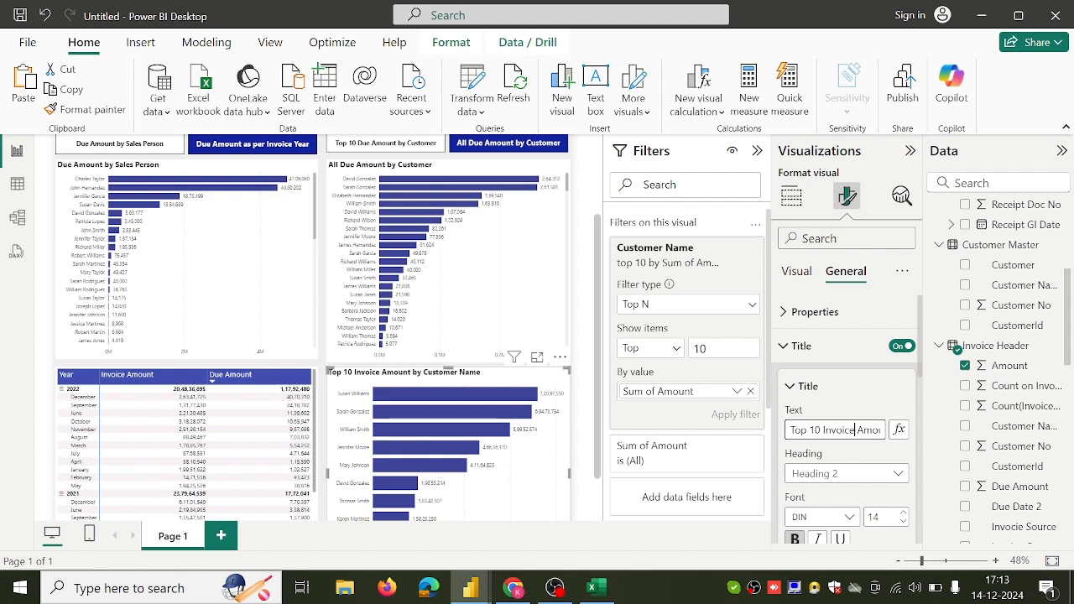
{"action": "right_click", "coordinate": [900, 467]}
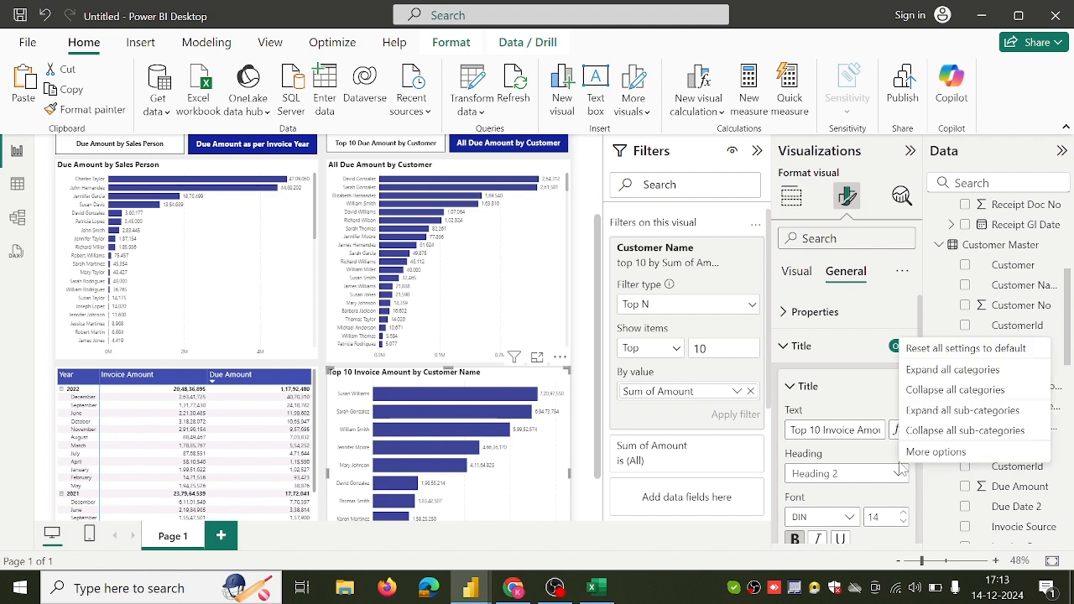
Step: Remove the word "Name" from the end of the title so it reads "Top 10 Invoice Amount by Customer"
{"action": "left_click", "coordinate": [859, 430]}
{"action": "key", "text": "Right"}
{"action": "key", "text": "Right"}
{"action": "key", "text": "Right"}
{"action": "key", "text": "Right"}
{"action": "key", "text": "Right"}
{"action": "key", "text": "Right"}
{"action": "key", "text": "Right"}
{"action": "key", "text": "Right"}
{"action": "key", "text": "Right"}
{"action": "key", "text": "Right"}
{"action": "key", "text": "Right"}
{"action": "key", "text": "Right"}
{"action": "key", "text": "Right"}
{"action": "key", "text": "Right"}
{"action": "key", "text": "Right"}
{"action": "key", "text": "Right"}
{"action": "key", "text": "Right"}
{"action": "key", "text": "Right"}
{"action": "key", "text": "Right"}
{"action": "key", "text": "Right"}
{"action": "key", "text": "BackSpace"}
{"action": "key", "text": "BackSpace"}
{"action": "key", "text": "BackSpace"}
{"action": "key", "text": "BackSpace"}
{"action": "key", "text": "BackSpace"}
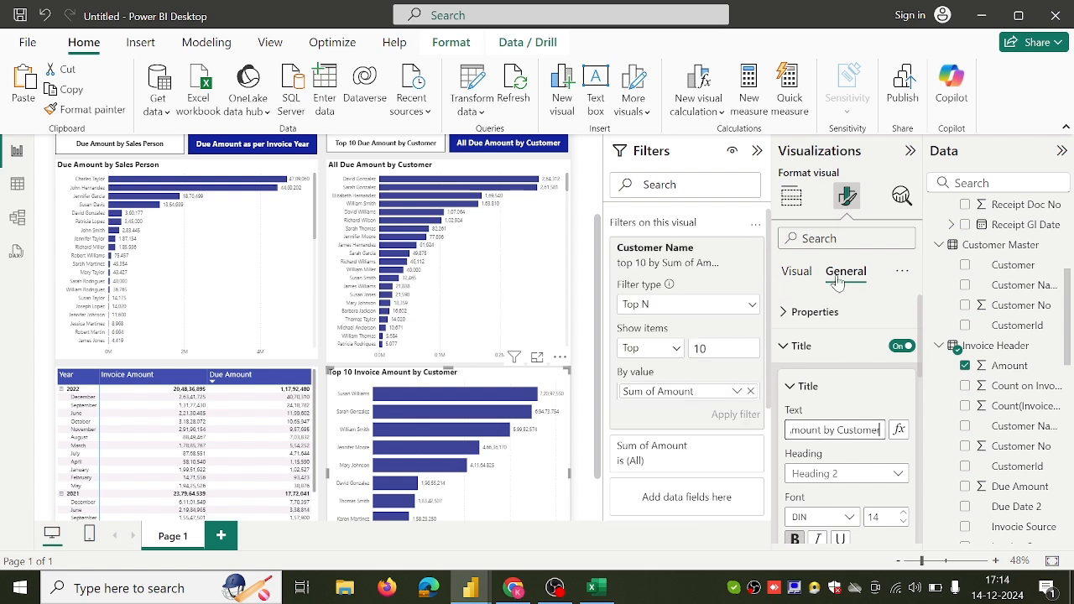
Step: Look over the whole report page and compare it with the Summary page of the browser's reference report
{"action": "left_click", "coordinate": [795, 205]}
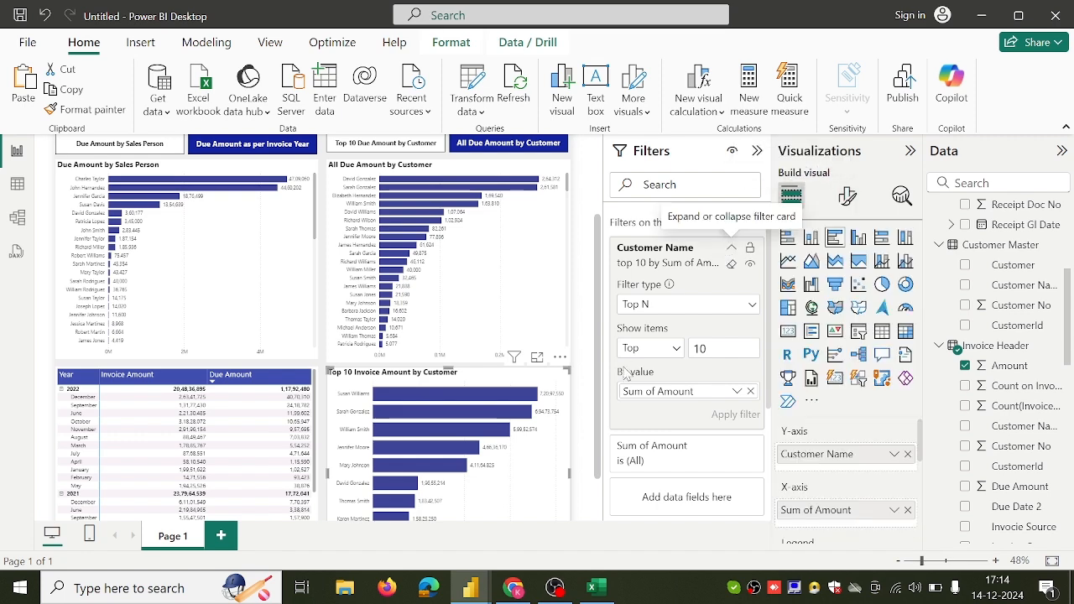
{"action": "scroll", "coordinate": [556, 445], "scroll_direction": "down", "scroll_amount": 1}
{"action": "scroll", "coordinate": [556, 445], "scroll_direction": "up", "scroll_amount": 3}
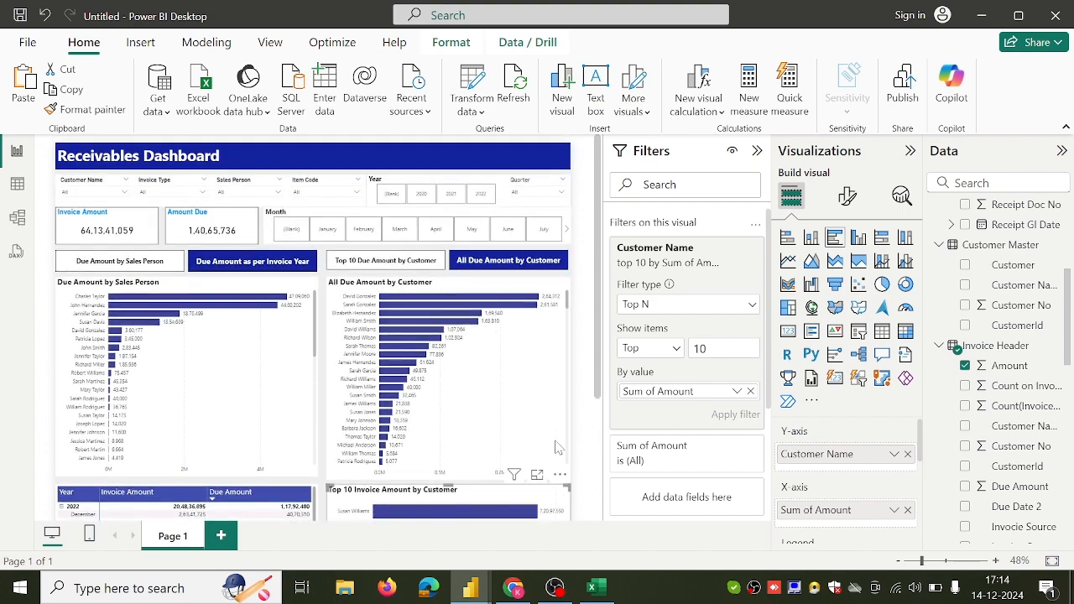
{"action": "scroll", "coordinate": [556, 445], "scroll_direction": "down", "scroll_amount": 3}
{"action": "scroll", "coordinate": [556, 446], "scroll_direction": "up", "scroll_amount": 3}
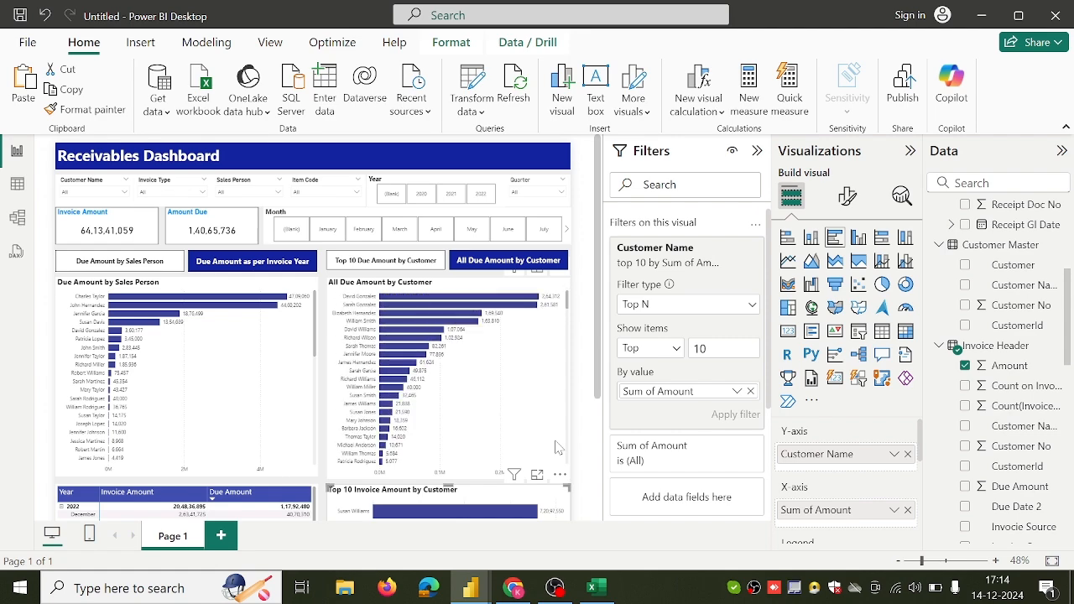
{"action": "scroll", "coordinate": [588, 447], "scroll_direction": "down", "scroll_amount": 3}
{"action": "scroll", "coordinate": [584, 445], "scroll_direction": "up", "scroll_amount": 3}
{"action": "left_click", "coordinate": [515, 590]}
{"action": "scroll", "coordinate": [588, 378], "scroll_direction": "up", "scroll_amount": 5}
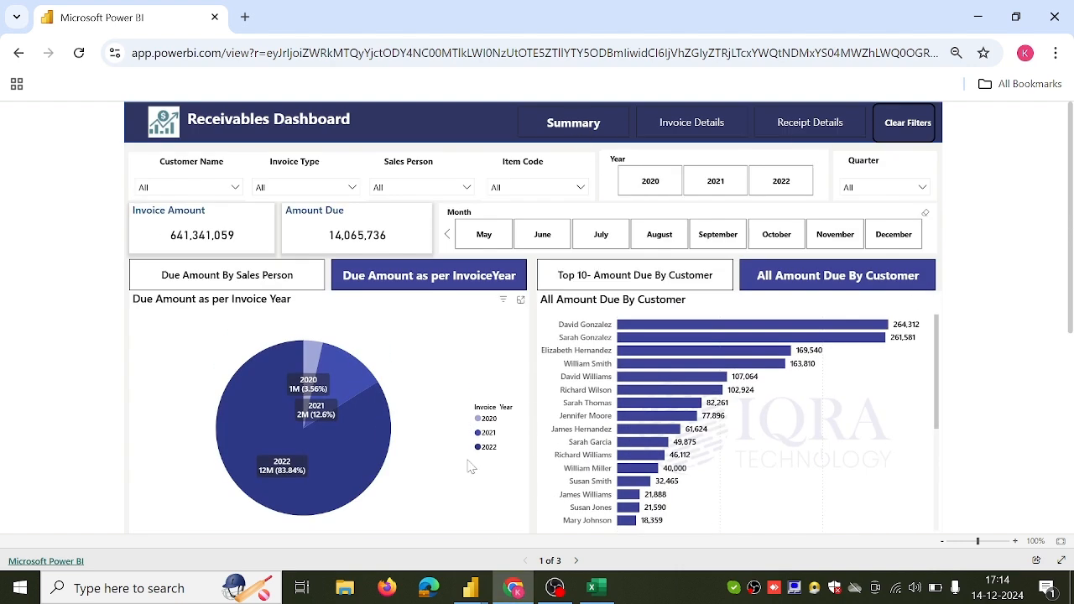
Step: Switch back to Power BI Desktop and rename the report page as Summary
{"action": "mouse_move", "coordinate": [472, 583]}
{"action": "left_click", "coordinate": [510, 539]}
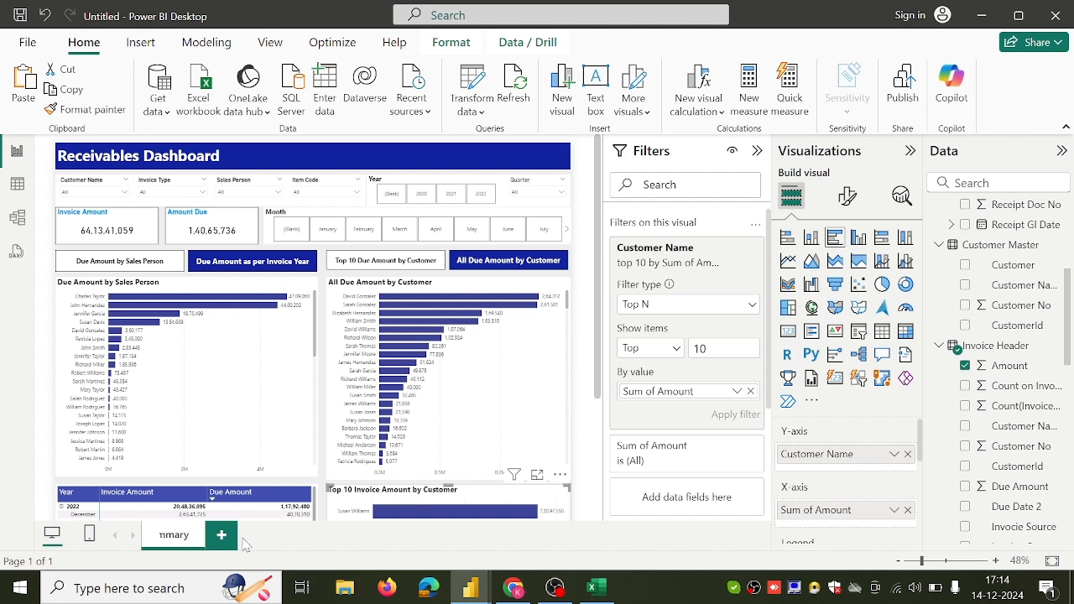
{"action": "key", "text": "Return"}
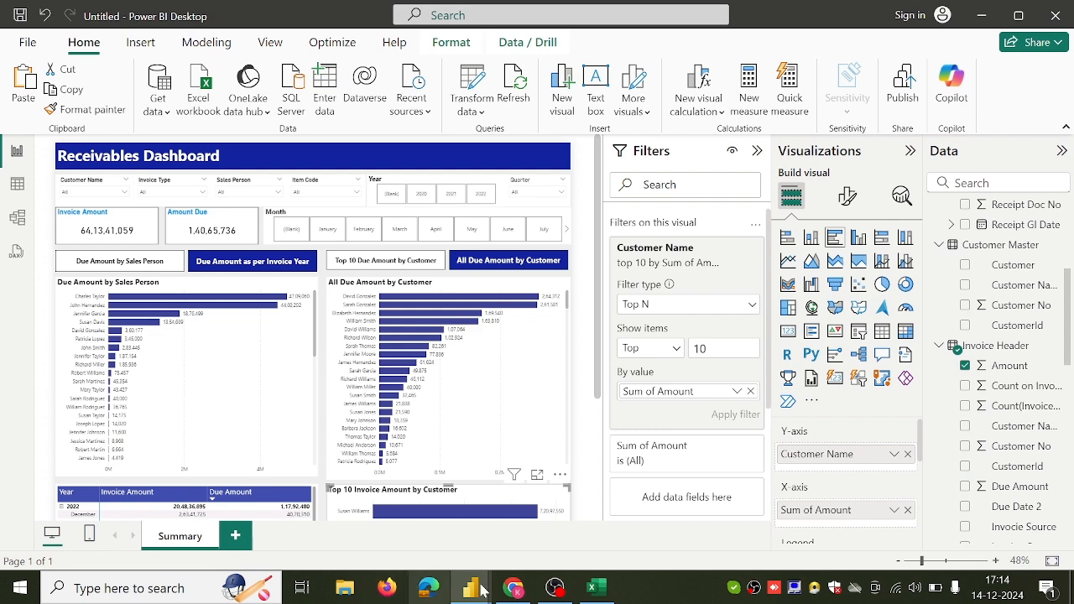
Step: Check the Invoice Details page of the browser's reference report, and duplicate the Summary page in Power BI Desktop
{"action": "left_click", "coordinate": [513, 587]}
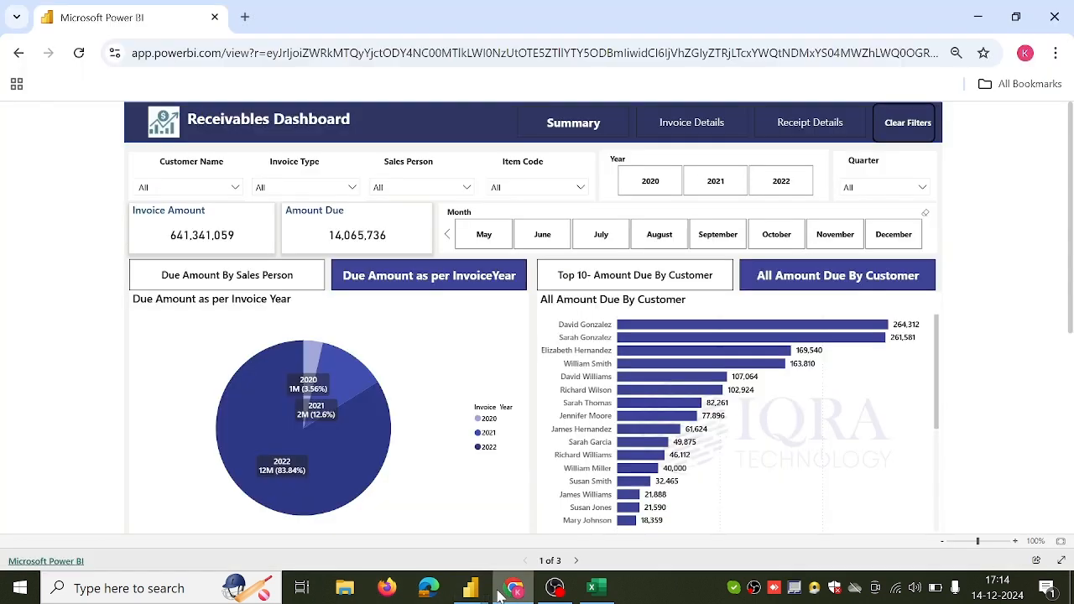
{"action": "left_click", "coordinate": [699, 134]}
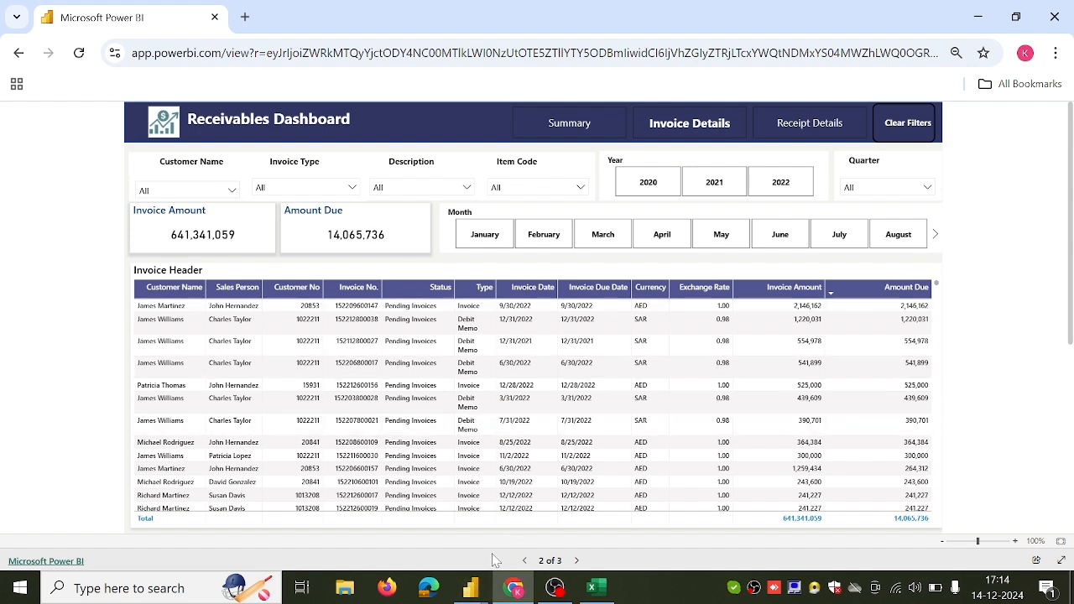
{"action": "left_click", "coordinate": [472, 588]}
{"action": "left_click", "coordinate": [529, 527]}
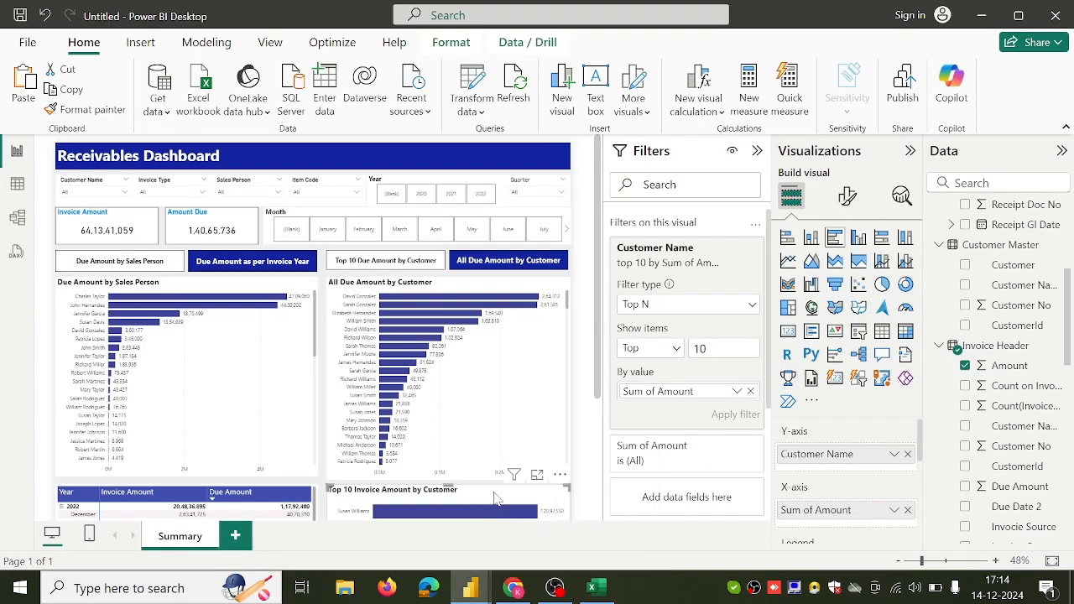
{"action": "right_click", "coordinate": [197, 546]}
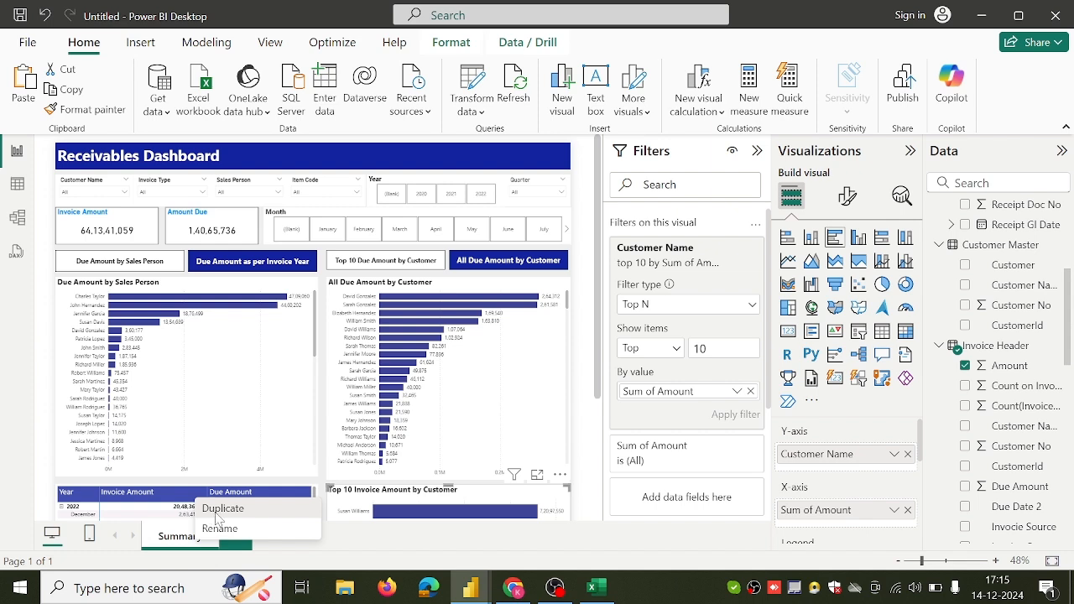
{"action": "left_click", "coordinate": [220, 509]}
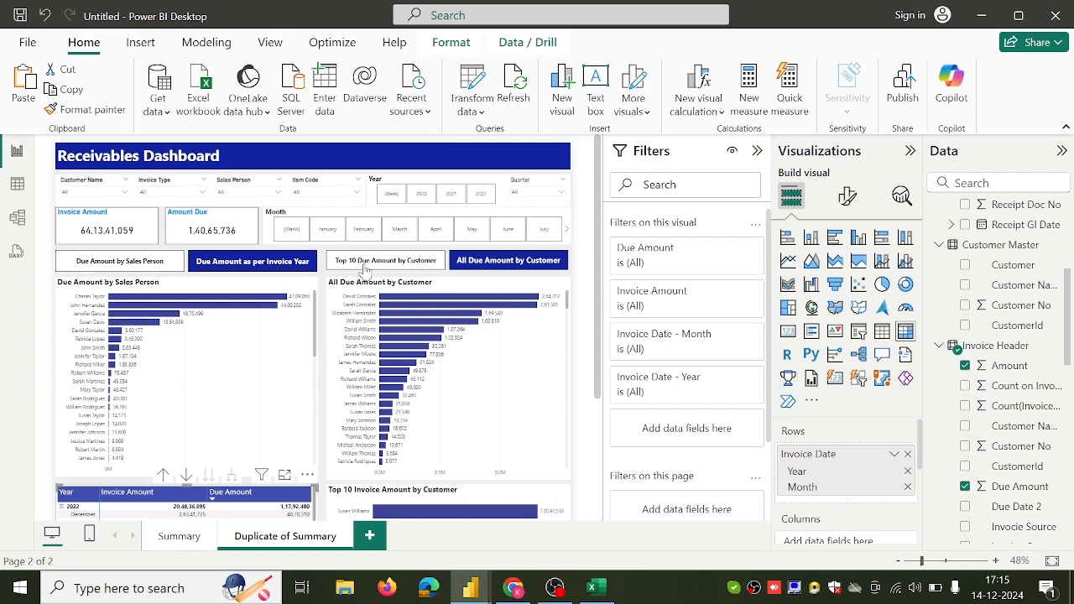
Step: Collapse the filters and delete the Due Amount by Sales Person chart and the bookmark navigator above it from the duplicate page
{"action": "left_click", "coordinate": [756, 153]}
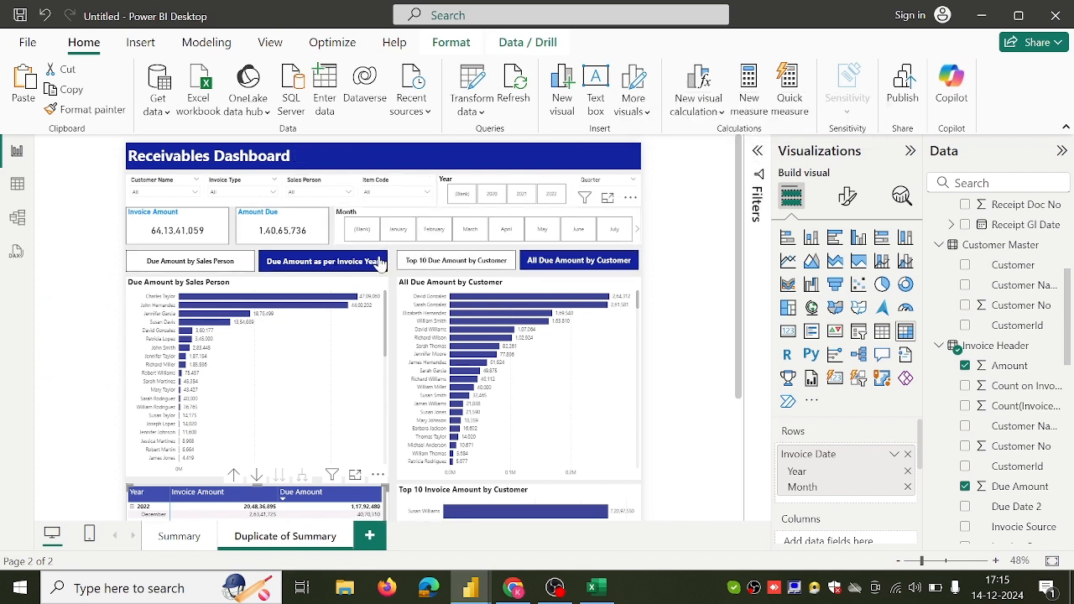
{"action": "left_click", "coordinate": [293, 293]}
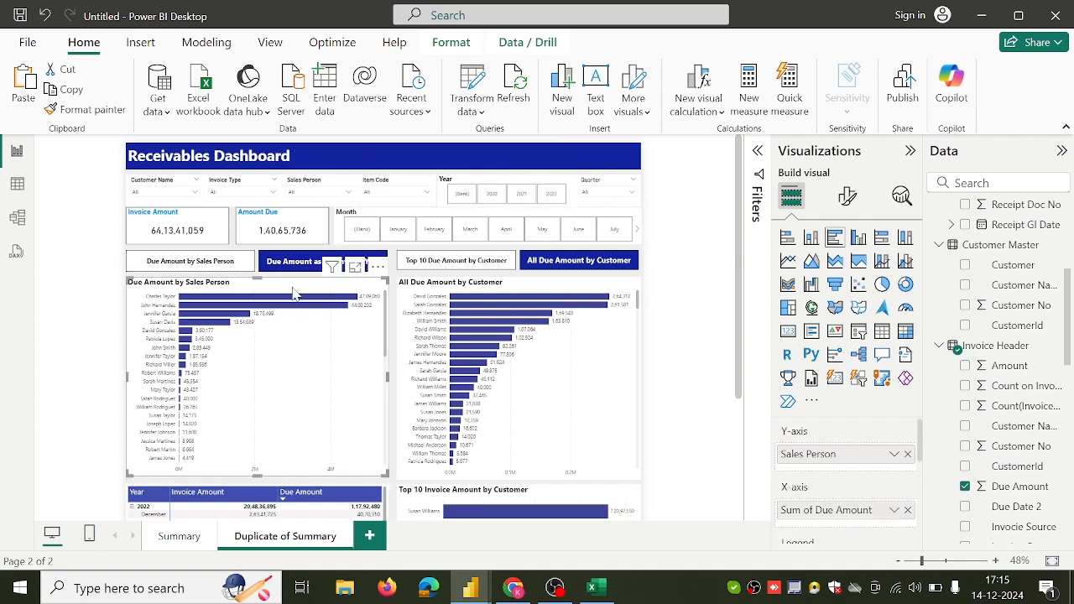
{"action": "key", "text": "Delete"}
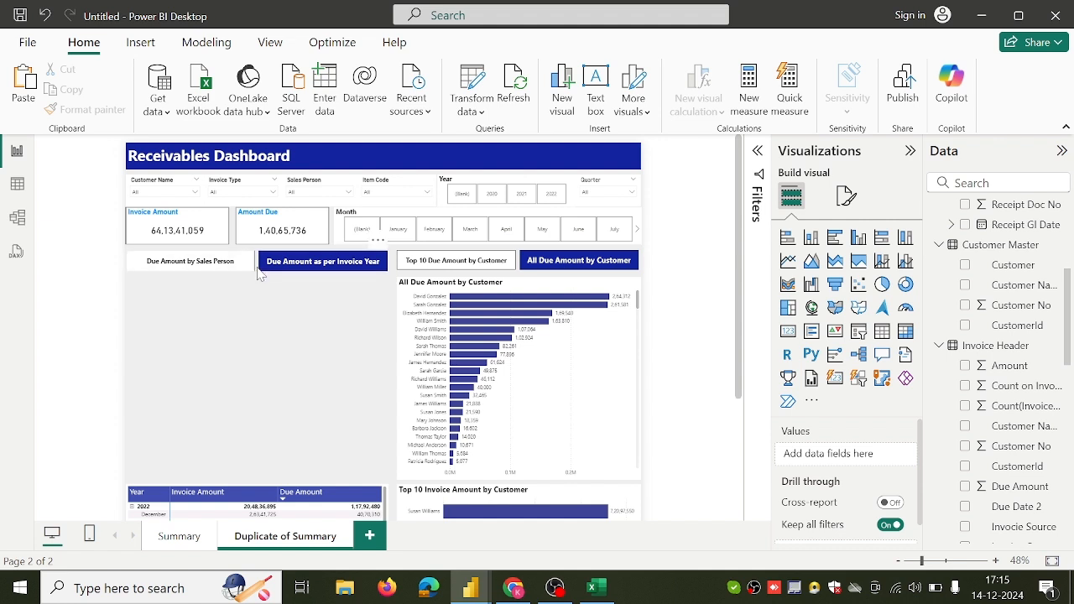
{"action": "left_click", "coordinate": [244, 266]}
{"action": "key", "text": "Delete"}
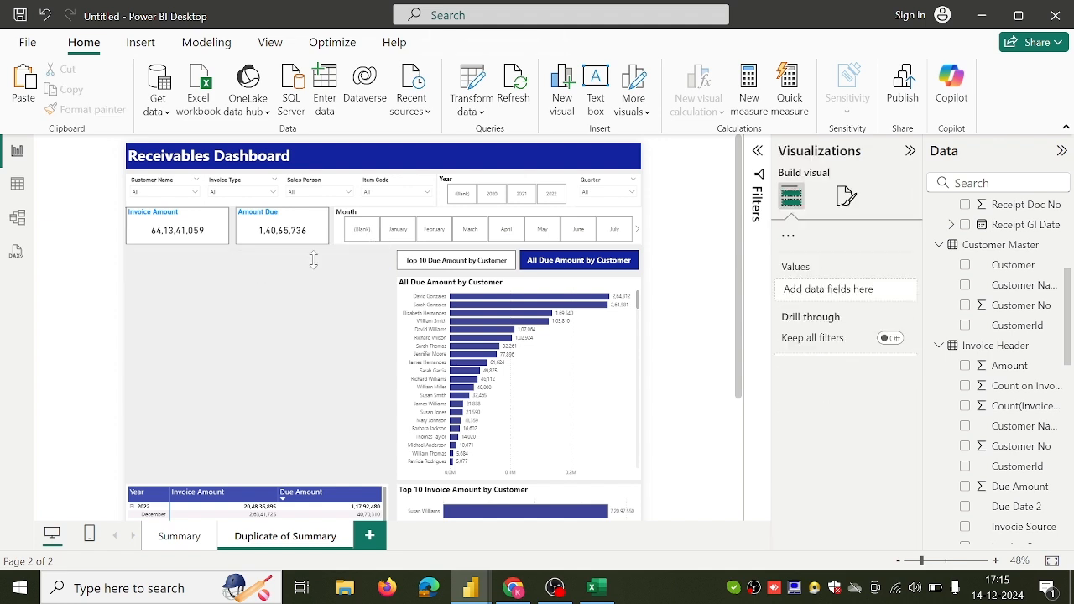
Step: Delete the customer bookmark navigator and the All Due Amount by Customer chart from the duplicate page
{"action": "left_click", "coordinate": [520, 264]}
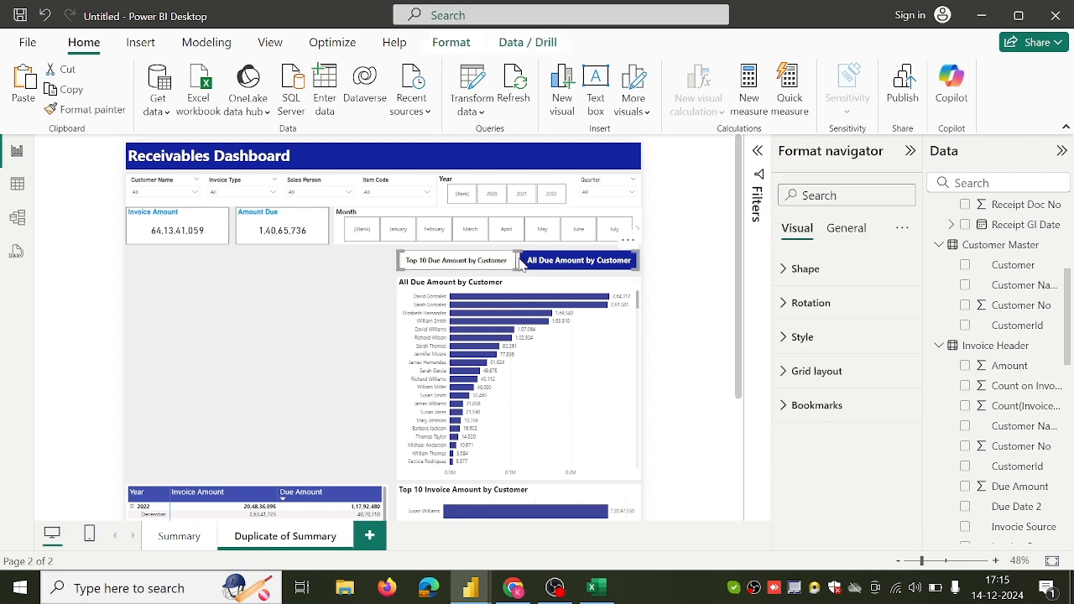
{"action": "key", "text": "Delete"}
{"action": "left_click", "coordinate": [554, 348]}
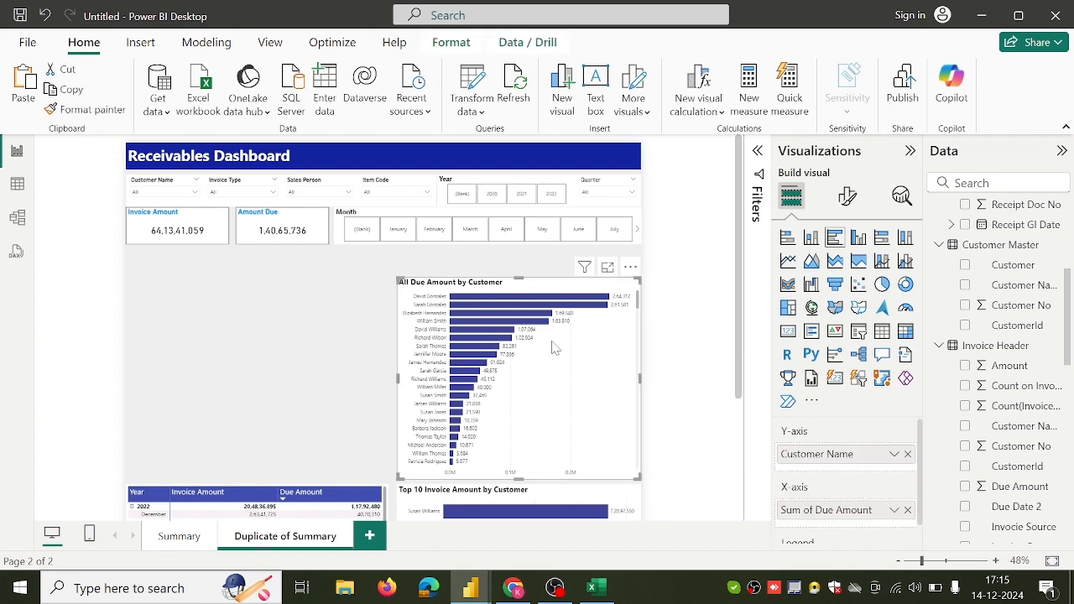
{"action": "key", "text": "Delete"}
Step: Delete the yearly invoice and due amount matrix and the Top 10 Invoice Amount by Customer chart from the duplicate page
{"action": "scroll", "coordinate": [552, 346], "scroll_direction": "down", "scroll_amount": 3}
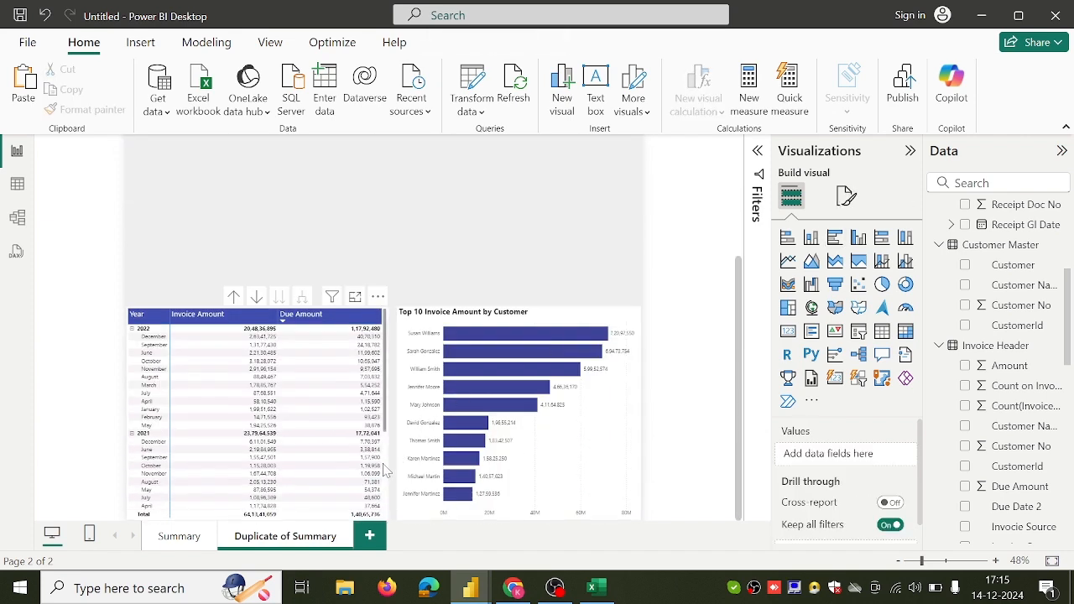
{"action": "scroll", "coordinate": [385, 473], "scroll_direction": "down", "scroll_amount": 3}
{"action": "left_click", "coordinate": [385, 472]}
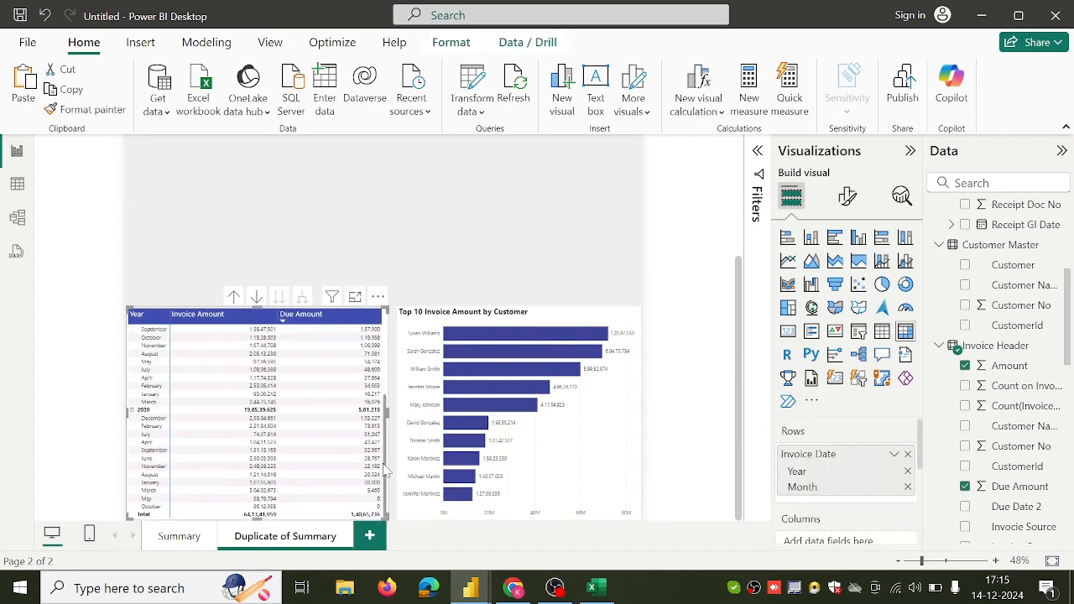
{"action": "key", "text": "Delete"}
{"action": "left_click", "coordinate": [426, 515]}
{"action": "key", "text": "Delete"}
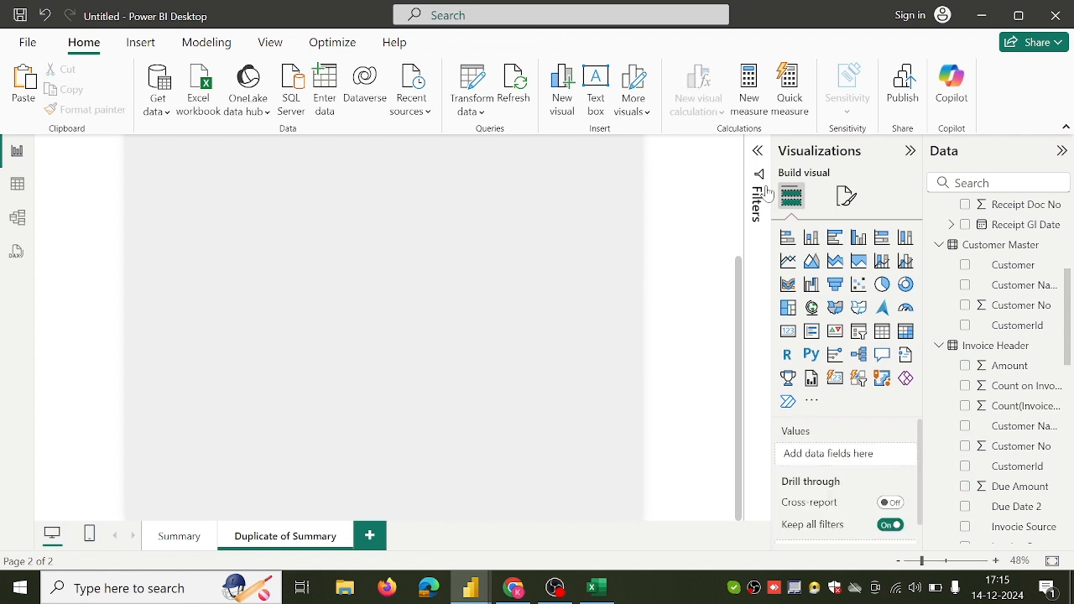
Step: Unhide the Top 10 Due Amount chart from the list of page objects and delete it from the duplicate page
{"action": "left_click", "coordinate": [270, 43]}
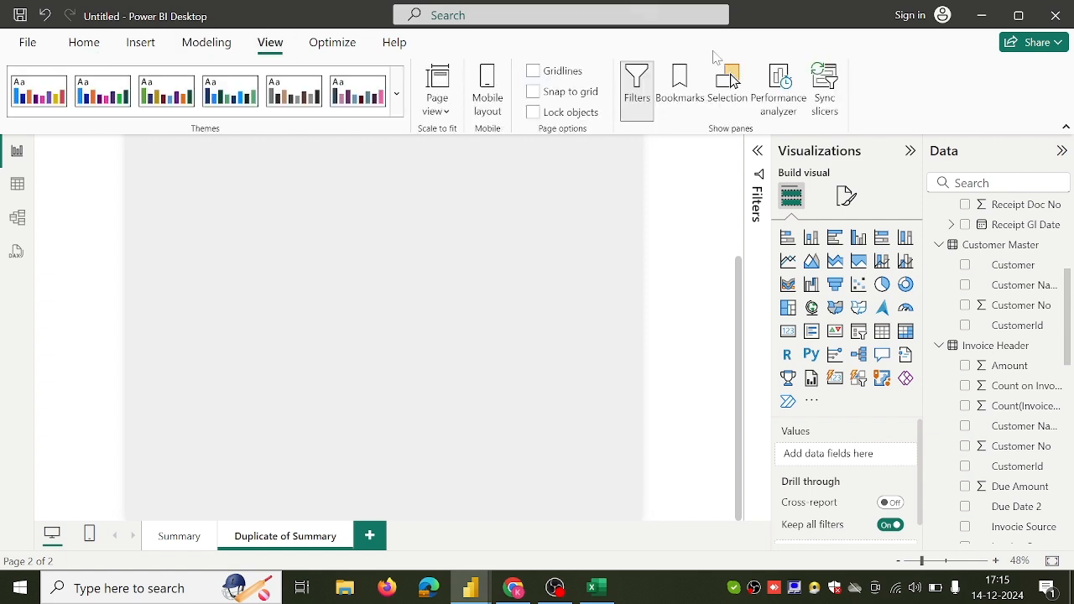
{"action": "left_click", "coordinate": [729, 84]}
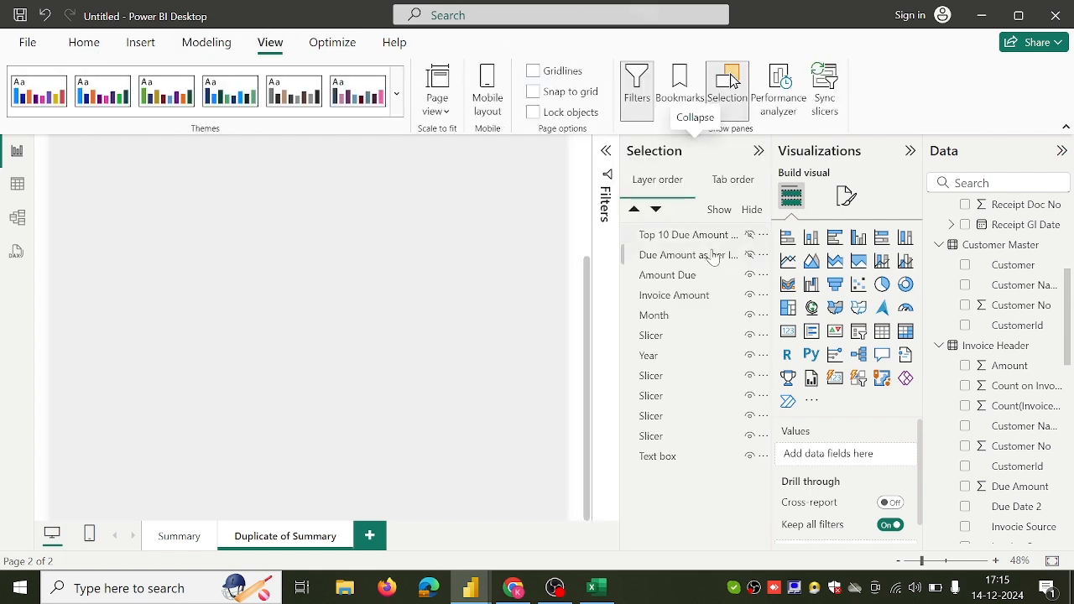
{"action": "left_click", "coordinate": [751, 236]}
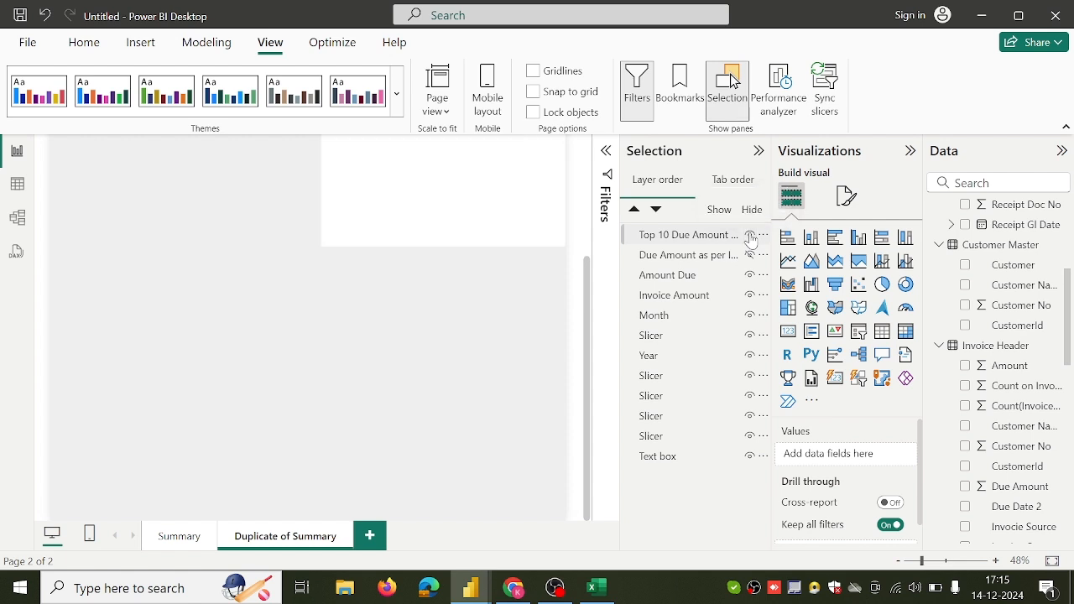
{"action": "left_click", "coordinate": [554, 219]}
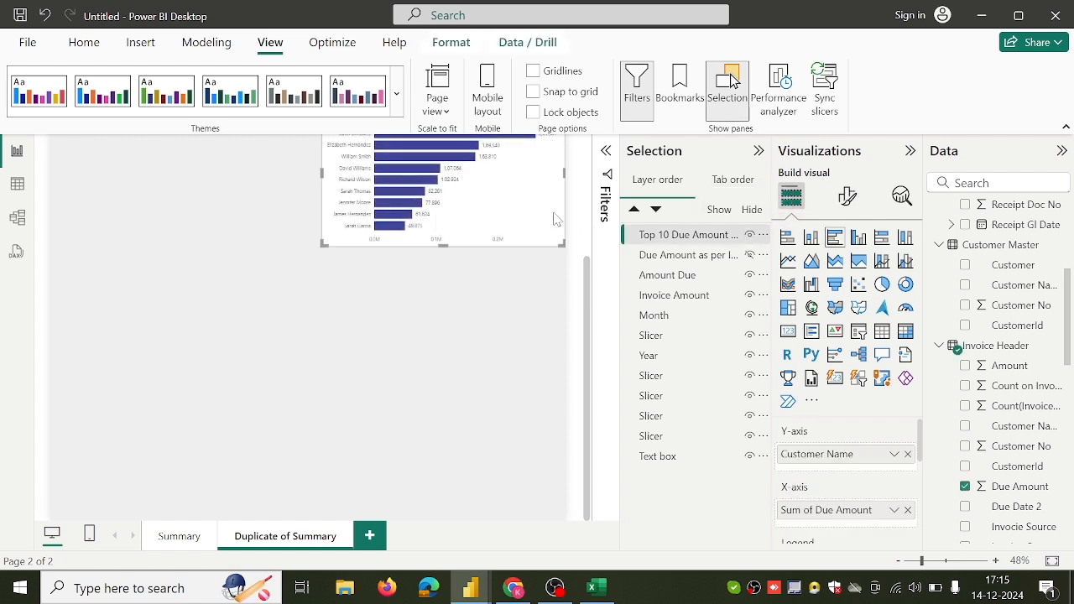
{"action": "key", "text": "Delete"}
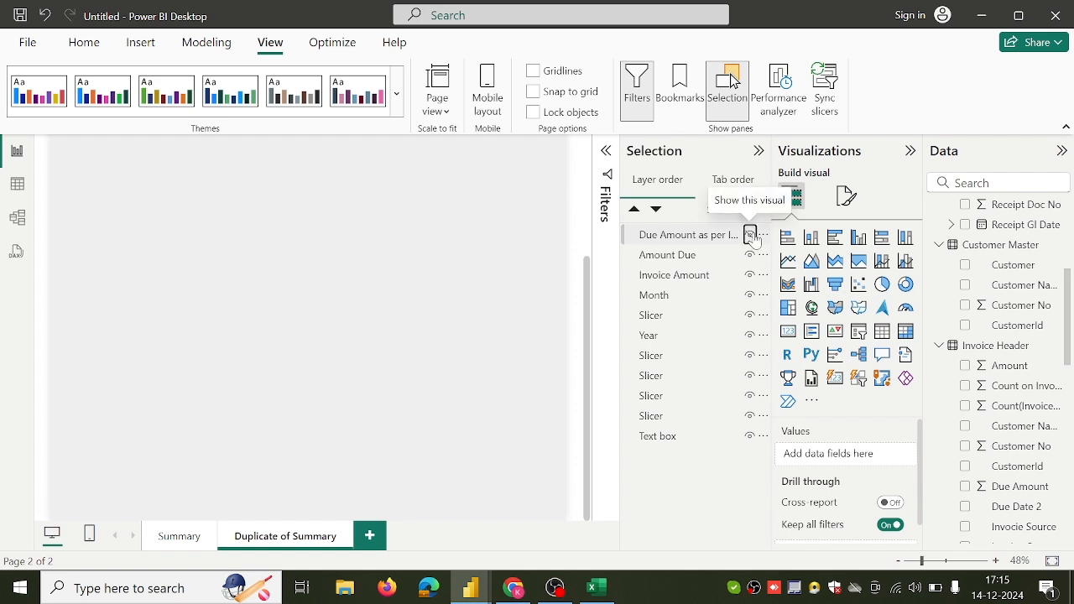
Step: Unhide the due amount pie chart by invoice date year, delete it from the duplicate page, and collapse the list of page objects
{"action": "left_click", "coordinate": [751, 236]}
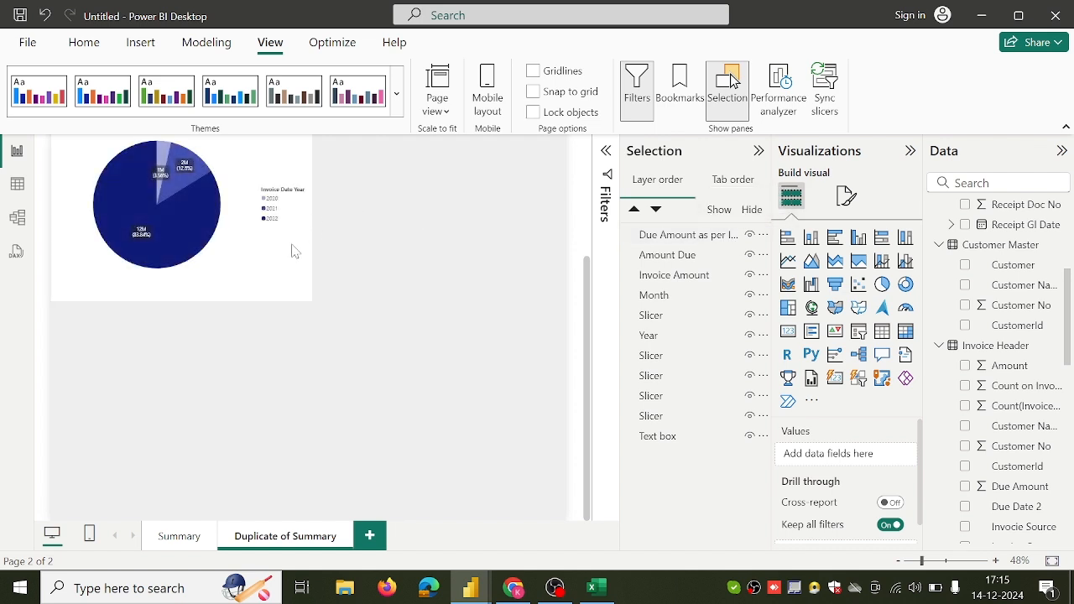
{"action": "left_click", "coordinate": [294, 252]}
{"action": "key", "text": "Delete"}
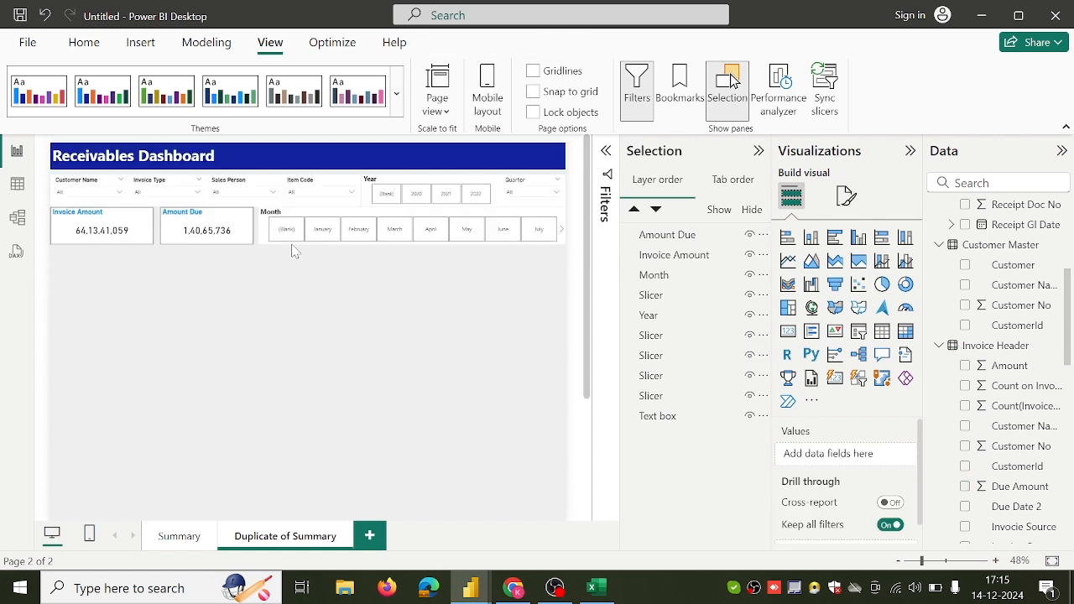
{"action": "left_click", "coordinate": [758, 151]}
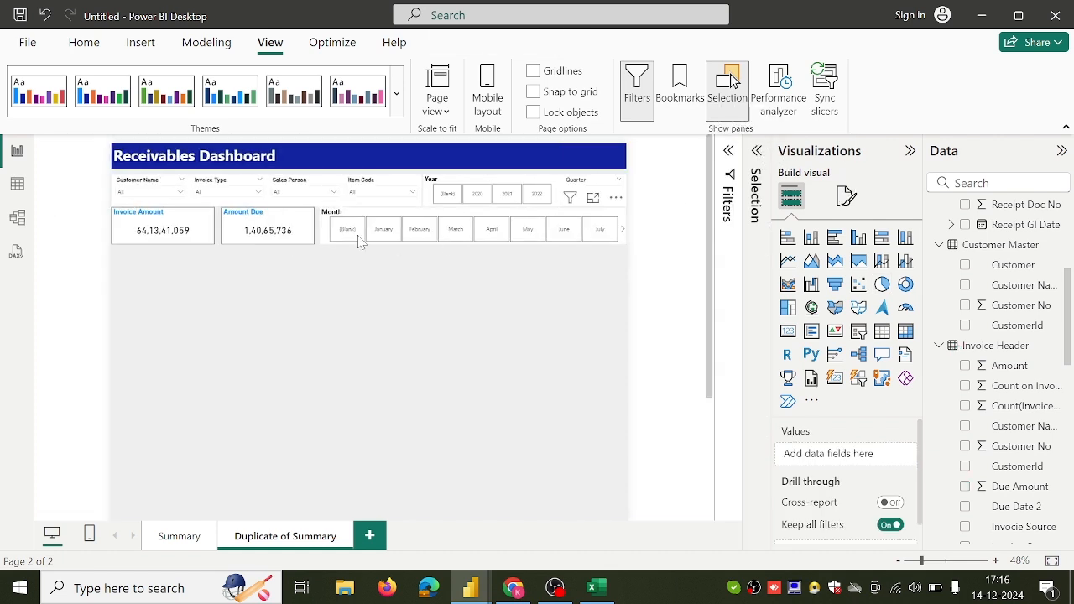
Step: Switch to the published report in Chrome and review the Invoice Header and Invoice Lines Details tables on its Invoice Details page
{"action": "left_click", "coordinate": [304, 230]}
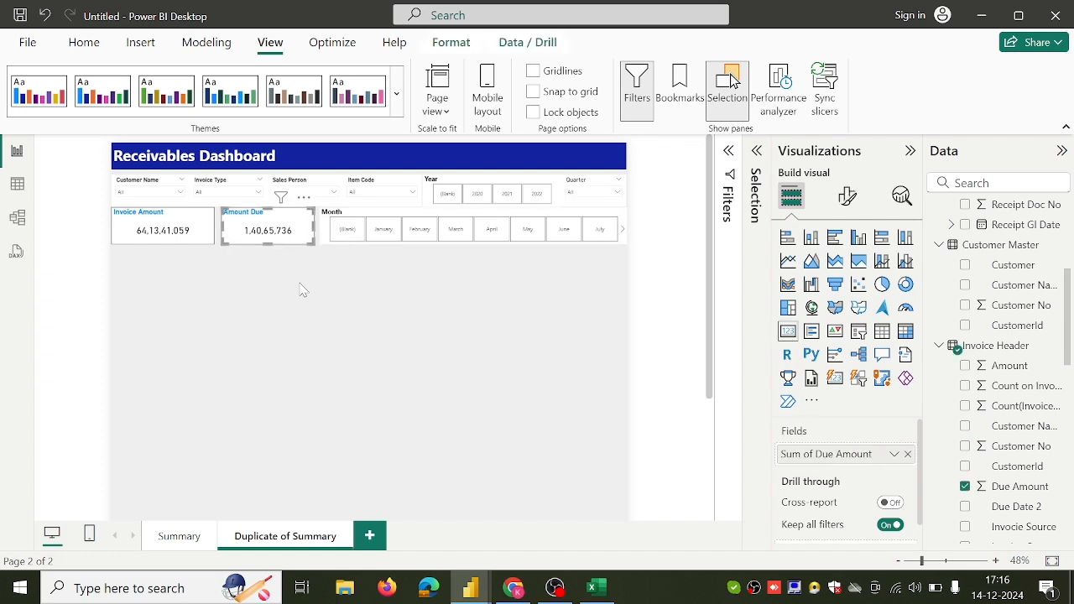
{"action": "left_click", "coordinate": [385, 387]}
{"action": "left_click", "coordinate": [517, 585]}
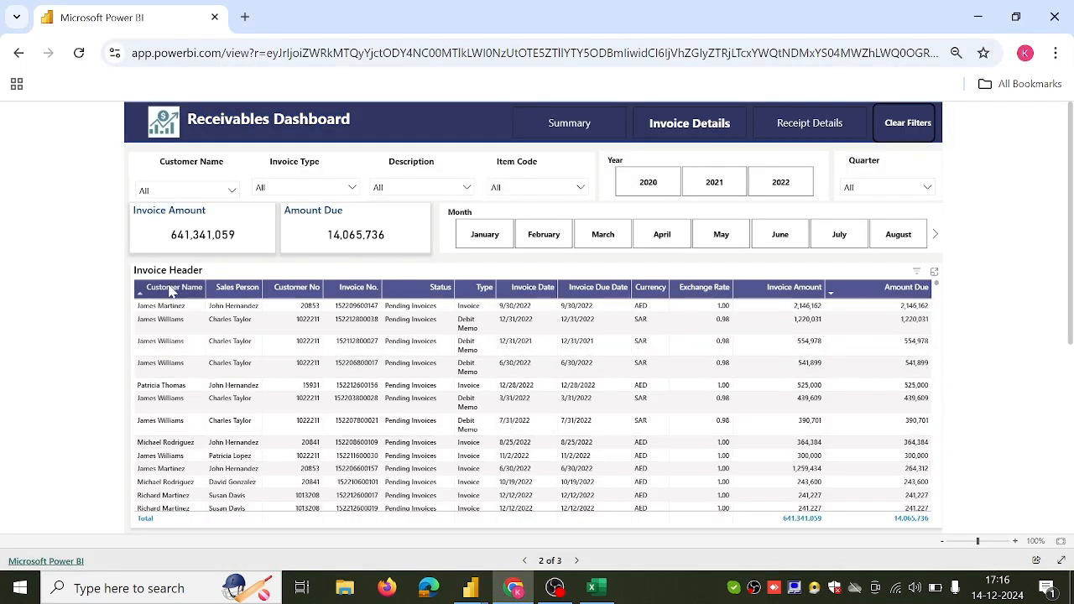
{"action": "scroll", "coordinate": [199, 287], "scroll_direction": "down", "scroll_amount": 4}
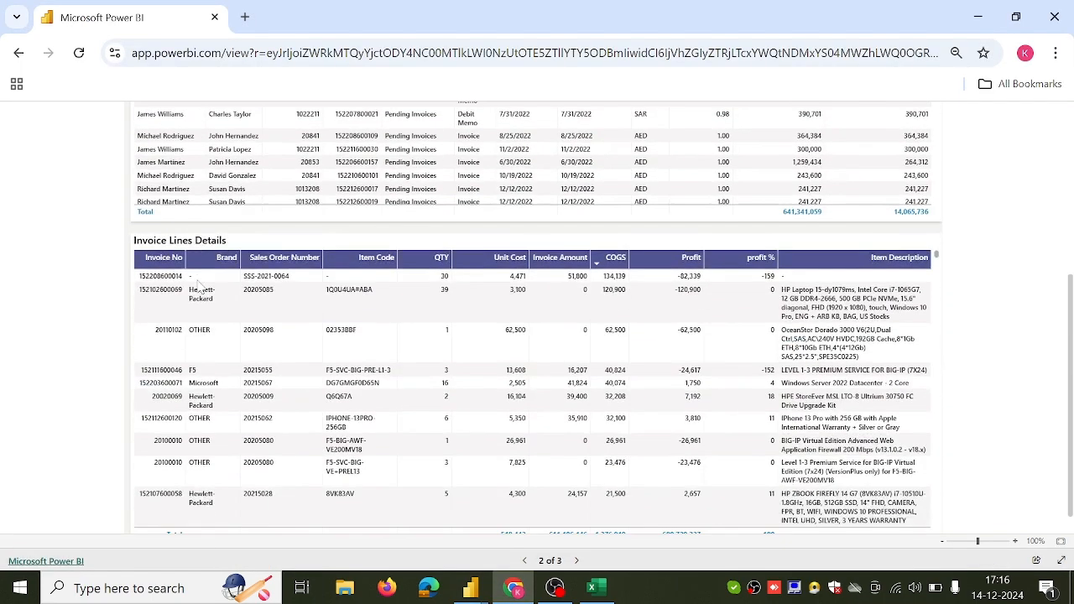
{"action": "scroll", "coordinate": [207, 249], "scroll_direction": "up", "scroll_amount": 5}
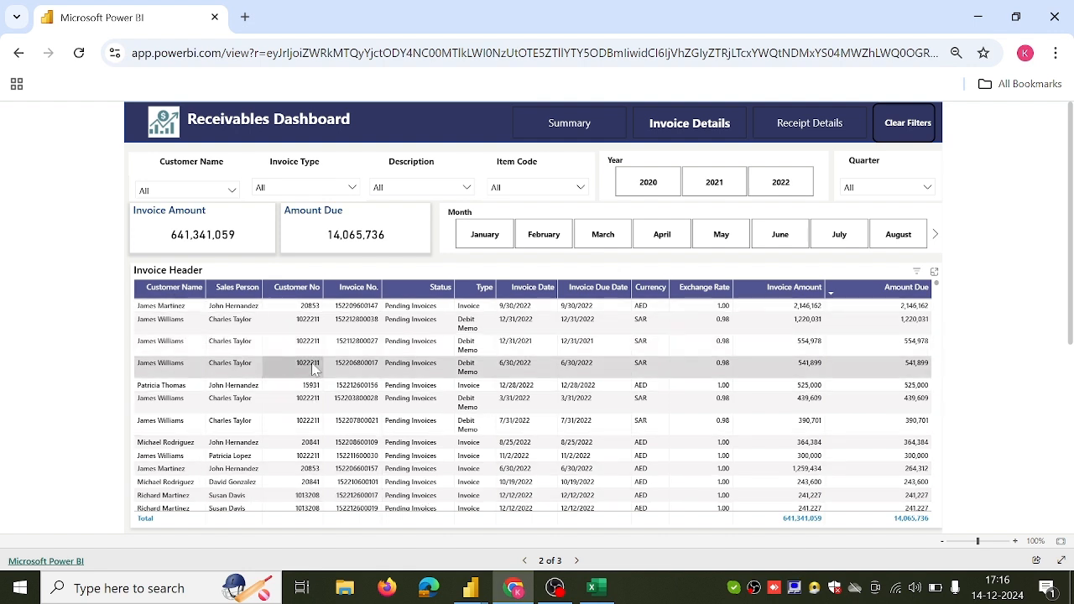
Step: Return to the untitled Power BI Desktop report and insert a table below the cards, stretched to full page width and made taller
{"action": "mouse_move", "coordinate": [469, 587]}
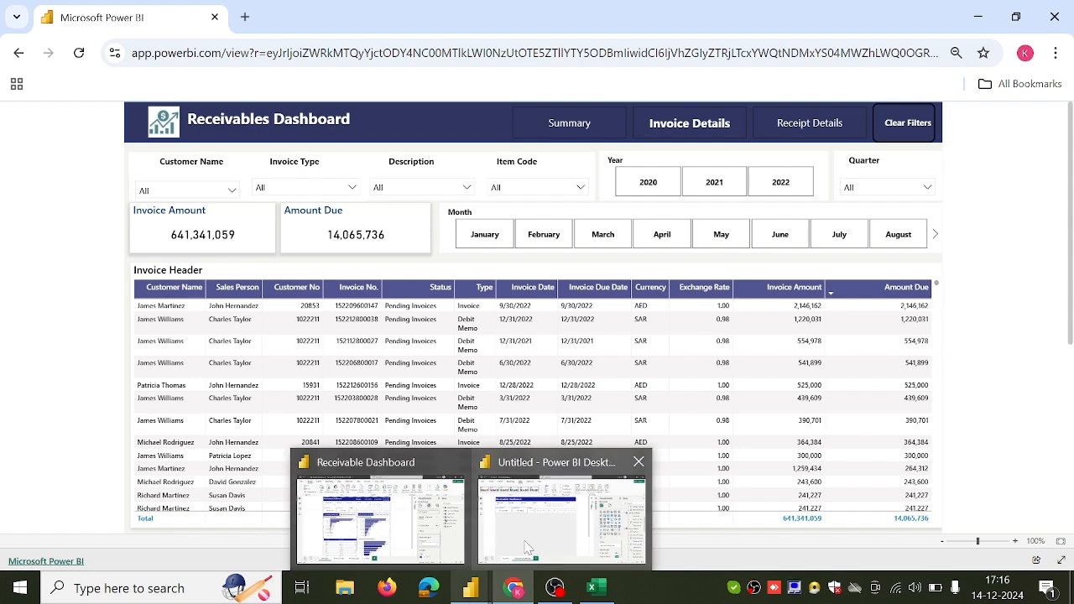
{"action": "left_click", "coordinate": [526, 547]}
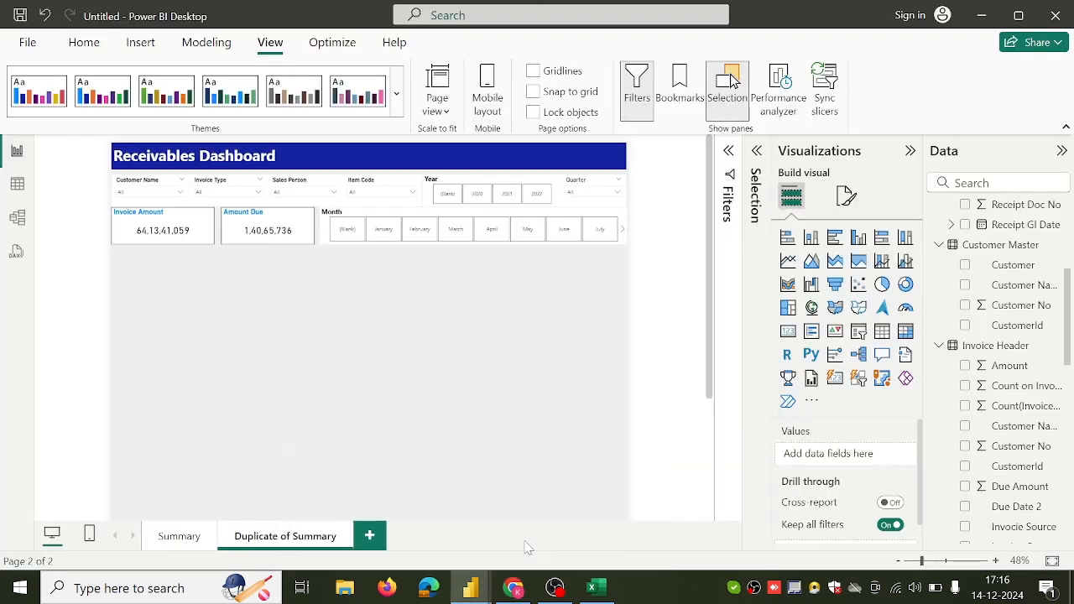
{"action": "left_click", "coordinate": [881, 333]}
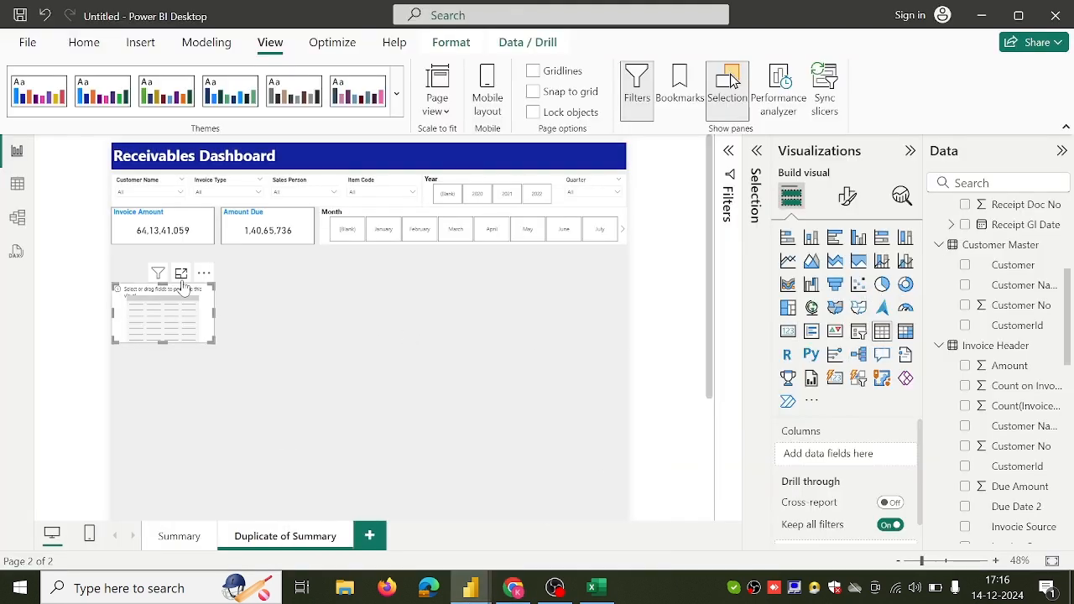
{"action": "left_click_drag", "start_coordinate": [165, 285], "coordinate": [165, 250]}
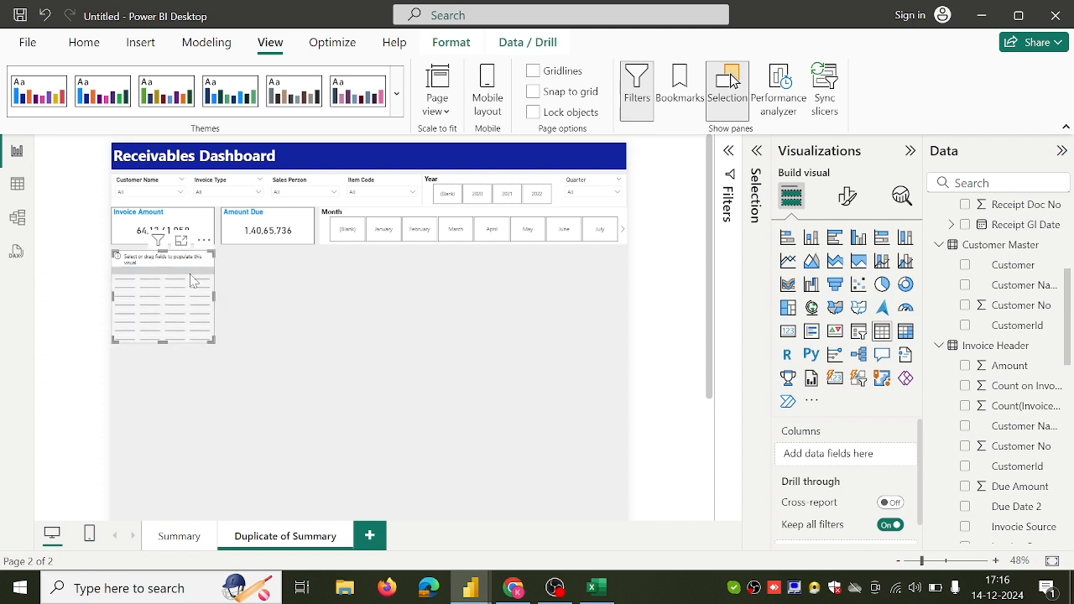
{"action": "left_click_drag", "start_coordinate": [214, 296], "coordinate": [647, 295]}
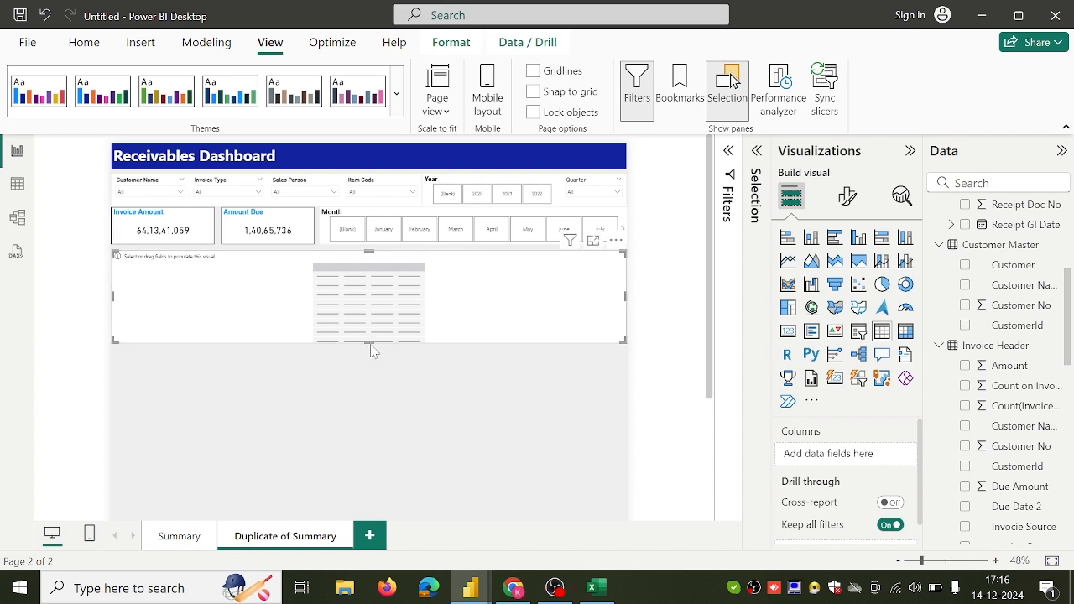
{"action": "left_click_drag", "start_coordinate": [369, 341], "coordinate": [370, 447]}
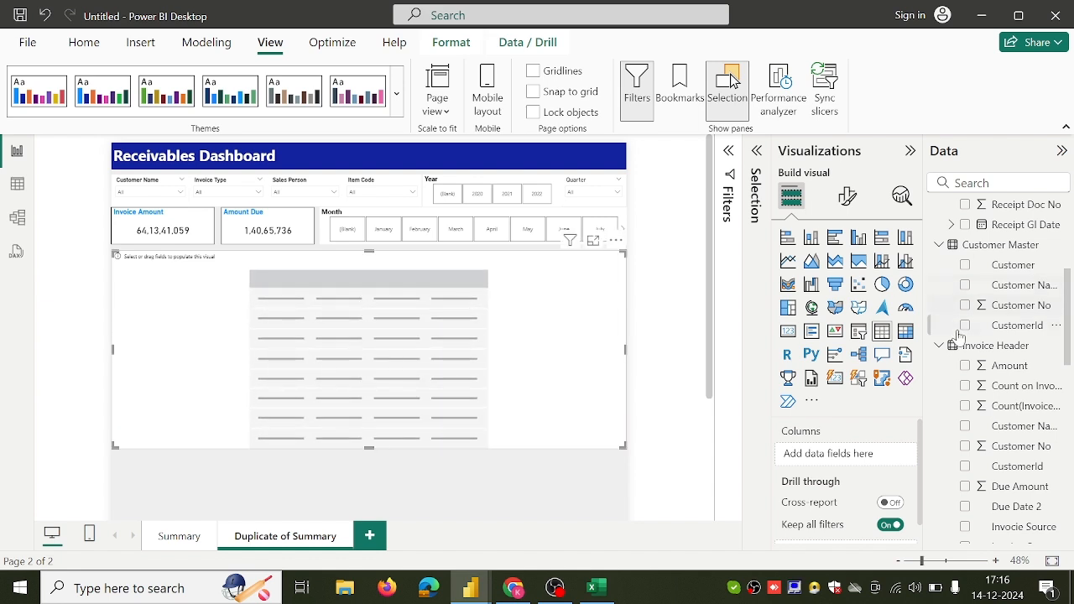
Step: Add Customer Name from Applied Receipt and Sales Person from Invoice Header as the table's first columns
{"action": "scroll", "coordinate": [977, 340], "scroll_direction": "up", "scroll_amount": 4}
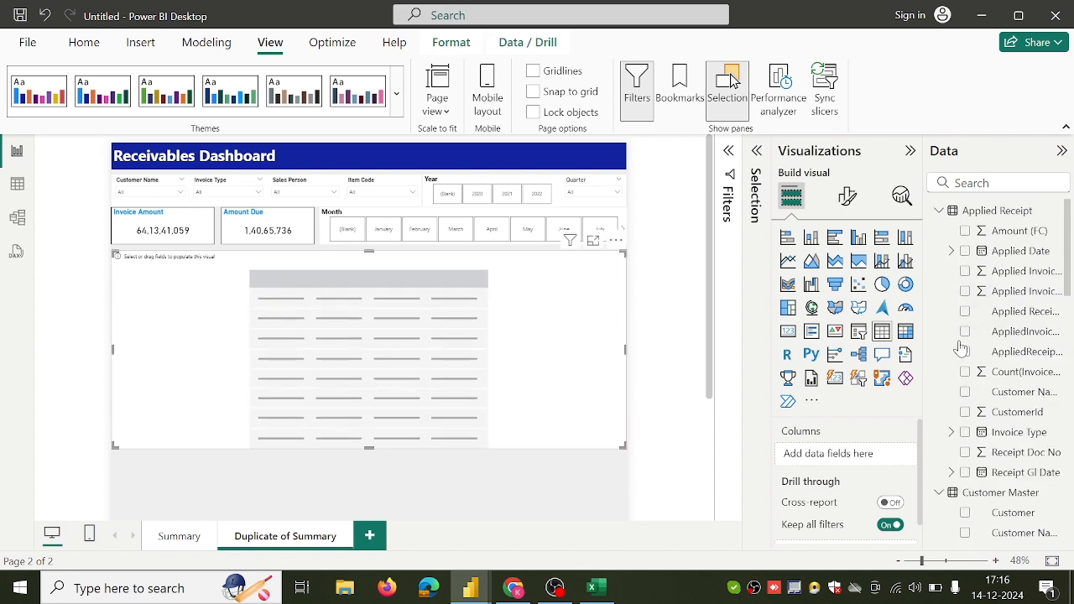
{"action": "left_click", "coordinate": [965, 392]}
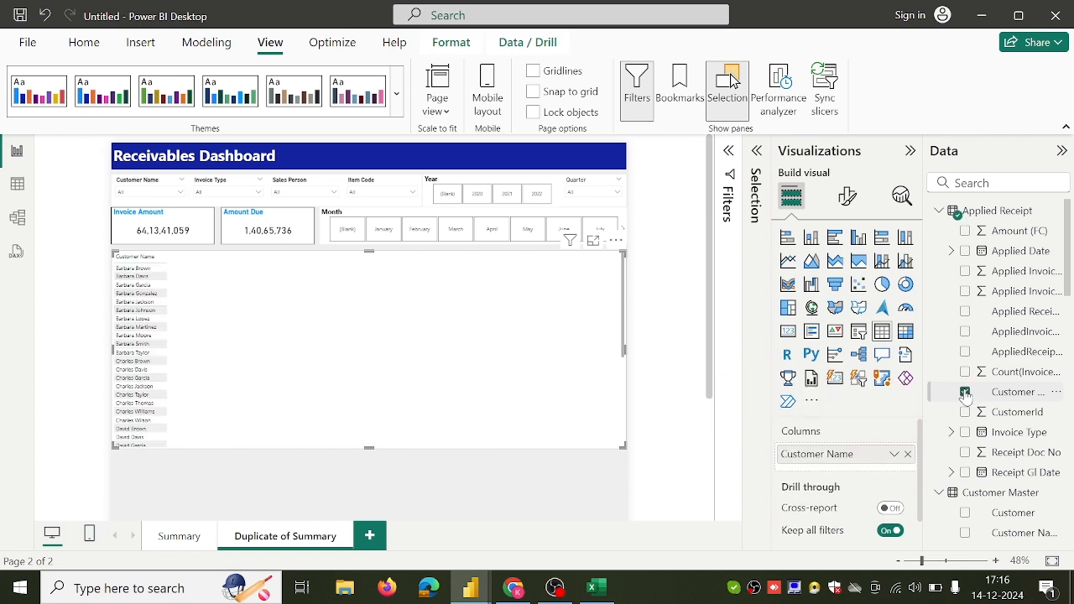
{"action": "scroll", "coordinate": [966, 397], "scroll_direction": "down", "scroll_amount": 5}
{"action": "scroll", "coordinate": [965, 398], "scroll_direction": "down", "scroll_amount": 5}
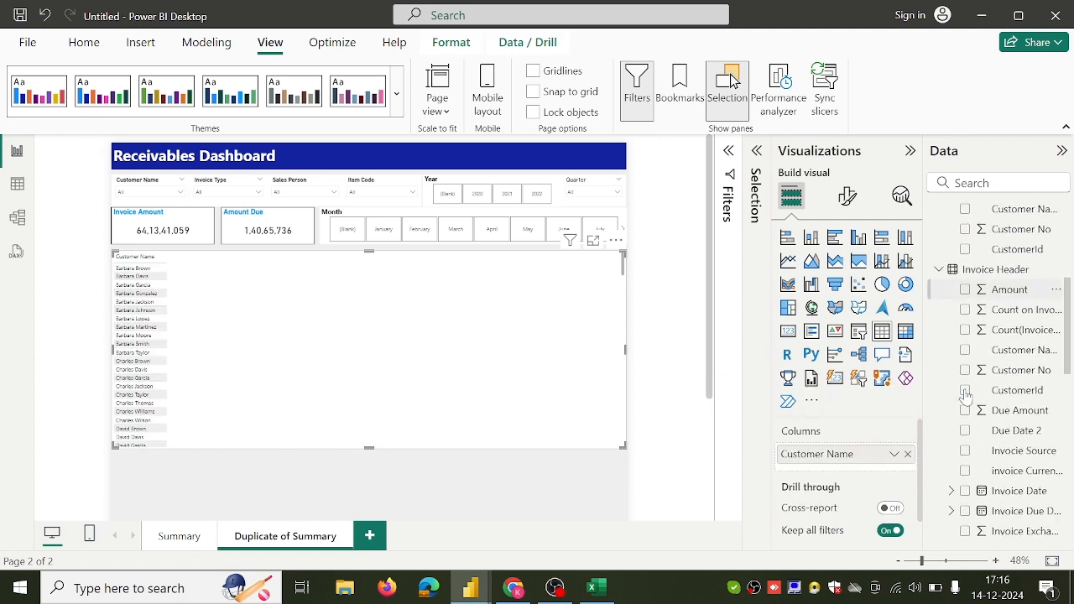
{"action": "scroll", "coordinate": [966, 398], "scroll_direction": "down", "scroll_amount": 1}
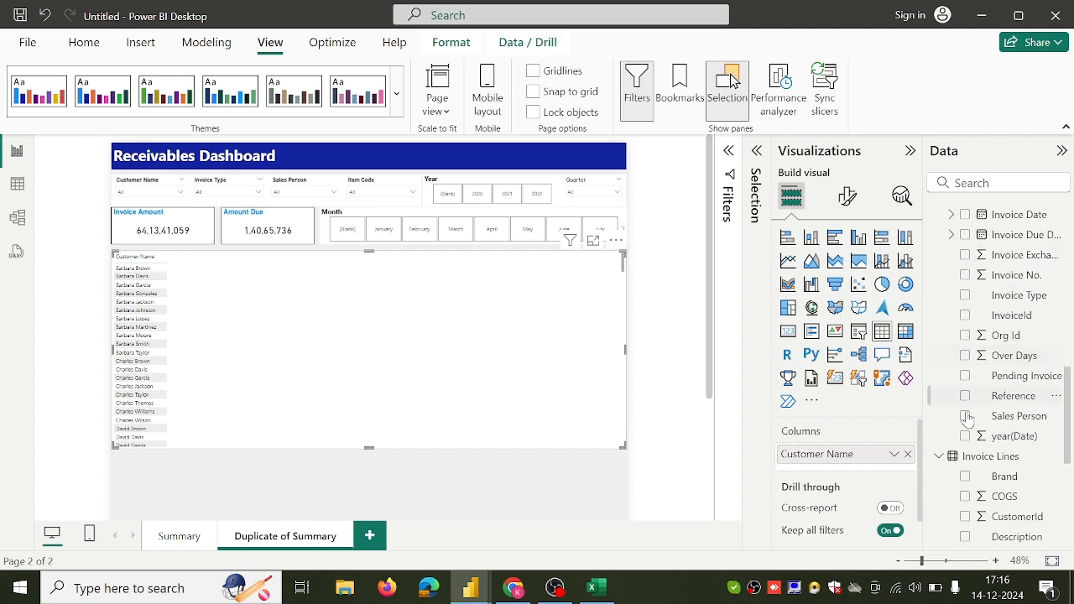
{"action": "left_click", "coordinate": [965, 417]}
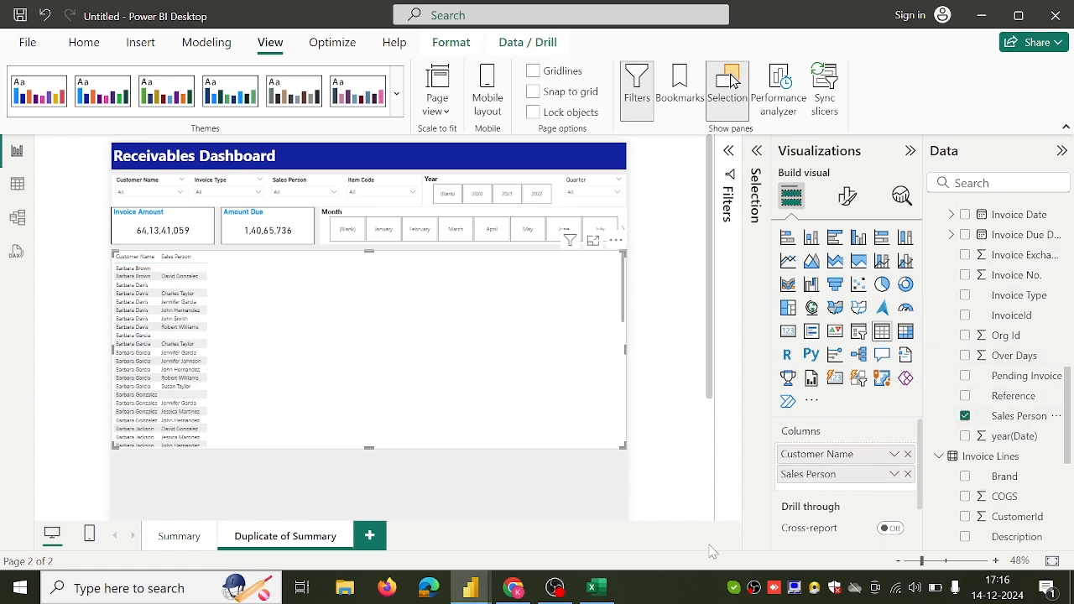
Step: Check the column order in the published report and add Customer No from Customer Master to the table
{"action": "left_click", "coordinate": [528, 593]}
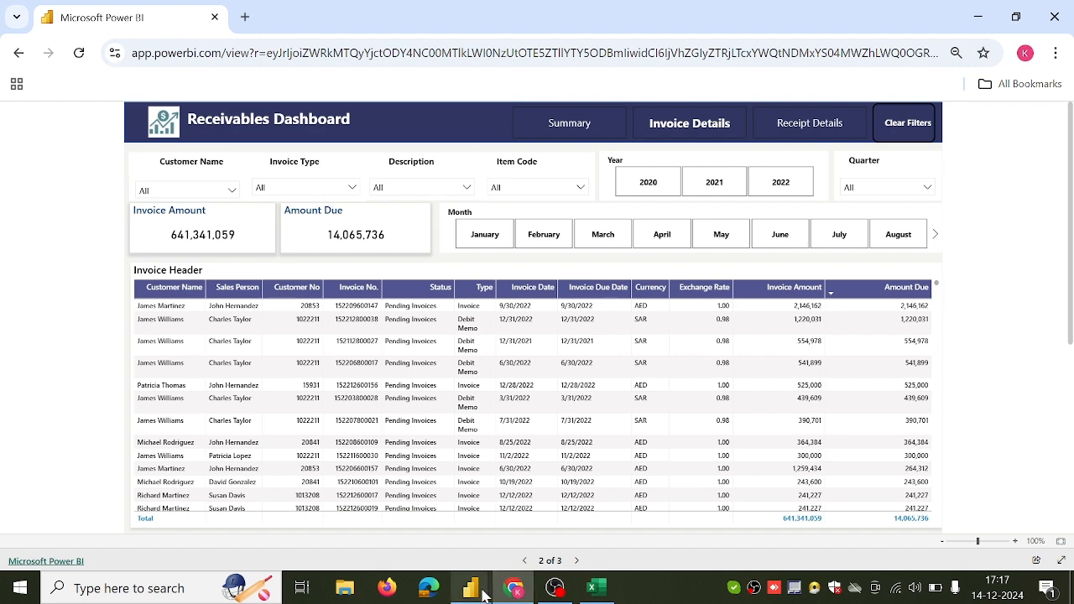
{"action": "mouse_move", "coordinate": [470, 590]}
{"action": "left_click", "coordinate": [530, 555]}
{"action": "scroll", "coordinate": [965, 417], "scroll_direction": "down", "scroll_amount": 5}
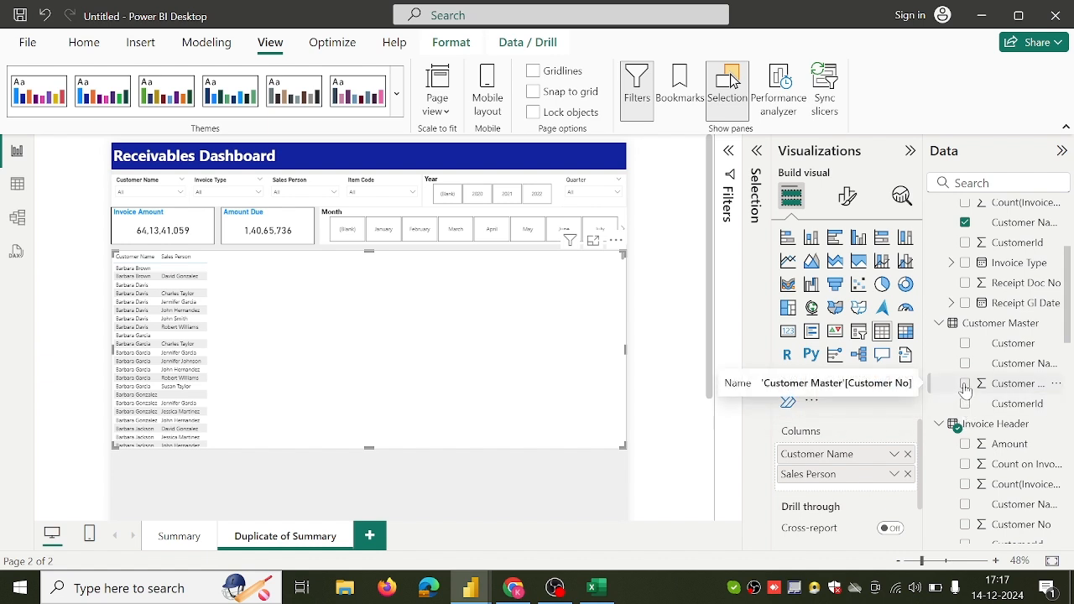
{"action": "left_click", "coordinate": [965, 384]}
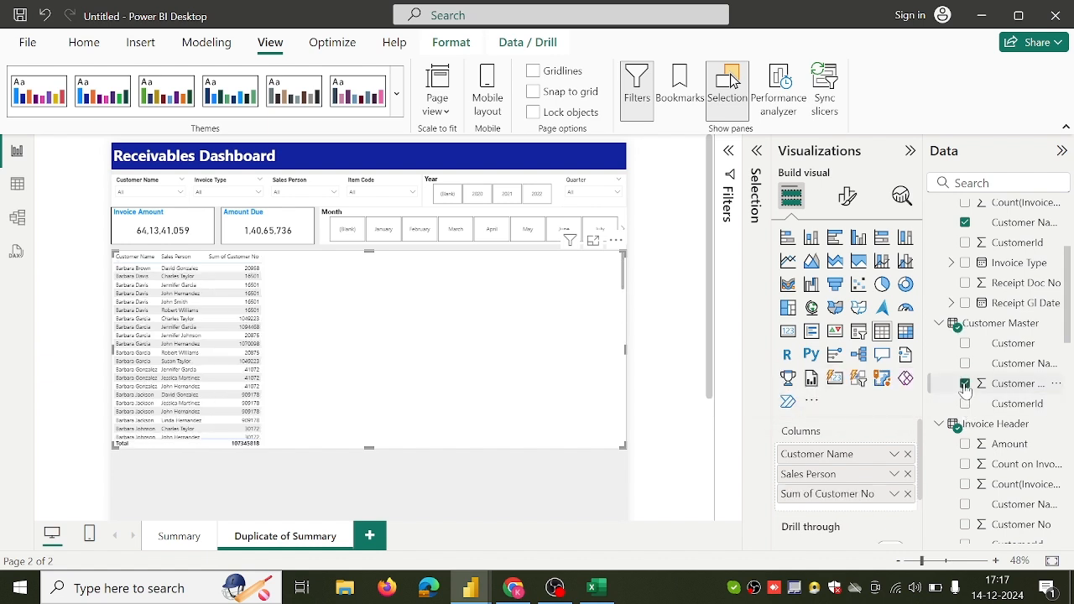
{"action": "left_click", "coordinate": [965, 384]}
{"action": "scroll", "coordinate": [964, 390], "scroll_direction": "up", "scroll_amount": 4}
{"action": "scroll", "coordinate": [964, 391], "scroll_direction": "down", "scroll_amount": 2}
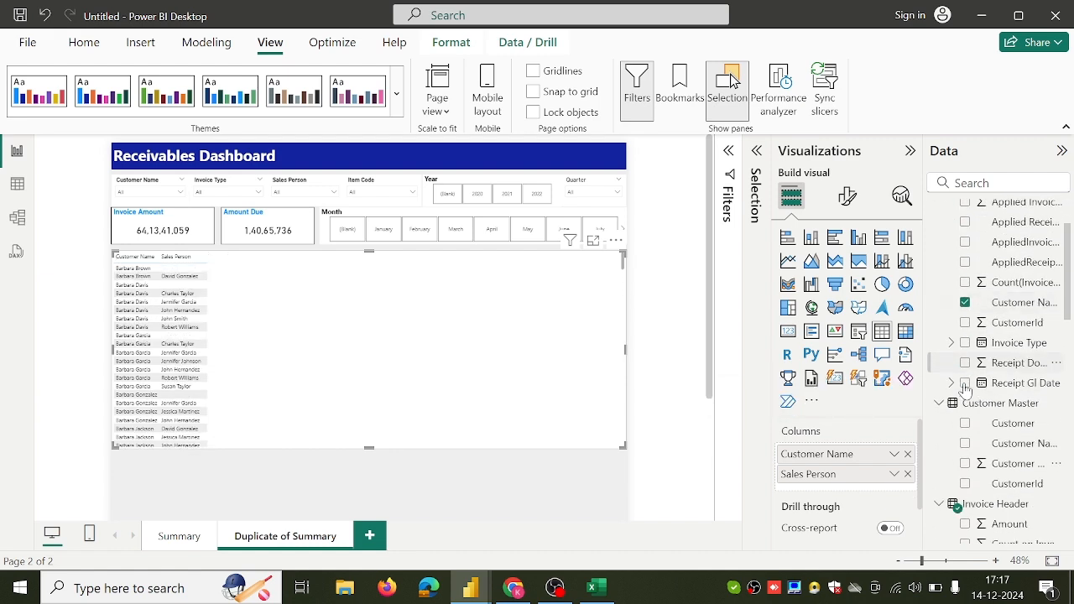
{"action": "left_click", "coordinate": [965, 461]}
Step: Add Invoice No. and Pending Invoice from Invoice Header to the table, following the published report's columns
{"action": "scroll", "coordinate": [967, 470], "scroll_direction": "down", "scroll_amount": 8}
{"action": "scroll", "coordinate": [967, 467], "scroll_direction": "down", "scroll_amount": 1}
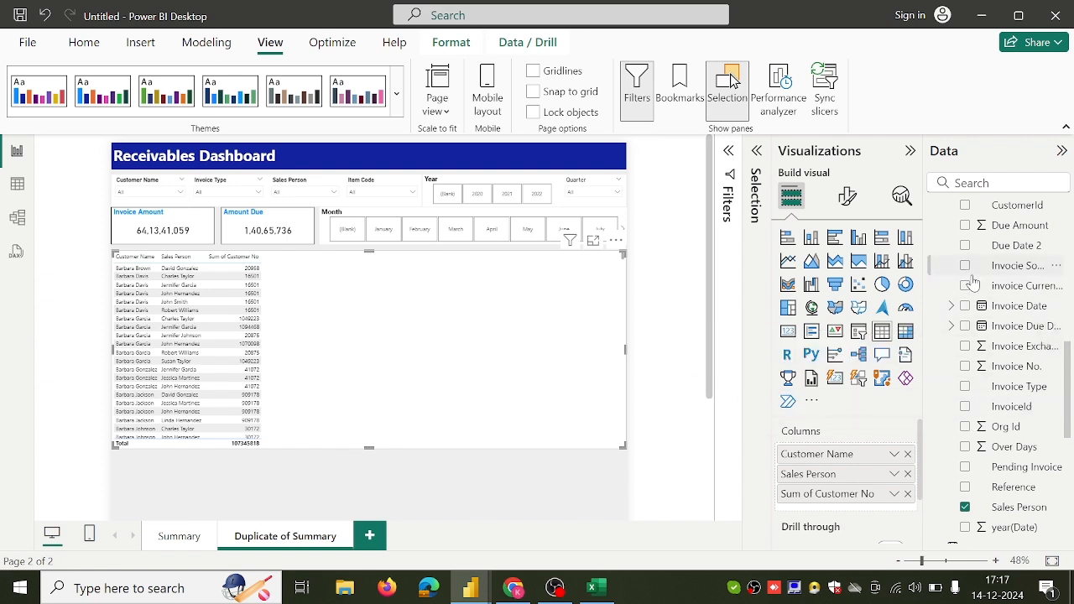
{"action": "left_click", "coordinate": [965, 366]}
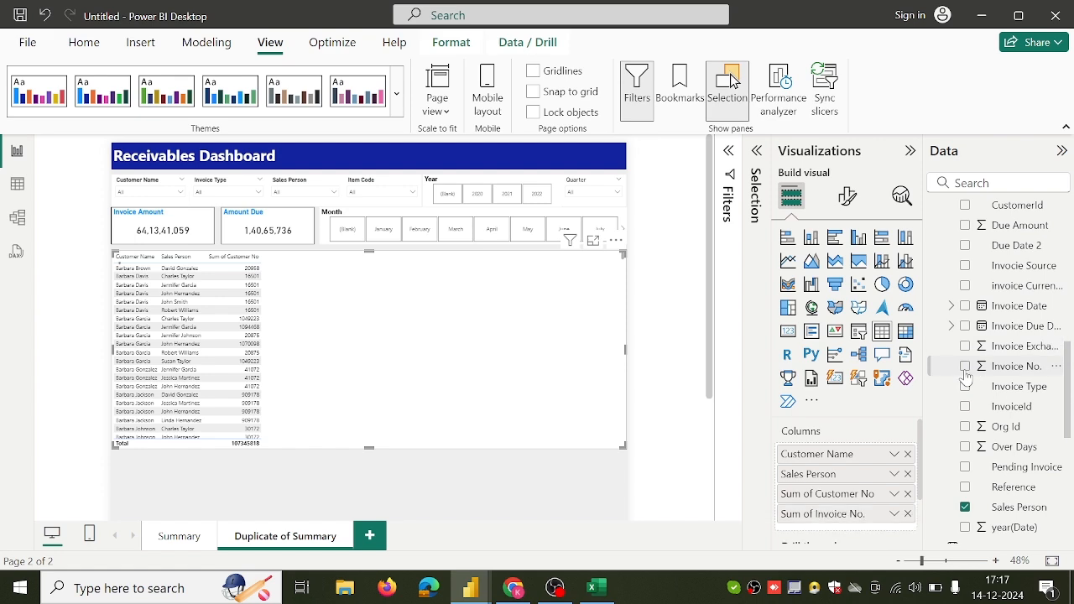
{"action": "left_click", "coordinate": [518, 589]}
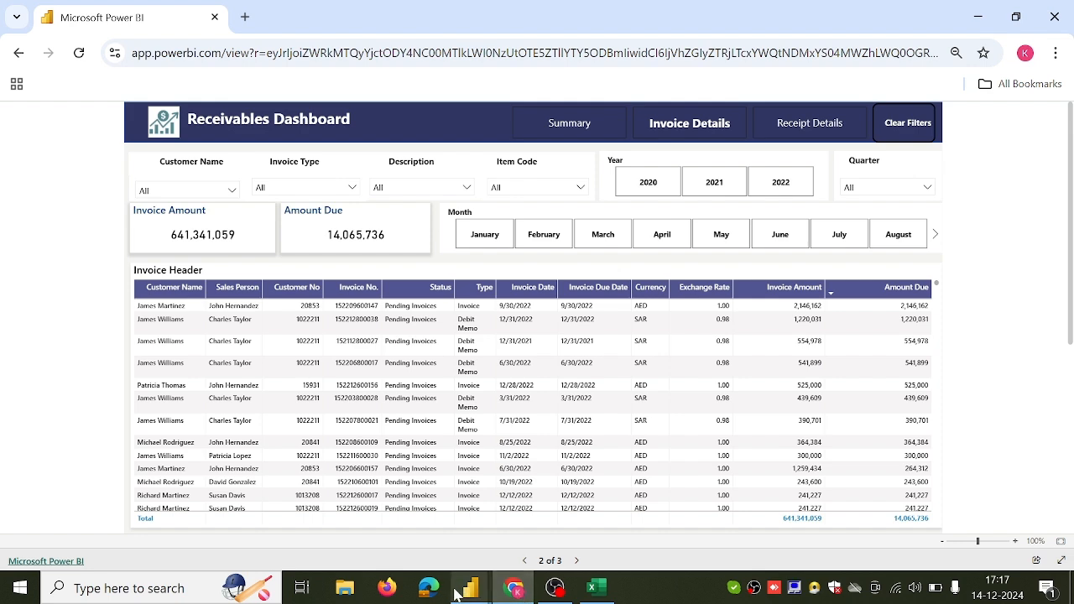
{"action": "mouse_move", "coordinate": [454, 593]}
{"action": "left_click", "coordinate": [518, 545]}
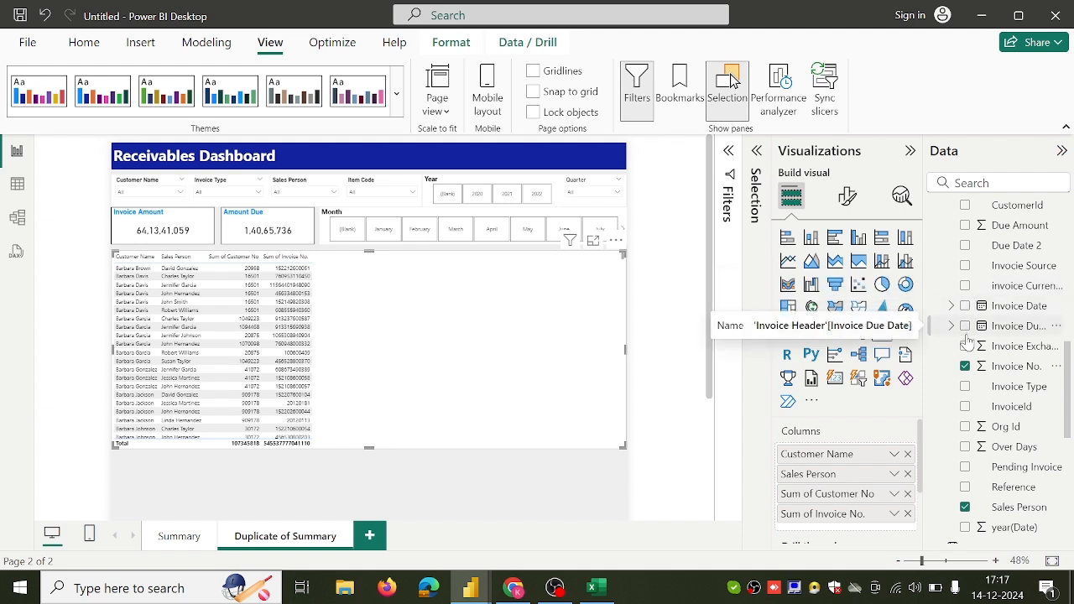
{"action": "left_click", "coordinate": [965, 467]}
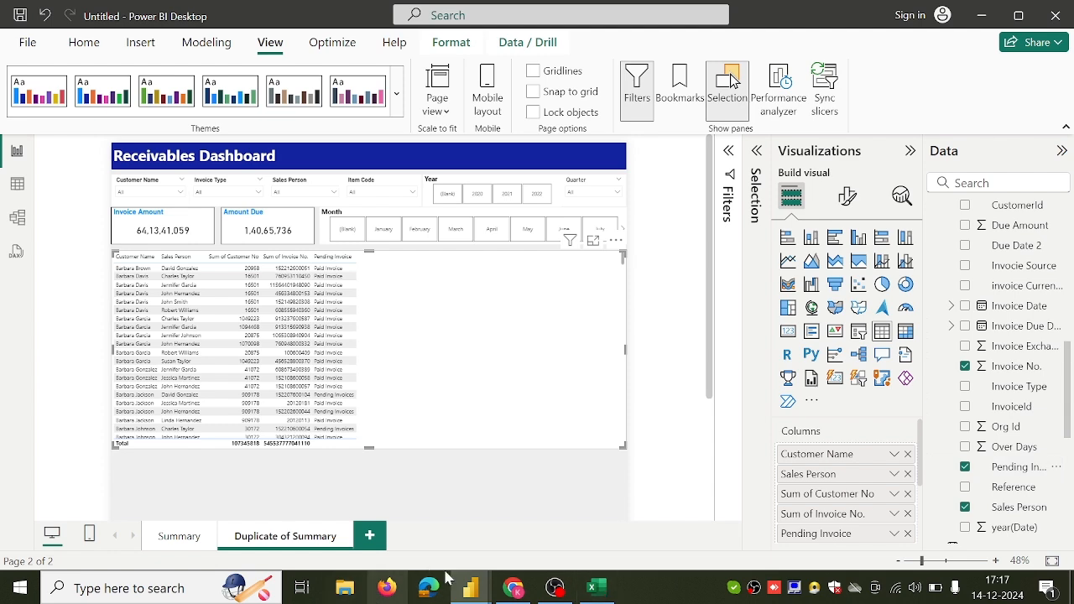
Step: Consult the published report and add Invoice Type, Invoice Date and Invoice Due Date from Invoice Header to the table
{"action": "left_click", "coordinate": [514, 588]}
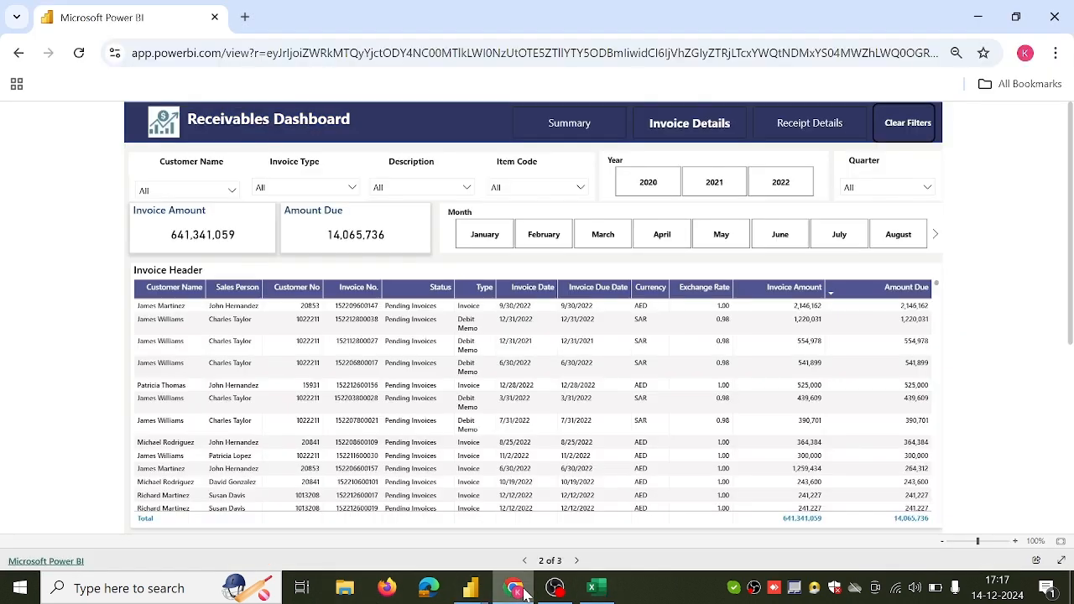
{"action": "mouse_move", "coordinate": [474, 592]}
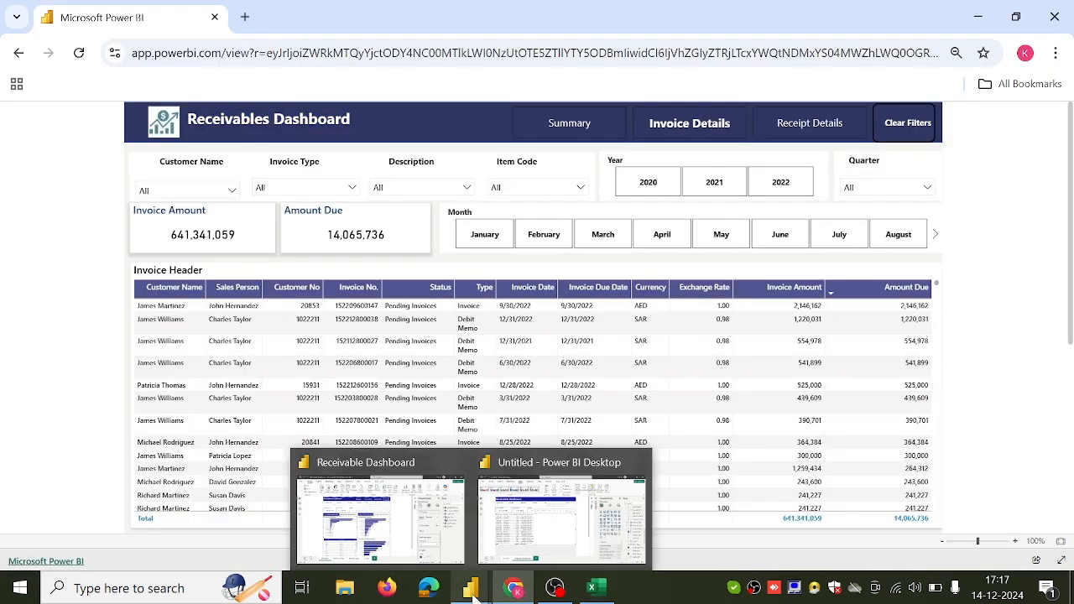
{"action": "left_click", "coordinate": [550, 537]}
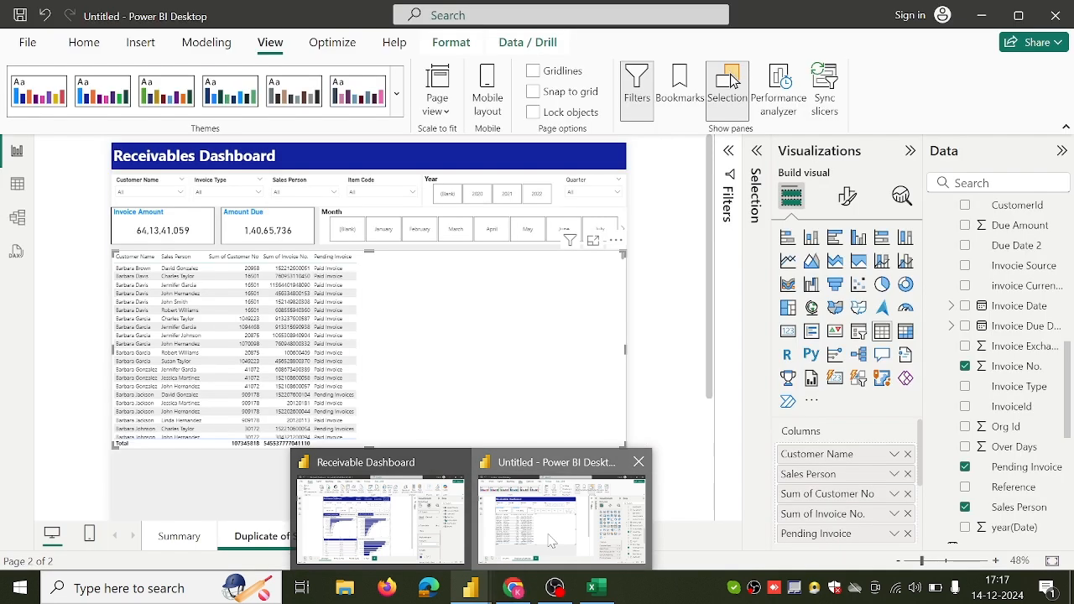
{"action": "left_click", "coordinate": [965, 387]}
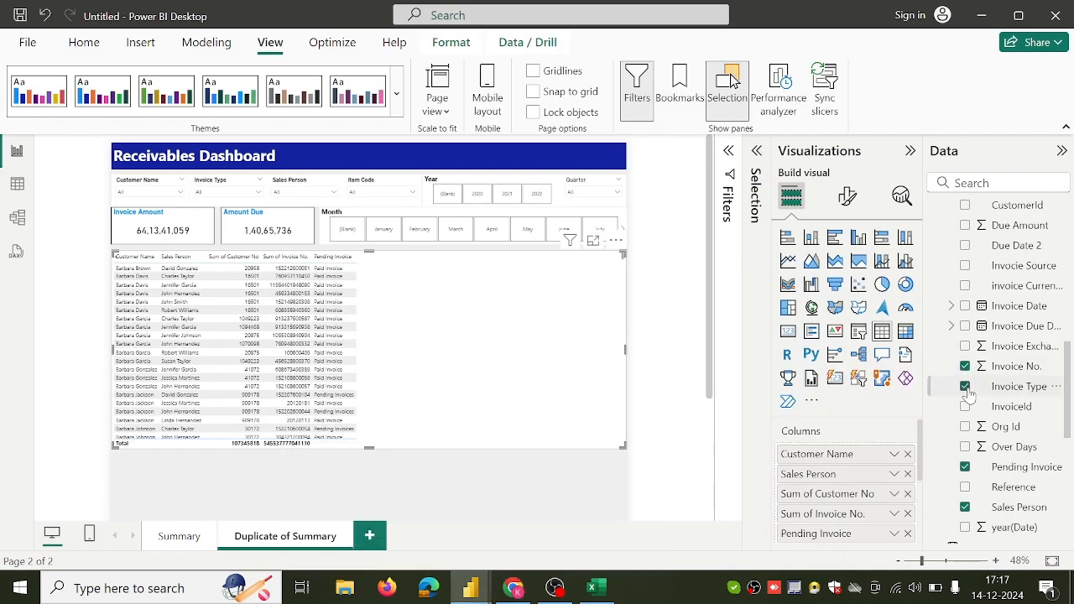
{"action": "left_click", "coordinate": [965, 306]}
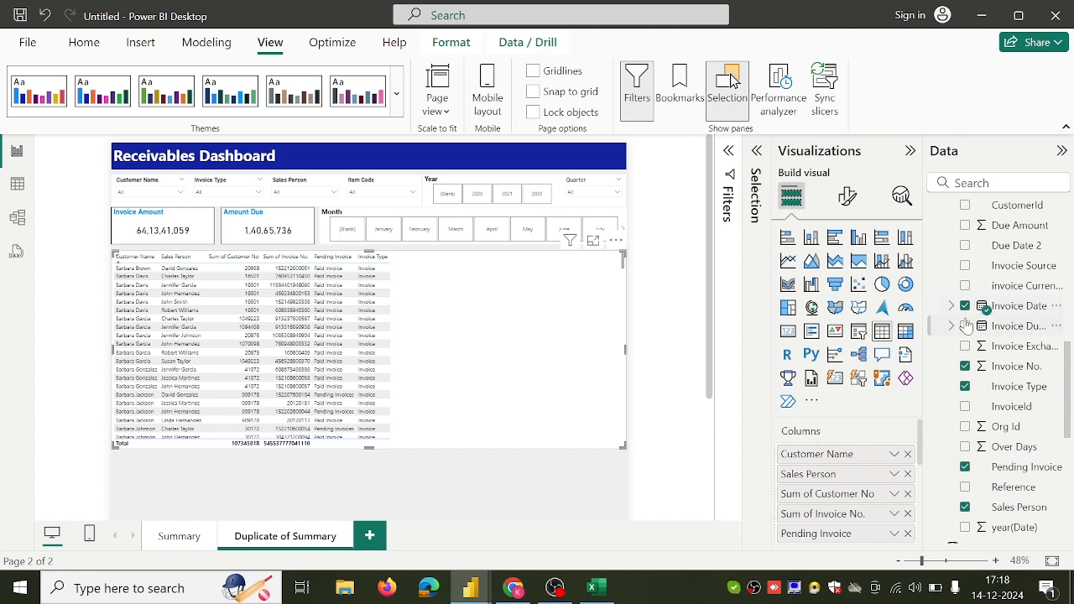
{"action": "left_click", "coordinate": [965, 326]}
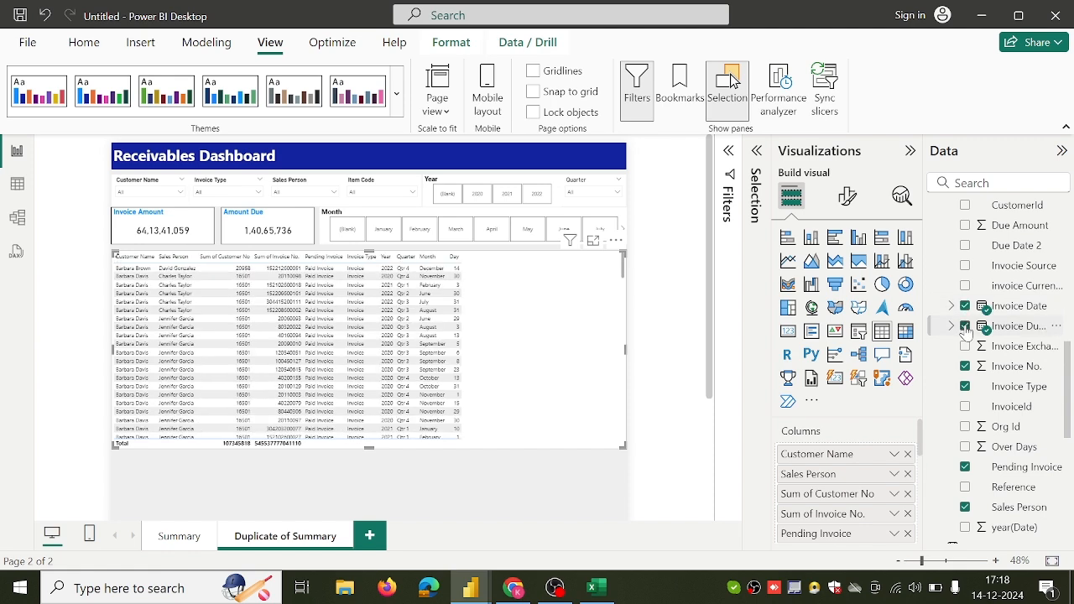
Step: Consult the published report's columns and add invoice Currency and Invoice Exchange Rate from Invoice Header to the table
{"action": "left_click", "coordinate": [514, 588]}
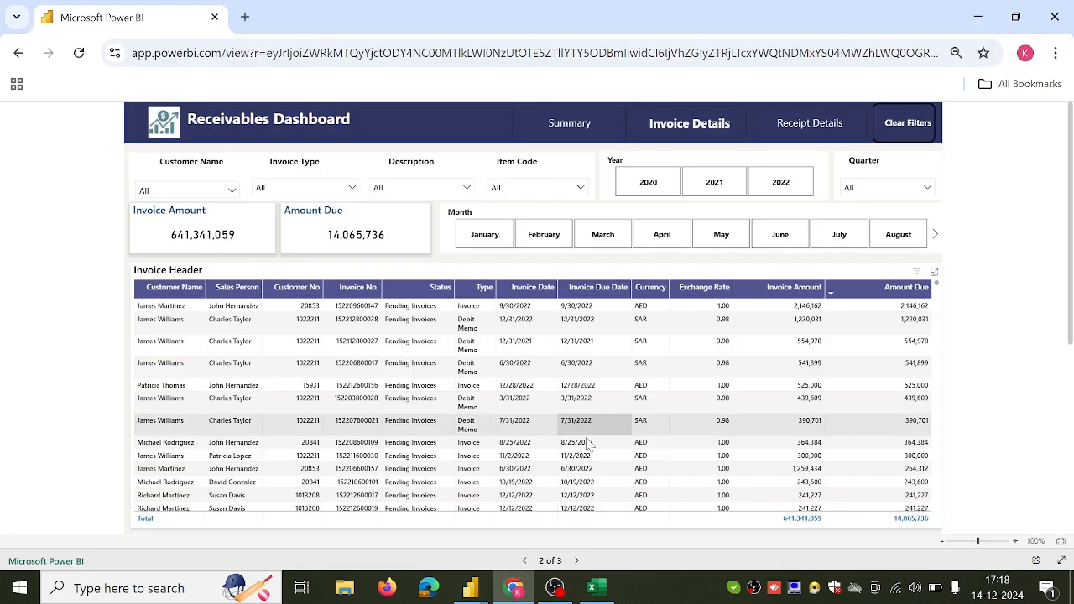
{"action": "mouse_move", "coordinate": [469, 592]}
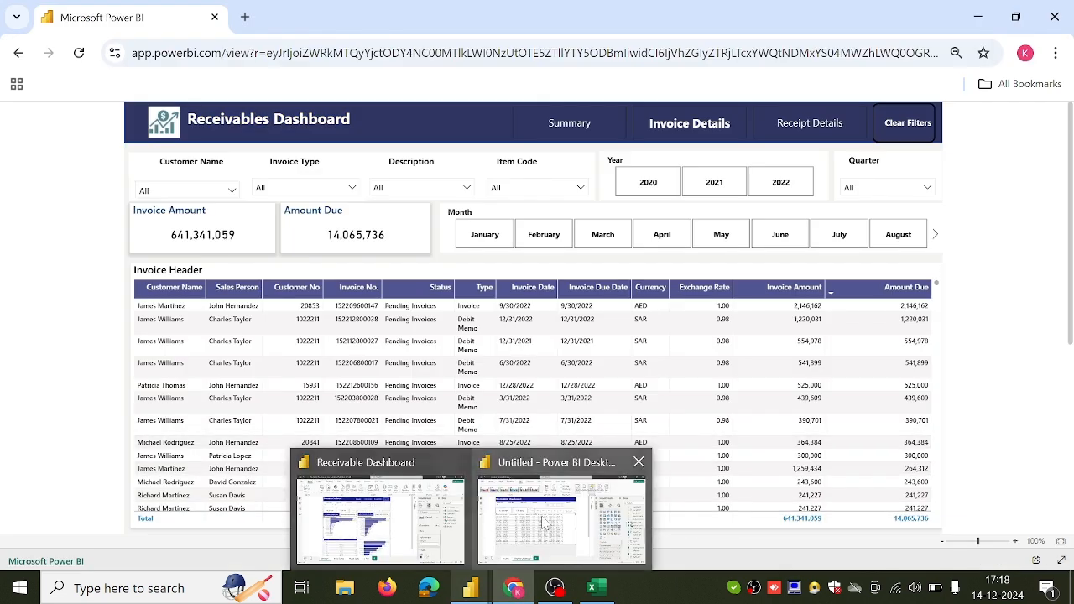
{"action": "left_click", "coordinate": [610, 516]}
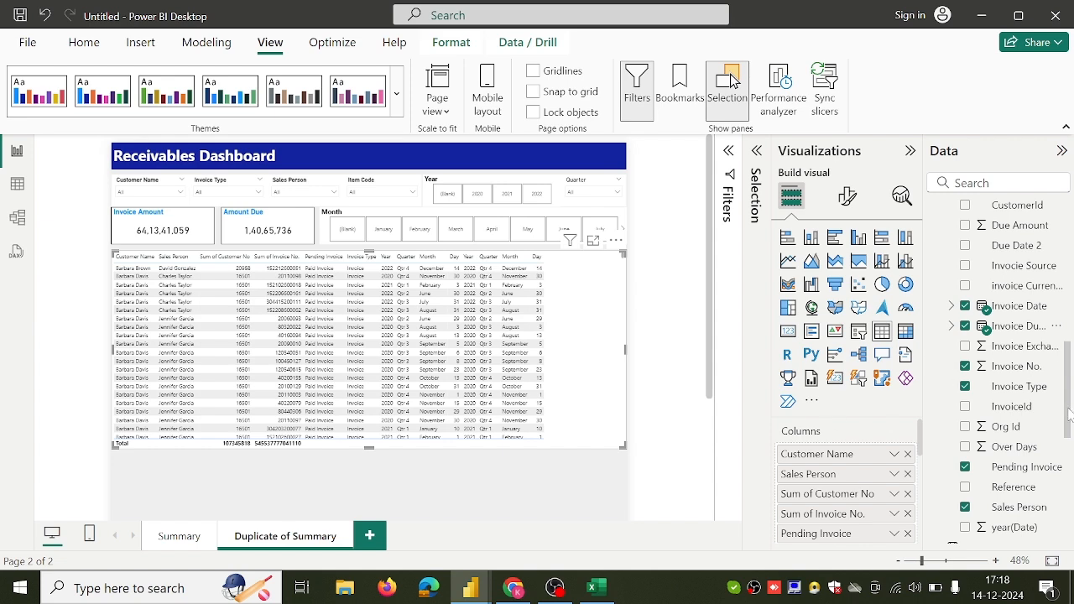
{"action": "scroll", "coordinate": [1028, 432], "scroll_direction": "down", "scroll_amount": 3}
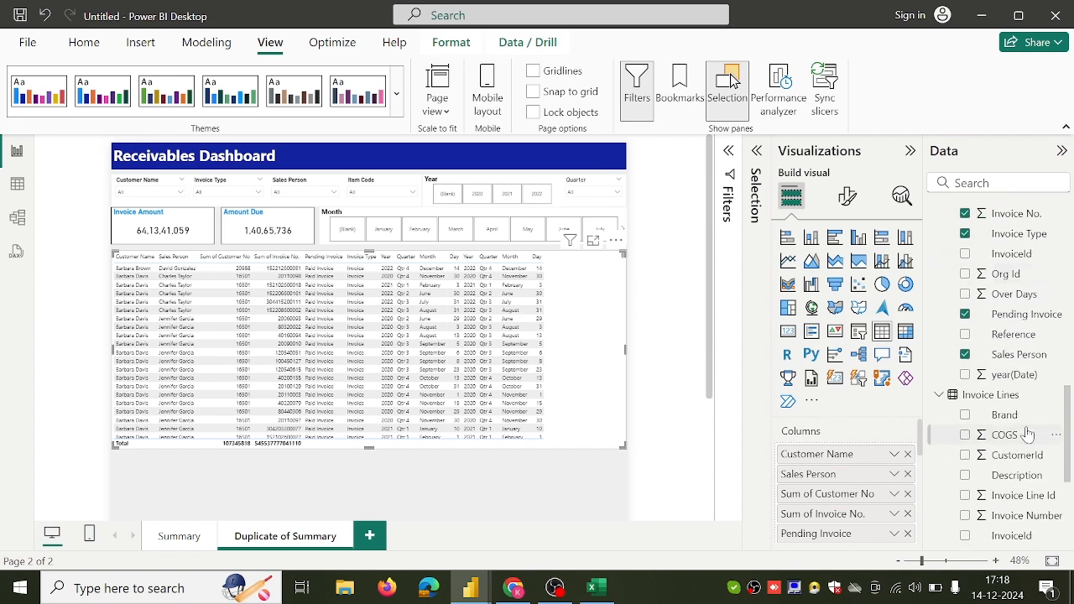
{"action": "scroll", "coordinate": [1028, 433], "scroll_direction": "up", "scroll_amount": 4}
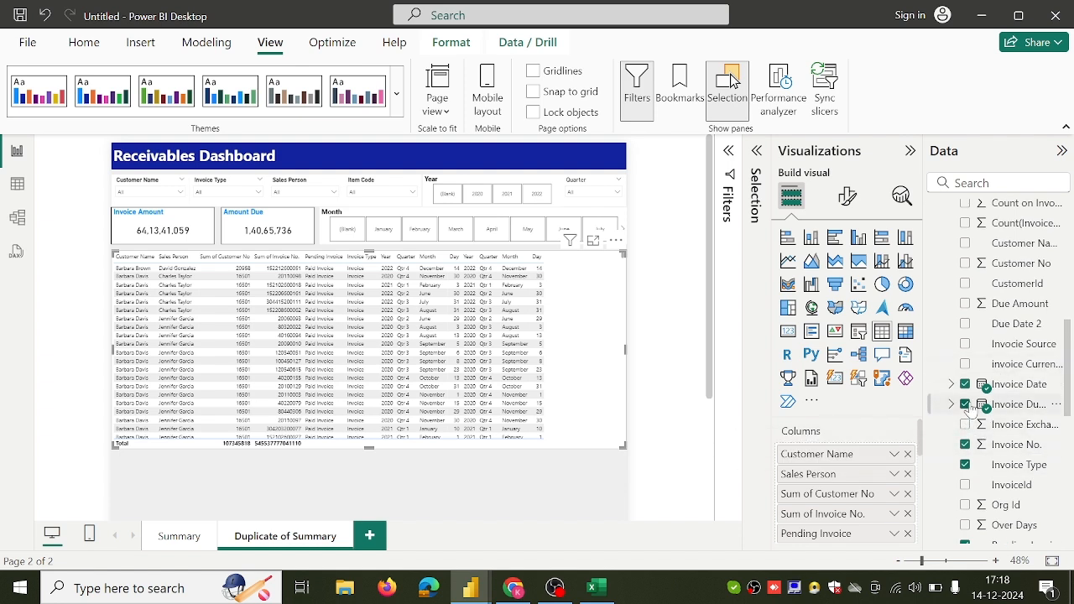
{"action": "left_click", "coordinate": [964, 364]}
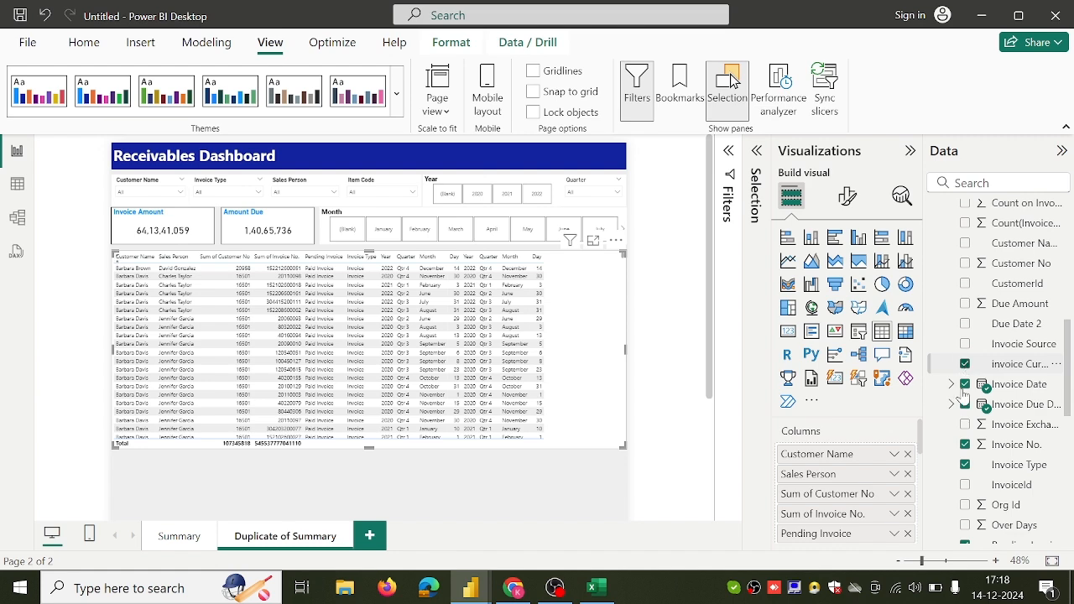
{"action": "left_click", "coordinate": [964, 424]}
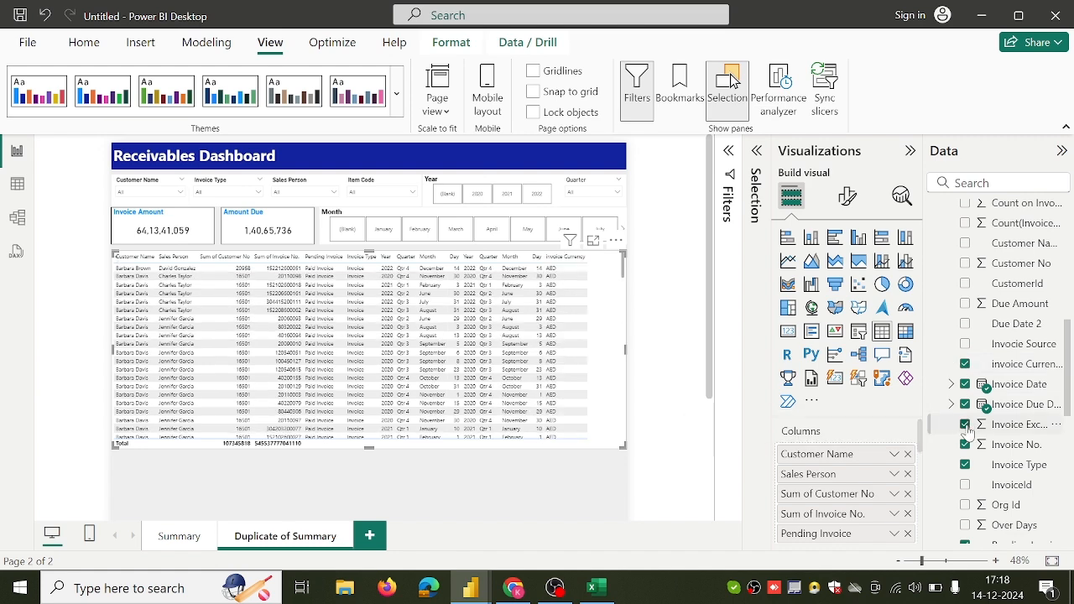
Step: Check the remaining columns in the published report and add Amount and Due Amount from Invoice Header to the table
{"action": "scroll", "coordinate": [1006, 377], "scroll_direction": "down", "scroll_amount": 3}
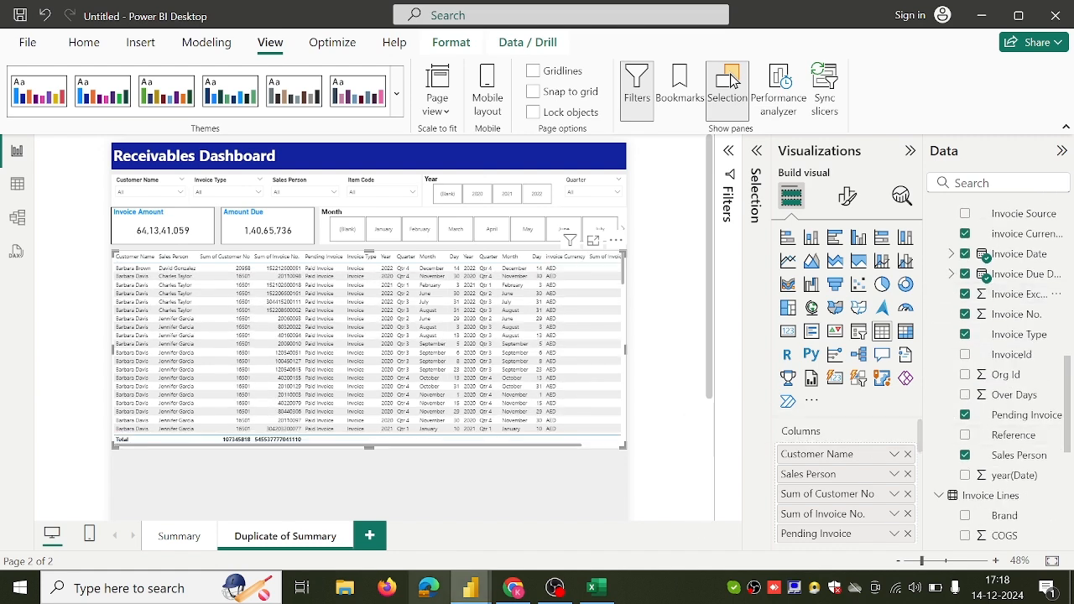
{"action": "left_click", "coordinate": [513, 588]}
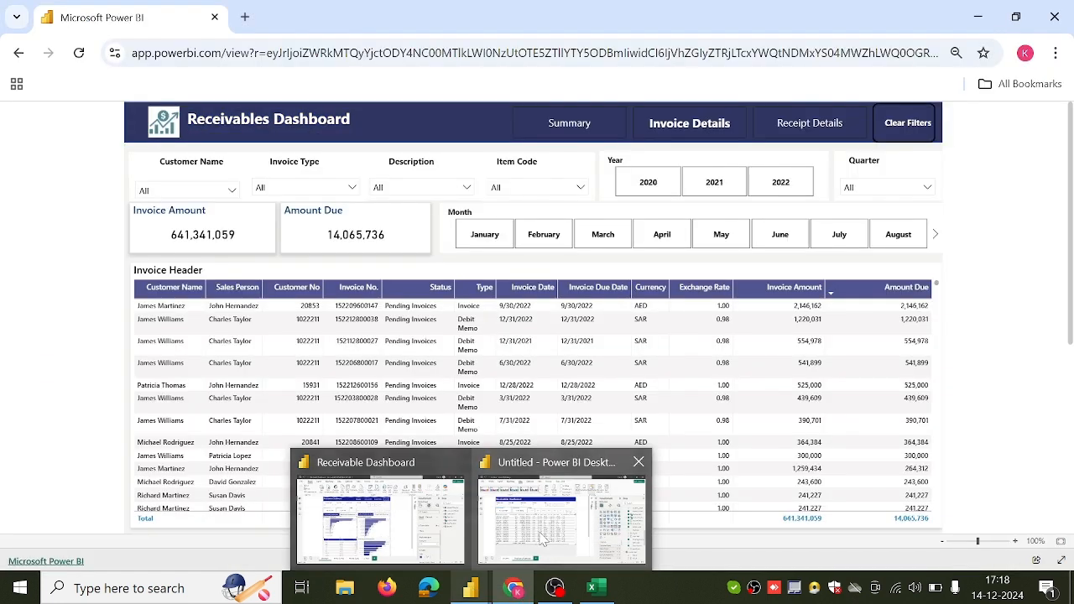
{"action": "left_click", "coordinate": [570, 516]}
{"action": "scroll", "coordinate": [983, 276], "scroll_direction": "up", "scroll_amount": 5}
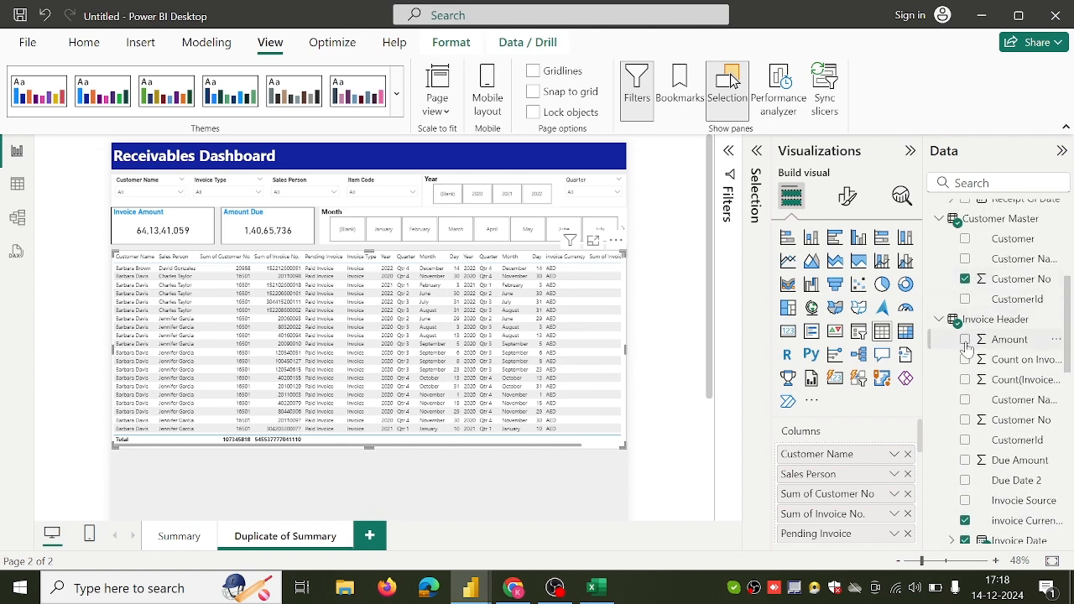
{"action": "scroll", "coordinate": [967, 344], "scroll_direction": "down", "scroll_amount": 3}
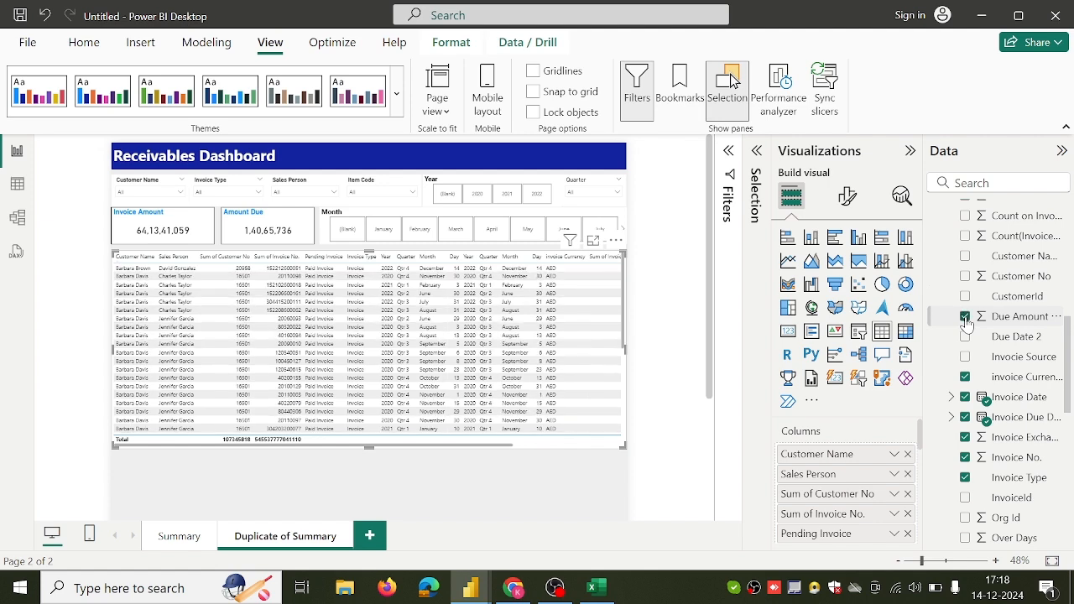
Step: Set the table's Customer No and Invoice No. columns to Don't summarize
{"action": "scroll", "coordinate": [485, 410], "scroll_direction": "down", "scroll_amount": 3}
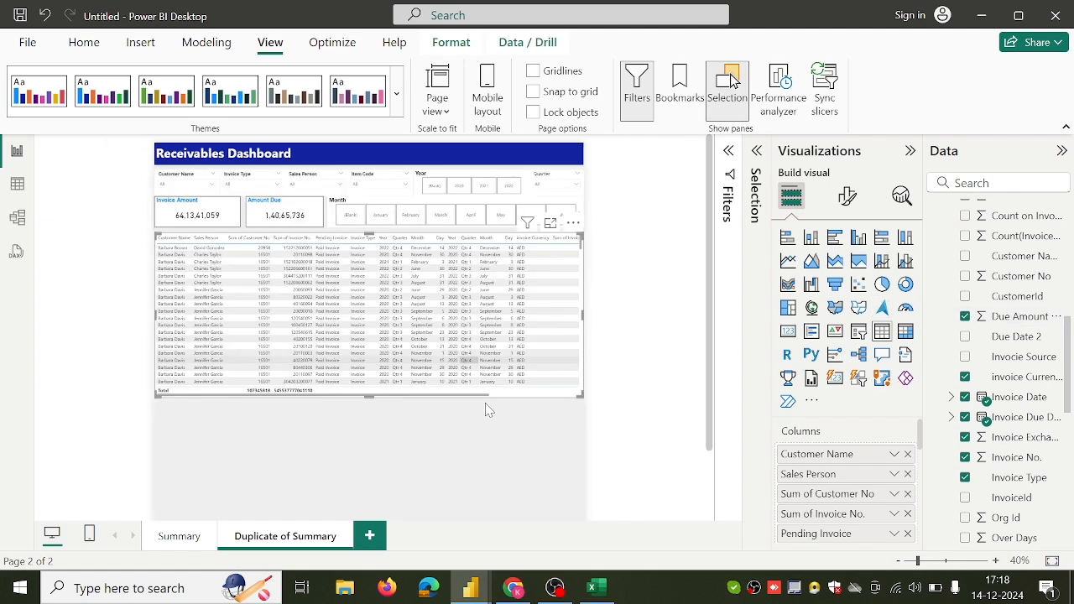
{"action": "scroll", "coordinate": [485, 410], "scroll_direction": "up", "scroll_amount": 5}
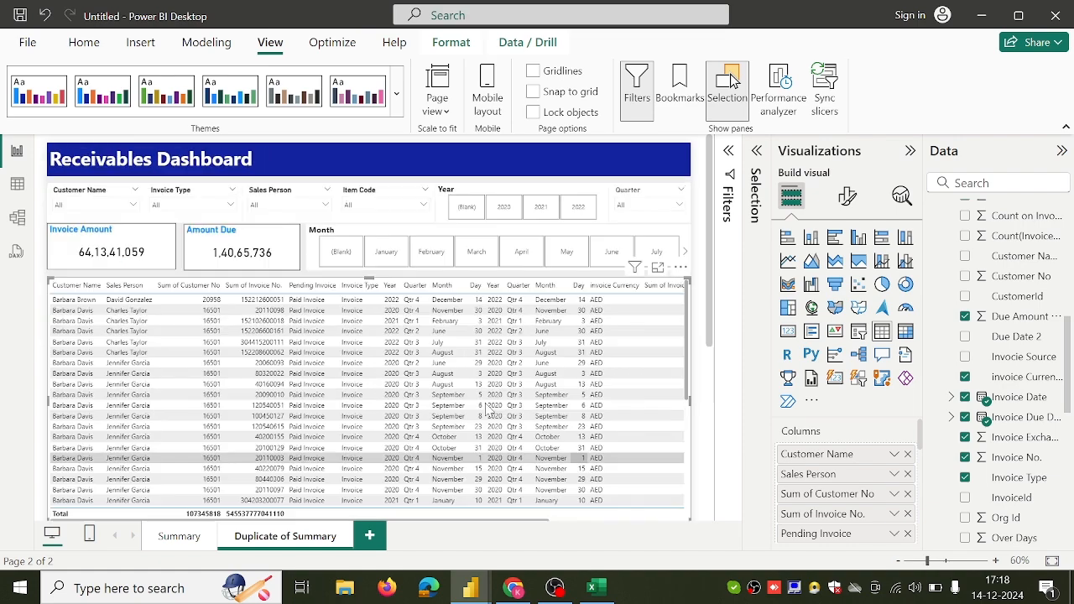
{"action": "scroll", "coordinate": [489, 410], "scroll_direction": "down", "scroll_amount": 3}
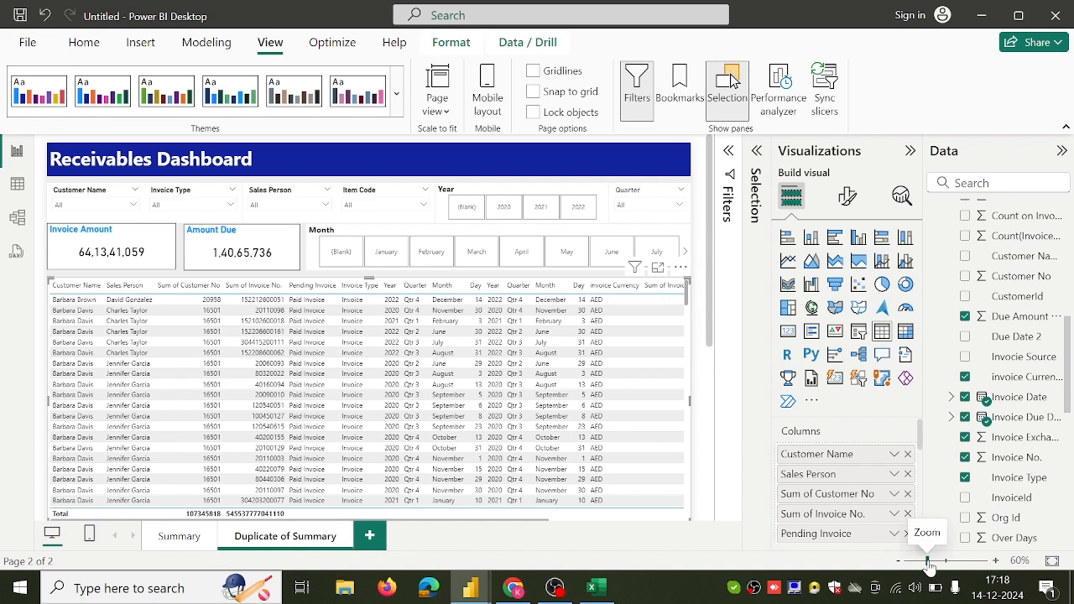
{"action": "right_click", "coordinate": [814, 497]}
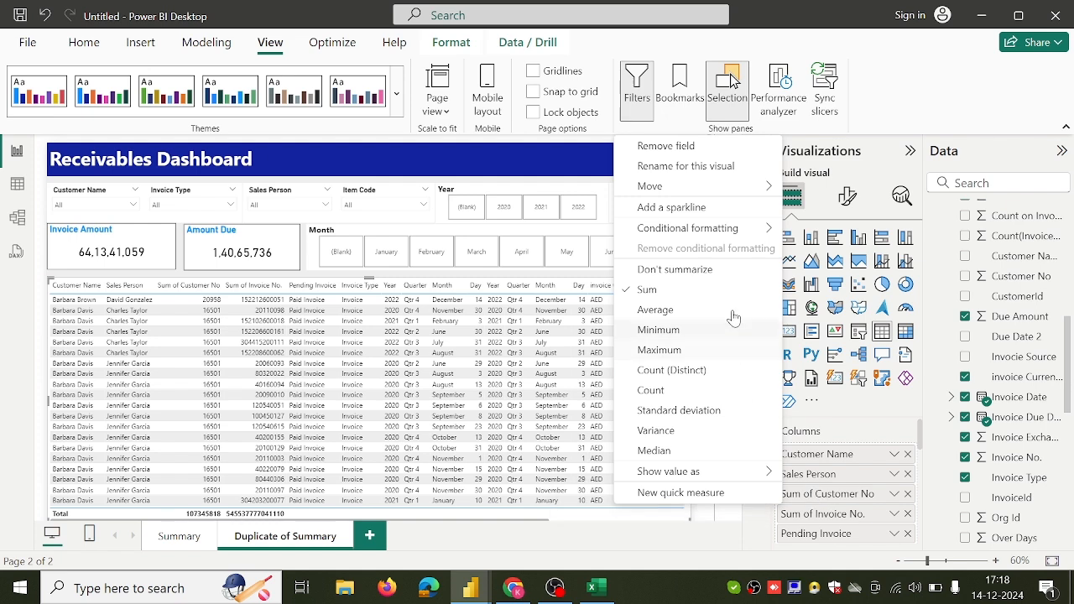
{"action": "left_click", "coordinate": [730, 270]}
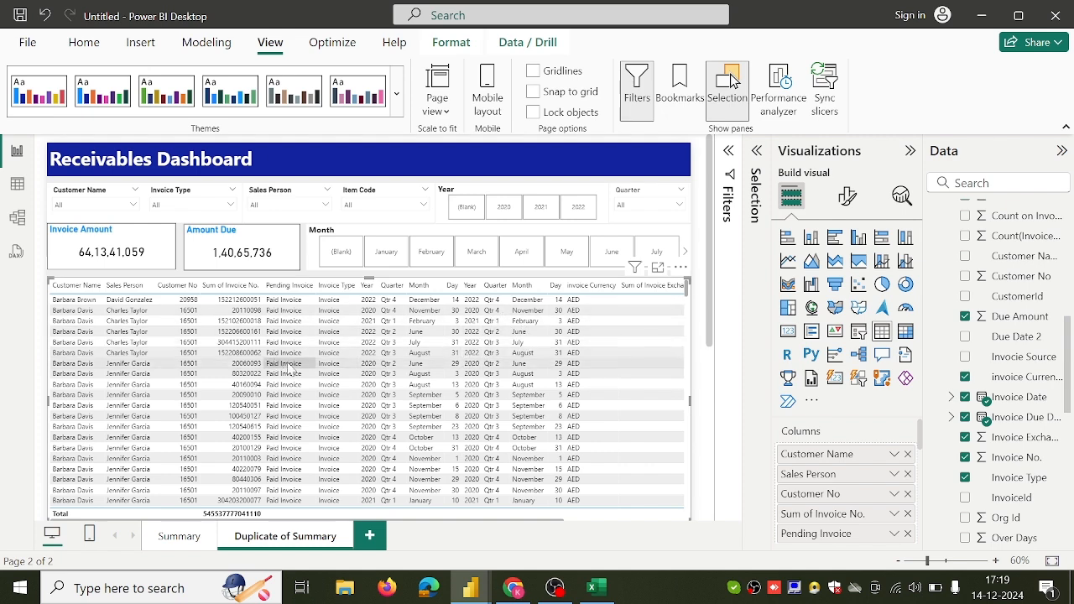
{"action": "right_click", "coordinate": [796, 519]}
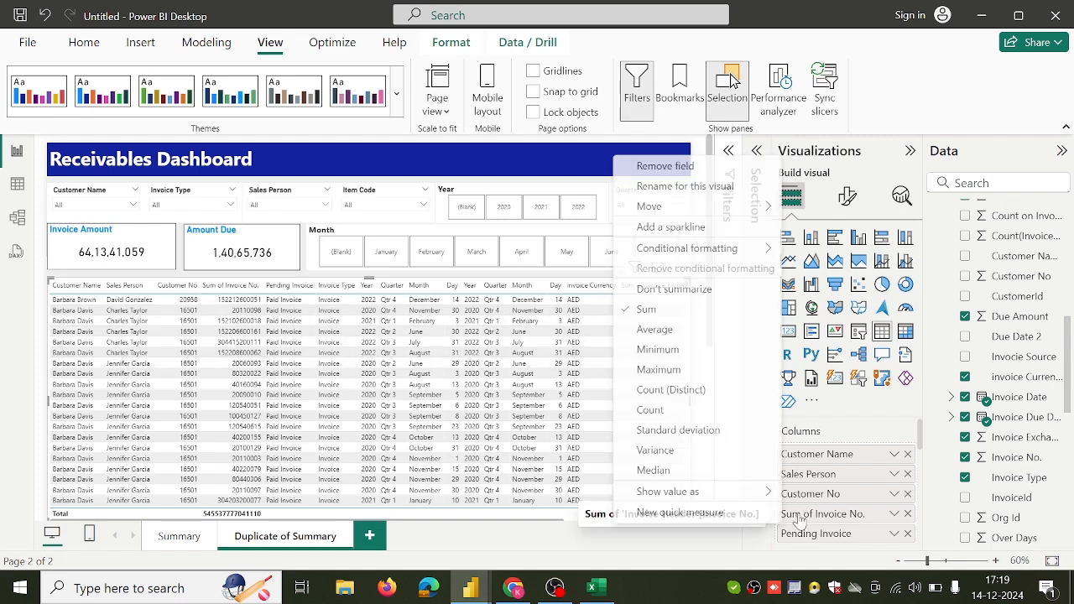
{"action": "left_click", "coordinate": [736, 289]}
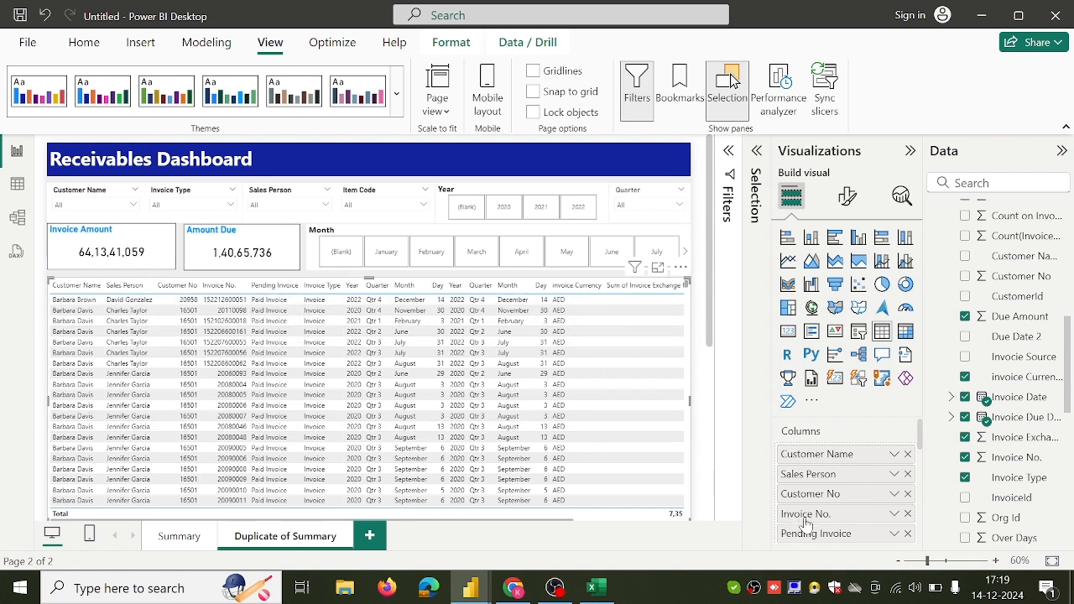
Step: Rename the table's Pending Invoice column to Status for this visual
{"action": "scroll", "coordinate": [815, 539], "scroll_direction": "down", "scroll_amount": 1}
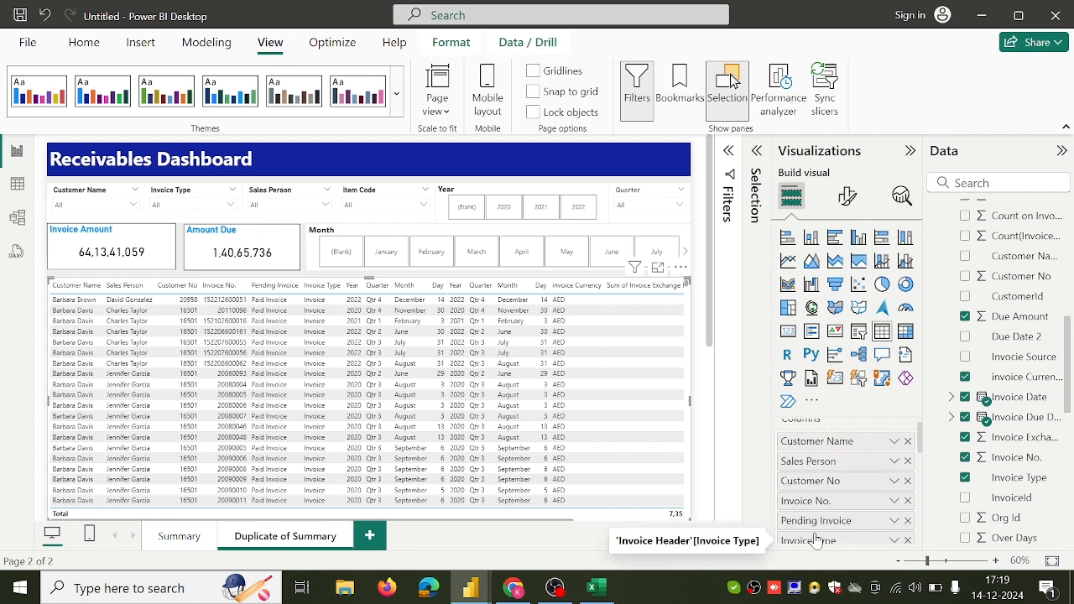
{"action": "double_click", "coordinate": [815, 520]}
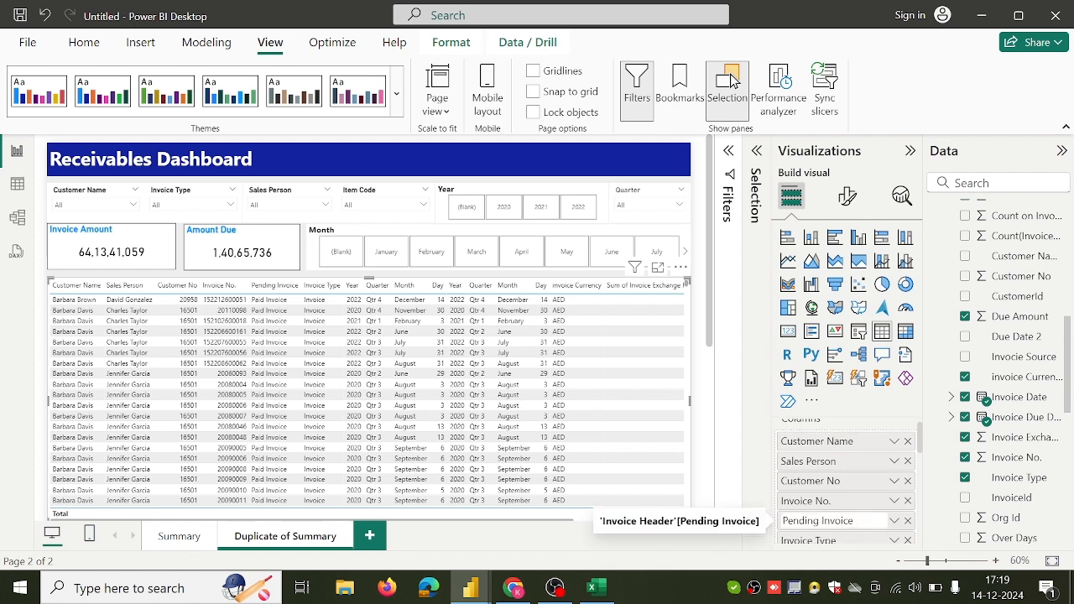
{"action": "key", "text": "BackSpace"}
{"action": "key", "text": "BackSpace"}
{"action": "key", "text": "BackSpace"}
{"action": "key", "text": "BackSpace"}
{"action": "key", "text": "BackSpace"}
{"action": "key", "text": "BackSpace"}
{"action": "key", "text": "BackSpace"}
{"action": "key", "text": "BackSpace"}
{"action": "key", "text": "BackSpace"}
{"action": "key", "text": "BackSpace"}
{"action": "key", "text": "BackSpace"}
{"action": "key", "text": "BackSpace"}
{"action": "key", "text": "BackSpace"}
{"action": "key", "text": "BackSpace"}
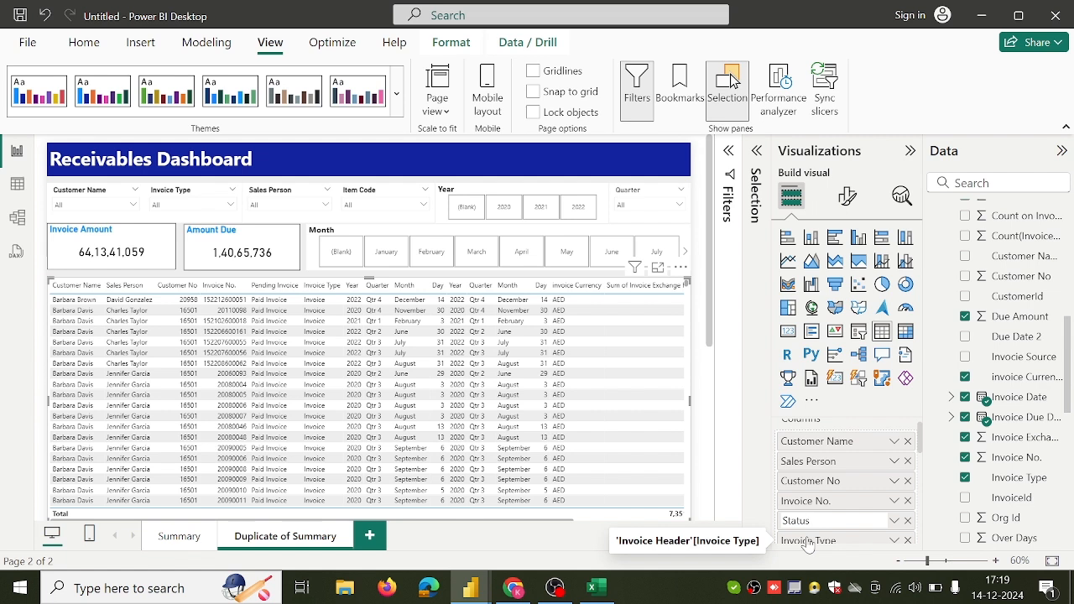
{"action": "scroll", "coordinate": [807, 543], "scroll_direction": "down", "scroll_amount": 3}
{"action": "scroll", "coordinate": [807, 544], "scroll_direction": "up", "scroll_amount": 2}
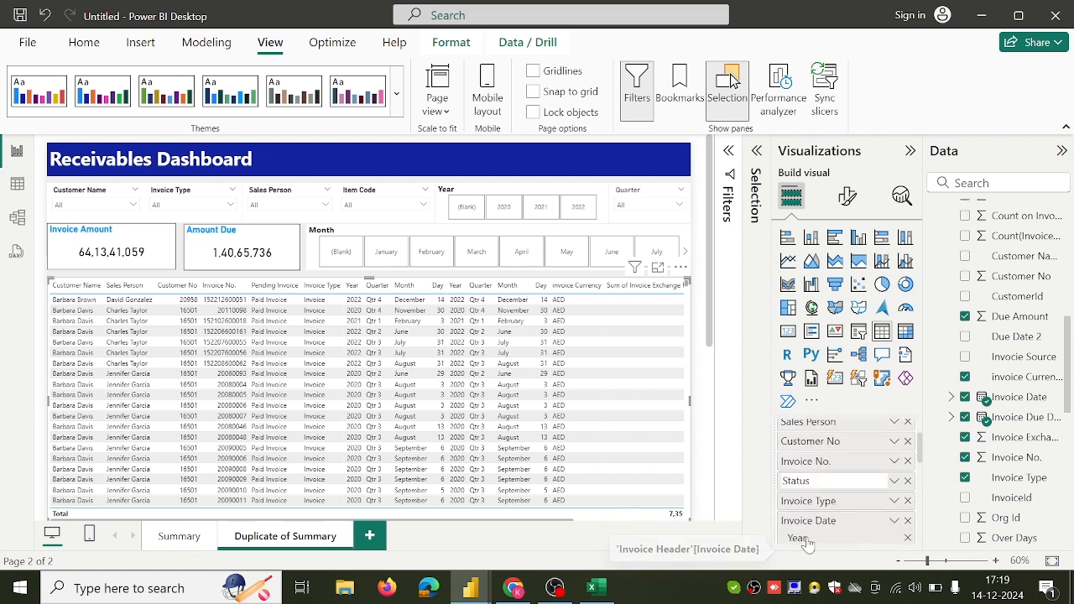
{"action": "scroll", "coordinate": [806, 543], "scroll_direction": "down", "scroll_amount": 2}
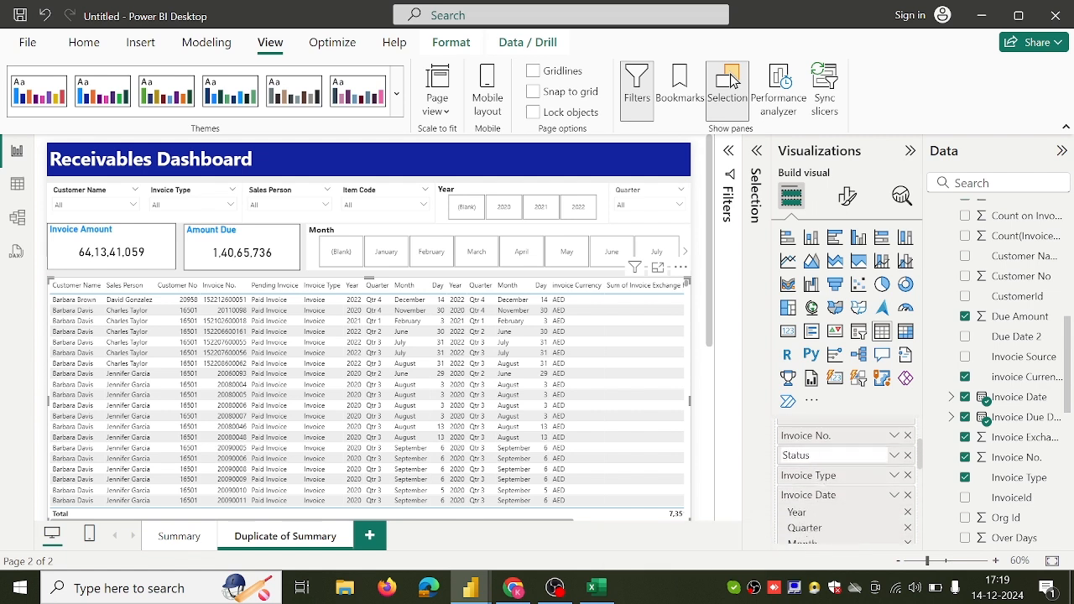
{"action": "key", "text": "Return"}
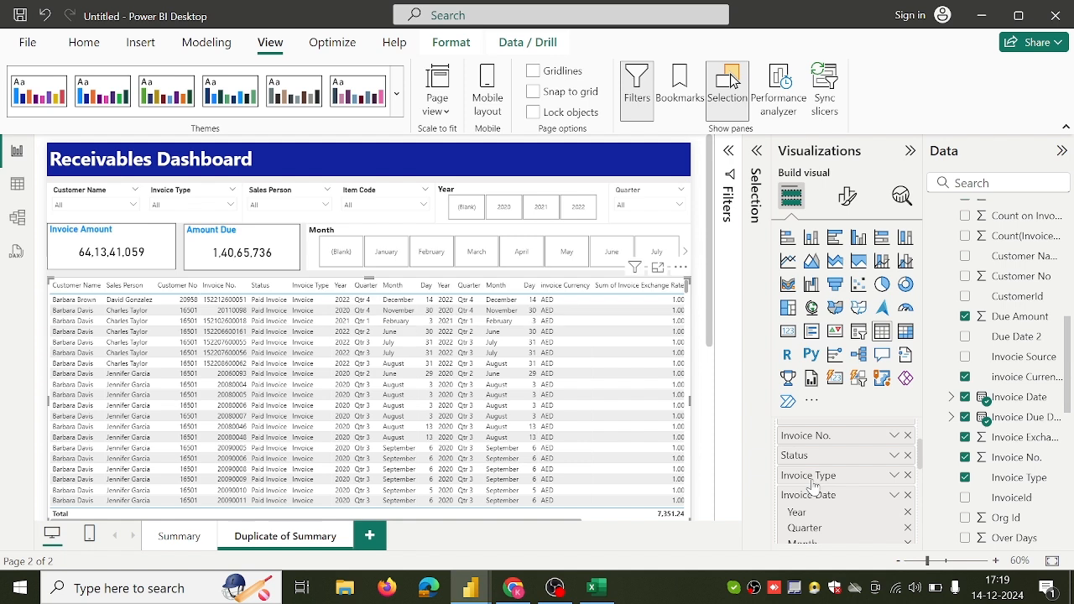
Step: Rename the table's Invoice Type column to Type for this visual
{"action": "double_click", "coordinate": [810, 485]}
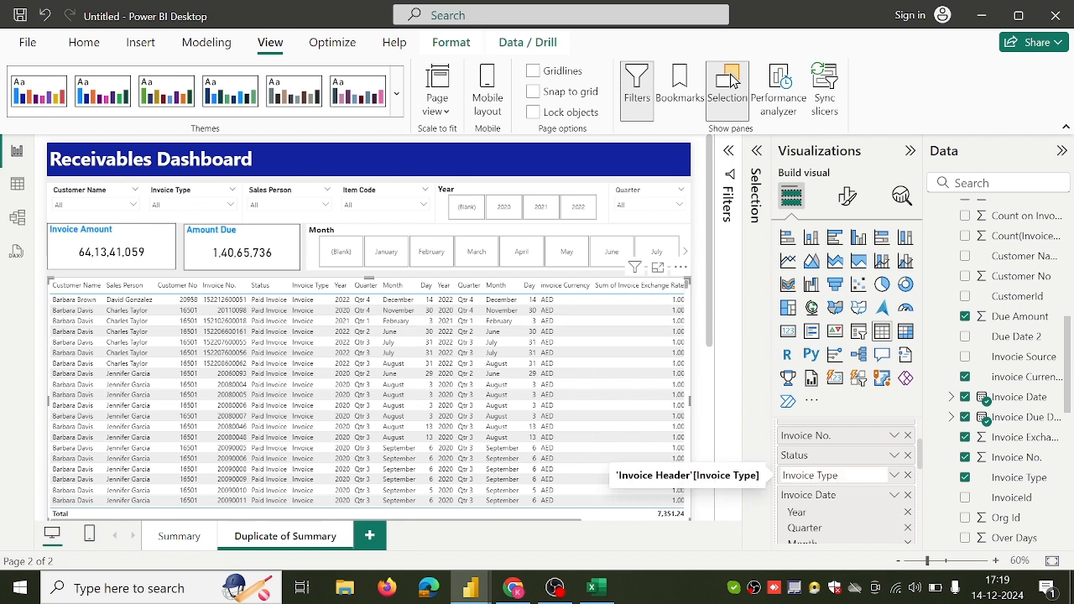
{"action": "key", "text": "BackSpace"}
{"action": "key", "text": "BackSpace"}
{"action": "key", "text": "BackSpace"}
{"action": "key", "text": "BackSpace"}
{"action": "key", "text": "BackSpace"}
{"action": "key", "text": "BackSpace"}
{"action": "key", "text": "BackSpace"}
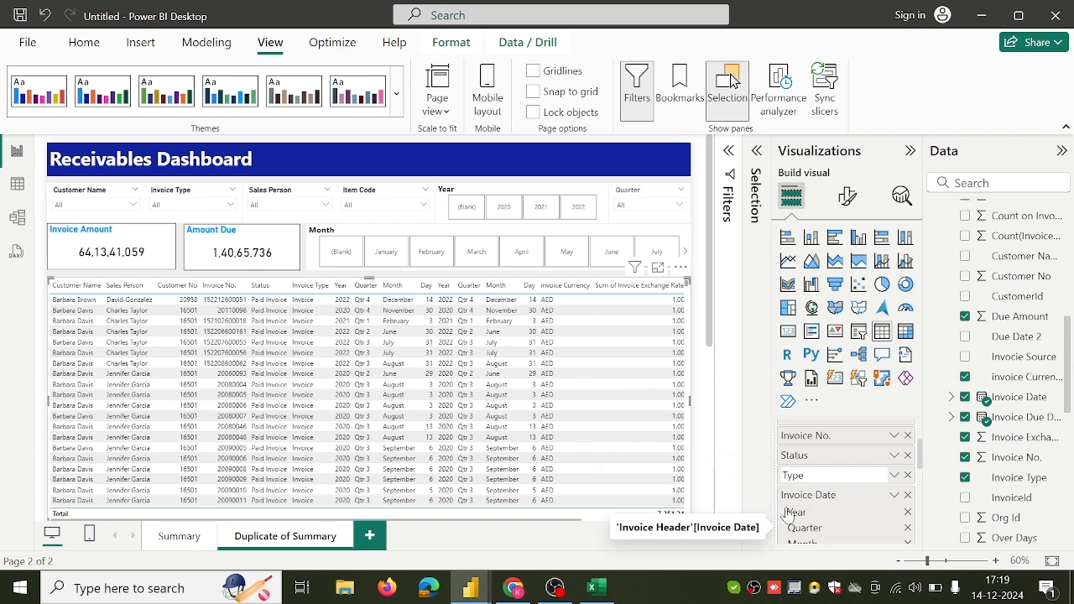
{"action": "key", "text": "Return"}
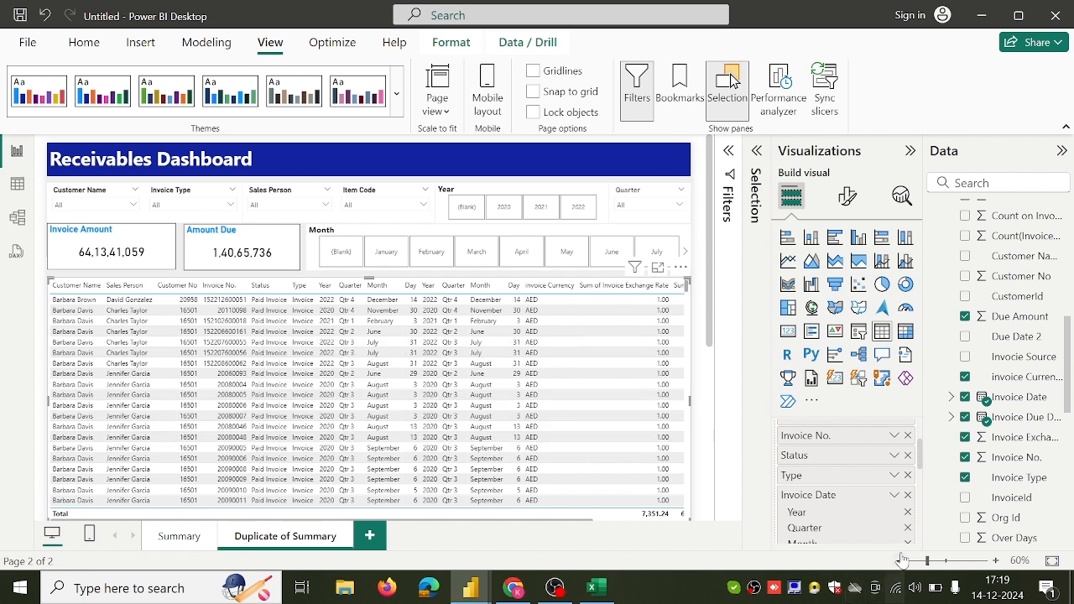
Step: Show the table's Invoice Date and Invoice Due Date columns as plain dates instead of date hierarchies
{"action": "right_click", "coordinate": [845, 502]}
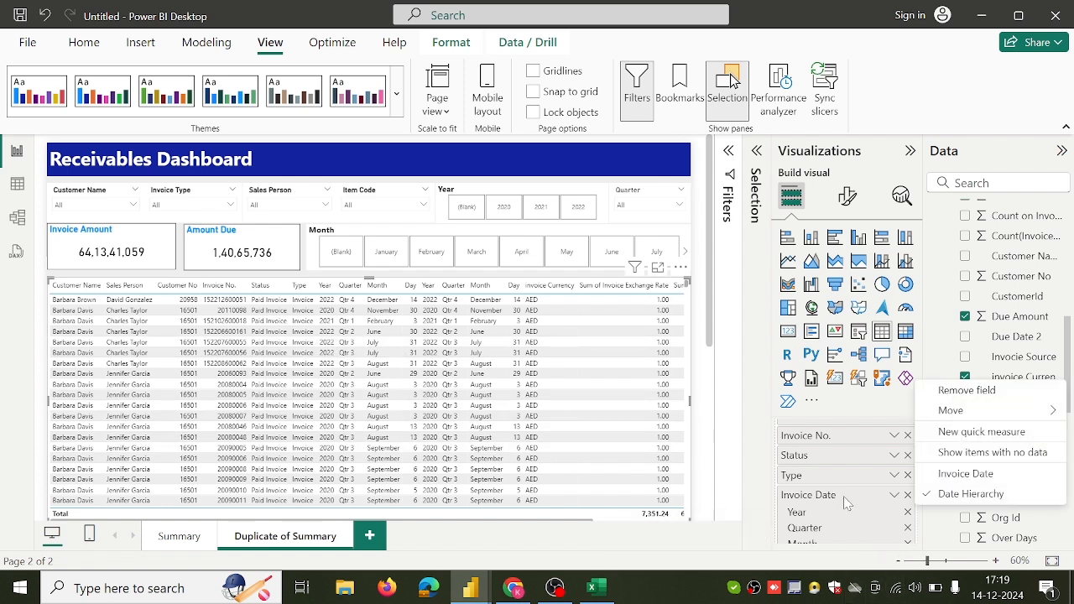
{"action": "left_click", "coordinate": [965, 480]}
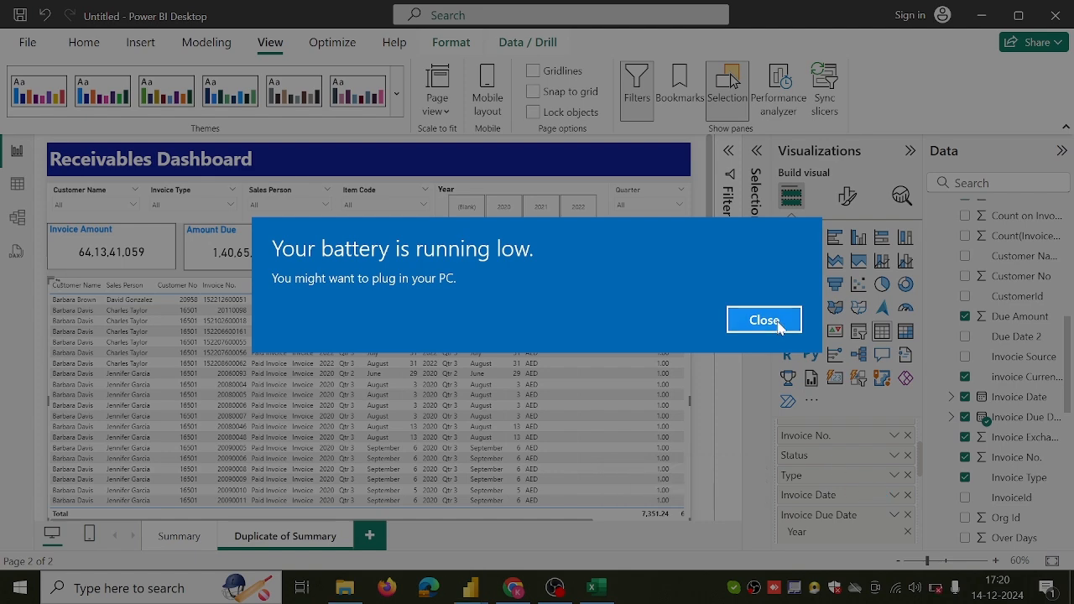
{"action": "left_click", "coordinate": [780, 327]}
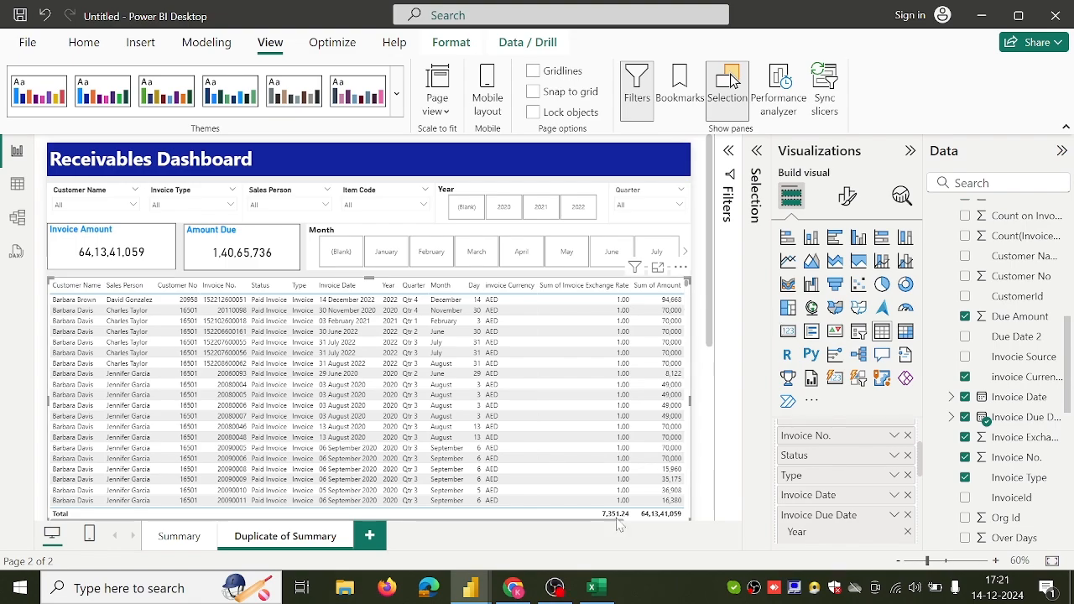
{"action": "left_click_drag", "start_coordinate": [617, 524], "coordinate": [542, 460]}
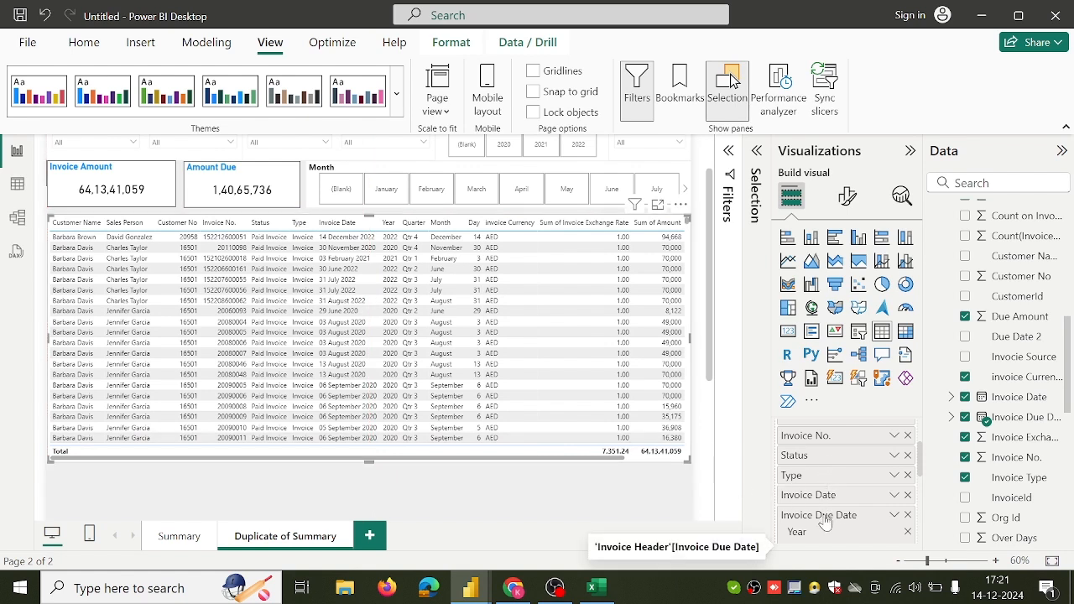
{"action": "left_click", "coordinate": [894, 515]}
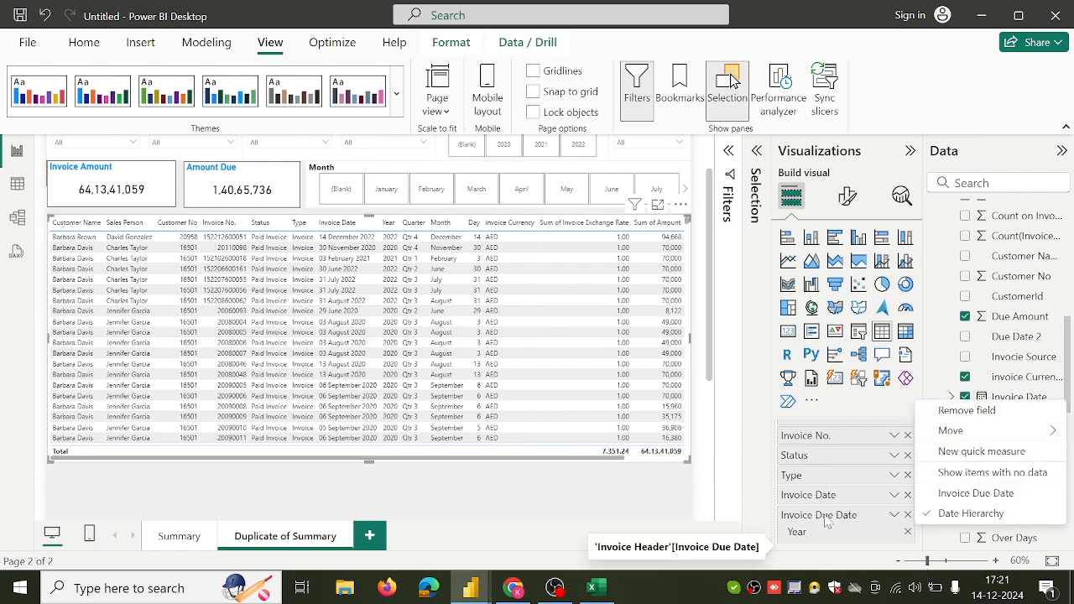
{"action": "left_click", "coordinate": [949, 493]}
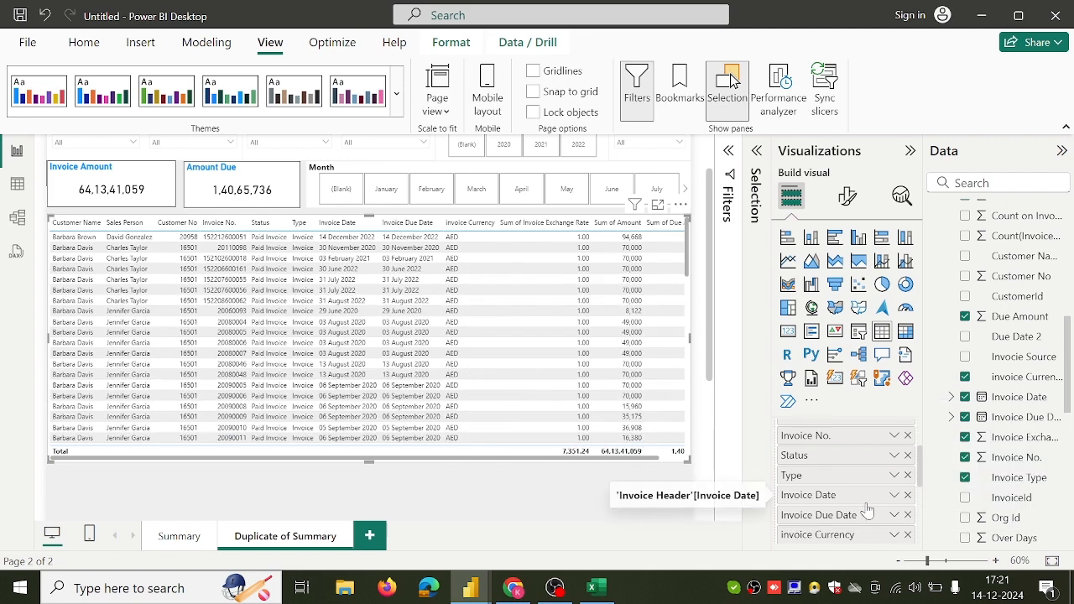
{"action": "scroll", "coordinate": [867, 511], "scroll_direction": "down", "scroll_amount": 5}
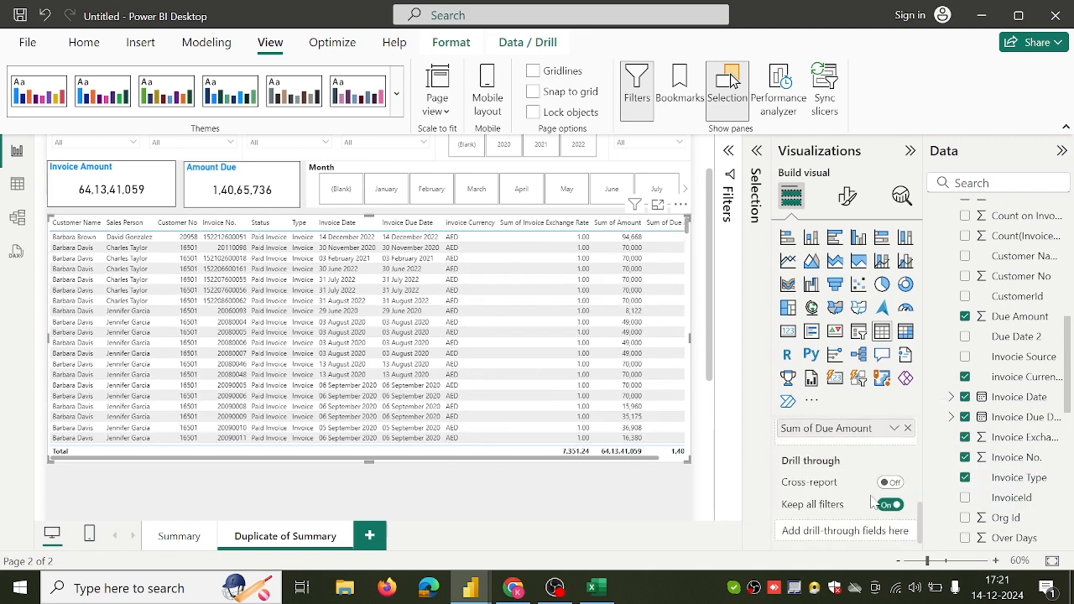
{"action": "scroll", "coordinate": [853, 472], "scroll_direction": "up", "scroll_amount": 4}
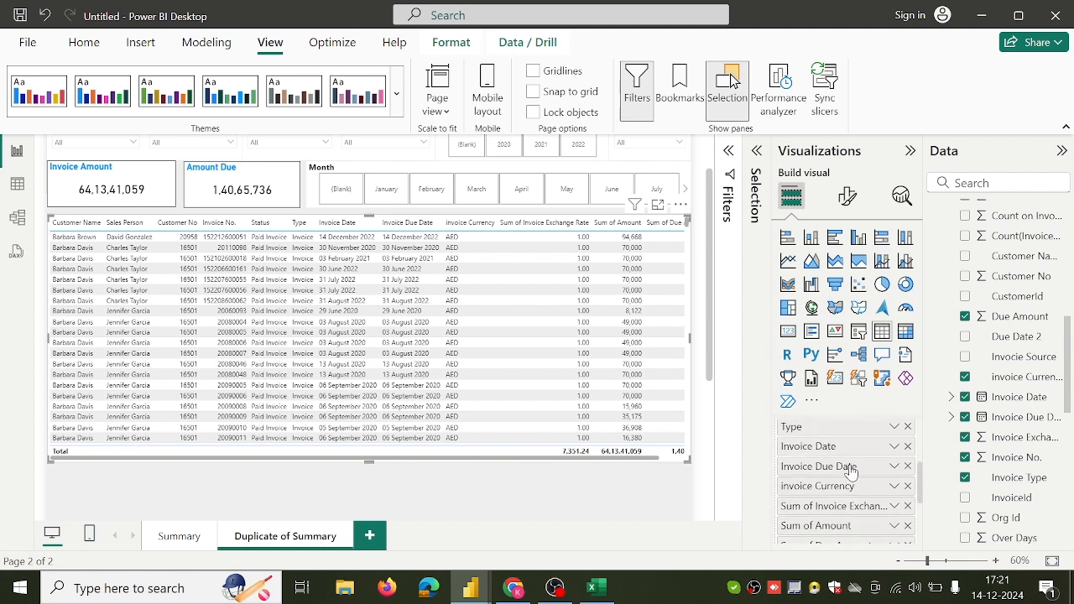
Step: Rename the table's invoice Currency column to Currency for this visual
{"action": "double_click", "coordinate": [812, 495]}
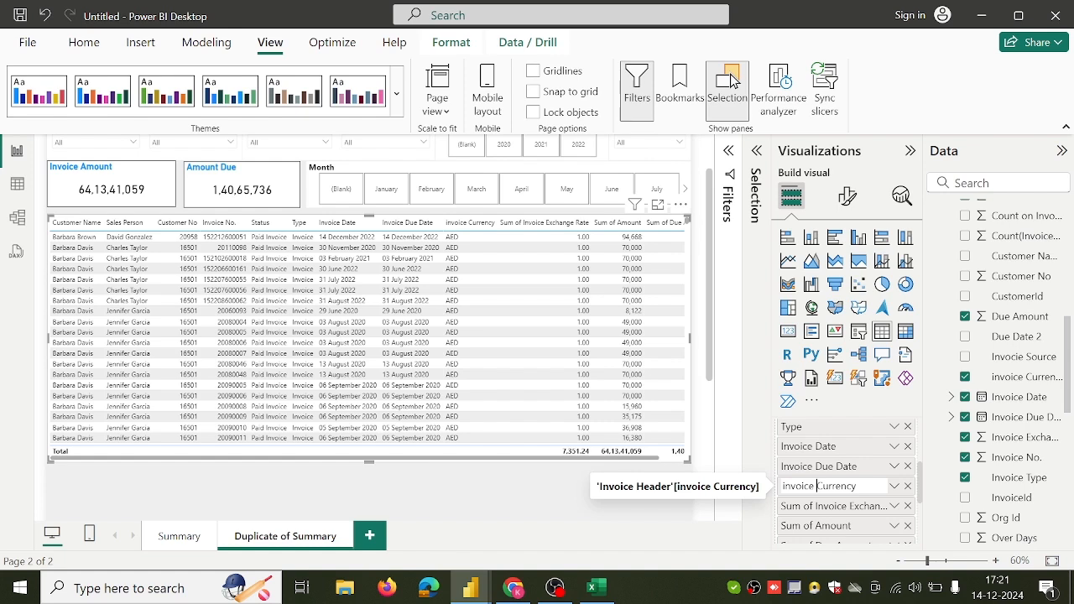
{"action": "key", "text": "BackSpace"}
{"action": "key", "text": "BackSpace"}
{"action": "key", "text": "BackSpace"}
{"action": "key", "text": "BackSpace"}
{"action": "key", "text": "BackSpace"}
{"action": "key", "text": "BackSpace"}
{"action": "key", "text": "BackSpace"}
{"action": "key", "text": "BackSpace"}
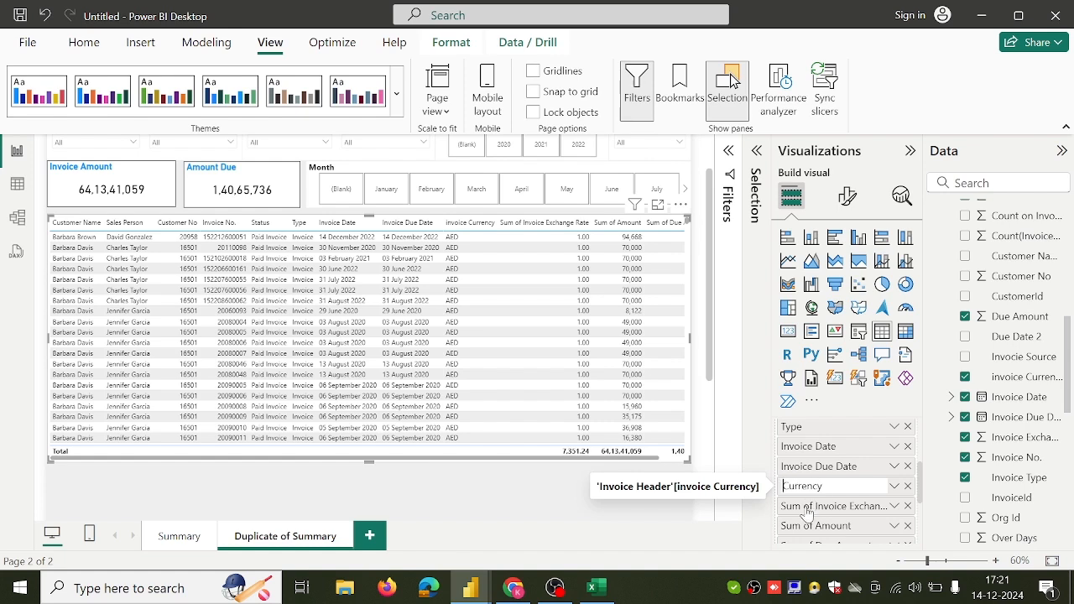
{"action": "key", "text": "Return"}
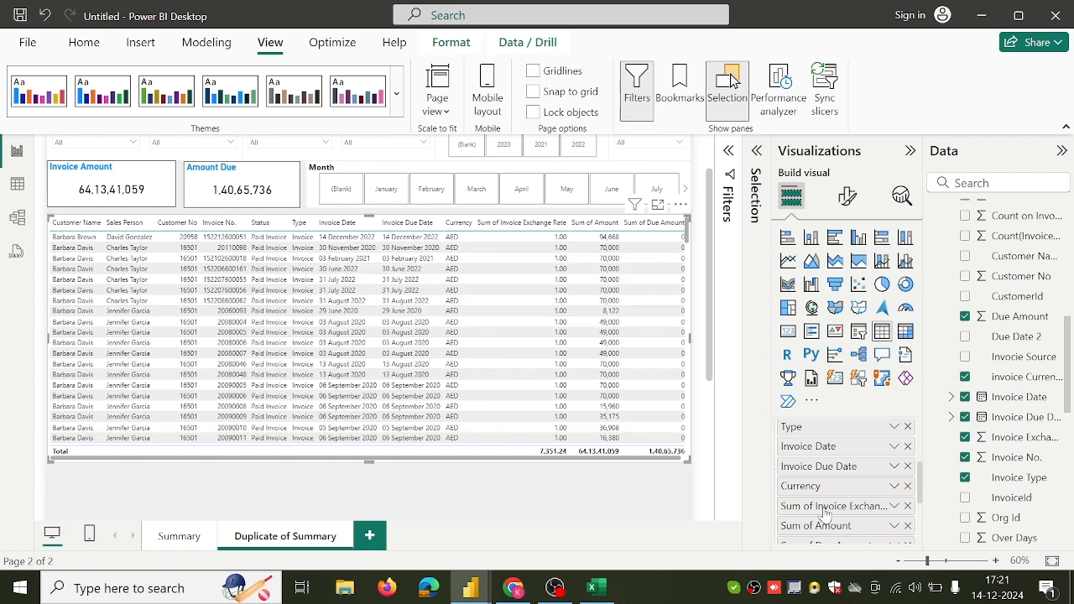
Step: Rename the table's Sum of Invoice Exchange Rate column to Exchange Rate for this visual
{"action": "double_click", "coordinate": [829, 508]}
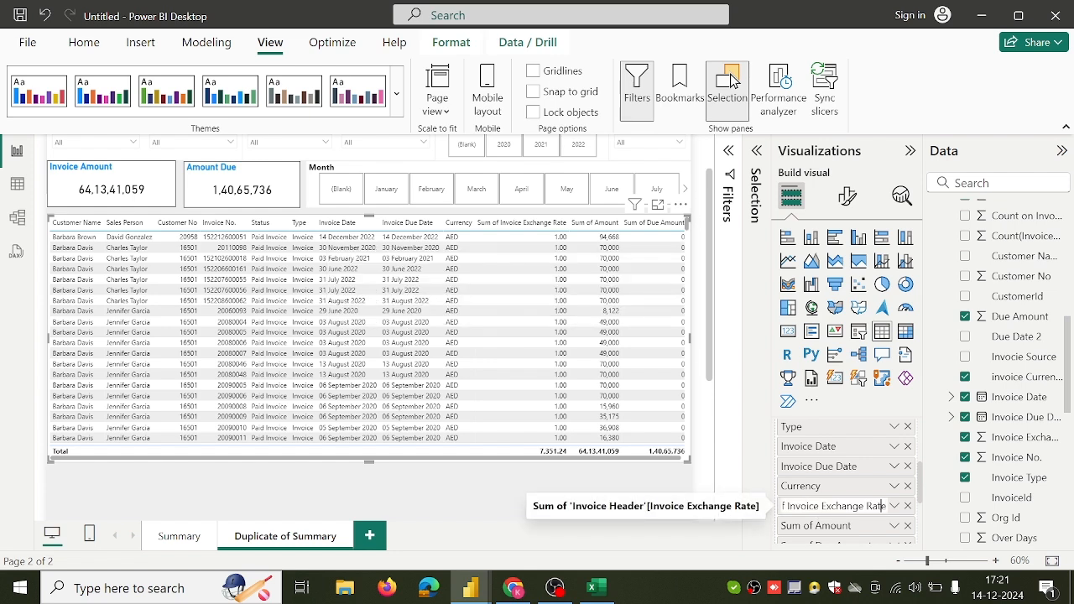
{"action": "key", "text": "BackSpace"}
{"action": "key", "text": "BackSpace"}
{"action": "key", "text": "BackSpace"}
{"action": "key", "text": "BackSpace"}
{"action": "key", "text": "BackSpace"}
{"action": "key", "text": "BackSpace"}
{"action": "key", "text": "BackSpace"}
{"action": "key", "text": "BackSpace"}
{"action": "key", "text": "BackSpace"}
{"action": "key", "text": "BackSpace"}
{"action": "key", "text": "BackSpace"}
{"action": "key", "text": "BackSpace"}
{"action": "key", "text": "BackSpace"}
{"action": "key", "text": "BackSpace"}
{"action": "key", "text": "BackSpace"}
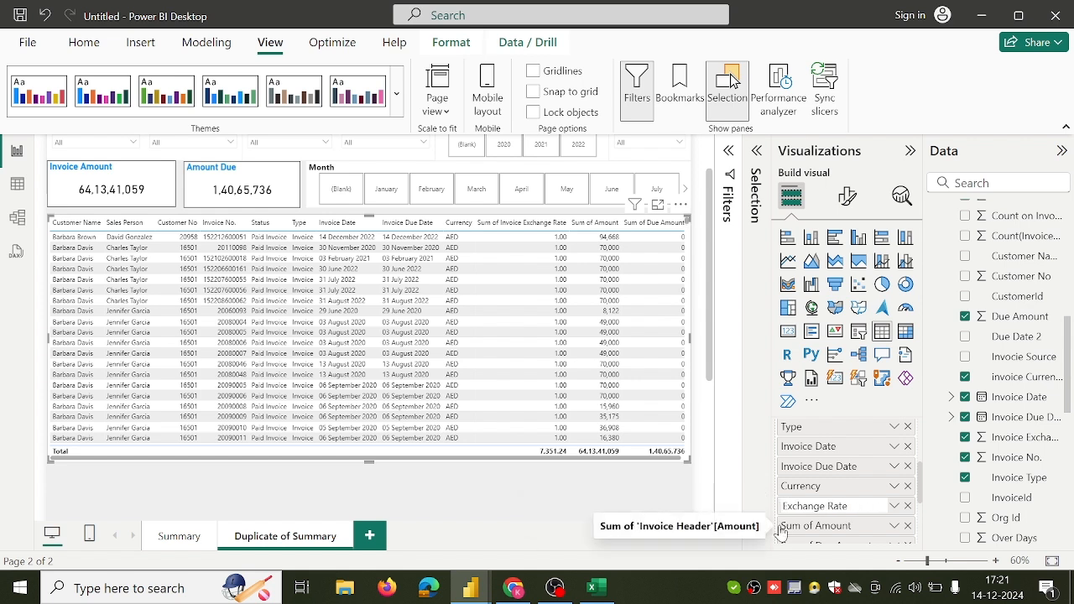
{"action": "key", "text": "Return"}
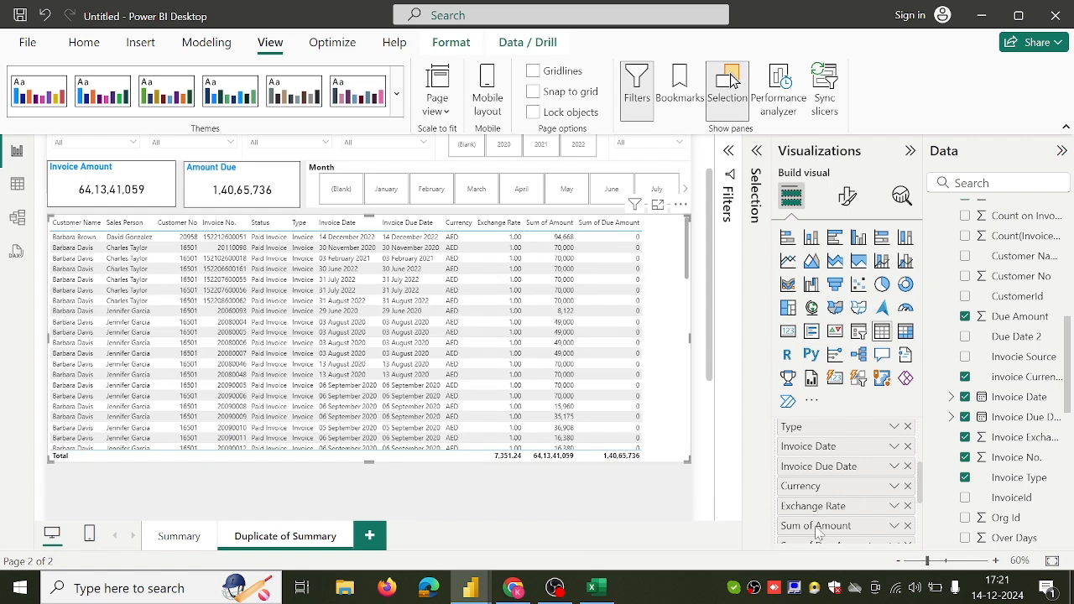
Step: Rename the table's Sum of Amount column to Invoice Amount for this visual
{"action": "double_click", "coordinate": [818, 526]}
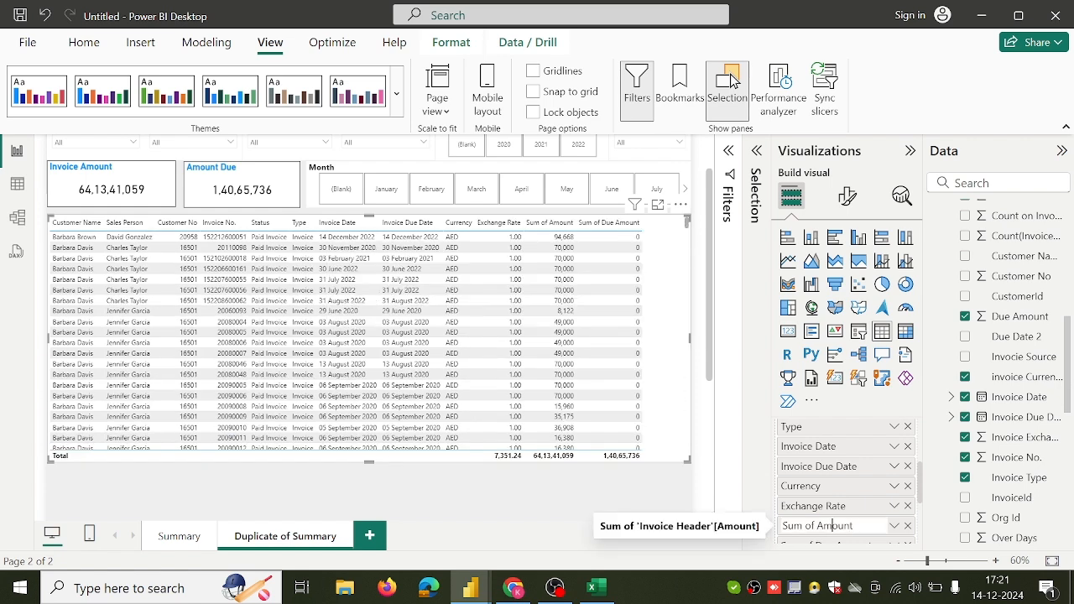
{"action": "key", "text": "BackSpace"}
{"action": "key", "text": "BackSpace"}
{"action": "key", "text": "BackSpace"}
{"action": "key", "text": "BackSpace"}
{"action": "key", "text": "BackSpace"}
{"action": "type", "text": "Invoice"}
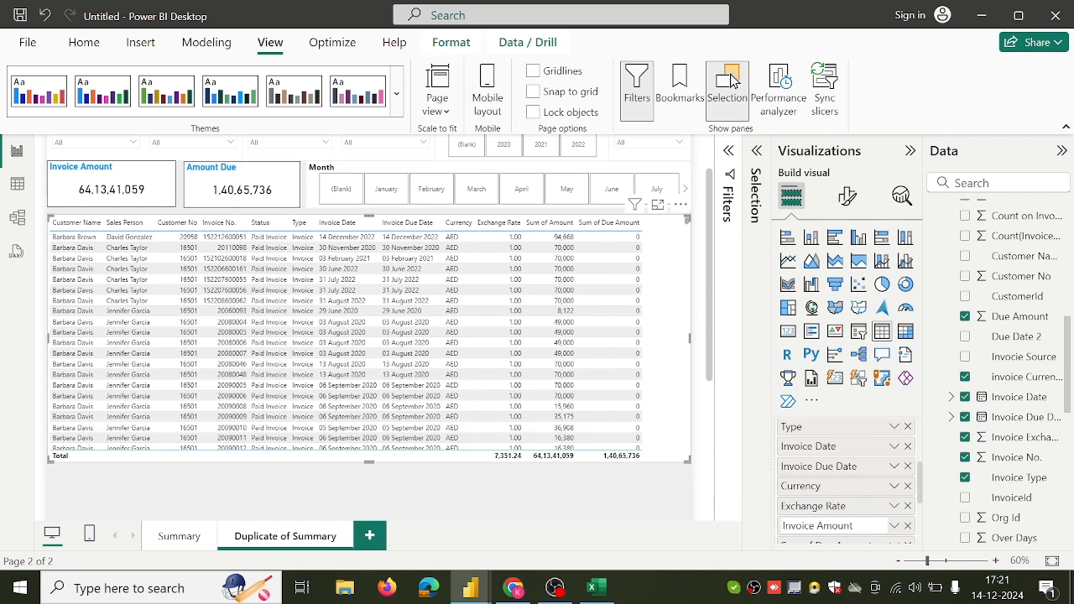
{"action": "key", "text": "Return"}
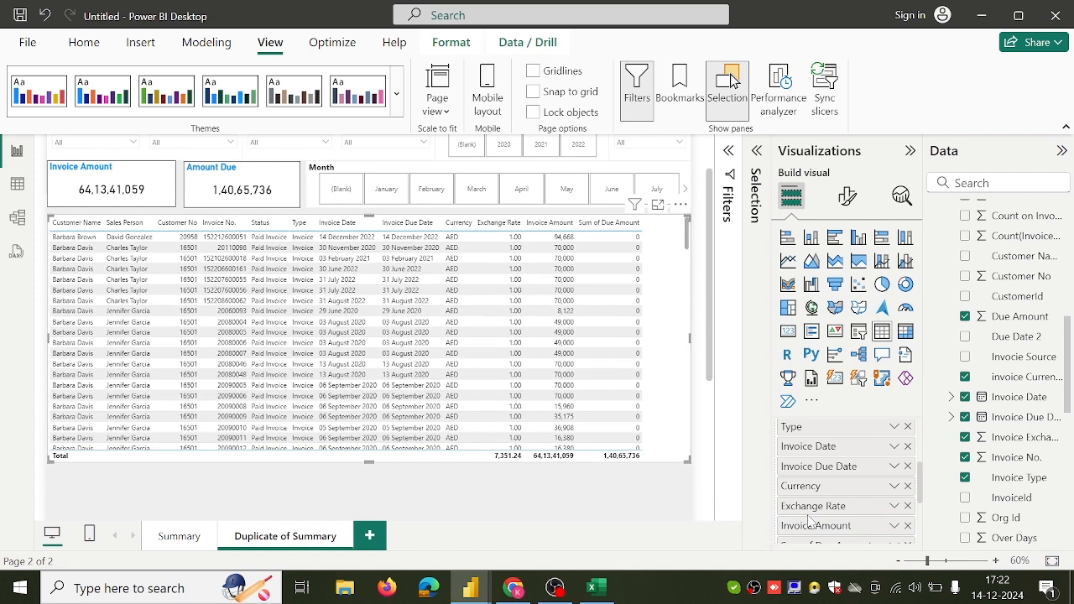
Step: Rename the table's Sum of Due Amount column to Due Amount for this visual
{"action": "scroll", "coordinate": [808, 521], "scroll_direction": "down", "scroll_amount": 3}
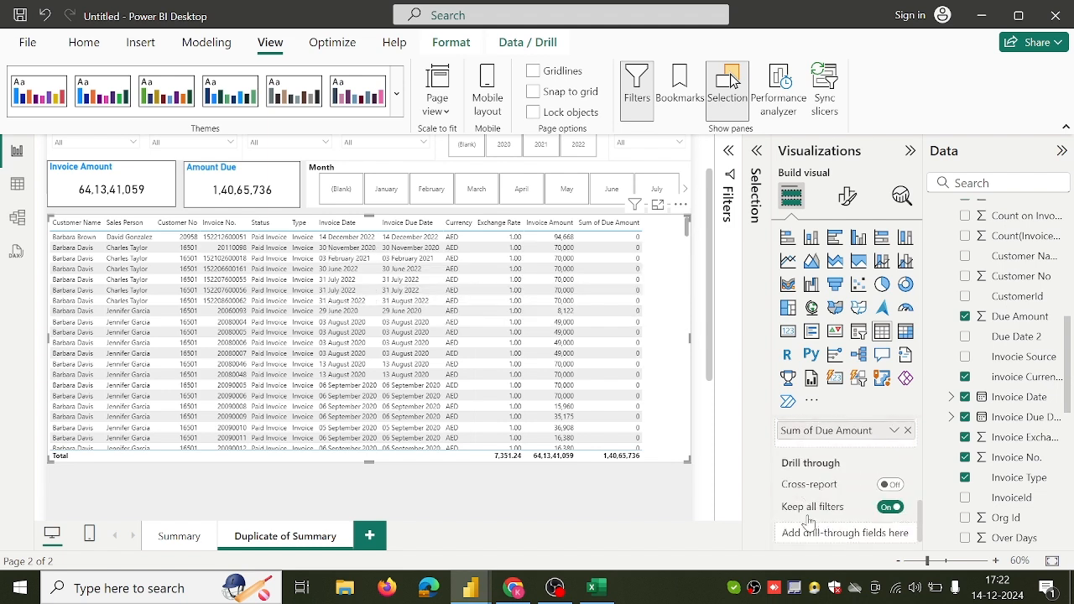
{"action": "double_click", "coordinate": [821, 430]}
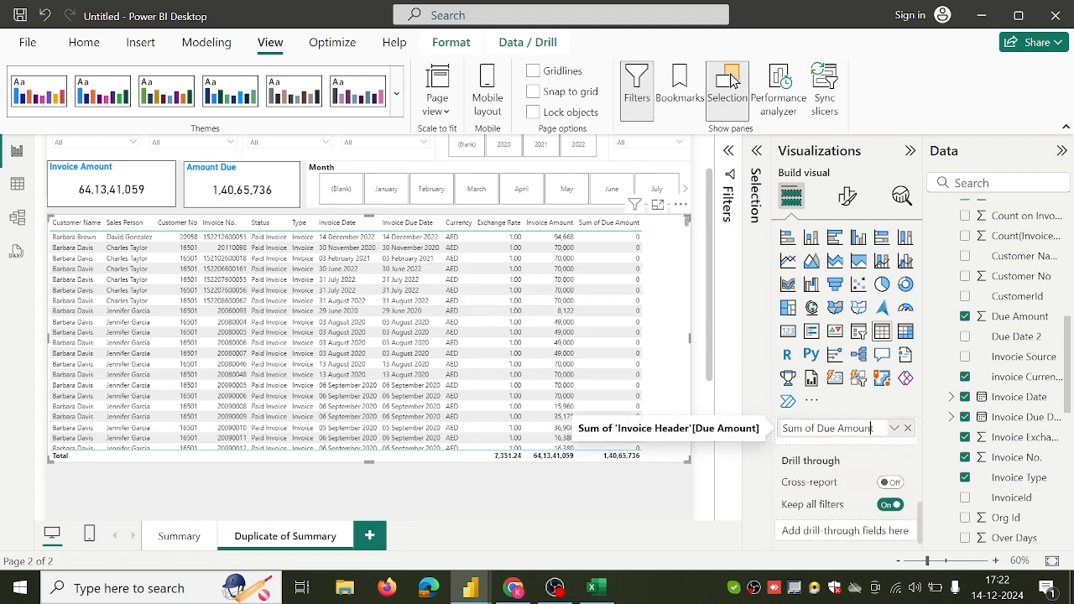
{"action": "key", "text": "BackSpace"}
{"action": "key", "text": "BackSpace"}
{"action": "key", "text": "BackSpace"}
{"action": "key", "text": "BackSpace"}
{"action": "key", "text": "BackSpace"}
{"action": "key", "text": "BackSpace"}
{"action": "key", "text": "BackSpace"}
{"action": "left_click", "coordinate": [816, 458]}
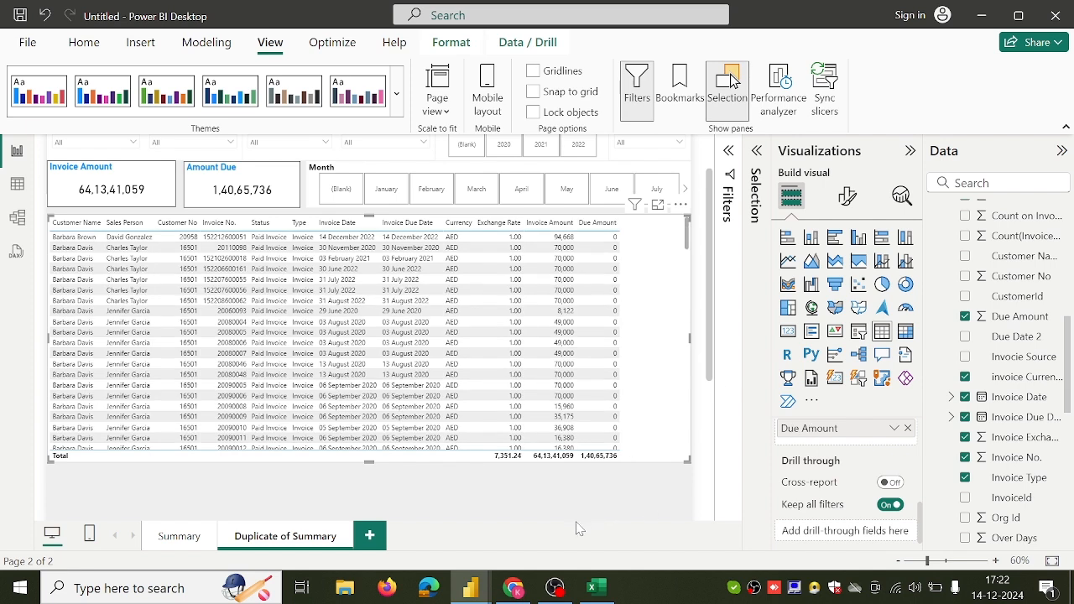
Step: Check the columns against the published report in the browser, and set the table's Exchange Rate column to Don't summarize in Power BI Desktop
{"action": "left_click", "coordinate": [525, 592]}
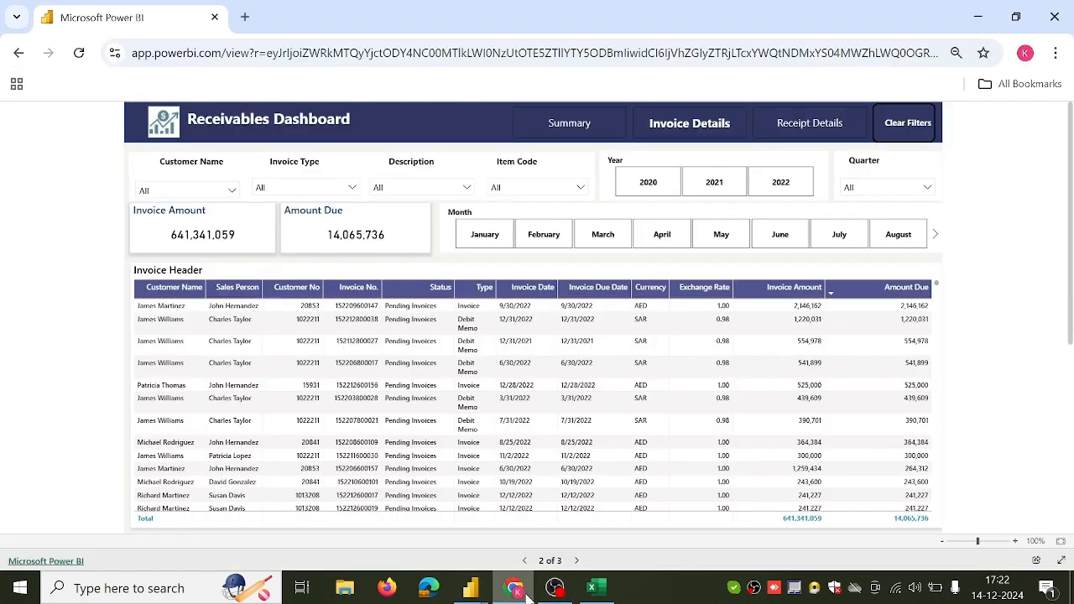
{"action": "mouse_move", "coordinate": [472, 589]}
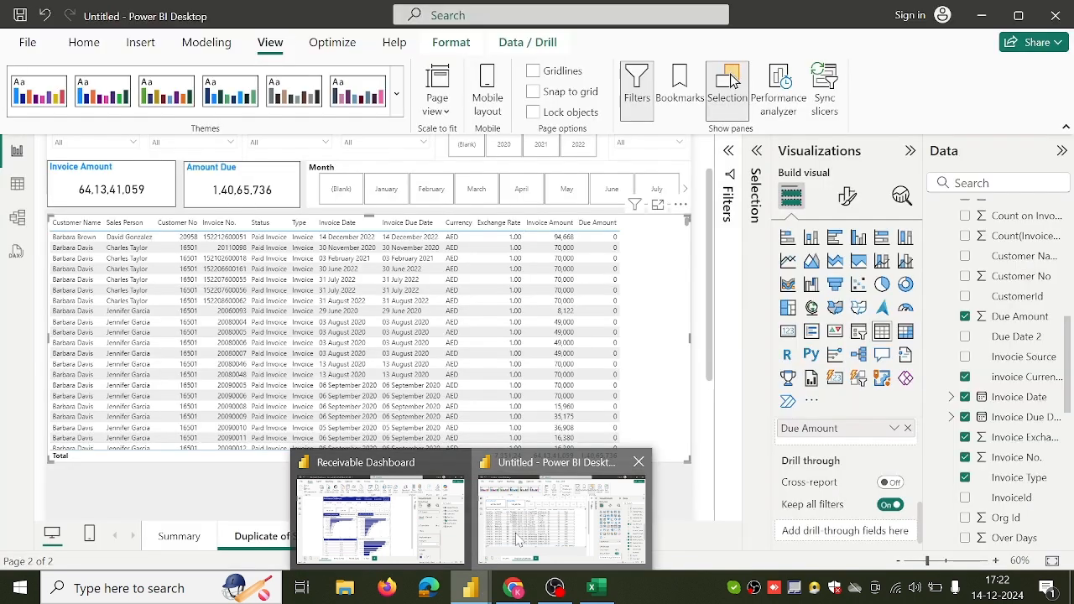
{"action": "left_click", "coordinate": [518, 540]}
{"action": "scroll", "coordinate": [812, 469], "scroll_direction": "up", "scroll_amount": 3}
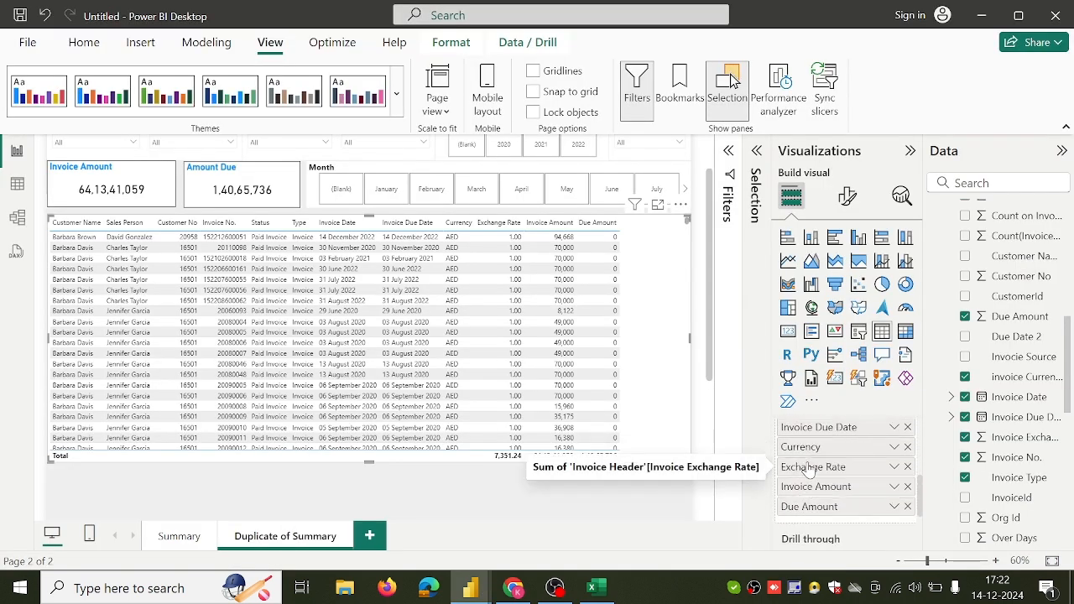
{"action": "right_click", "coordinate": [809, 469]}
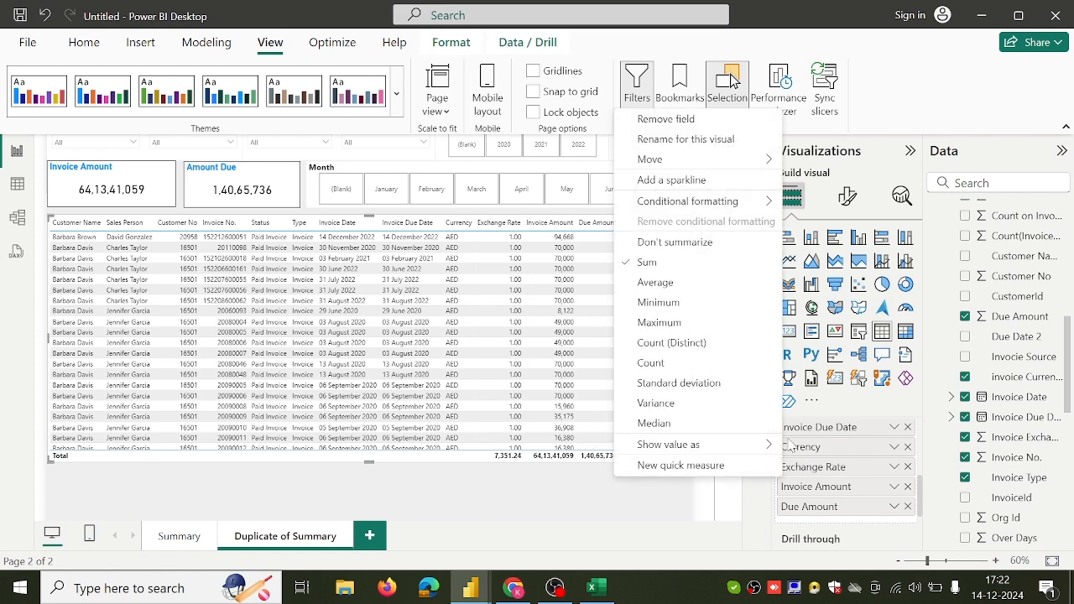
{"action": "left_click", "coordinate": [705, 245]}
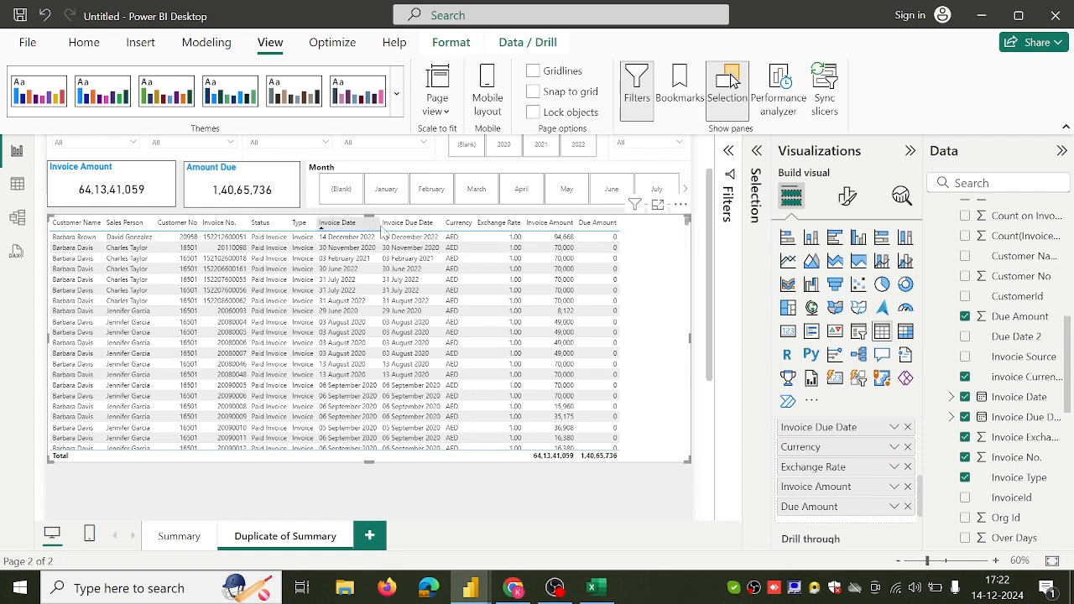
Step: Widen the table's Invoice Date, Type, Status and Invoice No. columns so the table fills more of its frame
{"action": "left_click_drag", "start_coordinate": [379, 223], "coordinate": [397, 223]}
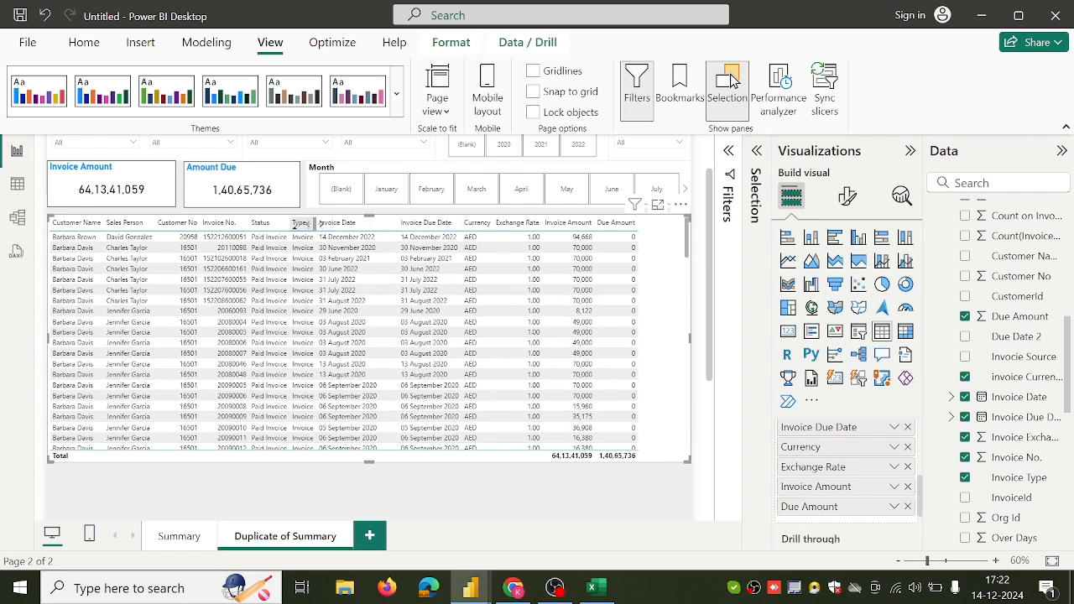
{"action": "mouse_move", "coordinate": [314, 223]}
{"action": "left_mouse_down"}
{"action": "mouse_move", "coordinate": [332, 223]}
{"action": "mouse_move", "coordinate": [303, 228]}
{"action": "left_mouse_up"}
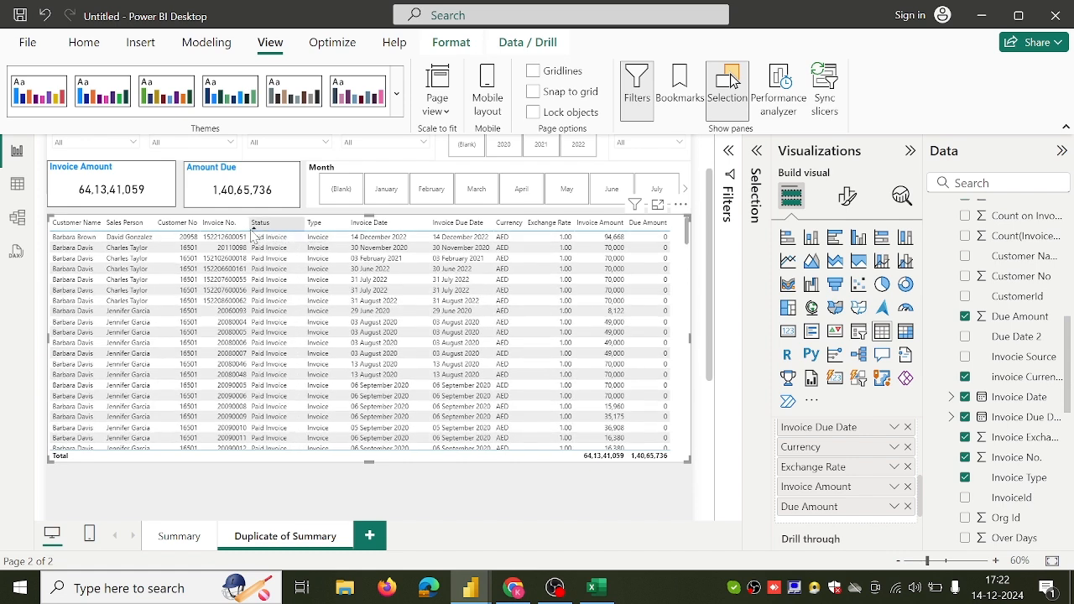
{"action": "left_click_drag", "start_coordinate": [246, 229], "coordinate": [257, 228]}
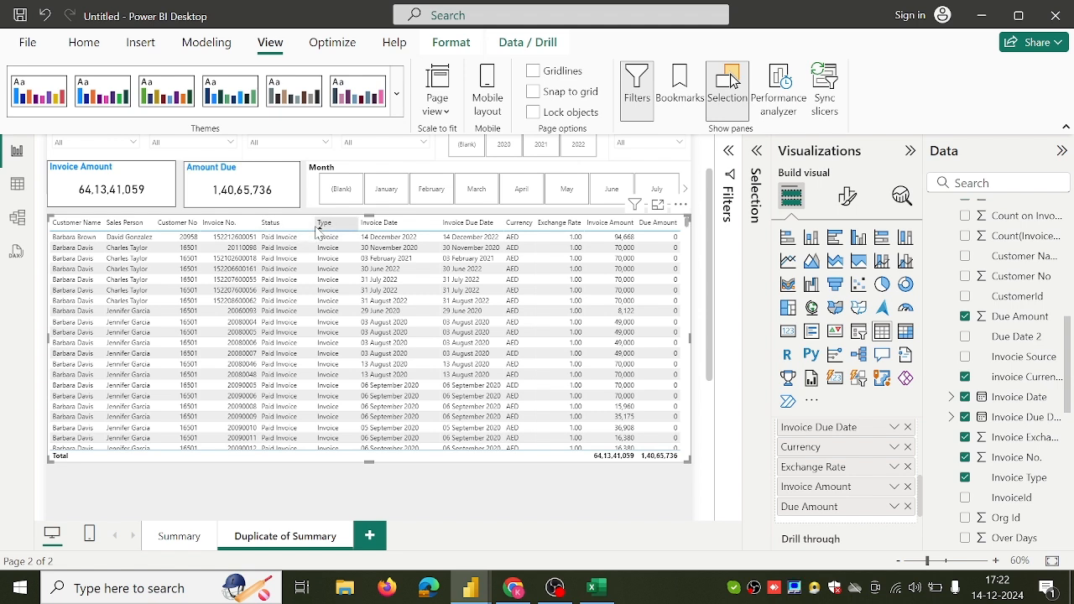
{"action": "left_click_drag", "start_coordinate": [314, 225], "coordinate": [314, 226]}
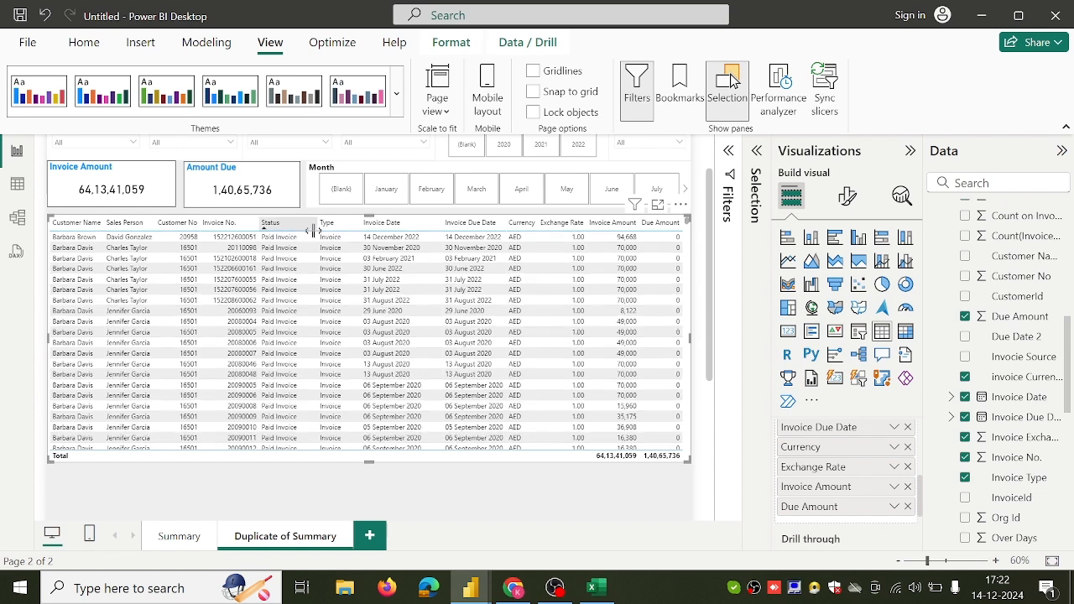
{"action": "left_click", "coordinate": [273, 489]}
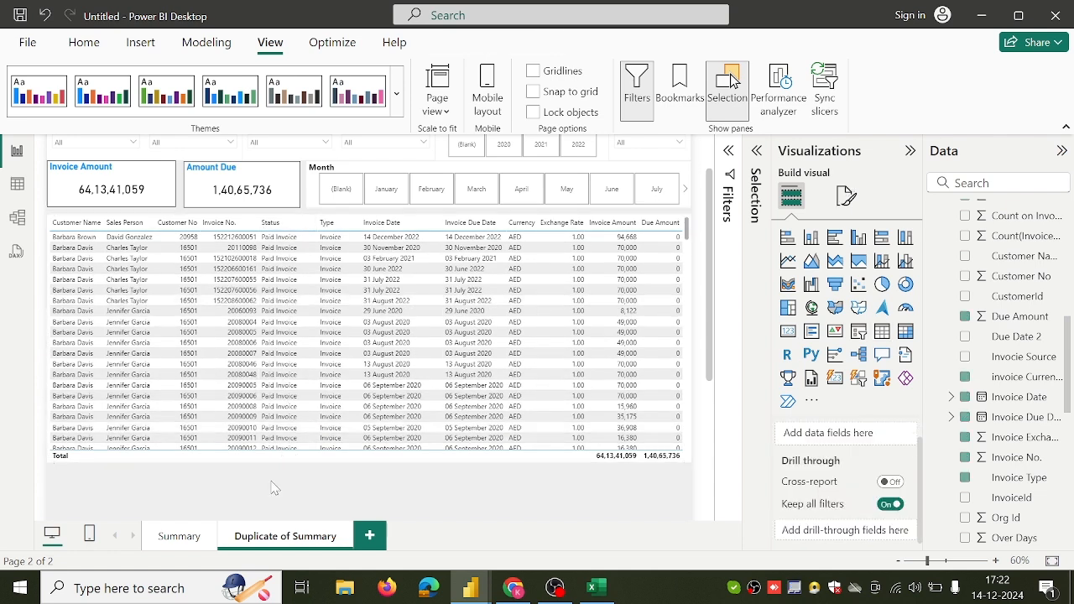
Step: Copy the formatting of the Summary page's Year matrix onto the invoice table on the duplicate page with Format painter
{"action": "left_click", "coordinate": [177, 542]}
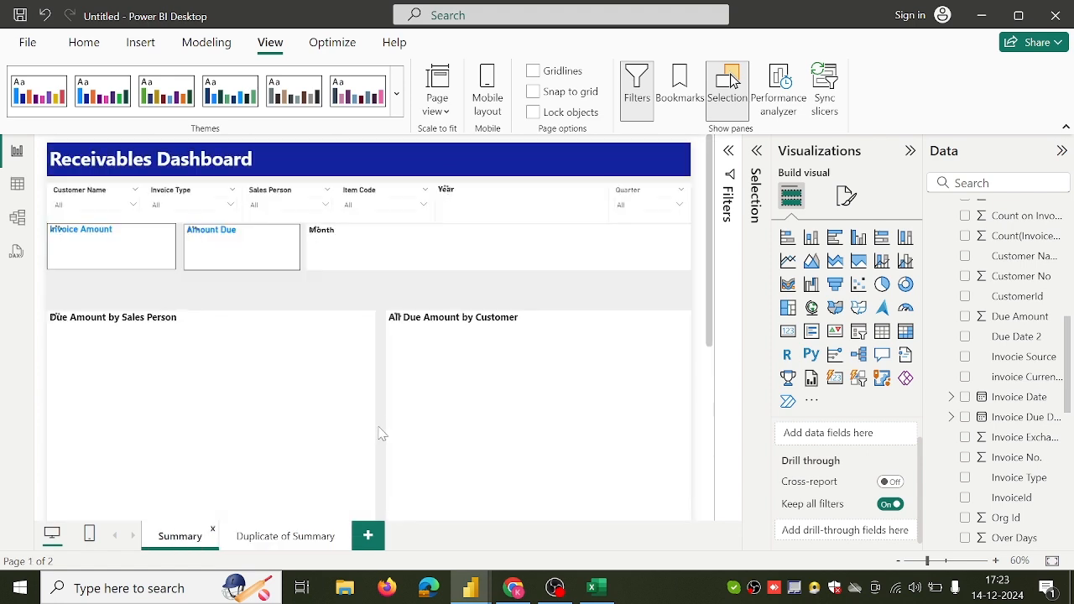
{"action": "scroll", "coordinate": [379, 432], "scroll_direction": "down", "scroll_amount": 5}
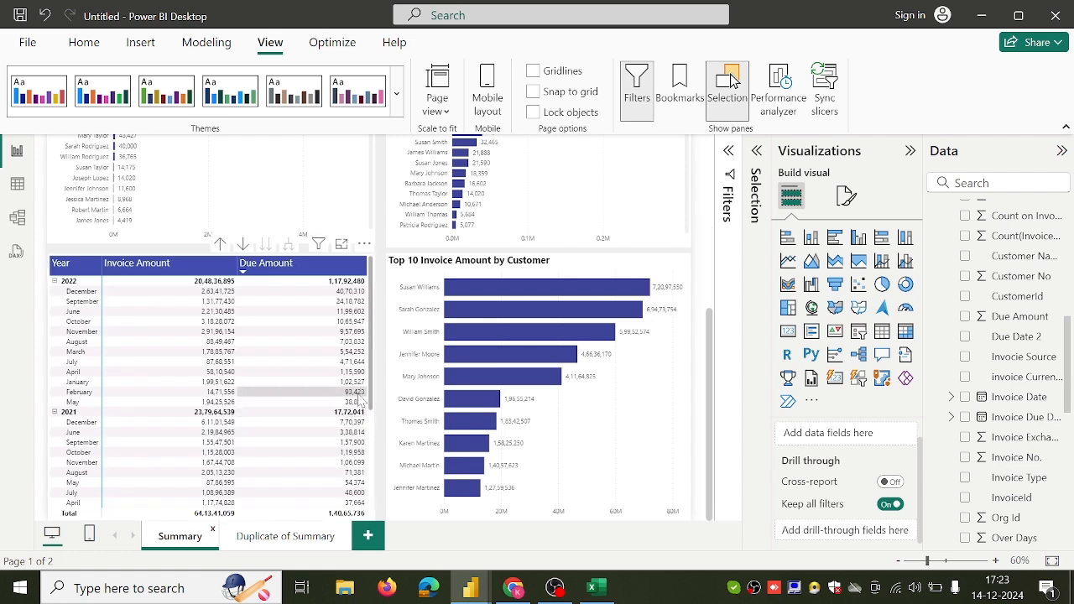
{"action": "scroll", "coordinate": [373, 445], "scroll_direction": "down", "scroll_amount": 5}
{"action": "left_click", "coordinate": [375, 449]}
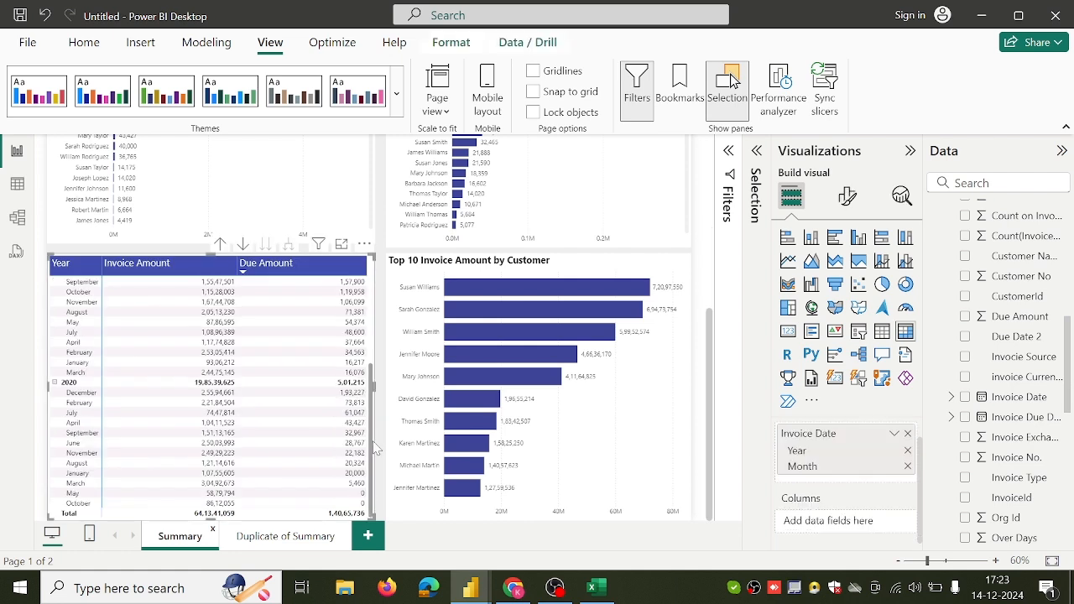
{"action": "left_click", "coordinate": [84, 42]}
{"action": "left_click", "coordinate": [92, 110]}
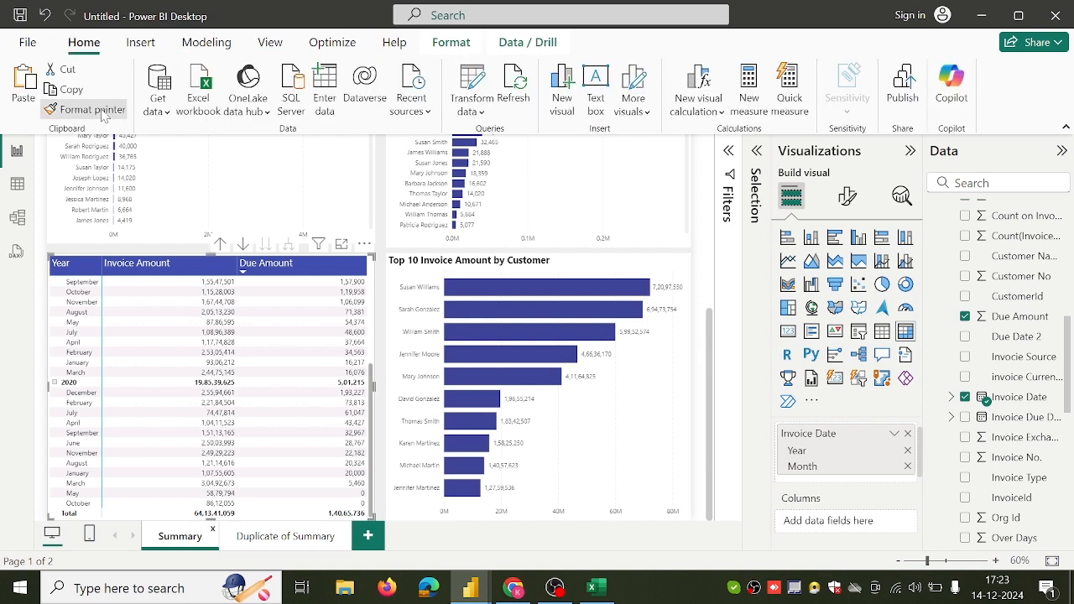
{"action": "left_click", "coordinate": [263, 537]}
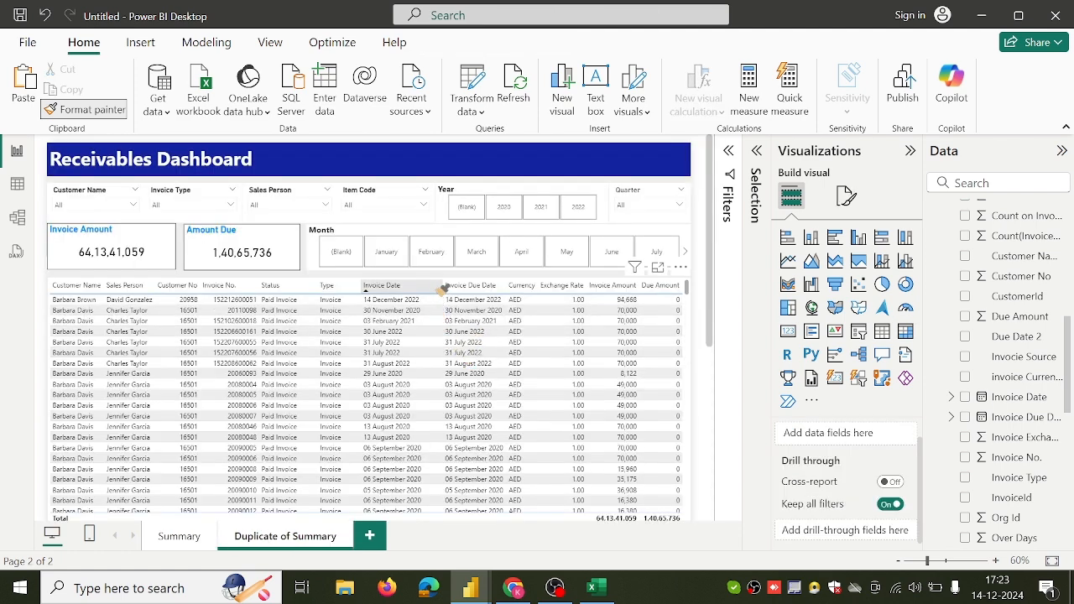
{"action": "left_click", "coordinate": [442, 289]}
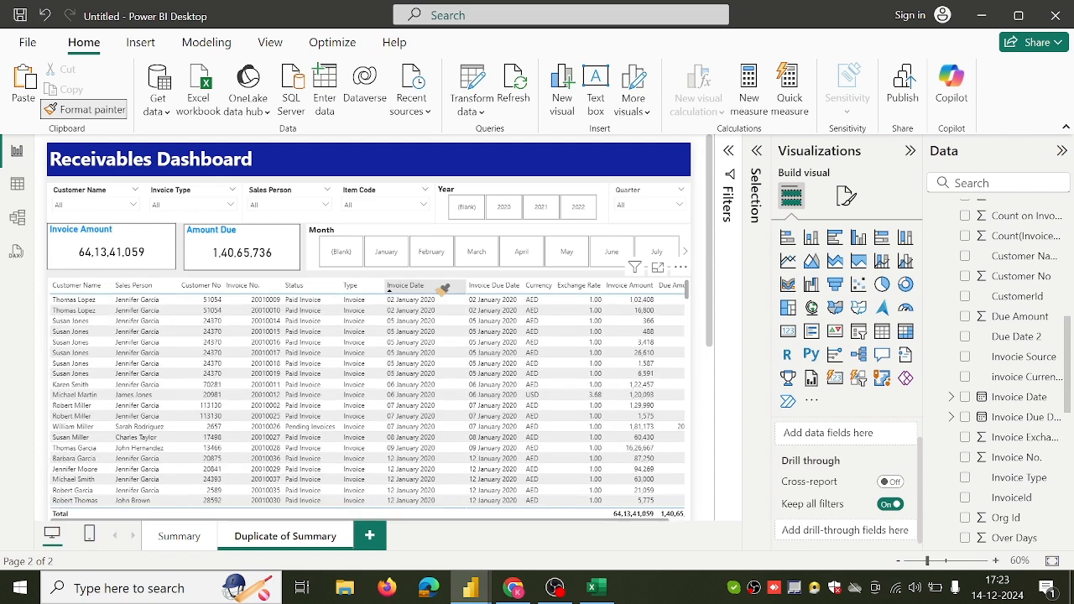
{"action": "left_click", "coordinate": [442, 290]}
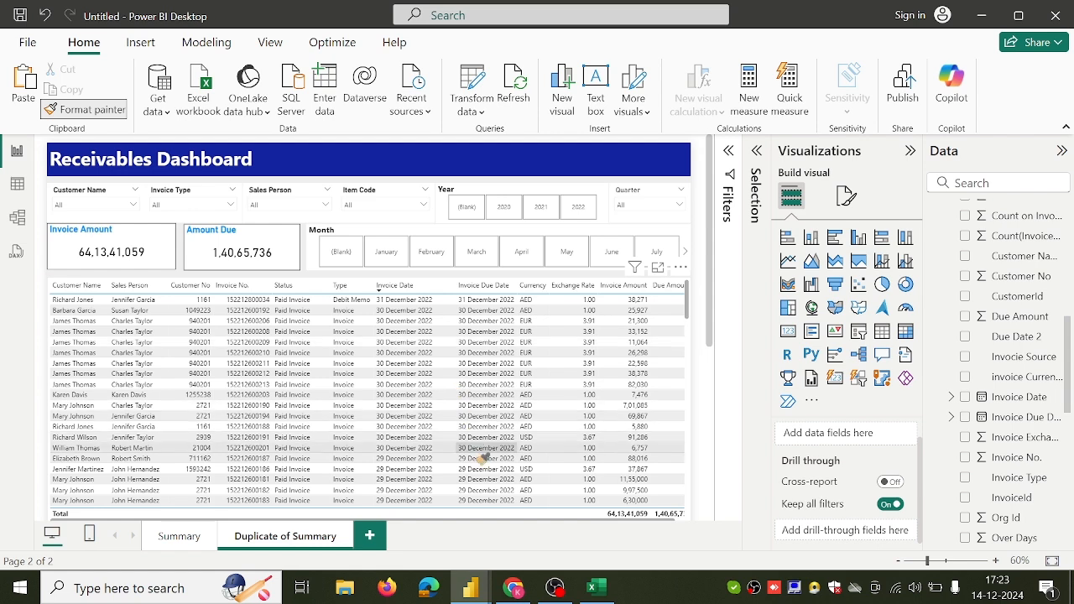
{"action": "left_click", "coordinate": [473, 508]}
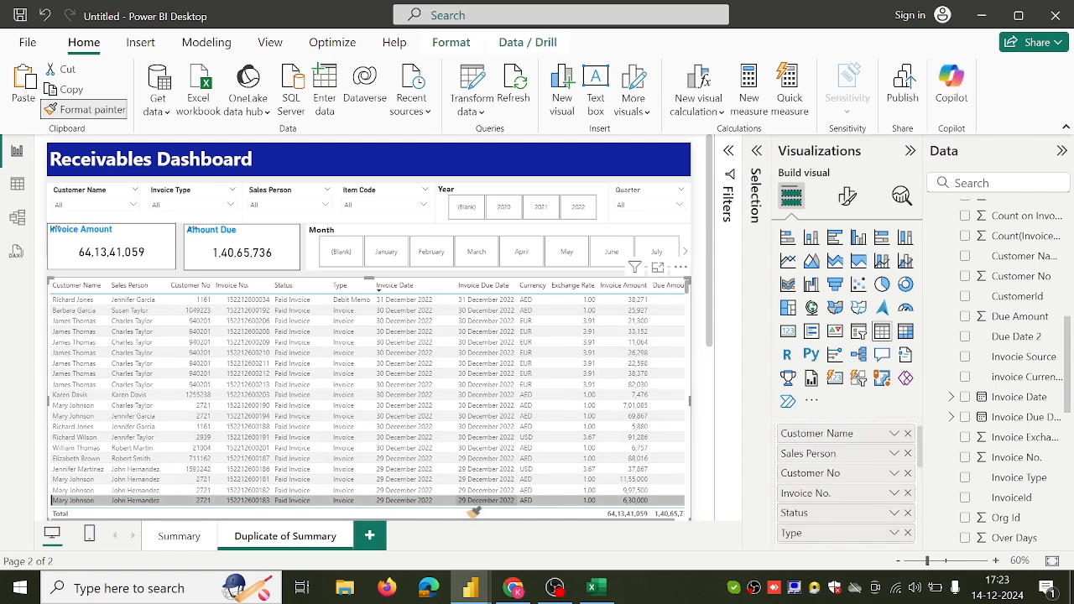
{"action": "left_click", "coordinate": [474, 510]}
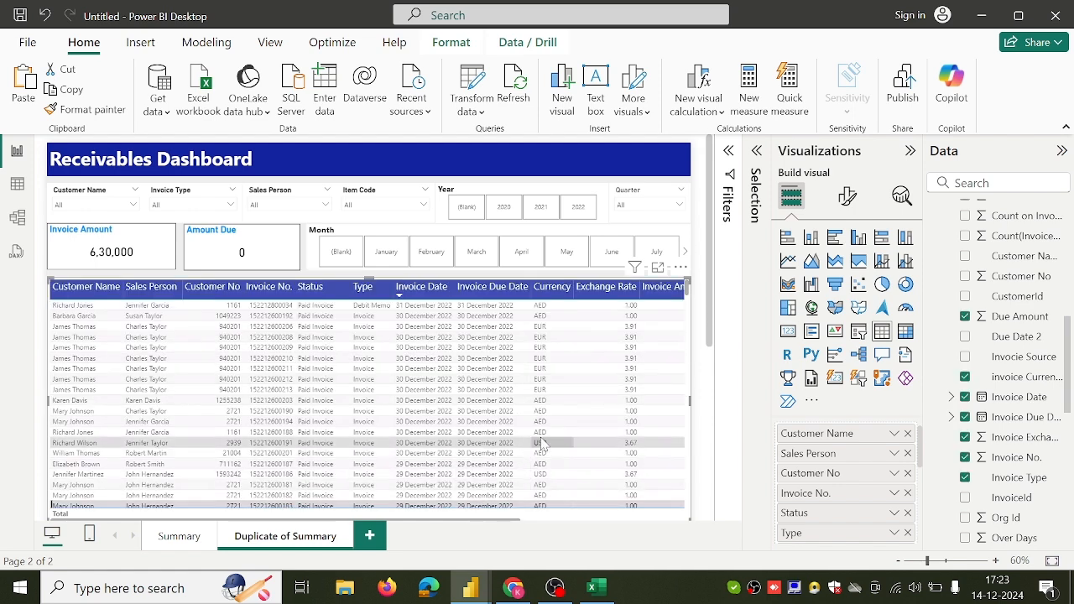
Step: Set the invoice table's column header font size to 10
{"action": "scroll", "coordinate": [538, 434], "scroll_direction": "down", "scroll_amount": 1}
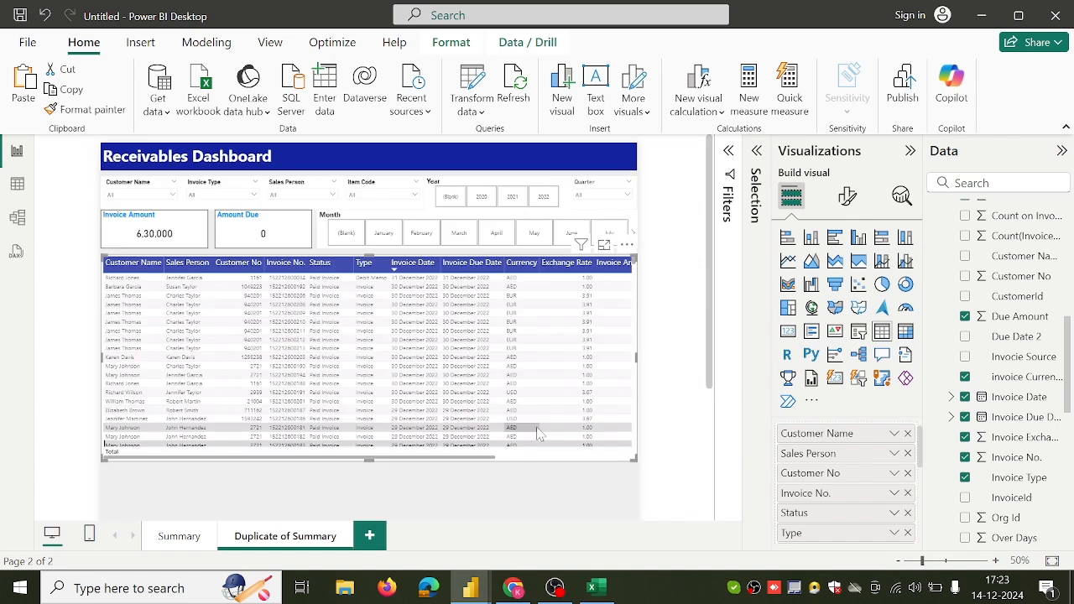
{"action": "scroll", "coordinate": [591, 403], "scroll_direction": "up", "scroll_amount": 1}
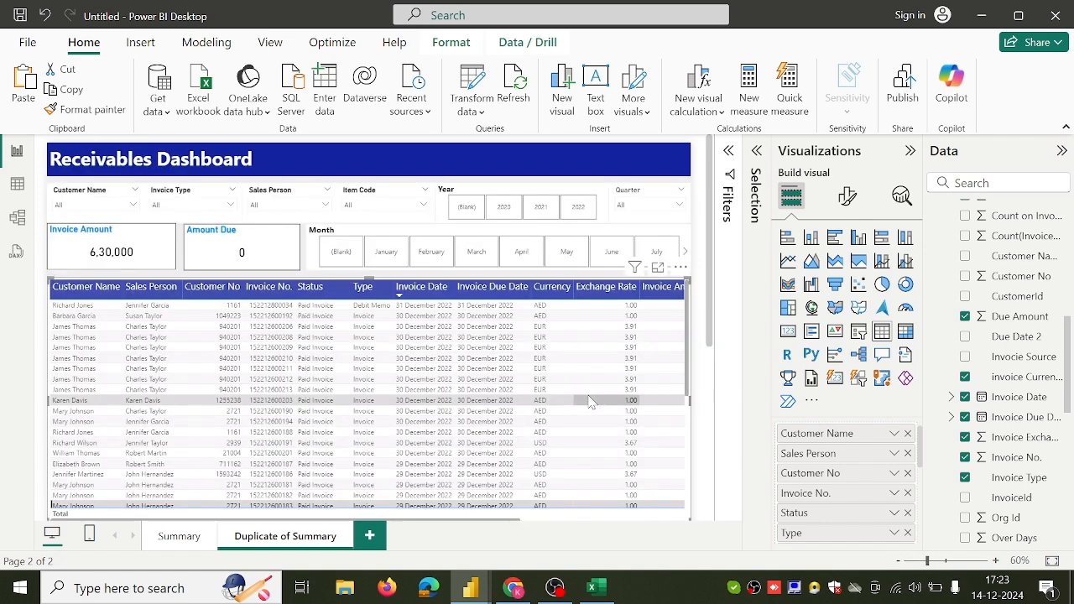
{"action": "left_click", "coordinate": [848, 198]}
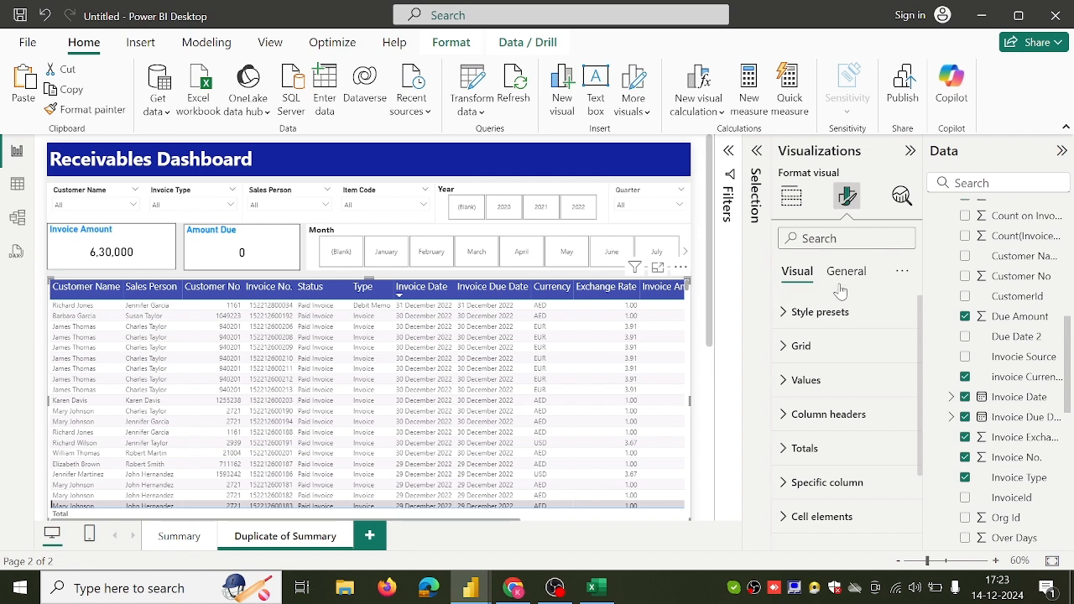
{"action": "left_click", "coordinate": [820, 413]}
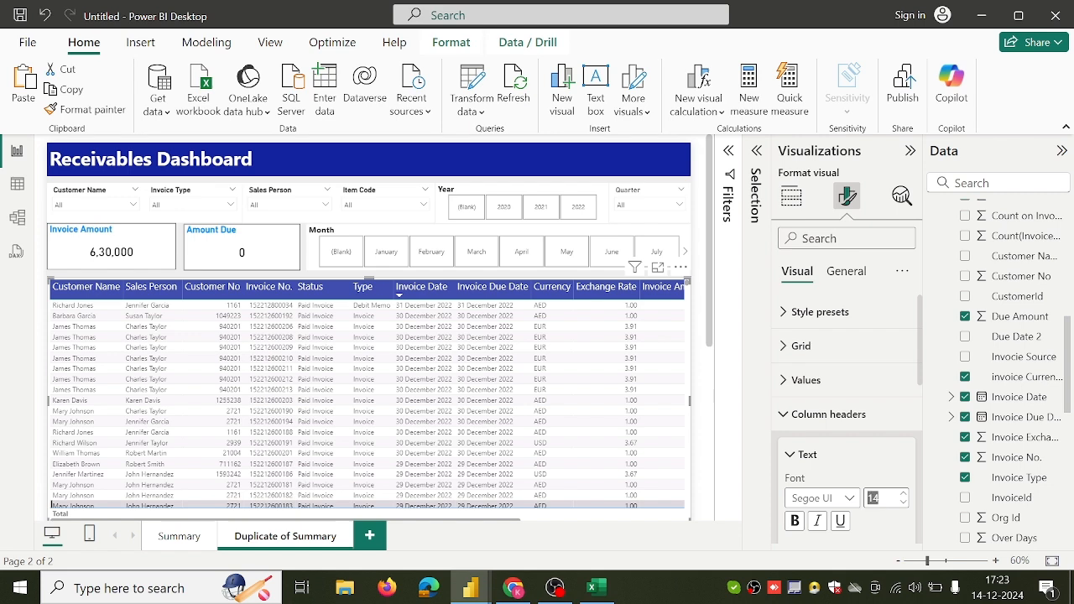
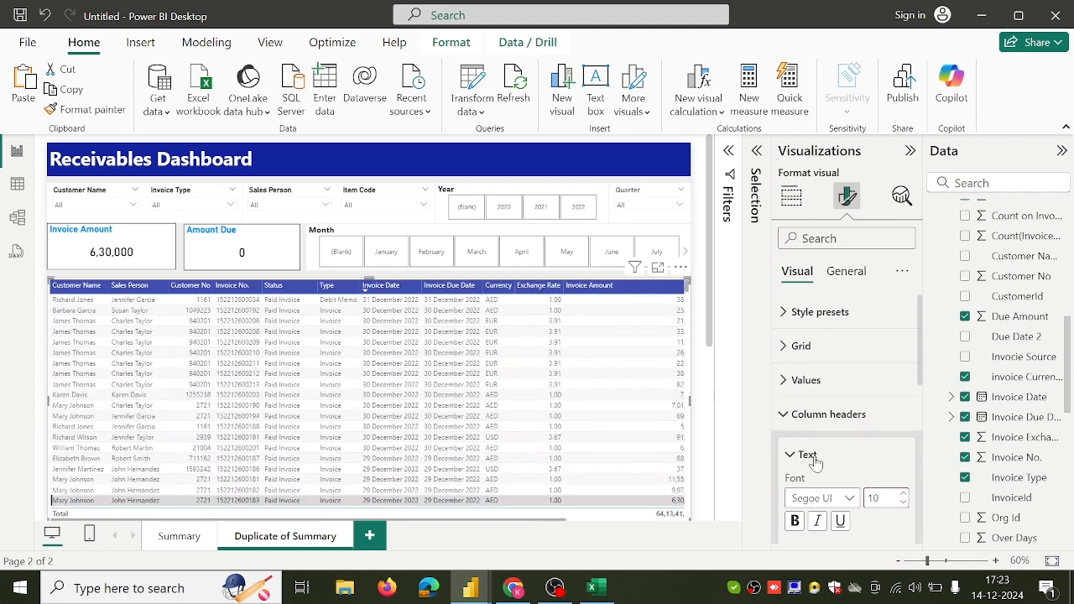
Step: Narrow the table's Invoice Amount and Due Amount columns so all columns fit in the frame, and clear the row selection filtering the page
{"action": "left_click", "coordinate": [791, 195]}
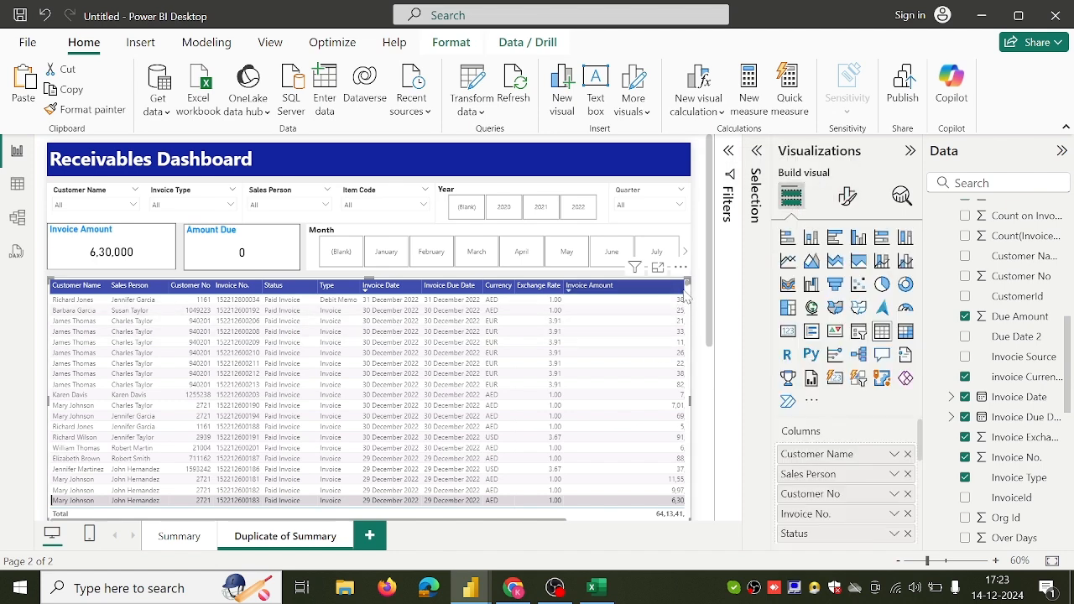
{"action": "scroll", "coordinate": [665, 321], "scroll_direction": "right", "scroll_amount": 3}
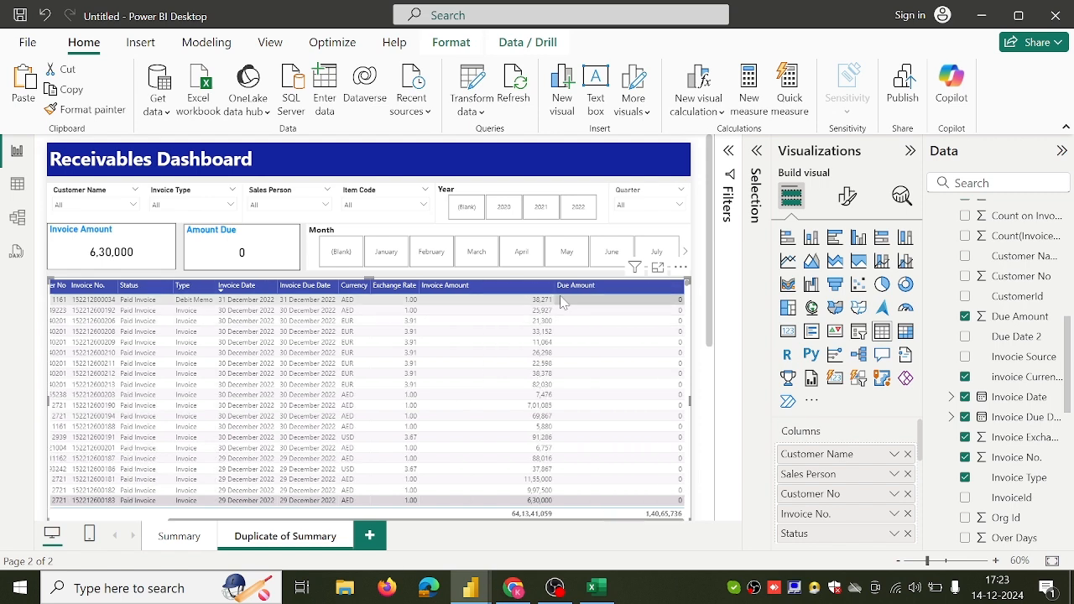
{"action": "left_click_drag", "start_coordinate": [554, 287], "coordinate": [501, 287]}
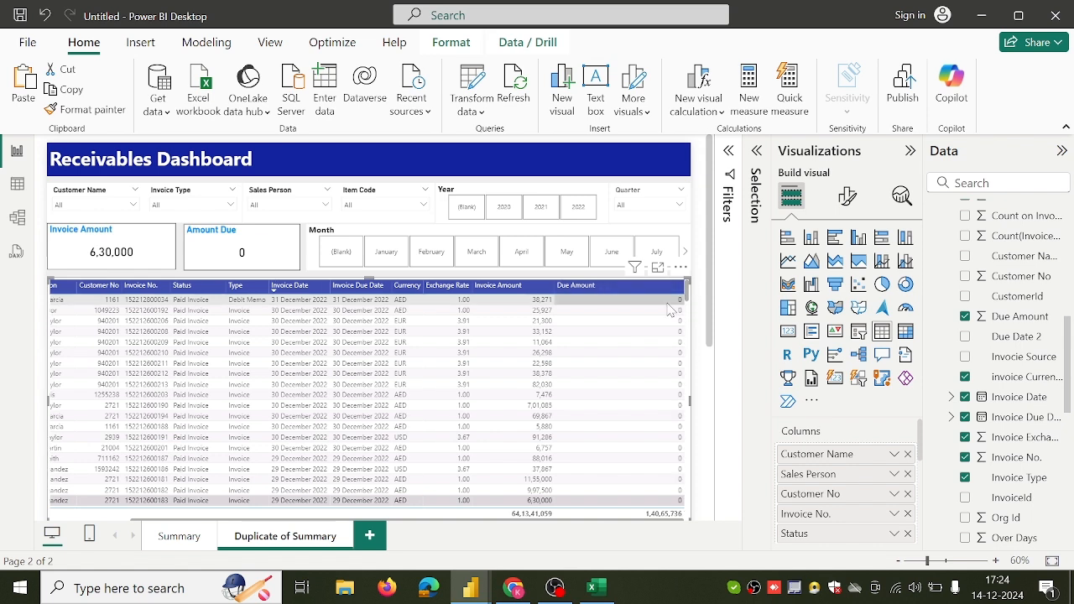
{"action": "scroll", "coordinate": [671, 309], "scroll_direction": "right", "scroll_amount": 1}
{"action": "left_click_drag", "start_coordinate": [682, 290], "coordinate": [623, 286]}
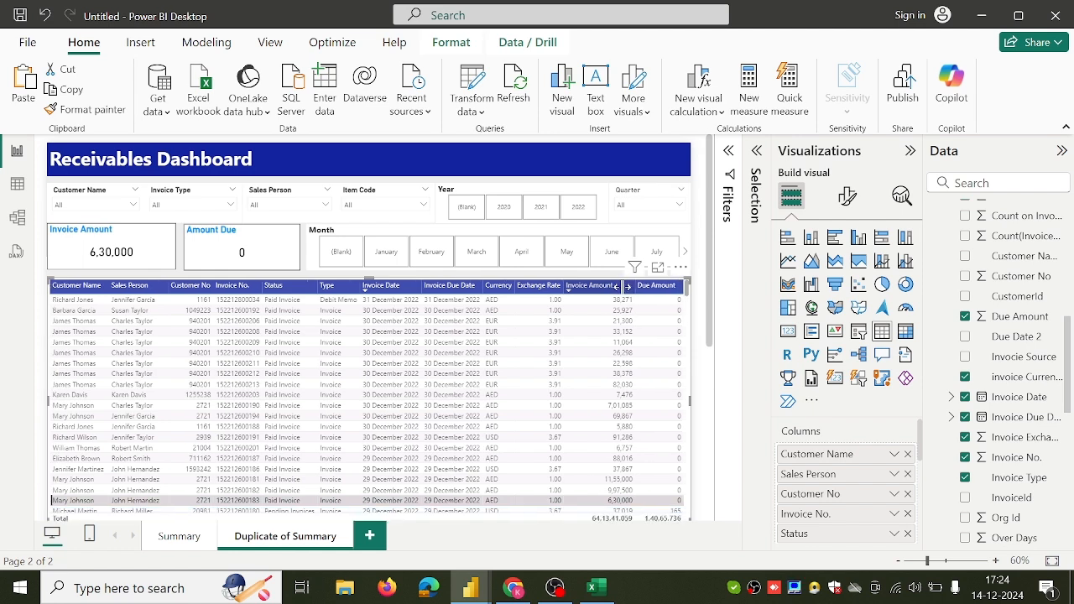
{"action": "left_click", "coordinate": [453, 501]}
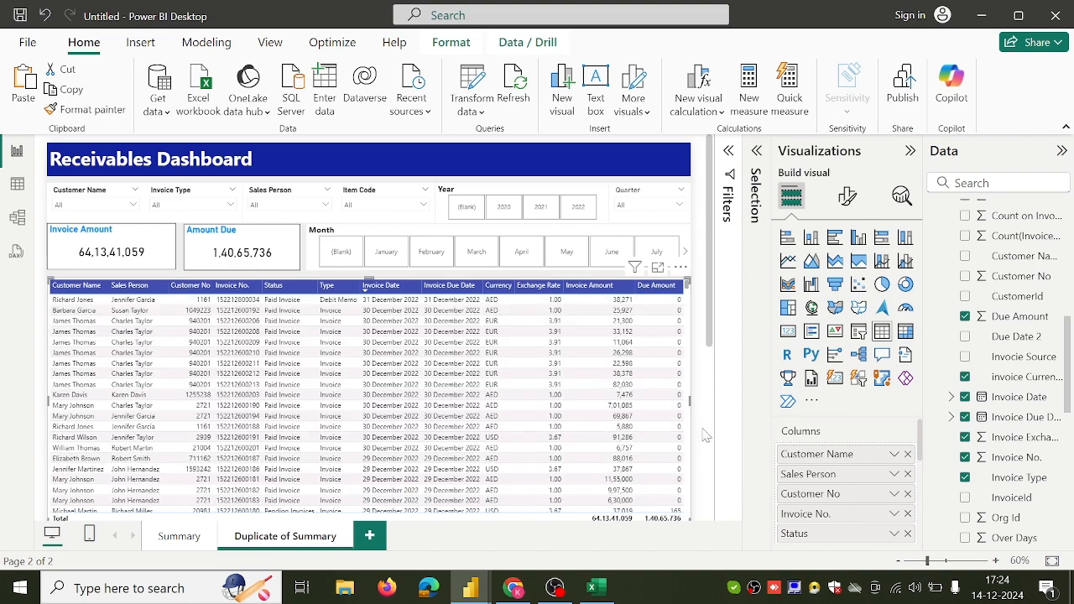
{"action": "scroll", "coordinate": [706, 436], "scroll_direction": "down", "scroll_amount": 5}
{"action": "scroll", "coordinate": [707, 436], "scroll_direction": "up", "scroll_amount": 5}
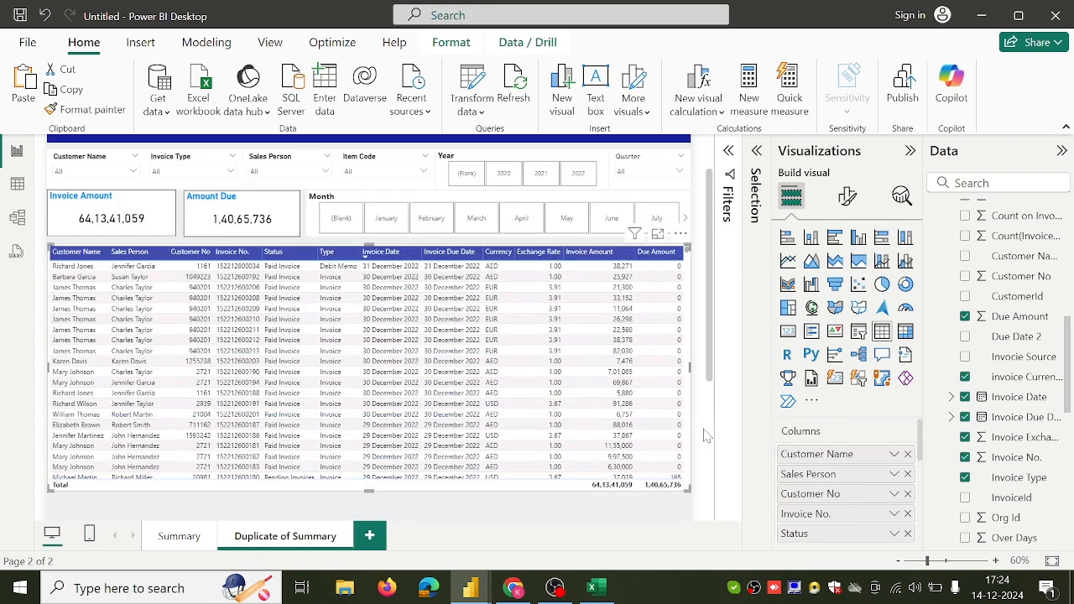
Step: Turn on the invoice table's title and set its text to Invoice Header
{"action": "left_click", "coordinate": [849, 201]}
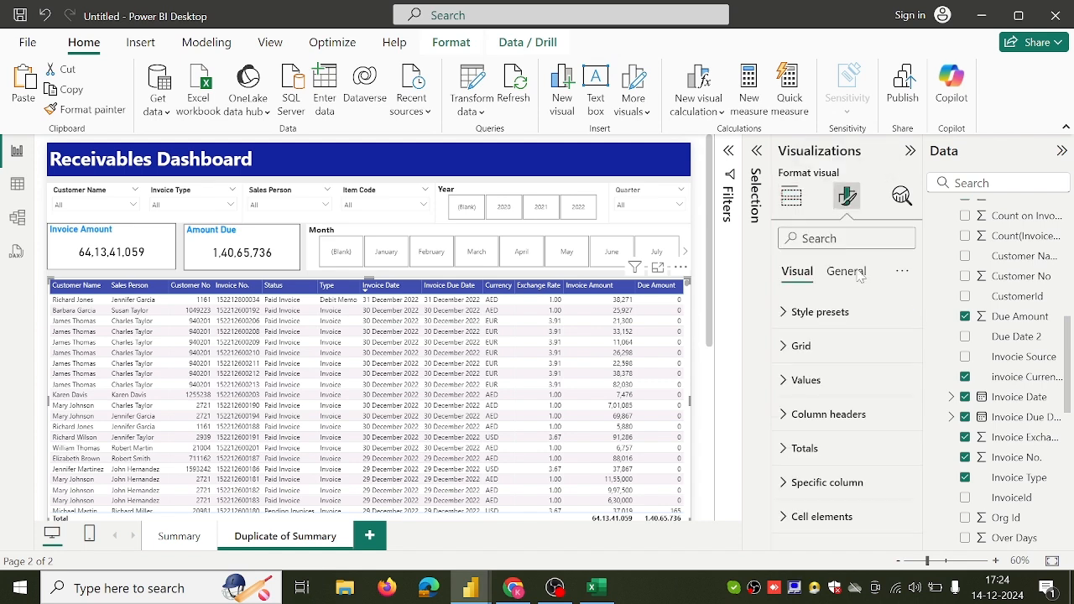
{"action": "left_click", "coordinate": [846, 274]}
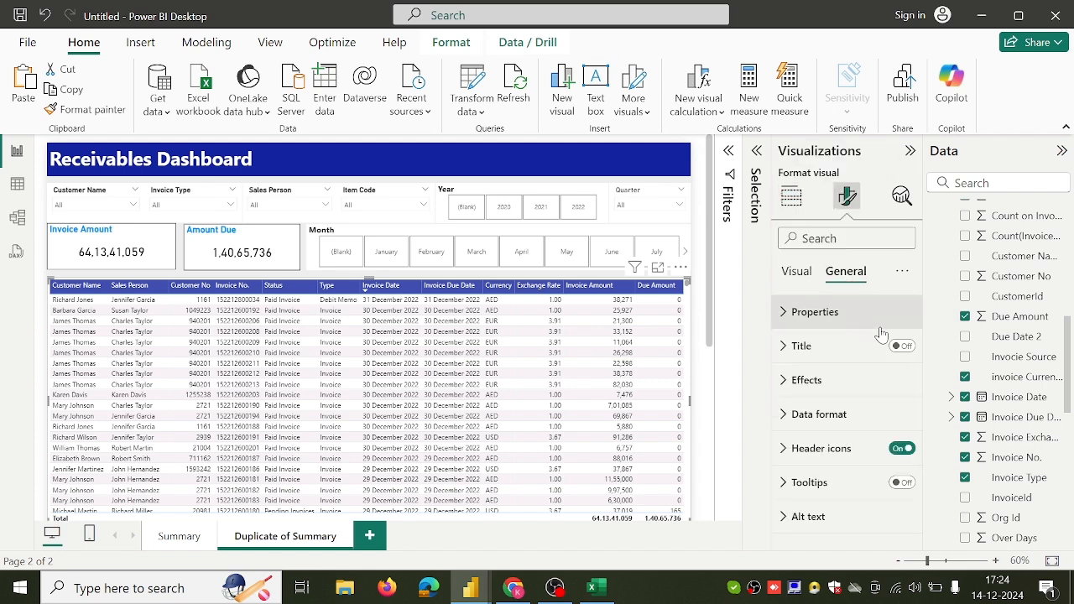
{"action": "left_click", "coordinate": [900, 347]}
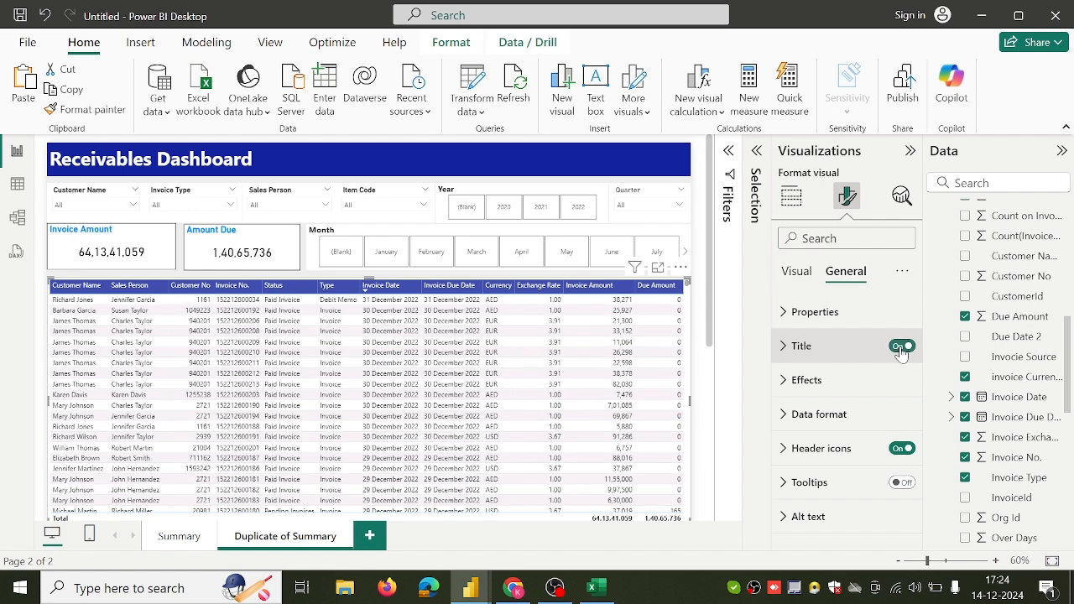
{"action": "left_click", "coordinate": [827, 348]}
{"action": "left_click", "coordinate": [831, 429]}
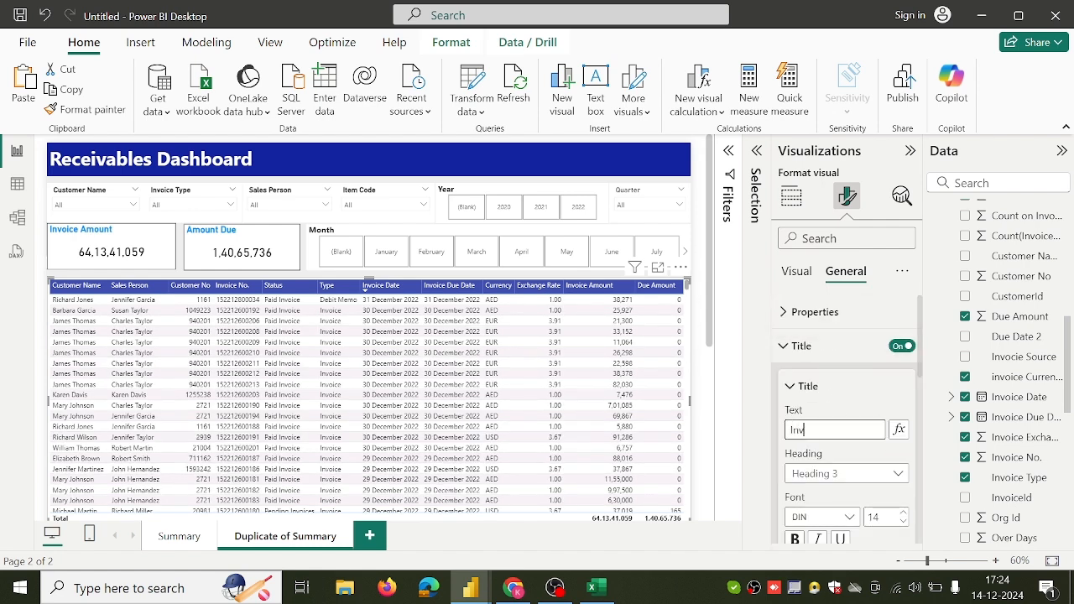
{"action": "type", "text": "Invoice Header"}
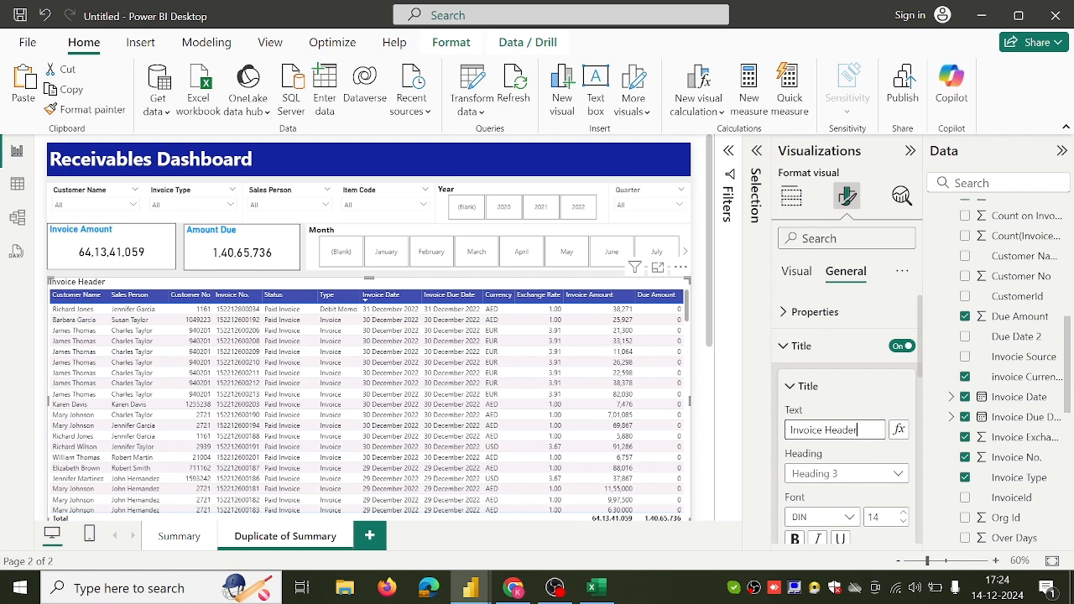
Step: Format the Invoice Header title as Heading 2 in bold
{"action": "left_click", "coordinate": [834, 475]}
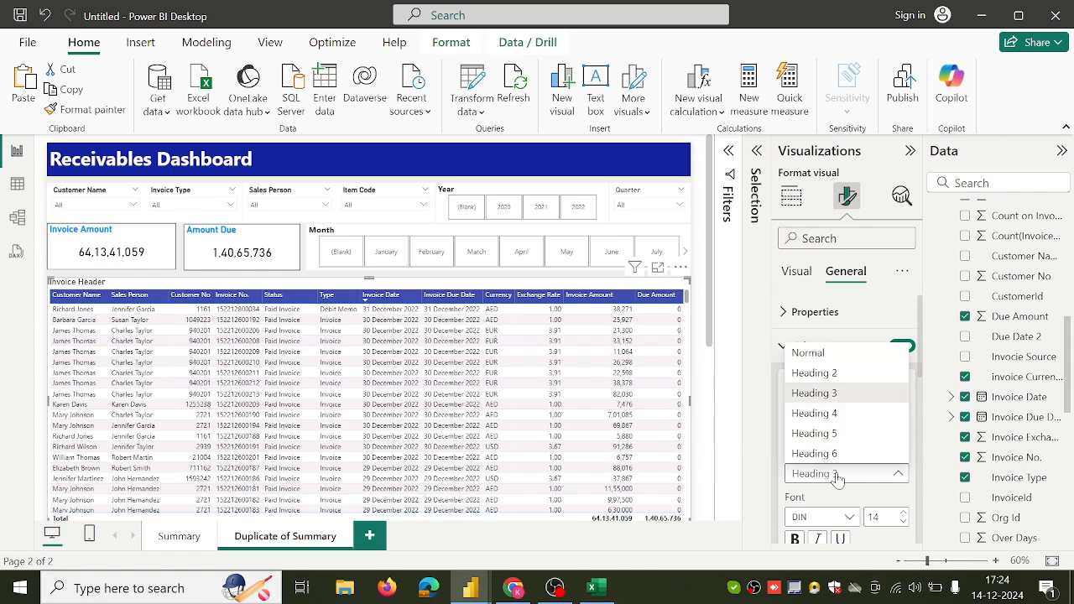
{"action": "left_click", "coordinate": [845, 373]}
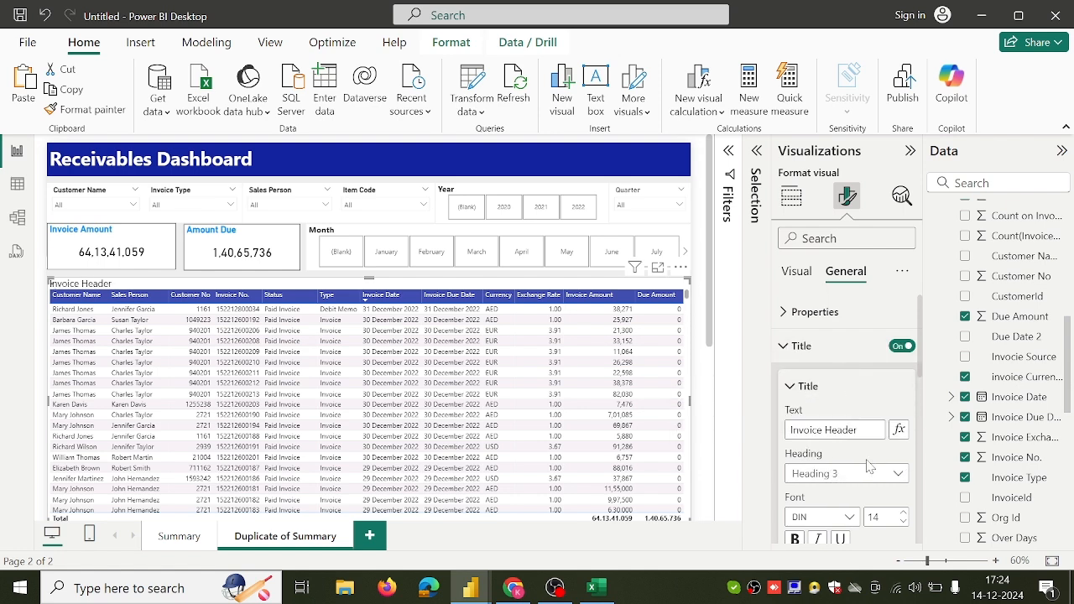
{"action": "left_click", "coordinate": [794, 539]}
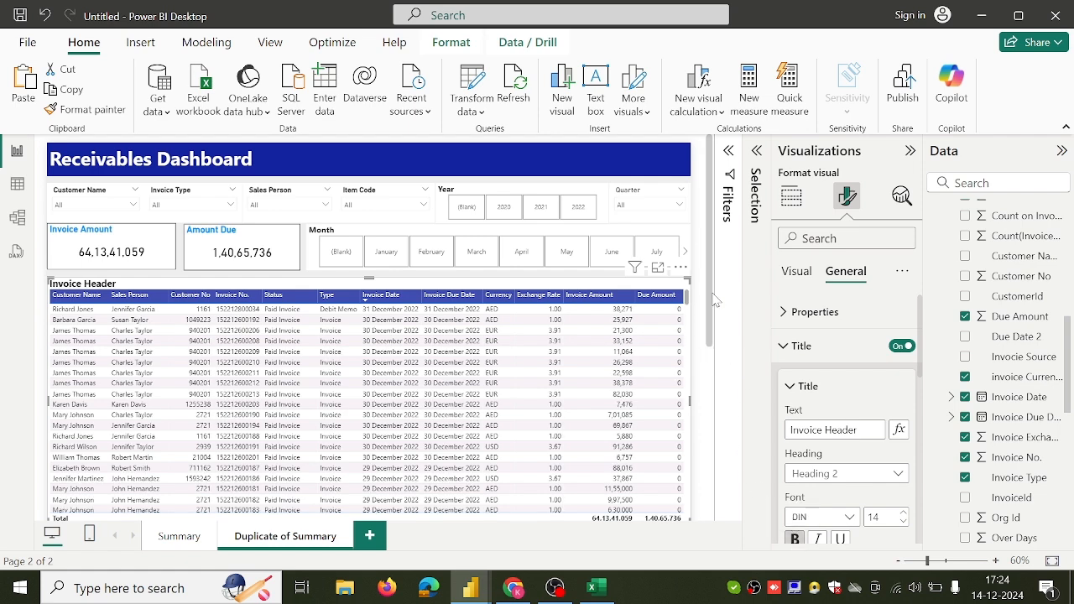
{"action": "left_click_drag", "start_coordinate": [712, 300], "coordinate": [729, 371]}
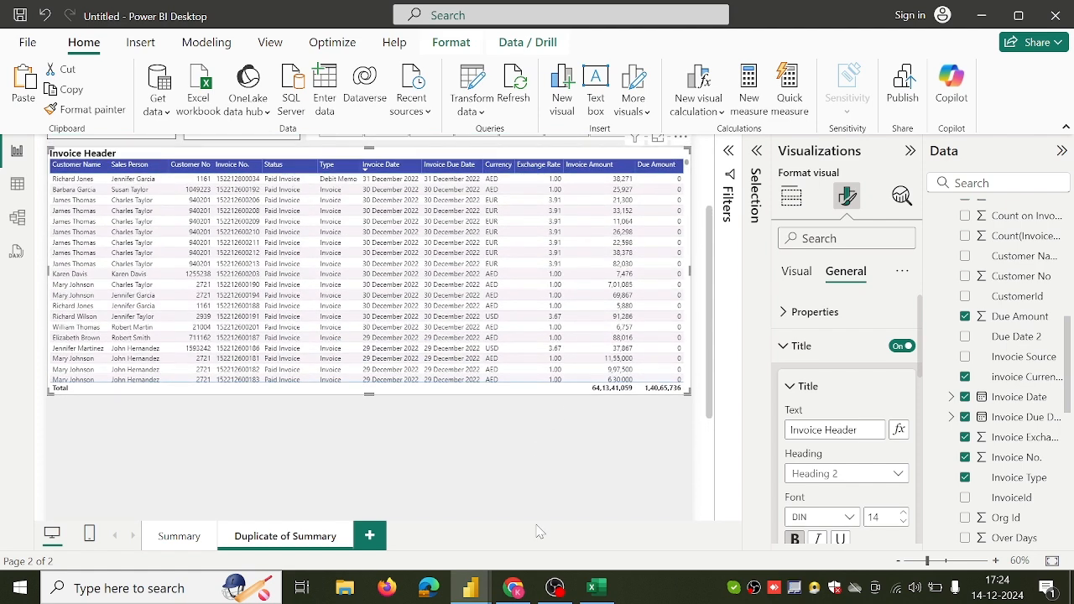
Step: Examine the Invoice Lines Details table below the Invoice Header table in the browser's published report, and return to Power BI Desktop
{"action": "left_click", "coordinate": [507, 591]}
{"action": "scroll", "coordinate": [523, 508], "scroll_direction": "down", "scroll_amount": 5}
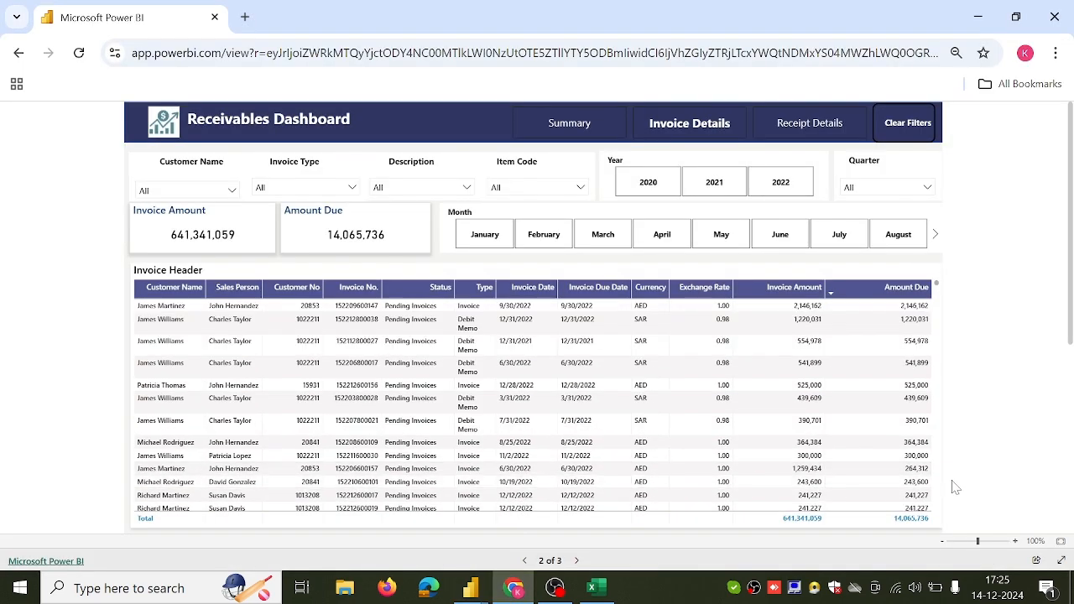
{"action": "scroll", "coordinate": [954, 487], "scroll_direction": "down", "scroll_amount": 4}
{"action": "scroll", "coordinate": [954, 486], "scroll_direction": "down", "scroll_amount": 1}
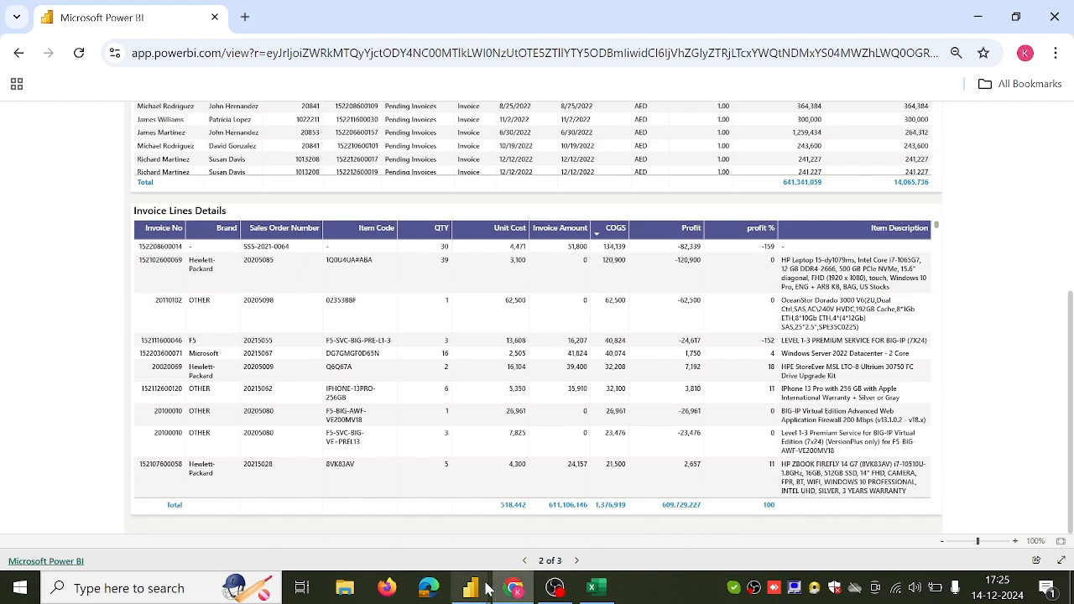
{"action": "mouse_move", "coordinate": [471, 586]}
{"action": "left_click", "coordinate": [590, 516]}
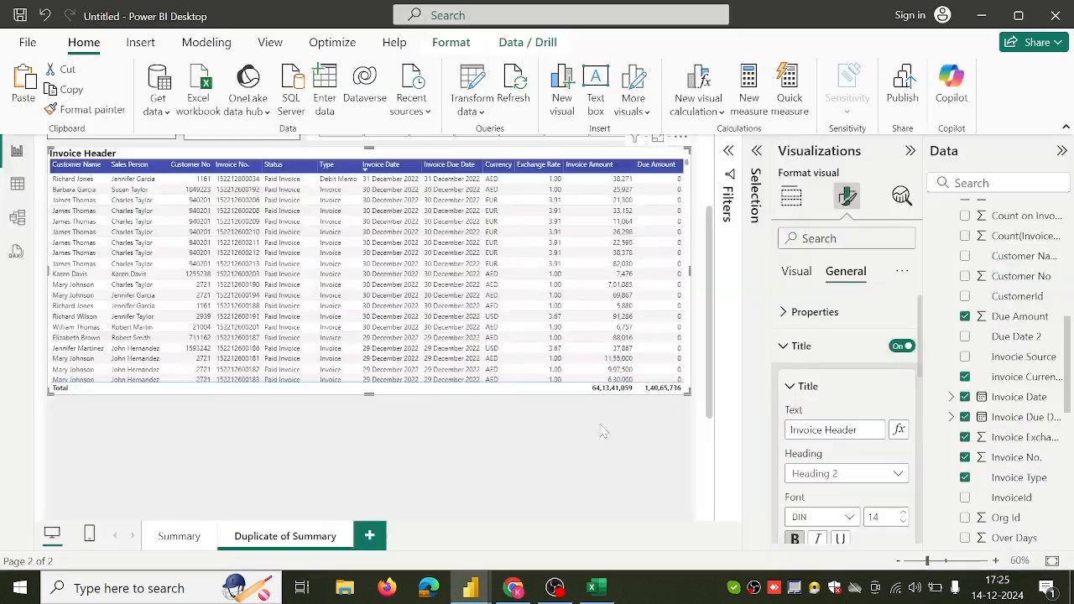
Step: Copy the Invoice Header table visual and paste a duplicate onto the same page
{"action": "scroll", "coordinate": [589, 440], "scroll_direction": "down", "scroll_amount": 5}
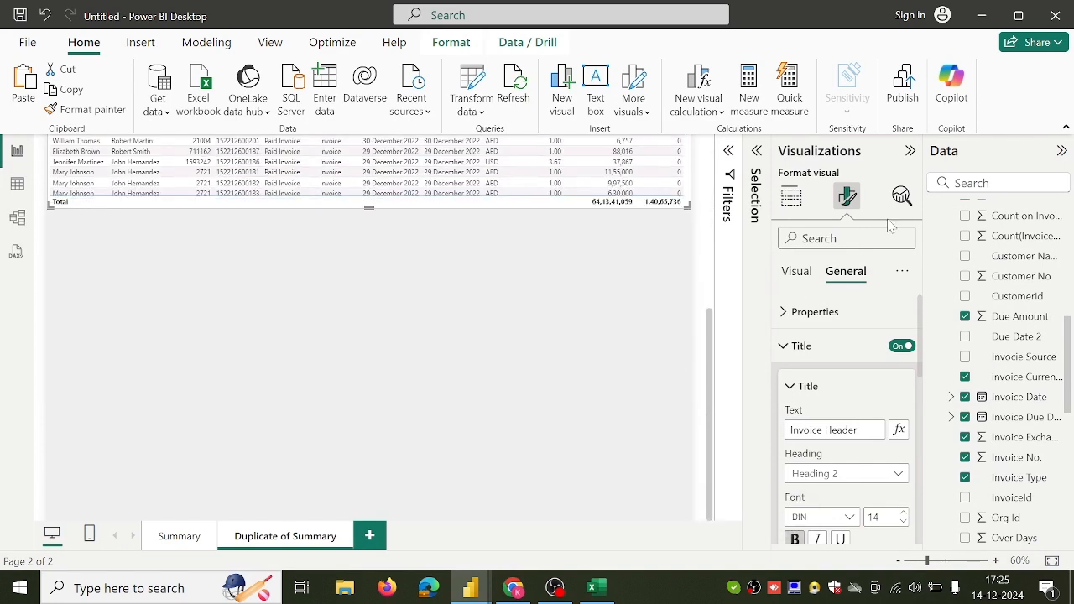
{"action": "left_click", "coordinate": [797, 210]}
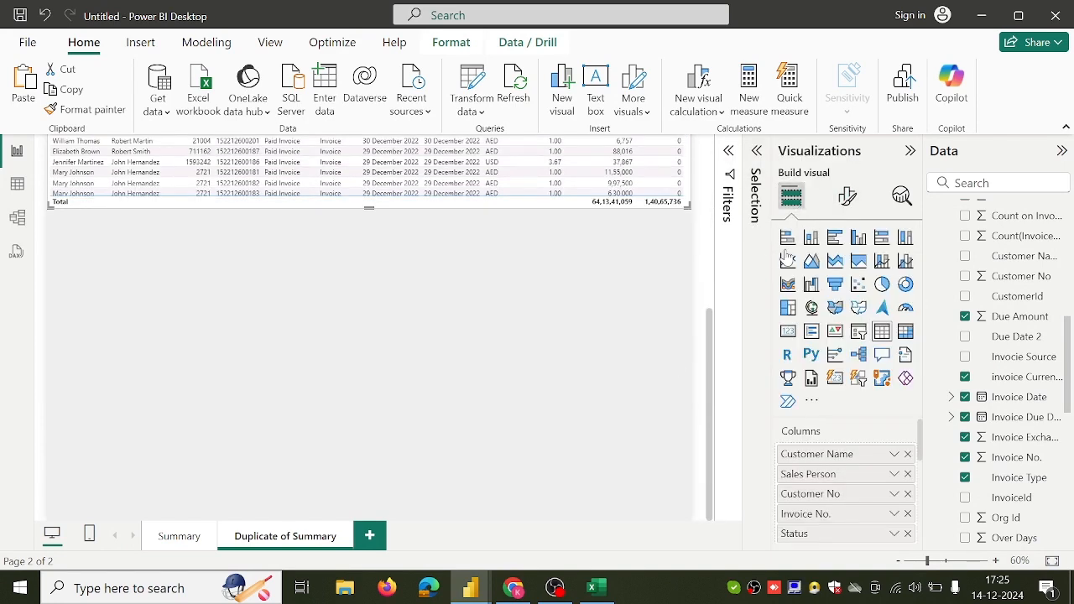
{"action": "scroll", "coordinate": [688, 194], "scroll_direction": "down", "scroll_amount": 3}
{"action": "right_click", "coordinate": [688, 193]}
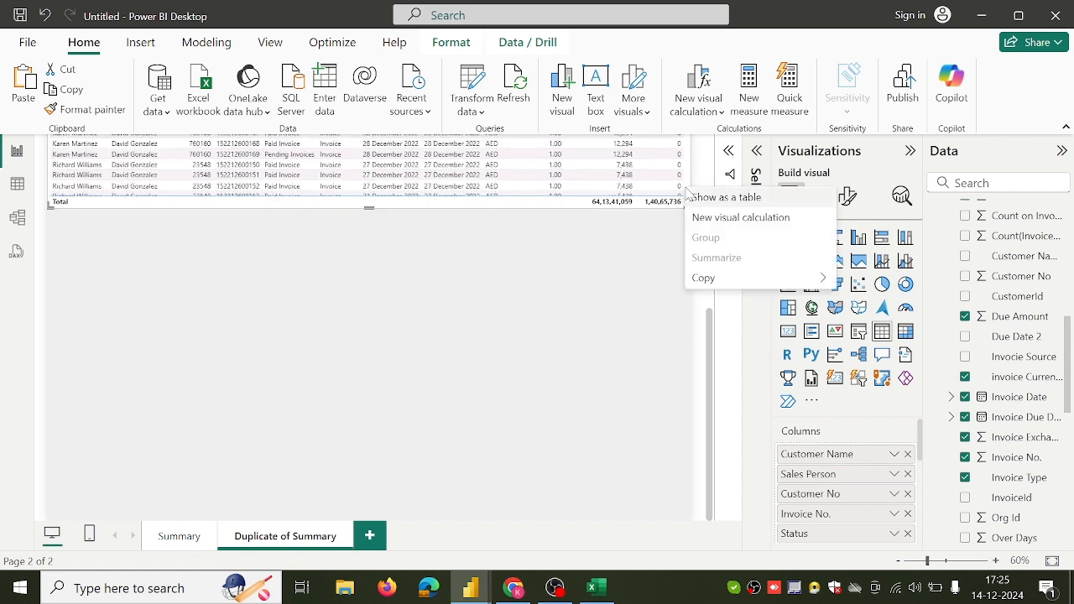
{"action": "mouse_move", "coordinate": [707, 279]}
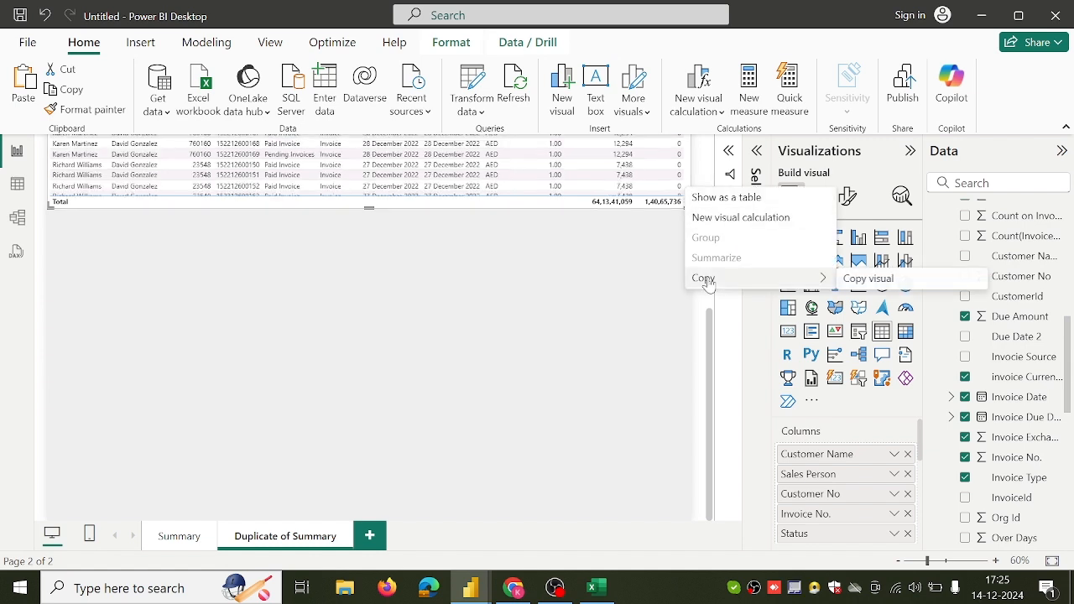
{"action": "left_click", "coordinate": [872, 281]}
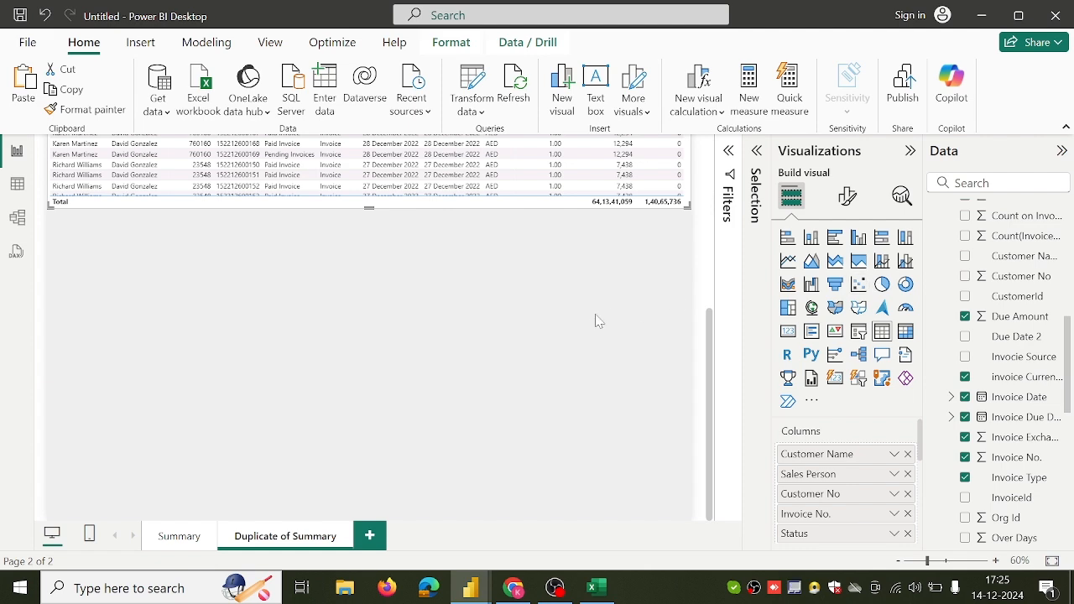
{"action": "key", "text": "ctrl+v"}
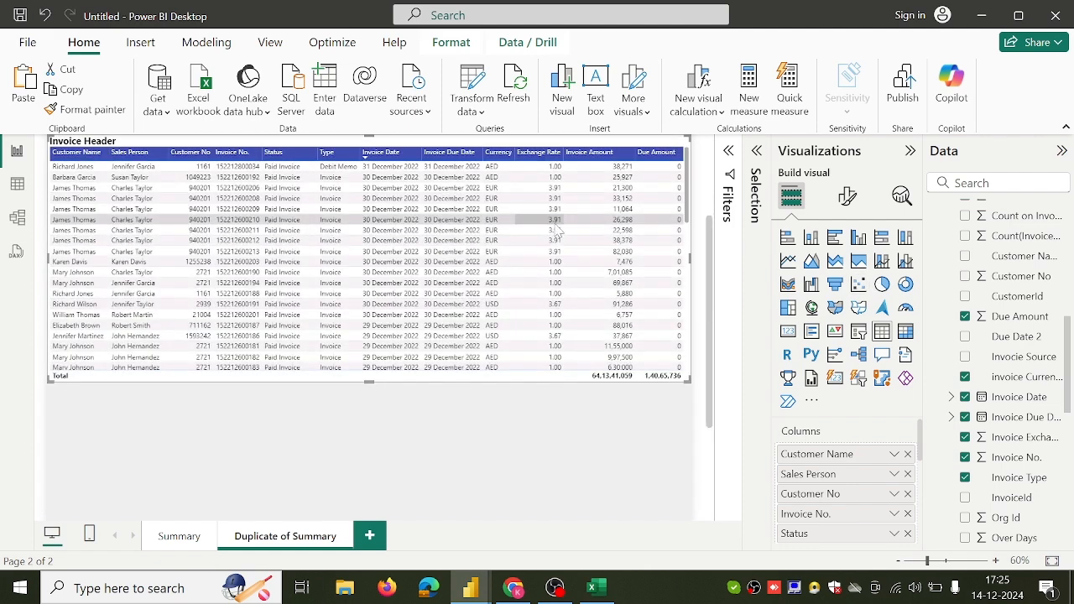
Step: Place the pasted table directly below the original, and extend the height of both tables to fill the page
{"action": "left_click_drag", "start_coordinate": [618, 145], "coordinate": [588, 384]}
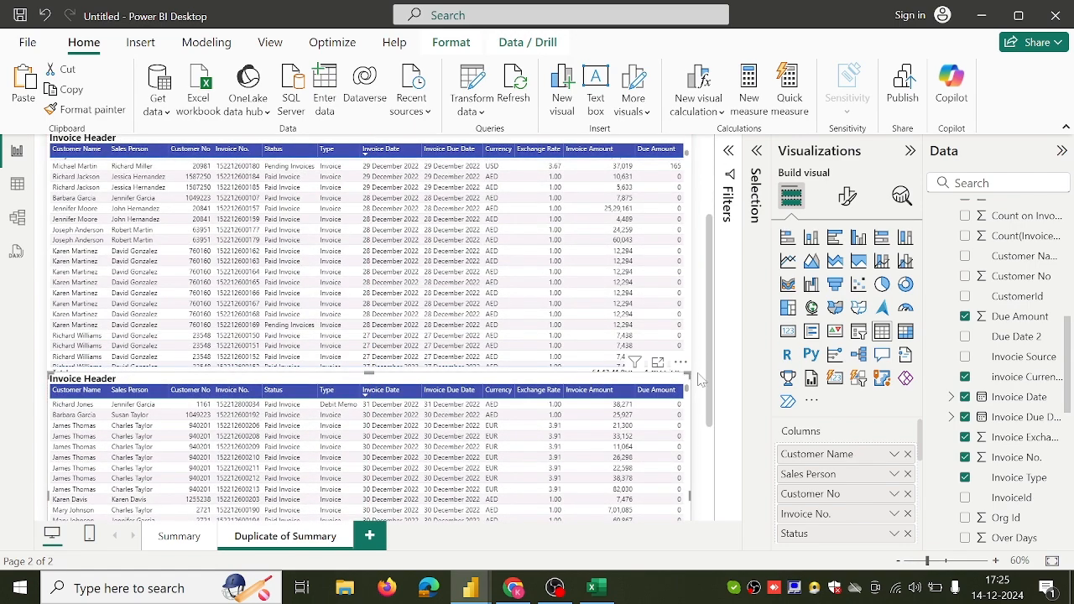
{"action": "scroll", "coordinate": [701, 379], "scroll_direction": "down", "scroll_amount": 3}
{"action": "mouse_move", "coordinate": [611, 215]}
{"action": "left_mouse_down"}
{"action": "mouse_move", "coordinate": [609, 238]}
{"action": "mouse_move", "coordinate": [606, 223]}
{"action": "left_mouse_up"}
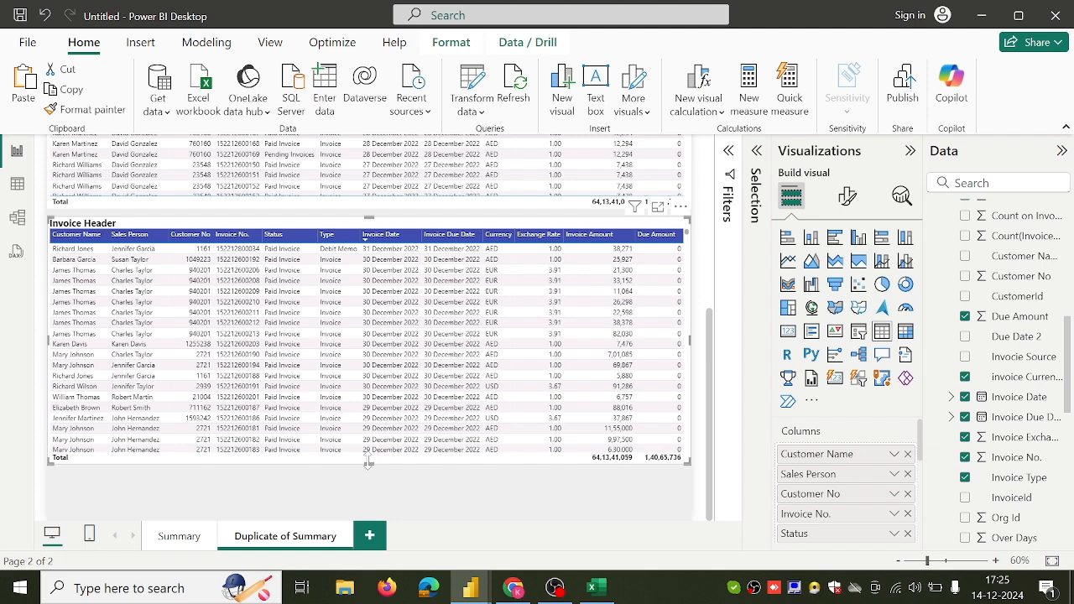
{"action": "left_click_drag", "start_coordinate": [368, 461], "coordinate": [368, 491]}
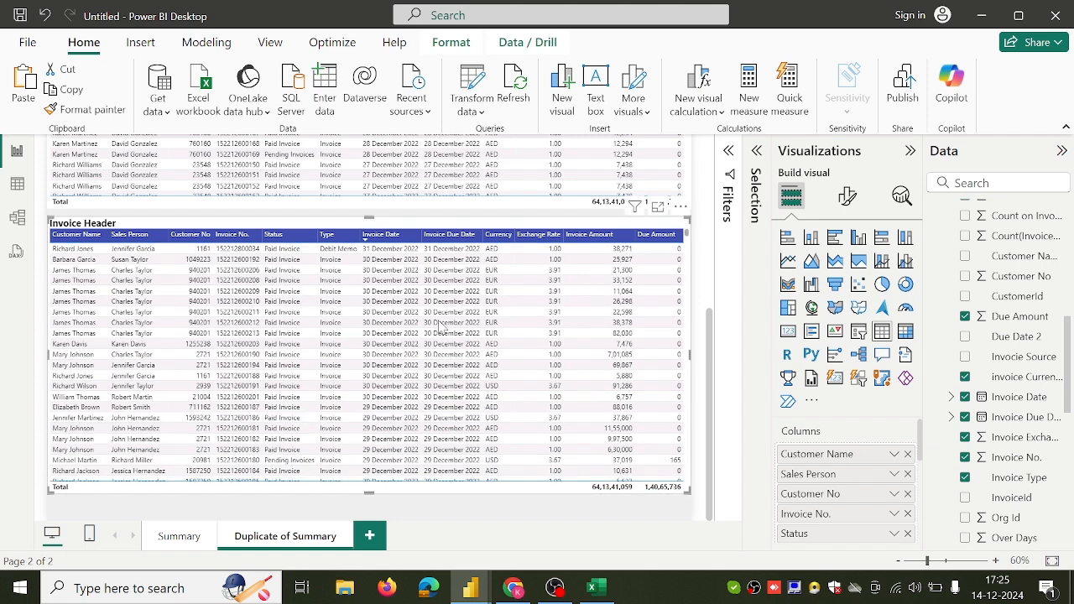
{"action": "left_click_drag", "start_coordinate": [437, 245], "coordinate": [436, 284]}
{"action": "left_click", "coordinate": [374, 205]}
{"action": "left_click_drag", "start_coordinate": [369, 205], "coordinate": [365, 238]}
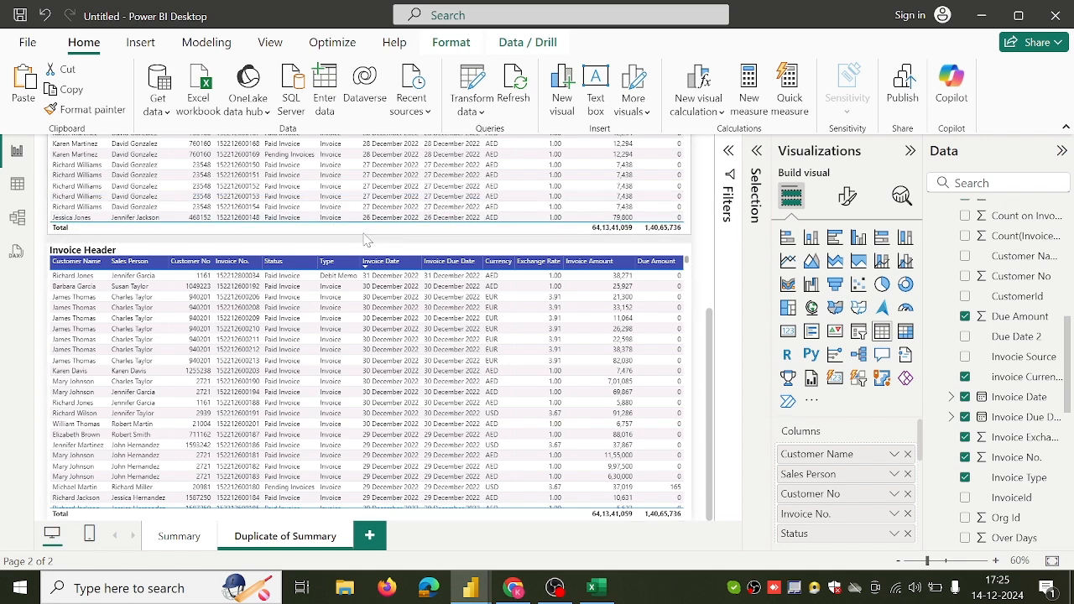
Step: Change the title text of the lower duplicated table to Invoice Lines Details
{"action": "left_click", "coordinate": [315, 258]}
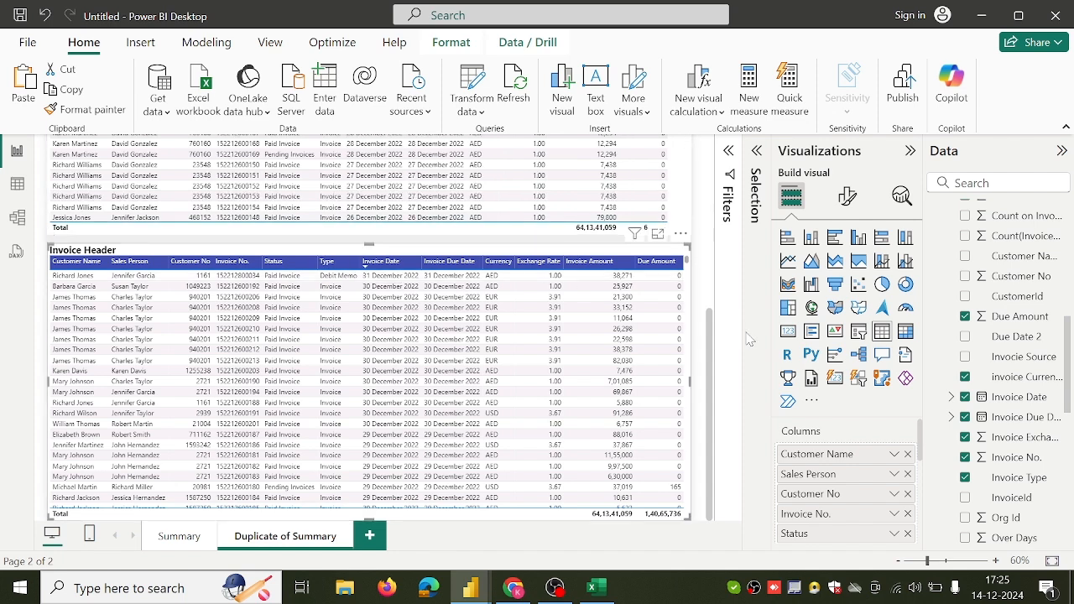
{"action": "left_click", "coordinate": [847, 195]}
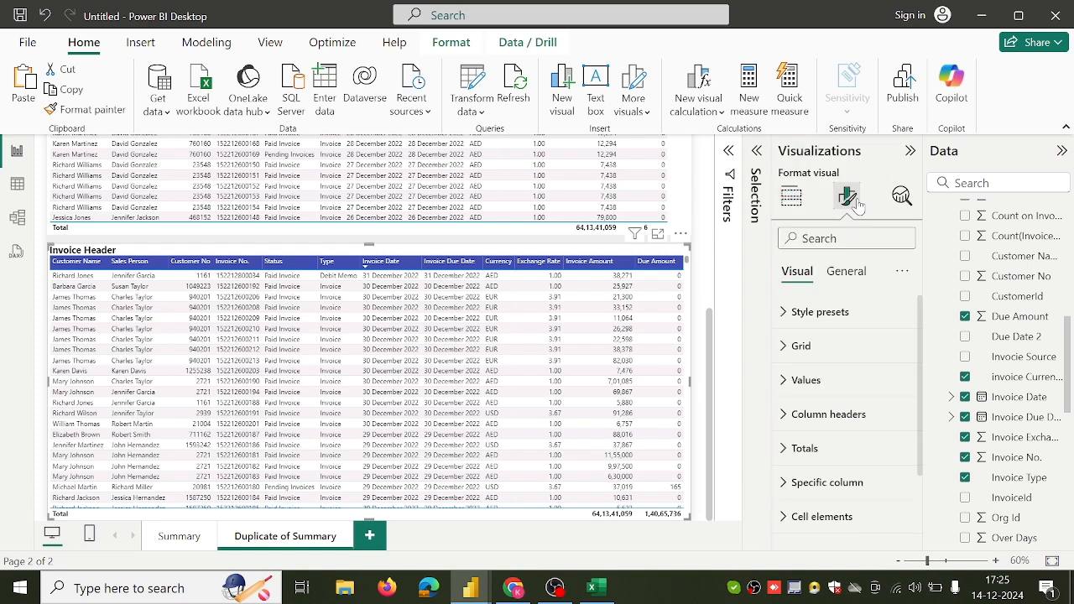
{"action": "left_click", "coordinate": [846, 272]}
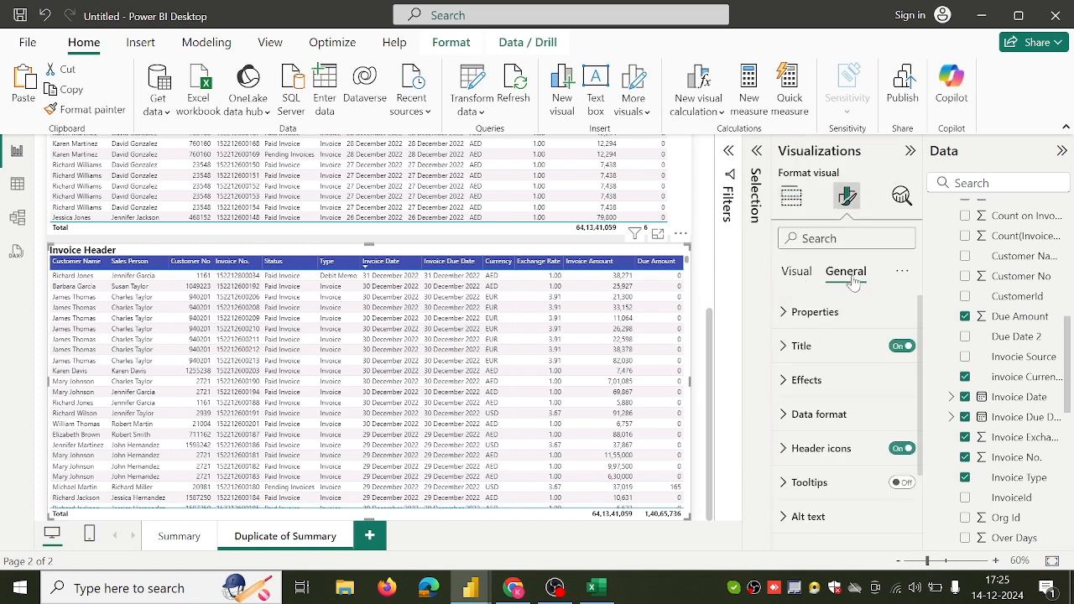
{"action": "left_click", "coordinate": [817, 351]}
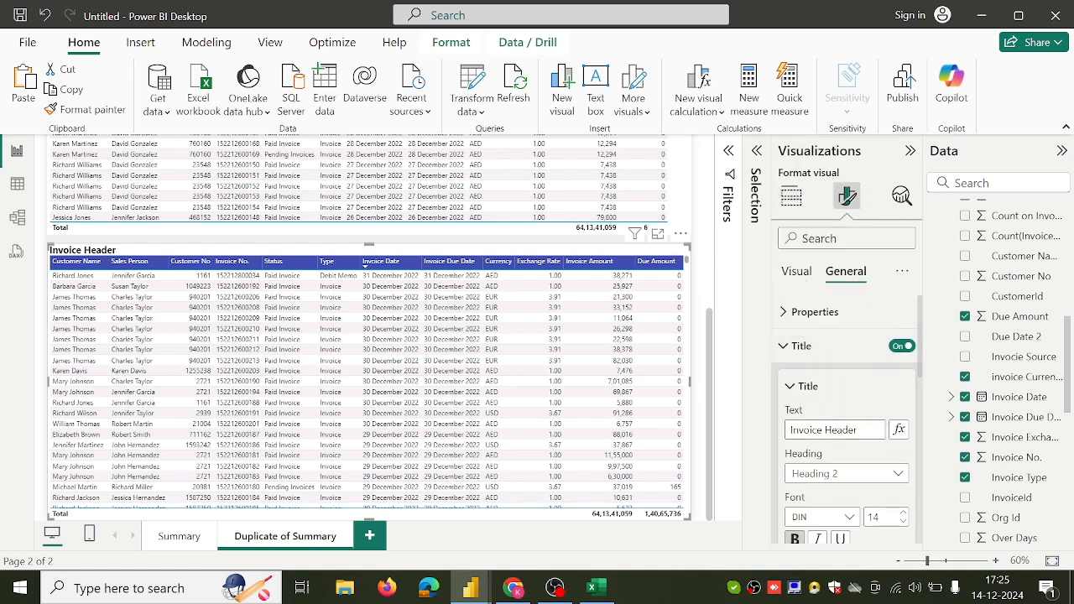
{"action": "left_click", "coordinate": [822, 429]}
{"action": "type", "text": "Lines"}
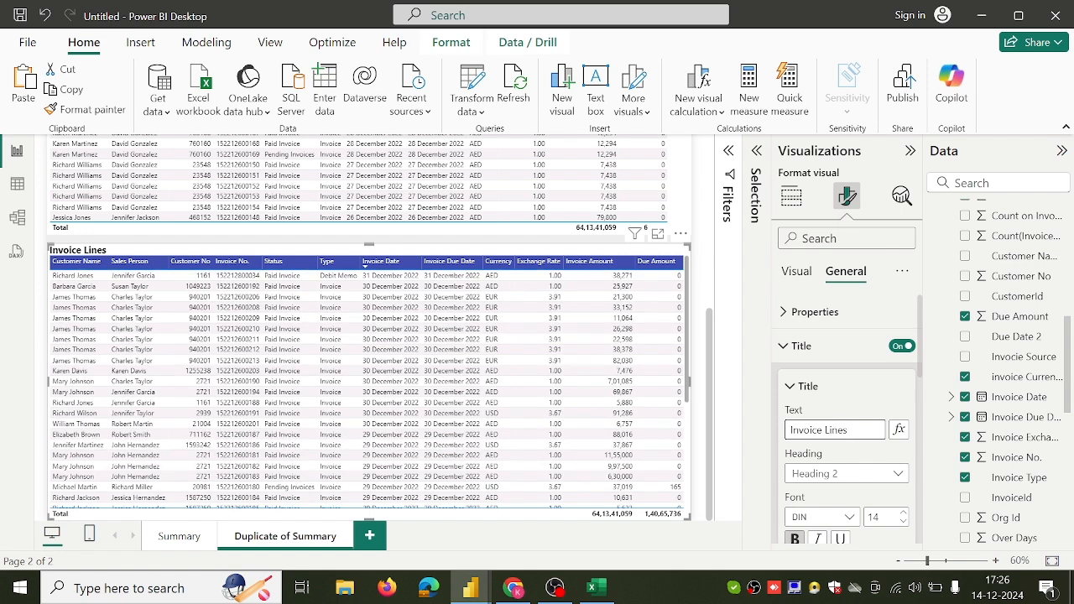
{"action": "left_click", "coordinate": [876, 448]}
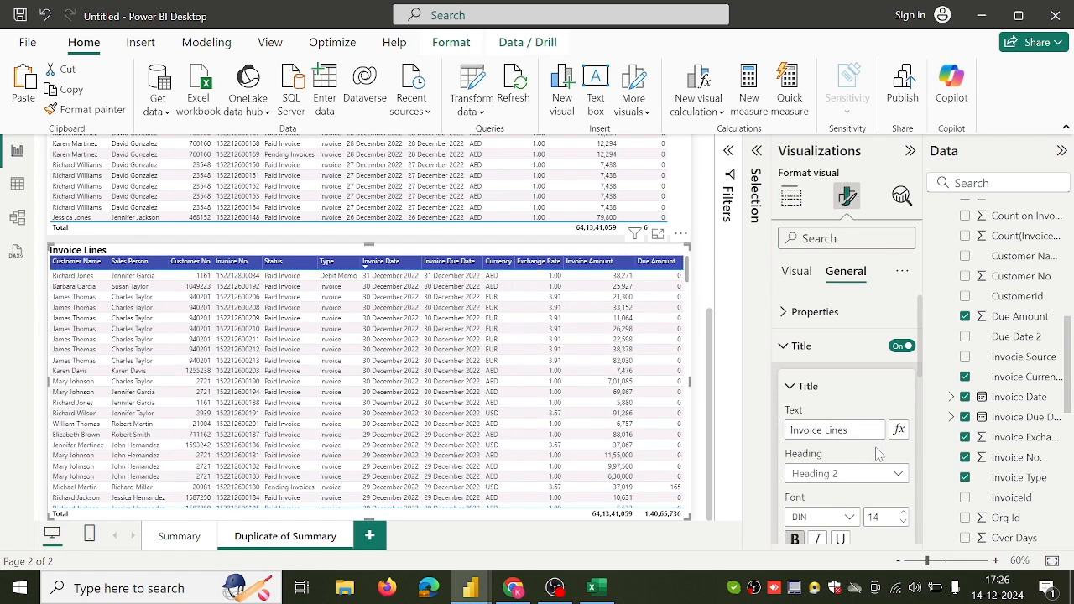
{"action": "left_click", "coordinate": [847, 429]}
{"action": "type", "text": "d"}
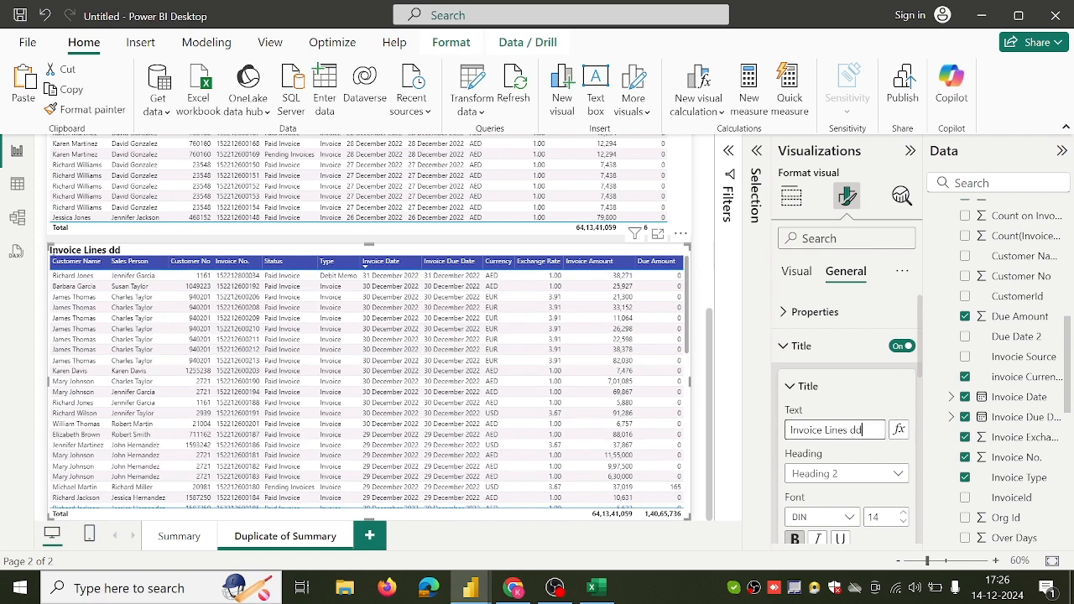
{"action": "type", "text": "Deatai"}
{"action": "type", "text": "l"}
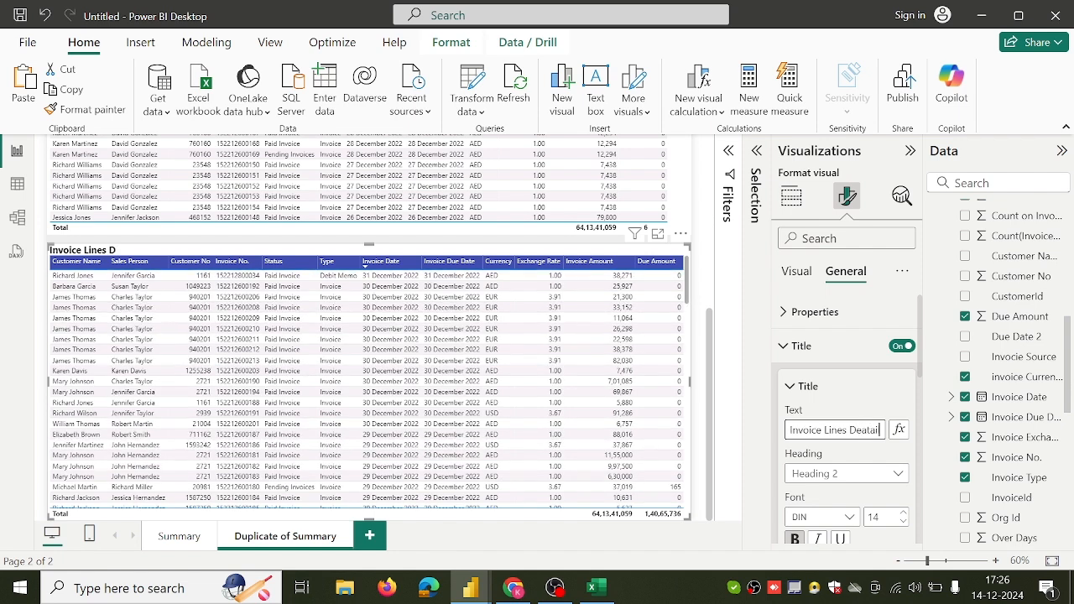
{"action": "type", "text": "s"}
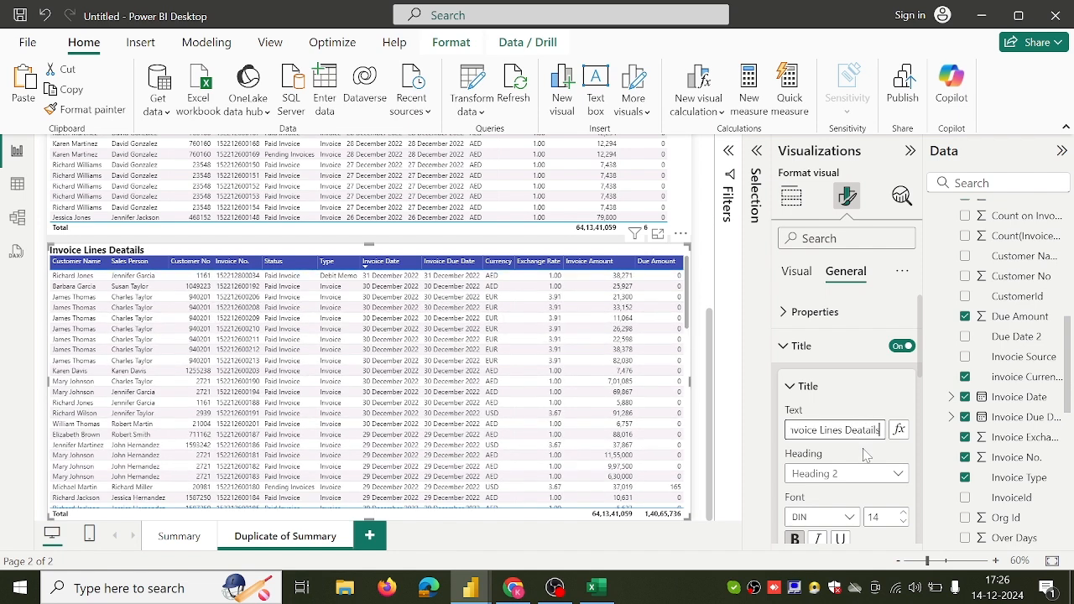
{"action": "left_click", "coordinate": [863, 429]}
{"action": "key", "text": "BackSpace"}
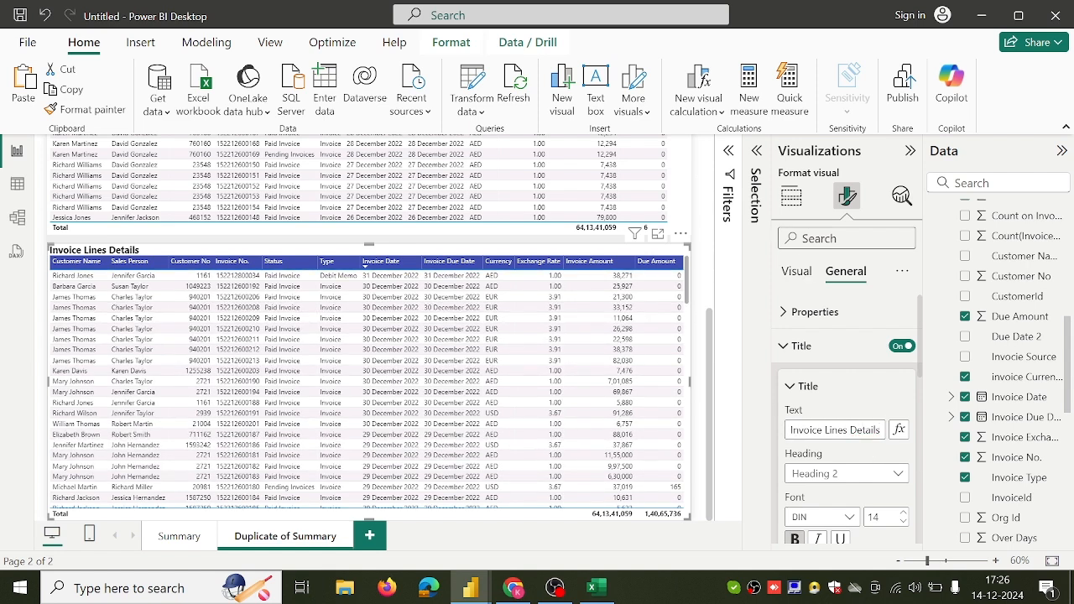
Step: Check the Invoice Lines Details columns in the browser's published report, return to Power BI Desktop and list the Invoice Lines fields
{"action": "left_click", "coordinate": [790, 194]}
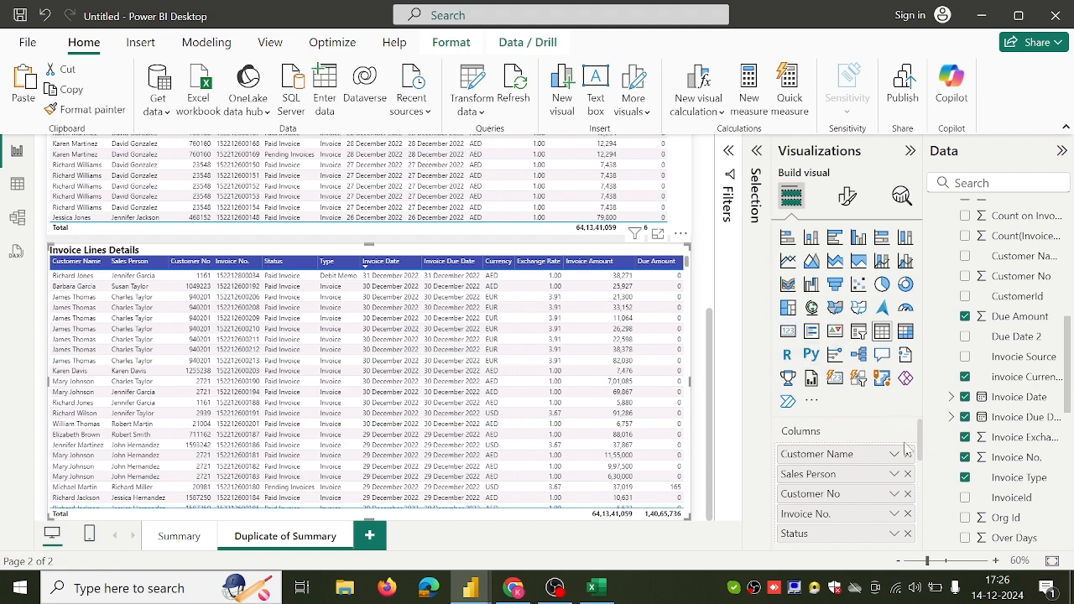
{"action": "left_click", "coordinate": [512, 590]}
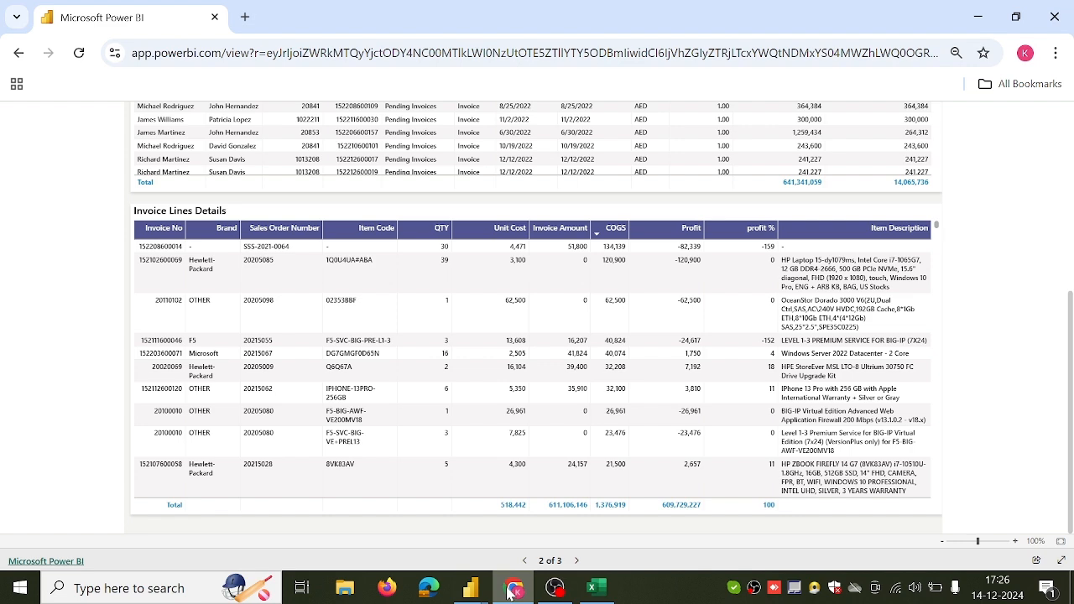
{"action": "mouse_move", "coordinate": [484, 593]}
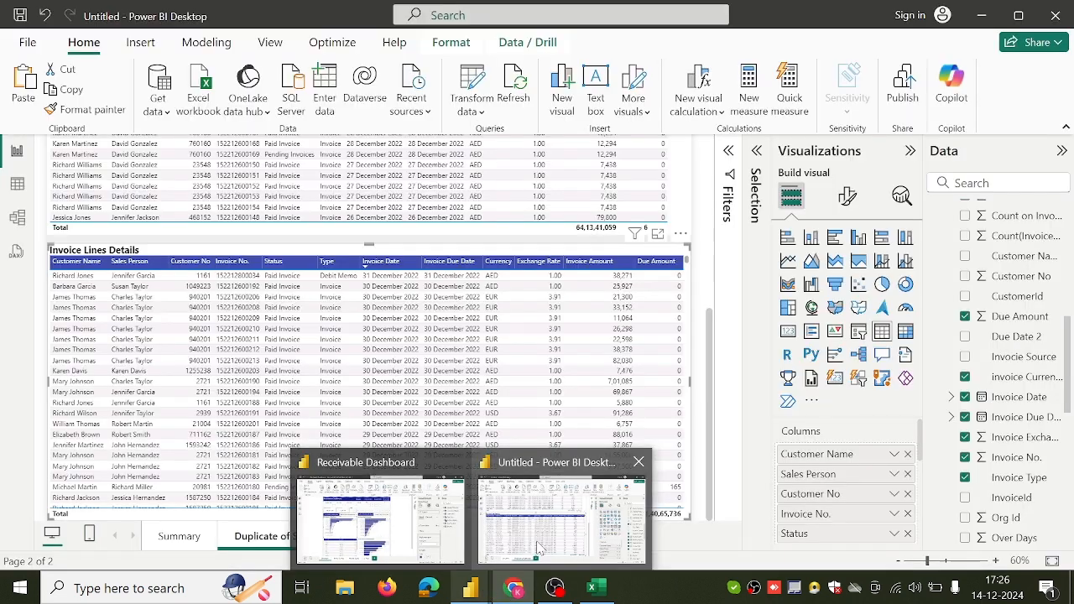
{"action": "left_click", "coordinate": [561, 504]}
{"action": "scroll", "coordinate": [971, 379], "scroll_direction": "up", "scroll_amount": 5}
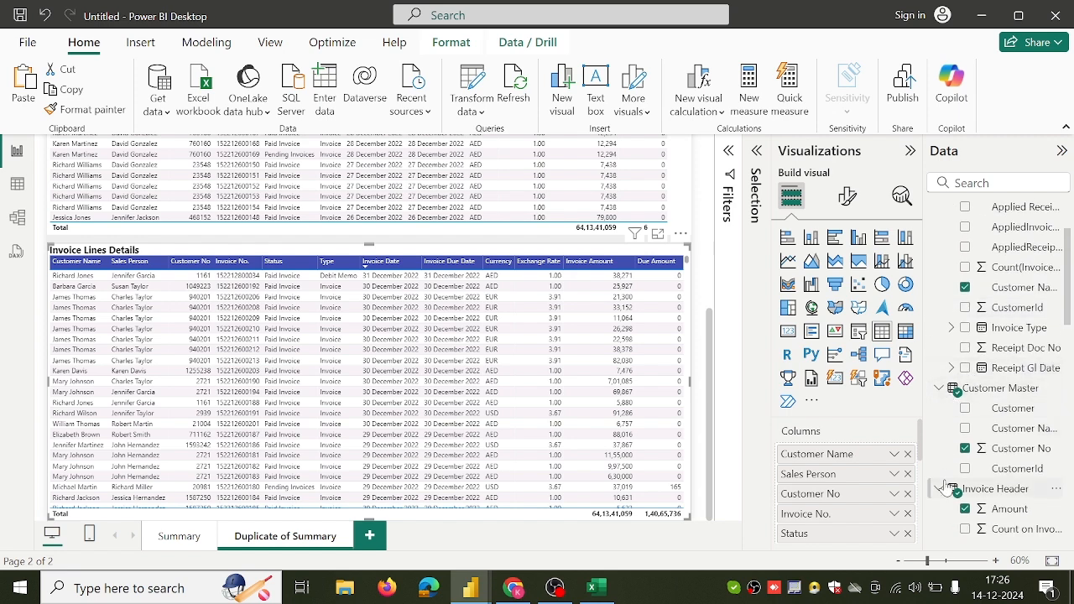
{"action": "left_click", "coordinate": [939, 489]}
{"action": "scroll", "coordinate": [973, 469], "scroll_direction": "down", "scroll_amount": 6}
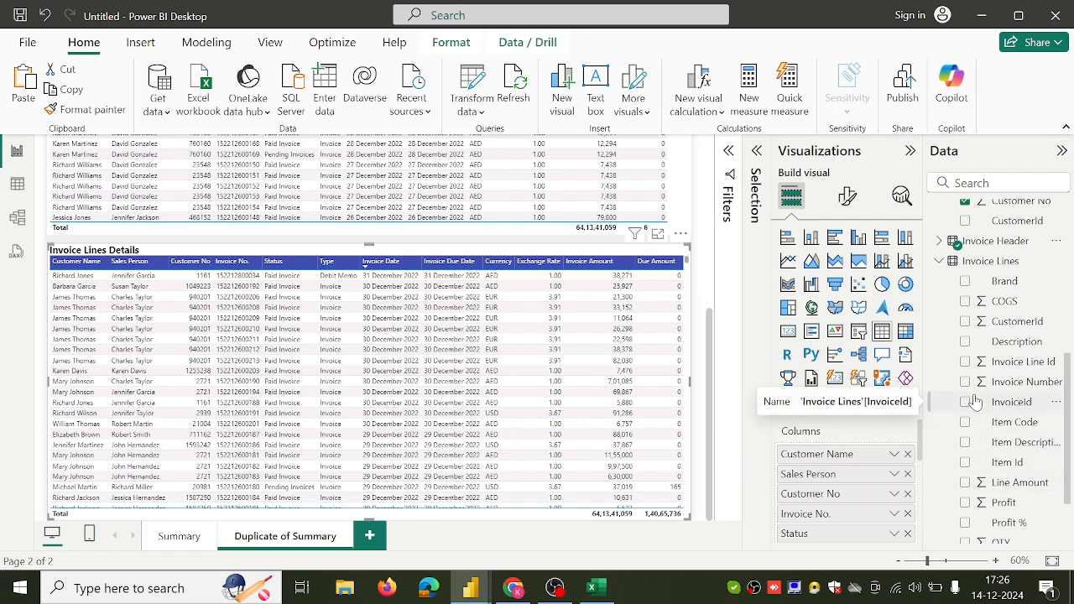
{"action": "scroll", "coordinate": [971, 407], "scroll_direction": "down", "scroll_amount": 2}
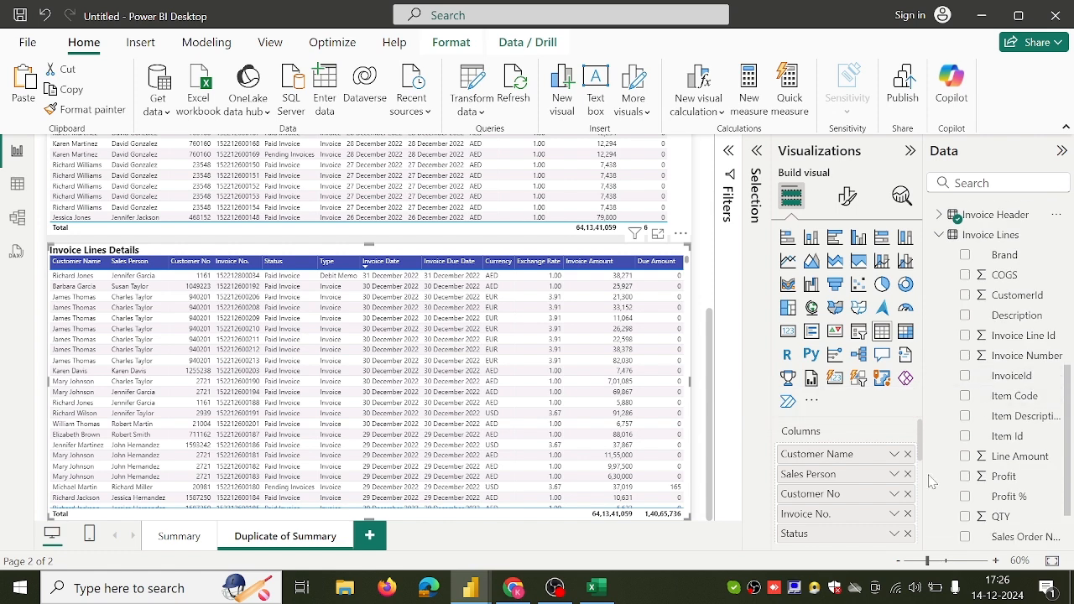
Step: Move Invoice No. to the first column of the Invoice Lines Details table and remove all its other columns
{"action": "left_click_drag", "start_coordinate": [851, 513], "coordinate": [854, 456]}
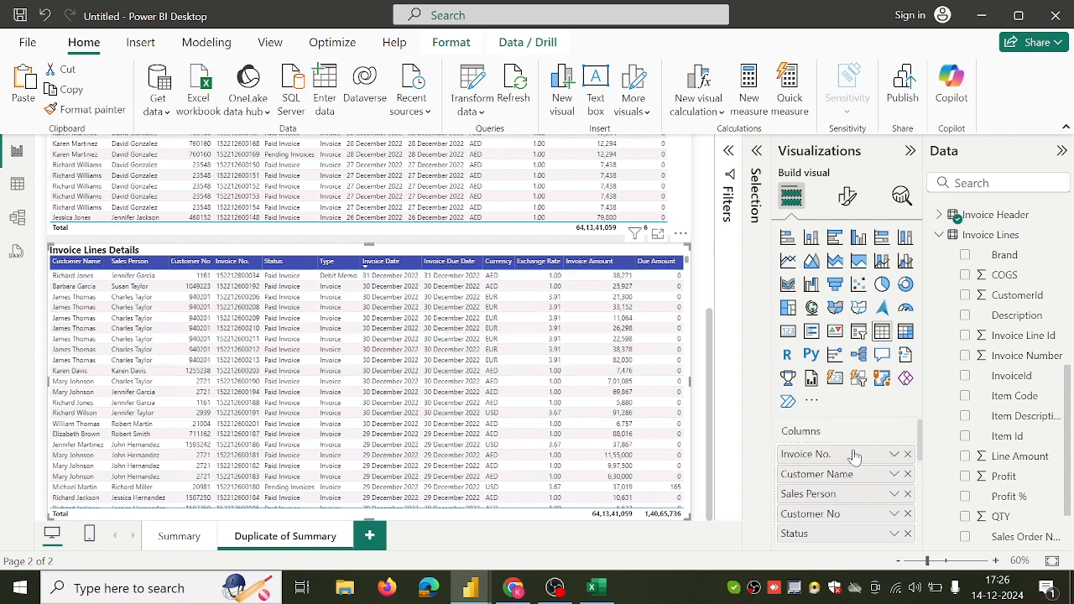
{"action": "left_click", "coordinate": [908, 474]}
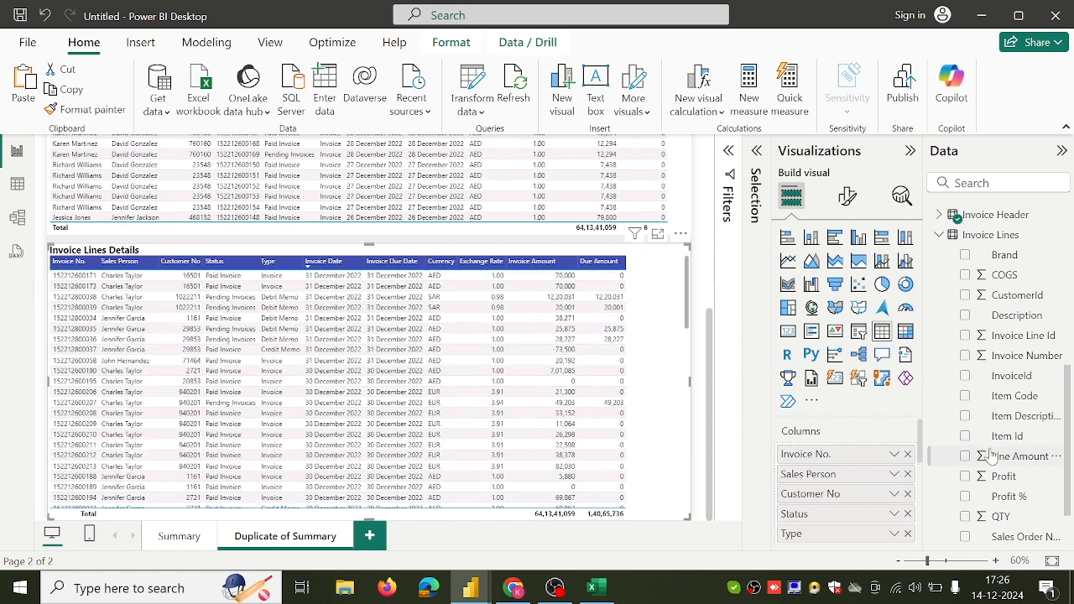
{"action": "scroll", "coordinate": [992, 455], "scroll_direction": "up", "scroll_amount": 5}
{"action": "scroll", "coordinate": [982, 460], "scroll_direction": "down", "scroll_amount": 3}
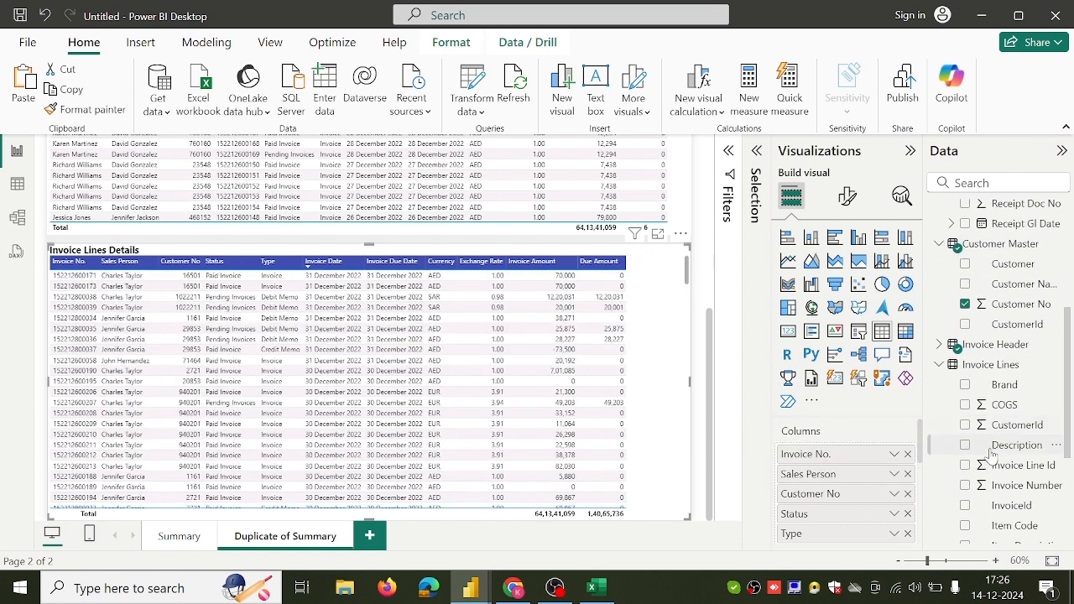
{"action": "left_click", "coordinate": [908, 473]}
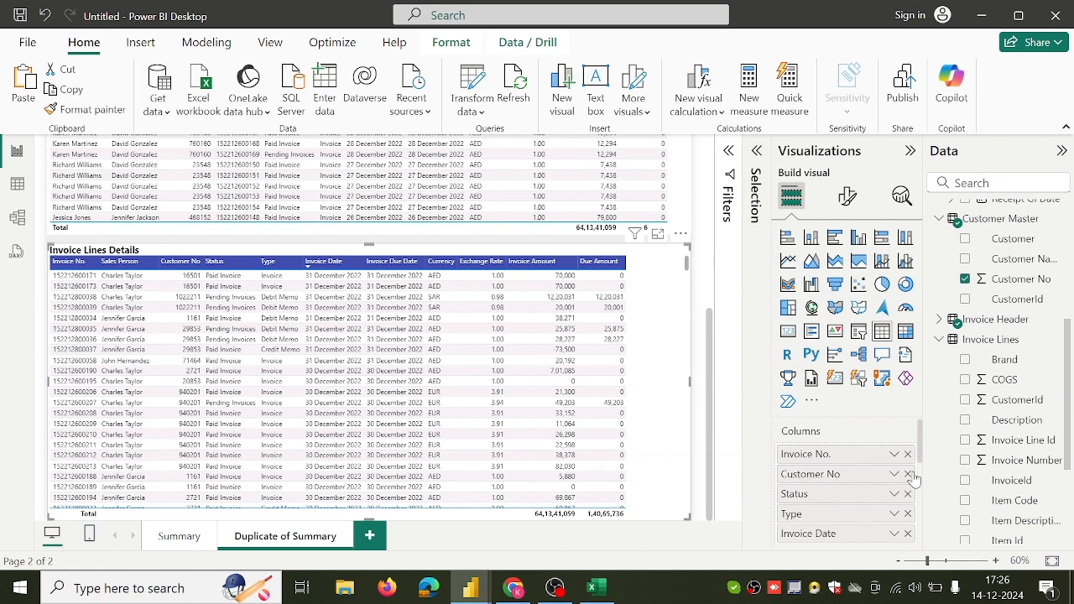
{"action": "left_click", "coordinate": [908, 473]}
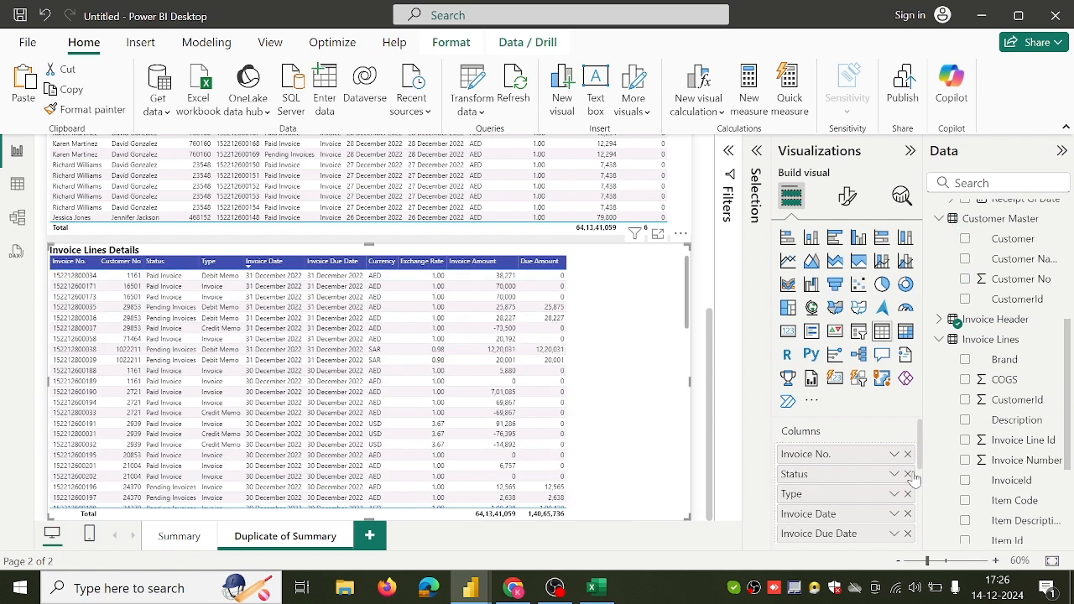
{"action": "left_click", "coordinate": [908, 474]}
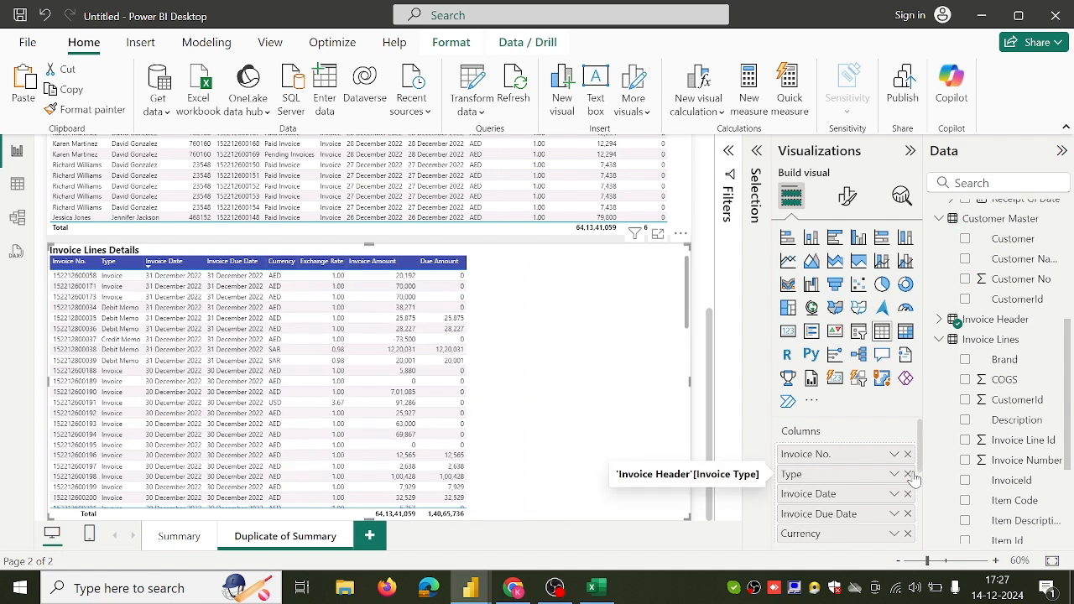
{"action": "left_click", "coordinate": [908, 474]}
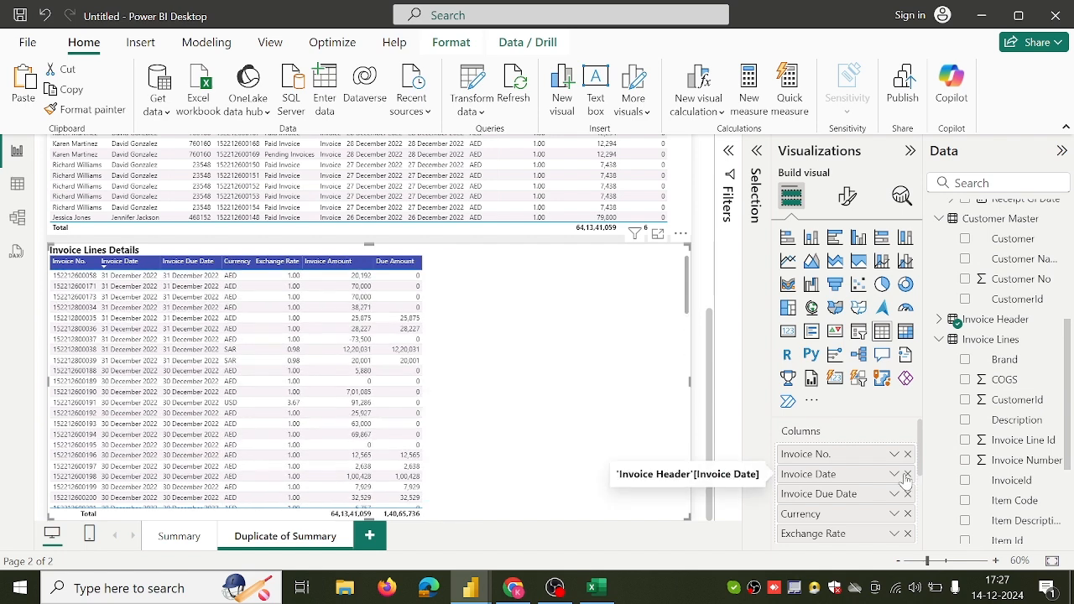
{"action": "left_click", "coordinate": [908, 474]}
{"action": "left_click", "coordinate": [907, 474]}
{"action": "left_click", "coordinate": [908, 474]}
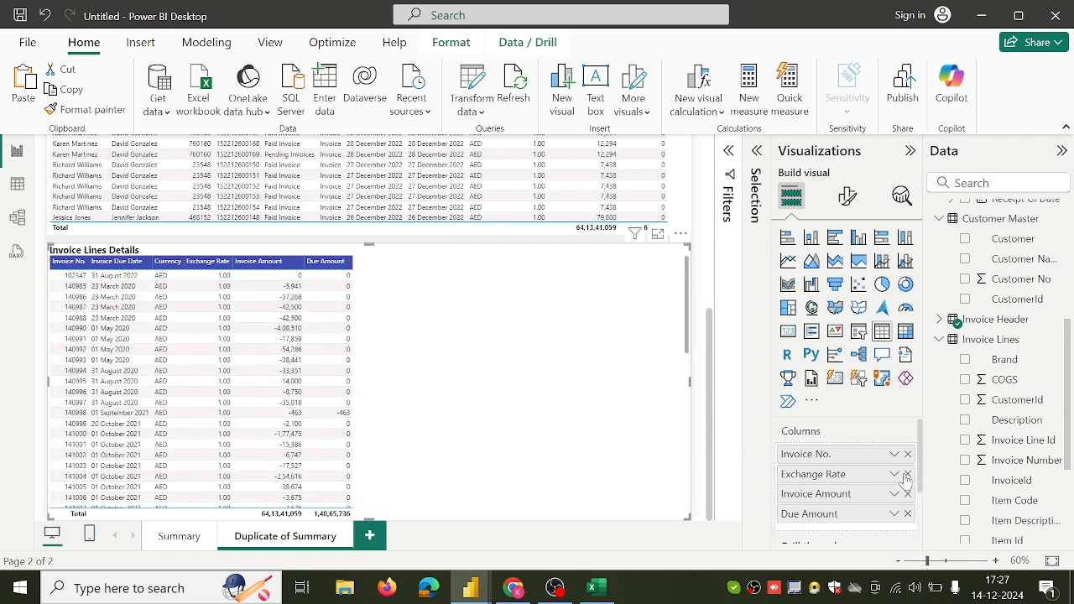
{"action": "left_click", "coordinate": [907, 474]}
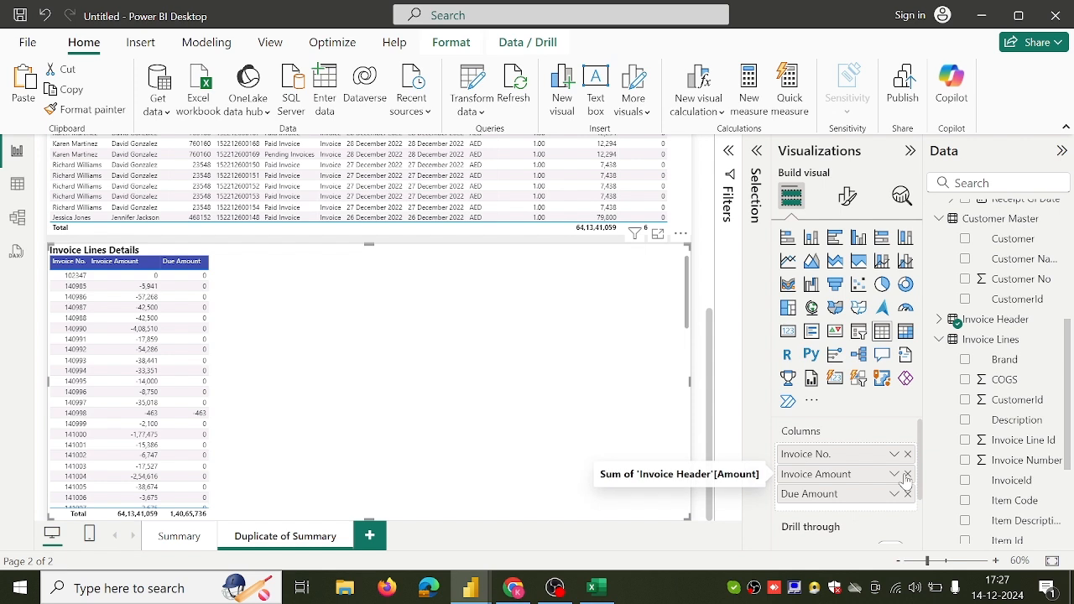
{"action": "left_click", "coordinate": [908, 474]}
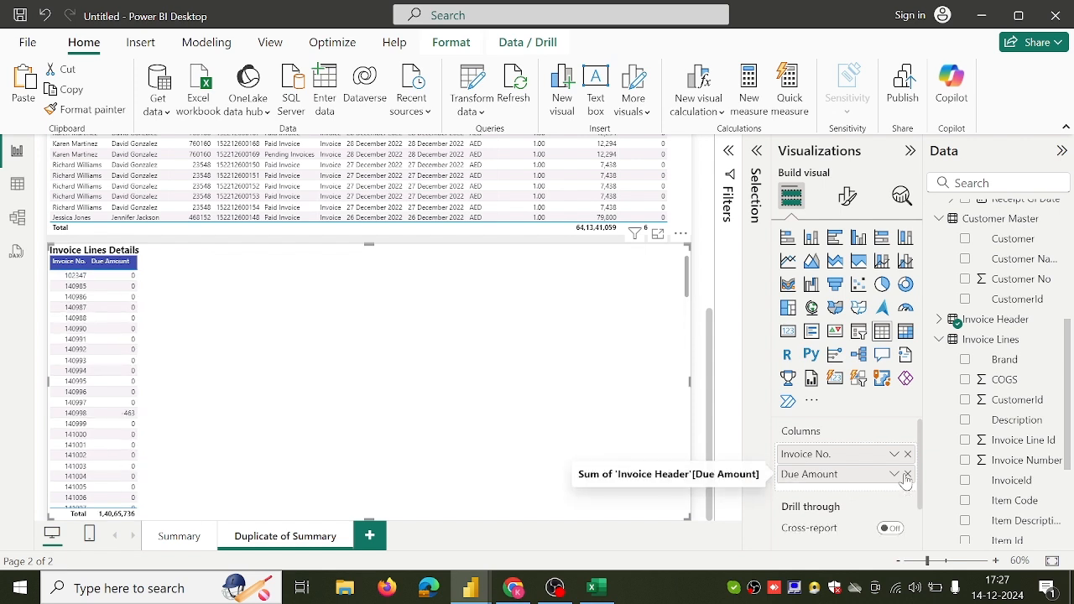
{"action": "left_click", "coordinate": [908, 474]}
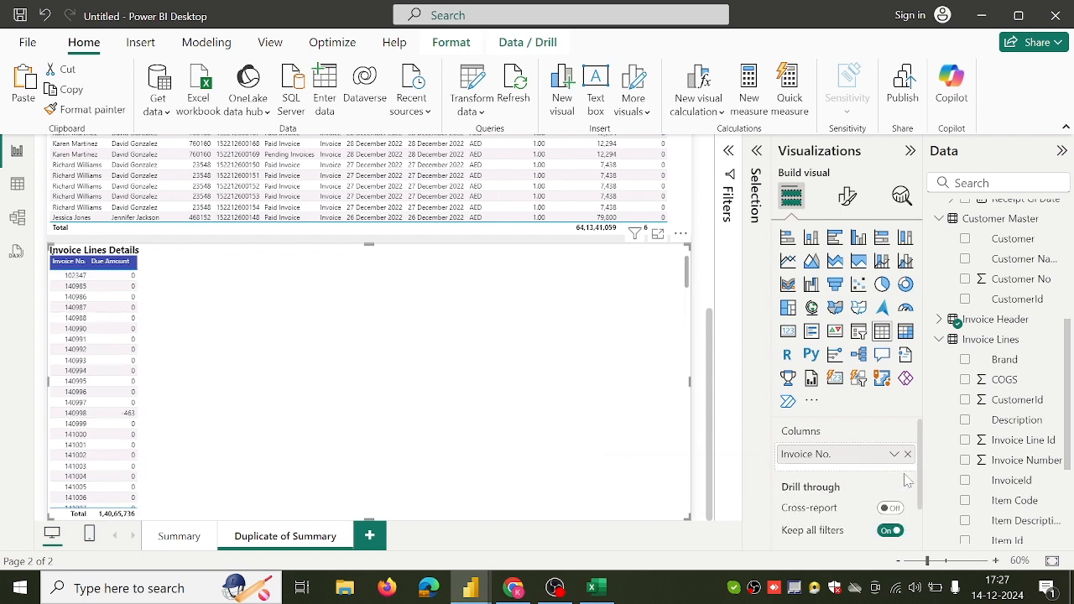
Step: Add Brand, Sales Order Number and Item Code from Invoice Lines to the Invoice Lines Details table, following the browser's published report
{"action": "left_click", "coordinate": [965, 360]}
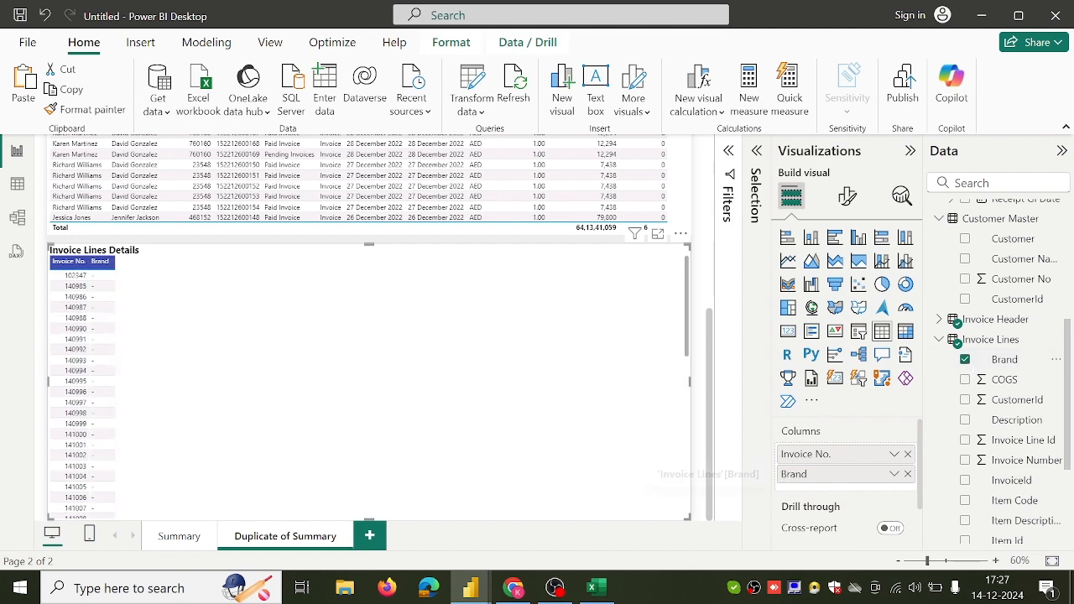
{"action": "left_click", "coordinate": [520, 590]}
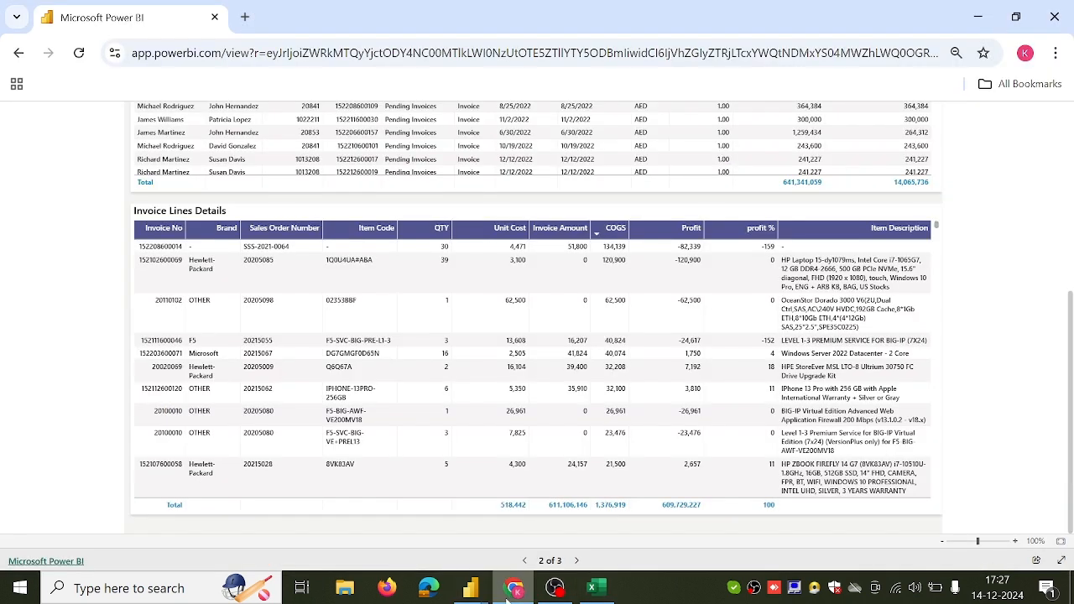
{"action": "mouse_move", "coordinate": [470, 589]}
{"action": "left_click", "coordinate": [551, 537]}
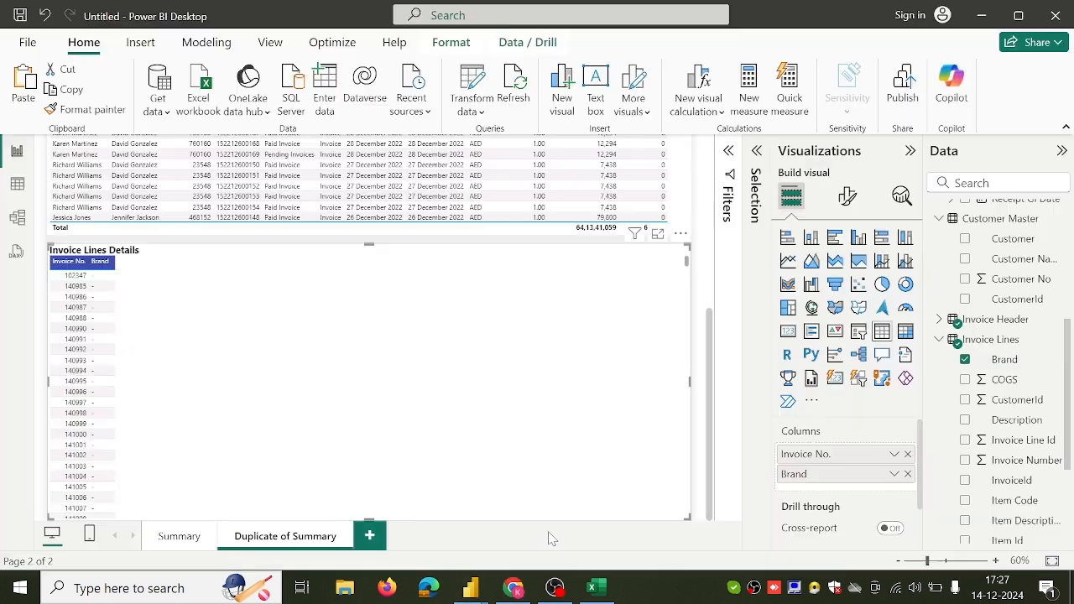
{"action": "scroll", "coordinate": [977, 466], "scroll_direction": "down", "scroll_amount": 4}
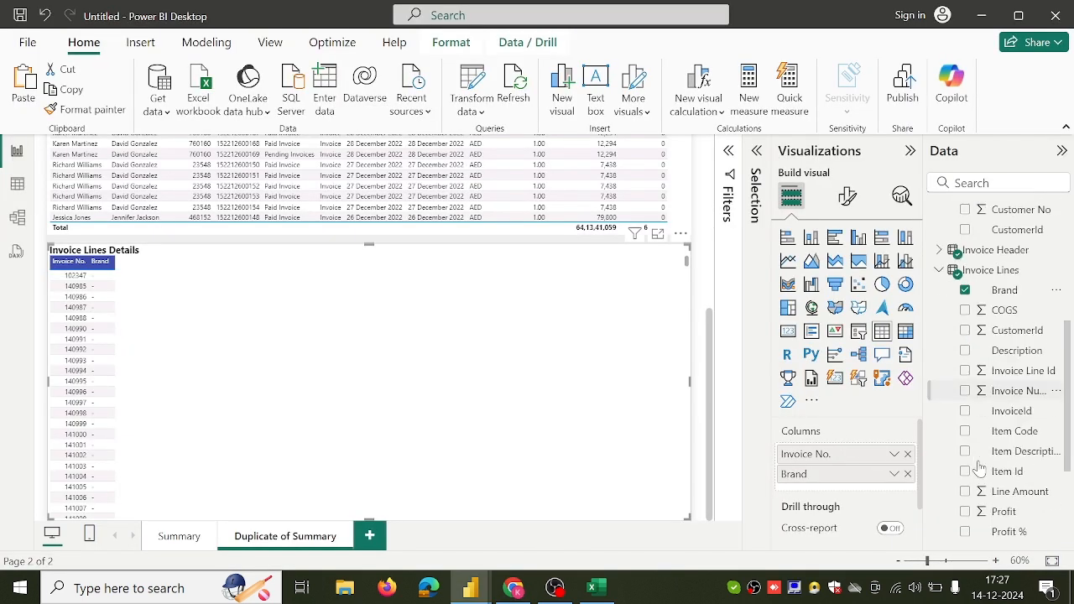
{"action": "scroll", "coordinate": [980, 467], "scroll_direction": "up", "scroll_amount": 1}
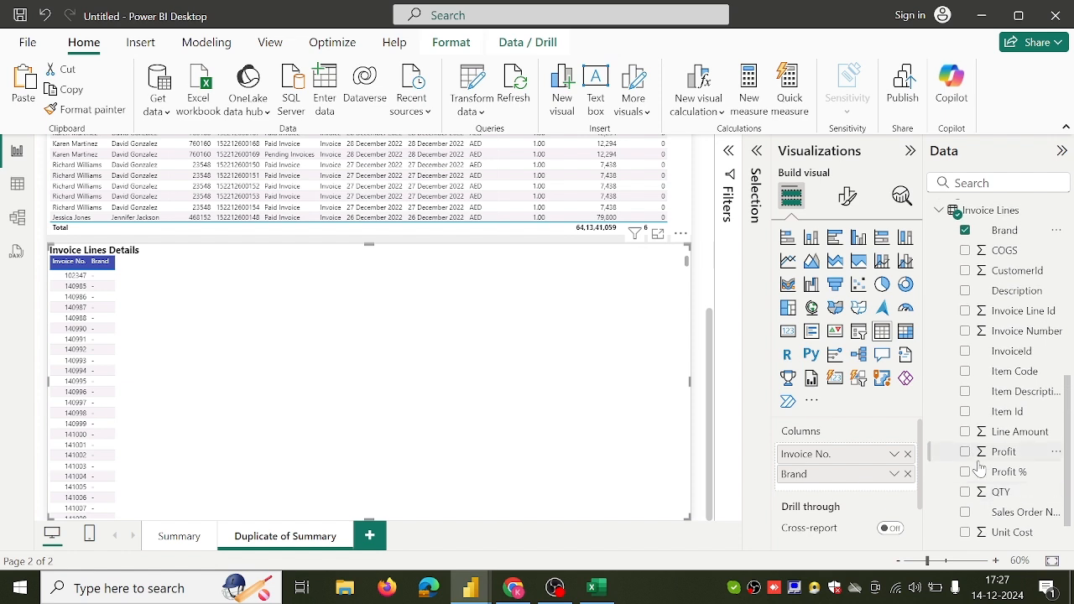
{"action": "scroll", "coordinate": [980, 466], "scroll_direction": "down", "scroll_amount": 1}
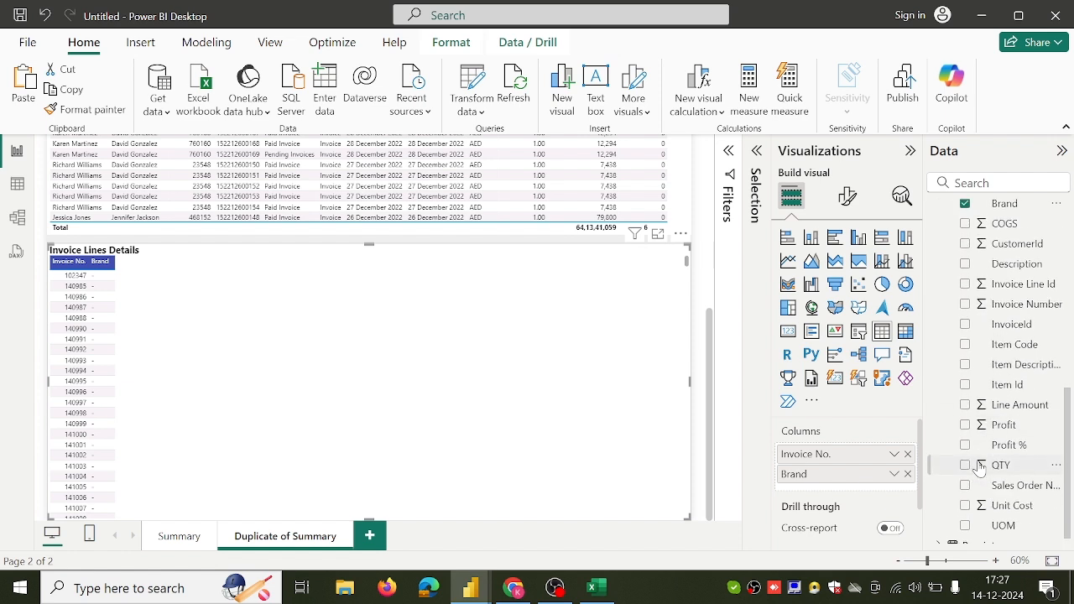
{"action": "left_click", "coordinate": [964, 486]}
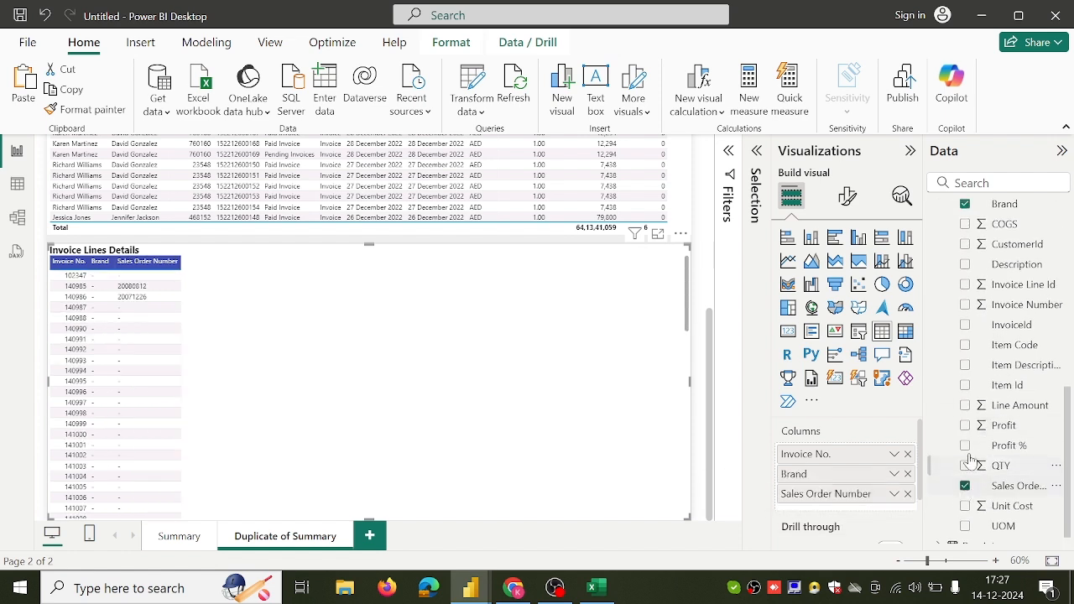
{"action": "left_click", "coordinate": [965, 347]}
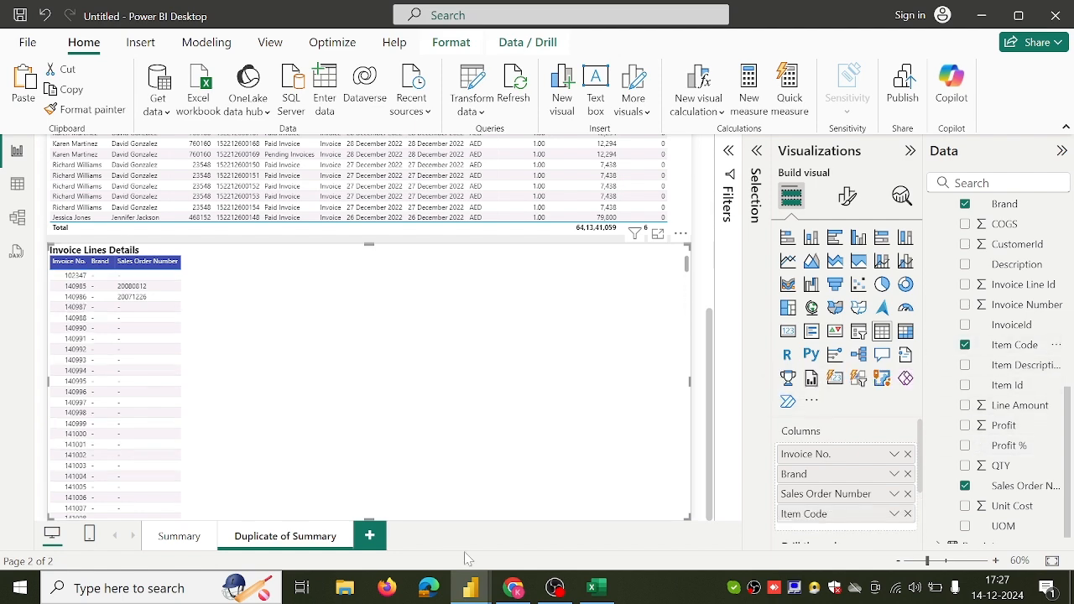
Step: Check the browser's published report, return to the untitled Power BI Desktop report and add QTY and Unit Cost to the Invoice Lines Details table
{"action": "left_click", "coordinate": [515, 589]}
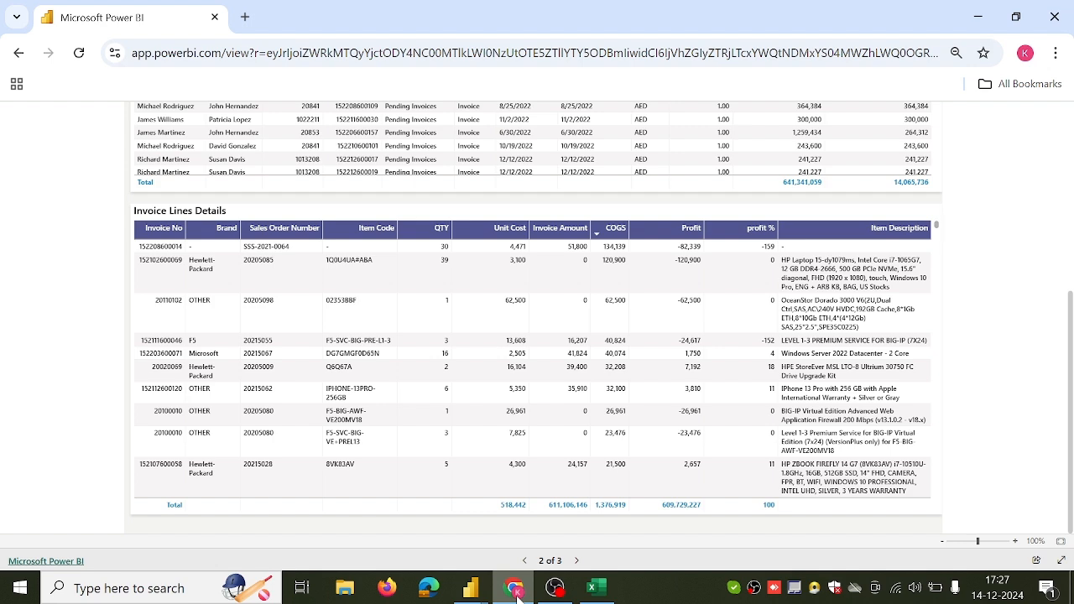
{"action": "mouse_move", "coordinate": [480, 600]}
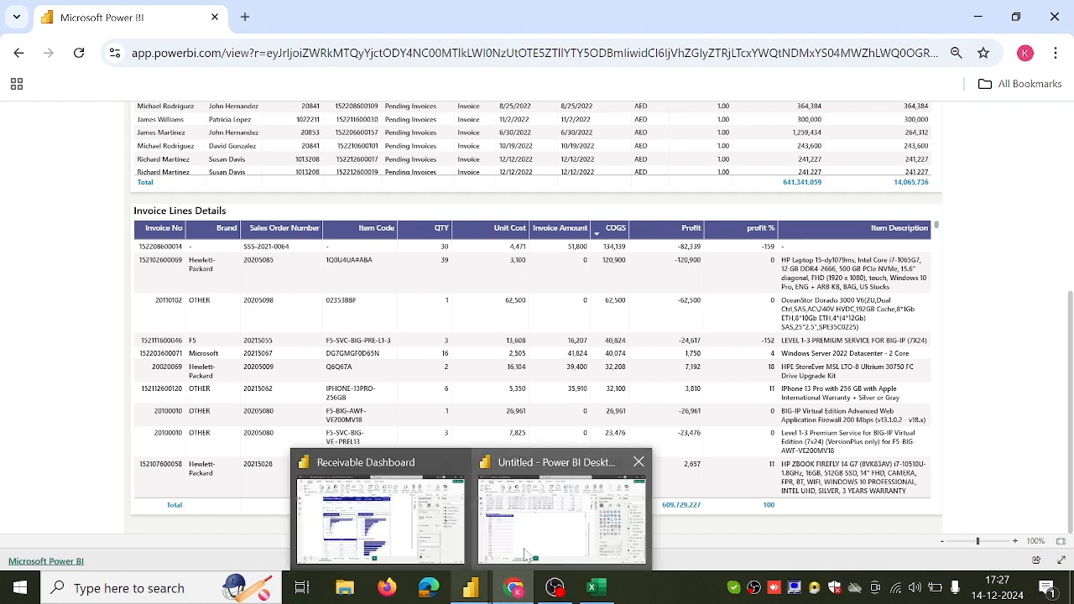
{"action": "left_click", "coordinate": [604, 512]}
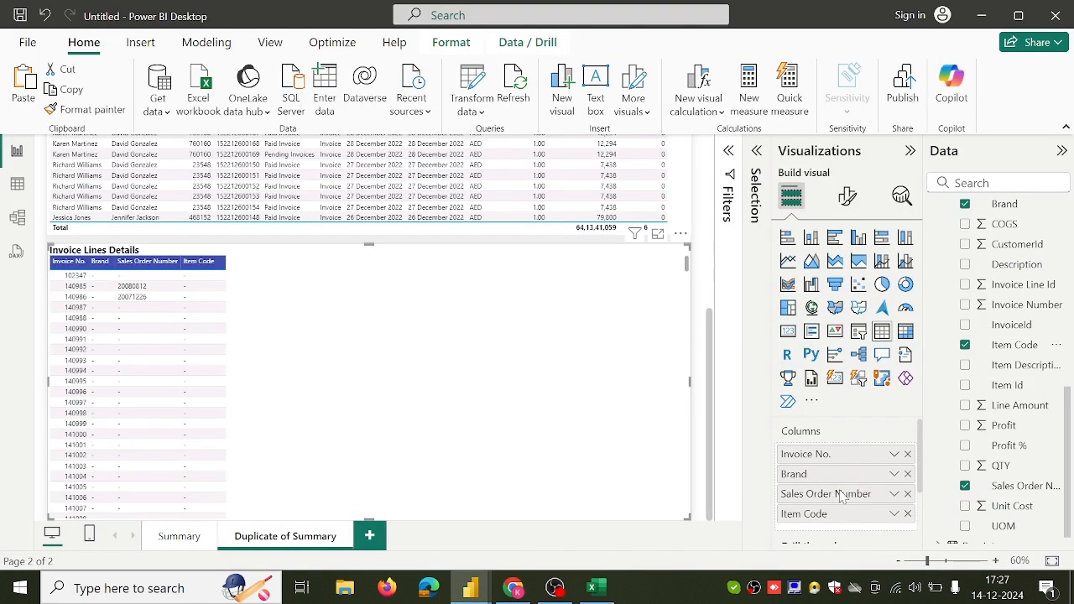
{"action": "left_click", "coordinate": [965, 468]}
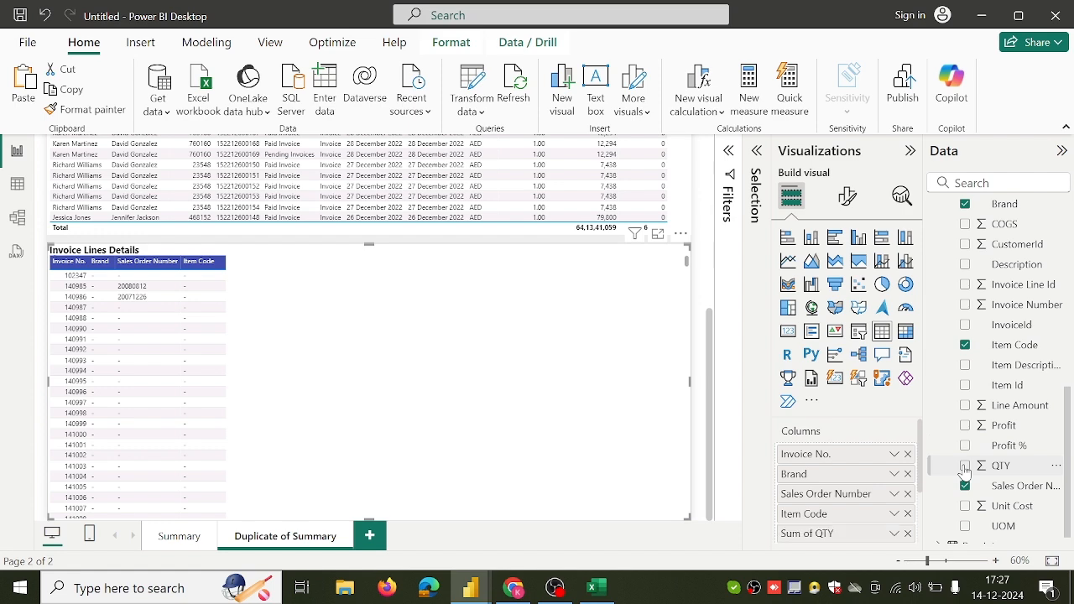
{"action": "left_click", "coordinate": [965, 507]}
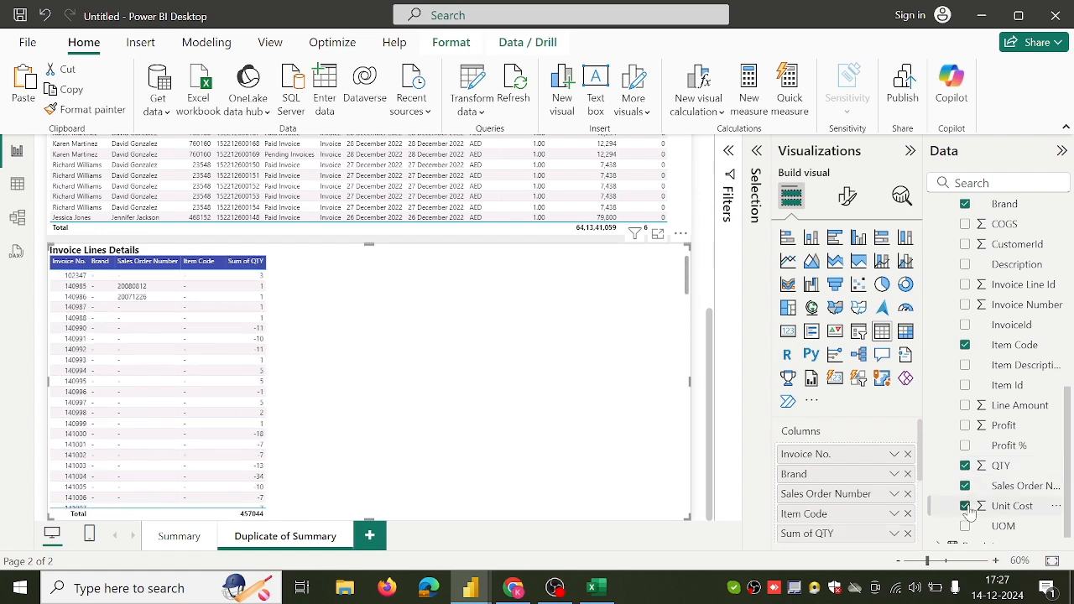
Step: Check the column after Unit Cost in the browser's published report and add Line Amount to the Invoice Lines Details table in Power BI Desktop
{"action": "left_click", "coordinate": [514, 588]}
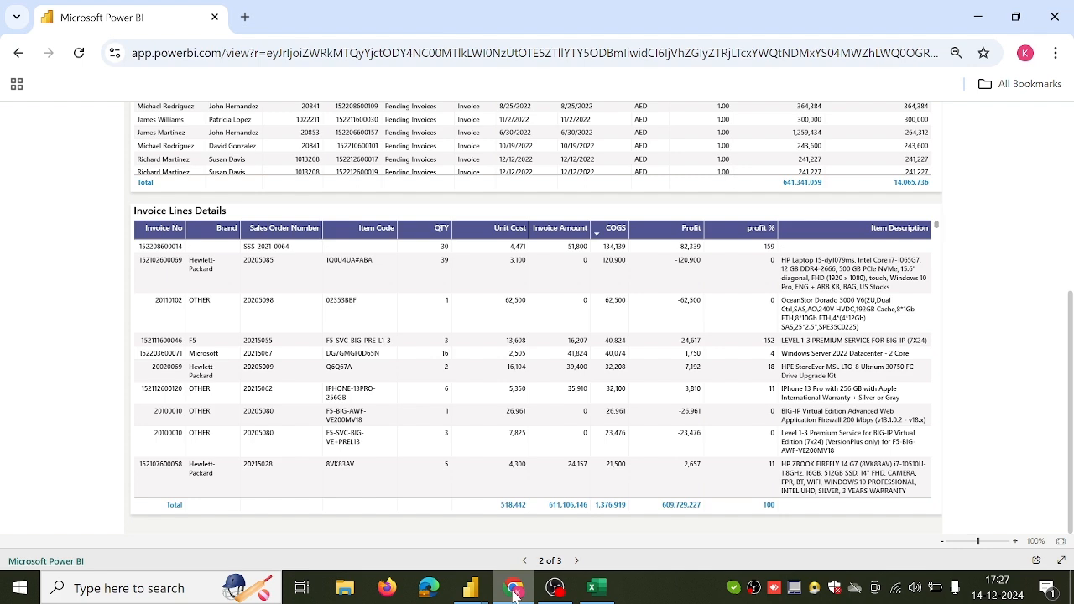
{"action": "mouse_move", "coordinate": [483, 598]}
{"action": "left_click", "coordinate": [554, 520]}
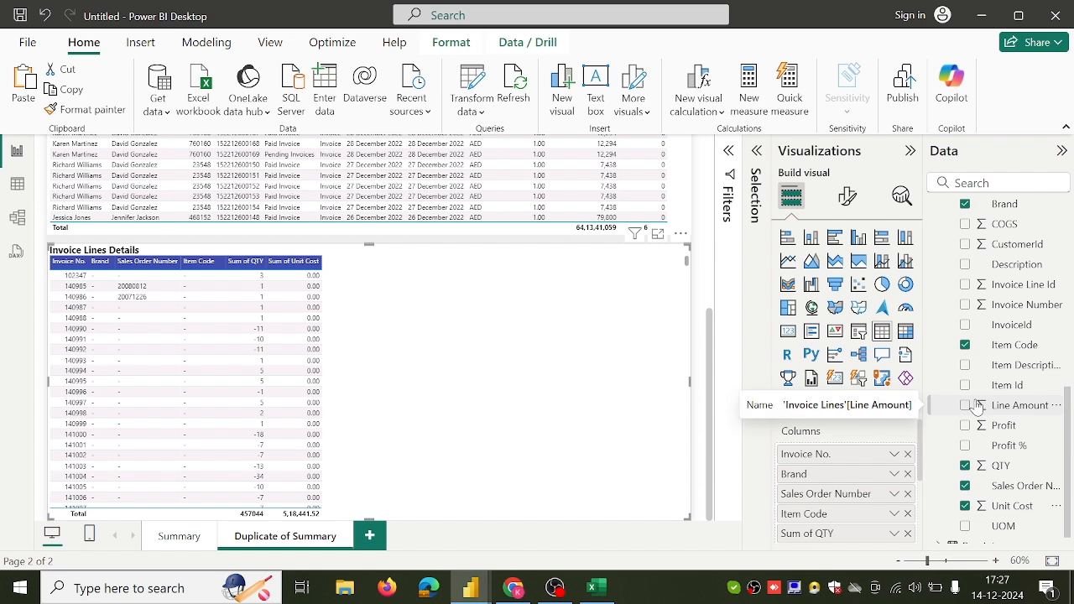
{"action": "scroll", "coordinate": [976, 406], "scroll_direction": "up", "scroll_amount": 1}
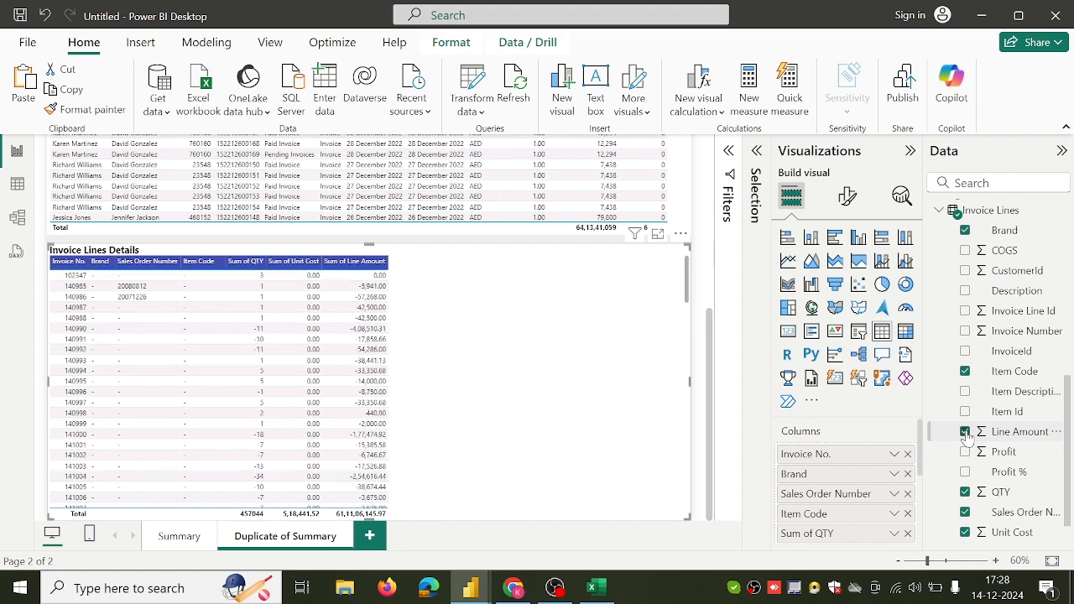
Step: Add COGS, Profit and Profit % to the Invoice Lines Details table in Power BI Desktop, following the browser's published report
{"action": "left_click", "coordinate": [521, 590]}
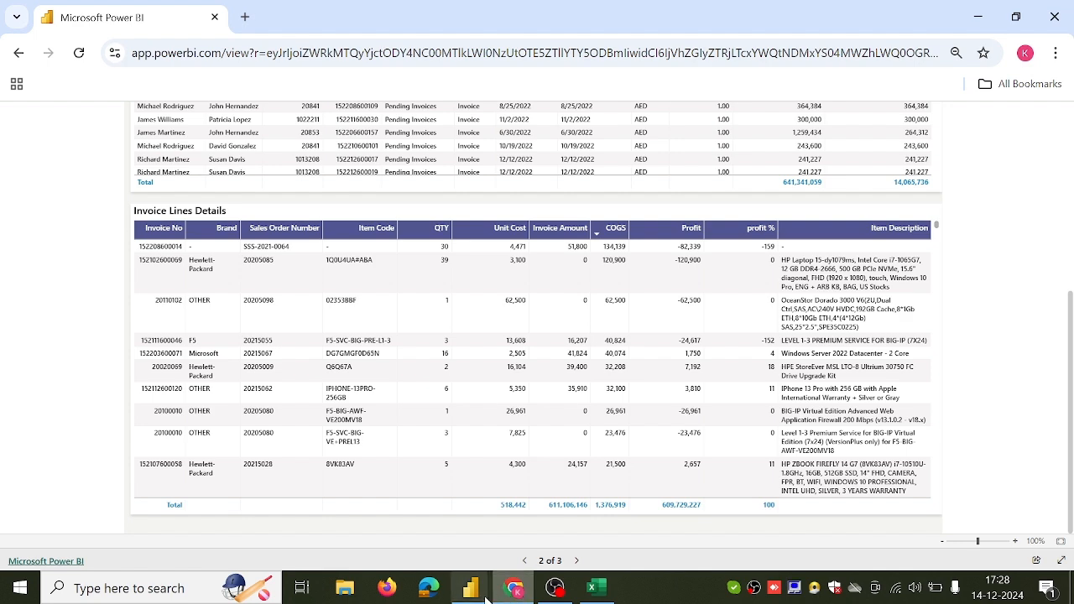
{"action": "mouse_move", "coordinate": [470, 590]}
{"action": "left_click", "coordinate": [560, 537]}
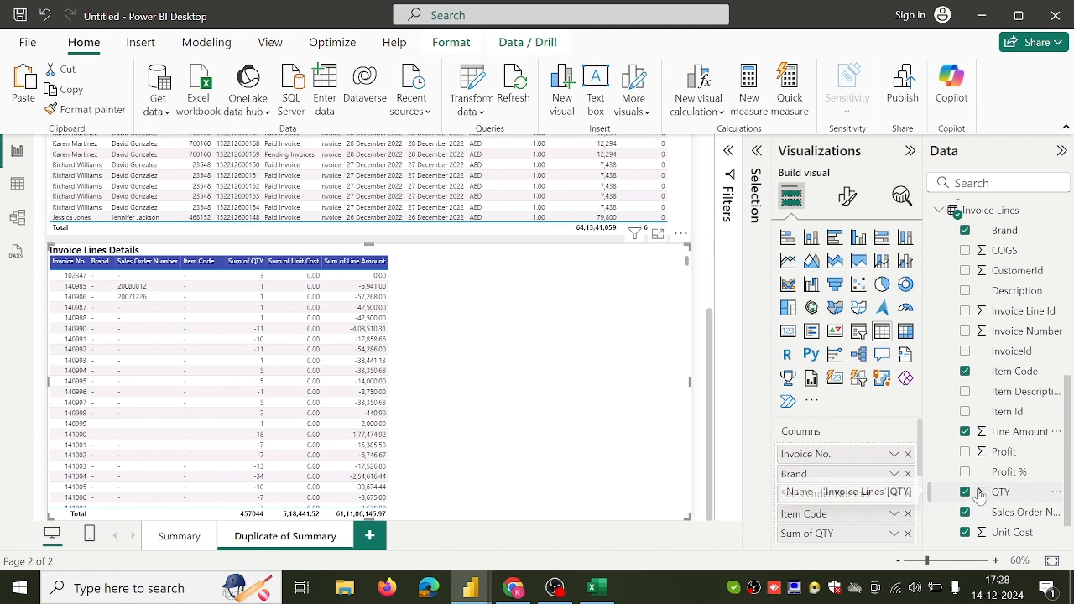
{"action": "left_click", "coordinate": [965, 251]}
{"action": "left_click", "coordinate": [966, 452]}
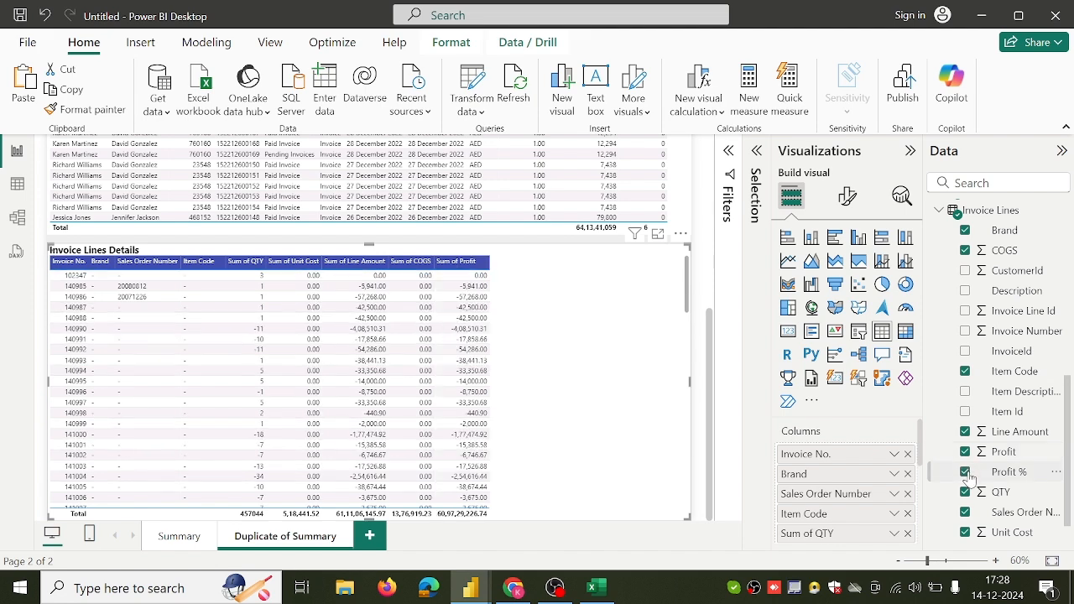
Step: Check the last column in the browser's published report and add Item Description to the Invoice Lines Details table in Power BI Desktop
{"action": "left_click", "coordinate": [516, 593]}
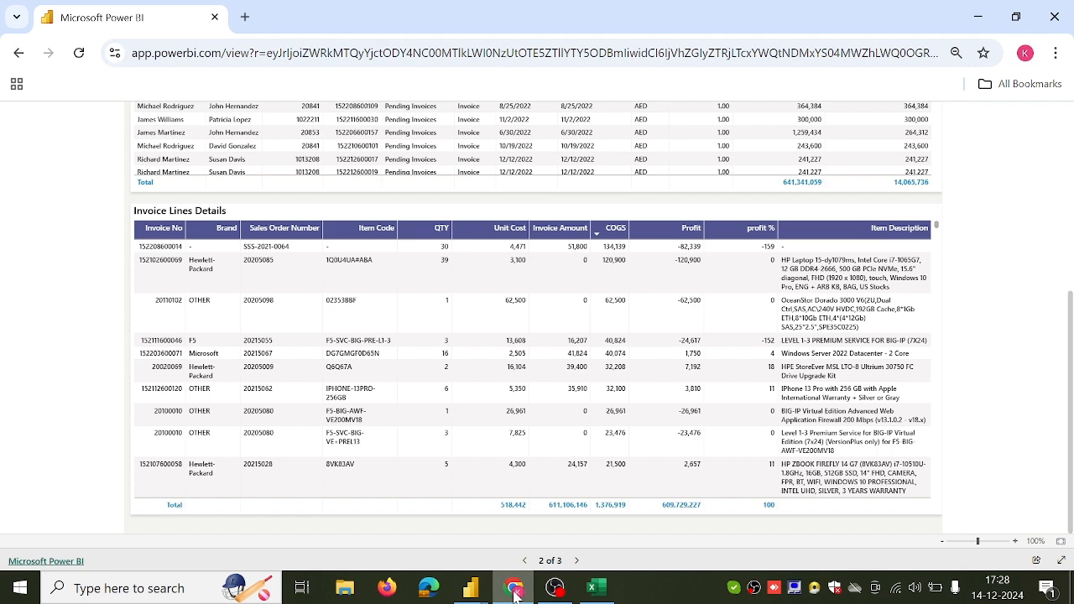
{"action": "mouse_move", "coordinate": [471, 589]}
{"action": "left_click", "coordinate": [518, 558]}
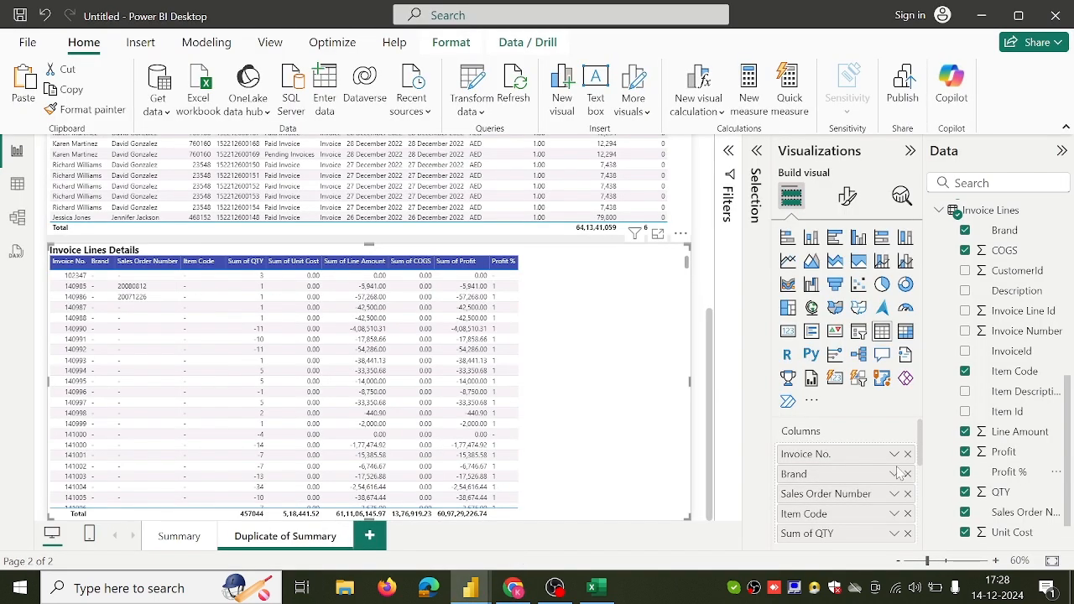
{"action": "left_click", "coordinate": [965, 392]}
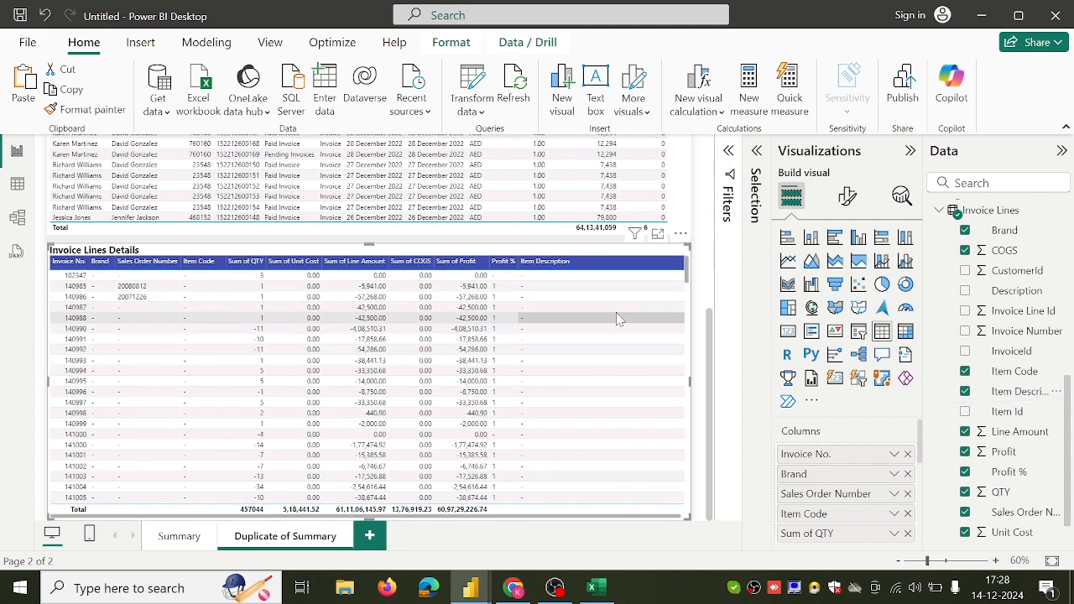
Step: Compare with the browser's published report and set QTY in Power BI Desktop's Invoice Lines Details table to Don't summarize
{"action": "left_click", "coordinate": [505, 590]}
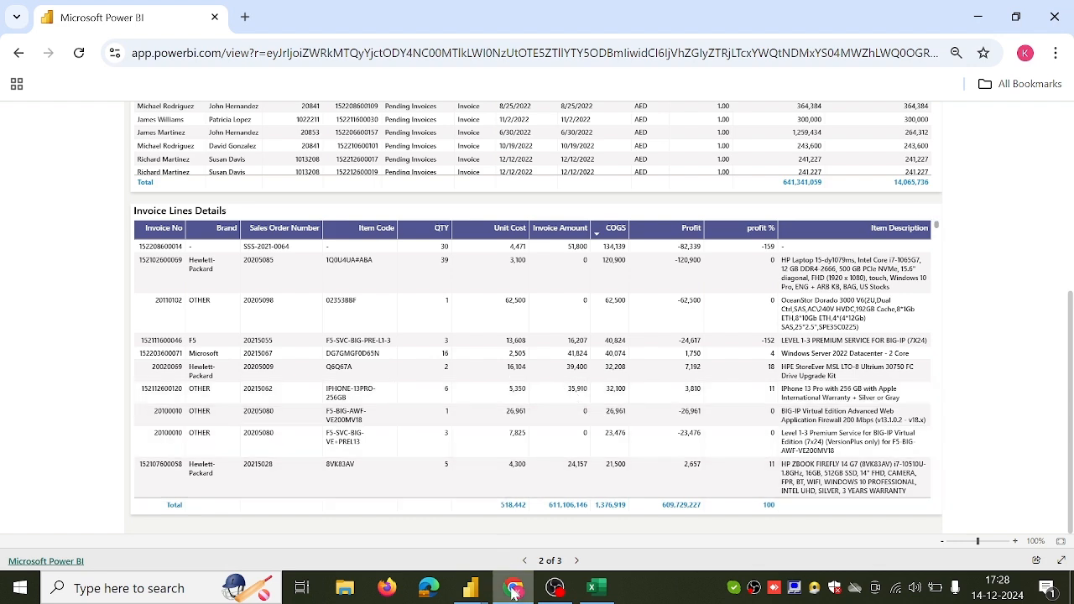
{"action": "mouse_move", "coordinate": [543, 551]}
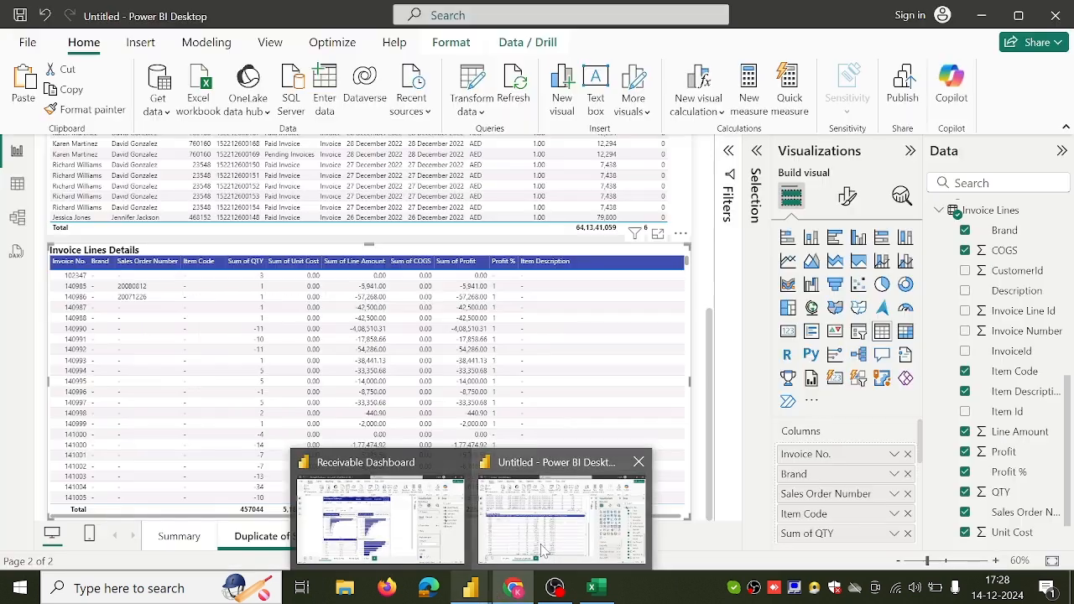
{"action": "left_click", "coordinate": [541, 550]}
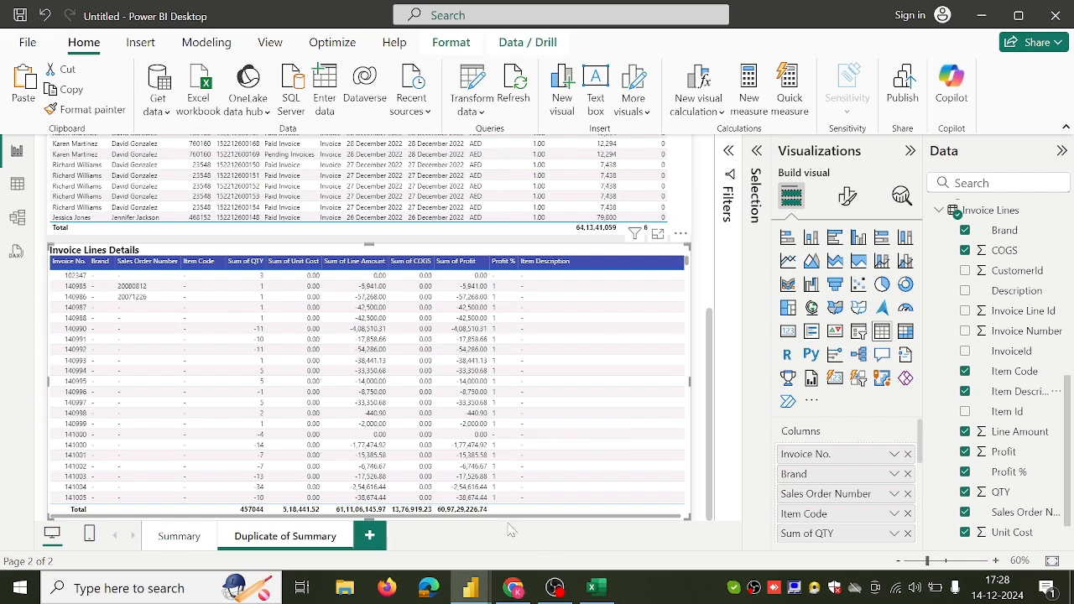
{"action": "right_click", "coordinate": [809, 537]}
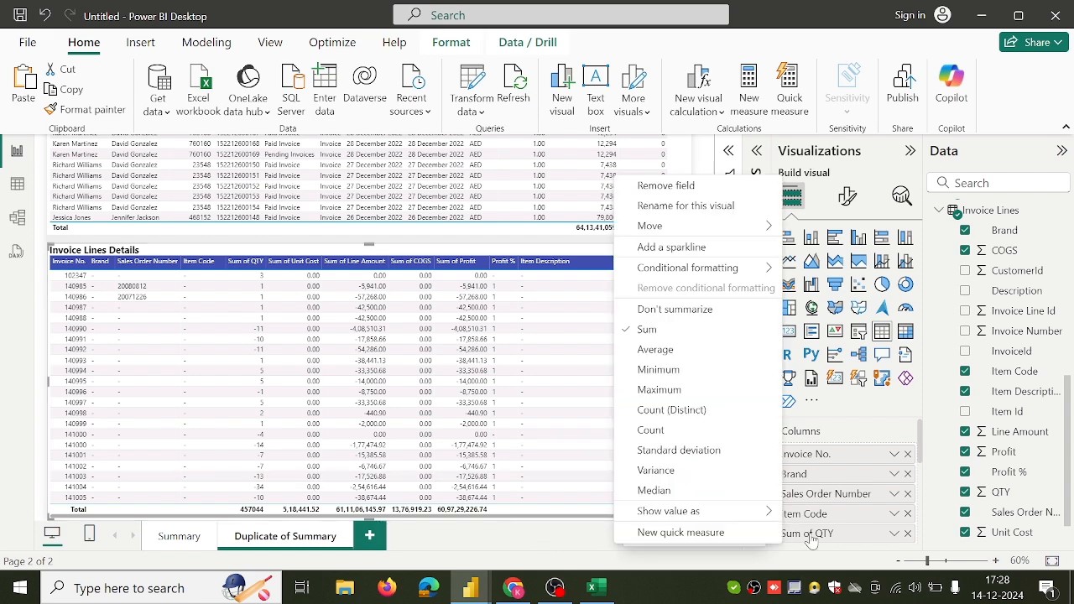
{"action": "left_click", "coordinate": [741, 311]}
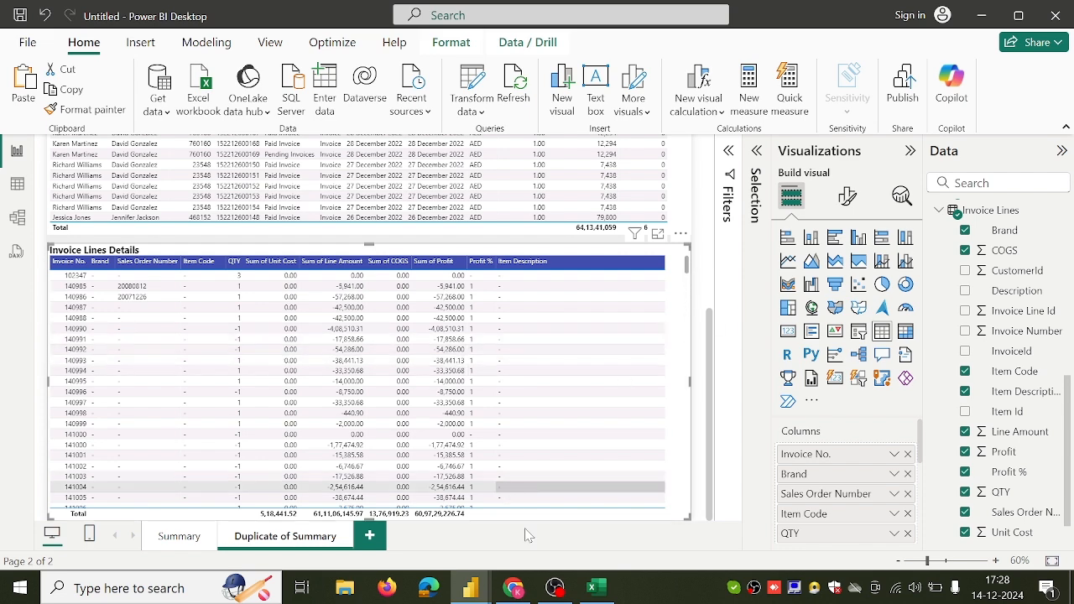
Step: Recheck the browser's published report, return to Power BI Desktop and widen the Profit % column of the Invoice Lines Details table
{"action": "left_click", "coordinate": [513, 588]}
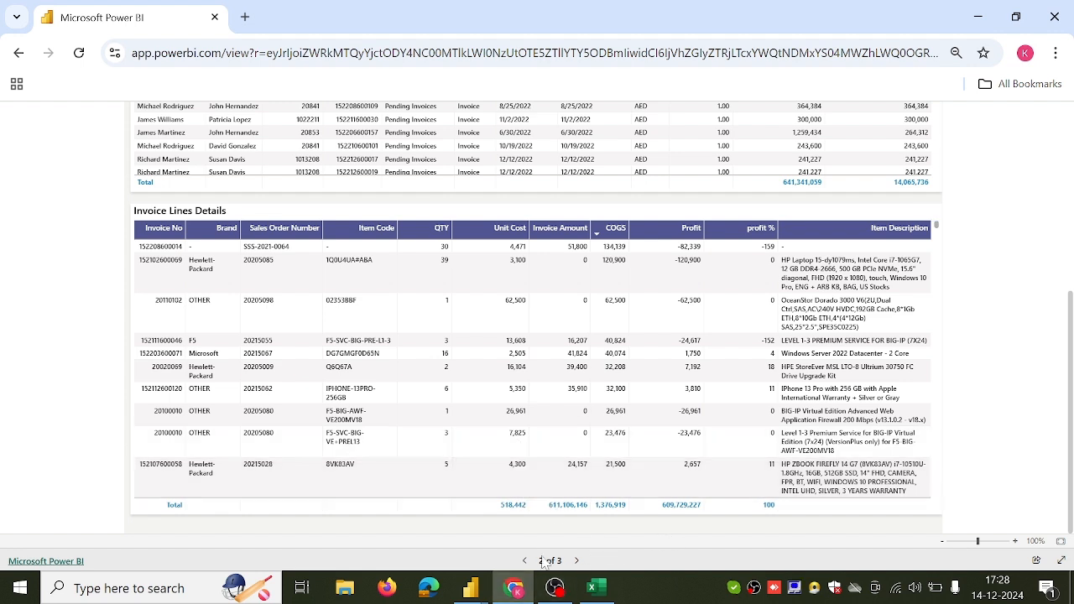
{"action": "mouse_move", "coordinate": [489, 591]}
{"action": "left_click", "coordinate": [535, 533]}
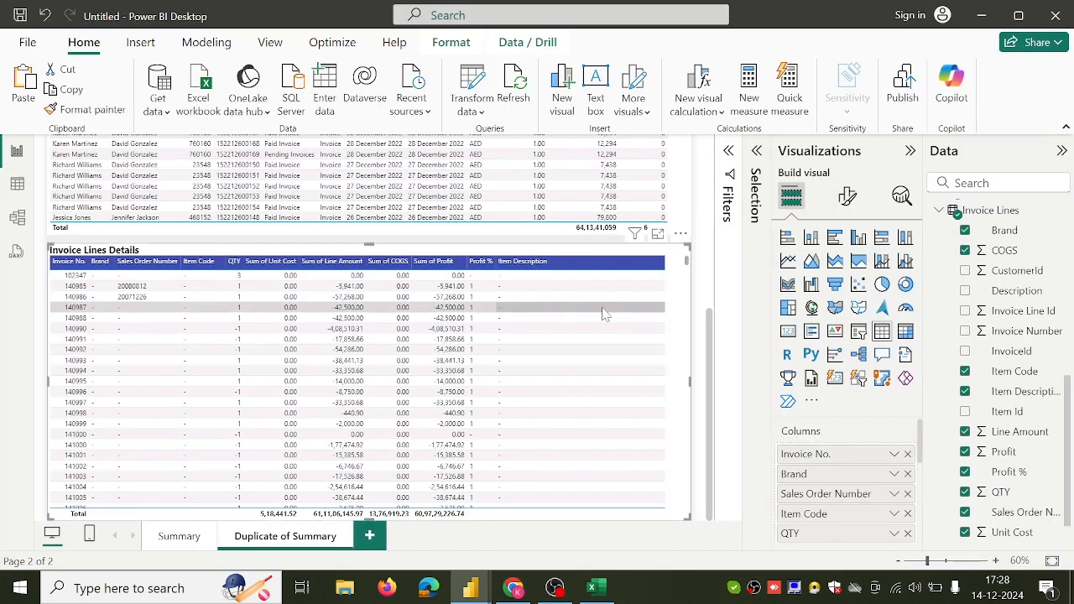
{"action": "left_click_drag", "start_coordinate": [495, 263], "coordinate": [514, 263]}
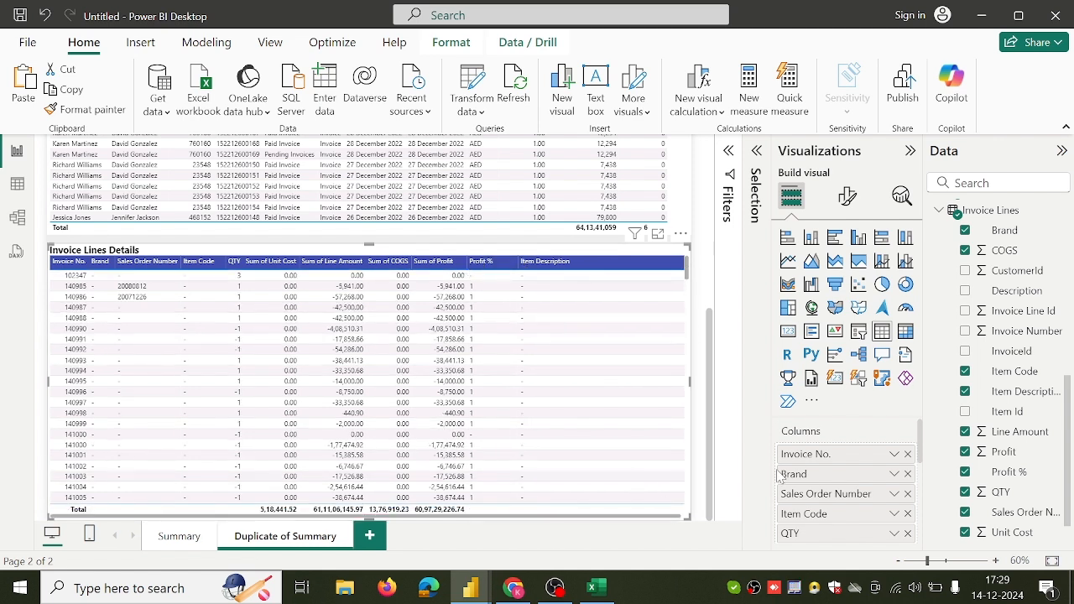
Step: Rename the Sum of Profit column of the Invoice Lines Details table to Profit
{"action": "scroll", "coordinate": [817, 510], "scroll_direction": "down", "scroll_amount": 5}
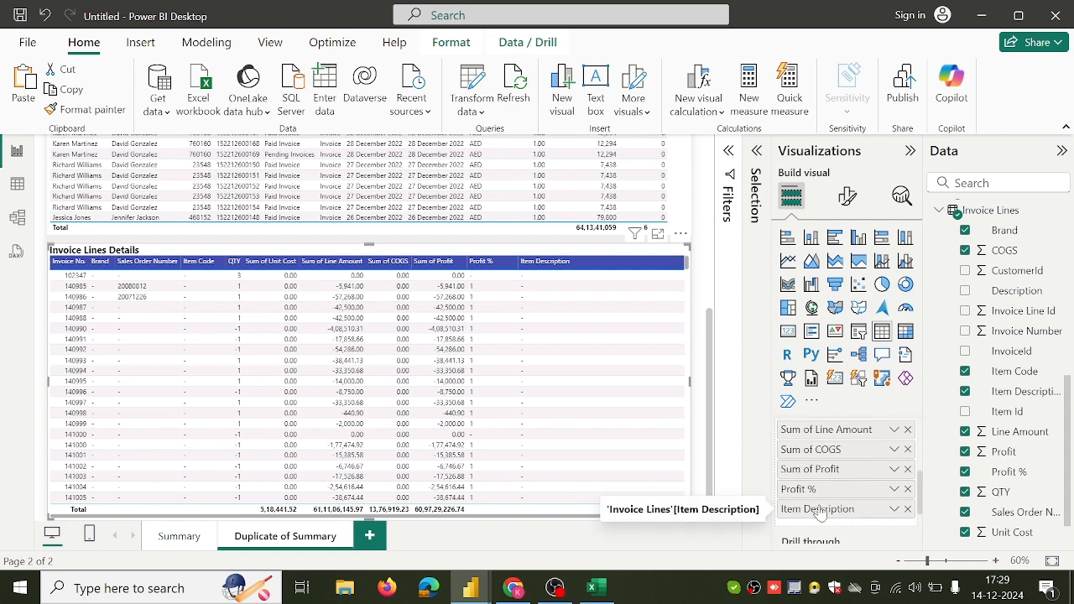
{"action": "right_click", "coordinate": [804, 470]}
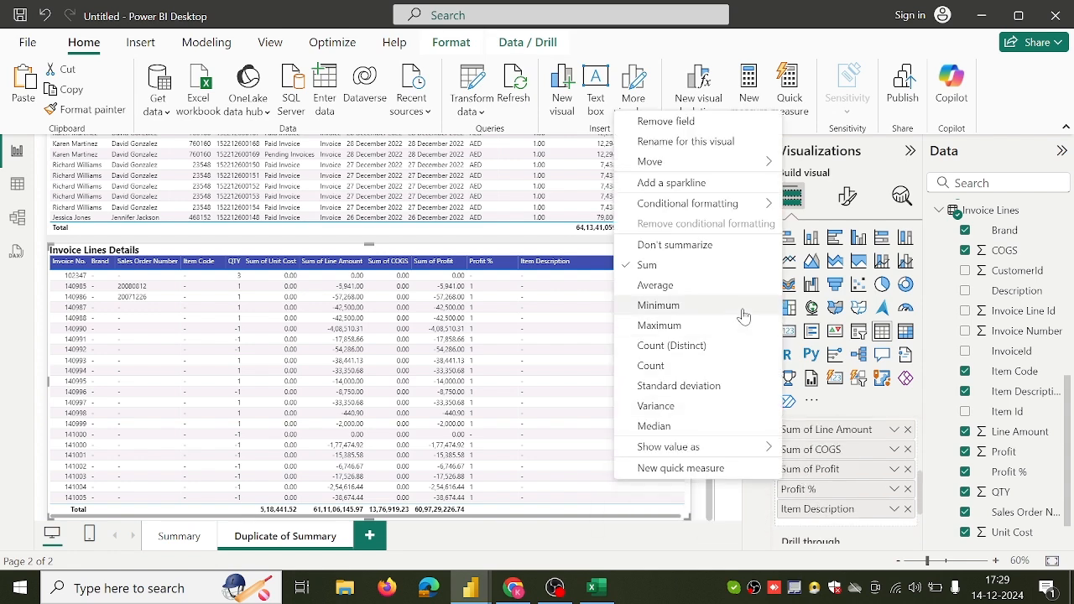
{"action": "left_click", "coordinate": [821, 477]}
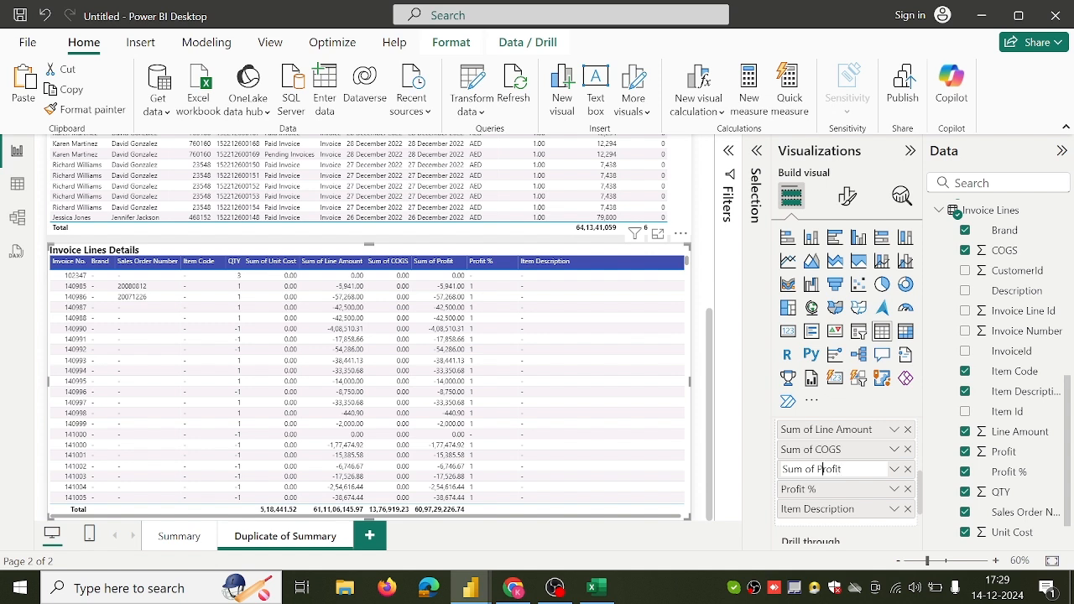
{"action": "key", "text": "BackSpace"}
{"action": "key", "text": "BackSpace"}
{"action": "key", "text": "BackSpace"}
{"action": "key", "text": "BackSpace"}
{"action": "key", "text": "BackSpace"}
{"action": "key", "text": "BackSpace"}
{"action": "key", "text": "Return"}
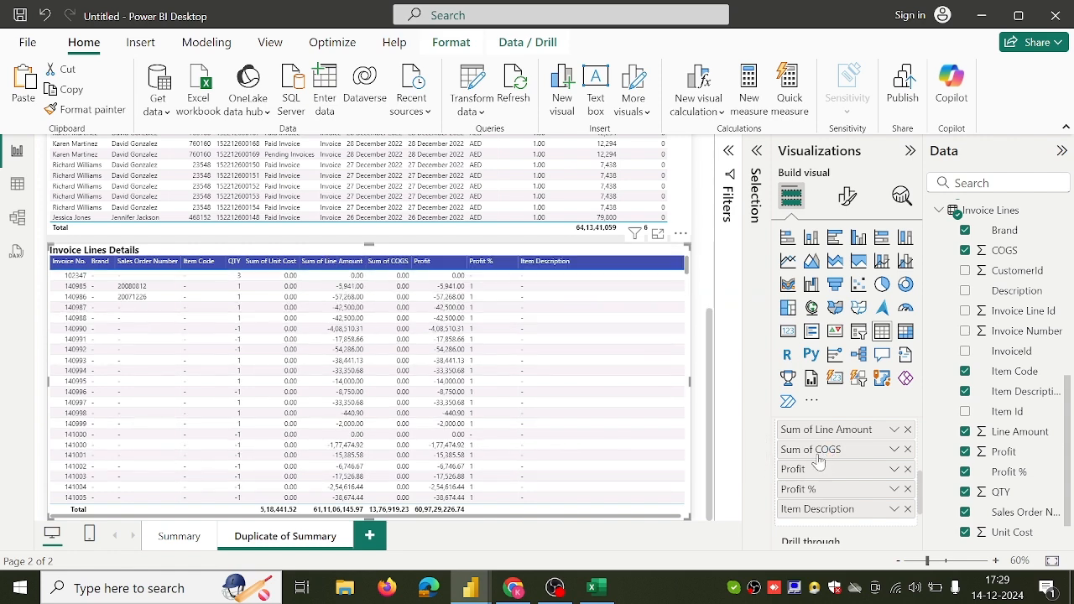
Step: Rename the Sum of COGS column of the Invoice Lines Details table to COGS
{"action": "double_click", "coordinate": [814, 454]}
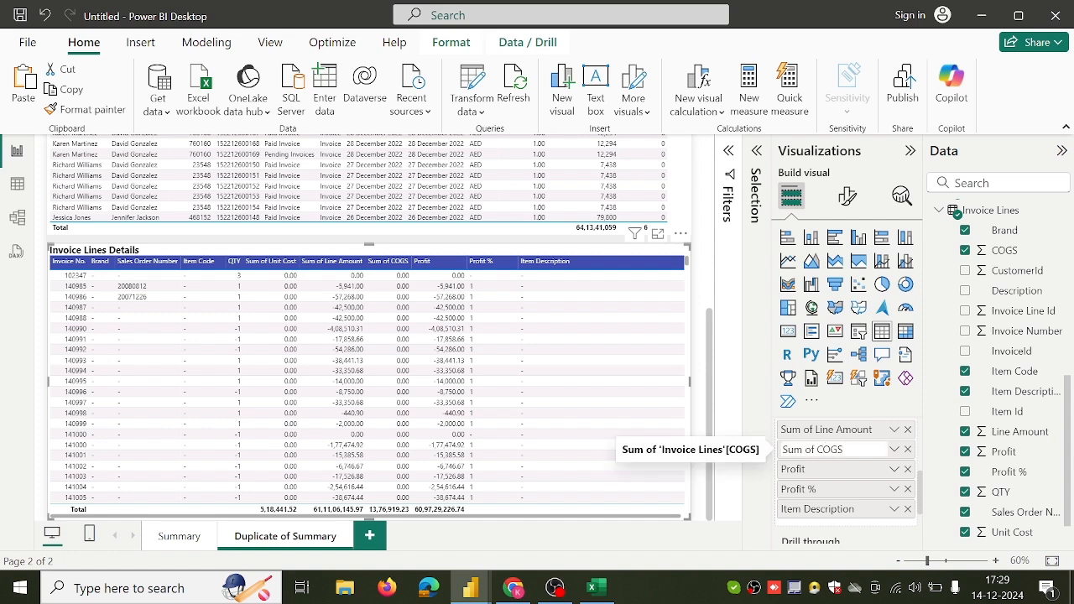
{"action": "key", "text": "BackSpace"}
{"action": "key", "text": "BackSpace"}
{"action": "key", "text": "BackSpace"}
{"action": "key", "text": "BackSpace"}
{"action": "key", "text": "BackSpace"}
{"action": "key", "text": "BackSpace"}
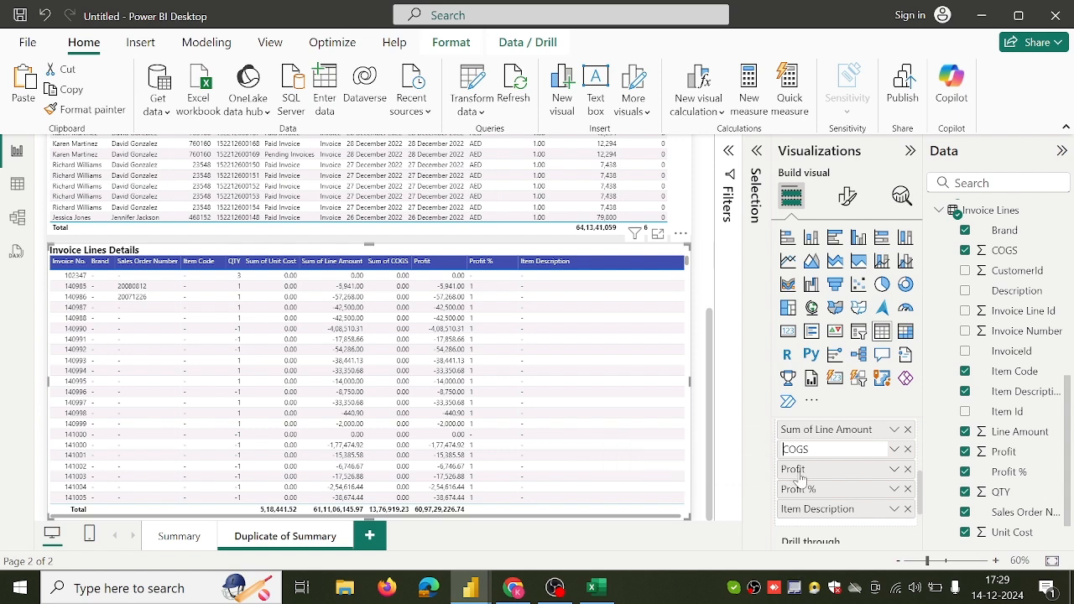
{"action": "key", "text": "Return"}
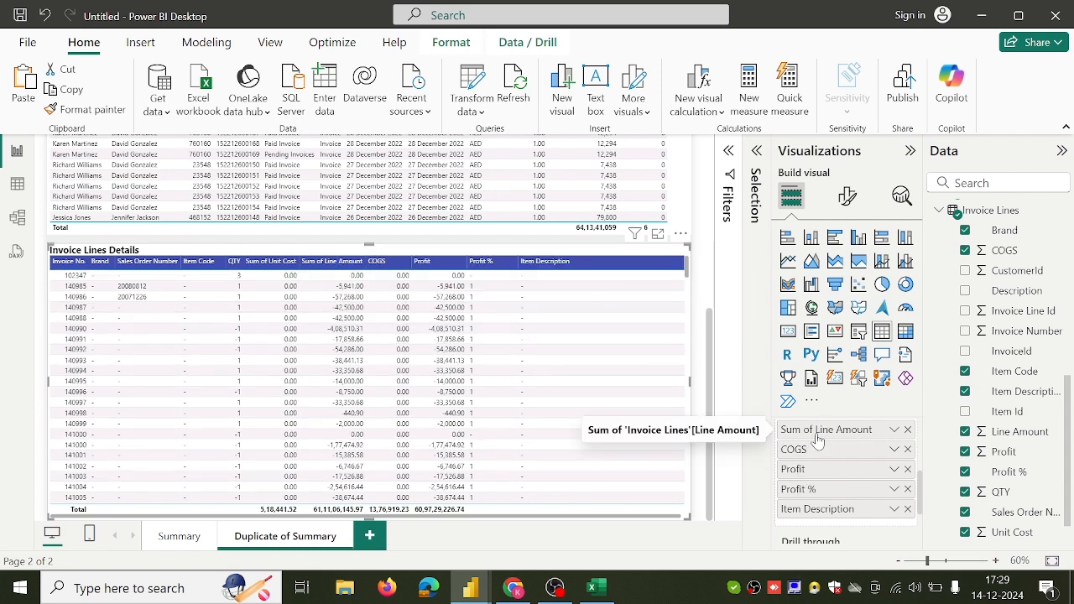
Step: Rename the Sum of Line Amount column of the Invoice Lines Details table to Invoice Amount
{"action": "double_click", "coordinate": [820, 430]}
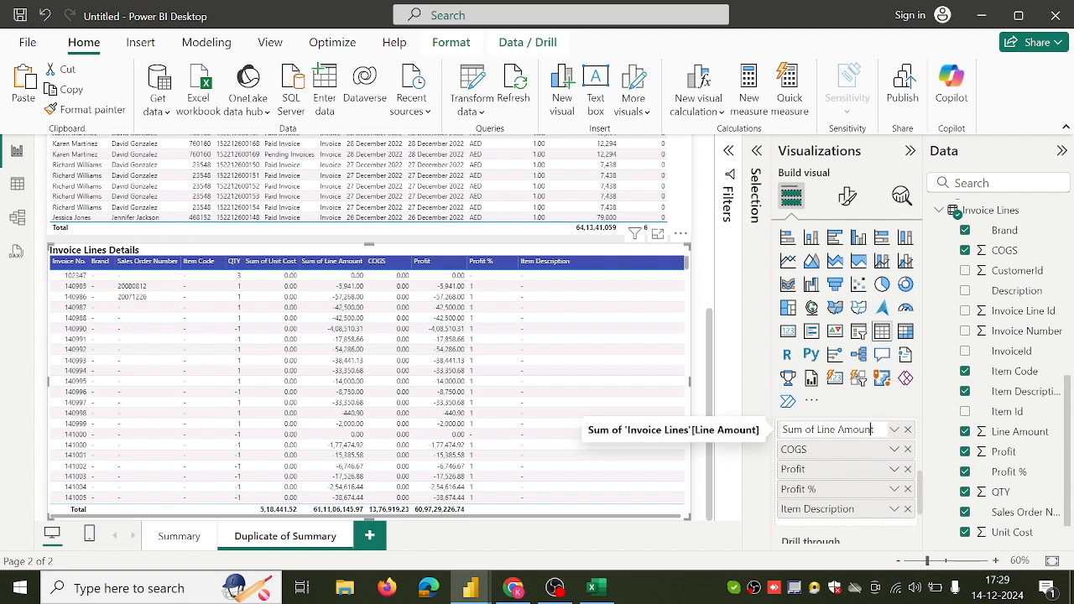
{"action": "key", "text": "BackSpace"}
{"action": "key", "text": "BackSpace"}
{"action": "key", "text": "BackSpace"}
{"action": "key", "text": "BackSpace"}
{"action": "key", "text": "BackSpace"}
{"action": "key", "text": "BackSpace"}
{"action": "key", "text": "BackSpace"}
{"action": "key", "text": "BackSpace"}
{"action": "key", "text": "BackSpace"}
{"action": "key", "text": "BackSpace"}
{"action": "key", "text": "BackSpace"}
{"action": "key", "text": "BackSpace"}
{"action": "type", "text": "Invoice"}
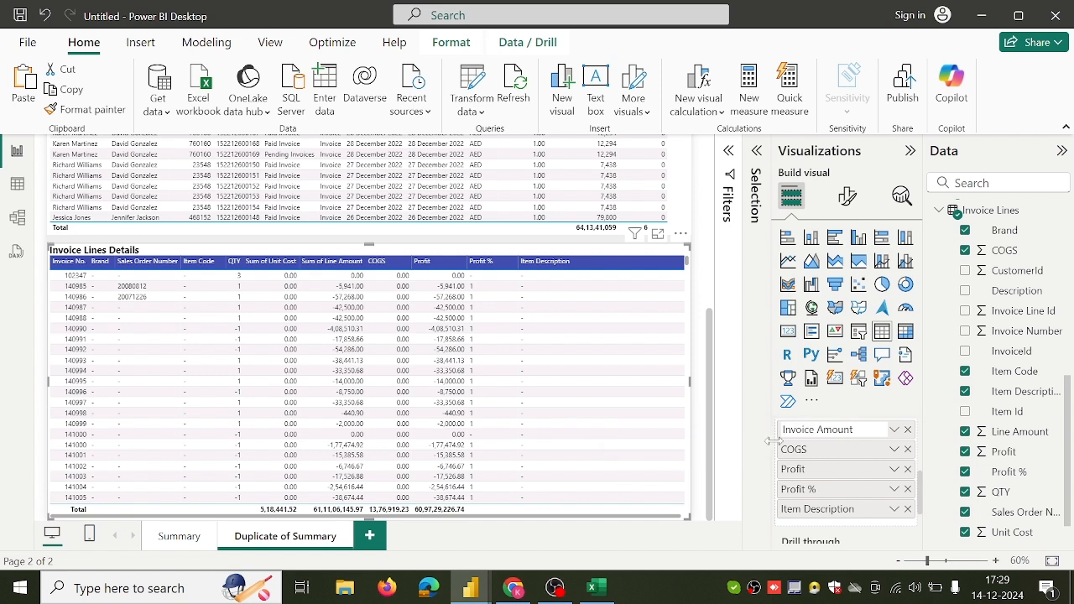
{"action": "left_click", "coordinate": [821, 531]}
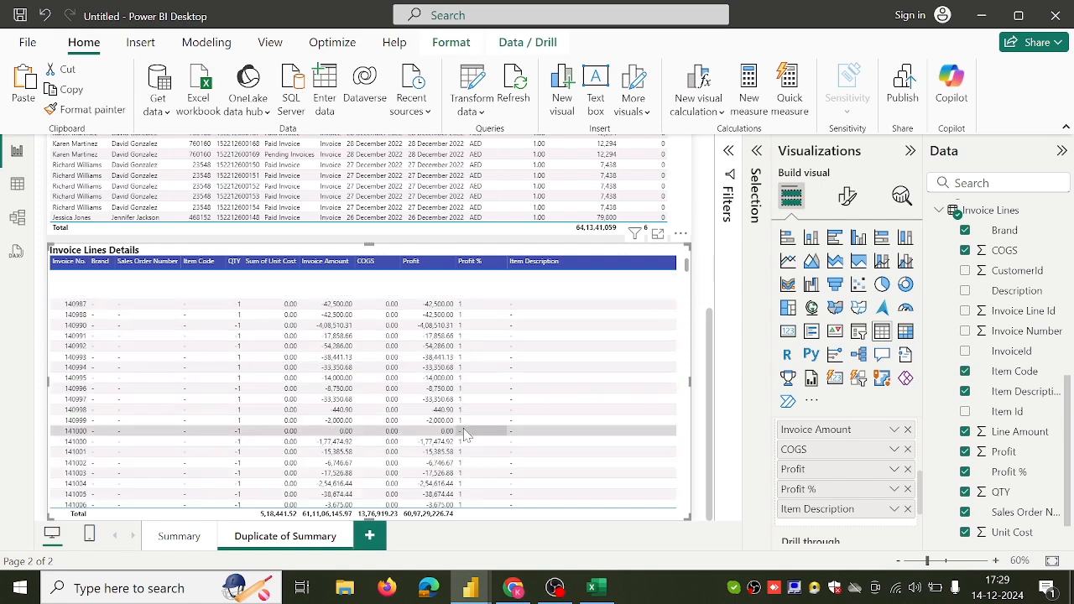
{"action": "scroll", "coordinate": [465, 434], "scroll_direction": "up", "scroll_amount": 5}
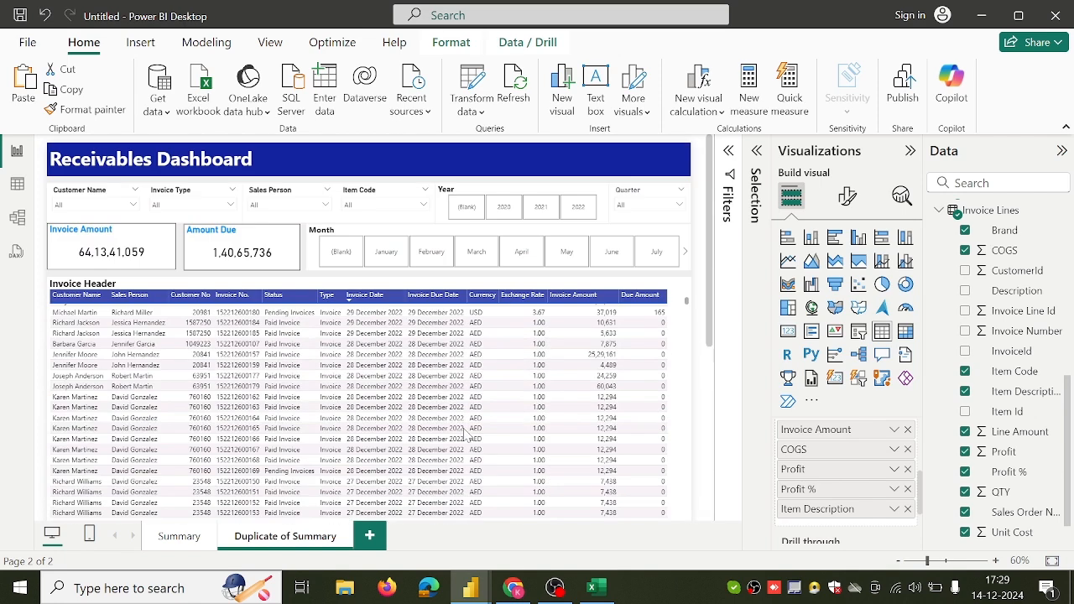
{"action": "scroll", "coordinate": [688, 434], "scroll_direction": "down", "scroll_amount": 4}
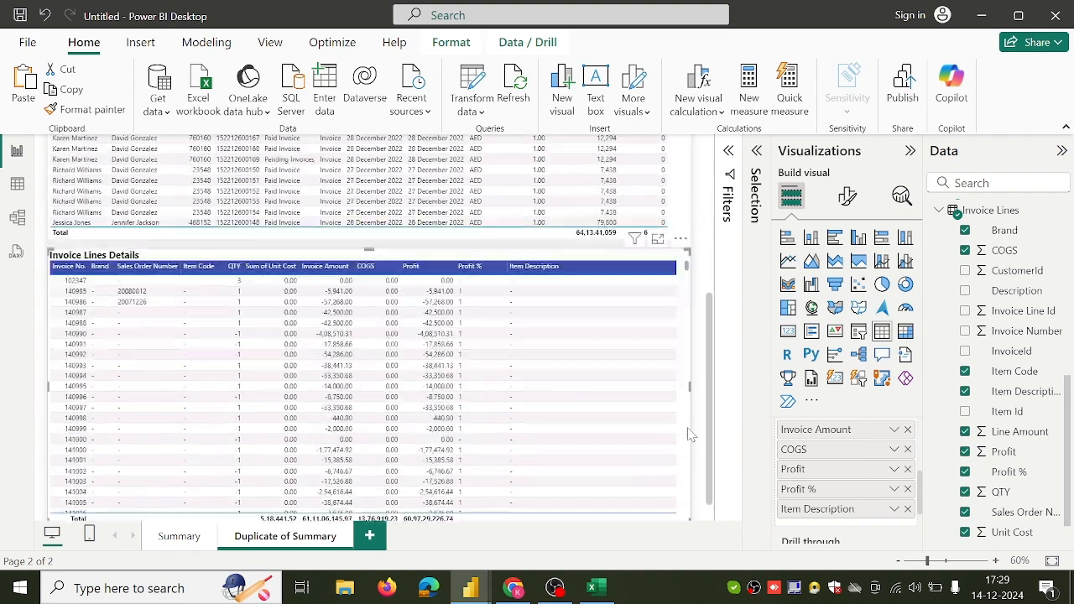
{"action": "scroll", "coordinate": [687, 435], "scroll_direction": "up", "scroll_amount": 4}
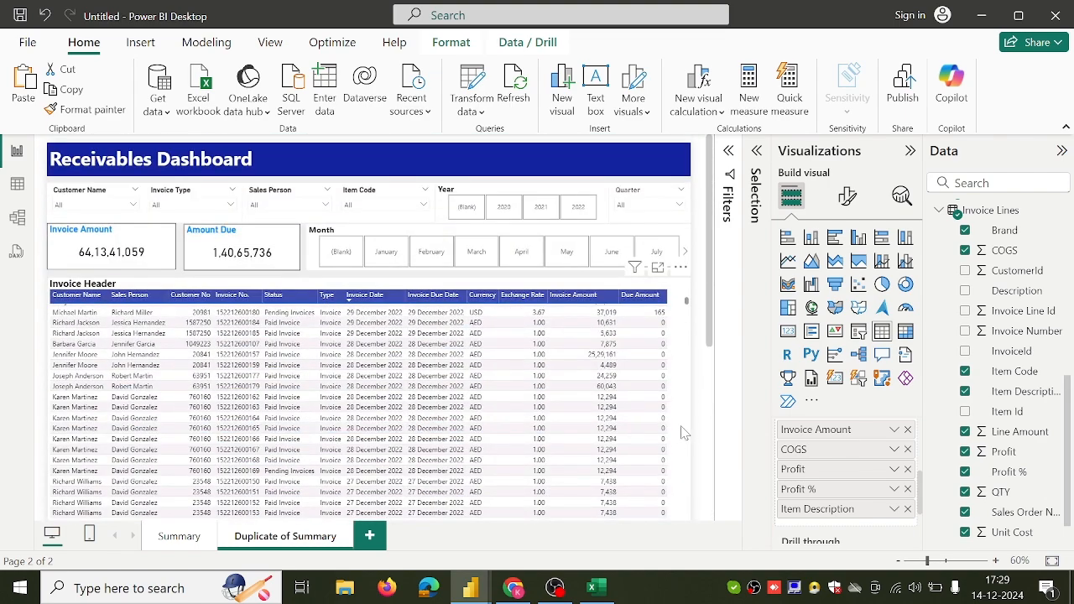
Step: Examine the page buttons in the header of the published report in the browser, then return to the untitled Power BI Desktop report
{"action": "left_click", "coordinate": [513, 588]}
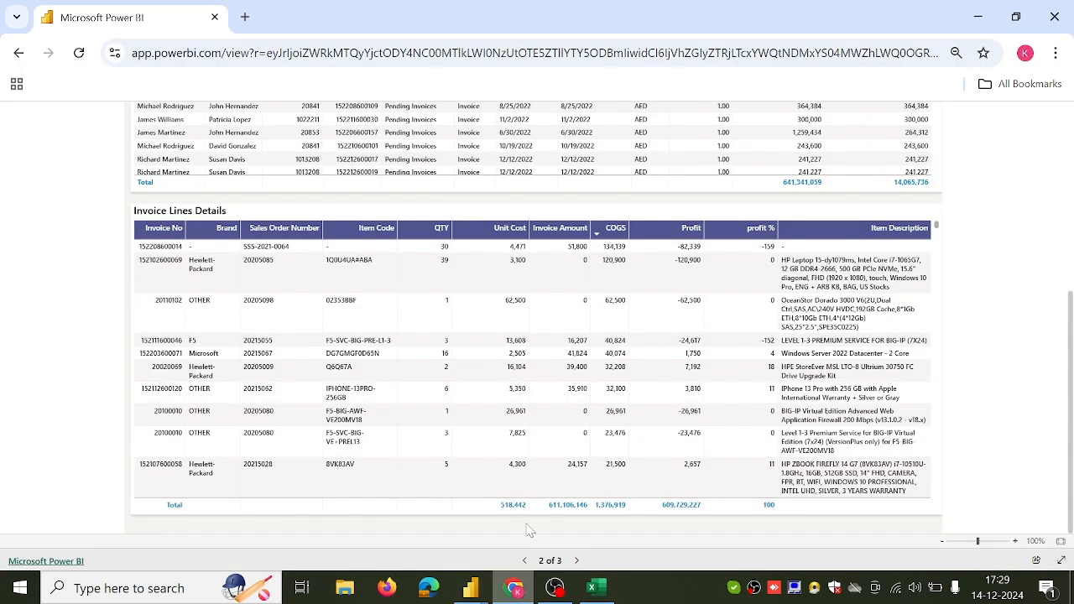
{"action": "scroll", "coordinate": [615, 370], "scroll_direction": "up", "scroll_amount": 5}
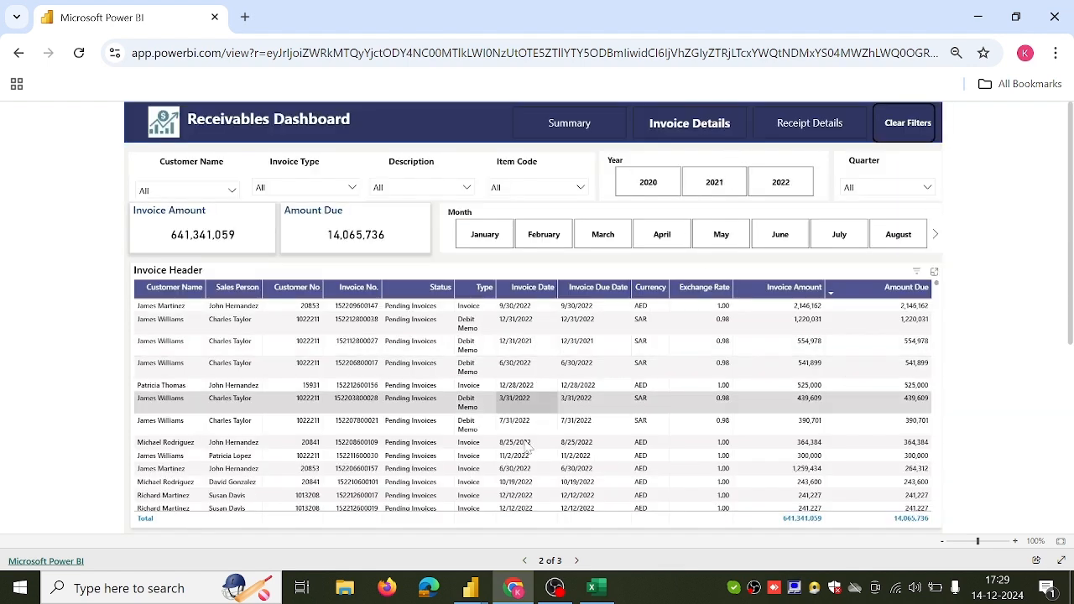
{"action": "mouse_move", "coordinate": [483, 589]}
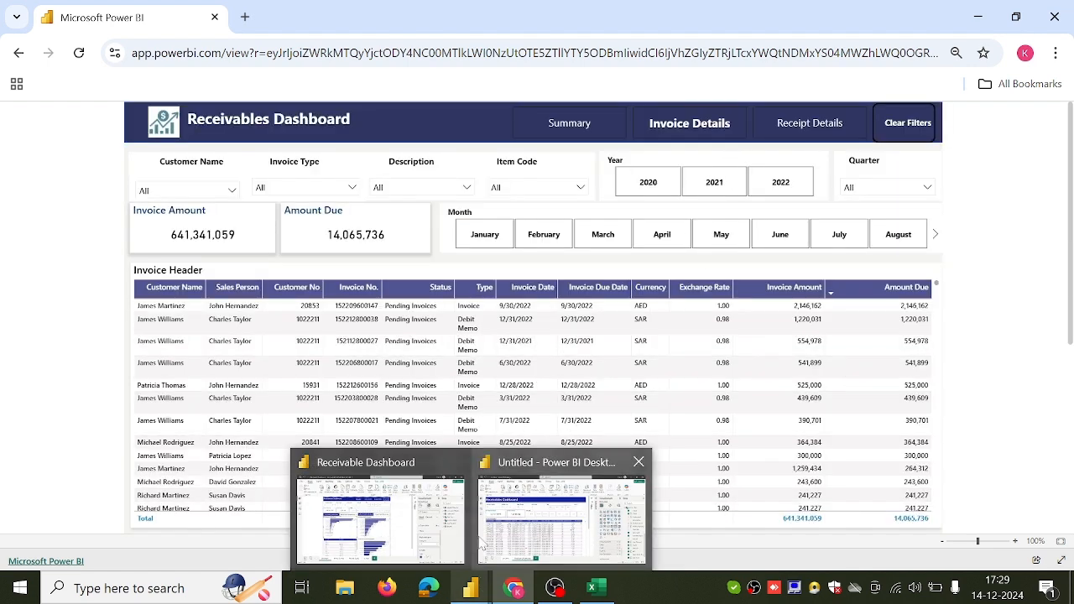
{"action": "left_click", "coordinate": [506, 533]}
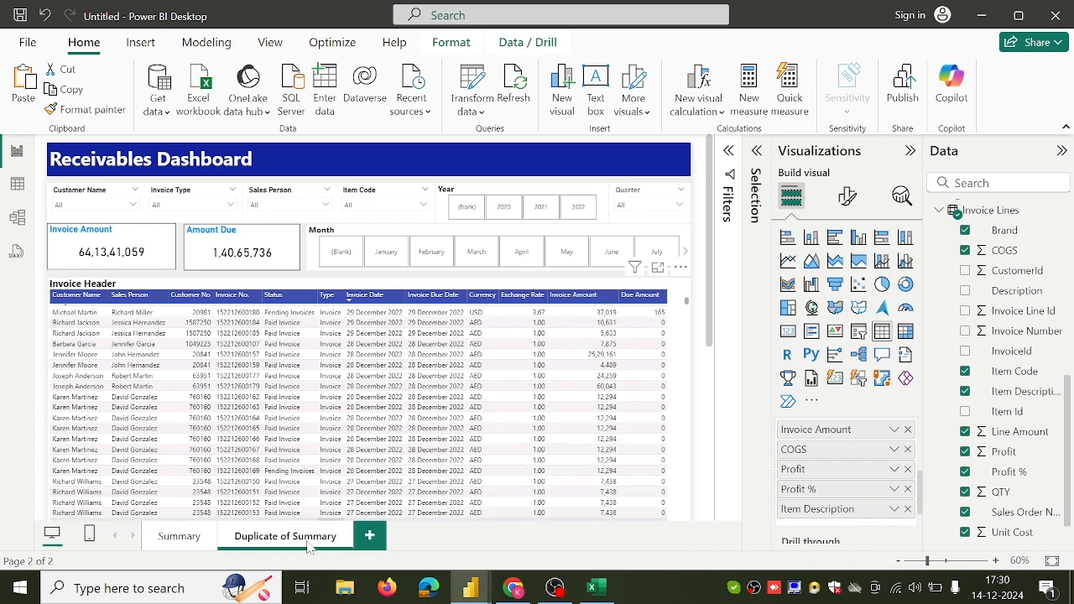
Step: Rename the Duplicate of Summary page as Invoice Details
{"action": "double_click", "coordinate": [317, 544]}
{"action": "key", "text": "BackSpace"}
{"action": "key", "text": "BackSpace"}
{"action": "key", "text": "BackSpace"}
{"action": "key", "text": "BackSpace"}
{"action": "key", "text": "BackSpace"}
{"action": "key", "text": "BackSpace"}
{"action": "key", "text": "BackSpace"}
{"action": "key", "text": "BackSpace"}
{"action": "key", "text": "BackSpace"}
{"action": "key", "text": "BackSpace"}
{"action": "key", "text": "BackSpace"}
{"action": "key", "text": "BackSpace"}
{"action": "key", "text": "BackSpace"}
{"action": "key", "text": "BackSpace"}
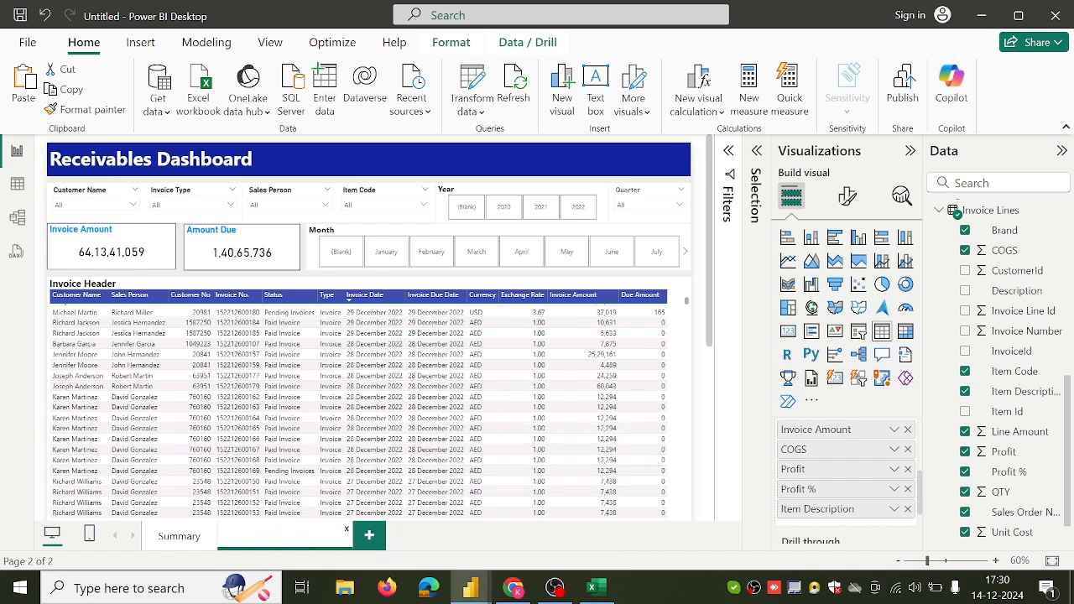
{"action": "type", "text": "Invoice Details"}
{"action": "left_click", "coordinate": [412, 544]}
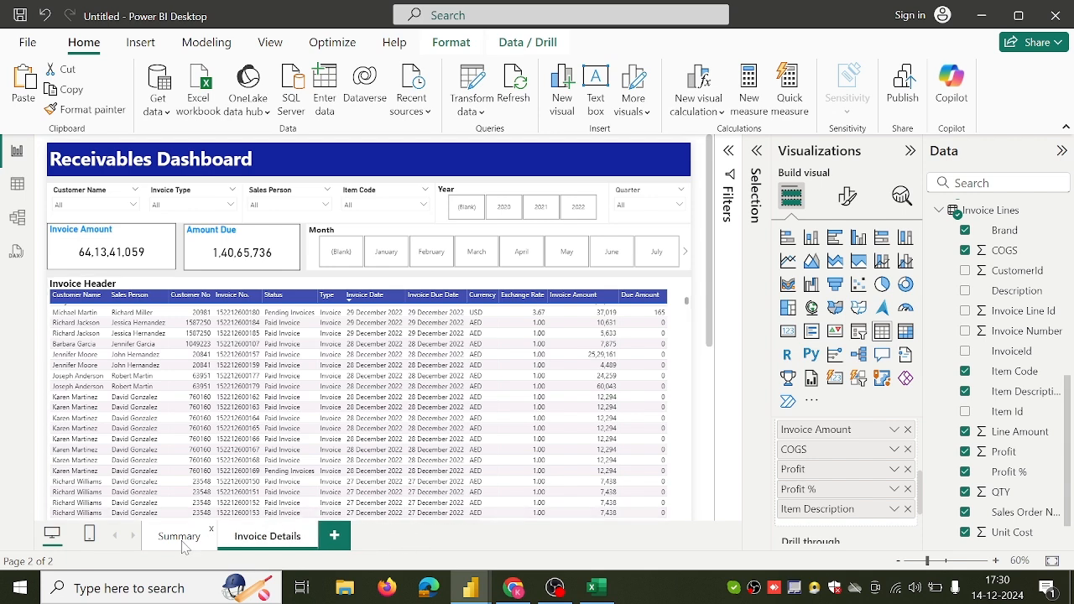
Step: Recheck the published report's page navigation in the browser and return to the Summary page in Power BI Desktop
{"action": "left_click", "coordinate": [513, 587]}
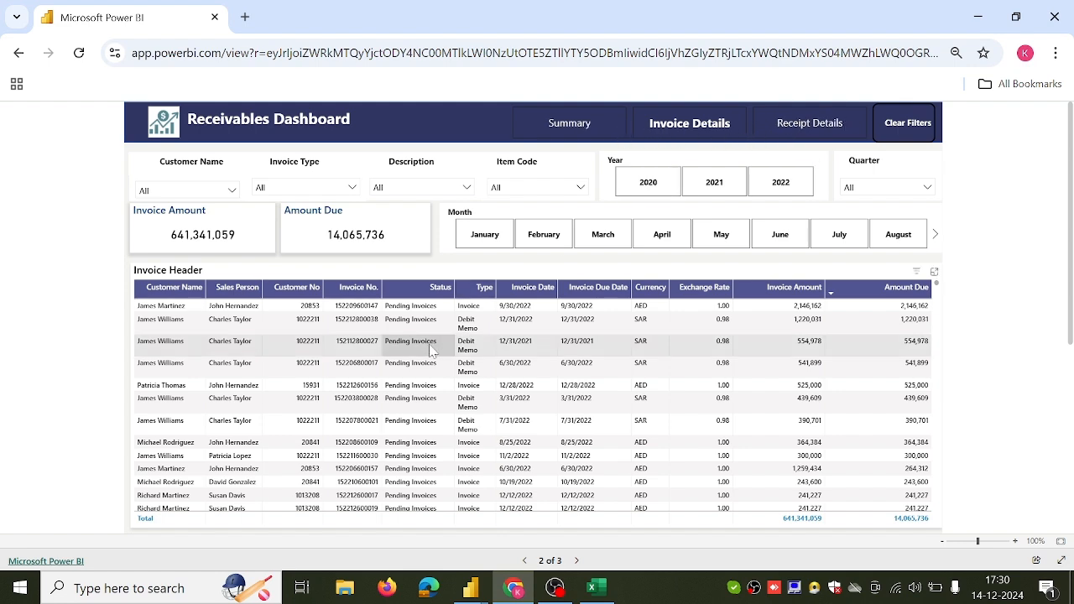
{"action": "mouse_move", "coordinate": [467, 595]}
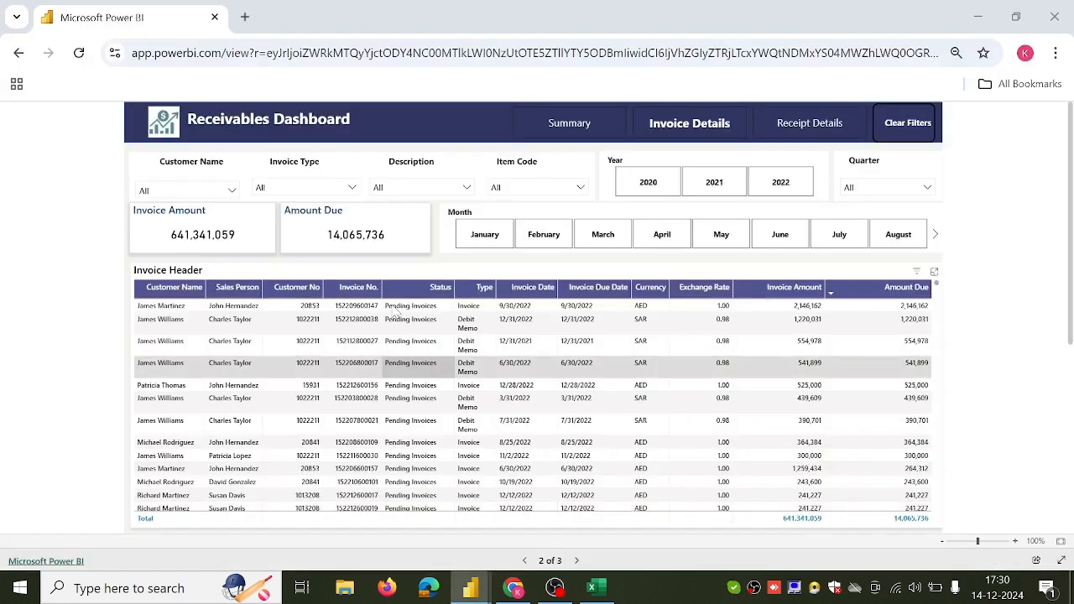
{"action": "left_click", "coordinate": [565, 512]}
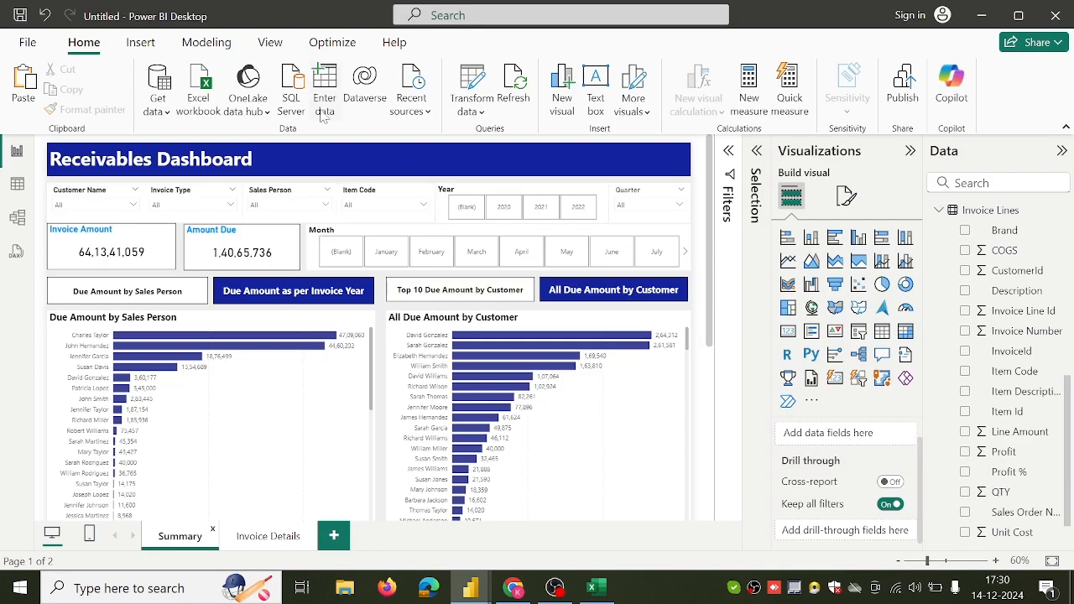
Step: Insert a page navigator on the Summary page and place it in the blue banner beside the Receivables Dashboard title
{"action": "left_click", "coordinate": [159, 52]}
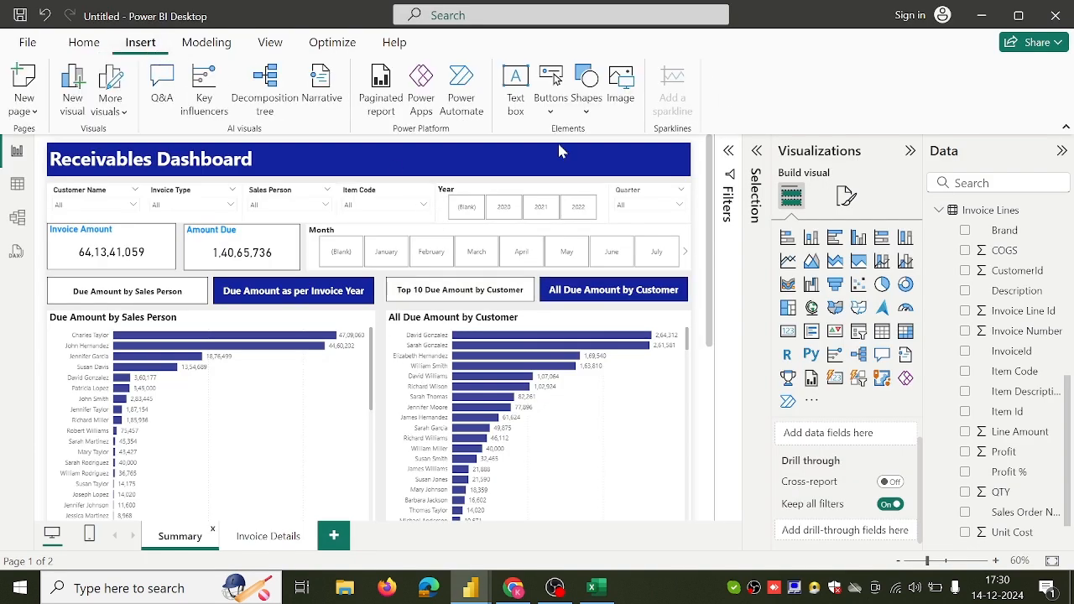
{"action": "left_click", "coordinate": [550, 114]}
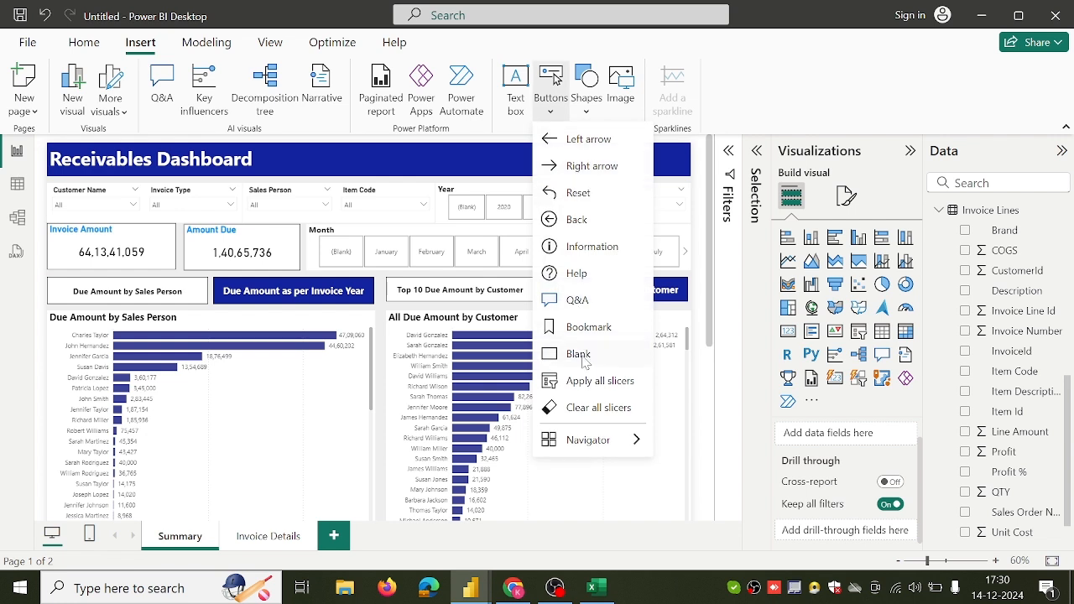
{"action": "mouse_move", "coordinate": [587, 437]}
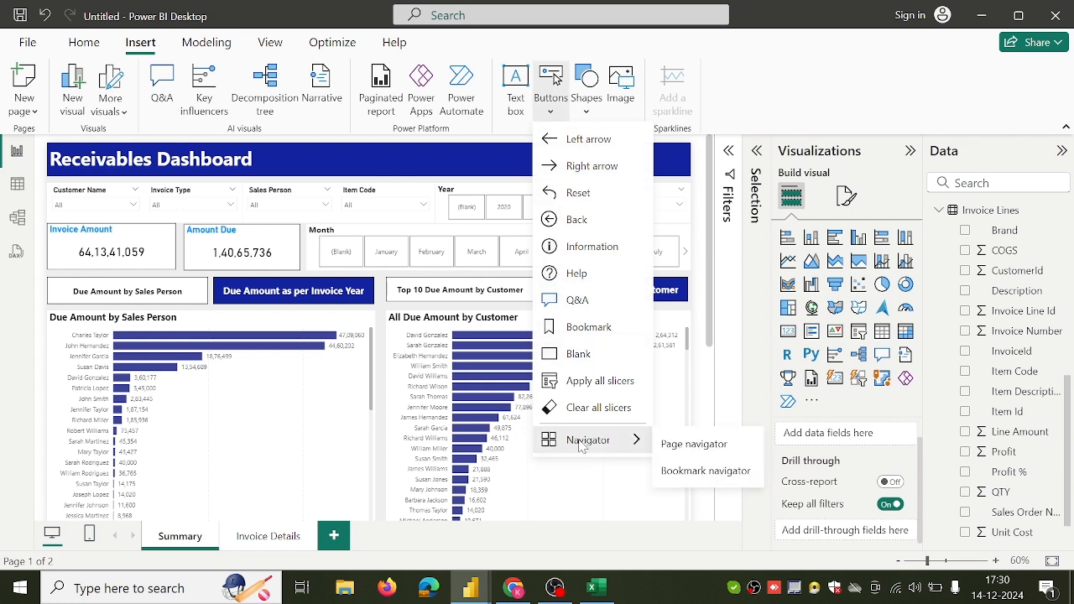
{"action": "left_click", "coordinate": [685, 451]}
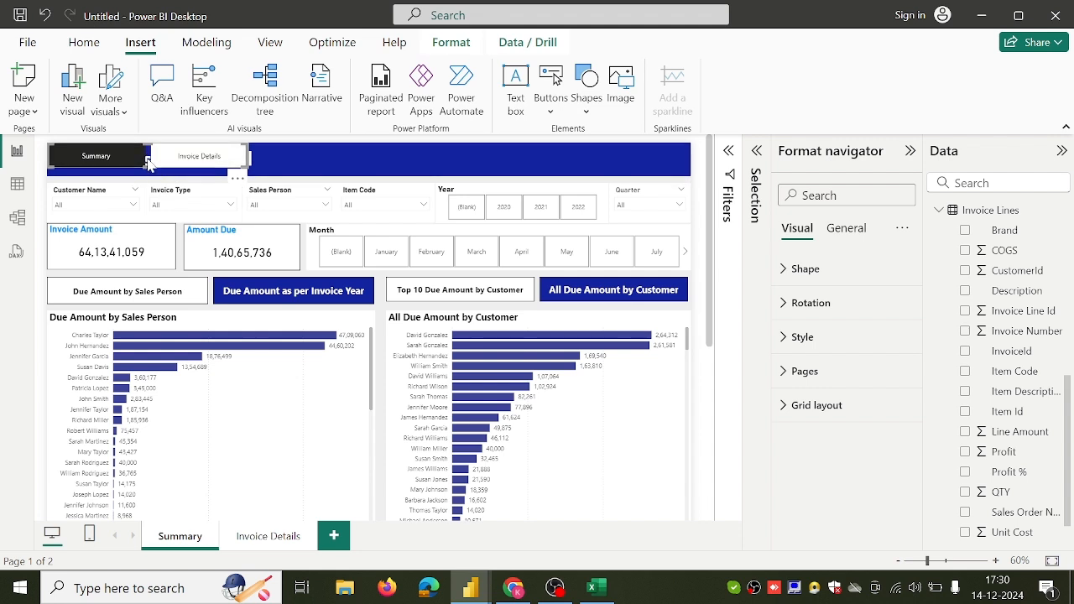
{"action": "left_click_drag", "start_coordinate": [147, 163], "coordinate": [436, 168]}
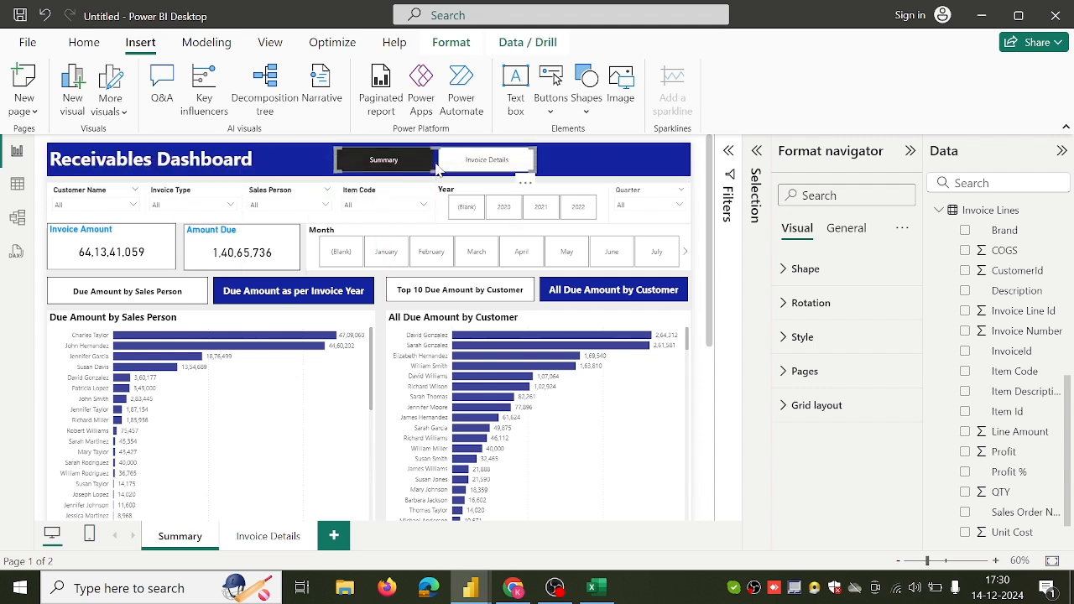
Step: Set the font color of the page navigator's Default state to white
{"action": "left_click", "coordinate": [828, 343]}
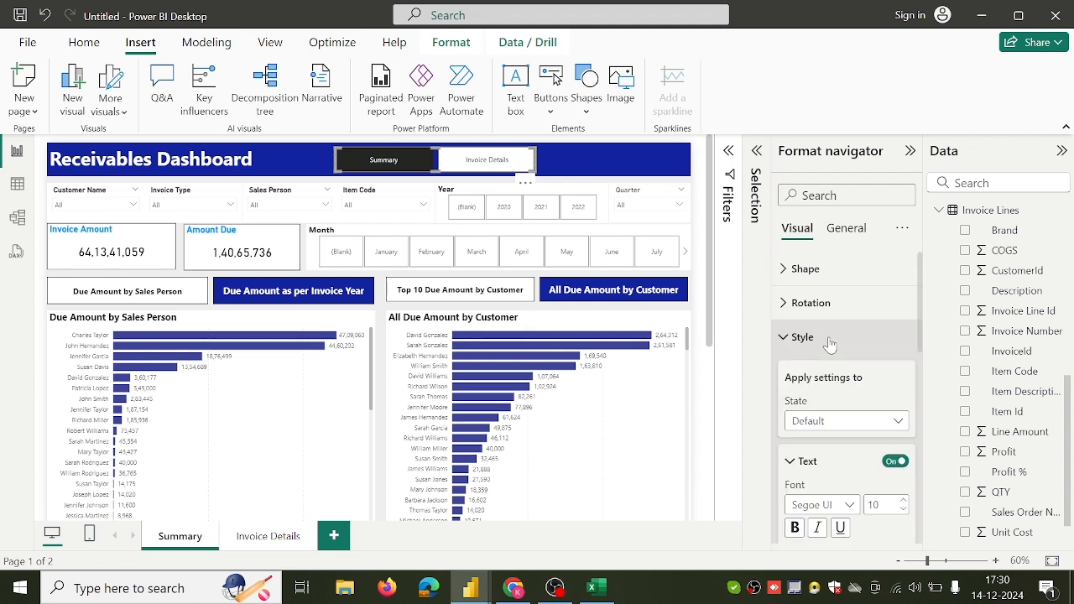
{"action": "left_click", "coordinate": [848, 423]}
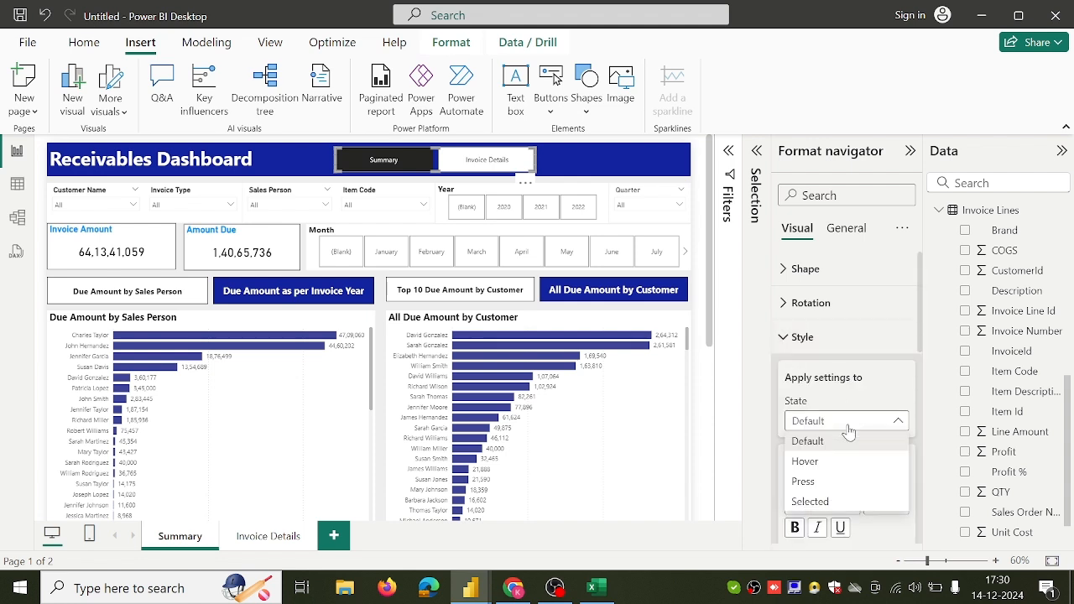
{"action": "left_click", "coordinate": [849, 509]}
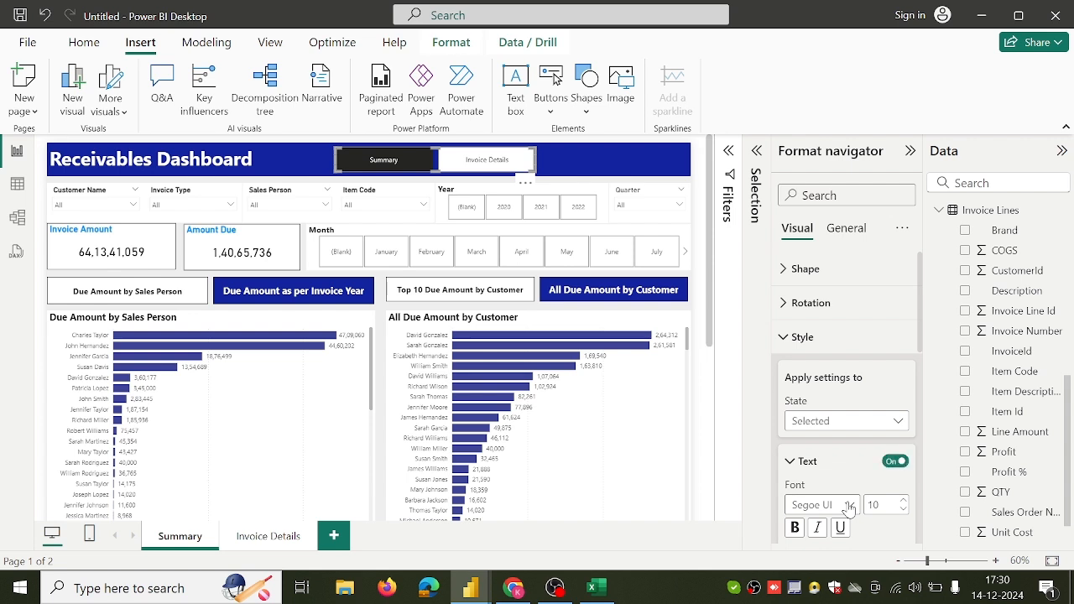
{"action": "left_click", "coordinate": [857, 423]}
{"action": "left_click", "coordinate": [859, 444]}
{"action": "scroll", "coordinate": [856, 436], "scroll_direction": "down", "scroll_amount": 4}
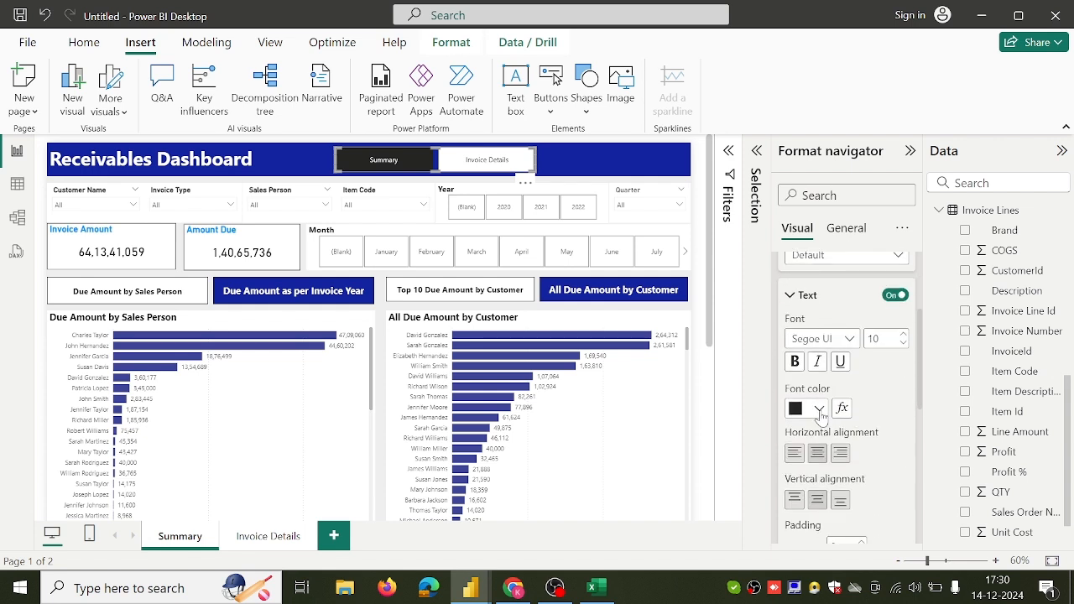
{"action": "left_click", "coordinate": [818, 409]}
{"action": "left_click", "coordinate": [830, 342]}
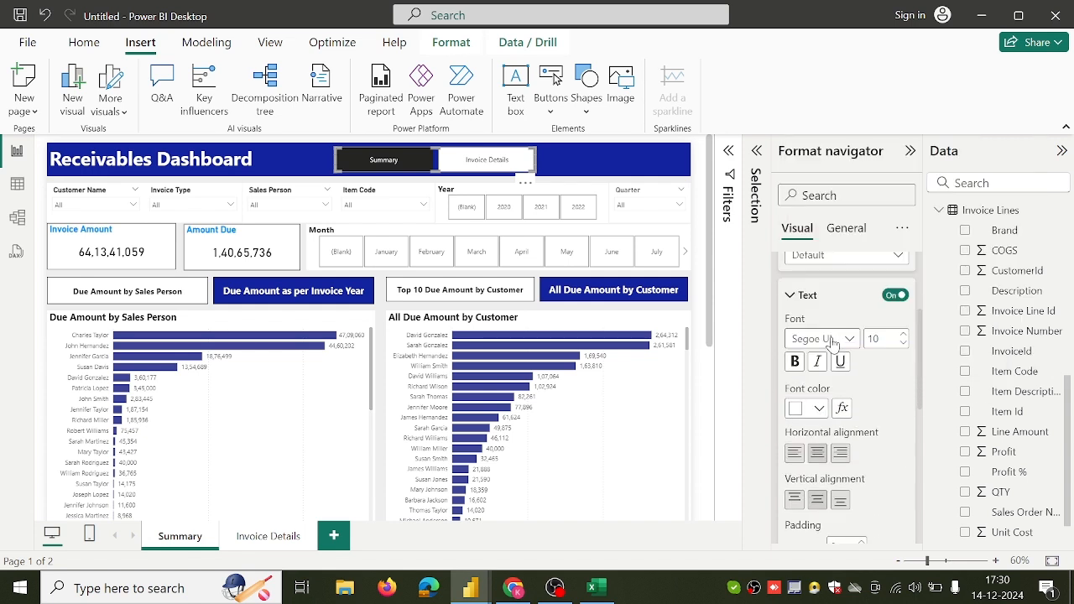
{"action": "scroll", "coordinate": [890, 437], "scroll_direction": "down", "scroll_amount": 5}
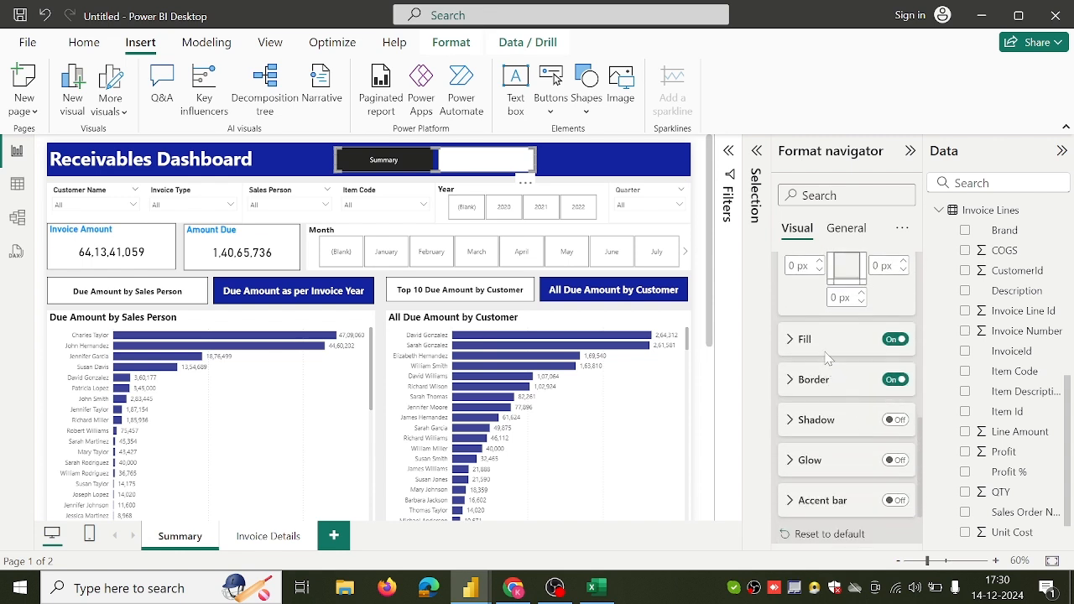
Step: For the page navigator's default state, fill the buttons with dark blue and set the text size to 14
{"action": "left_click", "coordinate": [818, 342]}
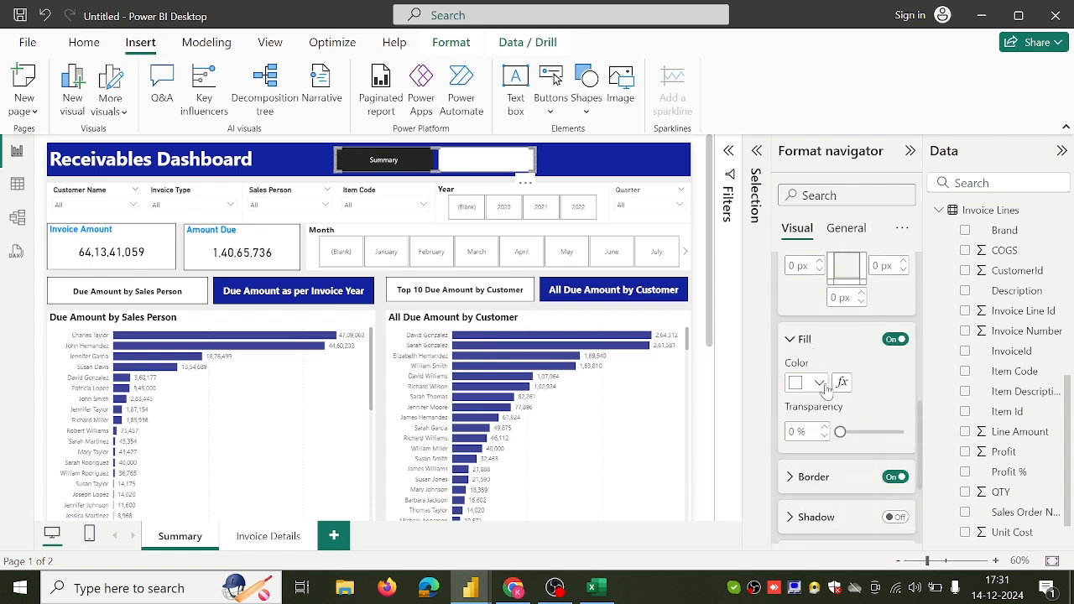
{"action": "left_click", "coordinate": [820, 386]}
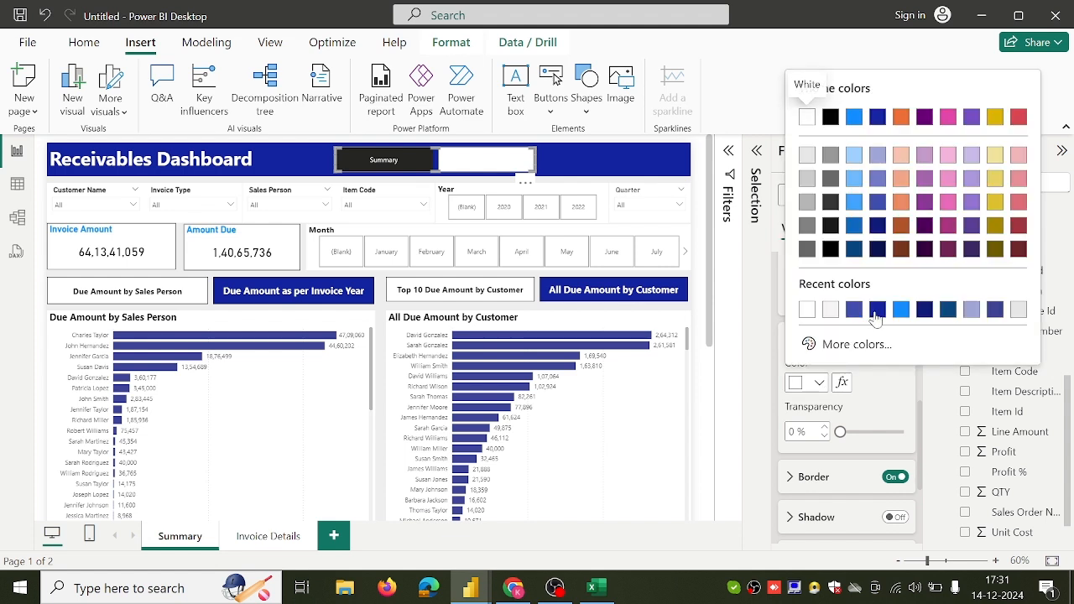
{"action": "left_click", "coordinate": [876, 308]}
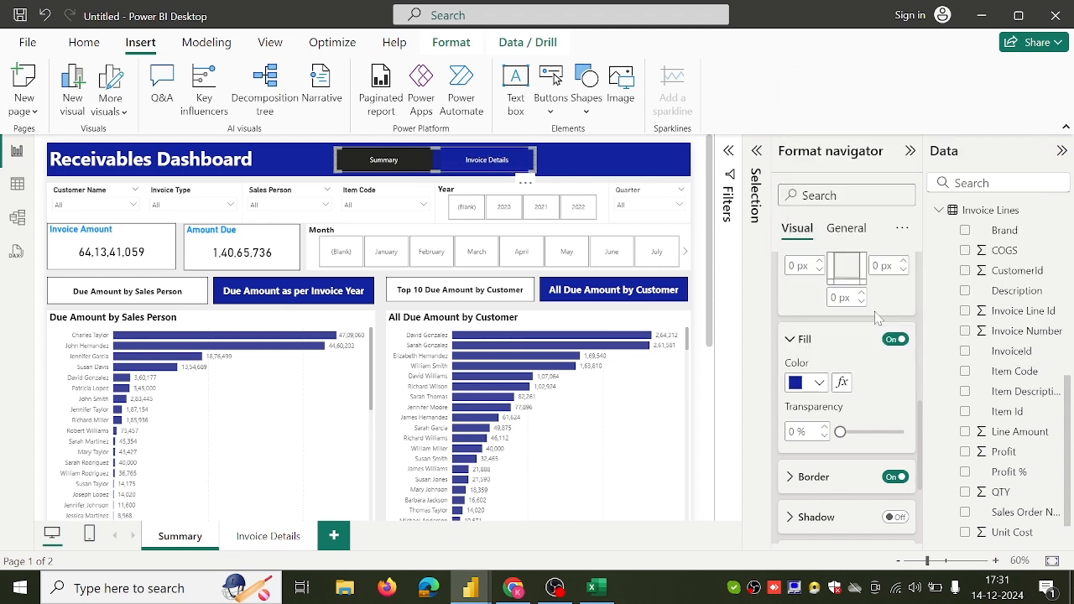
{"action": "scroll", "coordinate": [867, 335], "scroll_direction": "up", "scroll_amount": 6}
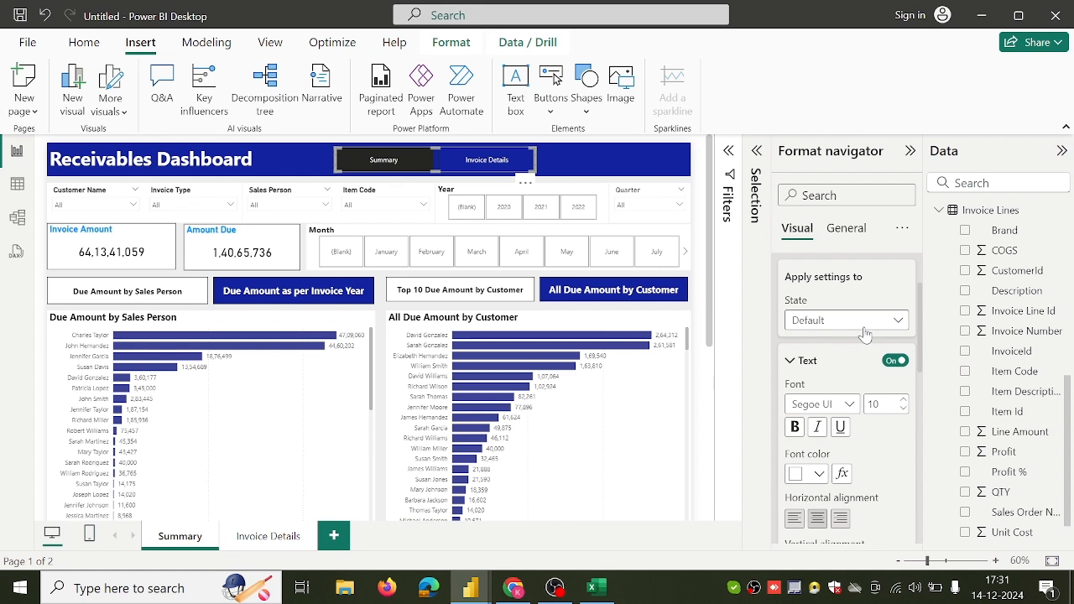
{"action": "double_click", "coordinate": [874, 404]}
{"action": "type", "text": "1"}
{"action": "key", "text": "Return"}
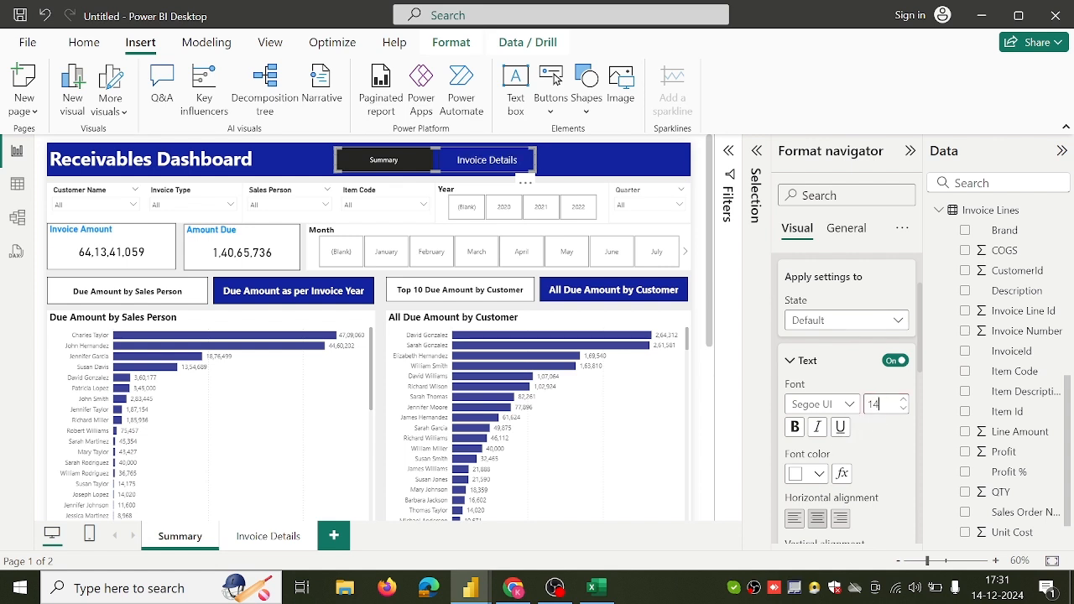
Step: For the page navigator's selected state, set the text size to 14 and make it bold
{"action": "left_click", "coordinate": [859, 326]}
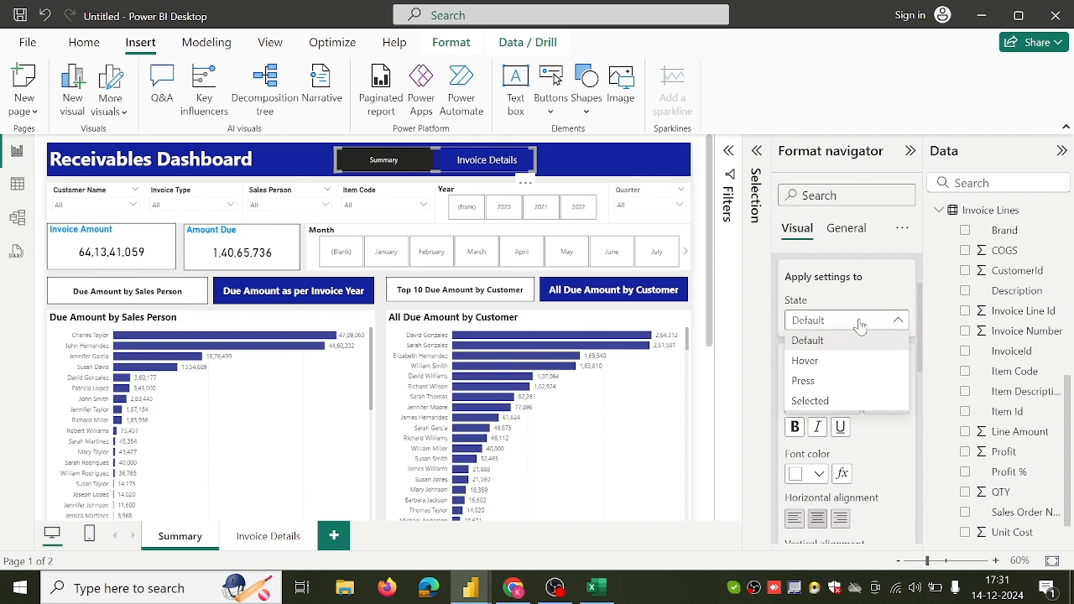
{"action": "left_click", "coordinate": [849, 402]}
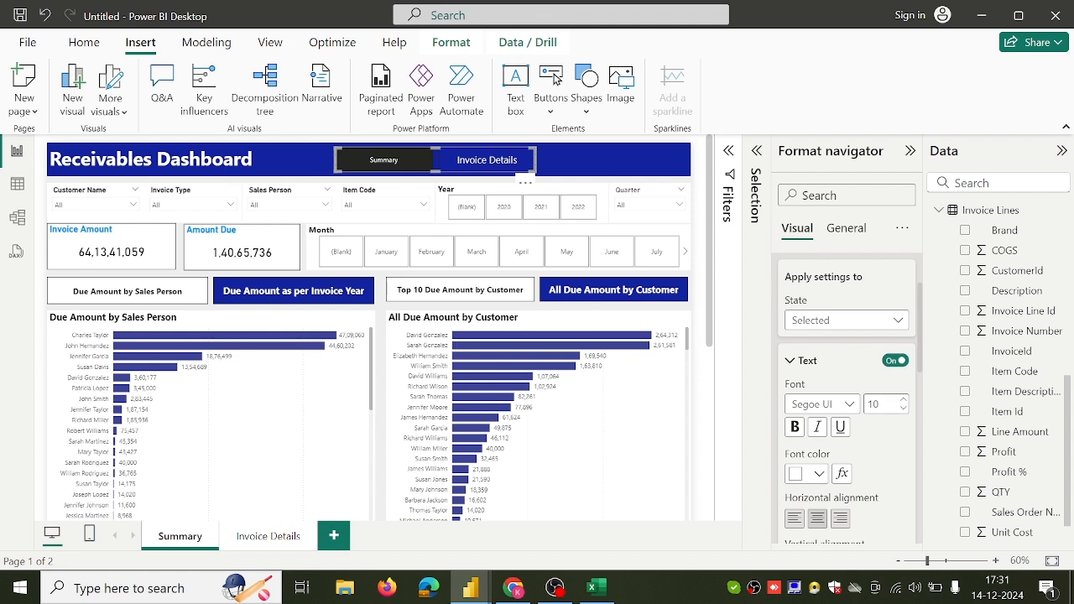
{"action": "type", "text": "1"}
{"action": "key", "text": "Return"}
{"action": "left_click", "coordinate": [795, 427]}
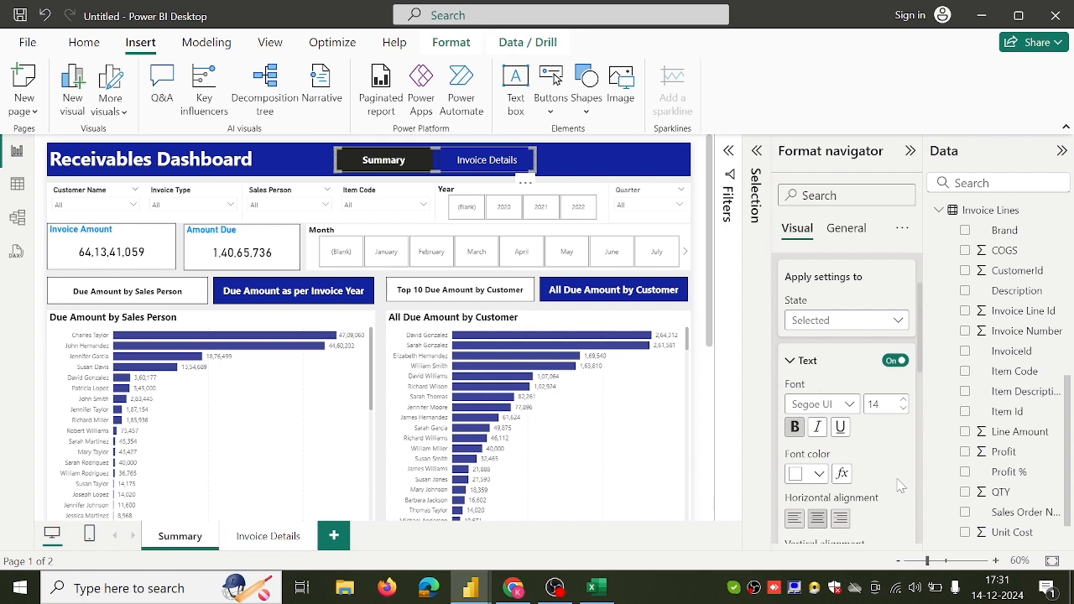
Step: Change the selected-state fill of the page navigator to the header's dark blue
{"action": "scroll", "coordinate": [900, 486], "scroll_direction": "down", "scroll_amount": 5}
{"action": "scroll", "coordinate": [899, 485], "scroll_direction": "up", "scroll_amount": 3}
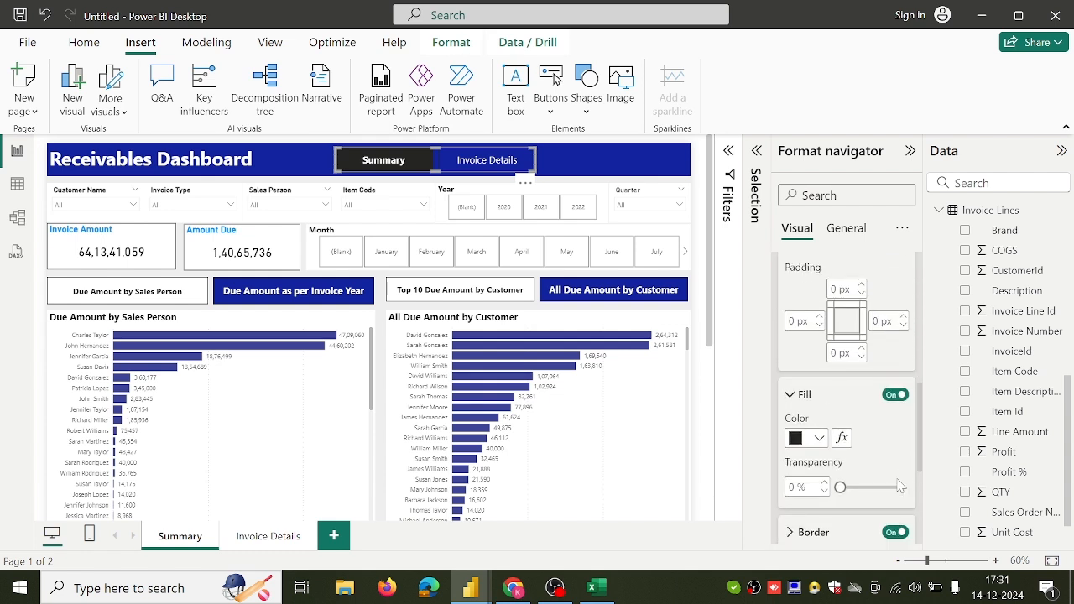
{"action": "scroll", "coordinate": [902, 486], "scroll_direction": "down", "scroll_amount": 1}
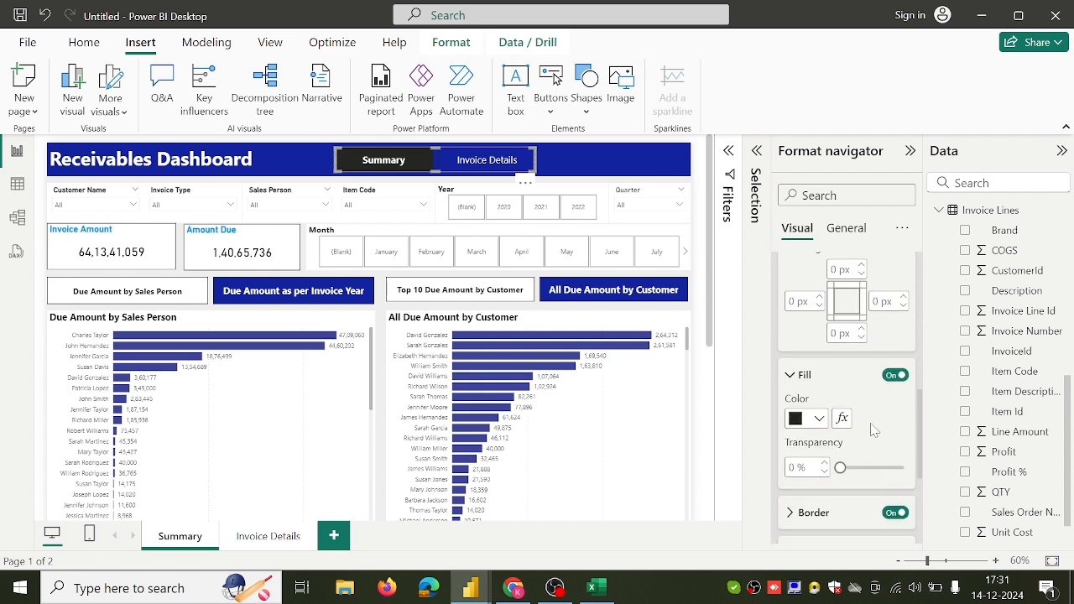
{"action": "left_click", "coordinate": [818, 425]}
{"action": "left_click", "coordinate": [815, 349]}
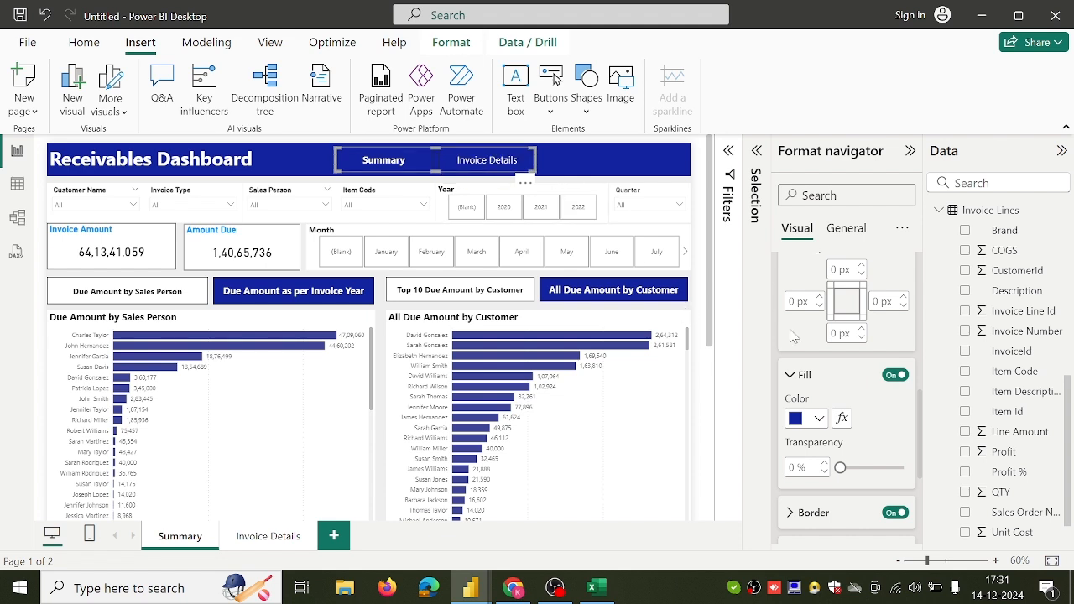
Step: Set the page navigator's hover-state fill to a lighter medium blue
{"action": "scroll", "coordinate": [830, 347], "scroll_direction": "up", "scroll_amount": 5}
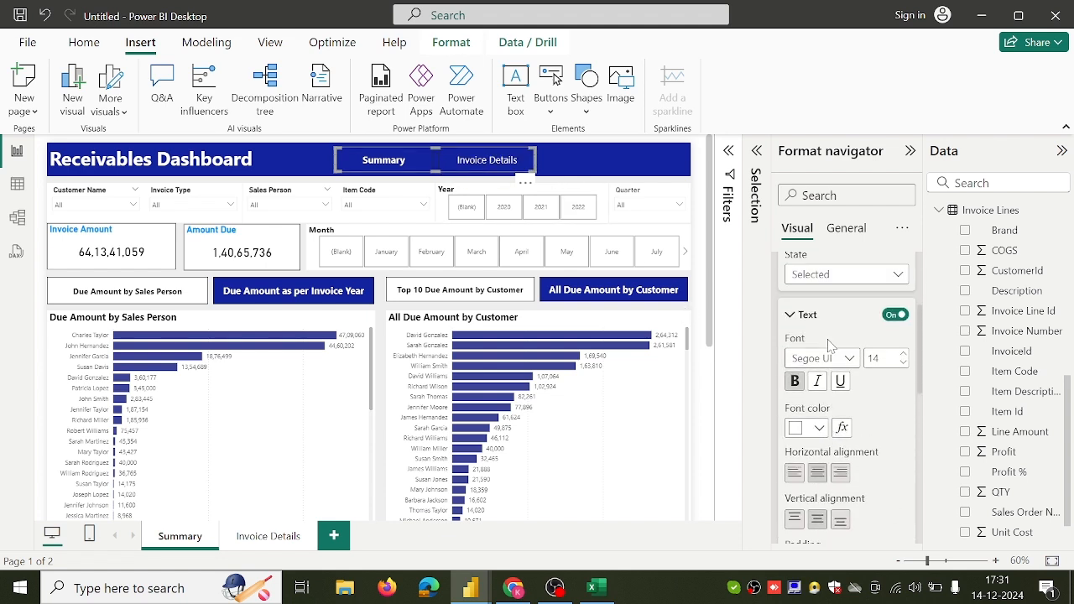
{"action": "left_click", "coordinate": [856, 399]}
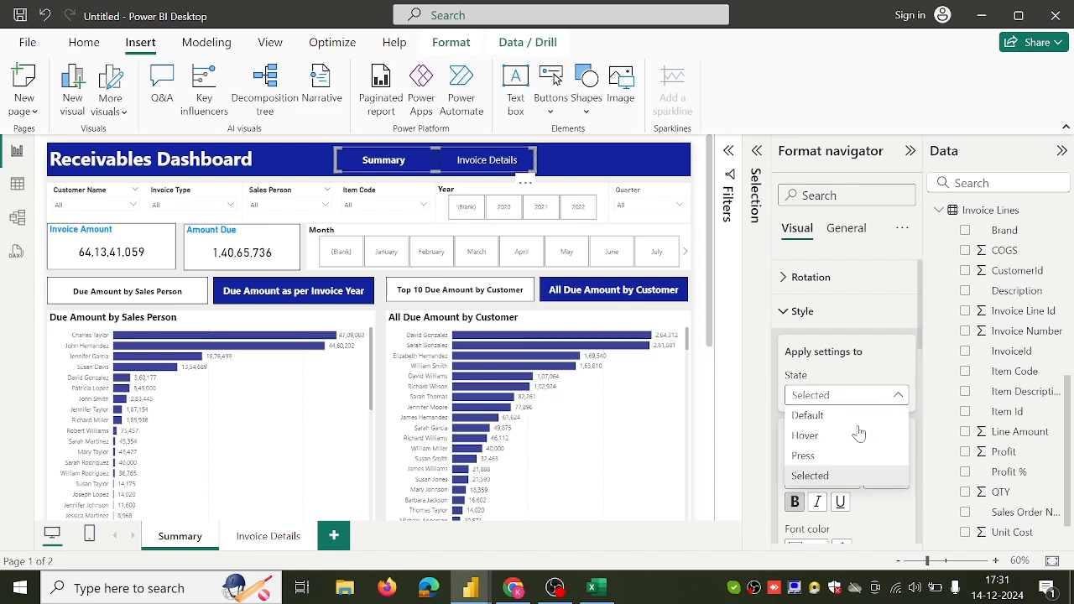
{"action": "left_click", "coordinate": [859, 439]}
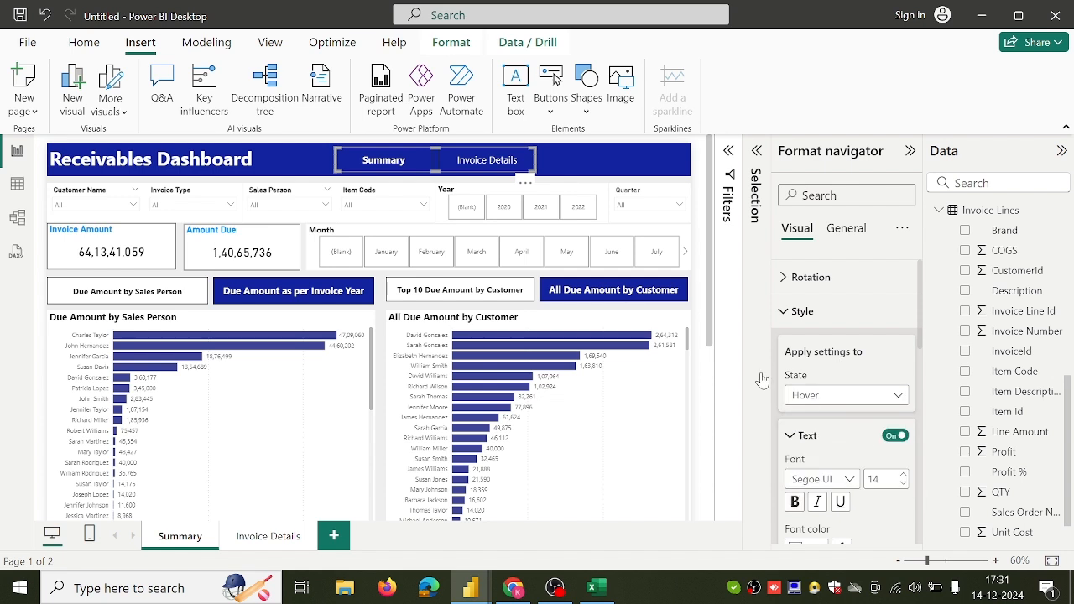
{"action": "scroll", "coordinate": [814, 447], "scroll_direction": "down", "scroll_amount": 5}
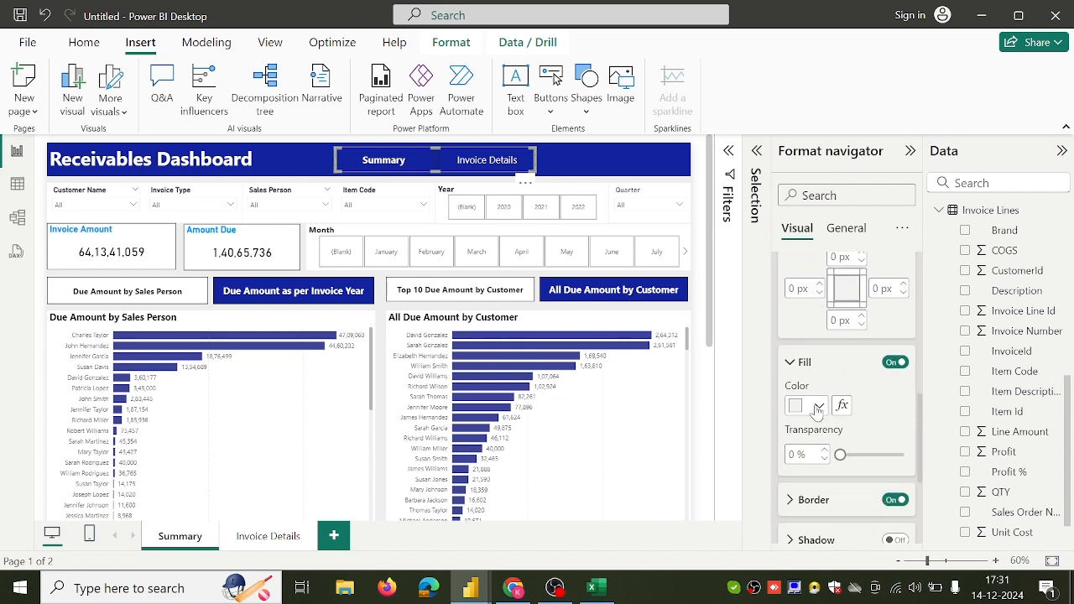
{"action": "left_click", "coordinate": [818, 406]}
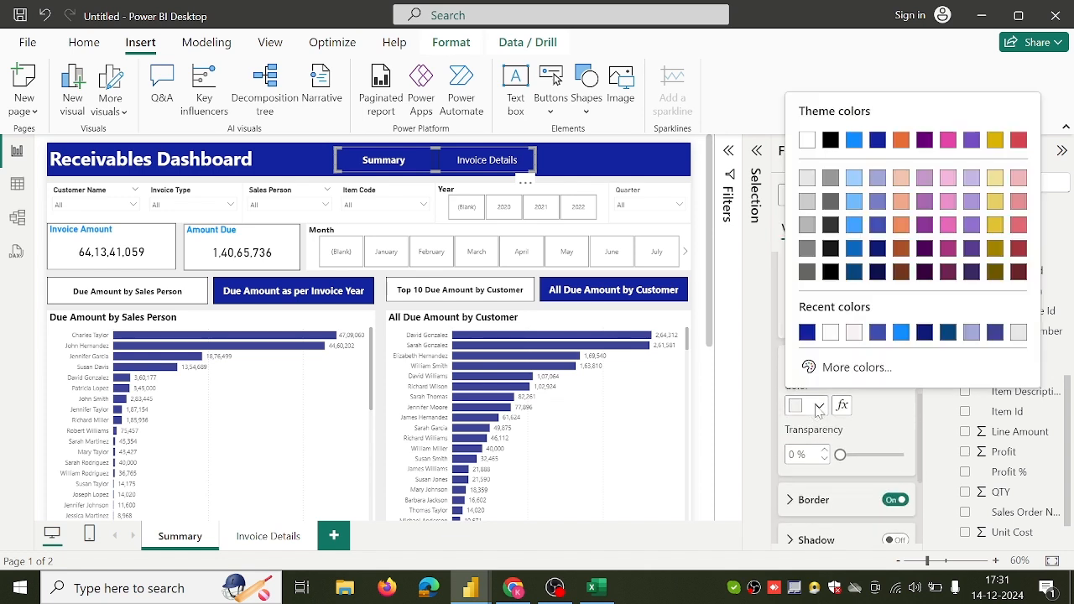
{"action": "left_click", "coordinate": [875, 333]}
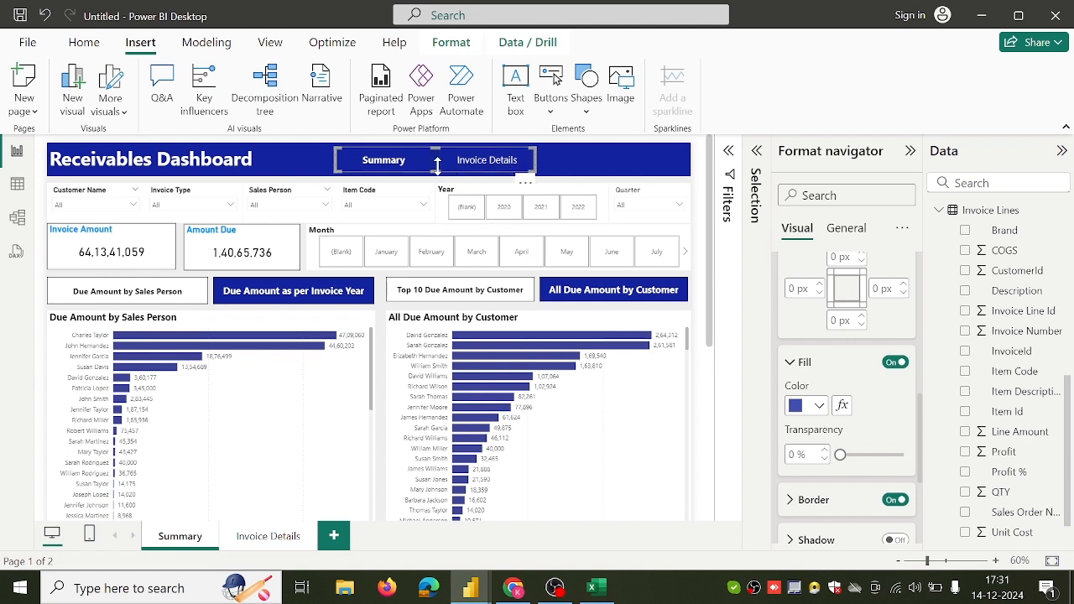
Step: Paste the page navigator into the Invoice Details page's header and duplicate the Summary page
{"action": "left_click", "coordinate": [265, 541]}
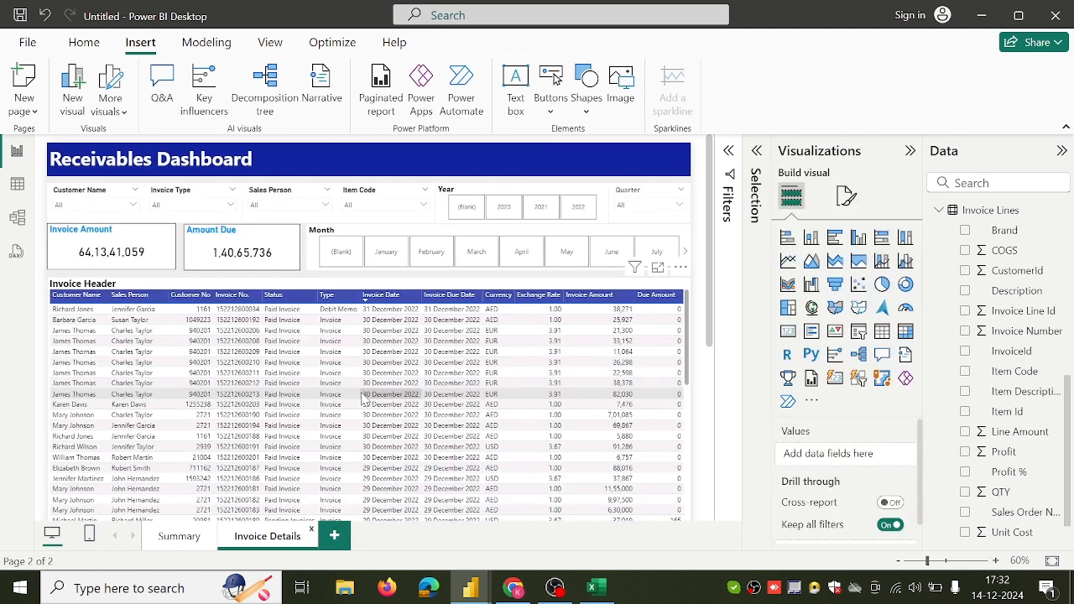
{"action": "key", "text": "ctrl+v"}
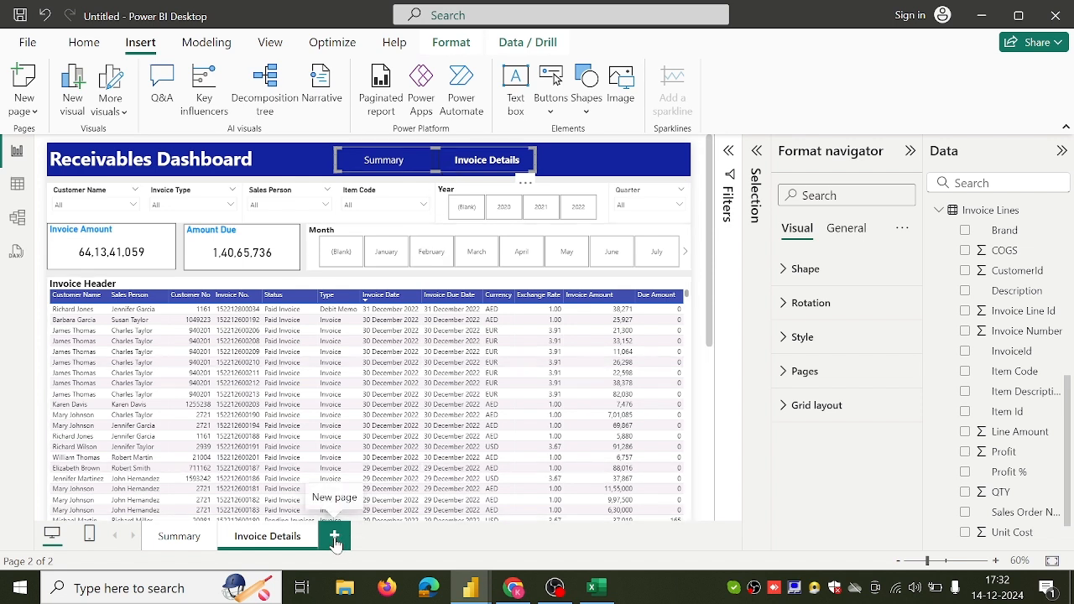
{"action": "right_click", "coordinate": [194, 547]}
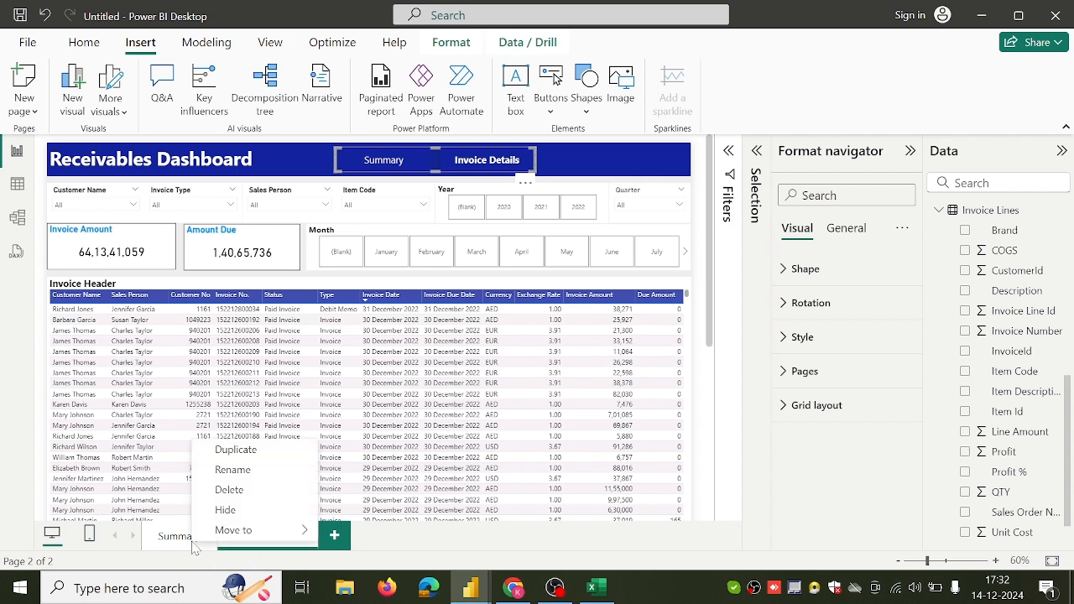
{"action": "left_click", "coordinate": [236, 452]}
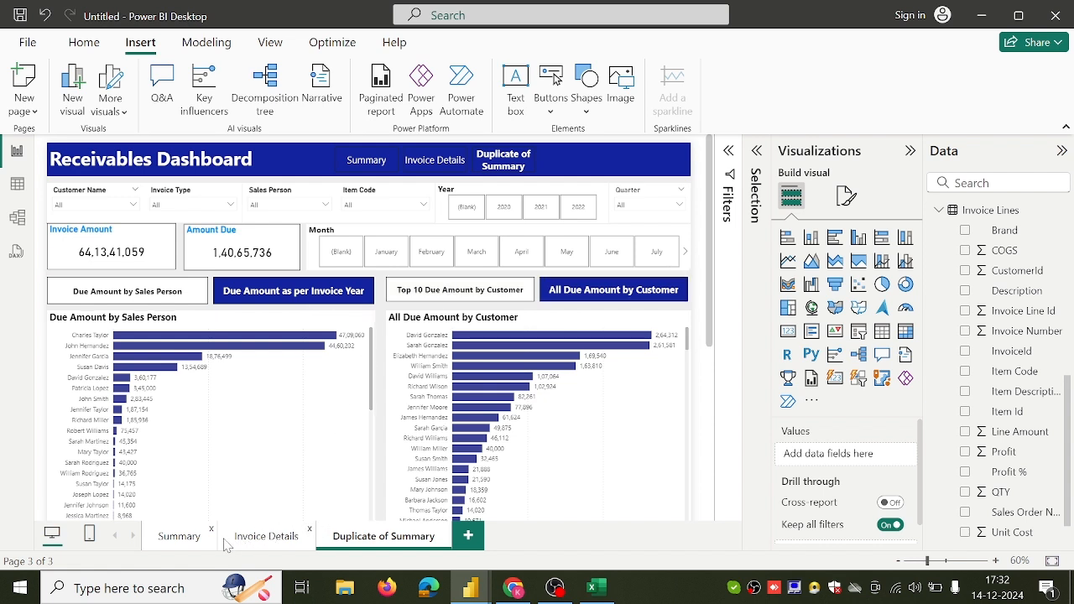
{"action": "double_click", "coordinate": [409, 537]}
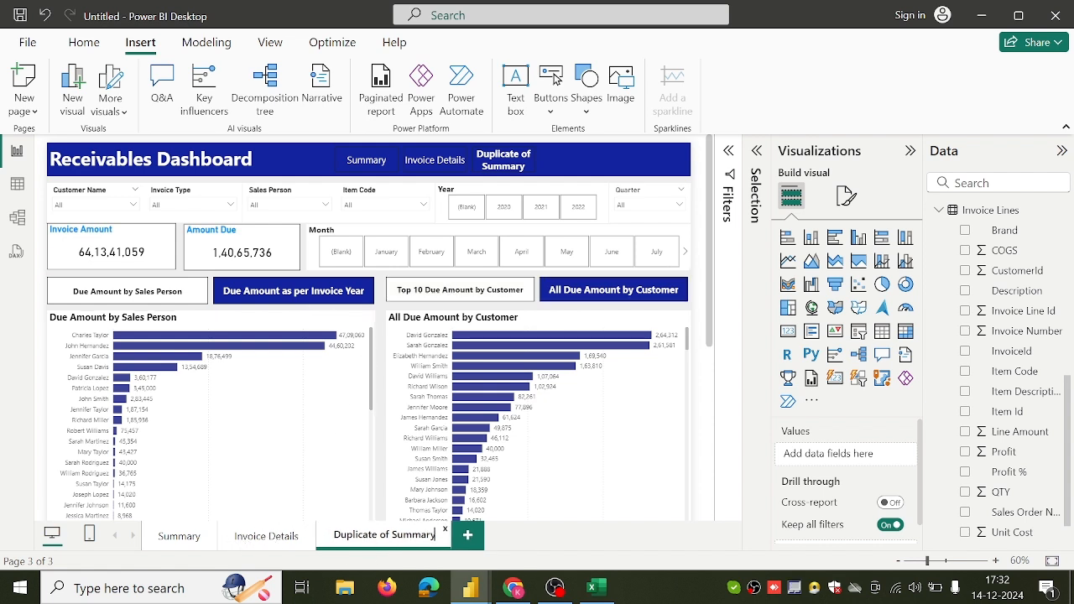
{"action": "key", "text": "BackSpace"}
{"action": "key", "text": "BackSpace"}
{"action": "key", "text": "BackSpace"}
{"action": "key", "text": "BackSpace"}
{"action": "key", "text": "BackSpace"}
{"action": "key", "text": "BackSpace"}
{"action": "key", "text": "BackSpace"}
{"action": "key", "text": "BackSpace"}
{"action": "key", "text": "BackSpace"}
{"action": "key", "text": "BackSpace"}
{"action": "key", "text": "BackSpace"}
{"action": "key", "text": "BackSpace"}
{"action": "key", "text": "BackSpace"}
{"action": "key", "text": "BackSpace"}
{"action": "key", "text": "BackSpace"}
{"action": "key", "text": "BackSpace"}
{"action": "key", "text": "BackSpace"}
{"action": "key", "text": "BackSpace"}
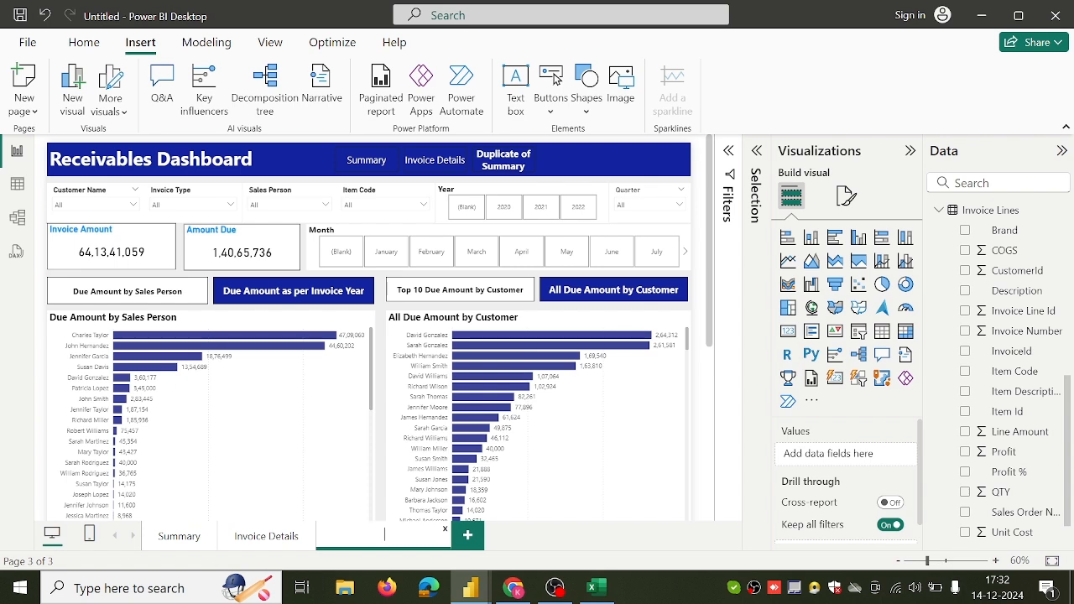
Step: Check the page names in the published reference dashboard in Chrome, and return to the untitled Power BI Desktop report
{"action": "left_click", "coordinate": [513, 587]}
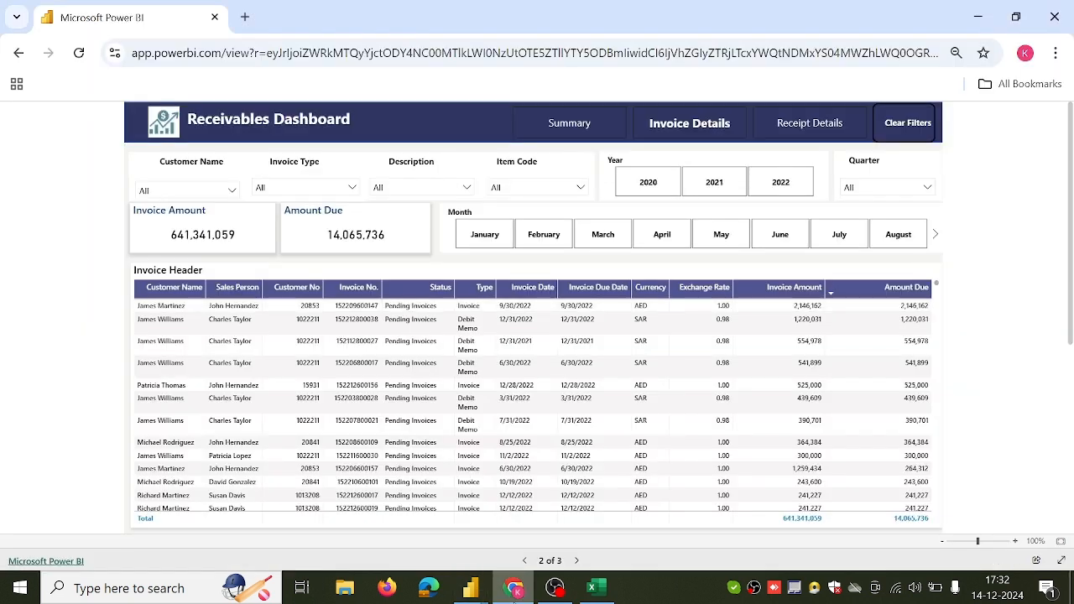
{"action": "mouse_move", "coordinate": [471, 587]}
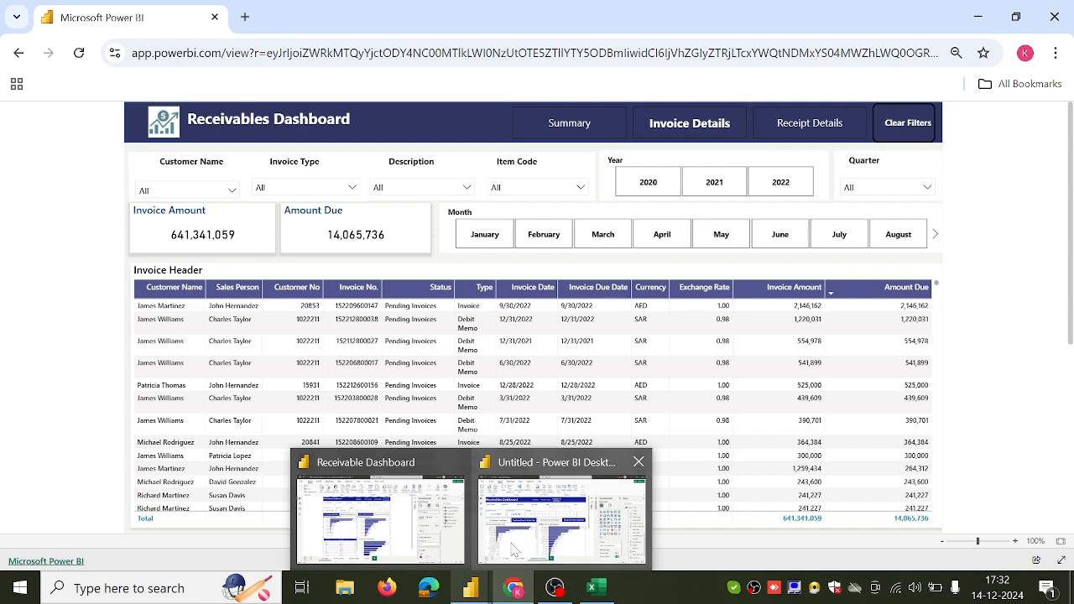
{"action": "left_click", "coordinate": [514, 549]}
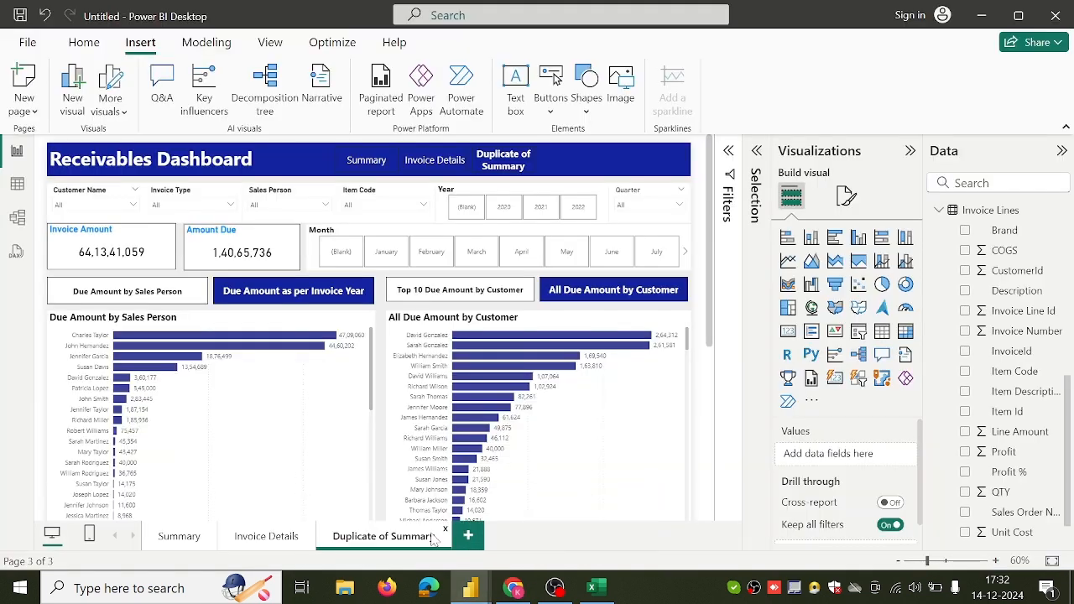
Step: Rename the duplicated Summary page as Receipt Details
{"action": "double_click", "coordinate": [385, 534]}
{"action": "key", "text": "BackSpace"}
{"action": "key", "text": "BackSpace"}
{"action": "key", "text": "BackSpace"}
{"action": "key", "text": "BackSpace"}
{"action": "key", "text": "BackSpace"}
{"action": "key", "text": "BackSpace"}
{"action": "key", "text": "BackSpace"}
{"action": "key", "text": "BackSpace"}
{"action": "key", "text": "BackSpace"}
{"action": "key", "text": "BackSpace"}
{"action": "key", "text": "BackSpace"}
{"action": "key", "text": "BackSpace"}
{"action": "key", "text": "BackSpace"}
{"action": "key", "text": "BackSpace"}
{"action": "key", "text": "BackSpace"}
{"action": "key", "text": "BackSpace"}
{"action": "key", "text": "BackSpace"}
{"action": "key", "text": "BackSpace"}
{"action": "key", "text": "BackSpace"}
{"action": "key", "text": "BackSpace"}
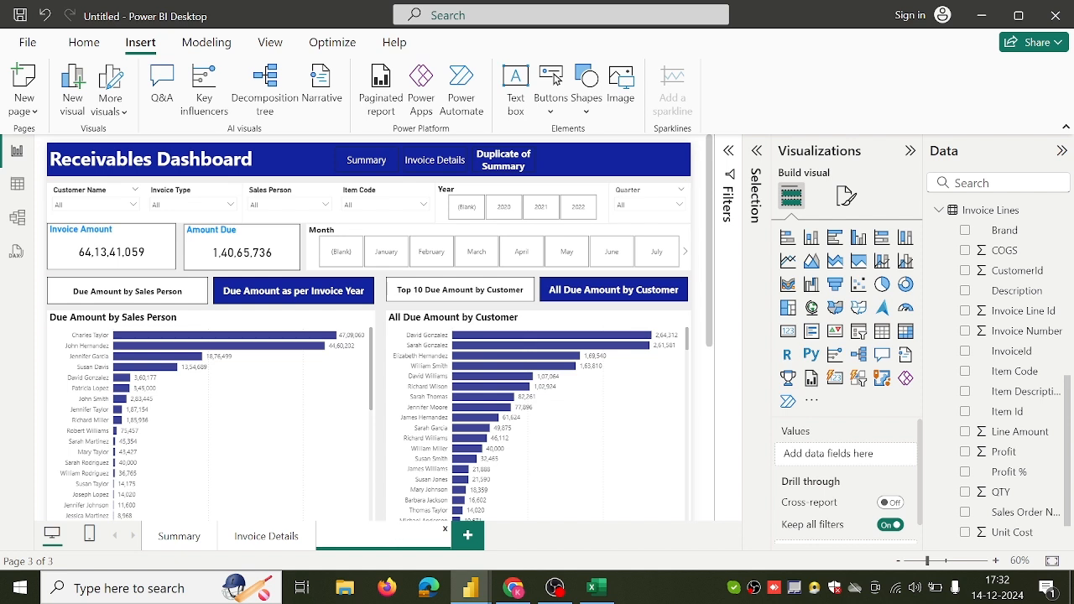
{"action": "type", "text": "Receipt Details"}
{"action": "left_click", "coordinate": [514, 541]}
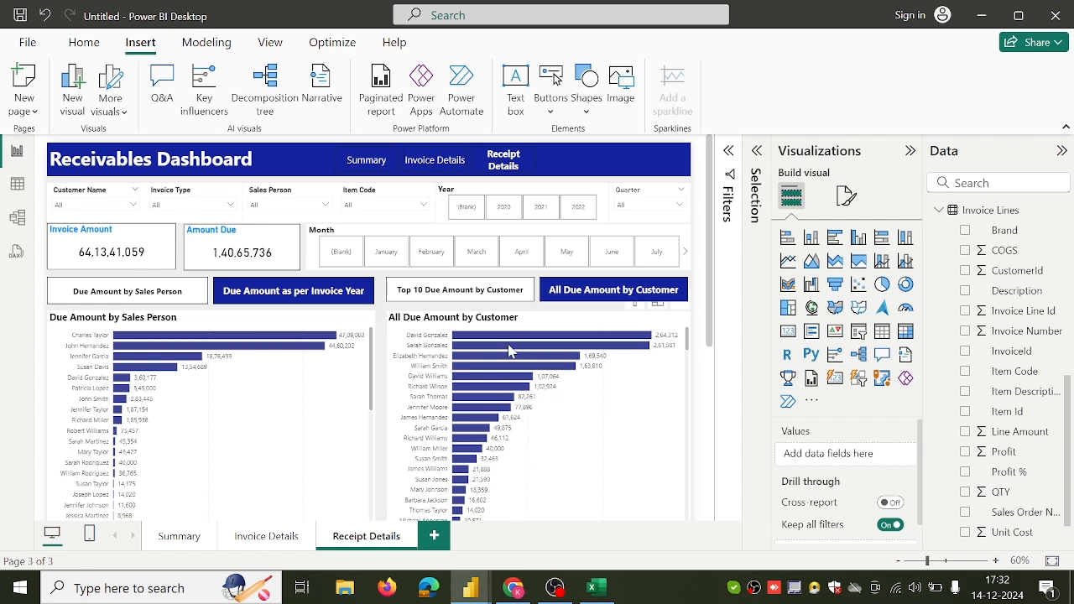
Step: Widen the page navigator on the Receipt Details page slightly so each page name fits on one line
{"action": "left_click", "coordinate": [526, 164]}
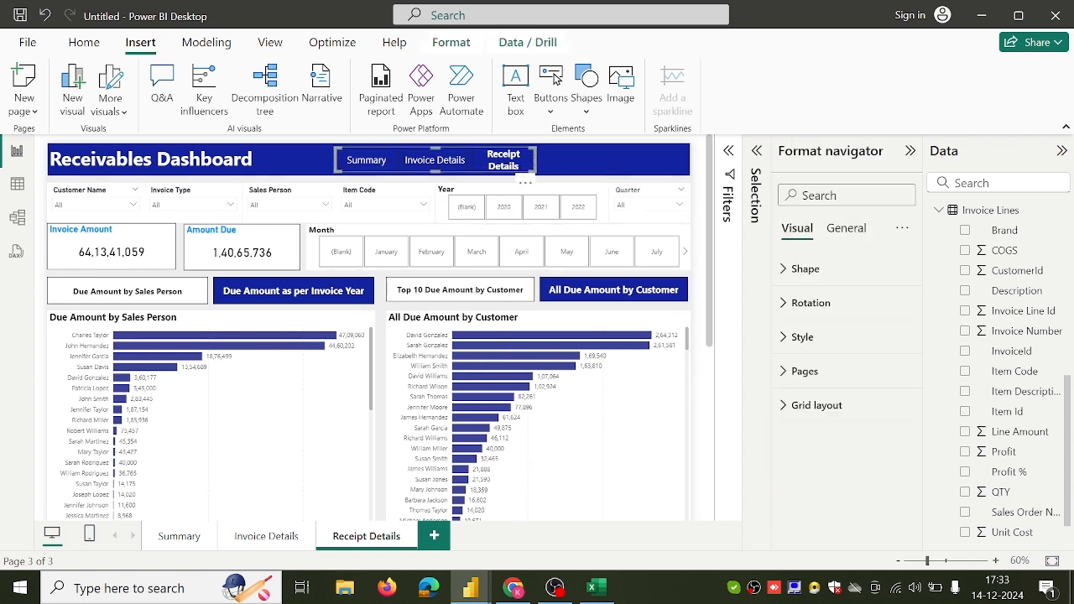
{"action": "left_click_drag", "start_coordinate": [534, 161], "coordinate": [551, 168]}
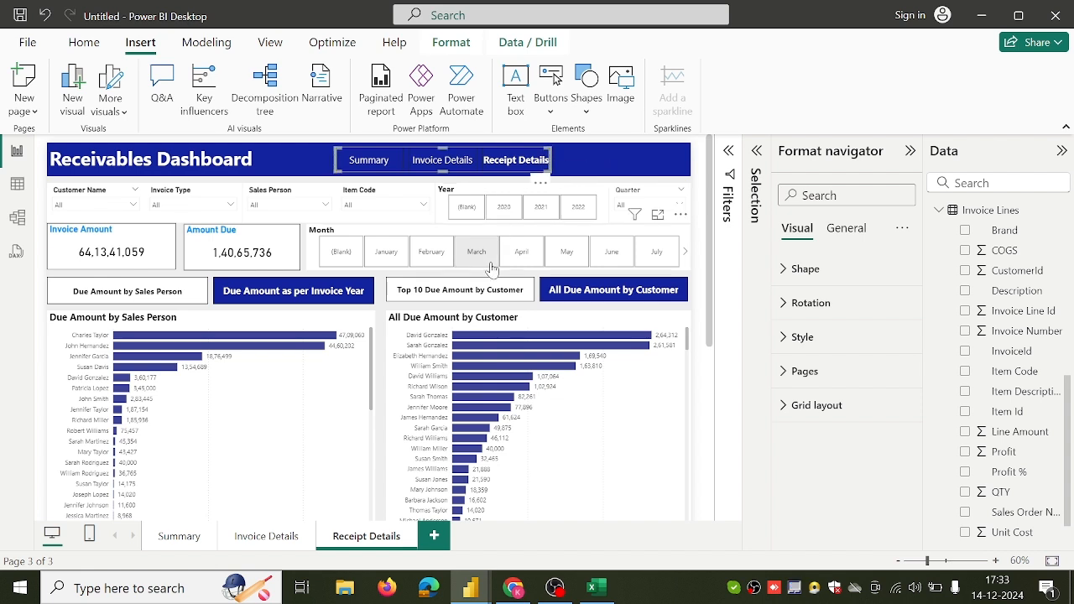
{"action": "left_click", "coordinate": [507, 310]}
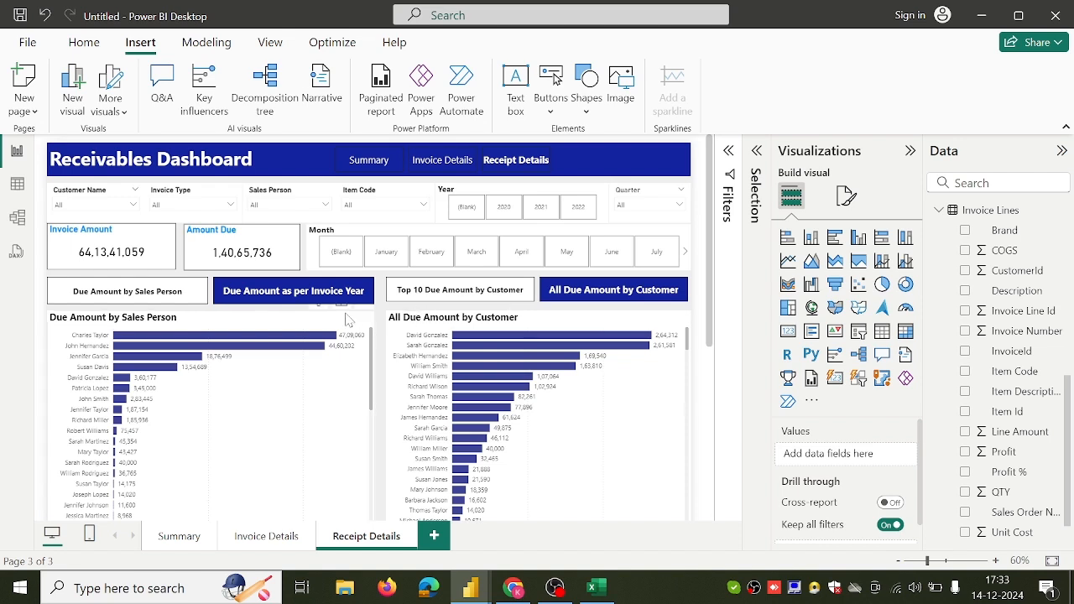
Step: Examine the Receipt Details page of the published reference dashboard in Chrome, and return to the untitled Power BI Desktop report
{"action": "left_click", "coordinate": [525, 590]}
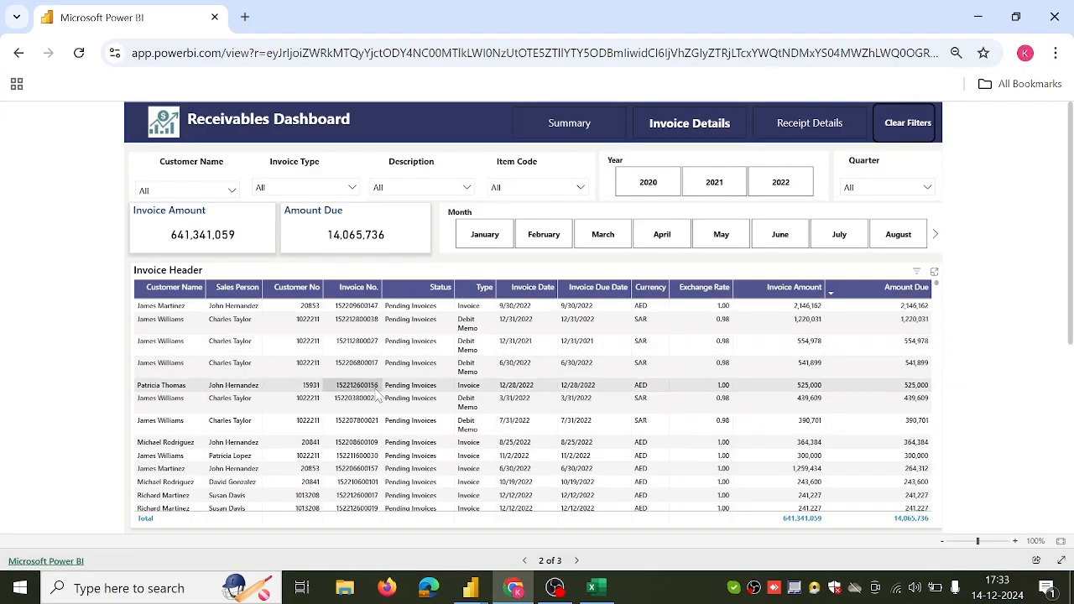
{"action": "left_click", "coordinate": [791, 134]}
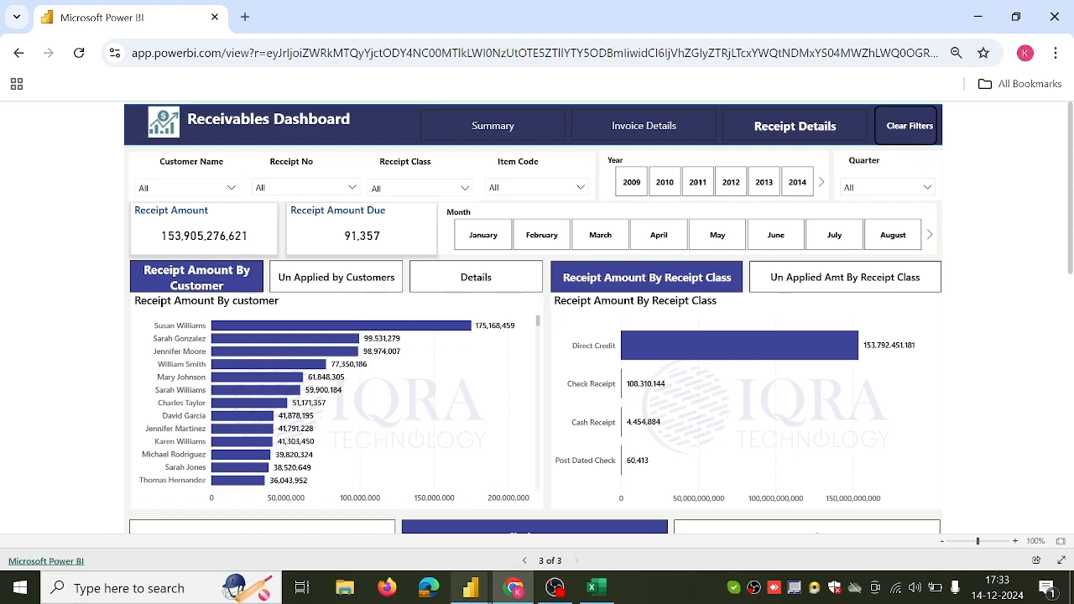
{"action": "mouse_move", "coordinate": [469, 587]}
{"action": "left_click", "coordinate": [490, 549]}
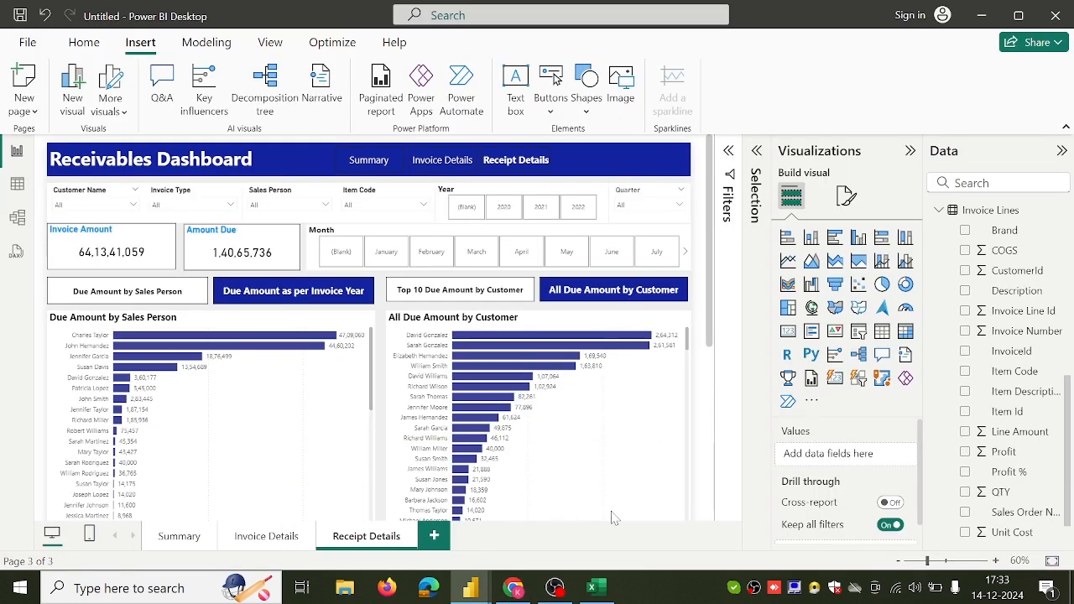
Step: Replace the field of the Invoice Amount card with Receipt Amount from the Receipt table
{"action": "left_click", "coordinate": [165, 256]}
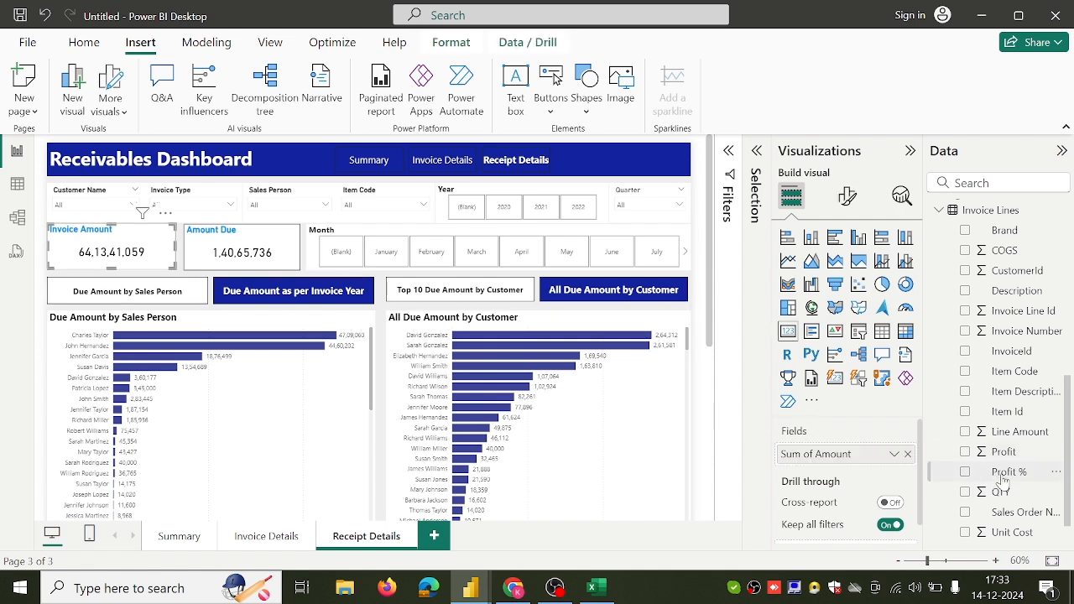
{"action": "left_click", "coordinate": [907, 454]}
{"action": "scroll", "coordinate": [983, 423], "scroll_direction": "down", "scroll_amount": 1}
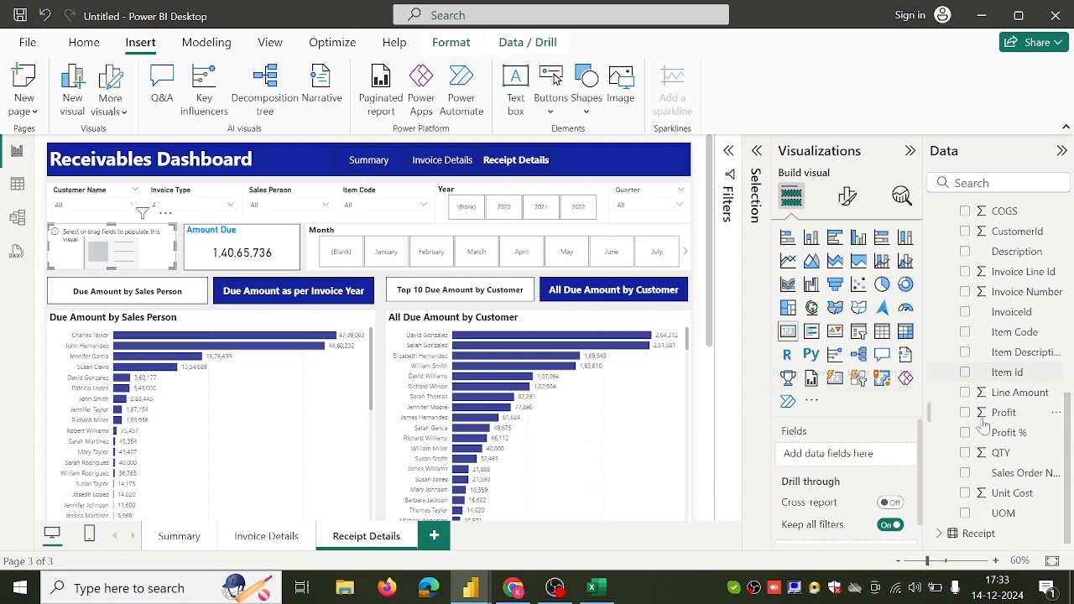
{"action": "left_click", "coordinate": [937, 534]}
{"action": "scroll", "coordinate": [937, 539], "scroll_direction": "down", "scroll_amount": 2}
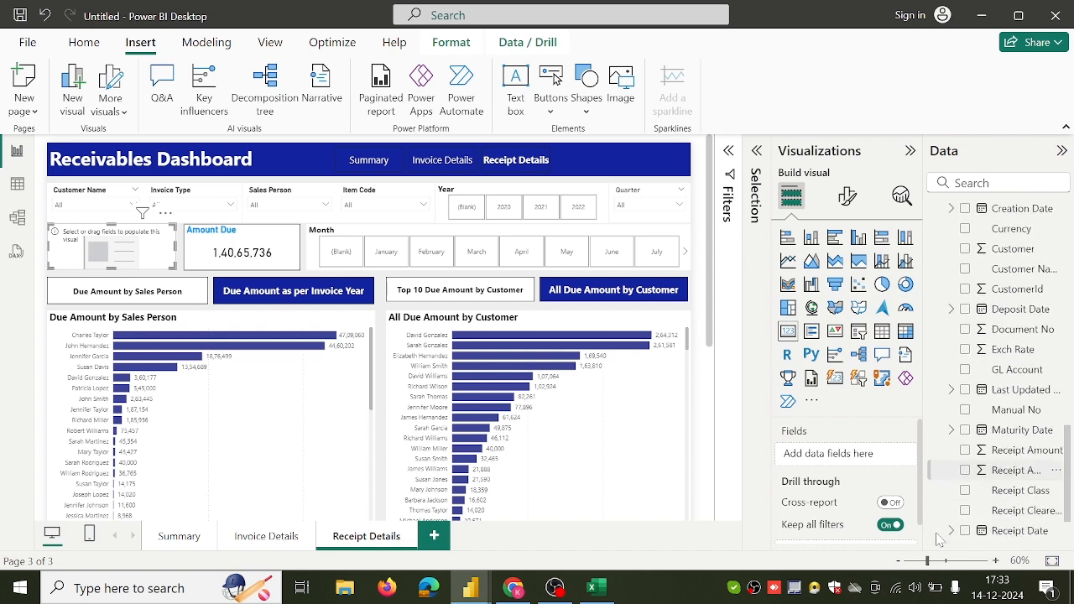
{"action": "left_click", "coordinate": [964, 451]}
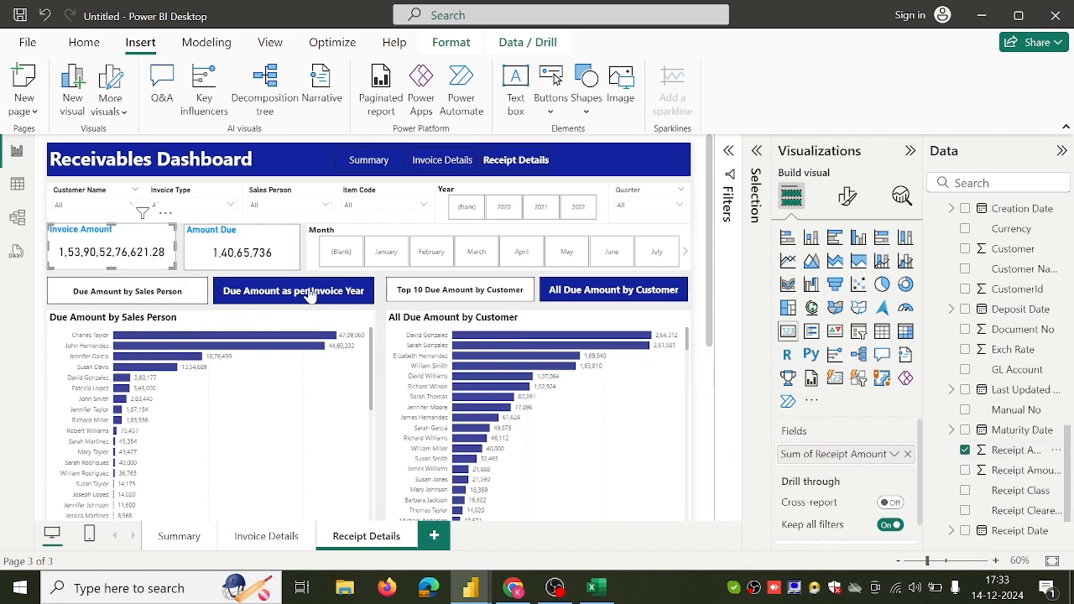
Step: Format the Receipt Amount column with 0 decimal places and a thousands separator
{"action": "left_click", "coordinate": [996, 457]}
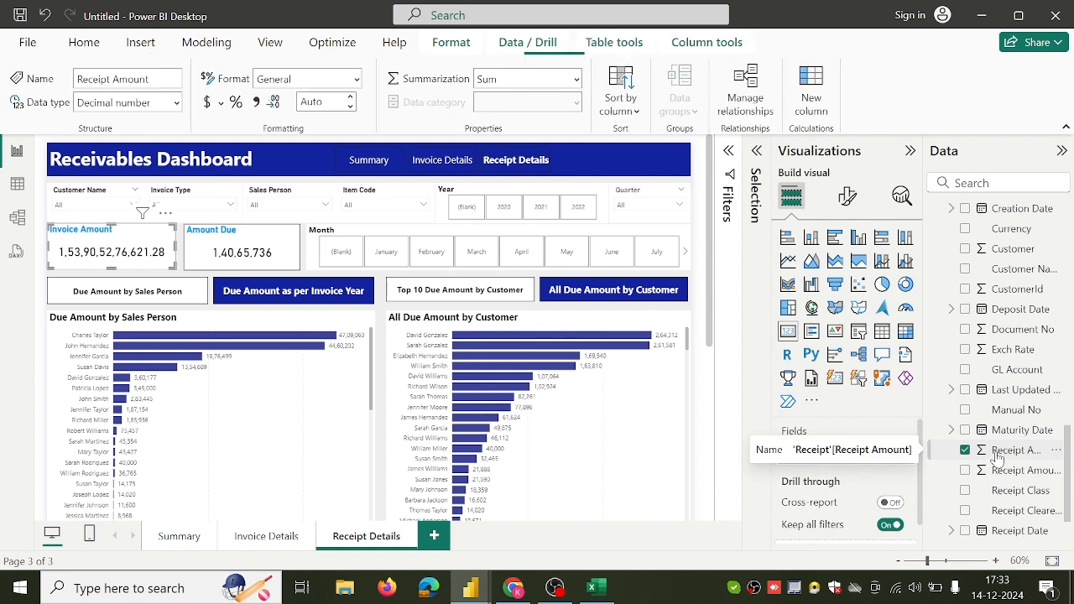
{"action": "left_click", "coordinate": [312, 102]}
{"action": "type", "text": "0"}
{"action": "left_click", "coordinate": [297, 120]}
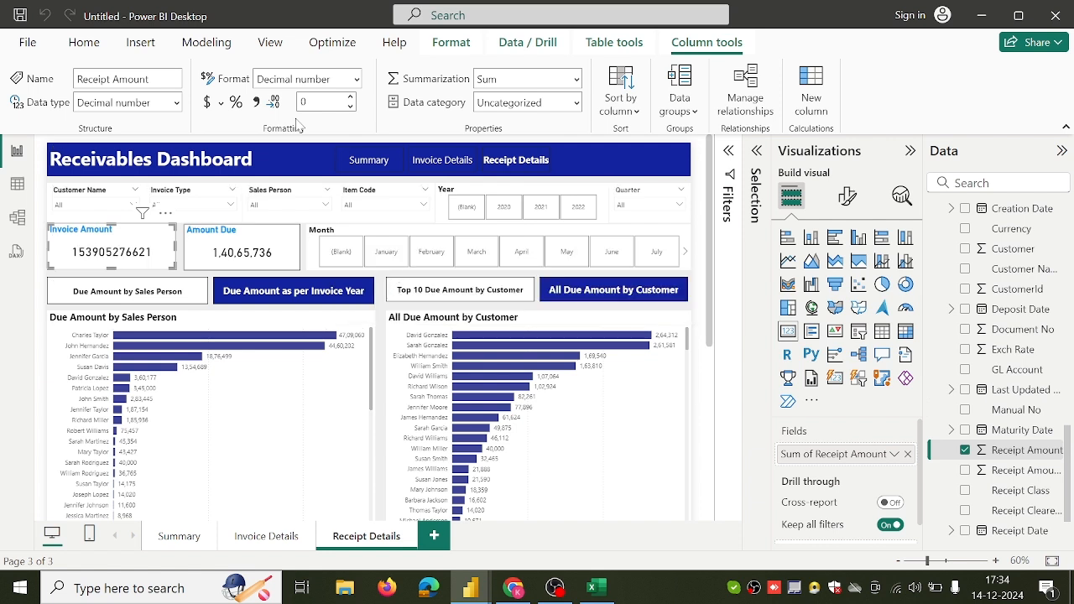
{"action": "left_click", "coordinate": [258, 109]}
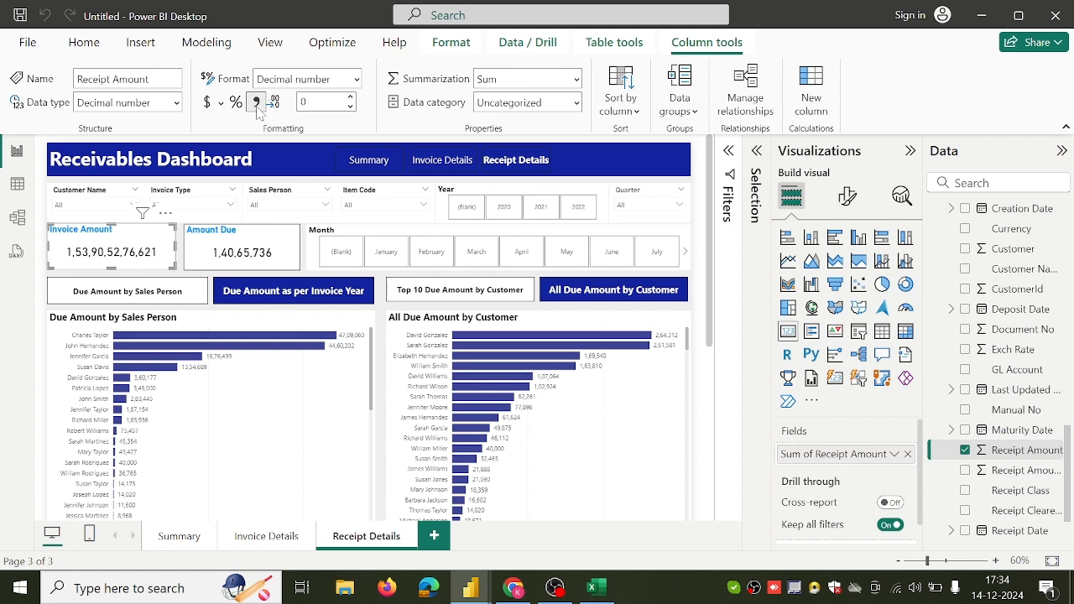
Step: Change the title of the Invoice Amount card to Receipt Amount
{"action": "left_click", "coordinate": [848, 198]}
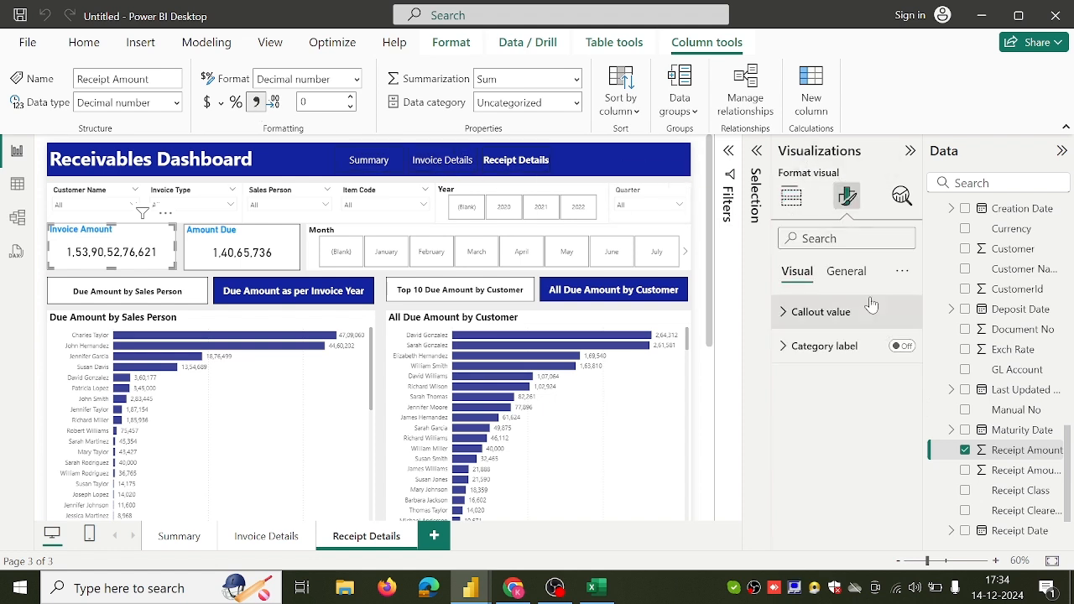
{"action": "left_click", "coordinate": [845, 271]}
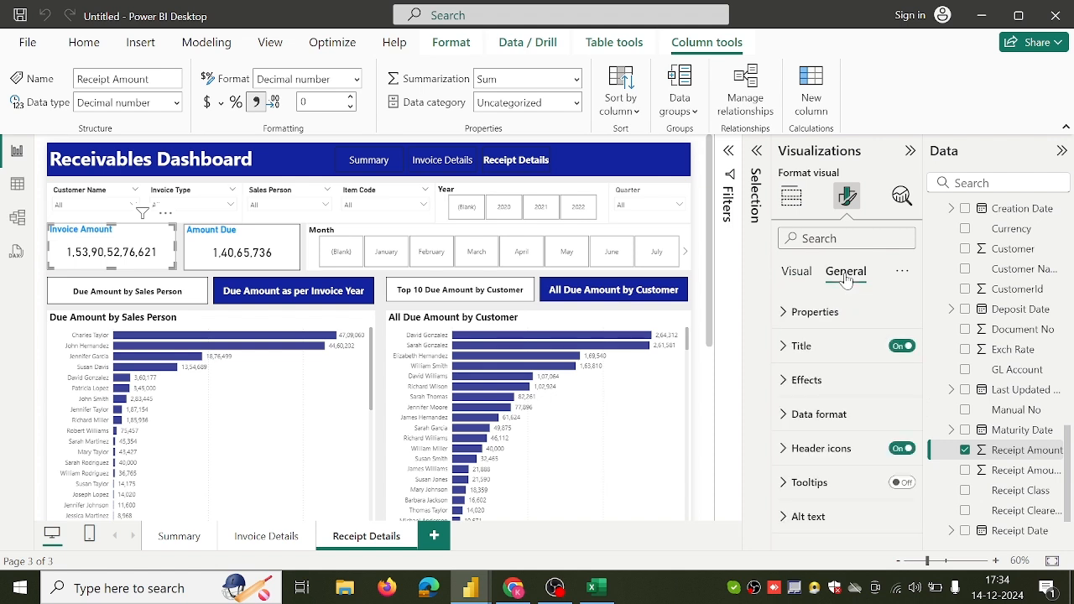
{"action": "left_click", "coordinate": [822, 346]}
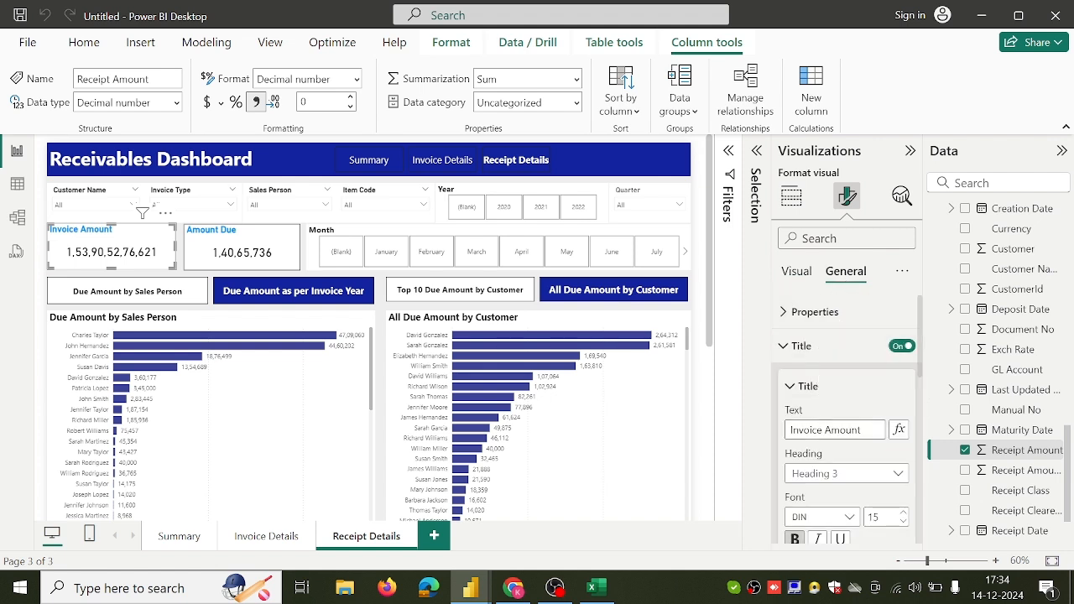
{"action": "left_click", "coordinate": [823, 429]}
{"action": "key", "text": "BackSpace"}
{"action": "key", "text": "BackSpace"}
{"action": "key", "text": "BackSpace"}
{"action": "key", "text": "BackSpace"}
{"action": "key", "text": "BackSpace"}
{"action": "key", "text": "BackSpace"}
{"action": "key", "text": "BackSpace"}
{"action": "type", "text": "Receip"}
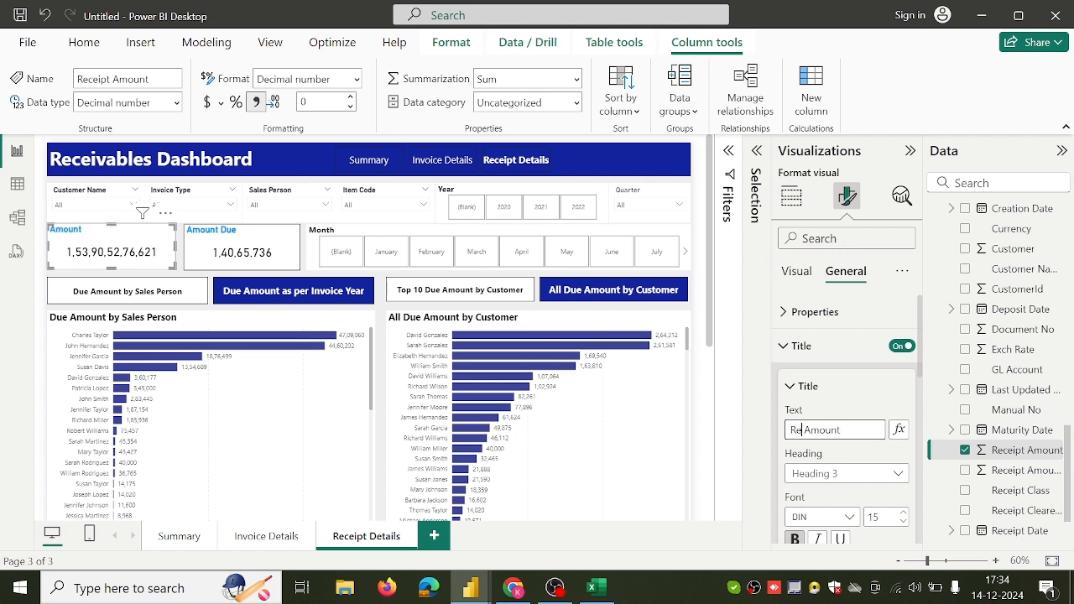
{"action": "type", "text": "t"}
{"action": "left_click", "coordinate": [838, 453]}
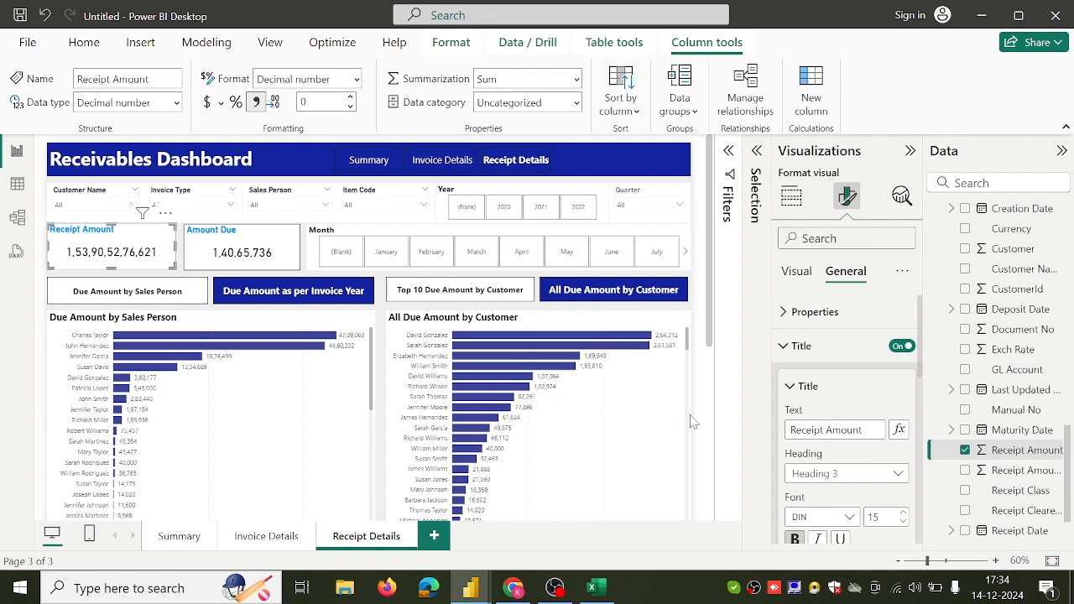
Step: Replace the field of the Amount Due card with Receipt Amount Due Remaining from the Receipt table, and select that column
{"action": "left_click", "coordinate": [285, 252]}
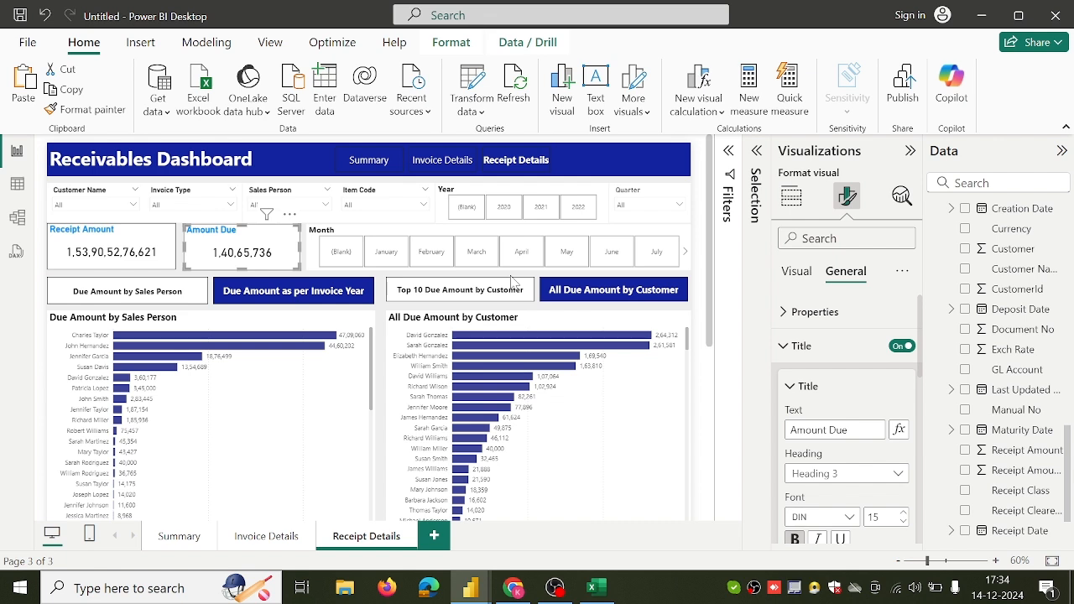
{"action": "left_click", "coordinate": [790, 200]}
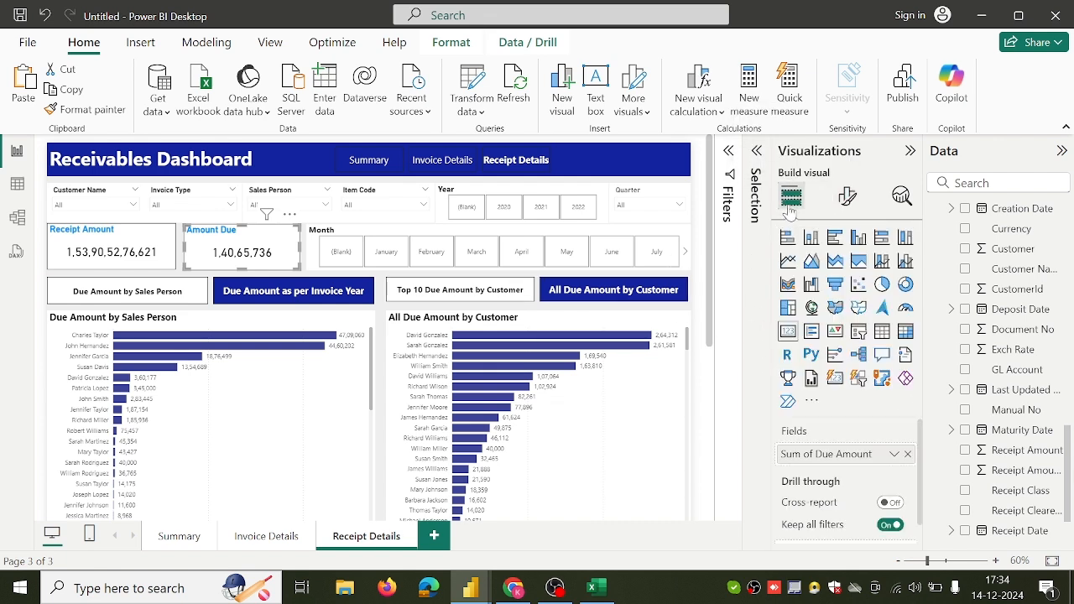
{"action": "left_click", "coordinate": [906, 455]}
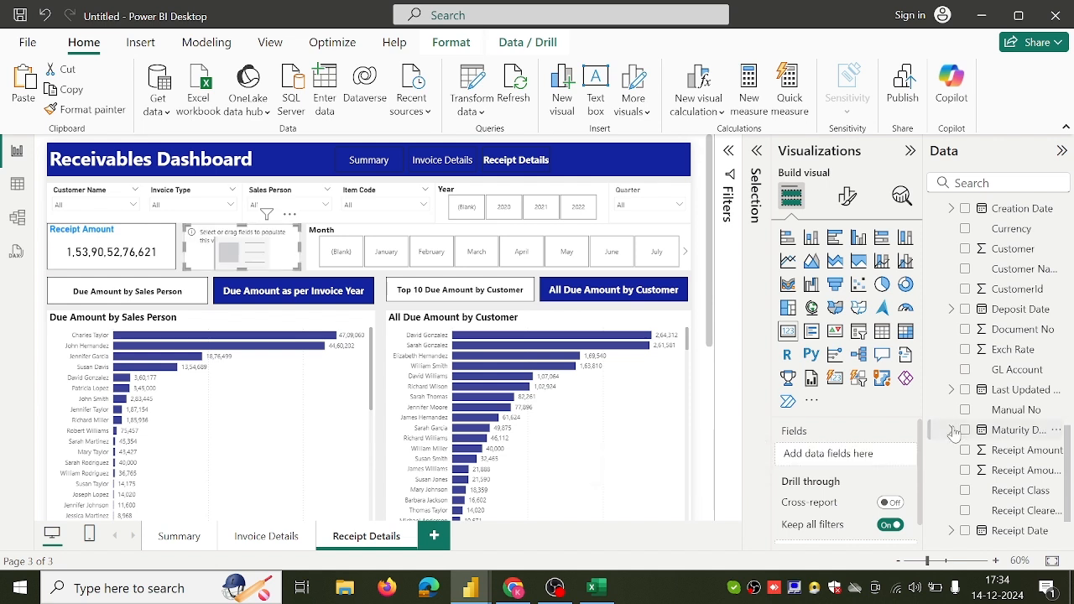
{"action": "scroll", "coordinate": [955, 425], "scroll_direction": "down", "scroll_amount": 1}
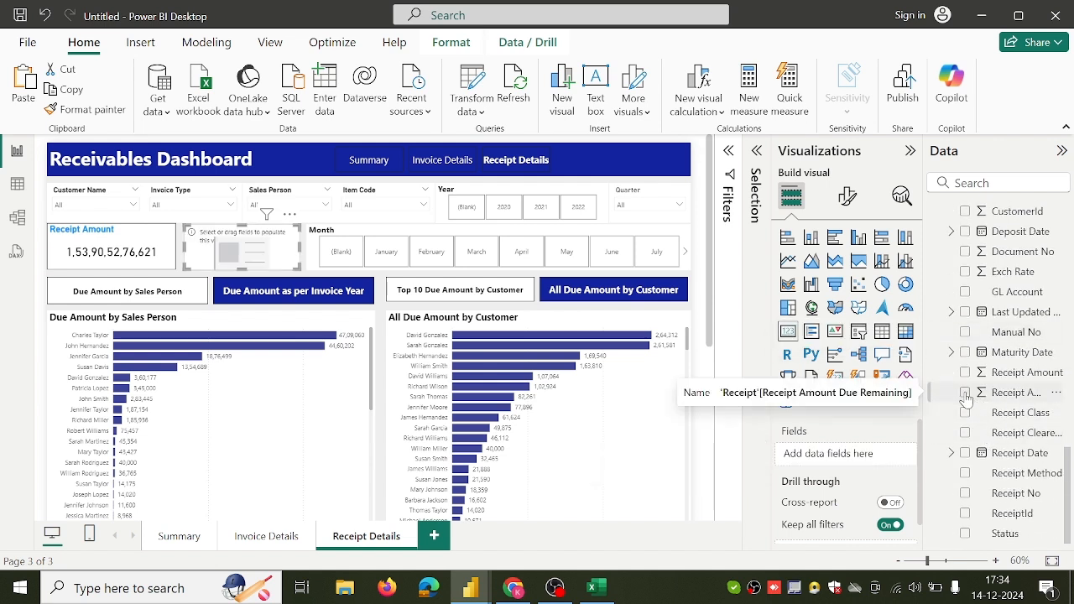
{"action": "left_click", "coordinate": [965, 394]}
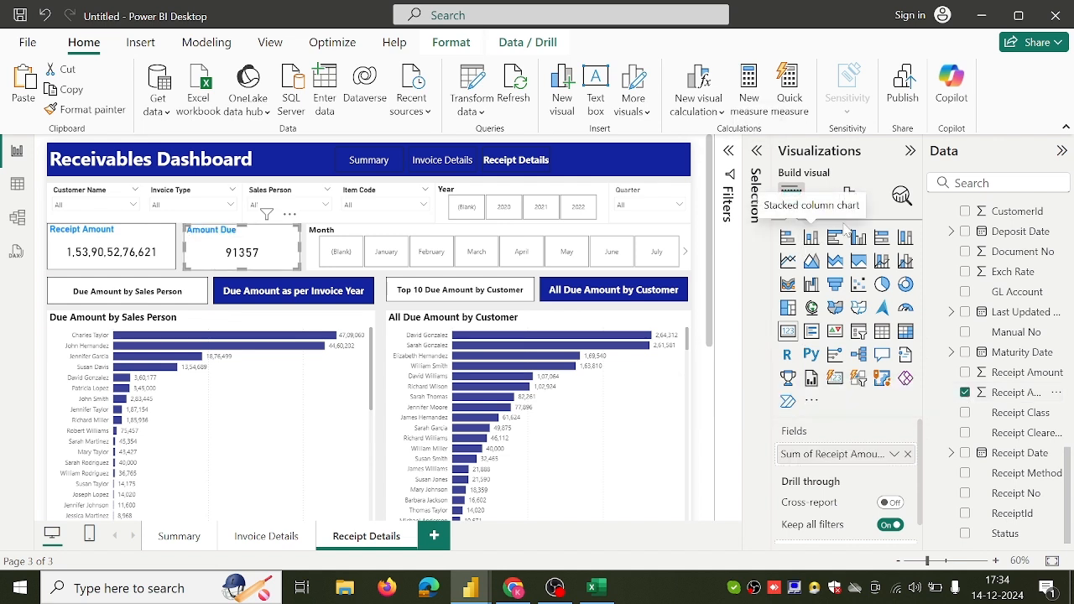
{"action": "left_click", "coordinate": [1001, 395]}
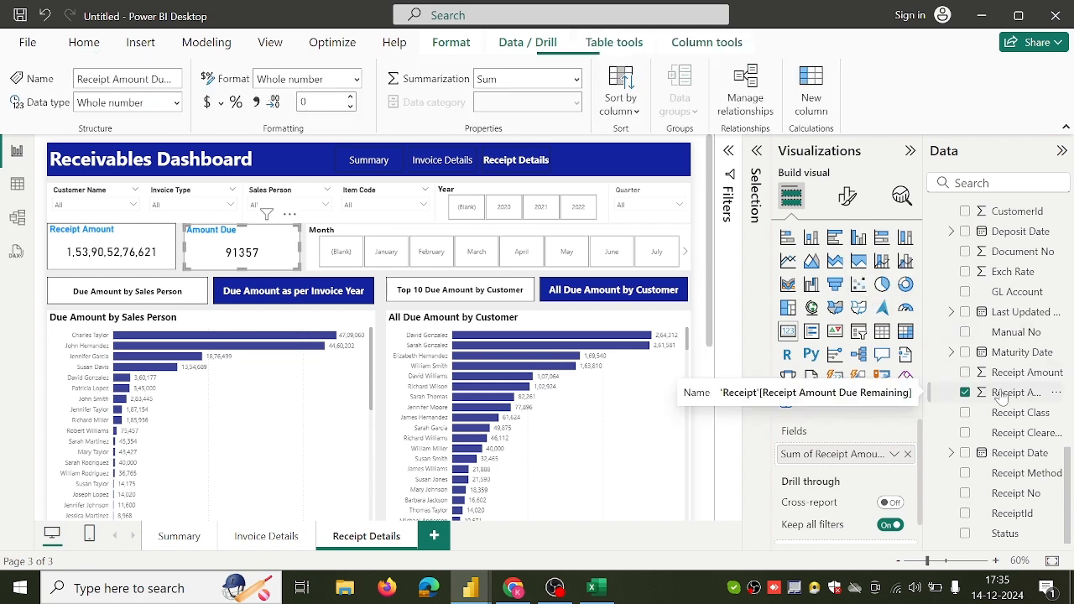
Step: Change the title of the Amount Due card to Receipt Amount Due
{"action": "left_click", "coordinate": [846, 196]}
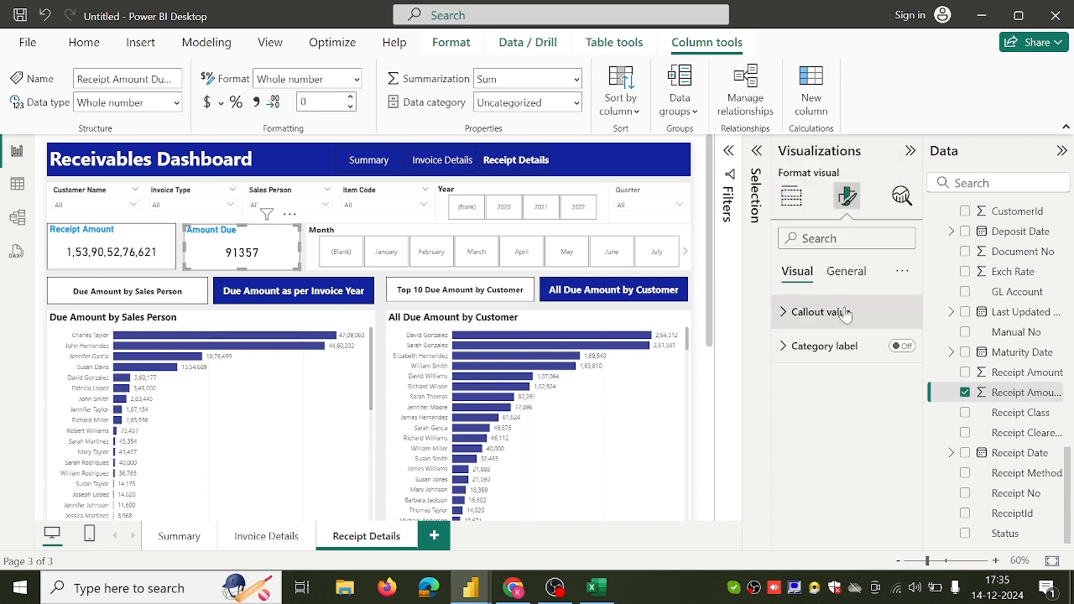
{"action": "left_click", "coordinate": [844, 271]}
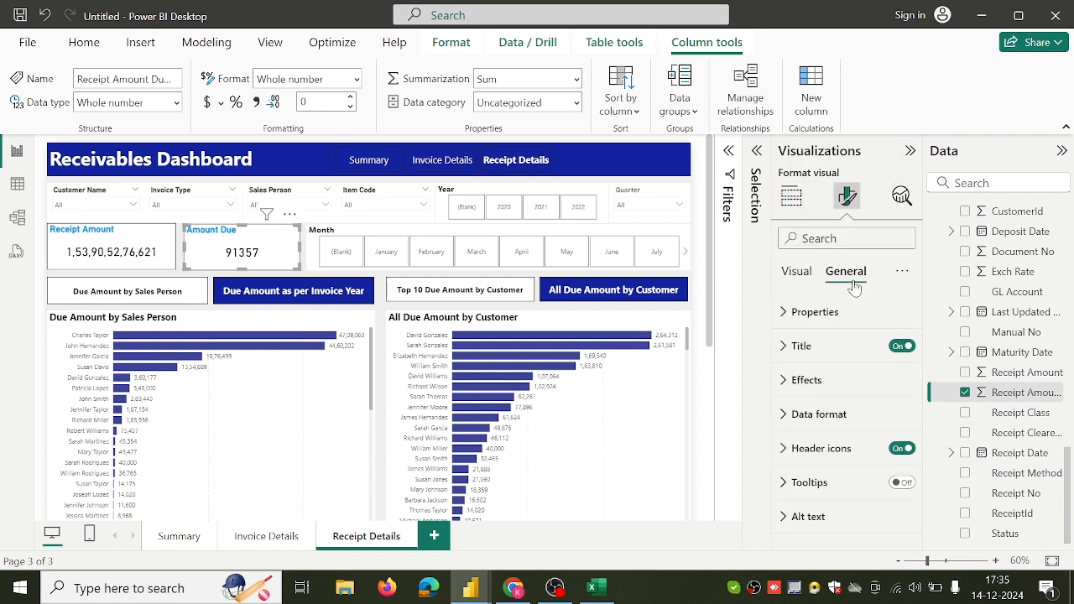
{"action": "left_click", "coordinate": [842, 344]}
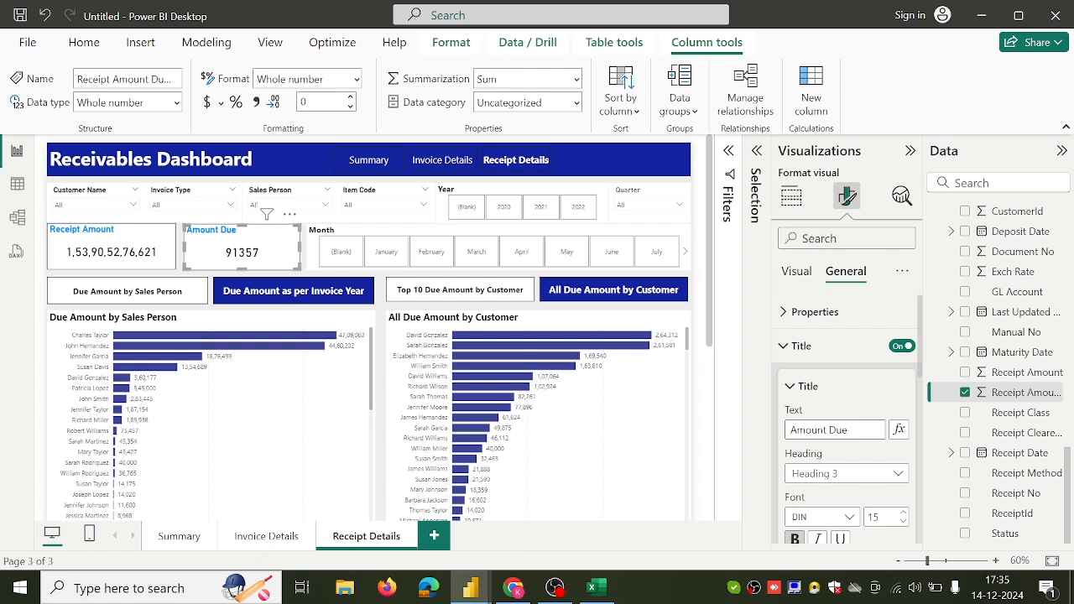
{"action": "left_click", "coordinate": [790, 430]}
{"action": "type", "text": "Receip"}
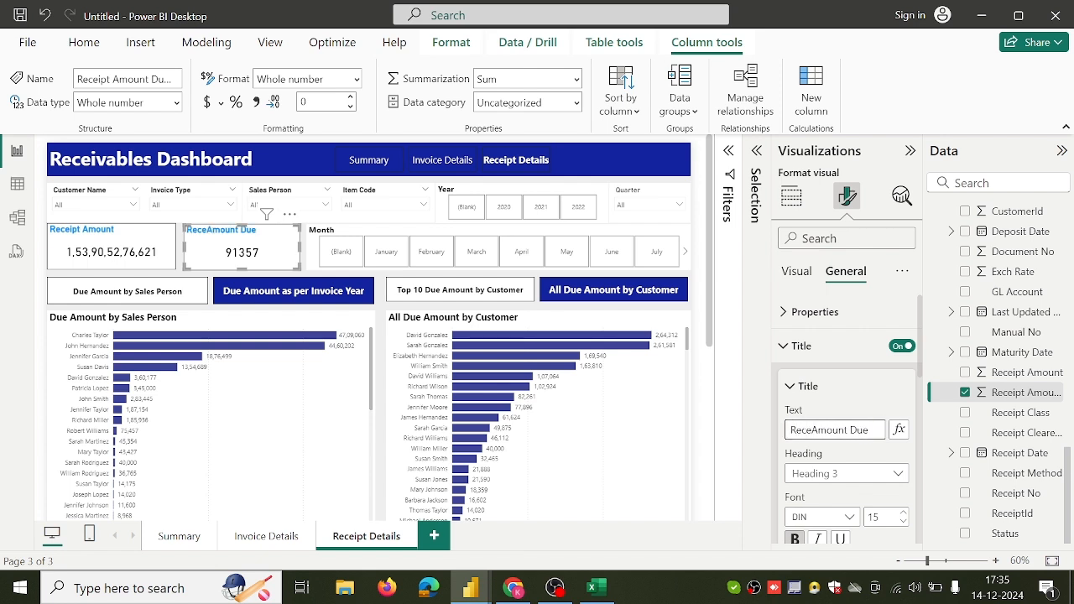
{"action": "type", "text": "t"}
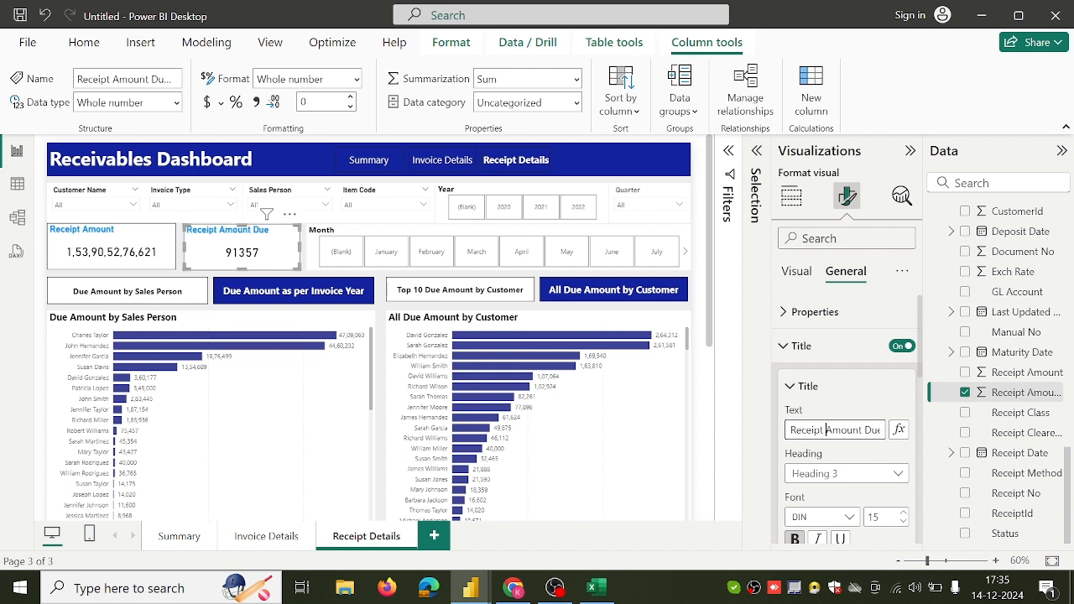
{"action": "left_click", "coordinate": [307, 272]}
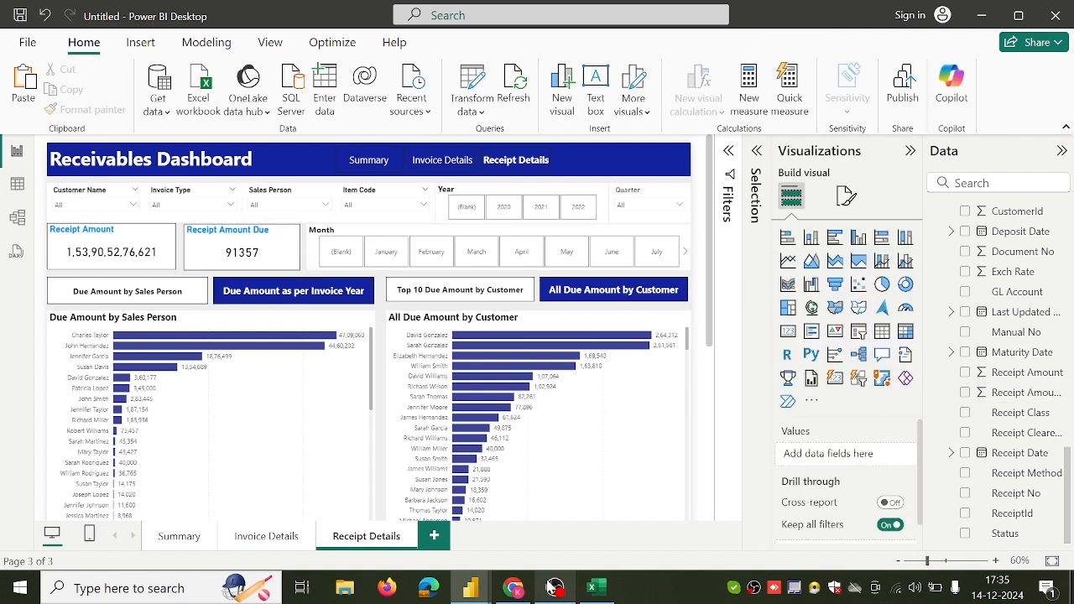
Step: Examine the charts and toggle buttons on the published Receipt Details page in Chrome, and return to the untitled Power BI Desktop report
{"action": "left_click", "coordinate": [517, 590]}
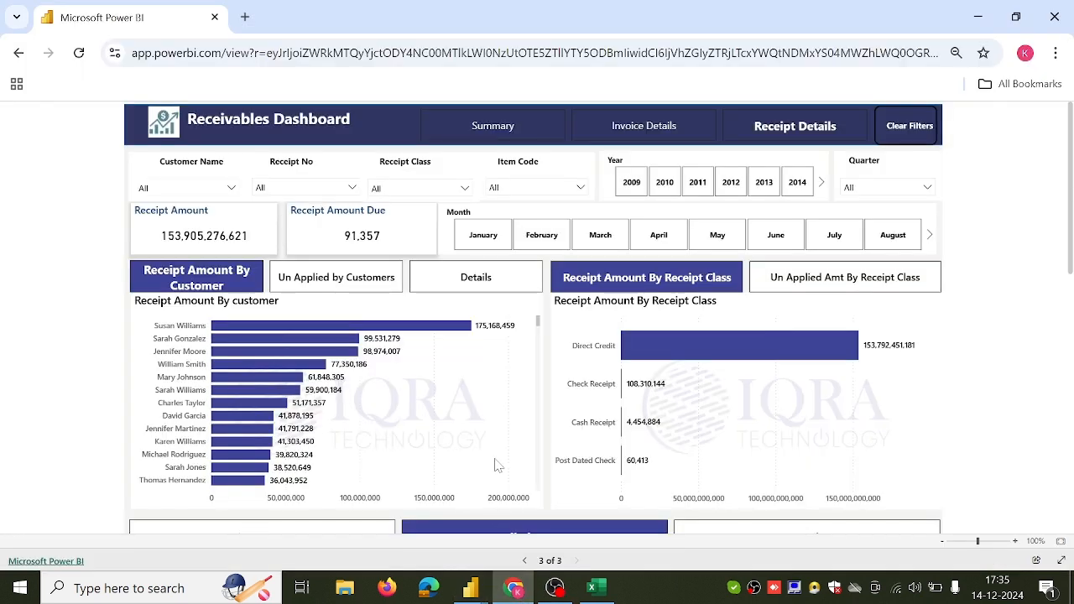
{"action": "scroll", "coordinate": [488, 454], "scroll_direction": "down", "scroll_amount": 1}
{"action": "scroll", "coordinate": [489, 455], "scroll_direction": "up", "scroll_amount": 1}
{"action": "scroll", "coordinate": [553, 436], "scroll_direction": "down", "scroll_amount": 3}
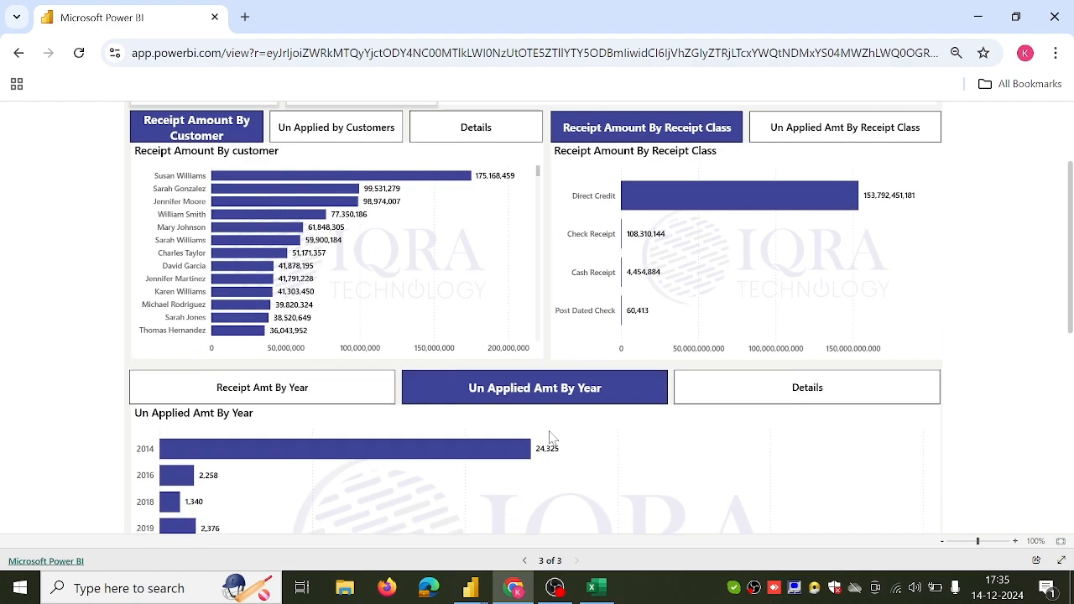
{"action": "scroll", "coordinate": [552, 437], "scroll_direction": "down", "scroll_amount": 2}
{"action": "scroll", "coordinate": [552, 437], "scroll_direction": "up", "scroll_amount": 5}
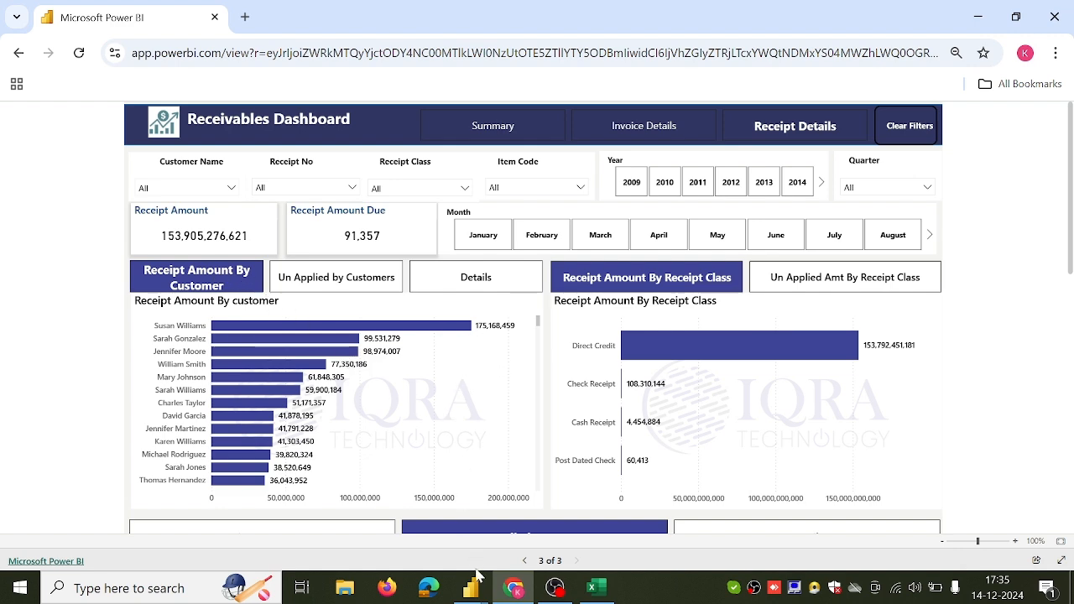
{"action": "mouse_move", "coordinate": [475, 587]}
{"action": "left_click", "coordinate": [520, 541]}
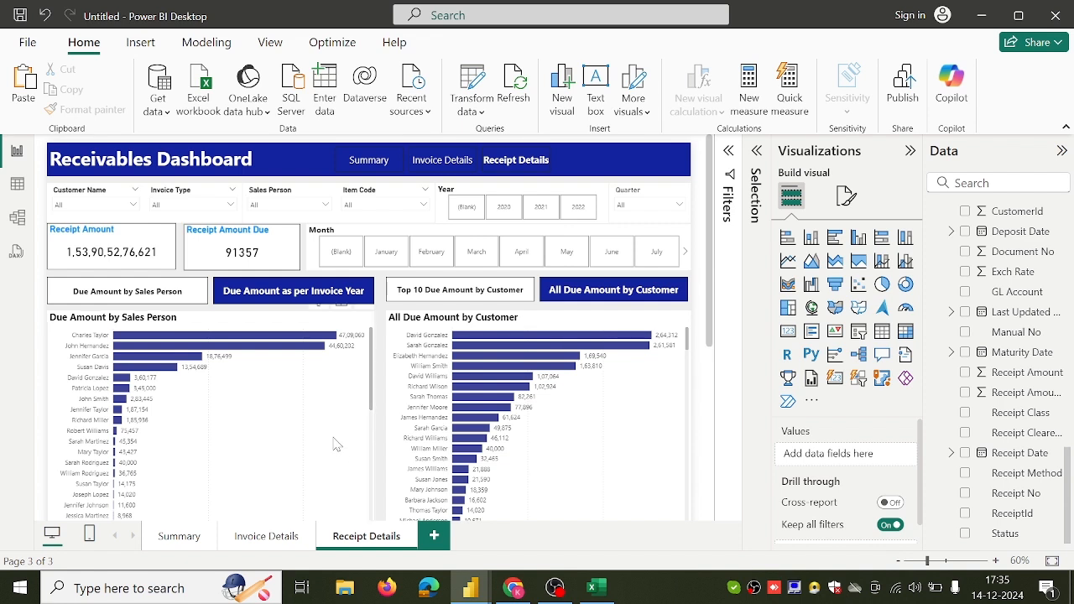
Step: Replace the fields of the Due Amount by Sales Person chart with Customer Name on the Y-axis and Receipt Amount on the X-axis
{"action": "left_click", "coordinate": [335, 444]}
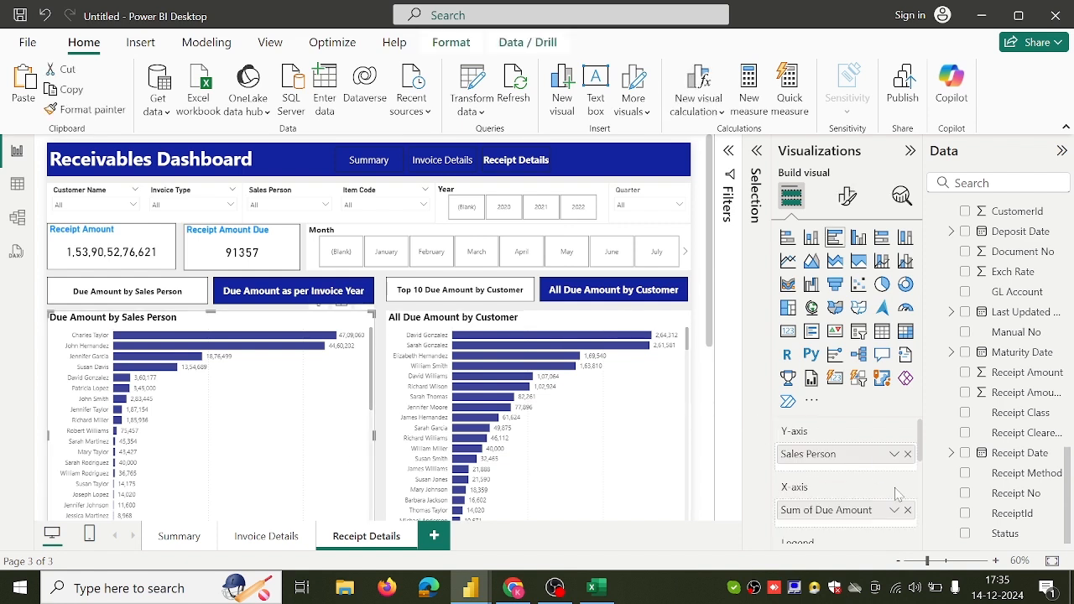
{"action": "left_click", "coordinate": [907, 510]}
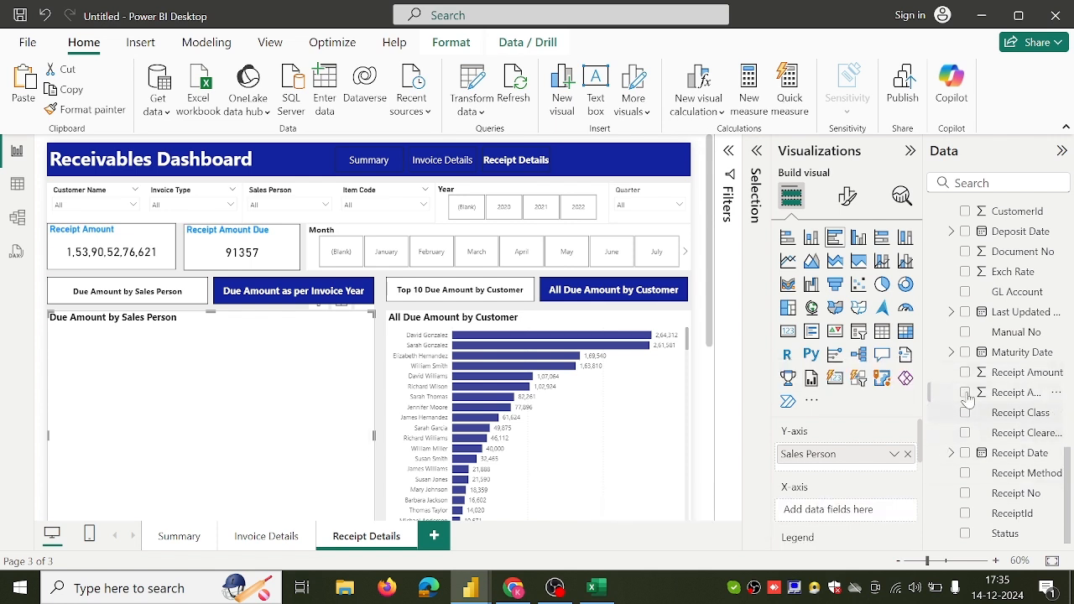
{"action": "left_click", "coordinate": [965, 373]}
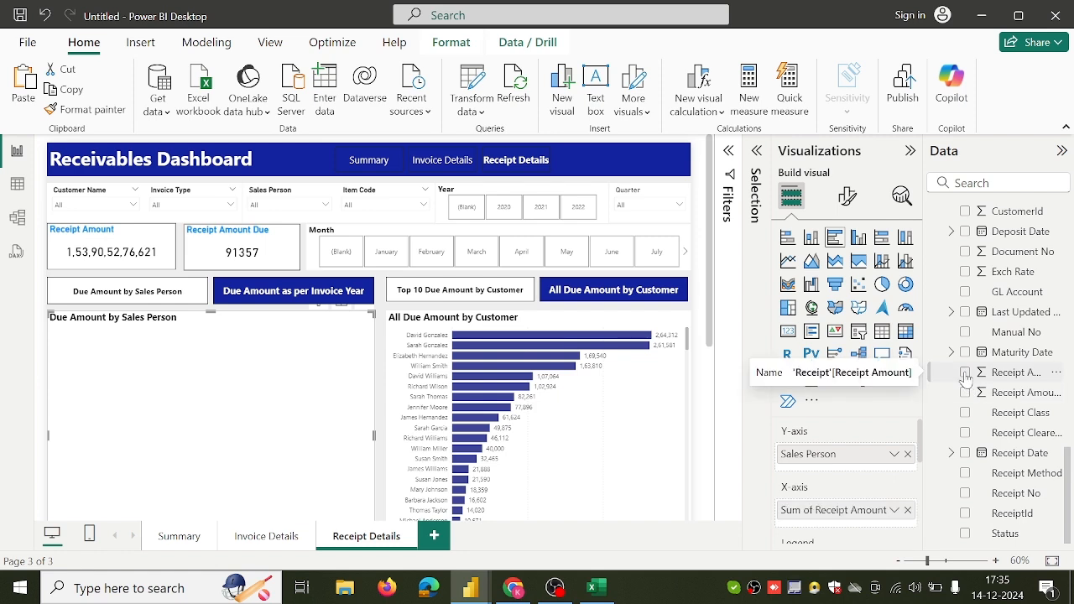
{"action": "left_click", "coordinate": [908, 454]}
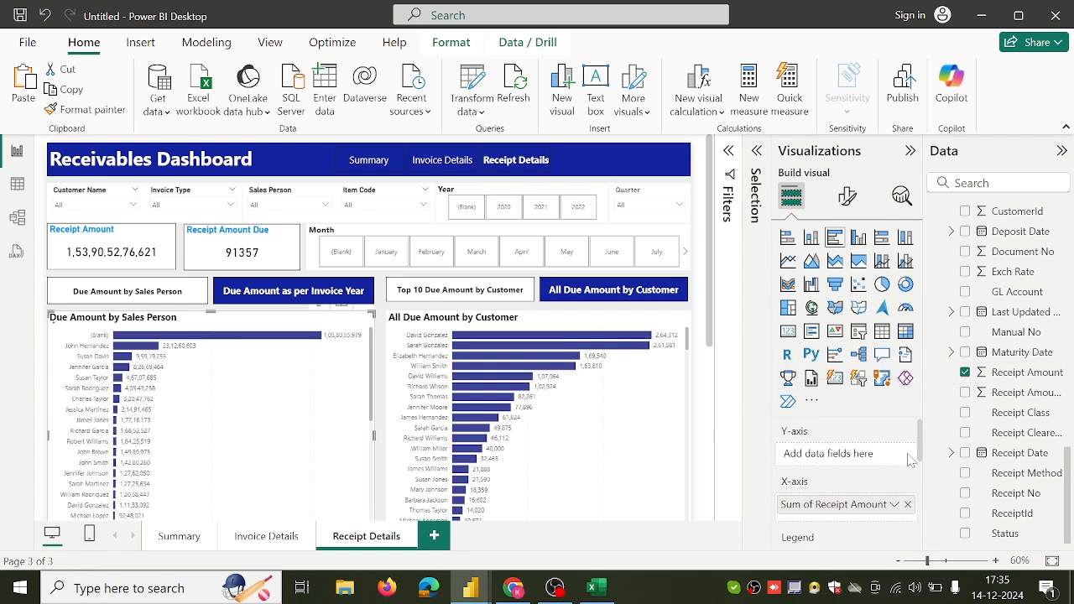
{"action": "scroll", "coordinate": [981, 362], "scroll_direction": "up", "scroll_amount": 10}
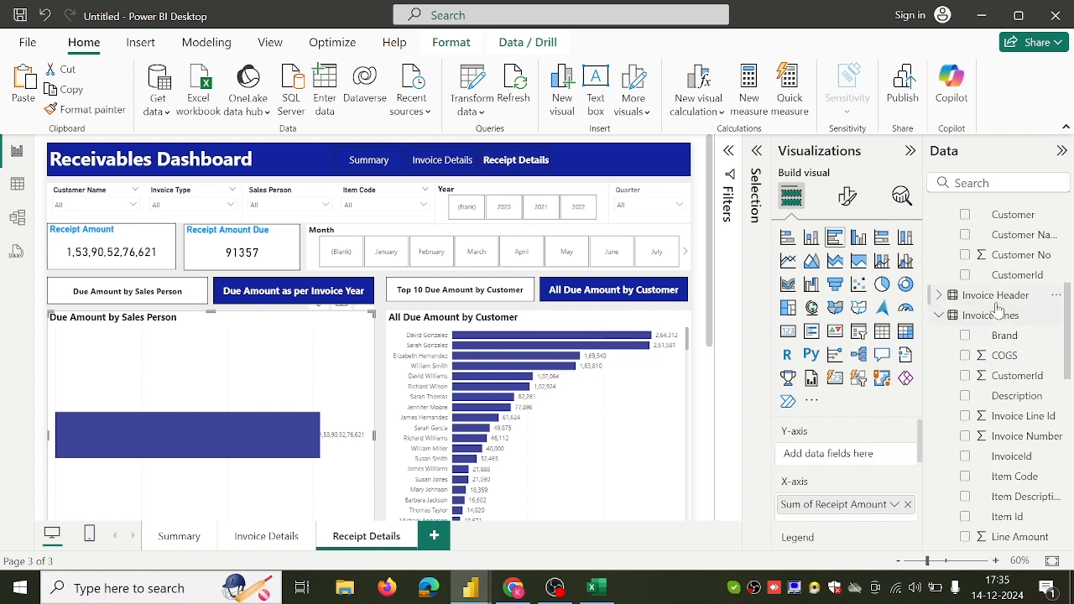
{"action": "left_click", "coordinate": [965, 236]}
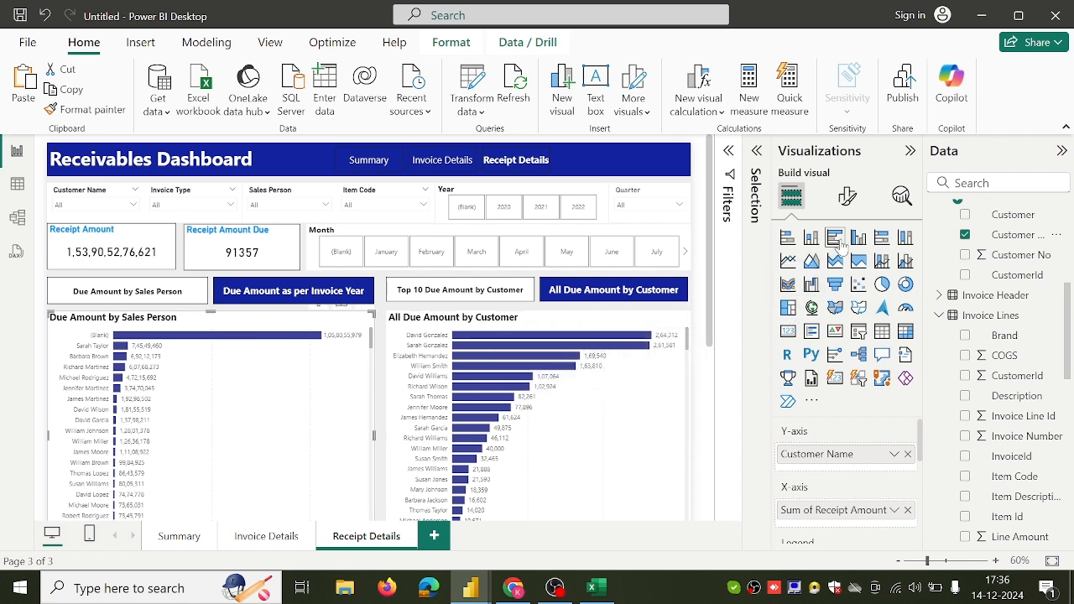
Step: Change the title of the Due Amount by Sales Person chart to Receipt Amount by
{"action": "left_click", "coordinate": [848, 195]}
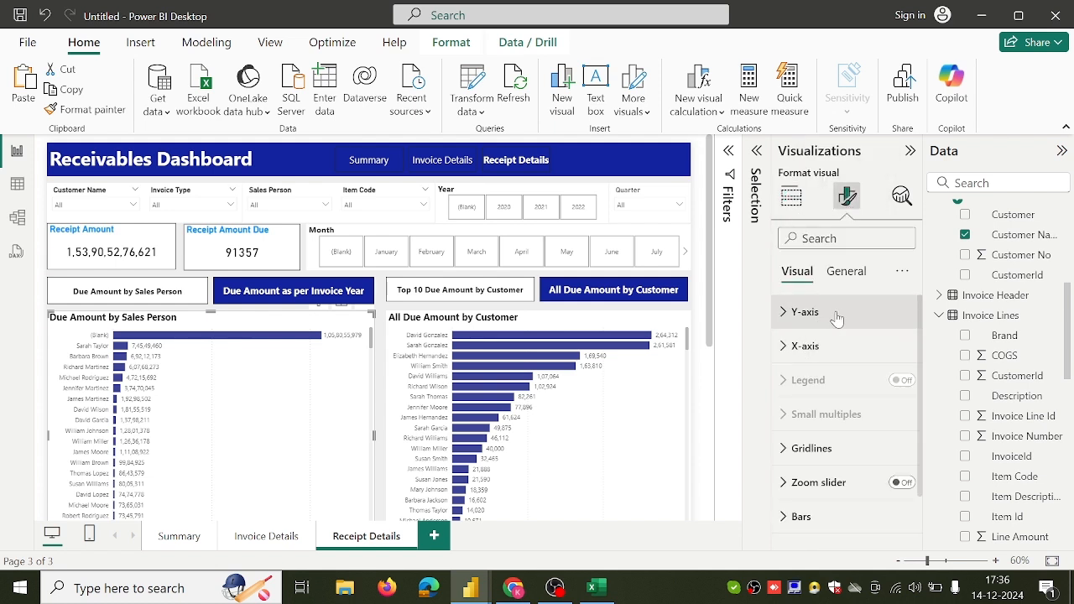
{"action": "left_click", "coordinate": [845, 271]}
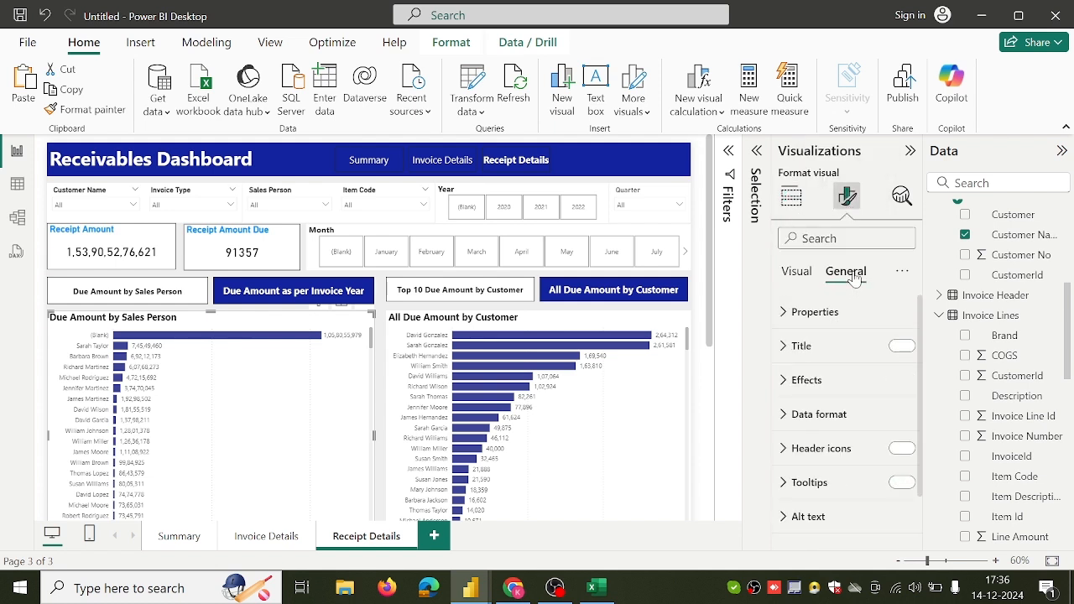
{"action": "left_click", "coordinate": [841, 356]}
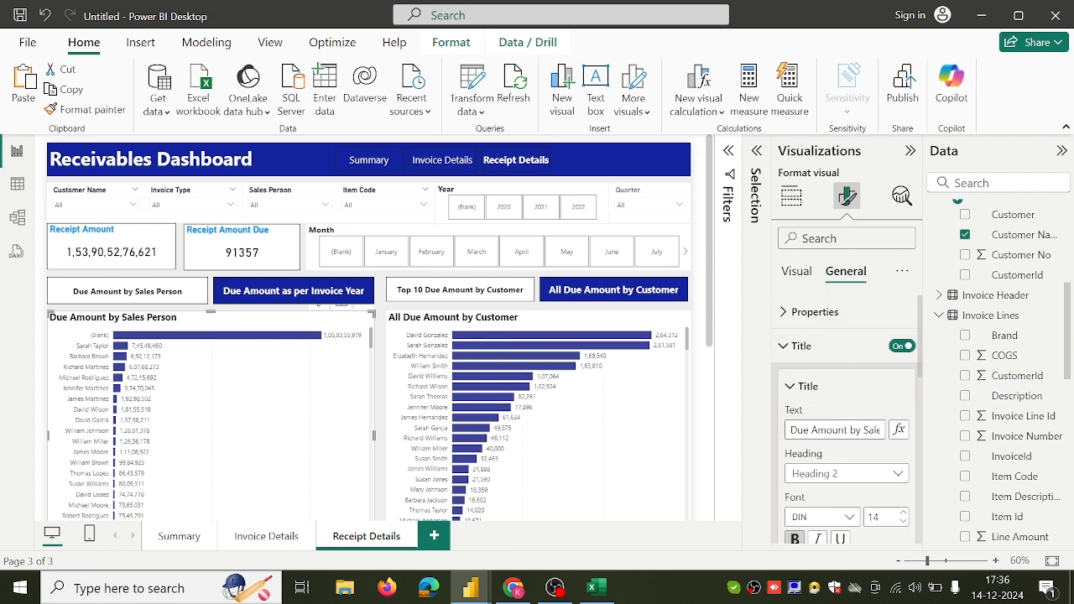
{"action": "left_click", "coordinate": [811, 430]}
{"action": "key", "text": "BackSpace"}
{"action": "key", "text": "BackSpace"}
{"action": "key", "text": "BackSpace"}
{"action": "type", "text": "Re"}
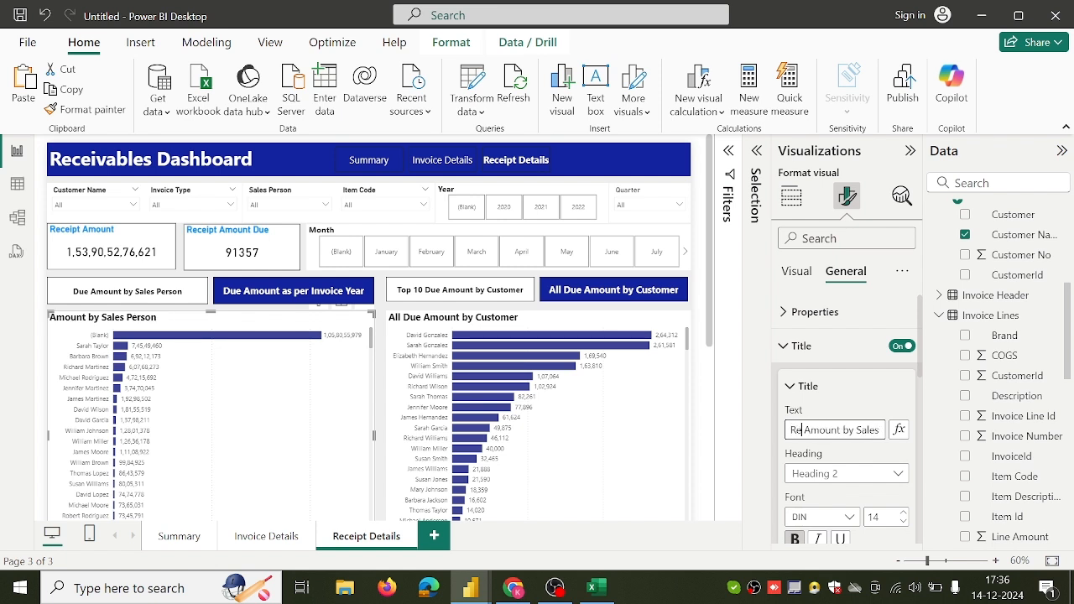
{"action": "type", "text": "ceipt"}
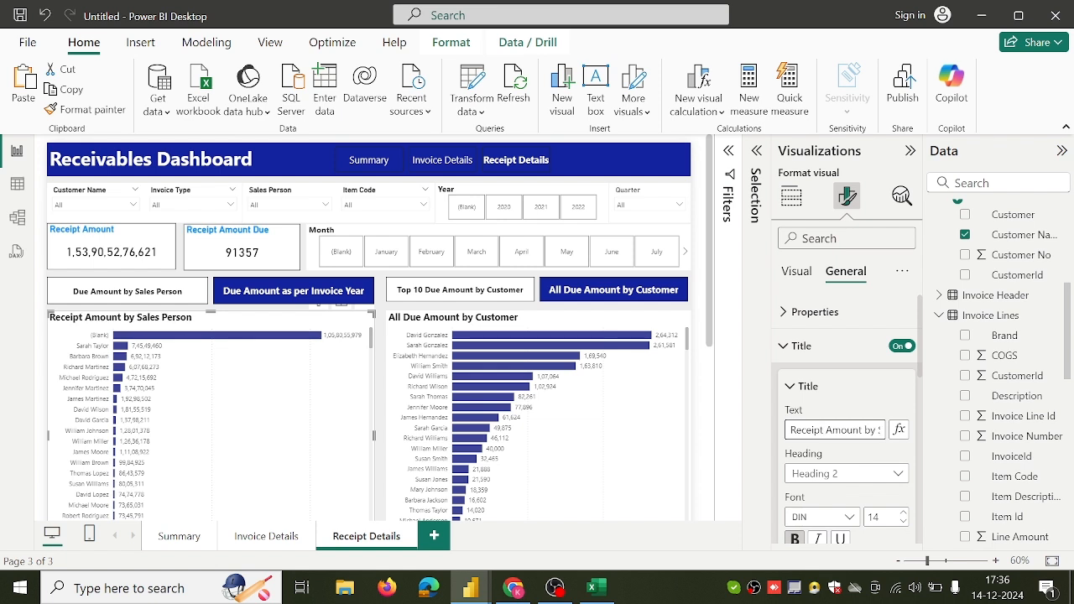
{"action": "key", "text": "Right"}
{"action": "key", "text": "Right"}
{"action": "key", "text": "Right"}
{"action": "key", "text": "Right"}
{"action": "key", "text": "Right"}
{"action": "key", "text": "Right"}
{"action": "key", "text": "Right"}
{"action": "key", "text": "Right"}
{"action": "key", "text": "Right"}
{"action": "key", "text": "Right"}
{"action": "key", "text": "Right"}
{"action": "key", "text": "Right"}
{"action": "key", "text": "Right"}
{"action": "key", "text": "Right"}
{"action": "key", "text": "Right"}
{"action": "key", "text": "Right"}
{"action": "key", "text": "Right"}
{"action": "key", "text": "Right"}
{"action": "key", "text": "Right"}
{"action": "key", "text": "Right"}
{"action": "key", "text": "BackSpace"}
{"action": "key", "text": "BackSpace"}
{"action": "key", "text": "BackSpace"}
{"action": "key", "text": "BackSpace"}
{"action": "key", "text": "BackSpace"}
{"action": "key", "text": "BackSpace"}
{"action": "key", "text": "BackSpace"}
{"action": "key", "text": "BackSpace"}
{"action": "key", "text": "BackSpace"}
{"action": "key", "text": "BackSpace"}
{"action": "key", "text": "BackSpace"}
{"action": "key", "text": "BackSpace"}
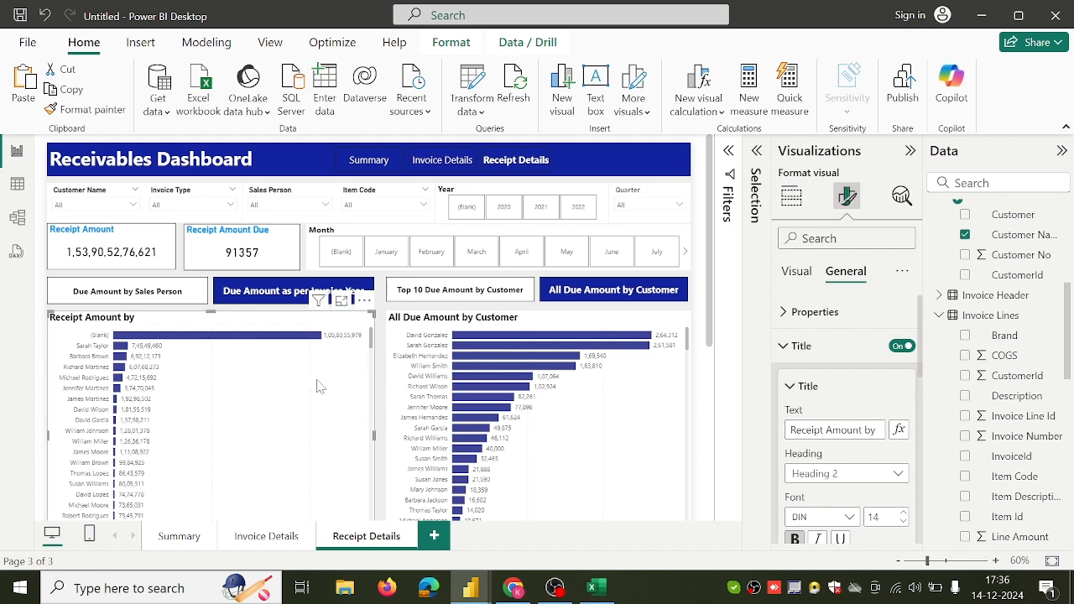
Step: Delete the Receipt Amount by chart, the All Due Amount by Customer chart and the four toggle buttons above them
{"action": "key", "text": "Delete"}
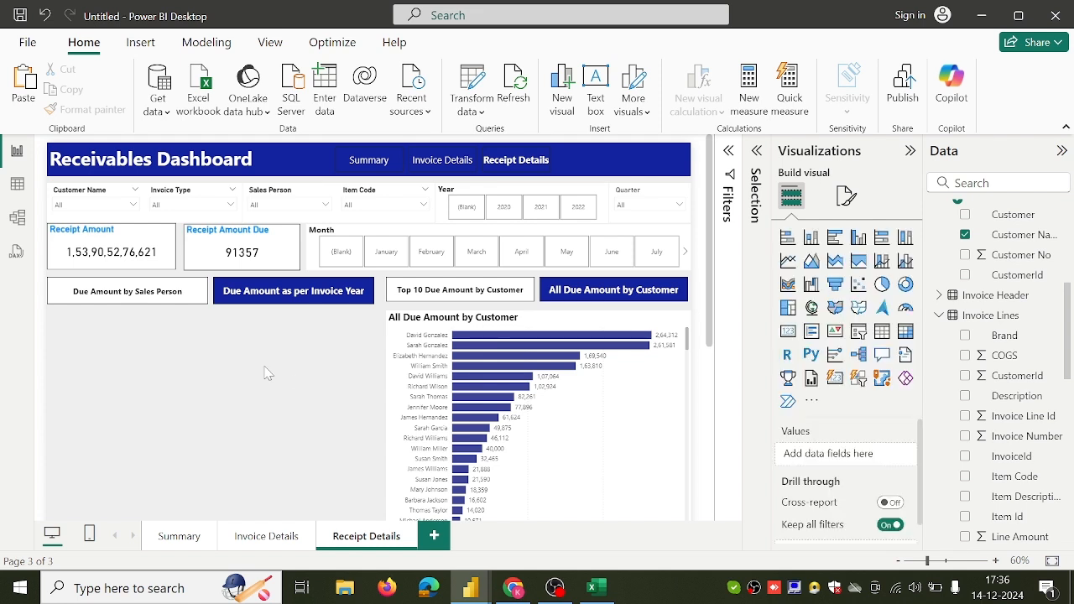
{"action": "left_click", "coordinate": [214, 307]}
{"action": "key", "text": "Delete"}
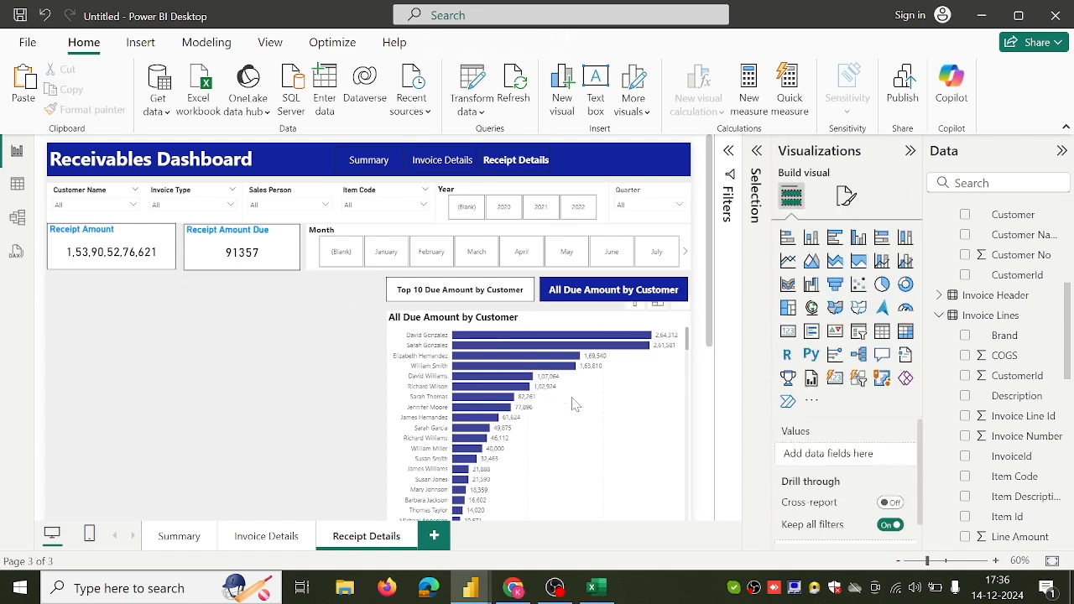
{"action": "left_click", "coordinate": [575, 405]}
{"action": "key", "text": "Delete"}
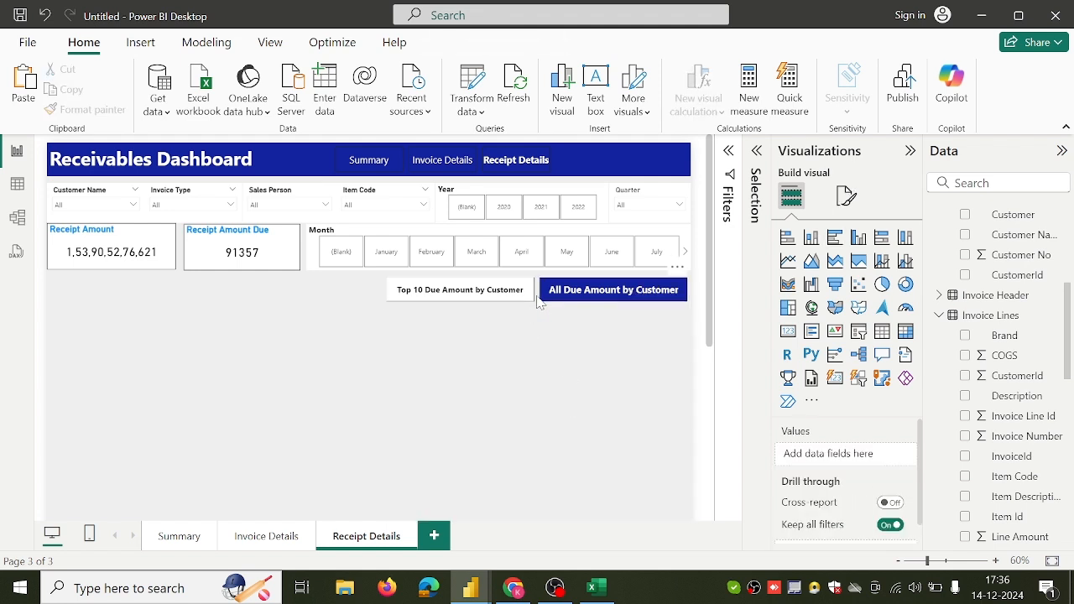
{"action": "left_click", "coordinate": [539, 302]}
{"action": "key", "text": "Delete"}
Step: Delete the matrix of Invoice Amount and Due Amount by Year from the Receipt Details page
{"action": "scroll", "coordinate": [524, 396], "scroll_direction": "down", "scroll_amount": 5}
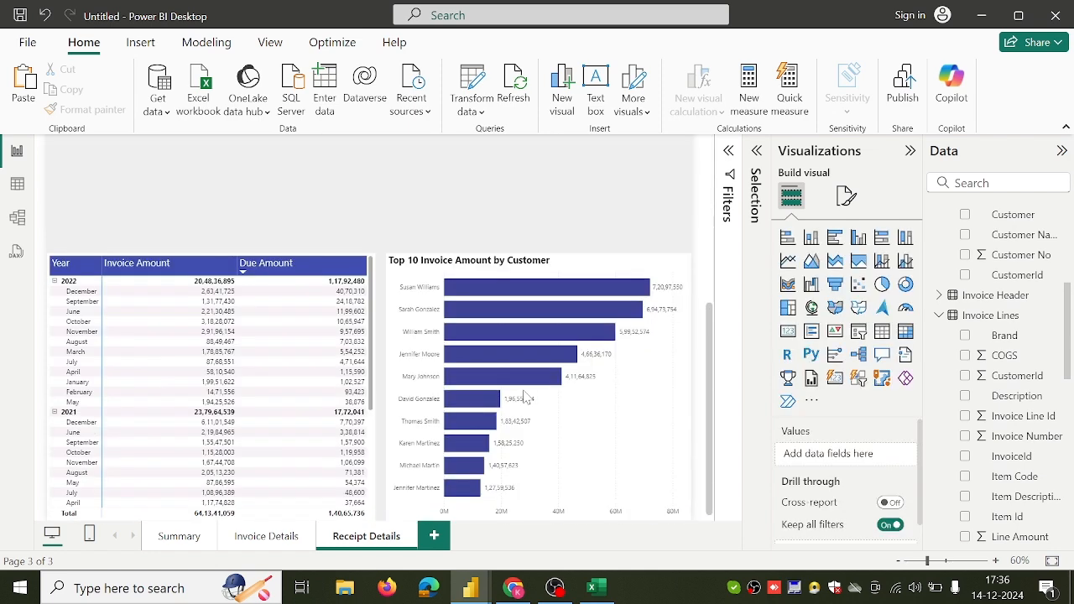
{"action": "scroll", "coordinate": [375, 467], "scroll_direction": "down", "scroll_amount": 5}
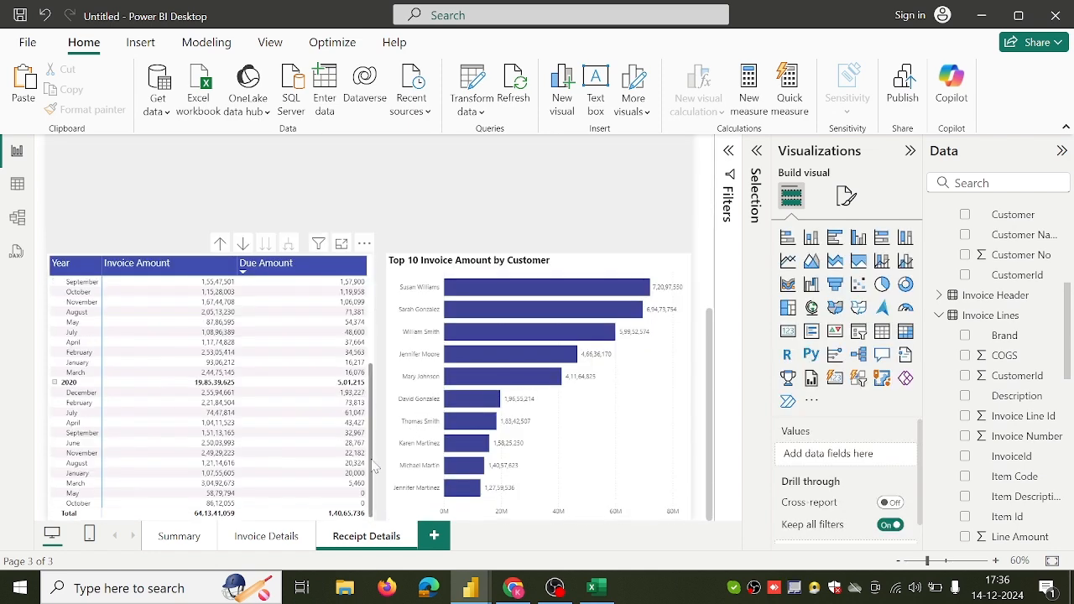
{"action": "left_click", "coordinate": [375, 467]}
{"action": "key", "text": "Delete"}
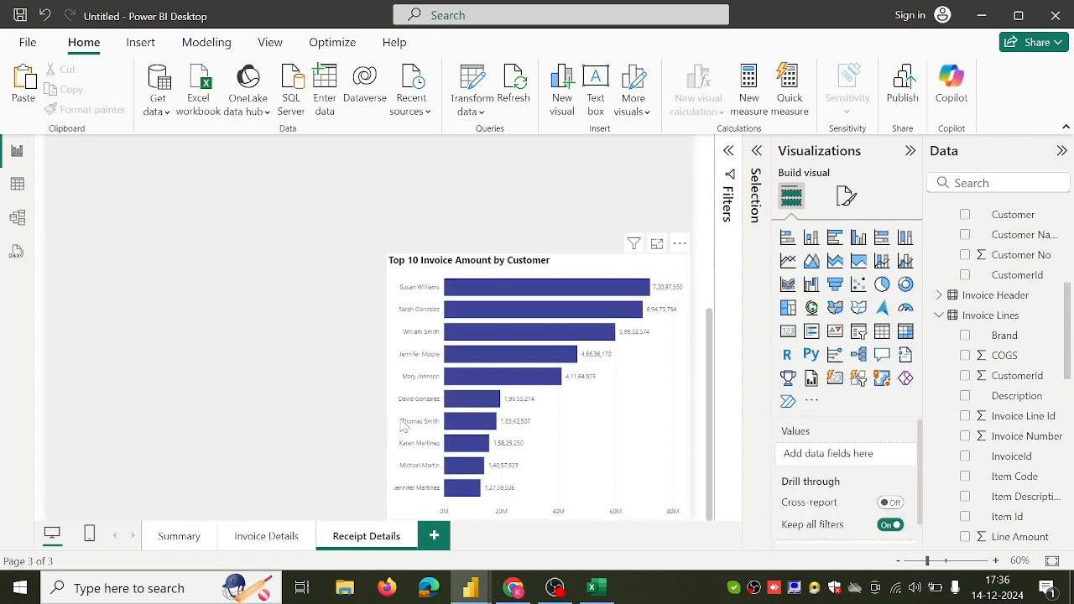
Step: Move the Top 10 Invoice Amount by Customer chart directly below the receipt cards and reduce its height slightly
{"action": "left_click", "coordinate": [390, 431]}
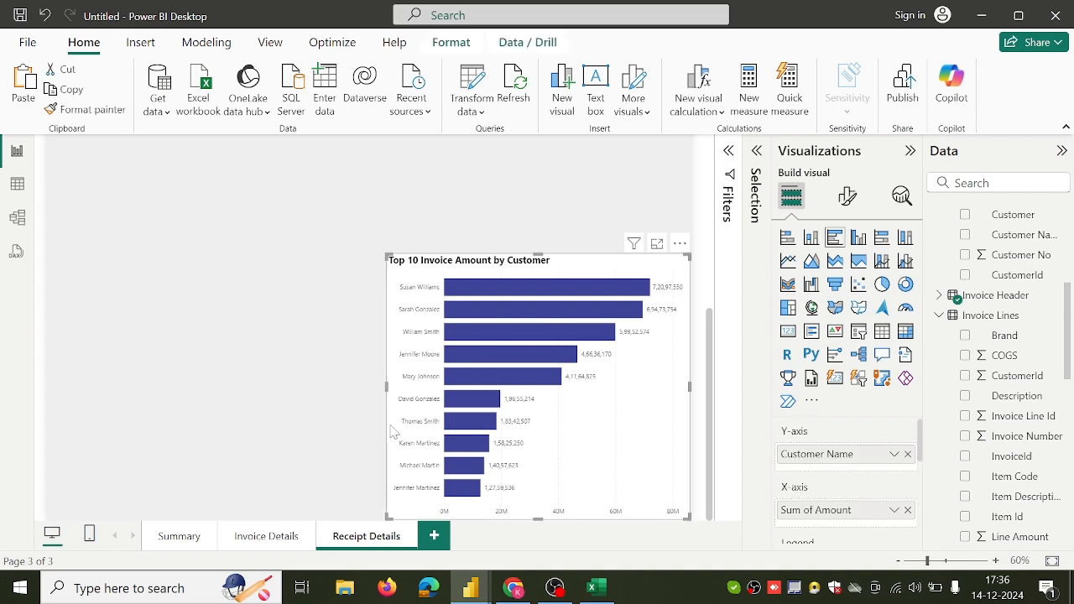
{"action": "left_click_drag", "start_coordinate": [391, 431], "coordinate": [244, 252]}
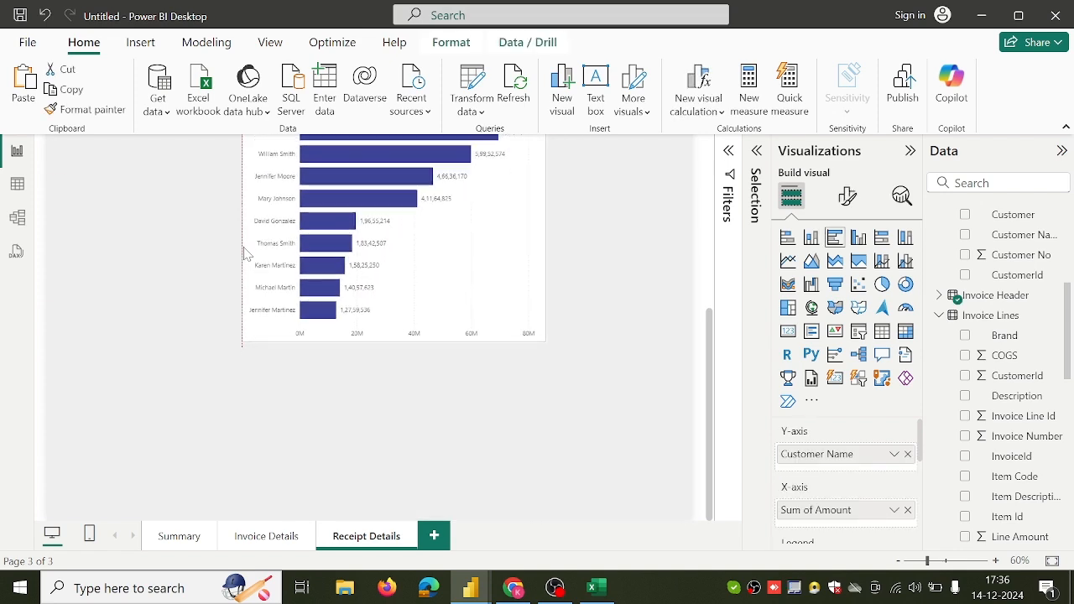
{"action": "scroll", "coordinate": [245, 253], "scroll_direction": "up", "scroll_amount": 5}
{"action": "left_click_drag", "start_coordinate": [447, 405], "coordinate": [225, 292]}
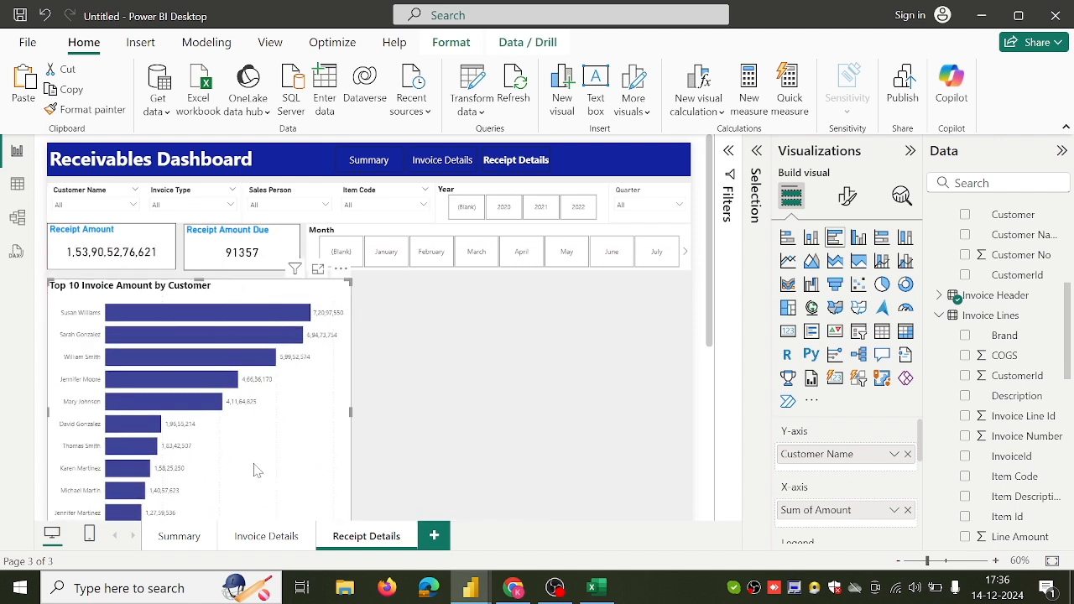
{"action": "scroll", "coordinate": [256, 470], "scroll_direction": "down", "scroll_amount": 4}
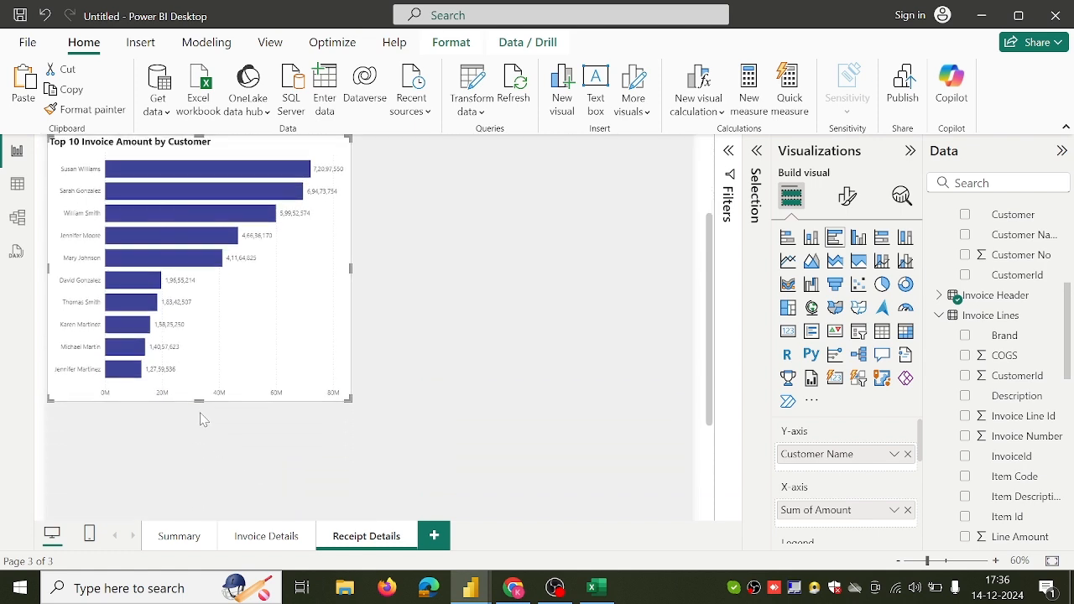
{"action": "left_click_drag", "start_coordinate": [199, 401], "coordinate": [198, 372]}
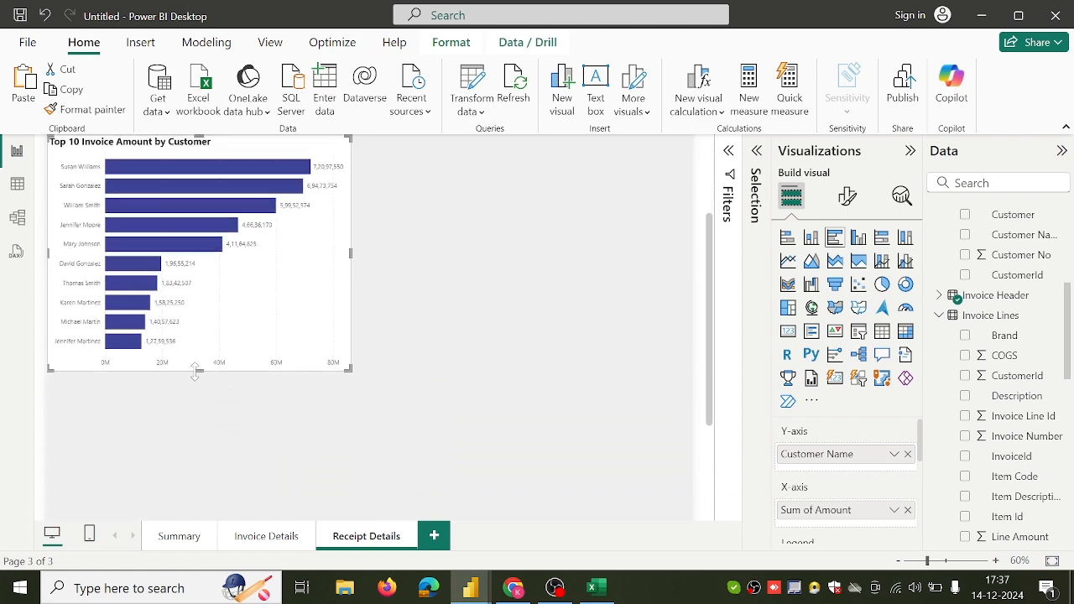
{"action": "scroll", "coordinate": [197, 373], "scroll_direction": "up", "scroll_amount": 4}
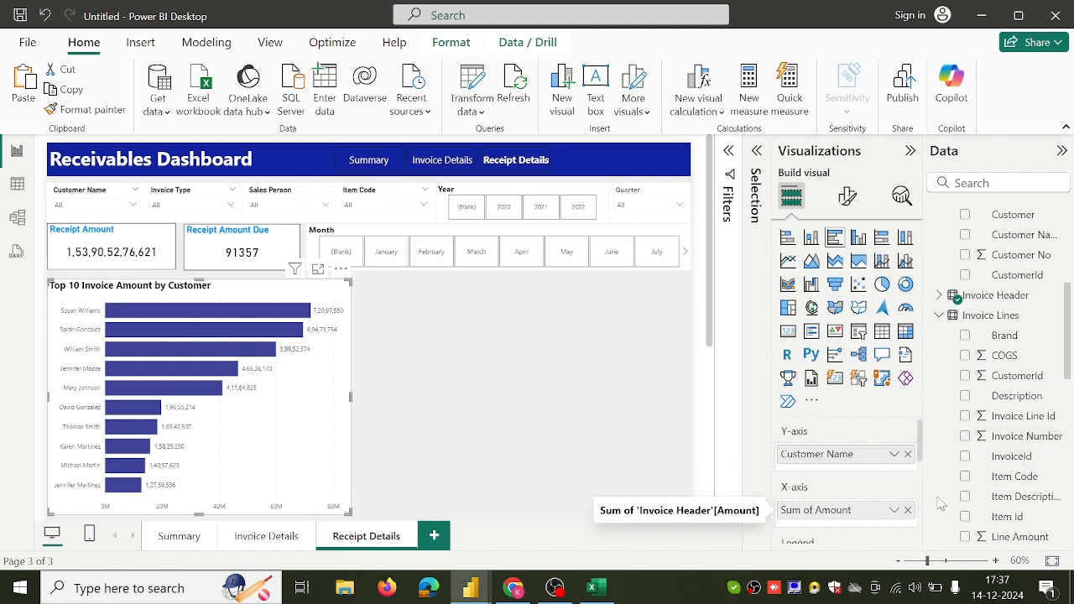
Step: Replace Sum of Amount on the chart's X-axis with Receipt Amount from the Receipt table
{"action": "left_click", "coordinate": [907, 510]}
{"action": "scroll", "coordinate": [973, 500], "scroll_direction": "down", "scroll_amount": 10}
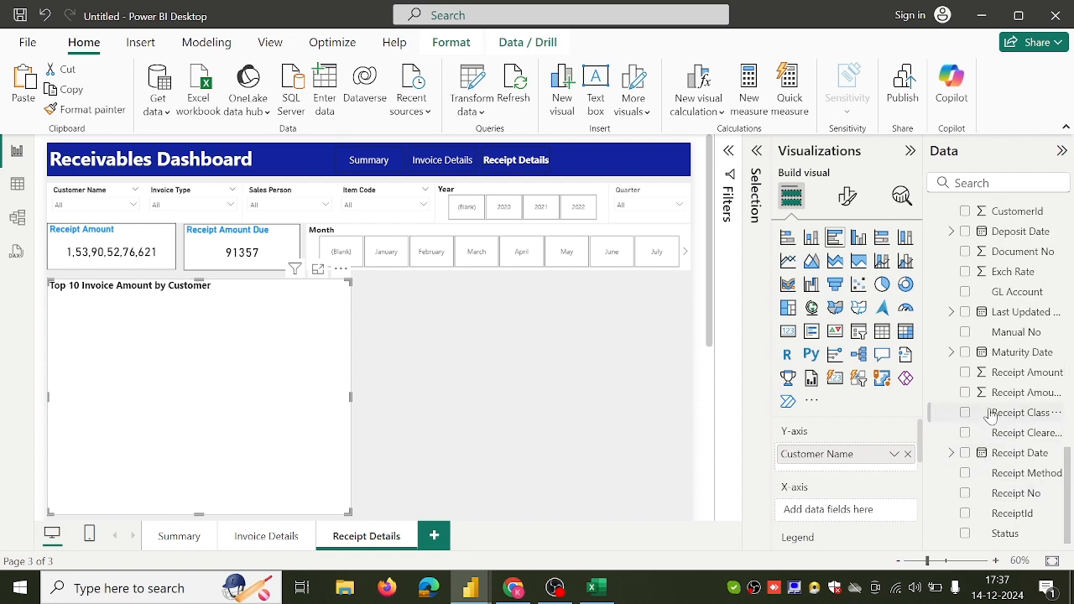
{"action": "left_click", "coordinate": [965, 372]}
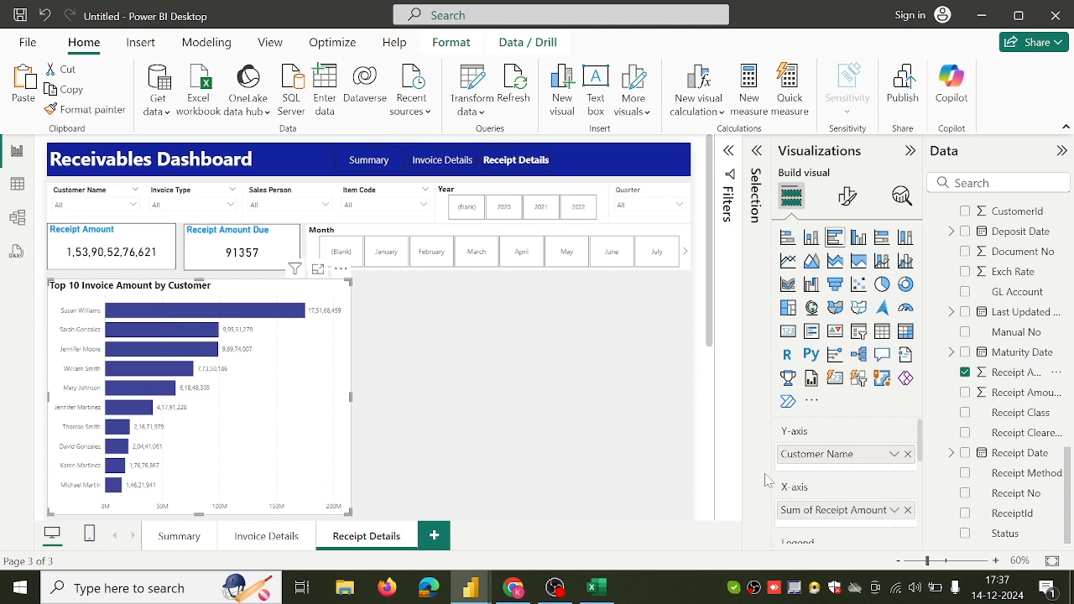
Step: Consult the published Receipt Details page in Chrome, and clear the top 10 Customer Name filter from the chart in the untitled Power BI Desktop report
{"action": "left_click", "coordinate": [529, 592]}
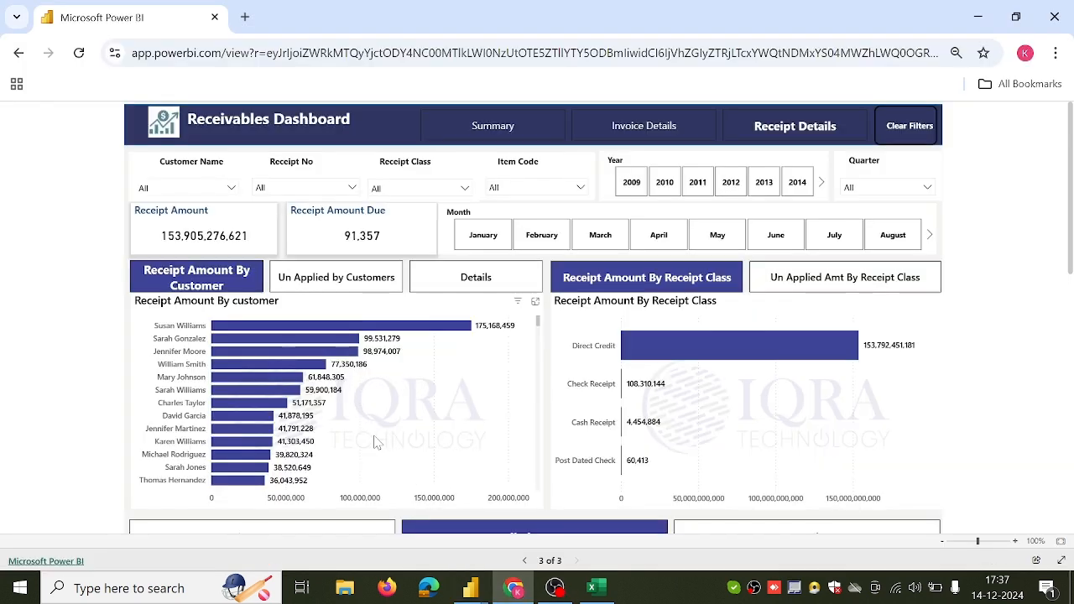
{"action": "mouse_move", "coordinate": [469, 587]}
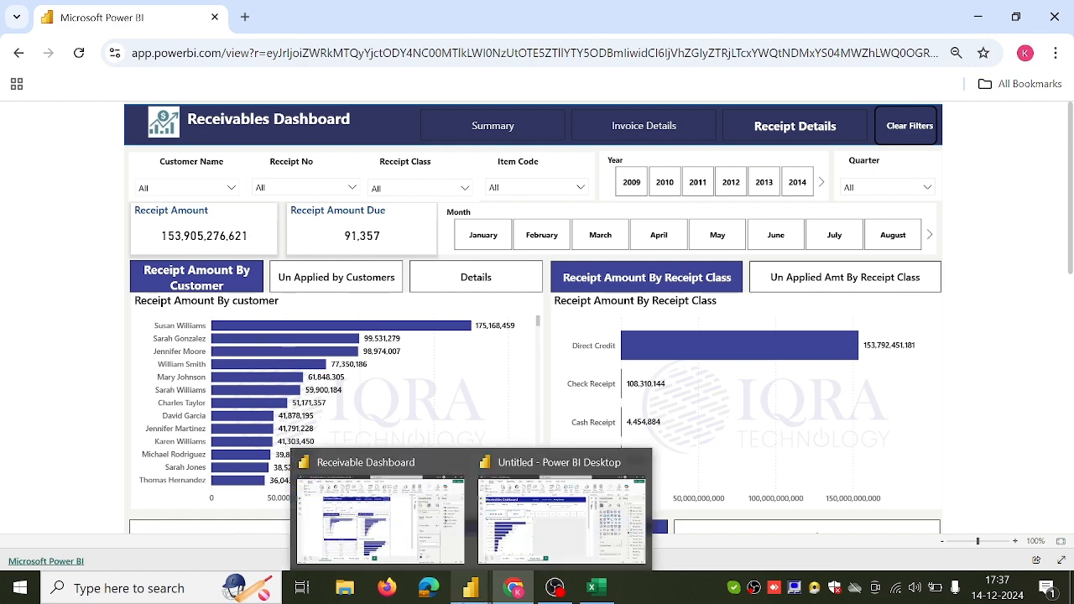
{"action": "left_click", "coordinate": [441, 552]}
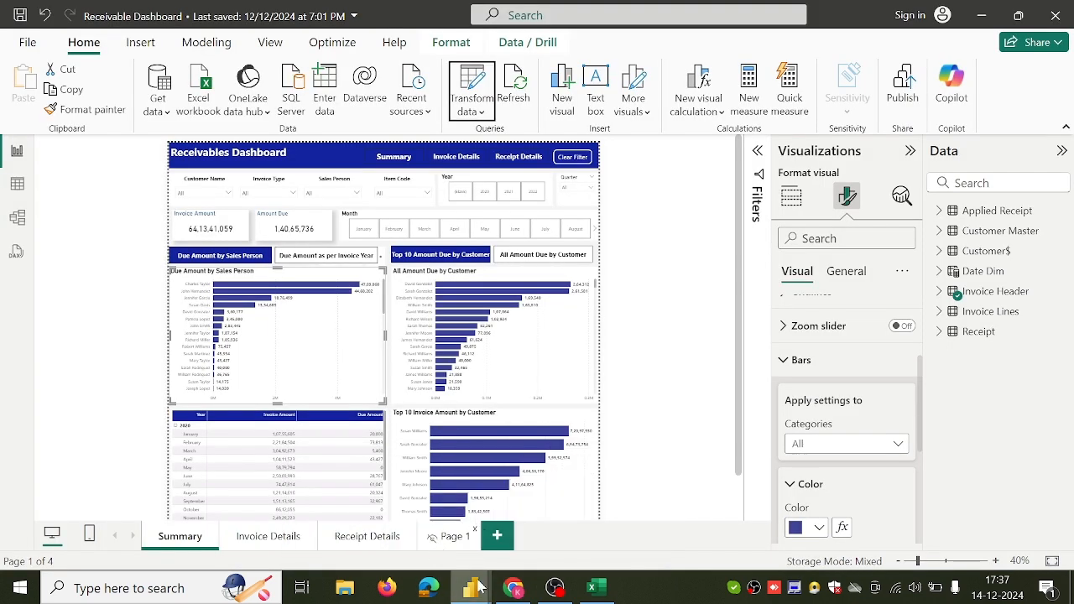
{"action": "left_click", "coordinate": [537, 545]}
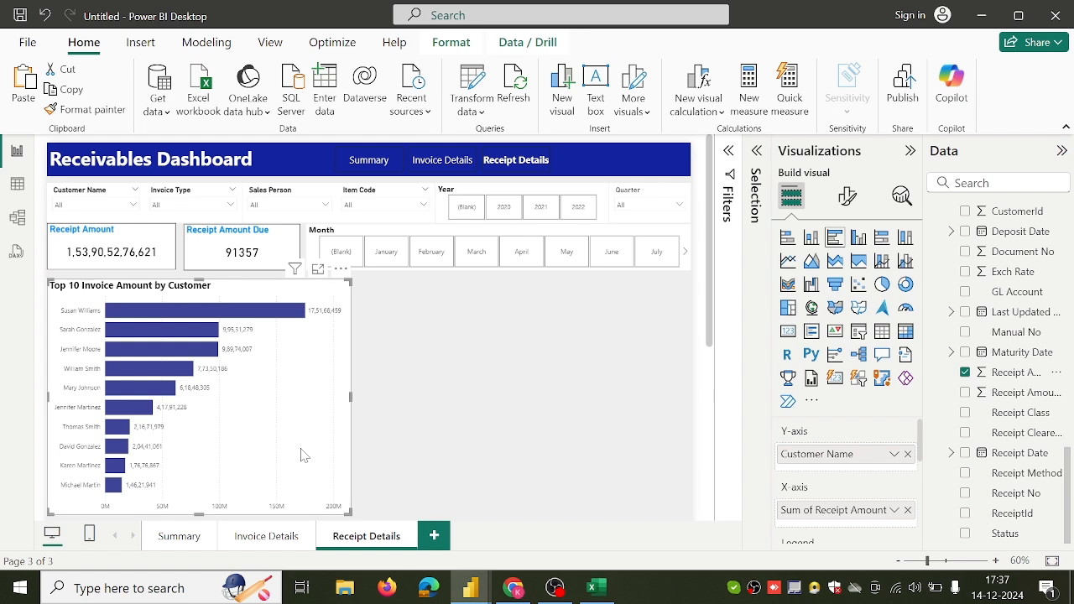
{"action": "left_click", "coordinate": [727, 215]}
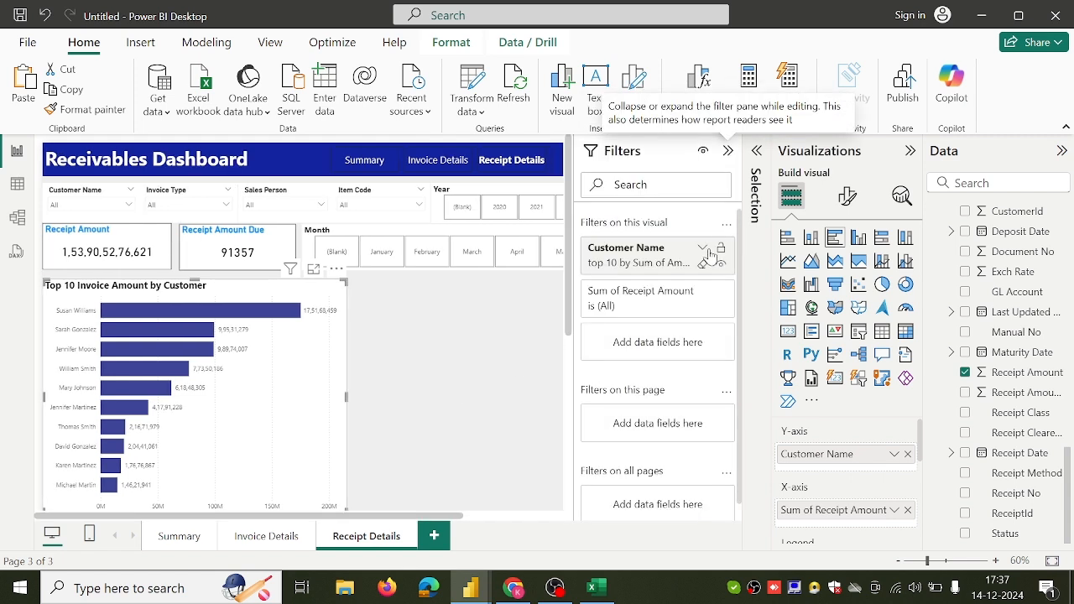
{"action": "left_click", "coordinate": [701, 265]}
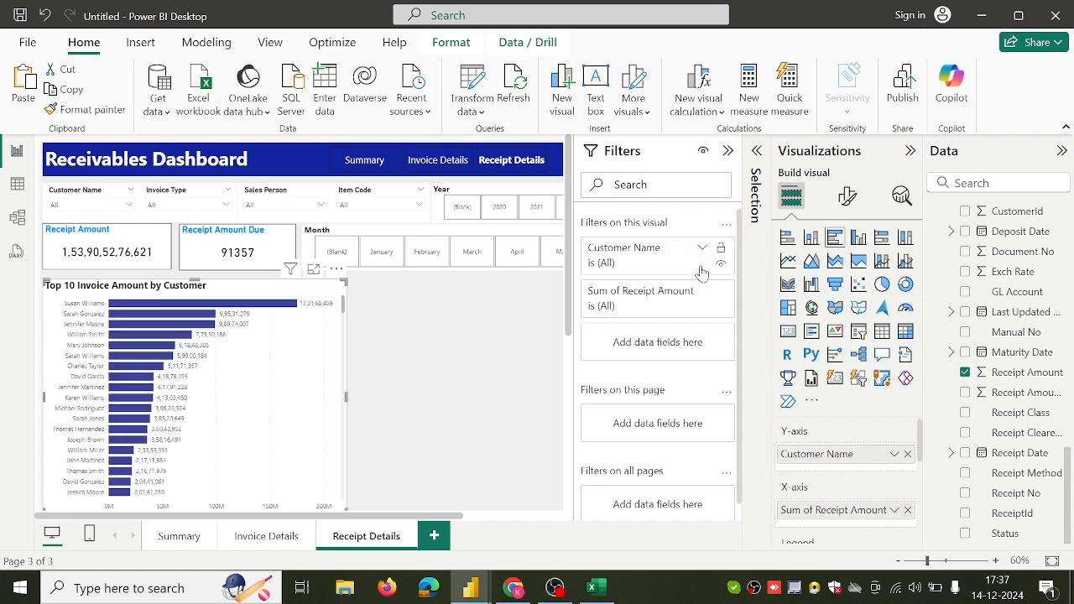
{"action": "left_click", "coordinate": [728, 150]}
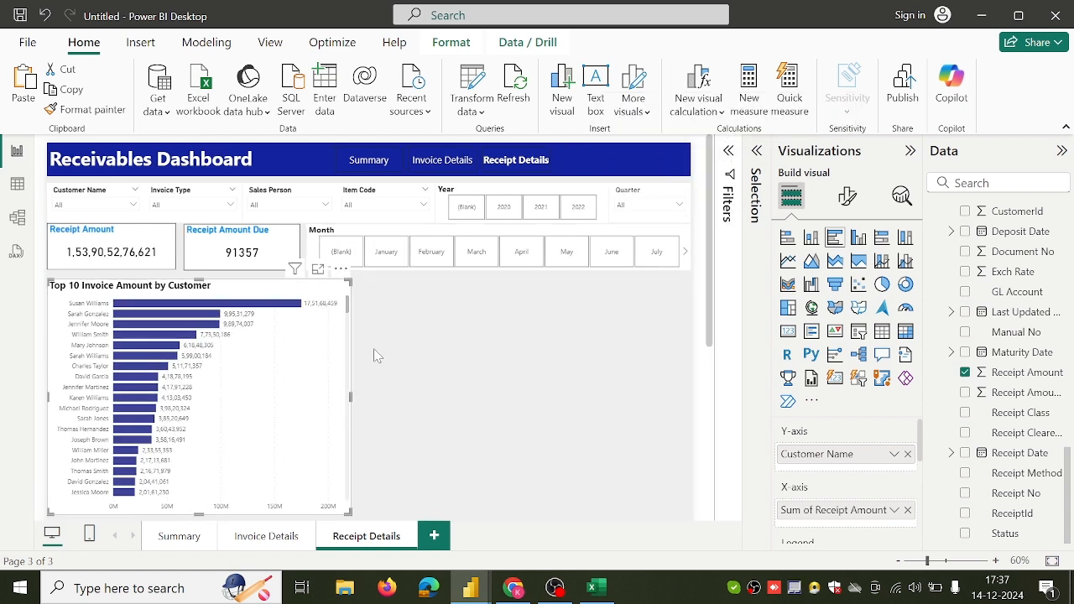
Step: Consult the published Receipt Details page in Chrome, and retitle the chart in the untitled Power BI Desktop report as Receipt Amount by Customer
{"action": "left_click", "coordinate": [513, 587]}
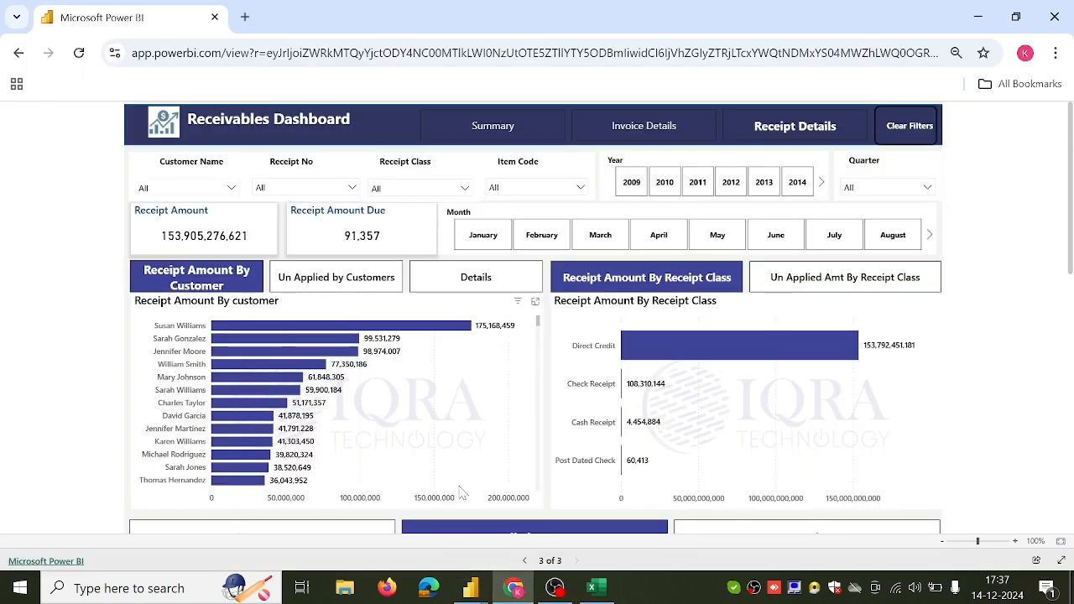
{"action": "mouse_move", "coordinate": [470, 588]}
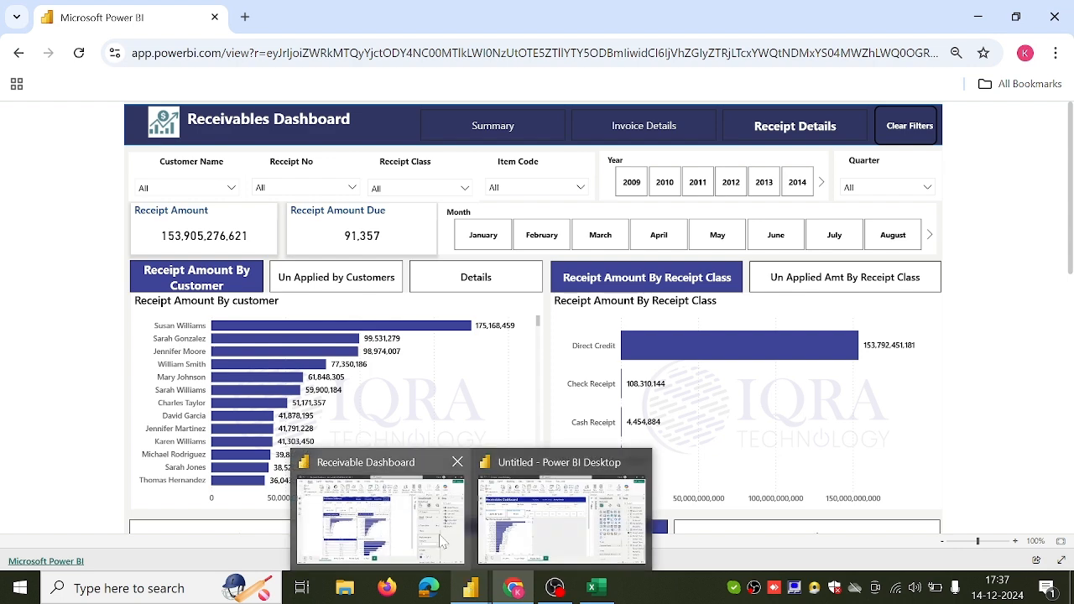
{"action": "left_click", "coordinate": [451, 556]}
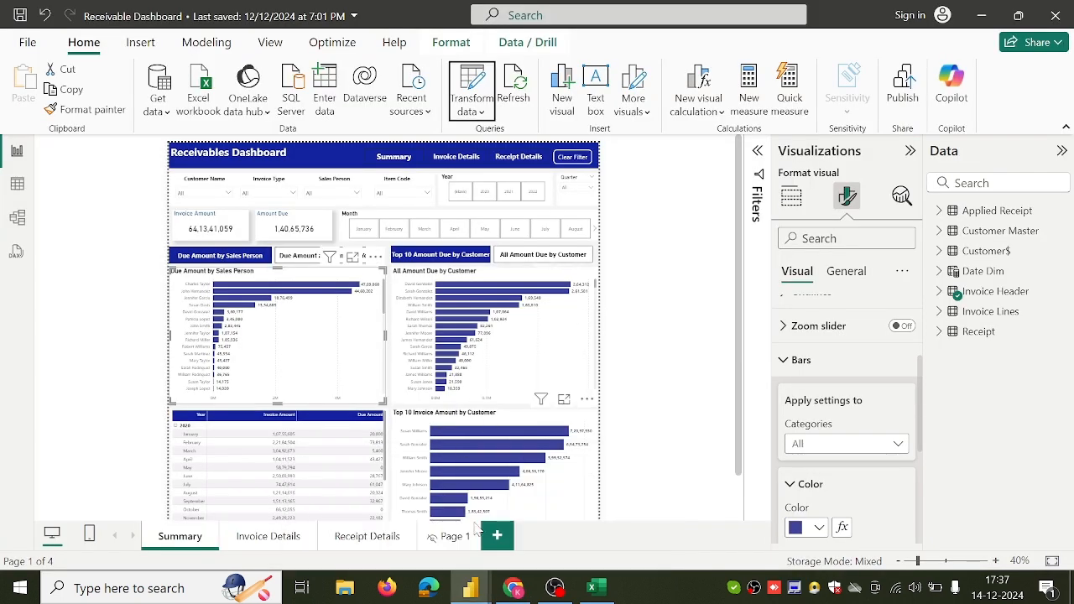
{"action": "mouse_move", "coordinate": [470, 587]}
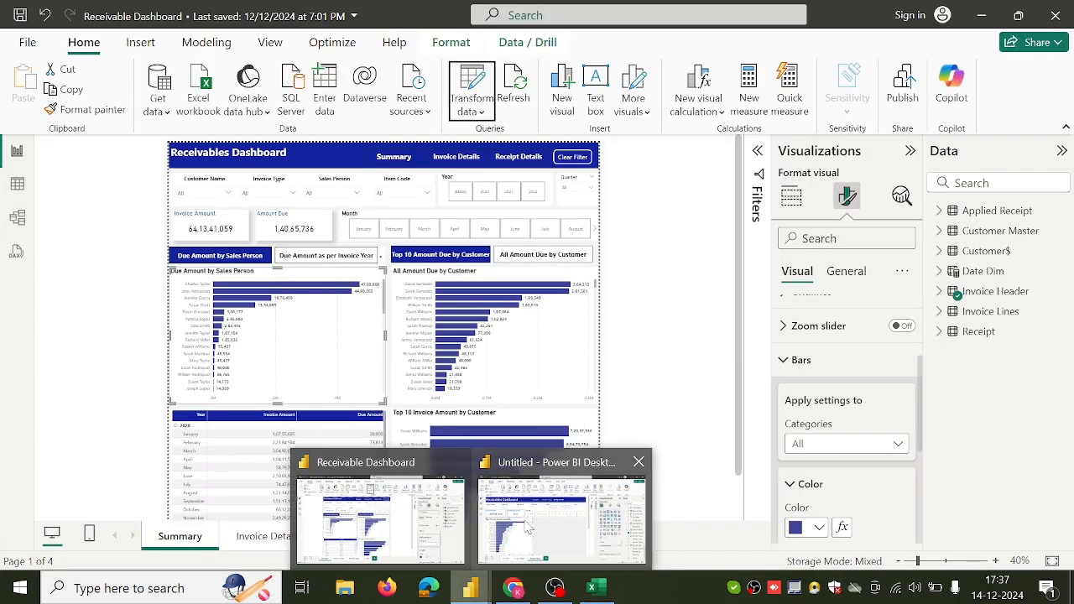
{"action": "left_click", "coordinate": [527, 527]}
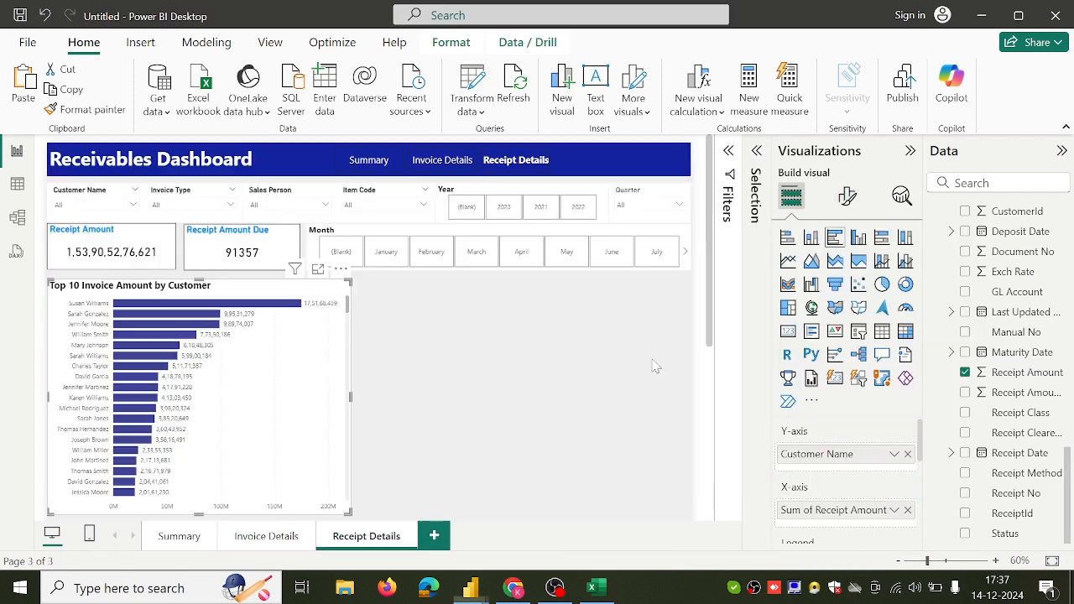
{"action": "left_click", "coordinate": [846, 197]}
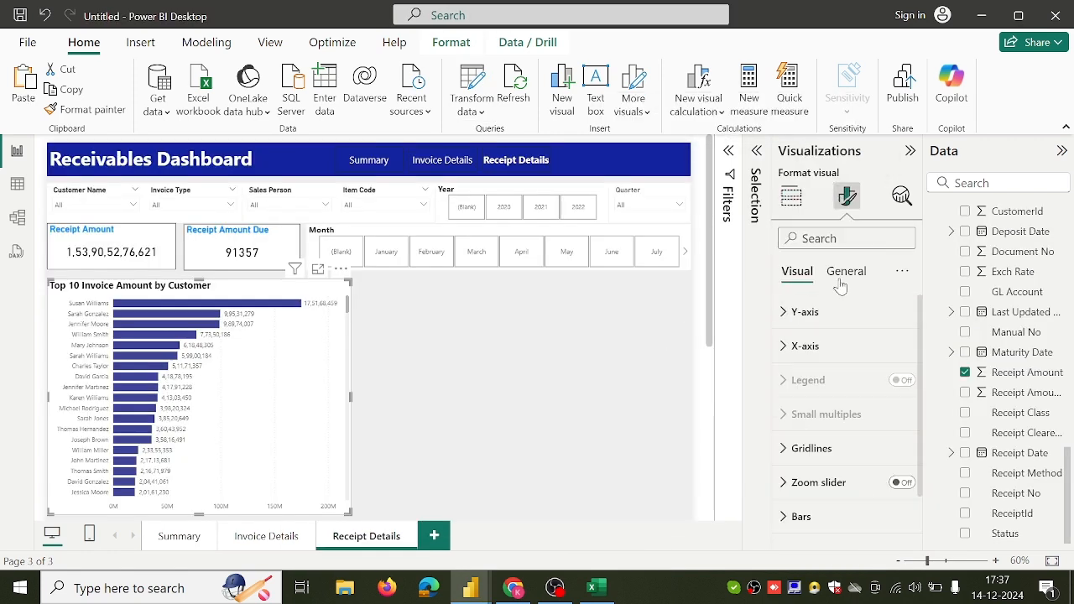
{"action": "left_click", "coordinate": [844, 273]}
{"action": "left_click", "coordinate": [814, 347]}
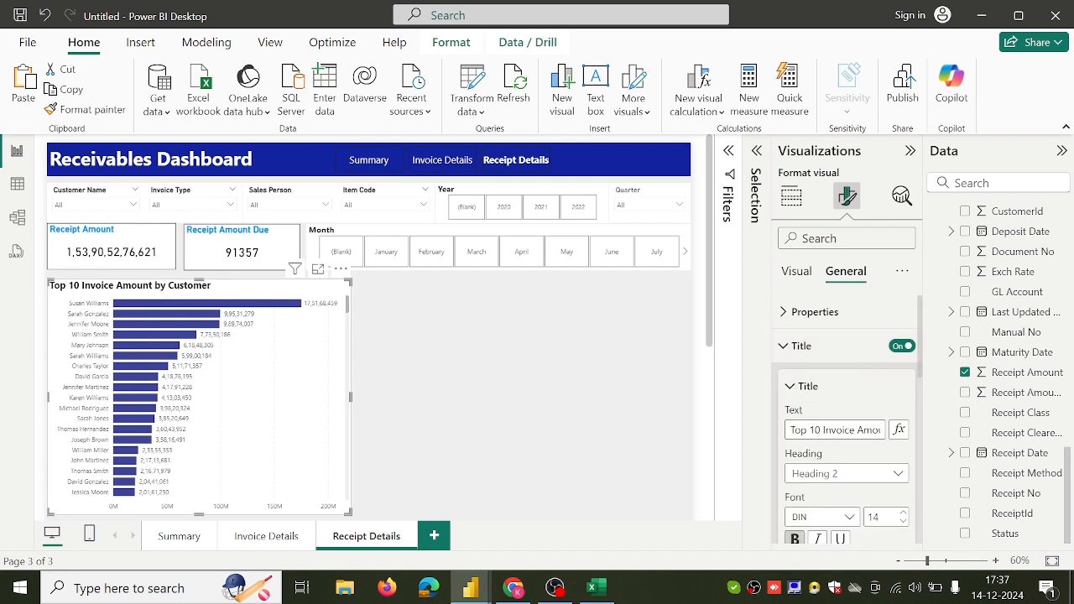
{"action": "left_click_drag", "start_coordinate": [855, 430], "coordinate": [767, 442]}
{"action": "key", "text": "BackSpace"}
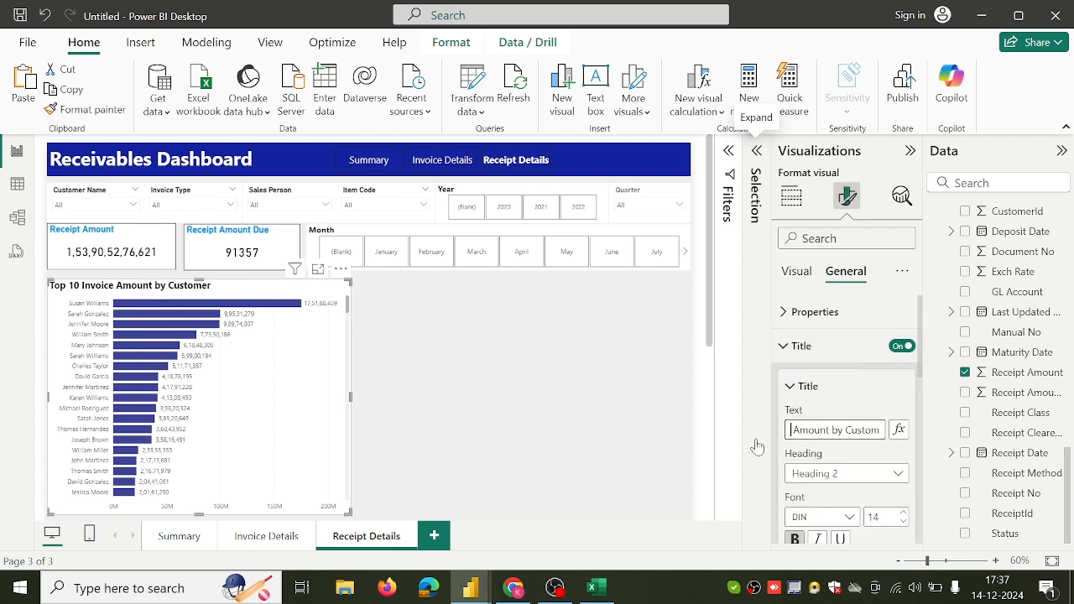
{"action": "type", "text": "Receipt"}
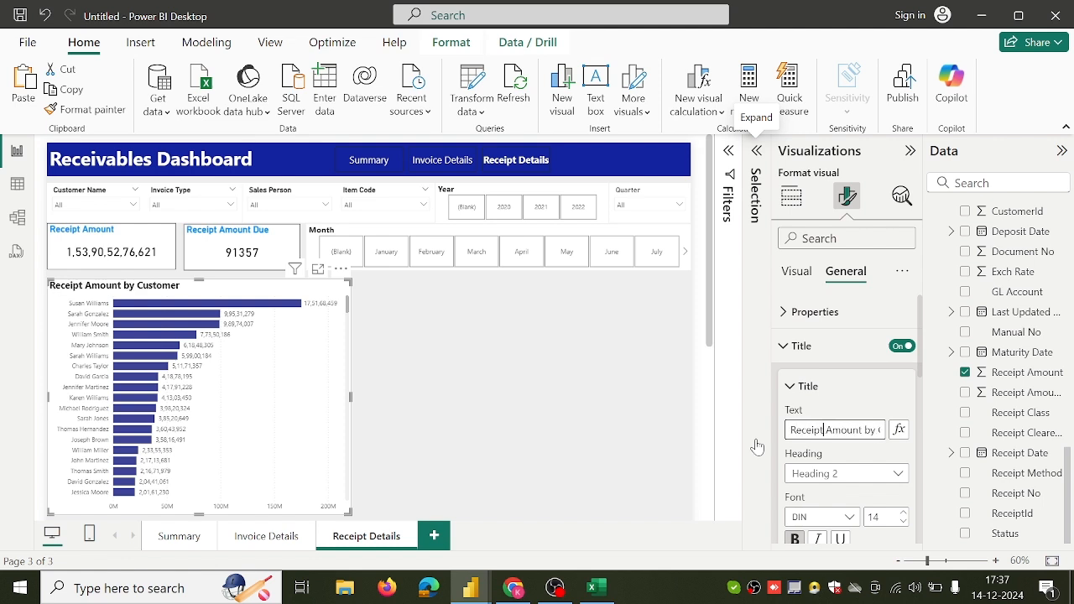
{"action": "left_click", "coordinate": [573, 453]}
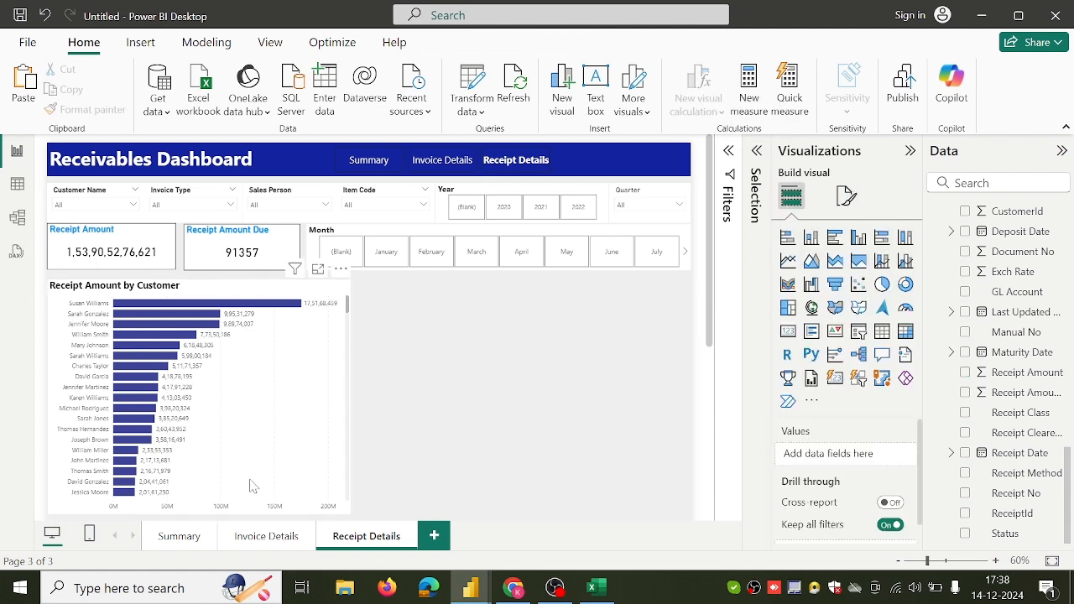
Step: Reduce the height of the Receipt Amount by Customer chart by raising its lower edge
{"action": "left_click", "coordinate": [221, 514]}
{"action": "left_click_drag", "start_coordinate": [201, 513], "coordinate": [202, 470]}
{"action": "scroll", "coordinate": [202, 470], "scroll_direction": "down", "scroll_amount": 1}
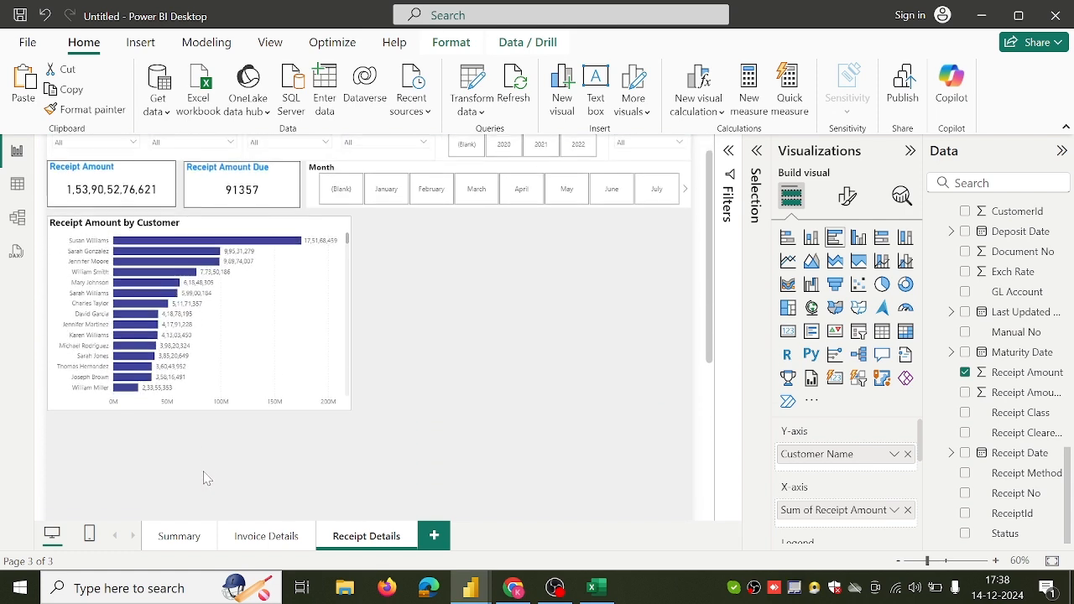
{"action": "left_click", "coordinate": [539, 382]}
{"action": "scroll", "coordinate": [540, 382], "scroll_direction": "up", "scroll_amount": 1}
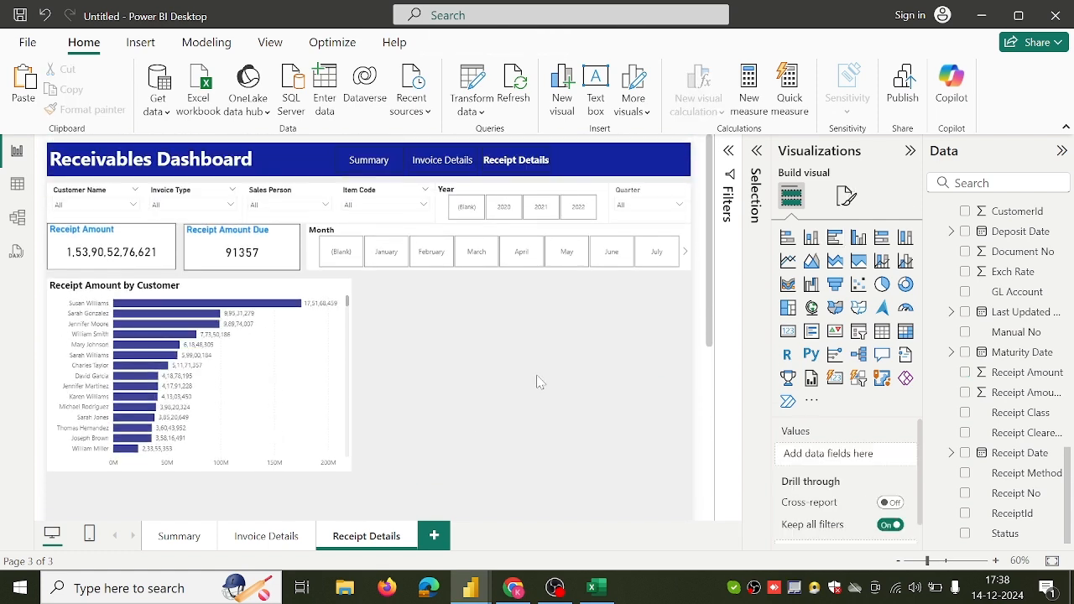
Step: Examine the Un Applied by Customers chart on the published Receipt Details page in Chrome, and return to the untitled Power BI Desktop report
{"action": "left_click", "coordinate": [517, 590]}
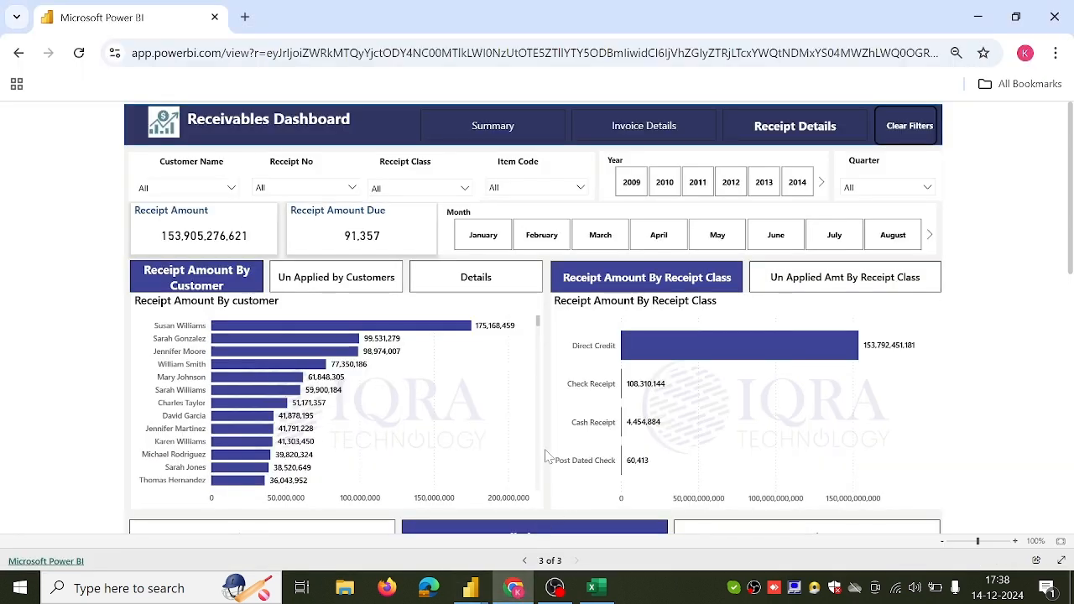
{"action": "left_click", "coordinate": [339, 288]}
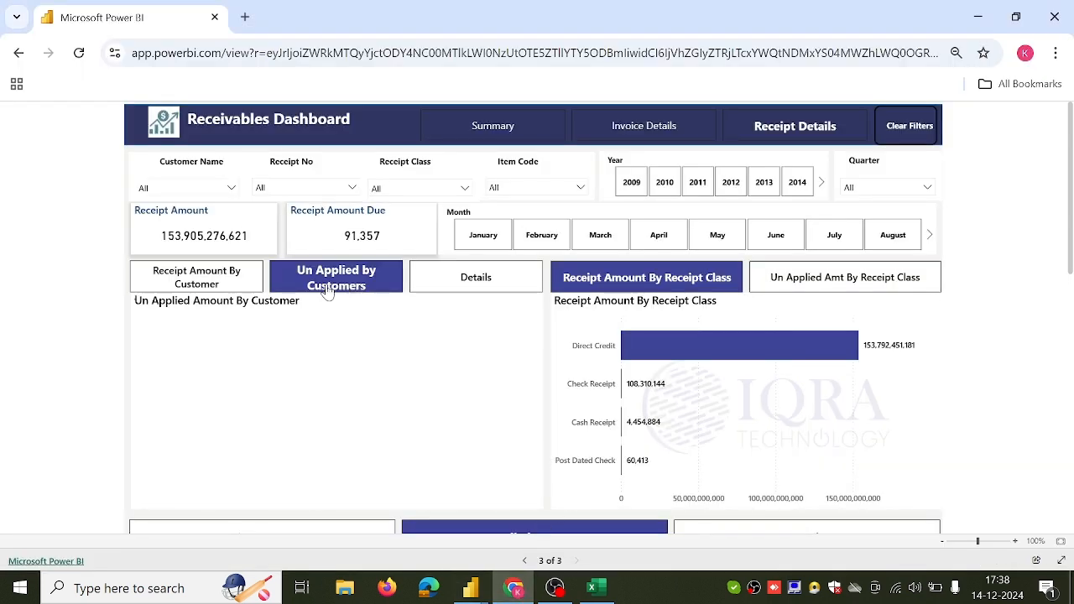
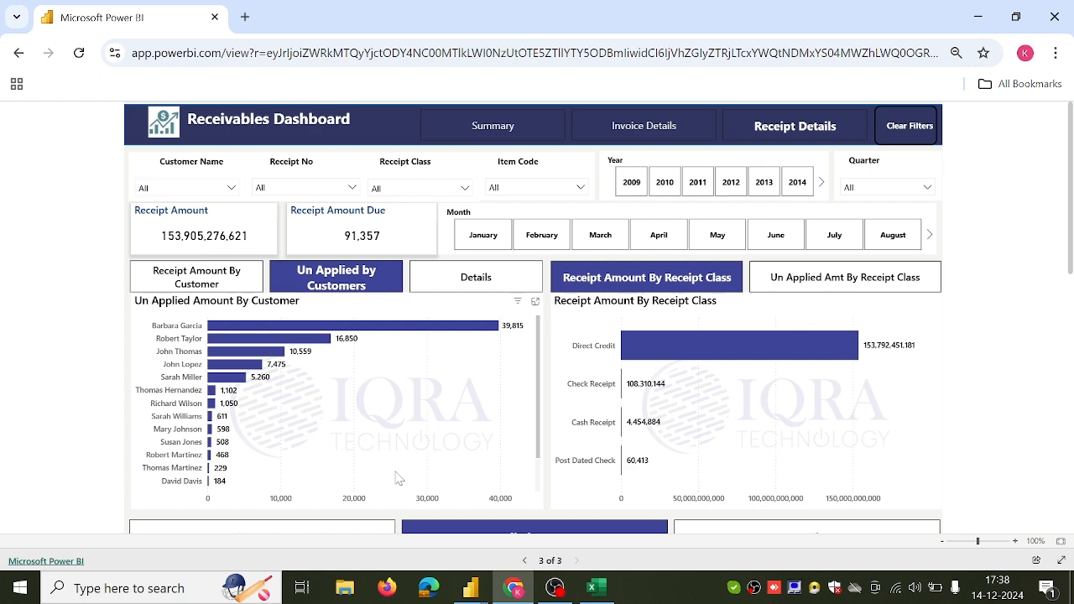
{"action": "mouse_move", "coordinate": [466, 586]}
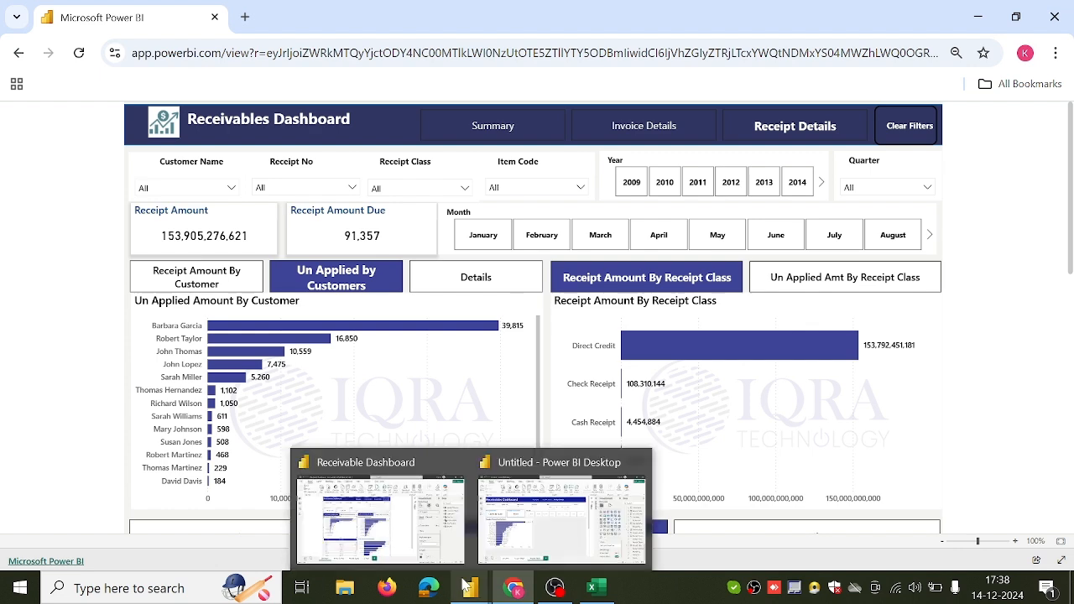
{"action": "left_click", "coordinate": [503, 543]}
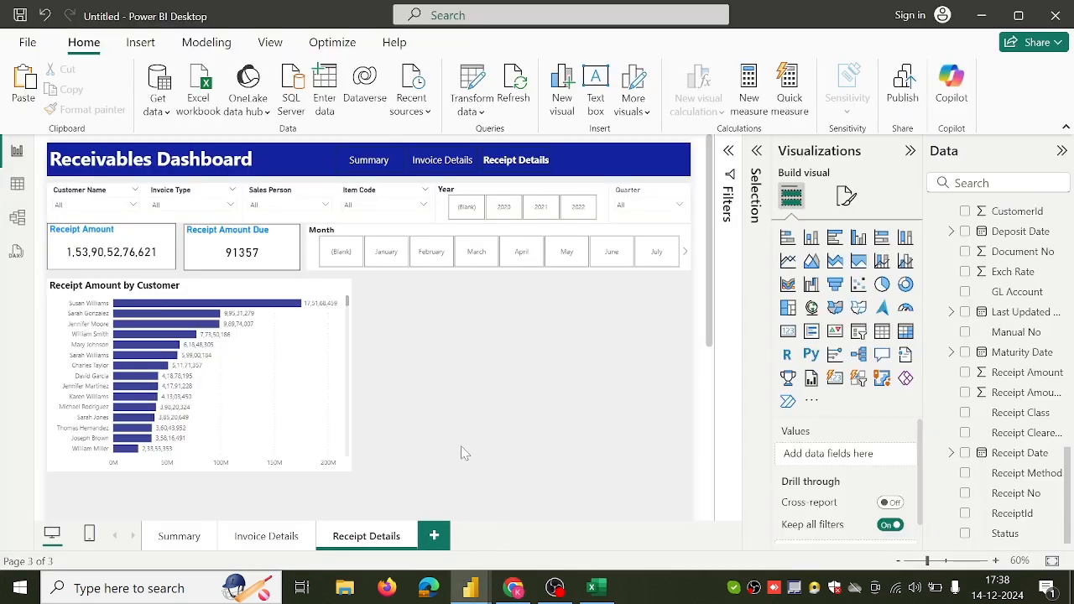
Step: Show the Selection pane and hide the Receipt Amount by Customer chart on the Receipt Details page
{"action": "left_click", "coordinate": [329, 430]}
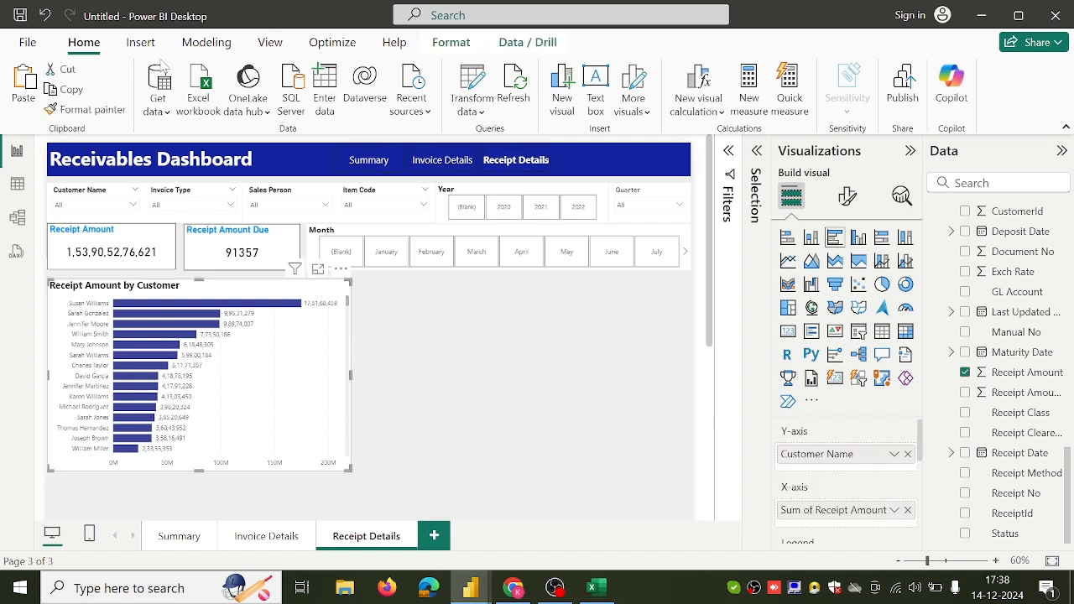
{"action": "left_click", "coordinate": [268, 39]}
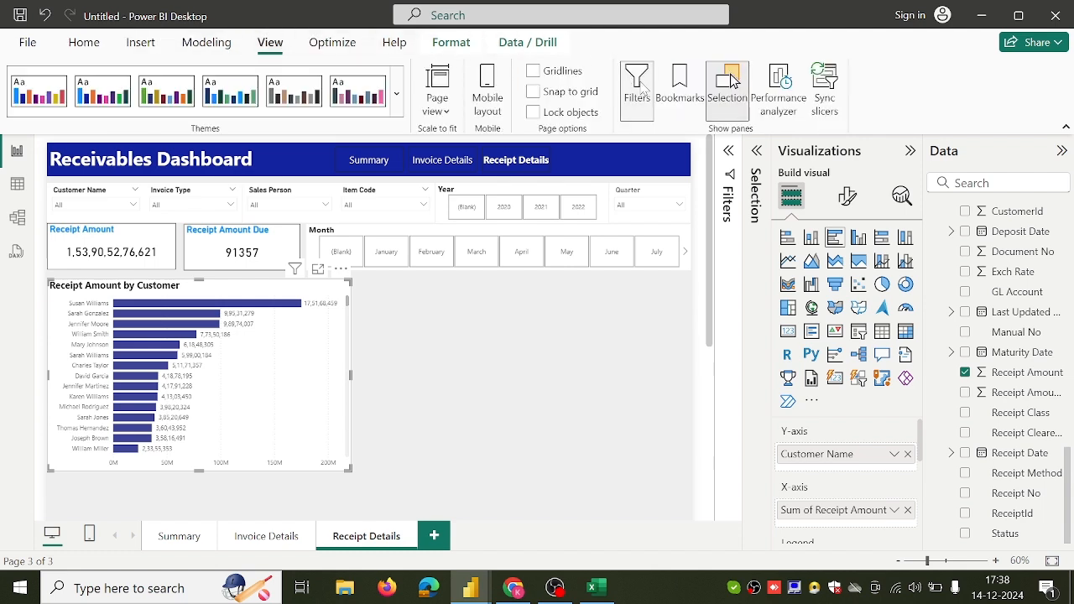
{"action": "left_click", "coordinate": [729, 82]}
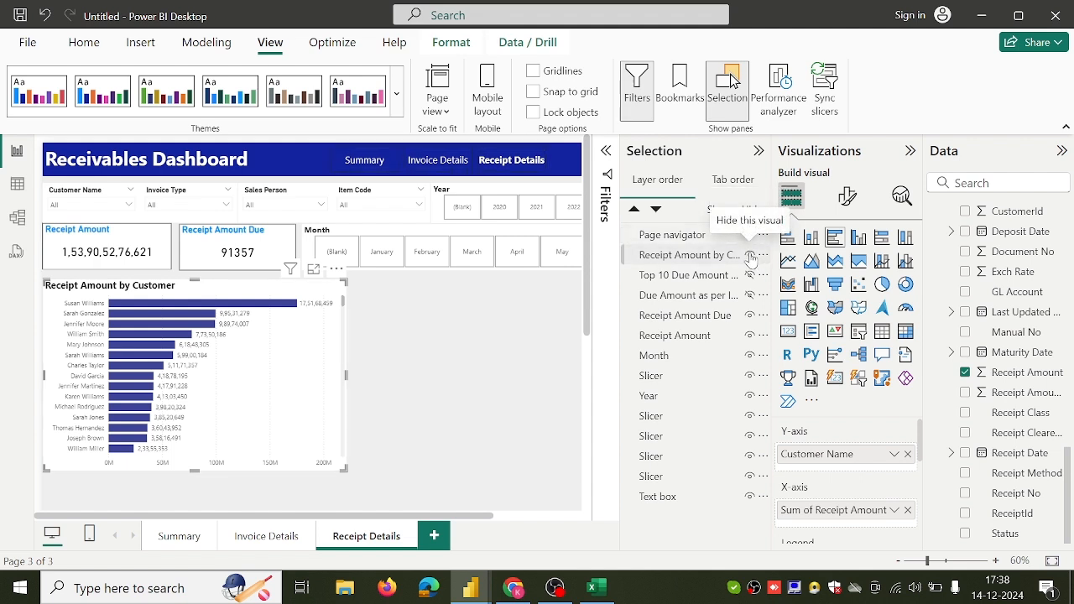
{"action": "left_click", "coordinate": [749, 254]}
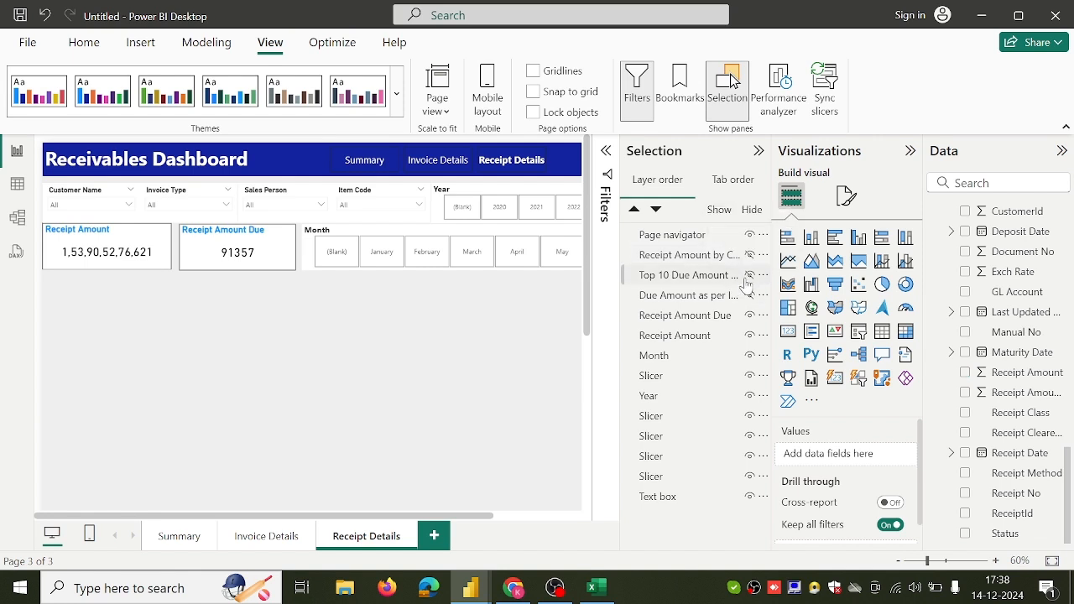
Step: Unhide and delete the leftover Top 10 Due Amount by Customer and Due Amount as per Invoice Year charts
{"action": "left_click", "coordinate": [750, 275]}
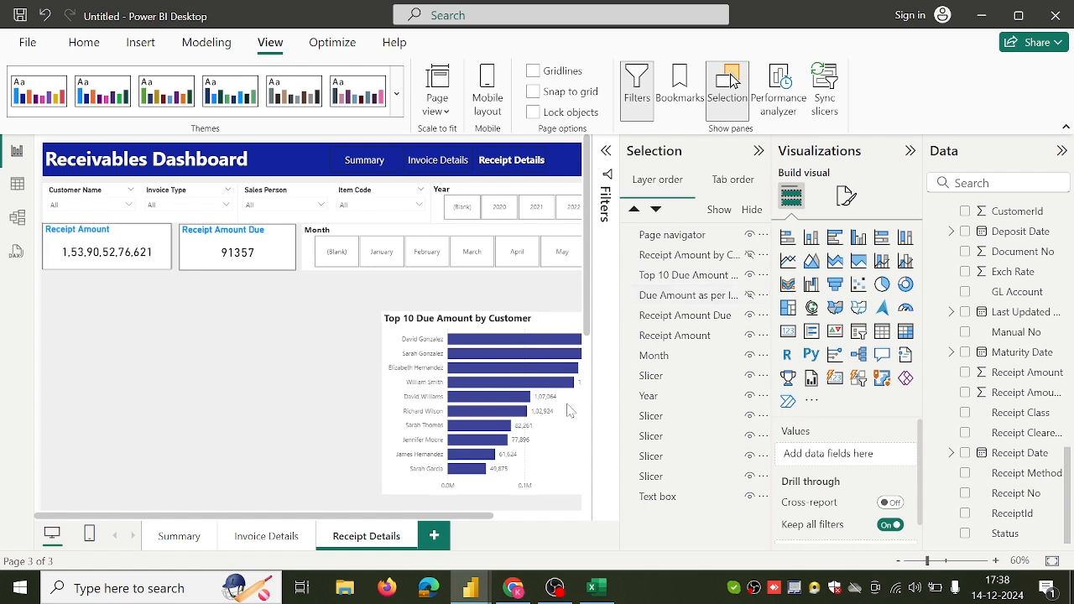
{"action": "key", "text": "Delete"}
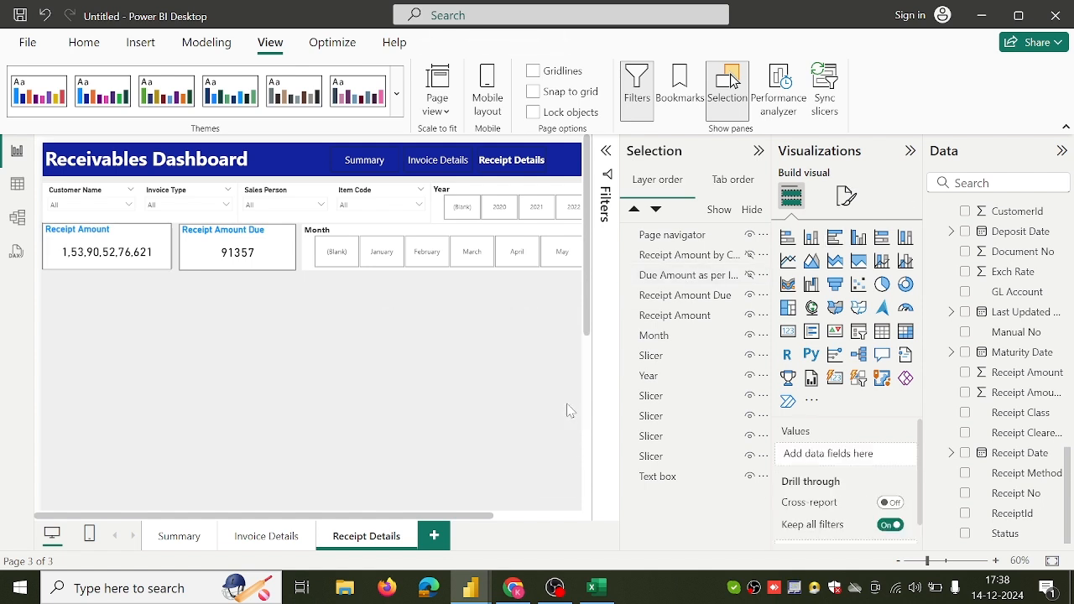
{"action": "left_click", "coordinate": [750, 275]}
{"action": "left_click", "coordinate": [316, 397]}
{"action": "key", "text": "Delete"}
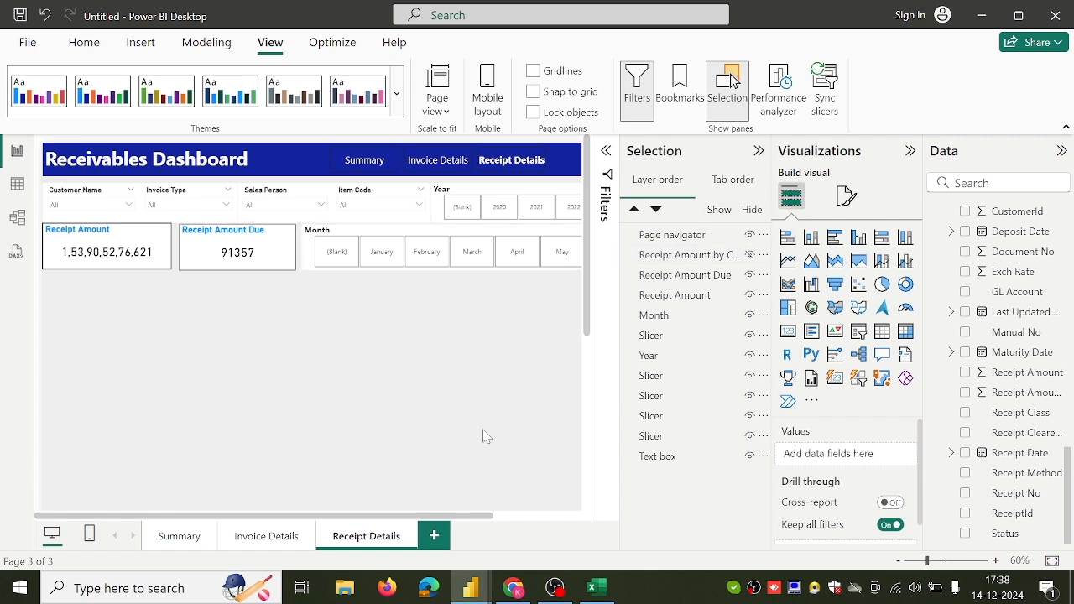
{"action": "left_click", "coordinate": [515, 588]}
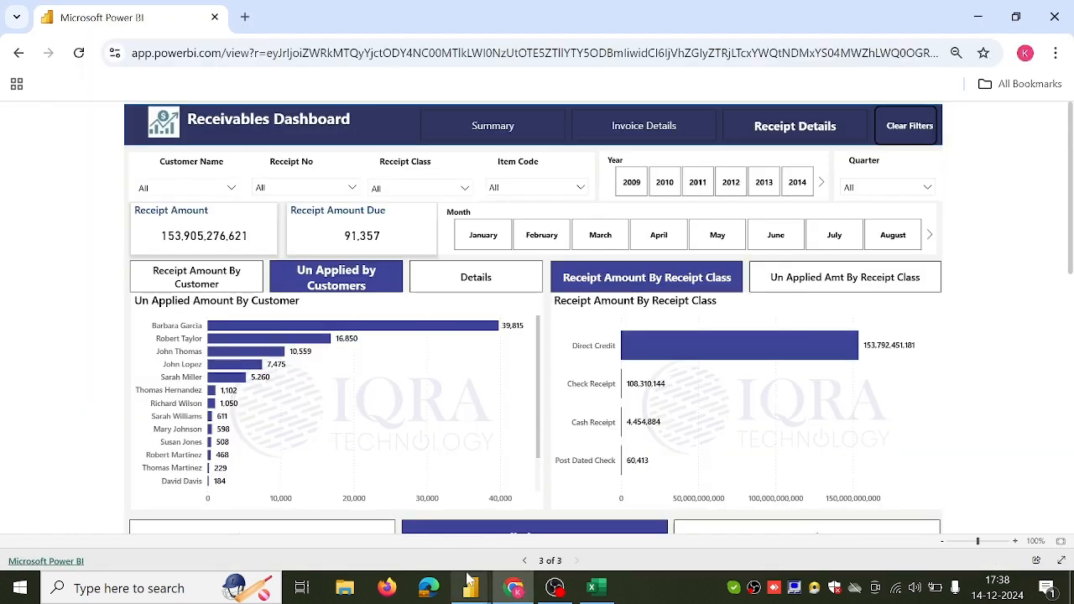
{"action": "mouse_move", "coordinate": [469, 593]}
{"action": "left_click", "coordinate": [541, 518]}
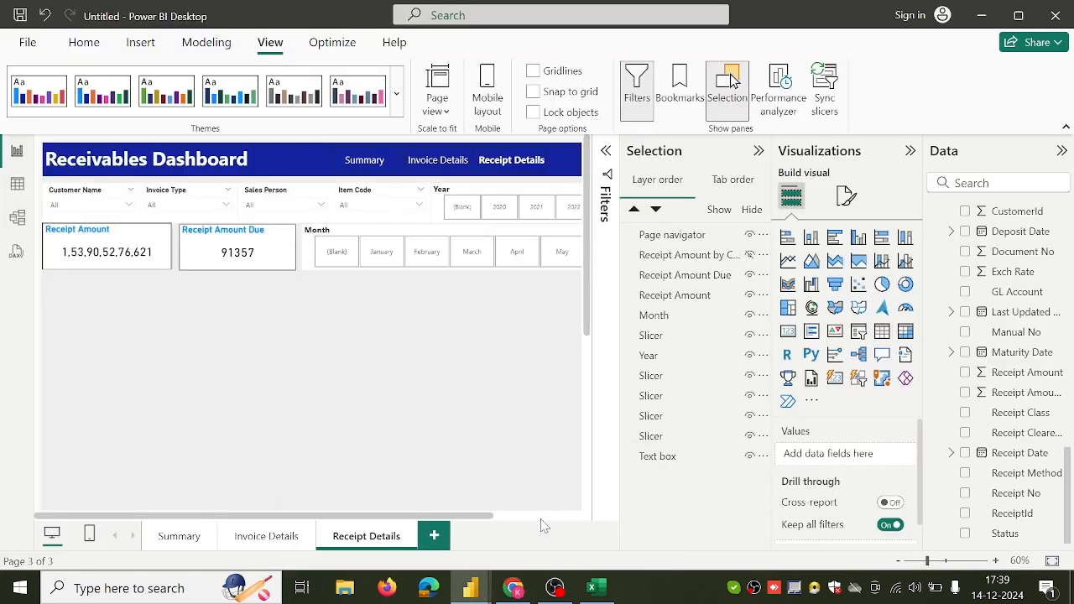
{"action": "left_click", "coordinate": [834, 240]}
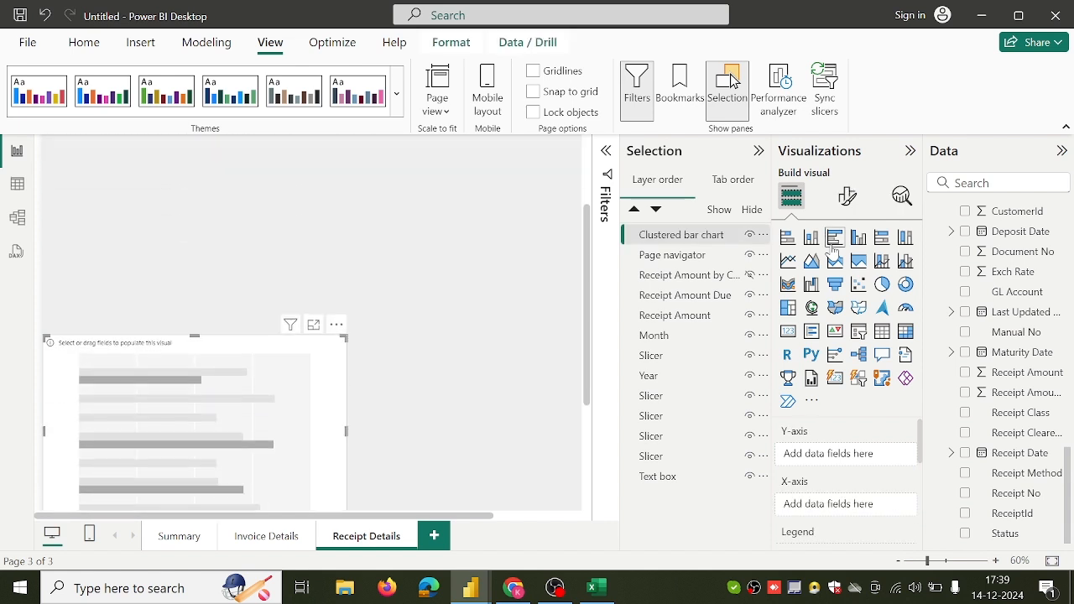
{"action": "scroll", "coordinate": [233, 412], "scroll_direction": "up", "scroll_amount": 3}
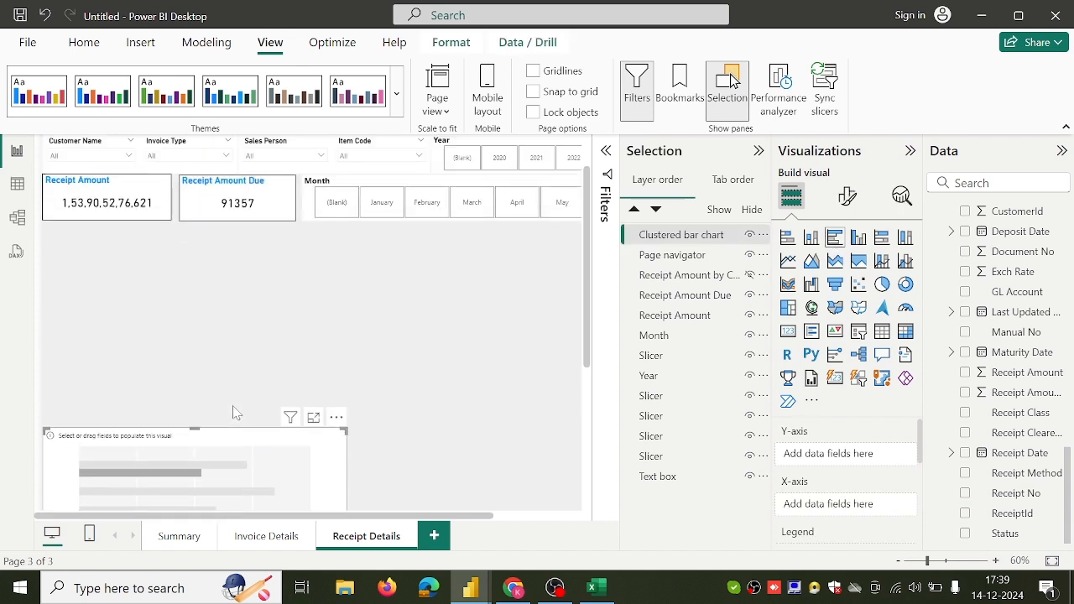
{"action": "scroll", "coordinate": [237, 415], "scroll_direction": "down", "scroll_amount": 2}
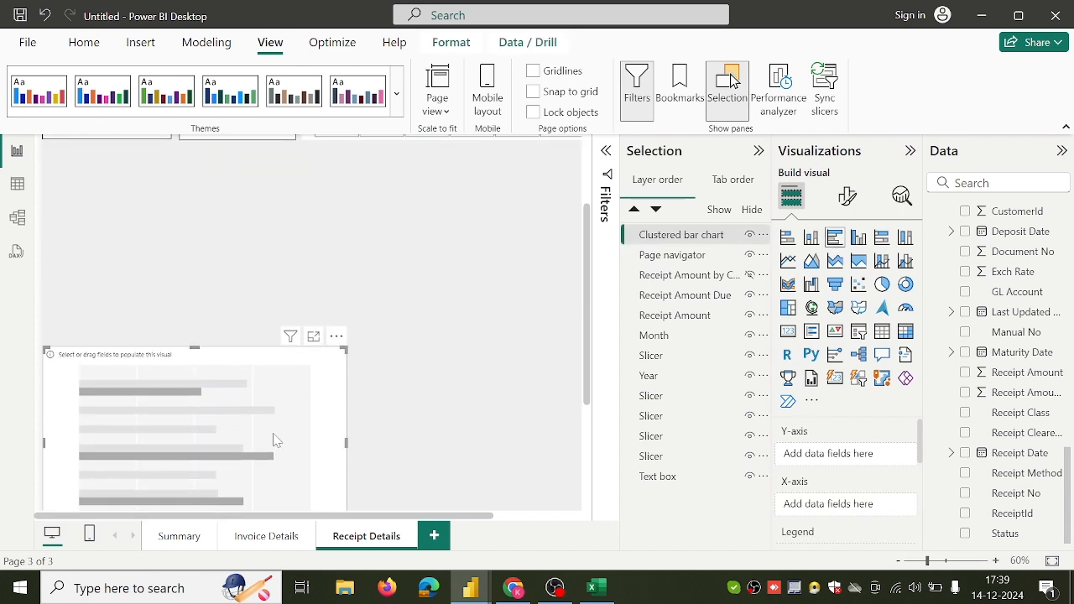
{"action": "key", "text": "Delete"}
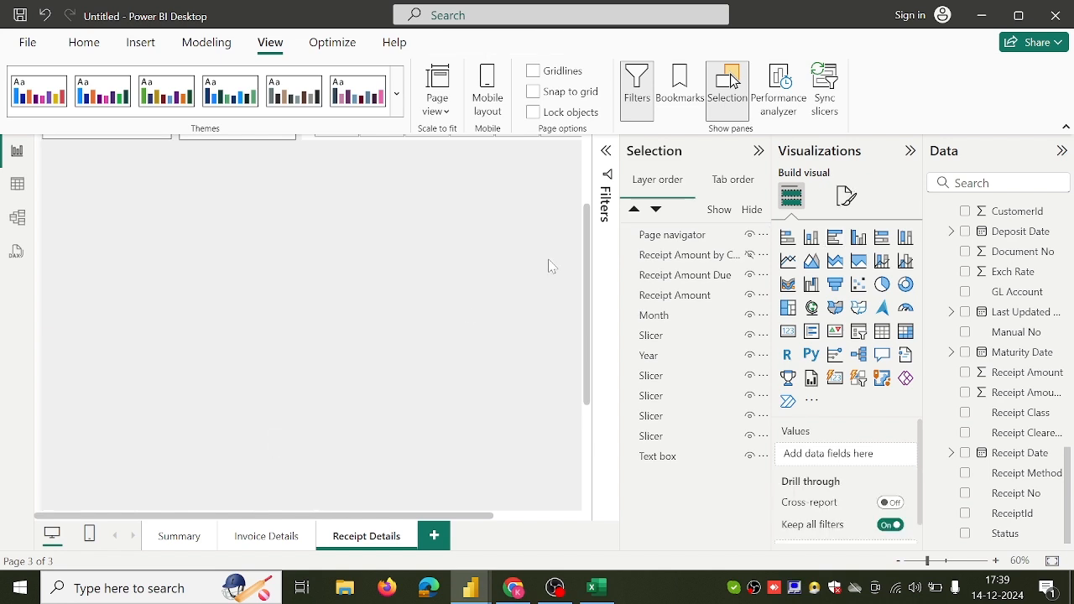
Step: Unhide and copy the Receipt Amount by Customer chart, hide the original again, and paste the copy onto the Receipt Details page
{"action": "left_click", "coordinate": [751, 255]}
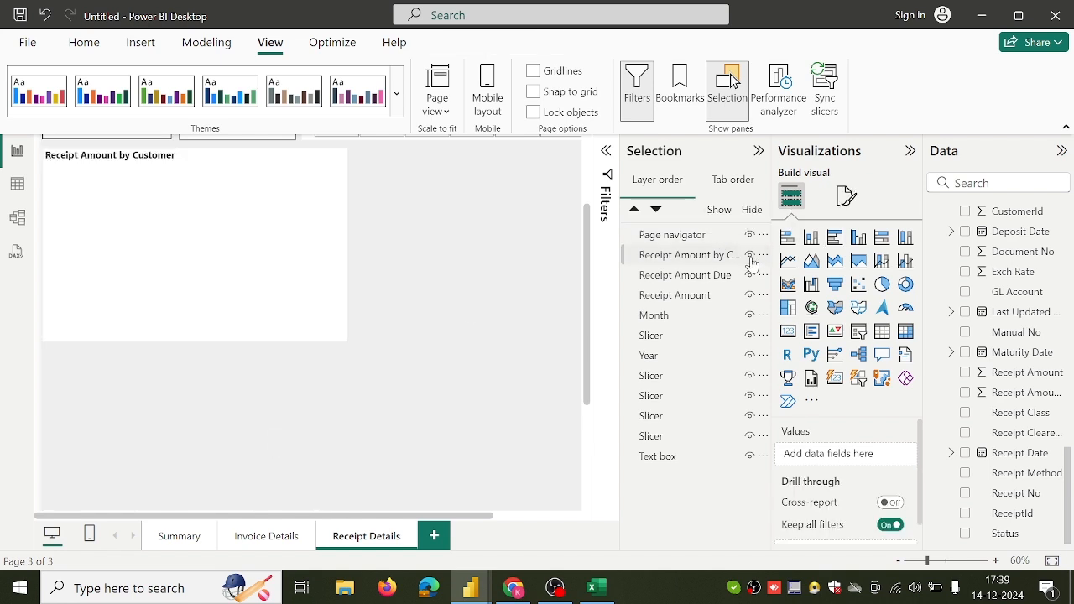
{"action": "left_click", "coordinate": [248, 260]}
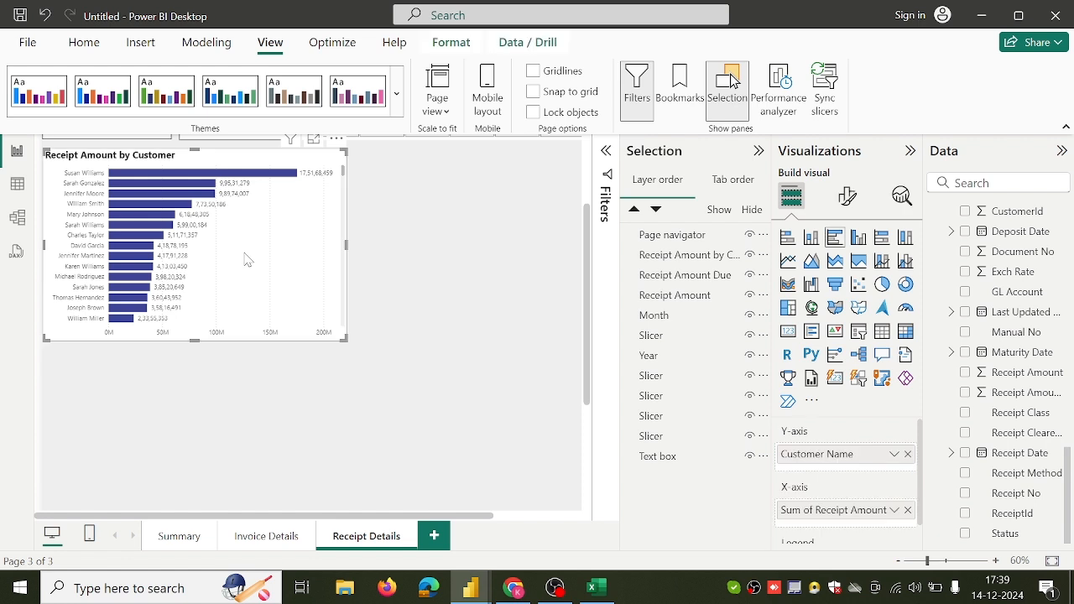
{"action": "right_click", "coordinate": [245, 260]}
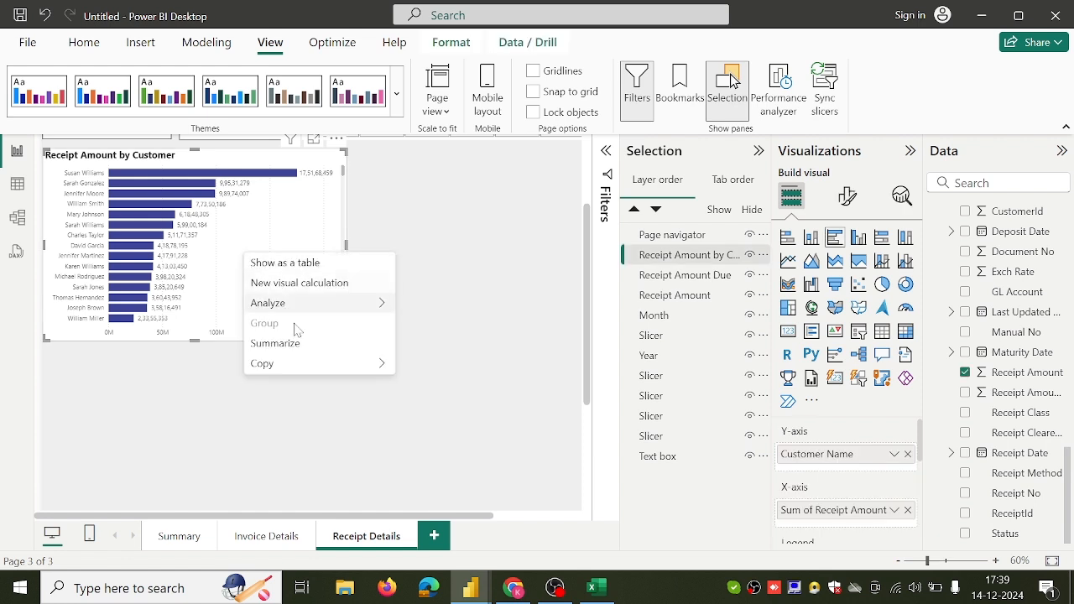
{"action": "mouse_move", "coordinate": [293, 361]}
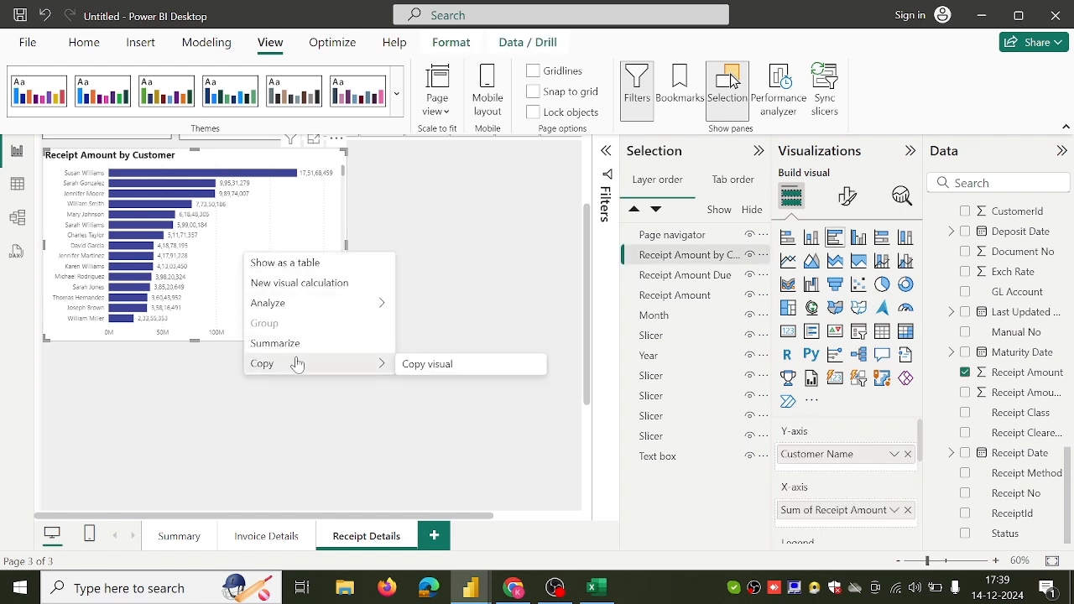
{"action": "left_click", "coordinate": [419, 366]}
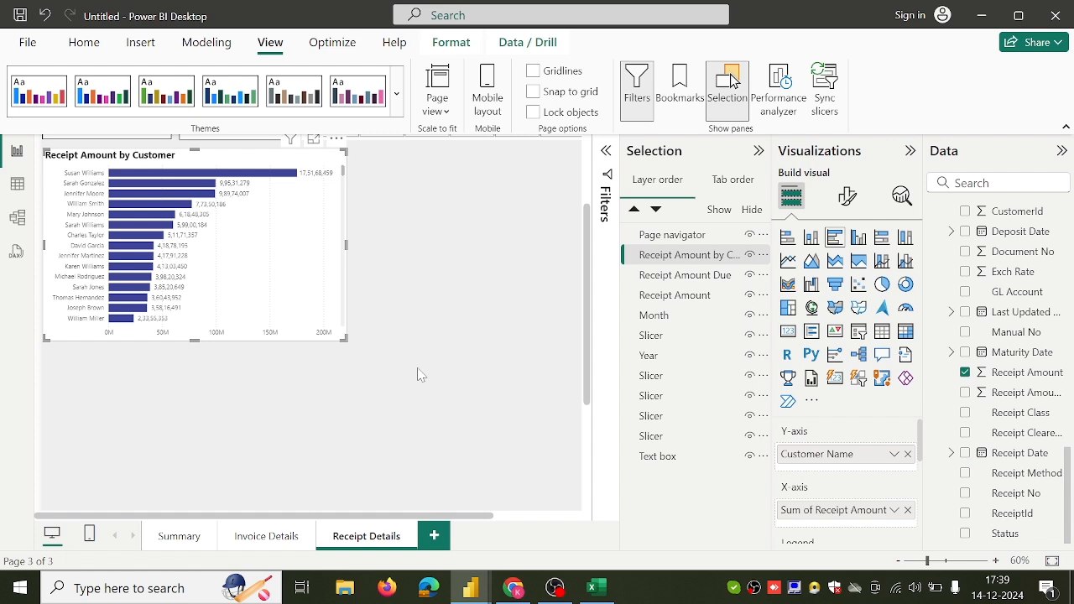
{"action": "left_click", "coordinate": [749, 257]}
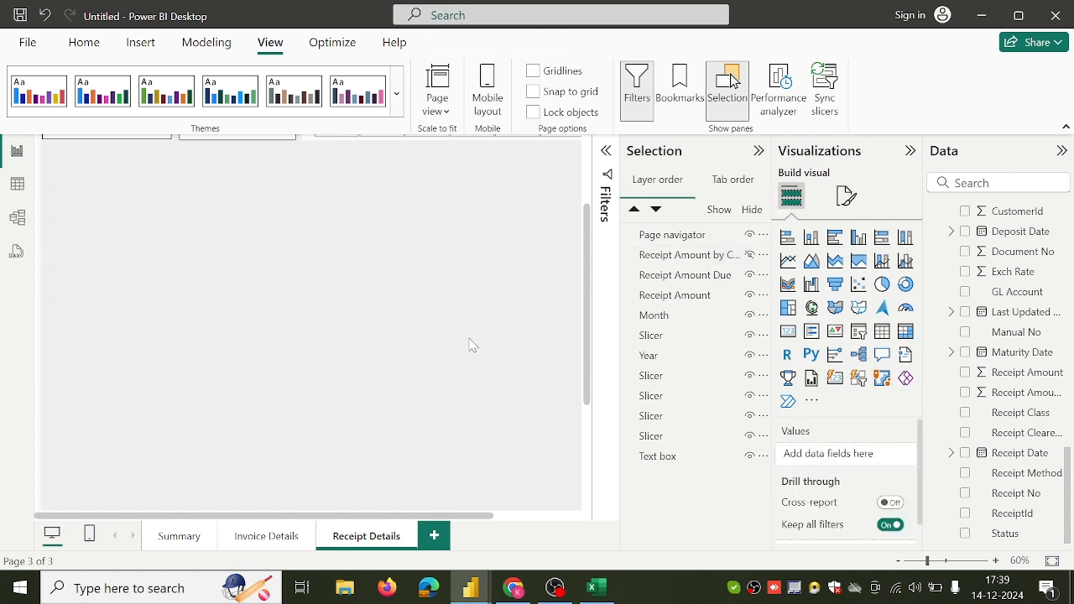
{"action": "key", "text": "ctrl+v"}
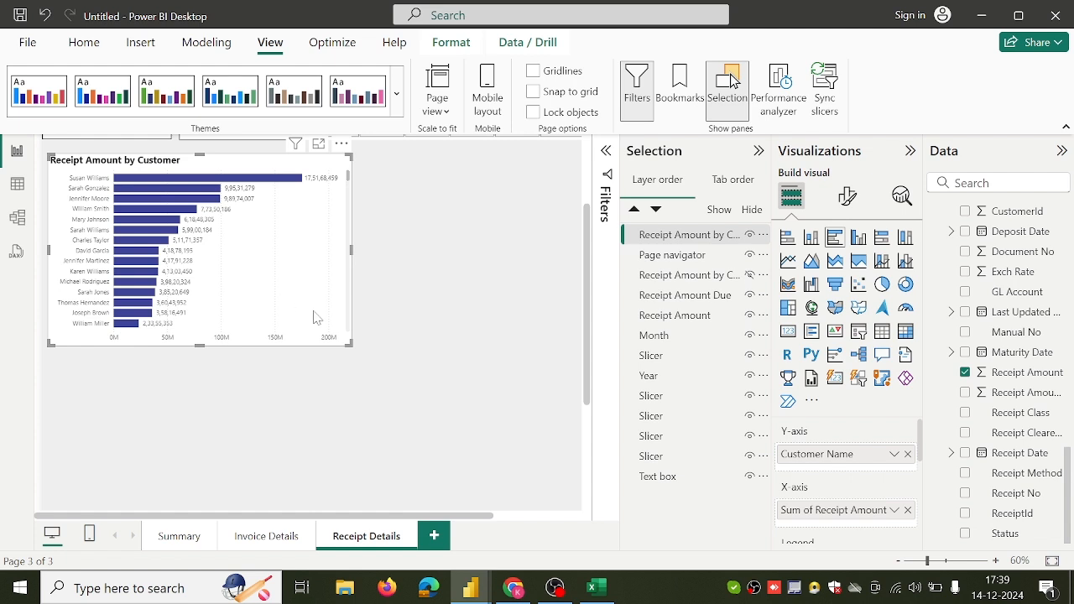
Step: Replace the copied chart's X-axis field with Receipt Amount Due Remaining, and compare it with the published chart in Chrome before returning to the untitled Power BI report
{"action": "left_click", "coordinate": [906, 511]}
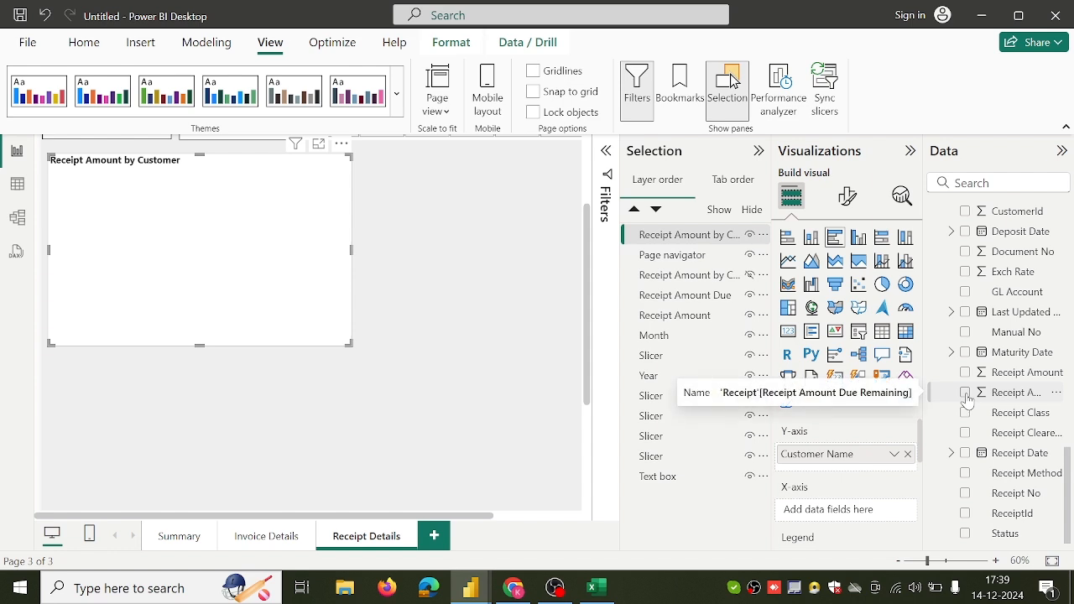
{"action": "left_click", "coordinate": [965, 394]}
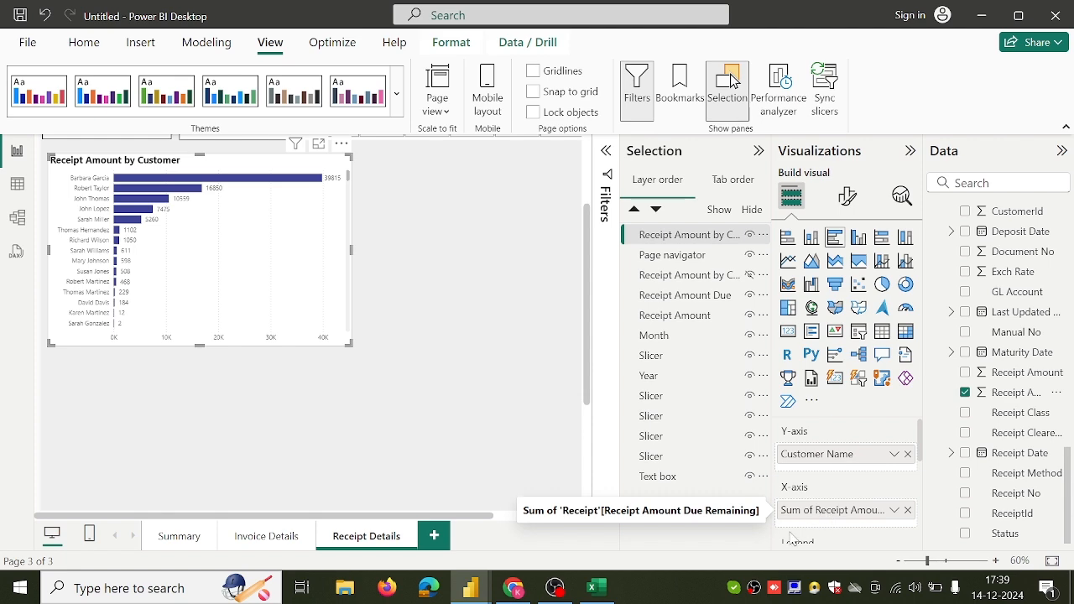
{"action": "left_click", "coordinate": [513, 587]}
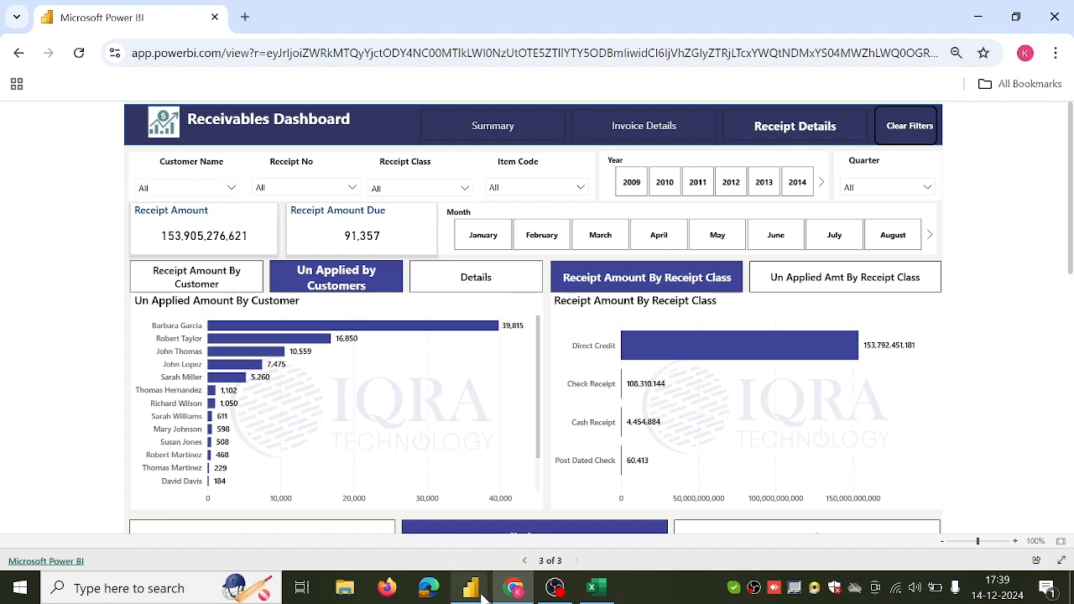
{"action": "mouse_move", "coordinate": [470, 588]}
{"action": "left_click", "coordinate": [562, 516]}
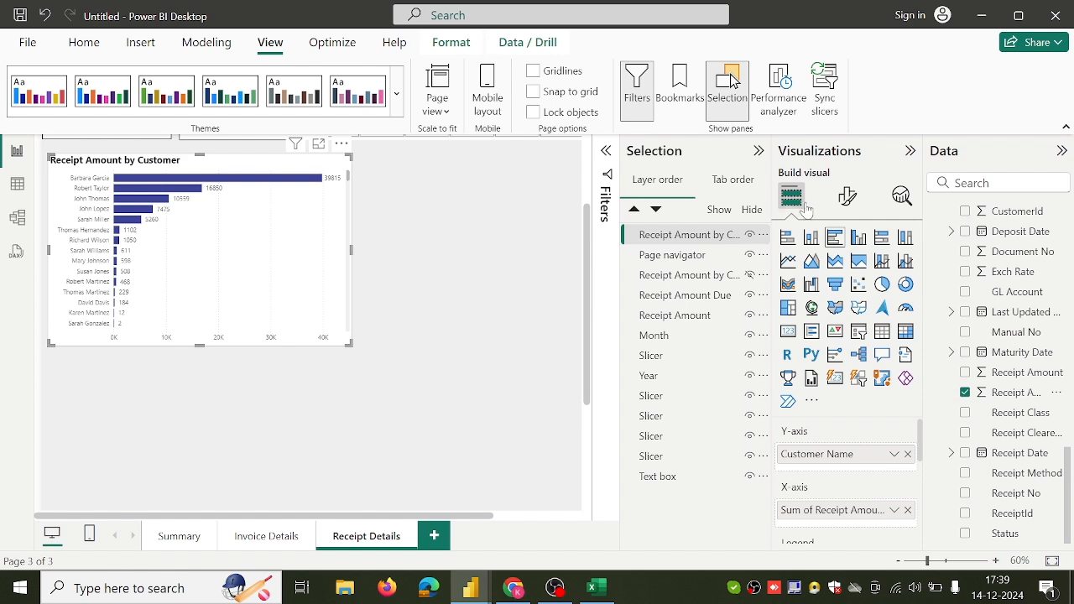
Step: Change the copied chart's title to Un Applied Amount by Customer
{"action": "left_click", "coordinate": [848, 199]}
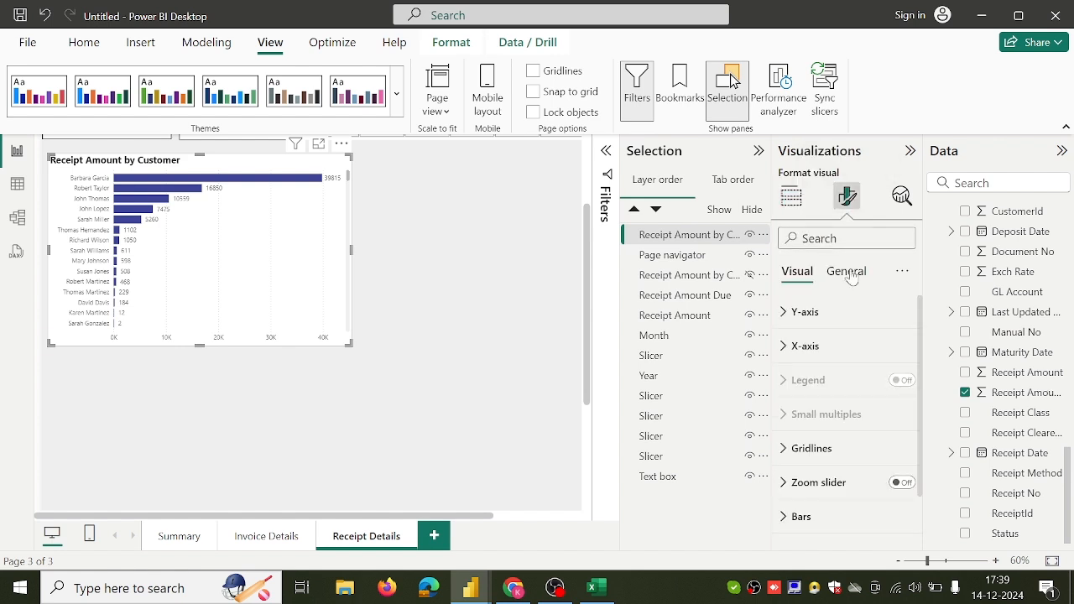
{"action": "left_click", "coordinate": [846, 275]}
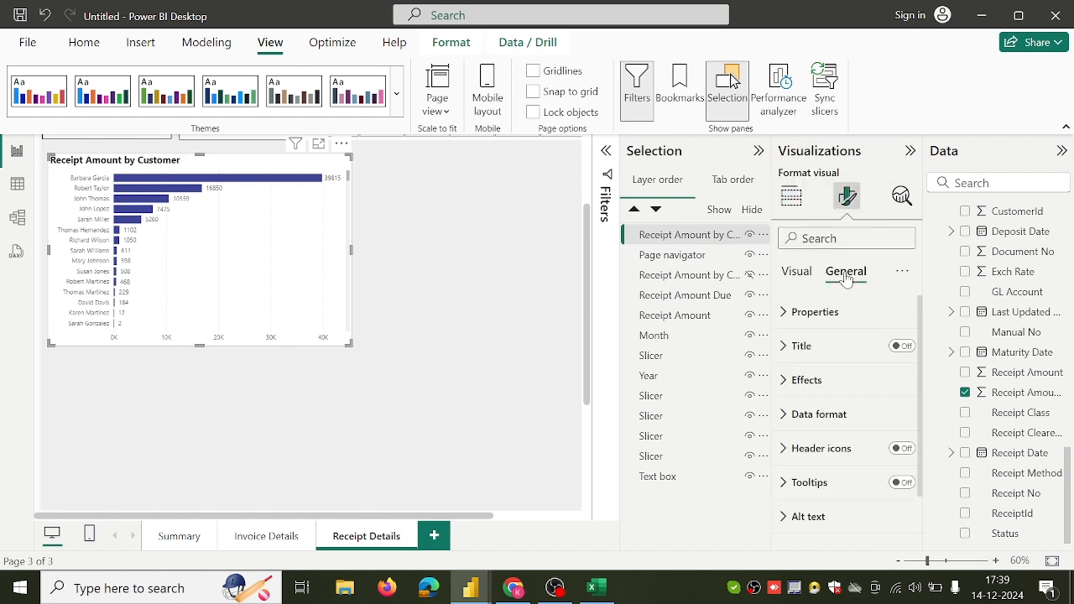
{"action": "left_click", "coordinate": [810, 345]}
{"action": "key", "text": "Right"}
{"action": "key", "text": "Right"}
{"action": "key", "text": "Right"}
{"action": "key", "text": "Right"}
{"action": "key", "text": "Right"}
{"action": "key", "text": "Right"}
{"action": "key", "text": "Right"}
{"action": "key", "text": "Right"}
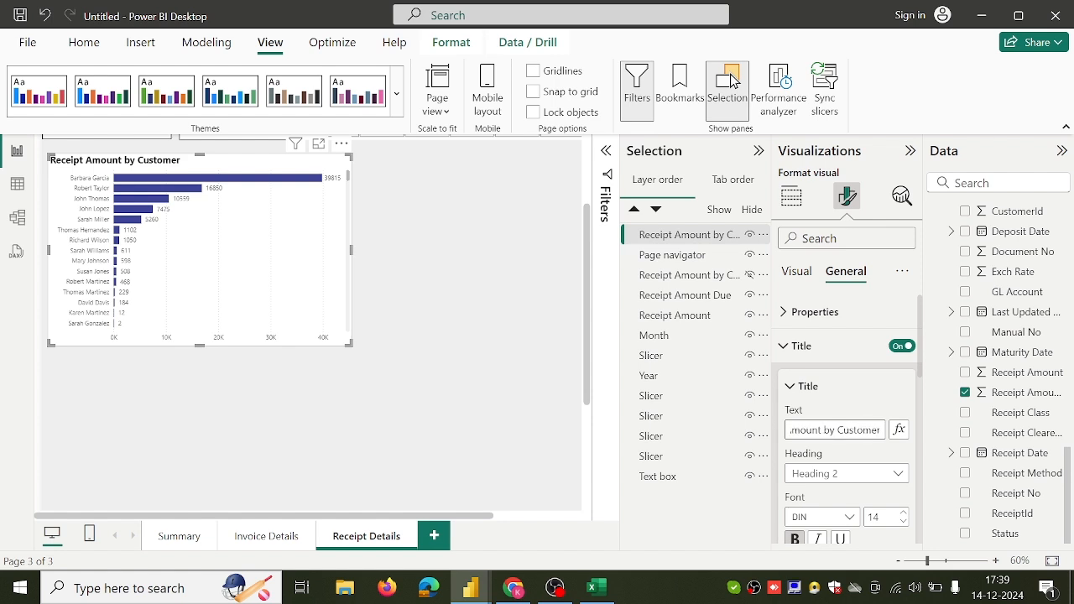
{"action": "key", "text": "Left"}
{"action": "key", "text": "Left"}
{"action": "key", "text": "Left"}
{"action": "key", "text": "Left"}
{"action": "key", "text": "Left"}
{"action": "key", "text": "Left"}
{"action": "key", "text": "Left"}
{"action": "key", "text": "Left"}
{"action": "key", "text": "Left"}
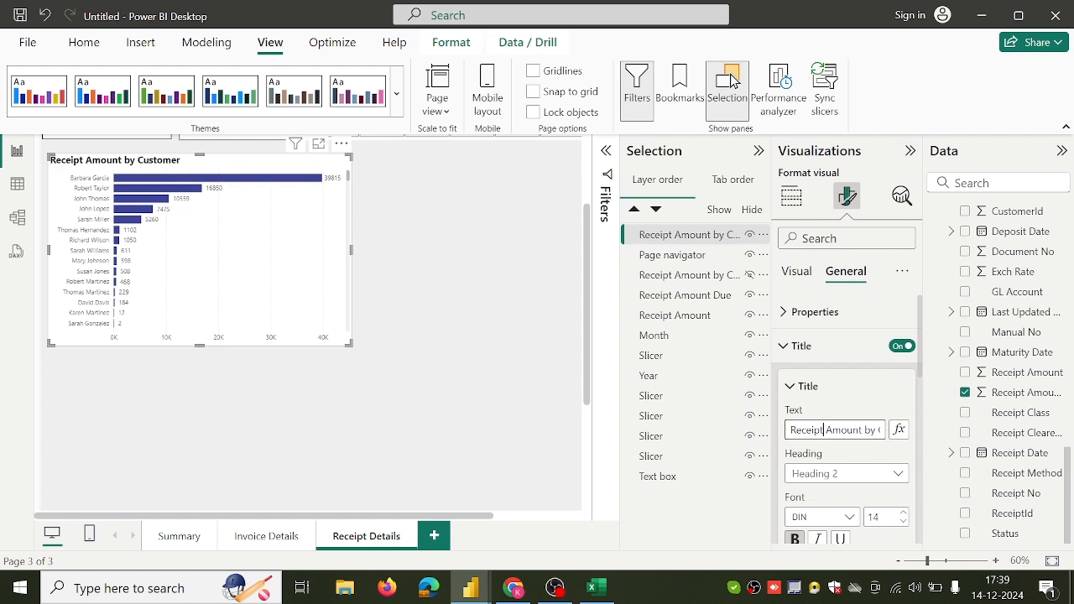
{"action": "key", "text": "Delete"}
{"action": "key", "text": "BackSpace"}
{"action": "key", "text": "BackSpace"}
{"action": "key", "text": "BackSpace"}
{"action": "key", "text": "BackSpace"}
{"action": "key", "text": "BackSpace"}
{"action": "key", "text": "BackSpace"}
{"action": "key", "text": "BackSpace"}
{"action": "type", "text": "U"}
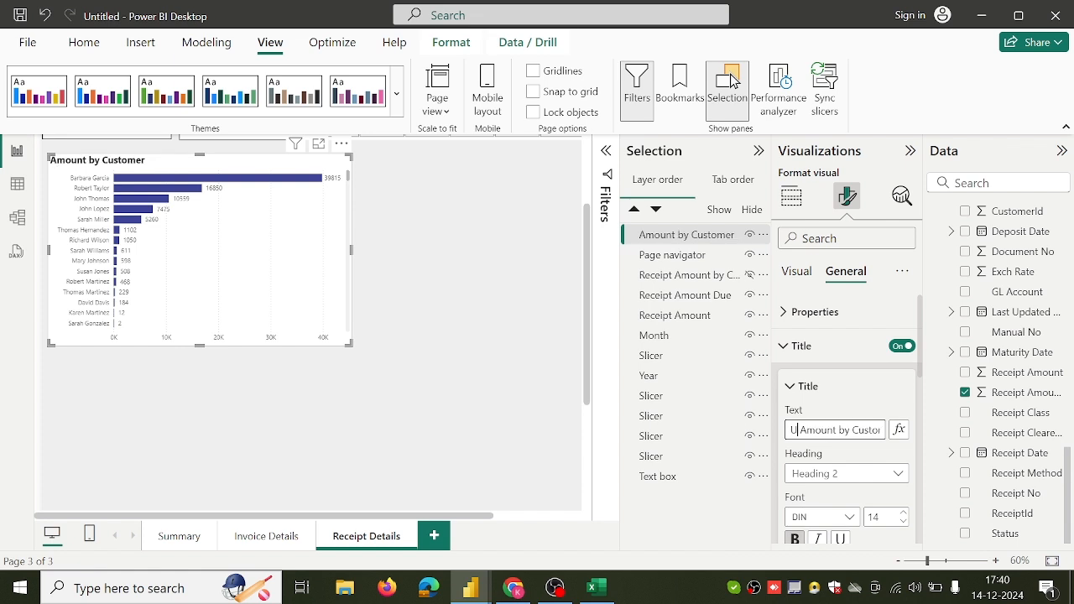
{"action": "type", "text": "n Appl ied"}
{"action": "left_click", "coordinate": [841, 454]}
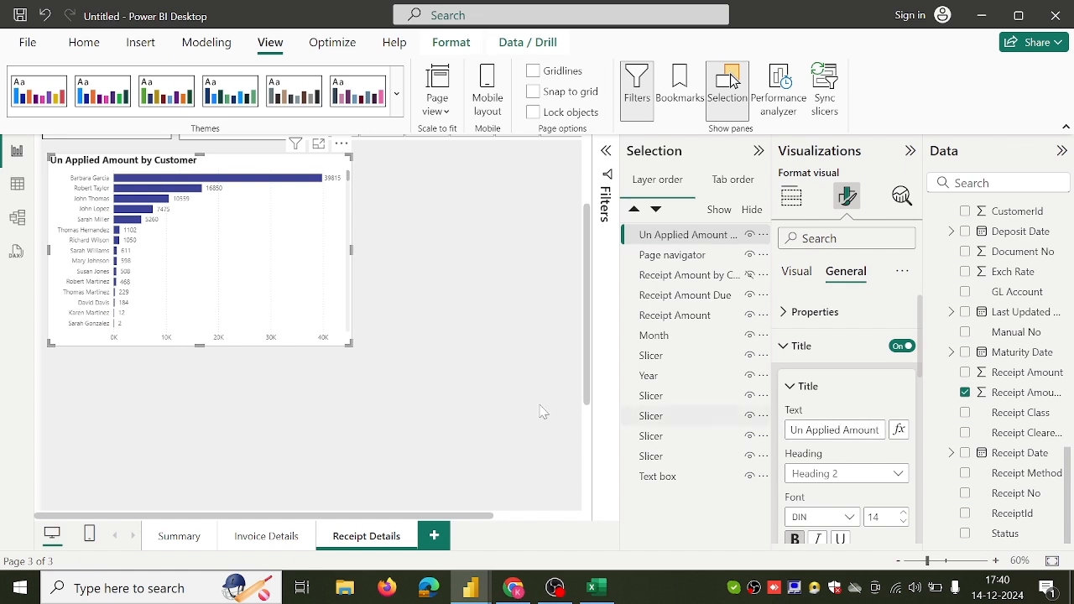
Step: Move the Un Applied Amount by Customer chart slightly down to line up with the page's edge, and hide it
{"action": "scroll", "coordinate": [512, 409], "scroll_direction": "up", "scroll_amount": 2}
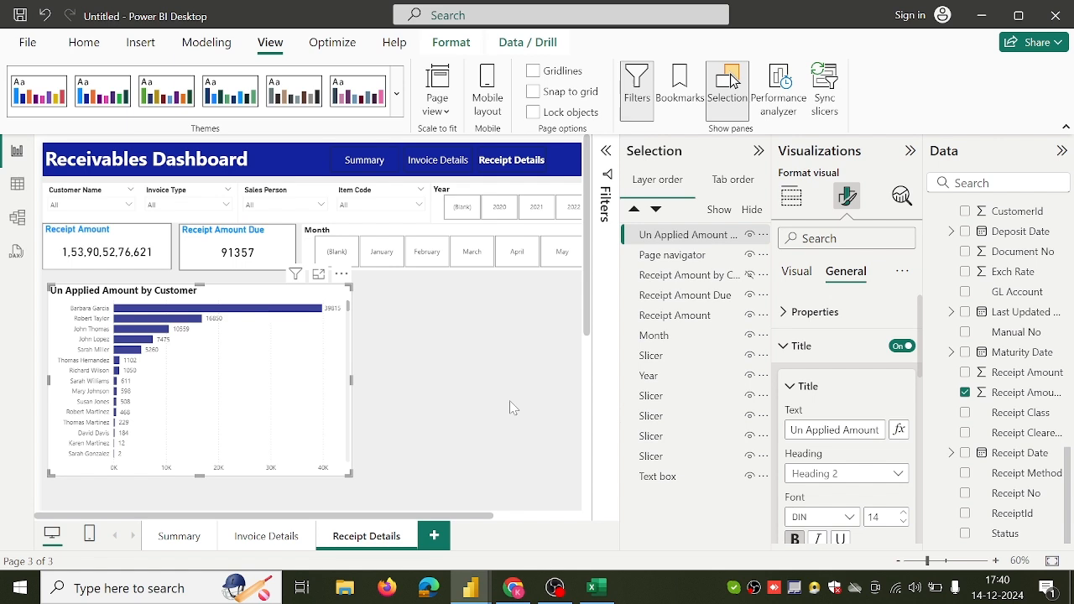
{"action": "left_click_drag", "start_coordinate": [308, 422], "coordinate": [306, 442]}
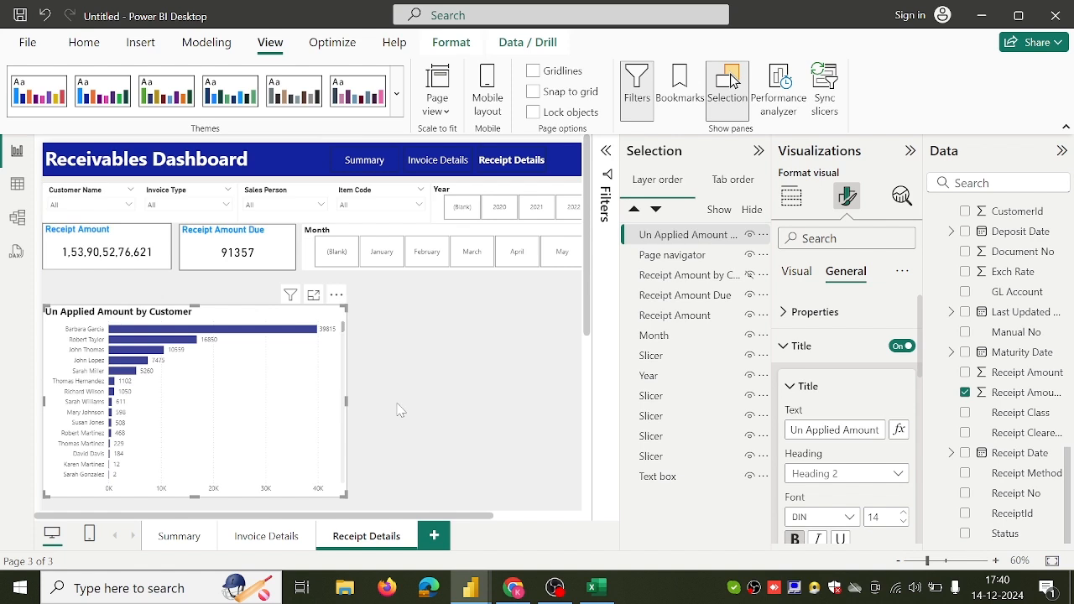
{"action": "left_click", "coordinate": [750, 236]}
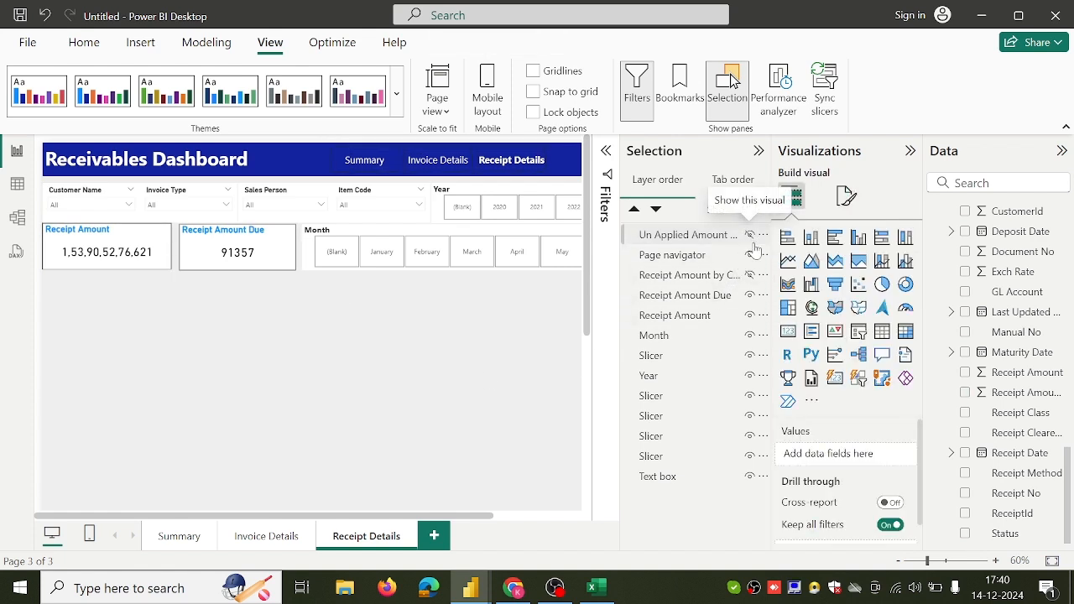
Step: Examine the columns of the Details table on the published Receipt Details page in Chrome, and return to the untitled Power BI Desktop report
{"action": "left_click", "coordinate": [513, 587]}
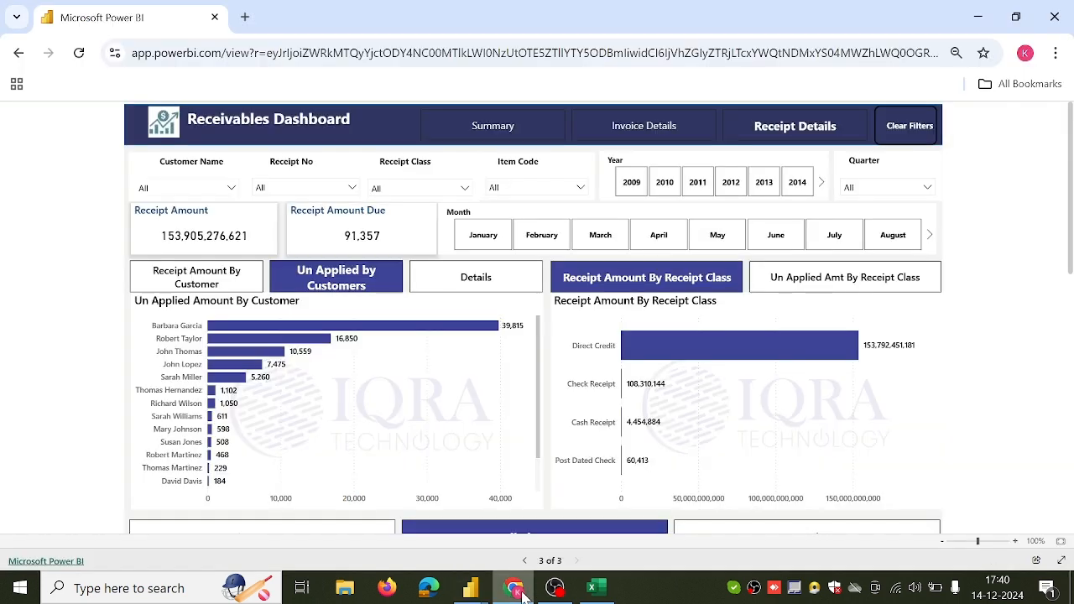
{"action": "left_click", "coordinate": [470, 287]}
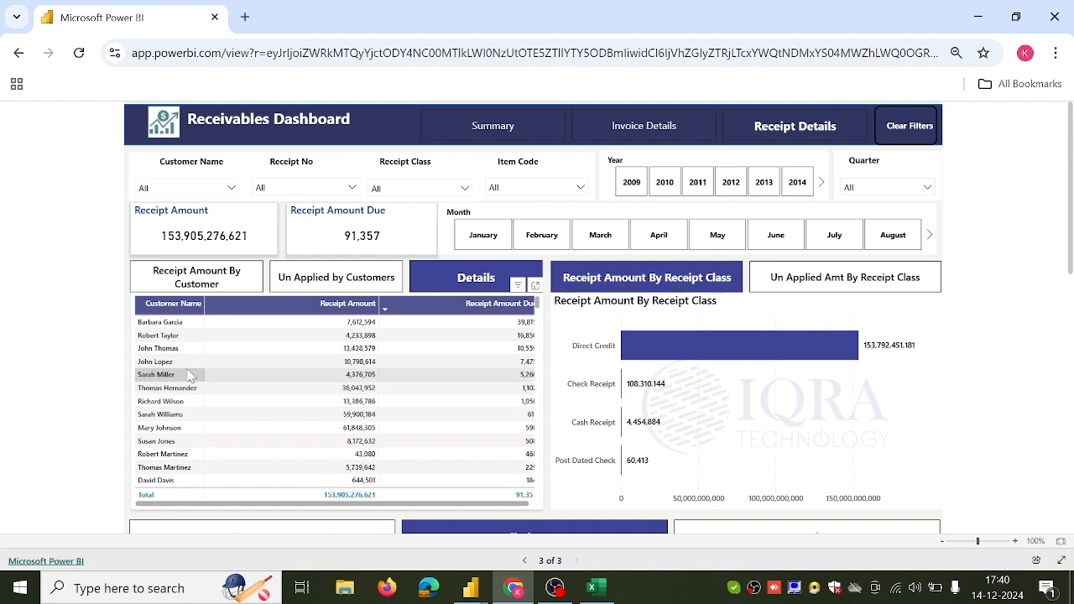
{"action": "scroll", "coordinate": [338, 374], "scroll_direction": "right", "scroll_amount": 1}
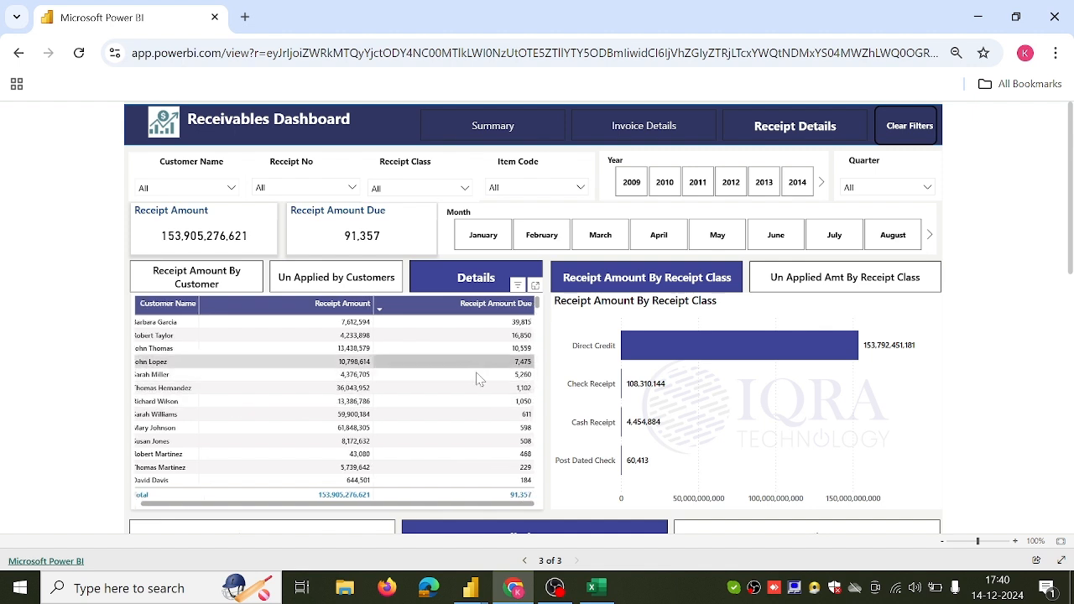
{"action": "mouse_move", "coordinate": [470, 587]}
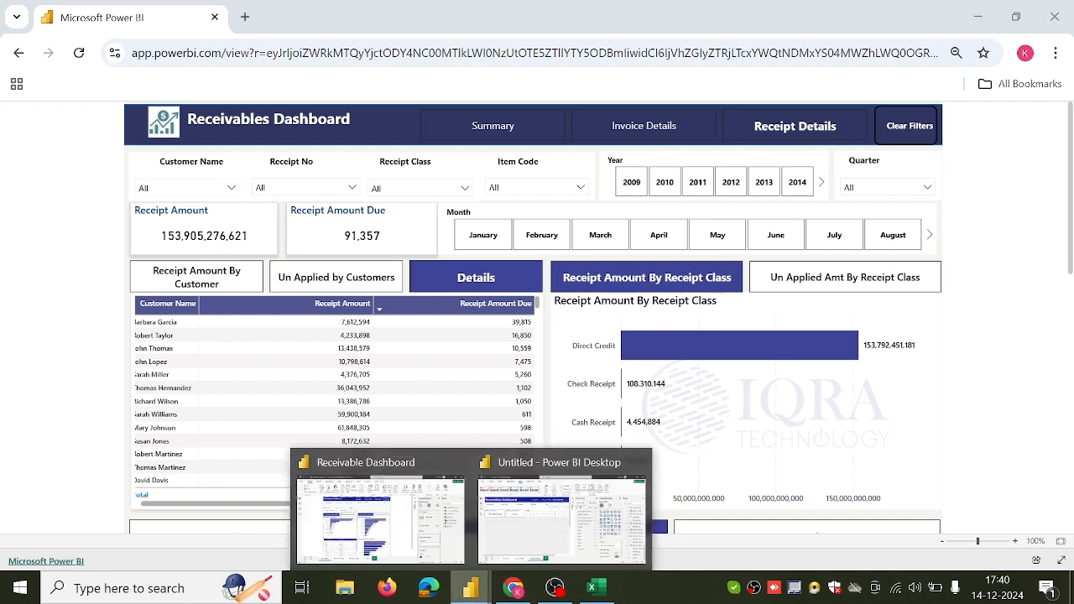
{"action": "left_click", "coordinate": [554, 550]}
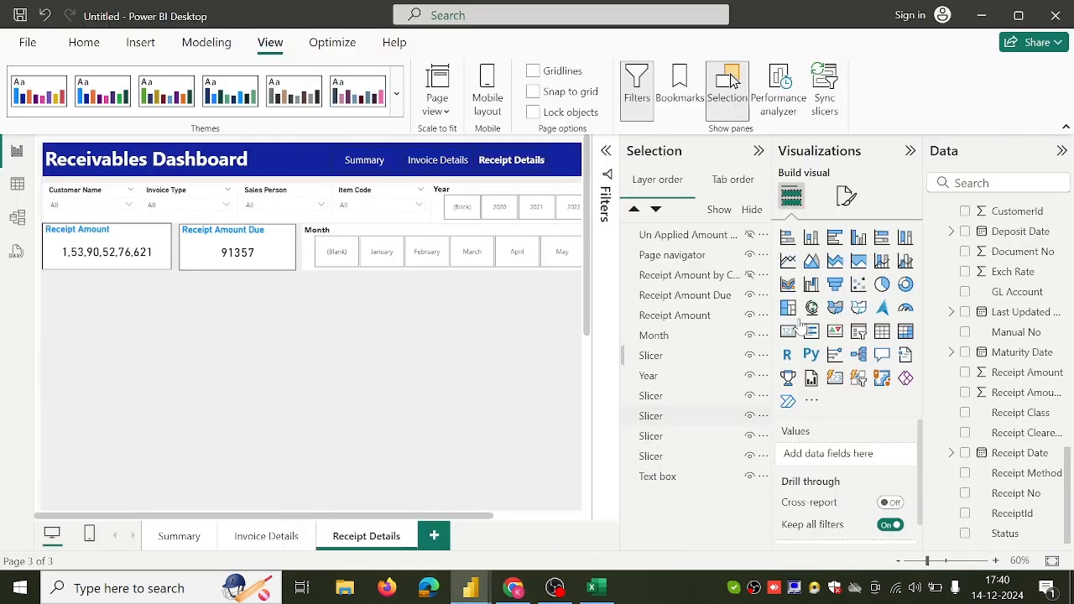
Step: Insert a table visual on the Receipt Details page and place it beneath the Receipt Amount and Receipt Amount Due cards
{"action": "left_click", "coordinate": [882, 332]}
{"action": "left_click_drag", "start_coordinate": [316, 372], "coordinate": [295, 198]}
{"action": "scroll", "coordinate": [295, 198], "scroll_direction": "up", "scroll_amount": 3}
{"action": "mouse_move", "coordinate": [218, 371]}
{"action": "left_mouse_down"}
{"action": "mouse_move", "coordinate": [217, 339]}
{"action": "mouse_move", "coordinate": [219, 353]}
{"action": "left_mouse_up"}
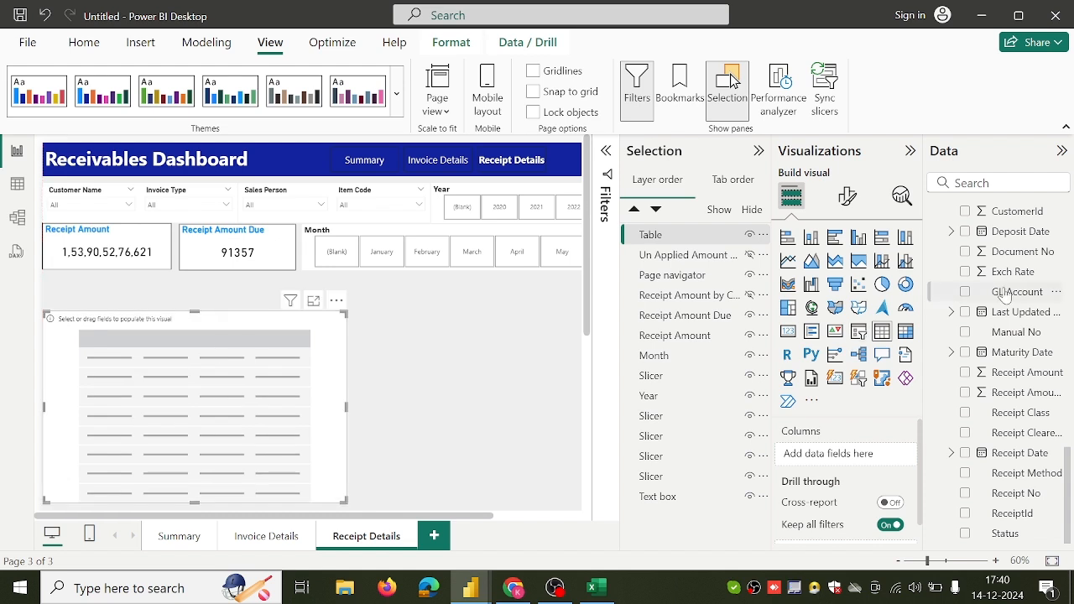
Step: Add Customer Name, Receipt Amount and Receipt Amount Due Remaining as the table's columns
{"action": "scroll", "coordinate": [956, 318], "scroll_direction": "up", "scroll_amount": 10}
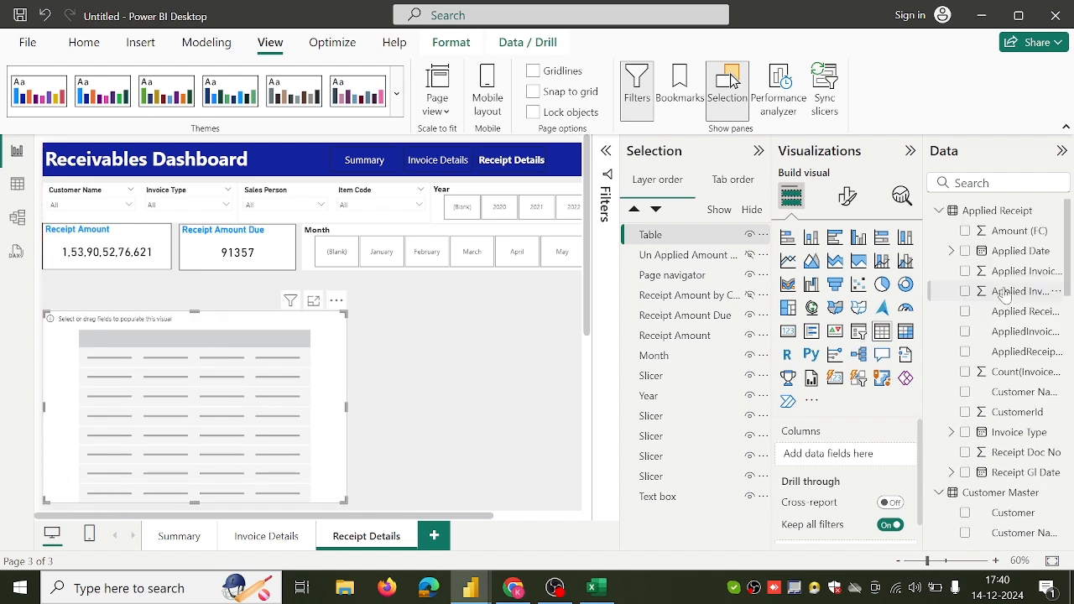
{"action": "left_click", "coordinate": [965, 393]}
{"action": "scroll", "coordinate": [966, 395], "scroll_direction": "down", "scroll_amount": 10}
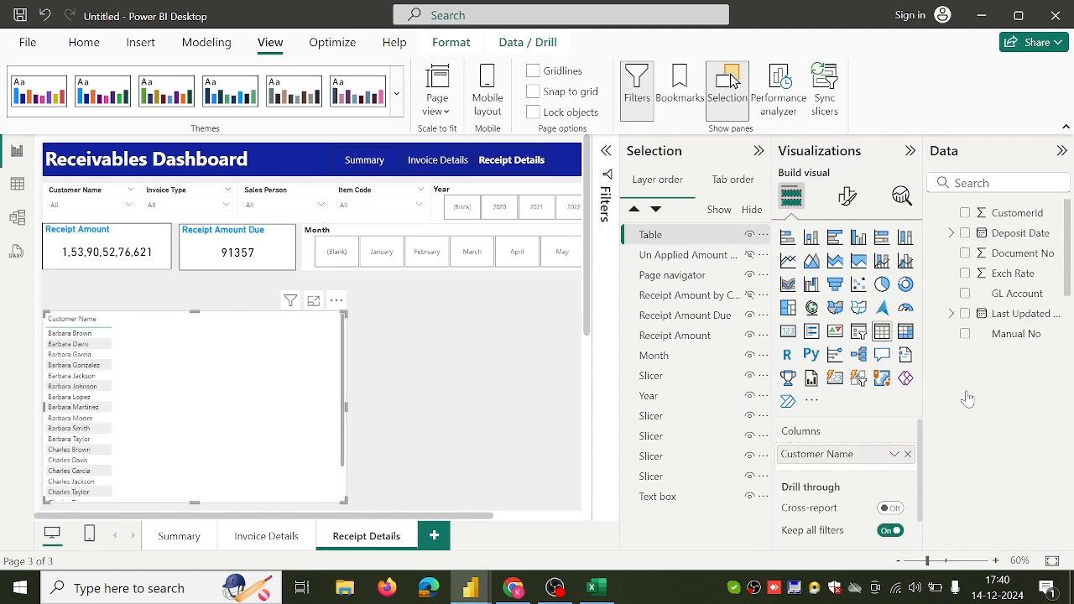
{"action": "scroll", "coordinate": [967, 397], "scroll_direction": "down", "scroll_amount": 10}
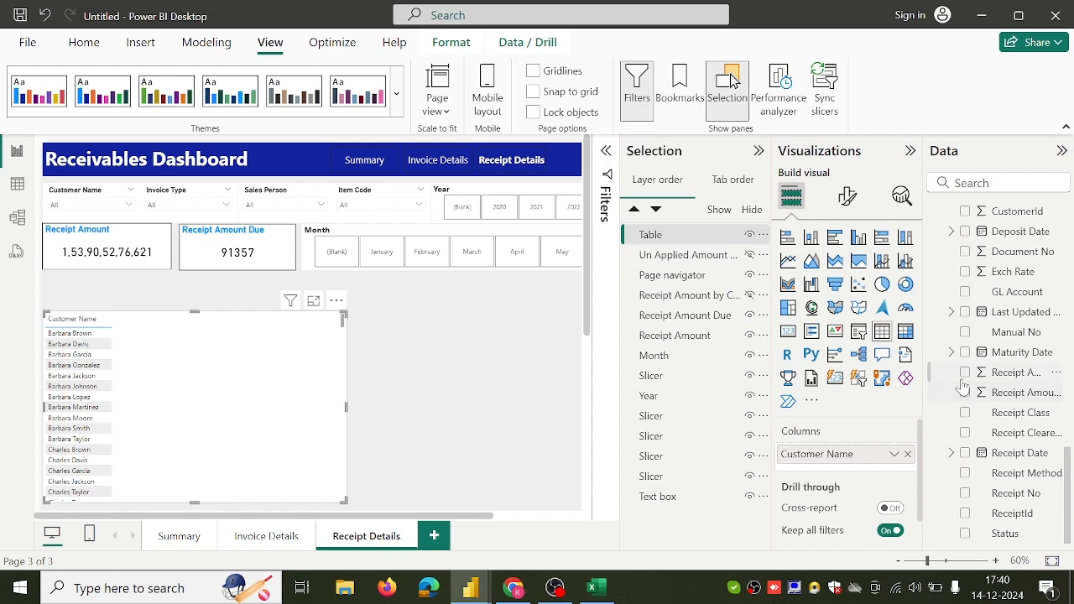
{"action": "left_click", "coordinate": [965, 374]}
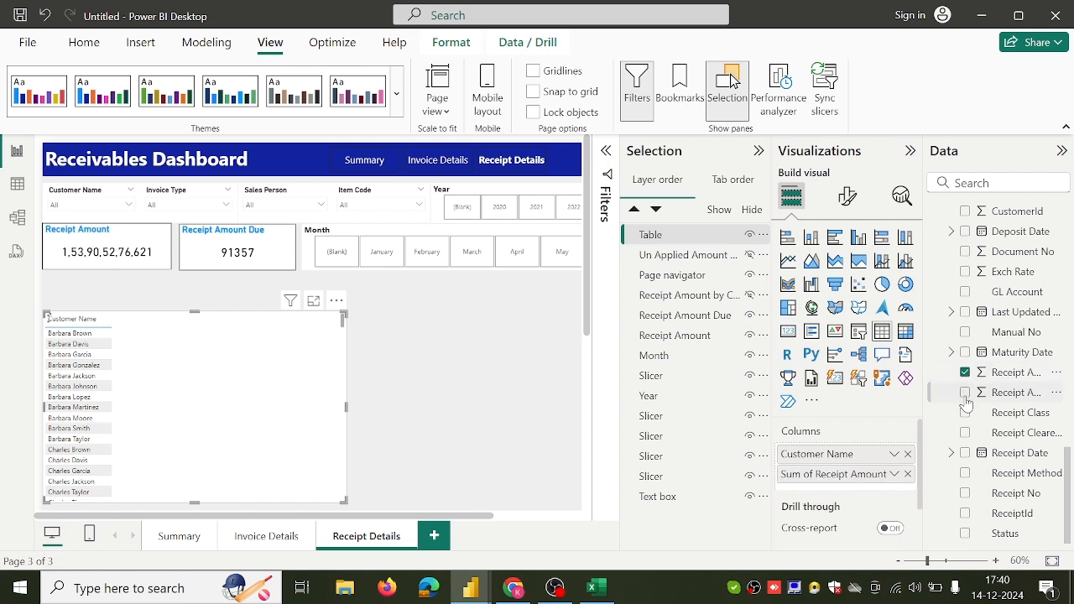
{"action": "left_click", "coordinate": [965, 393]}
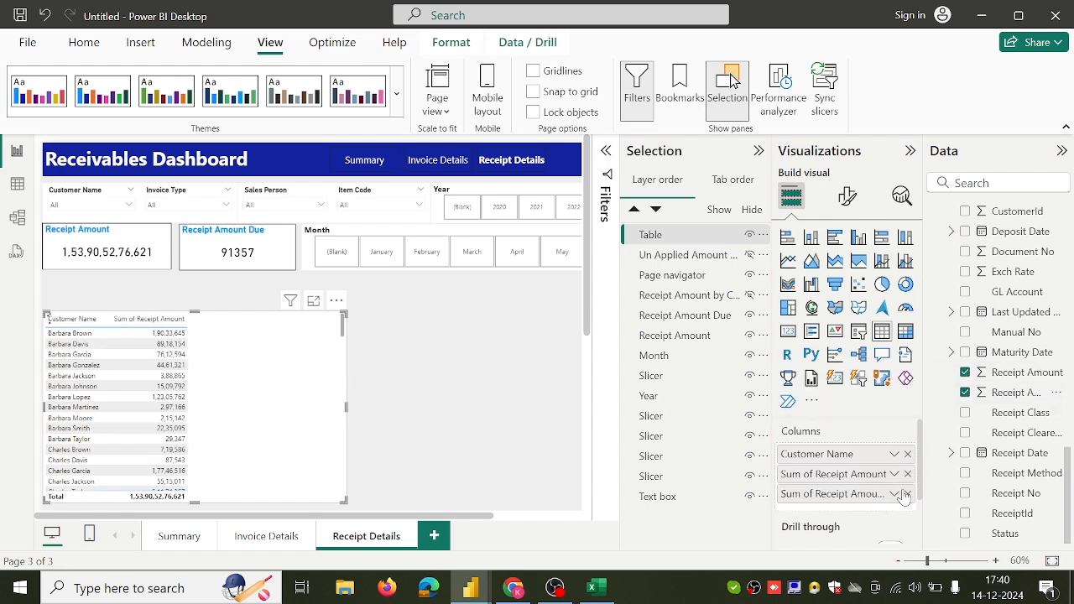
Step: Rename the table's Sum of Receipt Amount Due Remaining column as Receipt Amount Due
{"action": "double_click", "coordinate": [864, 500]}
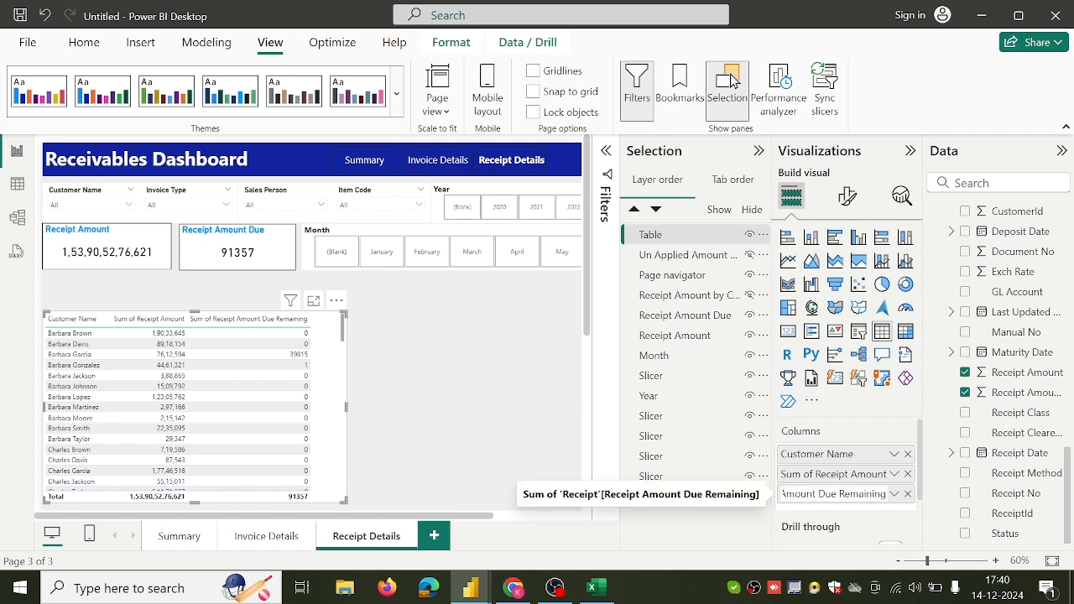
{"action": "key", "text": "BackSpace"}
{"action": "key", "text": "BackSpace"}
{"action": "key", "text": "BackSpace"}
{"action": "key", "text": "BackSpace"}
{"action": "key", "text": "BackSpace"}
{"action": "key", "text": "BackSpace"}
{"action": "key", "text": "BackSpace"}
{"action": "key", "text": "BackSpace"}
{"action": "key", "text": "BackSpace"}
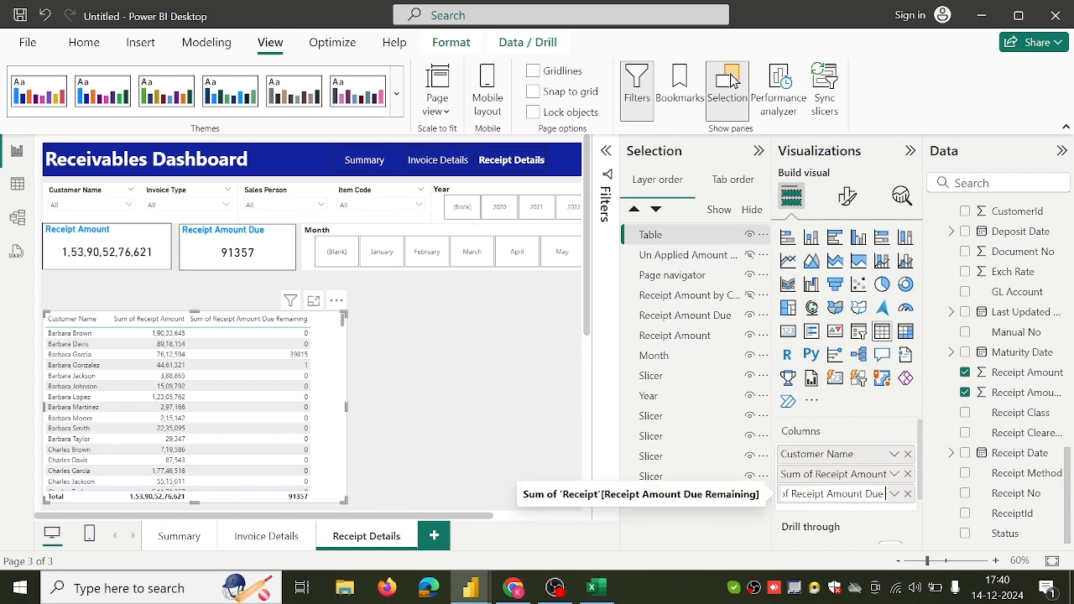
{"action": "key", "text": "Return"}
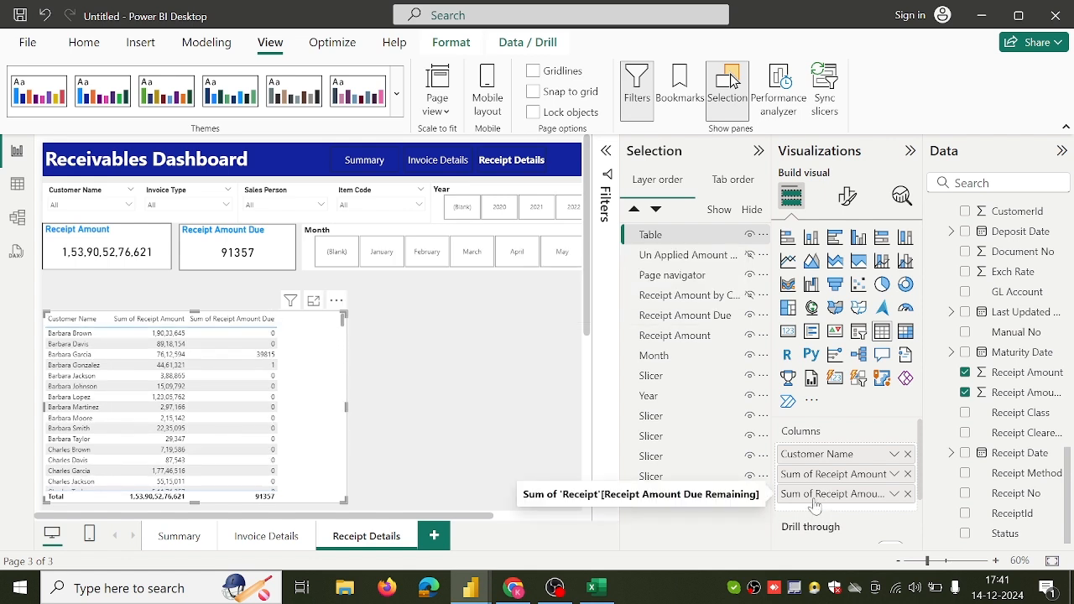
{"action": "double_click", "coordinate": [813, 497]}
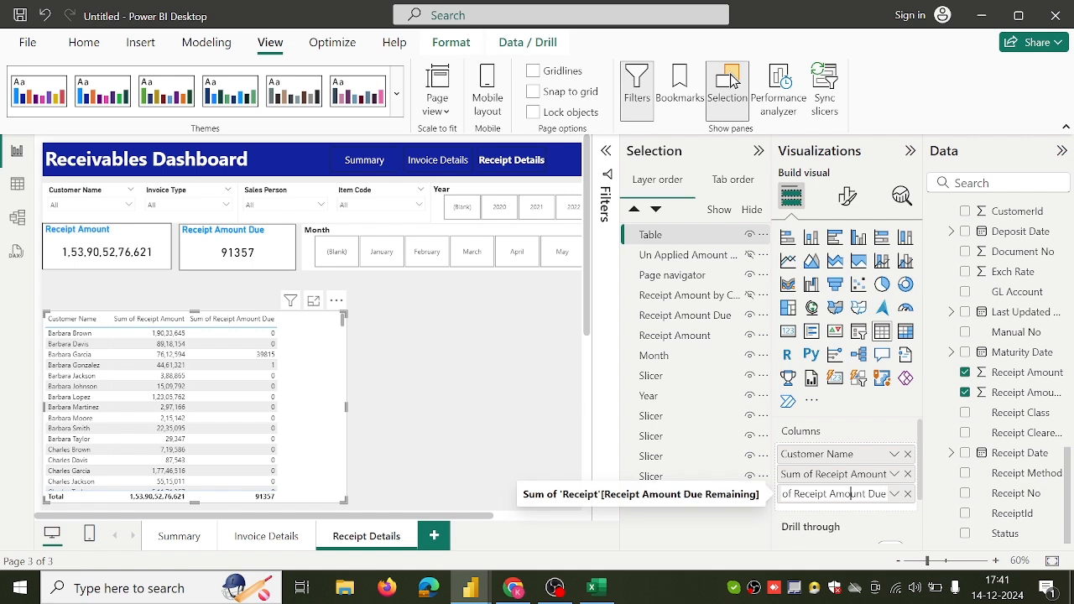
{"action": "key", "text": "BackSpace"}
{"action": "key", "text": "BackSpace"}
{"action": "key", "text": "BackSpace"}
{"action": "key", "text": "BackSpace"}
{"action": "key", "text": "BackSpace"}
{"action": "key", "text": "BackSpace"}
{"action": "key", "text": "Return"}
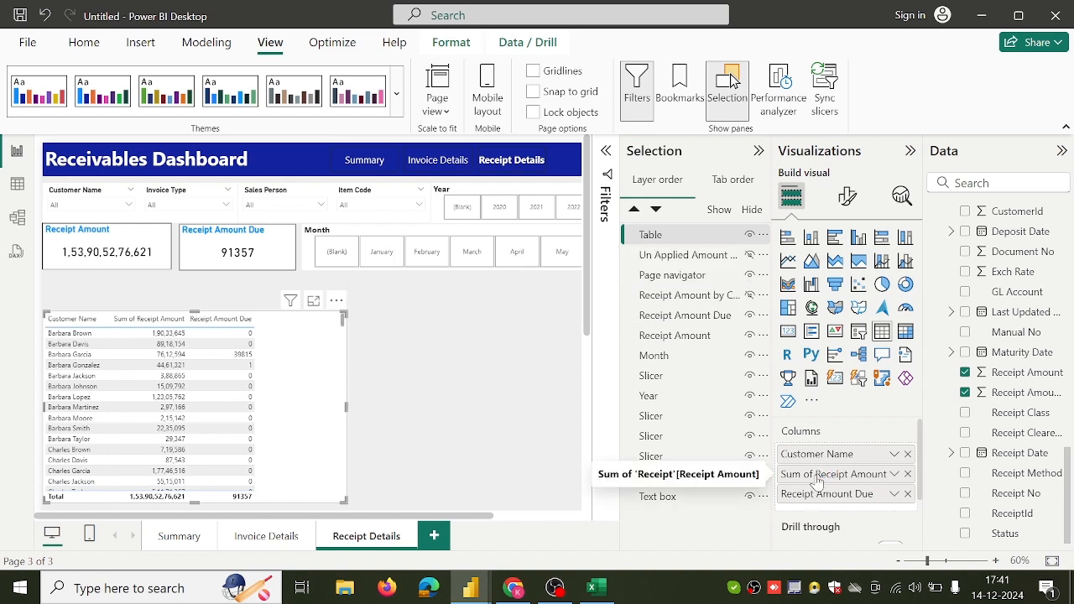
Step: Rename the table's Sum of Receipt Amount column as Receipt Amount
{"action": "double_click", "coordinate": [817, 482]}
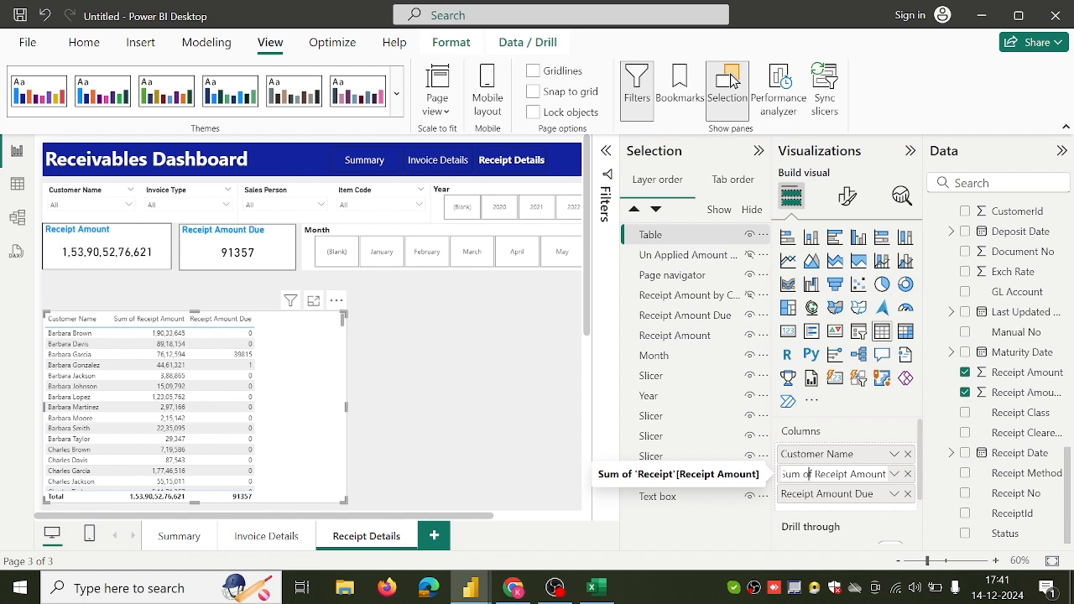
{"action": "key", "text": "BackSpace"}
{"action": "key", "text": "BackSpace"}
{"action": "key", "text": "BackSpace"}
{"action": "key", "text": "BackSpace"}
{"action": "key", "text": "BackSpace"}
{"action": "key", "text": "BackSpace"}
{"action": "key", "text": "BackSpace"}
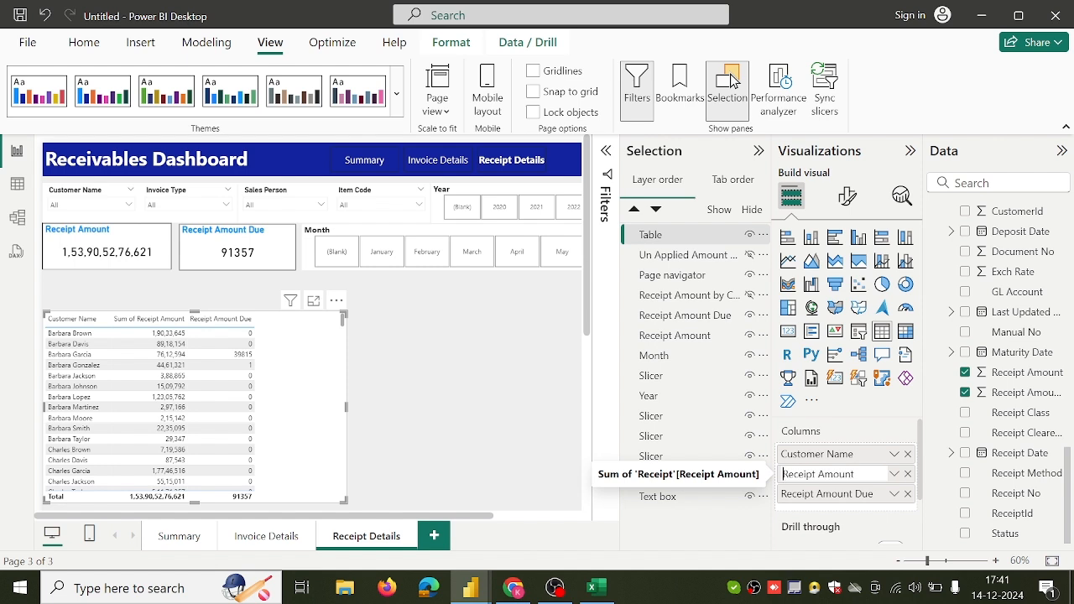
{"action": "left_click", "coordinate": [816, 503]}
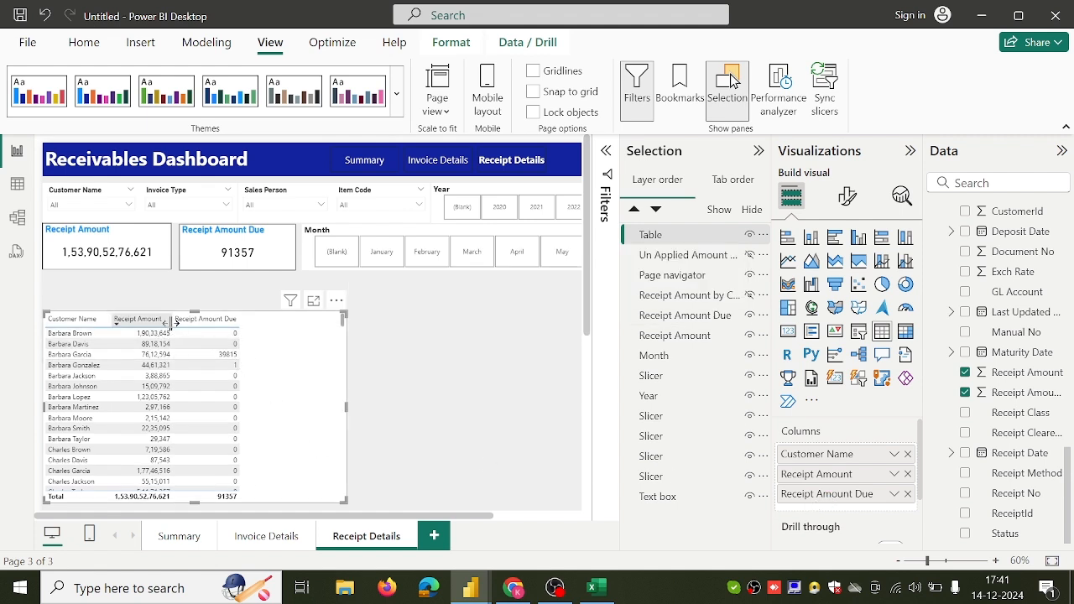
Step: Widen the Receipt Amount and Receipt Amount Due columns so that they fill the table visual's width
{"action": "left_click_drag", "start_coordinate": [170, 322], "coordinate": [202, 323]}
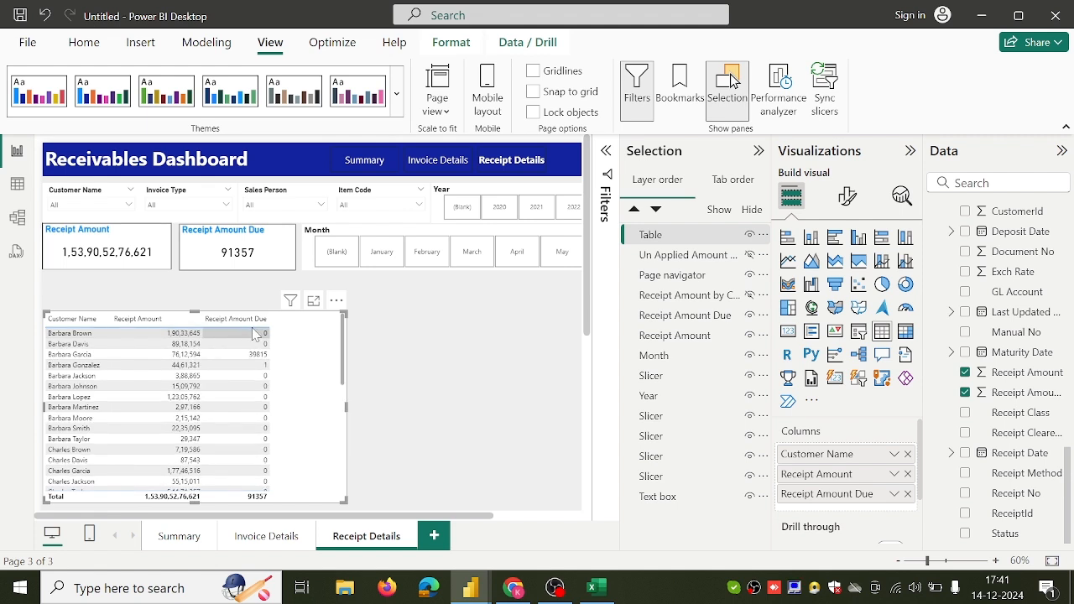
{"action": "left_click_drag", "start_coordinate": [284, 324], "coordinate": [312, 324]}
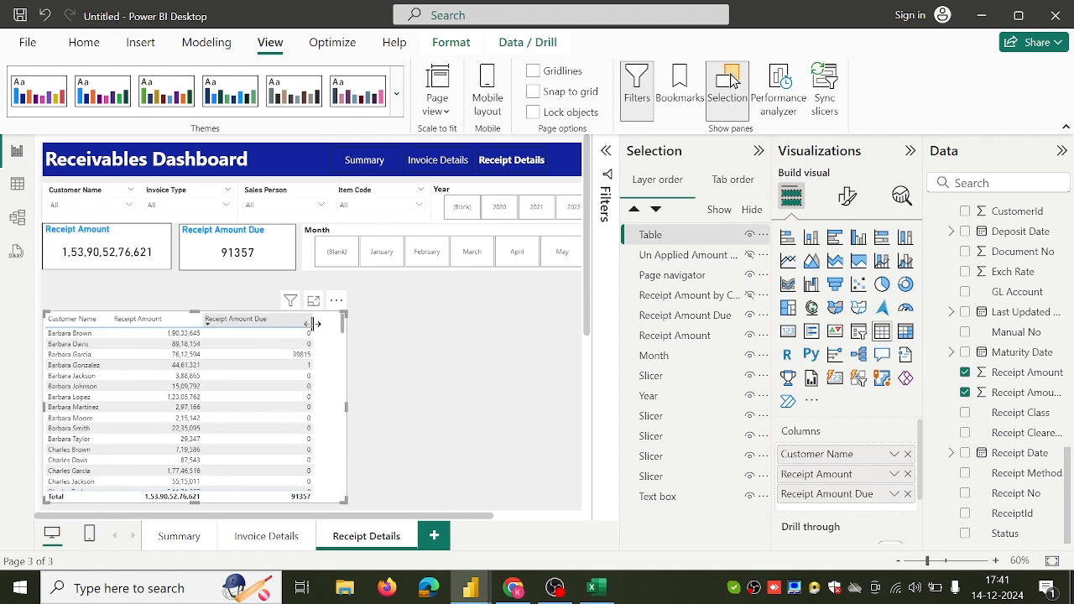
{"action": "left_click_drag", "start_coordinate": [202, 320], "coordinate": [228, 319]}
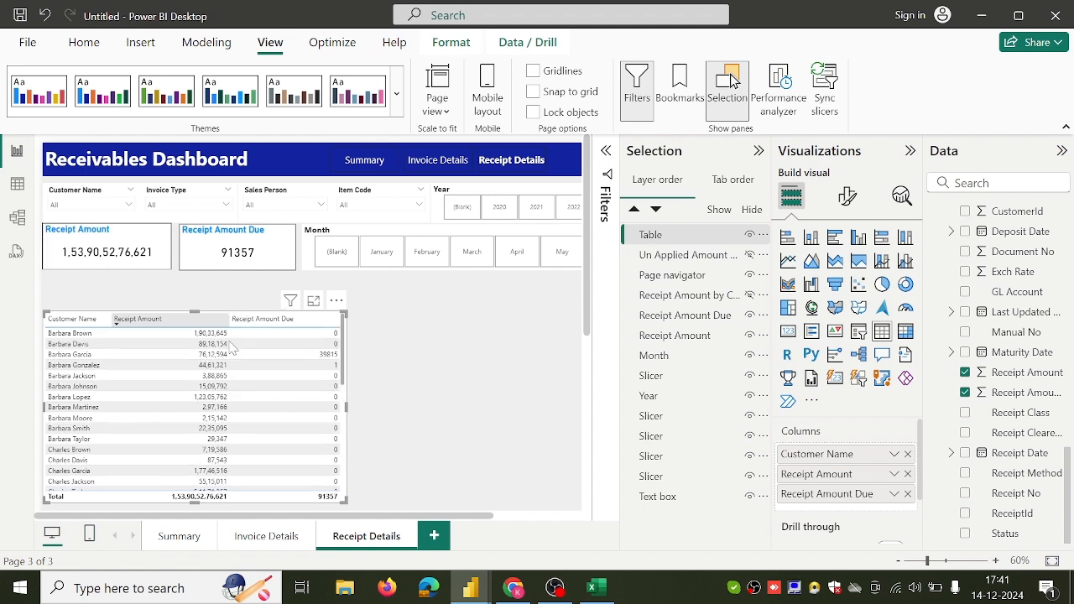
Step: Copy the Invoice Header table's formatting from Invoice Details to the Receipt Details table, and widen its two amount columns to fill the visual
{"action": "left_click", "coordinate": [276, 539]}
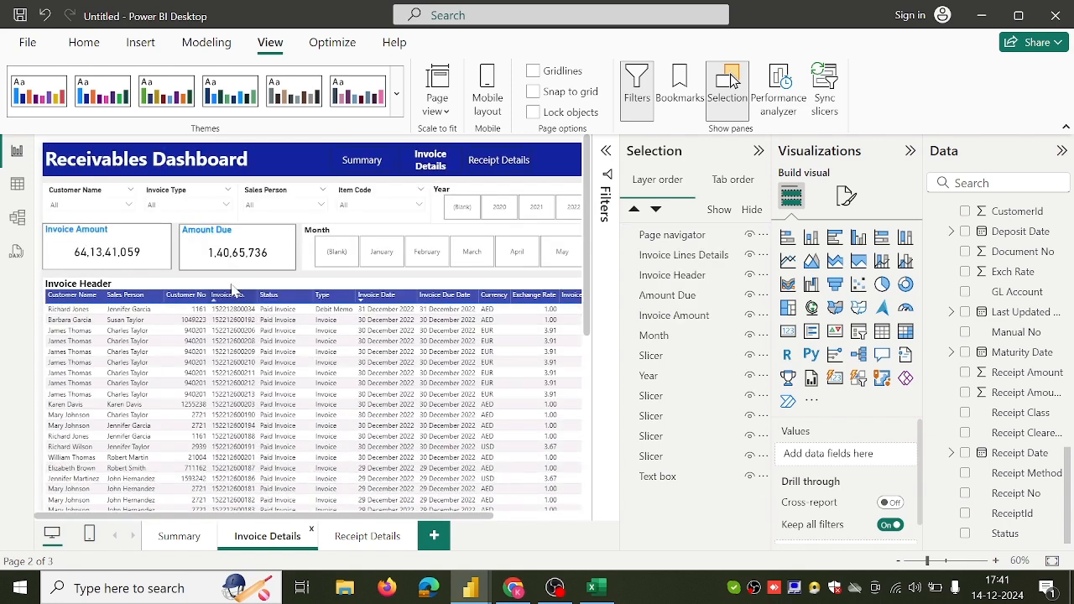
{"action": "left_click", "coordinate": [234, 286]}
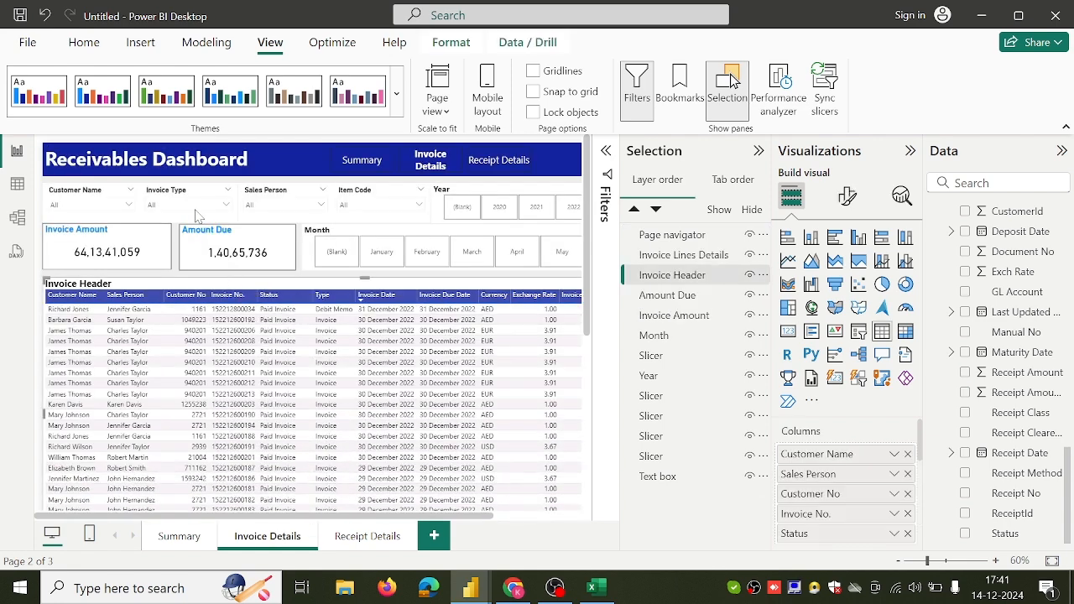
{"action": "left_click", "coordinate": [81, 47]}
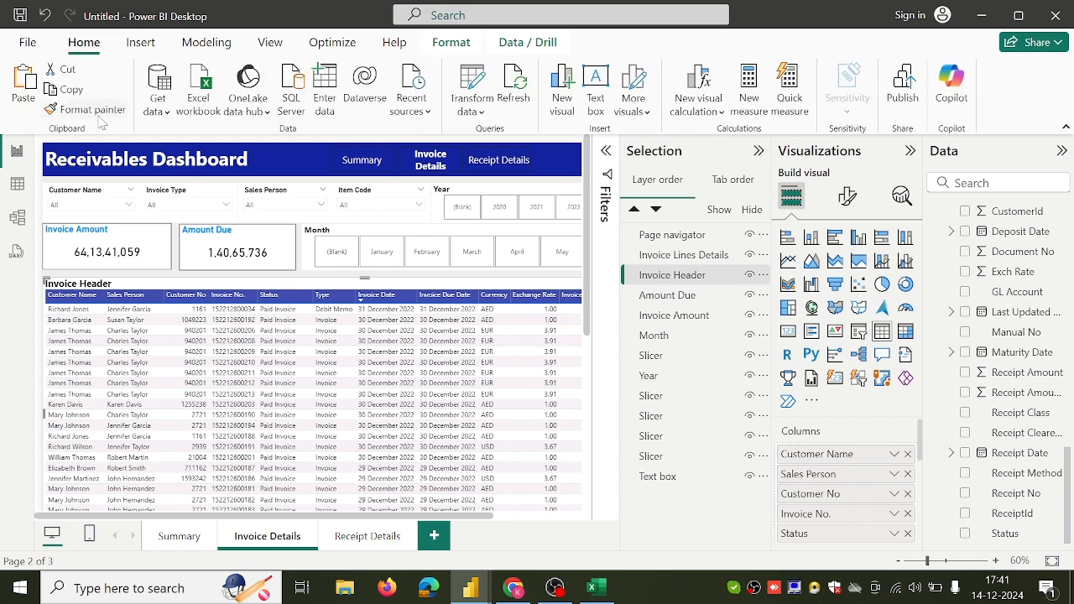
{"action": "left_click", "coordinate": [84, 109]}
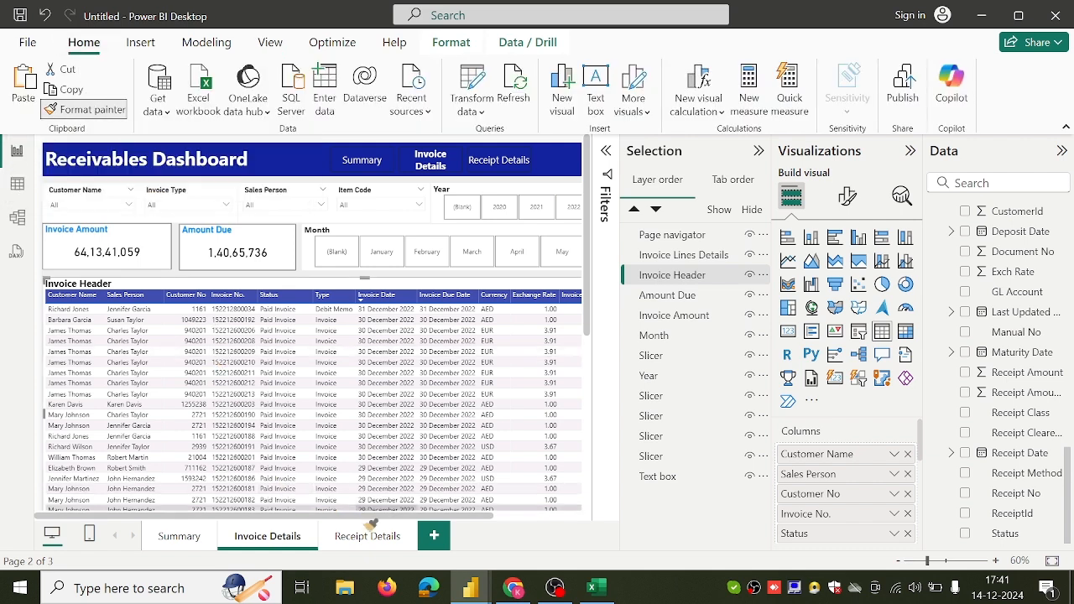
{"action": "left_click", "coordinate": [364, 537]}
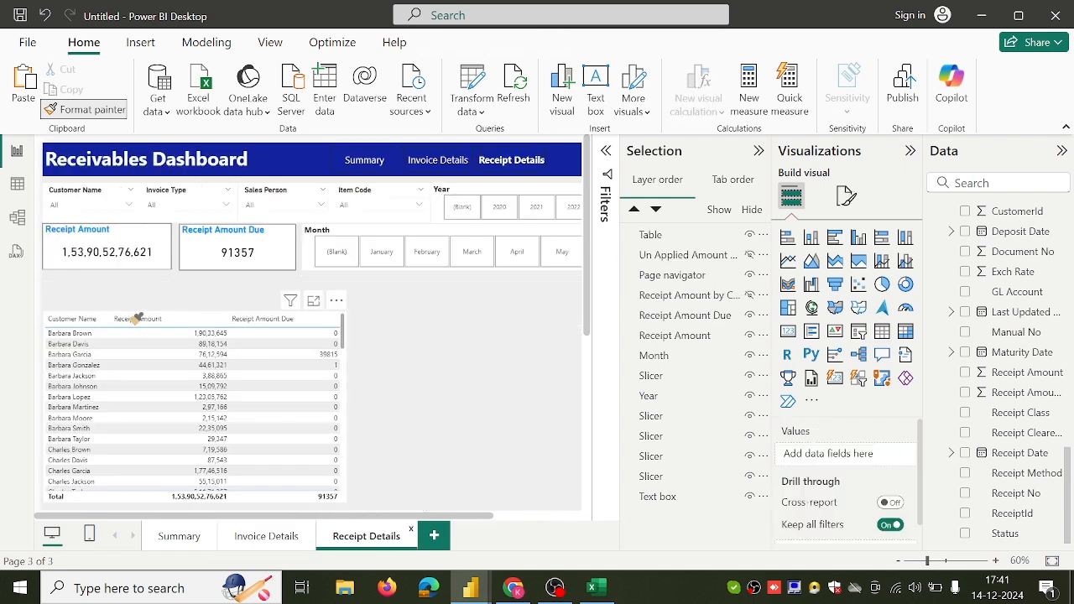
{"action": "left_click", "coordinate": [140, 498]}
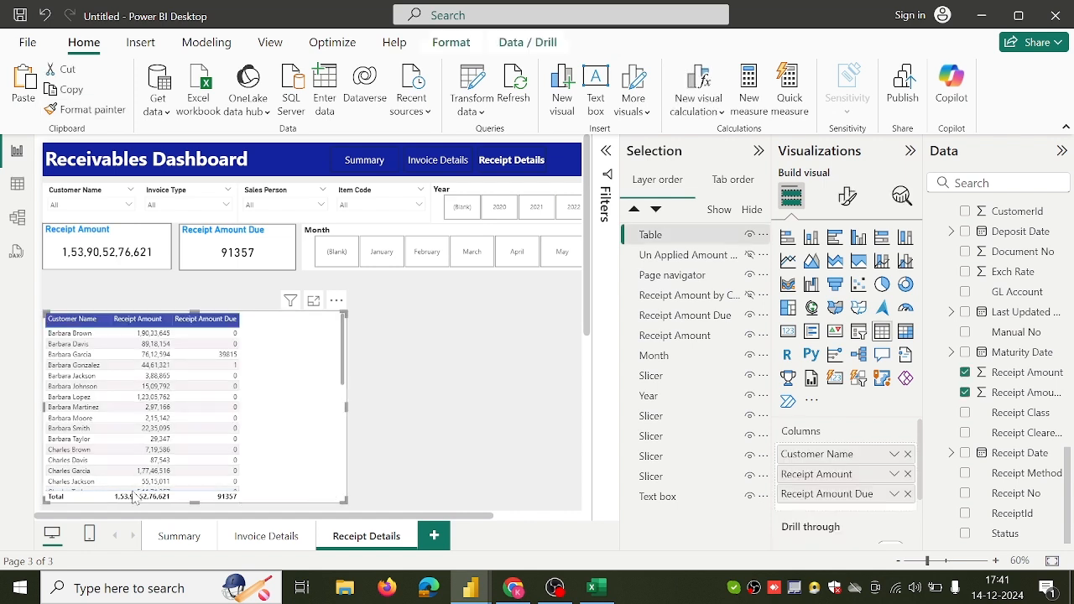
{"action": "left_click_drag", "start_coordinate": [170, 318], "coordinate": [211, 318]}
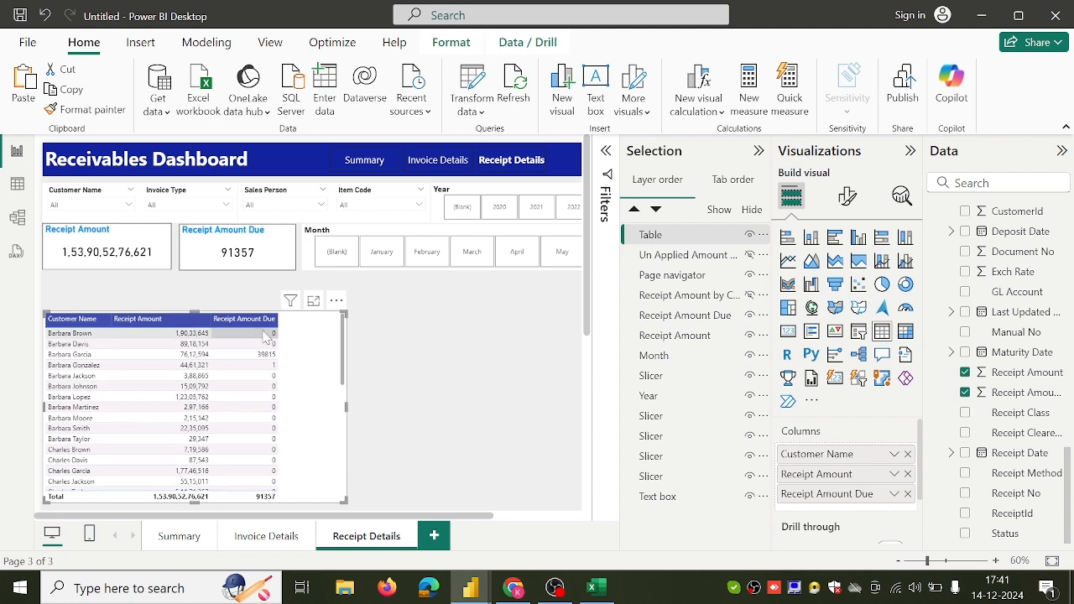
{"action": "left_click_drag", "start_coordinate": [278, 320], "coordinate": [339, 320]}
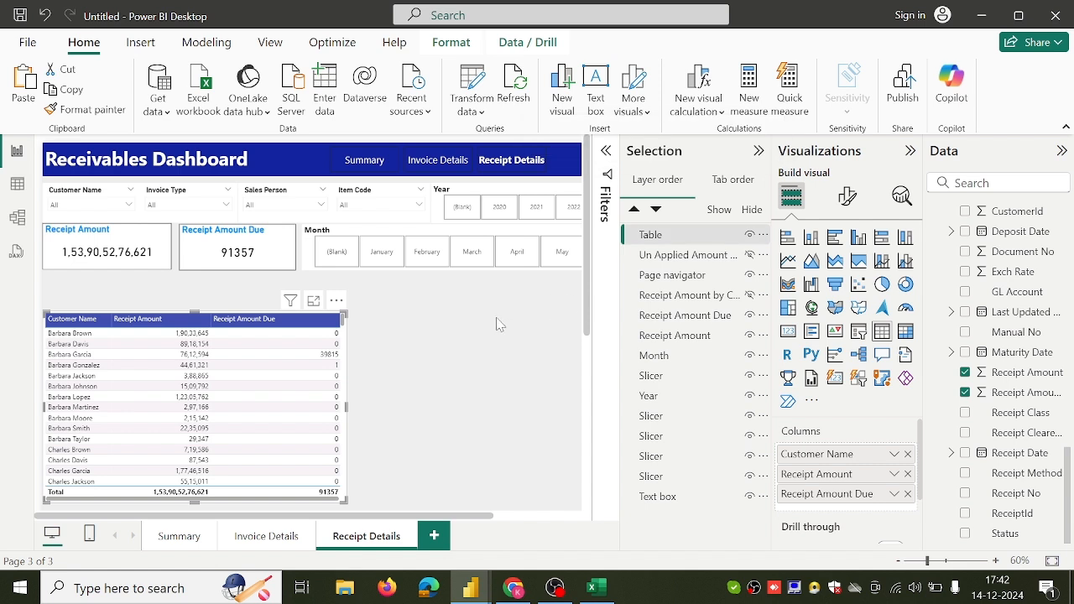
Step: Name the Receipt Details table visual Details and turn off its title
{"action": "double_click", "coordinate": [668, 238]}
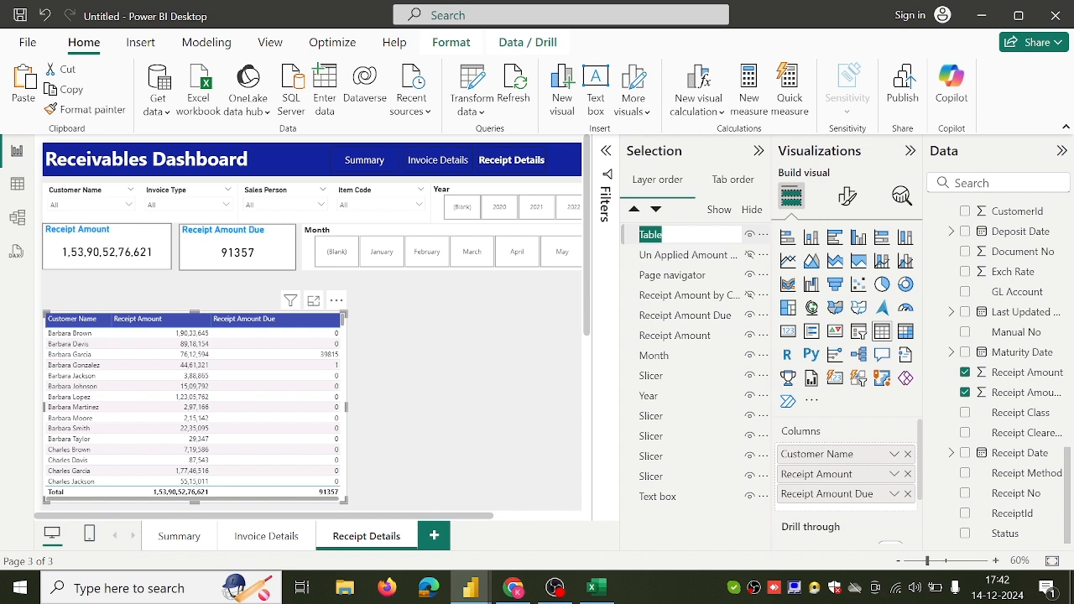
{"action": "key", "text": "BackSpace"}
{"action": "type", "text": "Details"}
{"action": "key", "text": "Return"}
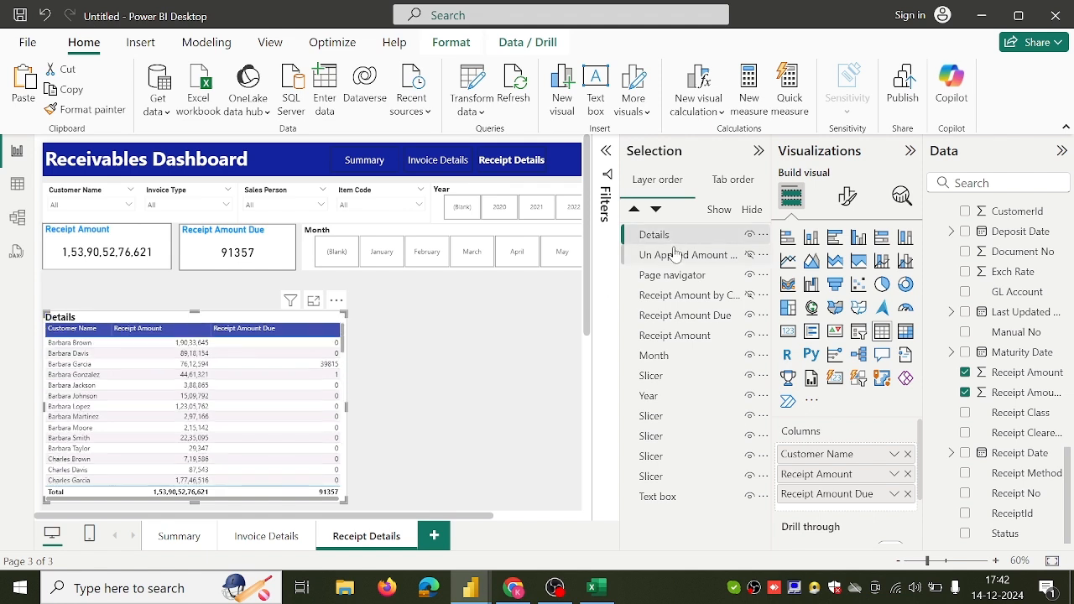
{"action": "left_click", "coordinate": [845, 201]}
{"action": "left_click", "coordinate": [846, 270]}
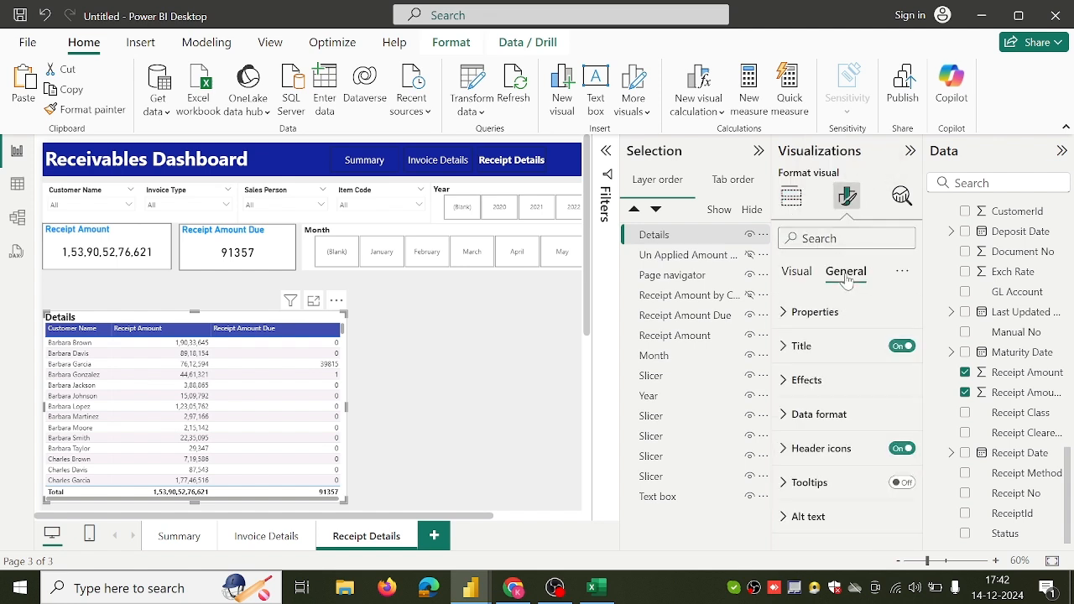
{"action": "left_click", "coordinate": [898, 347]}
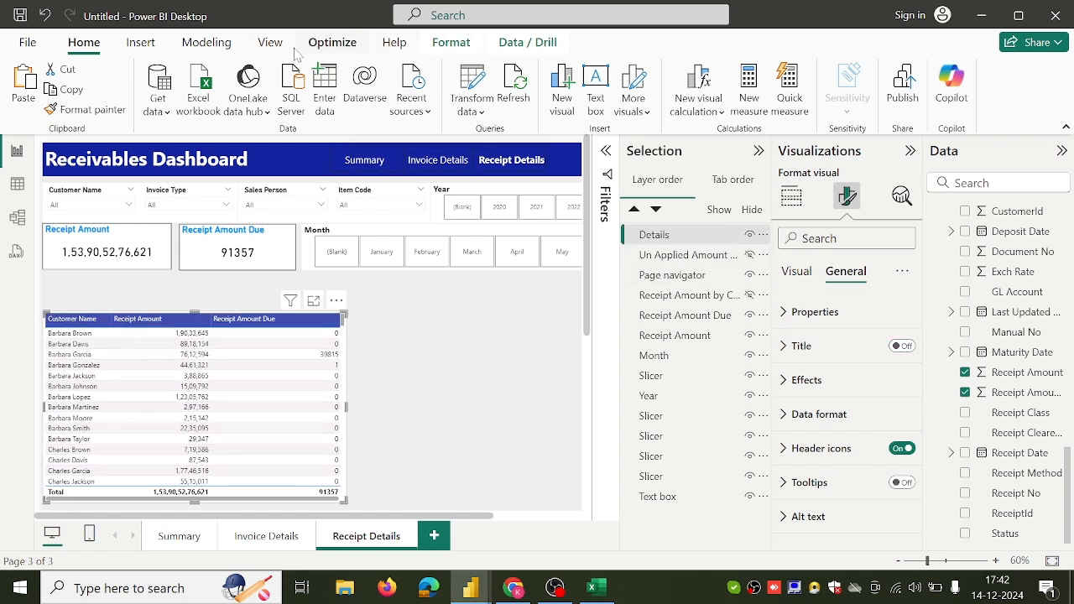
Step: Add a bookmark of the Receipt Details page with the Details table visible, and put it in a new bookmark group
{"action": "left_click", "coordinate": [268, 44]}
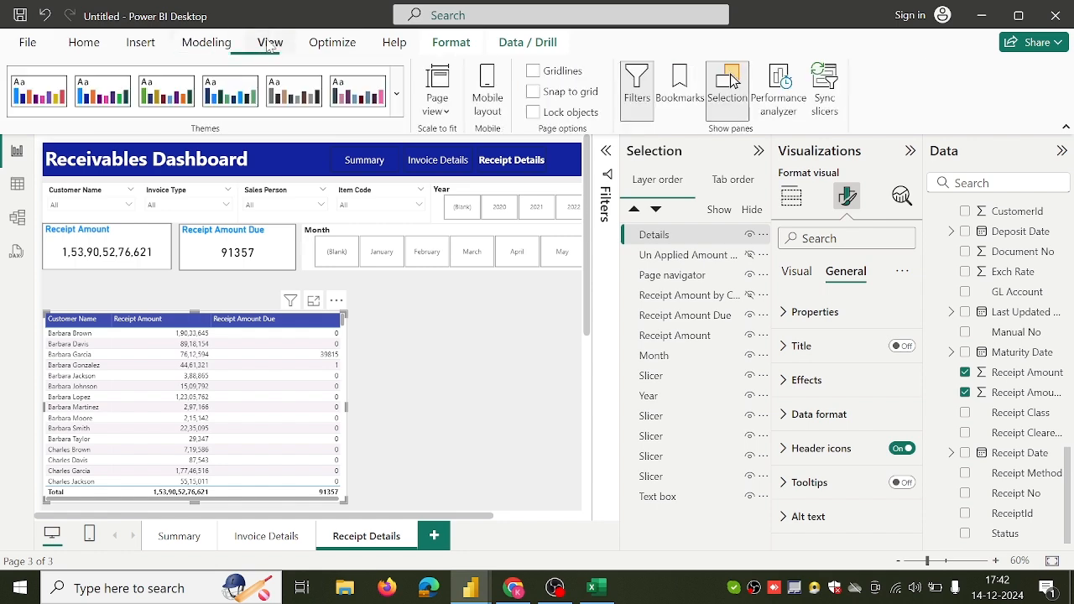
{"action": "left_click", "coordinate": [678, 92]}
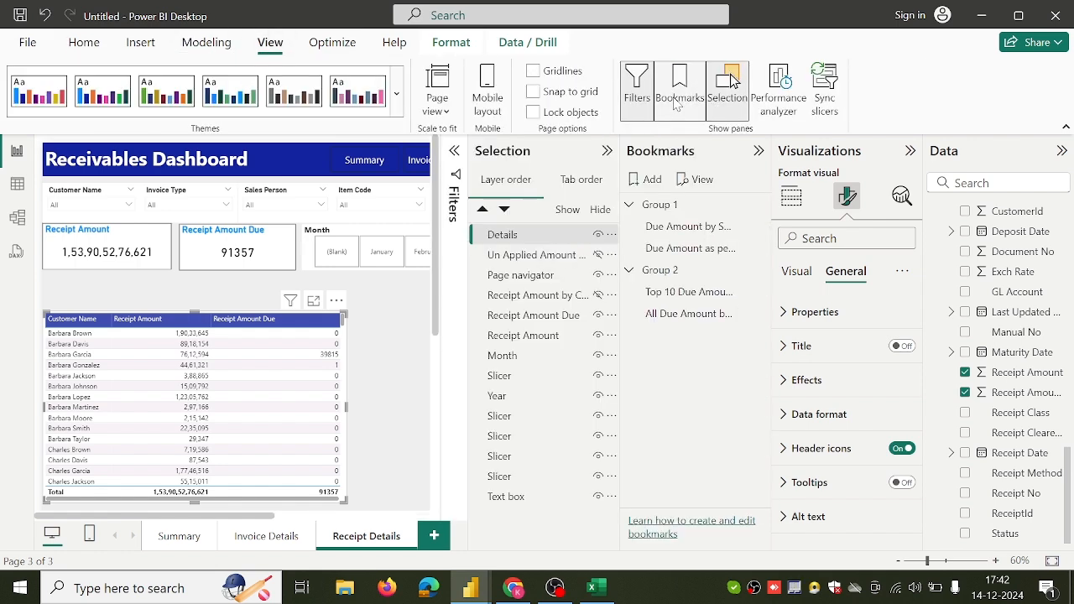
{"action": "left_click", "coordinate": [653, 179]}
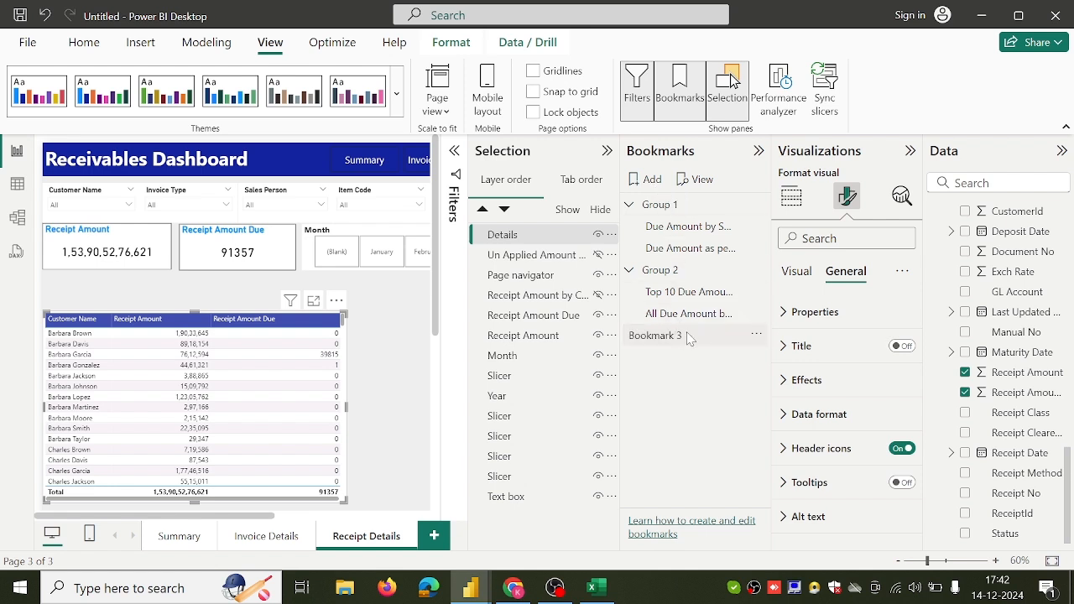
{"action": "left_click", "coordinate": [752, 334]}
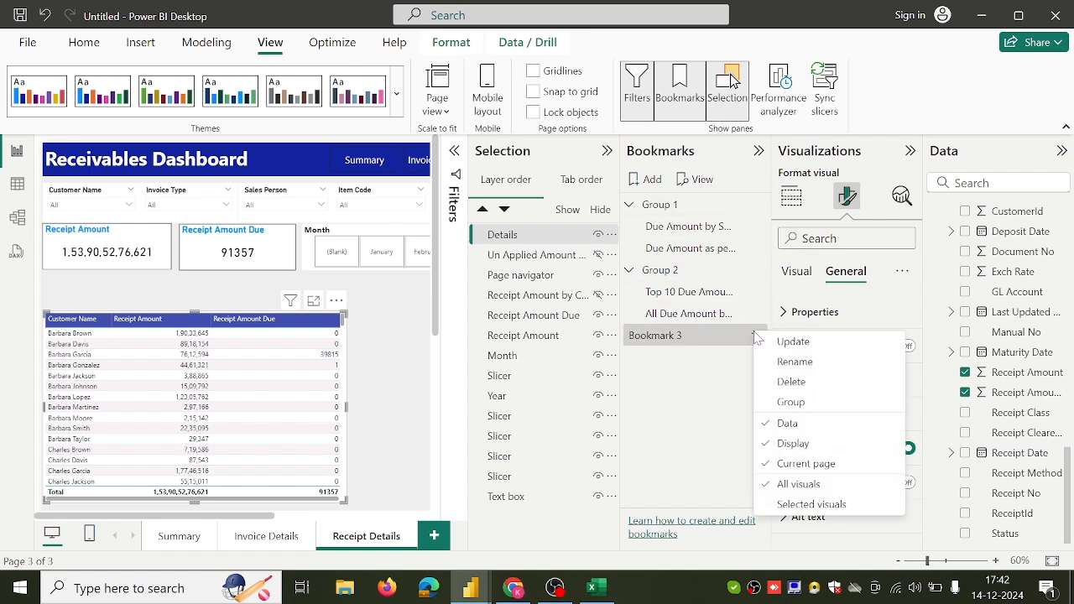
{"action": "left_click", "coordinate": [791, 402]}
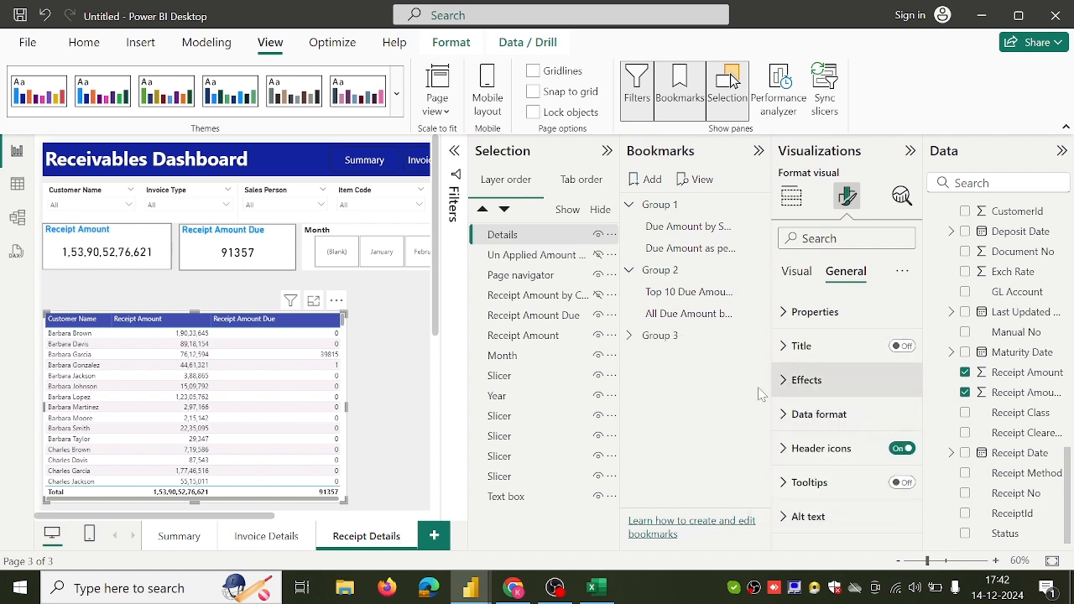
{"action": "left_click", "coordinate": [629, 336]}
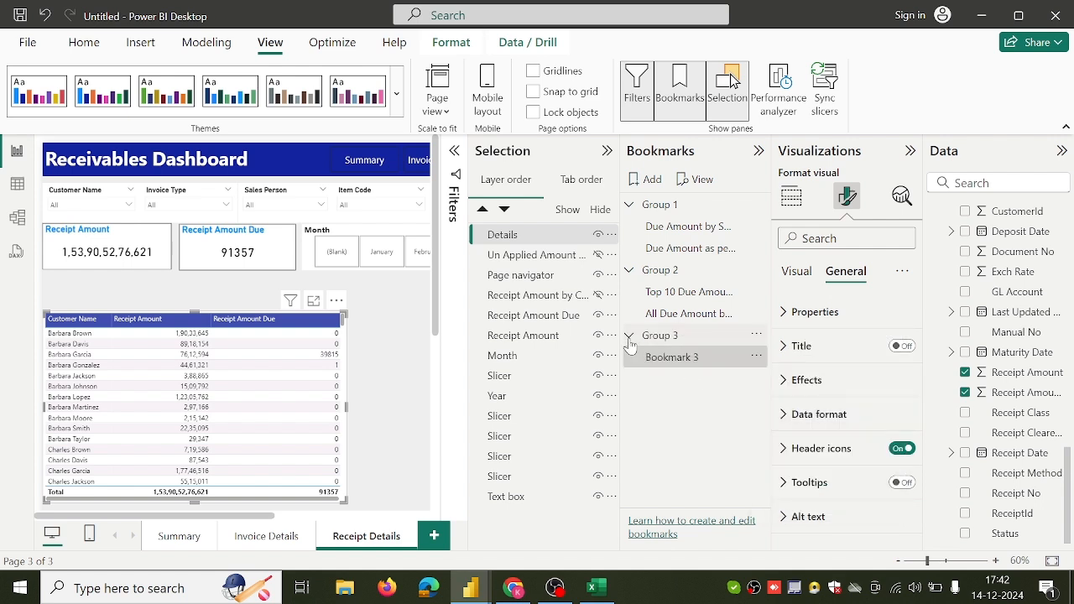
Step: Rename the bookmark in Group 3 as Details
{"action": "double_click", "coordinate": [707, 364]}
{"action": "key", "text": "BackSpace"}
{"action": "key", "text": "BackSpace"}
{"action": "key", "text": "BackSpace"}
{"action": "key", "text": "BackSpace"}
{"action": "key", "text": "BackSpace"}
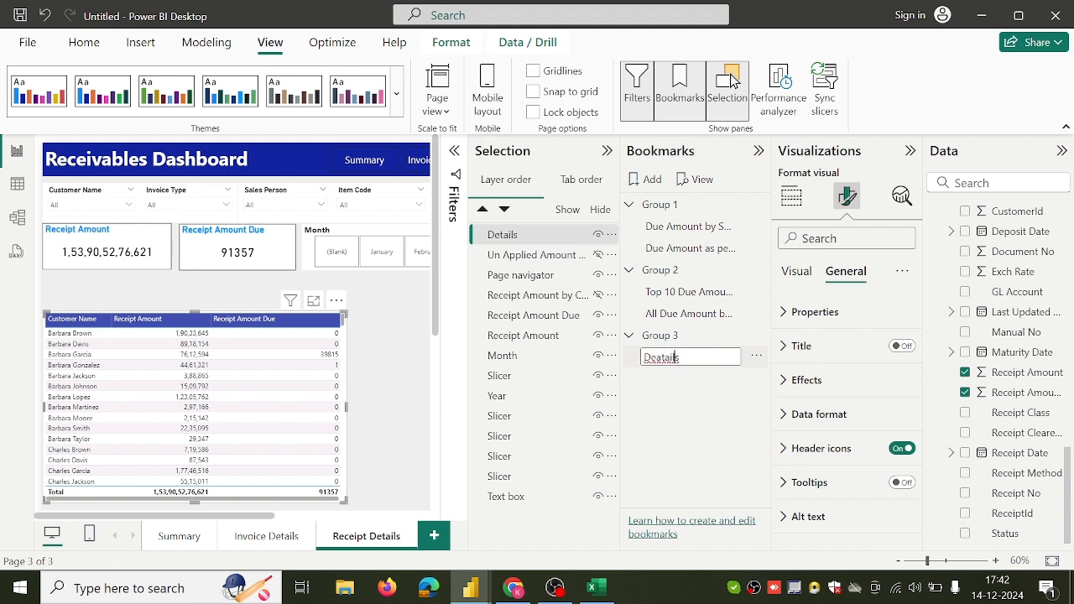
{"action": "key", "text": "BackSpace"}
{"action": "left_click", "coordinate": [700, 406]}
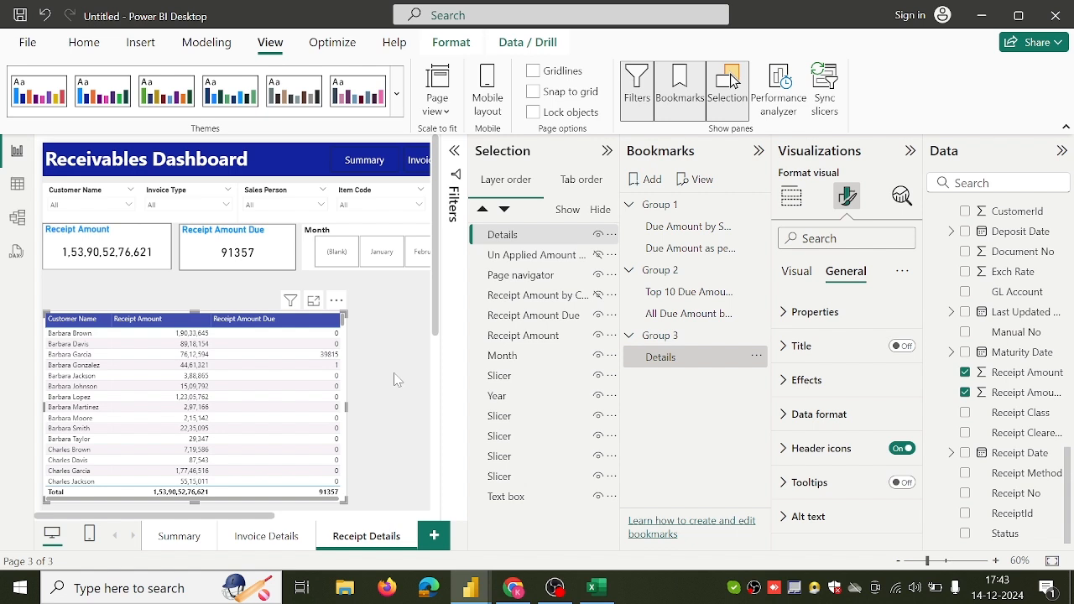
Step: Add a second bookmark with the Details table hidden and the Un Applied Amount by Customer chart shown
{"action": "left_click", "coordinate": [598, 234]}
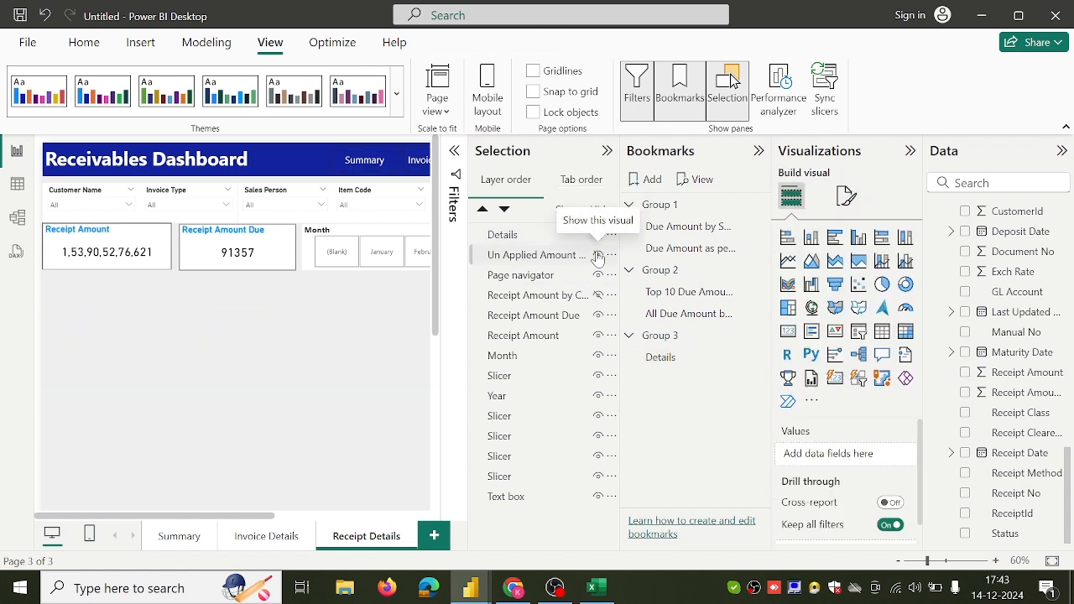
{"action": "left_click", "coordinate": [598, 255]}
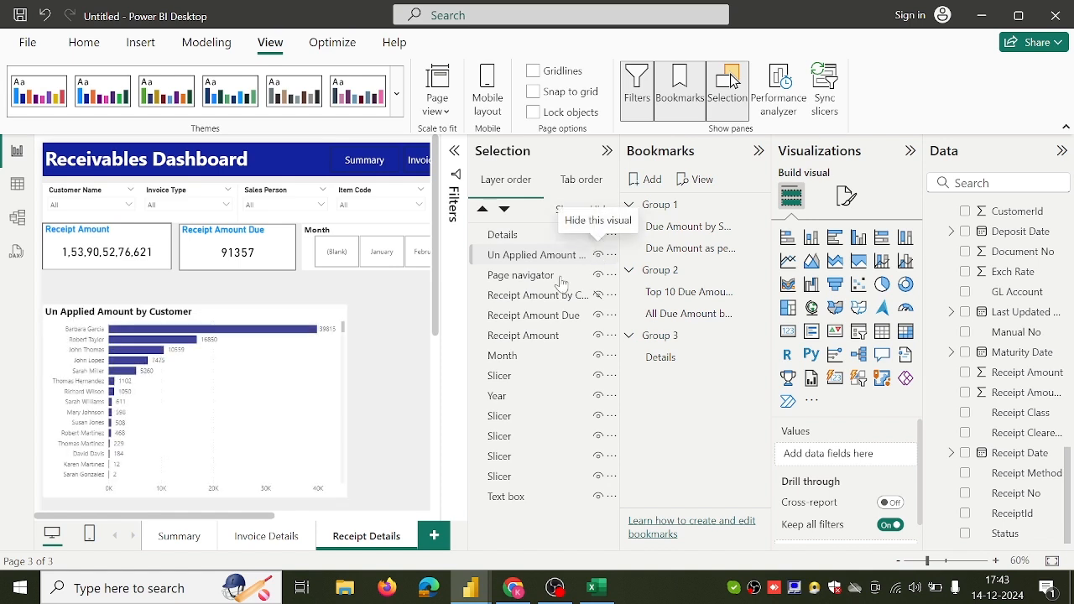
{"action": "left_click", "coordinate": [641, 183]}
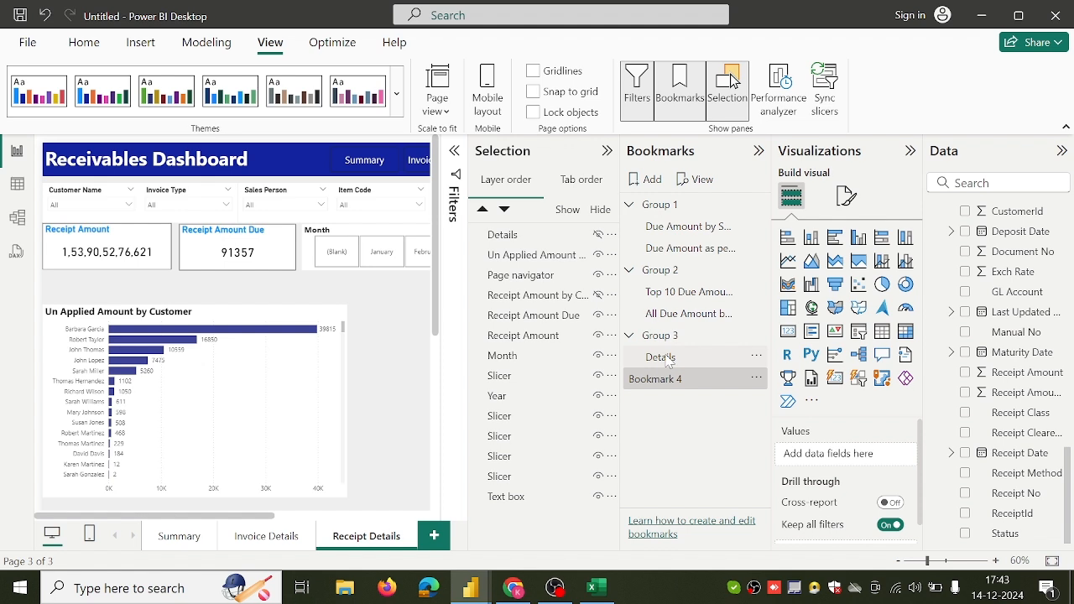
Step: Move Bookmark 4 into Group 3 above Details and rename it as Un Applied Amount by Customer
{"action": "left_click_drag", "start_coordinate": [700, 387], "coordinate": [700, 363]}
{"action": "double_click", "coordinate": [703, 362]}
{"action": "key", "text": "BackSpace"}
{"action": "key", "text": "BackSpace"}
{"action": "key", "text": "BackSpace"}
{"action": "key", "text": "BackSpace"}
{"action": "key", "text": "BackSpace"}
{"action": "key", "text": "BackSpace"}
{"action": "key", "text": "BackSpace"}
{"action": "key", "text": "BackSpace"}
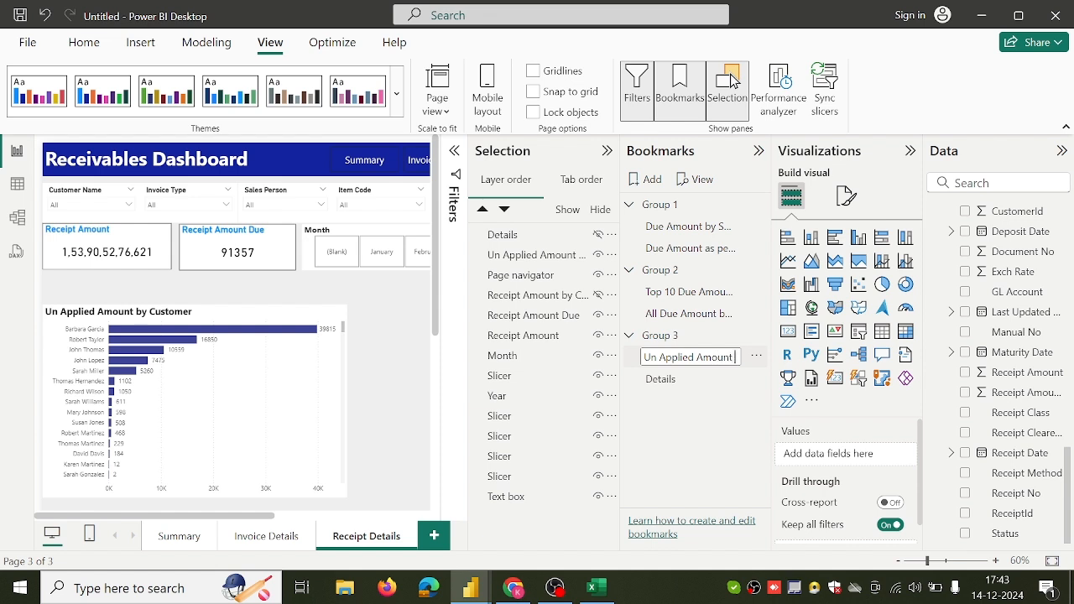
{"action": "type", "text": "by Customer"}
{"action": "left_click", "coordinate": [700, 408]}
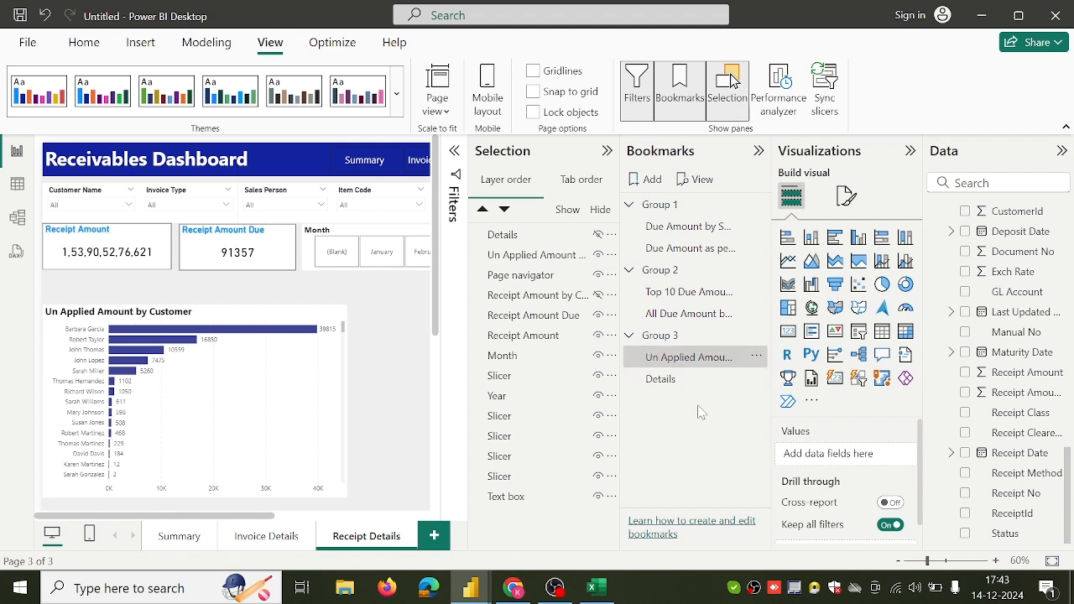
Step: Hide the Un Applied Amount chart, show Receipt Amount by Customer, and add this view as a new bookmark at the start of Group 3
{"action": "left_click", "coordinate": [598, 255]}
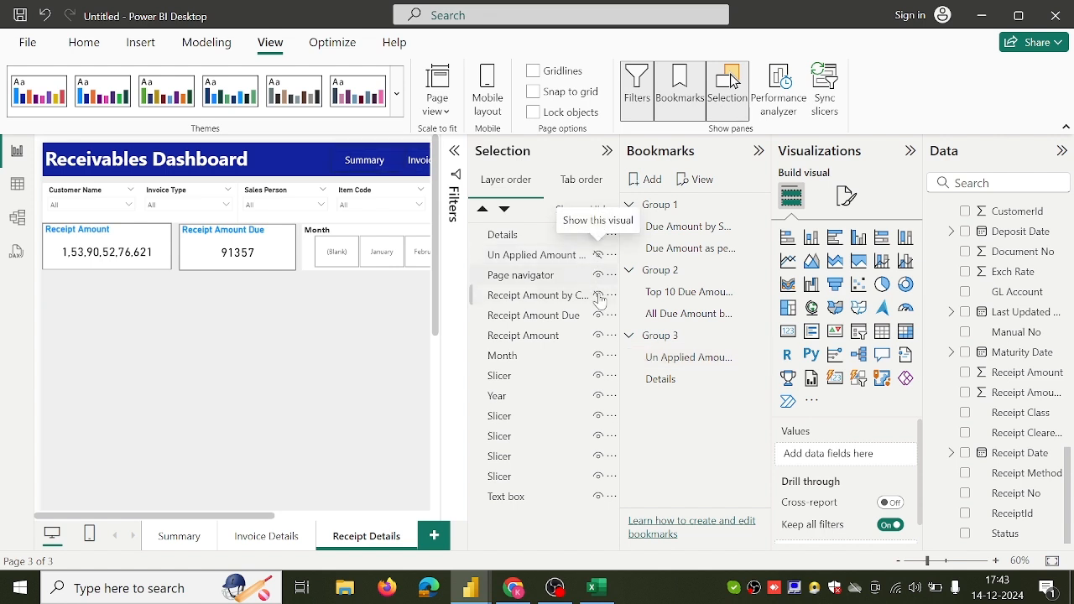
{"action": "left_click", "coordinate": [599, 299]}
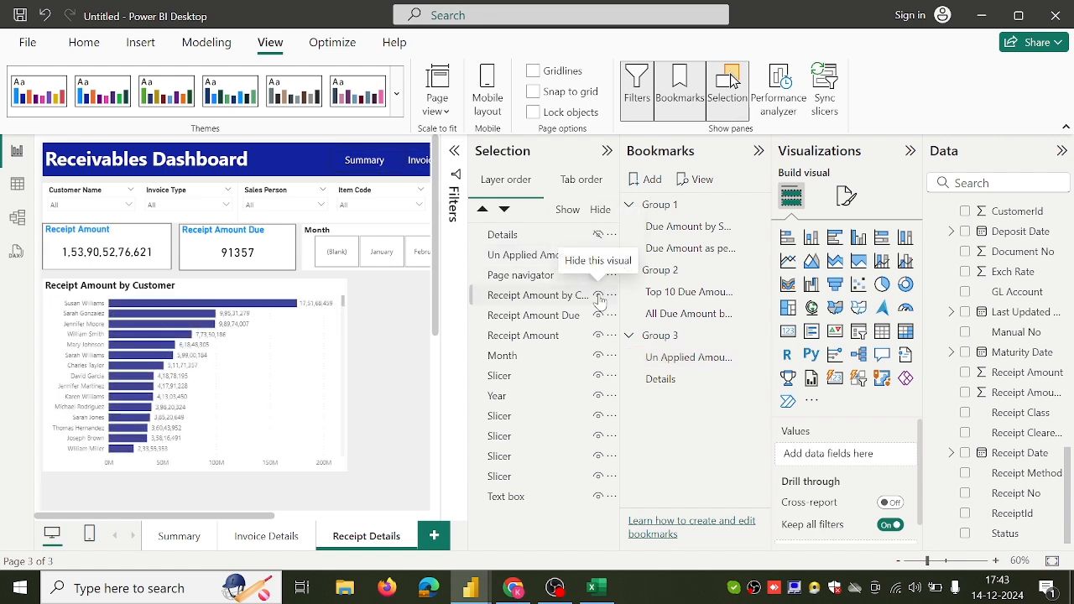
{"action": "left_click", "coordinate": [648, 181]}
{"action": "left_click_drag", "start_coordinate": [686, 410], "coordinate": [696, 357]}
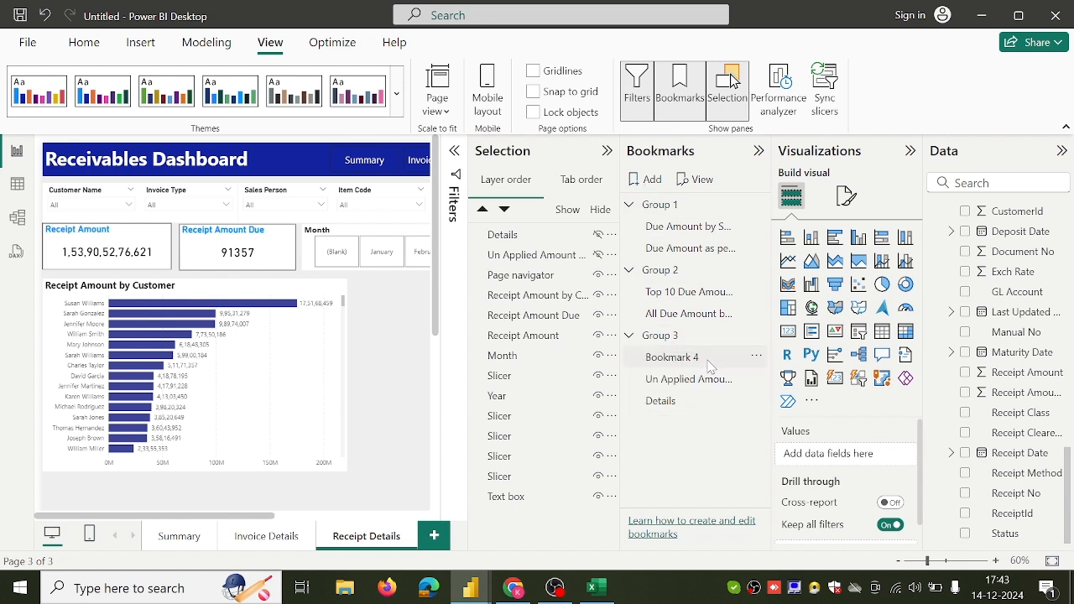
Step: Rename the first bookmark in Group 3 as Receipt Amount by Customer
{"action": "double_click", "coordinate": [707, 367]}
{"action": "key", "text": "BackSpace"}
{"action": "key", "text": "BackSpace"}
{"action": "key", "text": "BackSpace"}
{"action": "key", "text": "BackSpace"}
{"action": "key", "text": "BackSpace"}
{"action": "key", "text": "BackSpace"}
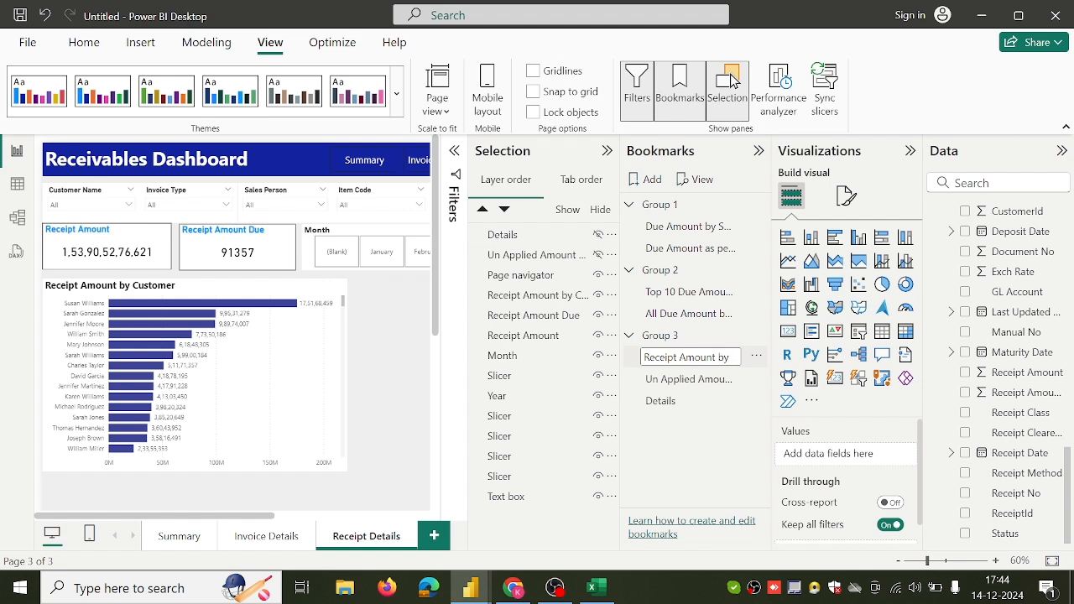
{"action": "type", "text": "ustomer"}
{"action": "key", "text": "Return"}
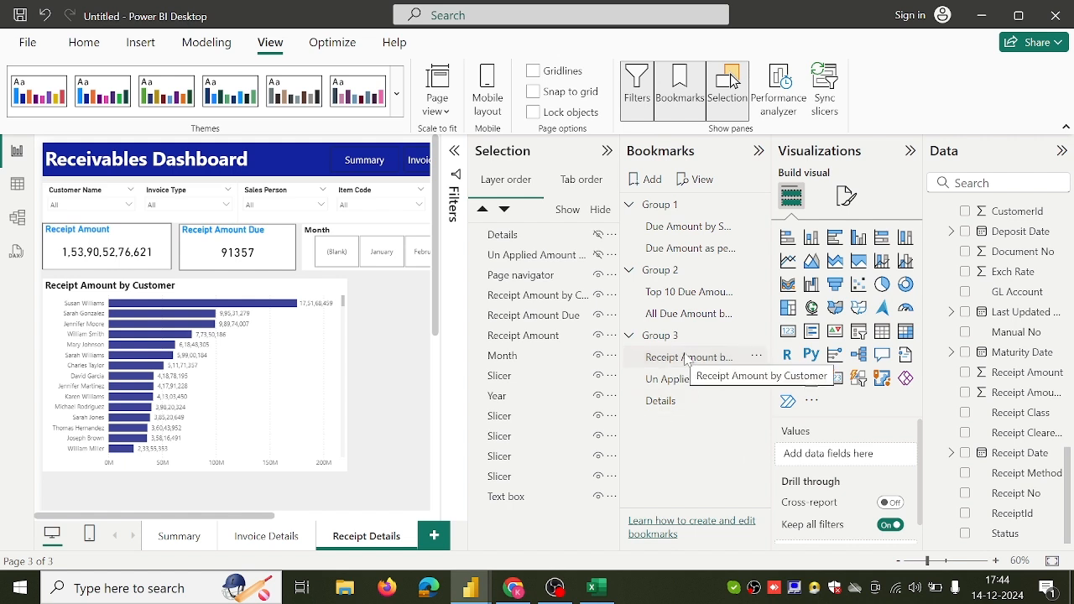
Step: Insert a bookmark navigator and place it above the Receipt Amount by Customer chart, shifting the chart down to make room
{"action": "left_click", "coordinate": [756, 156]}
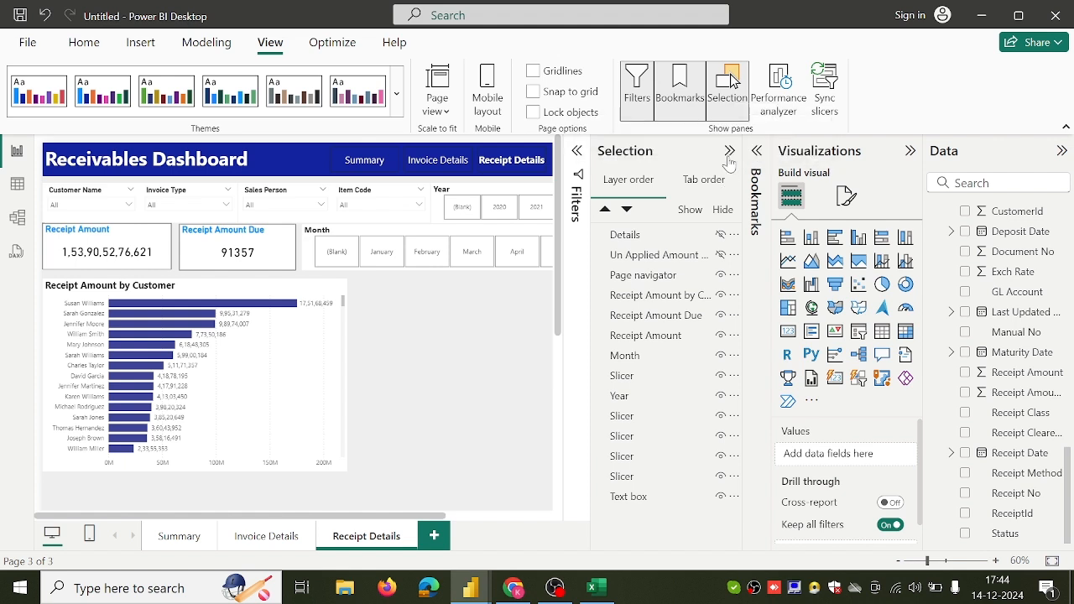
{"action": "left_click", "coordinate": [728, 156]}
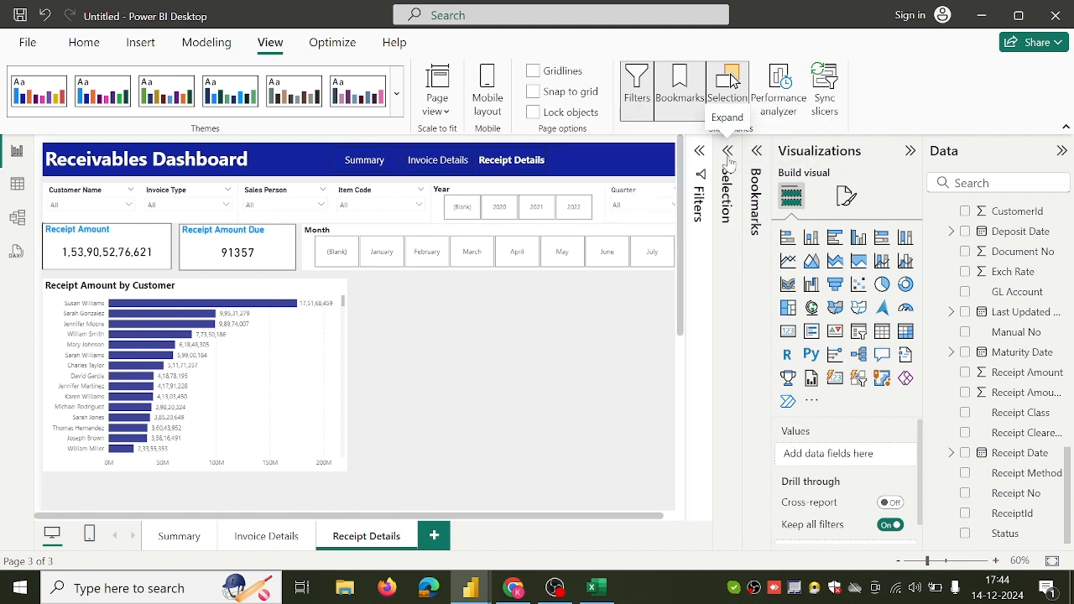
{"action": "left_click", "coordinate": [140, 43]}
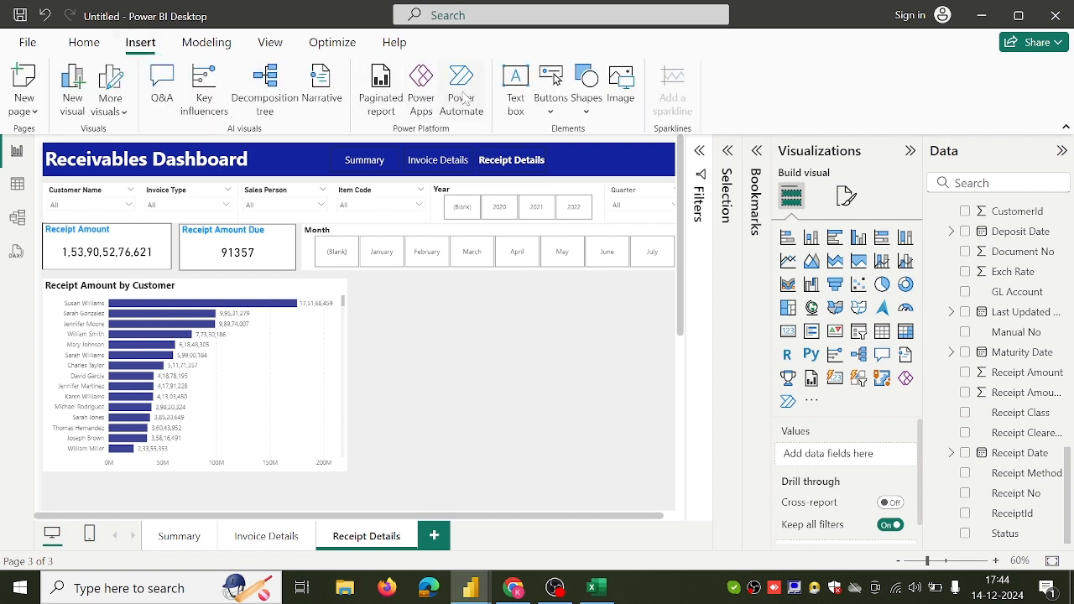
{"action": "left_click", "coordinate": [550, 104]}
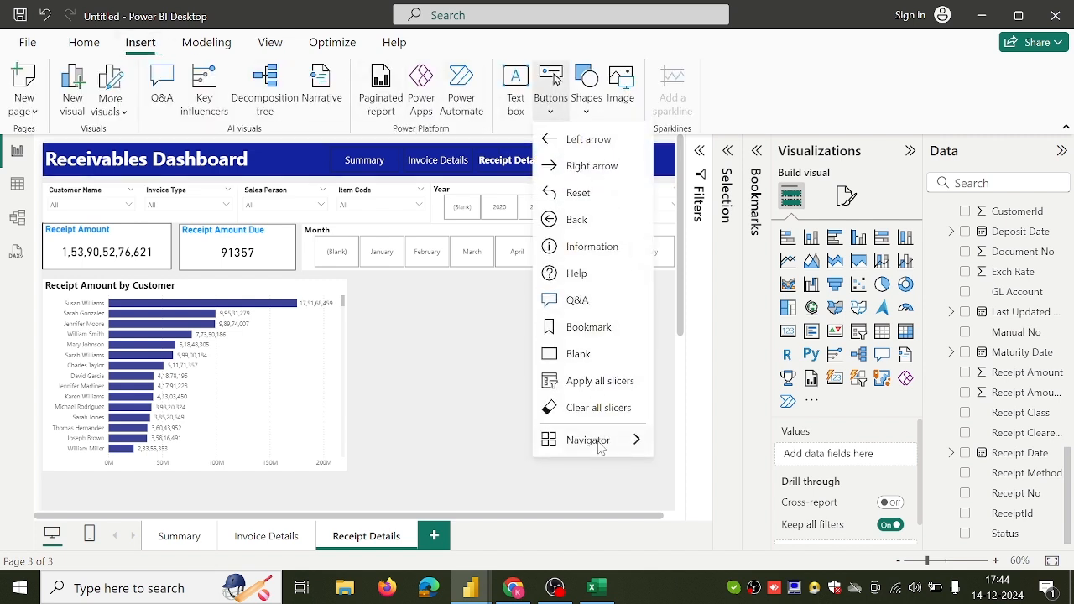
{"action": "mouse_move", "coordinate": [599, 445]}
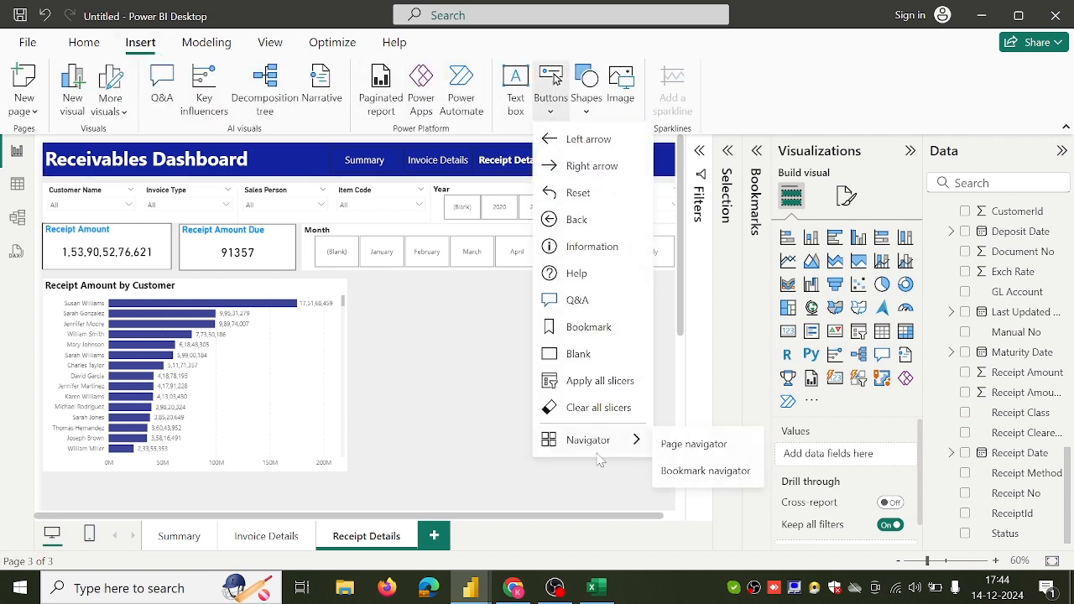
{"action": "left_click", "coordinate": [683, 470]}
{"action": "left_click_drag", "start_coordinate": [285, 340], "coordinate": [270, 373]}
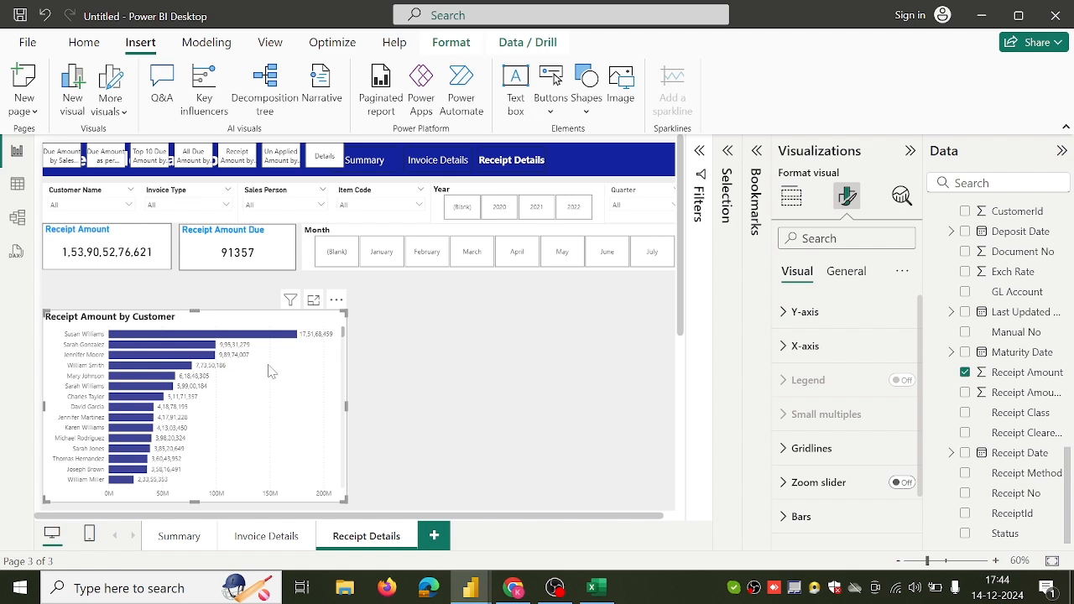
{"action": "left_click_drag", "start_coordinate": [217, 170], "coordinate": [227, 304]}
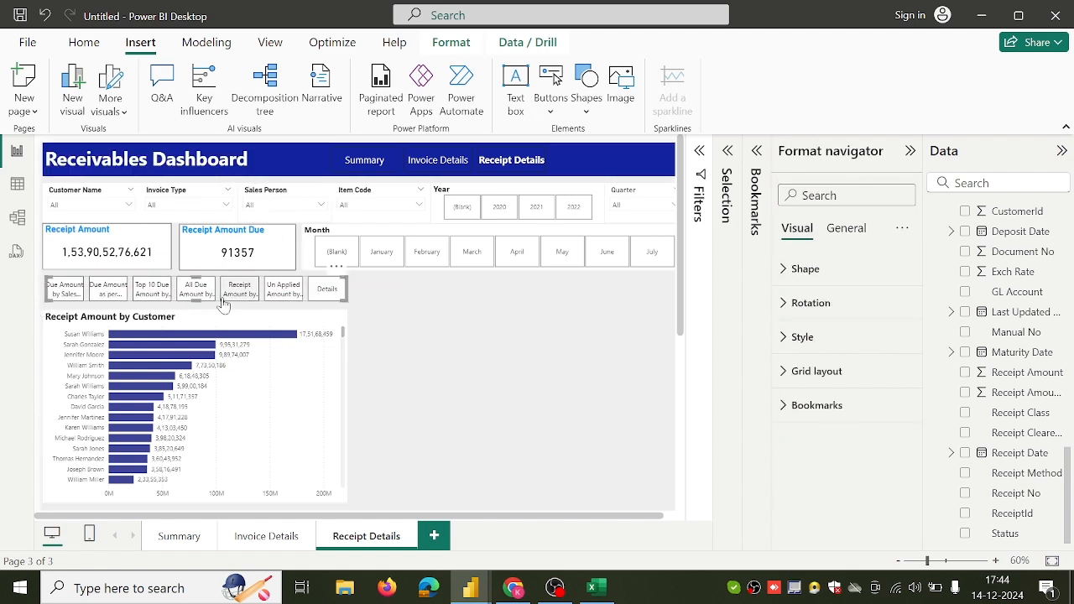
Step: Copy the format of the Summary page's Due Amount bookmark navigator onto the Receipt Details bookmark navigator with the Format painter
{"action": "left_click", "coordinate": [240, 536]}
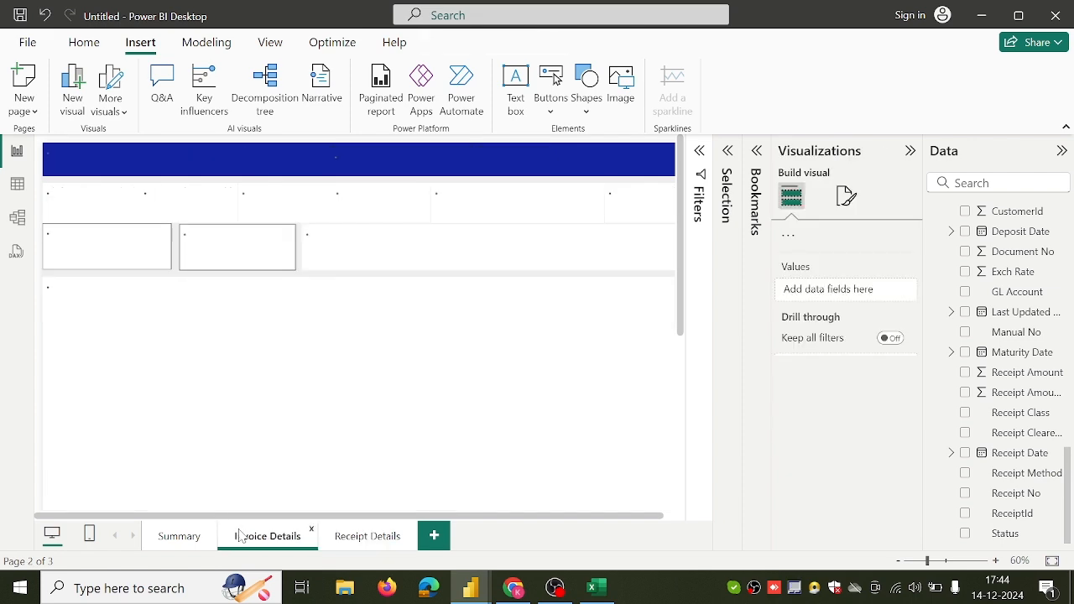
{"action": "left_click", "coordinate": [178, 536]}
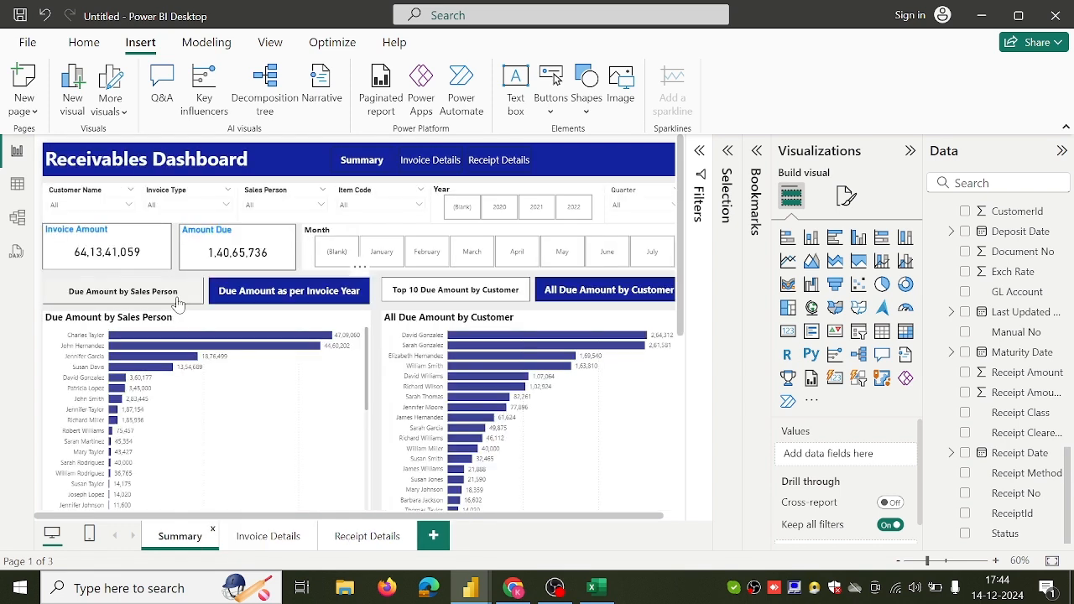
{"action": "left_click", "coordinate": [208, 304]}
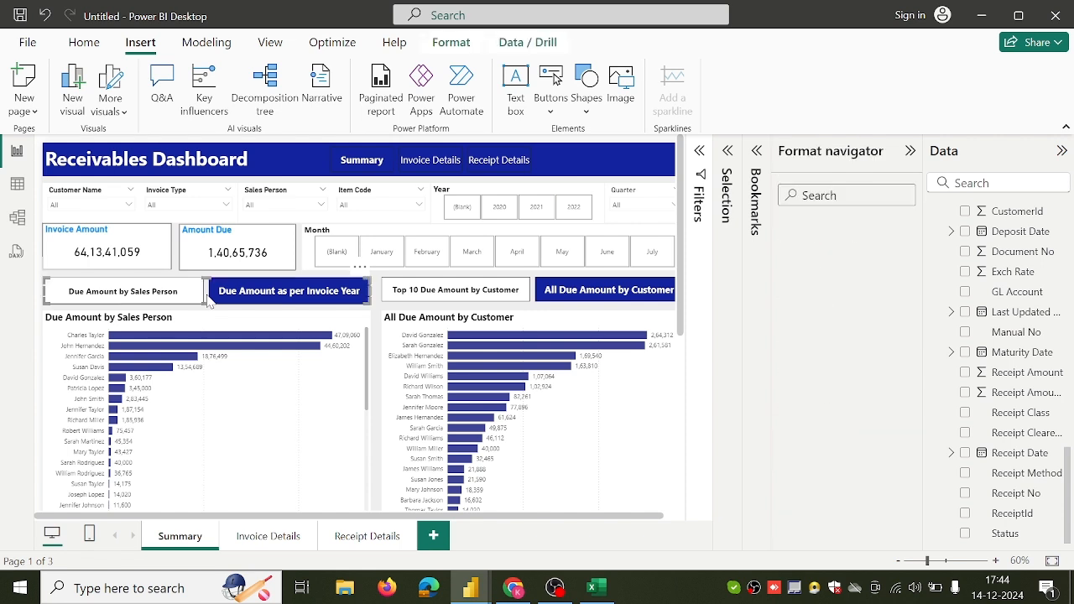
{"action": "left_click", "coordinate": [87, 46]}
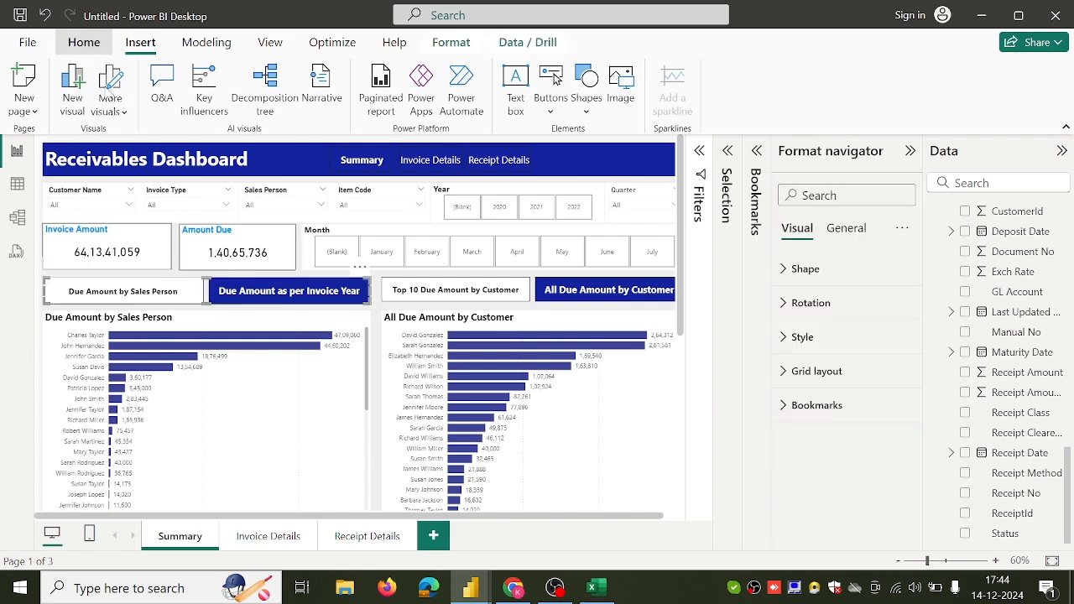
{"action": "left_click", "coordinate": [92, 110]}
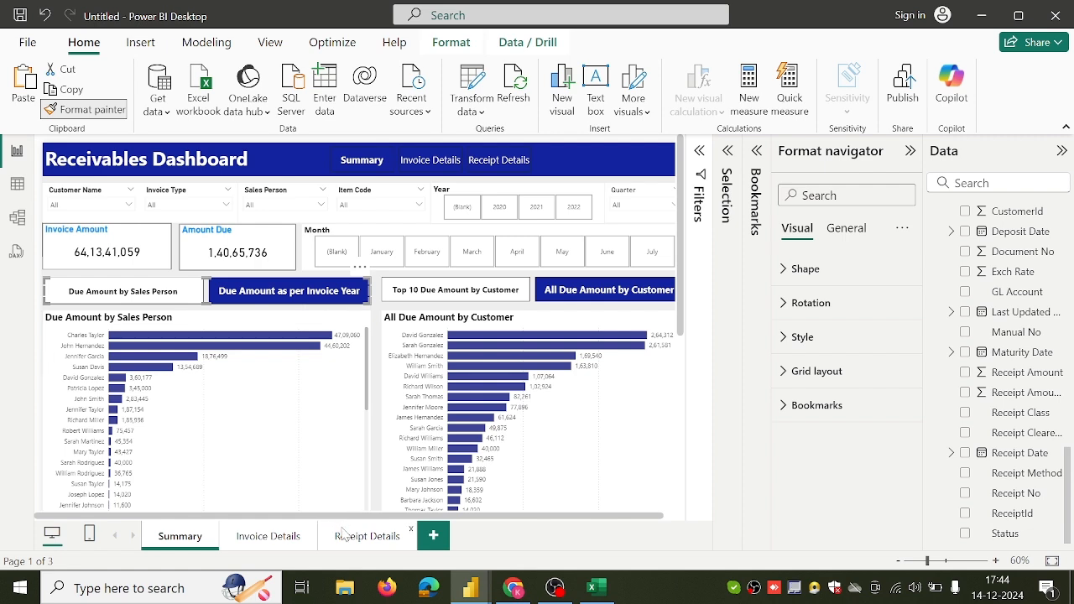
{"action": "left_click", "coordinate": [344, 535]}
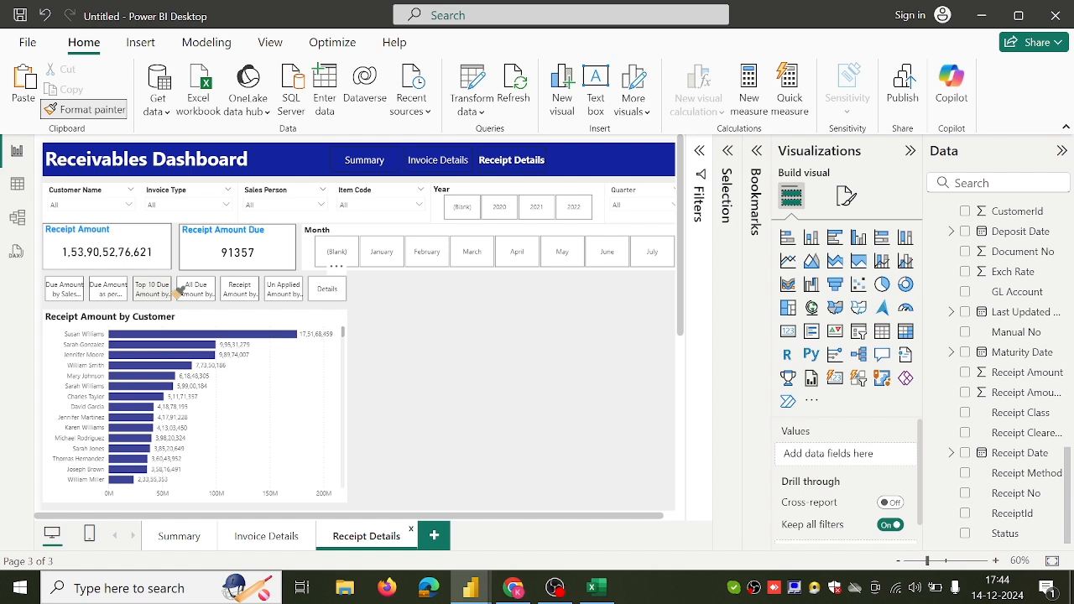
{"action": "left_click", "coordinate": [170, 290]}
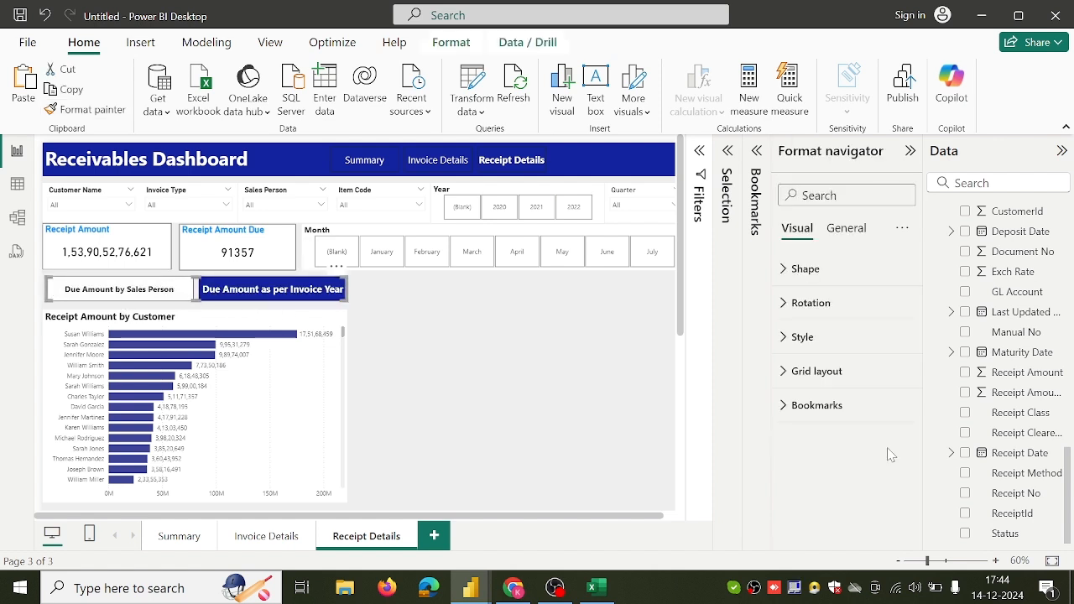
Step: Set the Receipt Details bookmark navigator to use the Group 3 bookmarks
{"action": "left_click", "coordinate": [830, 406]}
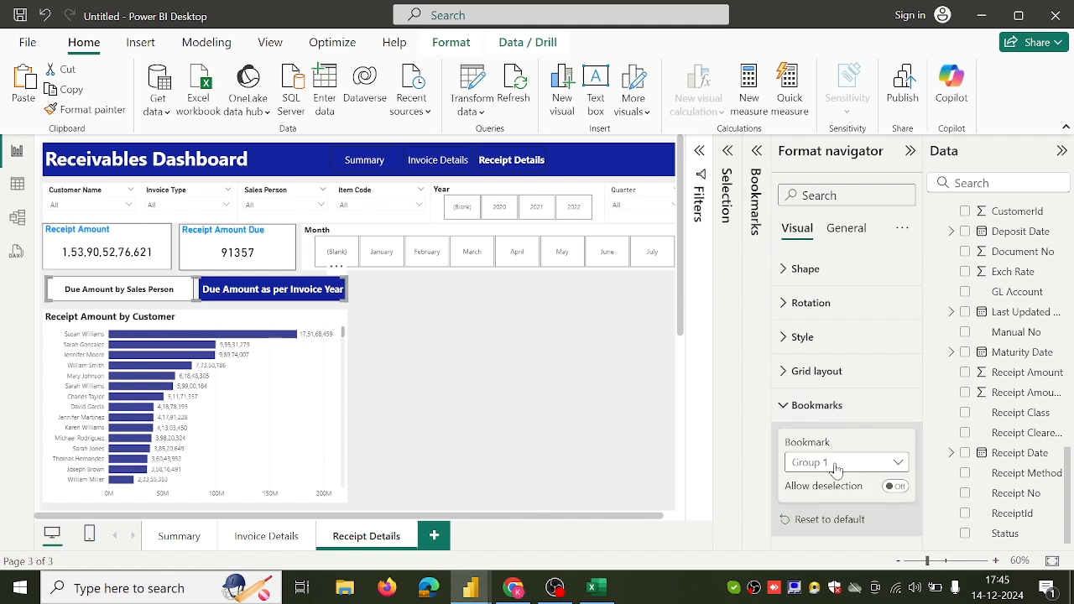
{"action": "left_click", "coordinate": [836, 463]}
{"action": "left_click", "coordinate": [842, 543]}
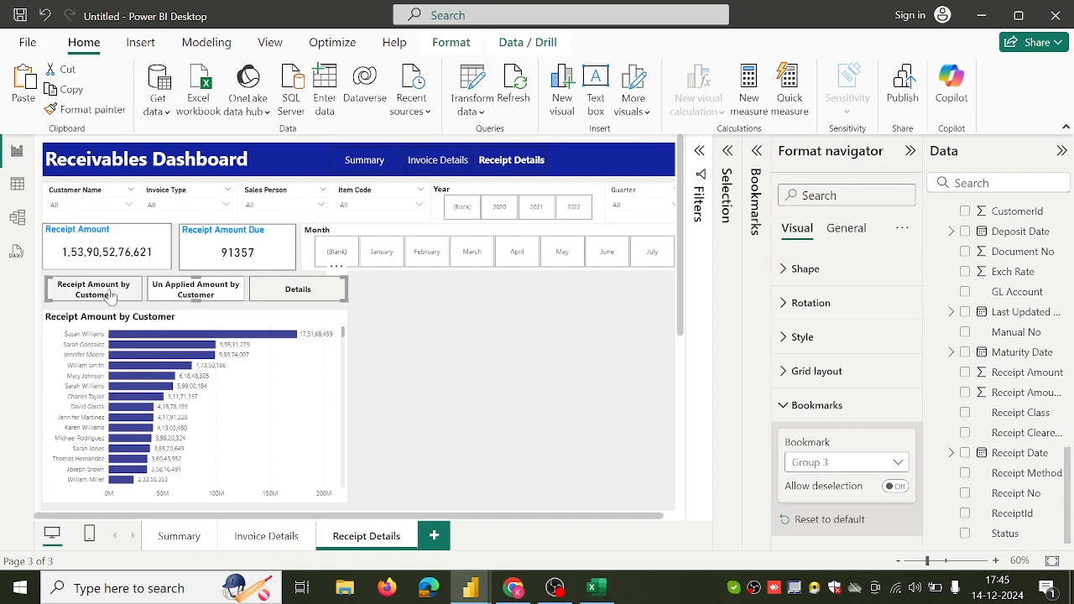
Step: Test the Receipt Amount by Customer, Un Applied Amount by Customer and Details navigator buttons
{"action": "left_click", "coordinate": [110, 297], "text": "ctrl"}
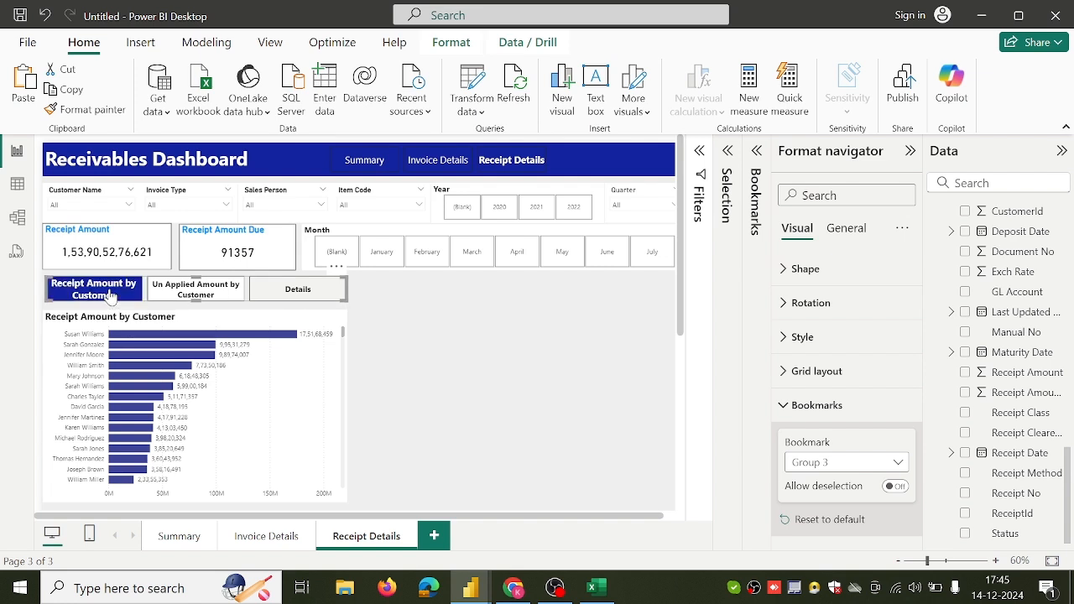
{"action": "left_click", "coordinate": [177, 297], "text": "ctrl"}
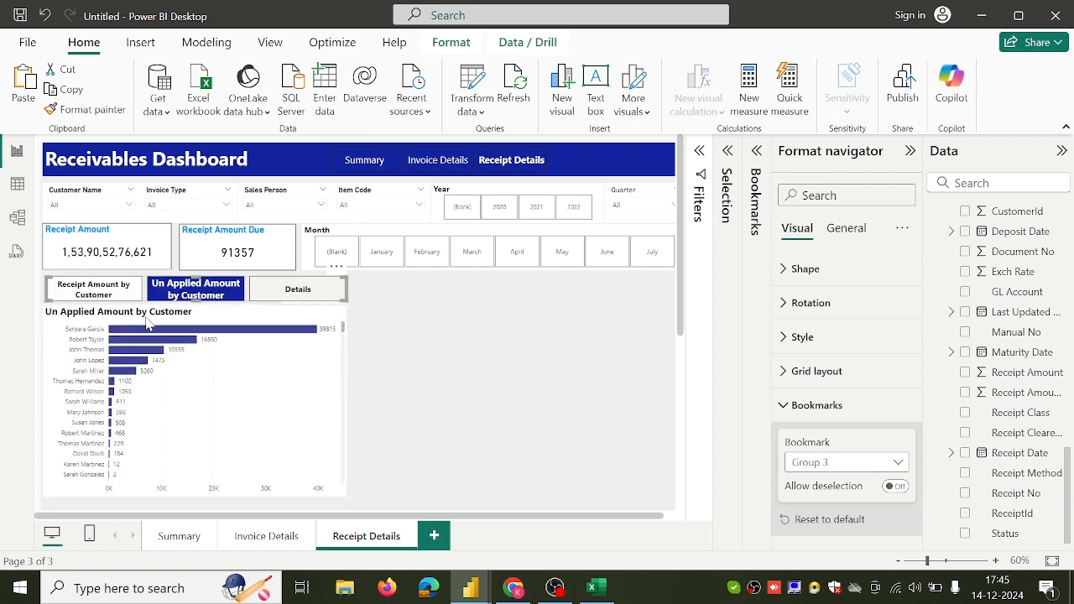
{"action": "left_click", "coordinate": [261, 291], "text": "ctrl"}
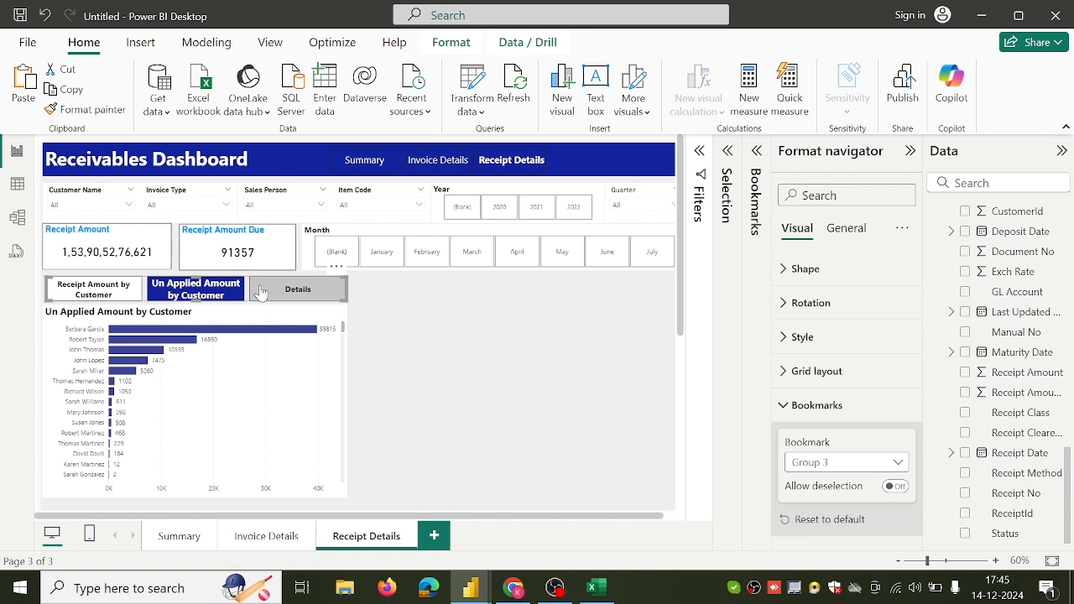
{"action": "left_click", "coordinate": [385, 354]}
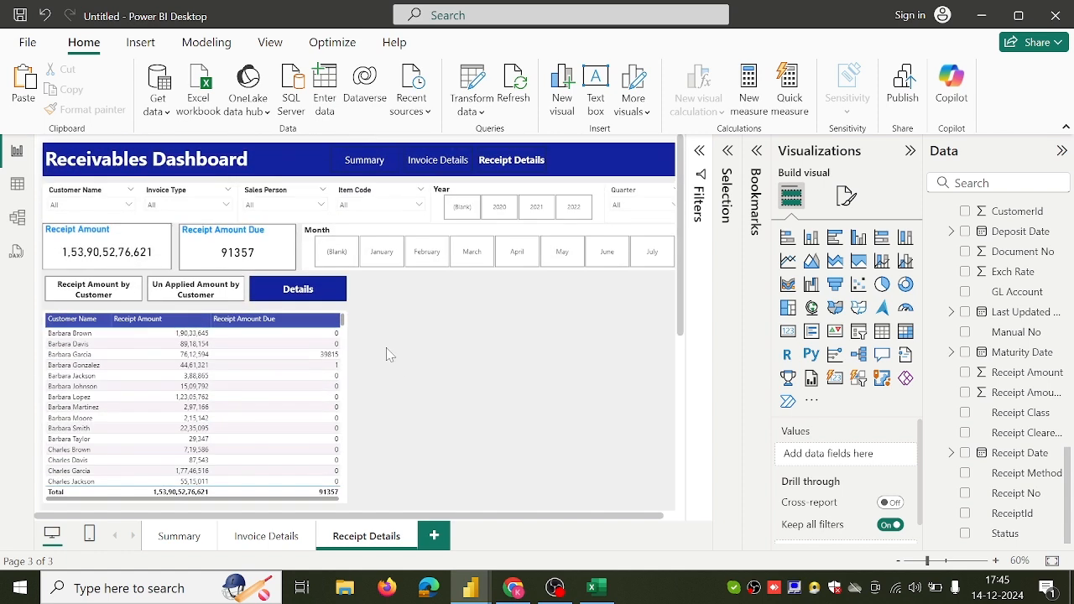
Step: Check the reference dashboard's Receipt Details page in Chrome and add an empty clustered bar chart beside the Details table in Power BI Desktop
{"action": "left_click", "coordinate": [511, 589]}
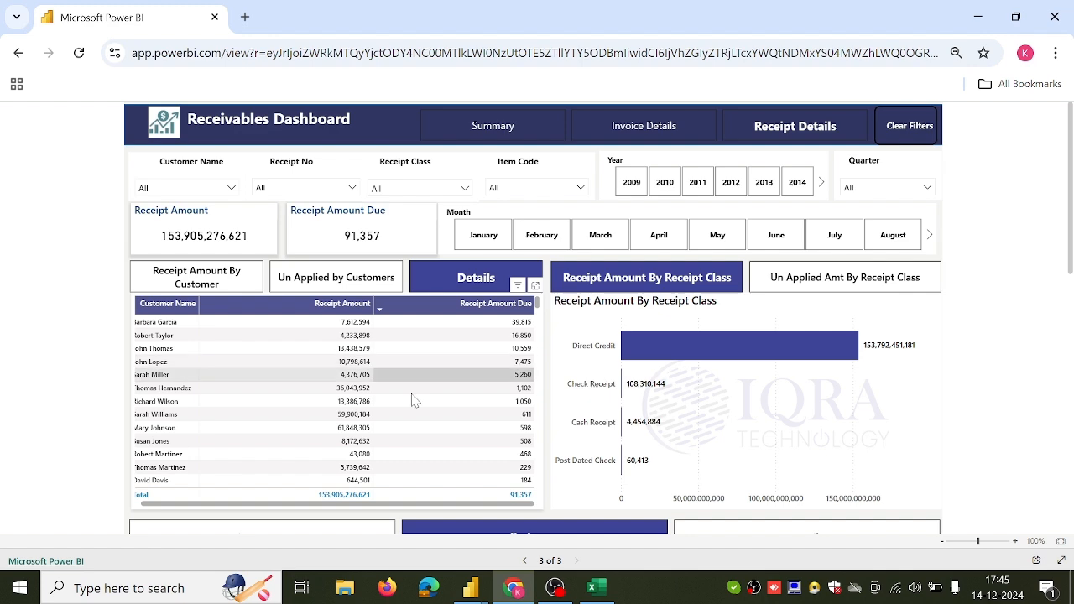
{"action": "scroll", "coordinate": [370, 395], "scroll_direction": "down", "scroll_amount": 2}
{"action": "scroll", "coordinate": [370, 395], "scroll_direction": "up", "scroll_amount": 3}
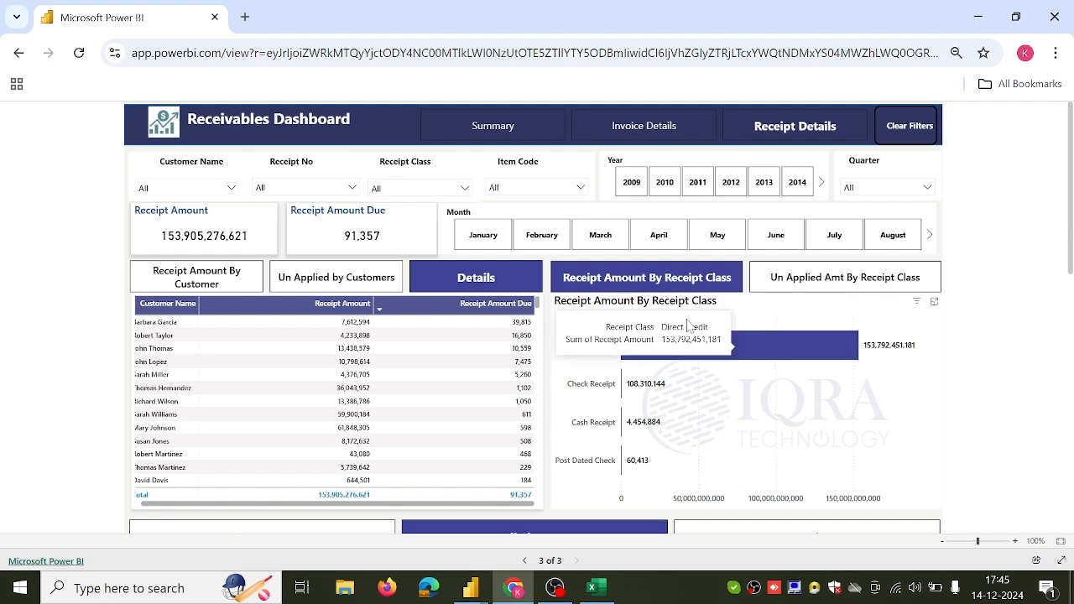
{"action": "mouse_move", "coordinate": [470, 587]}
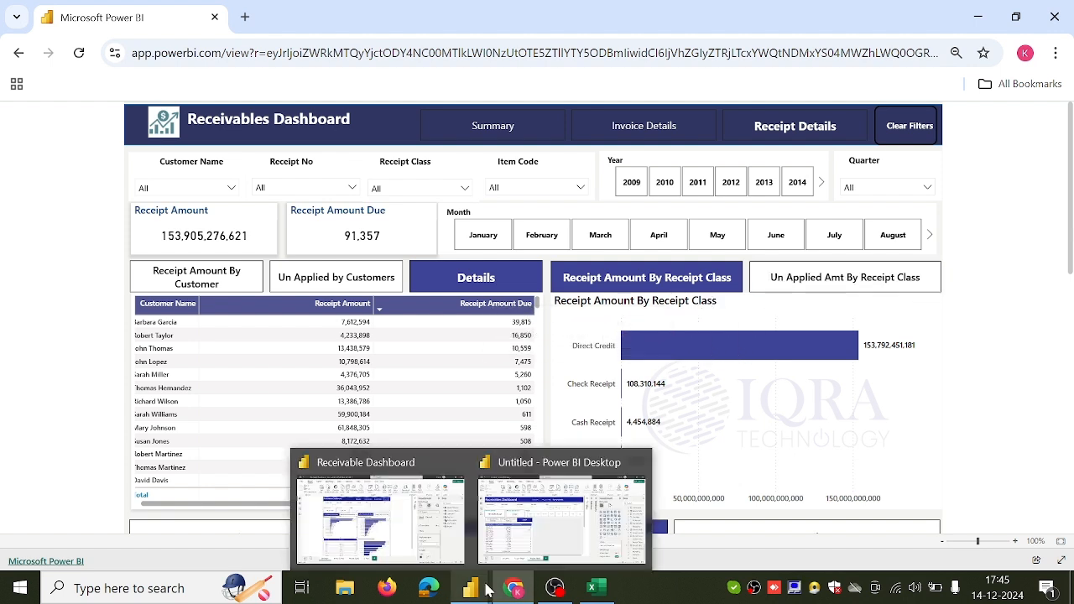
{"action": "left_click", "coordinate": [563, 495]}
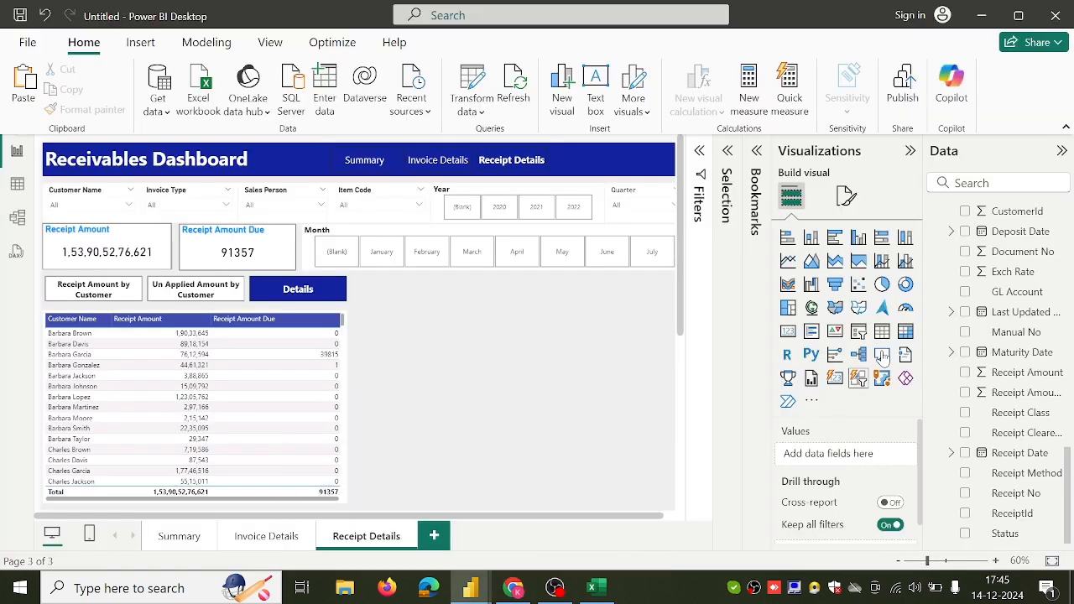
{"action": "left_click", "coordinate": [835, 239]}
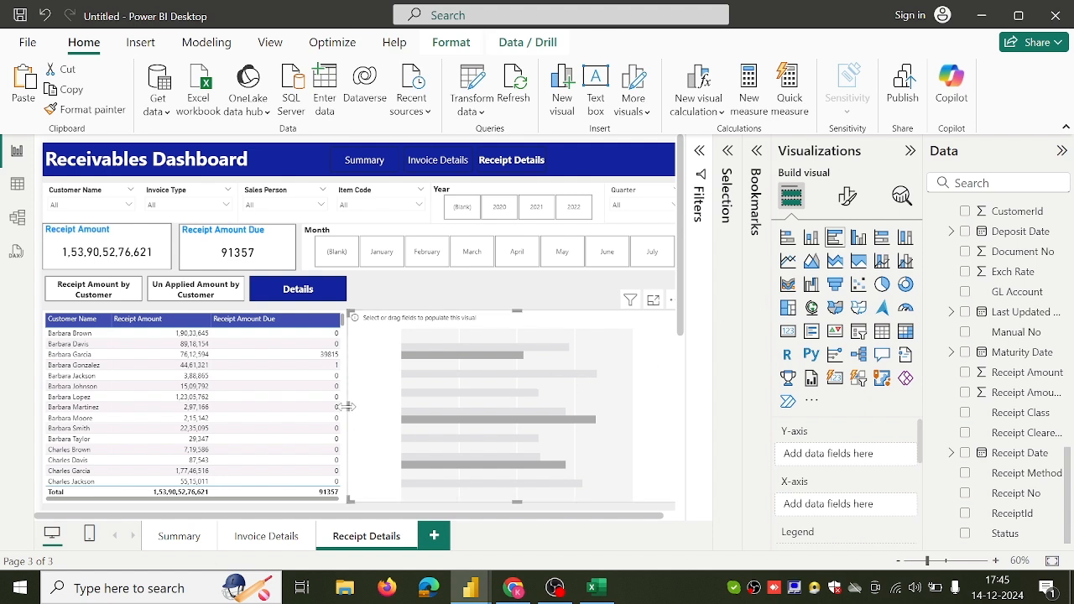
{"action": "left_click_drag", "start_coordinate": [350, 406], "coordinate": [357, 411]}
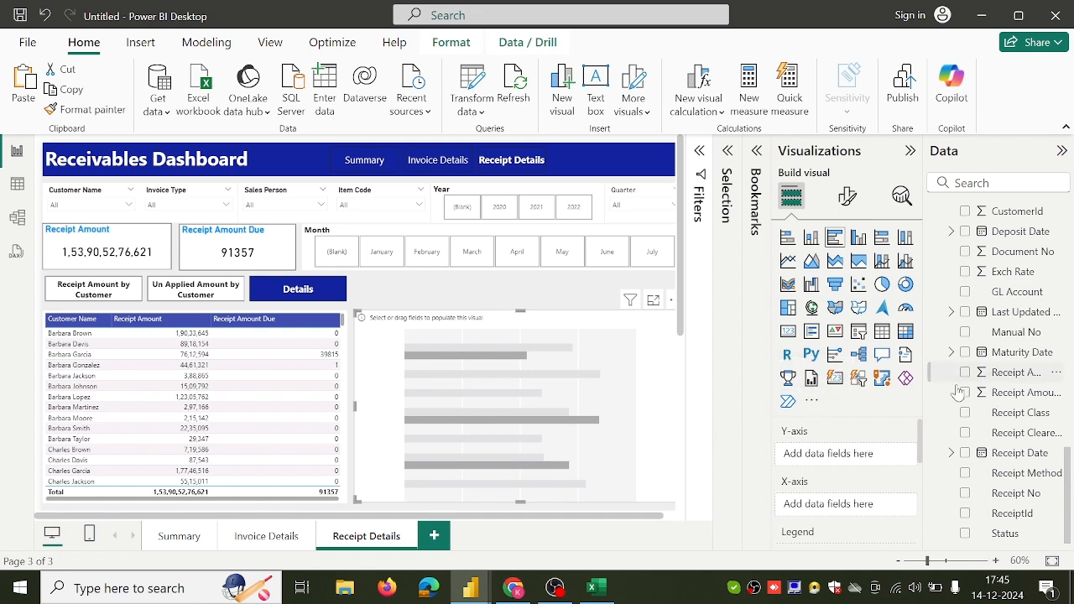
Step: Check the reference's receipt class chart in Chrome and plot Receipt Amount Due Remaining by Receipt Class in Power BI Desktop's empty bar chart
{"action": "left_click", "coordinate": [524, 592]}
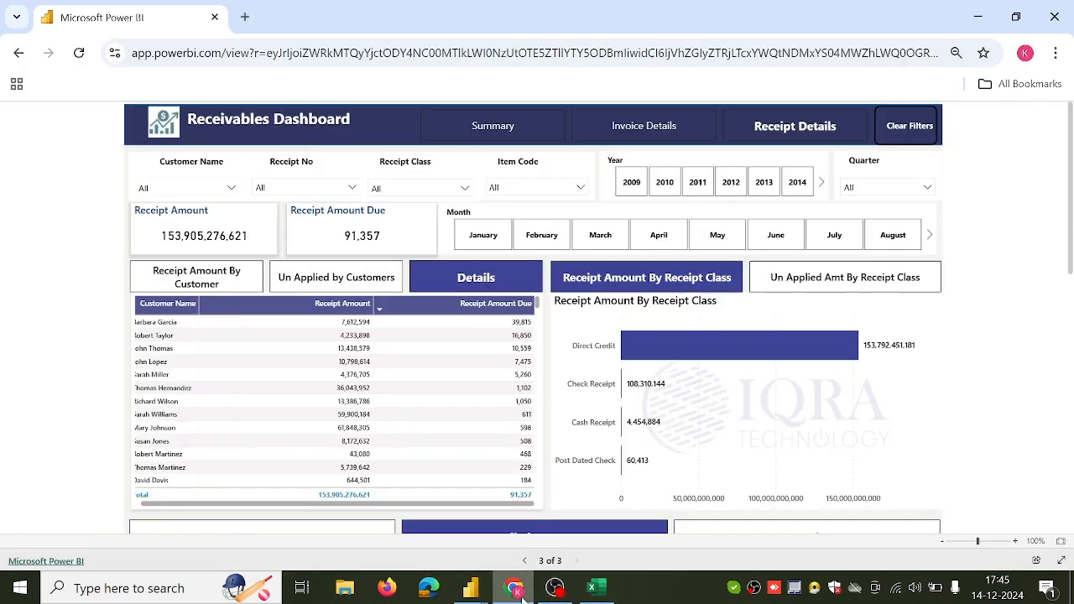
{"action": "scroll", "coordinate": [715, 471], "scroll_direction": "down", "scroll_amount": 3}
{"action": "scroll", "coordinate": [713, 468], "scroll_direction": "up", "scroll_amount": 2}
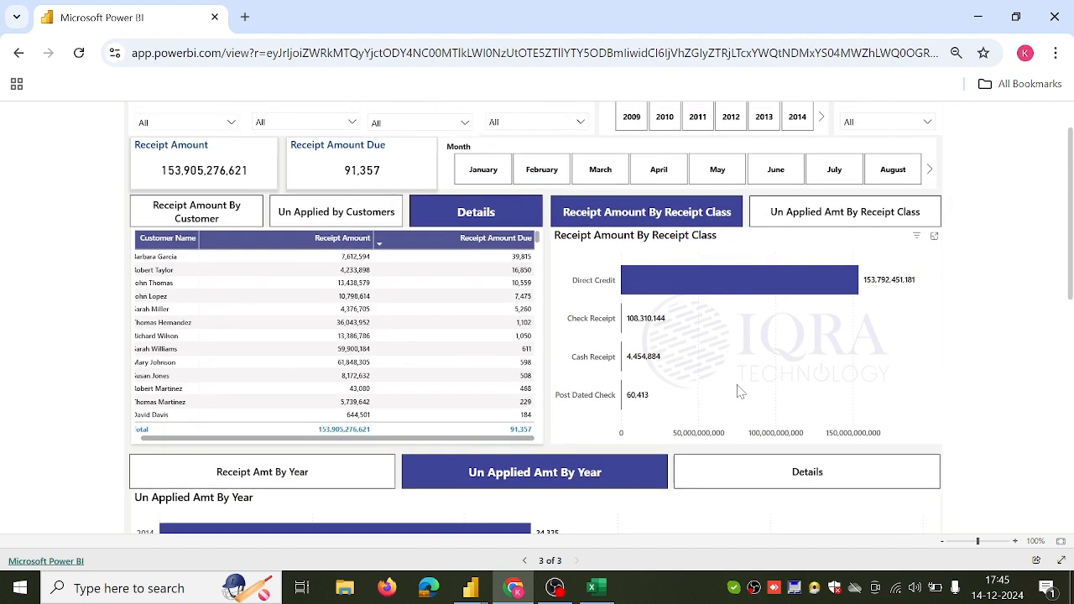
{"action": "mouse_move", "coordinate": [481, 593]}
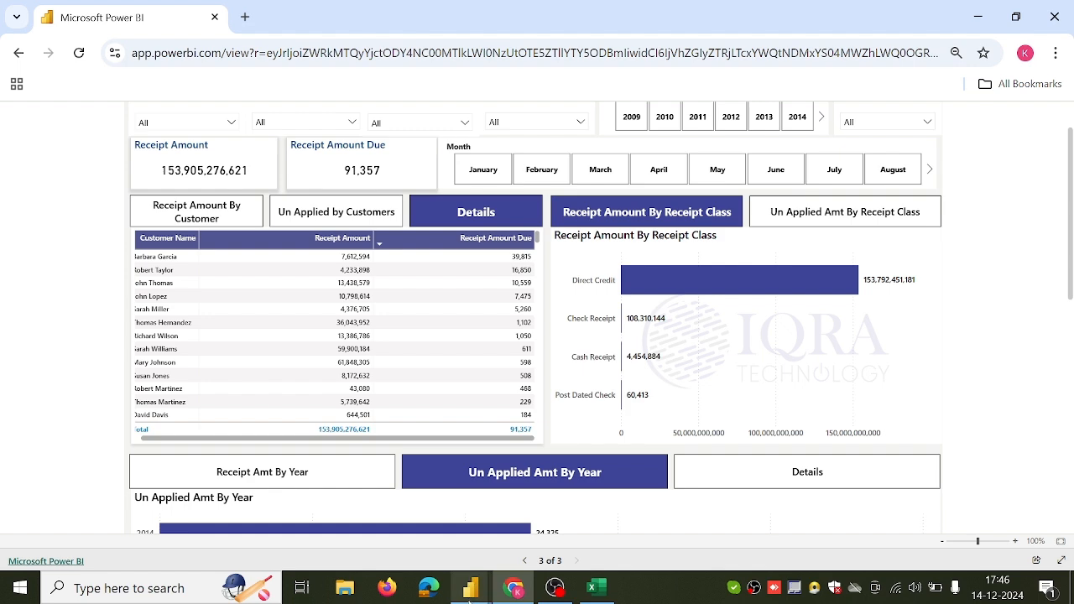
{"action": "left_click", "coordinate": [533, 539]}
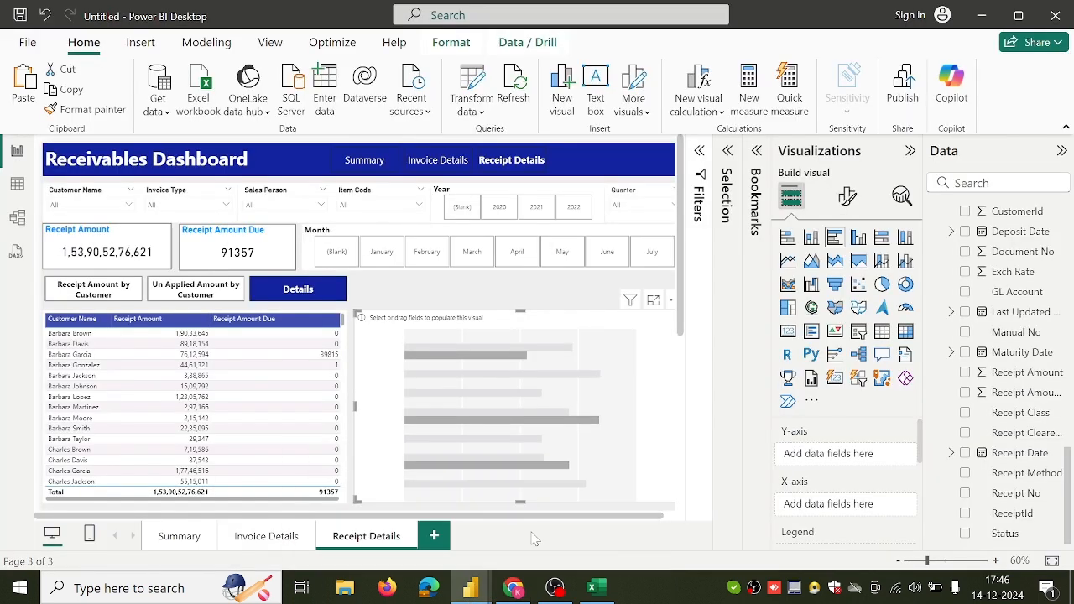
{"action": "left_click", "coordinate": [965, 393]}
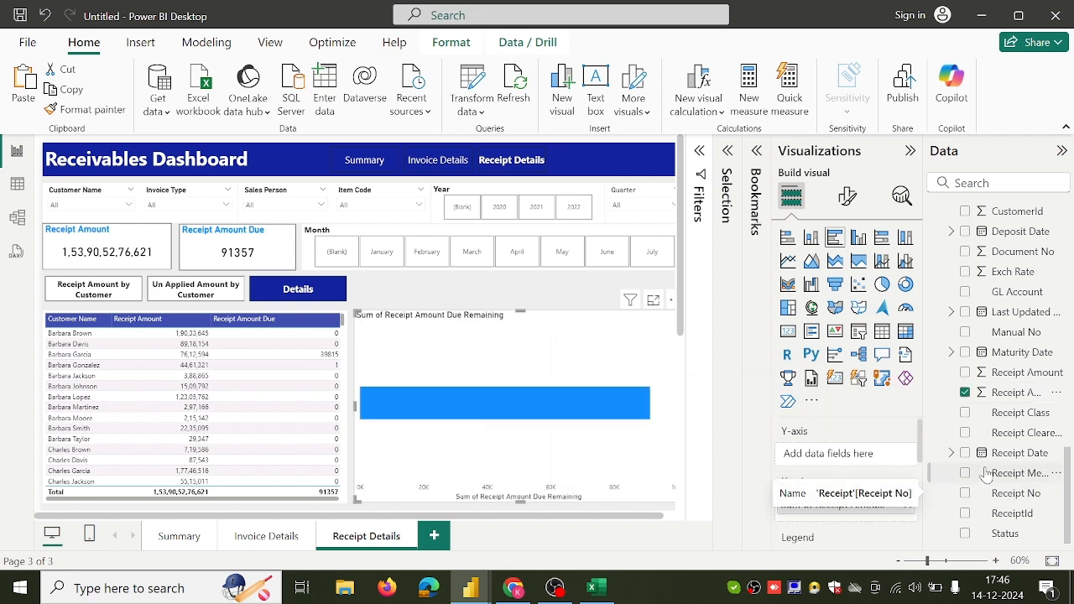
{"action": "left_click", "coordinate": [965, 414]}
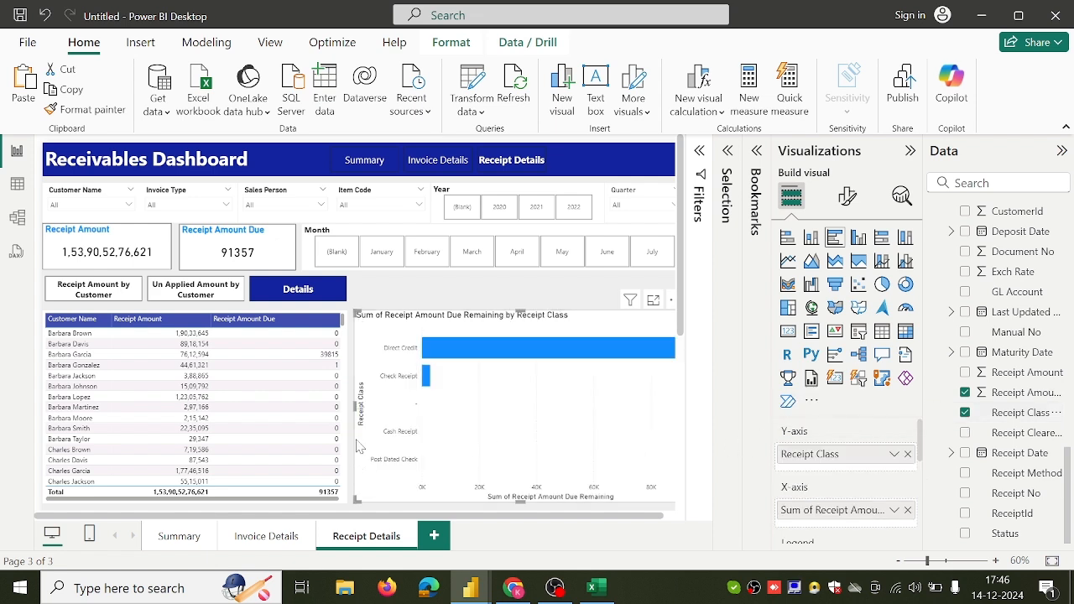
Step: Copy the format of the Receipt Amount by Customer bar chart onto the receipt class chart with the Format painter
{"action": "left_click", "coordinate": [122, 300], "text": "ctrl"}
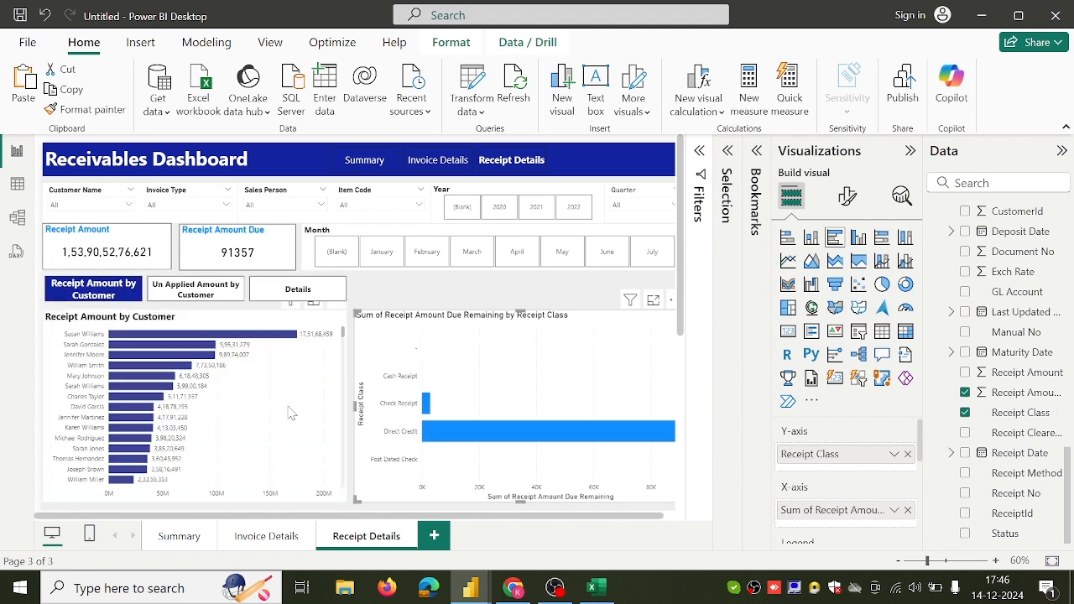
{"action": "left_click", "coordinate": [289, 413]}
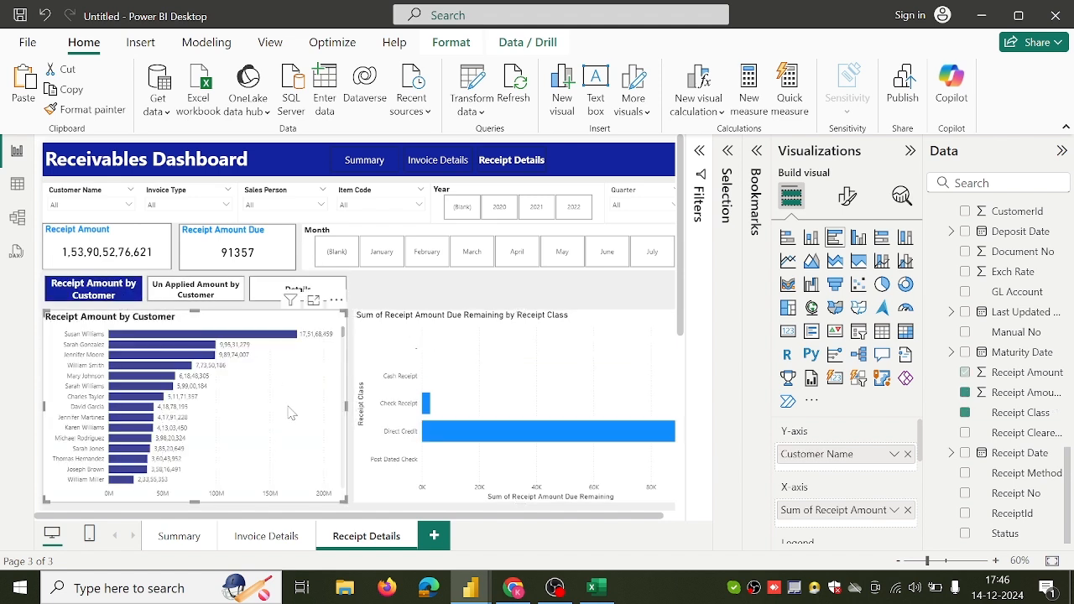
{"action": "left_click", "coordinate": [76, 114]}
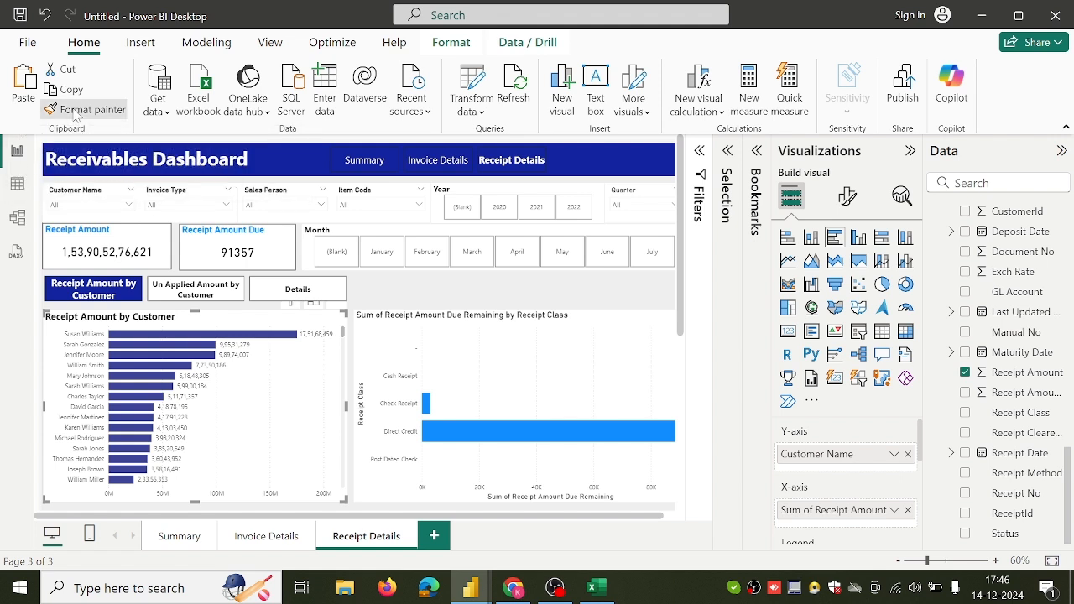
{"action": "left_click", "coordinate": [489, 373]}
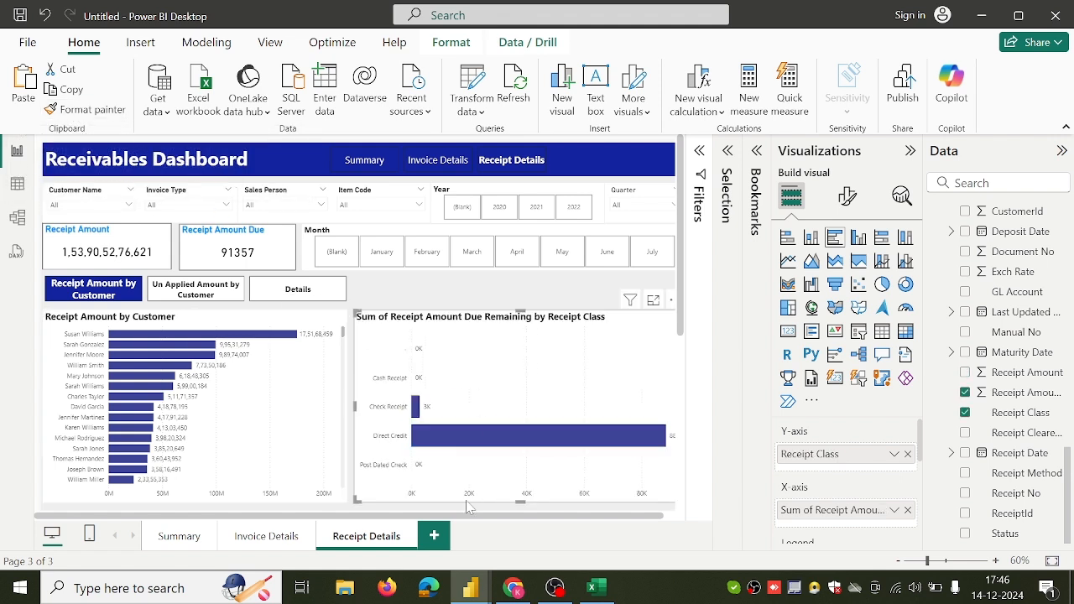
Step: Compare with the reference in Chrome and filter the receipt class chart in Power BI Desktop to exclude the "-" receipt class
{"action": "left_click", "coordinate": [513, 588]}
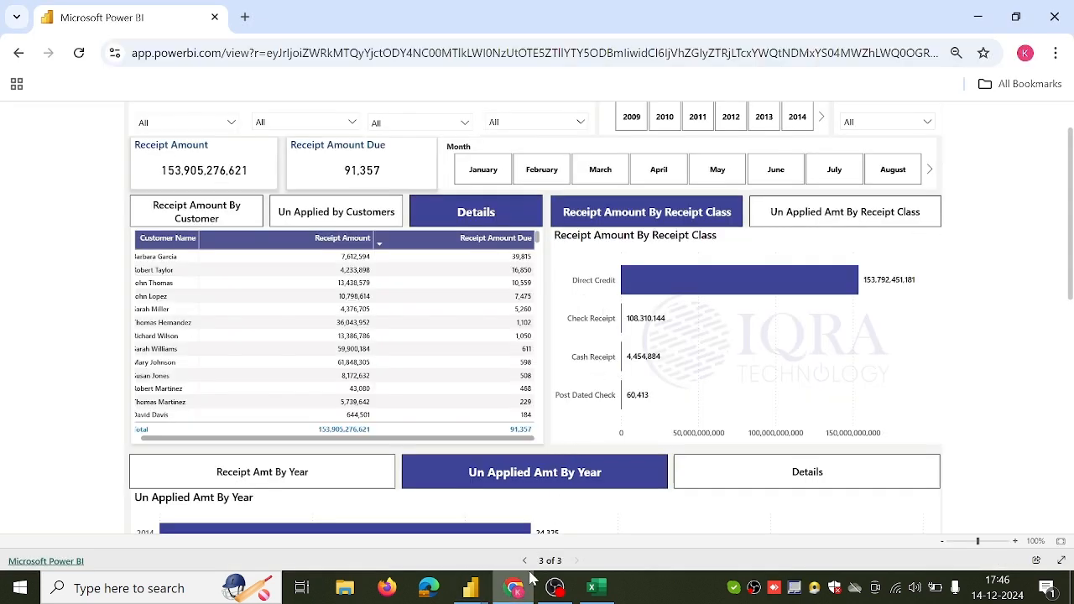
{"action": "mouse_move", "coordinate": [514, 589]}
{"action": "left_click", "coordinate": [530, 541]}
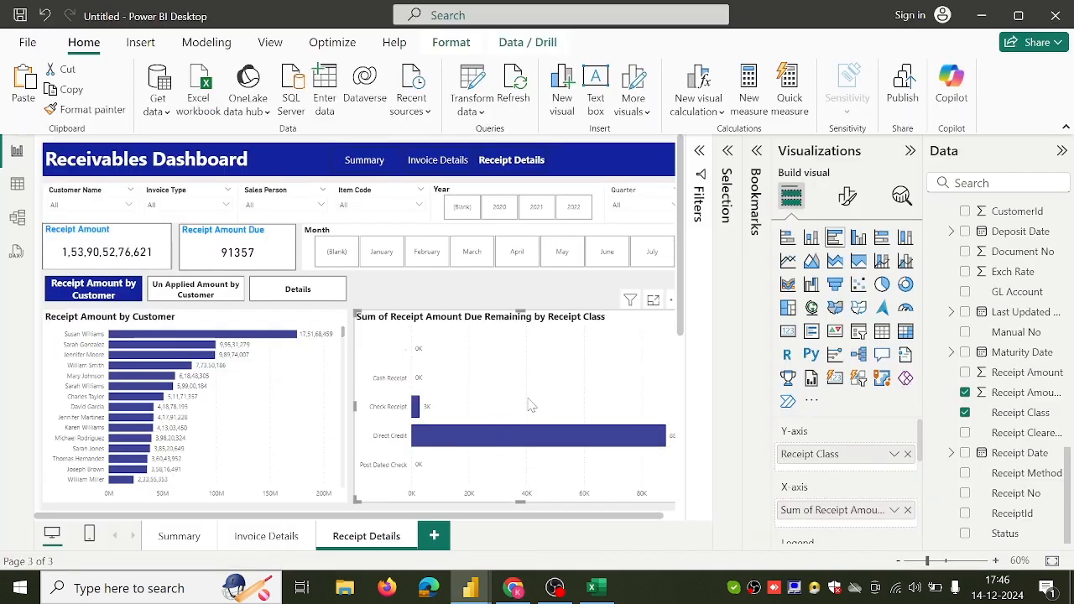
{"action": "left_click", "coordinate": [700, 220]}
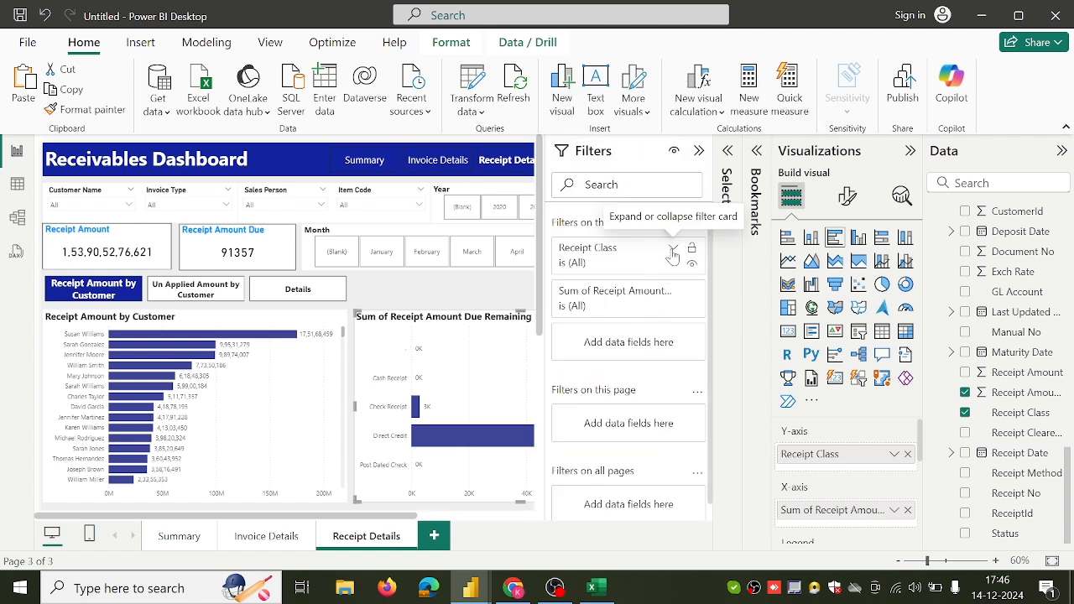
{"action": "left_click", "coordinate": [673, 249]}
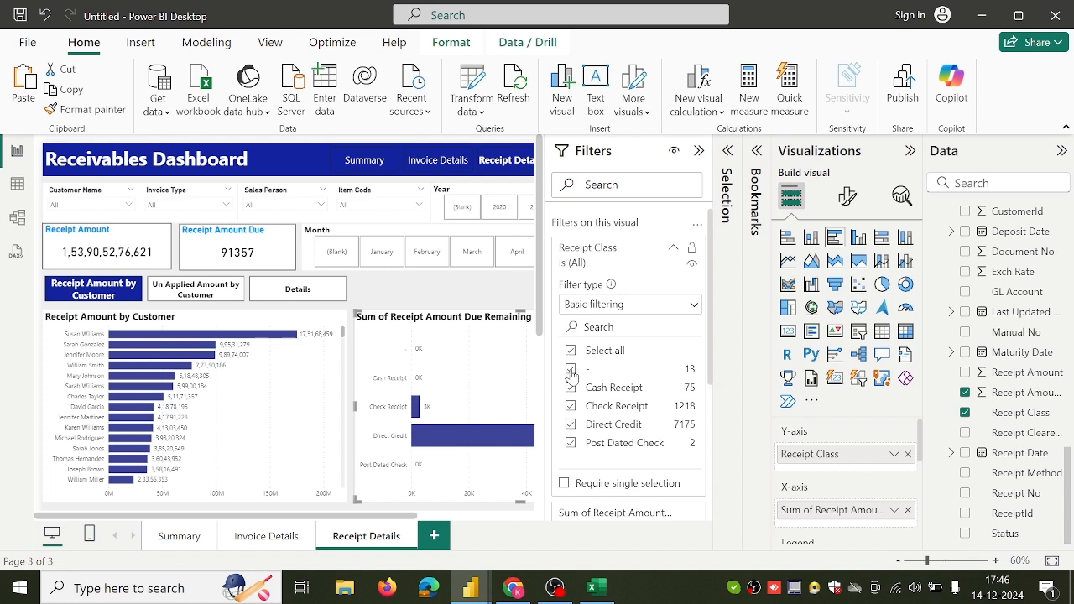
{"action": "left_click", "coordinate": [570, 369]}
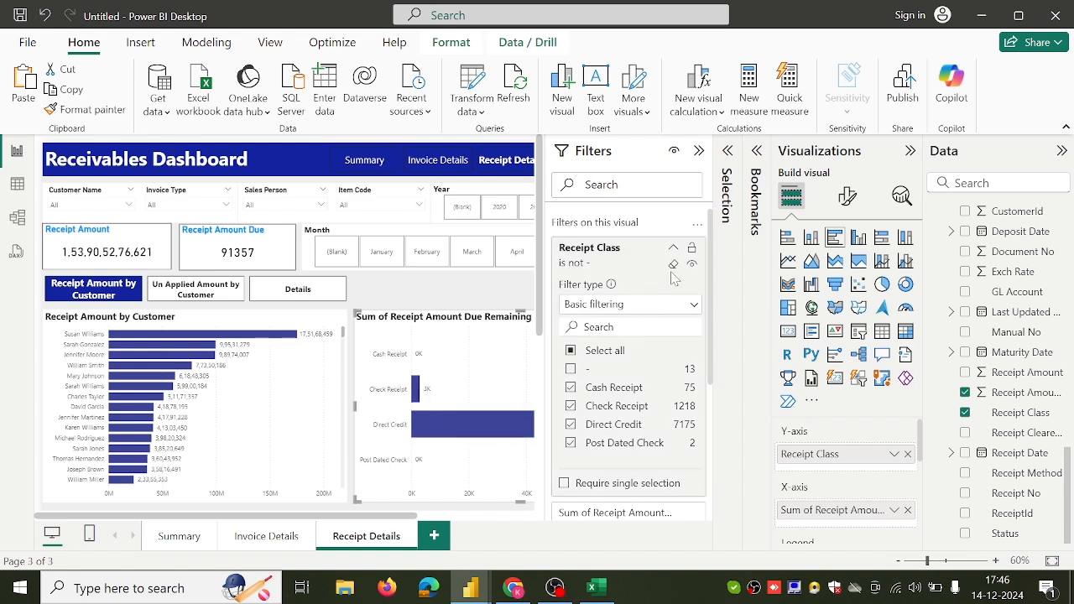
{"action": "left_click", "coordinate": [497, 296]}
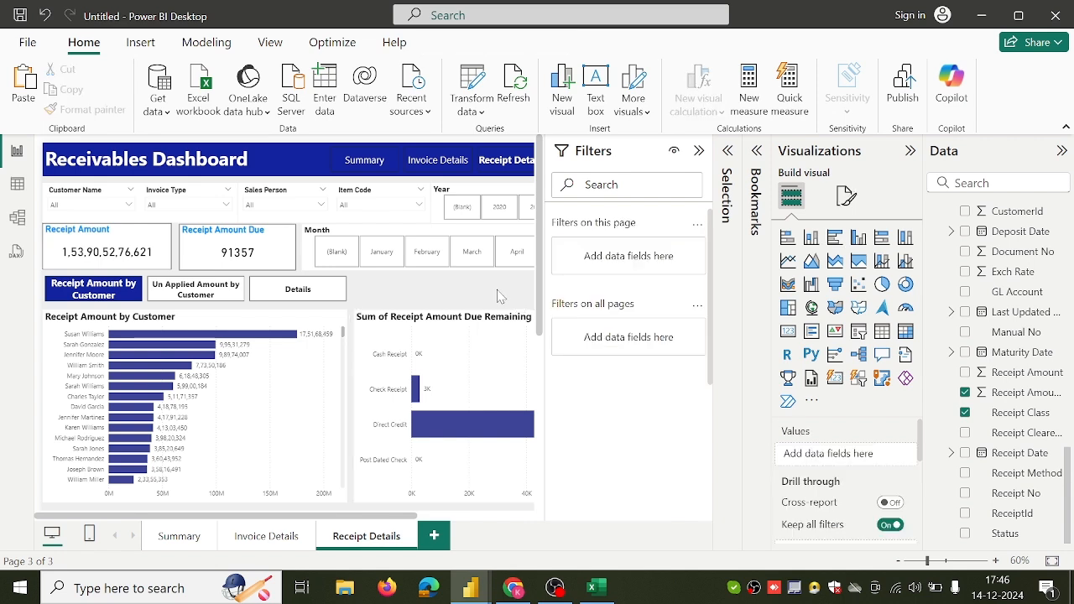
Step: Inspect the receipt class chart's data label settings and view the reference's Un Applied Amt By Receipt Class chart in Chrome
{"action": "left_click", "coordinate": [505, 379]}
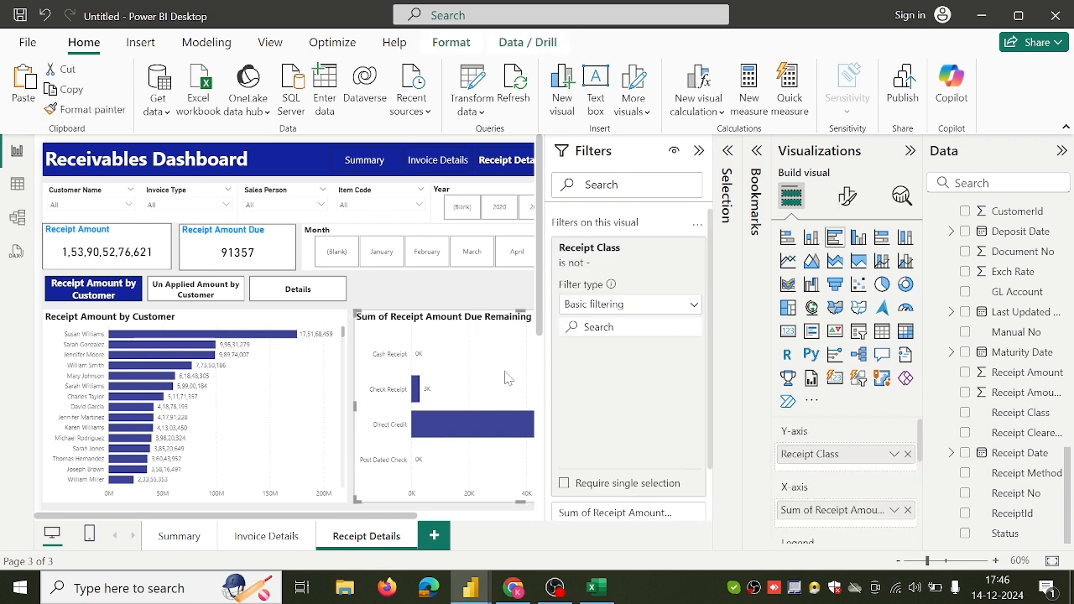
{"action": "left_click", "coordinate": [846, 198]}
{"action": "scroll", "coordinate": [818, 392], "scroll_direction": "down", "scroll_amount": 3}
{"action": "left_click", "coordinate": [800, 498]}
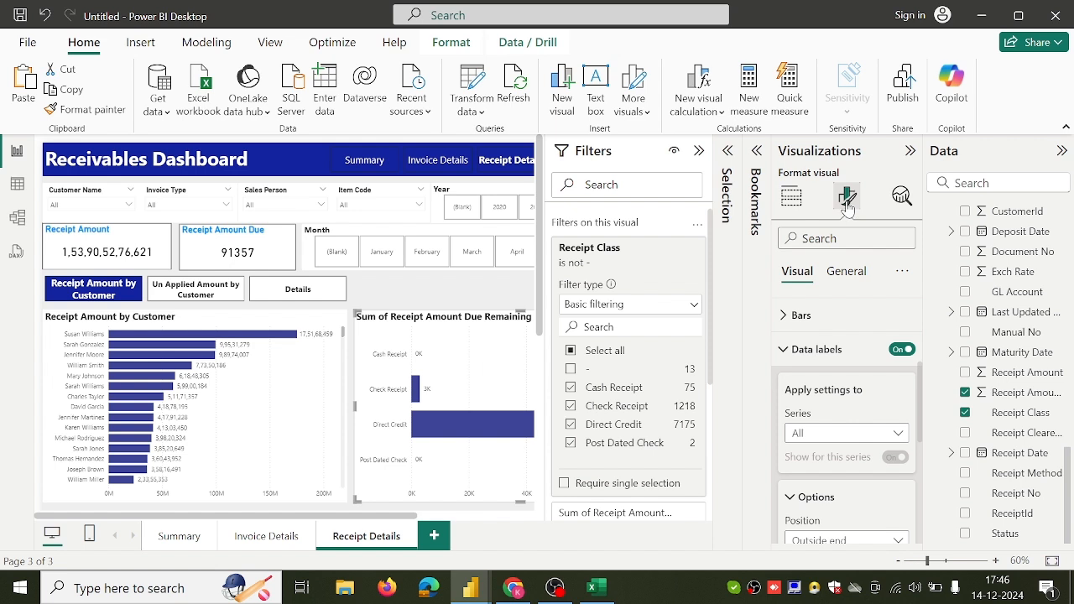
{"action": "left_click", "coordinate": [699, 151]}
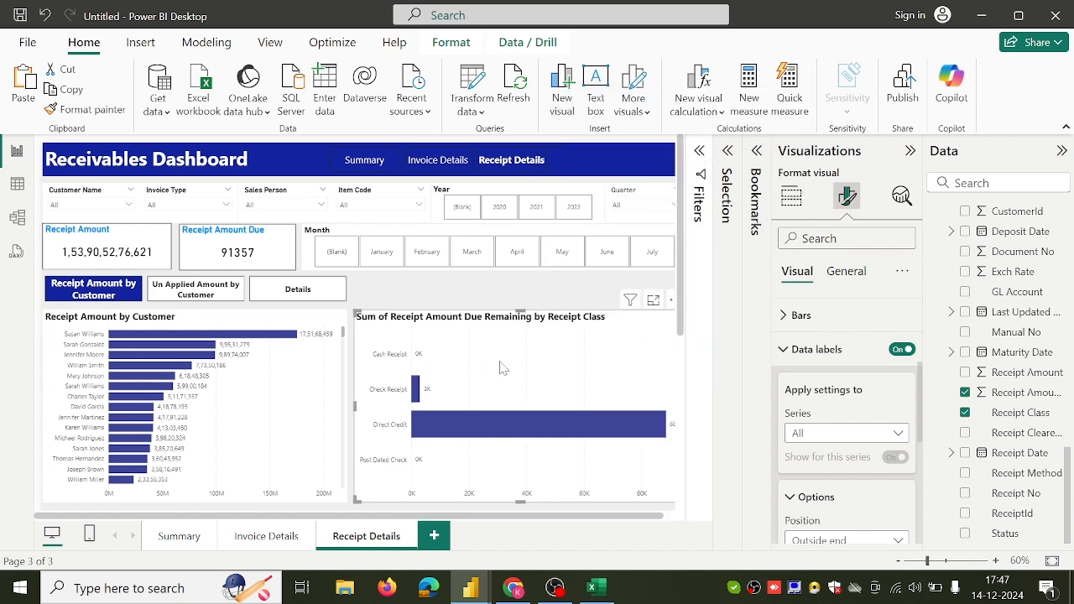
{"action": "left_click", "coordinate": [513, 587]}
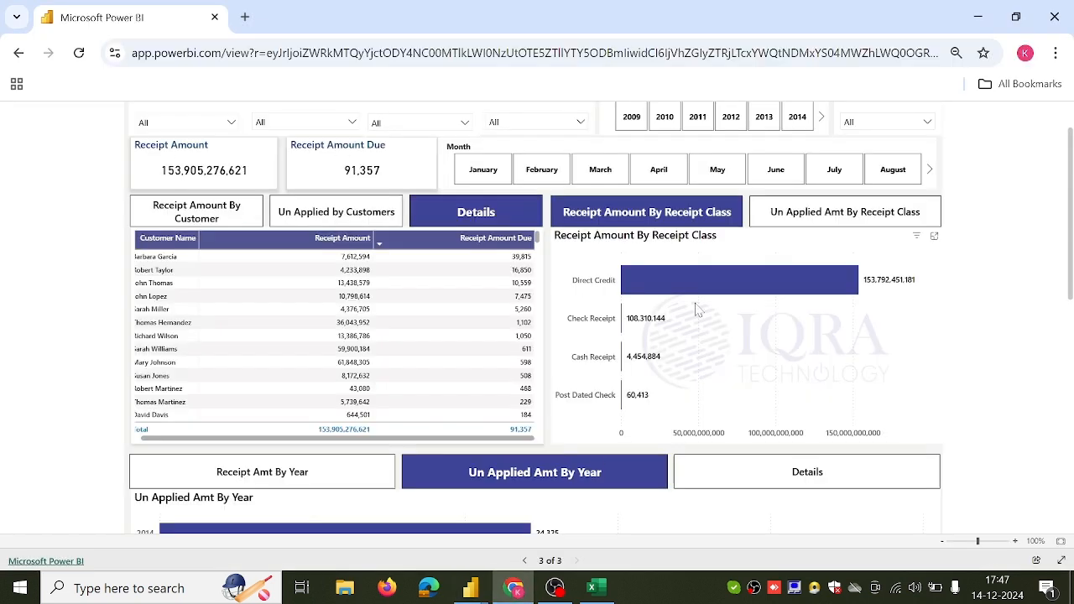
{"action": "left_click", "coordinate": [765, 212]}
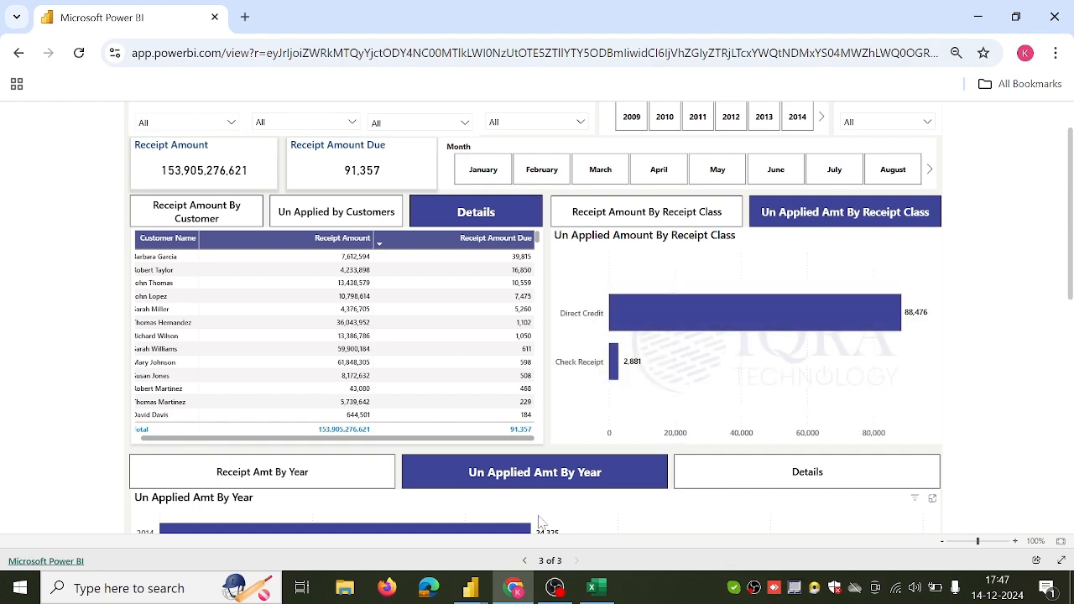
Step: Return to the untitled report in Power BI Desktop and hide the formatted receipt class chart on the Receipt Details page
{"action": "mouse_move", "coordinate": [470, 587]}
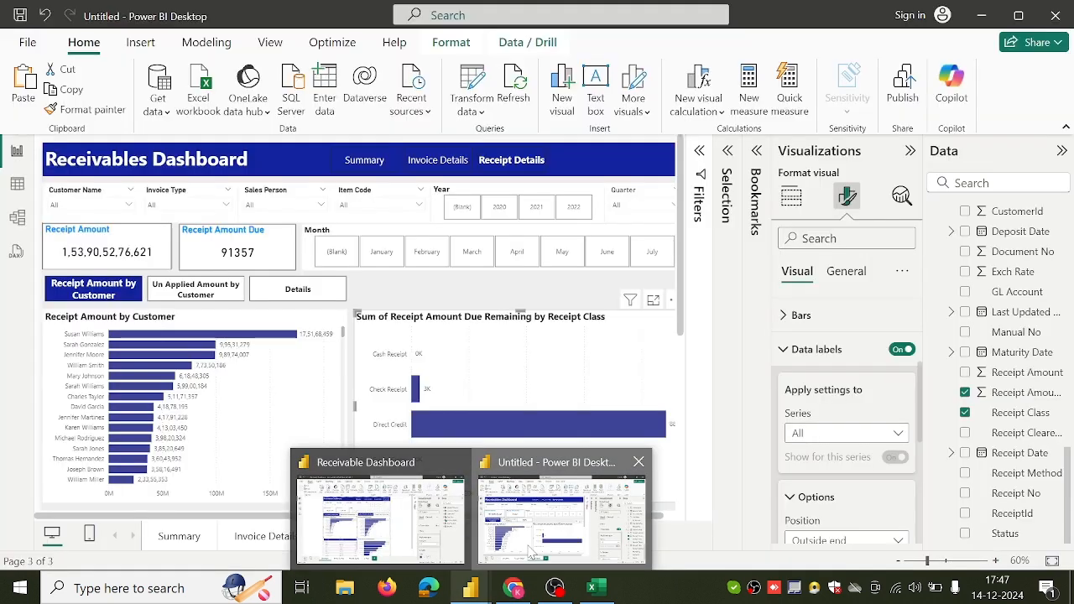
{"action": "left_click", "coordinate": [530, 549]}
{"action": "scroll", "coordinate": [546, 438], "scroll_direction": "down", "scroll_amount": 2}
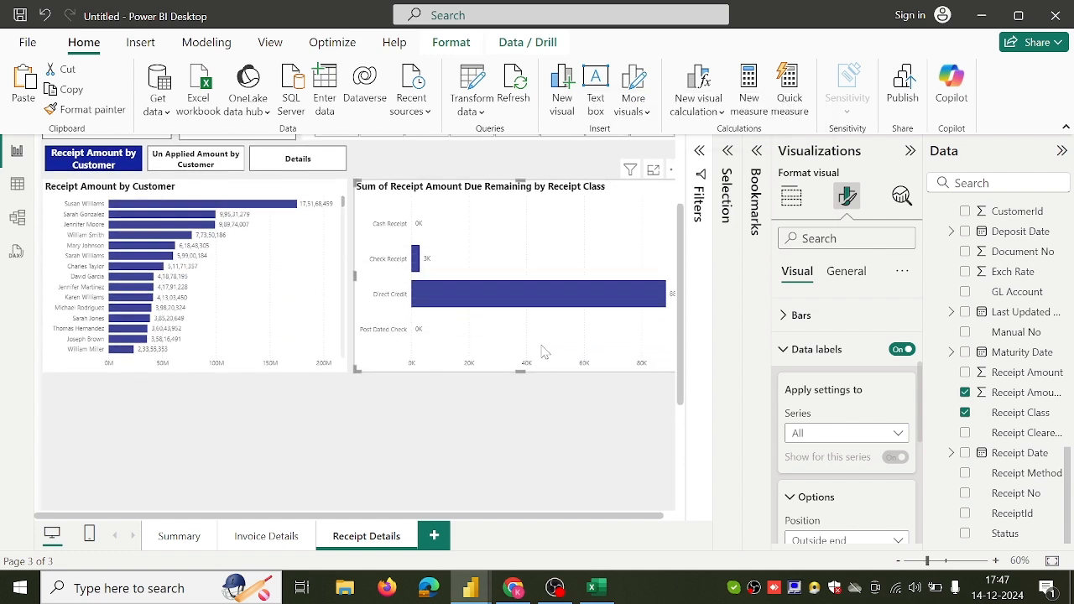
{"action": "left_click", "coordinate": [724, 216]}
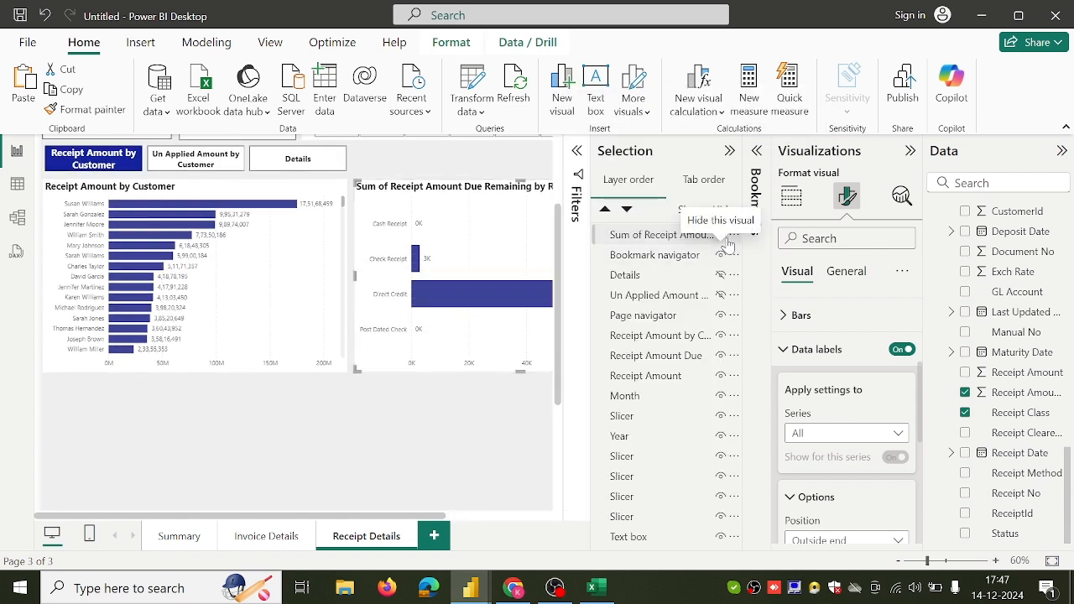
{"action": "left_click", "coordinate": [719, 235]}
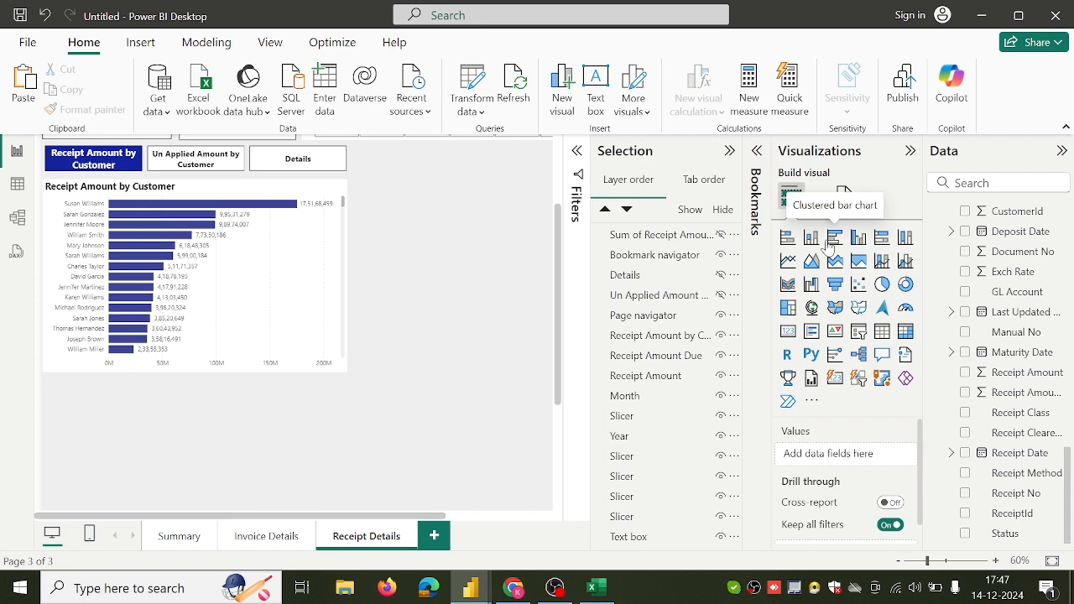
Step: Add a second clustered bar chart in the hidden chart's place, showing Receipt Amount Due Remaining by Receipt Class
{"action": "left_click", "coordinate": [830, 241]}
{"action": "left_click_drag", "start_coordinate": [294, 401], "coordinate": [603, 201]}
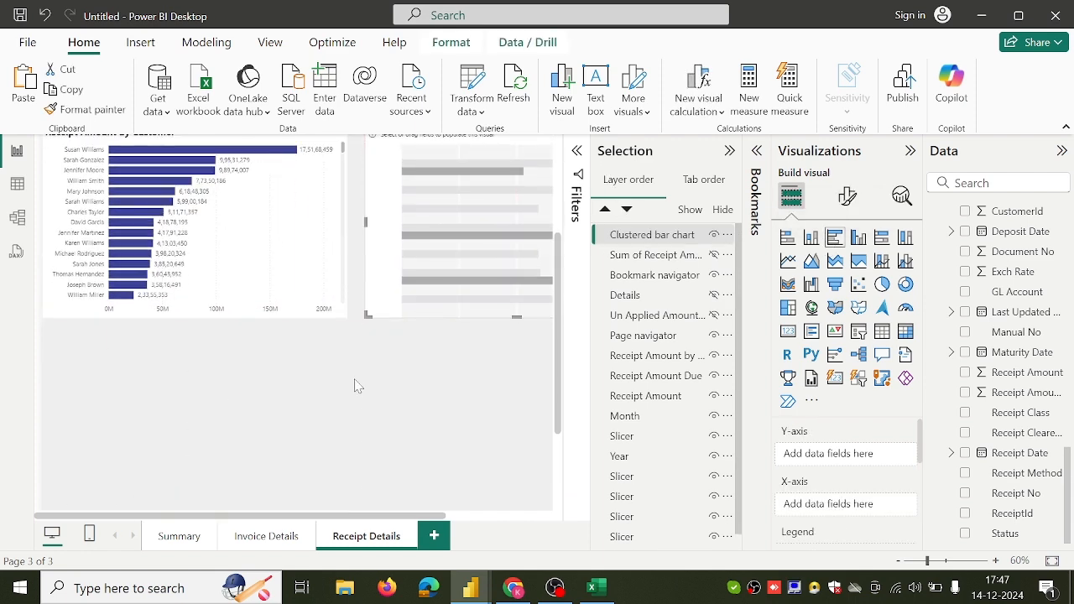
{"action": "scroll", "coordinate": [354, 414], "scroll_direction": "up", "scroll_amount": 3}
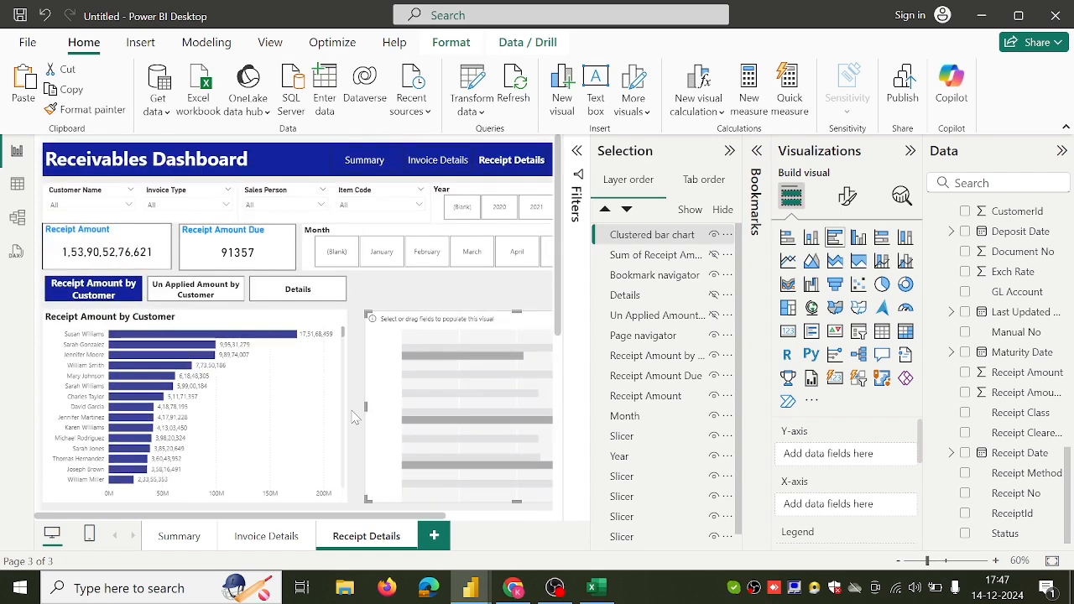
{"action": "left_click", "coordinate": [967, 394]}
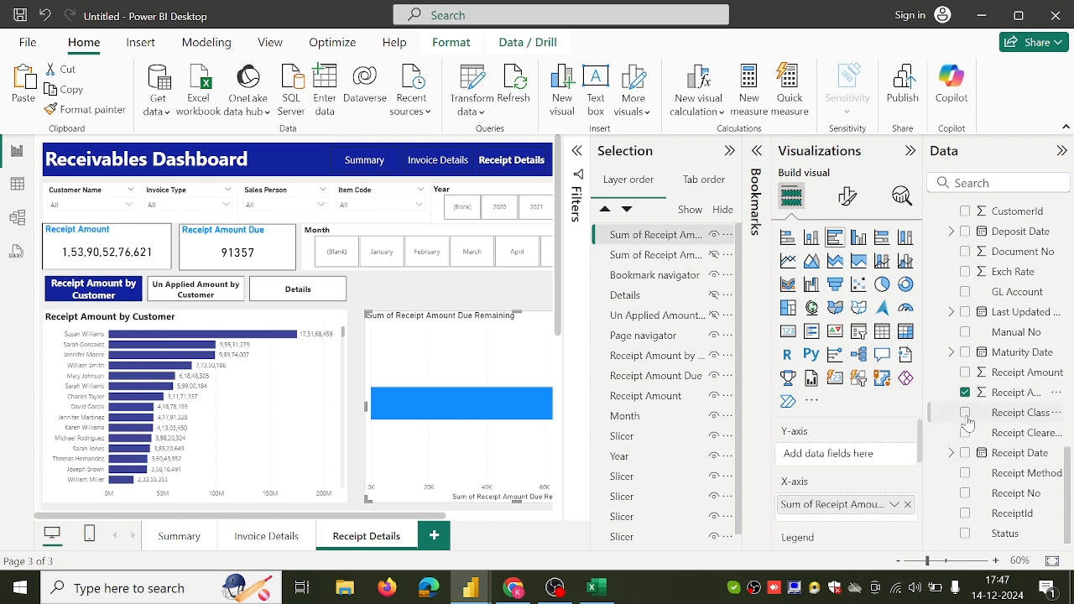
{"action": "left_click", "coordinate": [965, 413]}
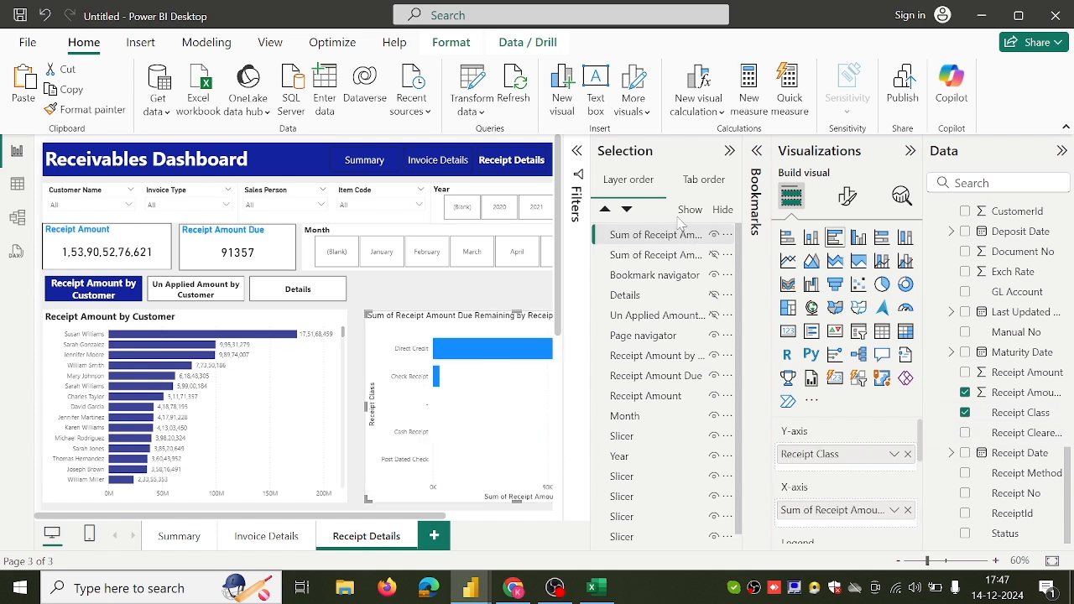
Step: Filter the second receipt class bar chart to exclude the "-" receipt class
{"action": "left_click", "coordinate": [585, 212]}
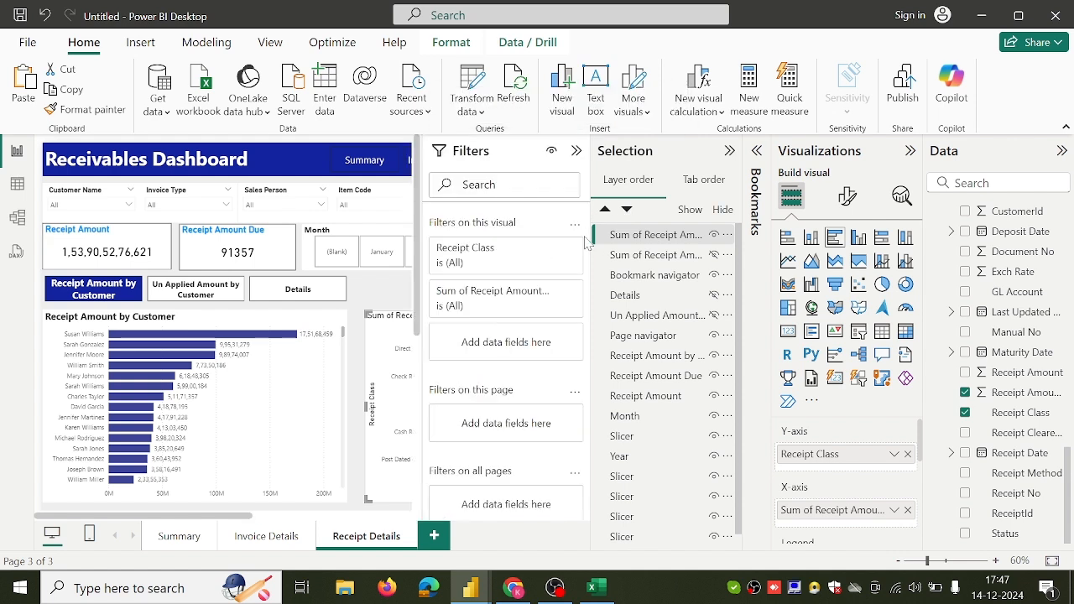
{"action": "left_click", "coordinate": [551, 250]}
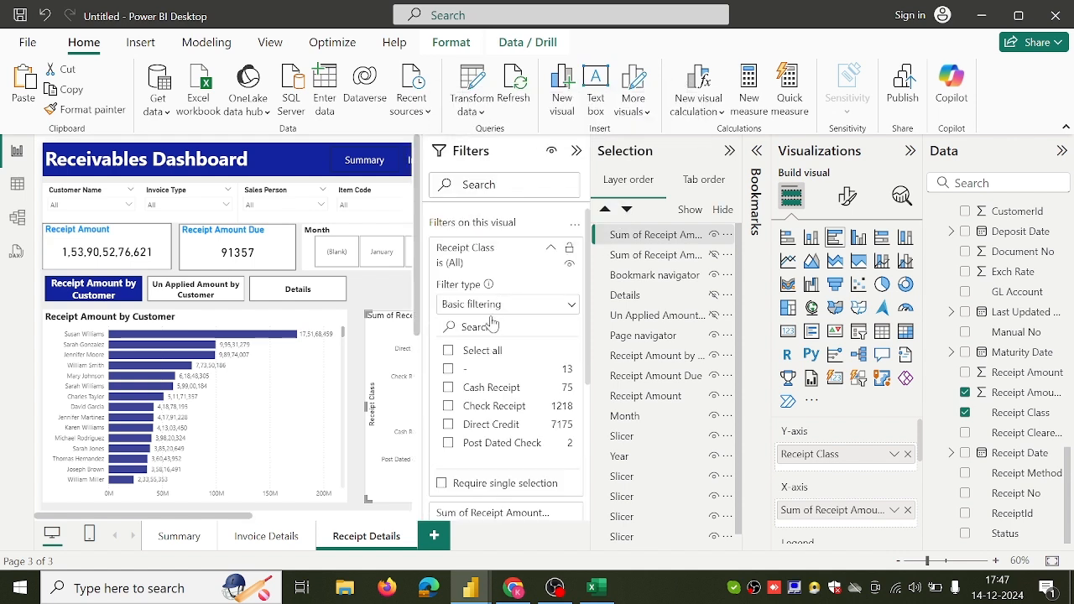
{"action": "left_click", "coordinate": [448, 369]}
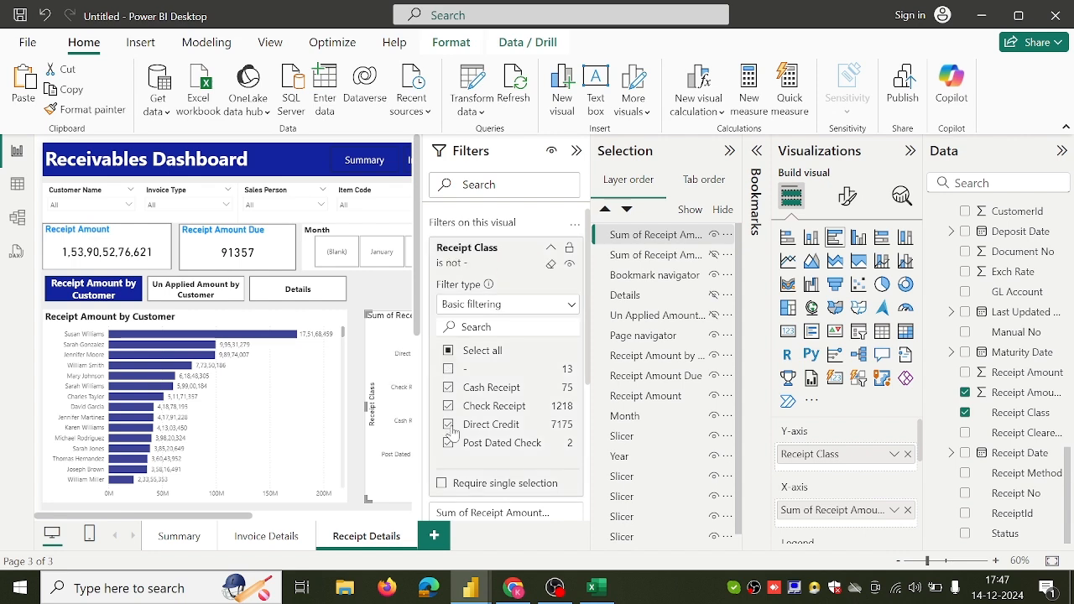
{"action": "left_click", "coordinate": [729, 150]}
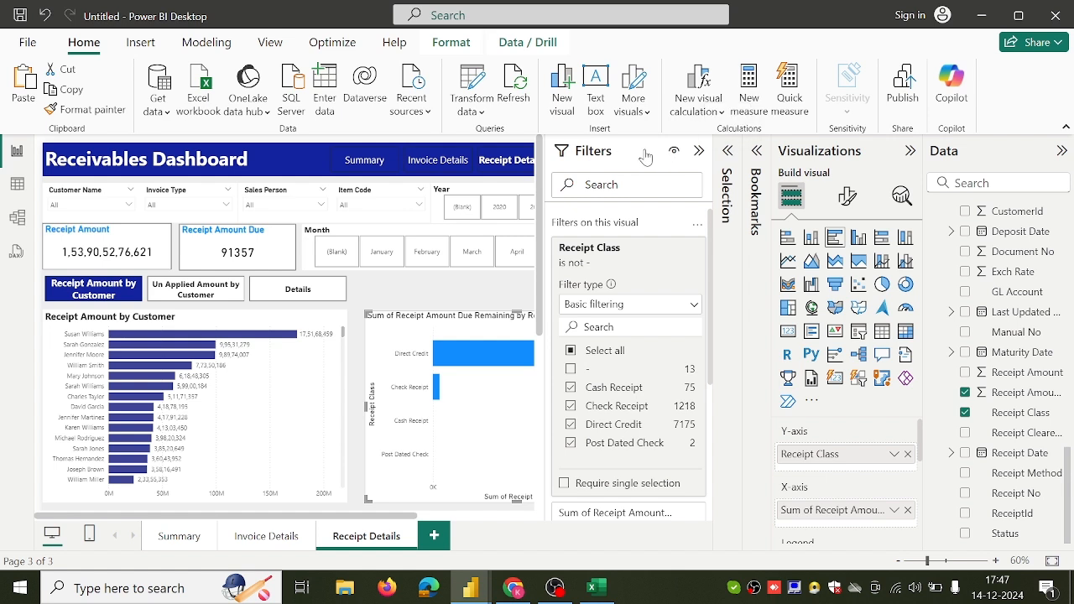
{"action": "left_click", "coordinate": [700, 152]}
Step: Copy the Receipt Amount by Customer chart's formatting onto the Receipt Amount Due Remaining by Receipt Class chart with Format painter
{"action": "left_click", "coordinate": [262, 442]}
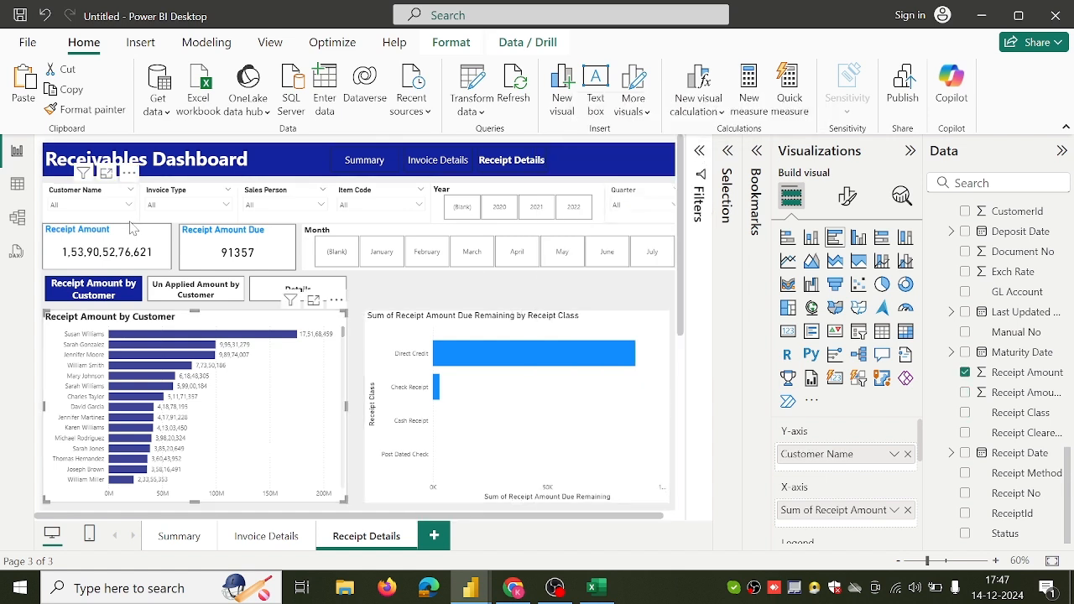
{"action": "left_click", "coordinate": [112, 117]}
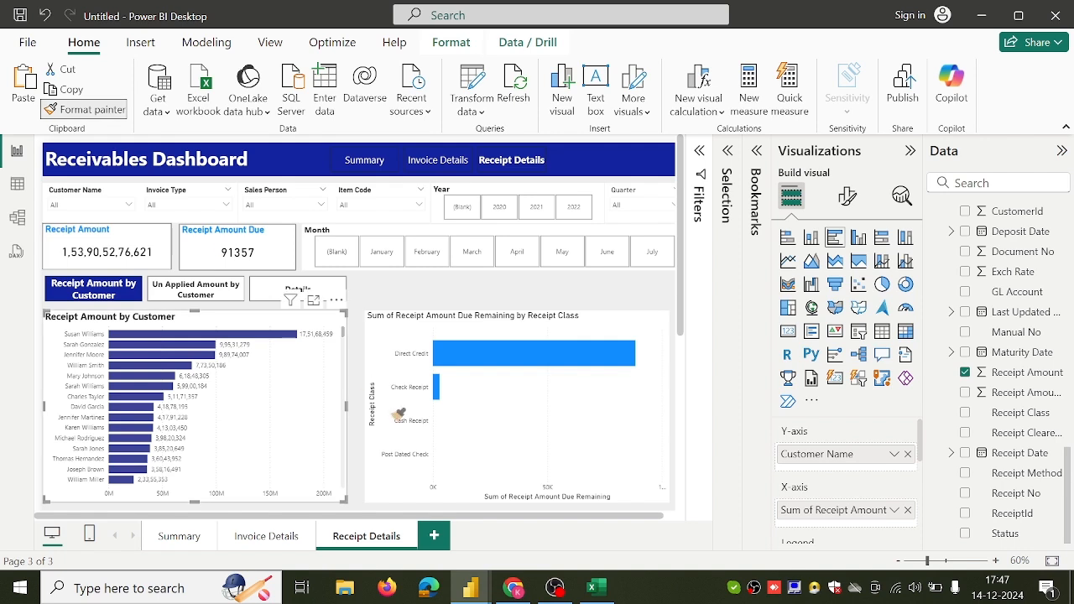
{"action": "left_click", "coordinate": [515, 439]}
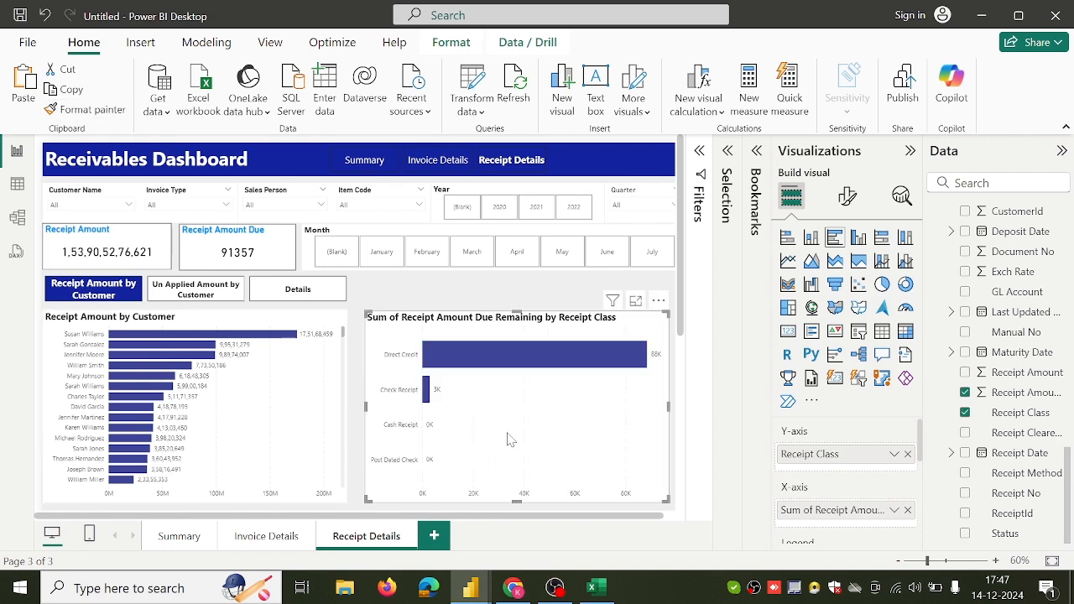
Step: View the reference's Receipt Amt By Year chart in Chrome, and return to the untitled report in Power BI Desktop
{"action": "scroll", "coordinate": [512, 439], "scroll_direction": "down", "scroll_amount": 5}
{"action": "scroll", "coordinate": [510, 439], "scroll_direction": "up", "scroll_amount": 5}
{"action": "scroll", "coordinate": [510, 439], "scroll_direction": "down", "scroll_amount": 2}
{"action": "scroll", "coordinate": [508, 438], "scroll_direction": "down", "scroll_amount": 4}
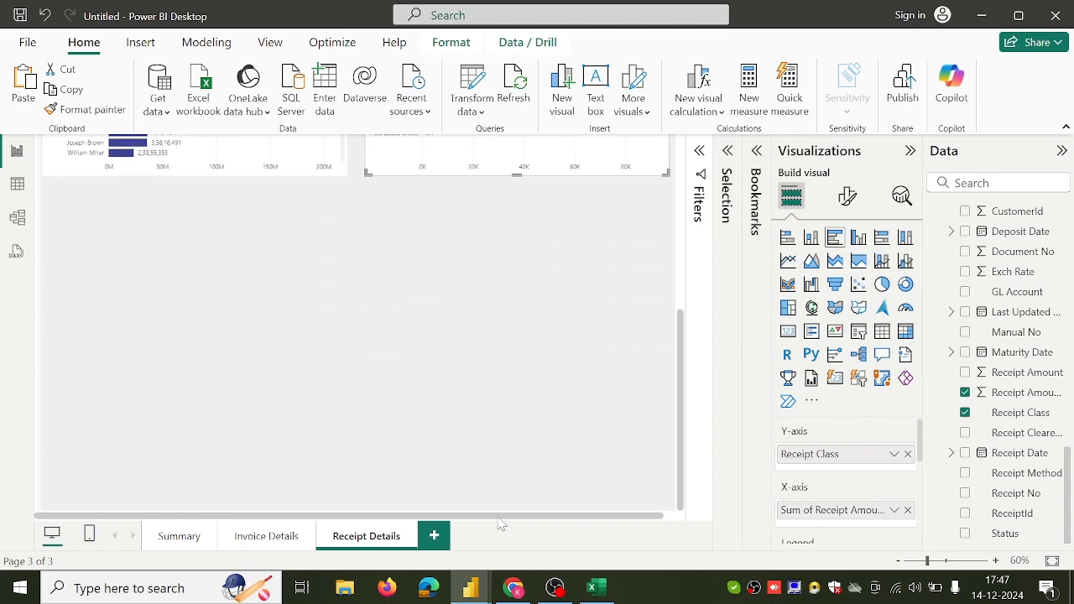
{"action": "left_click", "coordinate": [512, 588]}
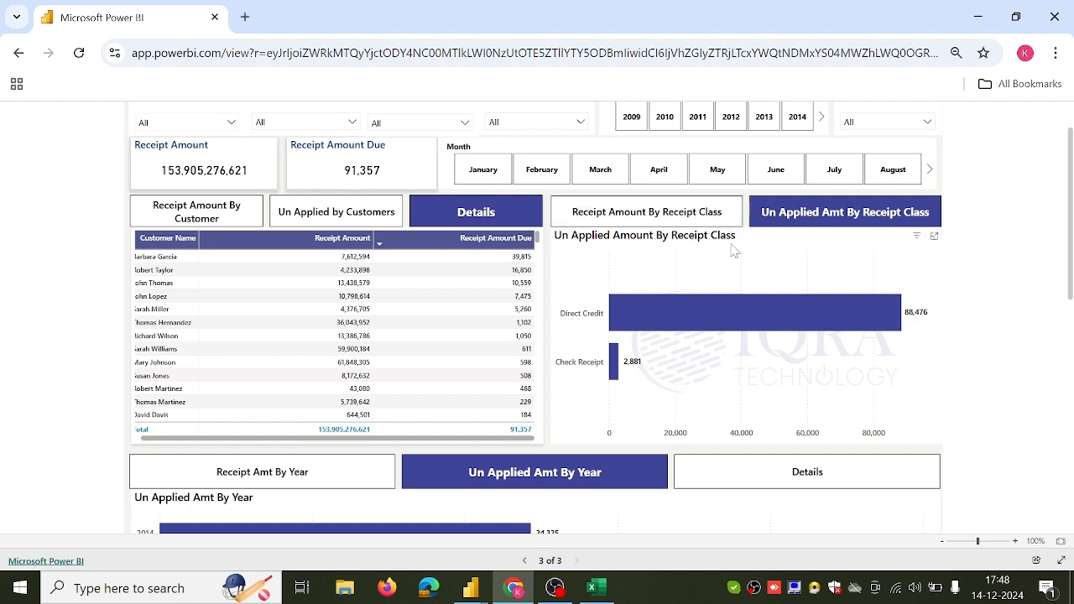
{"action": "scroll", "coordinate": [732, 249], "scroll_direction": "down", "scroll_amount": 4}
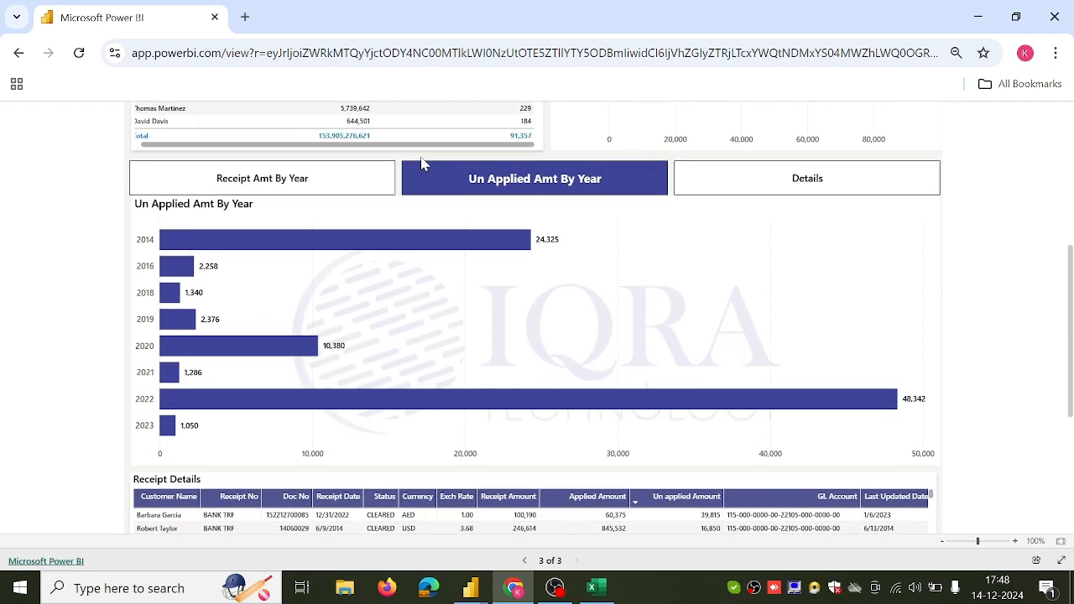
{"action": "left_click", "coordinate": [335, 186]}
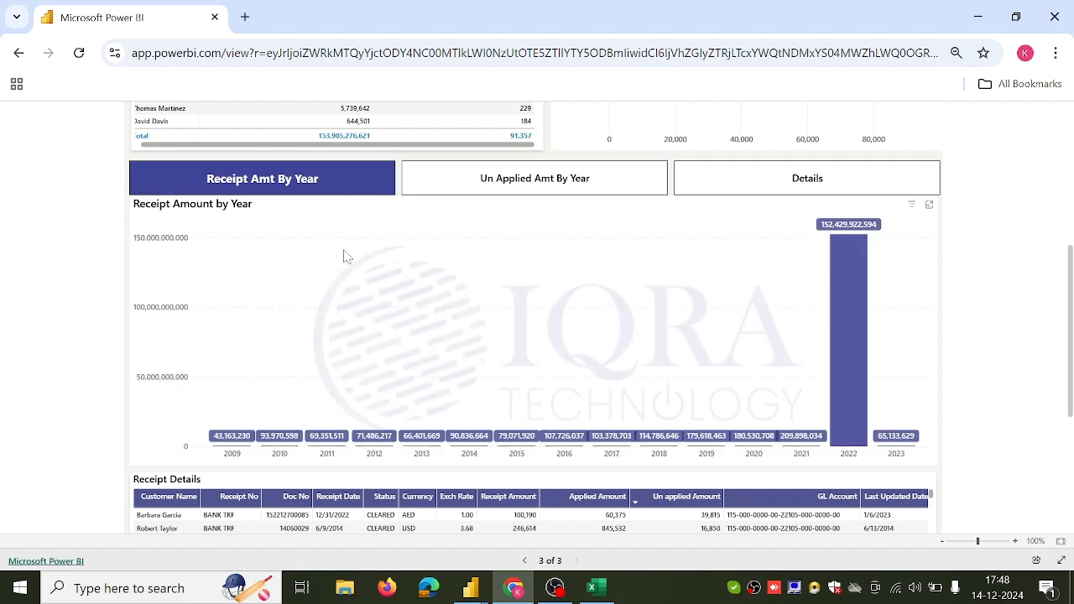
{"action": "mouse_move", "coordinate": [472, 591]}
{"action": "left_click", "coordinate": [570, 520]}
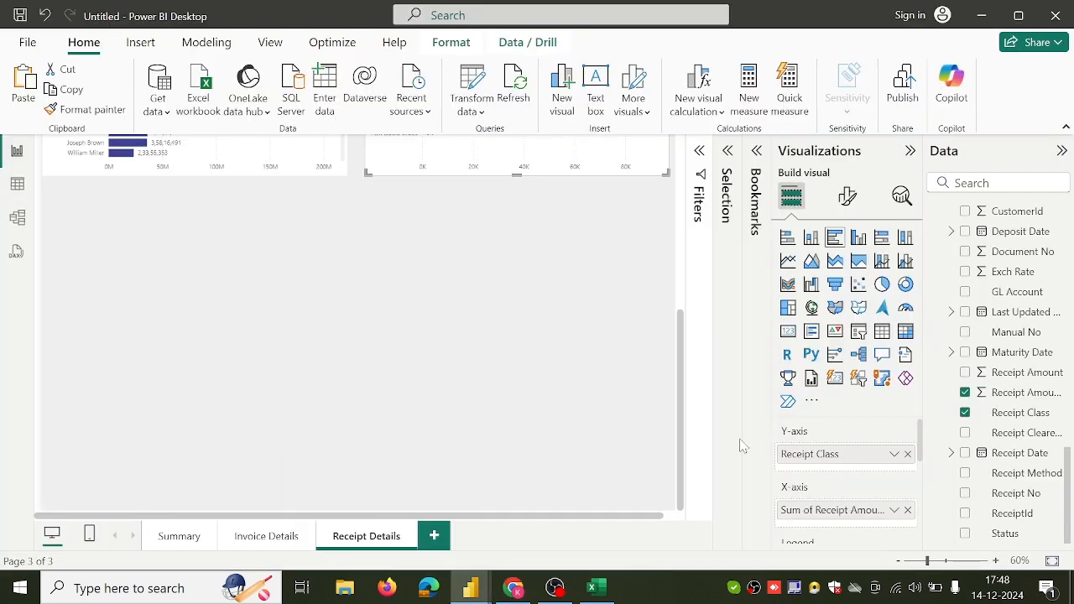
{"action": "left_click", "coordinate": [858, 239]}
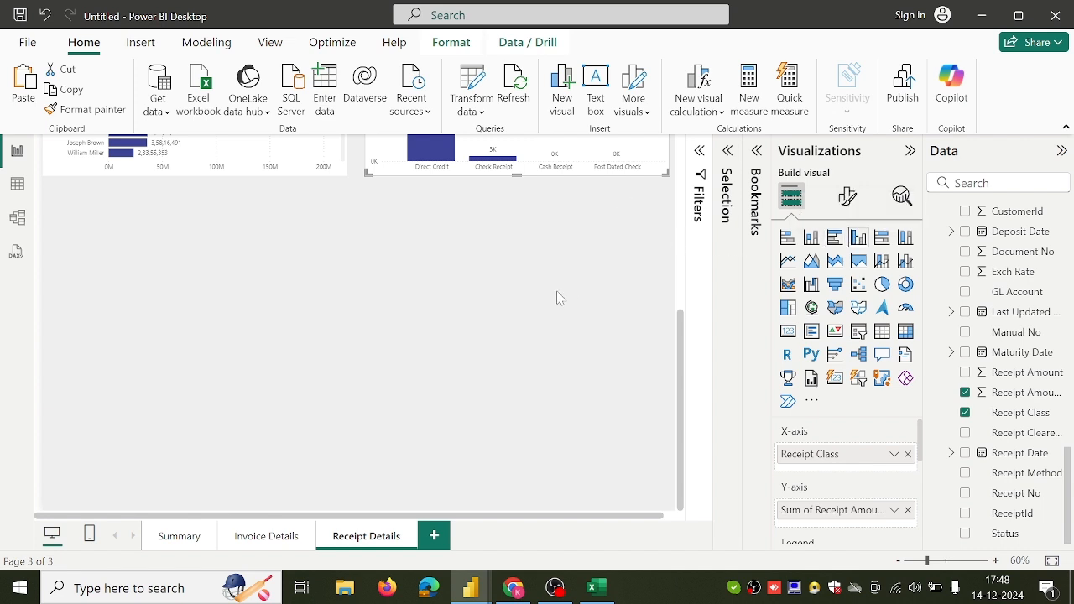
{"action": "left_click", "coordinate": [835, 240]}
{"action": "scroll", "coordinate": [467, 295], "scroll_direction": "up", "scroll_amount": 5}
{"action": "scroll", "coordinate": [468, 299], "scroll_direction": "down", "scroll_amount": 5}
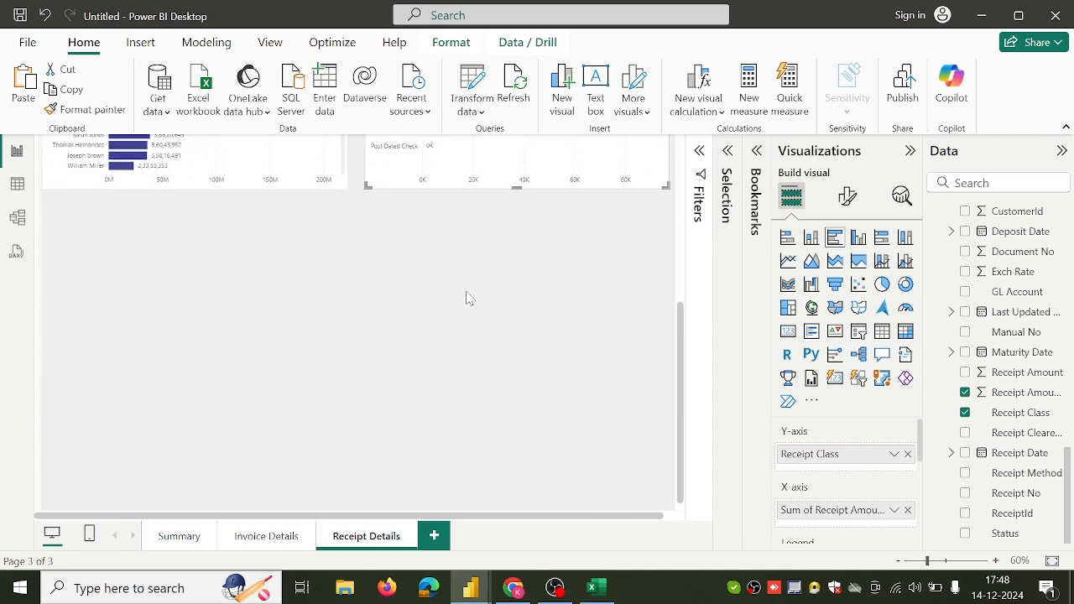
Step: Add a clustered column chart of Receipt Amount below the customer chart and widen it across the full page width
{"action": "left_click", "coordinate": [468, 299]}
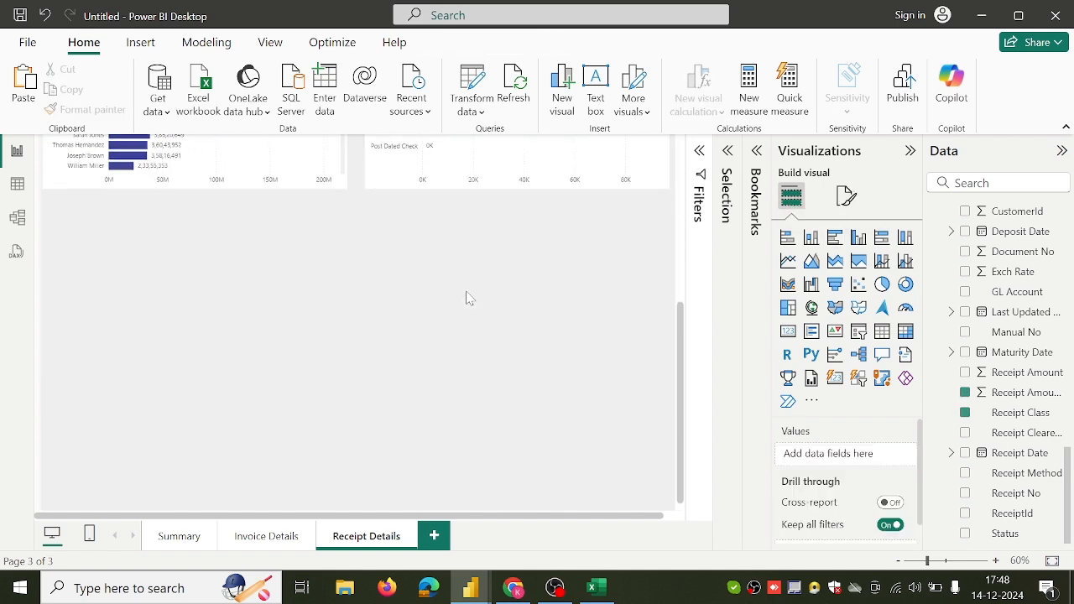
{"action": "left_click", "coordinate": [859, 238]}
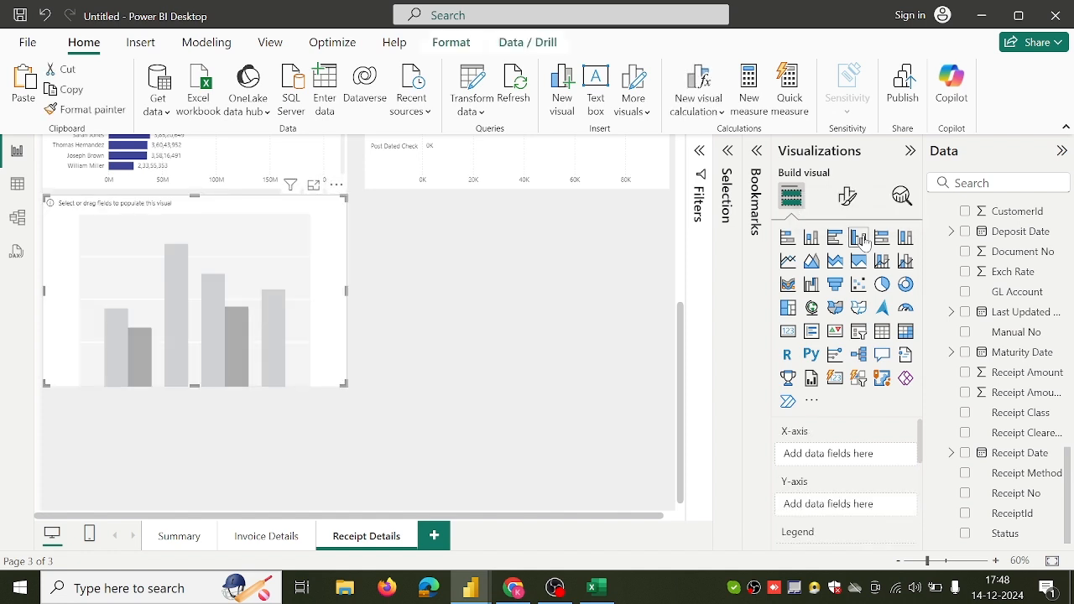
{"action": "left_click_drag", "start_coordinate": [347, 290], "coordinate": [676, 285]}
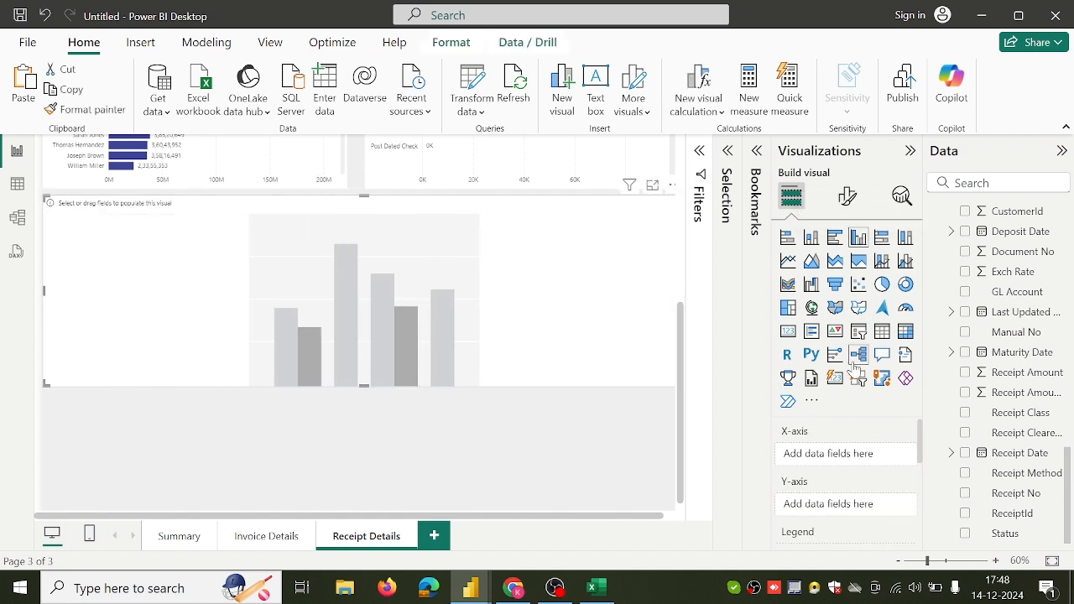
{"action": "left_click", "coordinate": [964, 374]}
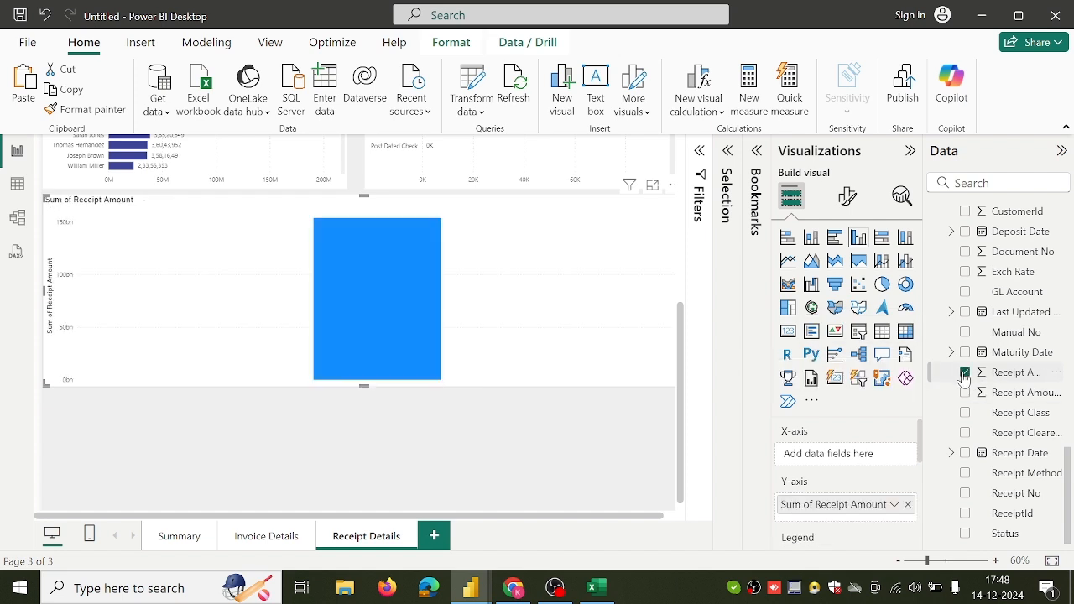
Step: Check the reference's Receipt Amount by Year chart in Chrome and go back to the untitled report in Power BI Desktop
{"action": "left_click", "coordinate": [519, 589]}
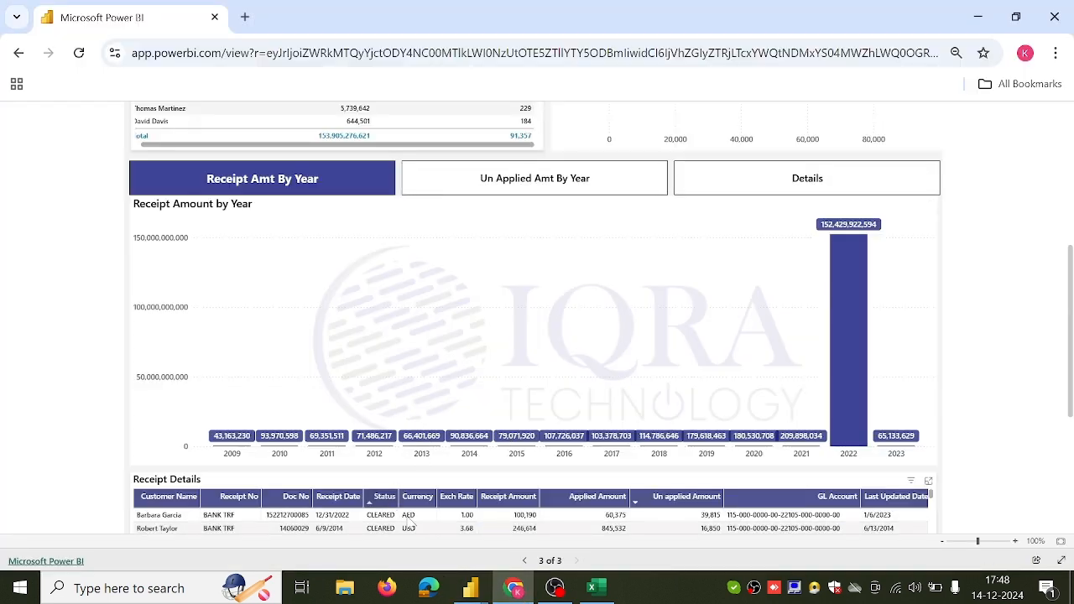
{"action": "mouse_move", "coordinate": [467, 597]}
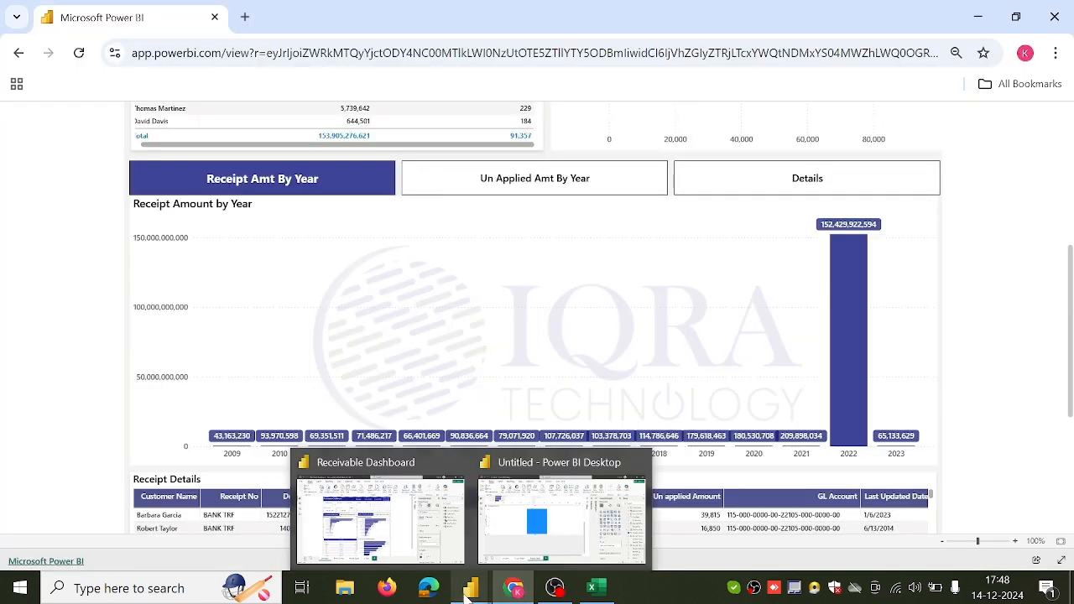
{"action": "left_click", "coordinate": [533, 503]}
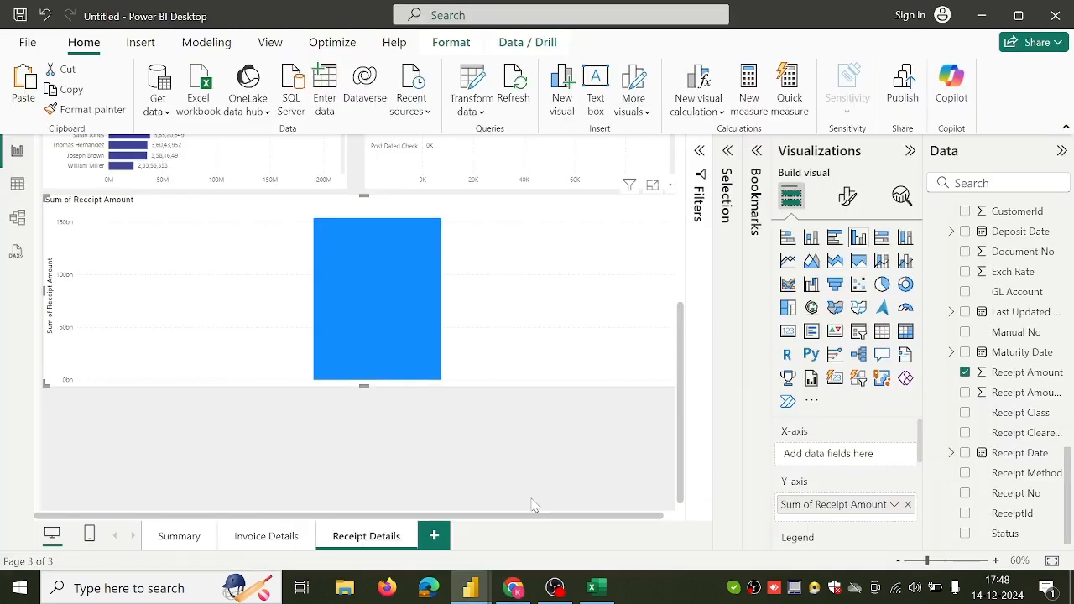
Step: Put Receipt Date on the new column chart's X-axis and remove its Quarter, Month and Day levels, keeping only Year
{"action": "left_click", "coordinate": [966, 458]}
{"action": "left_click", "coordinate": [966, 456]}
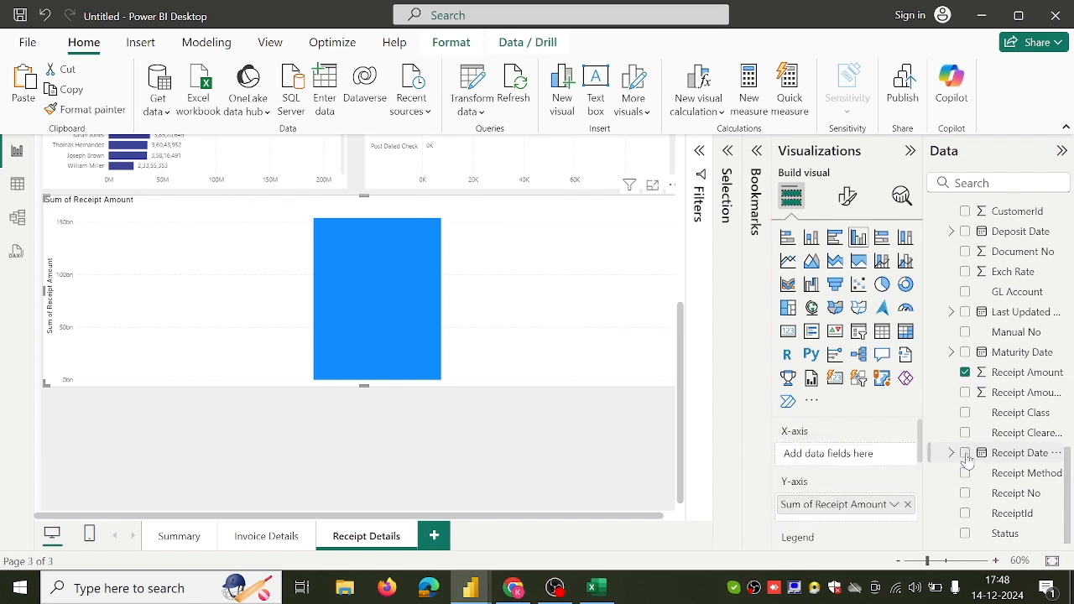
{"action": "left_click", "coordinate": [966, 458]}
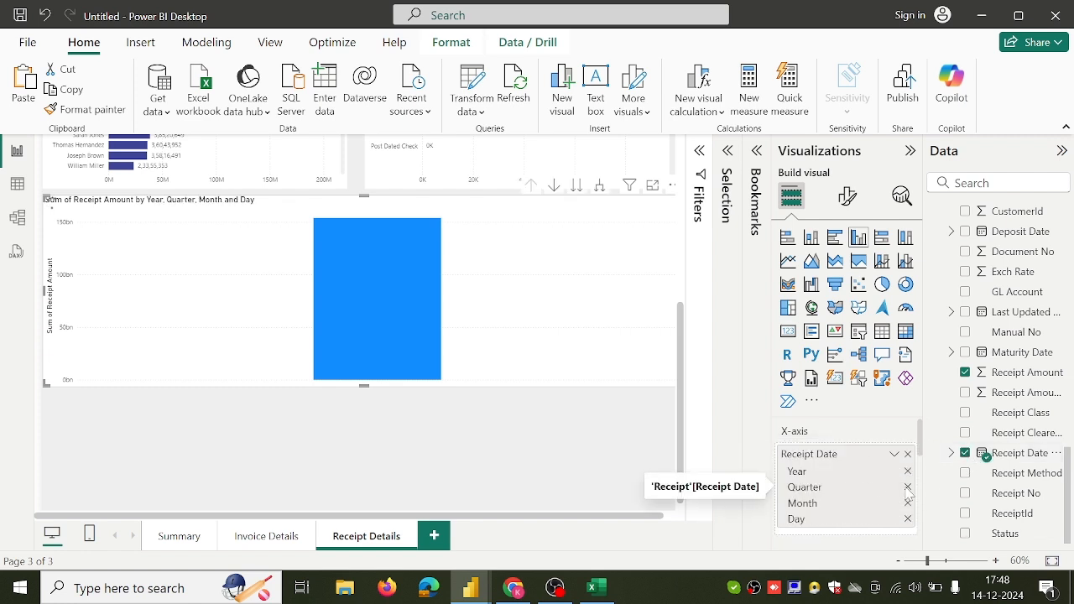
{"action": "left_click", "coordinate": [907, 488]}
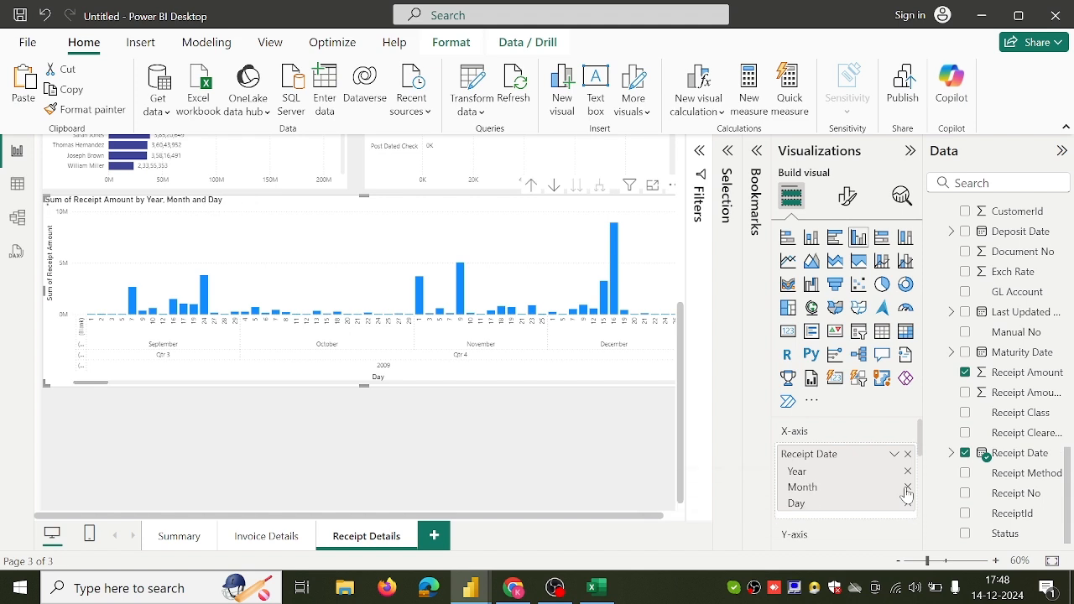
{"action": "left_click", "coordinate": [906, 488]}
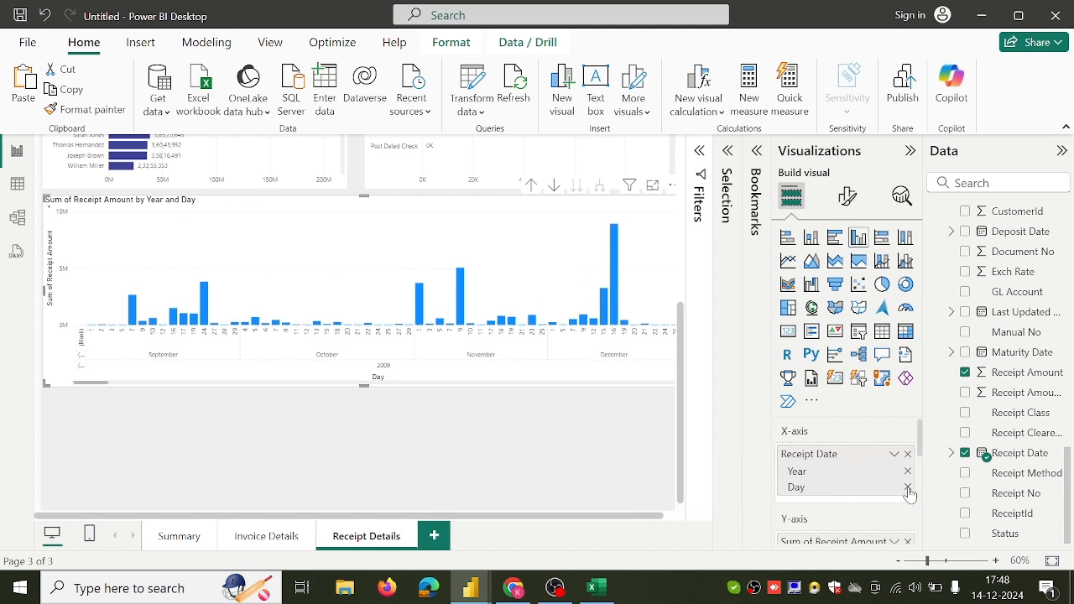
{"action": "left_click", "coordinate": [906, 487]}
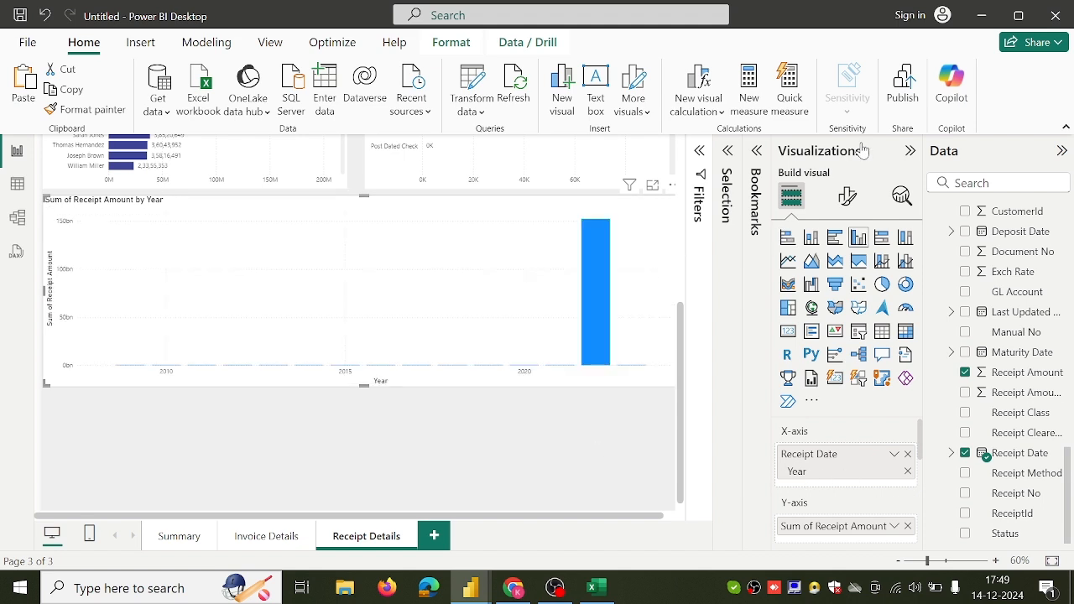
Step: Apply the Receipt Amount by Customer chart's formatting to the yearly receipt column chart with Format painter
{"action": "left_click", "coordinate": [850, 198]}
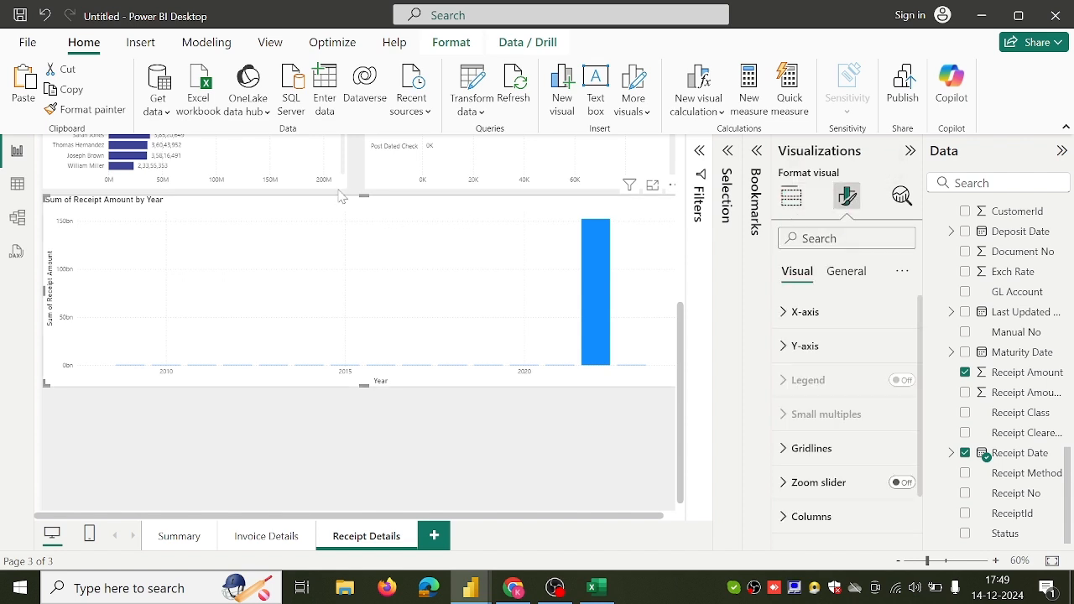
{"action": "left_click", "coordinate": [302, 165]}
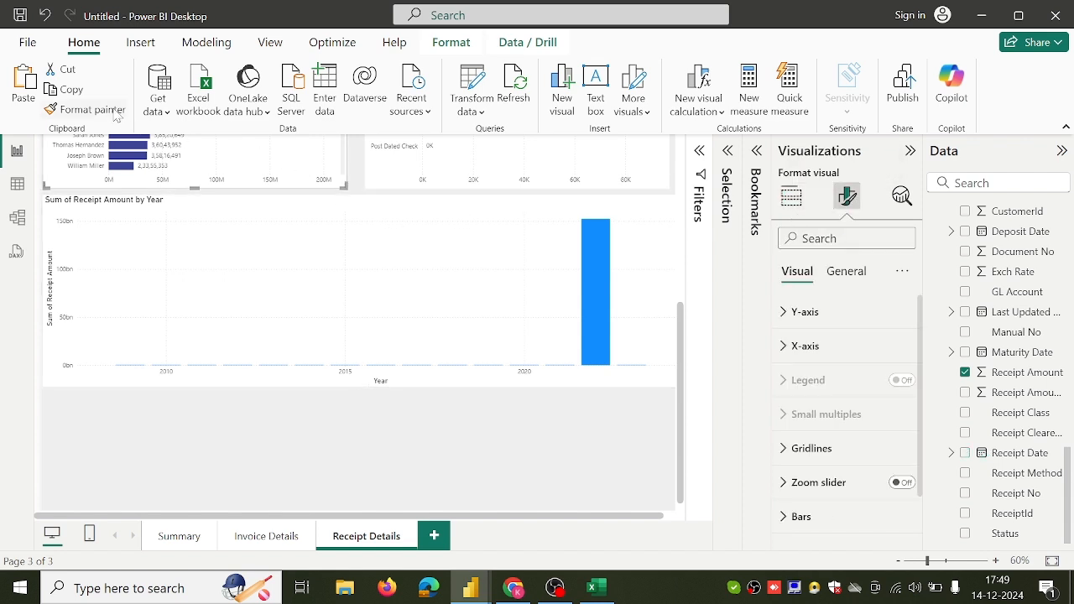
{"action": "left_click", "coordinate": [116, 110]}
{"action": "left_click", "coordinate": [226, 290]}
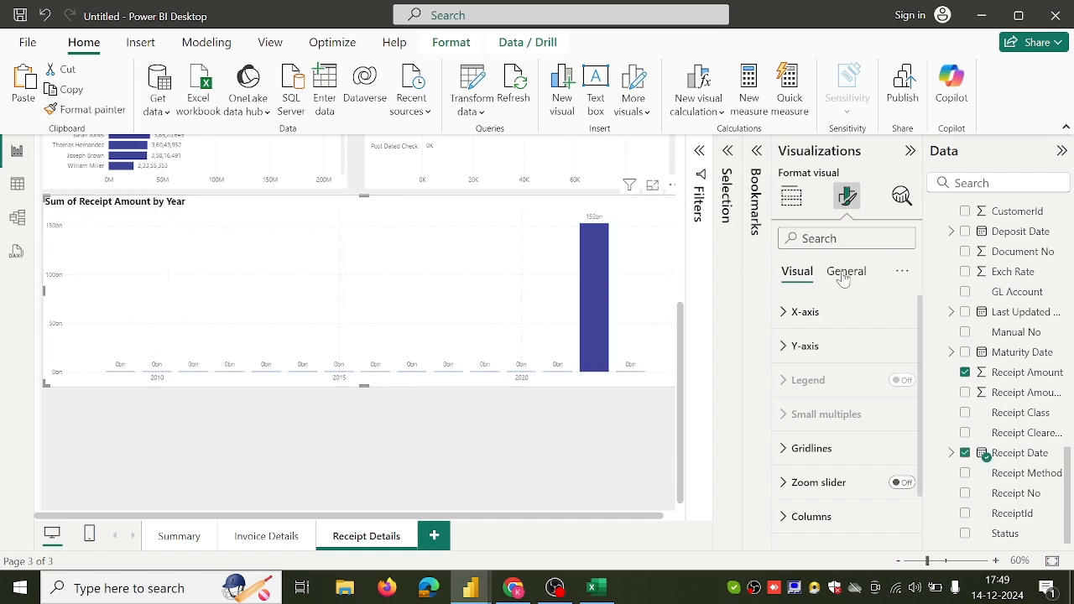
Step: Set the yearly receipt chart's X-axis type to Categorical
{"action": "left_click", "coordinate": [799, 323]}
{"action": "left_click", "coordinate": [831, 371]}
{"action": "left_click", "coordinate": [838, 411]}
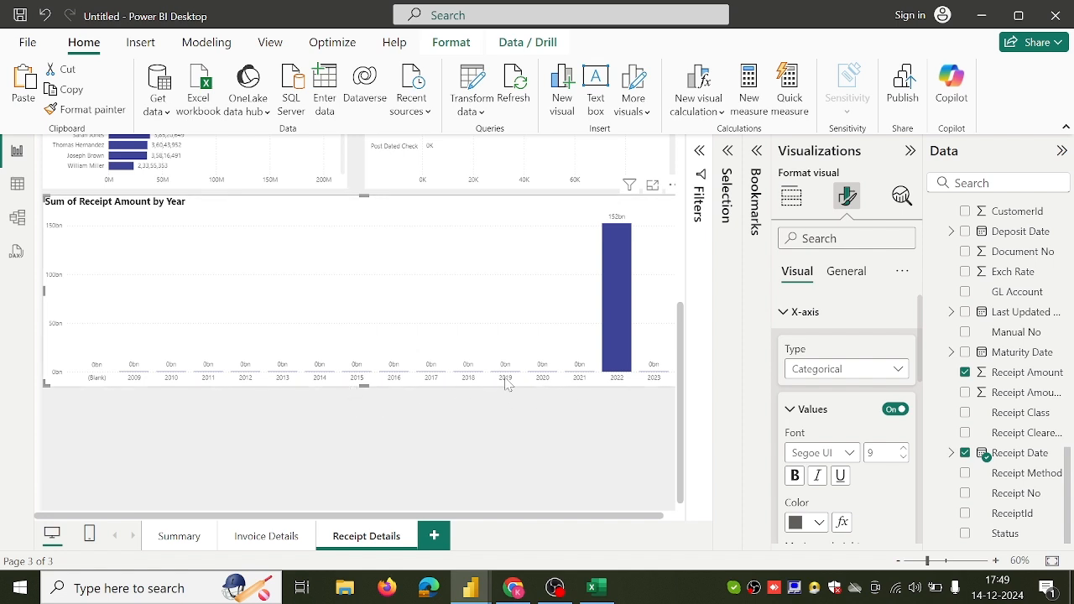
Step: Set the display units of the yearly receipt chart's data label values to Thousands
{"action": "scroll", "coordinate": [833, 445], "scroll_direction": "down", "scroll_amount": 10}
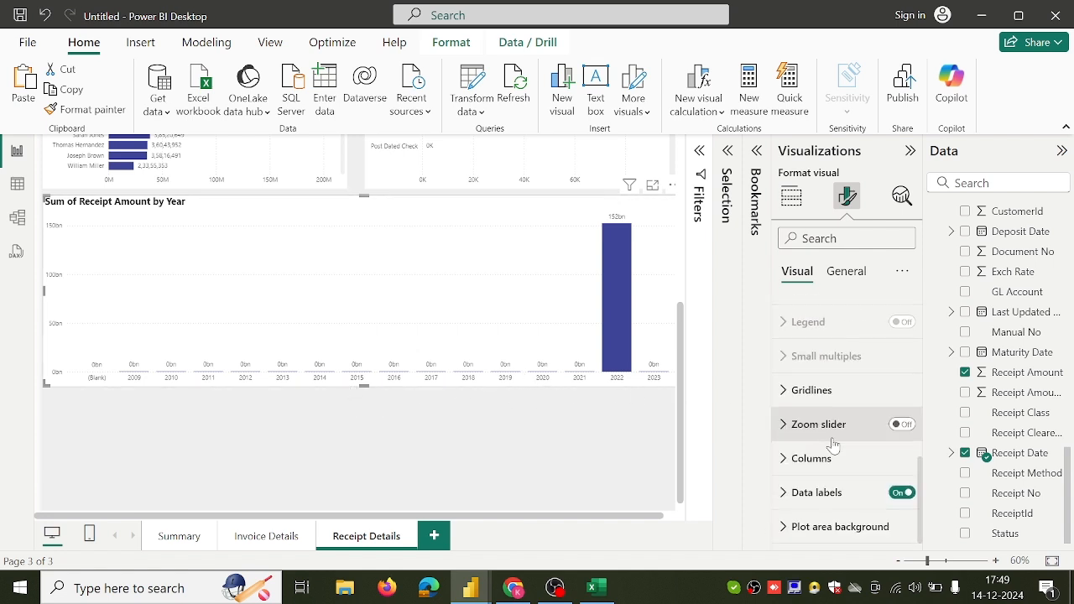
{"action": "left_click", "coordinate": [827, 497]}
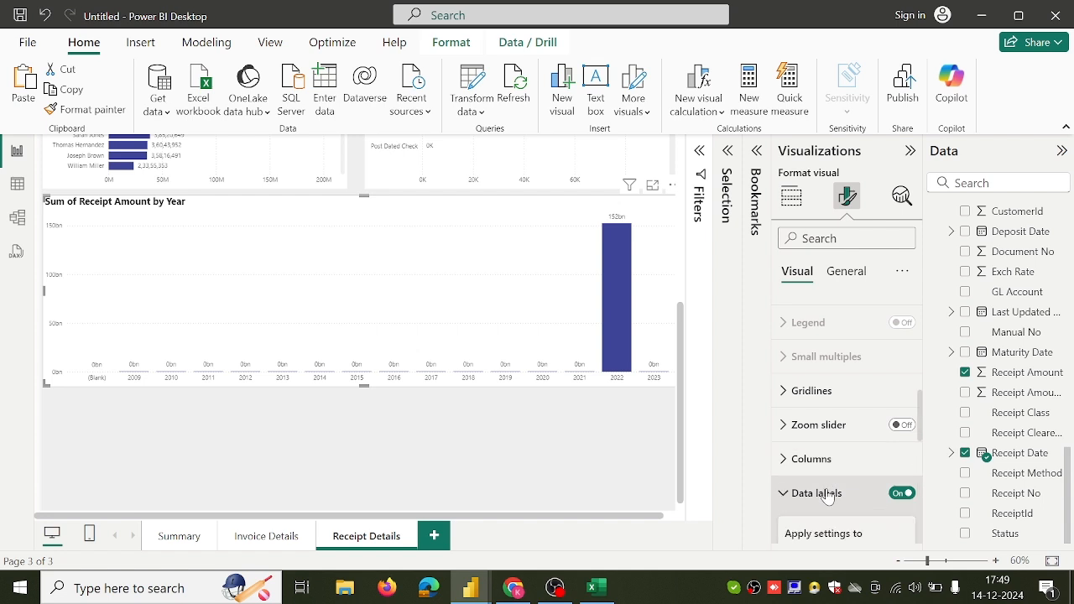
{"action": "scroll", "coordinate": [827, 495], "scroll_direction": "down", "scroll_amount": 5}
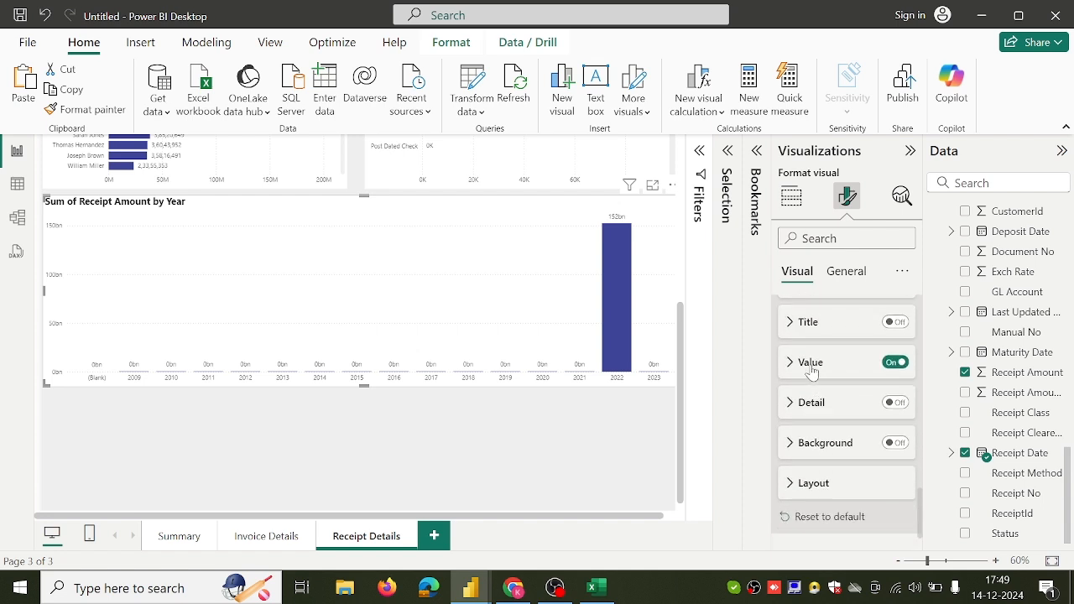
{"action": "left_click", "coordinate": [810, 368]}
{"action": "scroll", "coordinate": [843, 470], "scroll_direction": "down", "scroll_amount": 3}
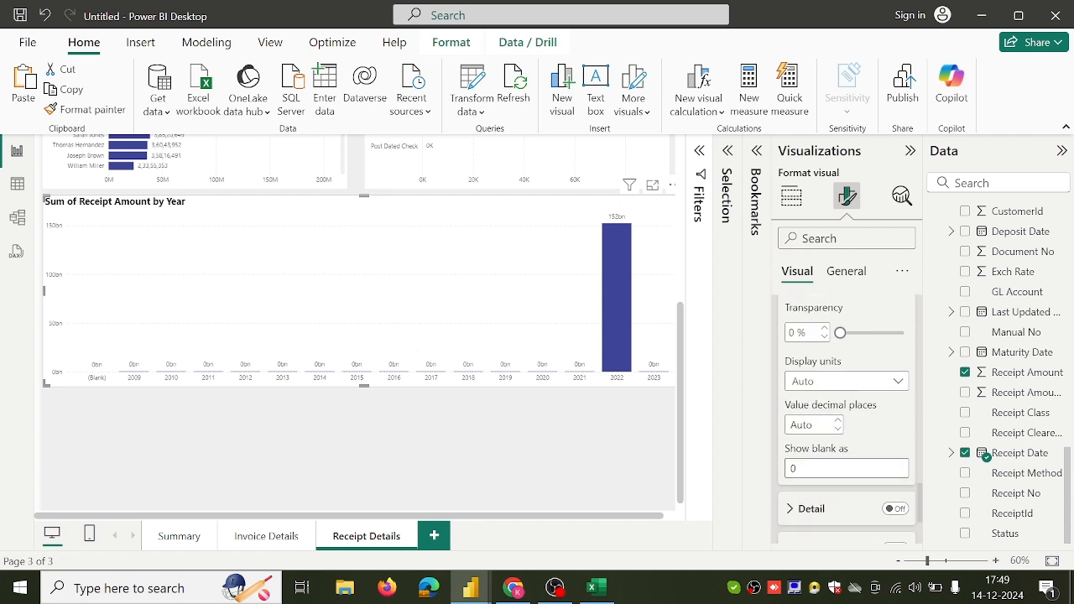
{"action": "left_click", "coordinate": [832, 383]}
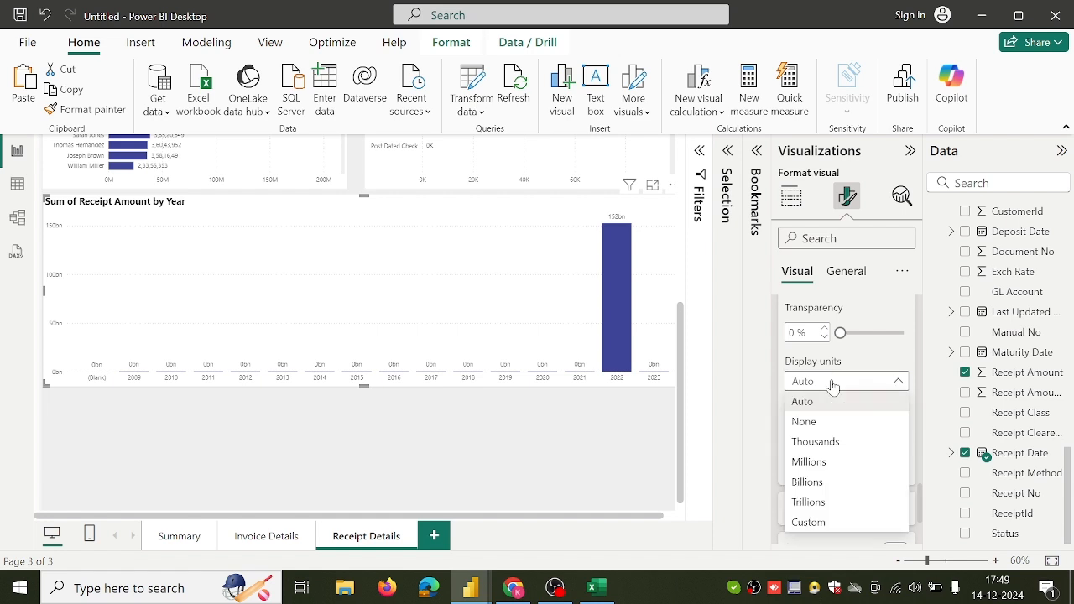
{"action": "left_click", "coordinate": [835, 445]}
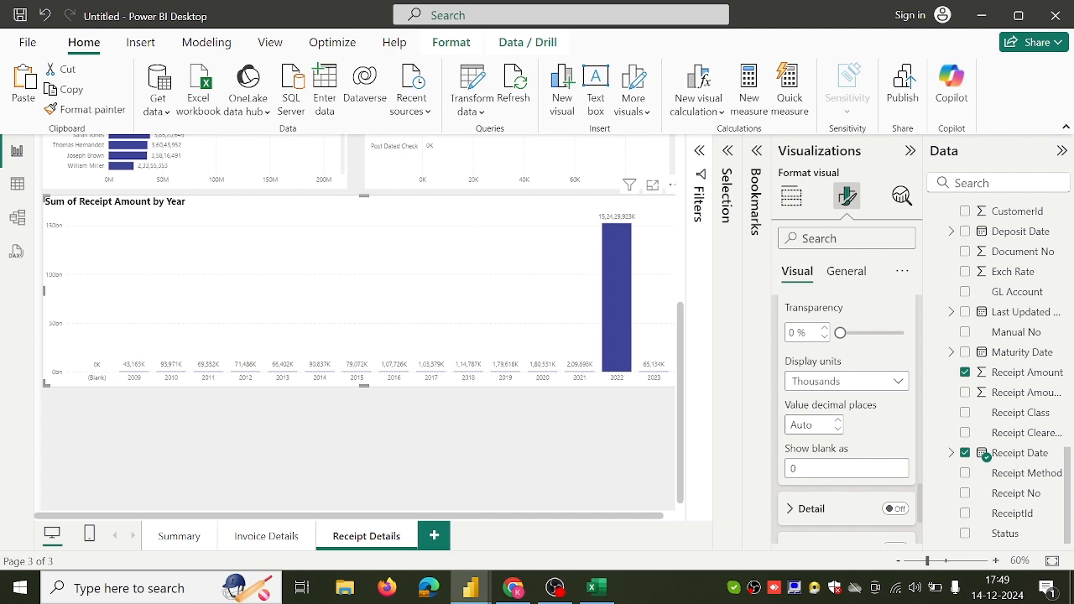
{"action": "scroll", "coordinate": [843, 401], "scroll_direction": "up", "scroll_amount": 5}
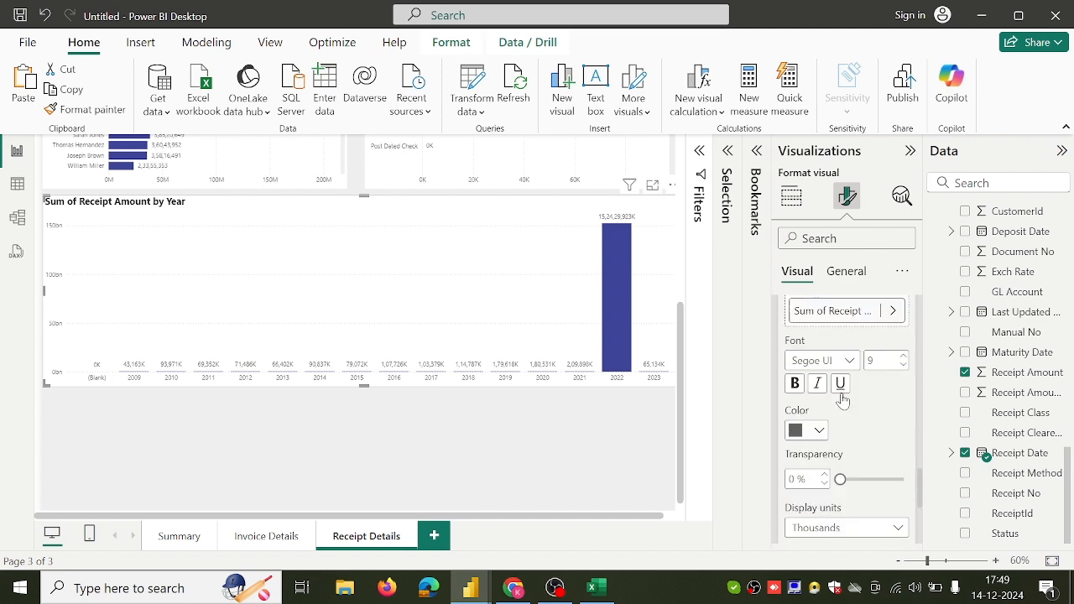
{"action": "scroll", "coordinate": [597, 392], "scroll_direction": "up", "scroll_amount": 5}
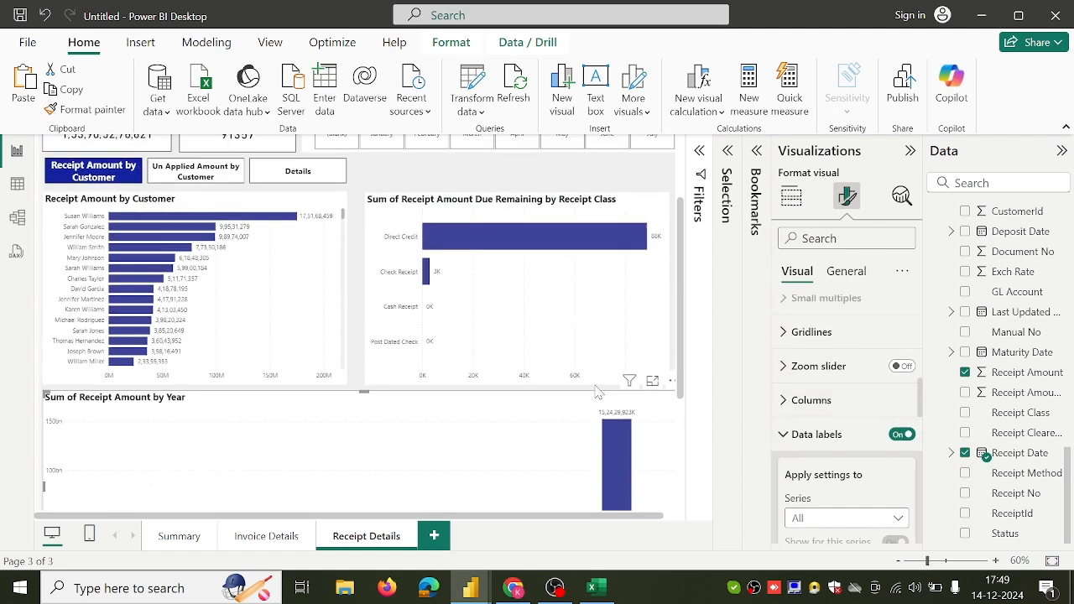
{"action": "scroll", "coordinate": [168, 271], "scroll_direction": "down", "scroll_amount": 5}
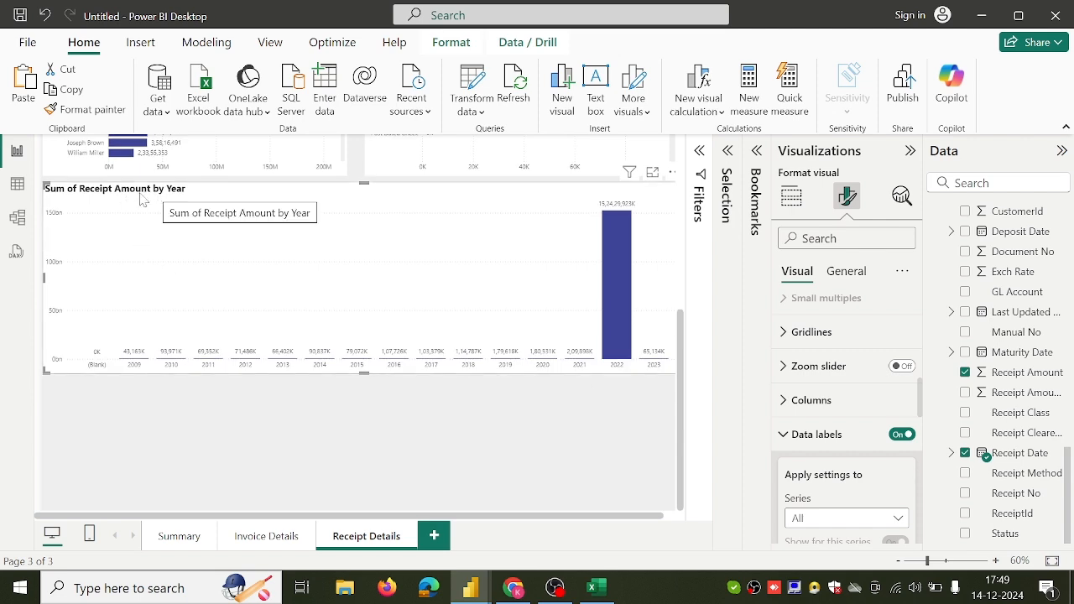
Step: Check the Un Applied Amt By Year chart in the published reference report in the browser, and return to Power BI Desktop
{"action": "left_click", "coordinate": [513, 587]}
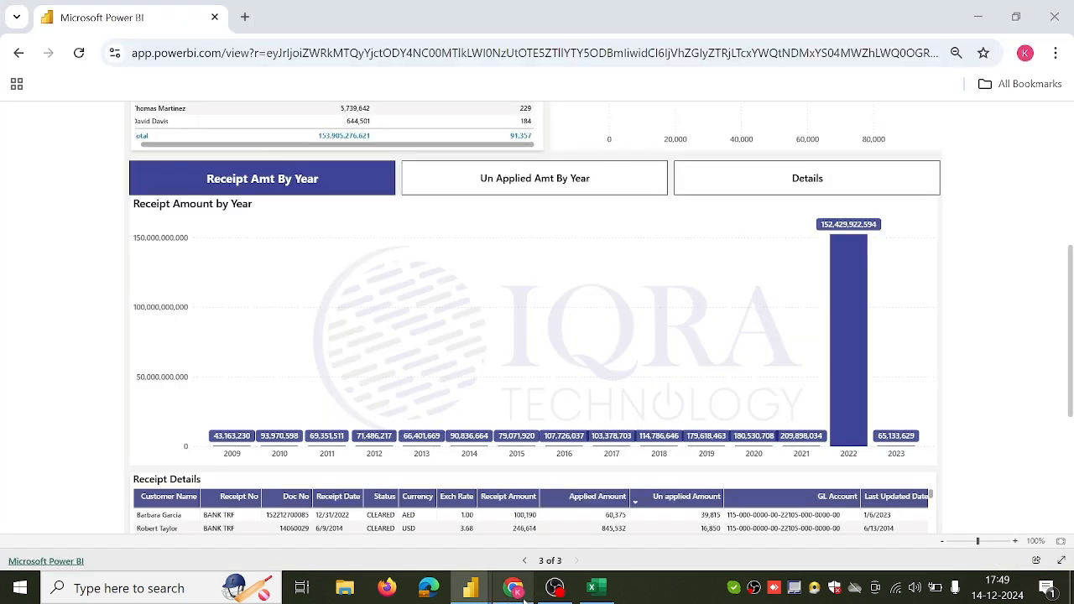
{"action": "left_click", "coordinate": [535, 177]}
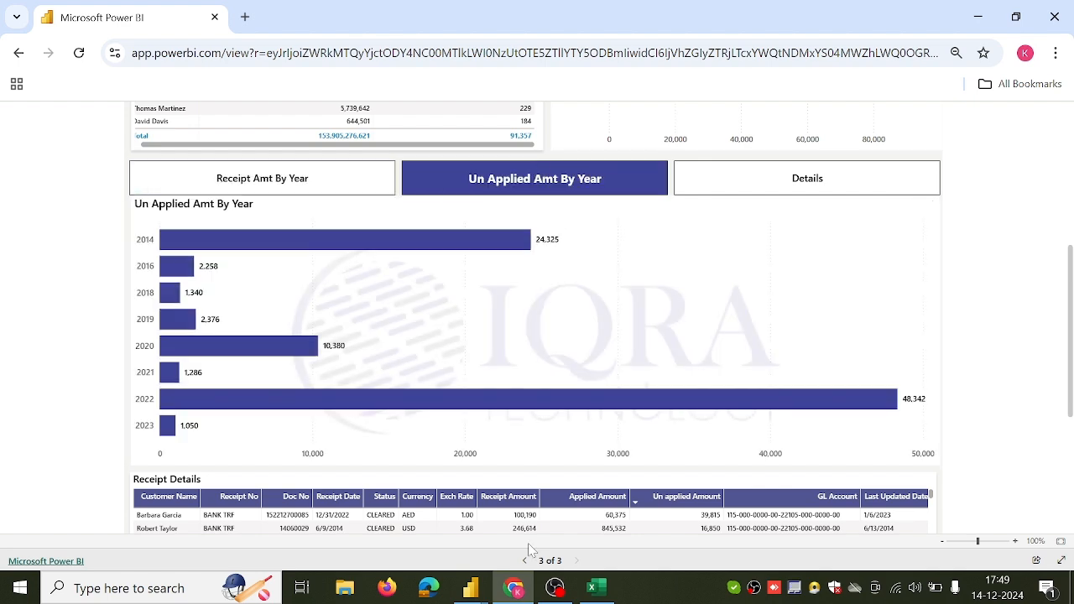
{"action": "mouse_move", "coordinate": [480, 598]}
{"action": "left_click", "coordinate": [515, 537]}
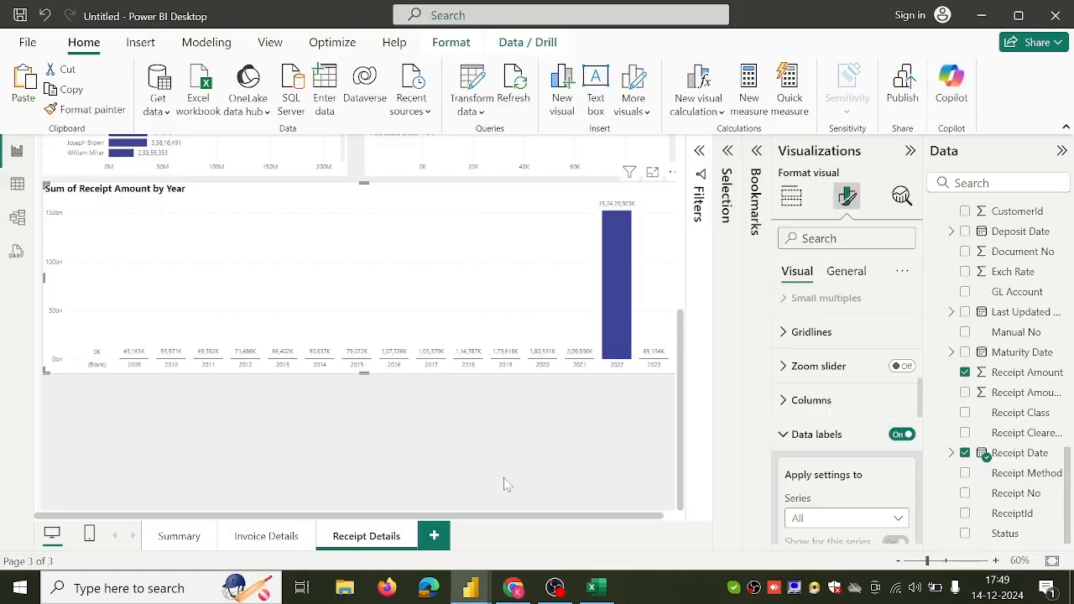
Step: Hide the Sum of Receipt Amount by Year column chart on the Receipt Details page
{"action": "left_click", "coordinate": [726, 216]}
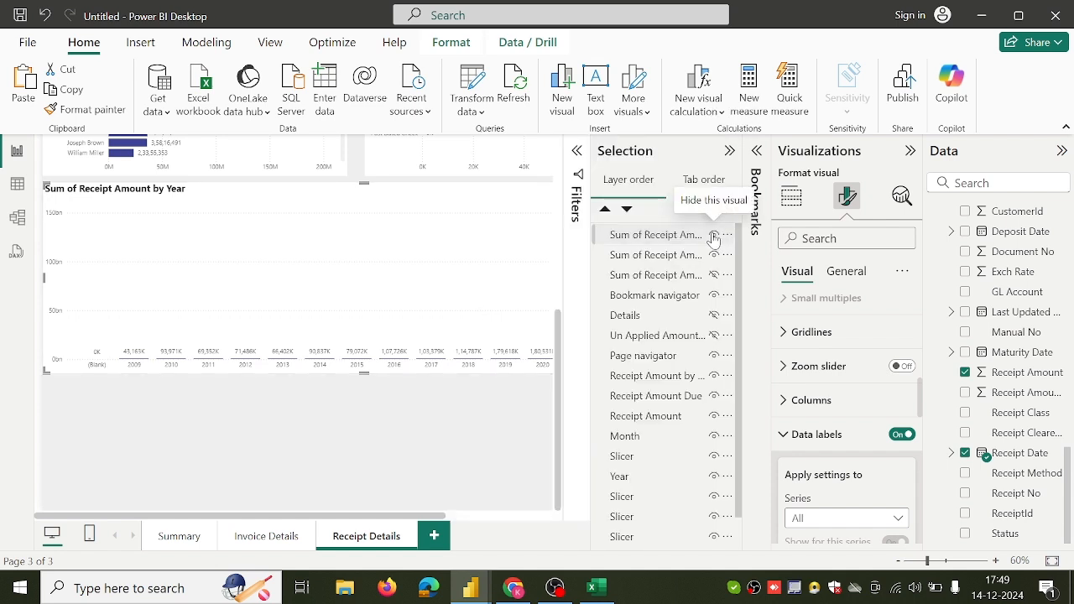
{"action": "left_click", "coordinate": [713, 235]}
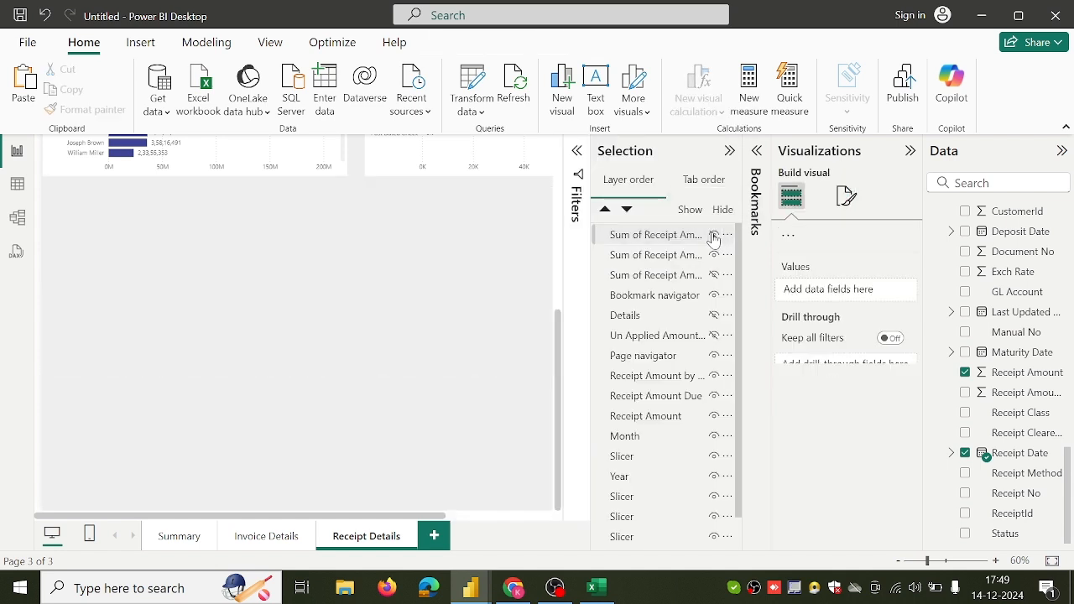
{"action": "left_click", "coordinate": [729, 151]}
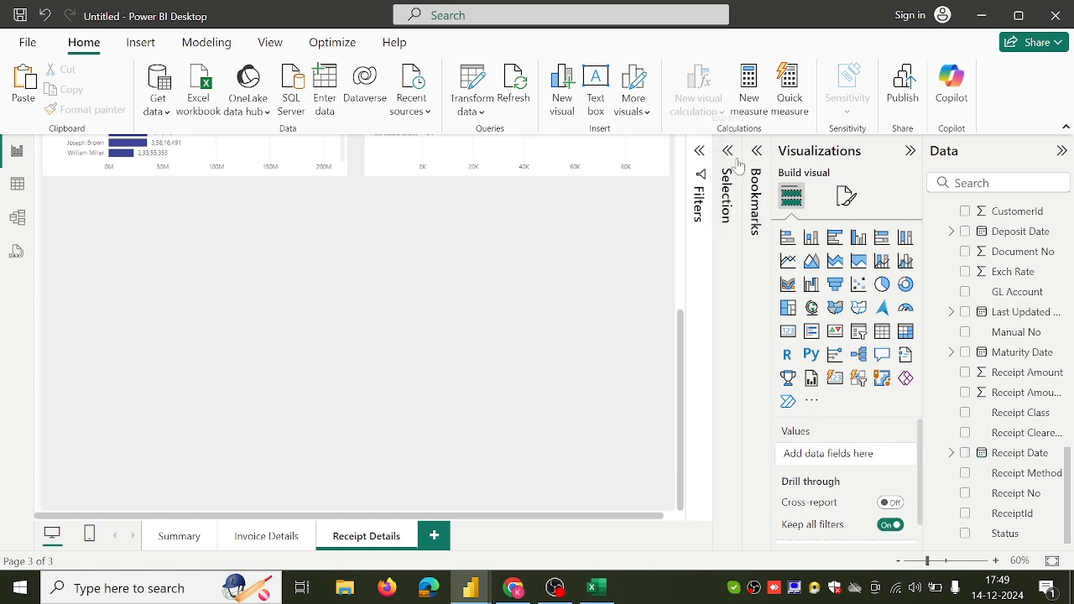
Step: Add a clustered bar chart beneath the customer and receipt class charts, enlarged to the area of the hidden yearly chart
{"action": "left_click", "coordinate": [834, 238]}
{"action": "left_click_drag", "start_coordinate": [443, 453], "coordinate": [425, 249]}
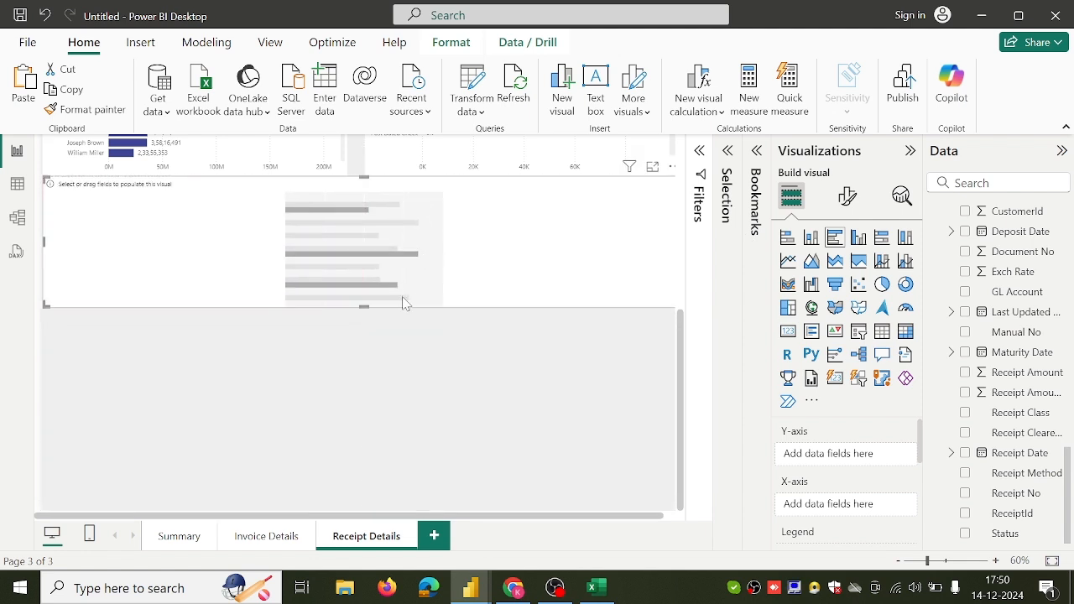
{"action": "left_click_drag", "start_coordinate": [359, 321], "coordinate": [362, 366]}
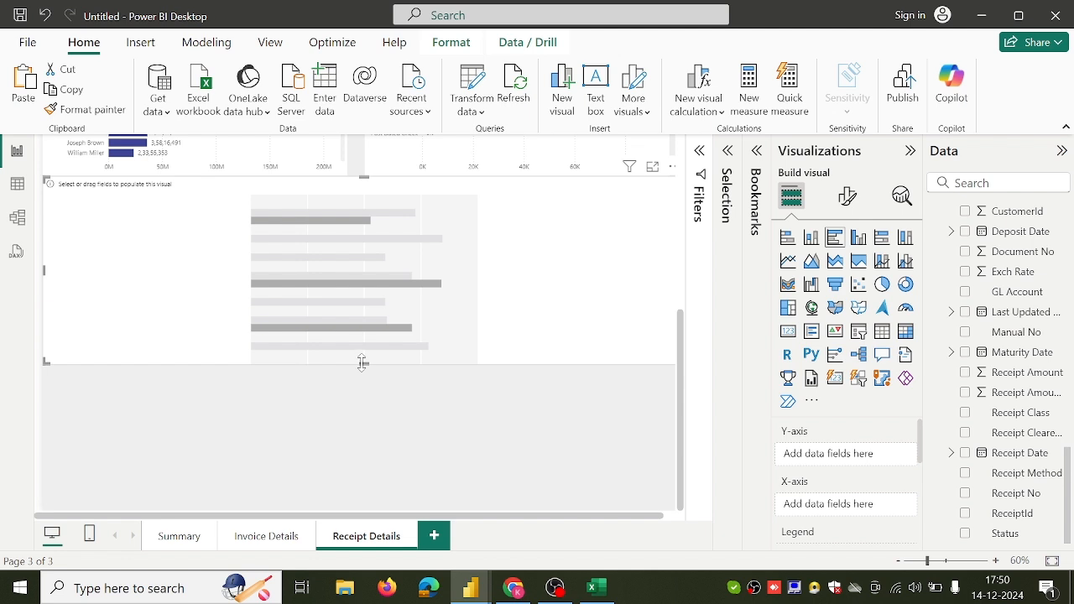
{"action": "left_click_drag", "start_coordinate": [361, 303], "coordinate": [361, 313]}
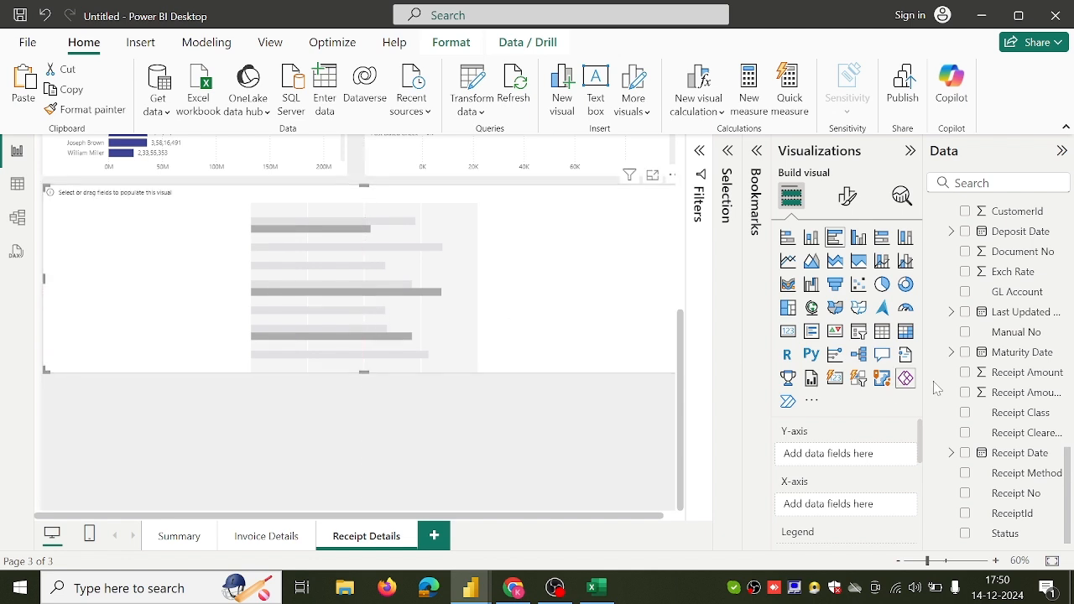
Step: Plot Receipt Amount Due Remaining by Receipt Date in the new bar chart, removing Quarter, Month and Day to keep only Year
{"action": "left_click", "coordinate": [967, 394]}
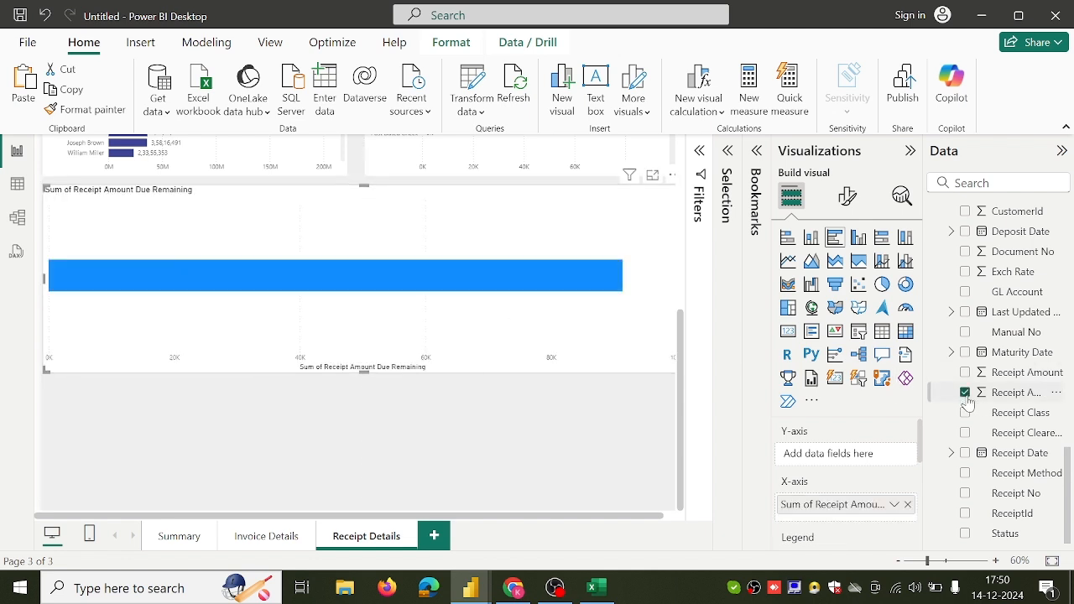
{"action": "left_click_drag", "start_coordinate": [963, 458], "coordinate": [839, 457]}
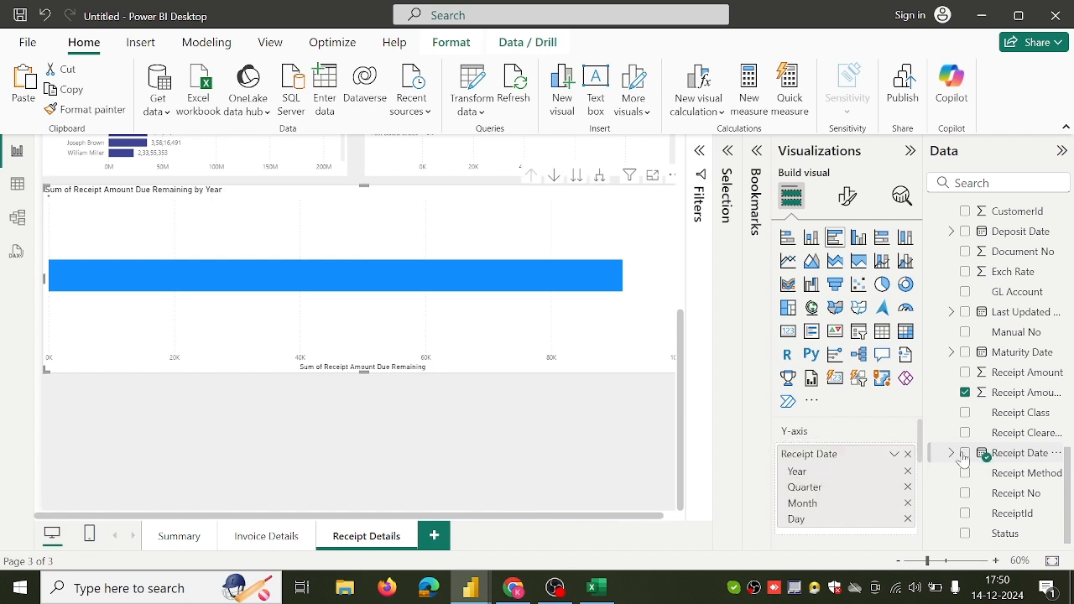
{"action": "left_click", "coordinate": [906, 487]}
{"action": "left_click", "coordinate": [906, 488]}
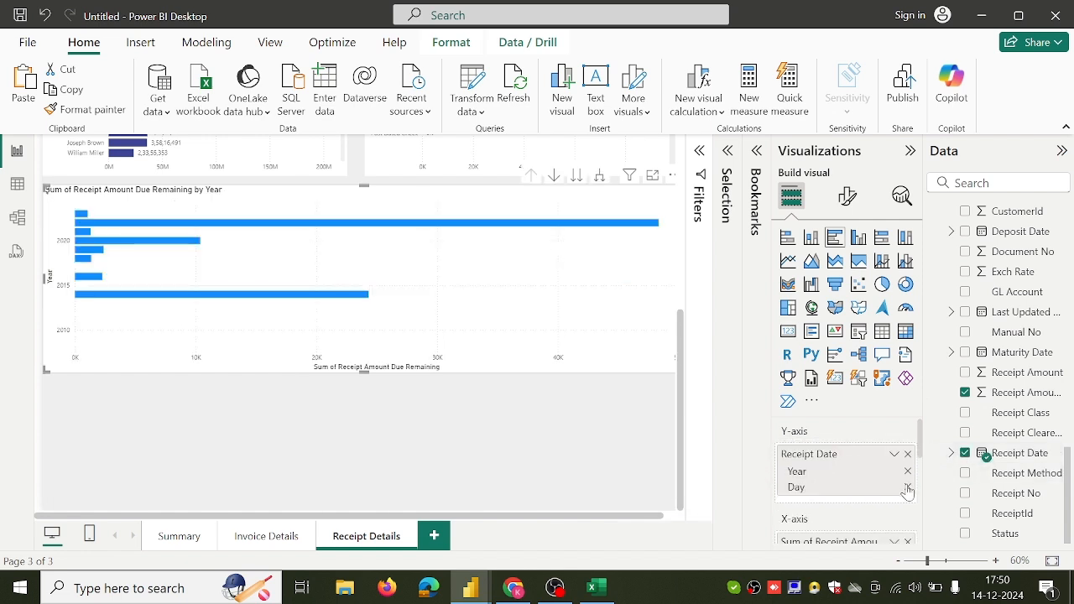
{"action": "left_click", "coordinate": [907, 489]}
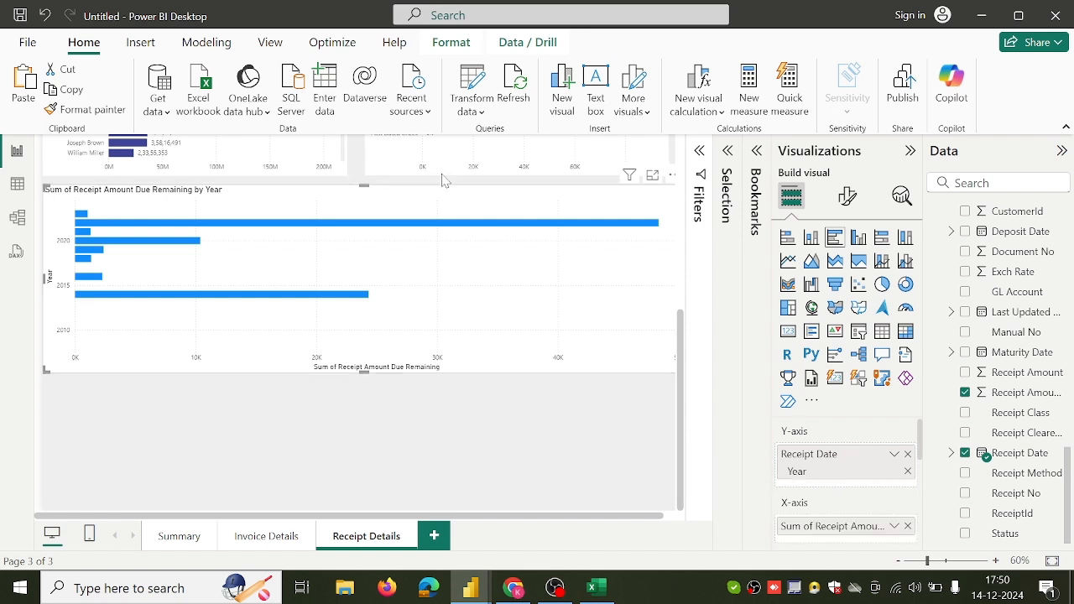
Step: Apply the Receipt Amount by Customer chart's formatting to the yearly due remaining bar chart with Format painter, and hide the formatted chart
{"action": "left_click", "coordinate": [88, 109]}
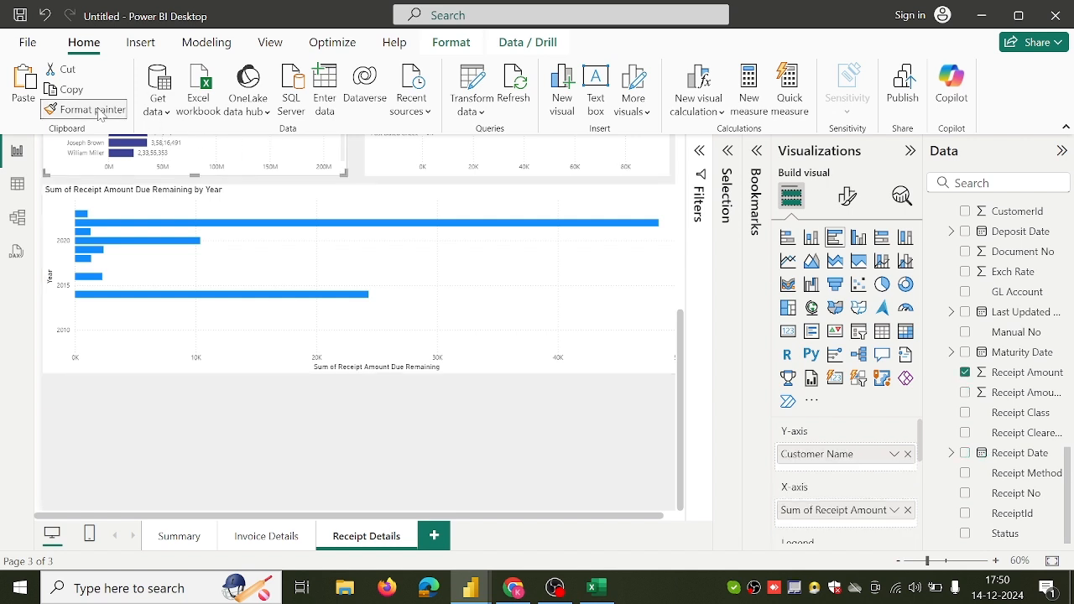
{"action": "left_click", "coordinate": [249, 252]}
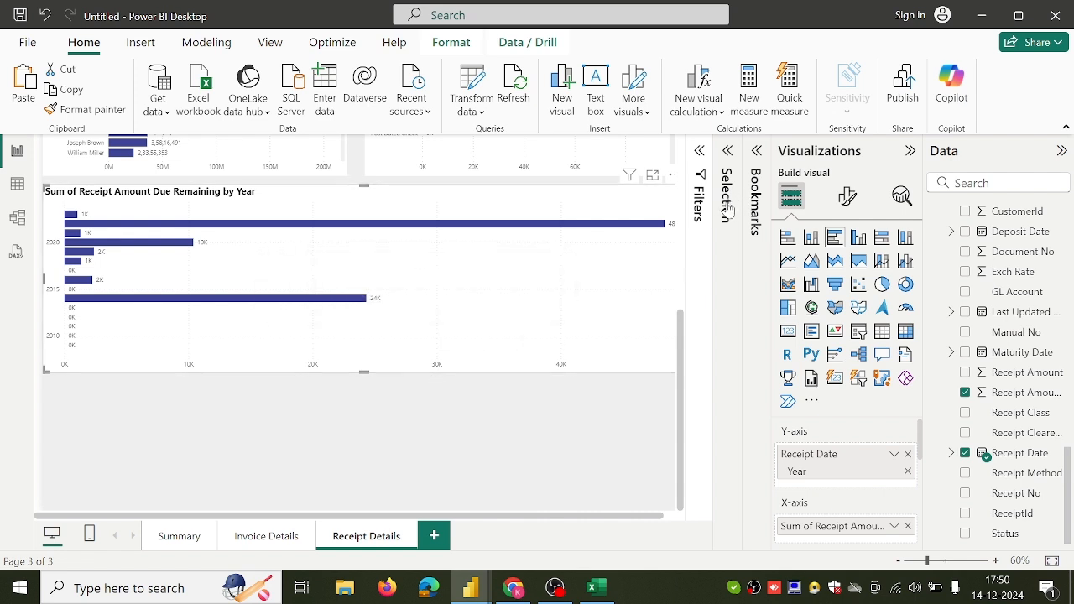
{"action": "left_click", "coordinate": [728, 208]}
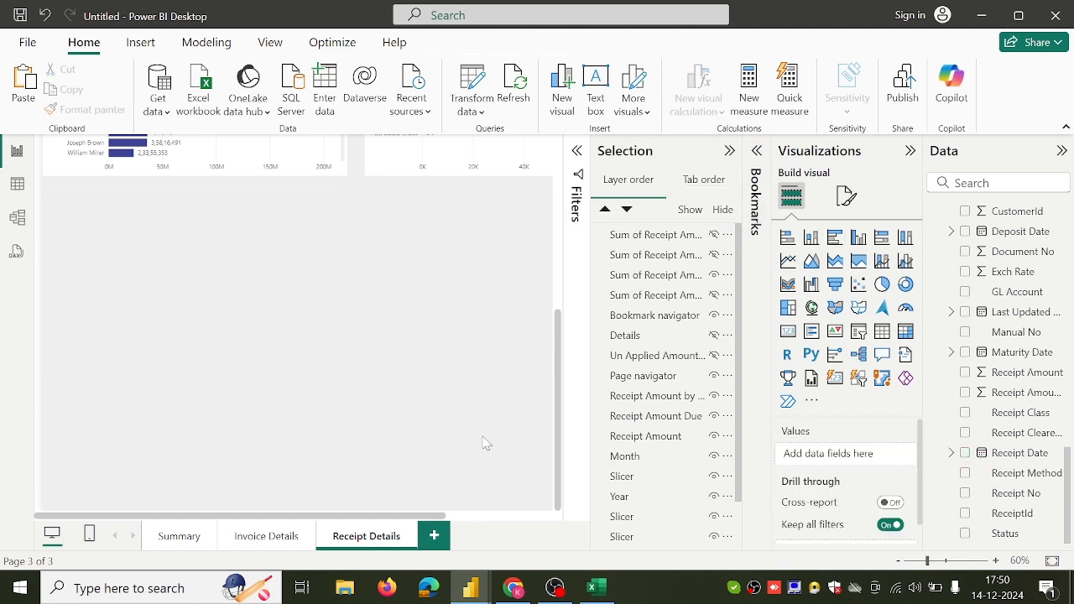
Step: Examine the yearly Details table and its columns in the published reference report, and return to the untitled Power BI Desktop report
{"action": "left_click", "coordinate": [511, 590]}
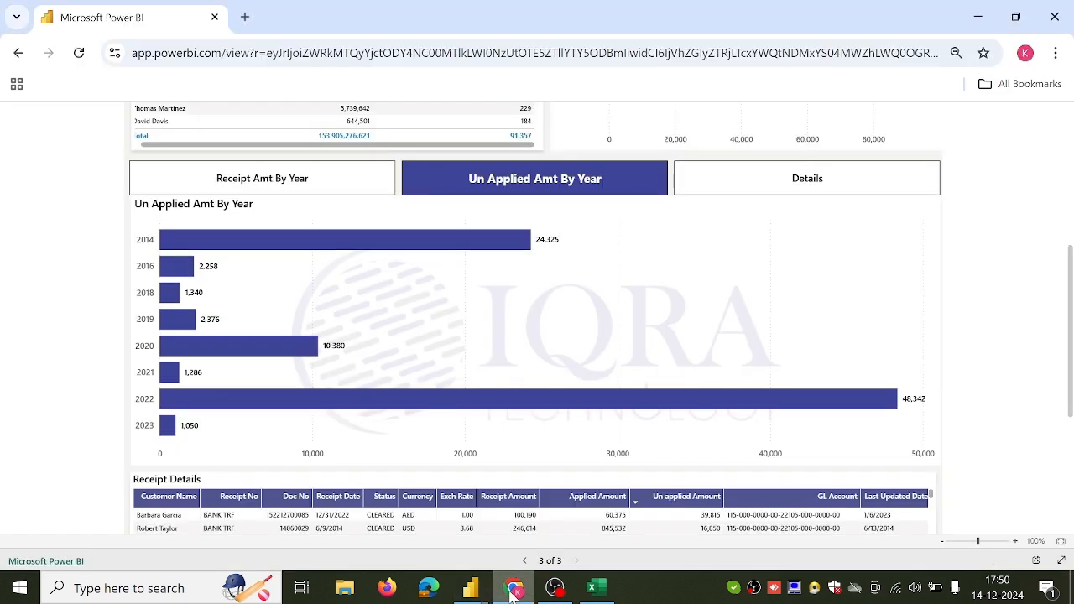
{"action": "left_click", "coordinate": [771, 193]}
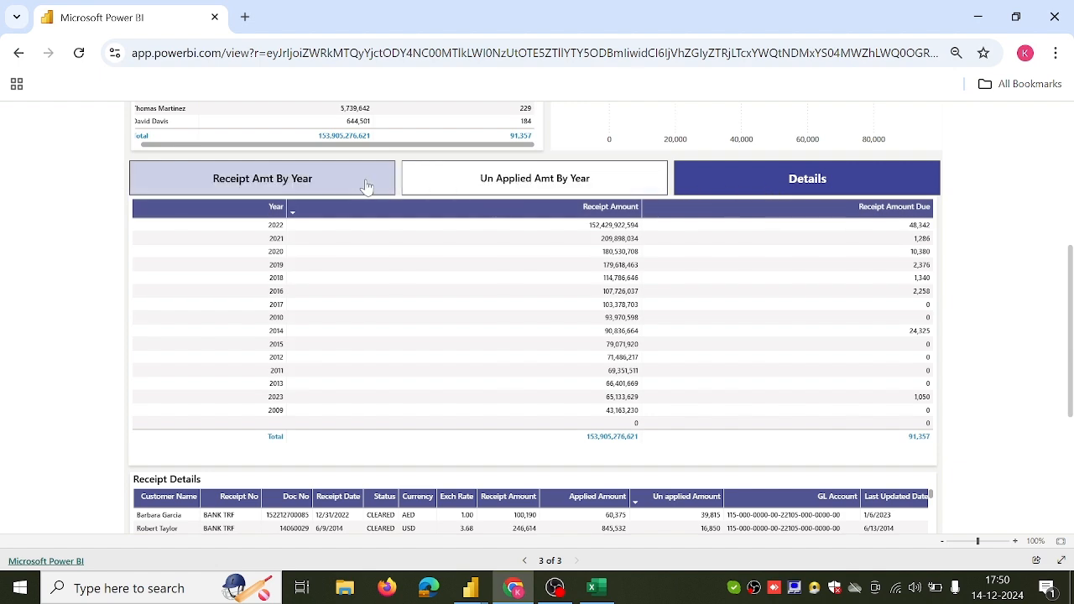
{"action": "scroll", "coordinate": [460, 190], "scroll_direction": "up", "scroll_amount": 4}
{"action": "scroll", "coordinate": [459, 190], "scroll_direction": "down", "scroll_amount": 5}
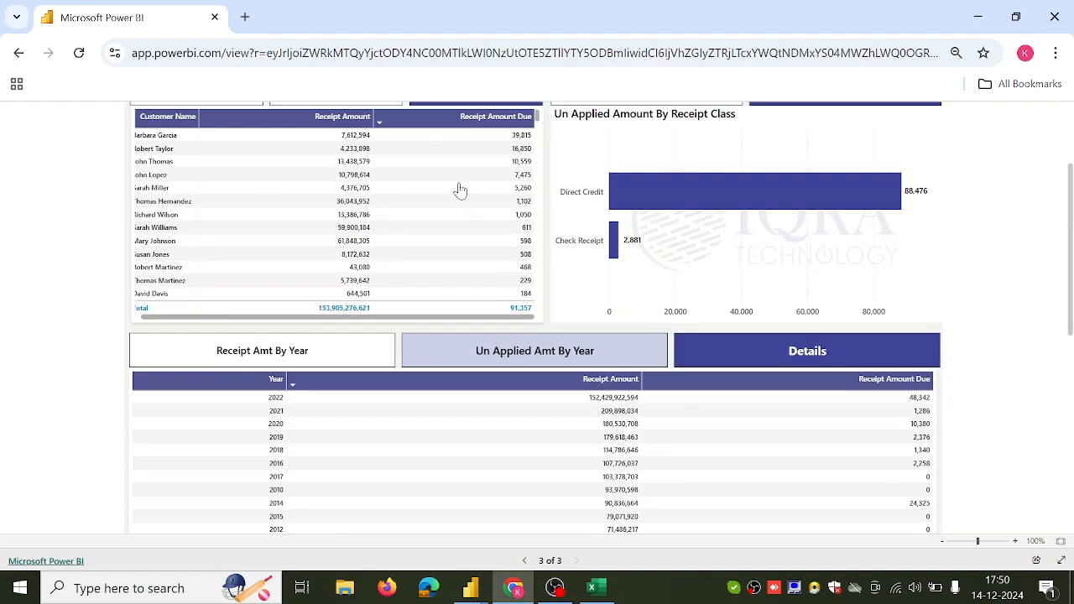
{"action": "scroll", "coordinate": [460, 190], "scroll_direction": "up", "scroll_amount": 1}
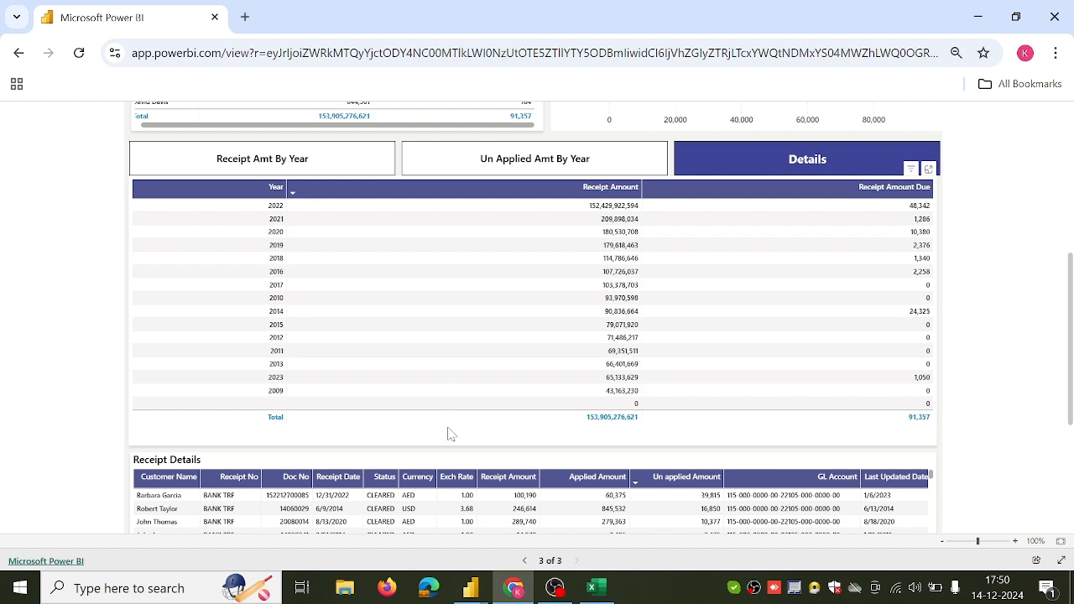
{"action": "mouse_move", "coordinate": [470, 587]}
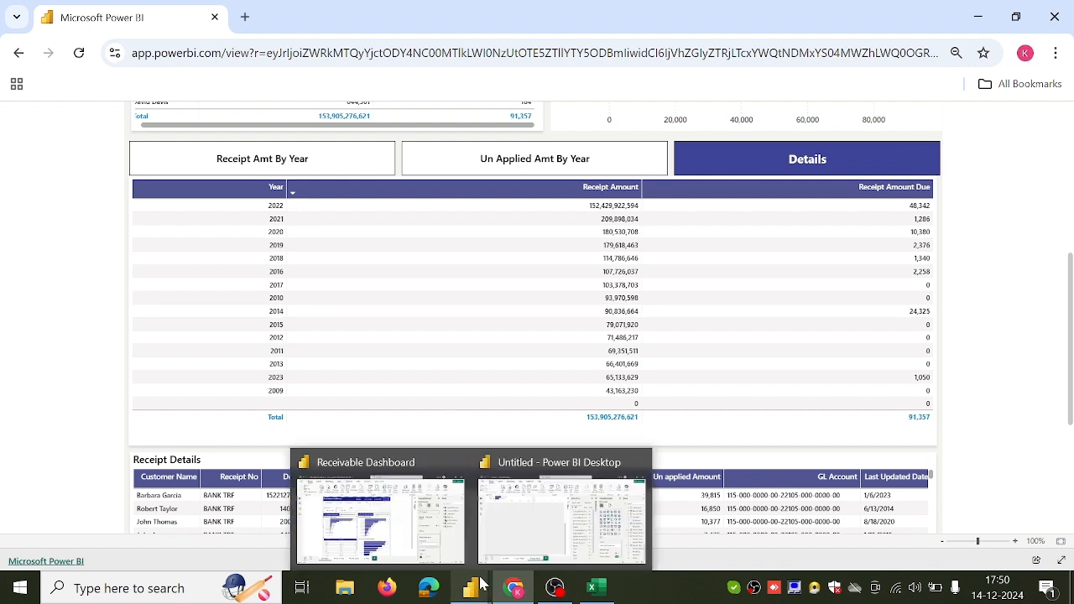
{"action": "left_click", "coordinate": [547, 527]}
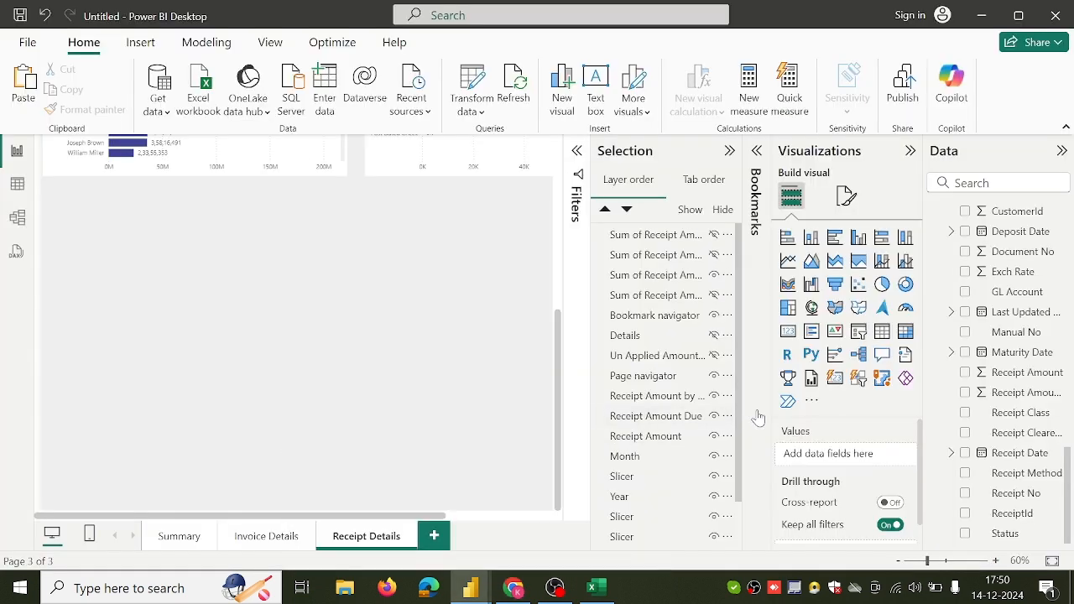
Step: Add a table in the empty area beneath the customer charts with Receipt Amount, Receipt Amount Due Remaining and Receipt Date
{"action": "left_click", "coordinate": [880, 332]}
{"action": "left_click_drag", "start_coordinate": [279, 488], "coordinate": [304, 297]}
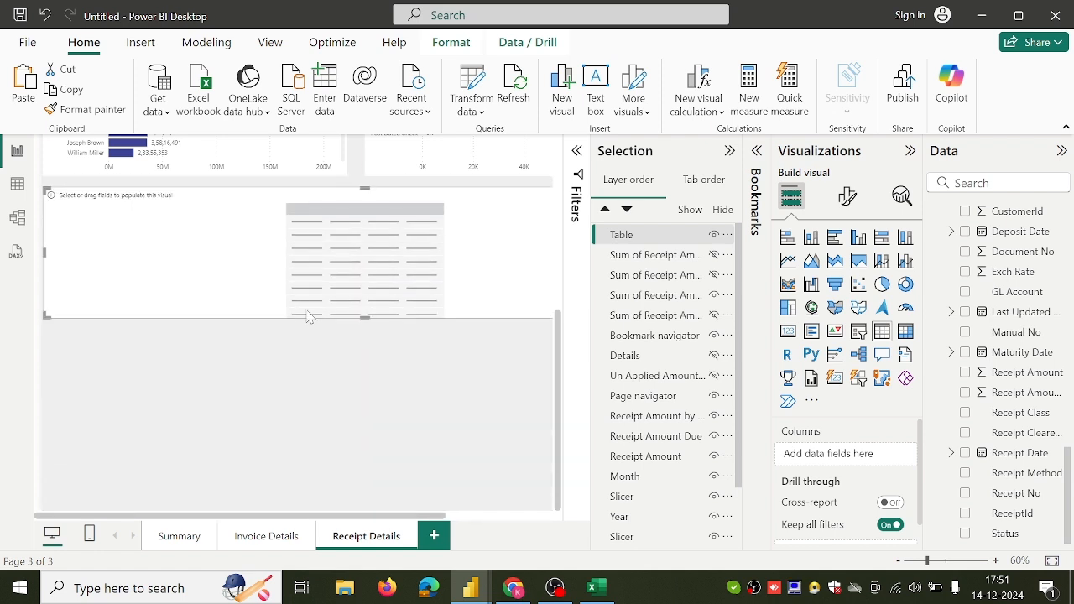
{"action": "left_click_drag", "start_coordinate": [364, 316], "coordinate": [365, 341]}
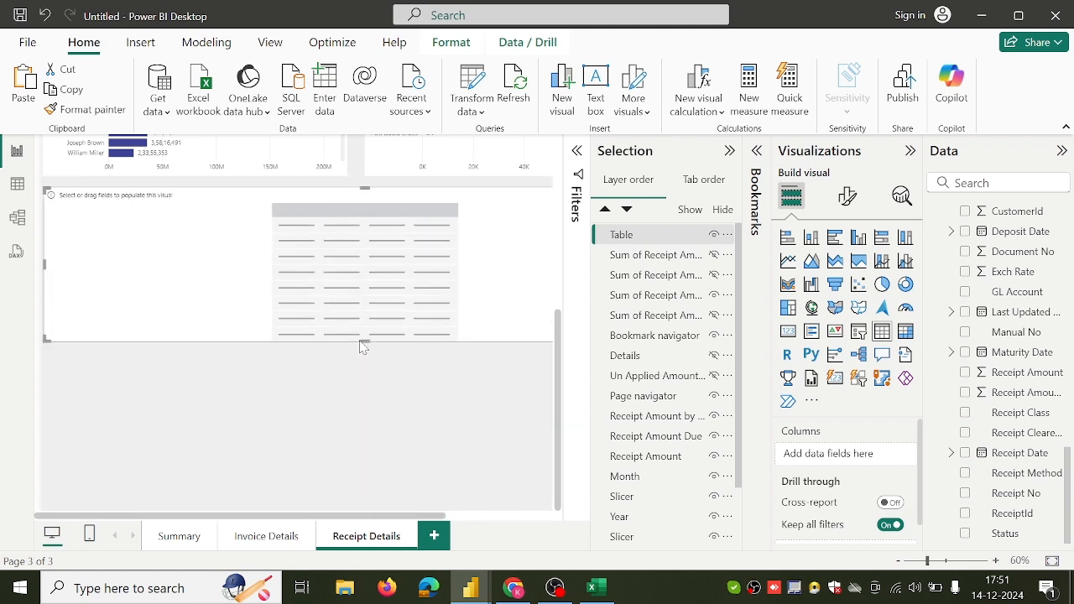
{"action": "left_click", "coordinate": [966, 372]}
{"action": "left_click", "coordinate": [965, 393]}
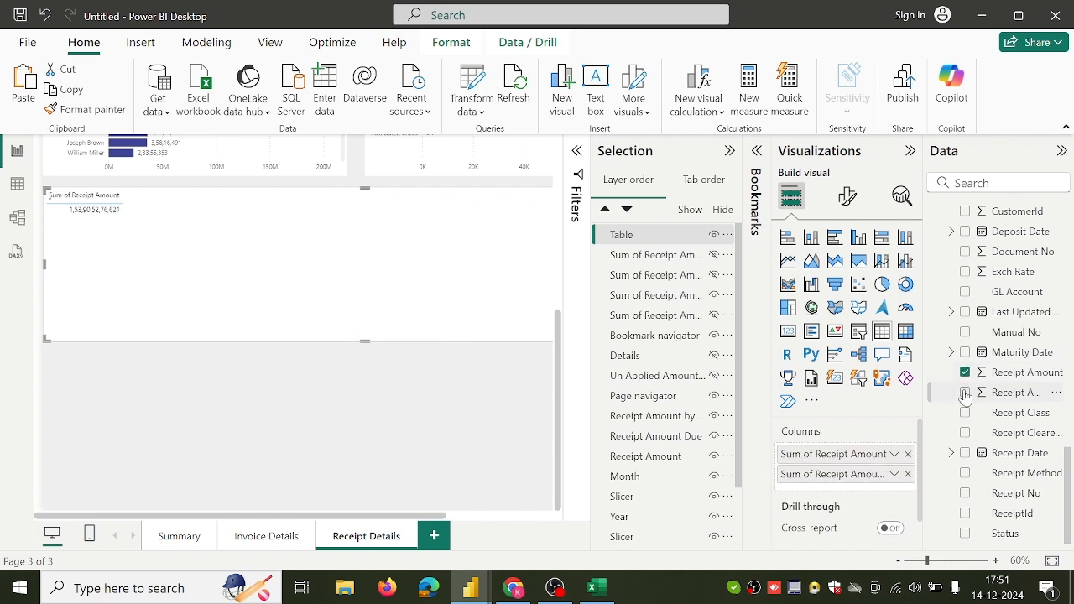
{"action": "left_click", "coordinate": [966, 454]}
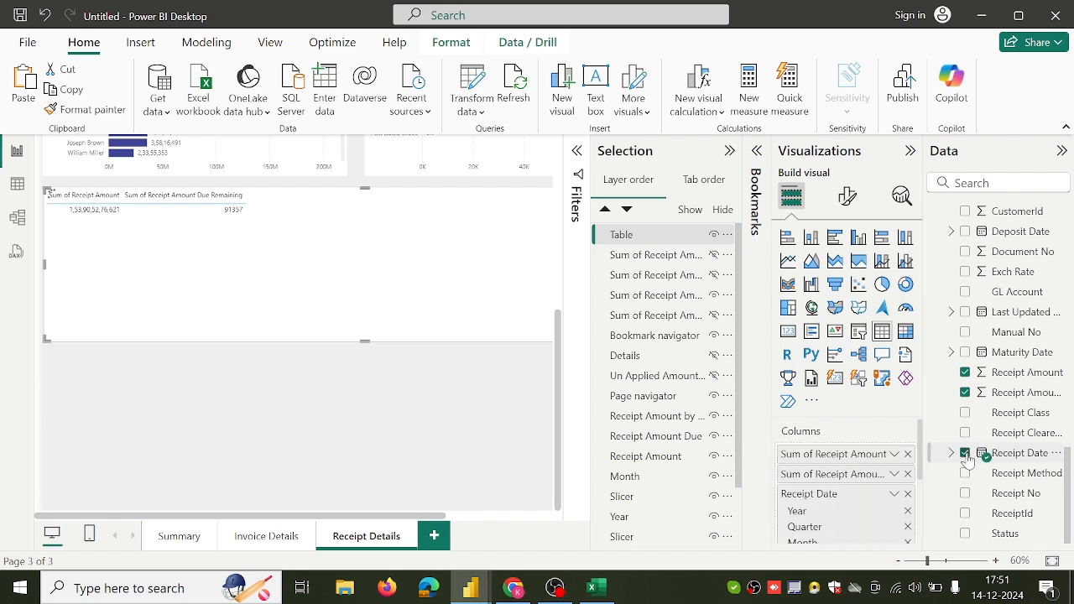
Step: Move Receipt Date to the front of the table's columns as in the reference, and remove its Quarter, Month and Day levels
{"action": "left_click", "coordinate": [512, 588]}
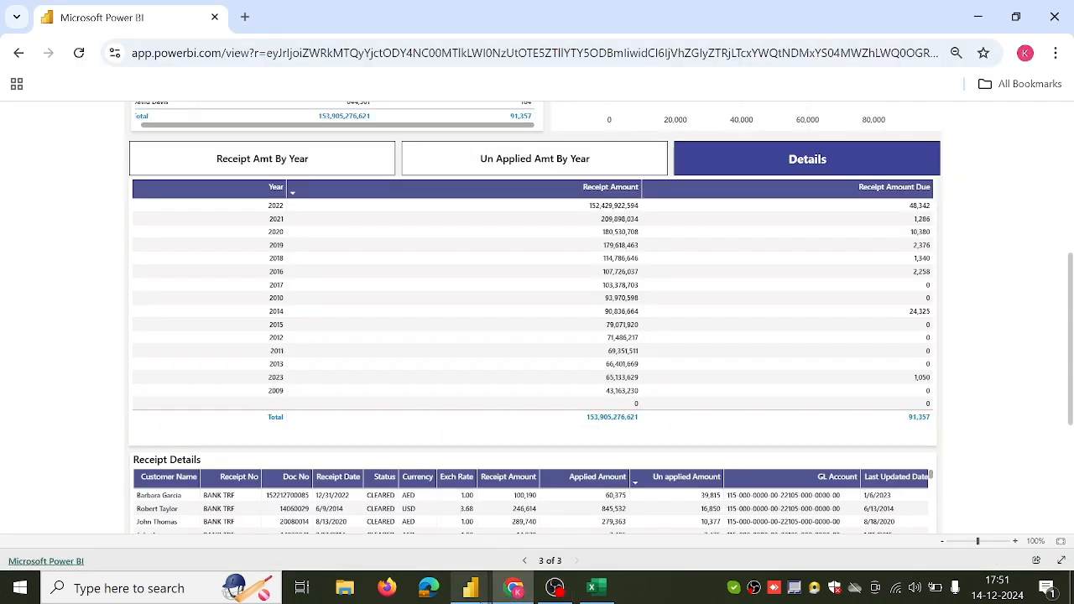
{"action": "mouse_move", "coordinate": [470, 590]}
{"action": "left_click", "coordinate": [549, 549]}
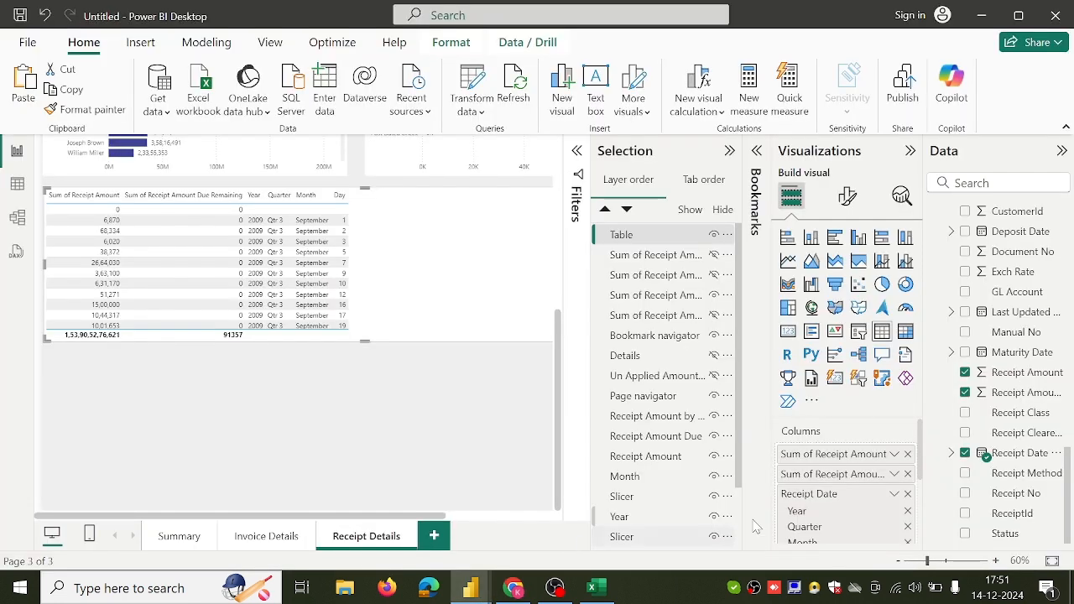
{"action": "left_click_drag", "start_coordinate": [821, 501], "coordinate": [827, 446]}
{"action": "left_click_drag", "start_coordinate": [810, 495], "coordinate": [818, 457]}
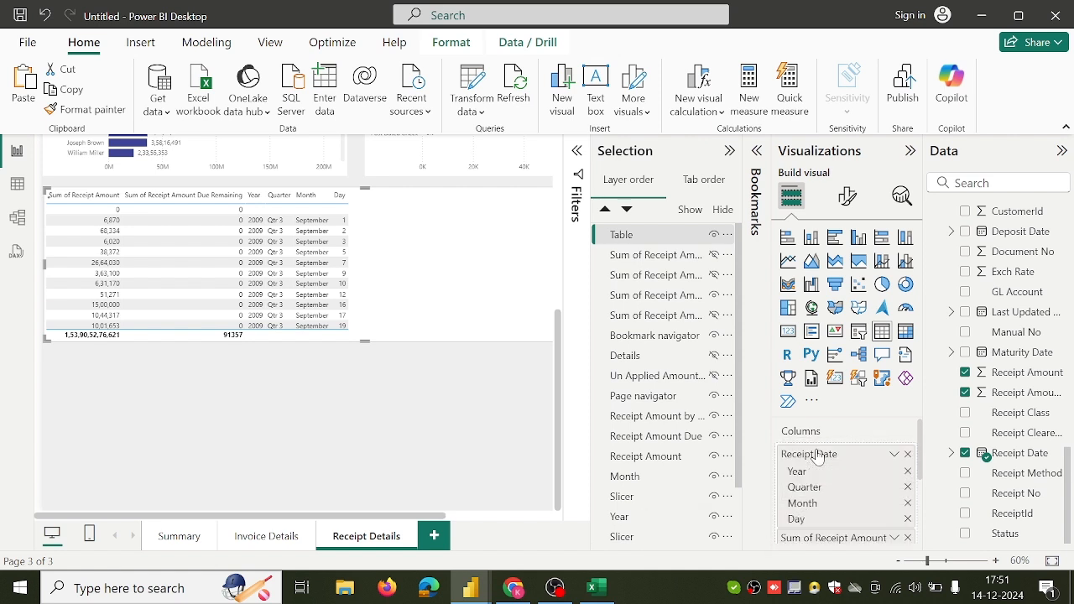
{"action": "right_click", "coordinate": [818, 461]}
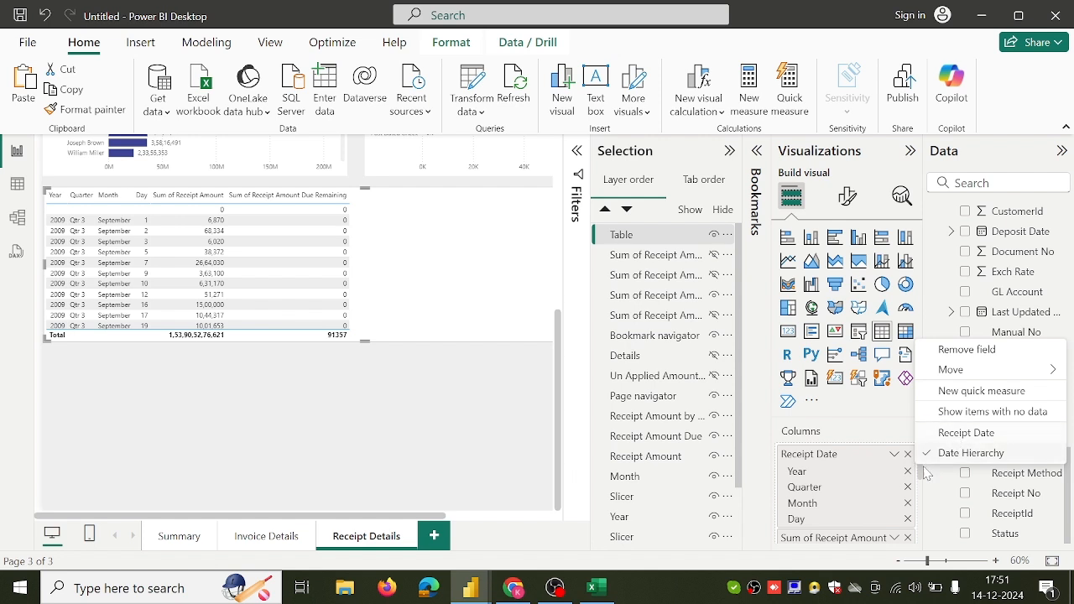
{"action": "left_click", "coordinate": [907, 487]}
{"action": "left_click", "coordinate": [907, 487]}
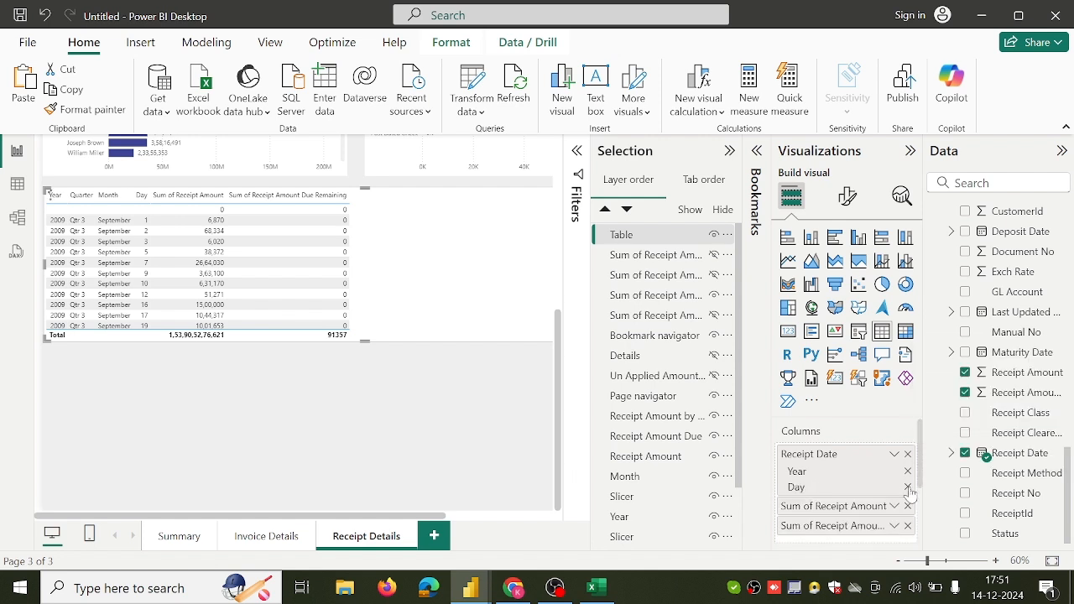
{"action": "left_click", "coordinate": [907, 487]}
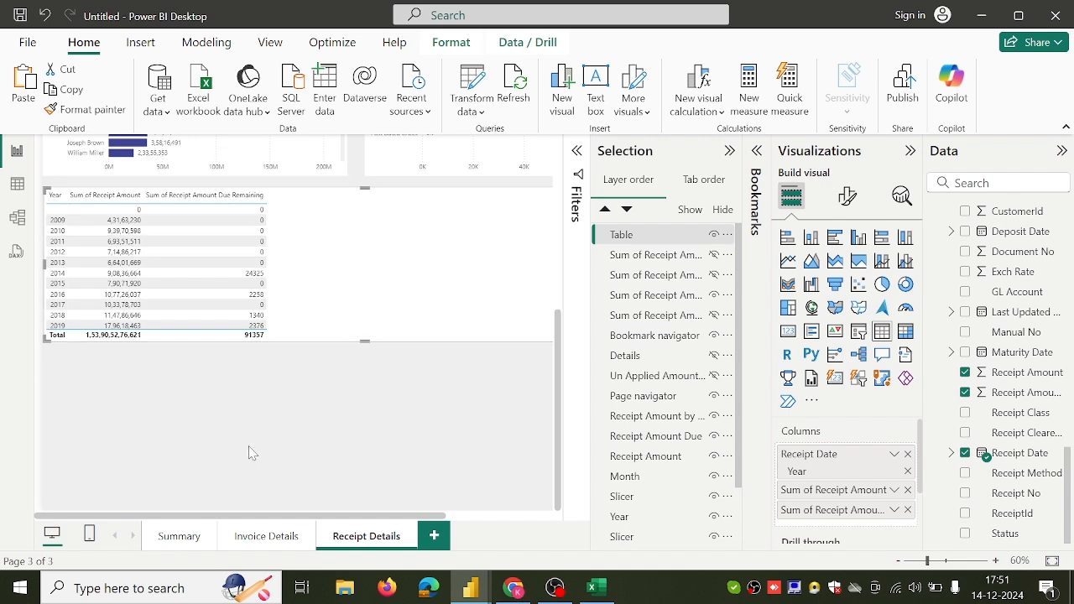
Step: Copy the Invoice Header table's formatting onto the yearly table on the Receipt Details page with Format painter, and widen its two amount columns
{"action": "left_click", "coordinate": [256, 535]}
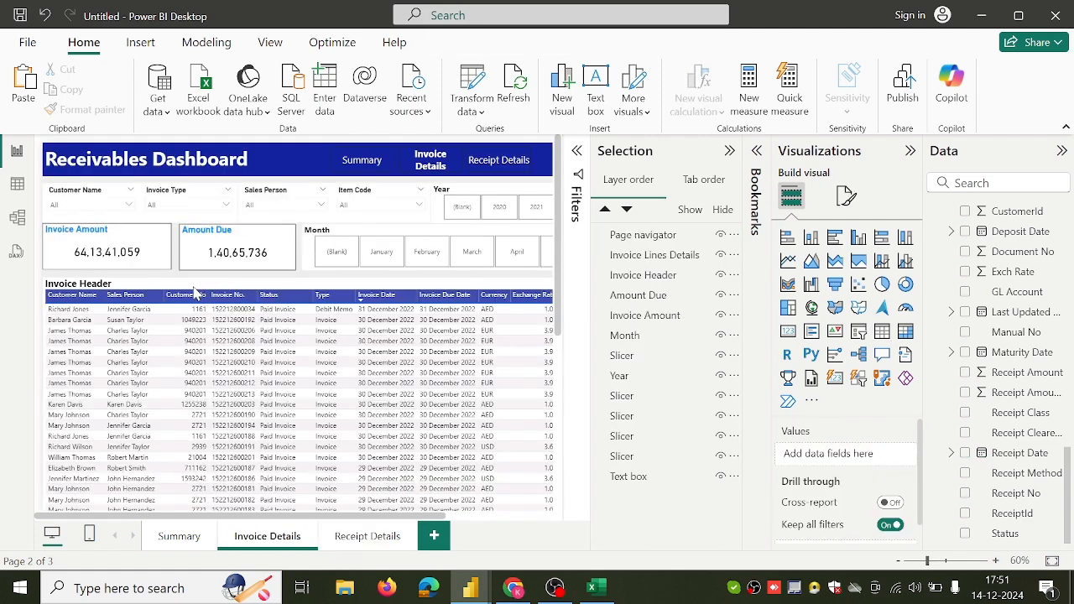
{"action": "left_click", "coordinate": [195, 292]}
{"action": "left_click", "coordinate": [112, 114]}
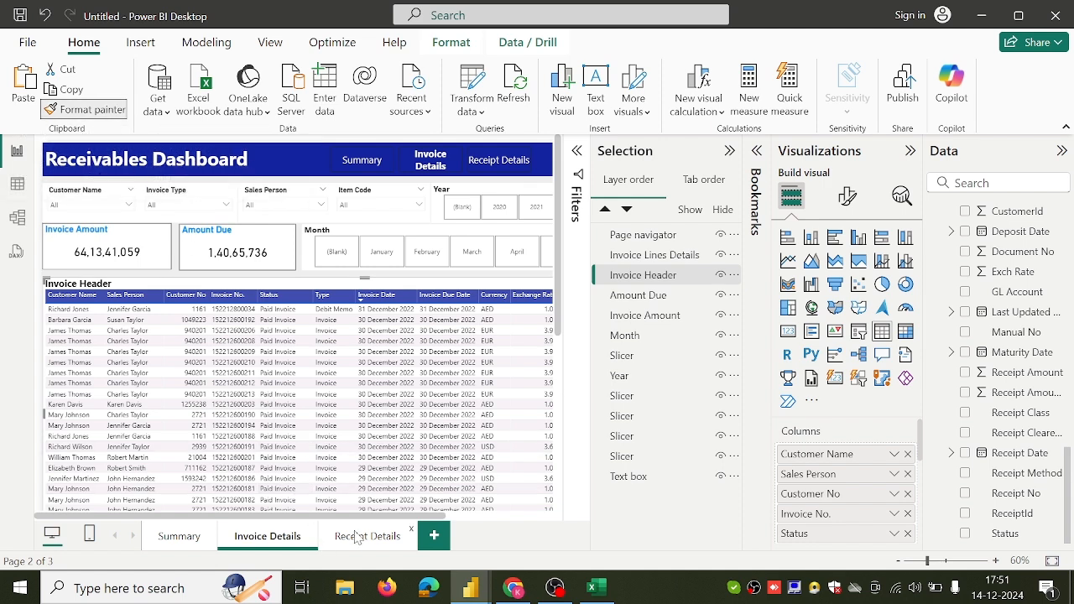
{"action": "left_click", "coordinate": [357, 537]}
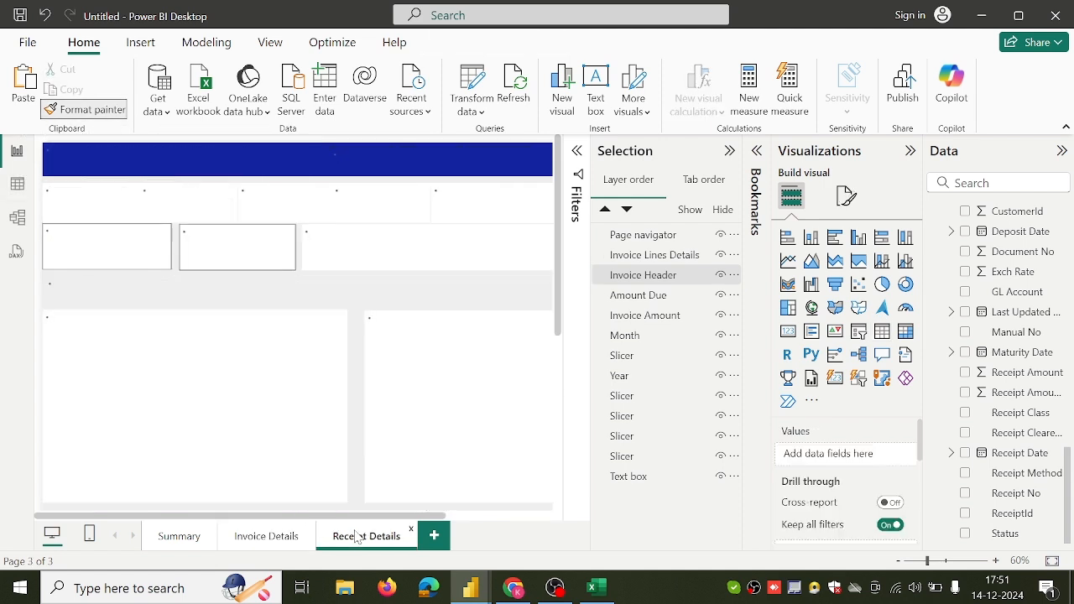
{"action": "scroll", "coordinate": [384, 422], "scroll_direction": "down", "scroll_amount": 5}
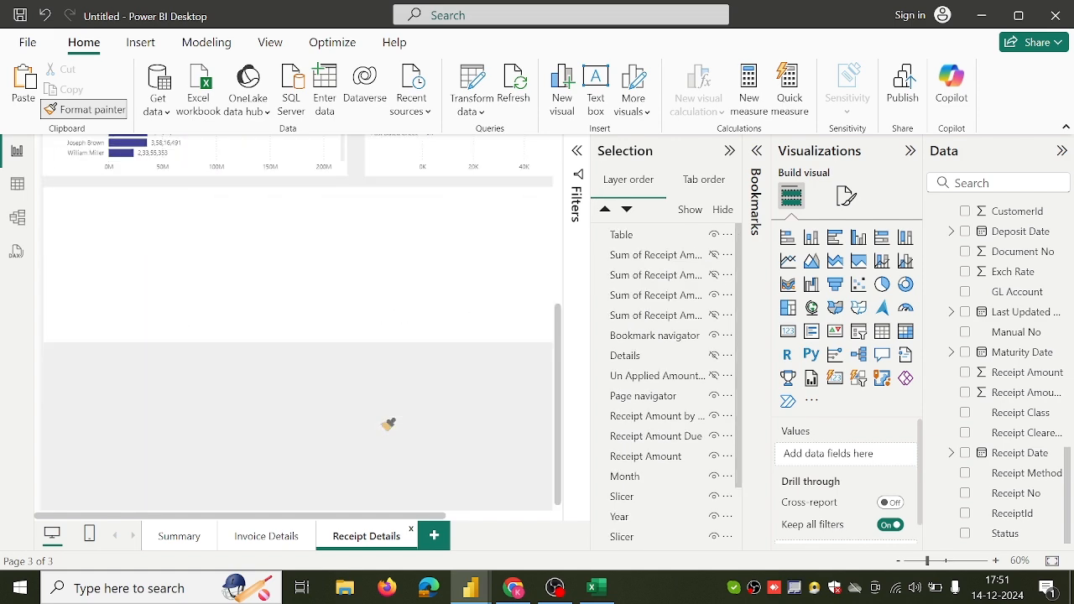
{"action": "left_click", "coordinate": [328, 253]}
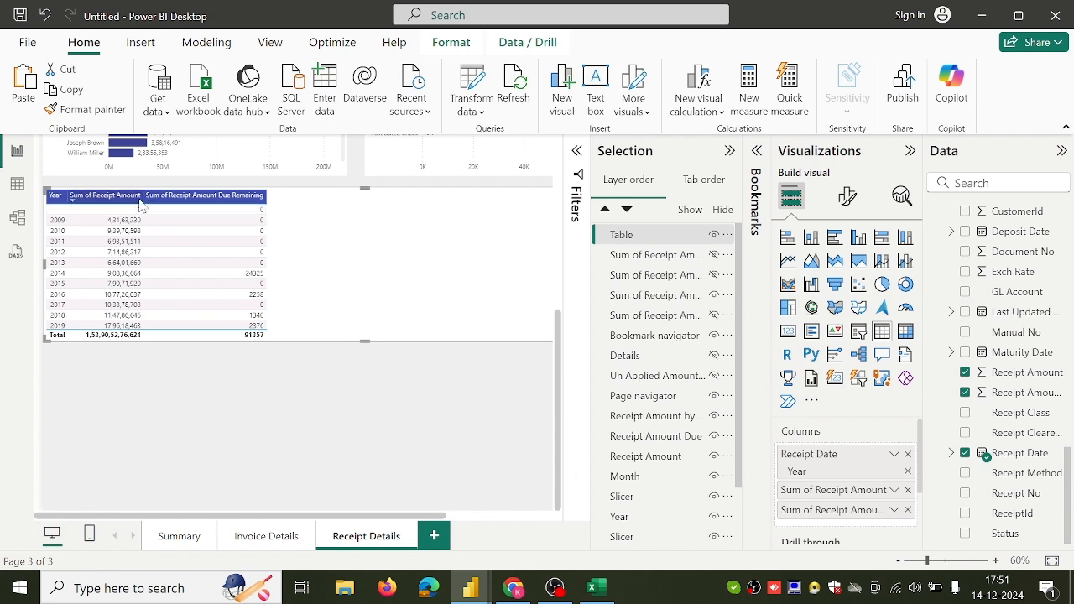
{"action": "left_click_drag", "start_coordinate": [141, 198], "coordinate": [342, 198]}
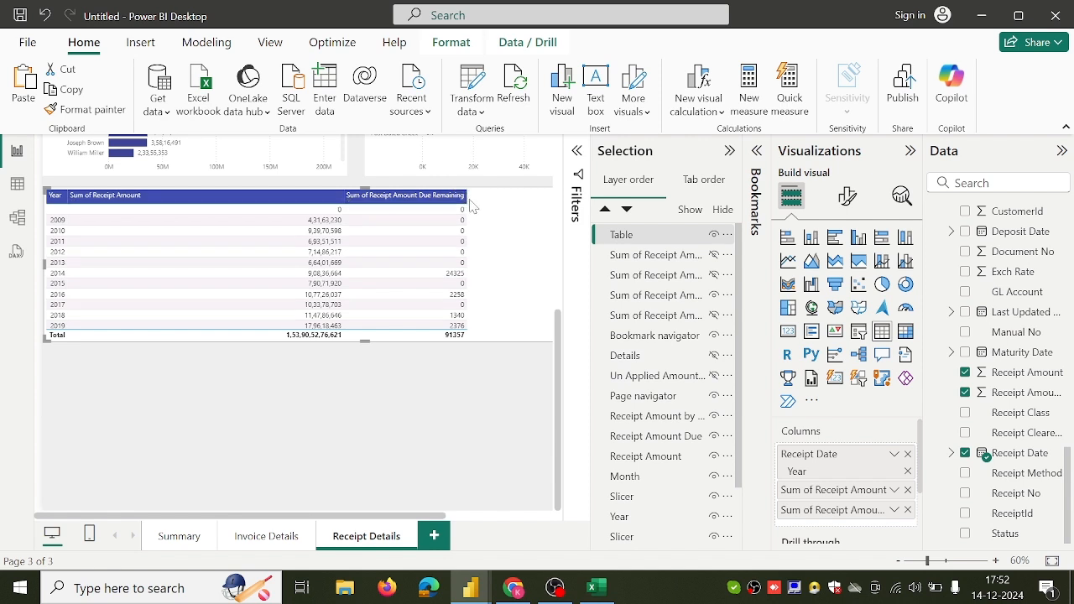
{"action": "left_click_drag", "start_coordinate": [467, 196], "coordinate": [753, 202]}
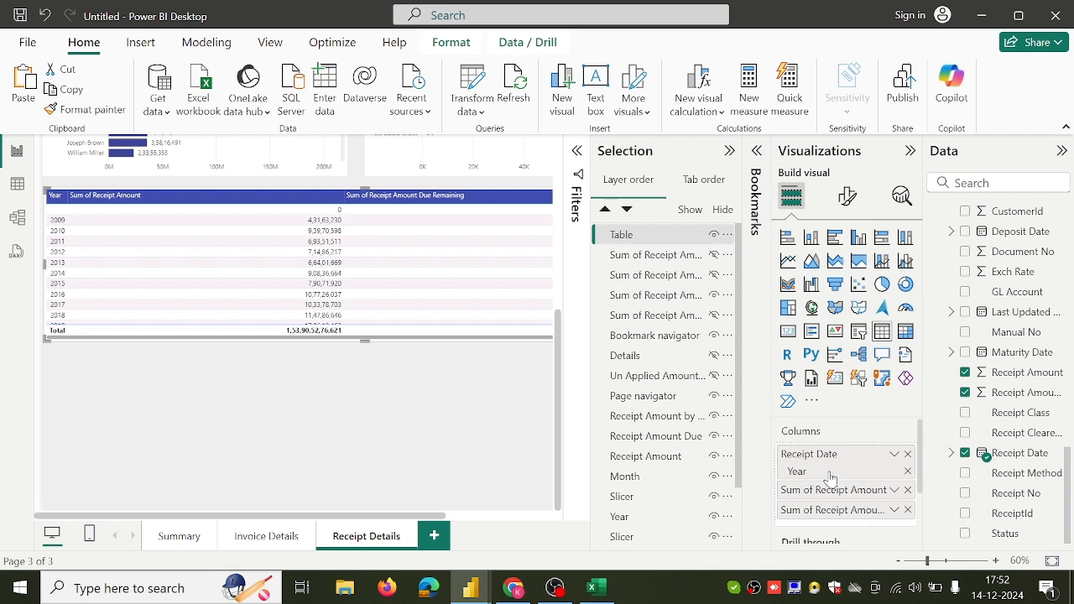
Step: Rename the yearly table's Sum of Receipt Amount column to Receipt Amount, and collapse the Selection pane
{"action": "double_click", "coordinate": [815, 495]}
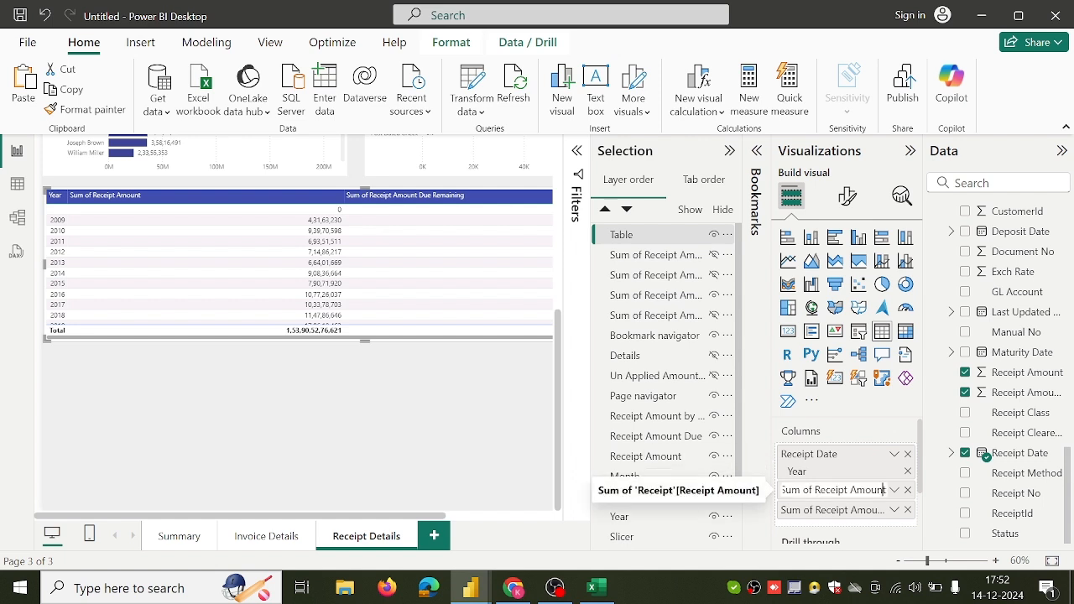
{"action": "key", "text": "BackSpace"}
{"action": "key", "text": "BackSpace"}
{"action": "key", "text": "BackSpace"}
{"action": "key", "text": "BackSpace"}
{"action": "key", "text": "BackSpace"}
{"action": "key", "text": "BackSpace"}
{"action": "key", "text": "BackSpace"}
{"action": "left_click", "coordinate": [809, 523]}
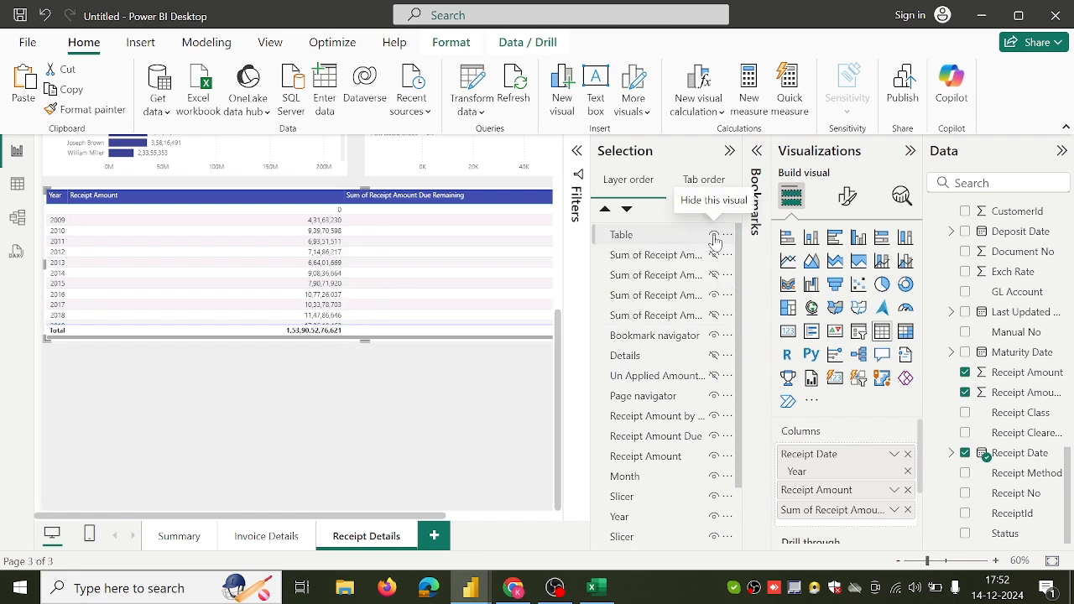
{"action": "left_click", "coordinate": [729, 151]}
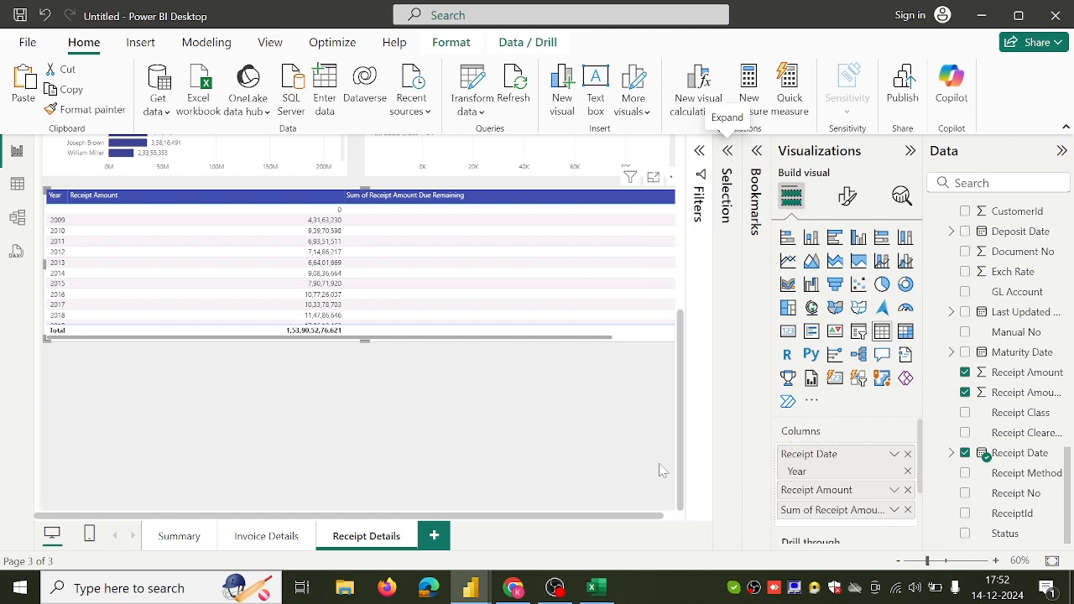
Step: Examine the Receipt Details table and page header in the published reference report, and return to the untitled Power BI Desktop report
{"action": "left_click", "coordinate": [513, 588]}
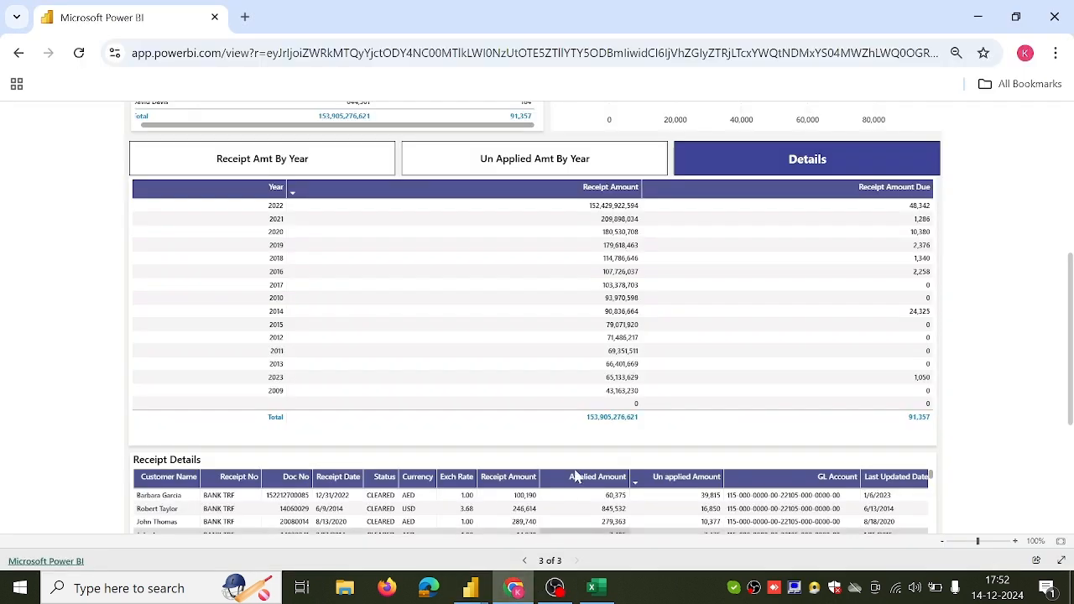
{"action": "scroll", "coordinate": [585, 457], "scroll_direction": "down", "scroll_amount": 3}
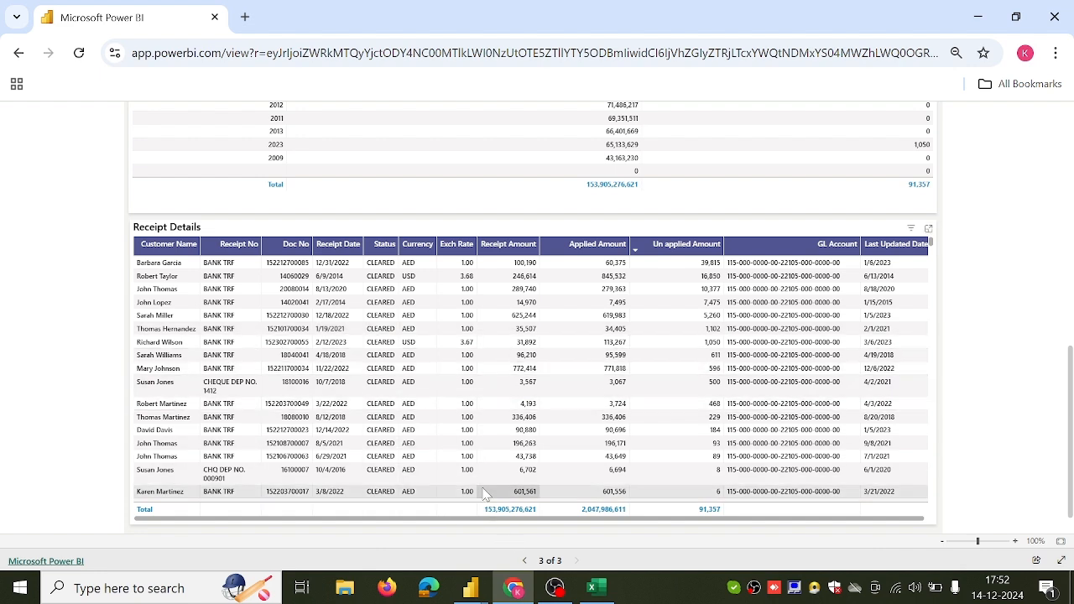
{"action": "mouse_move", "coordinate": [475, 581]}
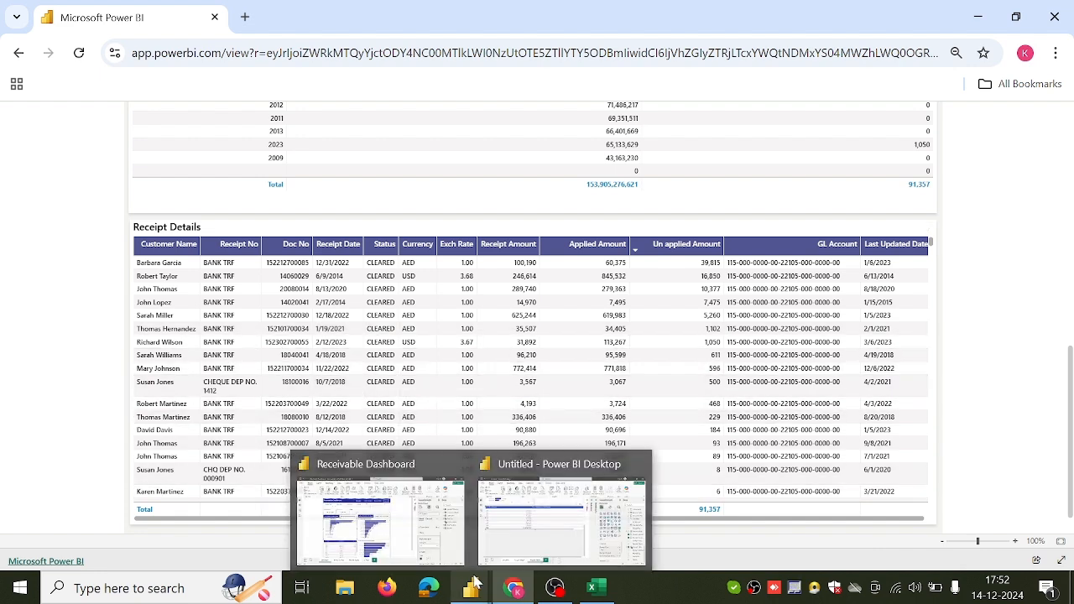
{"action": "left_click", "coordinate": [493, 527]}
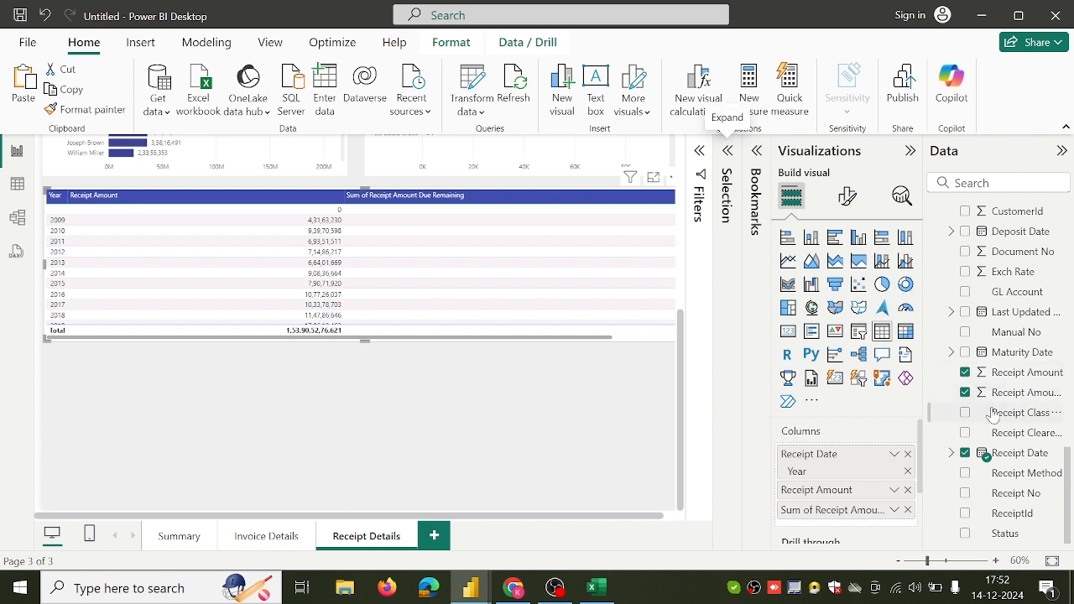
{"action": "scroll", "coordinate": [992, 414], "scroll_direction": "up", "scroll_amount": 5}
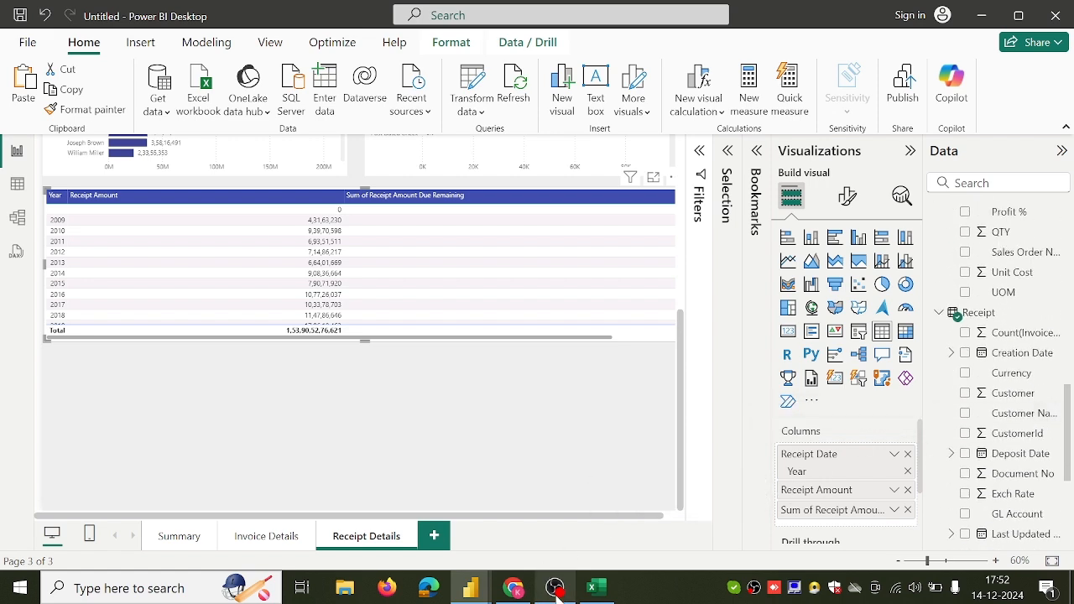
{"action": "left_click", "coordinate": [514, 588]}
{"action": "scroll", "coordinate": [536, 507], "scroll_direction": "up", "scroll_amount": 10}
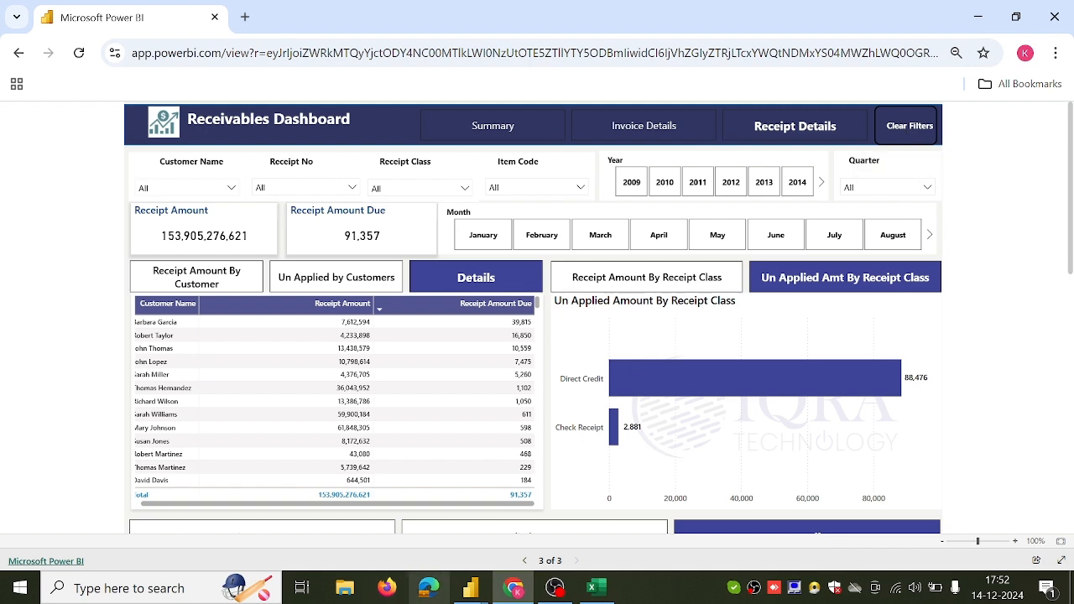
{"action": "mouse_move", "coordinate": [470, 588]}
{"action": "left_click", "coordinate": [520, 535]}
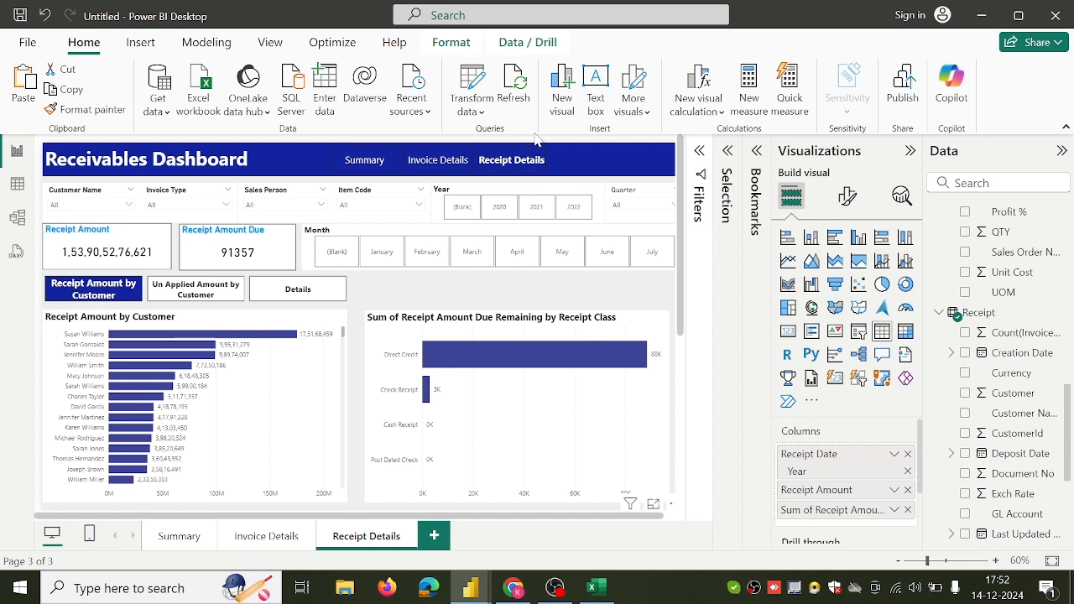
Step: Insert a blank button and place it in the blue header banner, to the right of the page navigator
{"action": "left_click", "coordinate": [140, 42]}
{"action": "left_click", "coordinate": [546, 113]}
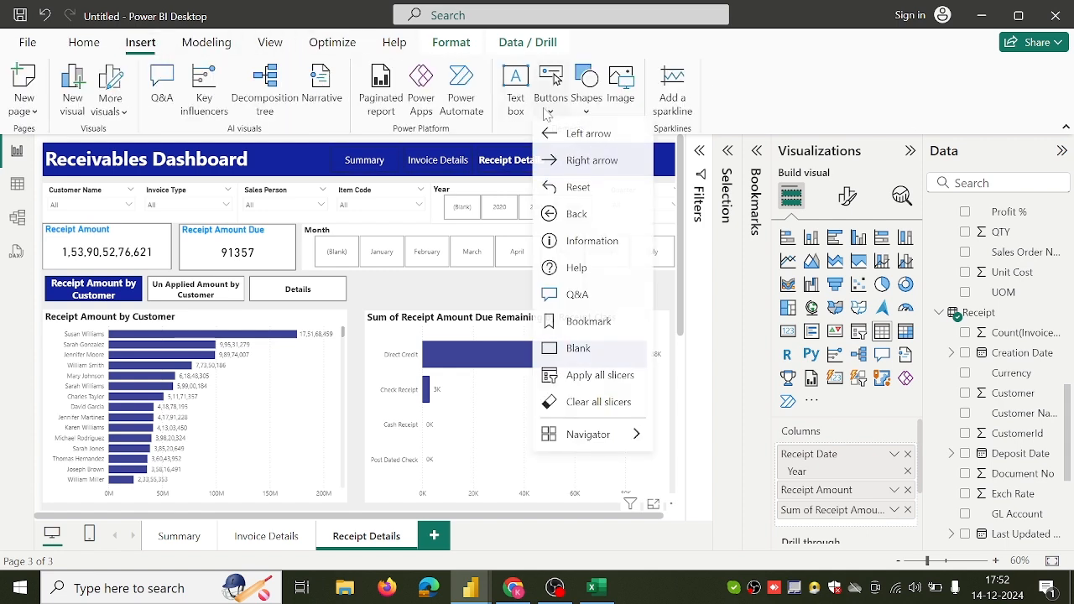
{"action": "left_click", "coordinate": [600, 352]}
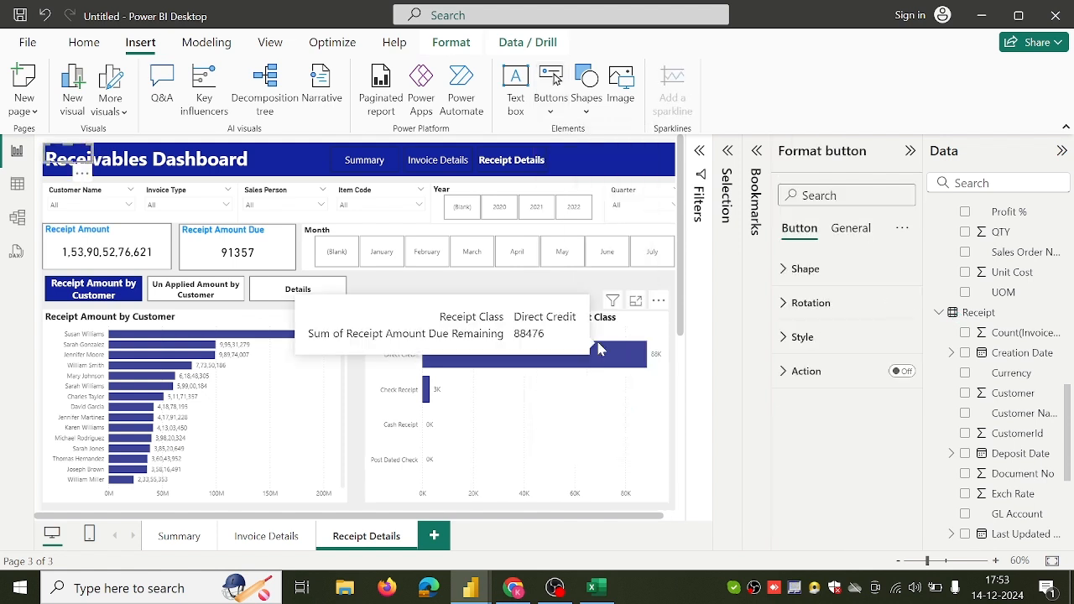
{"action": "left_click_drag", "start_coordinate": [75, 149], "coordinate": [625, 154]}
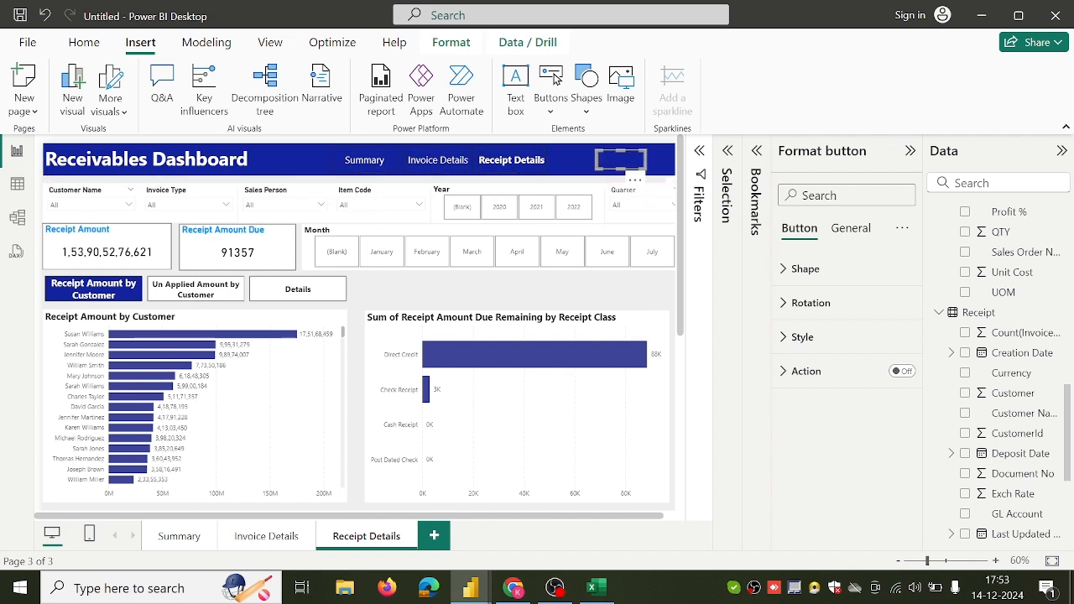
Step: Turn on the blank button's action and set its type to Clear all slicers
{"action": "left_click", "coordinate": [901, 372]}
{"action": "left_click", "coordinate": [842, 380]}
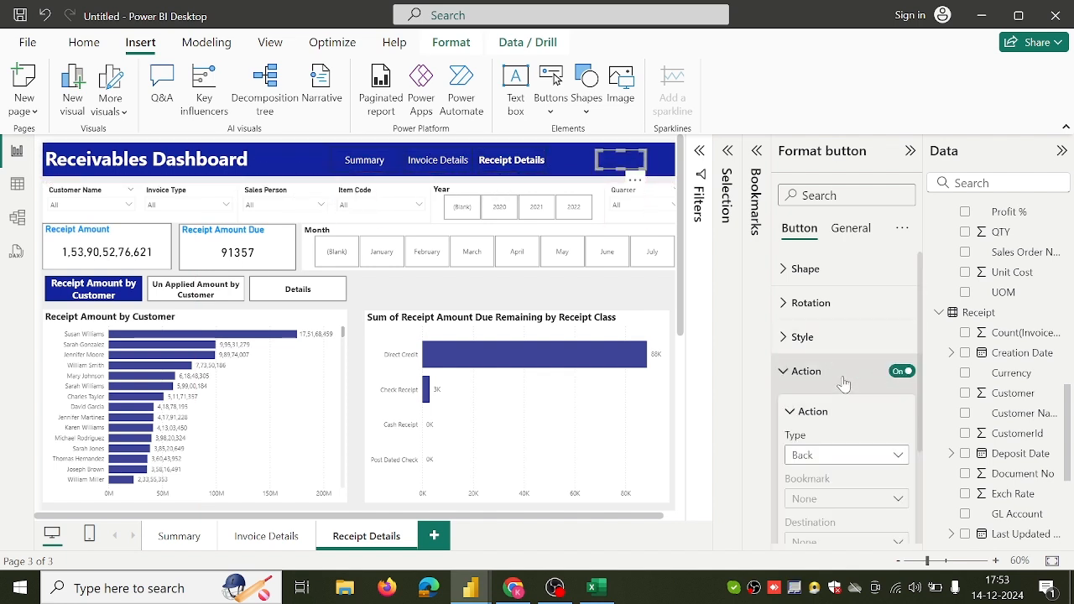
{"action": "left_click", "coordinate": [849, 457]}
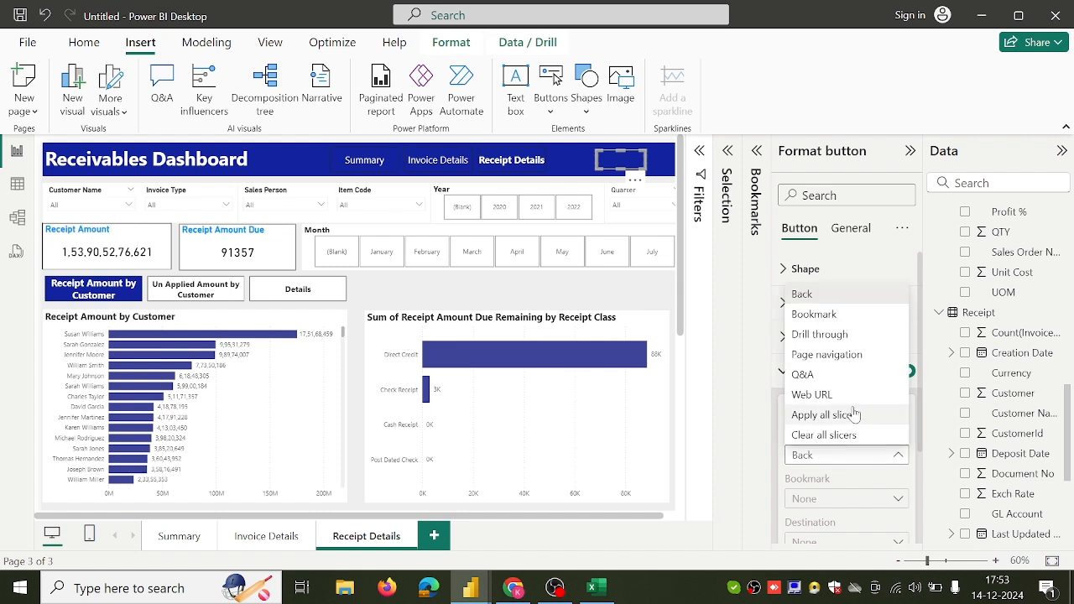
{"action": "left_click", "coordinate": [852, 436]}
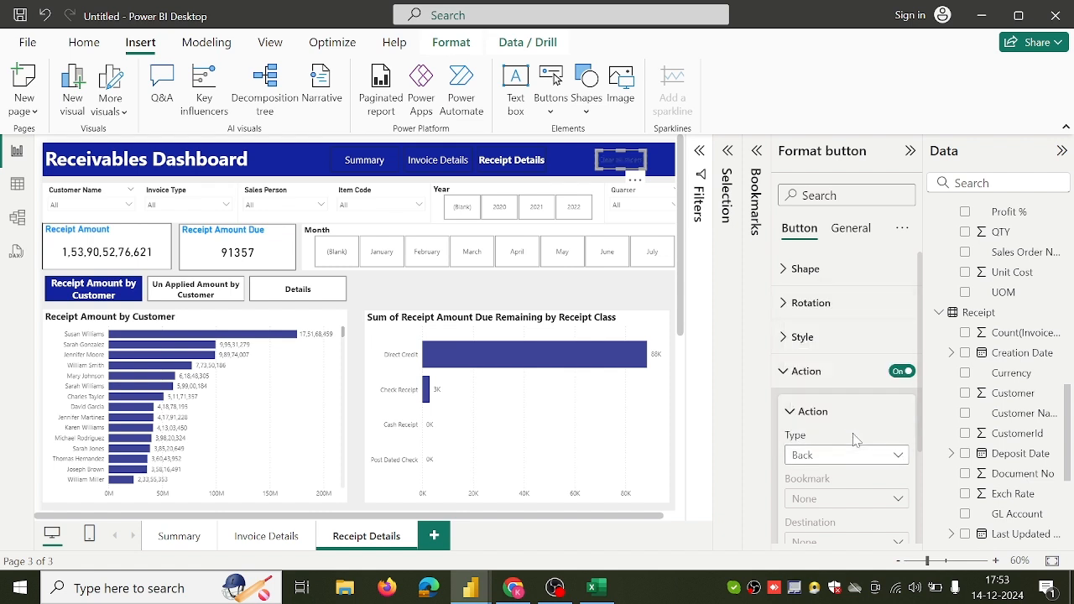
Step: Set the header button's text to "Clear filter" with a white font color
{"action": "left_click", "coordinate": [835, 336]}
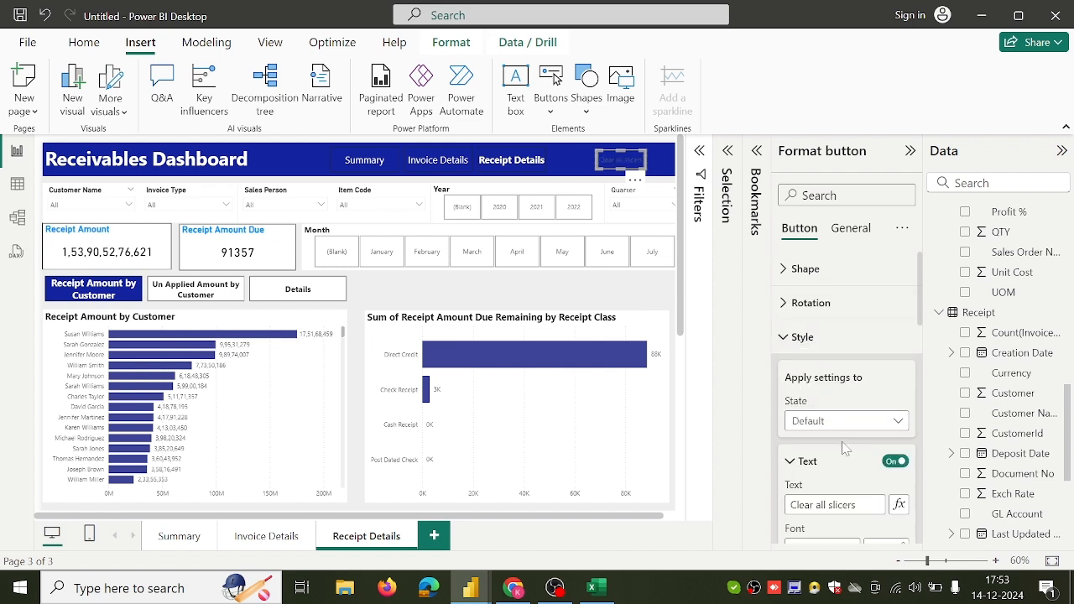
{"action": "scroll", "coordinate": [843, 437], "scroll_direction": "down", "scroll_amount": 2}
{"action": "scroll", "coordinate": [843, 449], "scroll_direction": "down", "scroll_amount": 1}
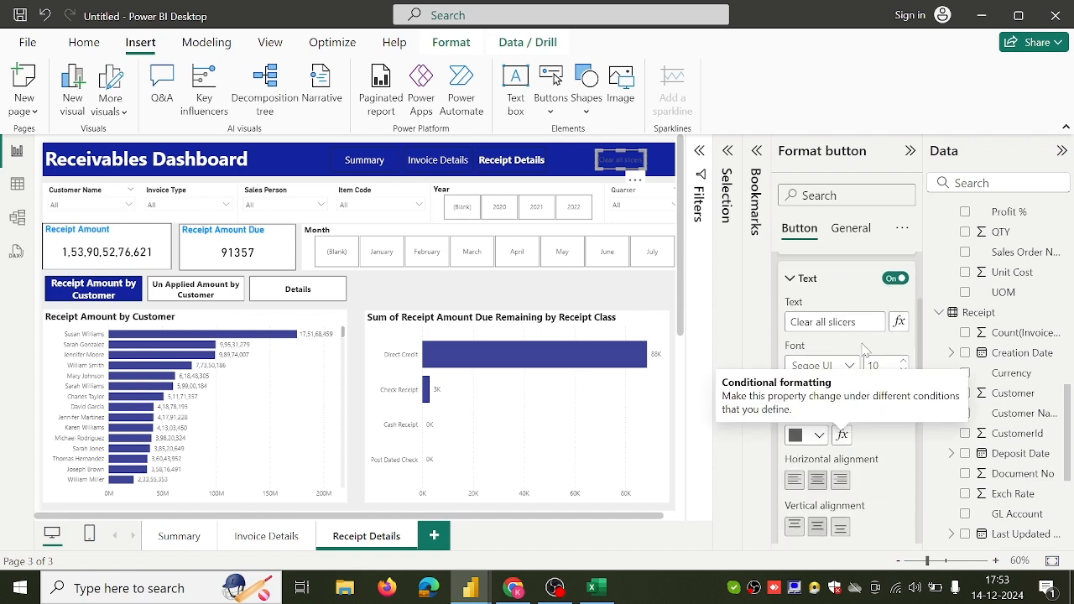
{"action": "left_click", "coordinate": [813, 437]}
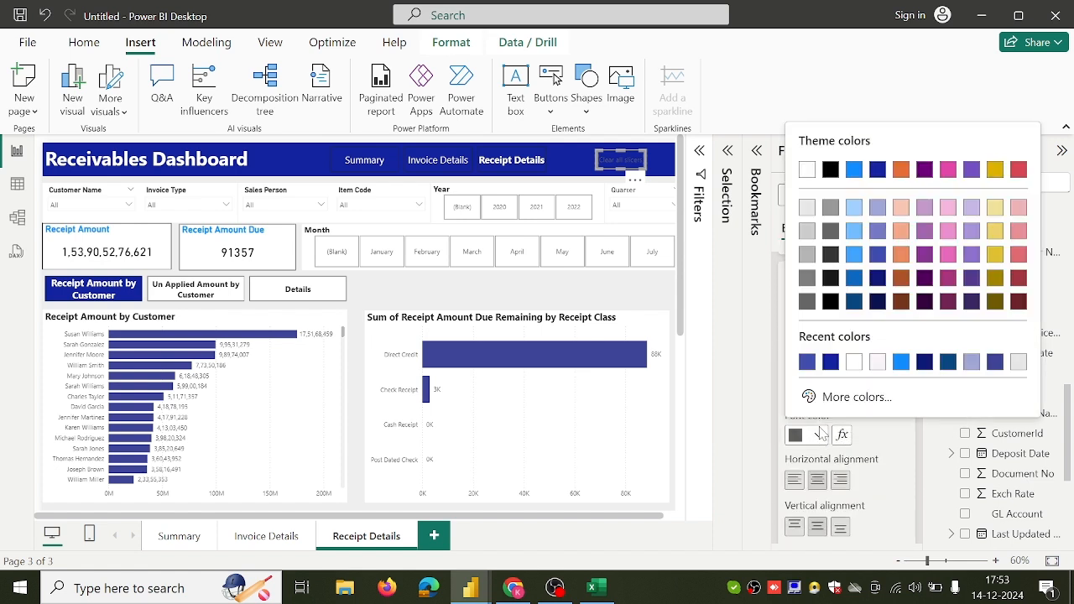
{"action": "left_click", "coordinate": [852, 367]}
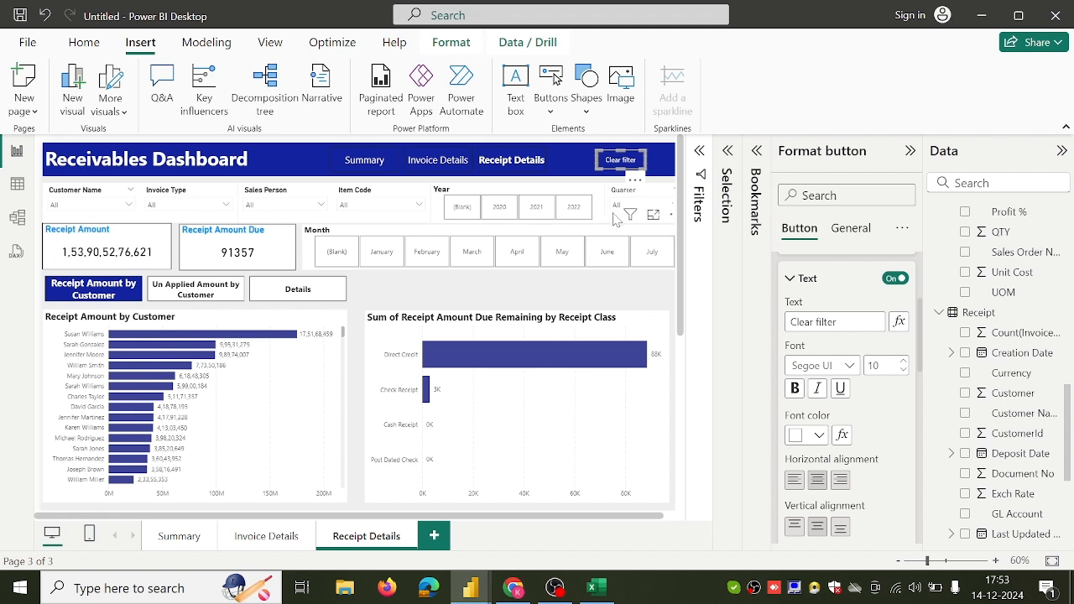
Step: Test the Year slicer with 2020 and the Month slicer with April, and reset the slicers with the Clear filter button
{"action": "left_click", "coordinate": [492, 217]}
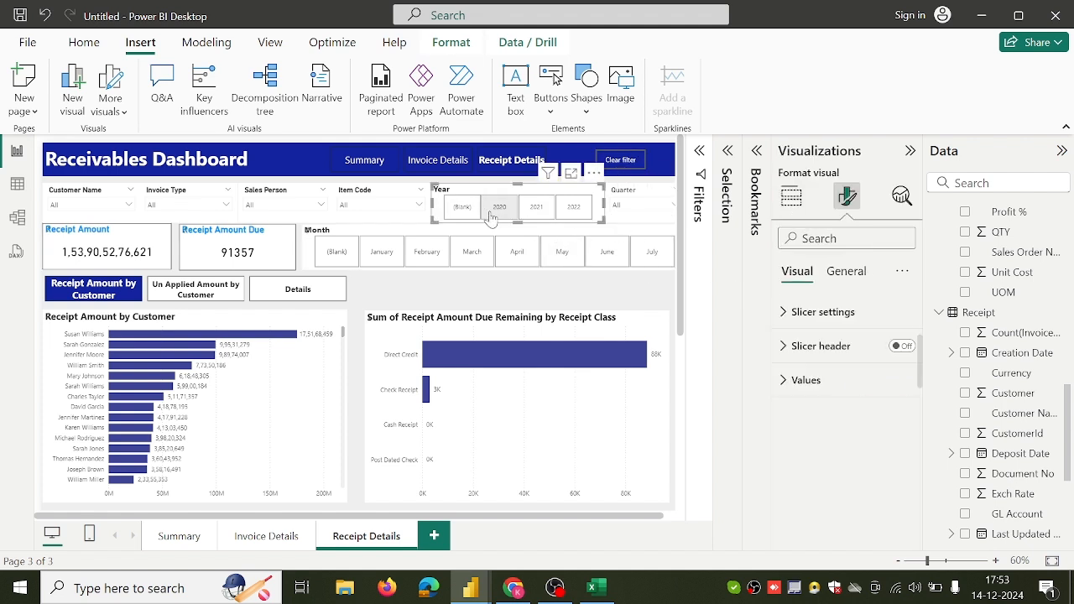
{"action": "left_click", "coordinate": [507, 219]}
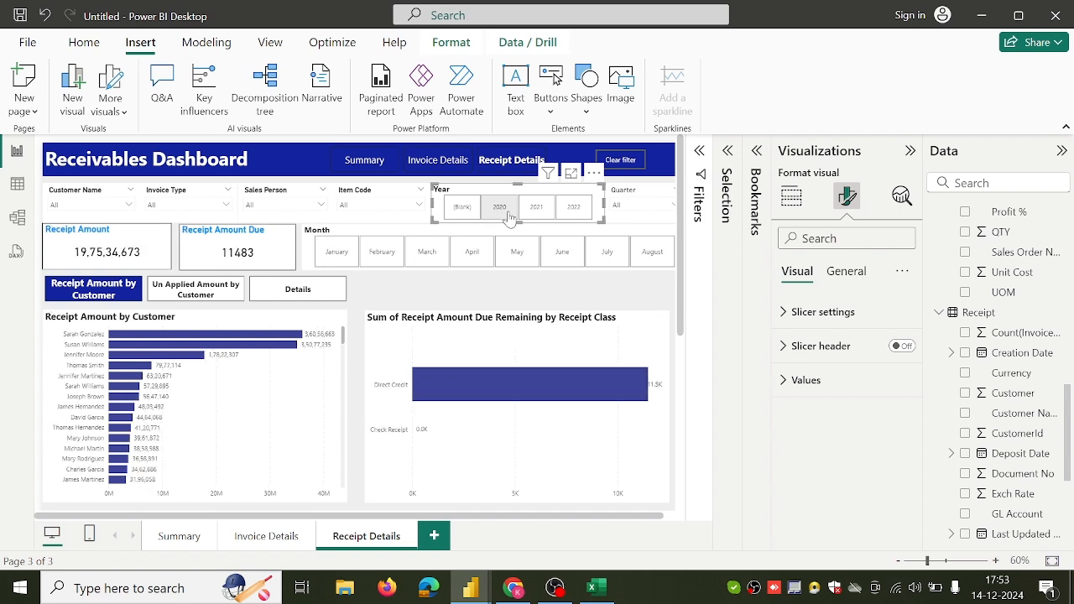
{"action": "left_click", "coordinate": [506, 217]}
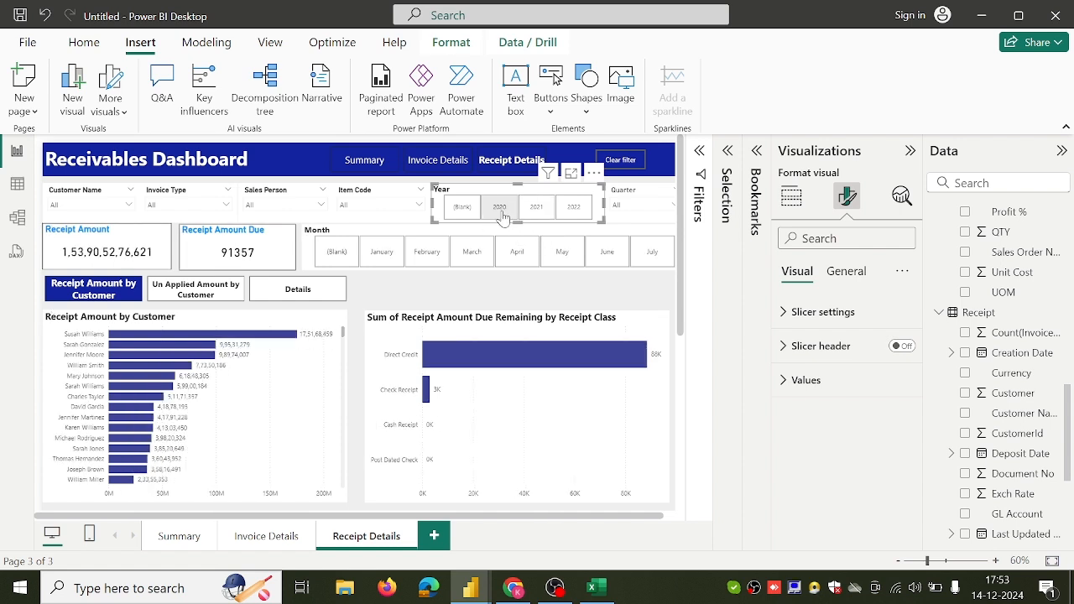
{"action": "left_click", "coordinate": [510, 256]}
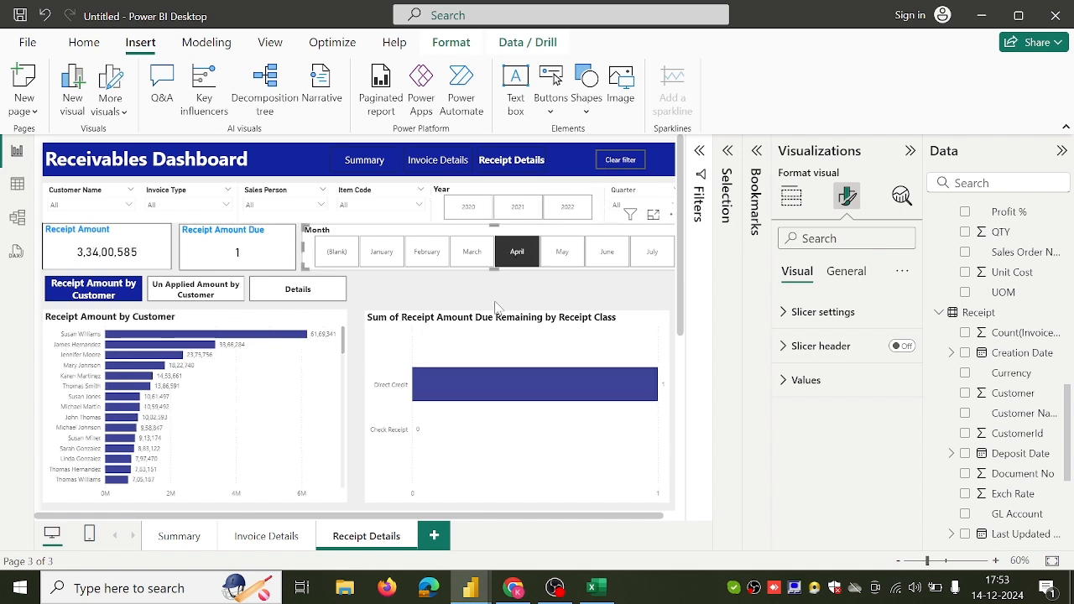
{"action": "left_click", "coordinate": [611, 165], "text": "ctrl"}
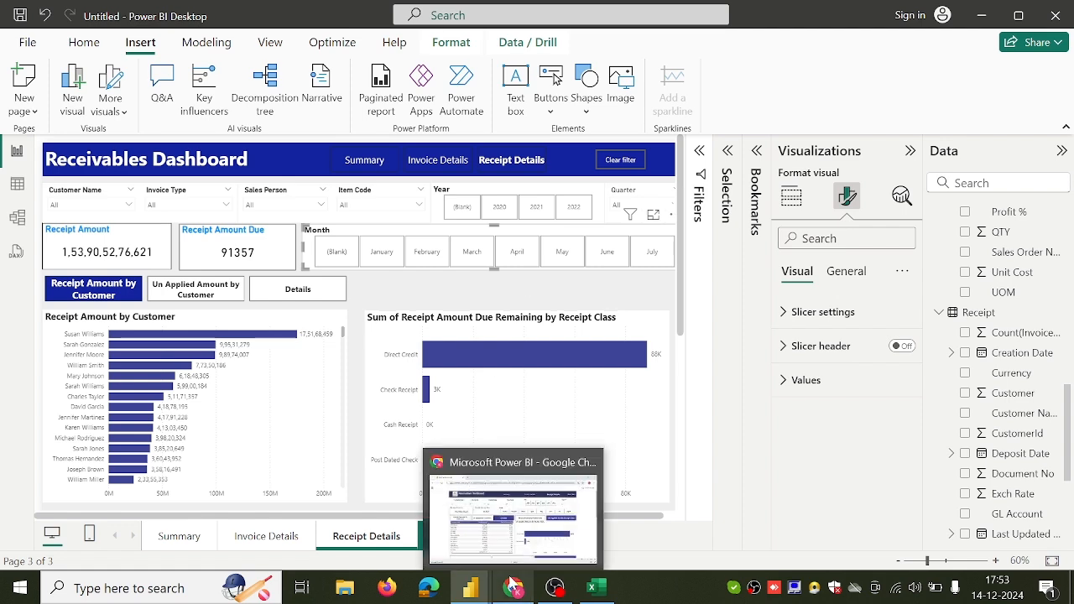
Step: Switch to the published reference report in the browser and review its Receipt Details page
{"action": "left_click", "coordinate": [513, 587]}
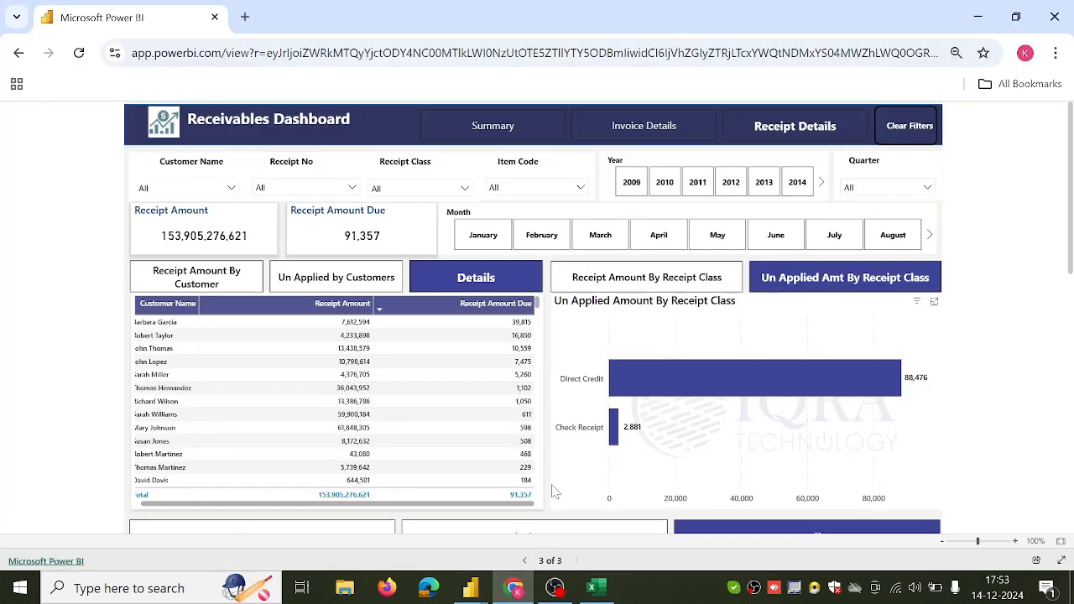
{"action": "scroll", "coordinate": [553, 491], "scroll_direction": "down", "scroll_amount": 3}
{"action": "scroll", "coordinate": [554, 491], "scroll_direction": "up", "scroll_amount": 3}
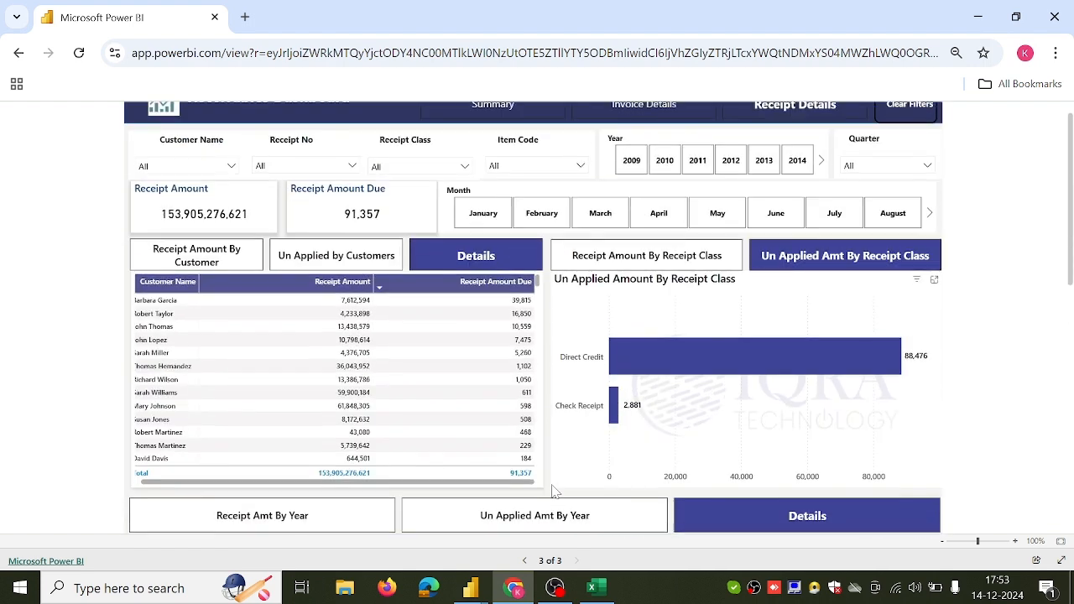